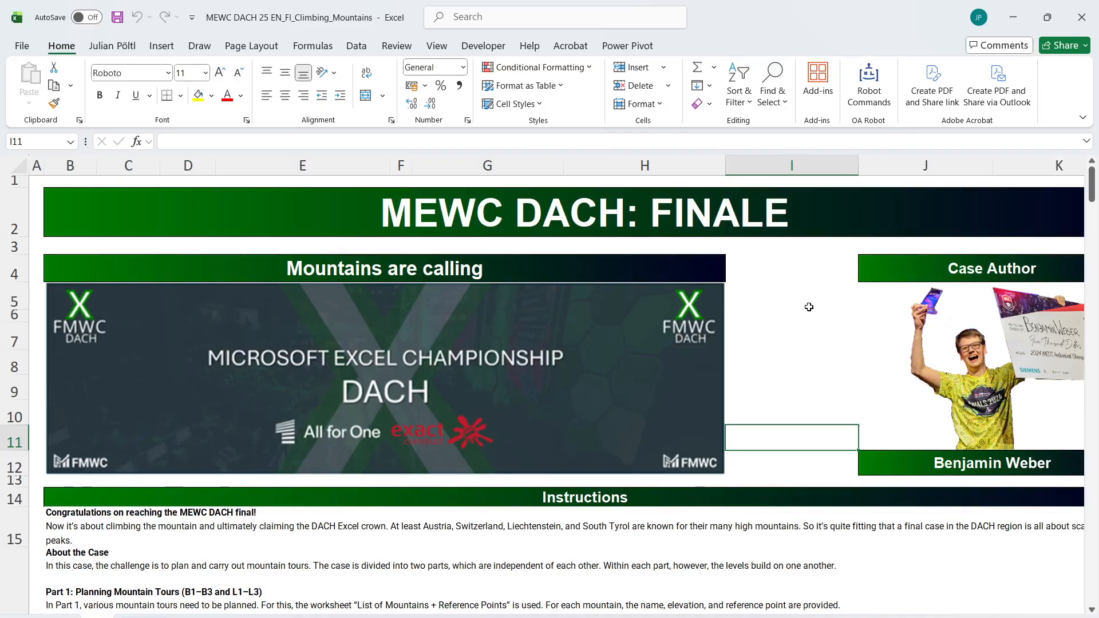
Review the case instructions, bonus questions and Level 1 task, and open the worksheet listing mountains and reference points
{"action": "scroll", "coordinate": [809, 307], "scroll_direction": "down", "scroll_amount": 3, "text": "ctrl"}
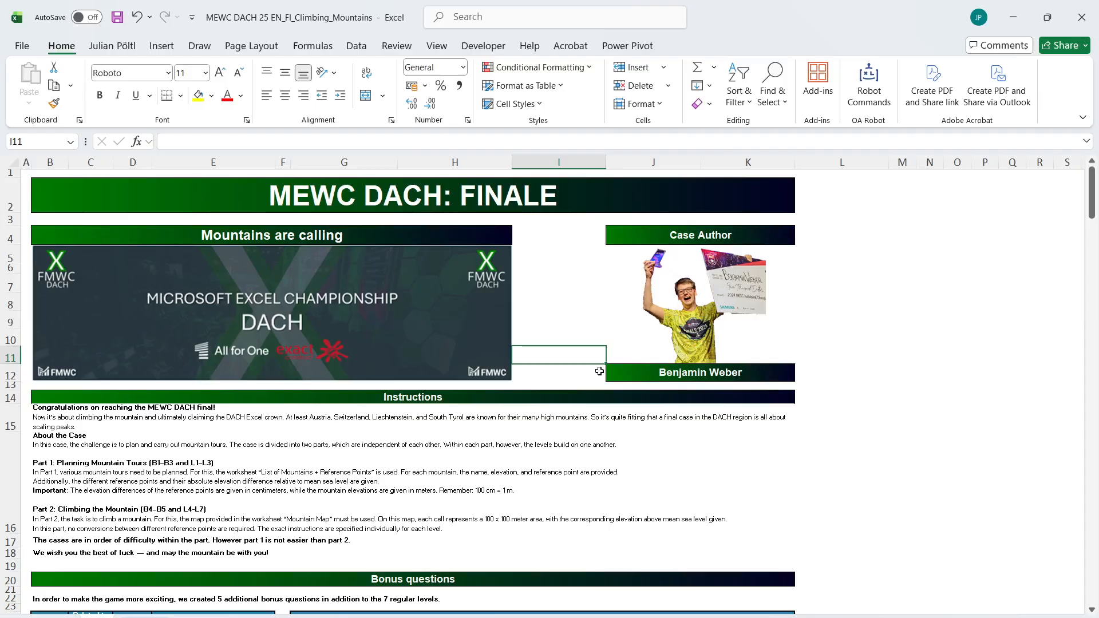
{"action": "scroll", "coordinate": [599, 371], "scroll_direction": "down", "scroll_amount": 5}
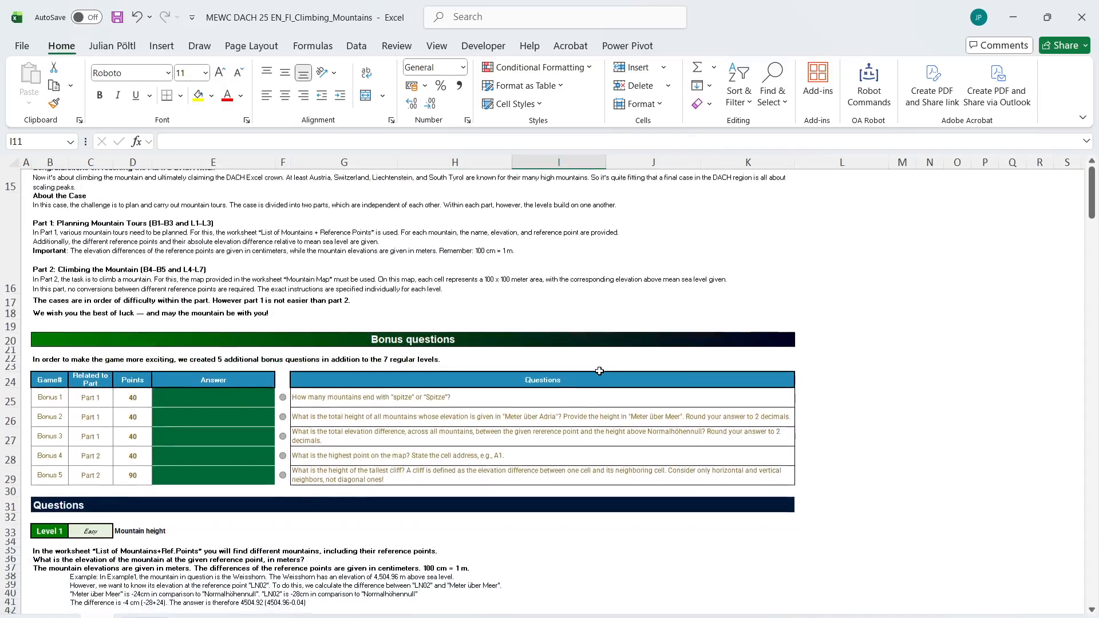
{"action": "scroll", "coordinate": [225, 600], "scroll_direction": "down", "scroll_amount": 3}
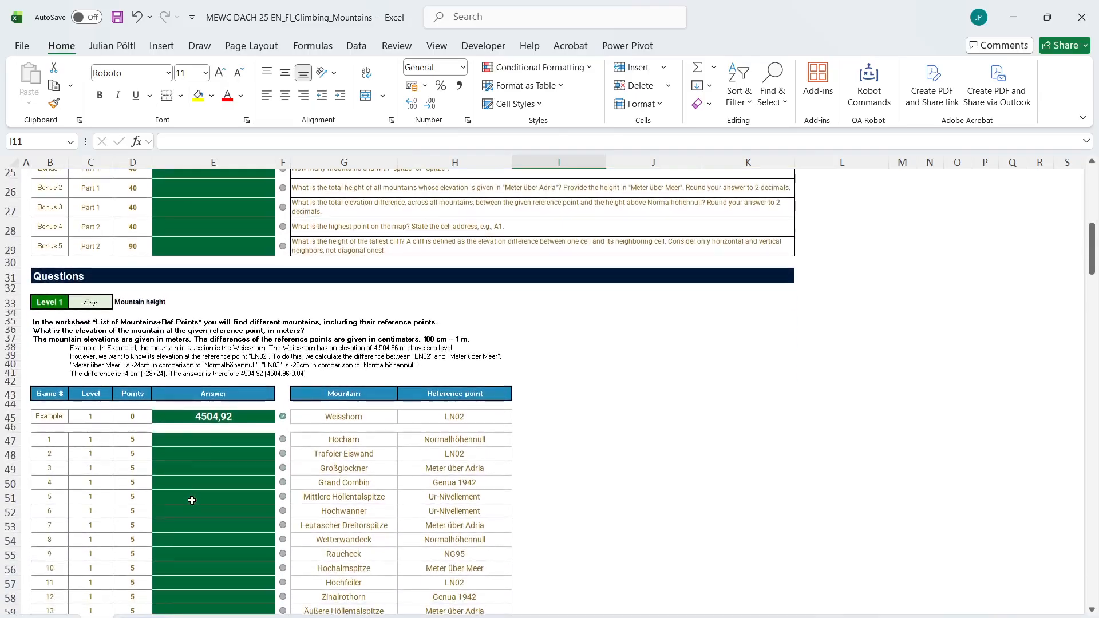
{"action": "left_click", "coordinate": [108, 330]}
{"action": "left_click", "coordinate": [357, 617]}
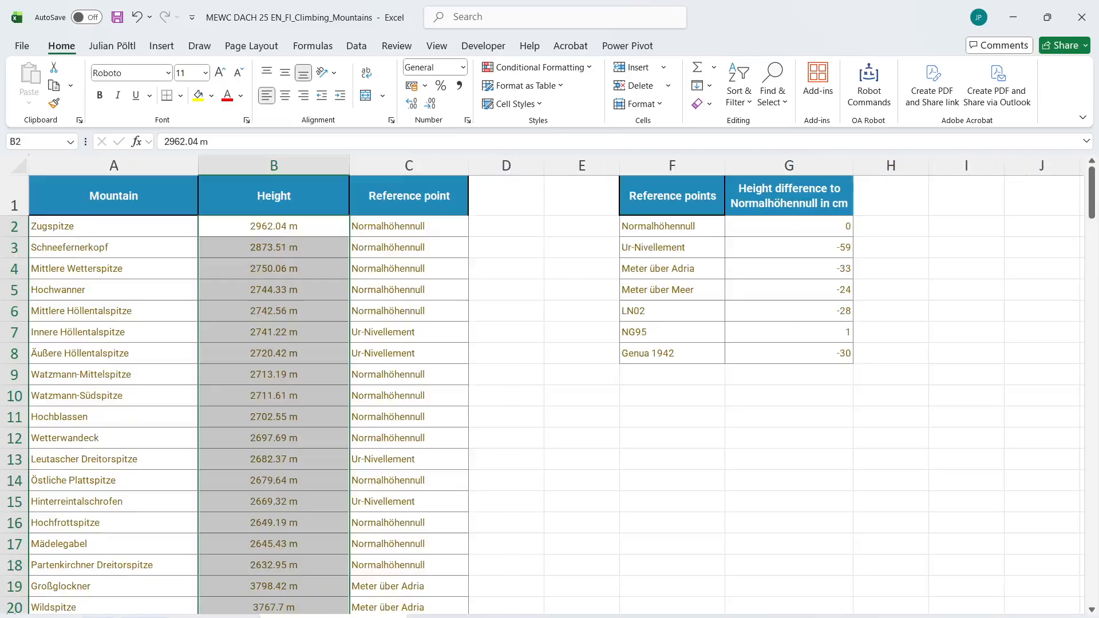
Insert a column after Reference point in the mountain table and give it the header "EU Number" in D1
{"action": "left_click", "coordinate": [445, 198]}
{"action": "left_click", "coordinate": [256, 197]}
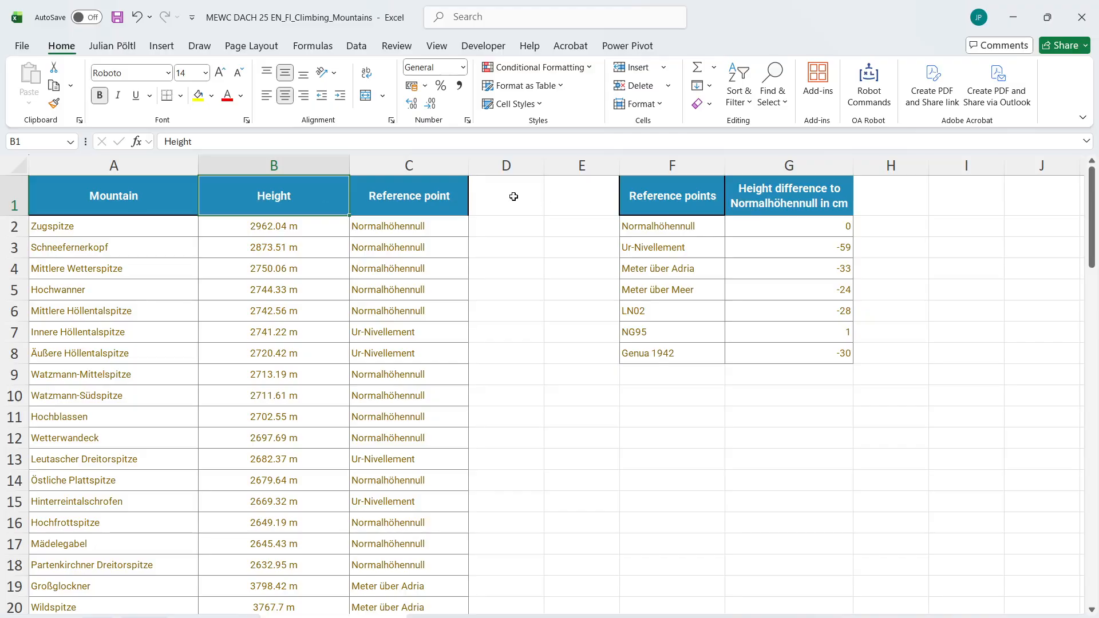
{"action": "left_click", "coordinate": [510, 165]}
{"action": "key", "text": "ctrl+plus"}
{"action": "left_click", "coordinate": [512, 205]}
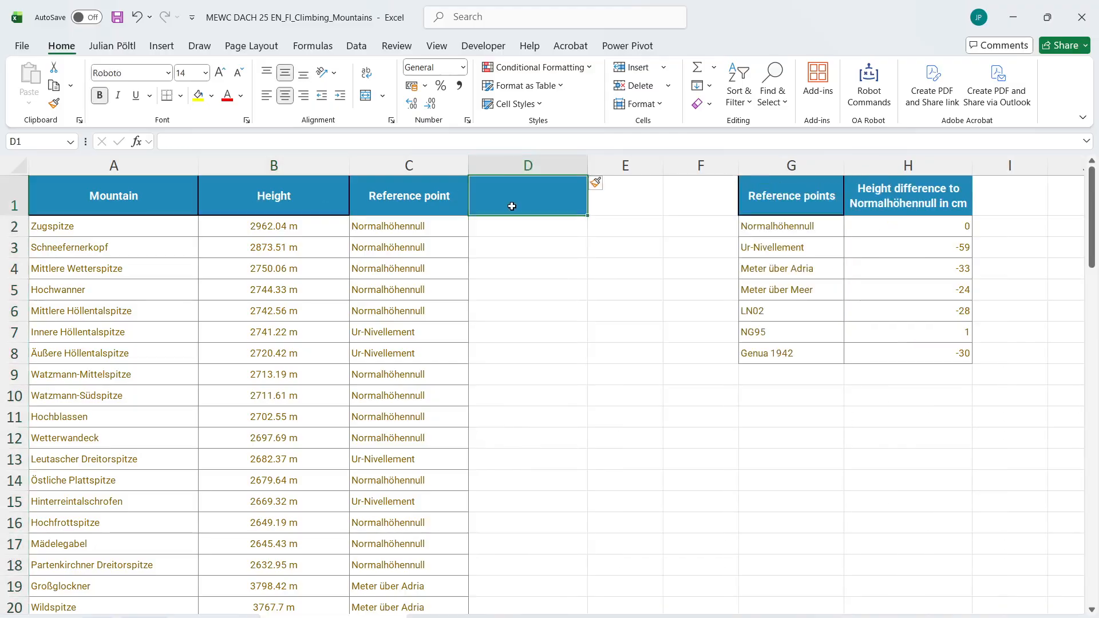
{"action": "type", "text": "EU Number"}
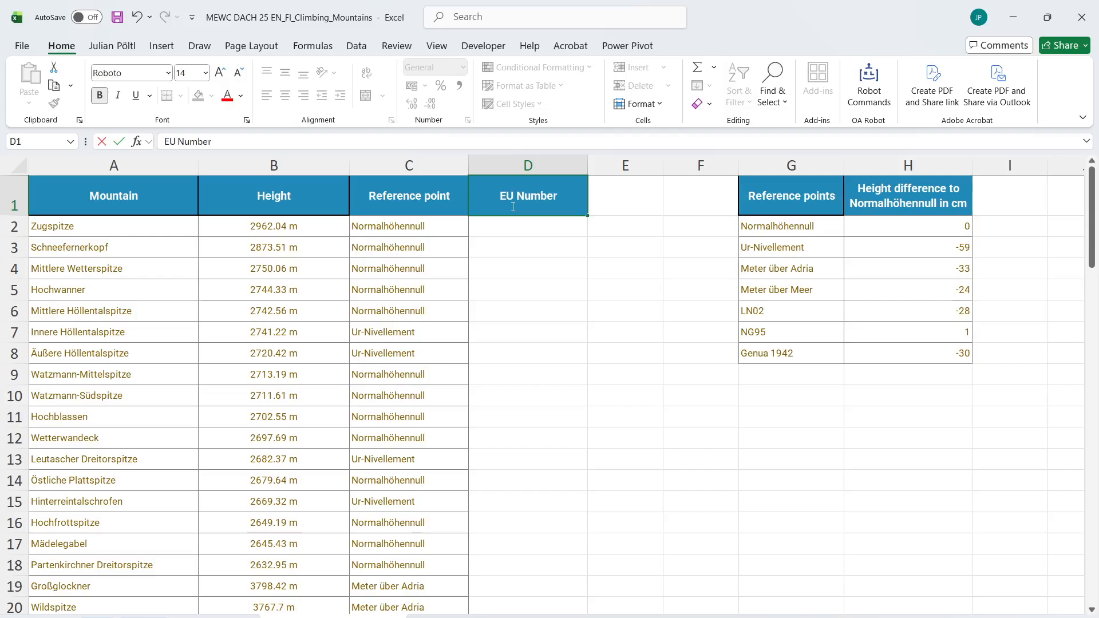
{"action": "key", "text": "Return"}
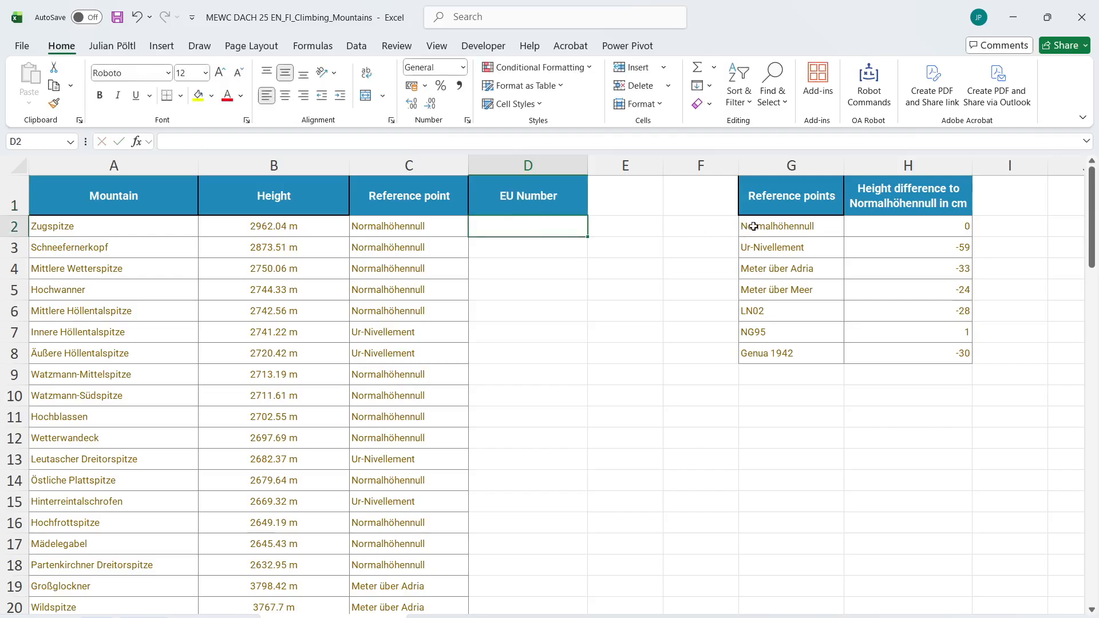
Begin a --SUBSTITUTE(SUBSTITUTE( formula in D2 whose inner function replaces "m" in B2 with an empty string
{"action": "left_click_drag", "start_coordinate": [750, 225], "coordinate": [775, 357]}
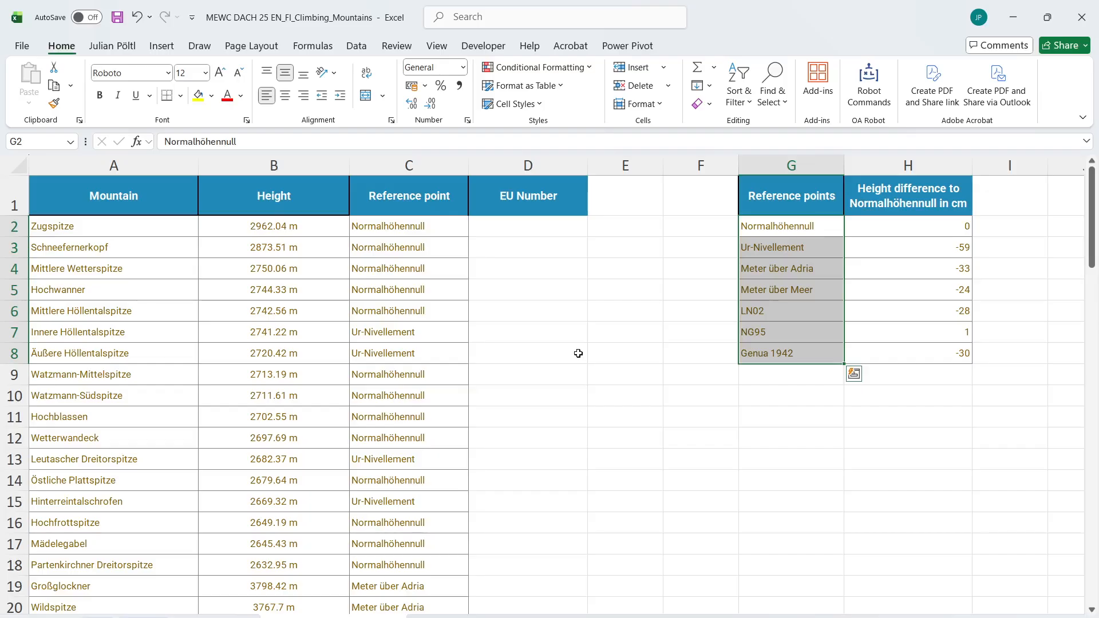
{"action": "left_click", "coordinate": [461, 229]}
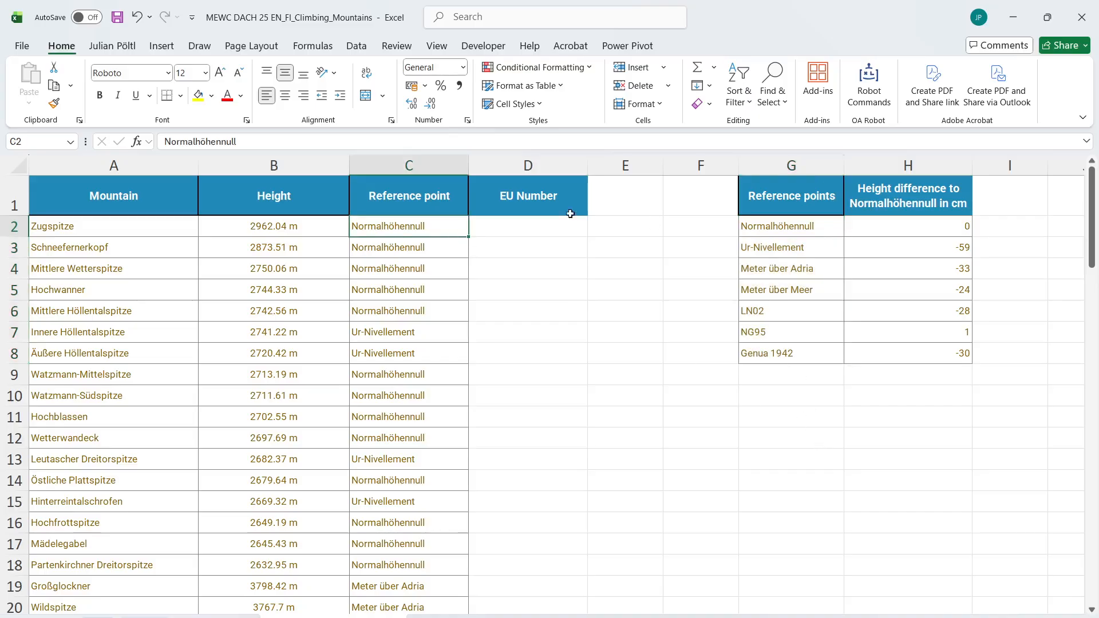
{"action": "left_click", "coordinate": [528, 226]}
{"action": "type", "text": "="}
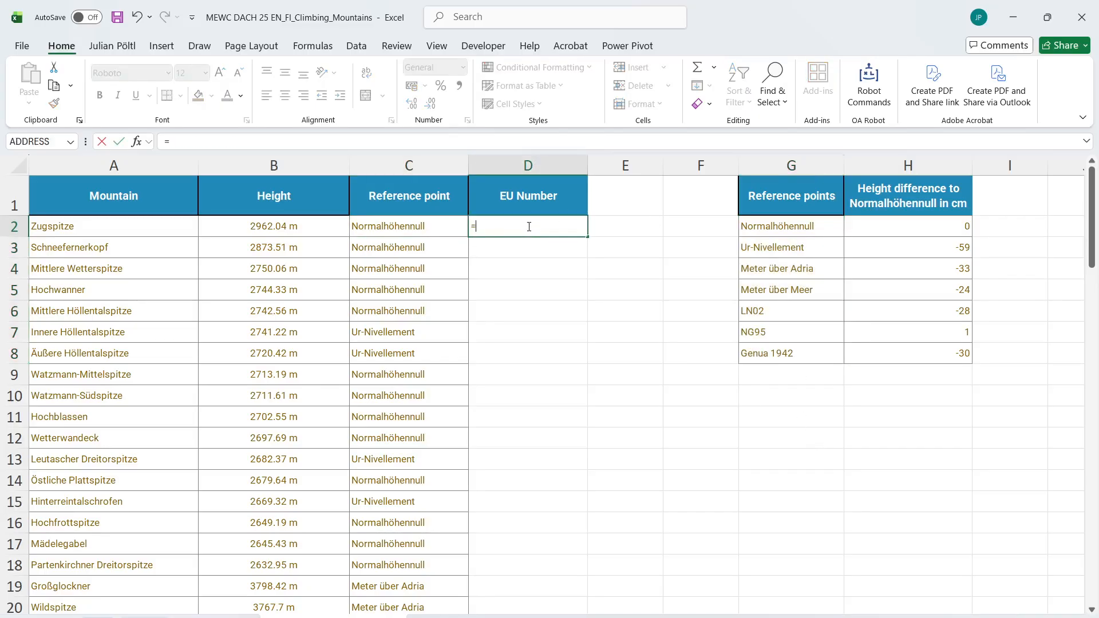
{"action": "type", "text": "--sub"}
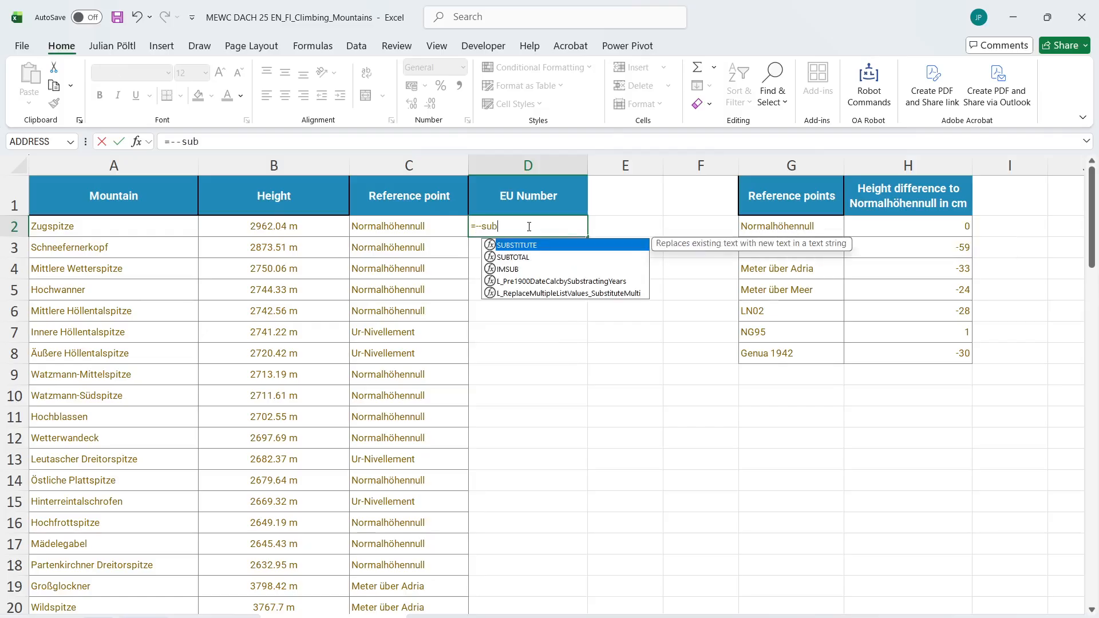
{"action": "key", "text": "Tab"}
{"action": "type", "text": "sub"}
{"action": "key", "text": "Tab"}
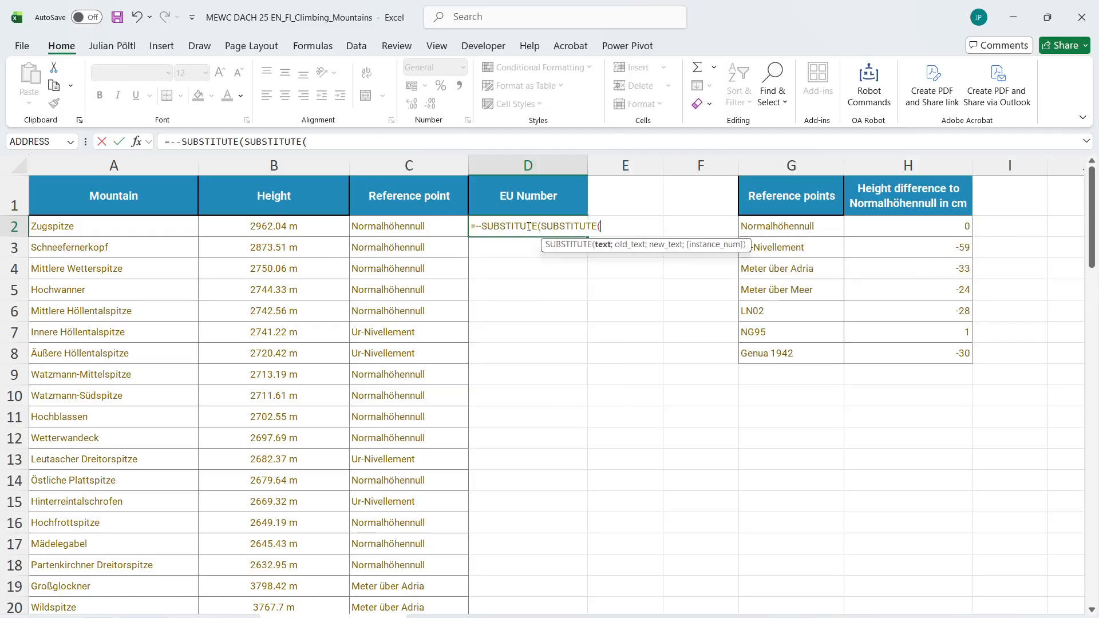
{"action": "key", "text": "Left"}
{"action": "key", "text": "Left"}
{"action": "type", "text": ";\""}
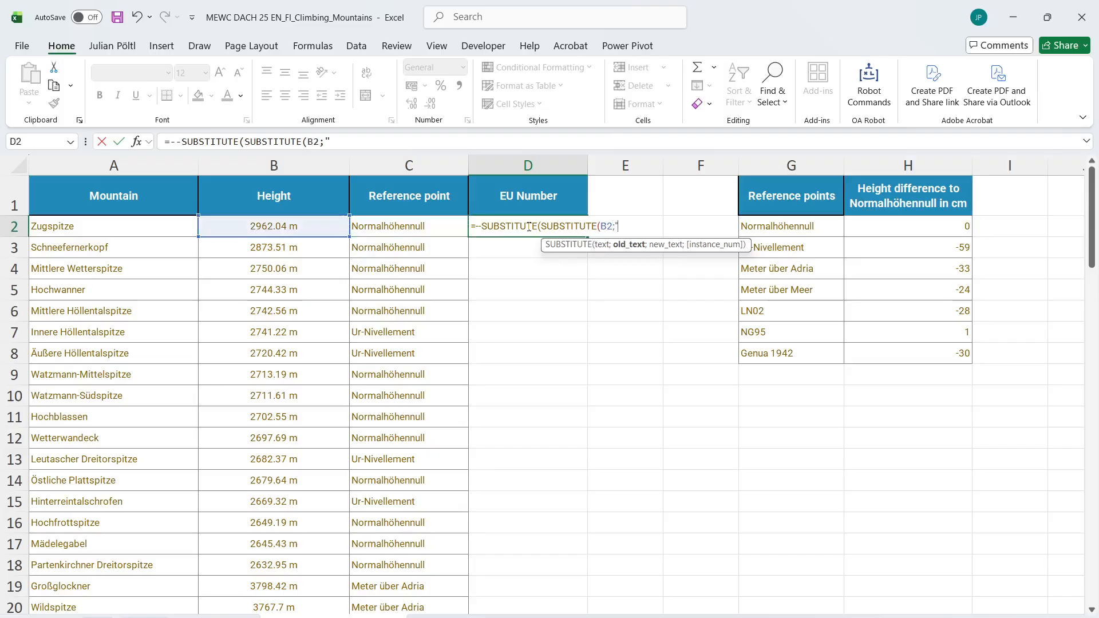
{"action": "type", "text": "m\";\"\");"}
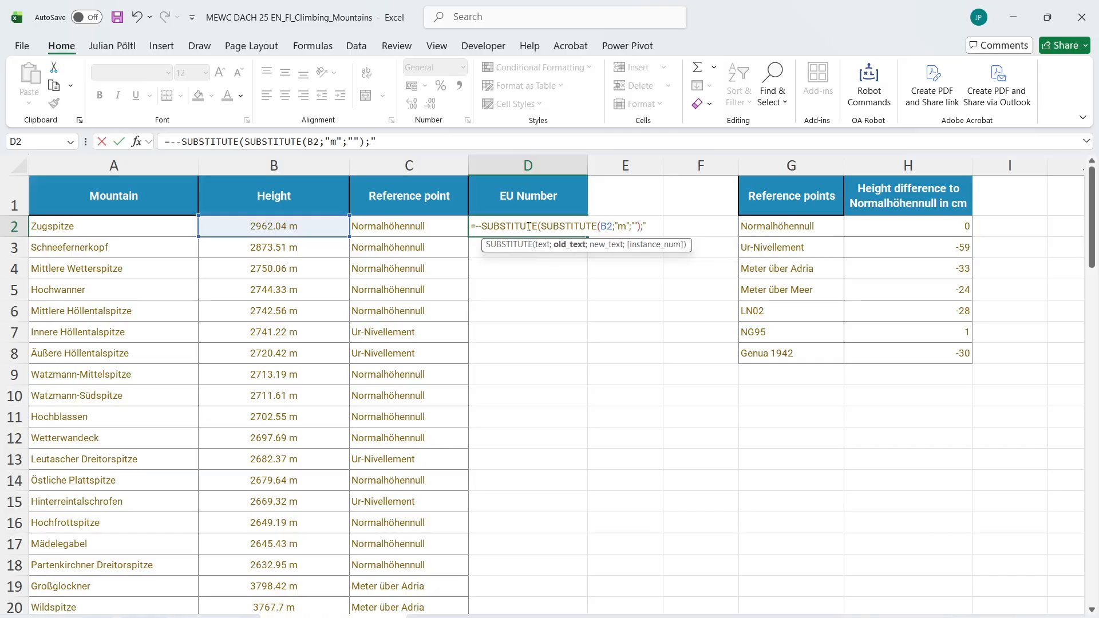
{"action": "type", "text": "\".\";"}
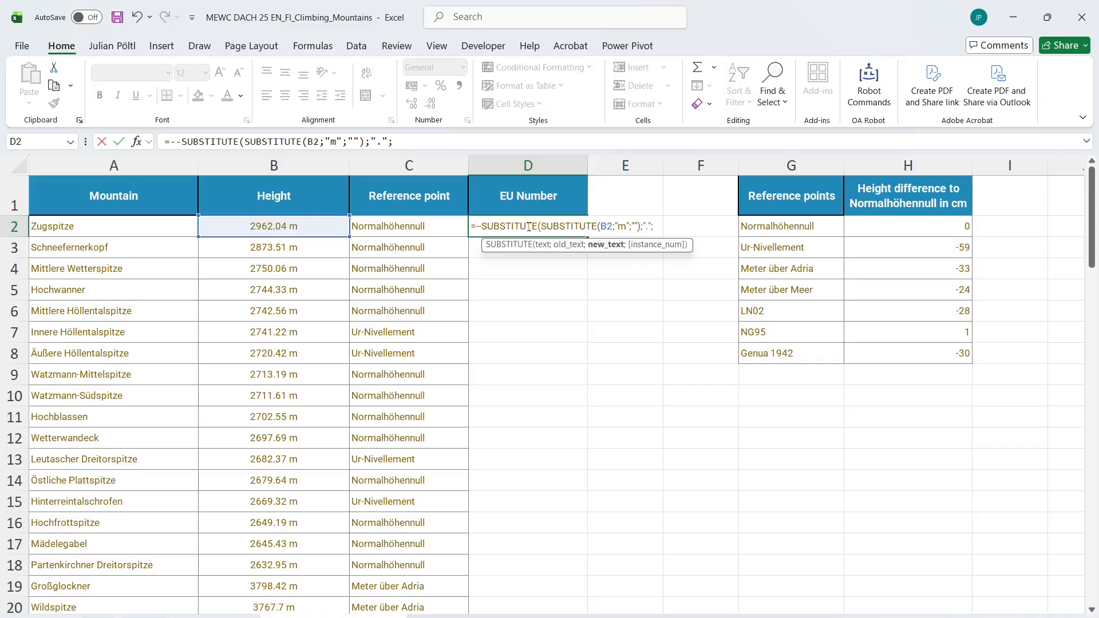
{"action": "type", "text": "<"}
Complete the D2 formula by replacing "." with "," and fill it down the EU Number column
{"action": "key", "text": "BackSpace"}
{"action": "type", "text": "\",\")"}
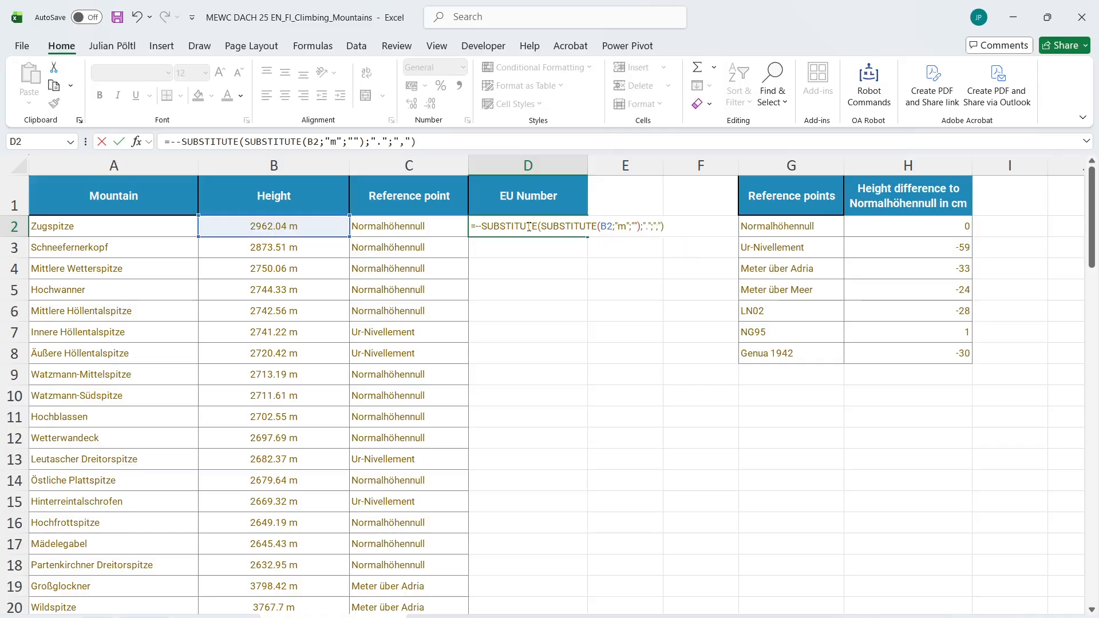
{"action": "key", "text": "ctrl+Return"}
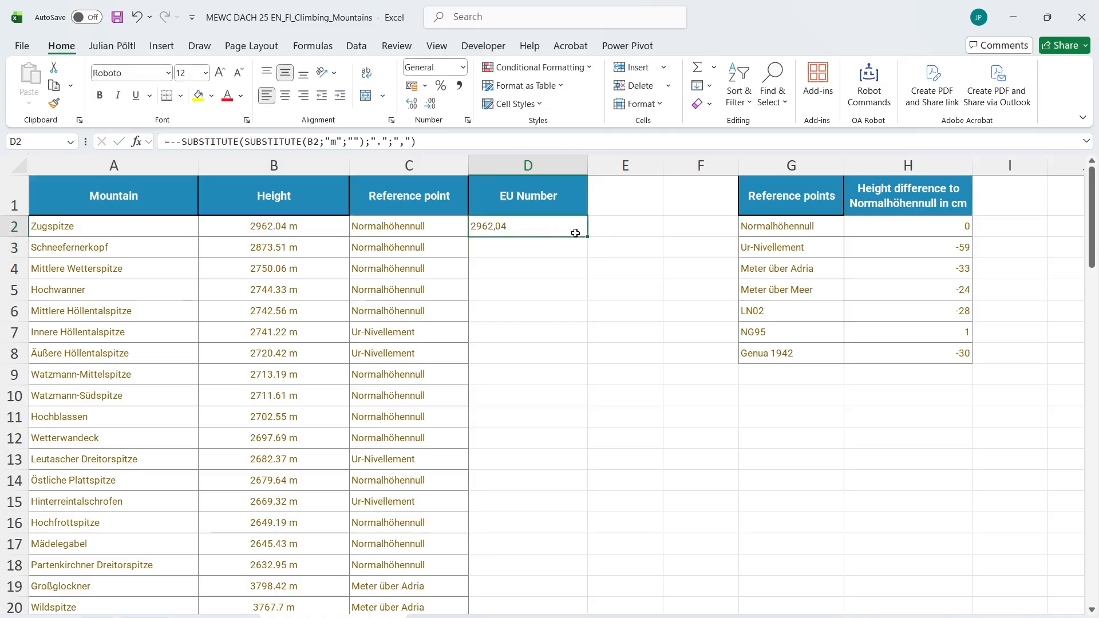
{"action": "double_click", "coordinate": [589, 236]}
Add the header "NN" in E1, formatted like the other table headers
{"action": "left_click", "coordinate": [610, 190]}
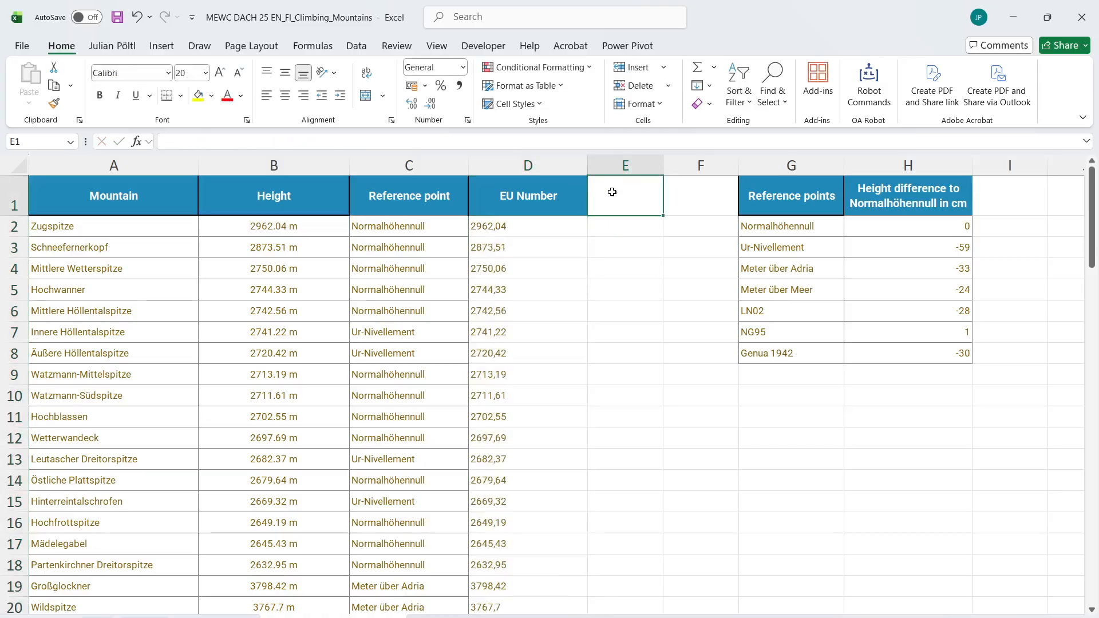
{"action": "left_click", "coordinate": [783, 242]}
{"action": "left_click", "coordinate": [781, 227]}
{"action": "left_click", "coordinate": [628, 195]}
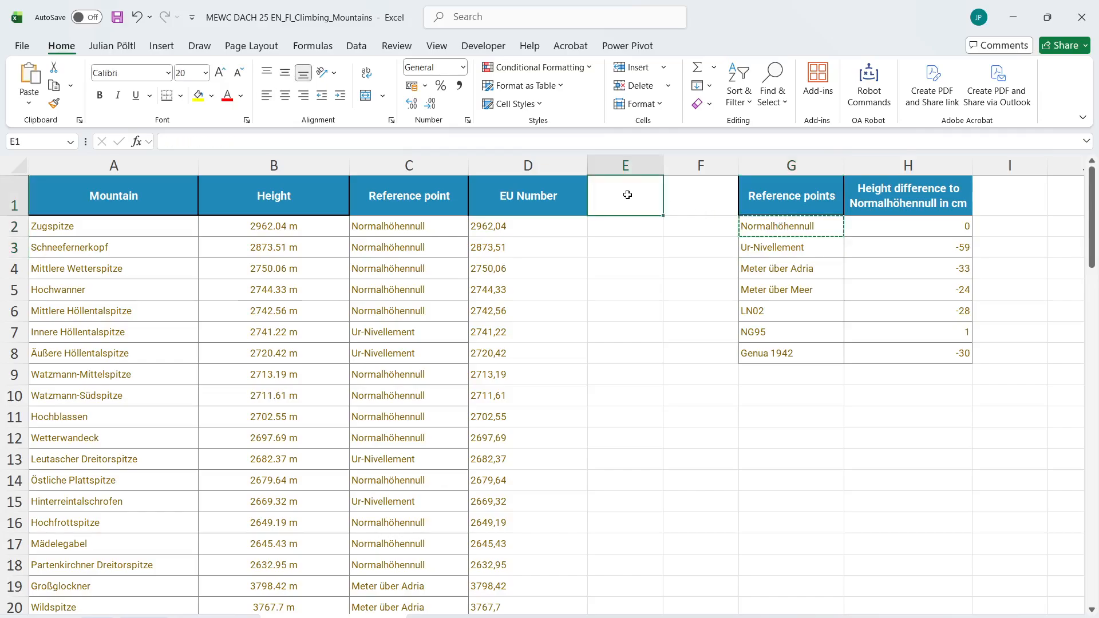
{"action": "type", "text": "NN"}
{"action": "key", "text": "Return"}
{"action": "left_click", "coordinate": [629, 195]}
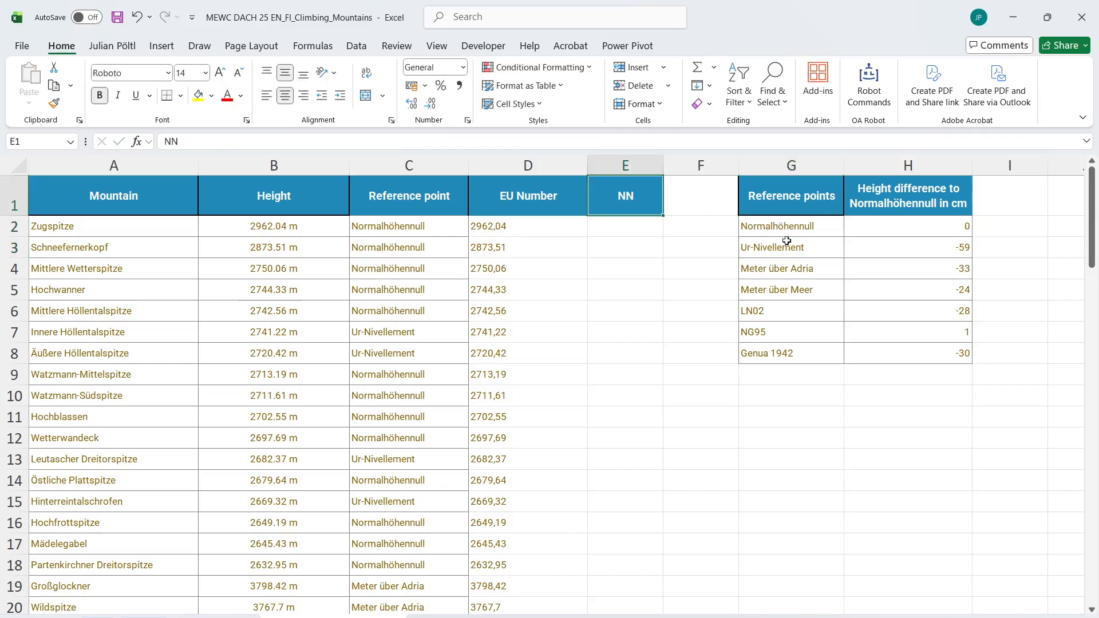
{"action": "left_click", "coordinate": [639, 228]}
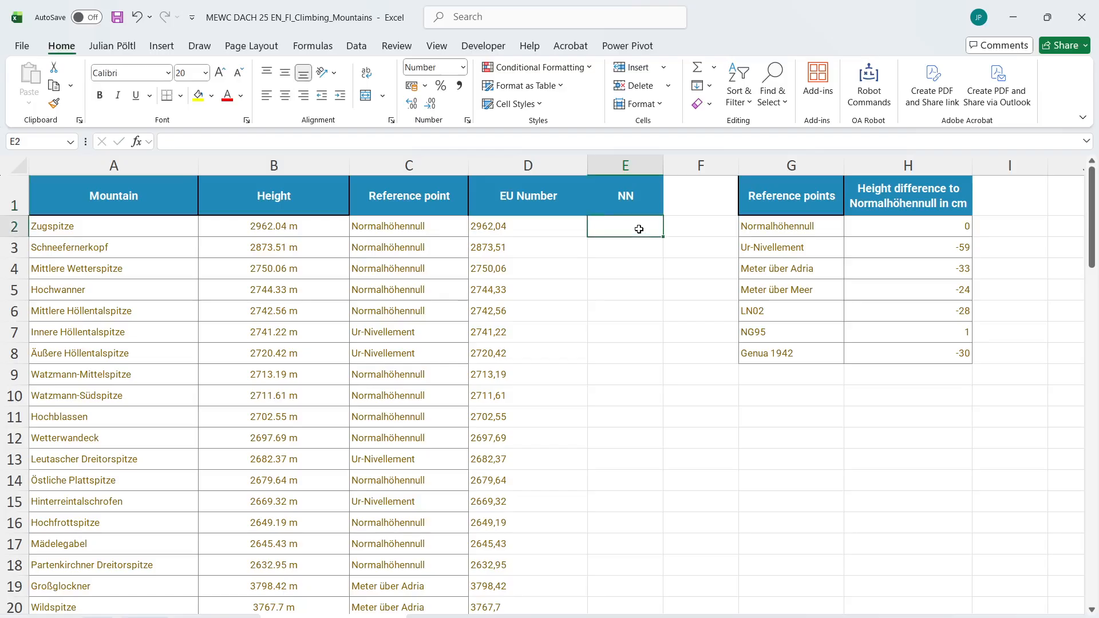
{"action": "type", "text": "="}
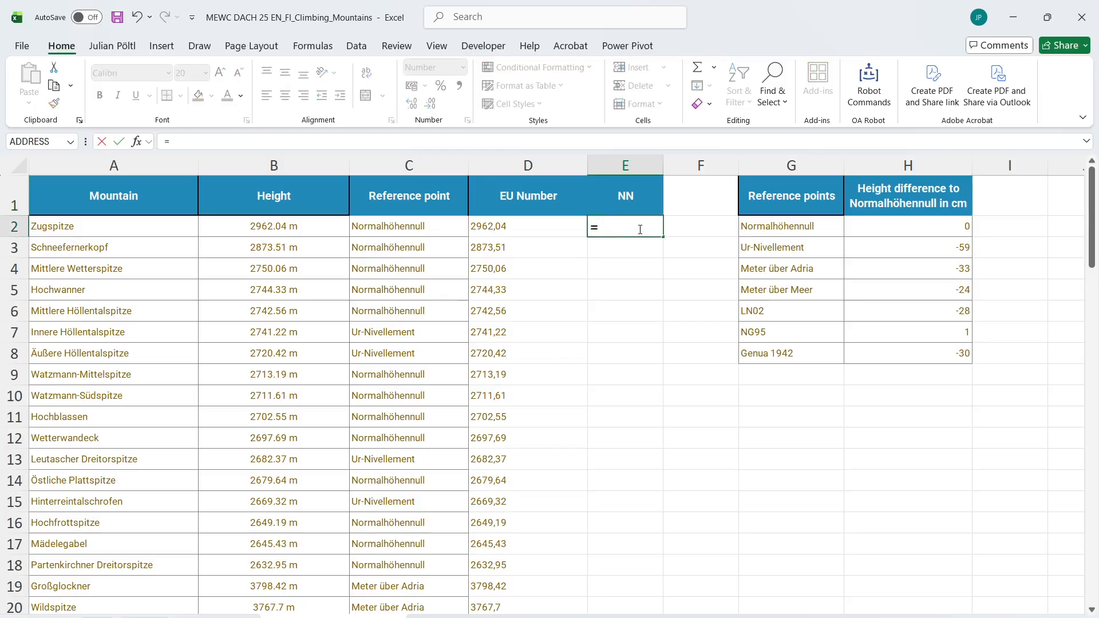
{"action": "key", "text": "Left"}
{"action": "key", "text": "ctrl+shift+Down"}
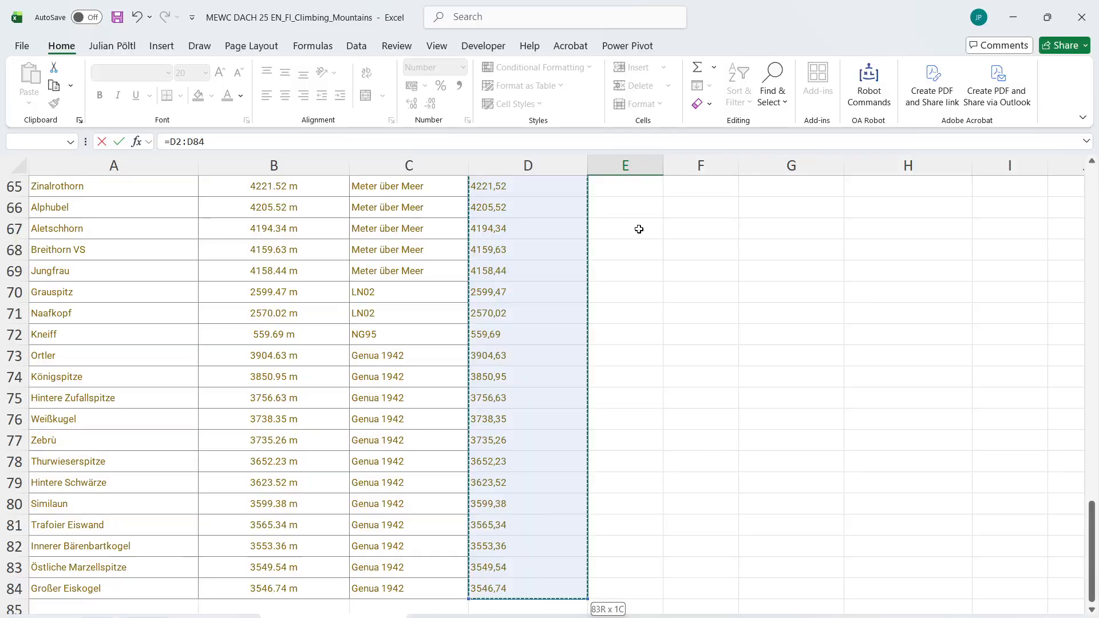
{"action": "key", "text": "Escape"}
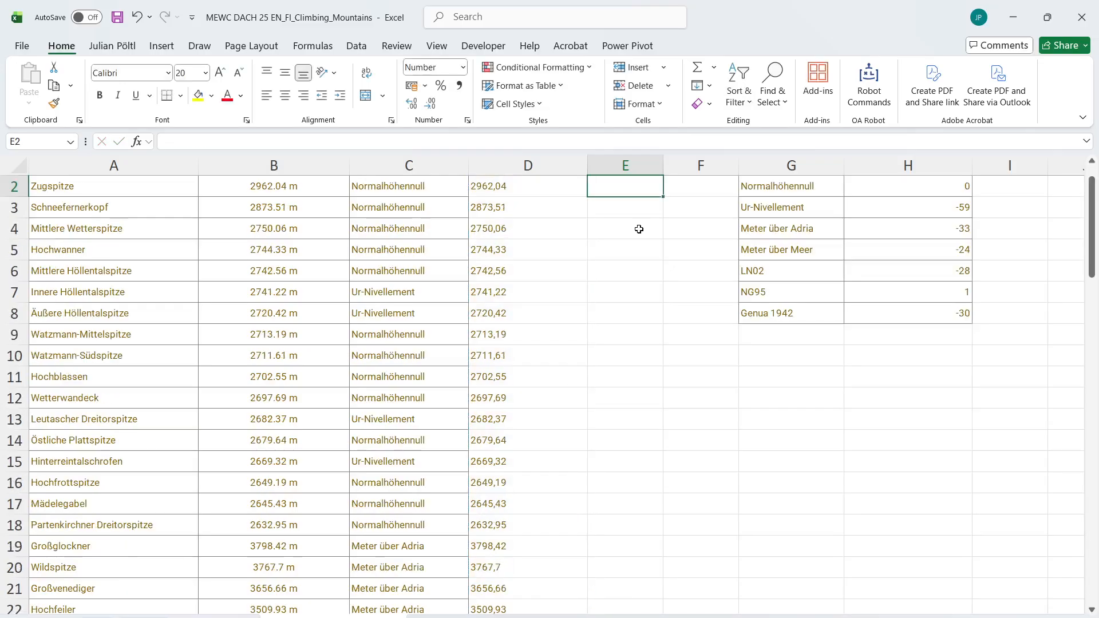
{"action": "key", "text": "Up"}
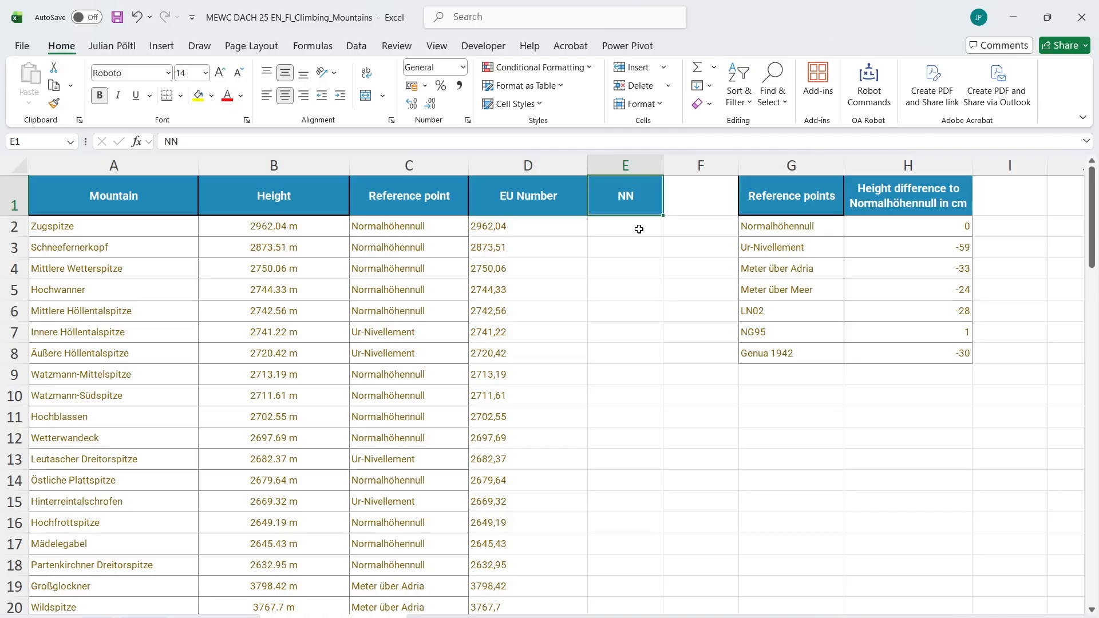
Begin a formula in E2 that subtracts from D2:D84 an XLOOKUP with C2:C84 as the lookup values
{"action": "left_click", "coordinate": [639, 229]}
{"action": "type", "text": "="}
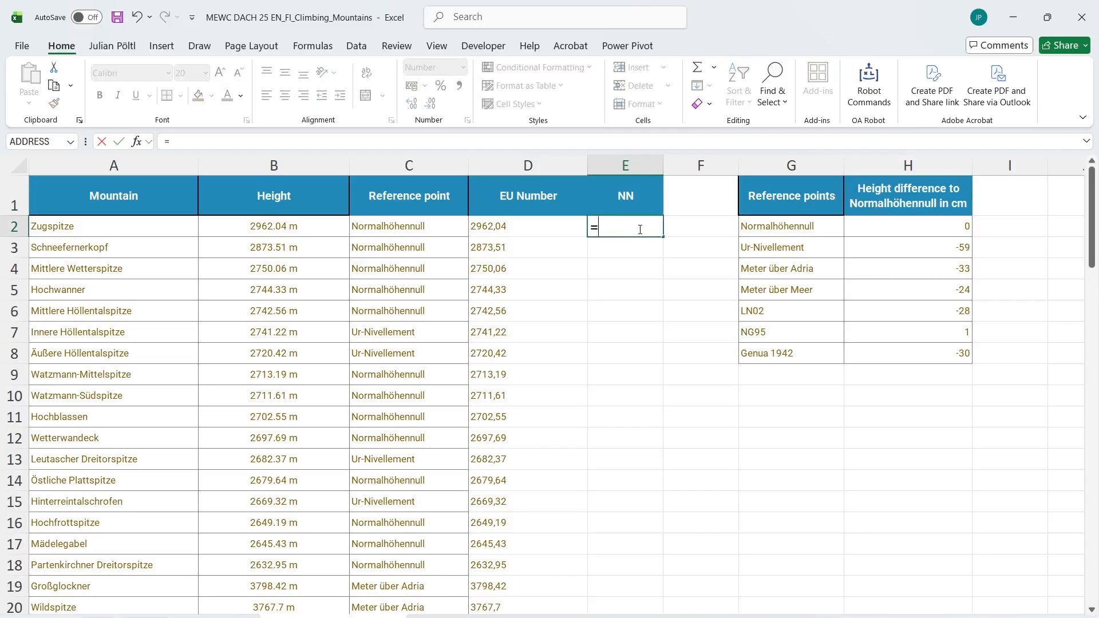
{"action": "key", "text": "Left"}
{"action": "key", "text": "ctrl+shift+Down"}
{"action": "type", "text": "-"}
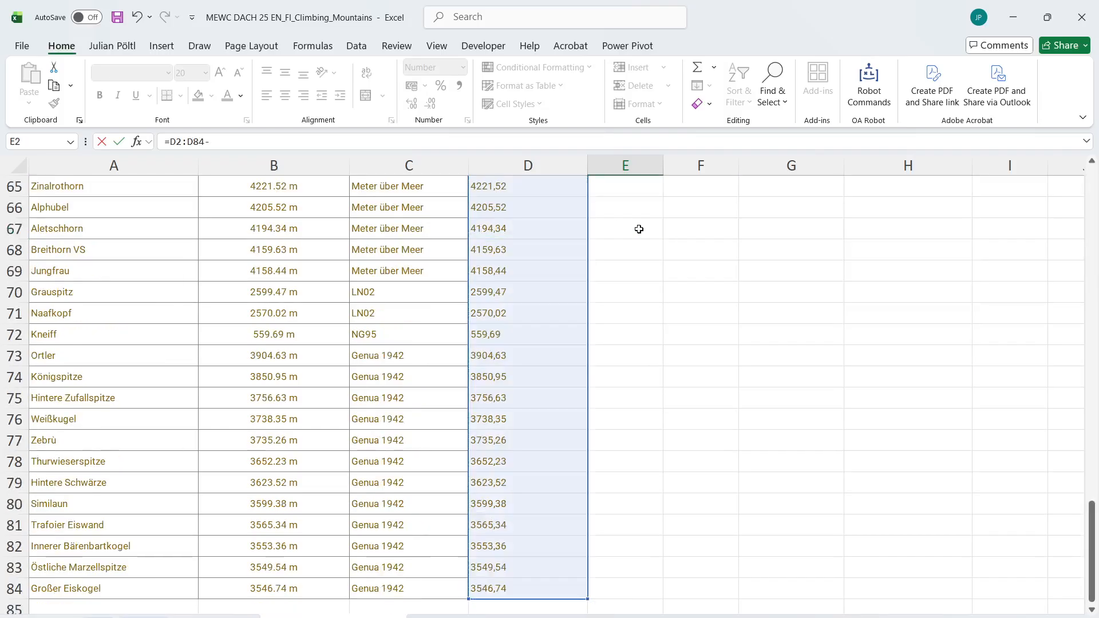
{"action": "type", "text": "XLOOKUP("}
{"action": "key", "text": "Left"}
{"action": "key", "text": "Left"}
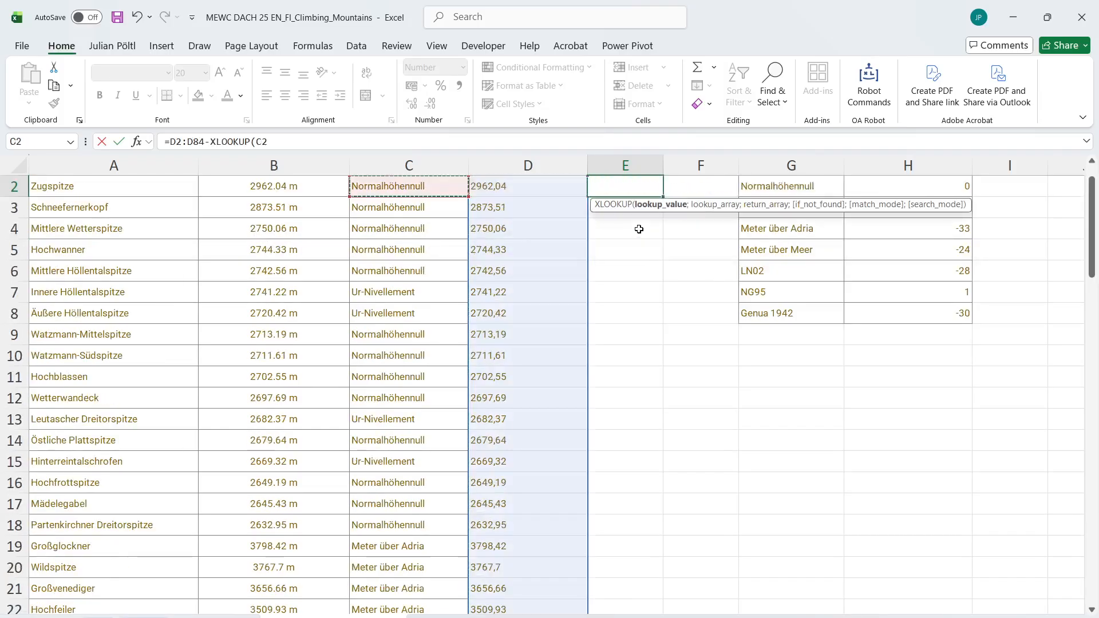
{"action": "key", "text": "ctrl+shift+Down"}
{"action": "type", "text": ";"}
Complete the E2 XLOOKUP with lookup array G2:G8 and return array H2:H8, accepting the proposed formula correction
{"action": "key", "text": "Right"}
{"action": "key", "text": "Right"}
{"action": "key", "text": "Right"}
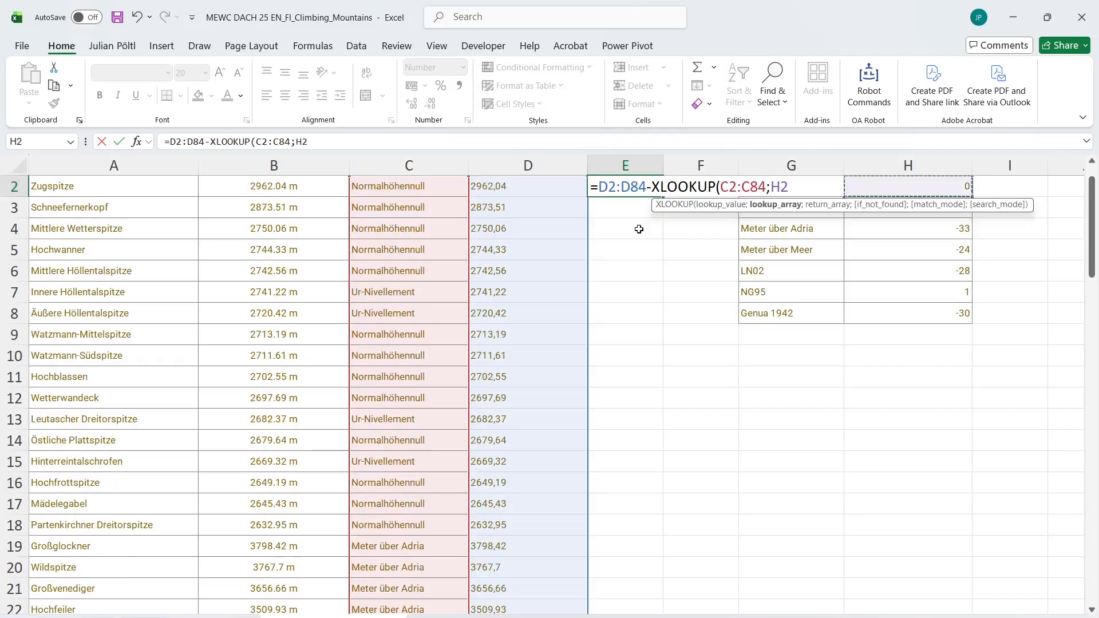
{"action": "key", "text": "Left"}
{"action": "key", "text": "Up"}
{"action": "key", "text": "Down"}
{"action": "key", "text": "ctrl+shift+Down"}
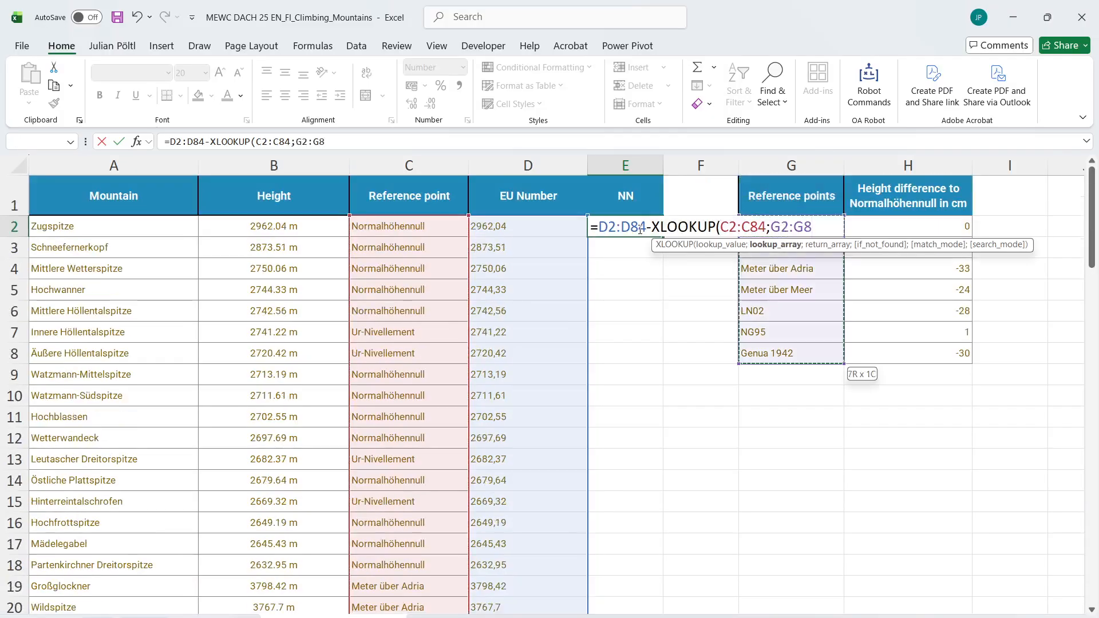
{"action": "type", "text": ";"}
{"action": "key", "text": "Right"}
{"action": "key", "text": "Right"}
{"action": "key", "text": "Right"}
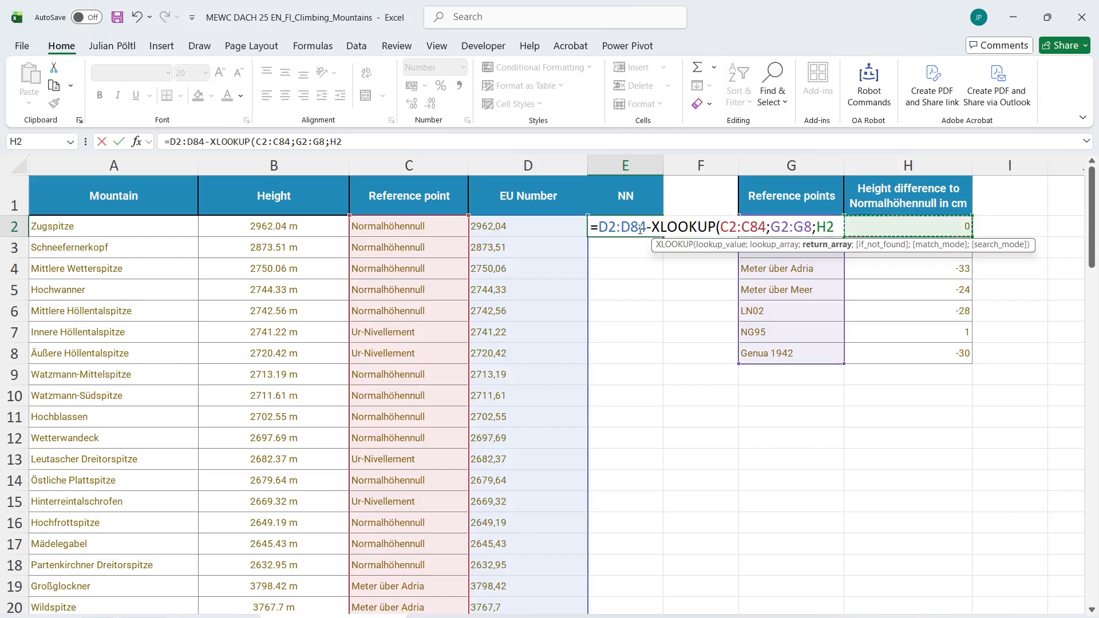
{"action": "key", "text": "ctrl+shift+Down"}
{"action": "key", "text": "Return"}
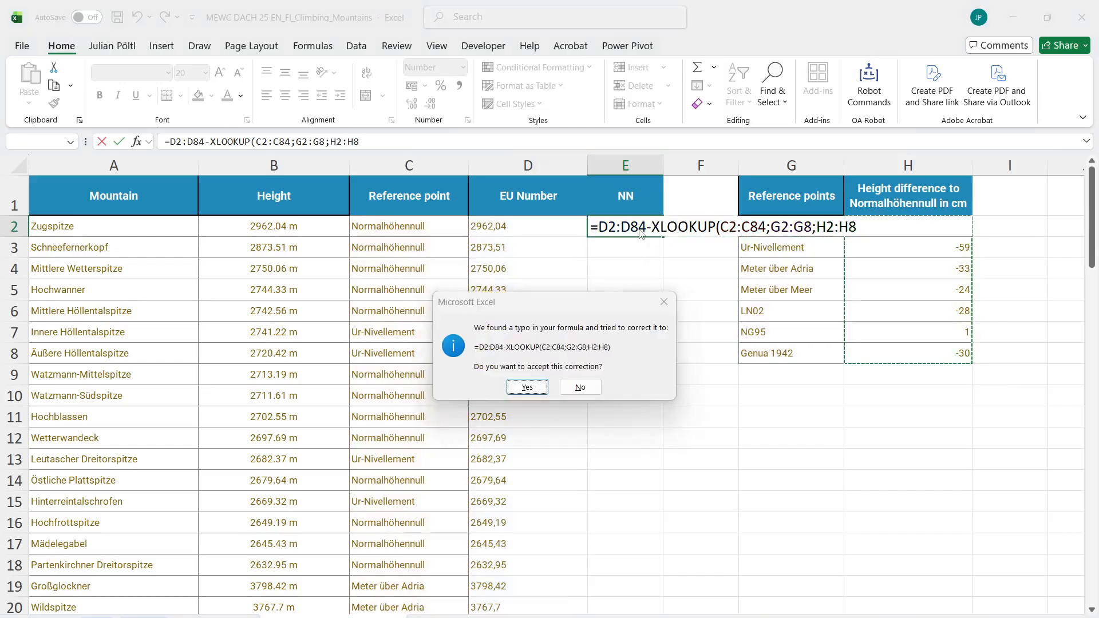
{"action": "key", "text": "Return"}
Format the NN column's values from E2 down as numbers with a thousands separator and two decimals
{"action": "key", "text": "Up"}
{"action": "key", "text": "ctrl+shift+Down"}
{"action": "key", "text": "ctrl+shift+1"}
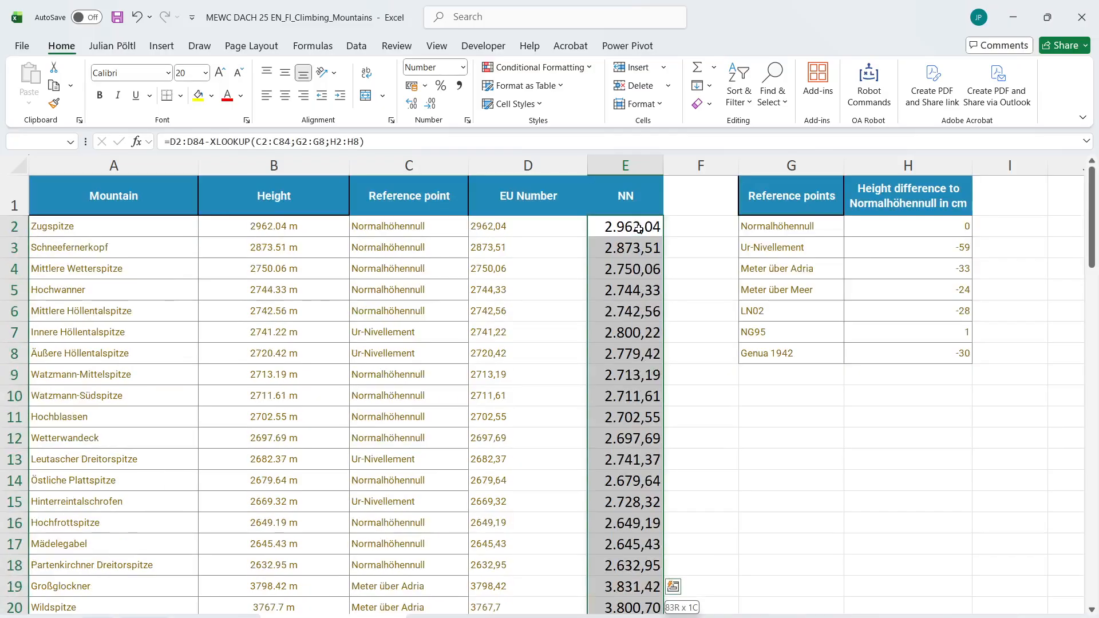
{"action": "key", "text": "Up"}
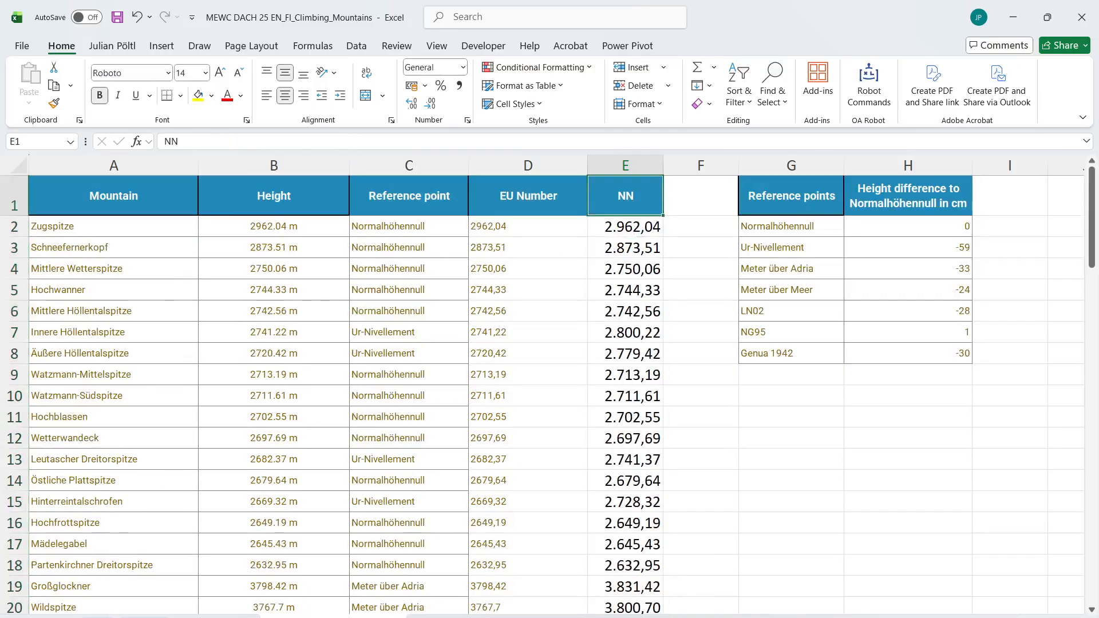
In I45, look up the mountain G45 in column A of List of Mountains+Ref. Points with XLOOKUP, returning column E
{"action": "left_click", "coordinate": [100, 616]}
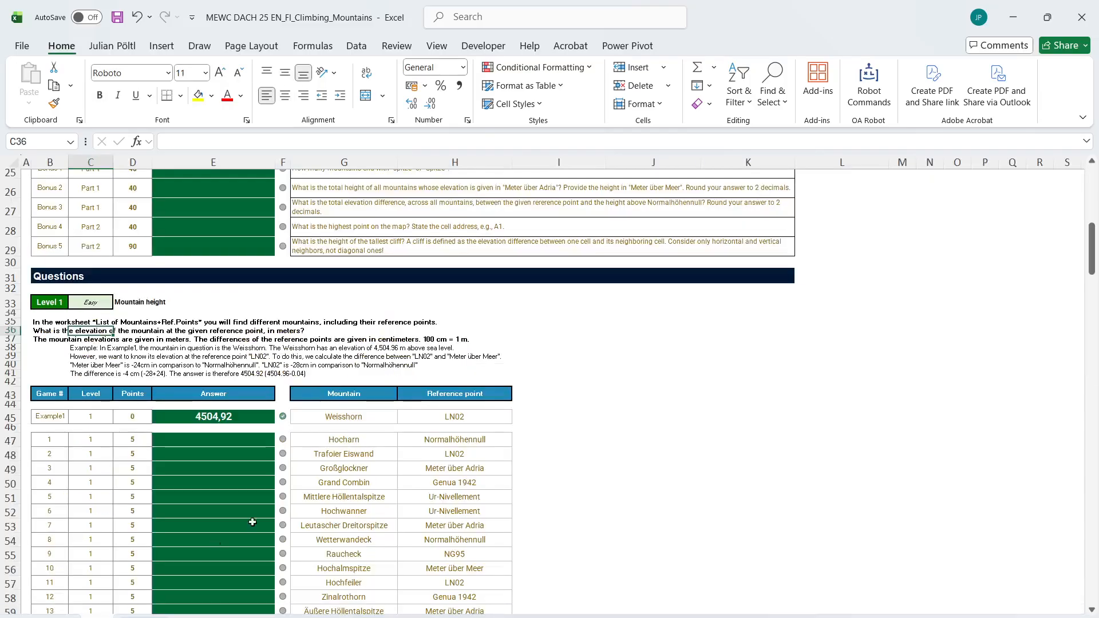
{"action": "left_click", "coordinate": [524, 420]}
{"action": "type", "text": "=xl"}
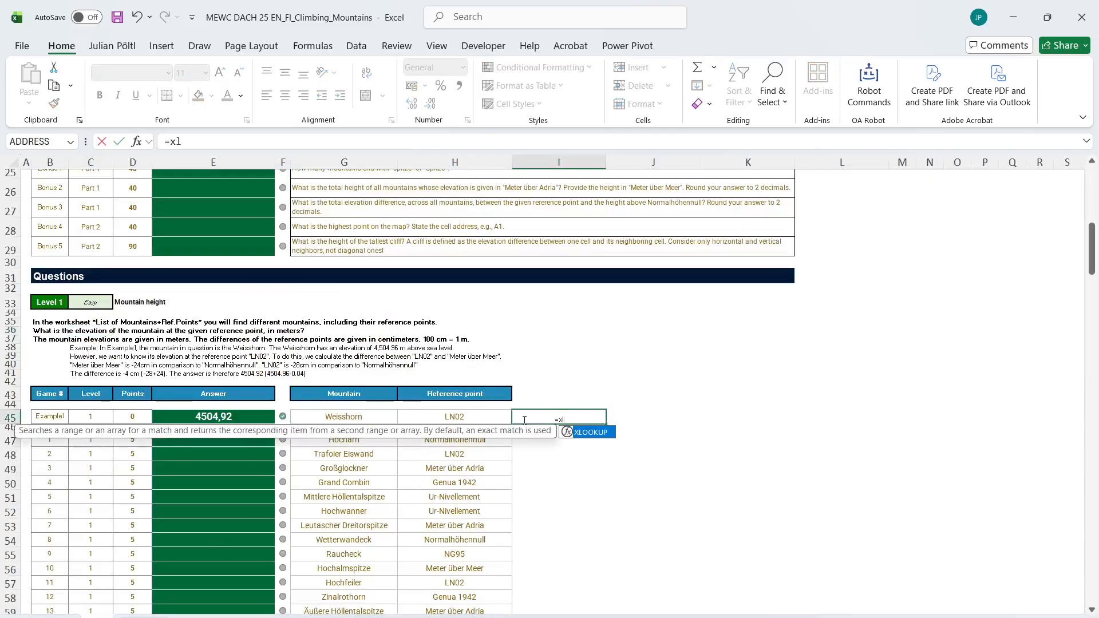
{"action": "key", "text": "Tab"}
{"action": "key", "text": "Left"}
{"action": "key", "text": "Left"}
{"action": "type", "text": ";"}
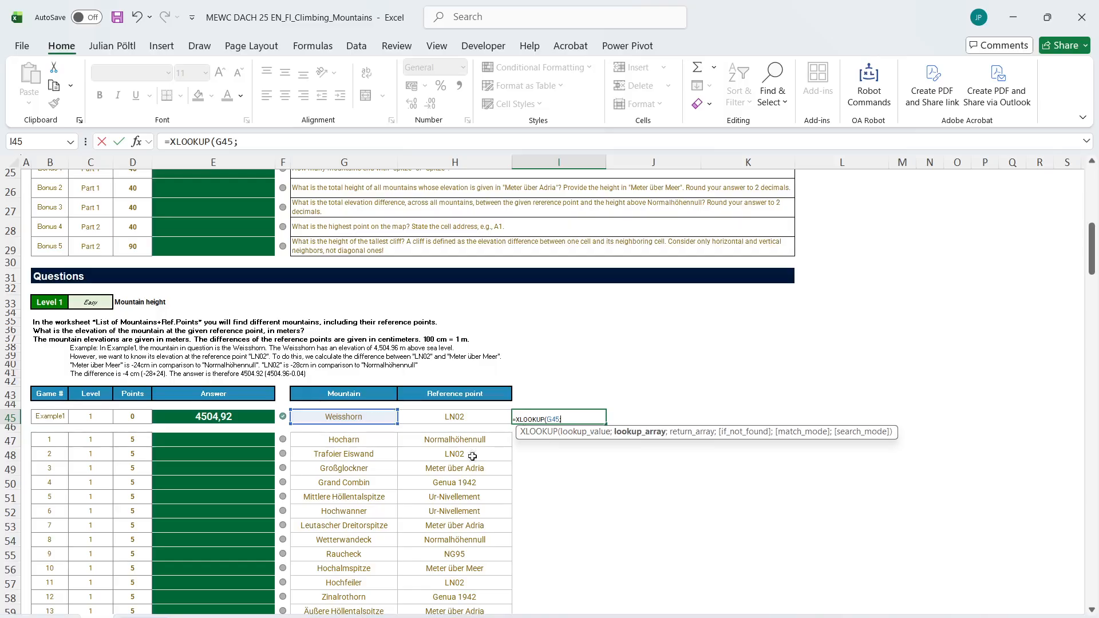
{"action": "left_click", "coordinate": [271, 616]}
{"action": "left_click", "coordinate": [157, 164]}
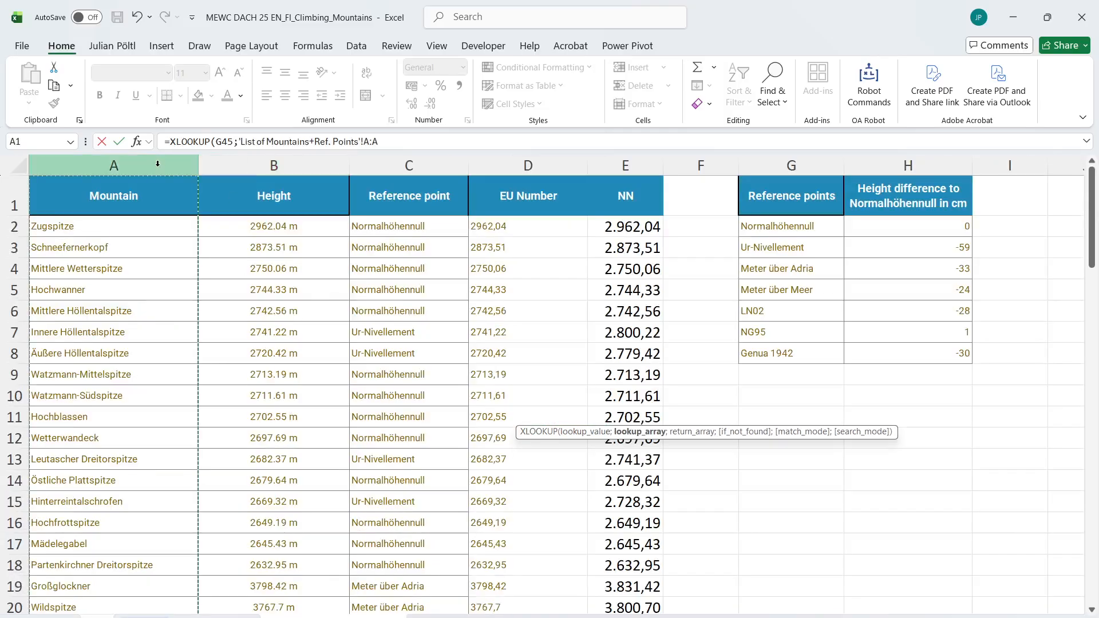
{"action": "type", "text": ";"}
{"action": "left_click", "coordinate": [605, 162]}
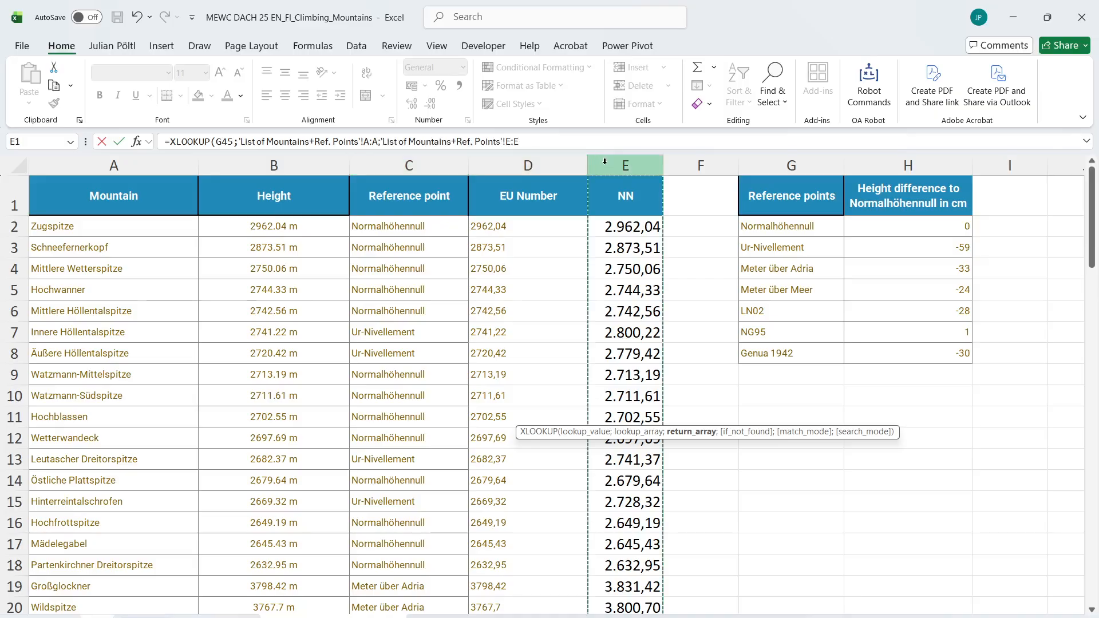
{"action": "key", "text": "Return"}
In J45, look up the reference point H45 with XLOOKUP in $G$2:$G$8 of the mountain list sheet, returning $H$2:$H$8
{"action": "key", "text": "Right"}
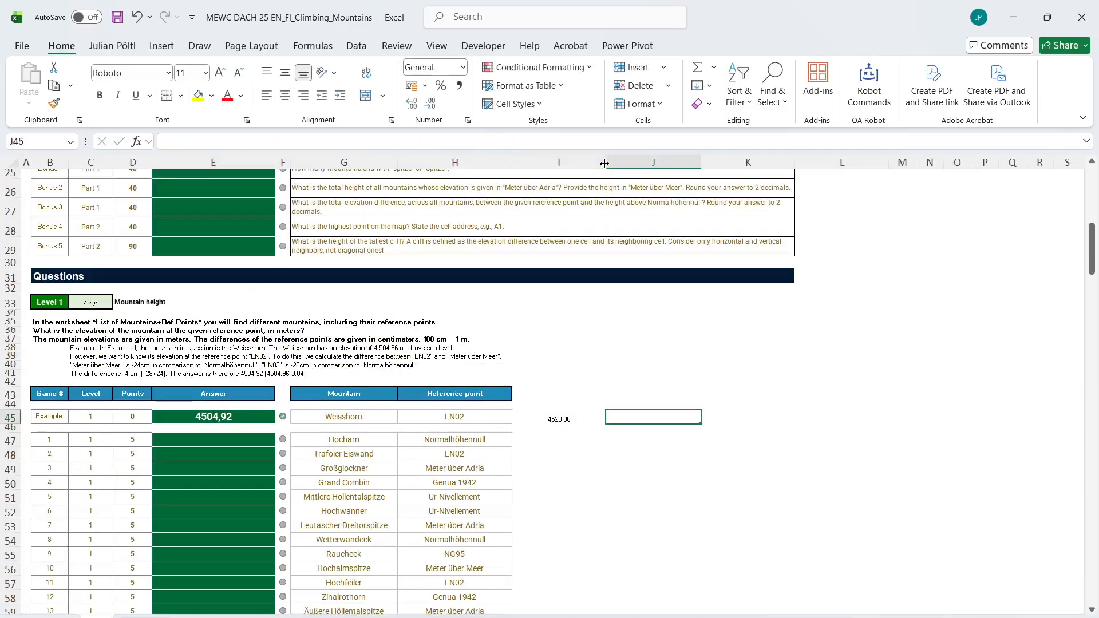
{"action": "type", "text": "=XLOOKUP("}
{"action": "key", "text": "Left"}
{"action": "key", "text": "Left"}
{"action": "type", "text": ";"}
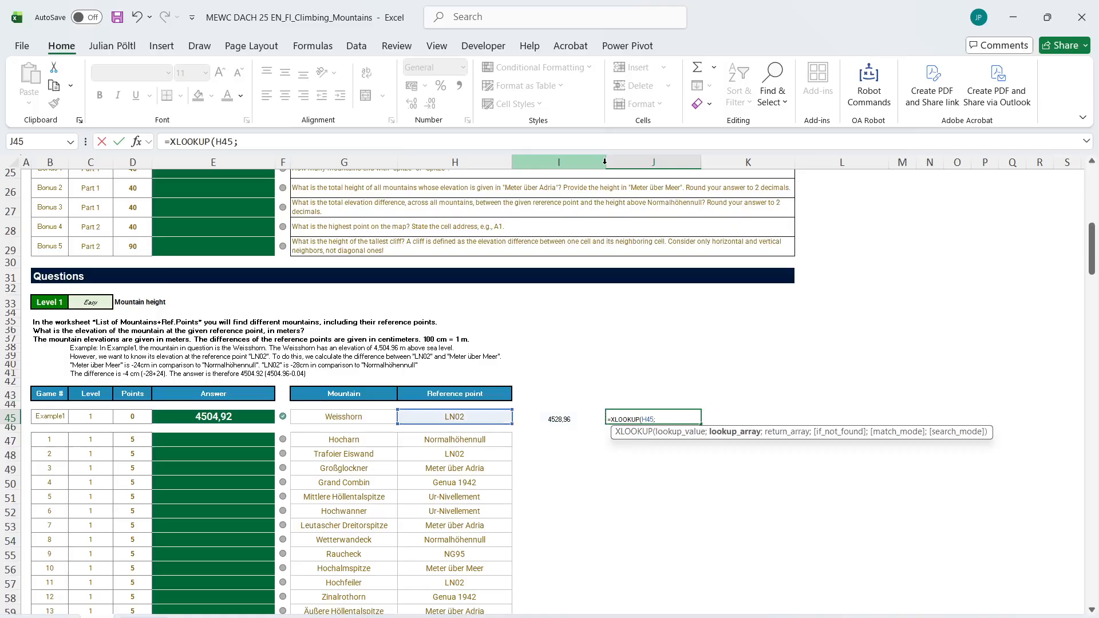
{"action": "left_click", "coordinate": [318, 617]}
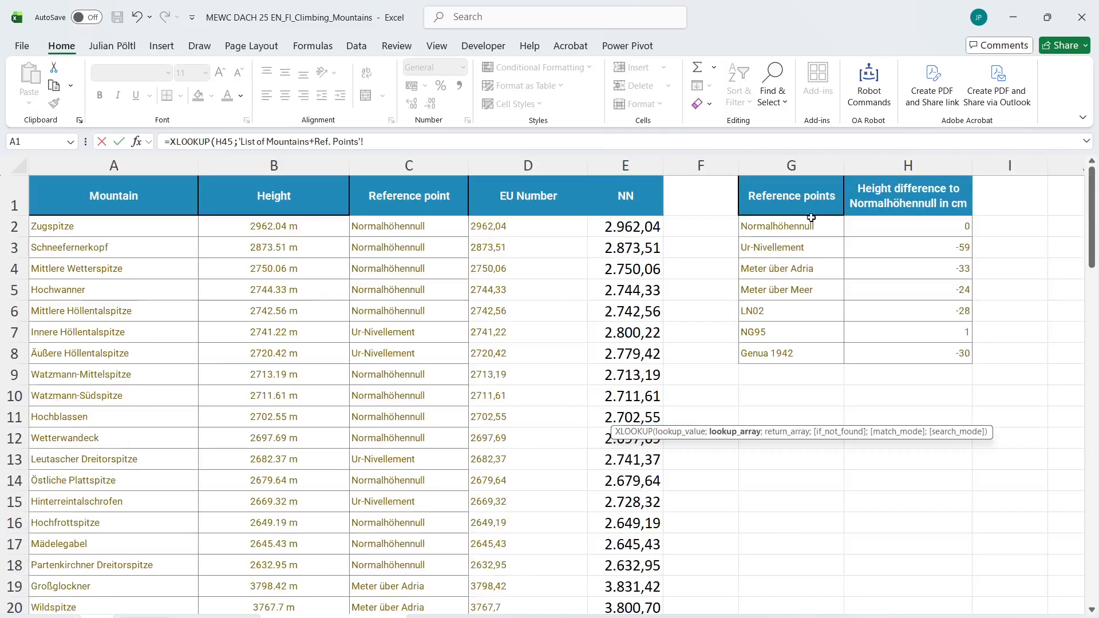
{"action": "left_click_drag", "start_coordinate": [812, 216], "coordinate": [799, 352]}
{"action": "type", "text": ";"}
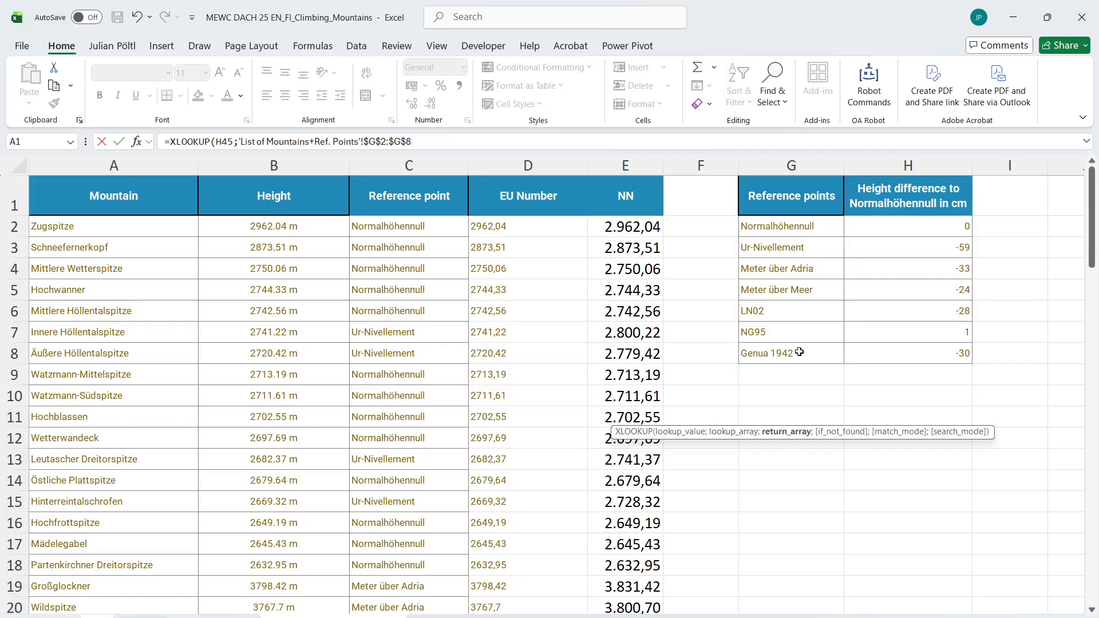
{"action": "left_click_drag", "start_coordinate": [878, 223], "coordinate": [893, 346]}
{"action": "key", "text": "Tab"}
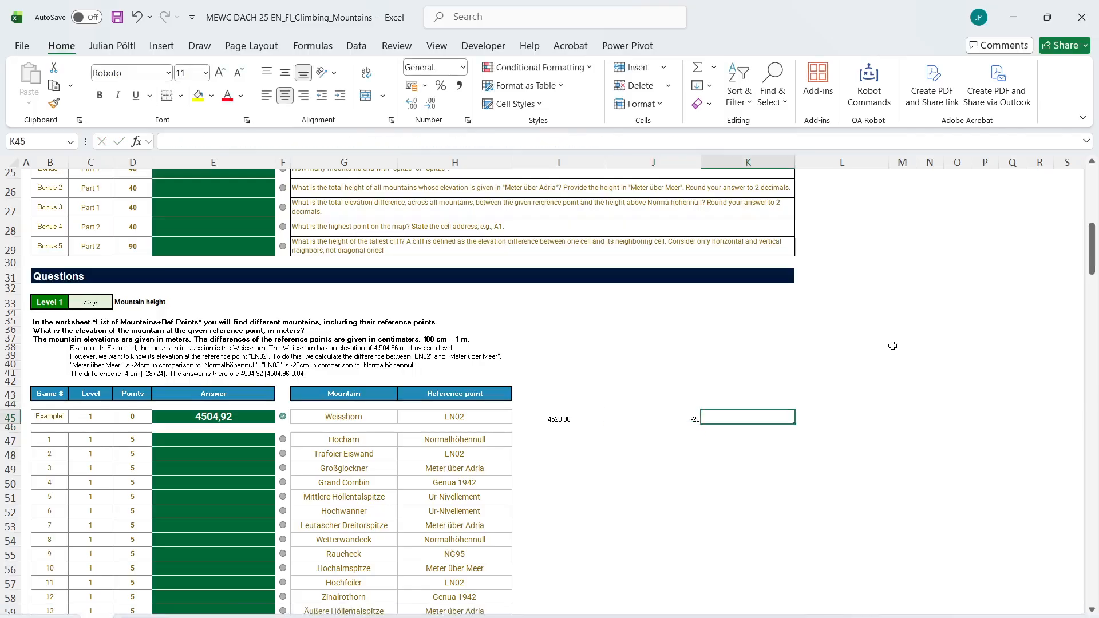
{"action": "type", "text": "="}
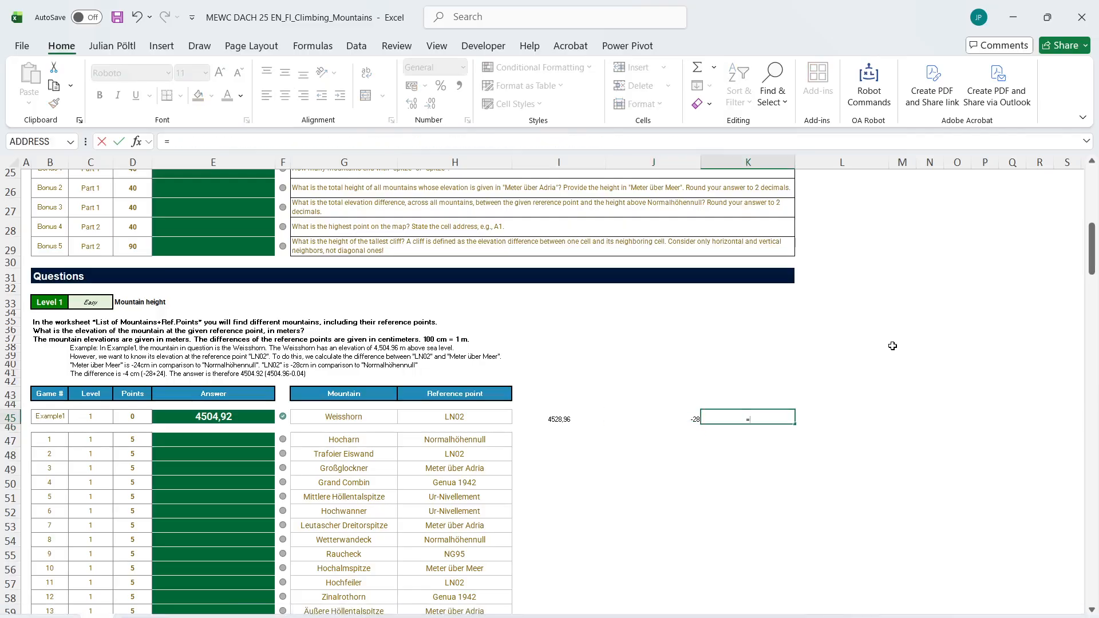
{"action": "key", "text": "Escape"}
{"action": "key", "text": "Left"}
{"action": "key", "text": "Left"}
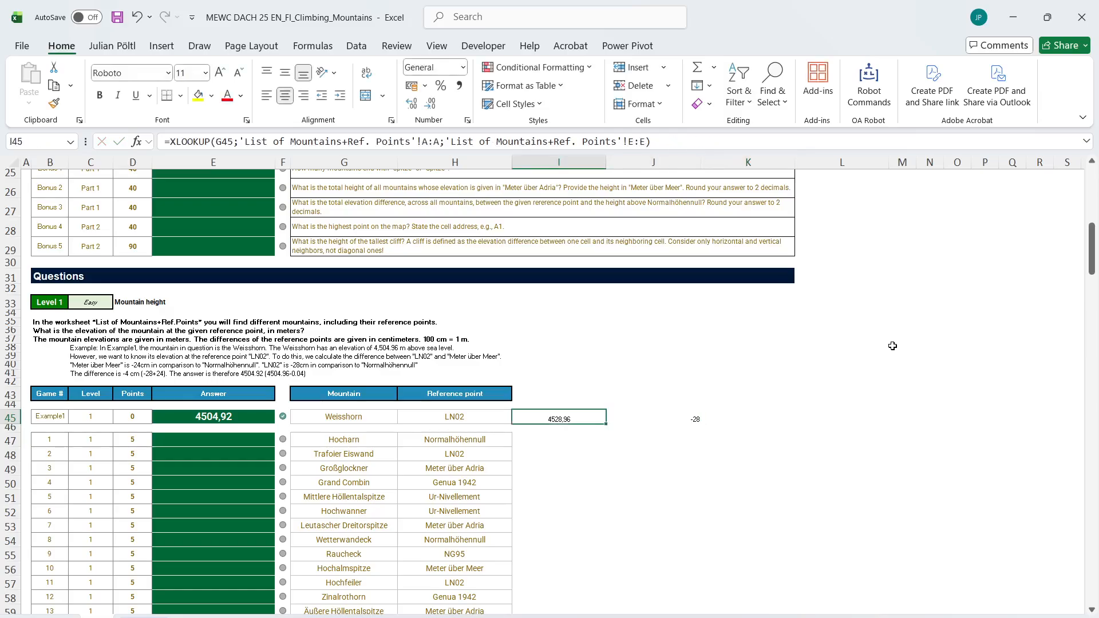
On the mountain list sheet, try dividing D2:D84 by 100 in the E2 formula
{"action": "key", "text": "ctrl+Page_Down"}
{"action": "left_click", "coordinate": [647, 227]}
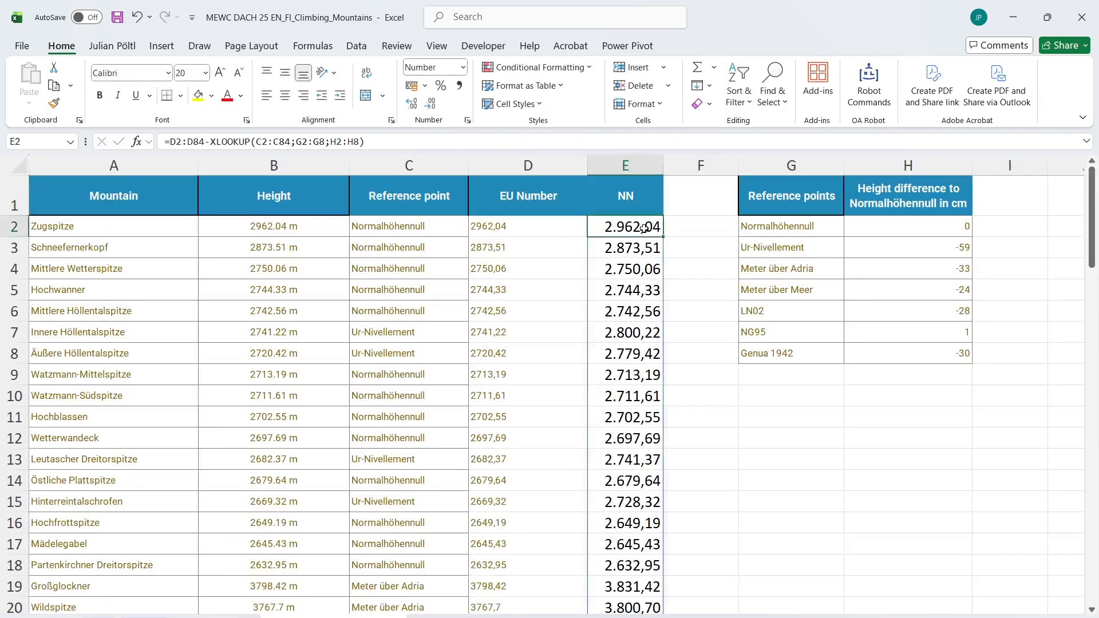
{"action": "left_click", "coordinate": [208, 143]}
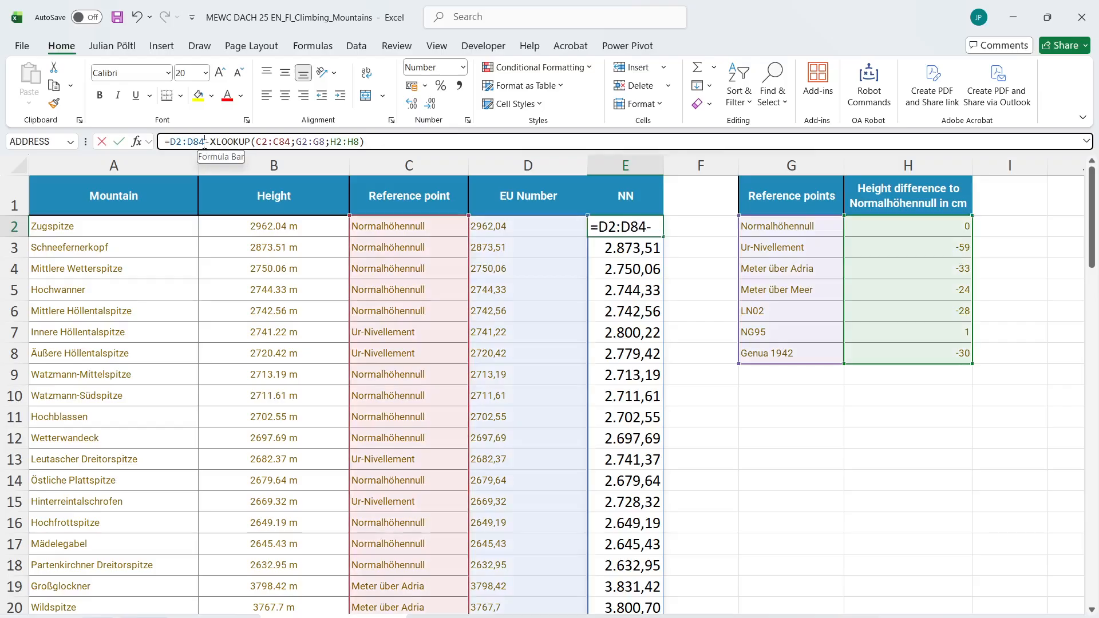
{"action": "key", "text": "BackSpace"}
{"action": "type", "text": "/10-0"}
{"action": "key", "text": "Return"}
{"action": "key", "text": "Up"}
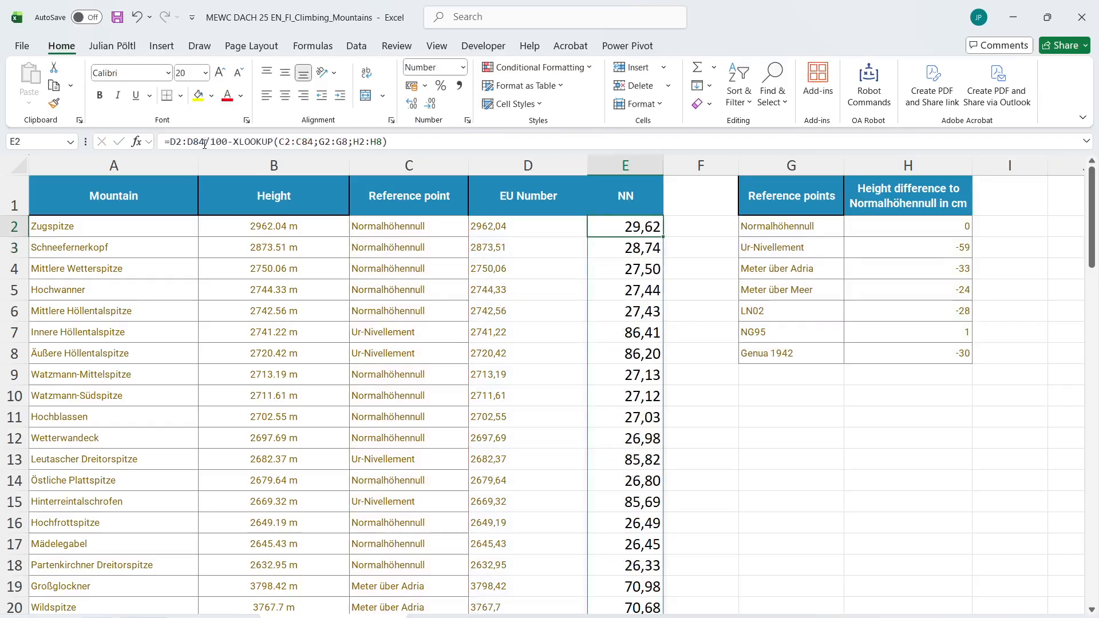
Correct the E2 formula so the XLOOKUP result is divided by 100 instead of D2:D84
{"action": "left_click", "coordinate": [227, 143]}
{"action": "key", "text": "BackSpace"}
{"action": "key", "text": "BackSpace"}
{"action": "key", "text": "BackSpace"}
{"action": "key", "text": "BackSpace"}
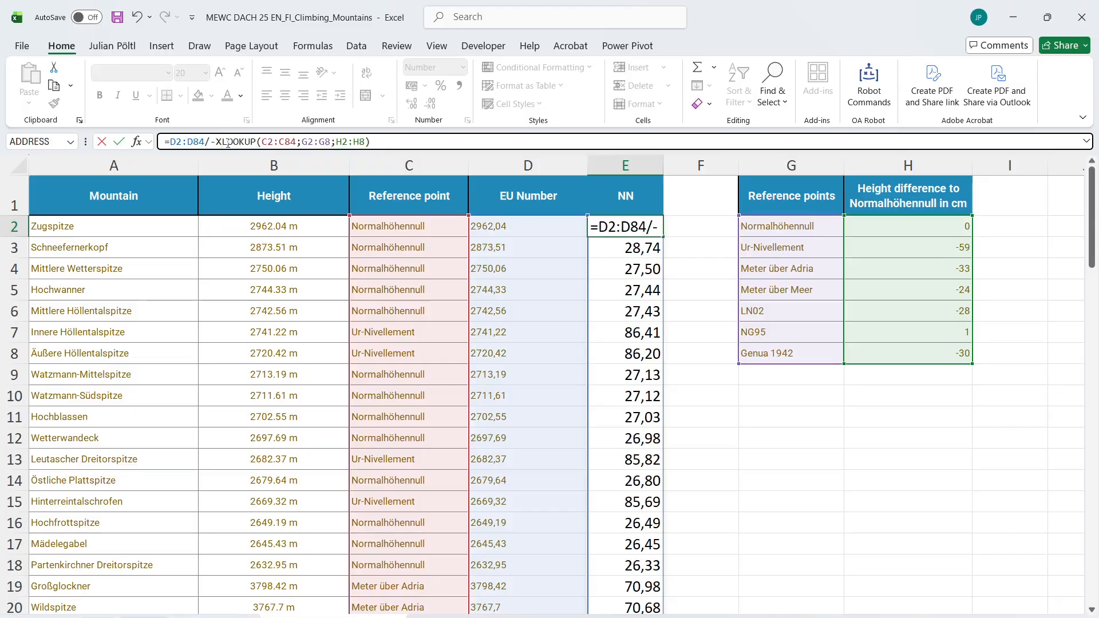
{"action": "key", "text": "End"}
{"action": "type", "text": "/"}
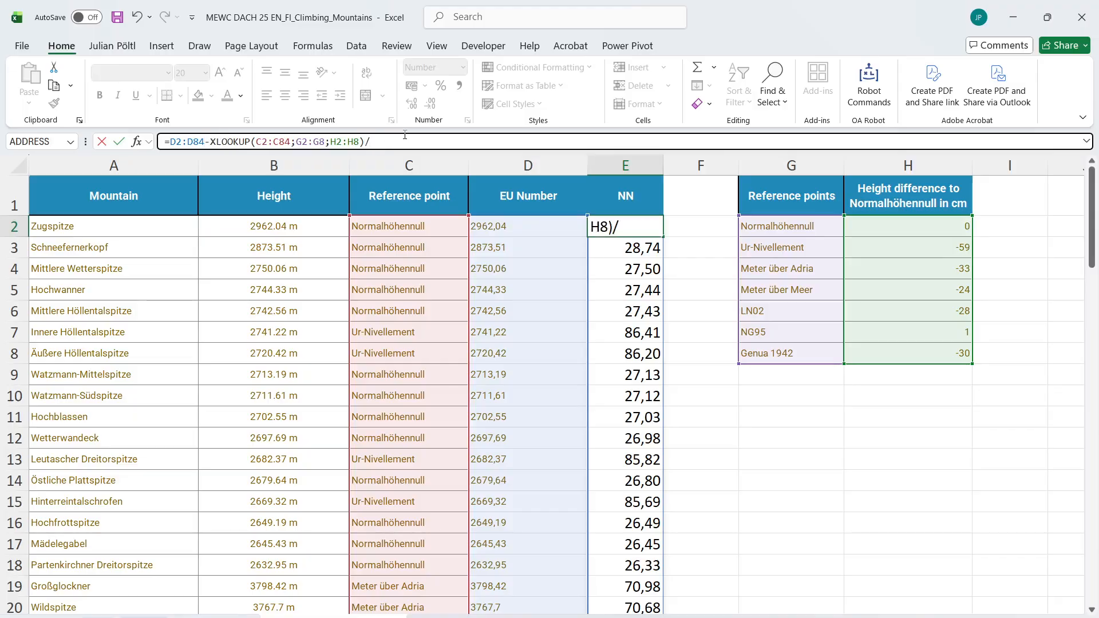
{"action": "type", "text": "100"}
{"action": "key", "text": "Return"}
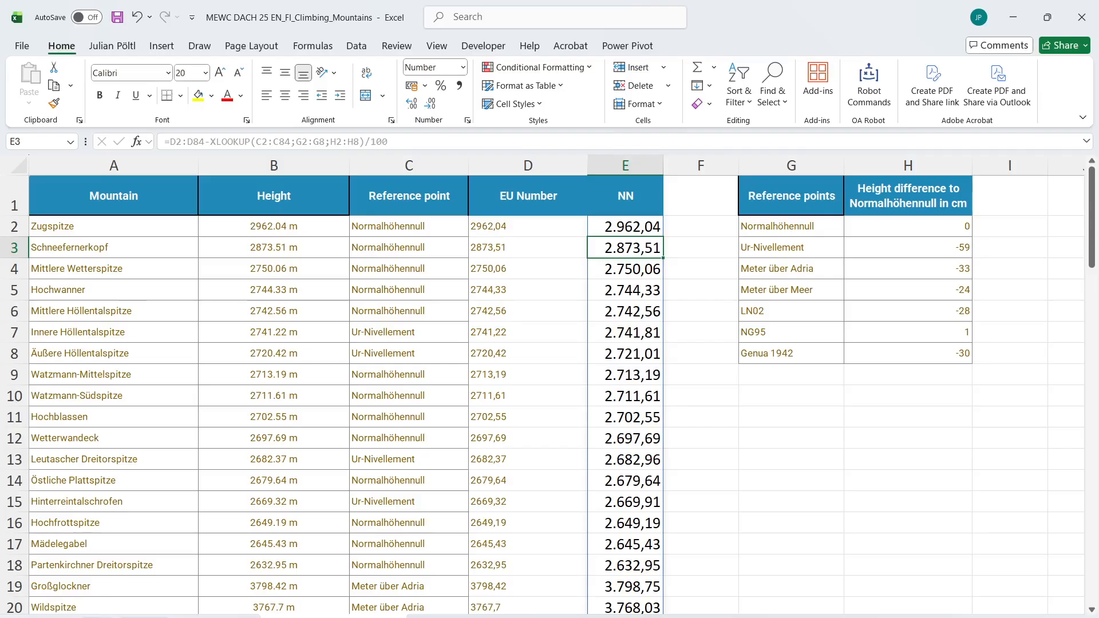
Back on the questions sheet, divide the J45 XLOOKUP by 100 and format the cell as a number with two decimals
{"action": "key", "text": "ctrl+Page_Up"}
{"action": "left_click", "coordinate": [687, 416]}
{"action": "left_click", "coordinate": [743, 143]}
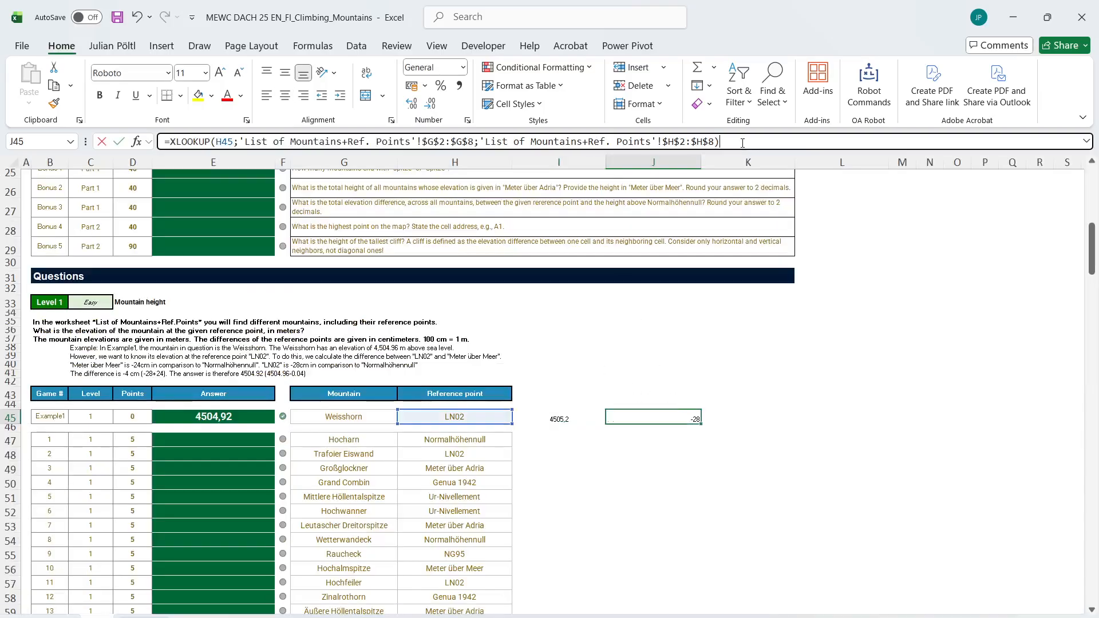
{"action": "type", "text": "/100"}
{"action": "key", "text": "ctrl+Return"}
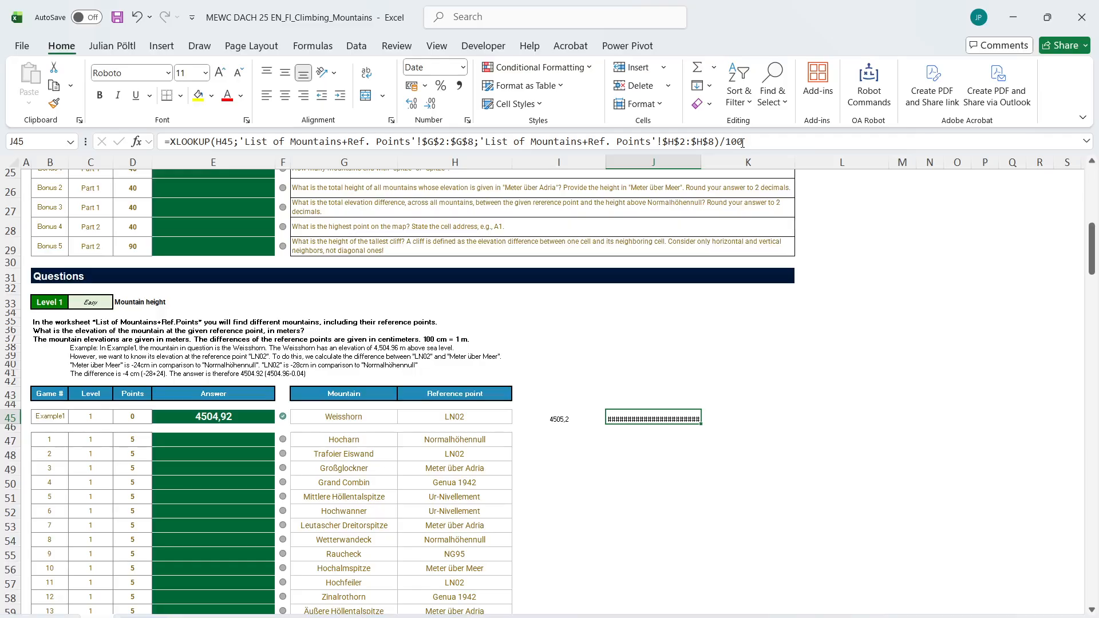
{"action": "key", "text": "ctrl+z"}
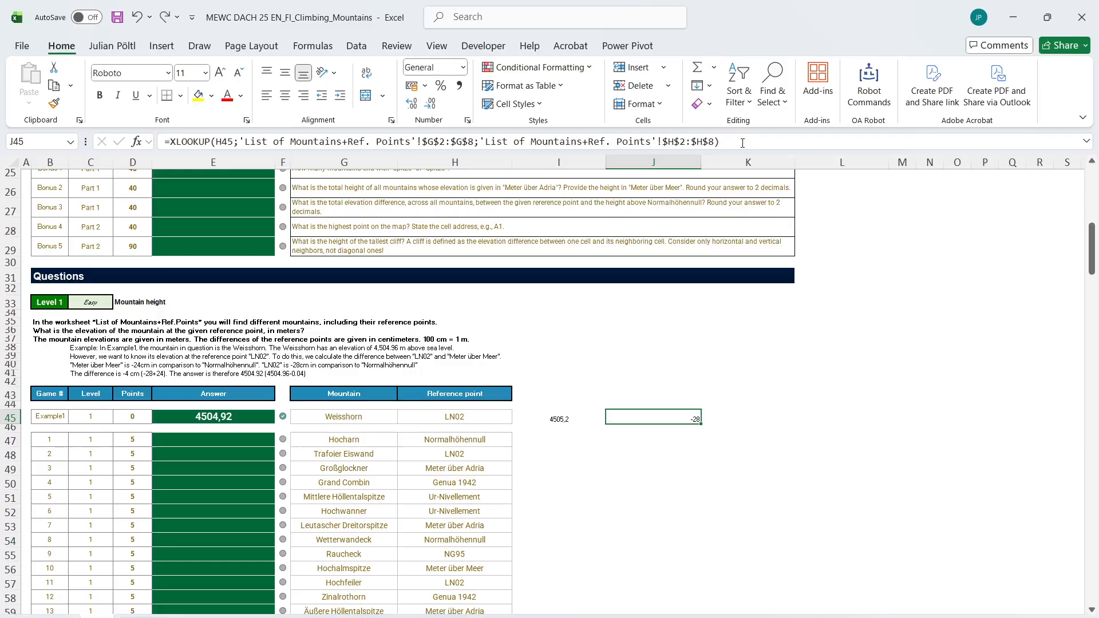
{"action": "left_click", "coordinate": [743, 142]}
{"action": "type", "text": "/100"}
{"action": "key", "text": "ctrl+Return"}
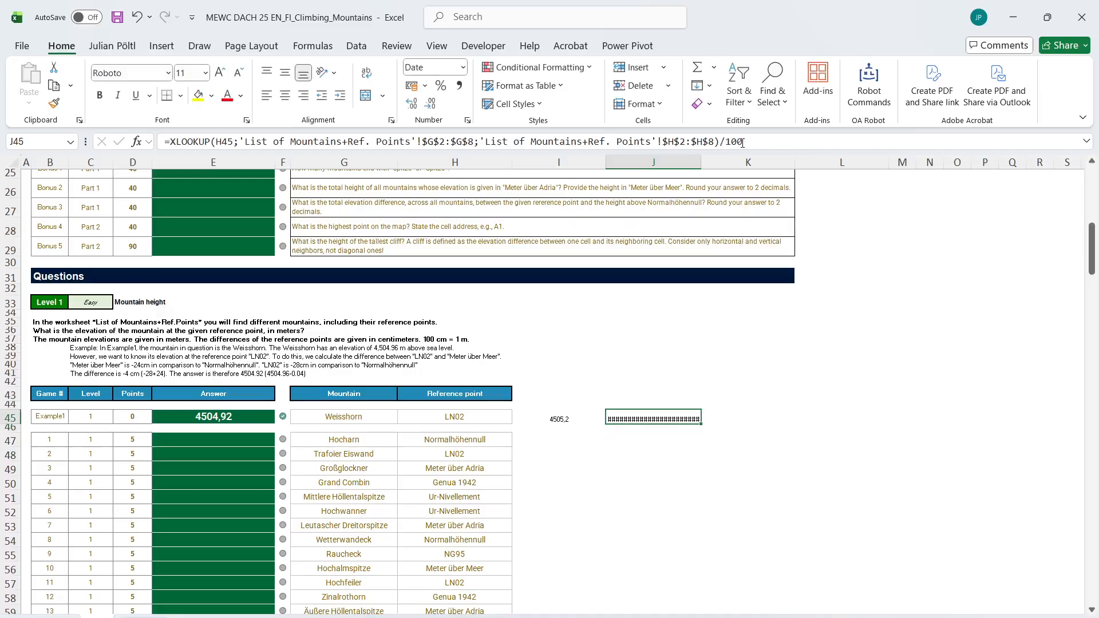
{"action": "key", "text": "ctrl+shift+asciitilde"}
In K45, add the looked-up height and the reference difference with =I45+J45
{"action": "key", "text": "Right"}
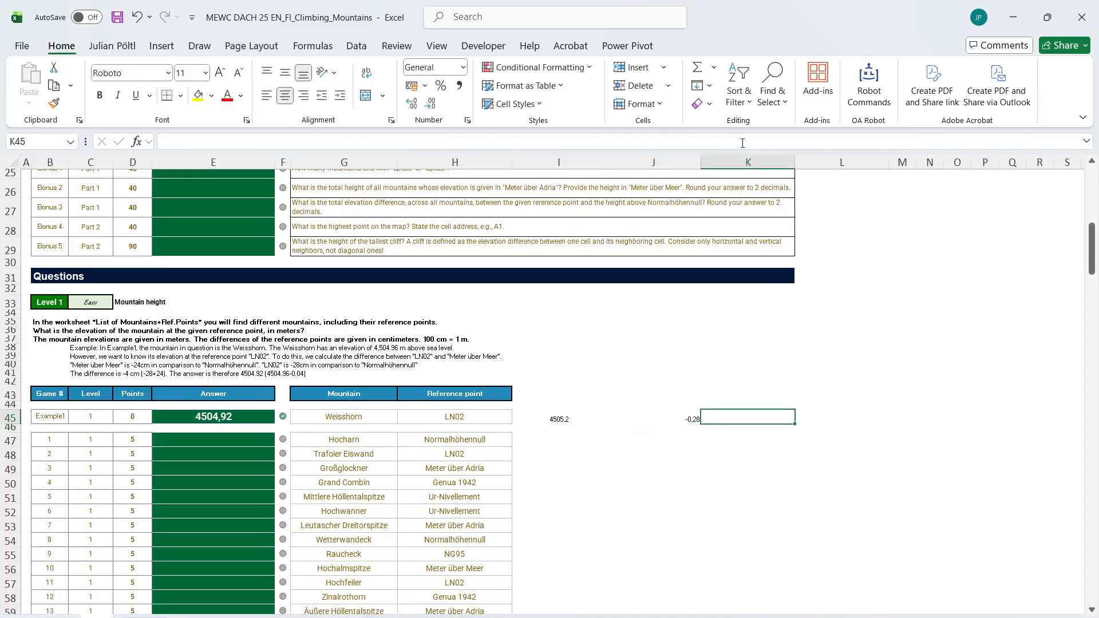
{"action": "type", "text": "="}
{"action": "key", "text": "Left"}
{"action": "key", "text": "Left"}
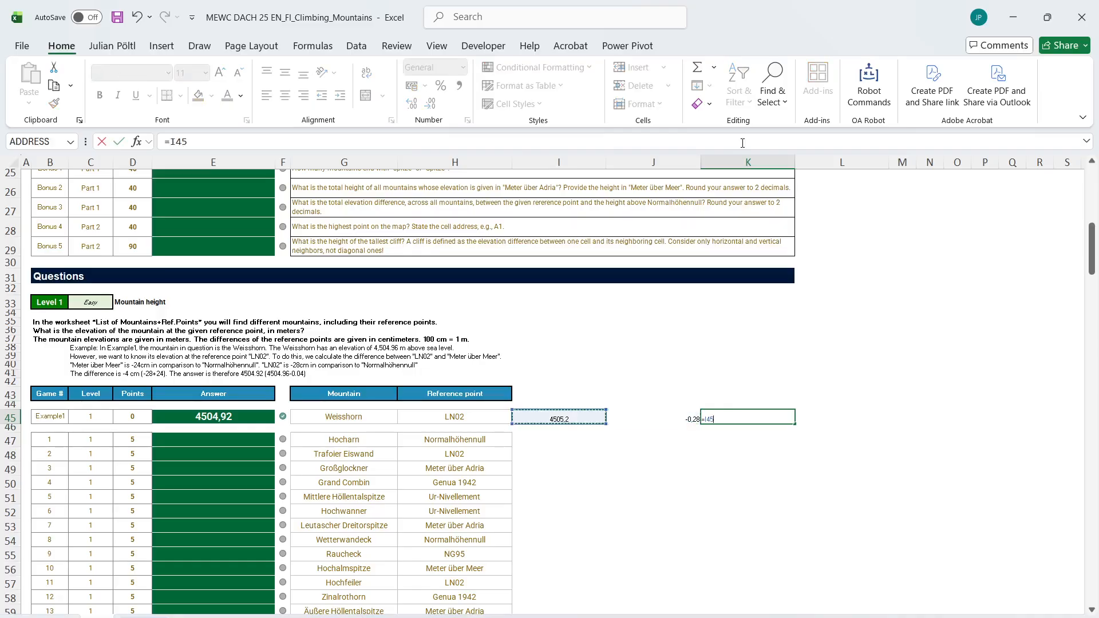
{"action": "type", "text": "+"}
{"action": "key", "text": "Left"}
{"action": "key", "text": "ctrl+Return"}
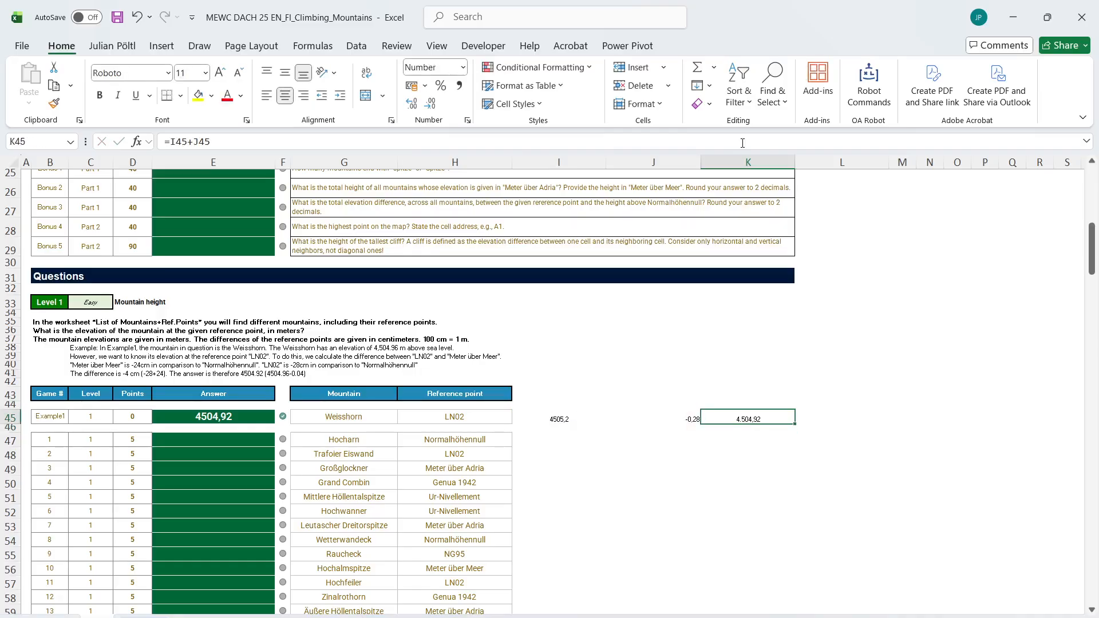
Copy the formulas in I45:K45 to I47:K47 and fill them down through row 66
{"action": "key", "text": "Left"}
{"action": "key", "text": "Left"}
{"action": "key", "text": "shift+Right"}
{"action": "key", "text": "shift+Right"}
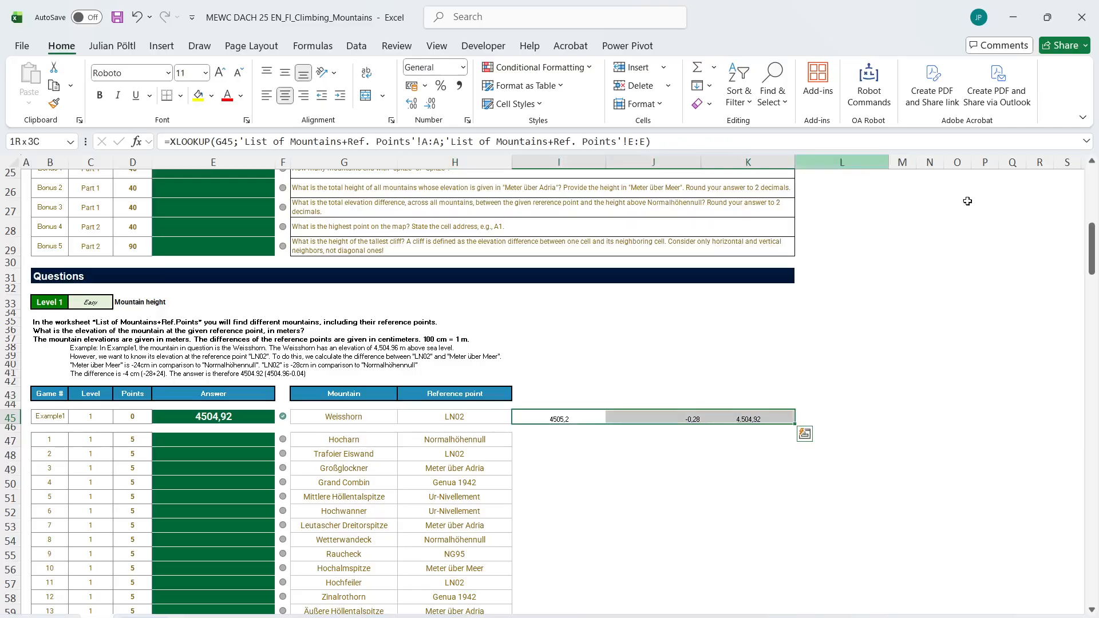
{"action": "key", "text": "ctrl+c"}
{"action": "left_click", "coordinate": [613, 435]}
{"action": "key", "text": "ctrl+v"}
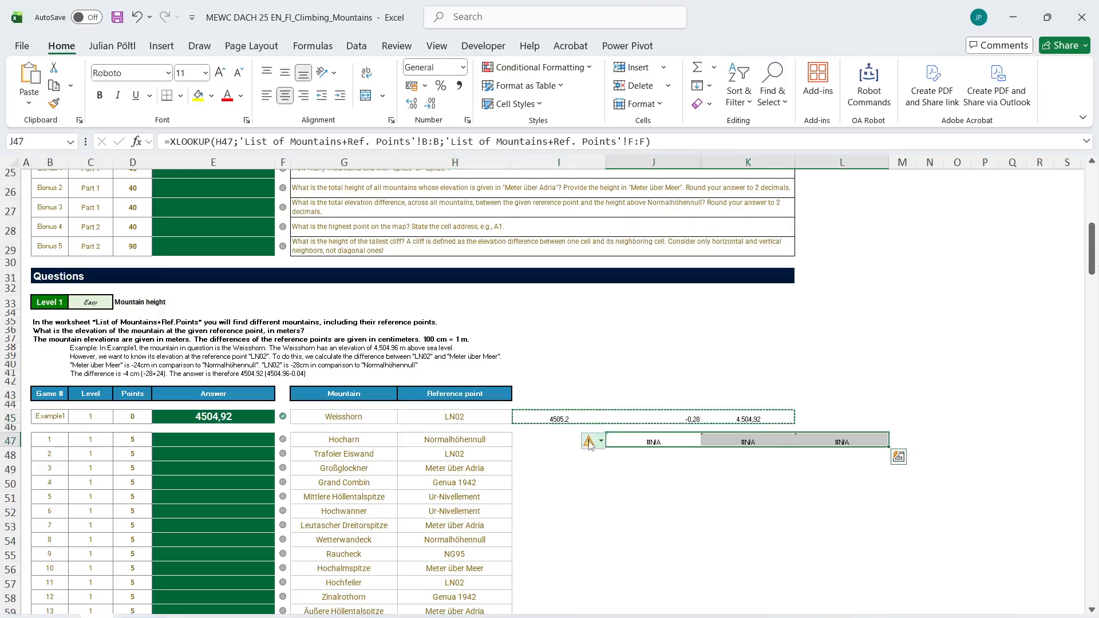
{"action": "key", "text": "ctrl+z"}
{"action": "left_click", "coordinate": [571, 441]}
{"action": "key", "text": "ctrl+v"}
{"action": "key", "text": "Escape"}
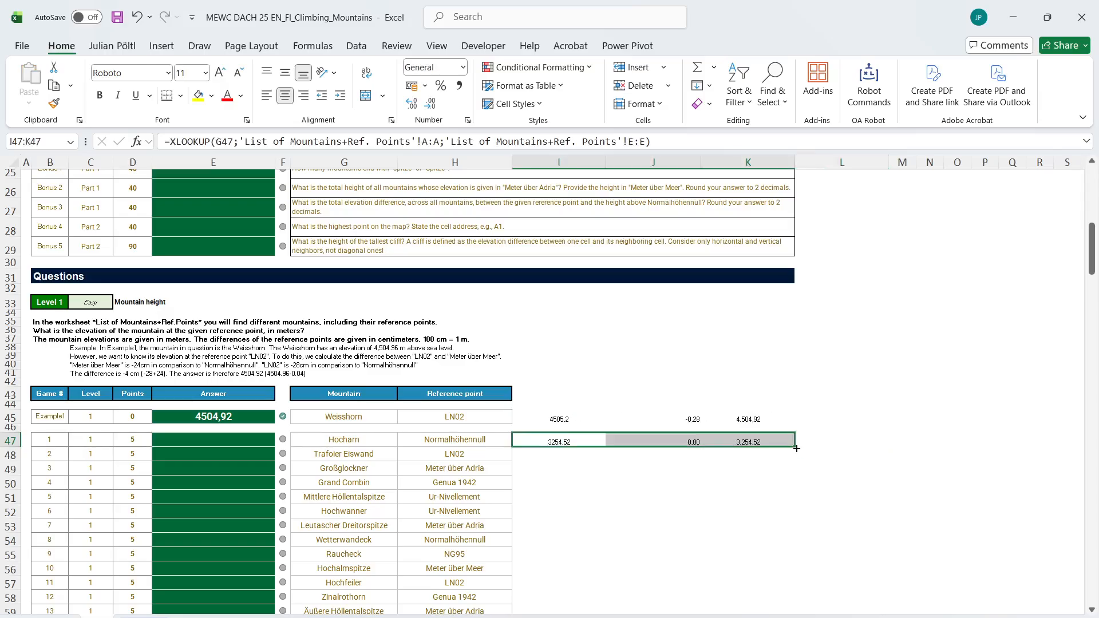
{"action": "double_click", "coordinate": [794, 447]}
Fill the Level 1 answers from E47 with the spilling formula =K47:K66
{"action": "left_click", "coordinate": [252, 441]}
{"action": "type", "text": "="}
{"action": "key", "text": "Right"}
{"action": "key", "text": "Right"}
{"action": "key", "text": "Right"}
{"action": "key", "text": "Right"}
{"action": "key", "text": "Right"}
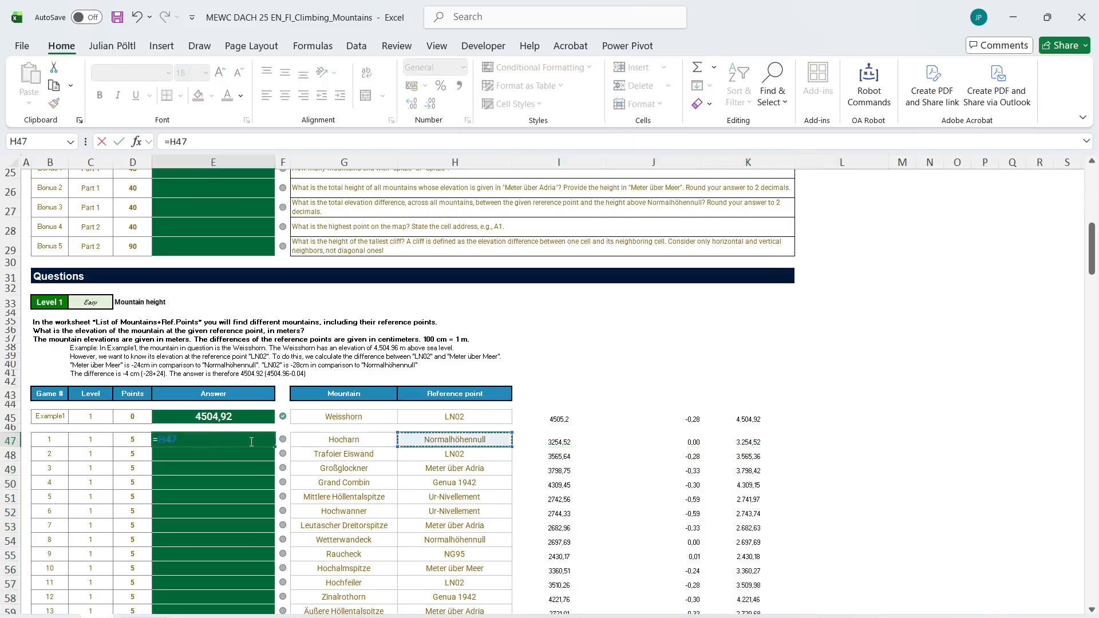
{"action": "key", "text": "Right"}
{"action": "key", "text": "ctrl+shift+Down"}
{"action": "key", "text": "Return"}
{"action": "key", "text": "Up"}
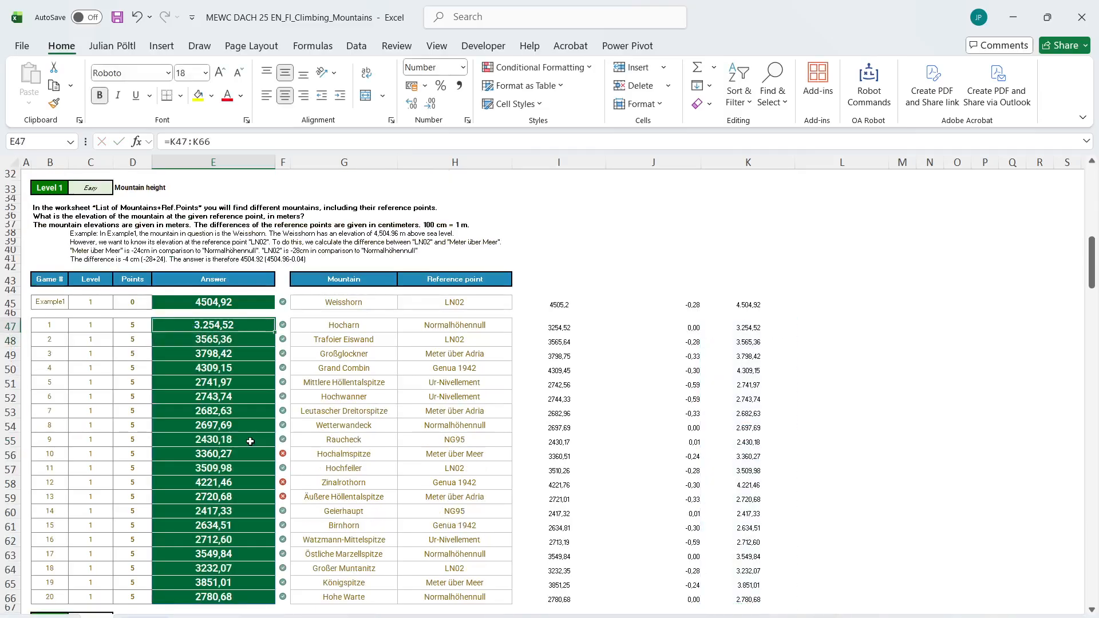
Examine the Level 1 answers, mountains and reference points of games 10 and 12, Hochalmspitze and Zinalrothorn
{"action": "left_click", "coordinate": [332, 457]}
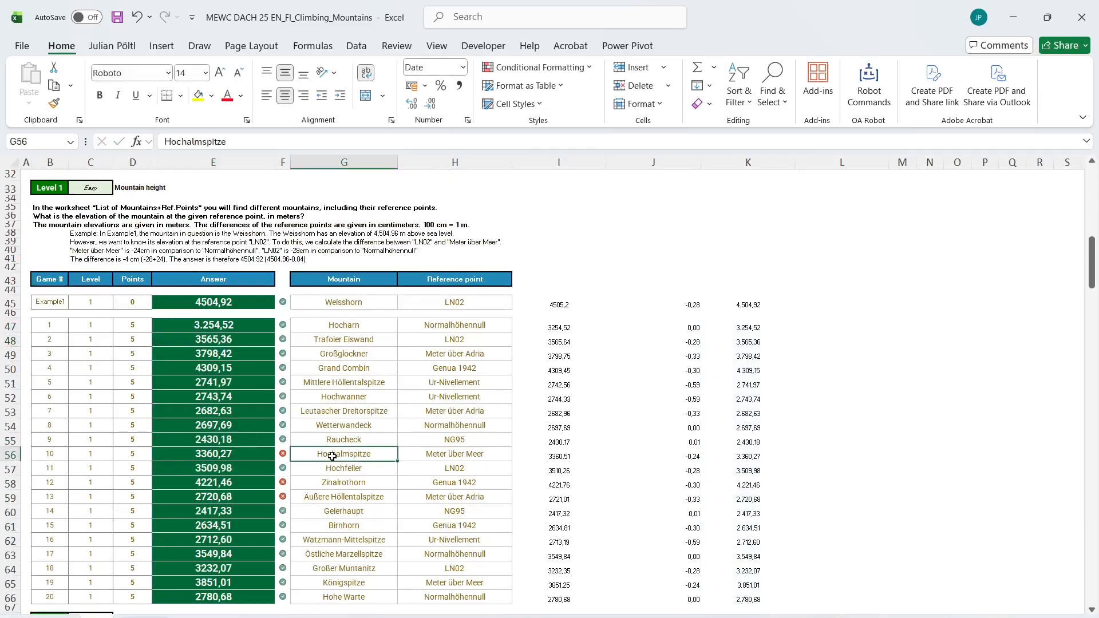
{"action": "left_click", "coordinate": [415, 456]}
{"action": "left_click", "coordinate": [253, 453]}
{"action": "left_click", "coordinate": [335, 453]}
{"action": "left_click", "coordinate": [239, 452]}
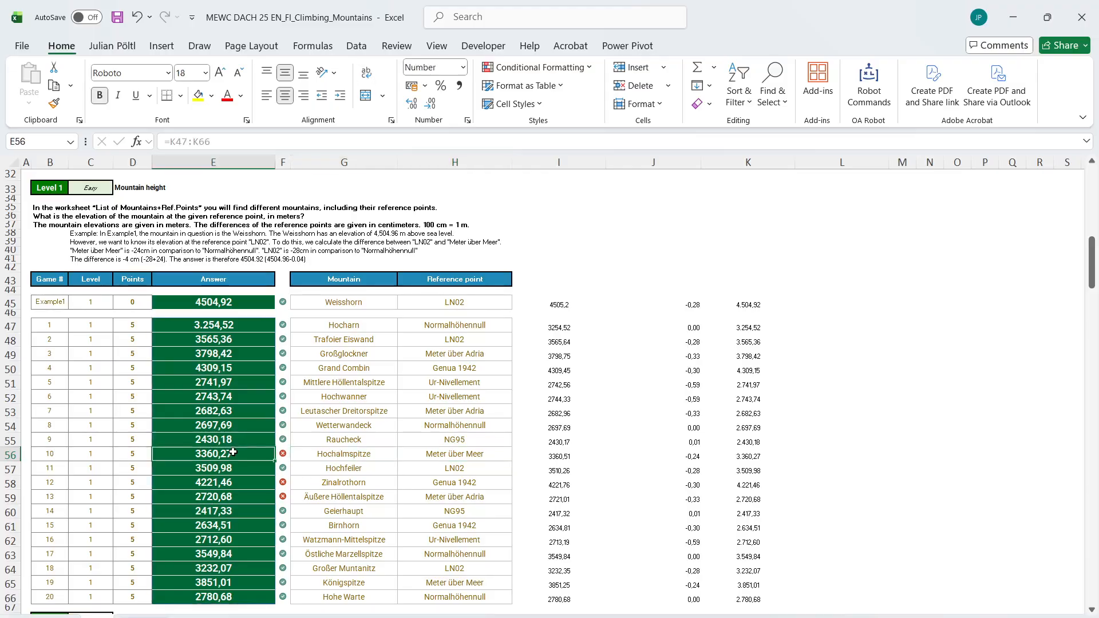
{"action": "left_click", "coordinate": [342, 452]}
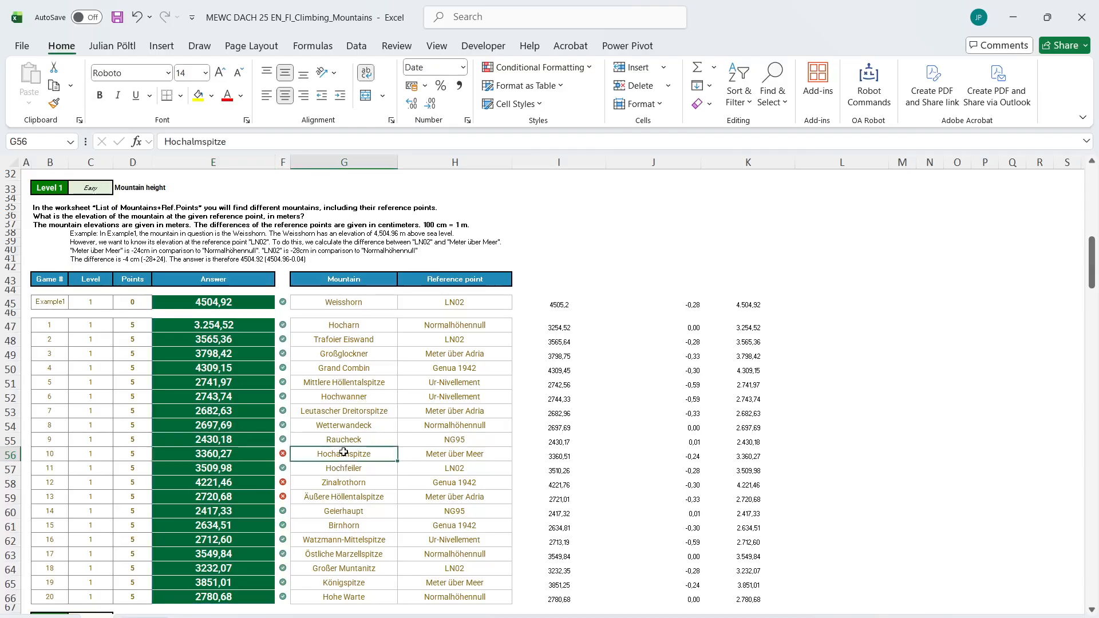
{"action": "left_click", "coordinate": [349, 479]}
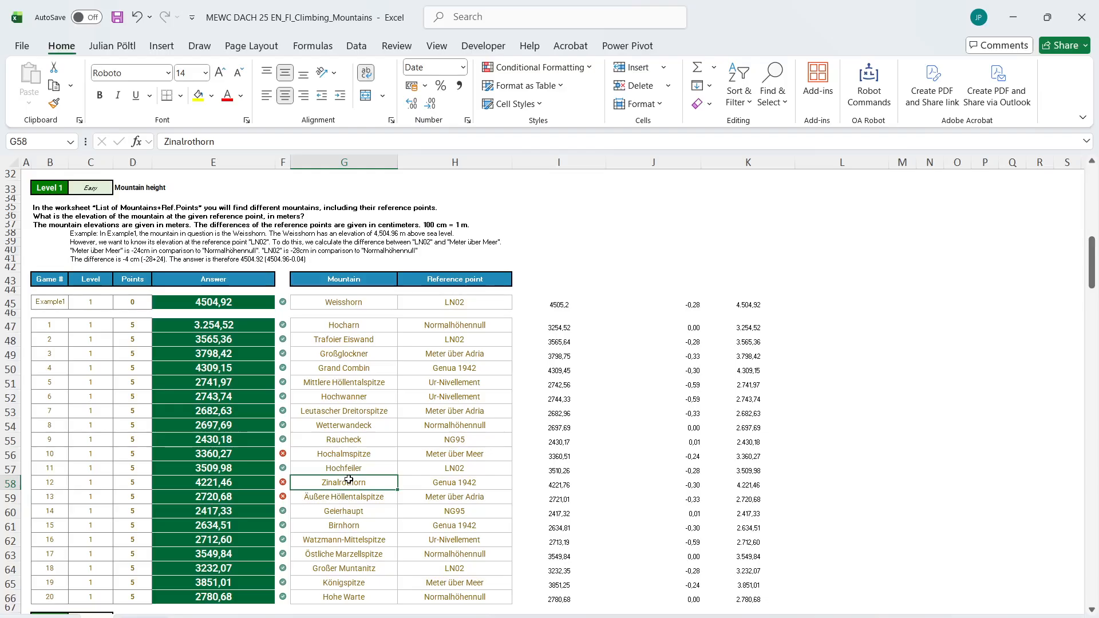
{"action": "scroll", "coordinate": [349, 479], "scroll_direction": "up", "scroll_amount": 8}
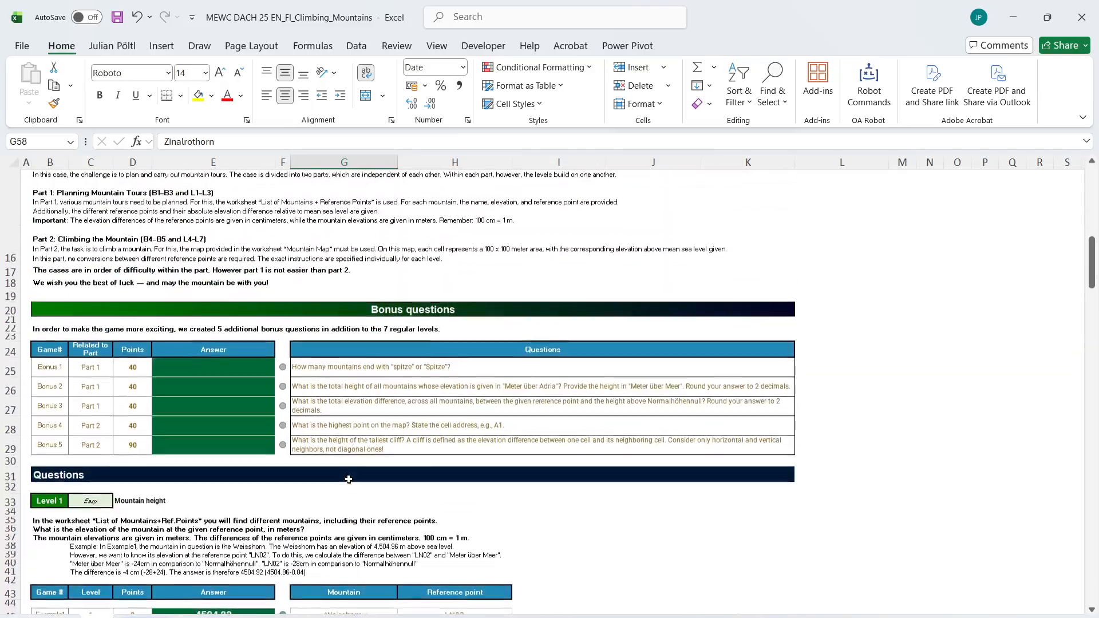
In H77, begin an L_MINLookup formula with the lookup array ABS(G77-'List of Mountains+Ref. Points'!$E$2#)
{"action": "scroll", "coordinate": [349, 479], "scroll_direction": "down", "scroll_amount": 17}
{"action": "scroll", "coordinate": [349, 479], "scroll_direction": "up", "scroll_amount": 3, "text": "ctrl"}
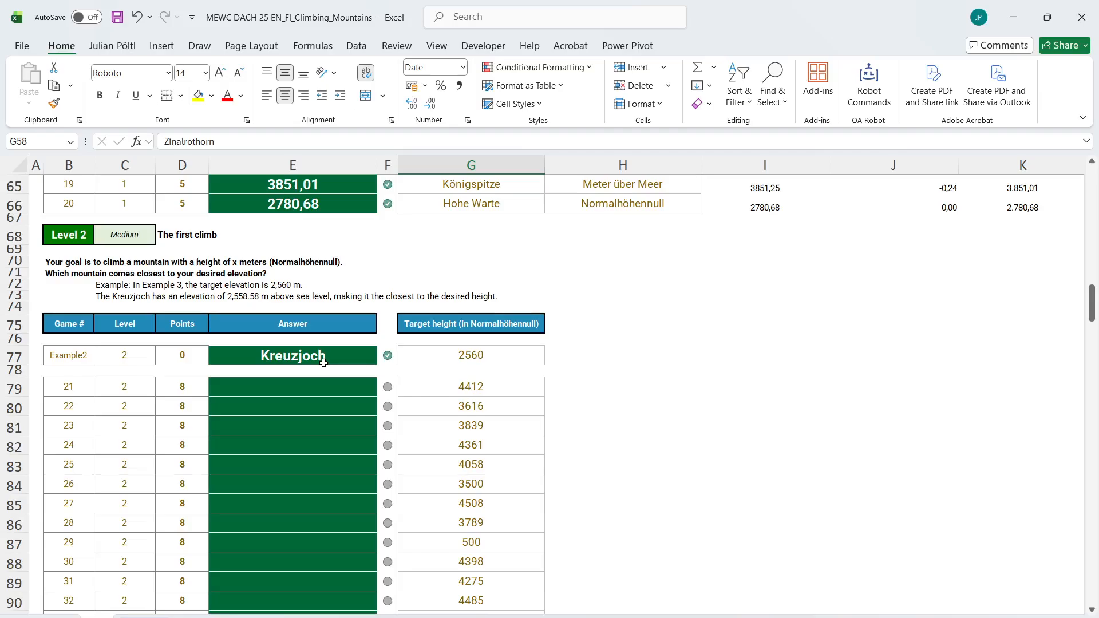
{"action": "left_click", "coordinate": [590, 358]}
{"action": "type", "text": "="}
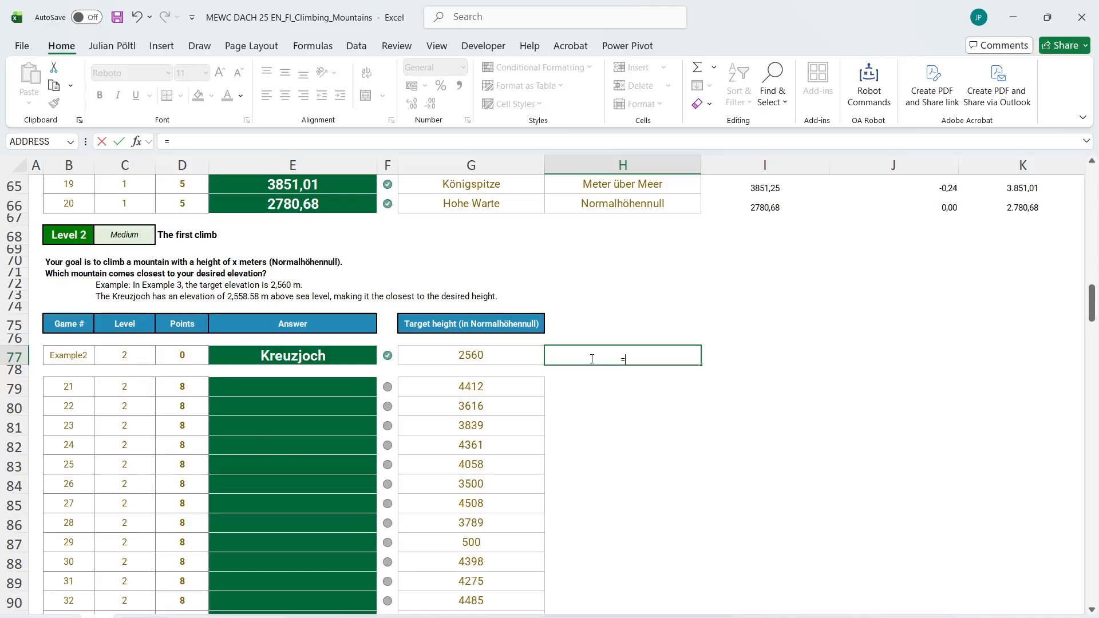
{"action": "type", "text": "minlo"}
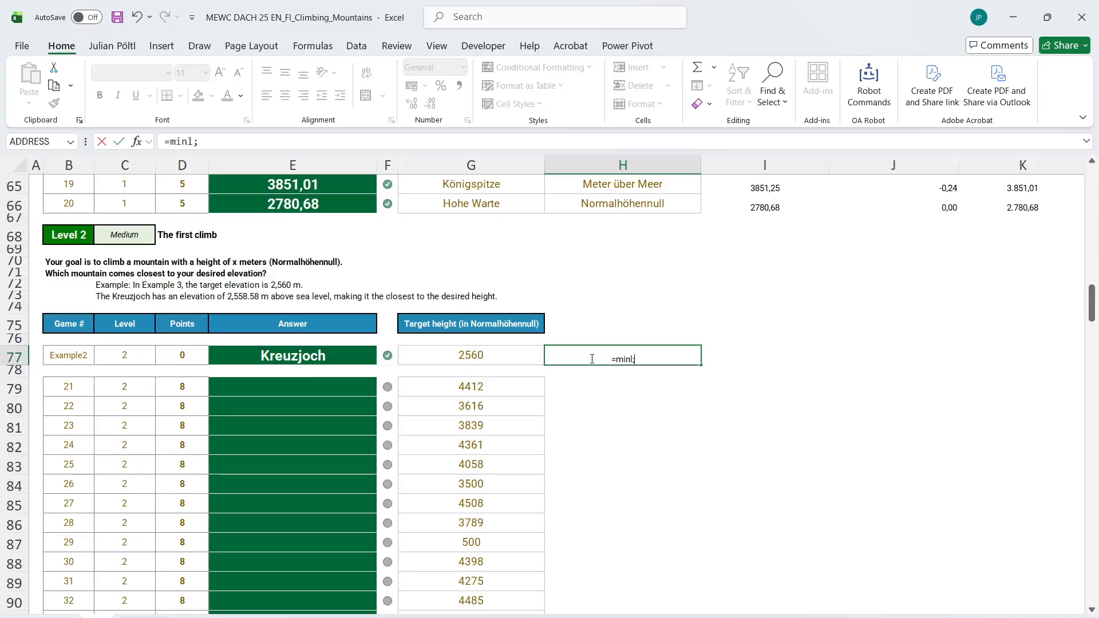
{"action": "key", "text": "Tab"}
{"action": "type", "text": "ab"}
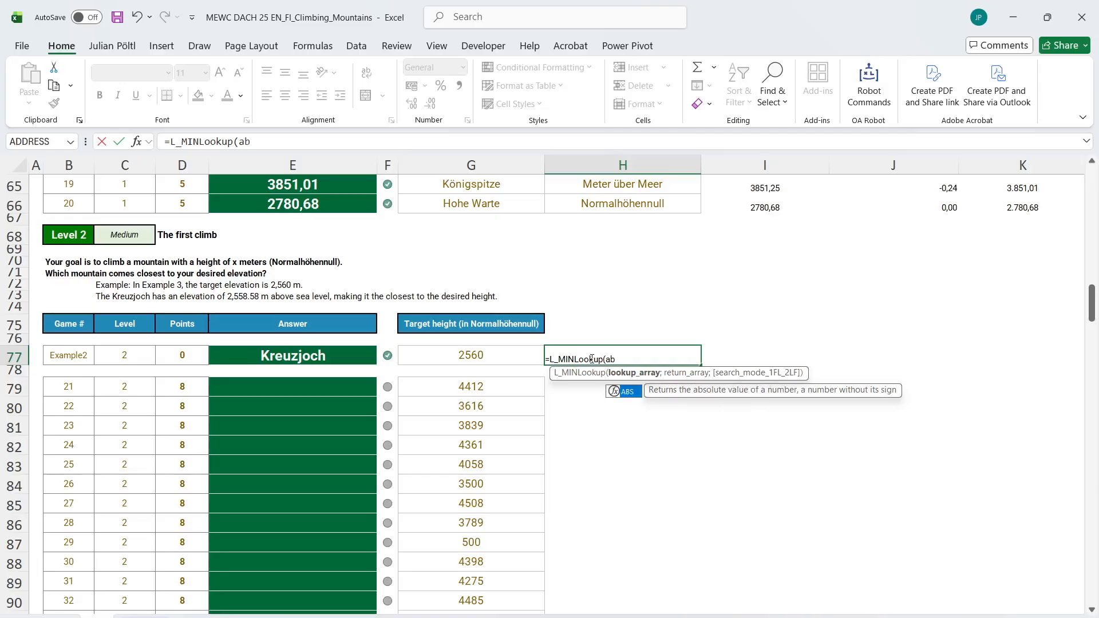
{"action": "key", "text": "Tab"}
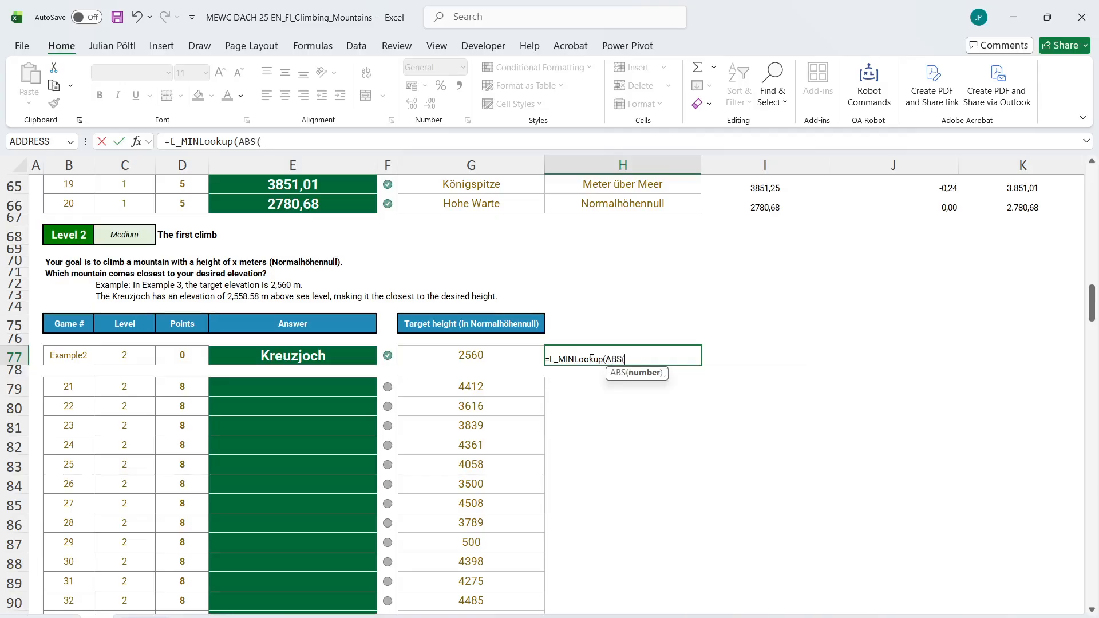
{"action": "key", "text": "Left"}
{"action": "type", "text": "-"}
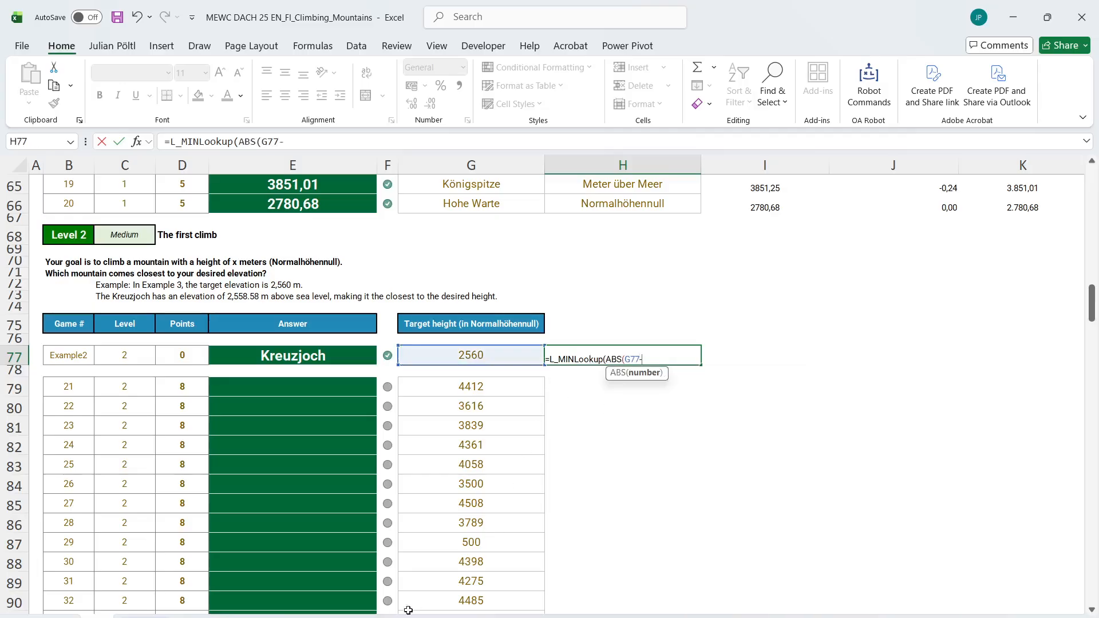
{"action": "left_click", "coordinate": [366, 617]}
{"action": "left_click", "coordinate": [613, 225]}
{"action": "key", "text": "ctrl+shift+Down"}
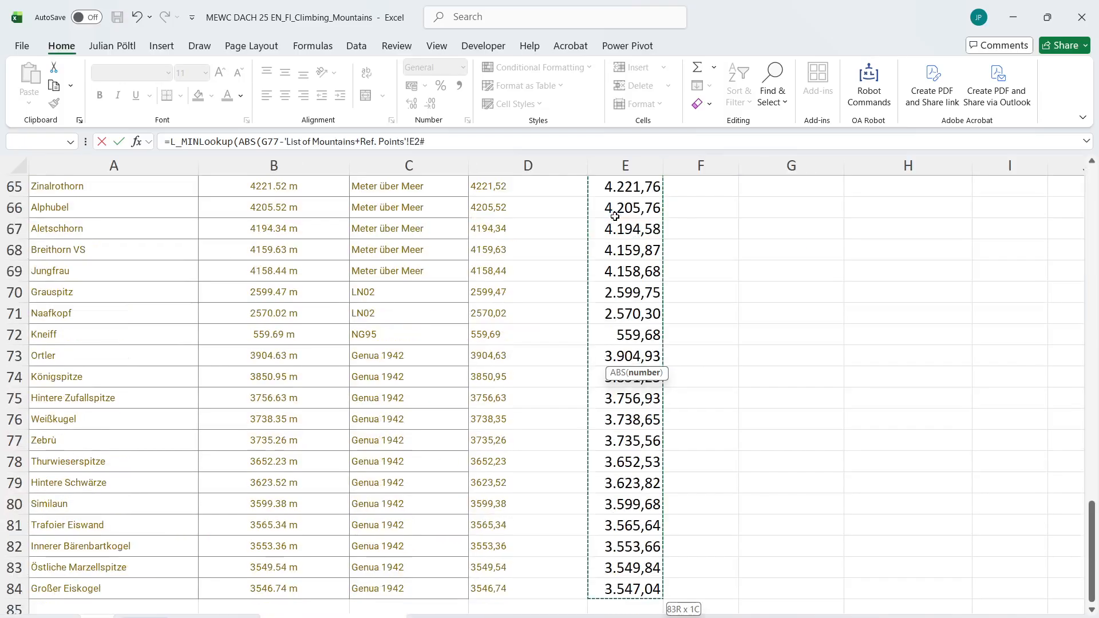
{"action": "key", "text": "F4"}
{"action": "type", "text": ")"}
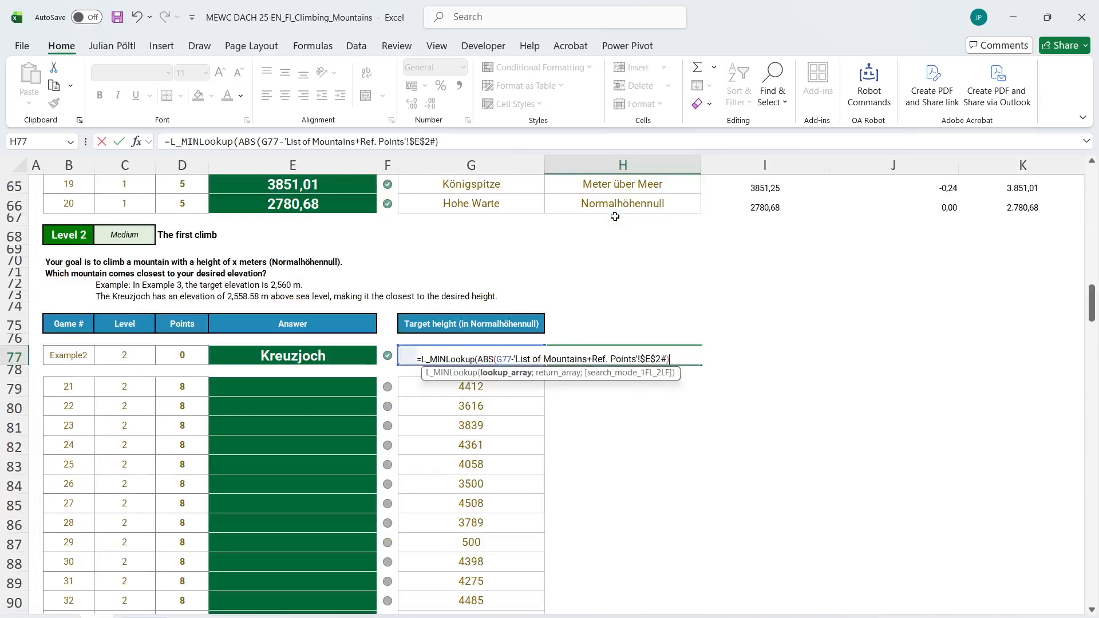
{"action": "type", "text": ";"}
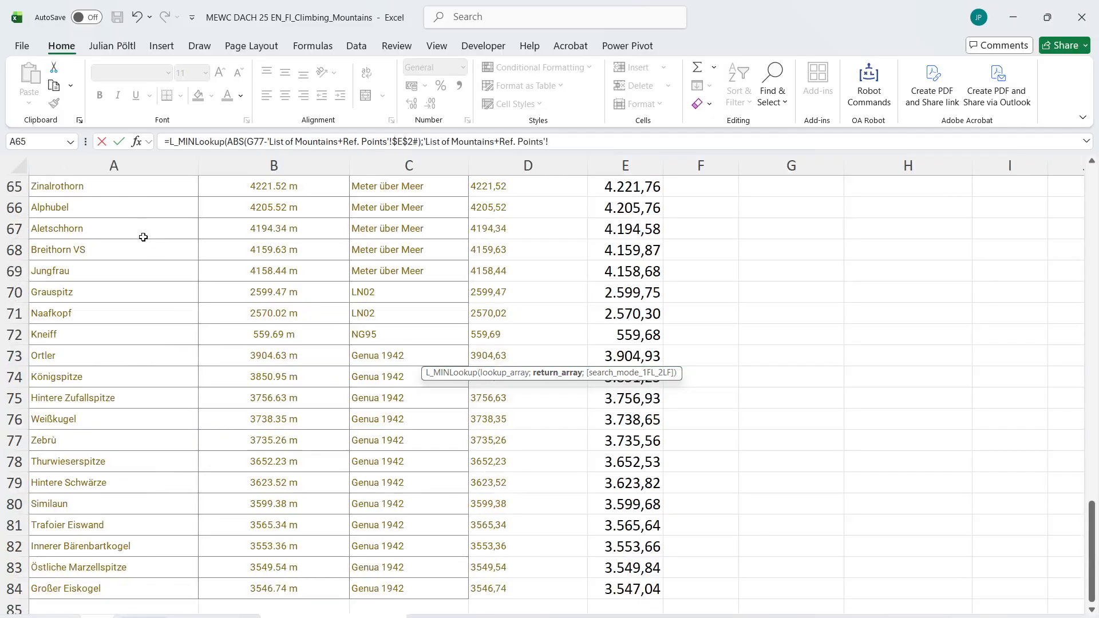
Complete the H77 formula with the mountain names 'List of Mountains+Ref. Points'!$A$2:$A$84 as the return array
{"action": "left_click", "coordinate": [144, 237]}
{"action": "key", "text": "ctrl+Up"}
{"action": "key", "text": "Down"}
{"action": "key", "text": "ctrl+shift+Down"}
{"action": "key", "text": "F4"}
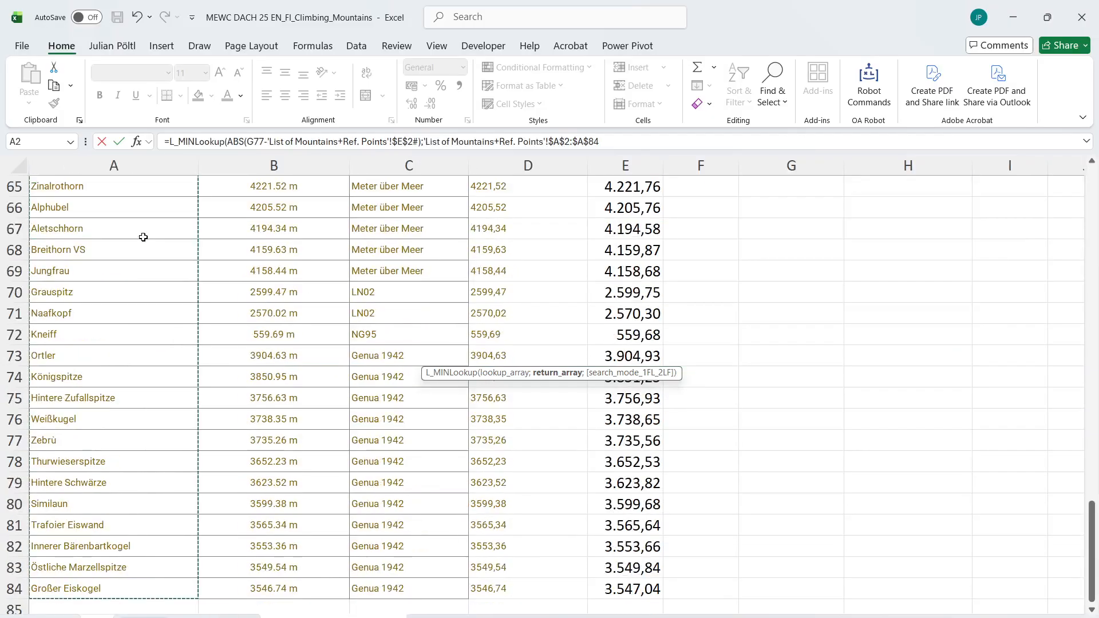
{"action": "key", "text": "Return"}
Copy the closest-mountain formula from H77 to H79 and fill it down through row 98
{"action": "key", "text": "Up"}
{"action": "key", "text": "ctrl+c"}
{"action": "key", "text": "Down"}
{"action": "key", "text": "Down"}
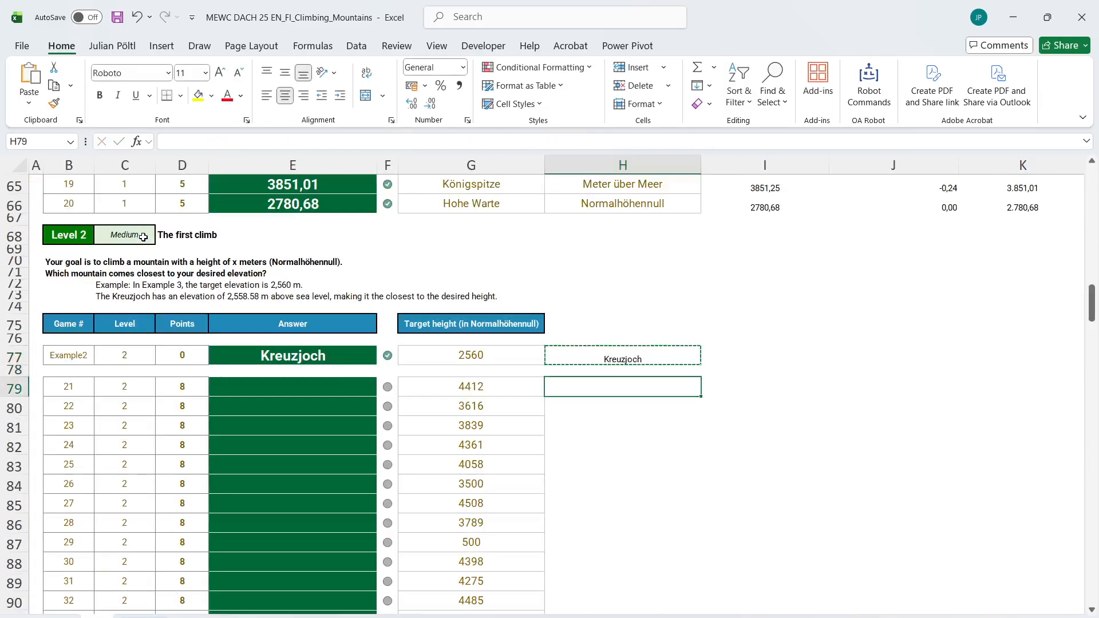
{"action": "key", "text": "ctrl+v"}
{"action": "key", "text": "Escape"}
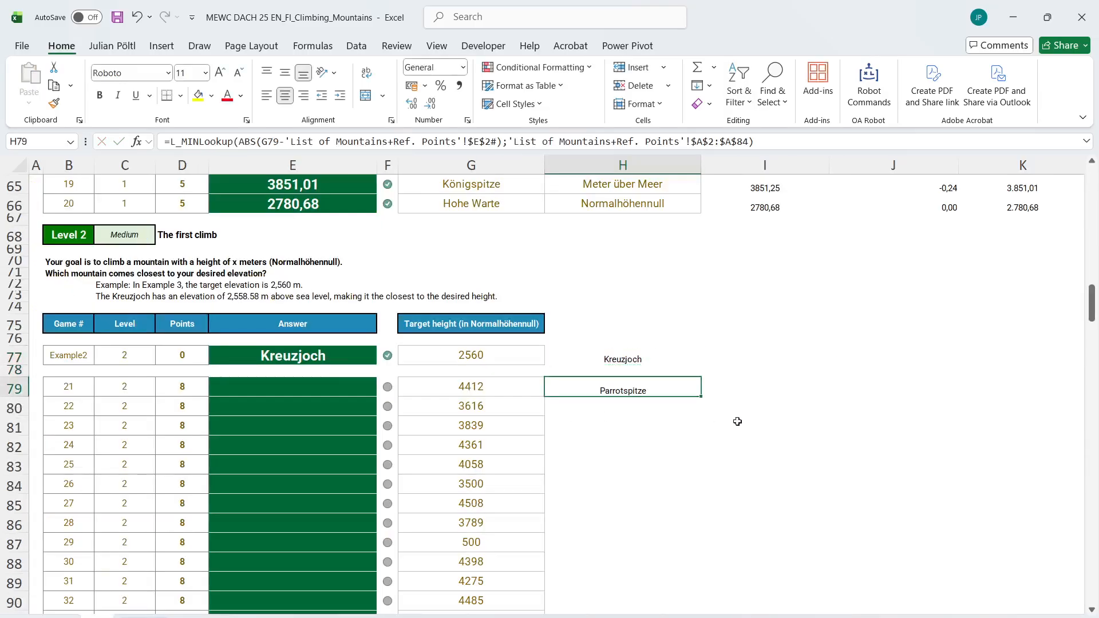
{"action": "double_click", "coordinate": [701, 397]}
Paste the mountain names from column H as values into the Level 2 answers from E79
{"action": "key", "text": "ctrl+c"}
{"action": "left_click", "coordinate": [363, 386]}
{"action": "key", "text": "ctrl+shift+v"}
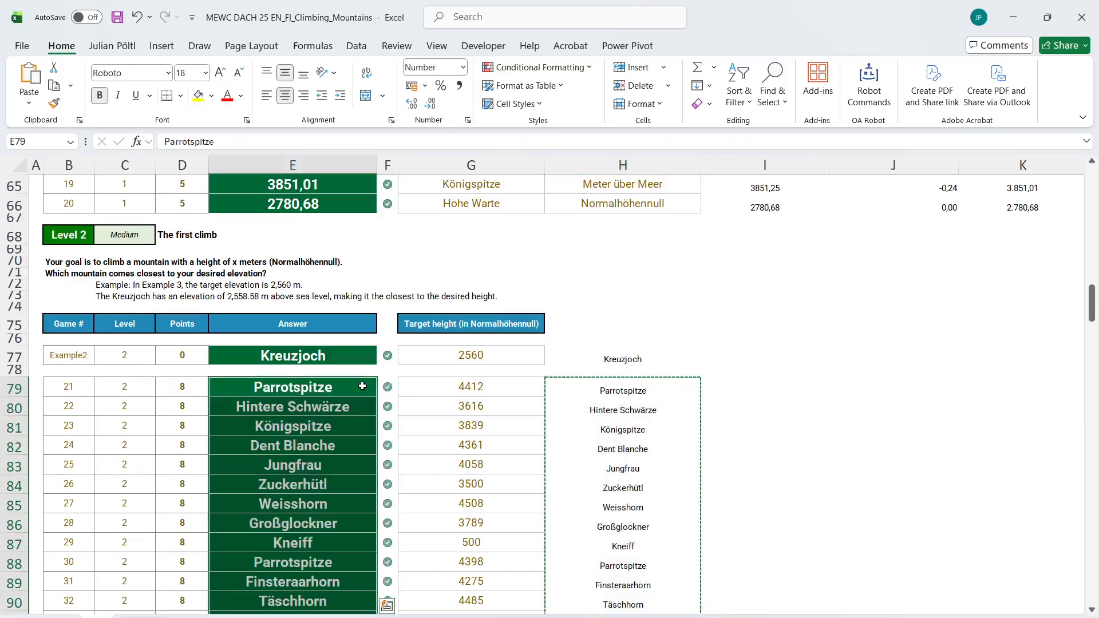
Review the Level 2 answers and task text, and examine the converted NN heights and reference points in the mountain list
{"action": "scroll", "coordinate": [363, 386], "scroll_direction": "down", "scroll_amount": 5}
{"action": "left_click", "coordinate": [448, 389]}
{"action": "scroll", "coordinate": [355, 362], "scroll_direction": "up", "scroll_amount": 6}
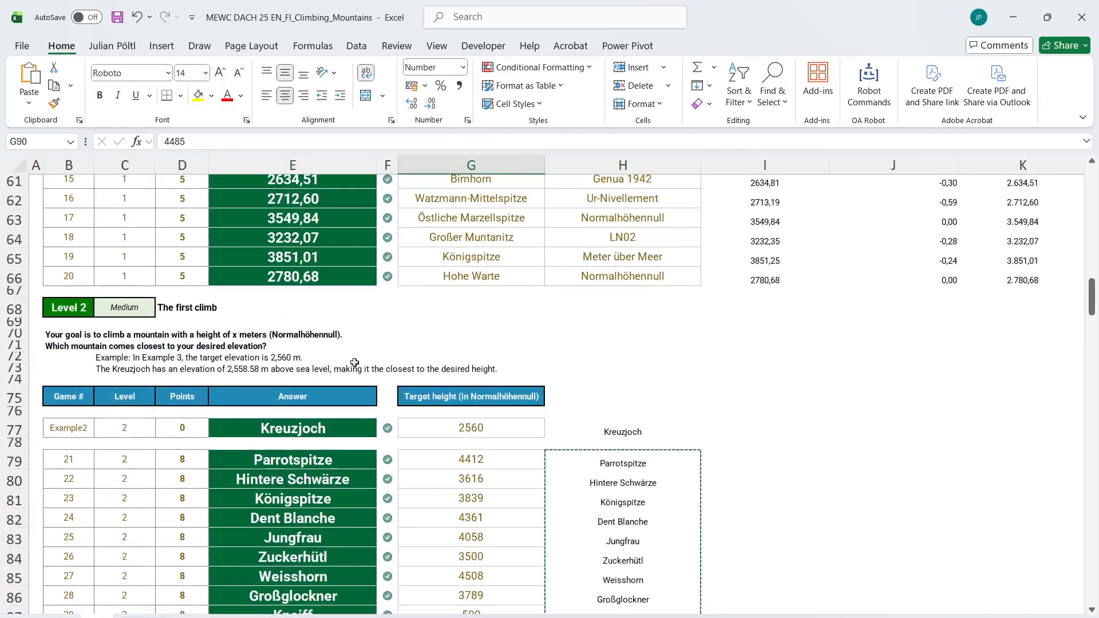
{"action": "left_click", "coordinate": [92, 322]}
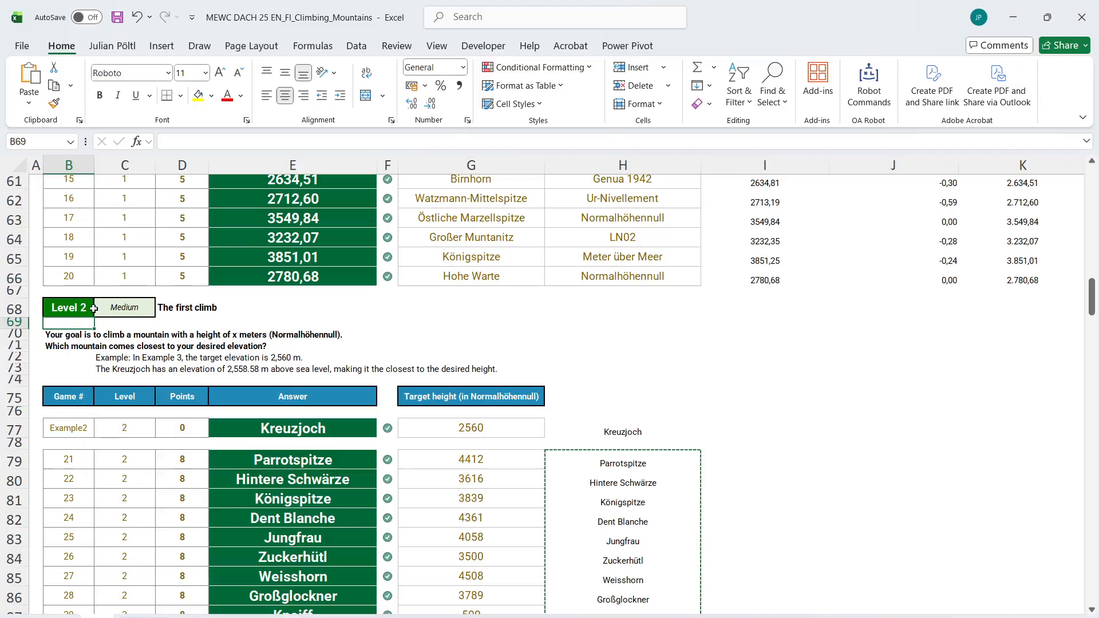
{"action": "left_click", "coordinate": [74, 336]}
{"action": "key", "text": "ctrl+Page_Down"}
{"action": "key", "text": "ctrl+Page_Down"}
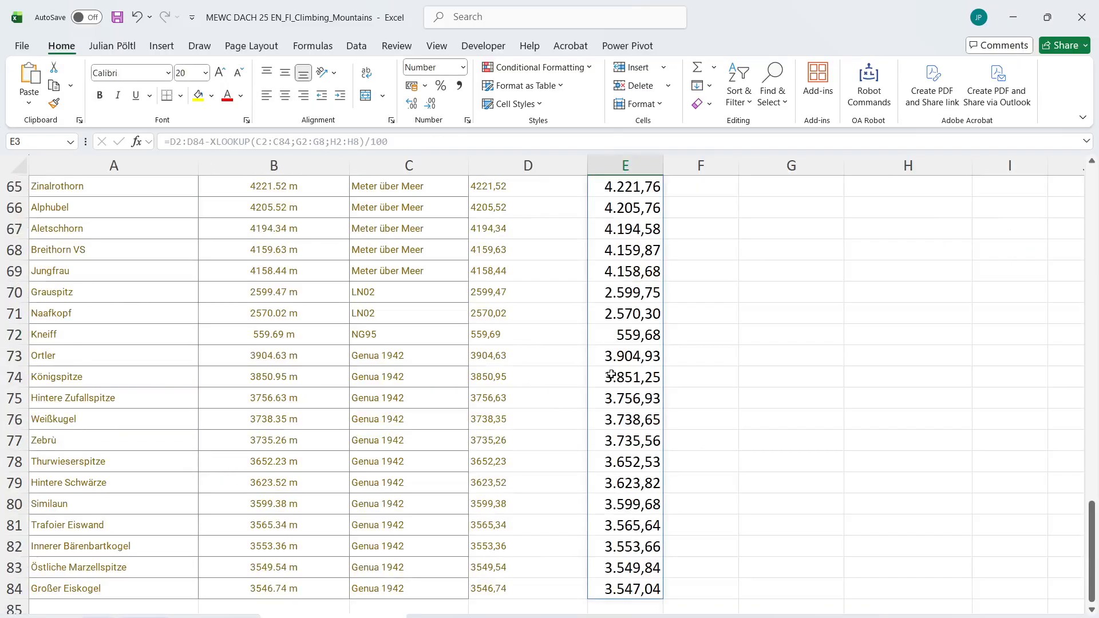
{"action": "scroll", "coordinate": [611, 375], "scroll_direction": "up", "scroll_amount": 20}
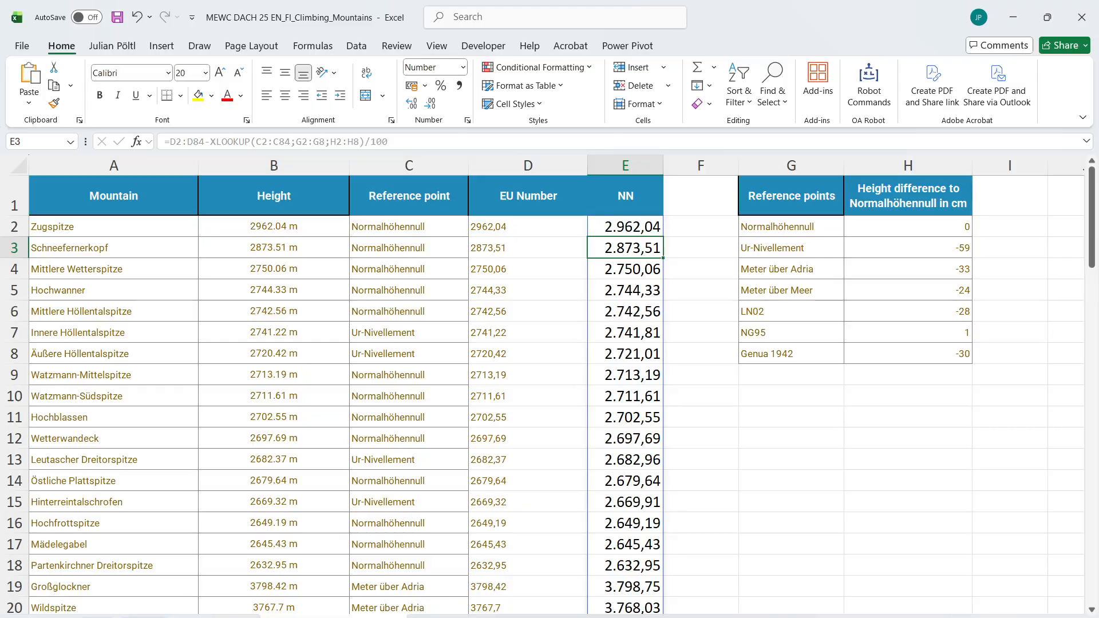
{"action": "key", "text": "ctrl+Page_Up"}
Run the level macro from the Level 3 section for level 3 to create its separate working sheet
{"action": "scroll", "coordinate": [483, 466], "scroll_direction": "down", "scroll_amount": 11}
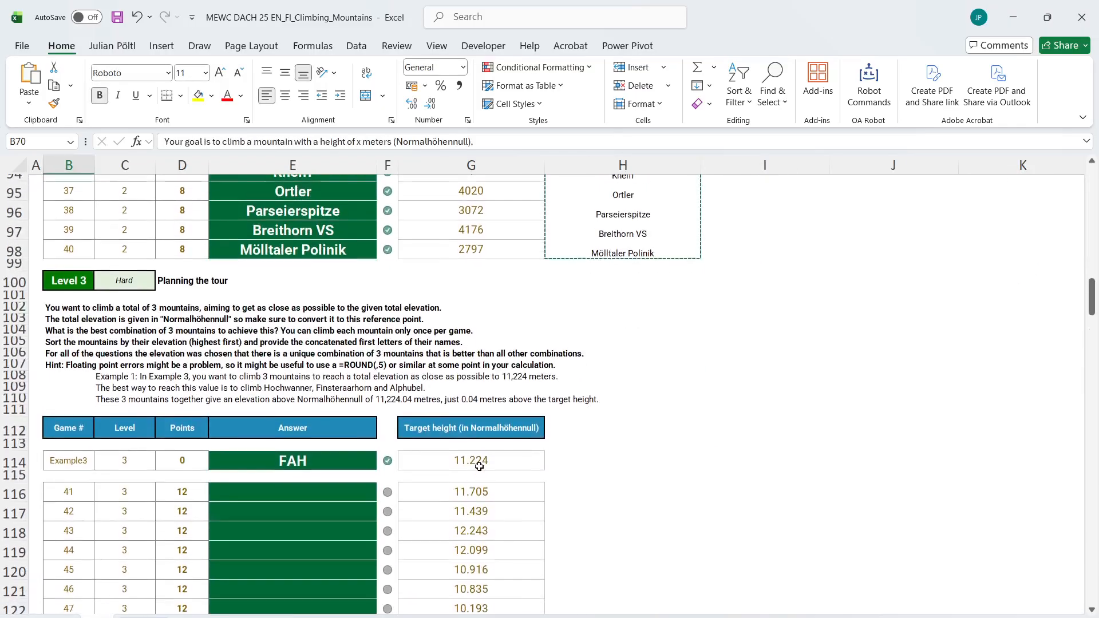
{"action": "left_click", "coordinate": [409, 302]}
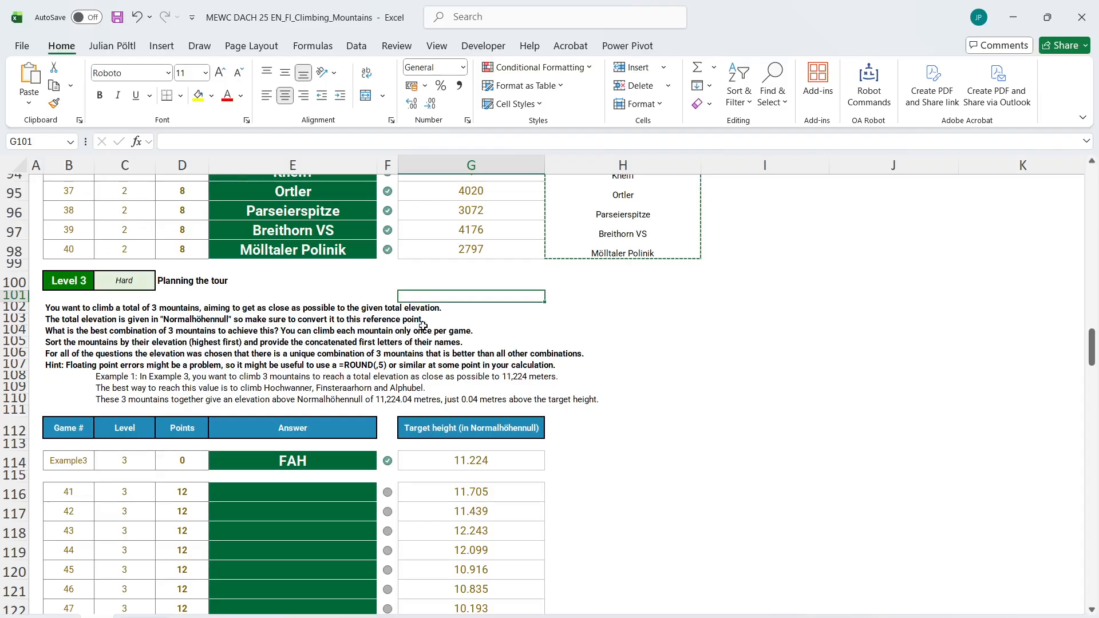
{"action": "key", "text": "ctrl+shift+l"}
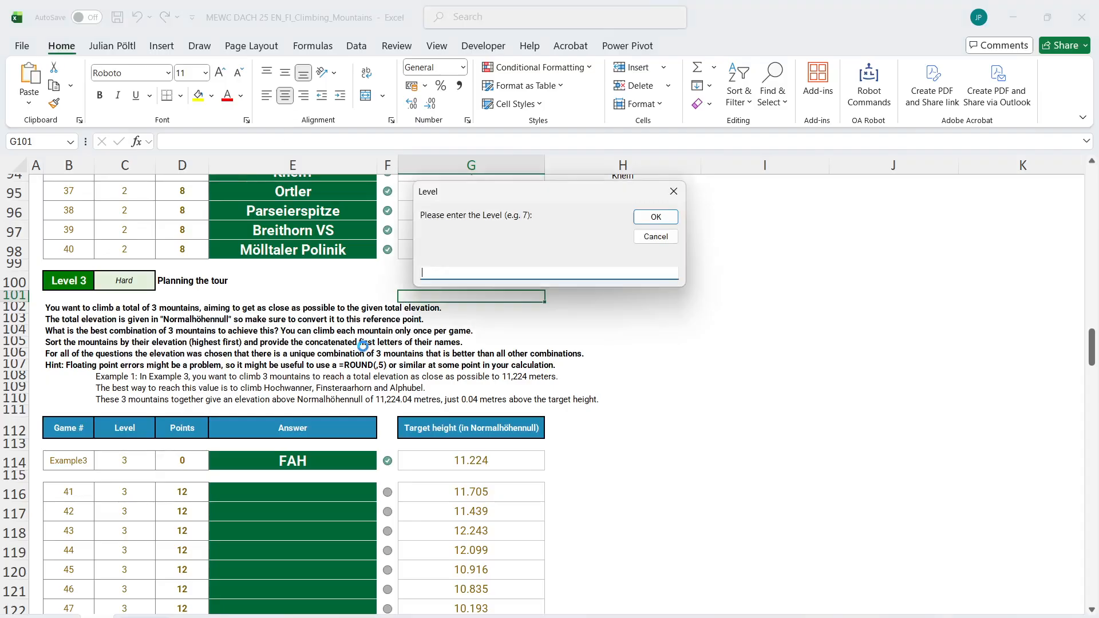
{"action": "type", "text": "3"}
{"action": "key", "text": "Return"}
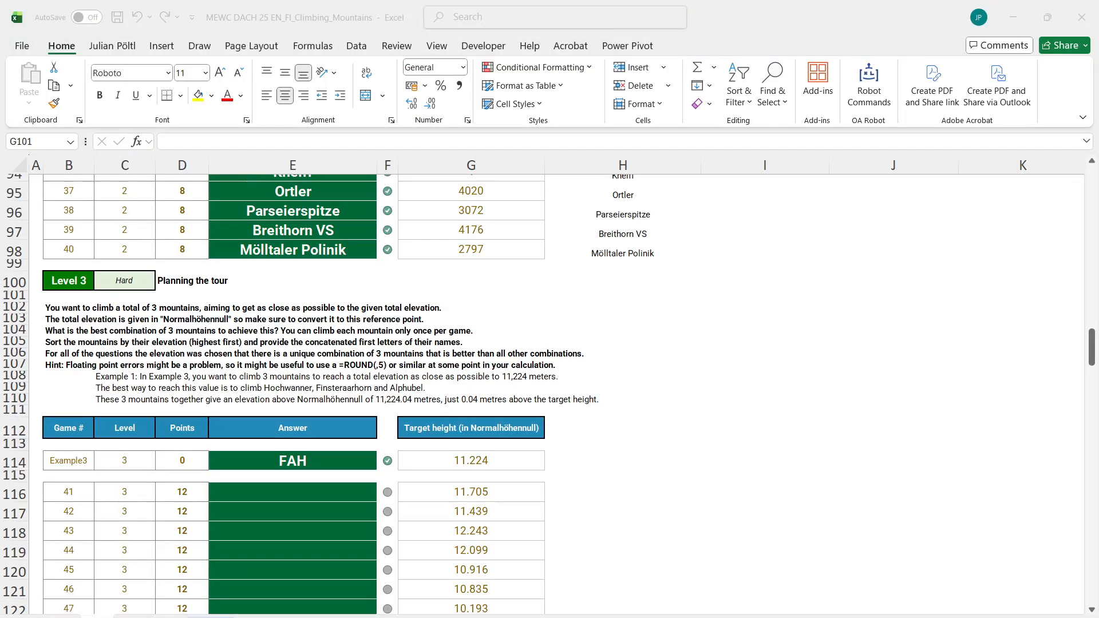
Capture the Level 3 instructions with the Snipping Tool and place the picture on the Level 3 working sheet around rows 9 to 13
{"action": "key", "text": "super"}
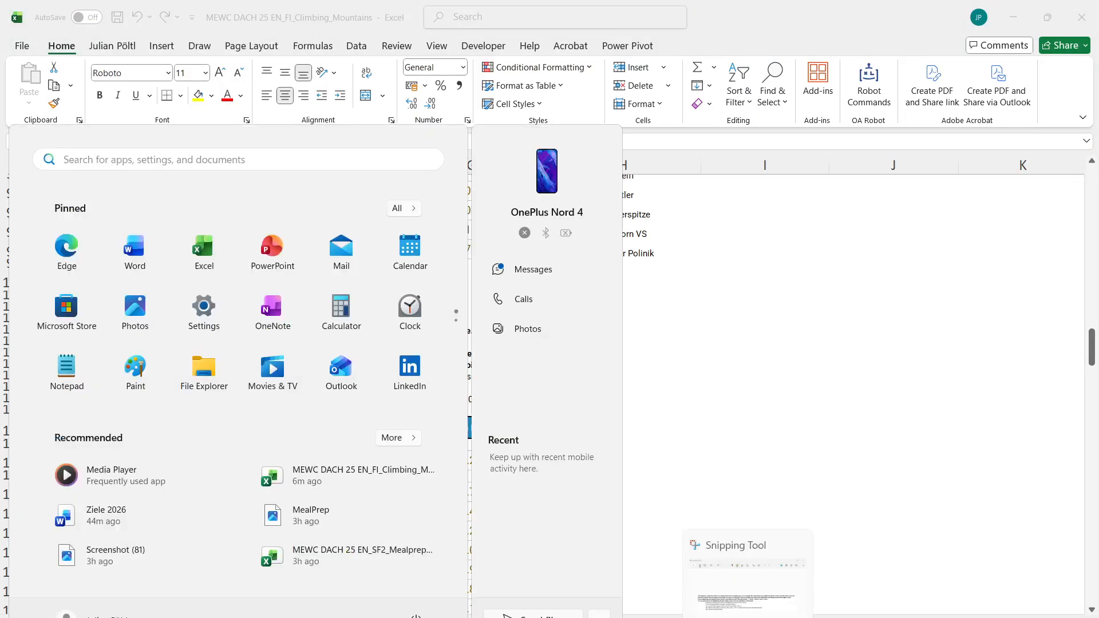
{"action": "left_click", "coordinate": [747, 617]}
{"action": "left_click", "coordinate": [188, 40]}
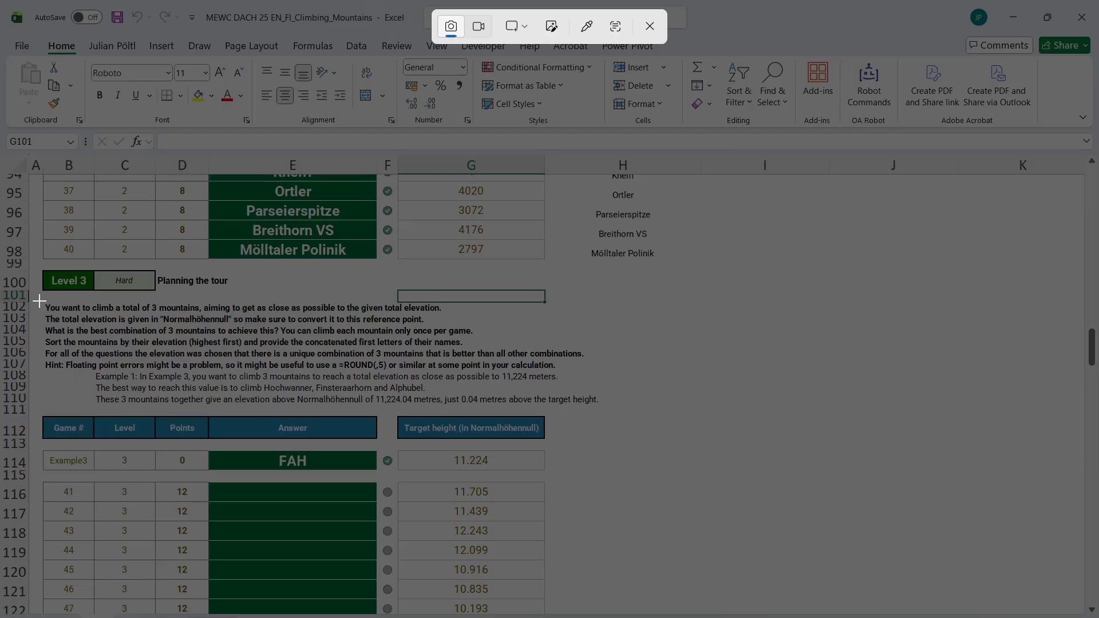
{"action": "left_click_drag", "start_coordinate": [38, 301], "coordinate": [604, 411]}
{"action": "left_click", "coordinate": [166, 607]}
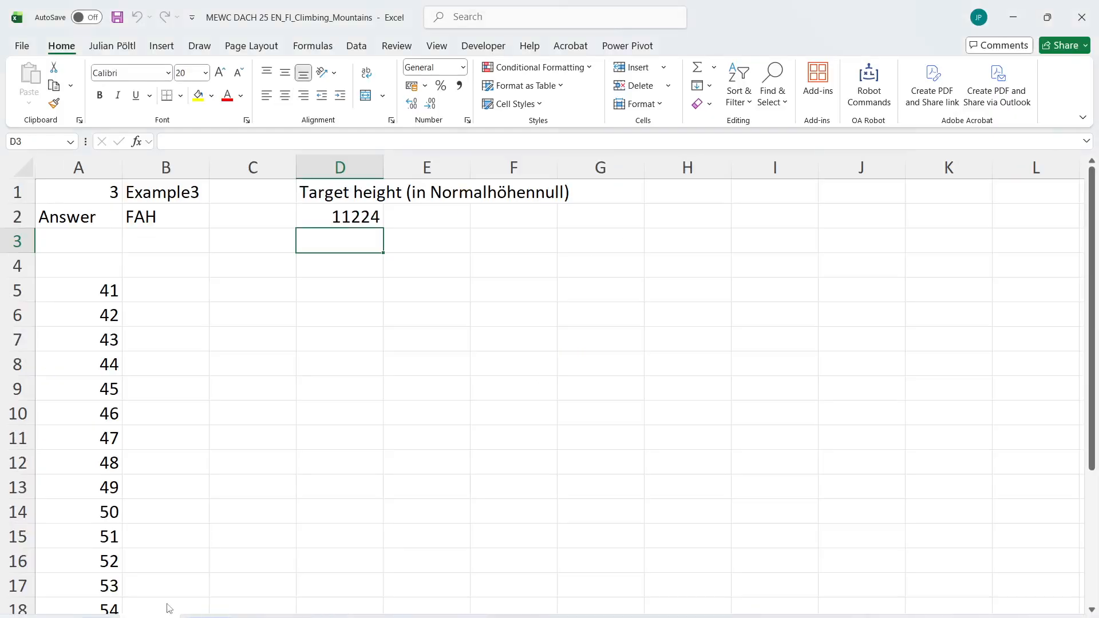
{"action": "left_click", "coordinate": [264, 364]}
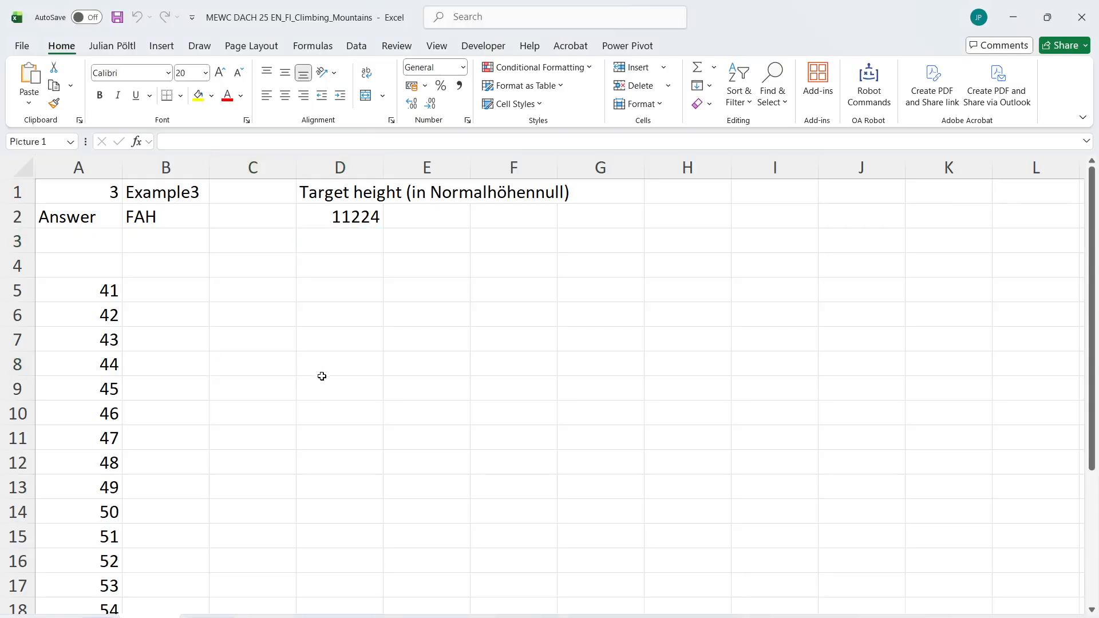
{"action": "key", "text": "ctrl+v"}
{"action": "left_click_drag", "start_coordinate": [348, 395], "coordinate": [287, 419]}
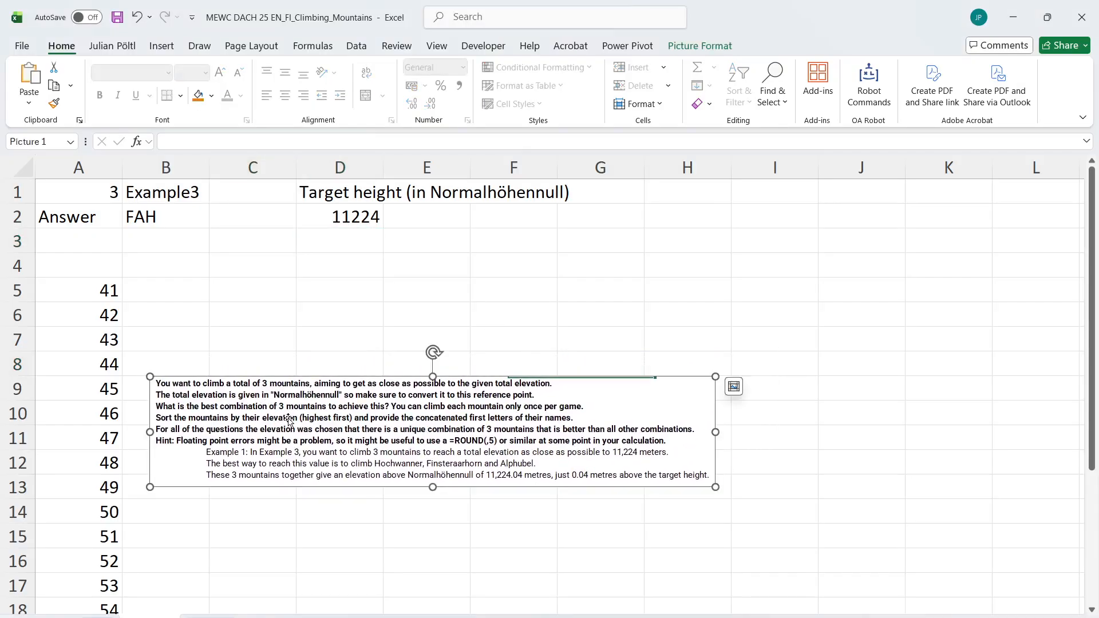
Check how many mountains the NN height column in the mountain list covers, starting from E2
{"action": "left_click", "coordinate": [435, 616]}
{"action": "left_click", "coordinate": [627, 227]}
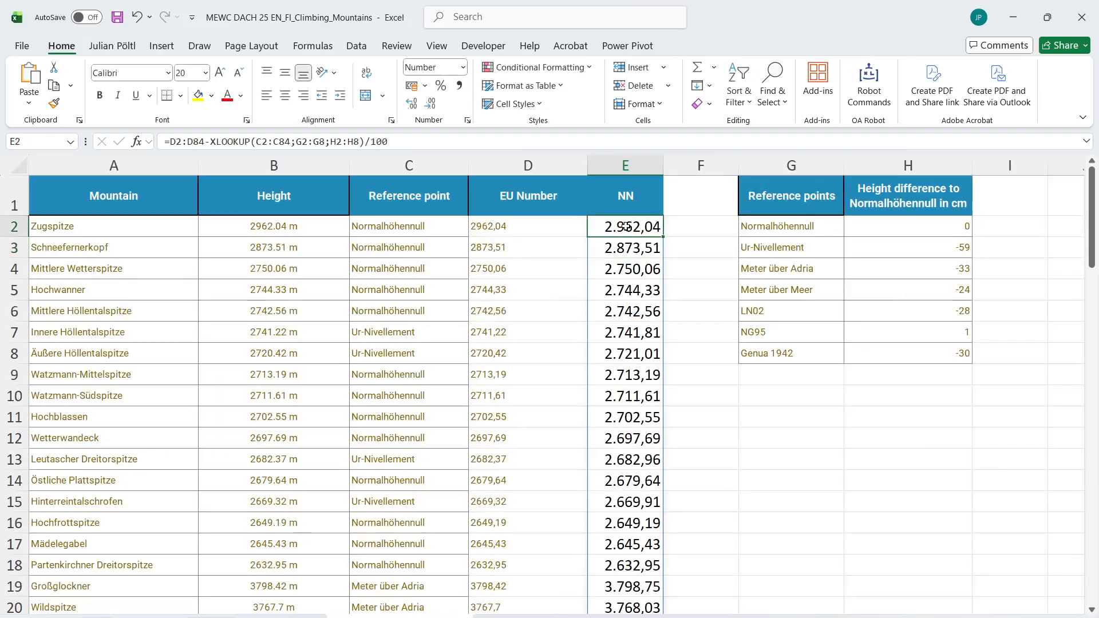
{"action": "key", "text": "ctrl+shift+Down"}
{"action": "key", "text": "ctrl+Up"}
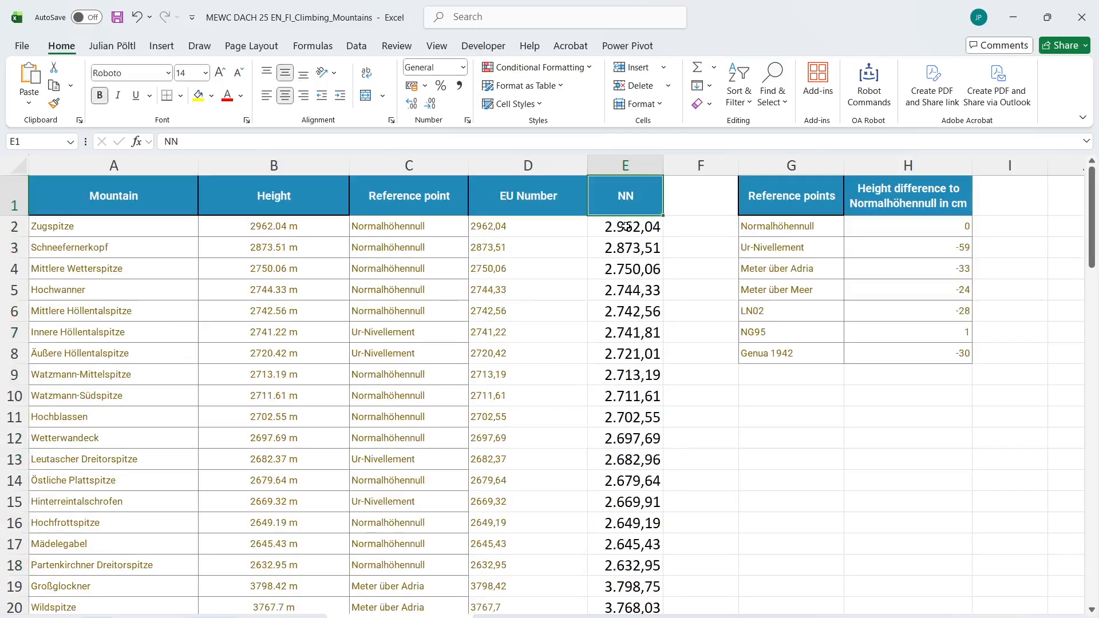
In E4 of the Level 3 working sheet, generate all three-mountain combinations with =L_Permutations_Array(83;3;0;0) and inspect the end of the spilled list
{"action": "left_click", "coordinate": [150, 616]}
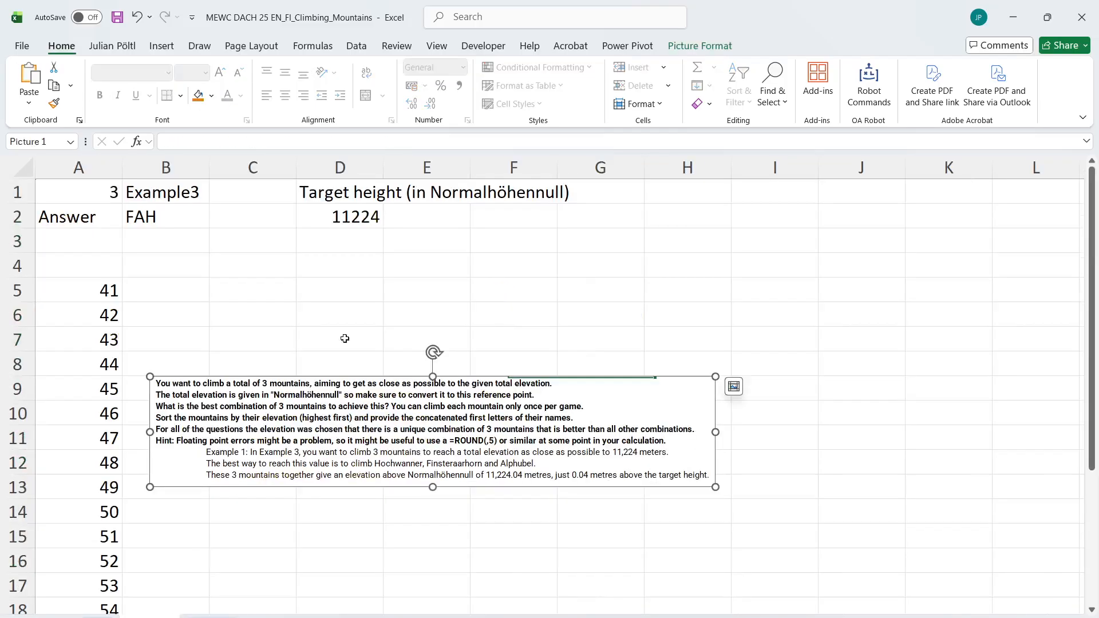
{"action": "left_click", "coordinate": [434, 273]}
{"action": "type", "text": "=perm"}
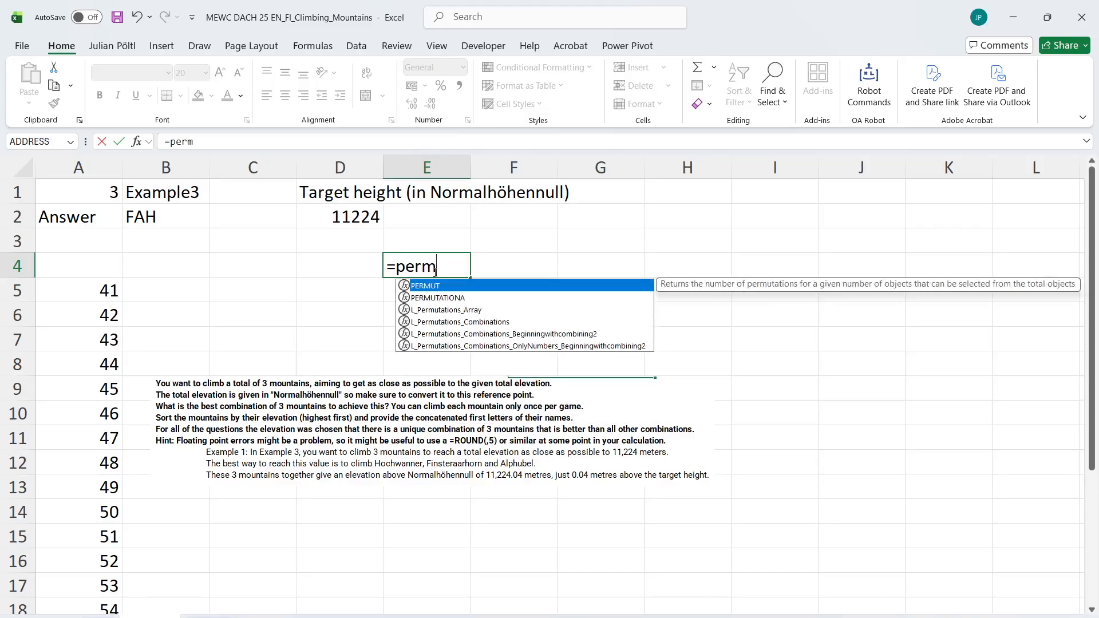
{"action": "key", "text": "Down"}
{"action": "key", "text": "Down"}
{"action": "key", "text": "Tab"}
{"action": "type", "text": "83"}
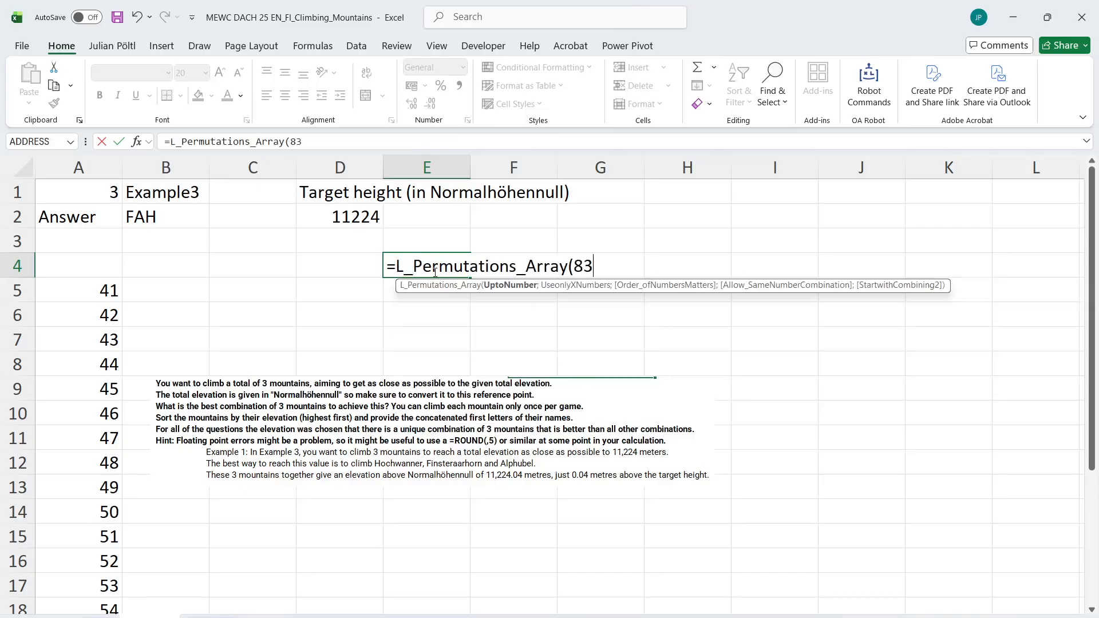
{"action": "type", "text": ";3;3"}
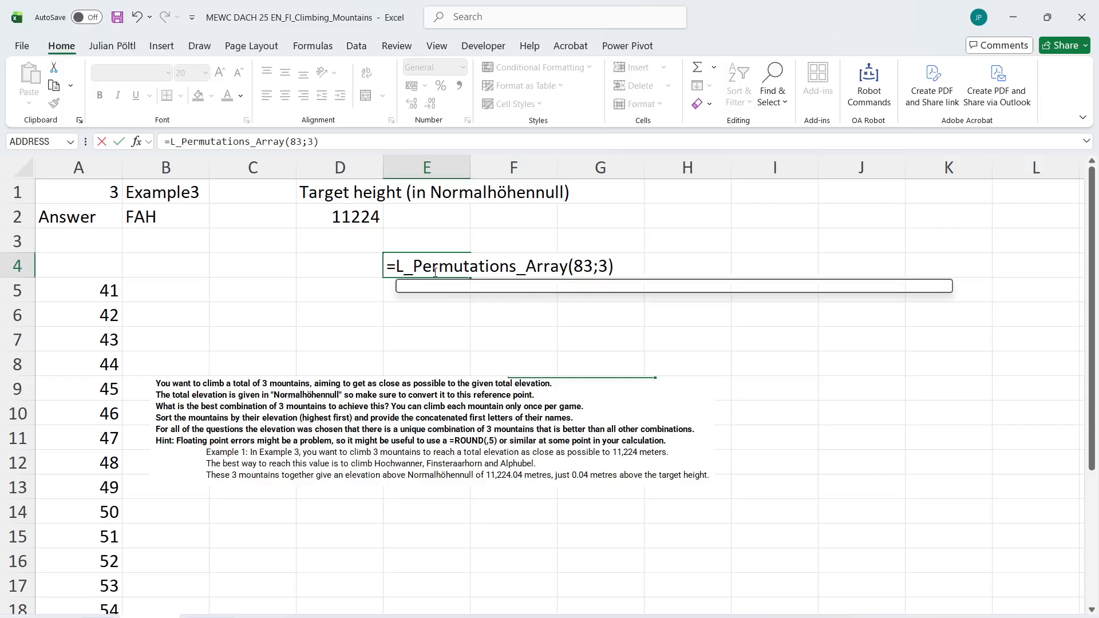
{"action": "type", "text": "0"}
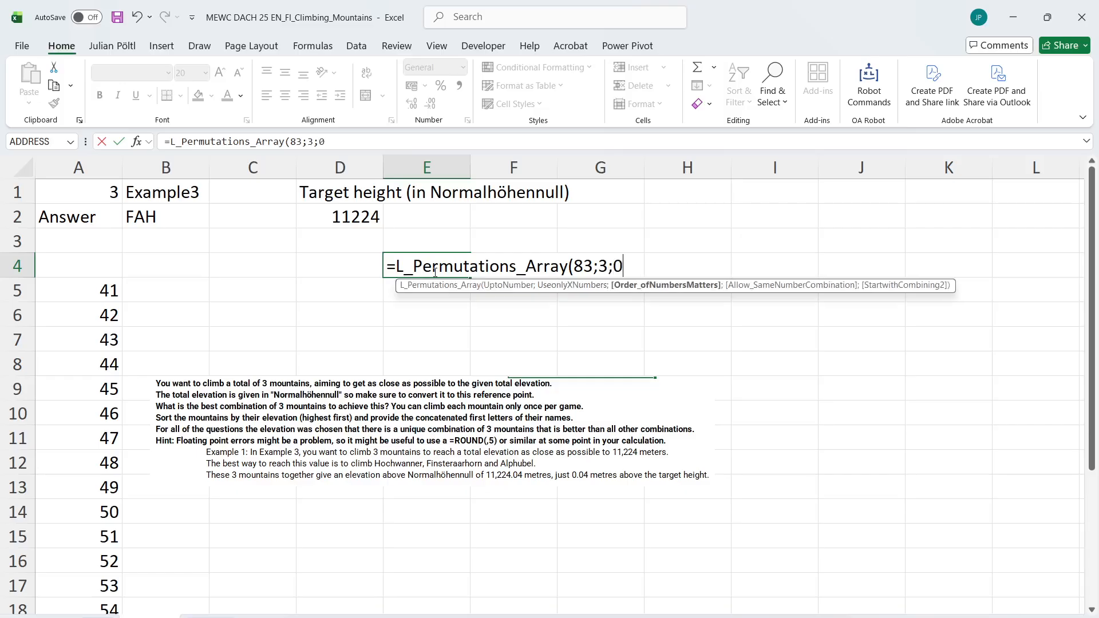
{"action": "type", "text": ";0)"}
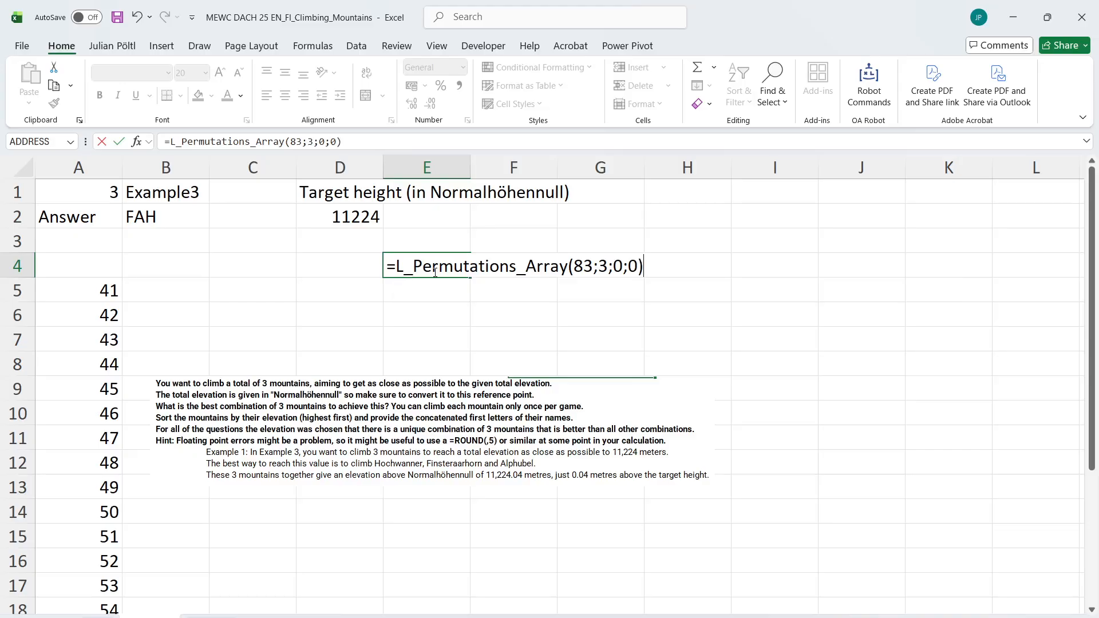
{"action": "key", "text": "Return"}
{"action": "key", "text": "ctrl+Down"}
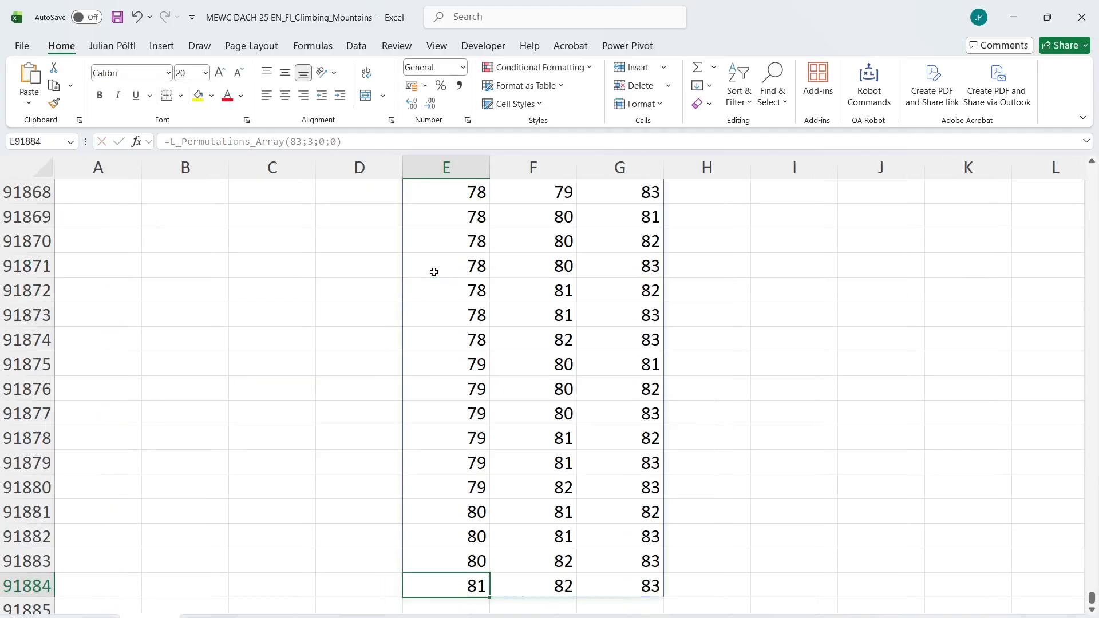
In H4, return the NN heights for every three-mountain combination with =INDEX('List of Mountains+Ref. Points'!E2#;E4#)
{"action": "key", "text": "ctrl+Up"}
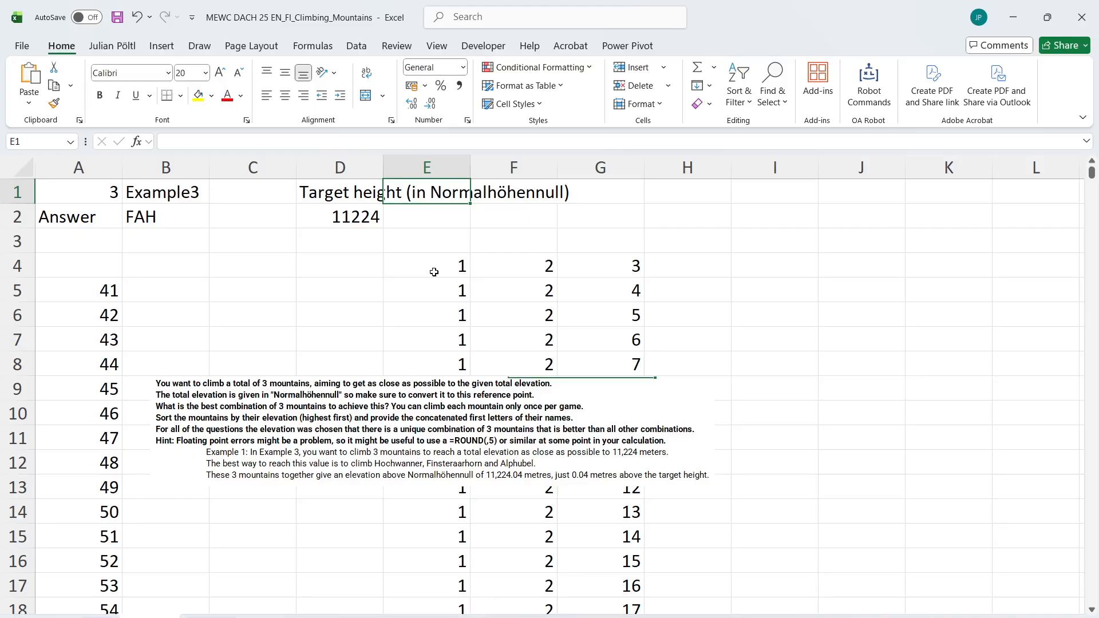
{"action": "left_click", "coordinate": [715, 261]}
{"action": "type", "text": "=ind"}
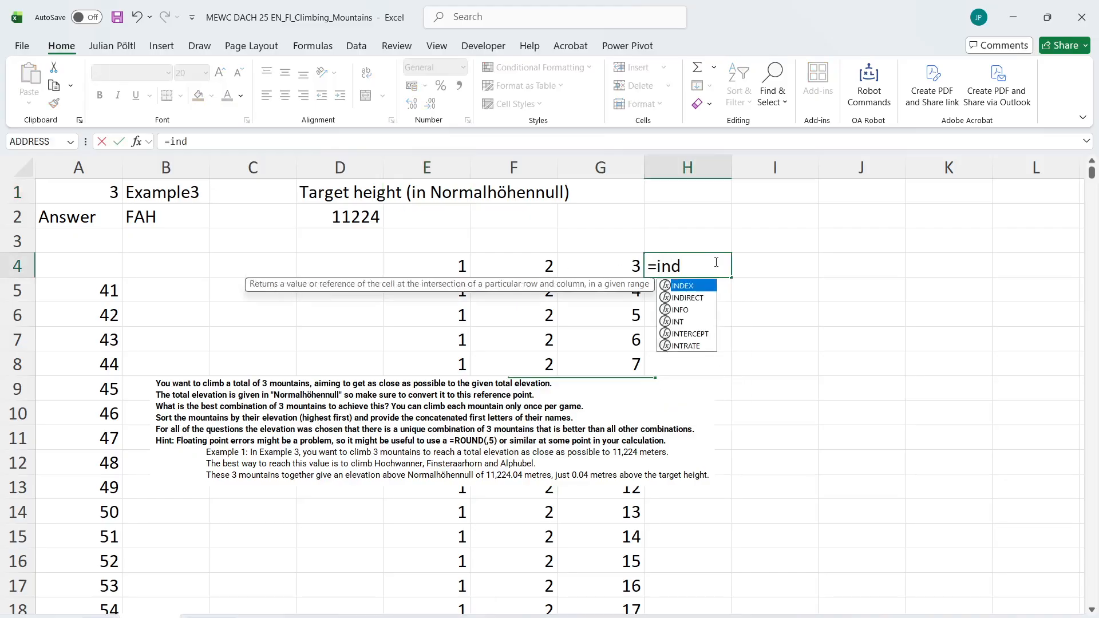
{"action": "key", "text": "Tab"}
{"action": "key", "text": "Left"}
{"action": "key", "text": "Left"}
{"action": "key", "text": "Left"}
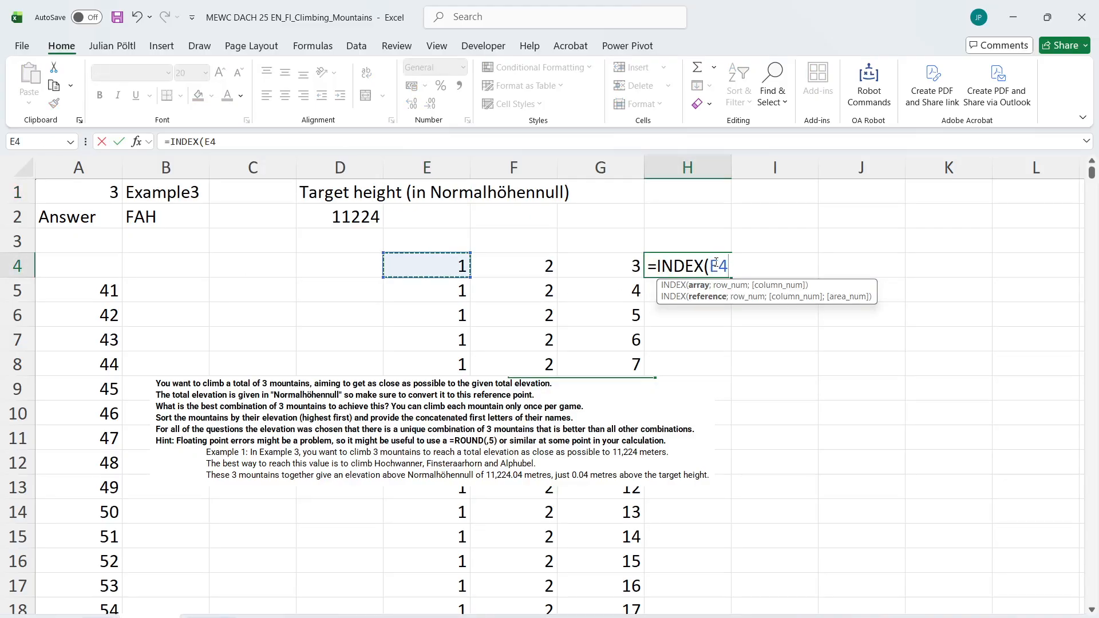
{"action": "key", "text": "BackSpace"}
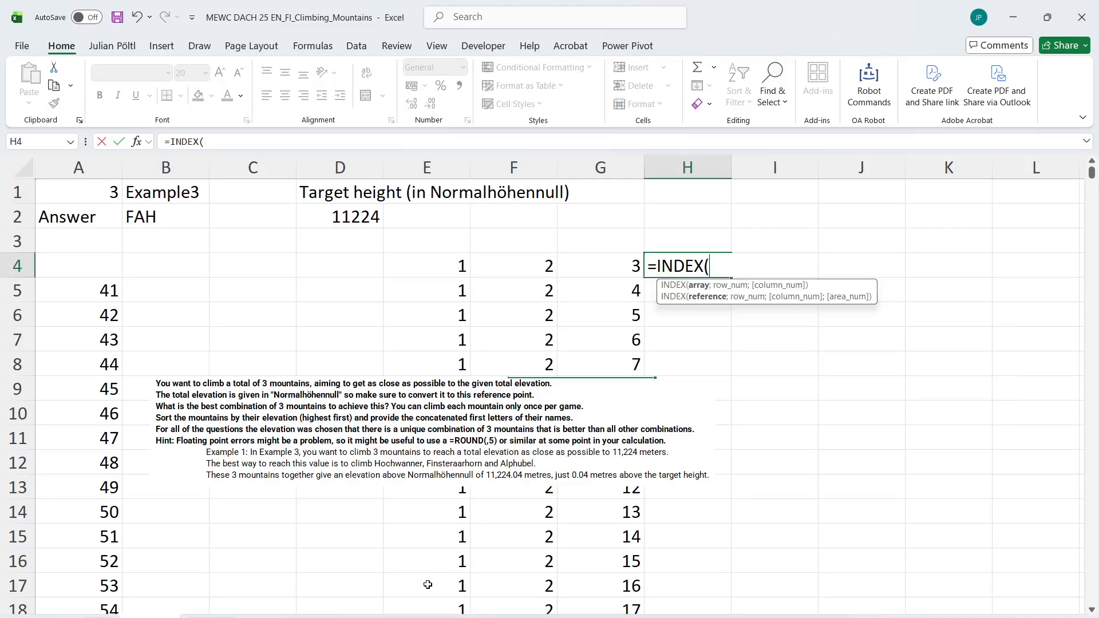
{"action": "key", "text": "ctrl+Page_Up"}
{"action": "left_click", "coordinate": [641, 218]}
{"action": "key", "text": "ctrl+shift+Down"}
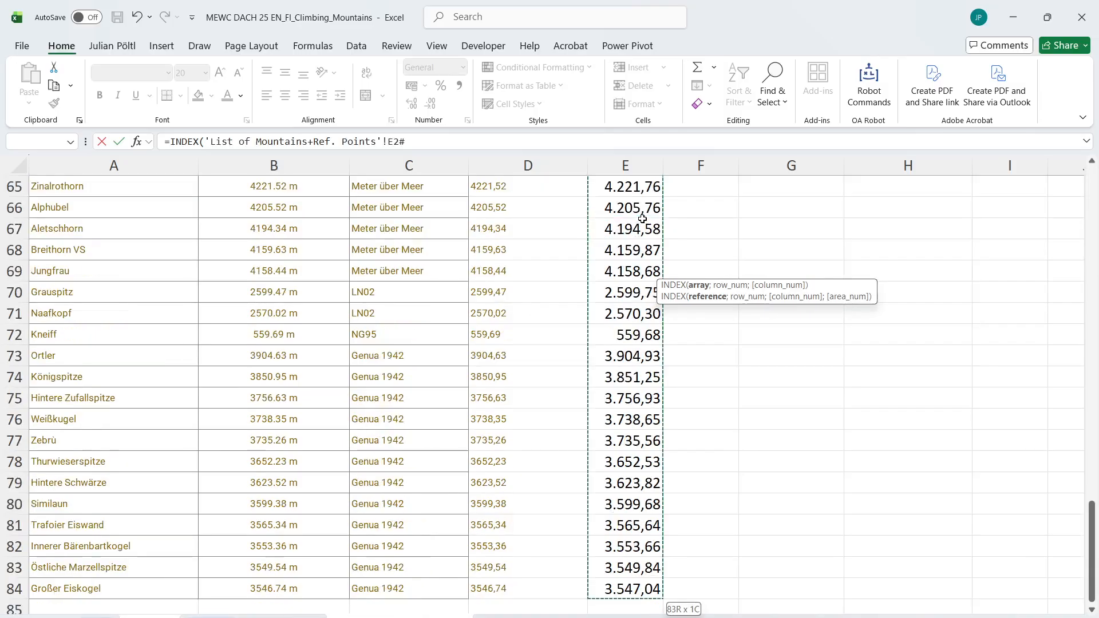
{"action": "type", "text": ";"}
{"action": "key", "text": "ctrl+Page_Down"}
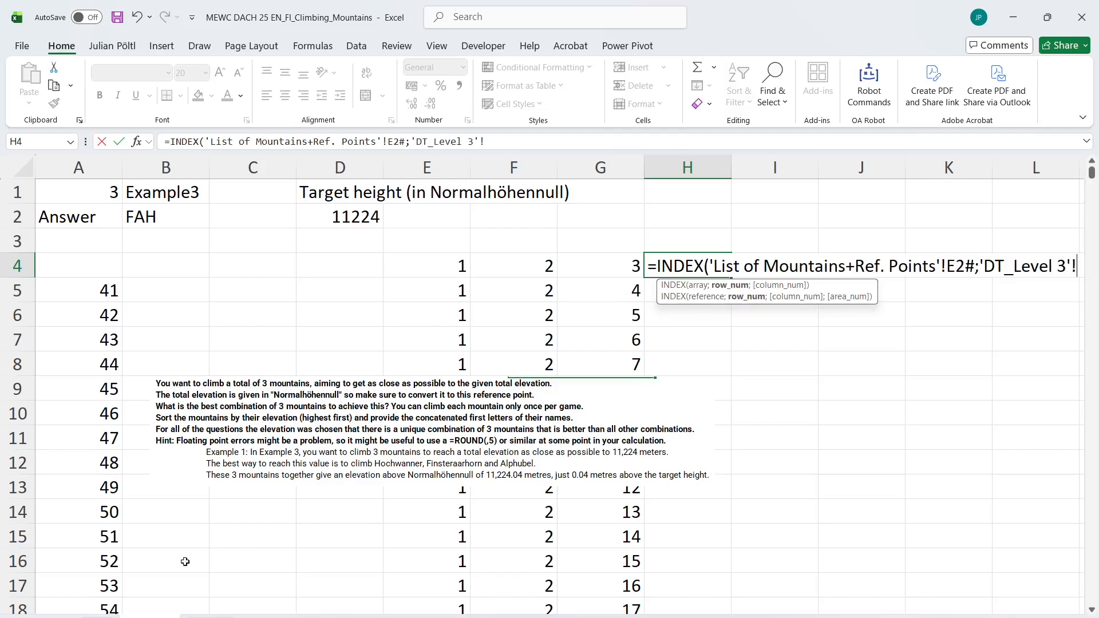
{"action": "left_click", "coordinate": [446, 268]}
{"action": "key", "text": "shift+Right"}
{"action": "key", "text": "shift+Right"}
{"action": "key", "text": "ctrl+shift+Down"}
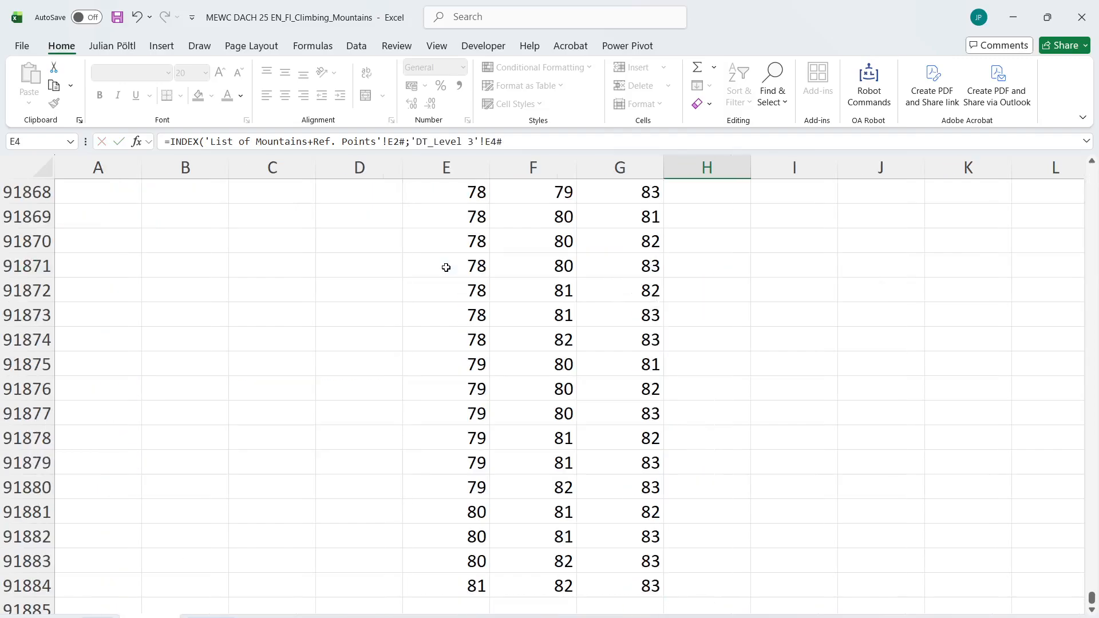
{"action": "key", "text": "Return"}
{"action": "key", "text": "Up"}
{"action": "key", "text": "Up"}
In K4, total the three heights of each combination with =BYROW(H4#;SUM)
{"action": "scroll", "coordinate": [882, 170], "scroll_direction": "right", "scroll_amount": 5}
{"action": "scroll", "coordinate": [685, 258], "scroll_direction": "right", "scroll_amount": 2}
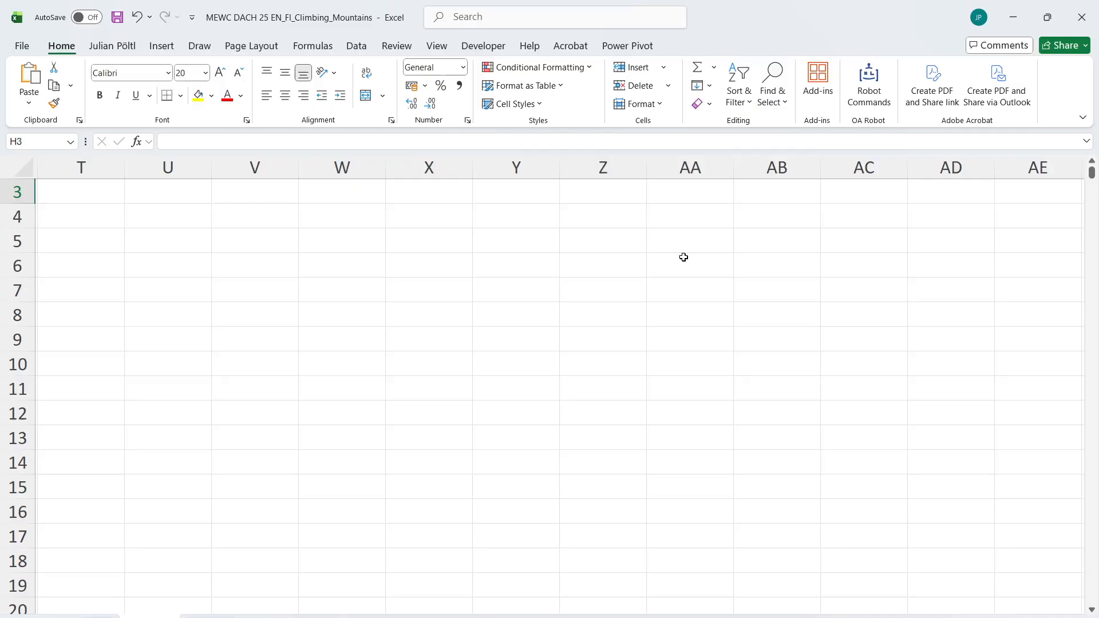
{"action": "scroll", "coordinate": [685, 258], "scroll_direction": "left", "scroll_amount": 8}
{"action": "left_click", "coordinate": [727, 242]}
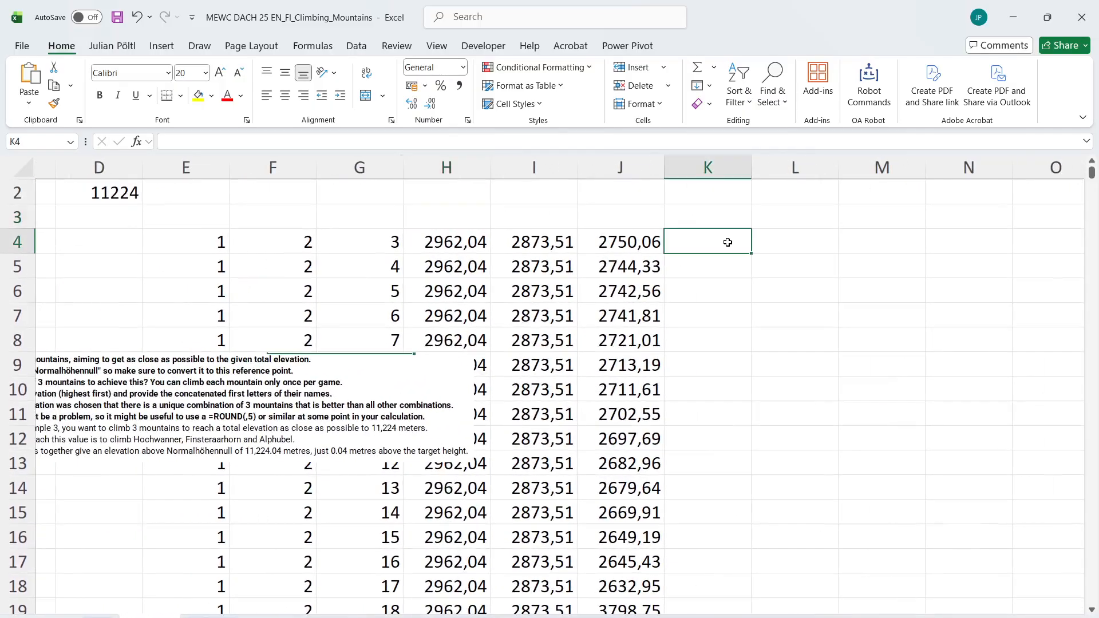
{"action": "type", "text": "=by"}
{"action": "key", "text": "Down"}
{"action": "key", "text": "Tab"}
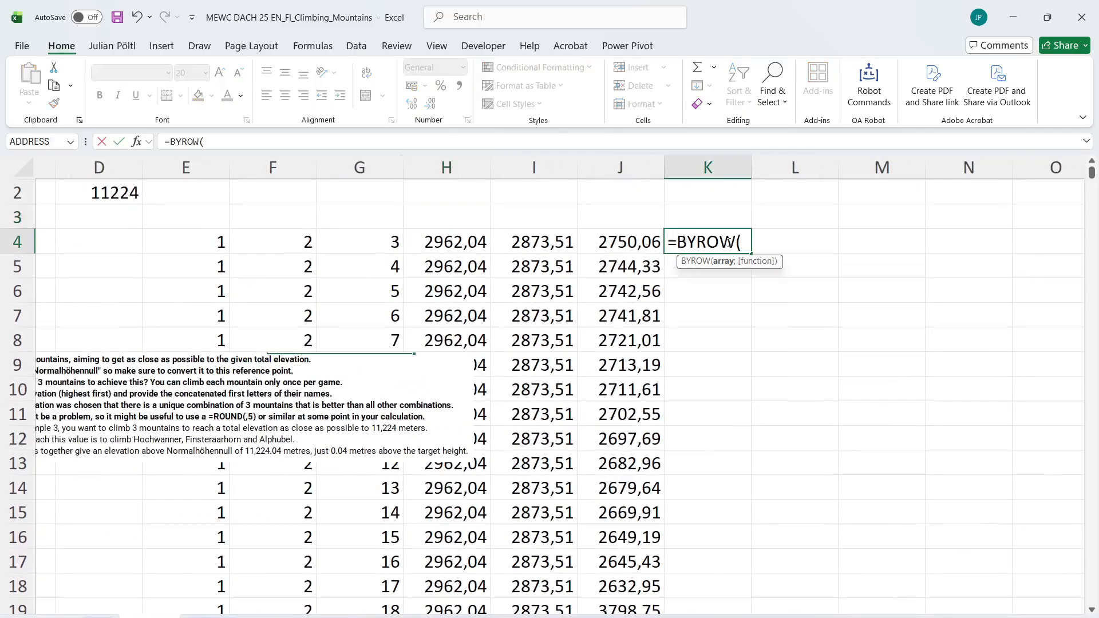
{"action": "key", "text": "Left"}
{"action": "key", "text": "Left"}
{"action": "key", "text": "Left"}
{"action": "key", "text": "shift+Right"}
{"action": "key", "text": "shift+Right"}
{"action": "key", "text": "ctrl+shift+Down"}
{"action": "type", "text": ";"}
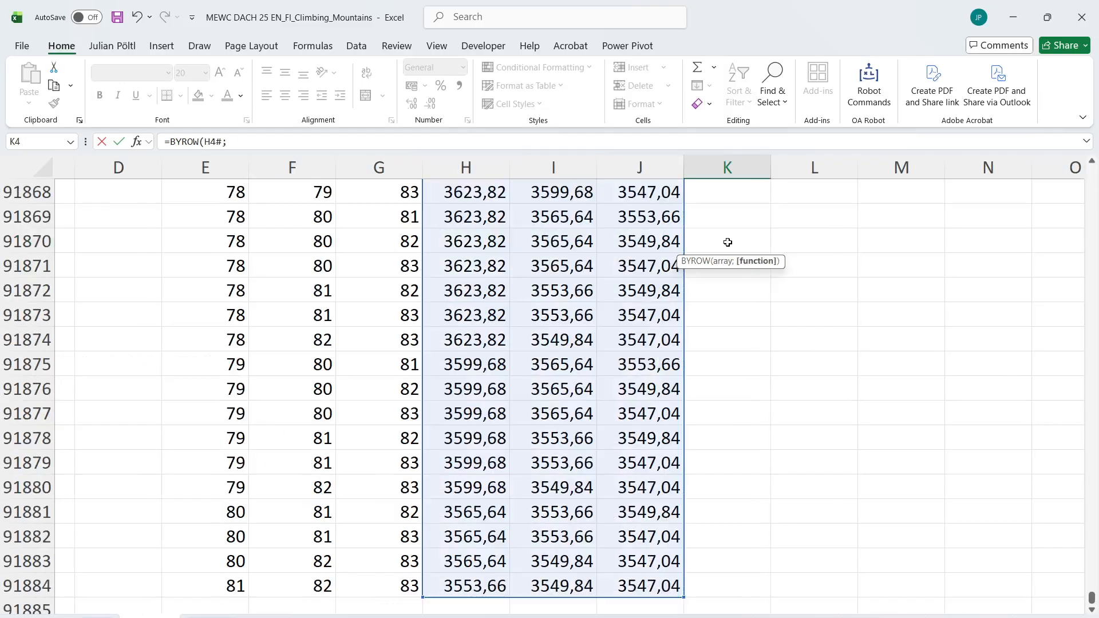
{"action": "type", "text": "sum)"}
{"action": "key", "text": "ctrl+Return"}
{"action": "key", "text": "Up"}
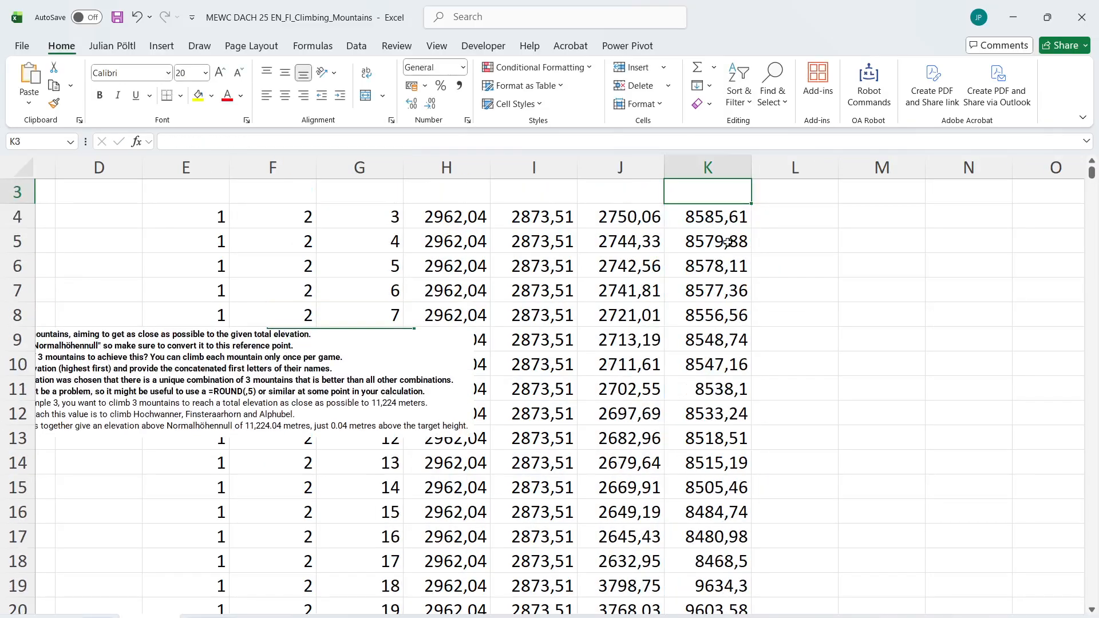
In L3, find the position of the combination closest to the target height with =L_MINMatch(ABS(K4#-D2))
{"action": "scroll", "coordinate": [728, 243], "scroll_direction": "up", "scroll_amount": 1}
{"action": "scroll", "coordinate": [727, 242], "scroll_direction": "left", "scroll_amount": 2}
{"action": "left_click", "coordinate": [940, 240]}
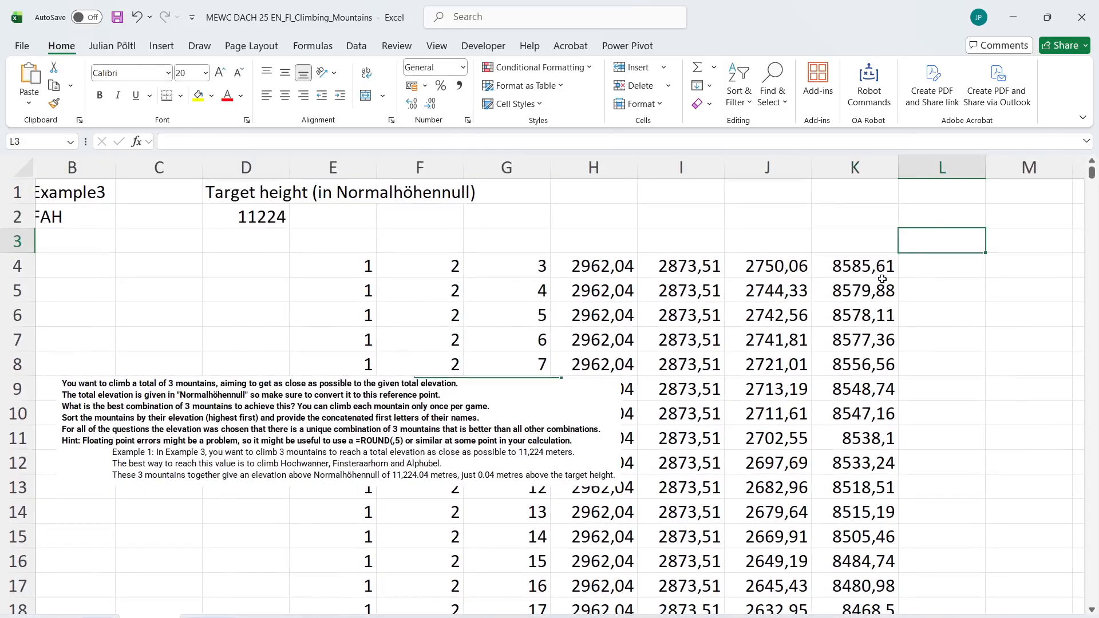
{"action": "type", "text": "="}
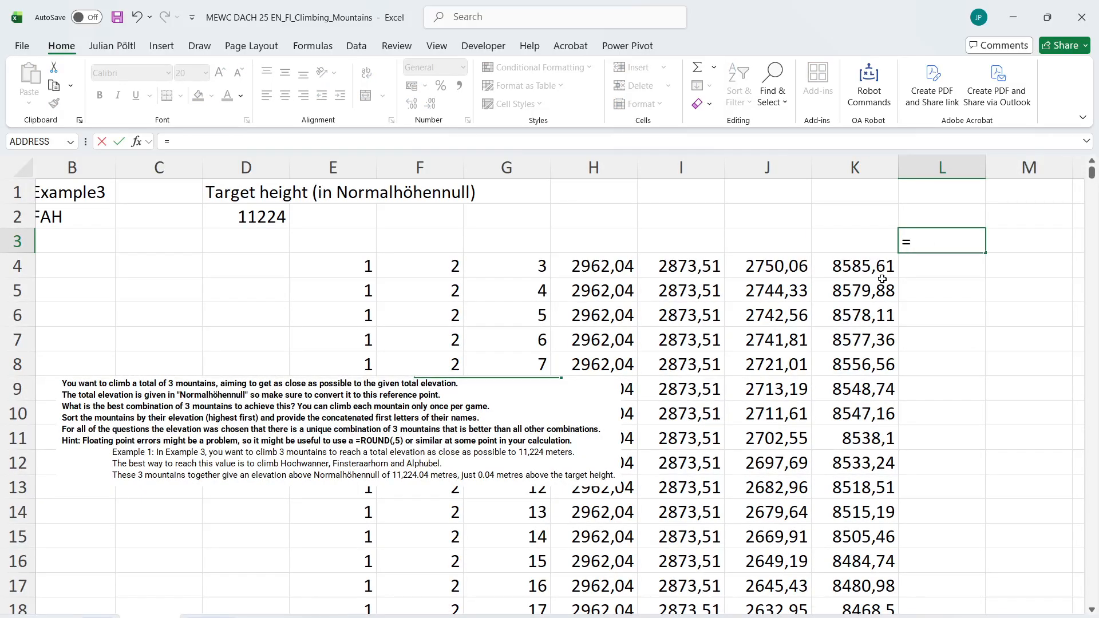
{"action": "type", "text": "minm"}
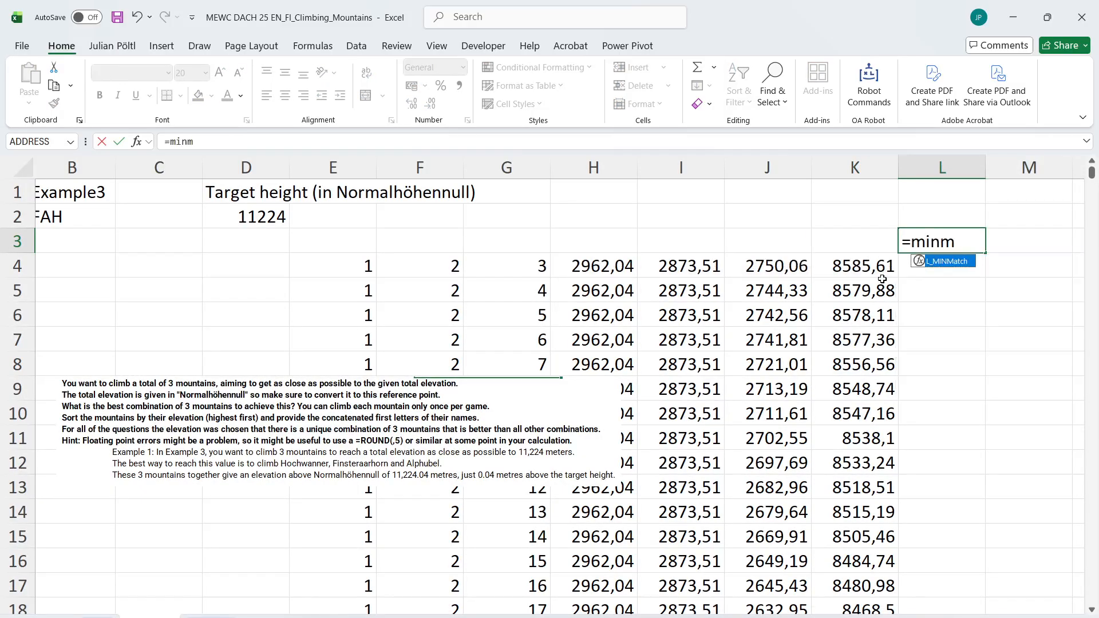
{"action": "key", "text": "Tab"}
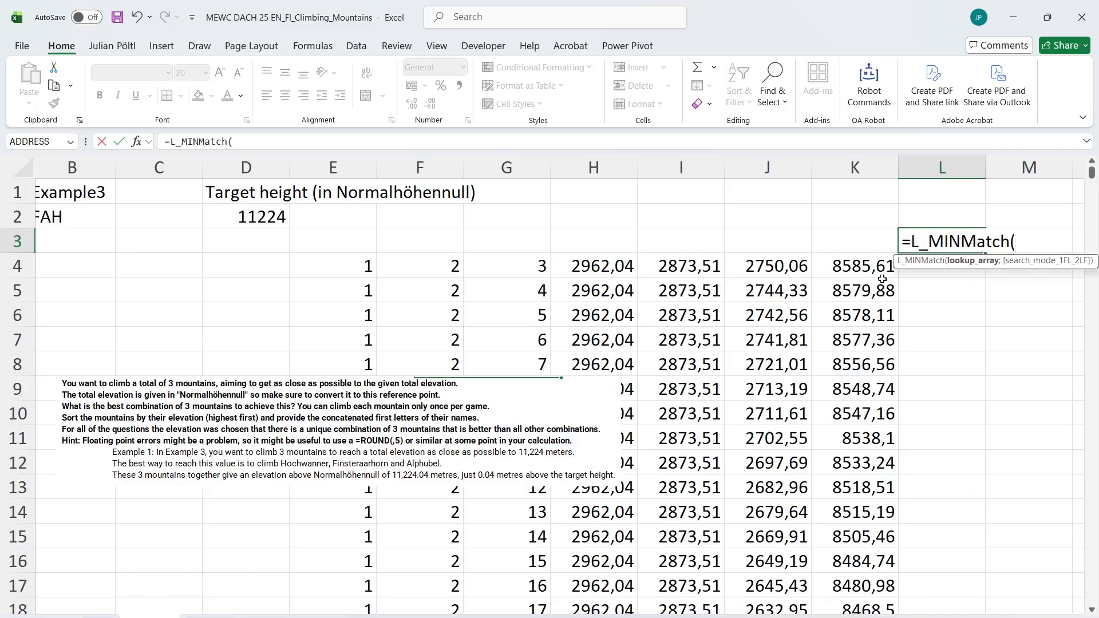
{"action": "type", "text": "abs("}
{"action": "key", "text": "Left"}
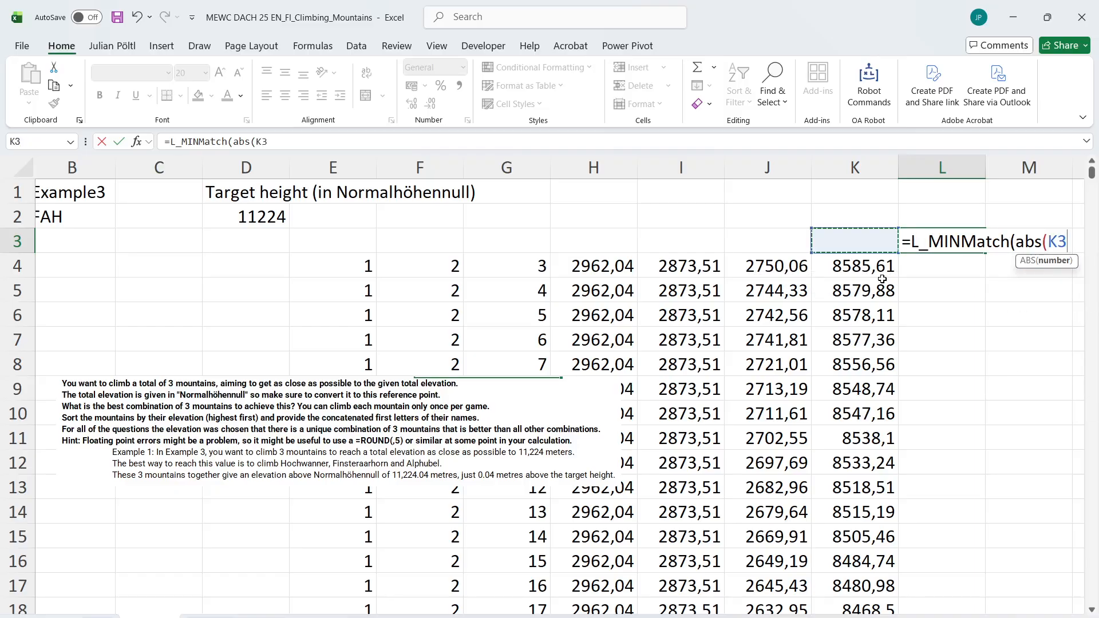
{"action": "key", "text": "Down"}
{"action": "key", "text": "ctrl+shift+Down"}
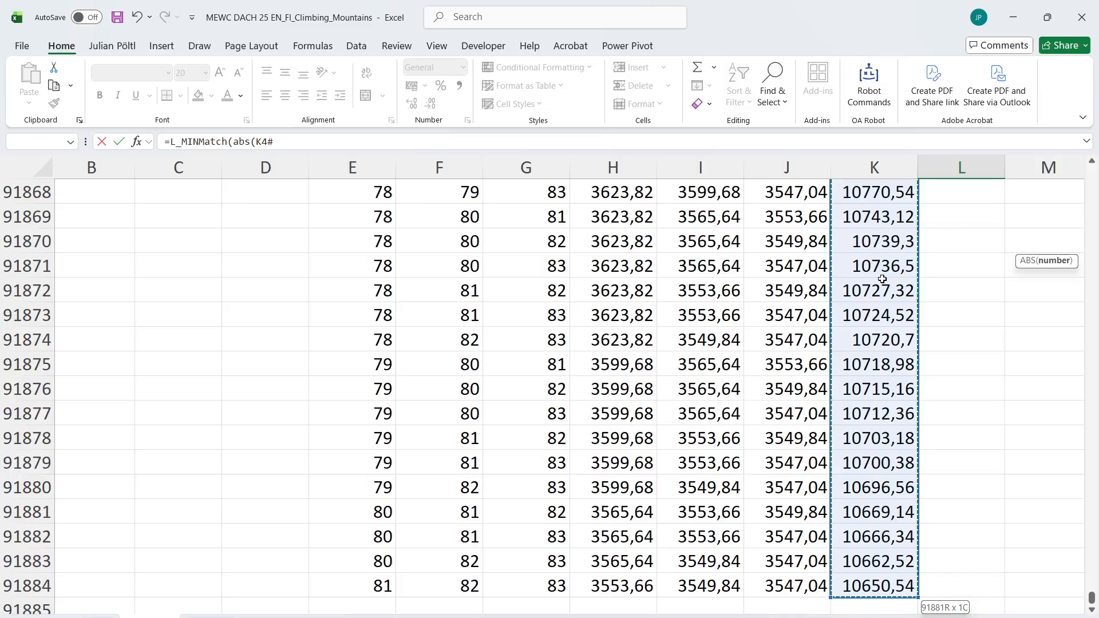
{"action": "type", "text": "-"}
{"action": "key", "text": "Up"}
{"action": "key", "text": "Left"}
{"action": "key", "text": "Left"}
{"action": "key", "text": "Left"}
{"action": "key", "text": "Left"}
{"action": "key", "text": "Left"}
{"action": "key", "text": "Left"}
{"action": "key", "text": "Left"}
{"action": "key", "text": "Left"}
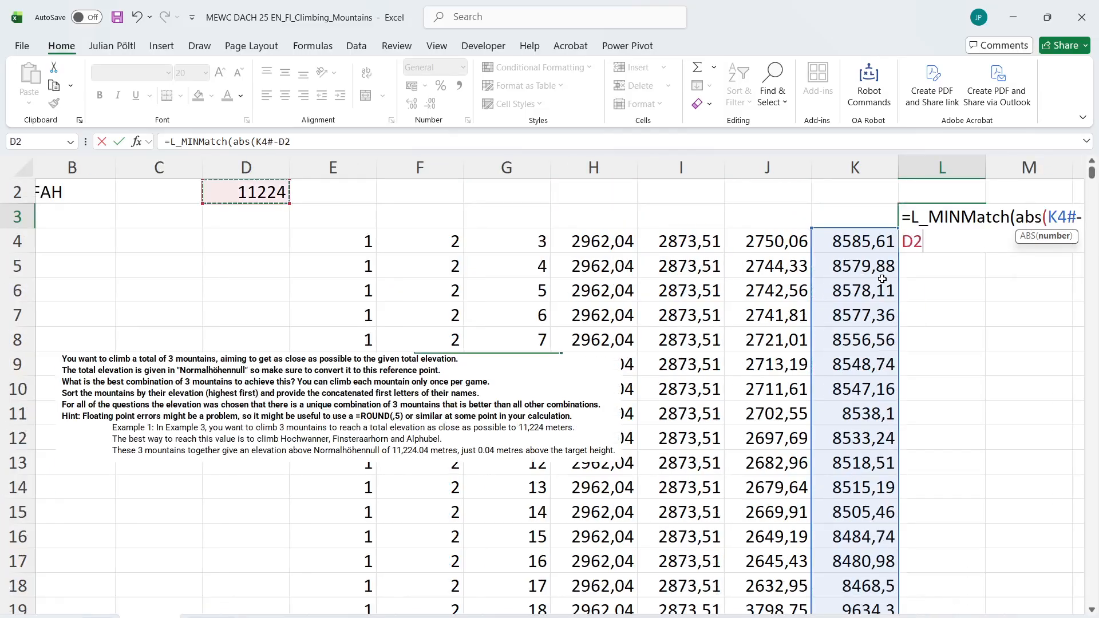
{"action": "type", "text": "))"}
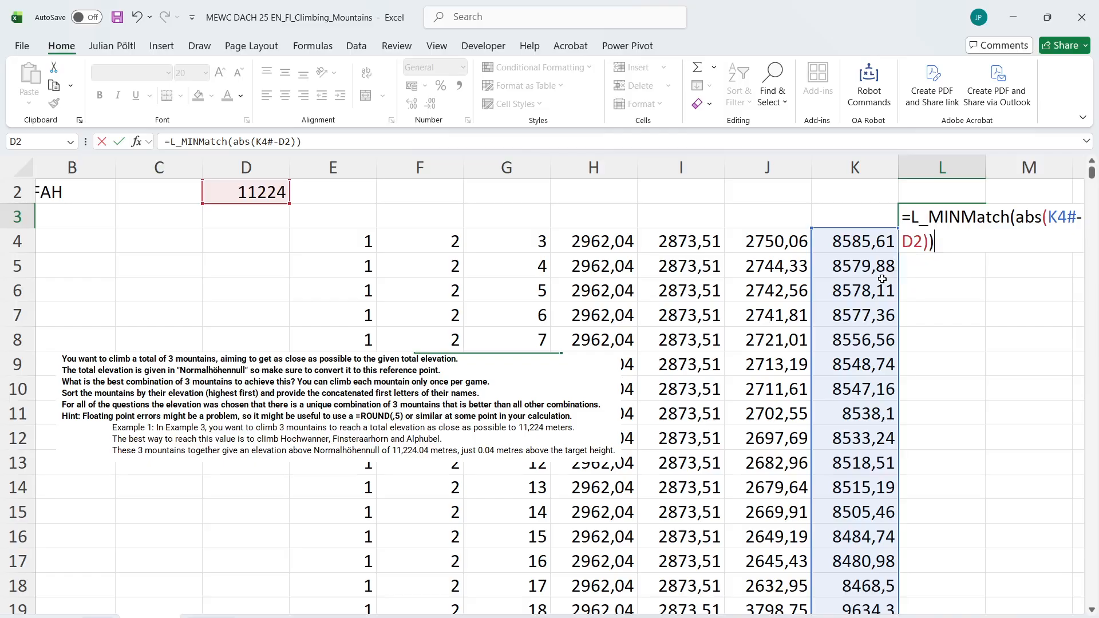
{"action": "key", "text": "ctrl+Return"}
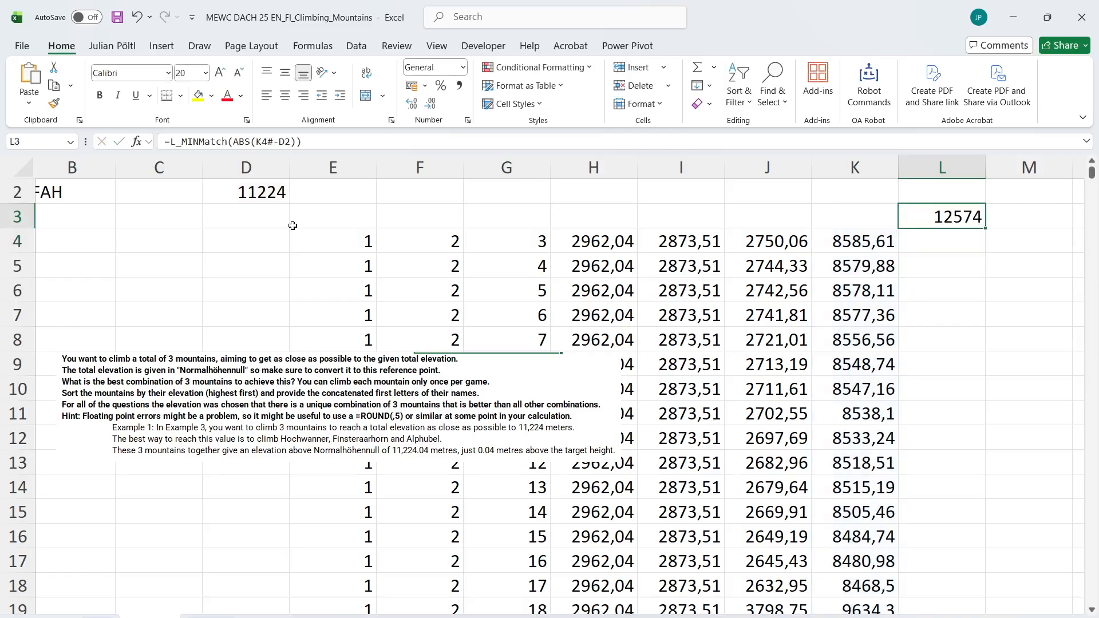
In E3, look up the closest combination in the spilled list with =INDEX(E4#;L3)
{"action": "left_click", "coordinate": [293, 226]}
{"action": "type", "text": "=in"}
{"action": "key", "text": "Tab"}
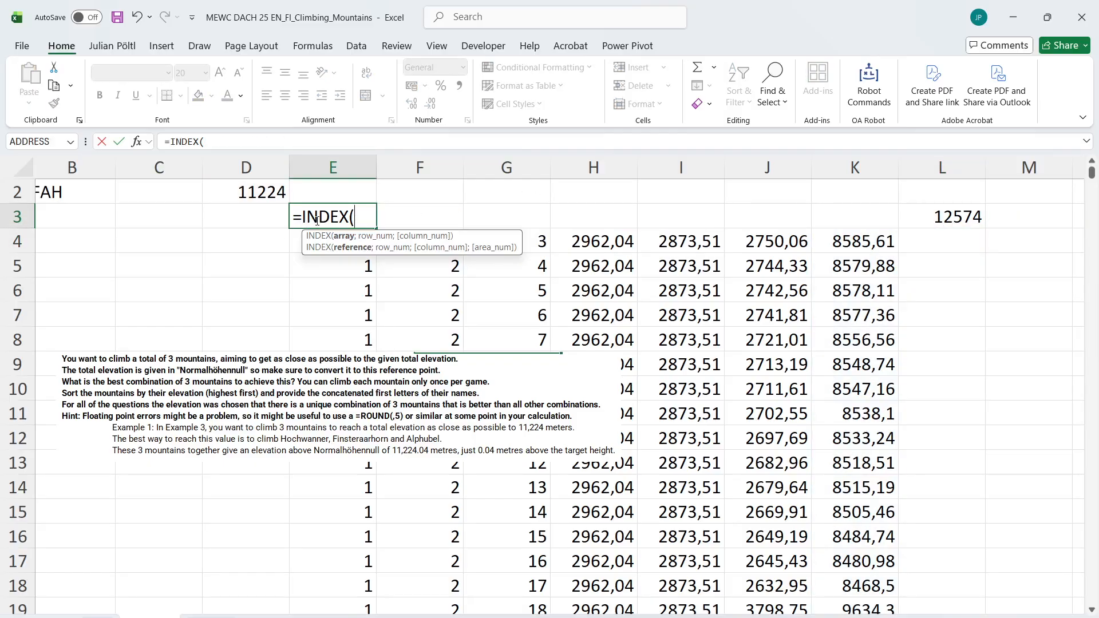
{"action": "left_click_drag", "start_coordinate": [300, 242], "coordinate": [544, 250]}
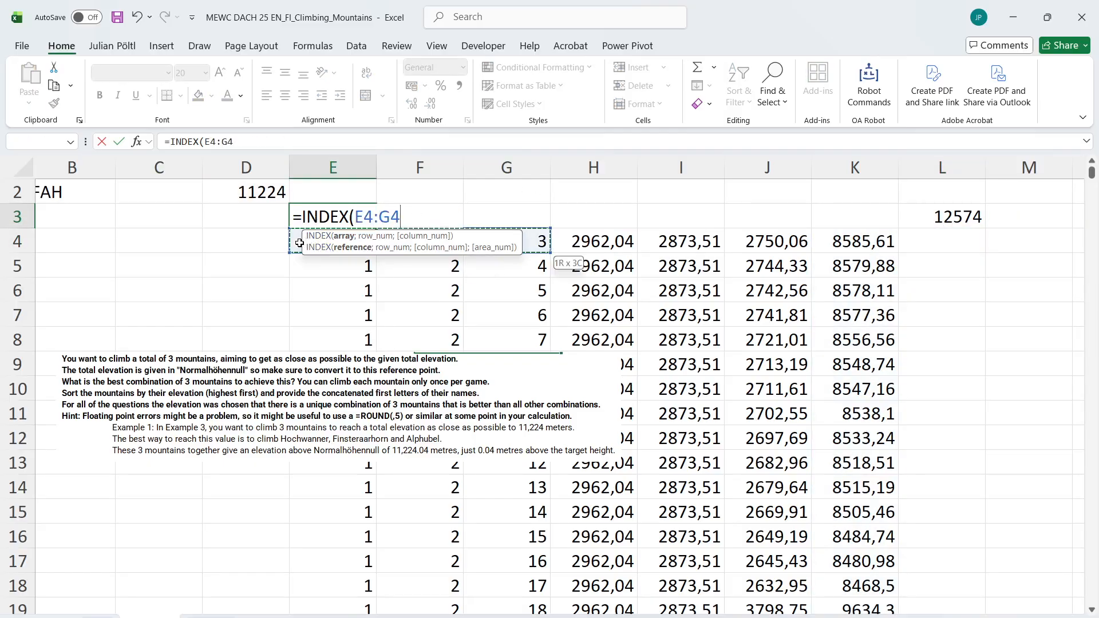
{"action": "key", "text": "ctrl+shift+Down"}
{"action": "type", "text": ";"}
{"action": "key", "text": "Right"}
{"action": "key", "text": "Right"}
{"action": "key", "text": "Right"}
{"action": "key", "text": "Right"}
{"action": "key", "text": "Right"}
{"action": "key", "text": "Right"}
{"action": "key", "text": "Right"}
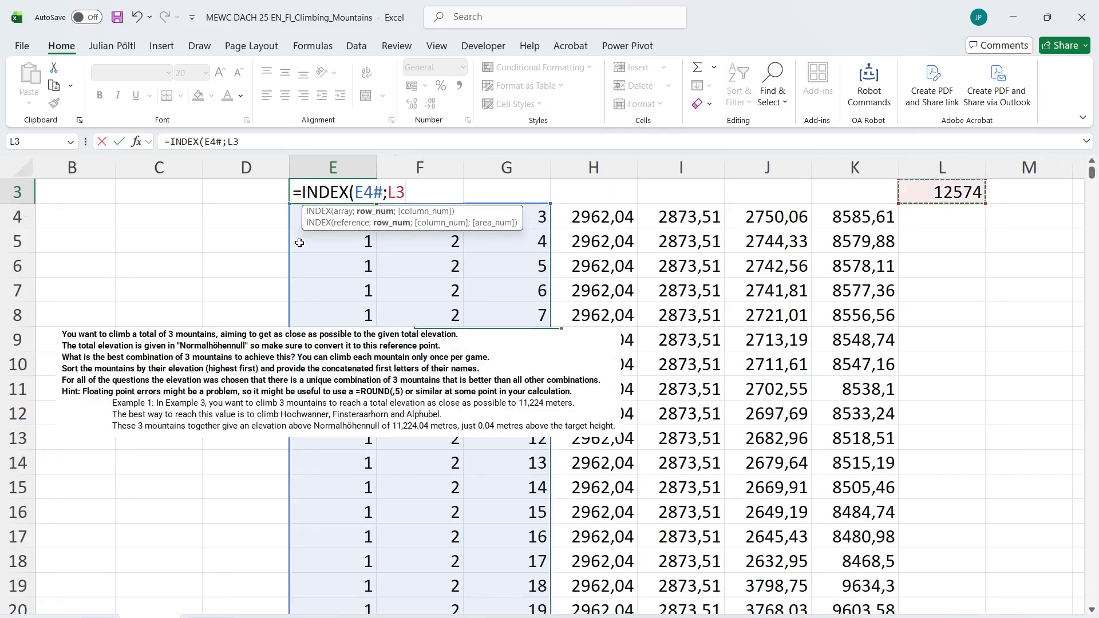
{"action": "key", "text": "Right"}
{"action": "key", "text": "Left"}
{"action": "key", "text": "Return"}
{"action": "key", "text": "Up"}
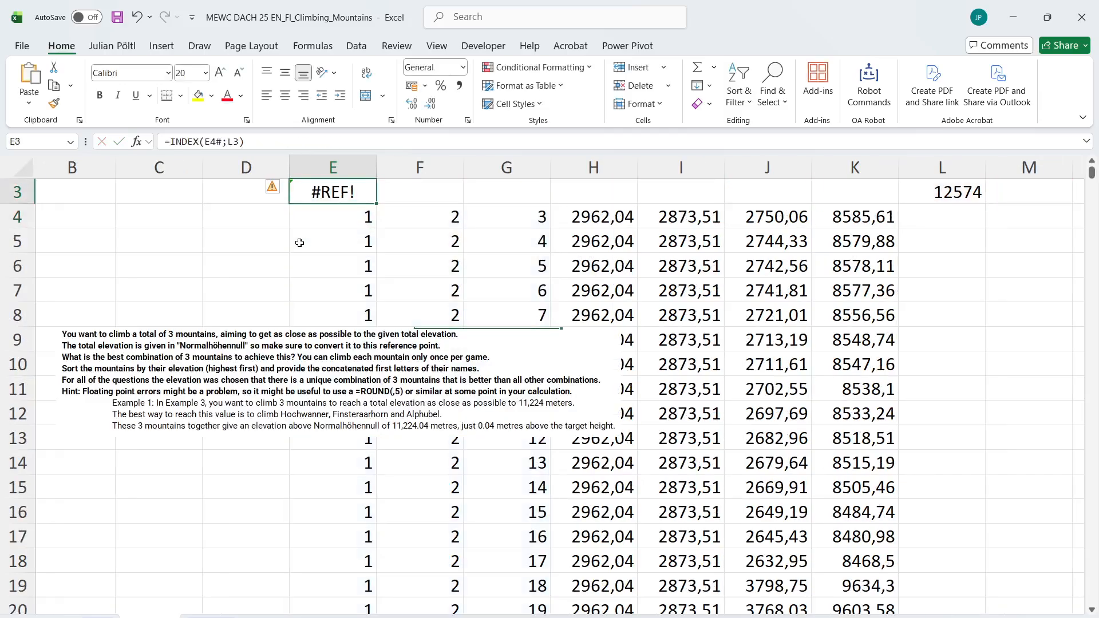
Add an empty column argument to the E3 formula so it reads =INDEX(E4#;L3;) and returns the whole row
{"action": "left_click", "coordinate": [252, 137]}
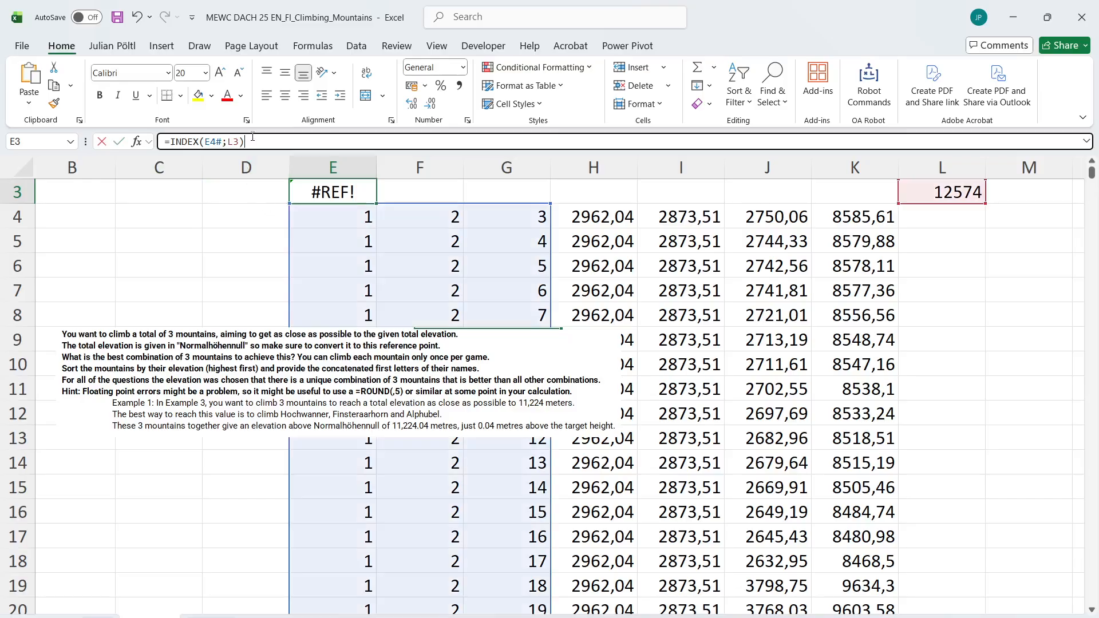
{"action": "left_click", "coordinate": [223, 142]}
{"action": "left_click", "coordinate": [240, 141]}
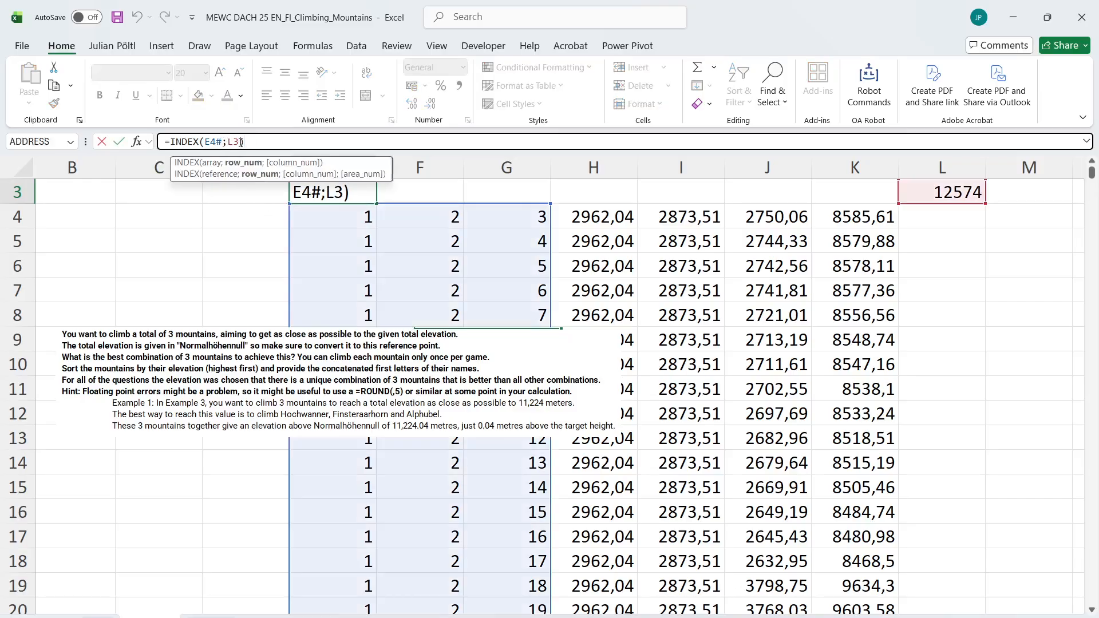
{"action": "type", "text": ";"}
{"action": "key", "text": "Return"}
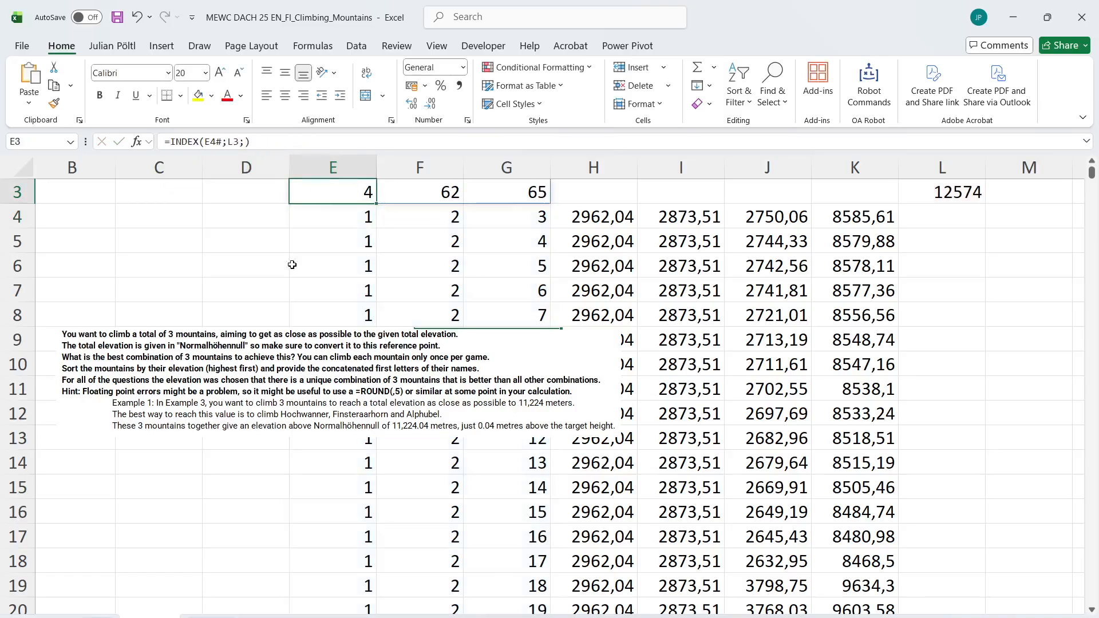
Move the instructions picture down and across to about rows 12 to 16, starting in column D, and reselect E3
{"action": "scroll", "coordinate": [319, 287], "scroll_direction": "up", "scroll_amount": 1}
{"action": "scroll", "coordinate": [319, 287], "scroll_direction": "left", "scroll_amount": 1}
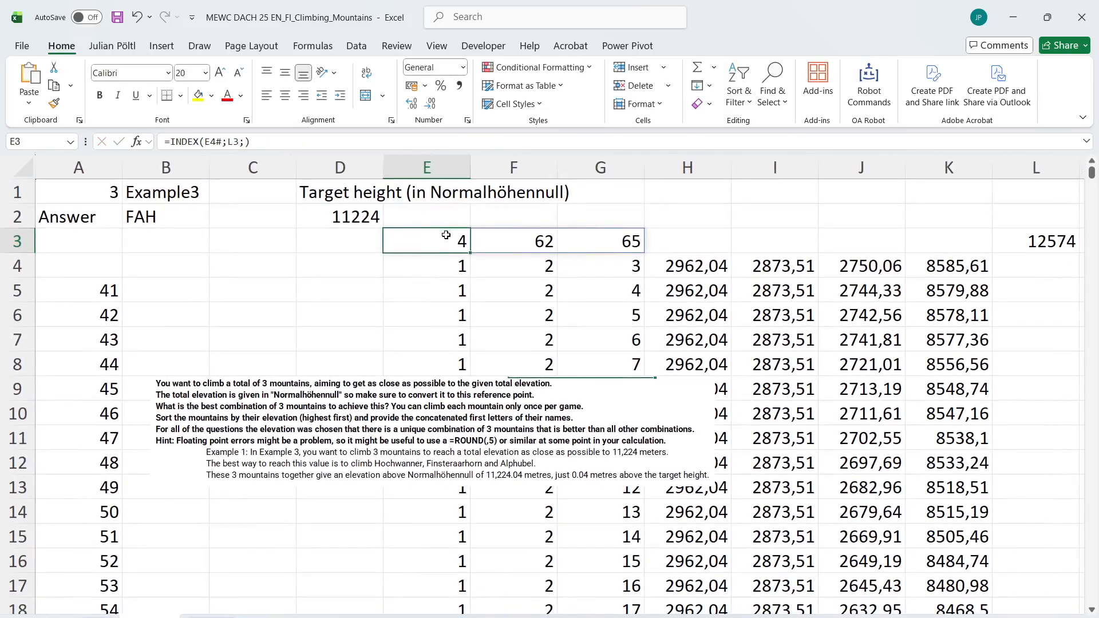
{"action": "left_click_drag", "start_coordinate": [423, 408], "coordinate": [464, 450]}
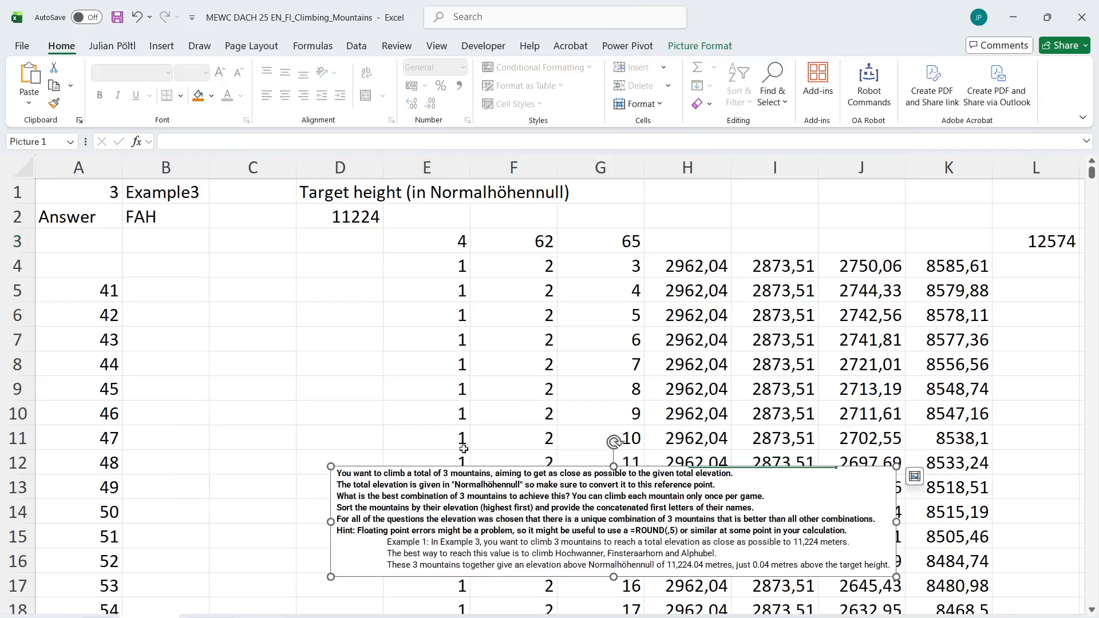
{"action": "left_click", "coordinate": [455, 246]}
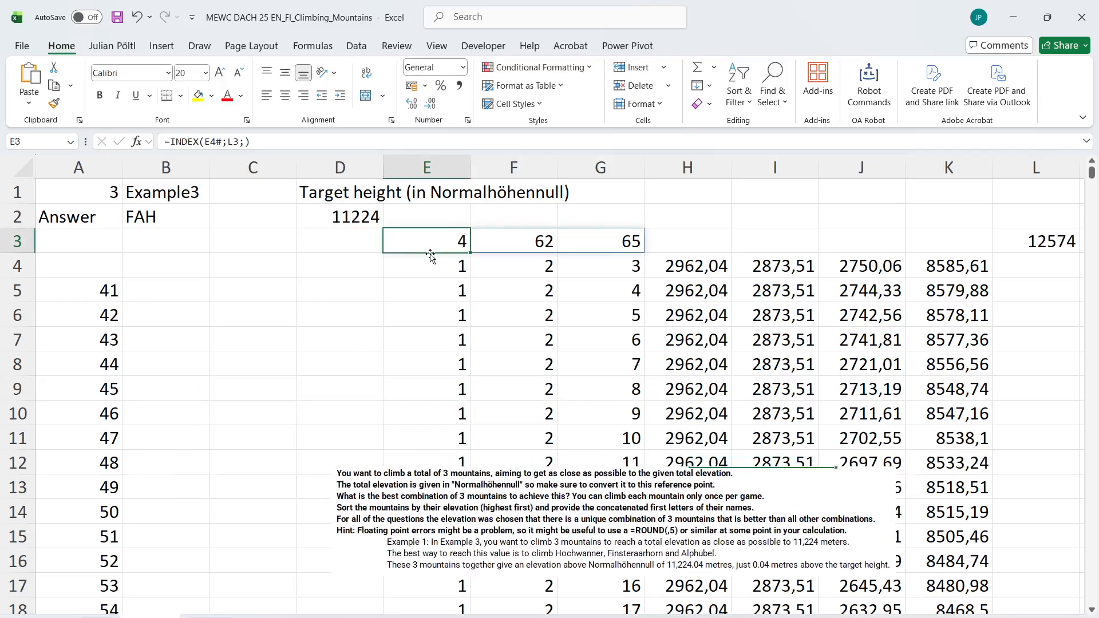
Start a formula in D4 with TOCOL and INDEX, using the spilled NN heights 'List of Mountains+Ref. Points'!$E$2# as the array
{"action": "left_click", "coordinate": [339, 271]}
{"action": "type", "text": "=to"}
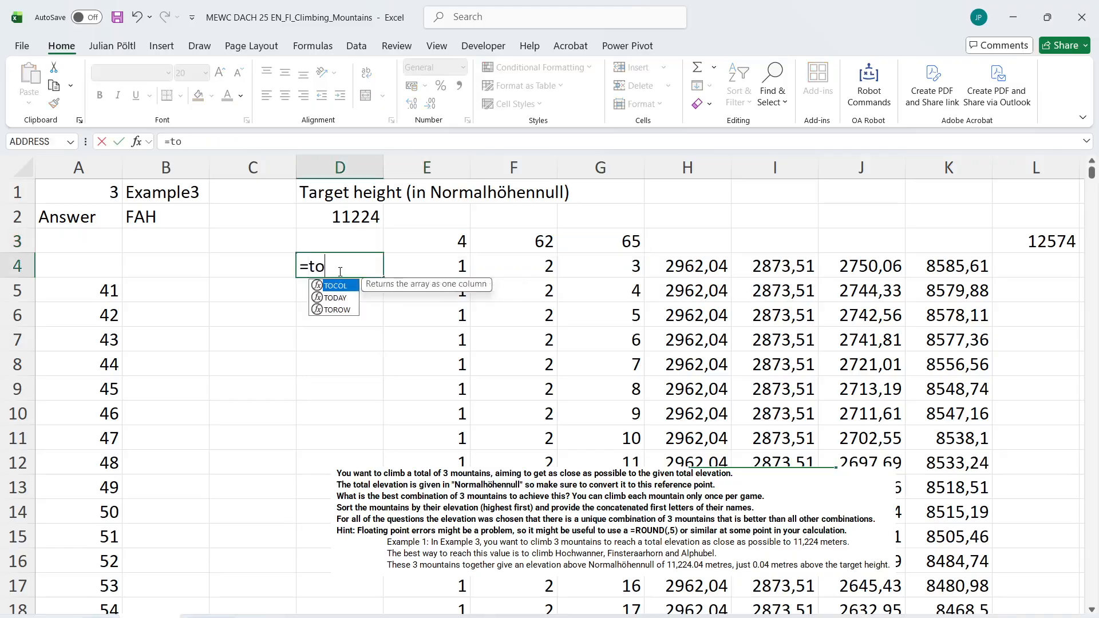
{"action": "key", "text": "Tab"}
{"action": "type", "text": "ind"}
{"action": "key", "text": "Tab"}
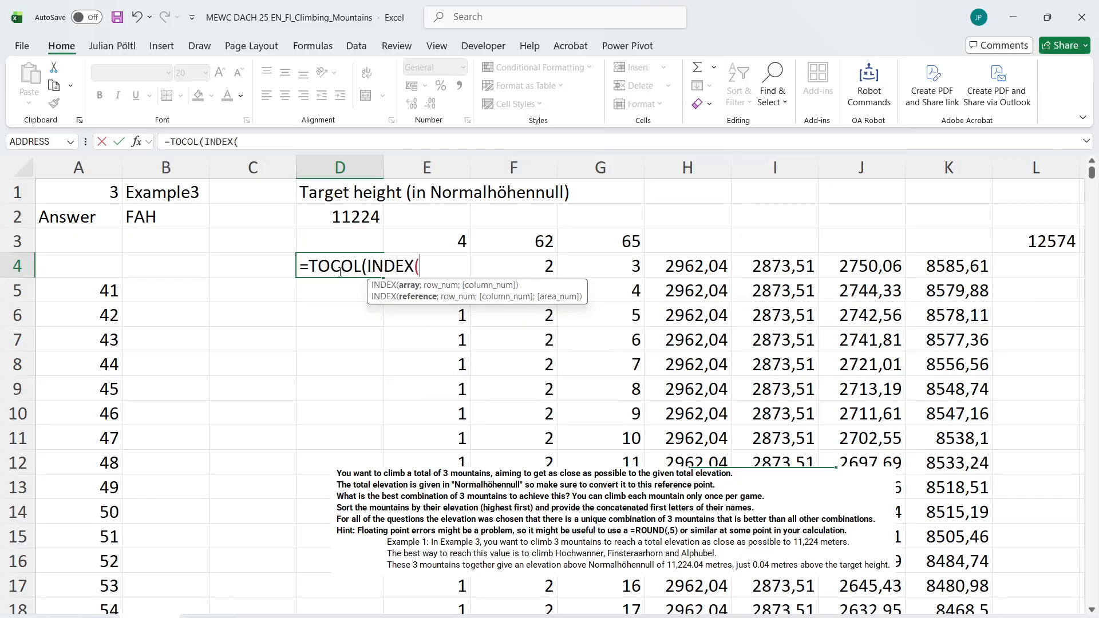
{"action": "left_click", "coordinate": [425, 617]}
{"action": "left_click", "coordinate": [639, 307]}
{"action": "key", "text": "ctrl+Up"}
{"action": "key", "text": "Down"}
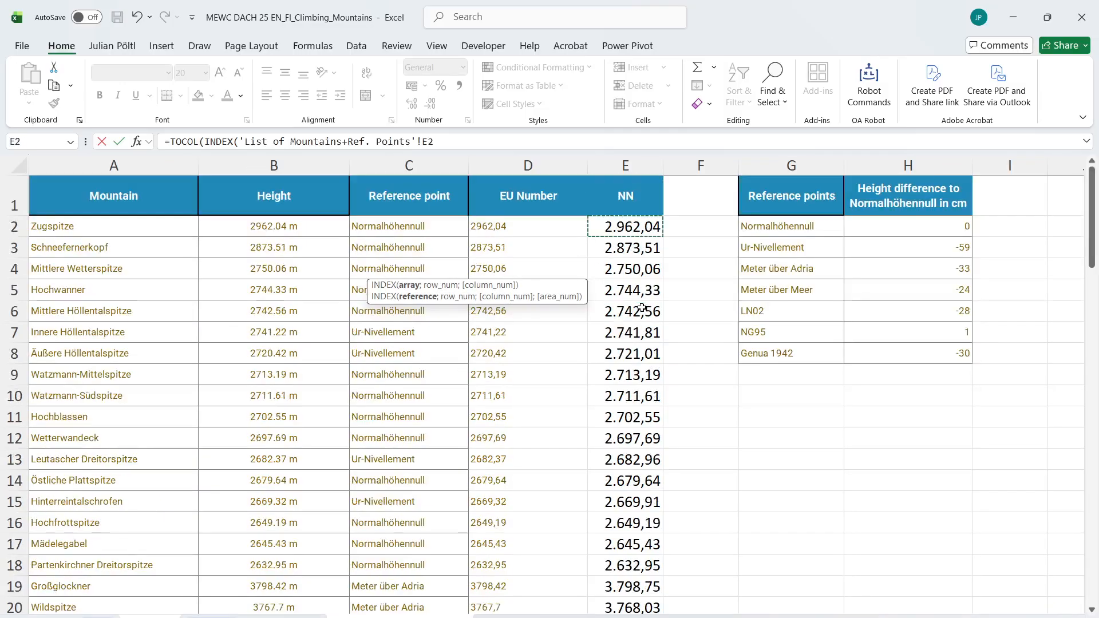
{"action": "key", "text": "ctrl+shift+Down"}
{"action": "key", "text": "F4"}
{"action": "type", "text": ";"}
{"action": "key", "text": "ctrl+Page_Up"}
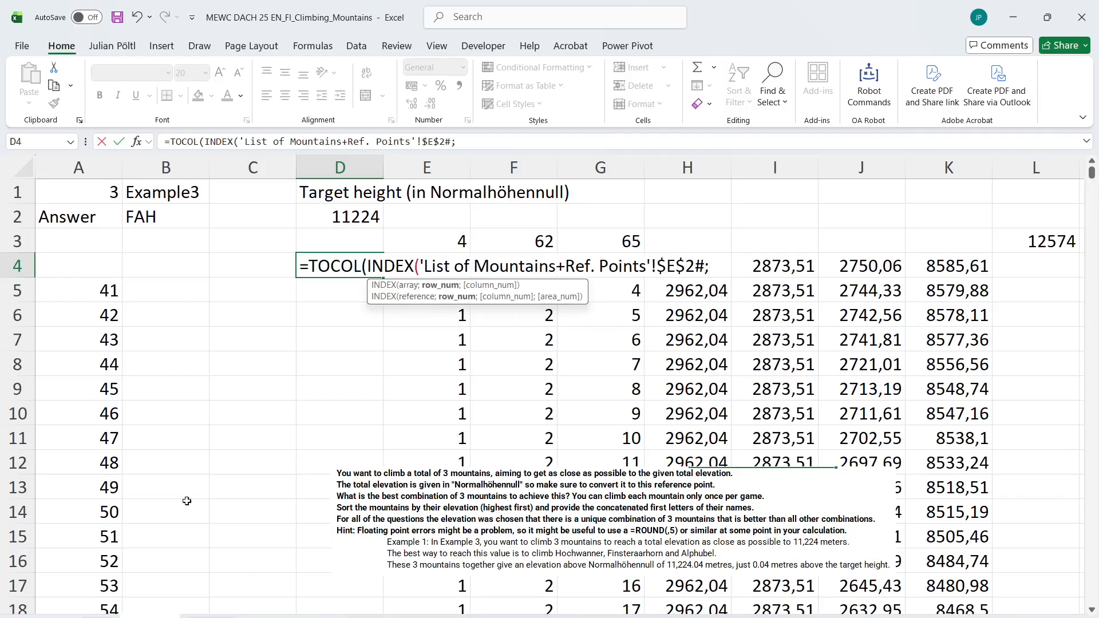
Complete the D4 formula with the spilled range E3# as the row argument and close both functions
{"action": "left_click", "coordinate": [438, 240]}
{"action": "key", "text": "shift+Right"}
{"action": "key", "text": "shift+Right"}
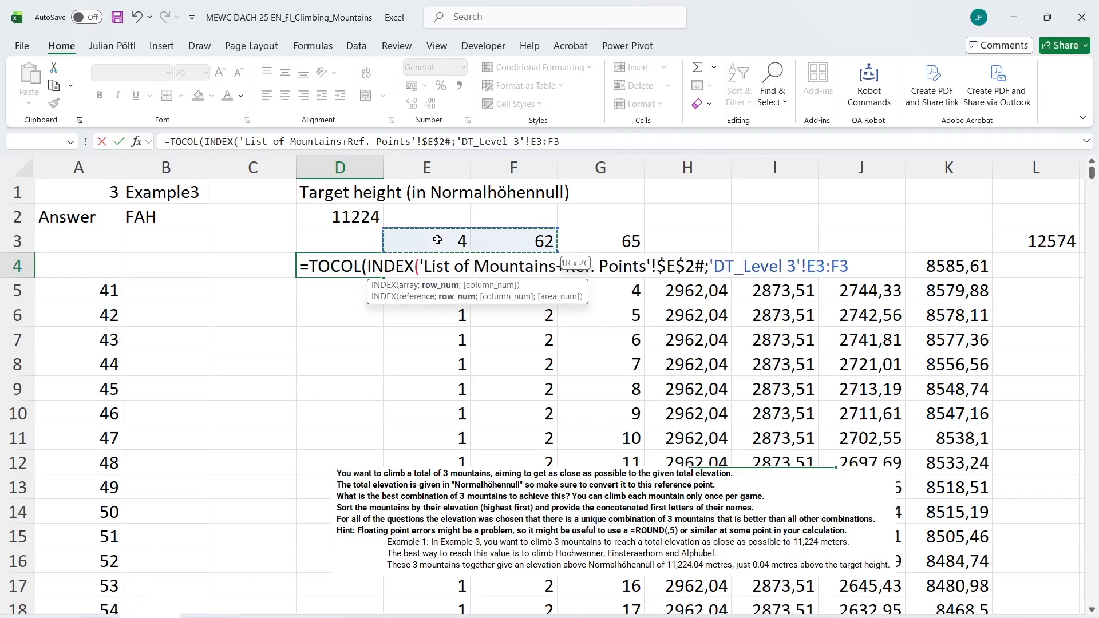
{"action": "type", "text": "))"}
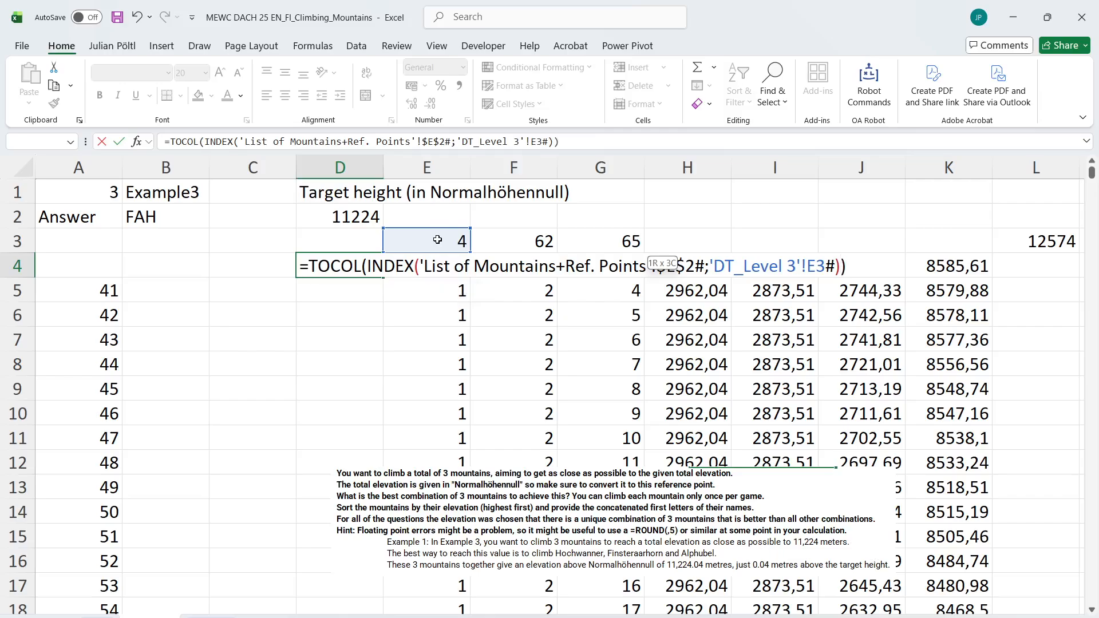
{"action": "key", "text": "Return"}
{"action": "key", "text": "Up"}
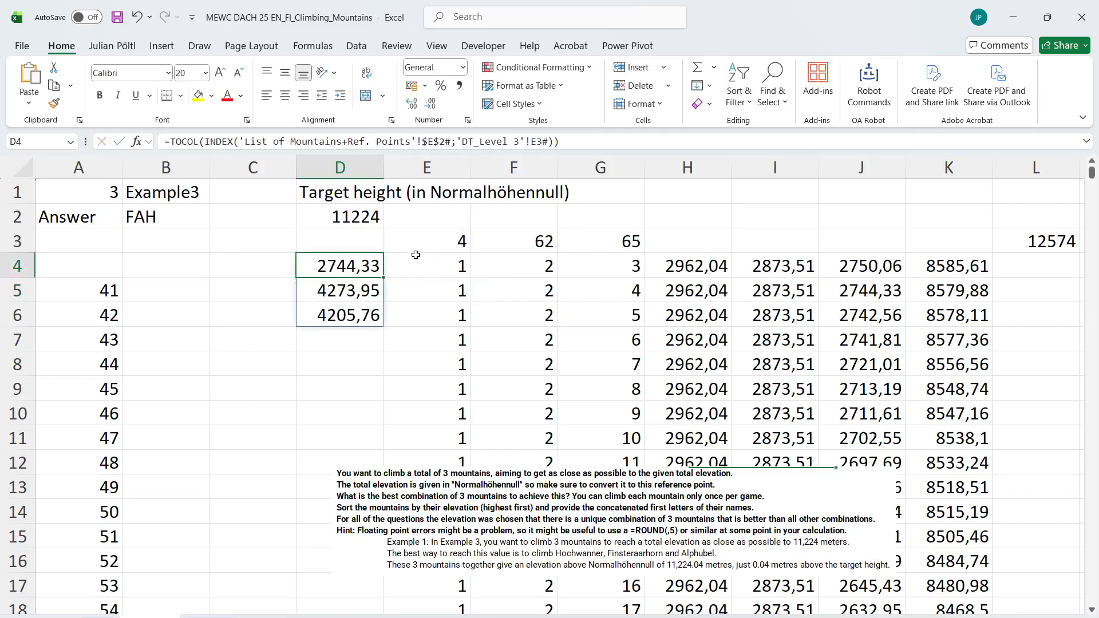
Reuse the D4 formula in D8 and remove the height list reference from its INDEX function
{"action": "key", "text": "F2"}
{"action": "key", "text": "Return"}
{"action": "key", "text": "Down"}
{"action": "key", "text": "Down"}
{"action": "key", "text": "Down"}
{"action": "key", "text": "Down"}
{"action": "key", "text": "Down"}
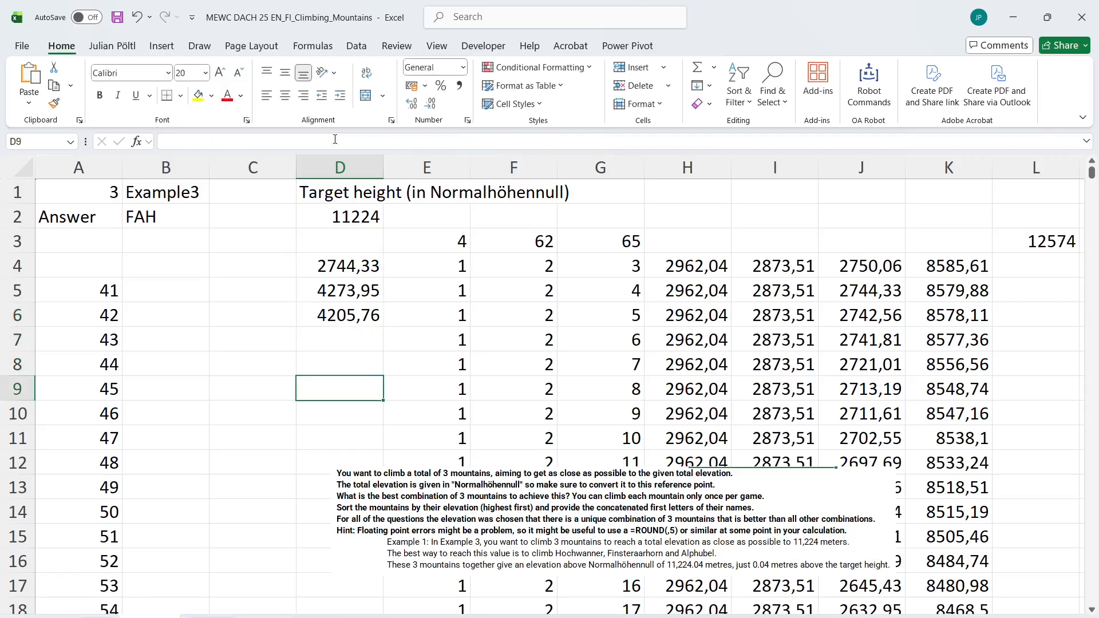
{"action": "key", "text": "Up"}
{"action": "key", "text": "Up"}
{"action": "key", "text": "F2"}
{"action": "type", "text": "=TOCOL(INDEX('List of Mountains+Ref. Points'!$E$2#;'DT_Level 3'!E3#))"}
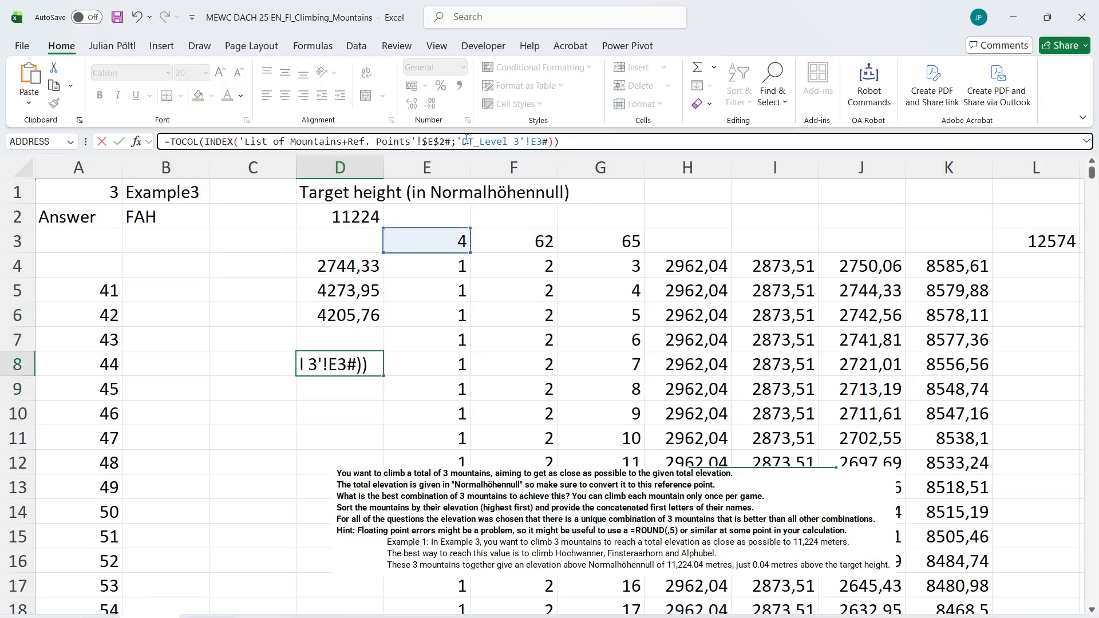
{"action": "left_click_drag", "start_coordinate": [451, 142], "coordinate": [241, 142]}
{"action": "key", "text": "BackSpace"}
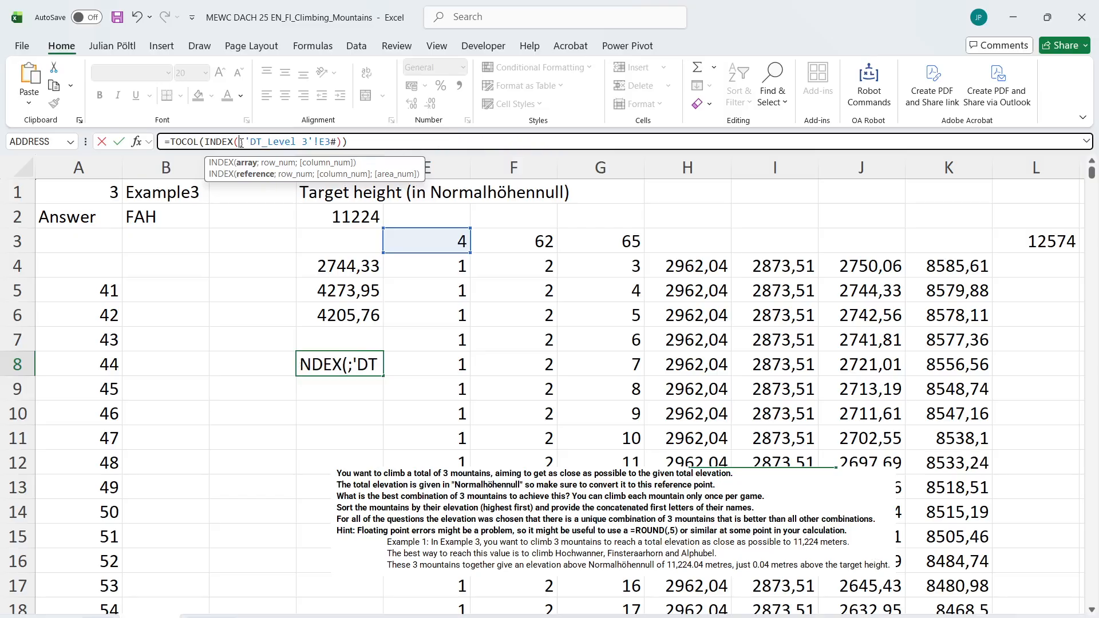
Set the INDEX array in the D8 formula to the mountain names in 'List of Mountains+Ref. Points'!A2:A84 and enter it
{"action": "key", "text": "ctrl+Page_Down"}
{"action": "left_click", "coordinate": [104, 416]}
{"action": "key", "text": "ctrl+Up"}
{"action": "key", "text": "ctrl+Down"}
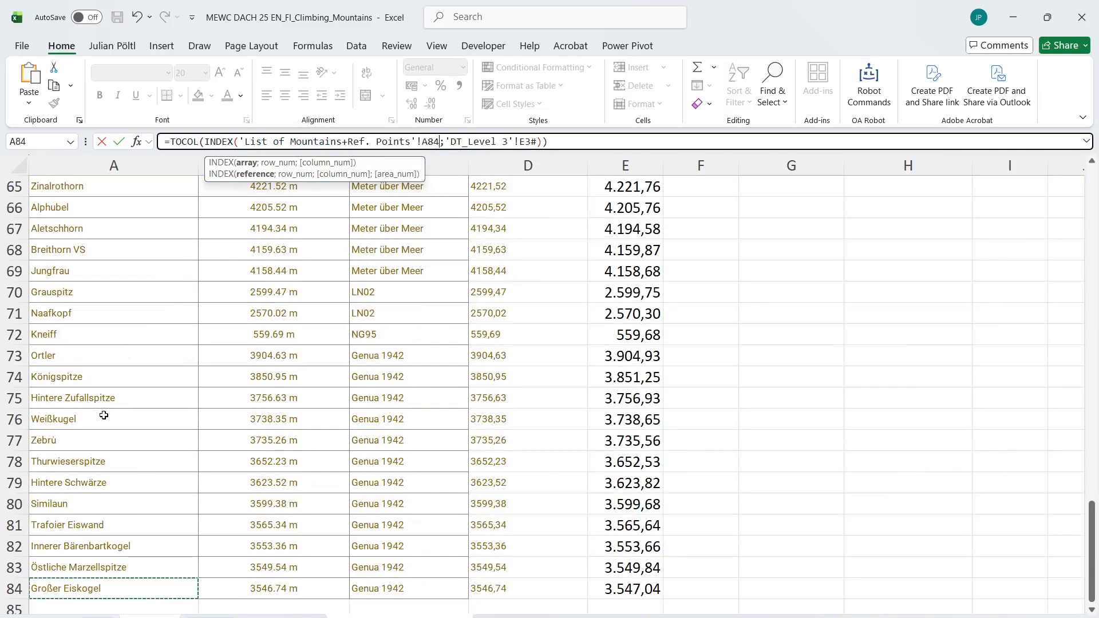
{"action": "key", "text": "ctrl+Up"}
{"action": "key", "text": "Down"}
{"action": "key", "text": "ctrl+shift+Down"}
{"action": "key", "text": "ctrl+Page_Up"}
{"action": "key", "text": "ctrl+Return"}
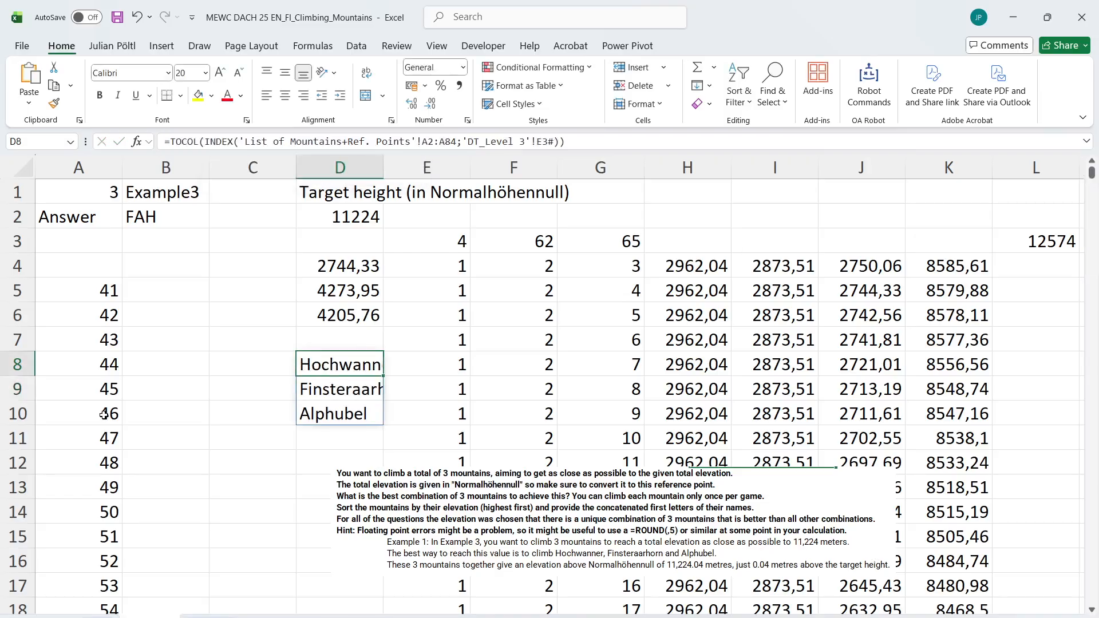
Move the instructions picture clear of column D and sort the names by height in D12 with =SORTBY(D8#;D4#;-1)
{"action": "left_click_drag", "start_coordinate": [384, 450], "coordinate": [588, 401]}
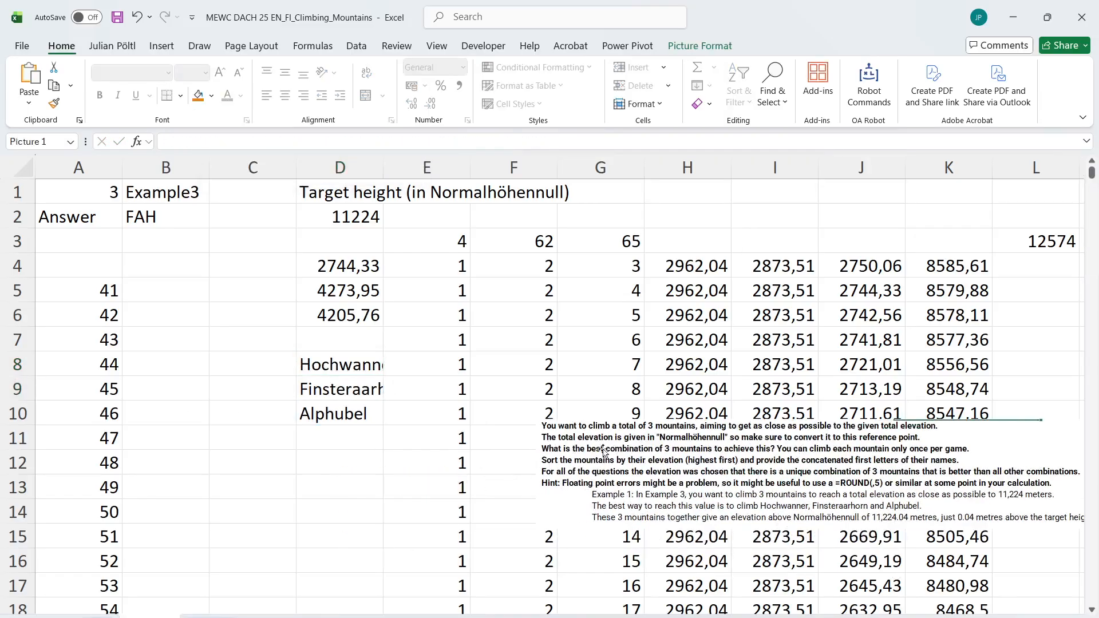
{"action": "left_click", "coordinate": [354, 462]}
{"action": "type", "text": "=sortby("}
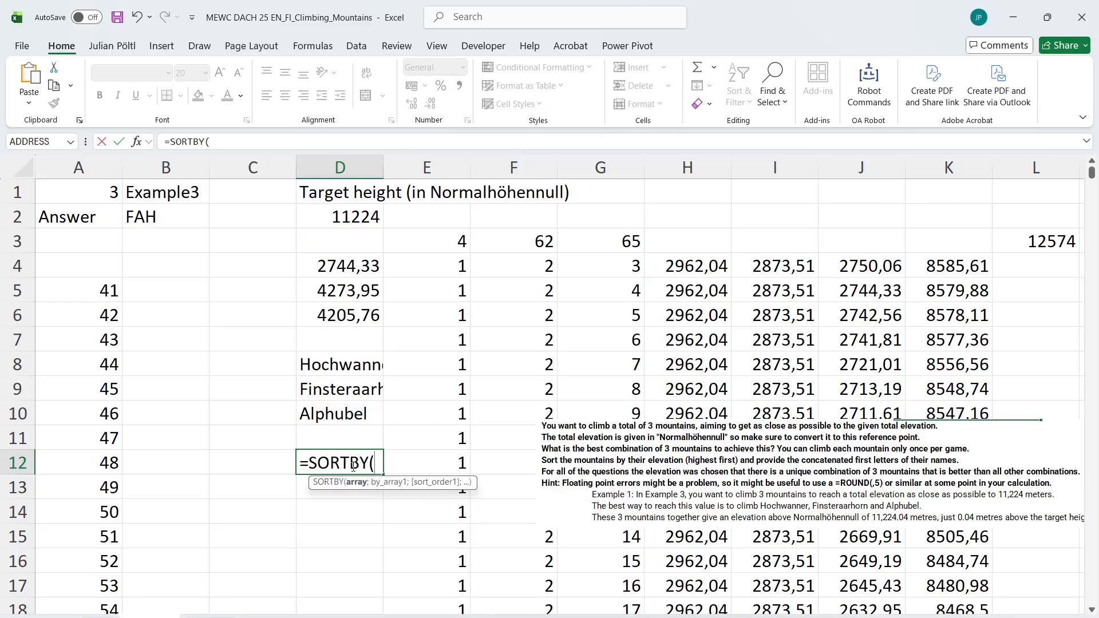
{"action": "key", "text": "Up"}
{"action": "key", "text": "Up"}
{"action": "key", "text": "ctrl+shift+Up"}
{"action": "type", "text": ";"}
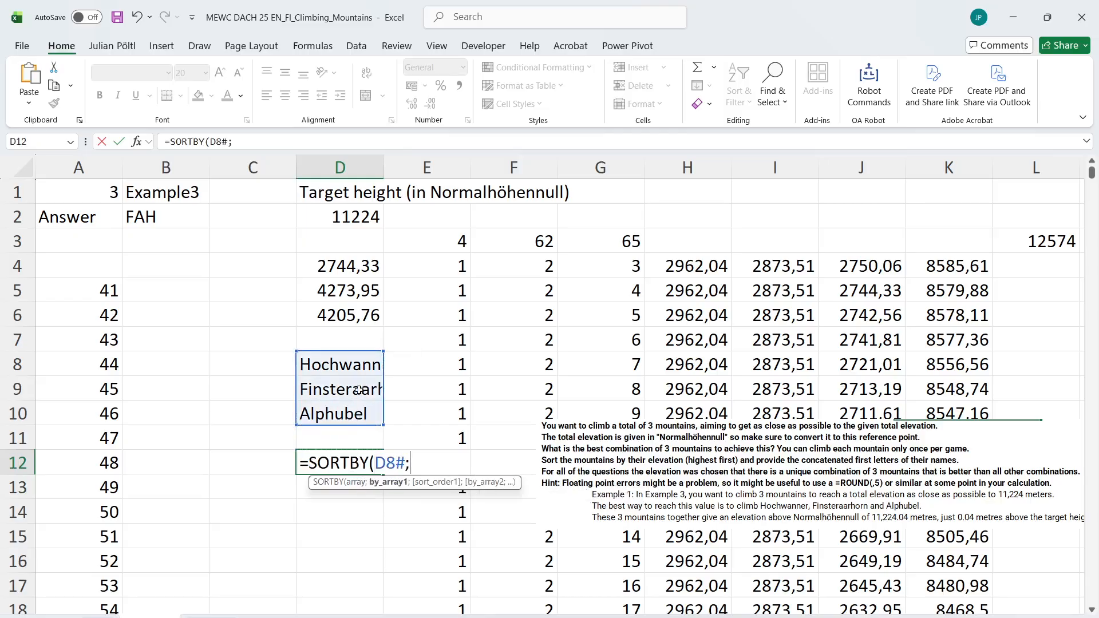
{"action": "left_click_drag", "start_coordinate": [344, 267], "coordinate": [345, 317]}
{"action": "type", "text": ";"}
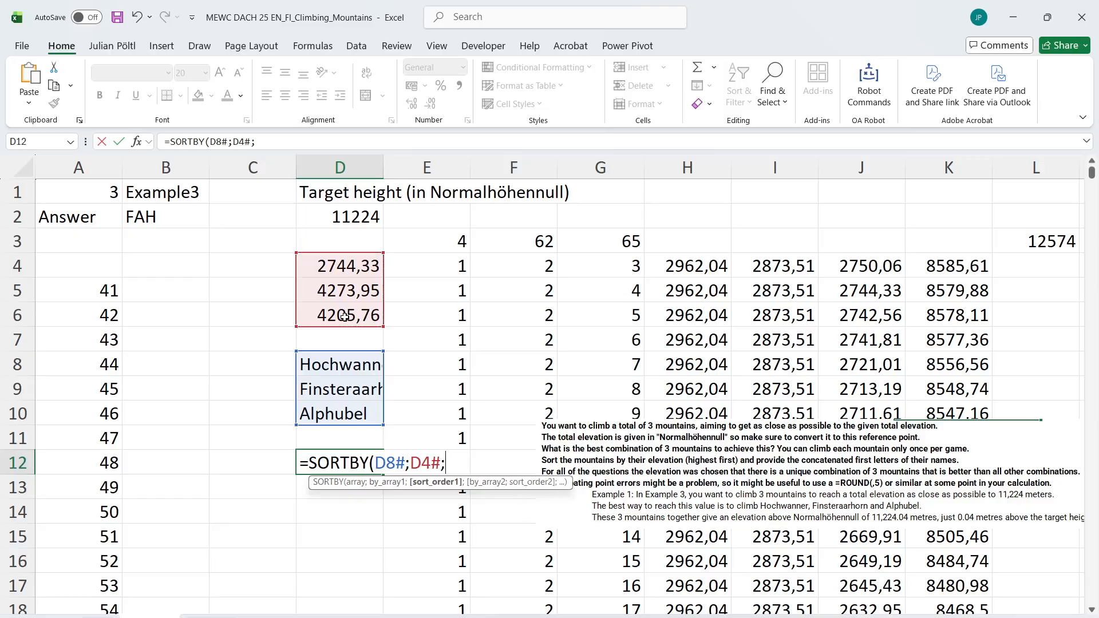
{"action": "type", "text": "-1"}
{"action": "key", "text": "Return"}
{"action": "key", "text": "Up"}
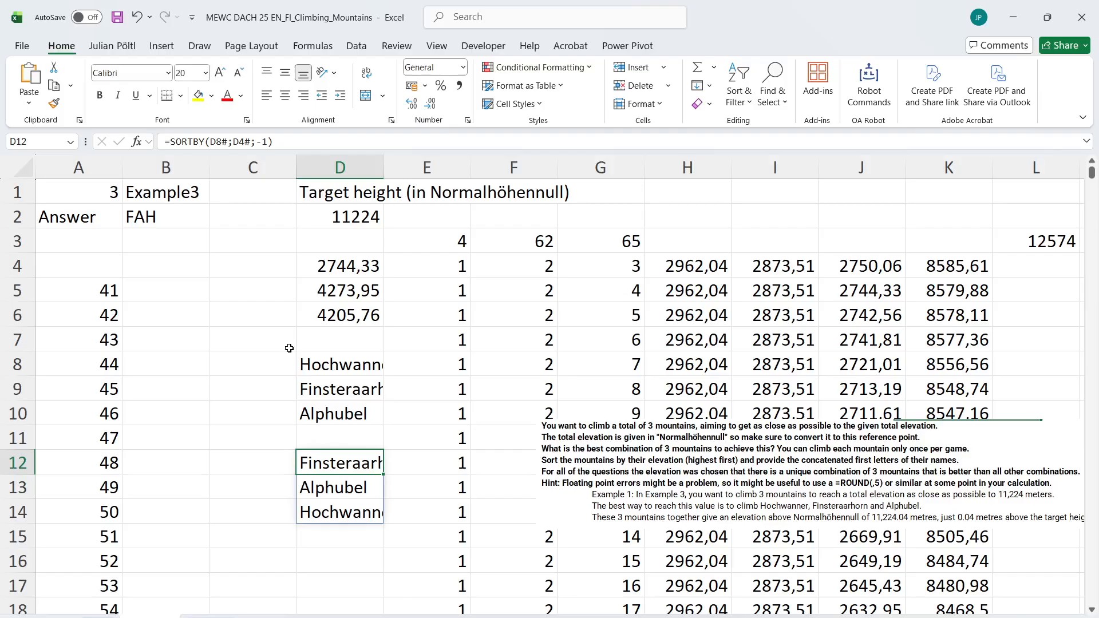
In B4, join the first letters of the sorted mountain names with =CONCAT(LEFT(D12#;1))
{"action": "left_click", "coordinate": [181, 272]}
{"action": "type", "text": "=co"}
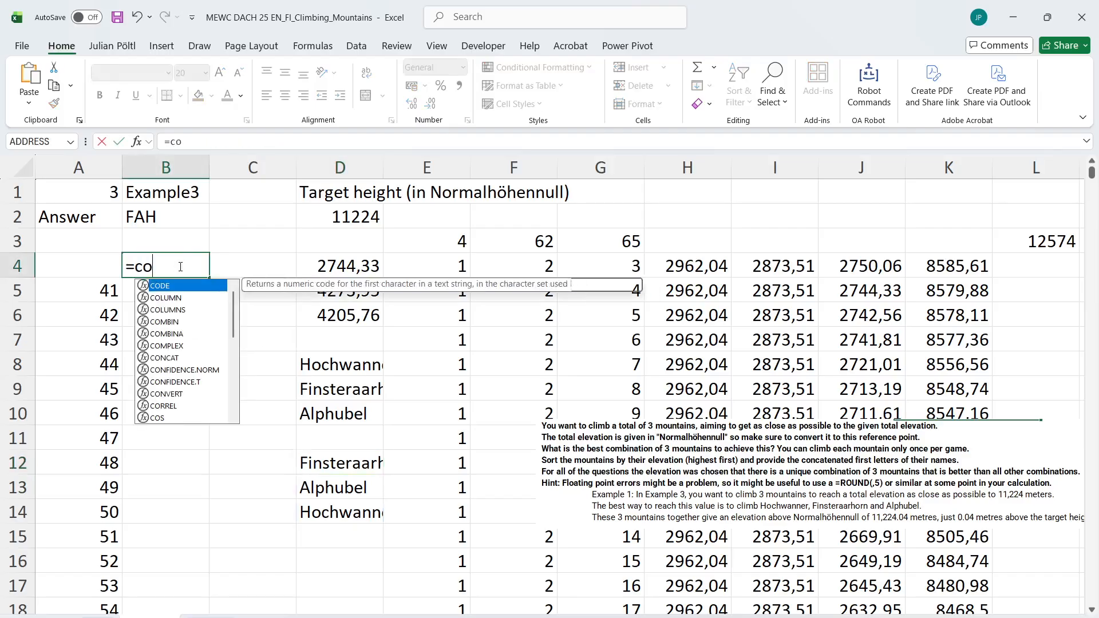
{"action": "key", "text": "Tab"}
{"action": "key", "text": "BackSpace"}
{"action": "key", "text": "BackSpace"}
{"action": "key", "text": "BackSpace"}
{"action": "type", "text": "nc"}
{"action": "key", "text": "Tab"}
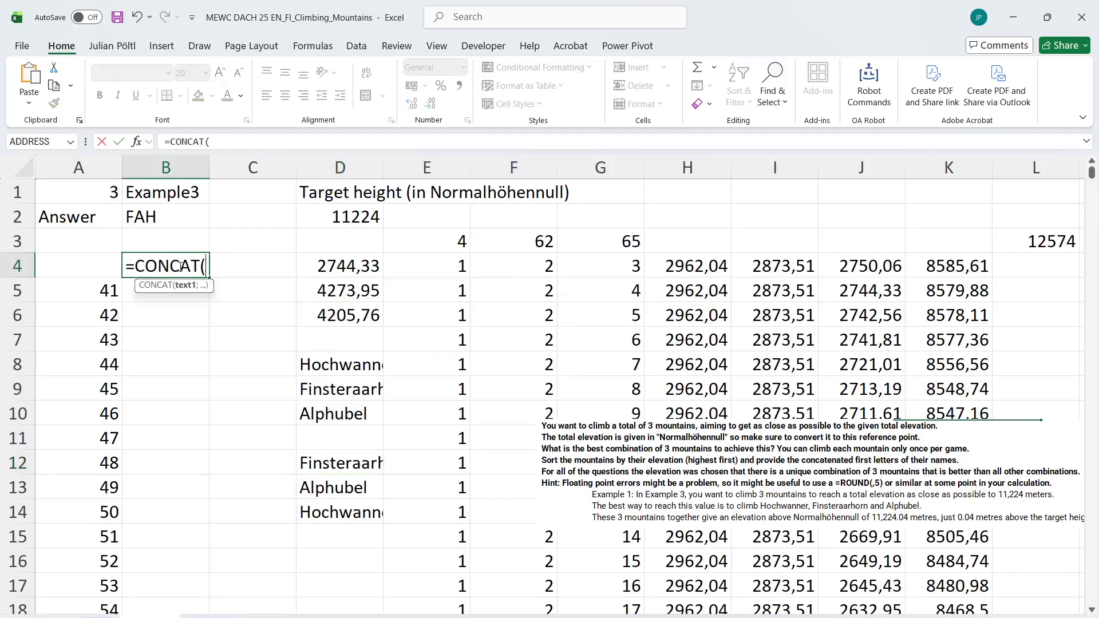
{"action": "type", "text": "ri"}
{"action": "key", "text": "BackSpace"}
{"action": "key", "text": "BackSpace"}
{"action": "type", "text": "le"}
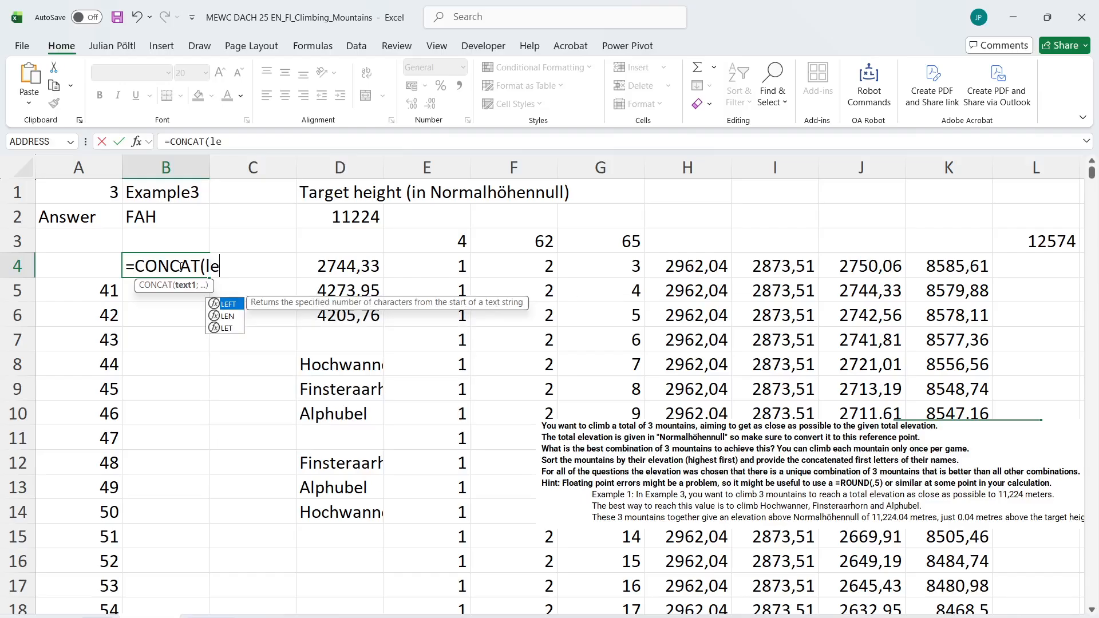
{"action": "key", "text": "Tab"}
{"action": "left_click", "coordinate": [355, 463]}
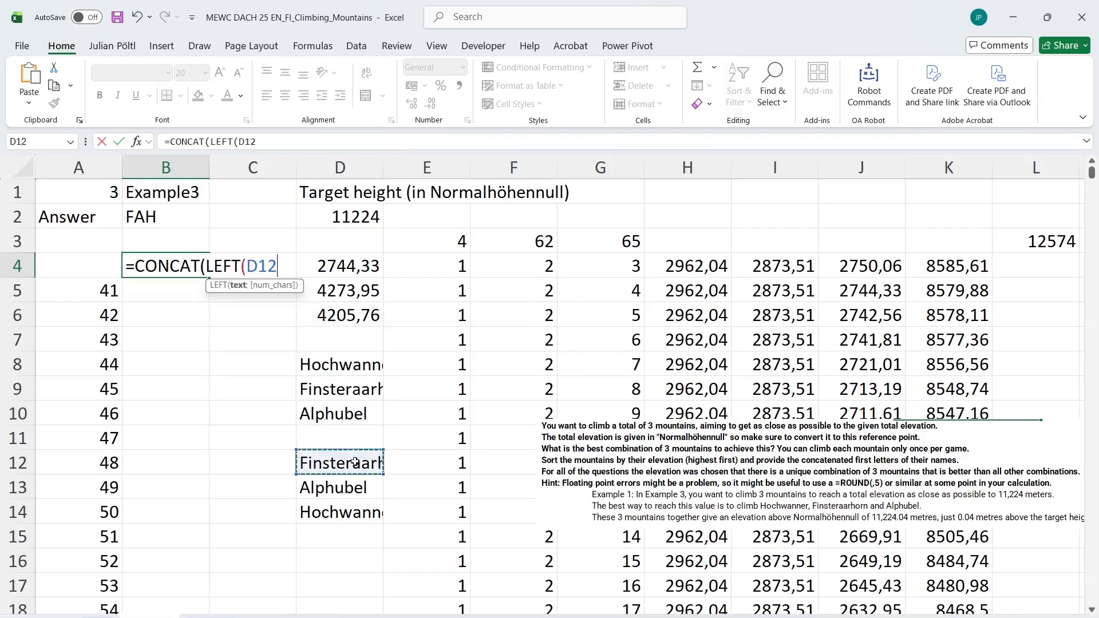
{"action": "type", "text": "#;1))"}
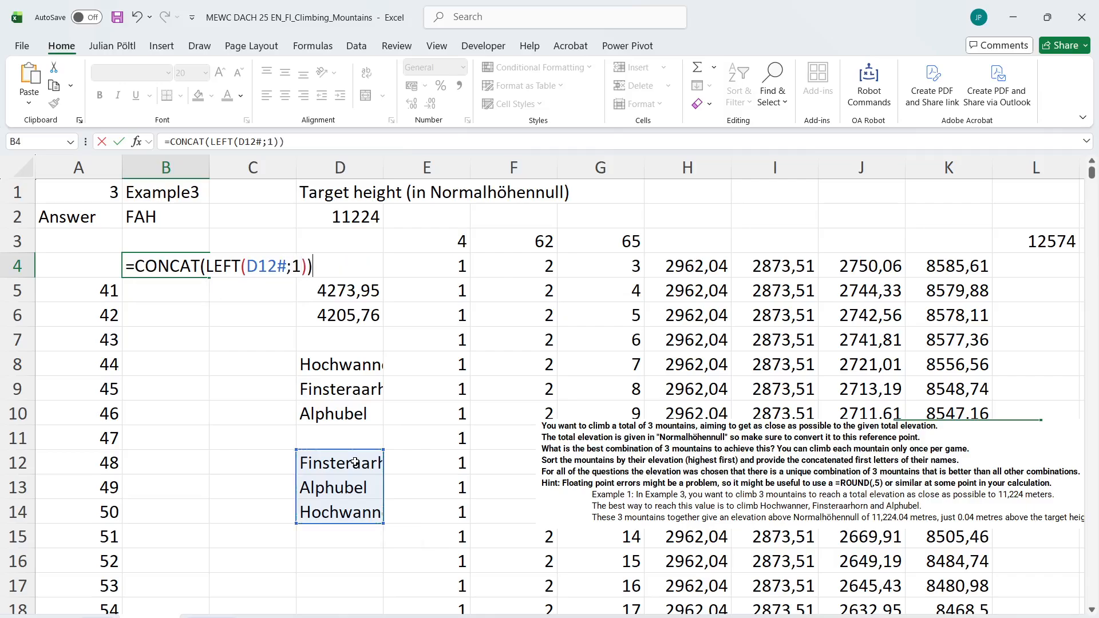
{"action": "key", "text": "Return"}
{"action": "key", "text": "Up"}
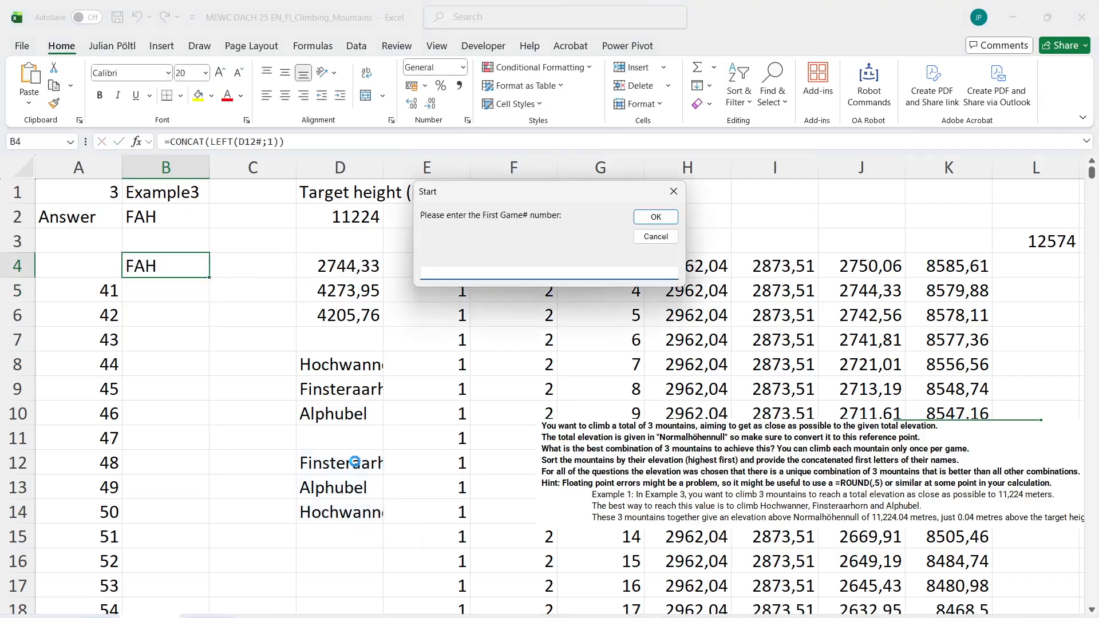
Run the answer macro for games 41 to 60, with B1 as the alternated number cell and B4 as the result cell
{"action": "key", "text": "Return"}
{"action": "key", "text": "Return"}
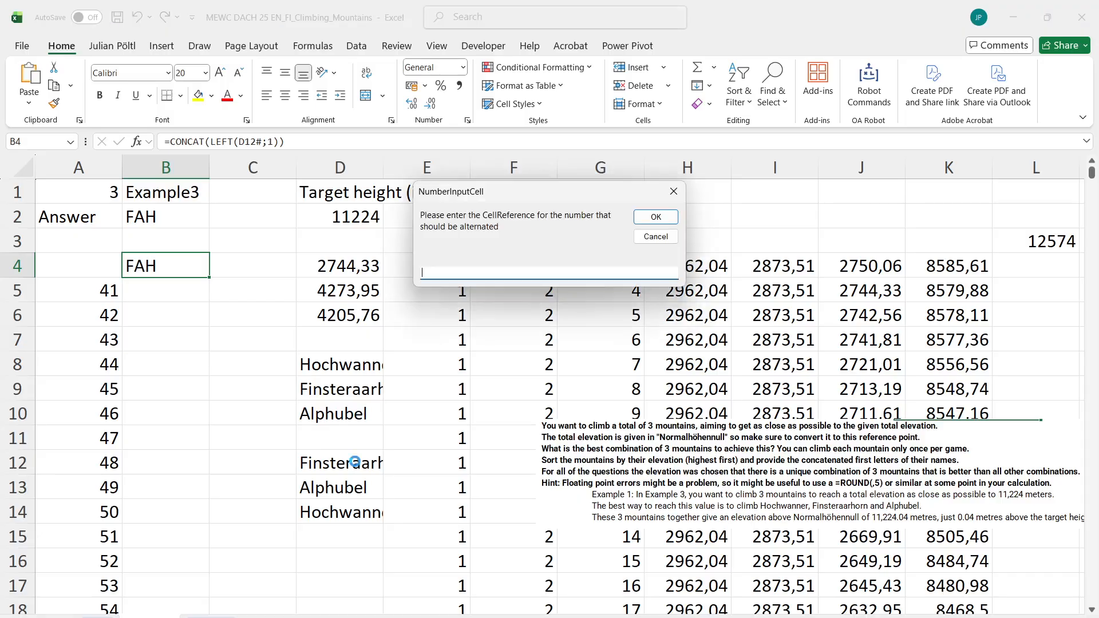
{"action": "type", "text": "a1"}
{"action": "key", "text": "Return"}
{"action": "type", "text": "b4"}
{"action": "key", "text": "Return"}
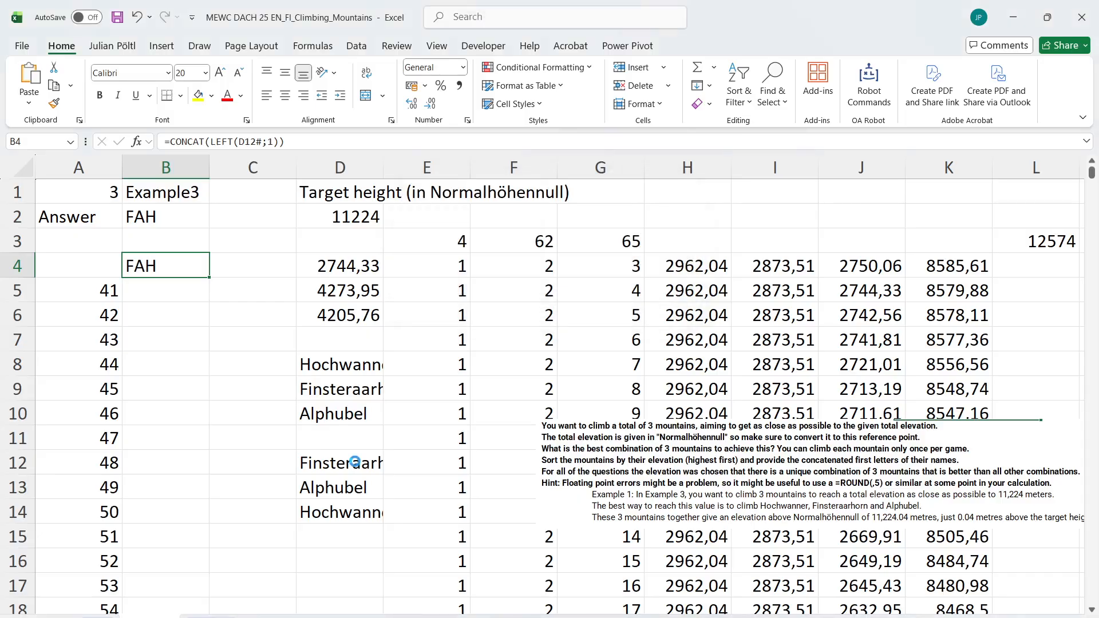
{"action": "key", "text": "Return"}
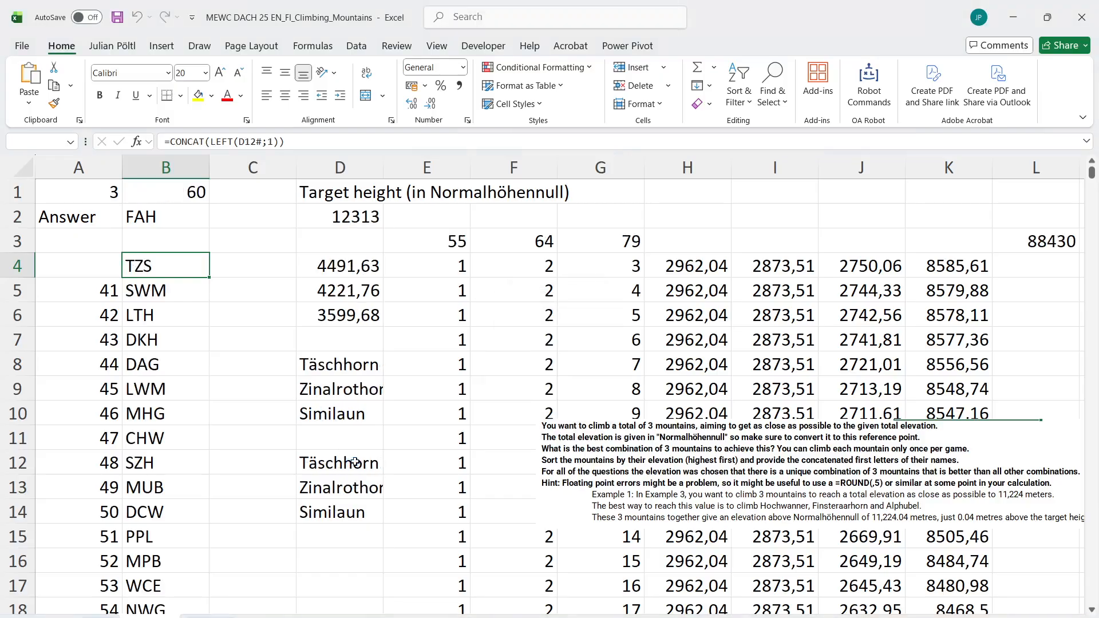
Copy the generated answers from B5 downward and paste them as values into the Level 3 answer cells starting at E116
{"action": "key", "text": "Down"}
{"action": "key", "text": "ctrl+shift+Down"}
{"action": "key", "text": "ctrl+c"}
{"action": "key", "text": "ctrl+Page_Up"}
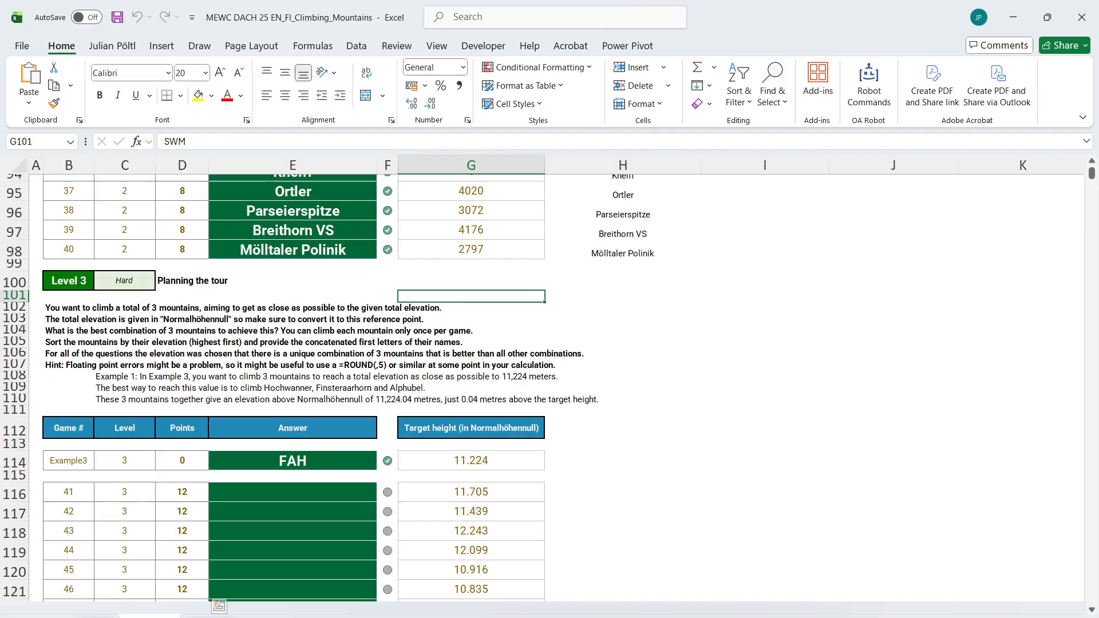
{"action": "left_click", "coordinate": [267, 492]}
{"action": "key", "text": "ctrl+shift+v"}
{"action": "scroll", "coordinate": [267, 492], "scroll_direction": "down", "scroll_amount": 6}
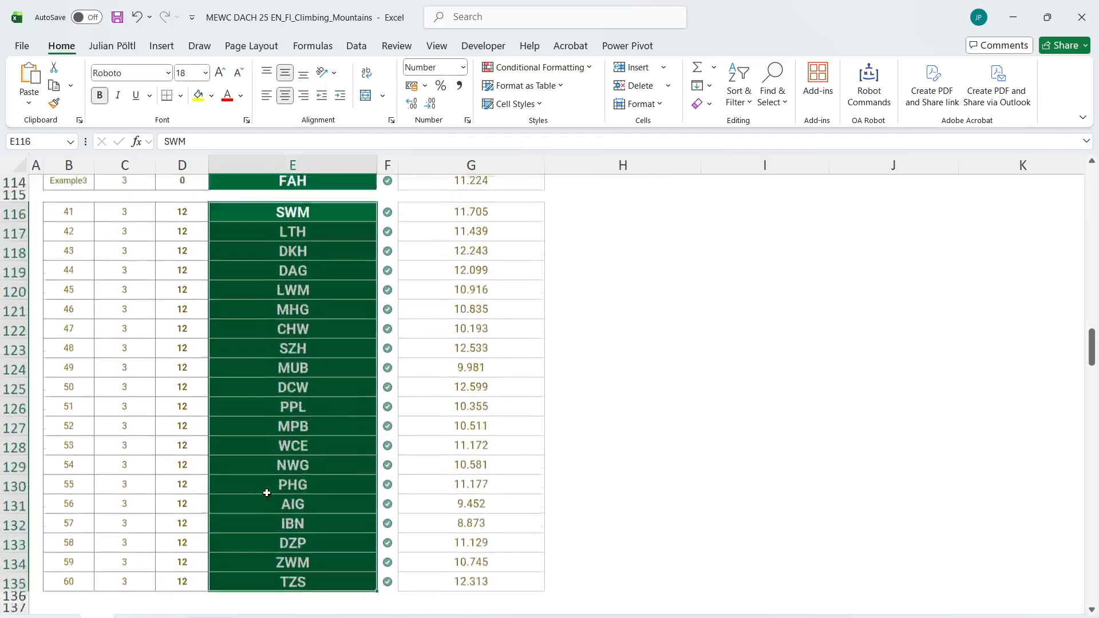
{"action": "scroll", "coordinate": [269, 424], "scroll_direction": "up", "scroll_amount": 6}
{"action": "scroll", "coordinate": [269, 491], "scroll_direction": "down", "scroll_amount": 11}
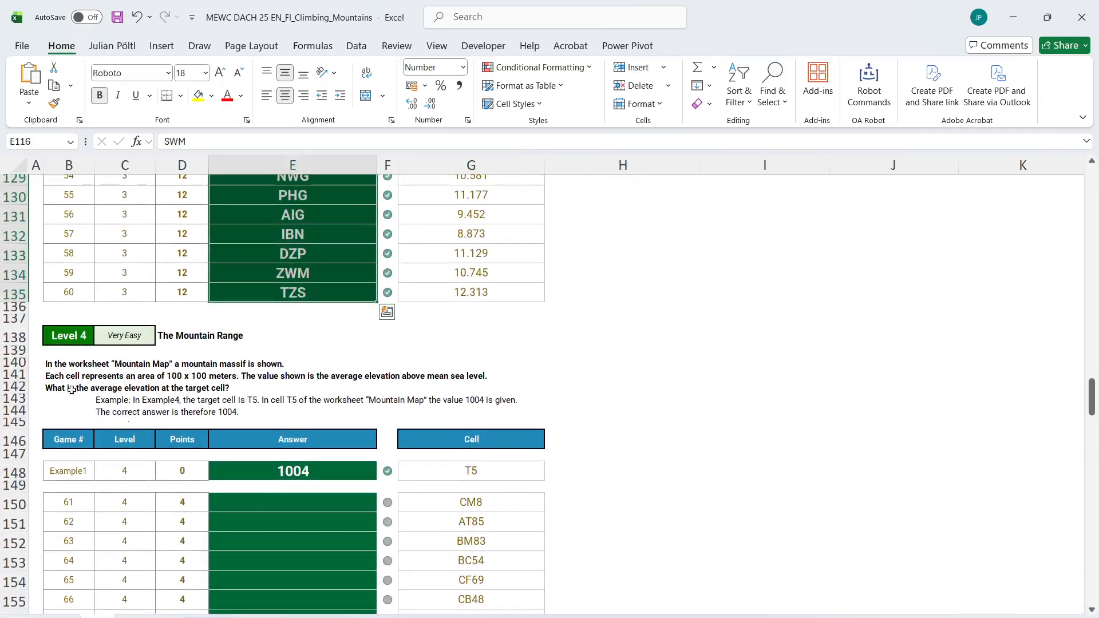
Review the answer checks for Levels 1 to 3 and examine the bonus questions related to Part 1
{"action": "left_click", "coordinate": [18, 319]}
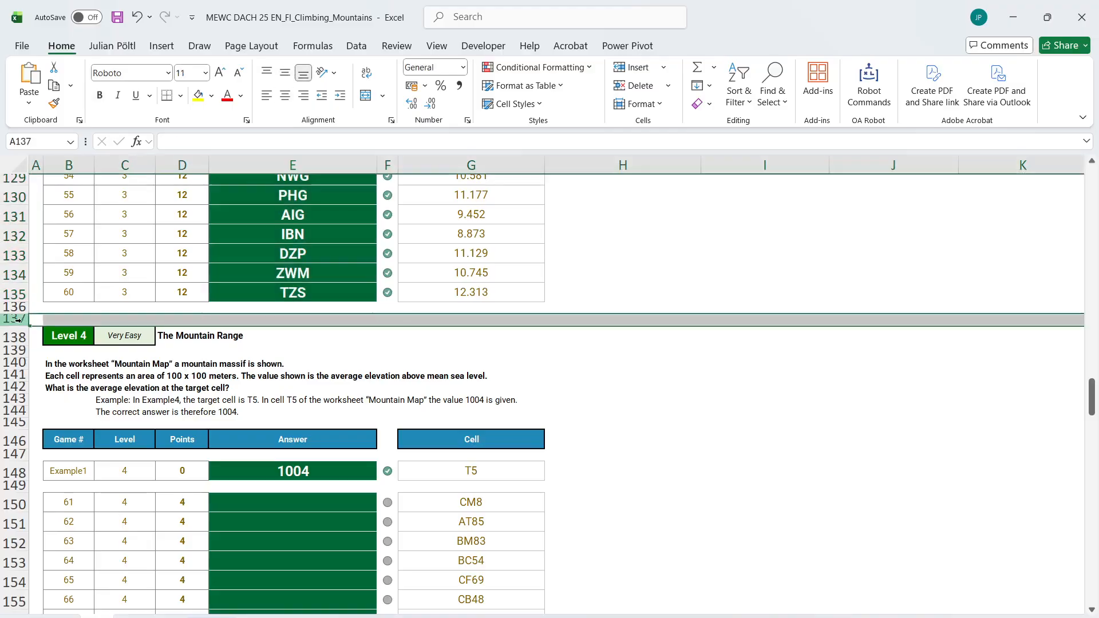
{"action": "scroll", "coordinate": [18, 319], "scroll_direction": "up", "scroll_amount": 20}
{"action": "scroll", "coordinate": [17, 319], "scroll_direction": "down", "scroll_amount": 20}
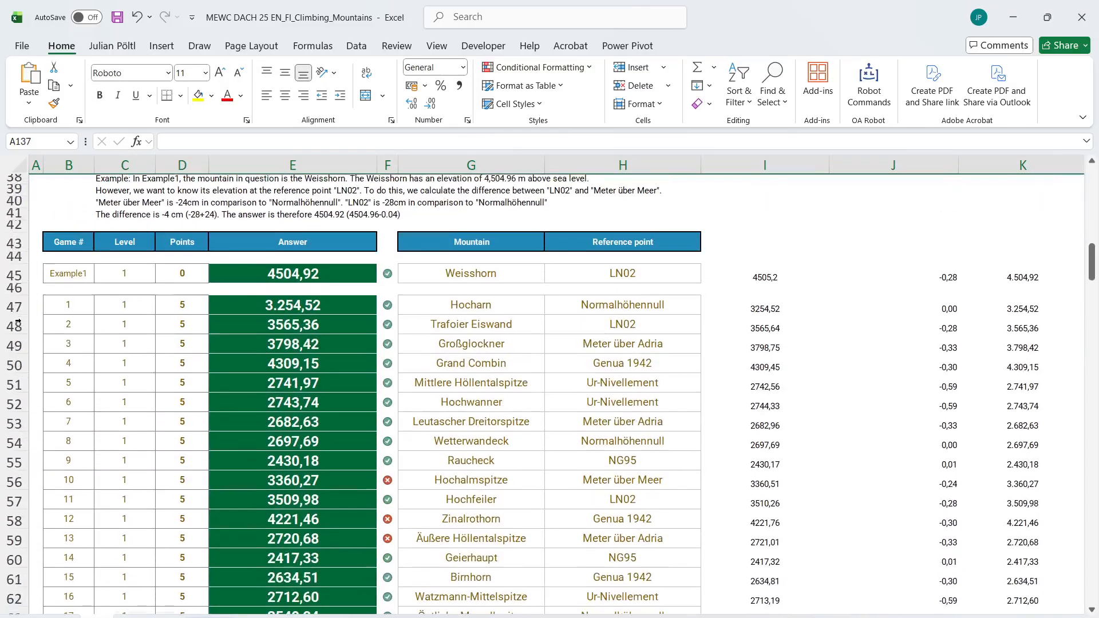
{"action": "scroll", "coordinate": [18, 319], "scroll_direction": "down", "scroll_amount": 7}
{"action": "scroll", "coordinate": [233, 279], "scroll_direction": "up", "scroll_amount": 20}
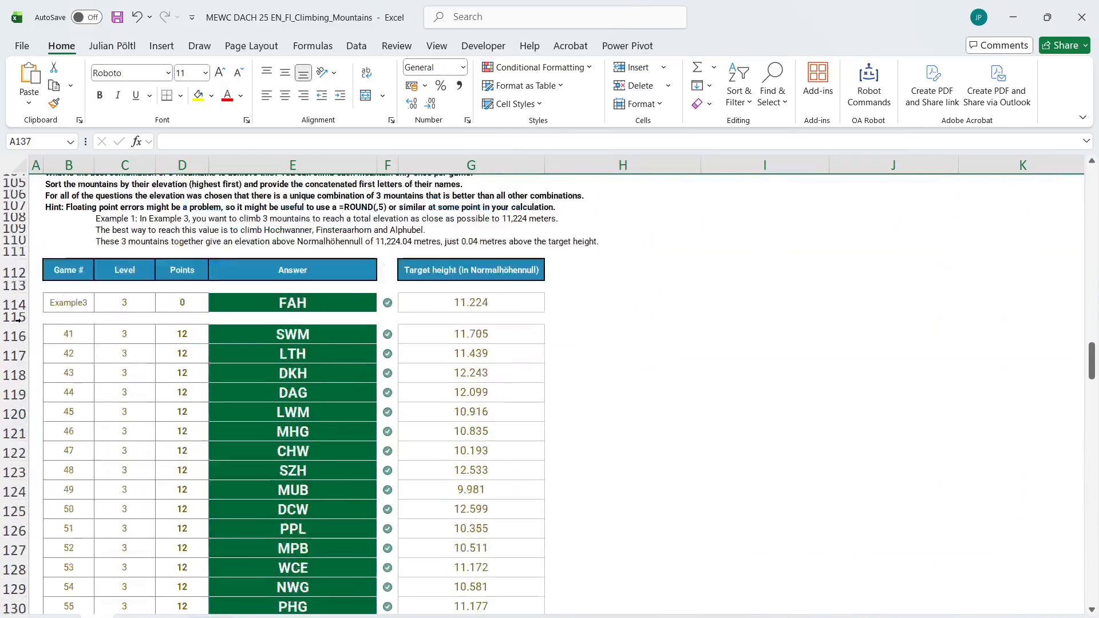
{"action": "scroll", "coordinate": [233, 280], "scroll_direction": "down", "scroll_amount": 5}
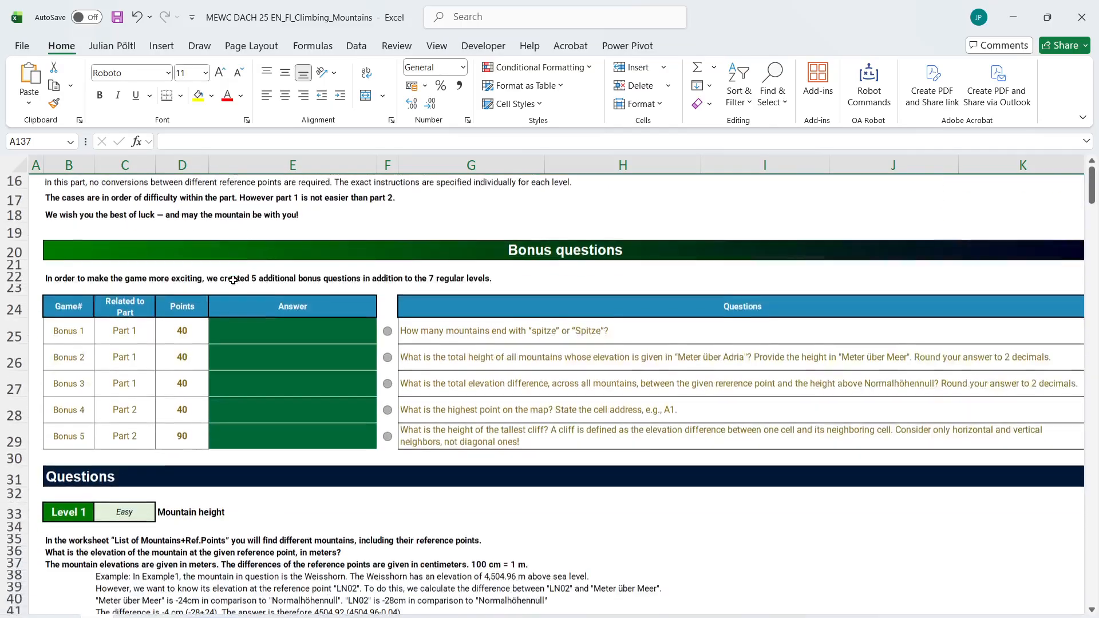
{"action": "left_click_drag", "start_coordinate": [124, 320], "coordinate": [123, 370]}
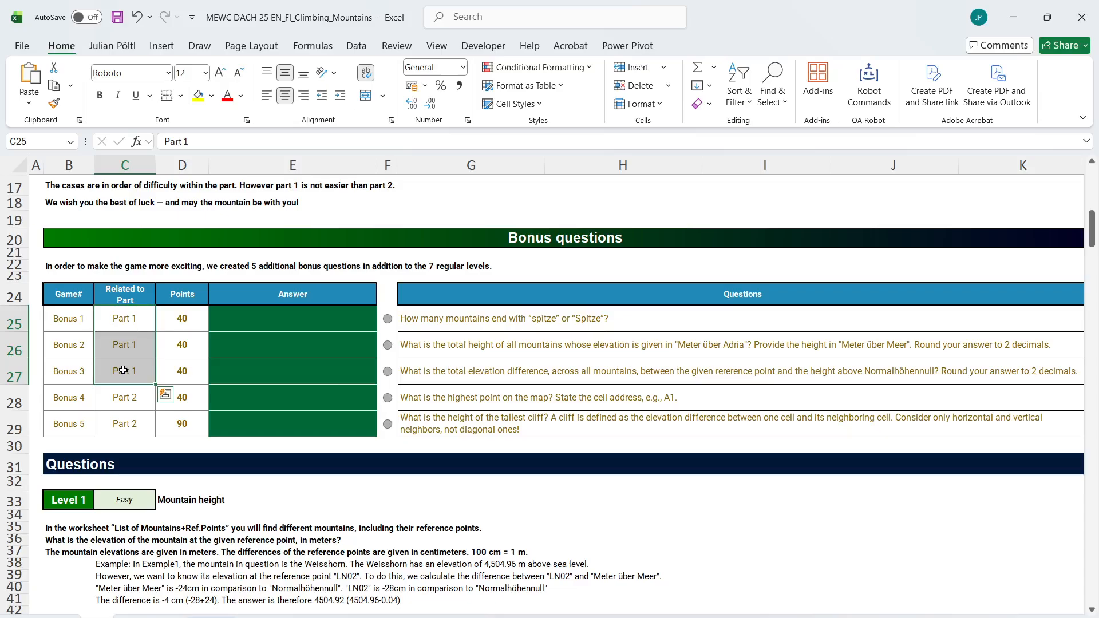
{"action": "scroll", "coordinate": [209, 506], "scroll_direction": "down", "scroll_amount": 1}
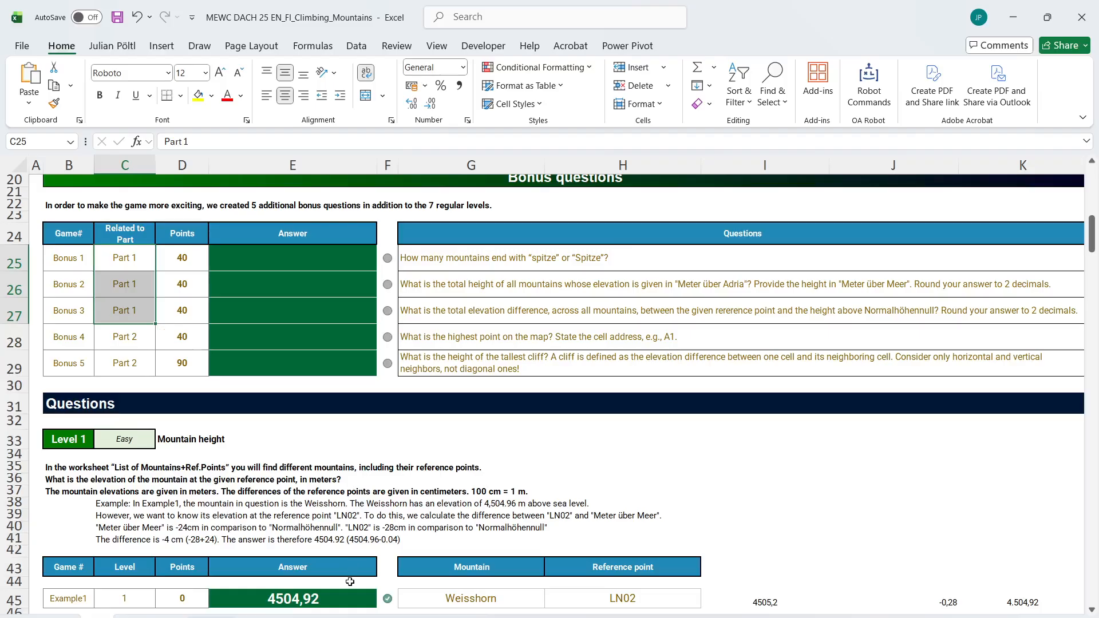
Examine the first bonus question about mountains ending in "spitze" and the mountain list with its reference points
{"action": "key", "text": "ctrl+Page_Down"}
{"action": "scroll", "coordinate": [503, 461], "scroll_direction": "up", "scroll_amount": 20}
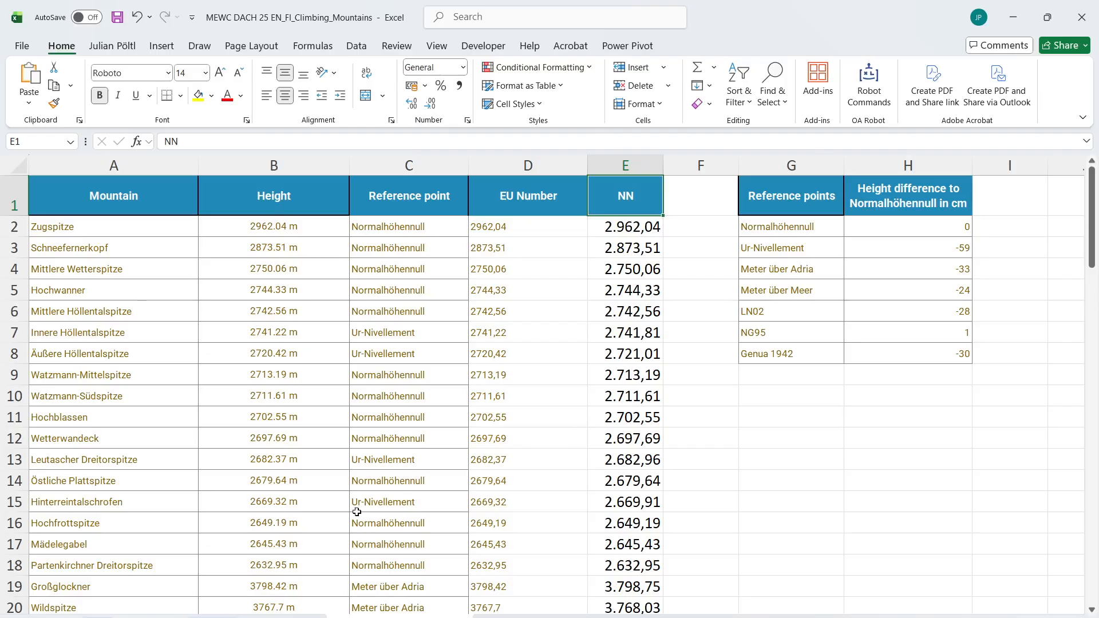
{"action": "key", "text": "ctrl+Page_Up"}
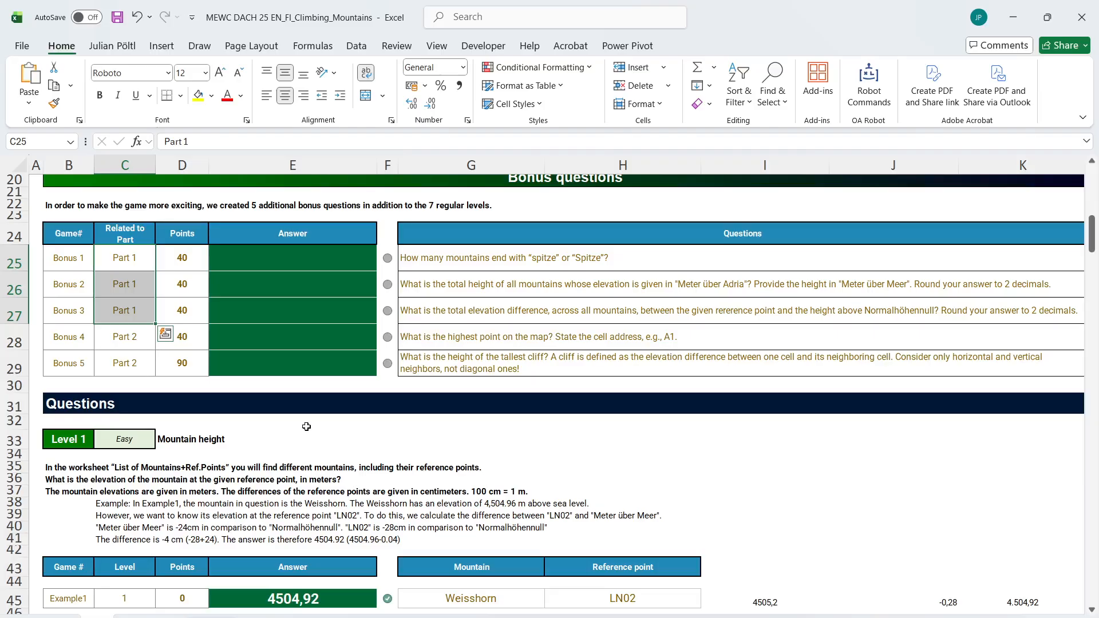
{"action": "left_click", "coordinate": [428, 258]}
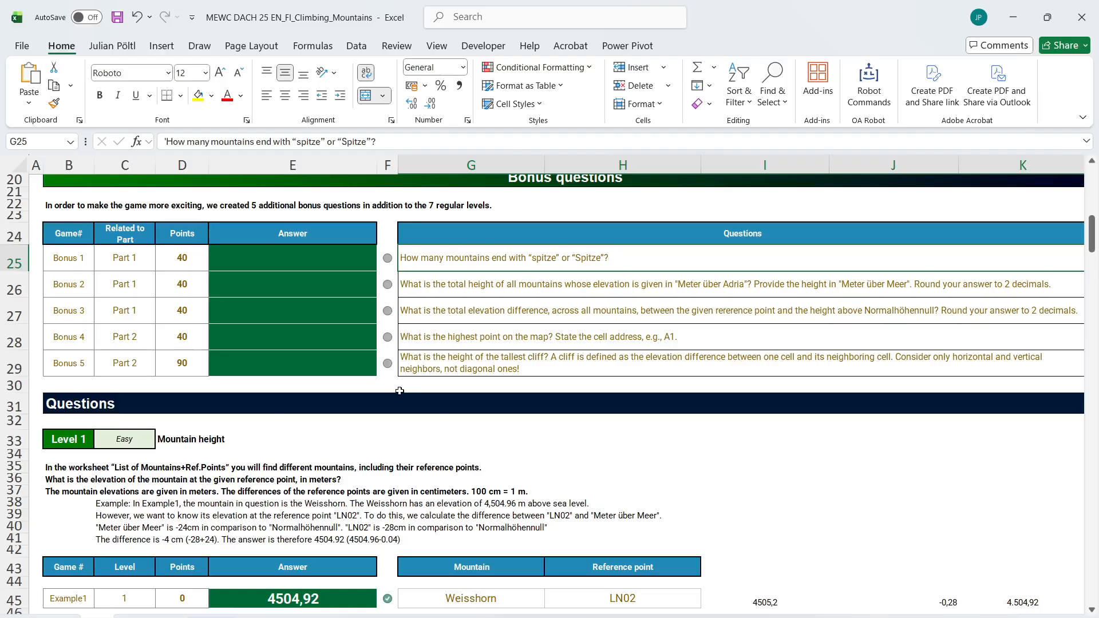
{"action": "left_click", "coordinate": [388, 613]}
{"action": "scroll", "coordinate": [703, 417], "scroll_direction": "right", "scroll_amount": 1}
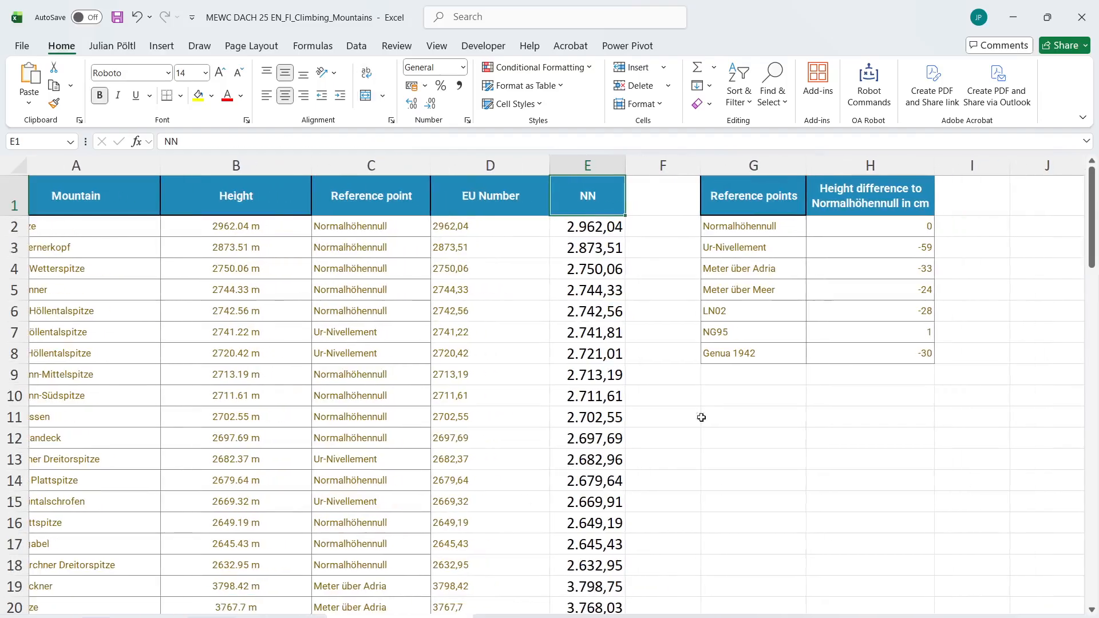
{"action": "left_click", "coordinate": [719, 410]}
{"action": "type", "text": "="}
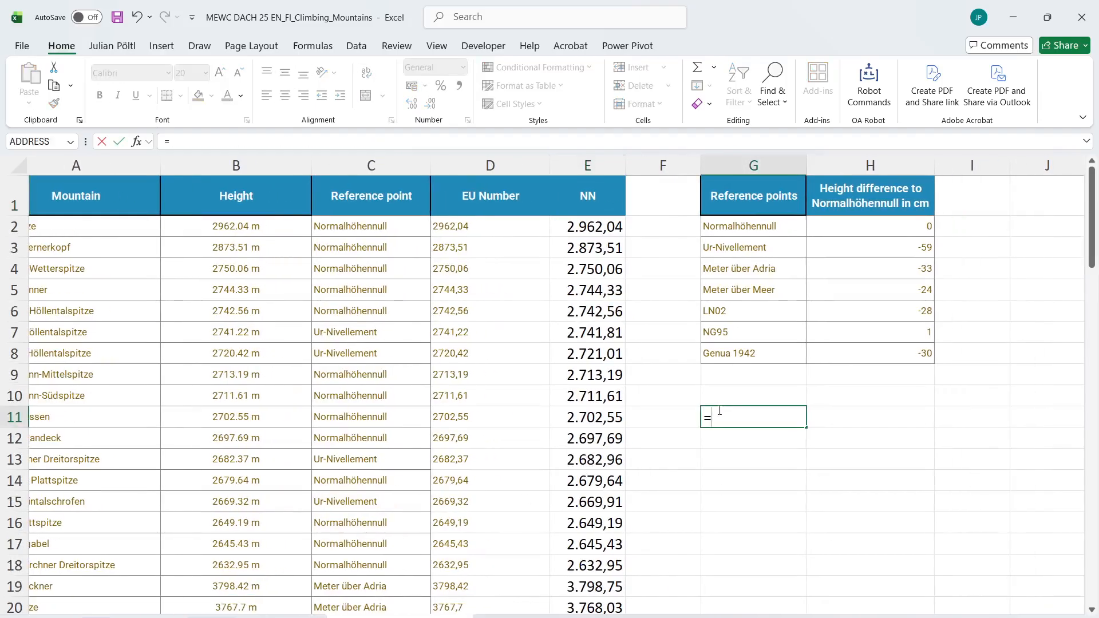
{"action": "key", "text": "Escape"}
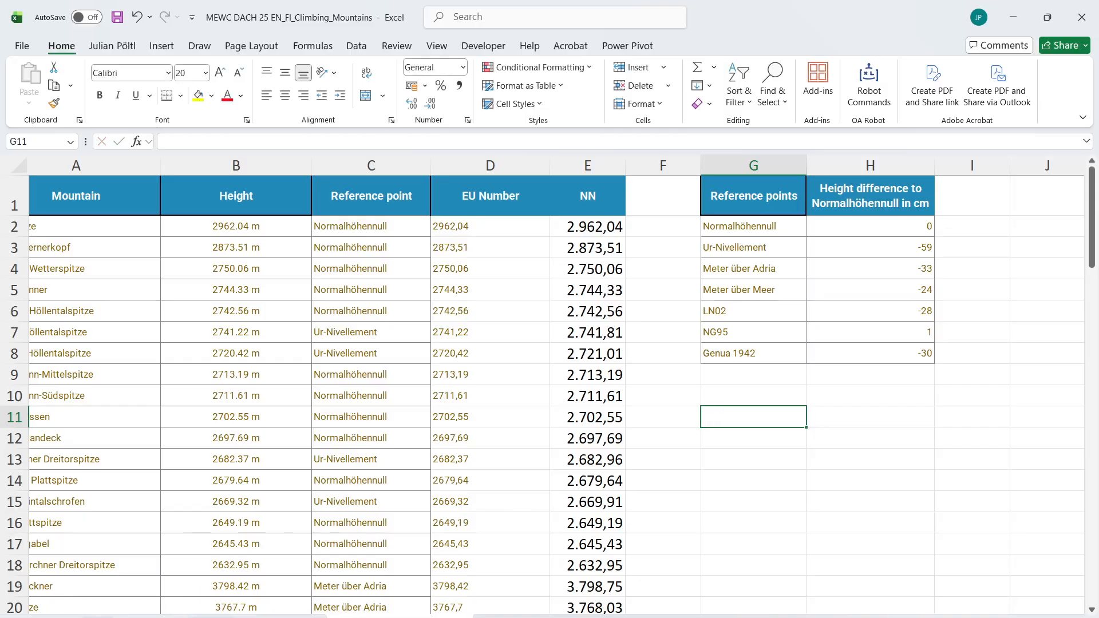
{"action": "left_click", "coordinate": [173, 611]}
{"action": "double_click", "coordinate": [308, 143]}
{"action": "key", "text": "Escape"}
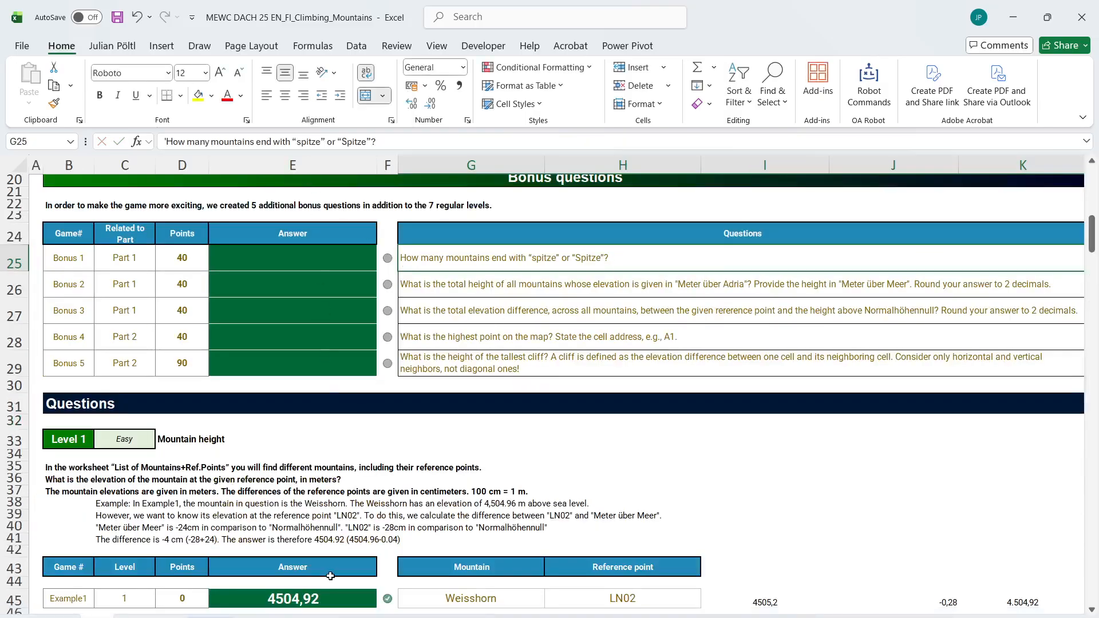
In G11 of the mountain list, count the names ending in "Spitze" with =SUM(--(RIGHT(A2:A84;6)="Spitze"))
{"action": "left_click", "coordinate": [355, 617]}
{"action": "type", "text": "="}
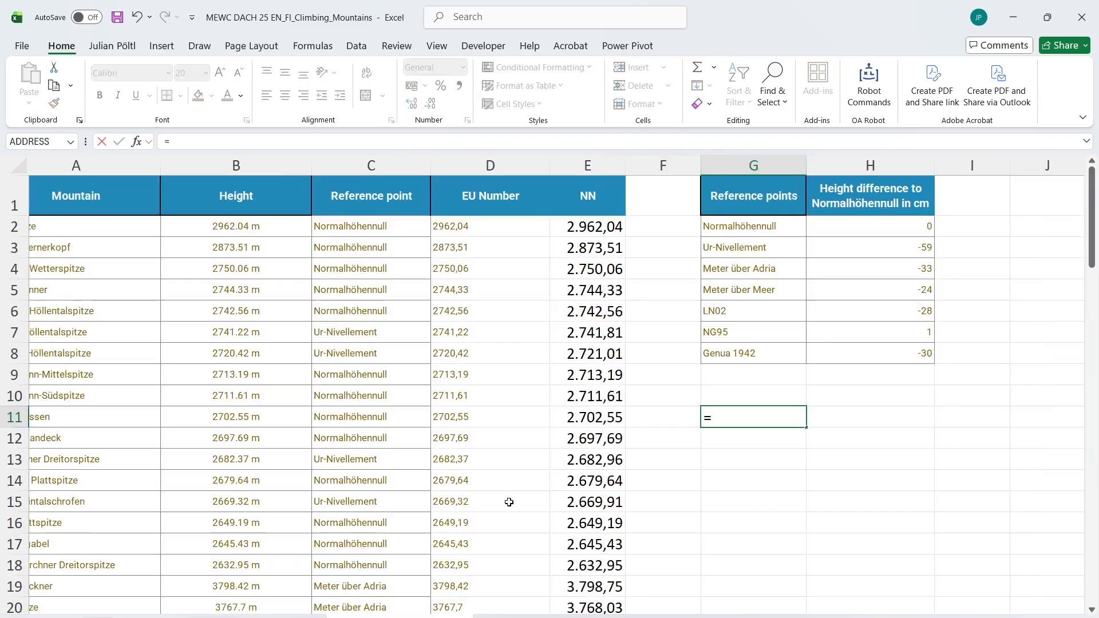
{"action": "type", "text": "sum(--("}
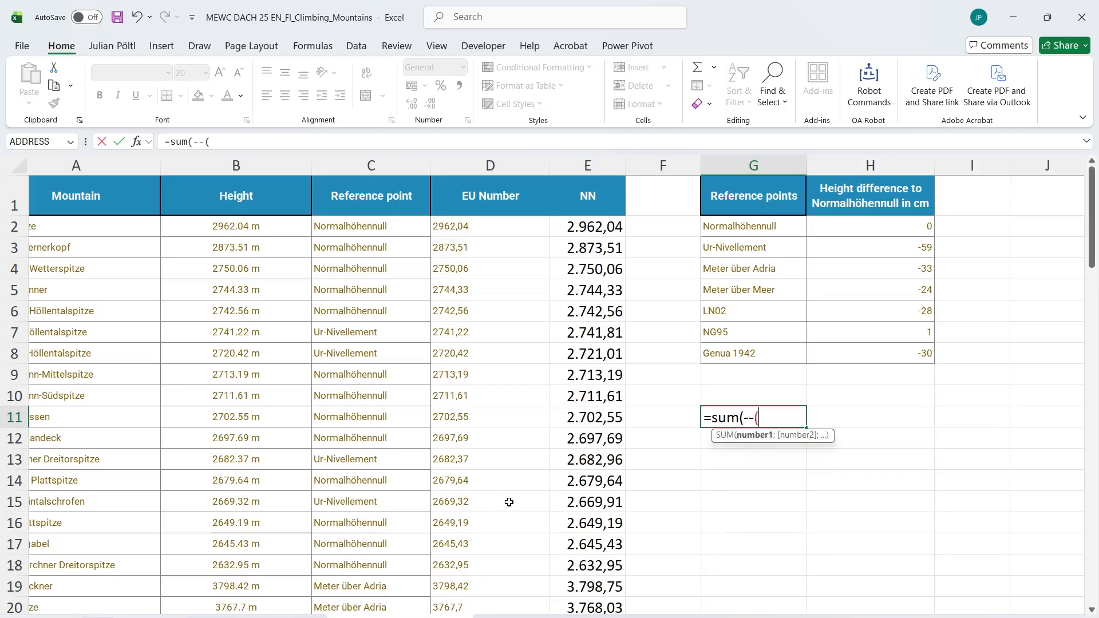
{"action": "type", "text": "r"}
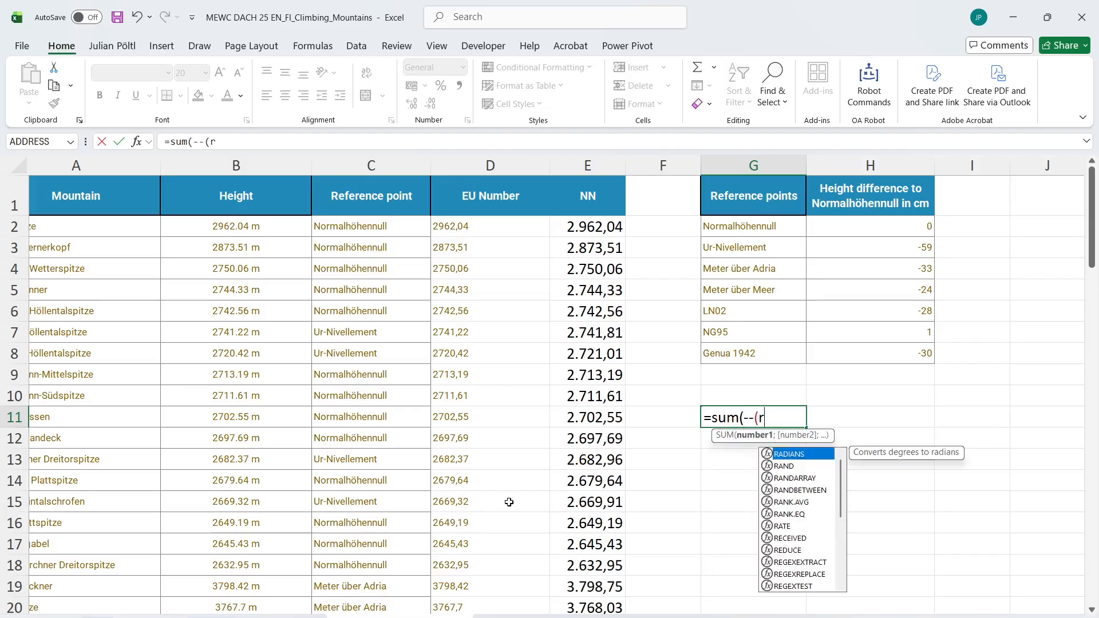
{"action": "type", "text": "ight"}
{"action": "key", "text": "Tab"}
{"action": "left_click", "coordinate": [95, 220]}
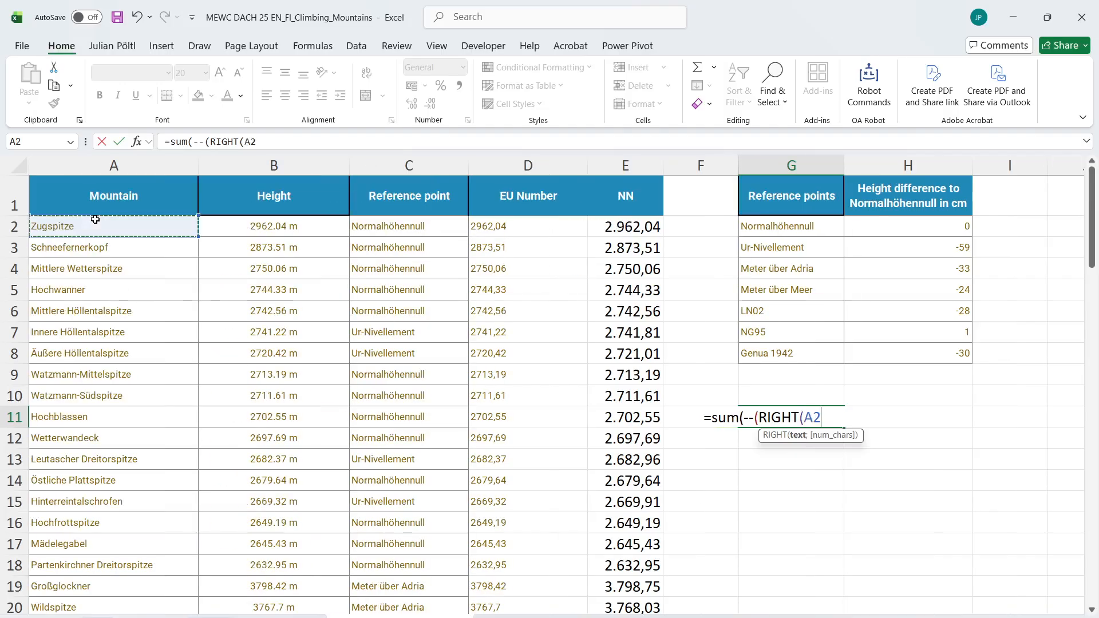
{"action": "key", "text": "ctrl+shift+Down"}
{"action": "type", "text": ";6)"}
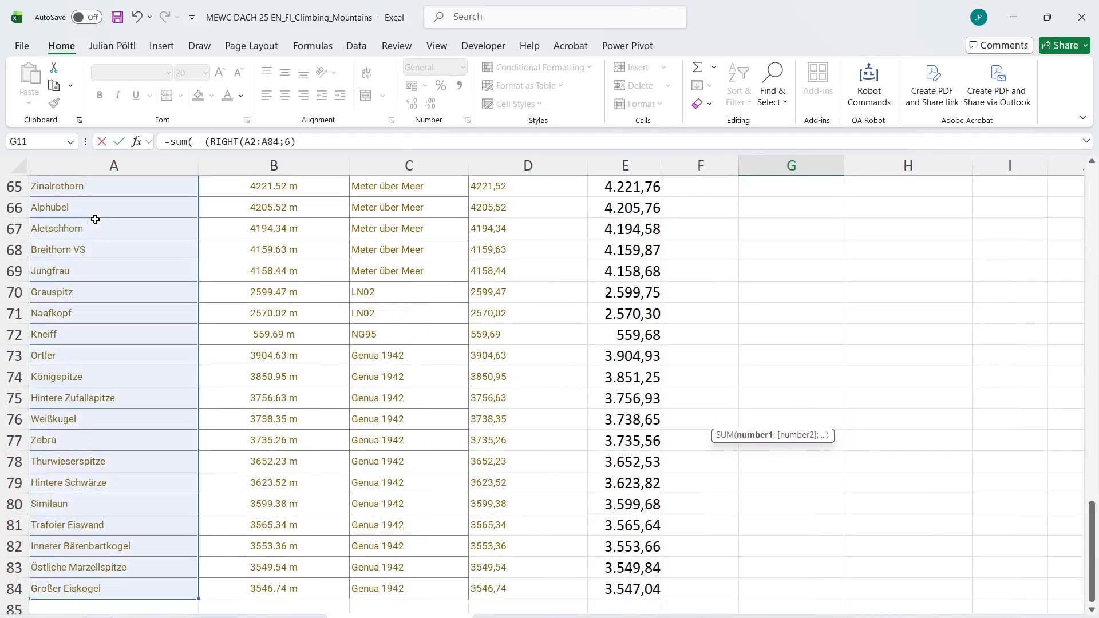
{"action": "type", "text": "=\"Spitze"}
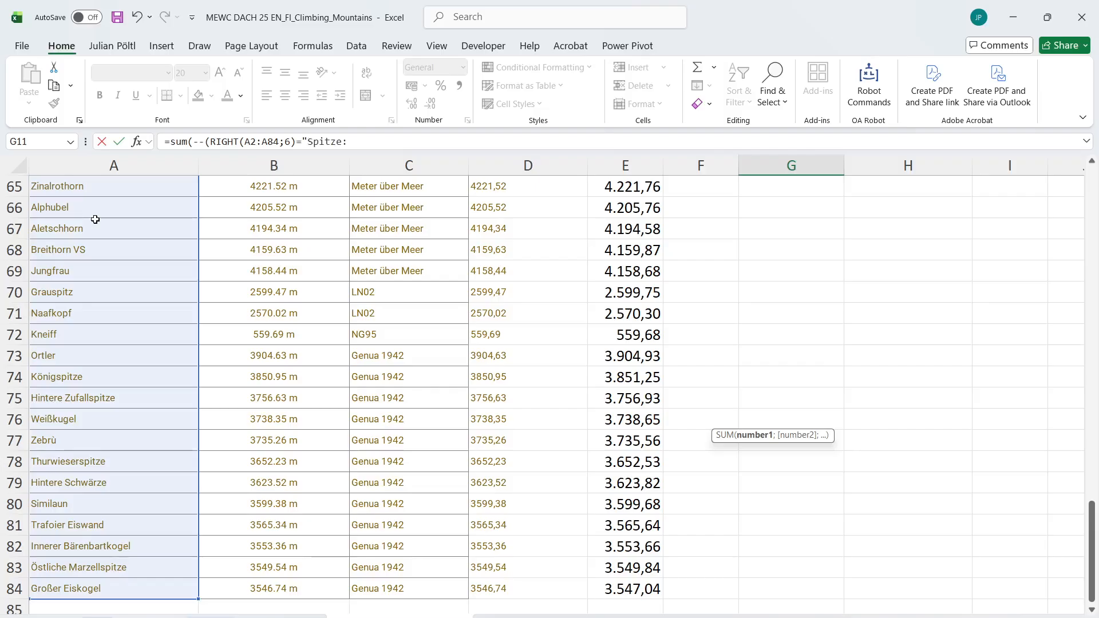
{"action": "type", "text": "\"))"}
{"action": "key", "text": "ctrl+Return"}
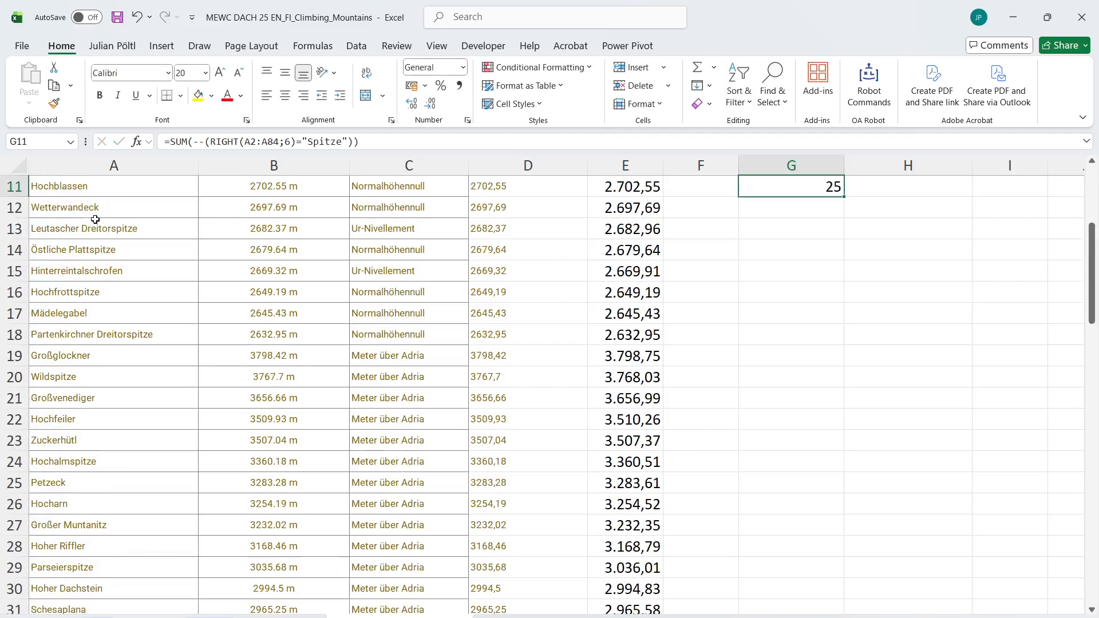
Copy the count from G11 and paste it as a value into the Bonus 1 answer cell E25
{"action": "key", "text": "ctrl+c"}
{"action": "left_click", "coordinate": [98, 617]}
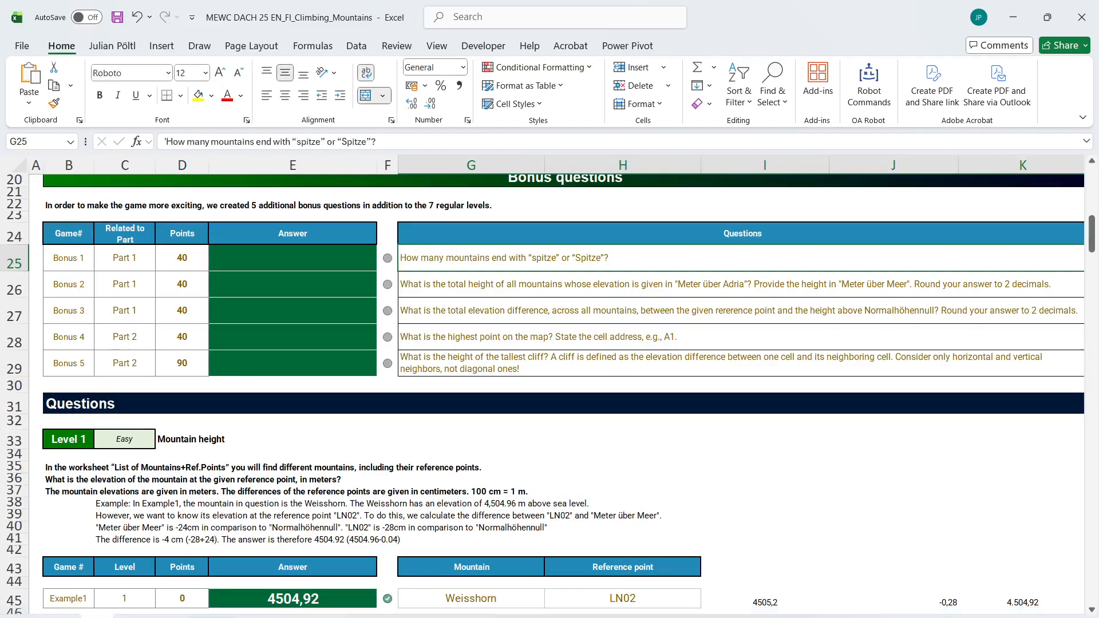
{"action": "left_click", "coordinate": [316, 255]}
{"action": "key", "text": "ctrl+v"}
After reading the Bonus 2 question, insert a column at F in the mountain list and enter MM as its header in F1
{"action": "left_click", "coordinate": [422, 276]}
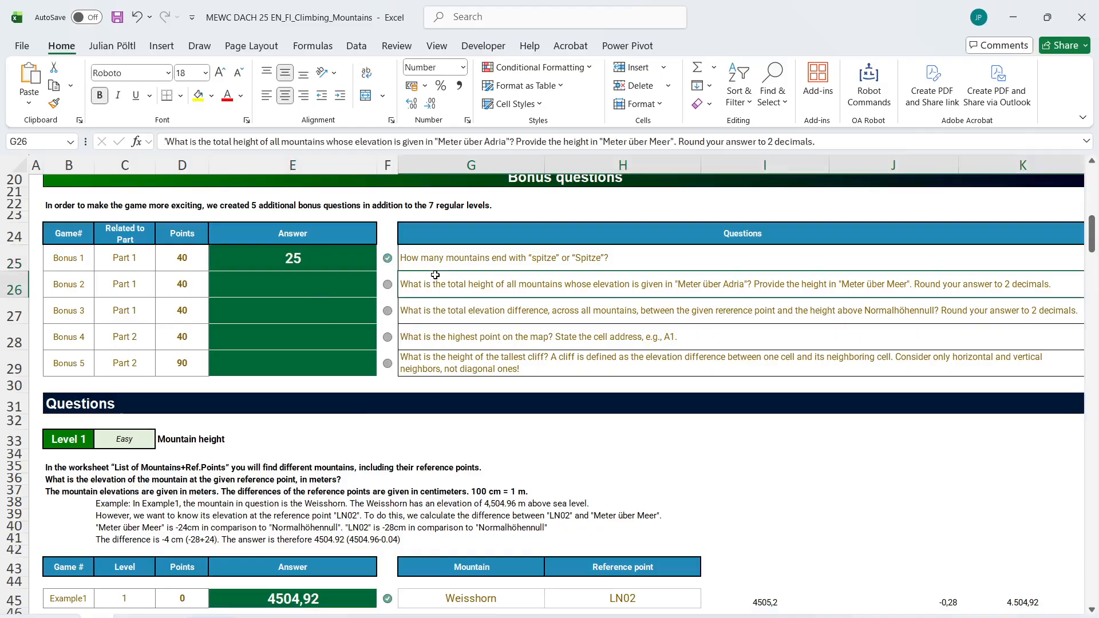
{"action": "scroll", "coordinate": [479, 309], "scroll_direction": "up", "scroll_amount": 1}
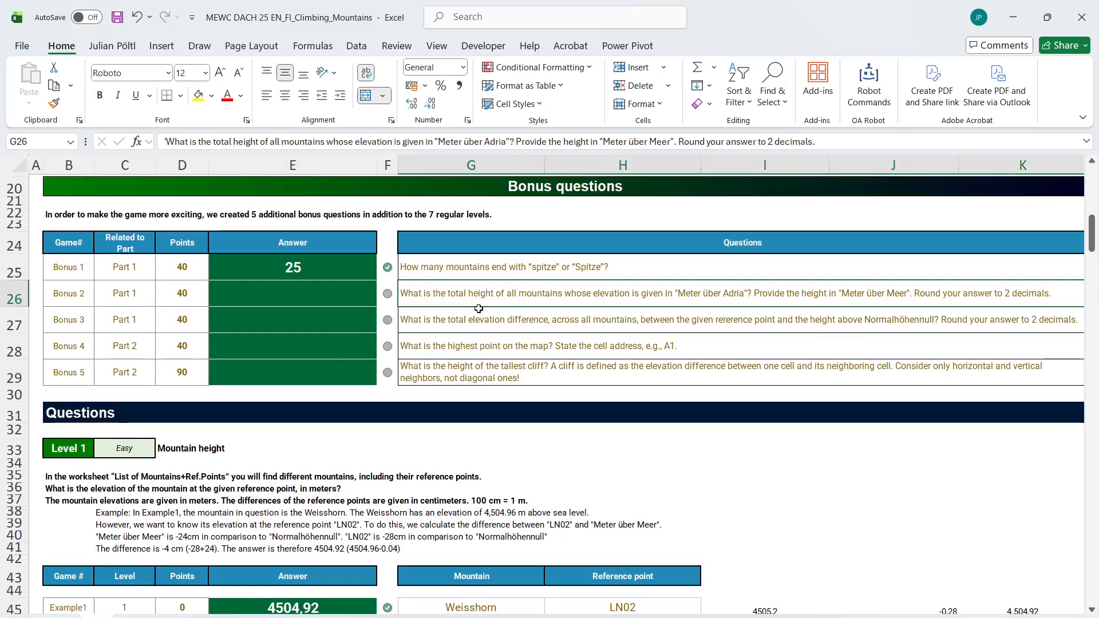
{"action": "scroll", "coordinate": [478, 309], "scroll_direction": "right", "scroll_amount": 1}
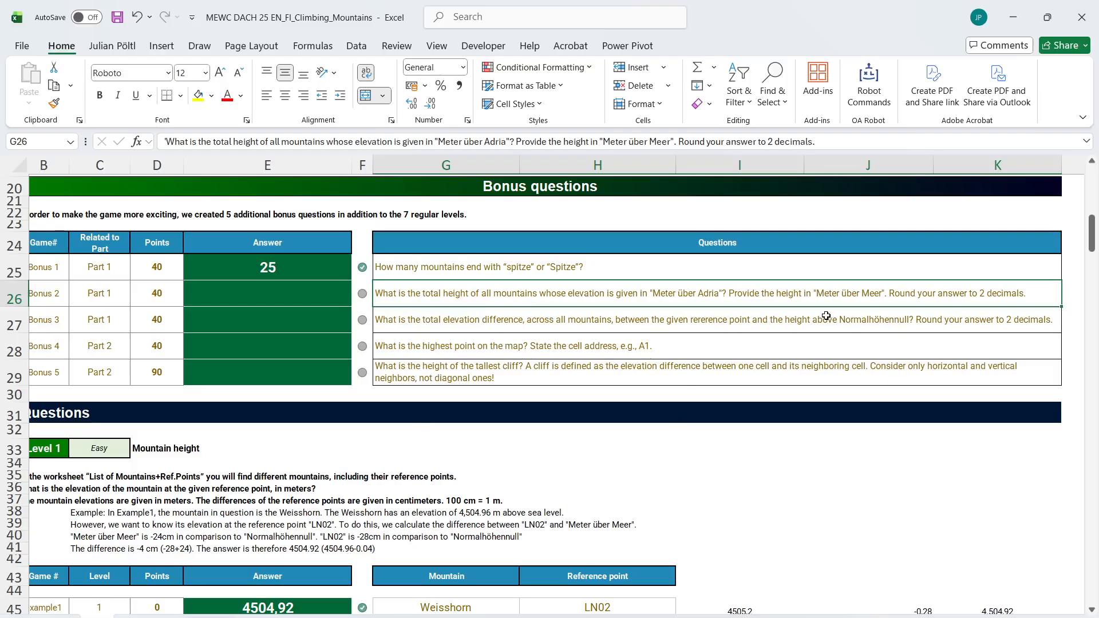
{"action": "left_click", "coordinate": [401, 617]}
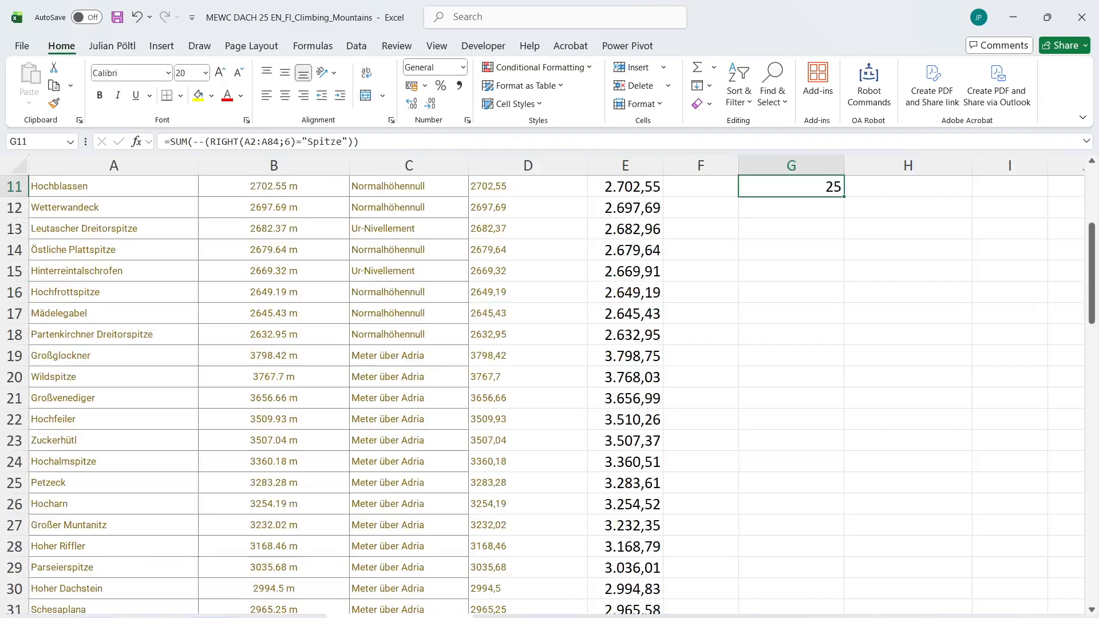
{"action": "scroll", "coordinate": [550, 396], "scroll_direction": "up", "scroll_amount": 4}
{"action": "left_click", "coordinate": [687, 166]}
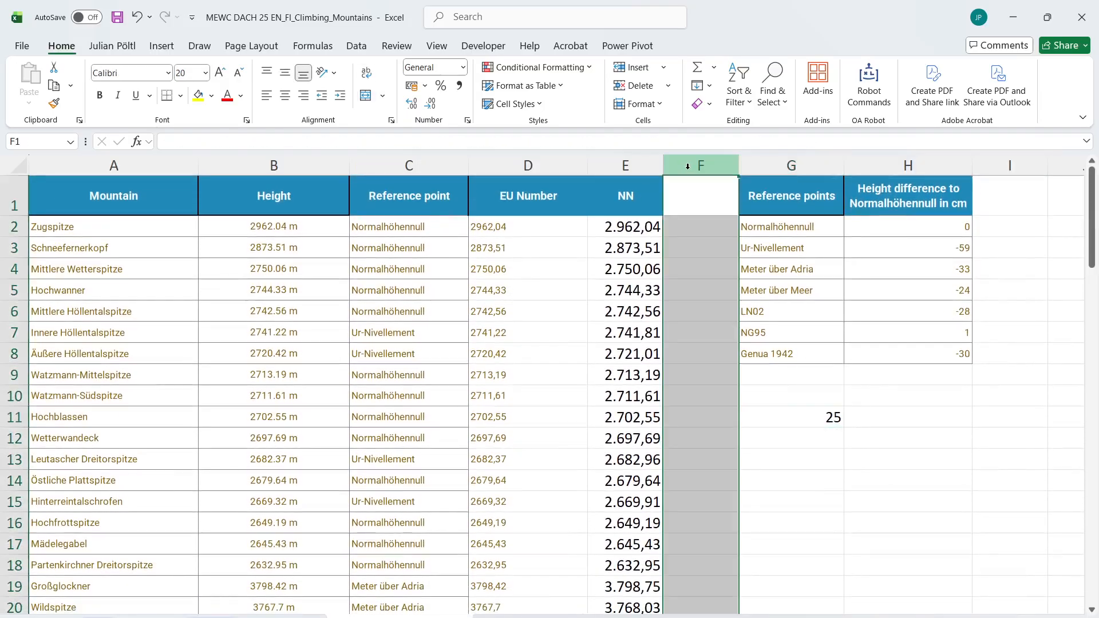
{"action": "key", "text": "ctrl+plus"}
{"action": "left_click", "coordinate": [690, 179]}
{"action": "type", "text": "MM"}
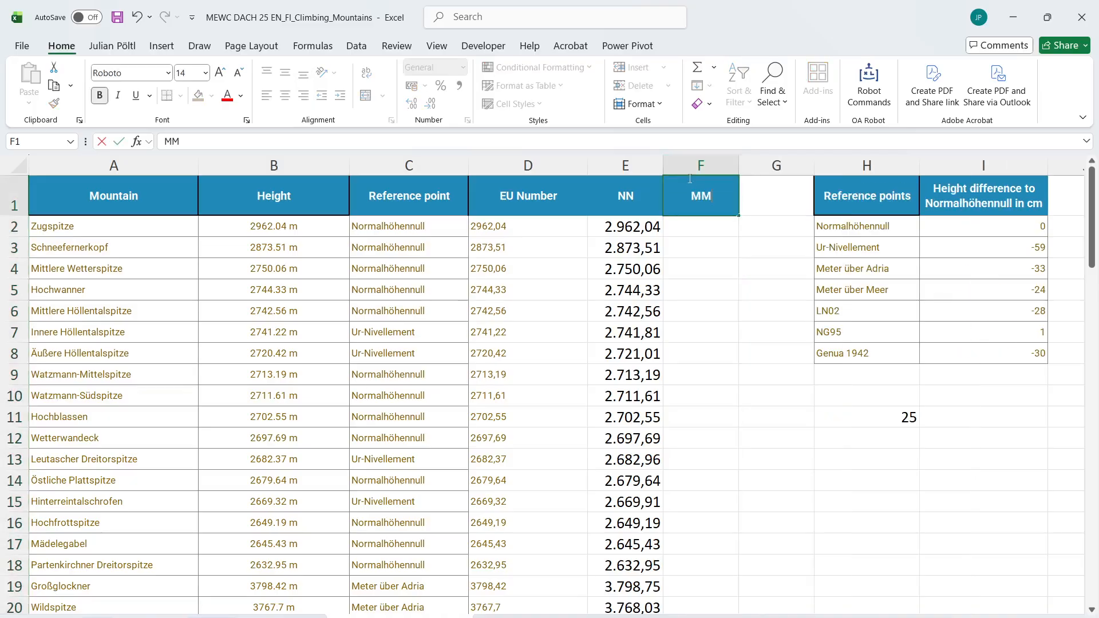
{"action": "key", "text": "Return"}
Examine how the Level 1 example converts reference points in the formulas of J45 and K45
{"action": "key", "text": "ctrl+Page_Up"}
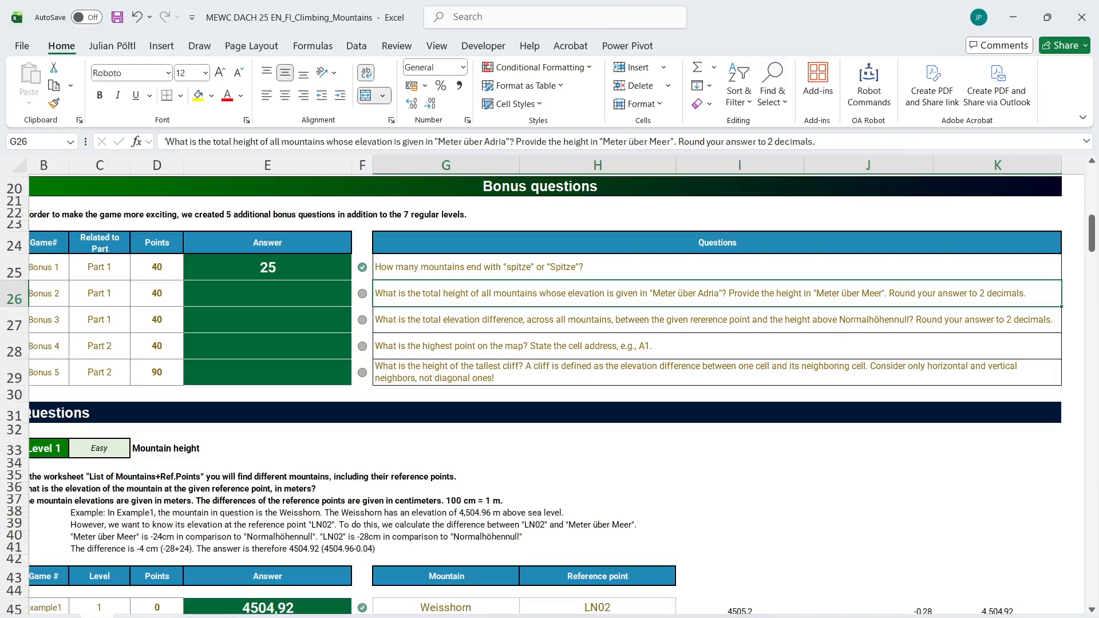
{"action": "scroll", "coordinate": [342, 486], "scroll_direction": "down", "scroll_amount": 4}
{"action": "left_click", "coordinate": [899, 399]}
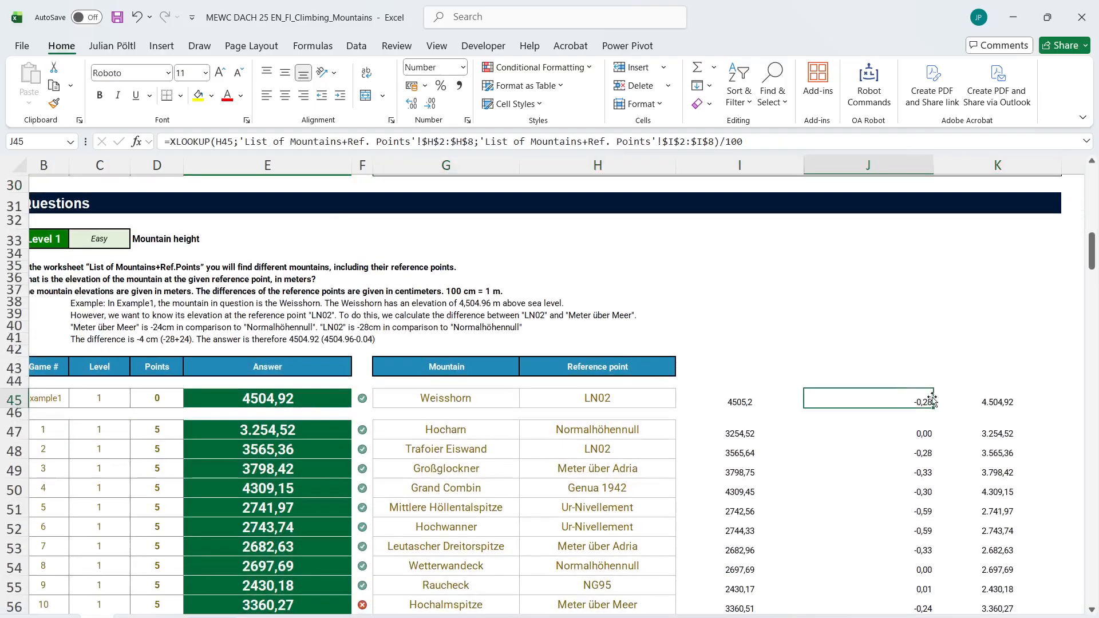
{"action": "left_click", "coordinate": [1008, 395]}
{"action": "left_click", "coordinate": [151, 617]}
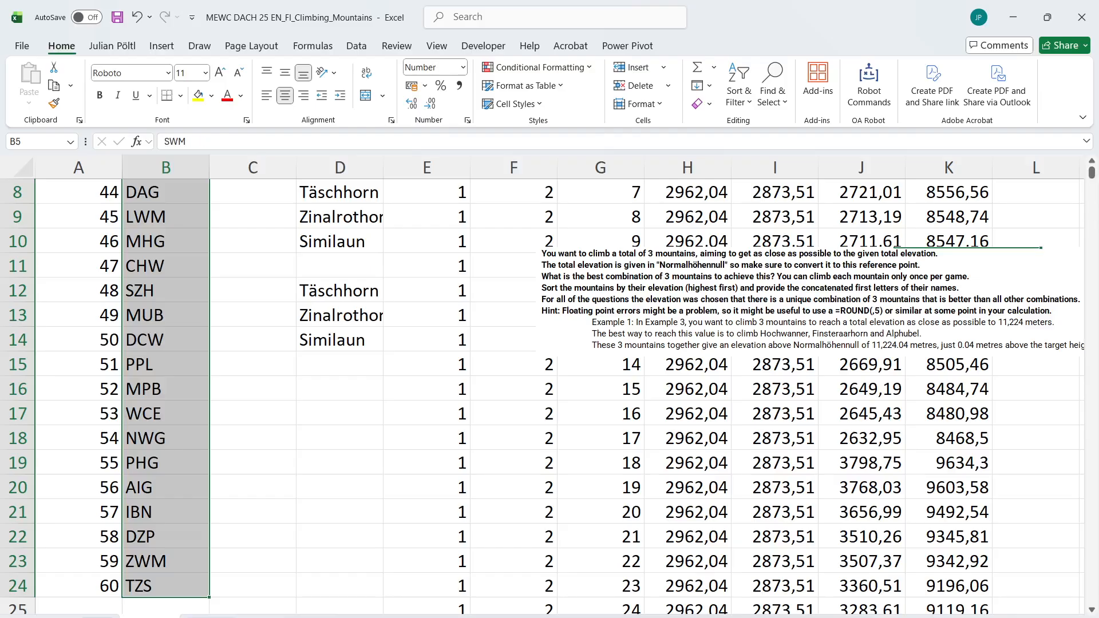
{"action": "left_click", "coordinate": [400, 611]}
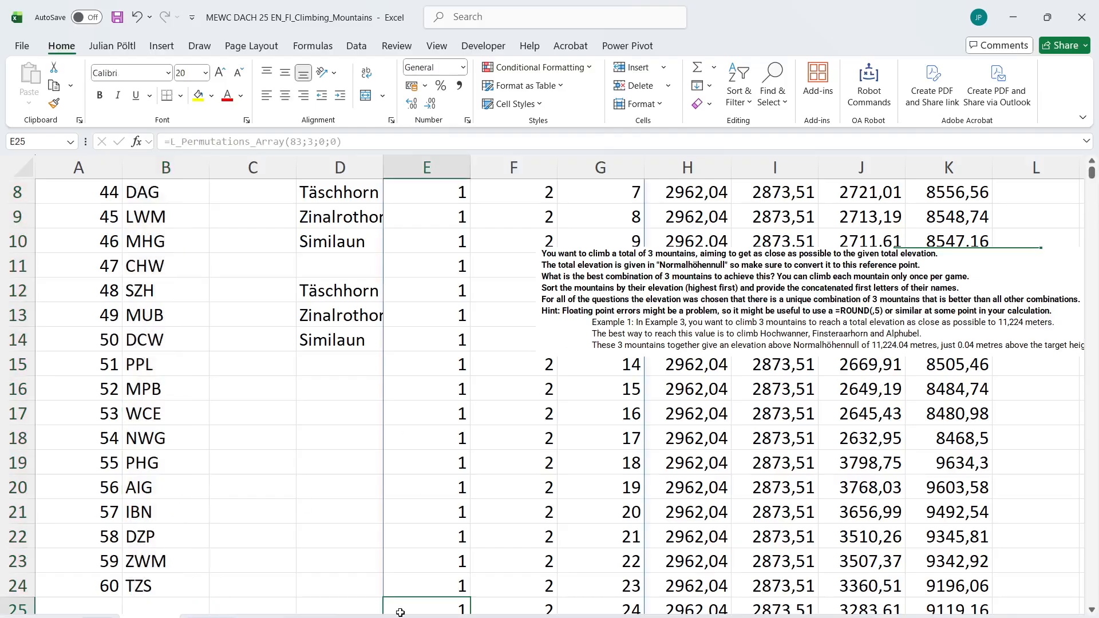
{"action": "key", "text": "ctrl+Page_Up"}
In F2, convert the NN heights to Meter über Meer with =E2#+I5/100
{"action": "type", "text": "="}
{"action": "key", "text": "Left"}
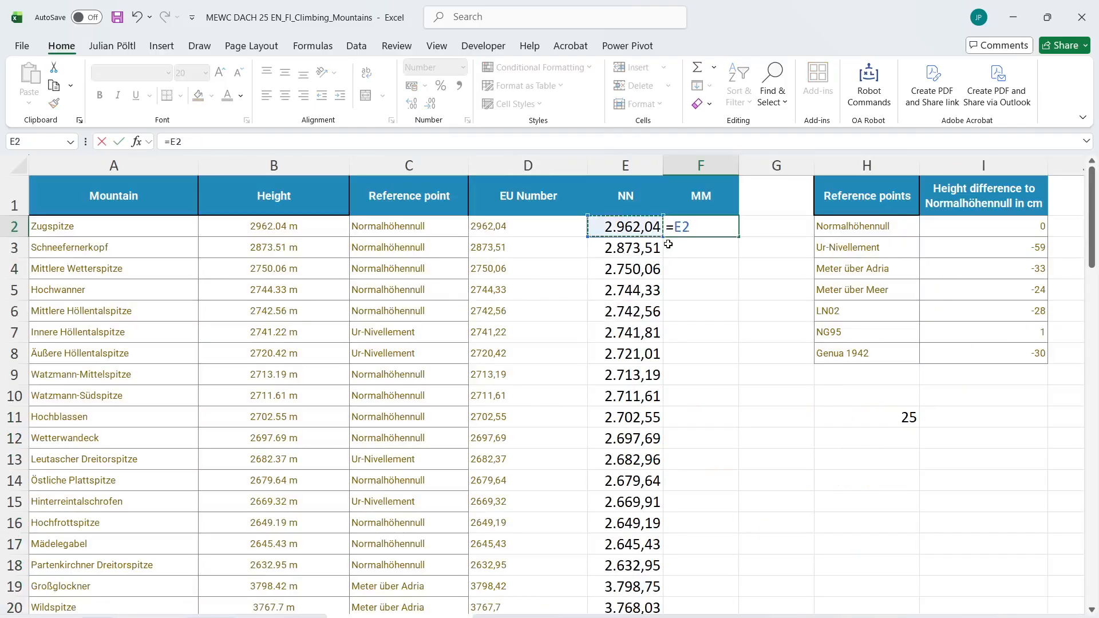
{"action": "key", "text": "ctrl+shift+Down"}
{"action": "type", "text": "+"}
{"action": "key", "text": "Right"}
{"action": "key", "text": "Right"}
{"action": "key", "text": "Right"}
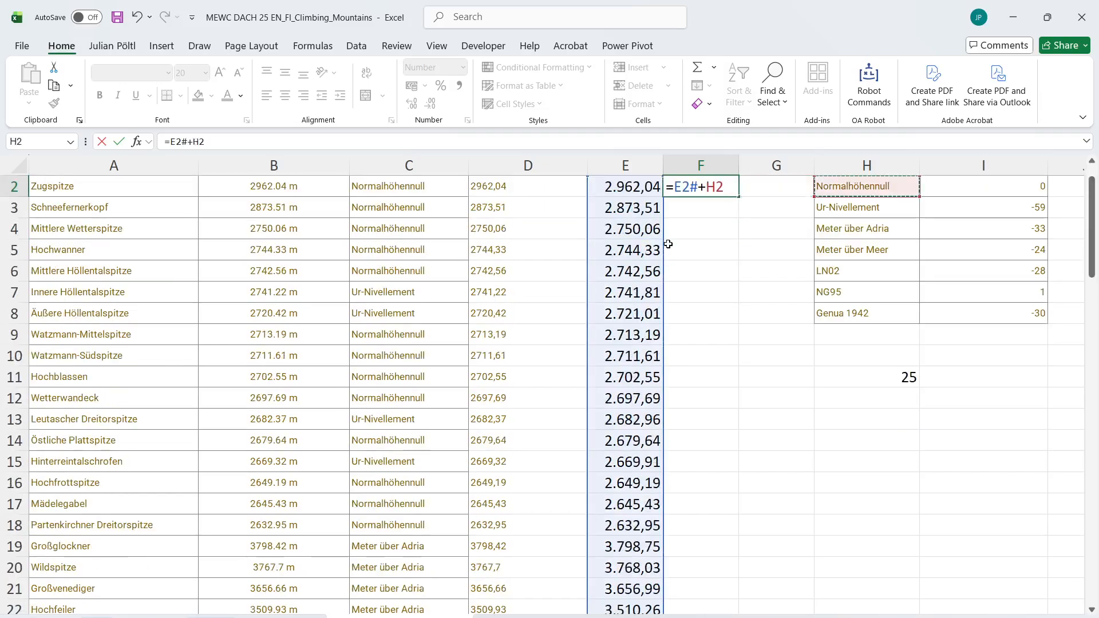
{"action": "key", "text": "Down"}
{"action": "key", "text": "Down"}
{"action": "key", "text": "Down"}
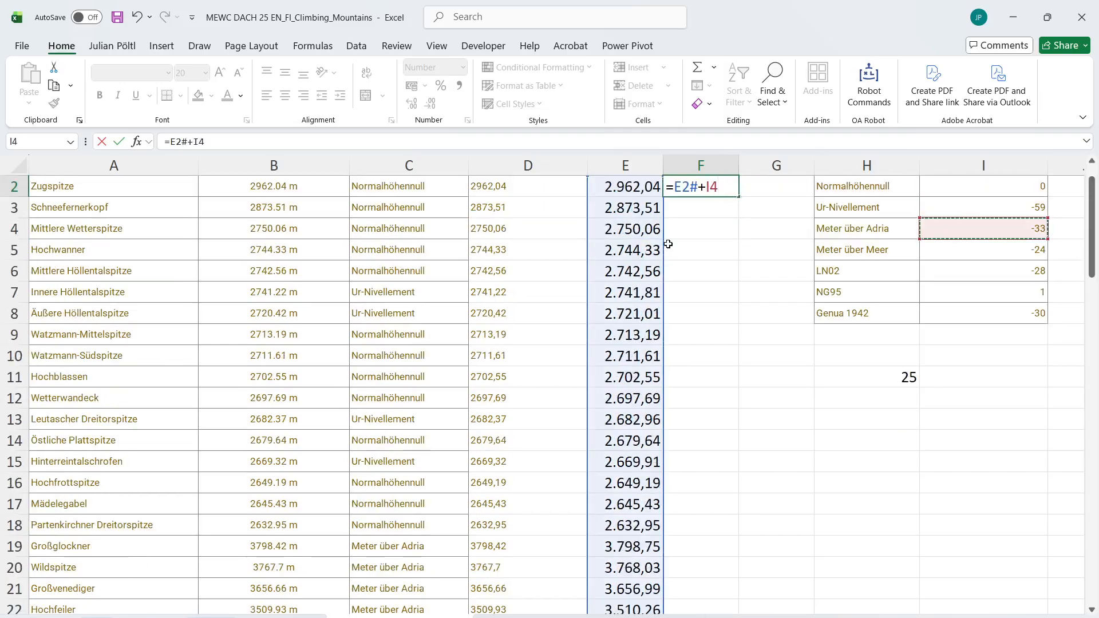
{"action": "type", "text": "/100"}
{"action": "key", "text": "ctrl+Return"}
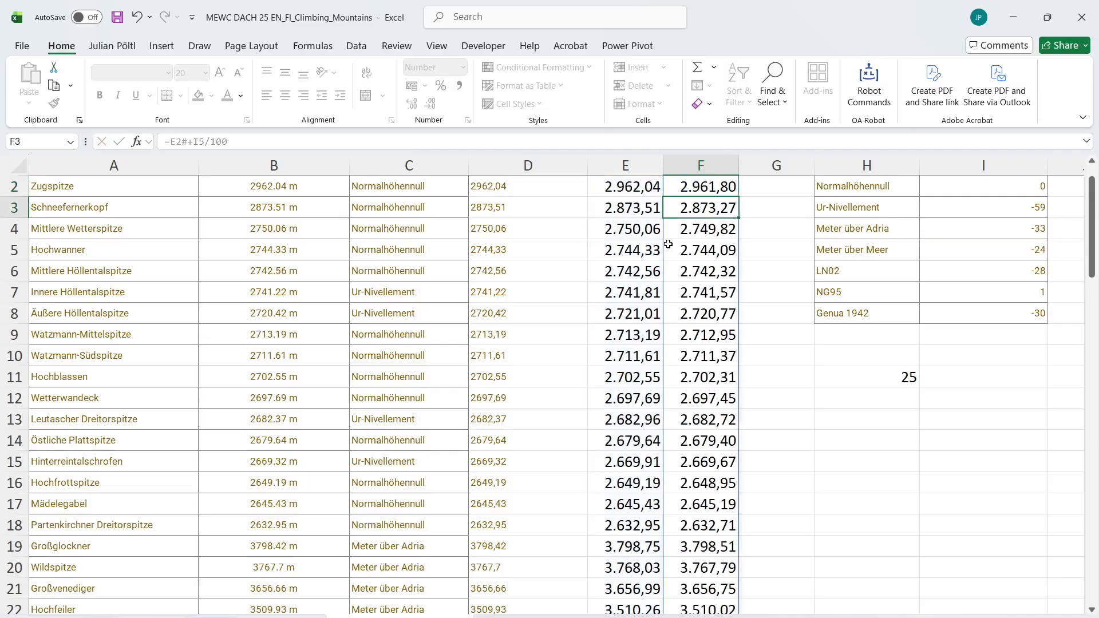
Copy the sum of the converted Meter über Adria heights in F19:F49 and paste it into the Bonus 2 answer cell E26
{"action": "scroll", "coordinate": [395, 441], "scroll_direction": "down", "scroll_amount": 2}
{"action": "scroll", "coordinate": [395, 441], "scroll_direction": "down", "scroll_amount": 5}
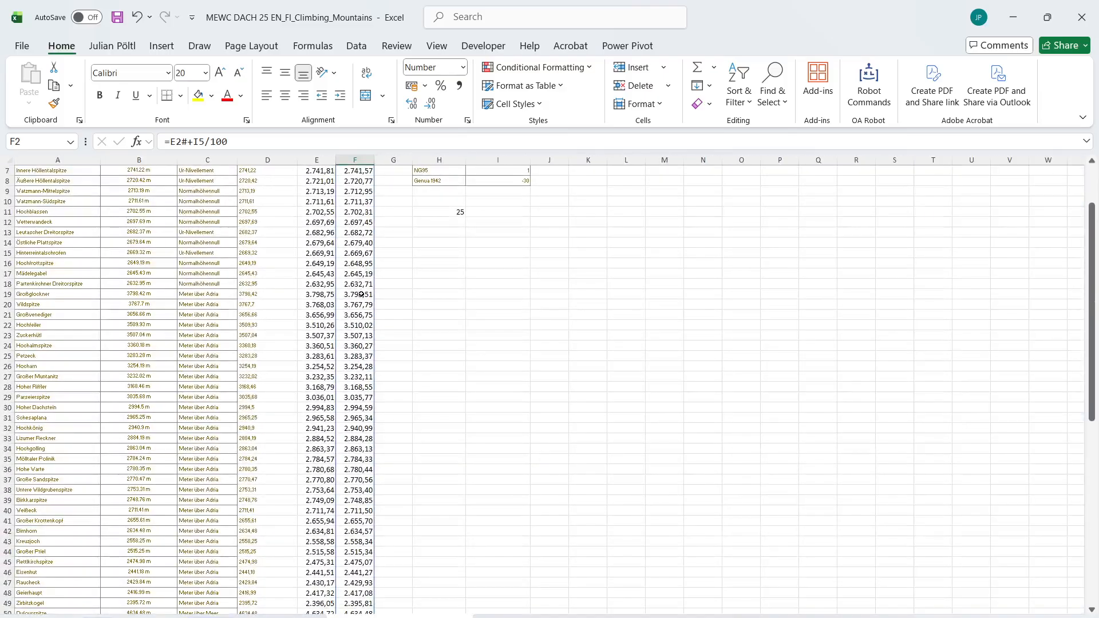
{"action": "left_click_drag", "start_coordinate": [360, 294], "coordinate": [344, 572]}
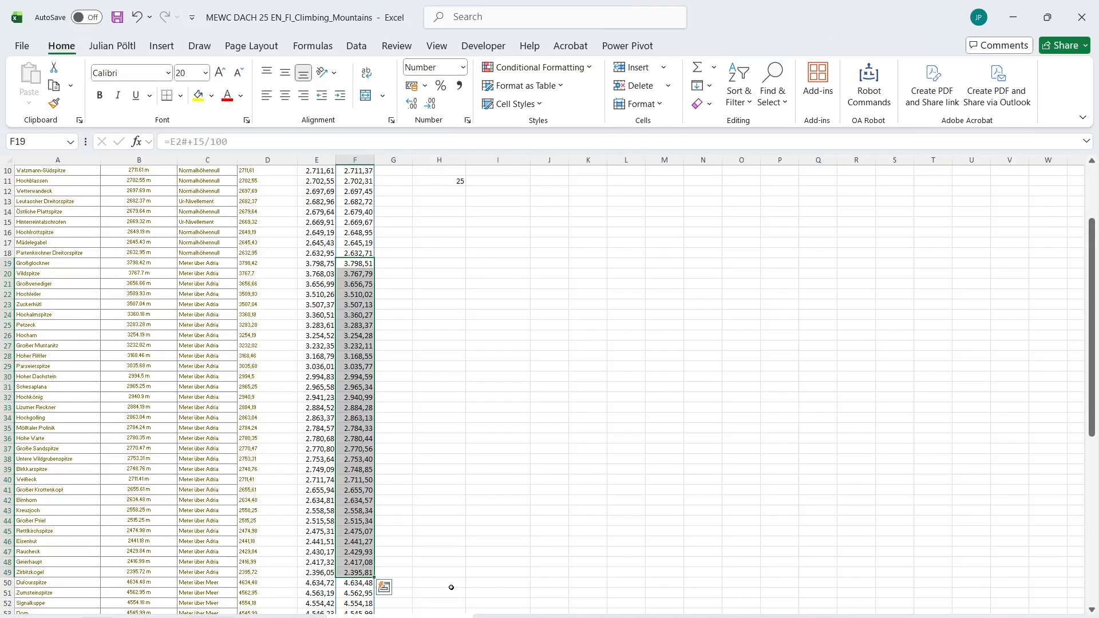
{"action": "left_click", "coordinate": [97, 617]}
{"action": "scroll", "coordinate": [290, 437], "scroll_direction": "up", "scroll_amount": 9}
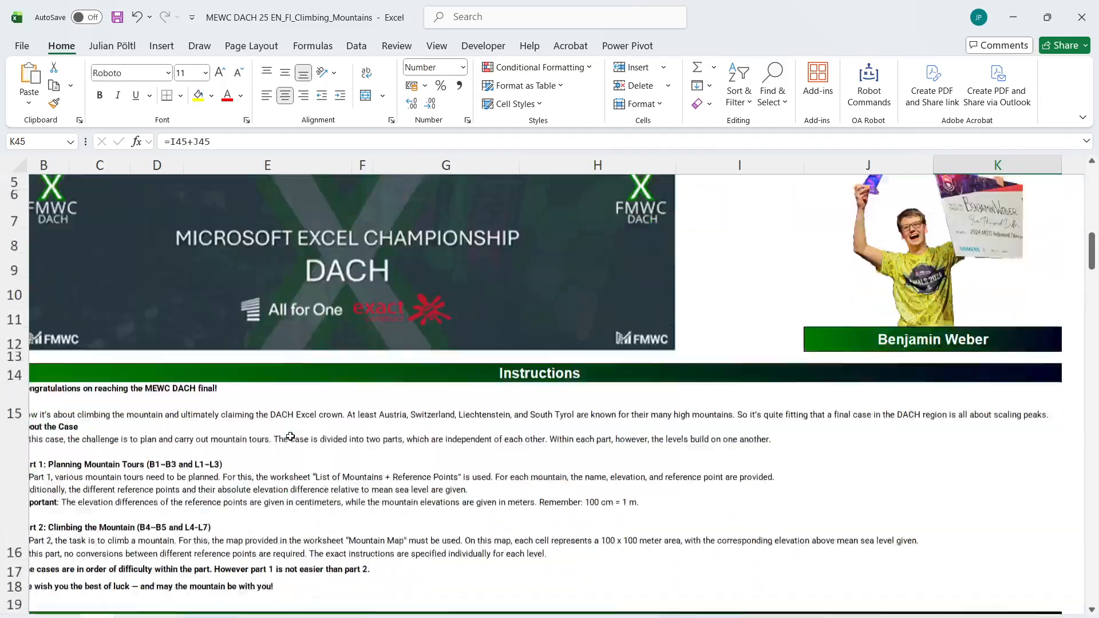
{"action": "scroll", "coordinate": [290, 437], "scroll_direction": "down", "scroll_amount": 3}
{"action": "left_click", "coordinate": [269, 566]}
{"action": "type", "text": "91295,07"}
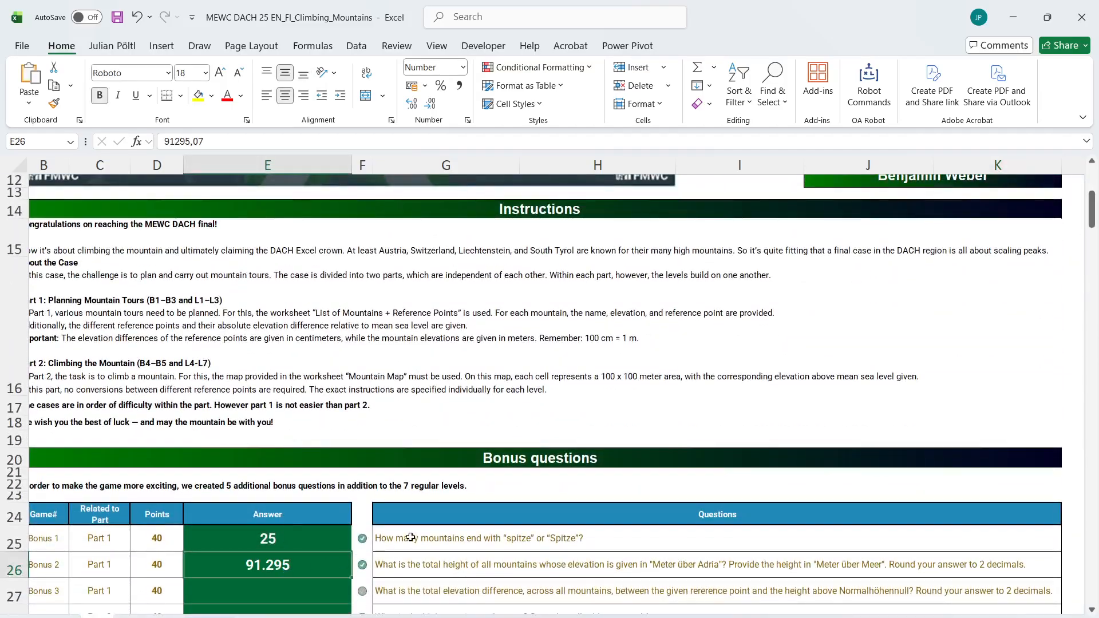
Format the Bonus 2 answer with a thousands separator and two decimals, and select the Bonus 3 question
{"action": "scroll", "coordinate": [411, 538], "scroll_direction": "down", "scroll_amount": 1}
{"action": "key", "text": "ctrl+shift+1"}
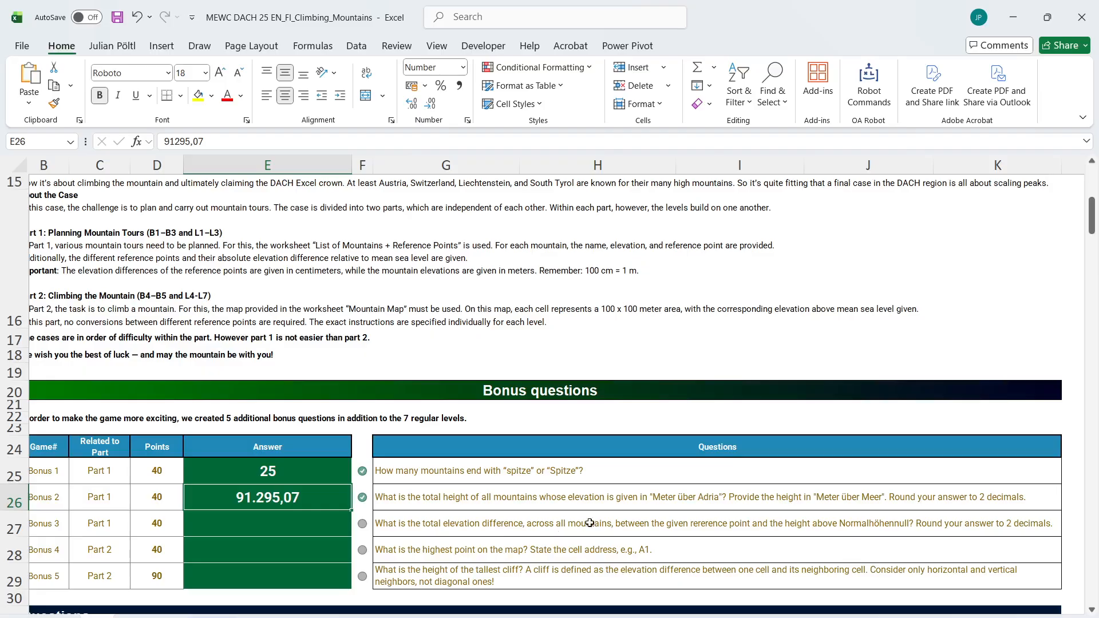
{"action": "left_click", "coordinate": [629, 516]}
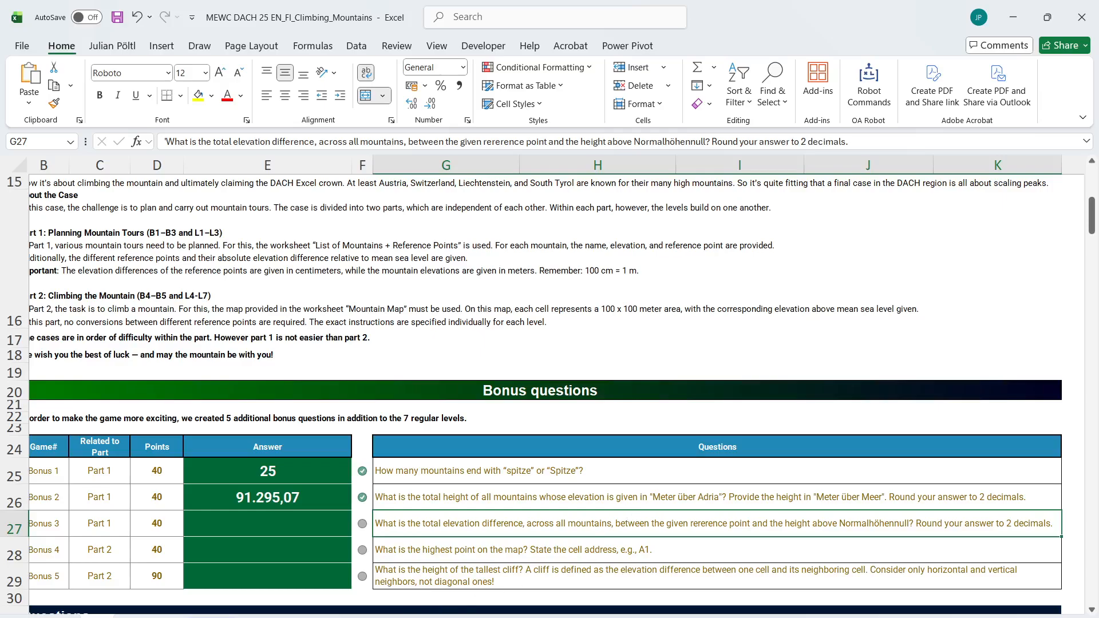
In H13 of the mountain list, sum the absolute differences between given and Normalhöhennull heights with =SUM(ABS(D2:D84-E2#))
{"action": "key", "text": "ctrl+Page_Down"}
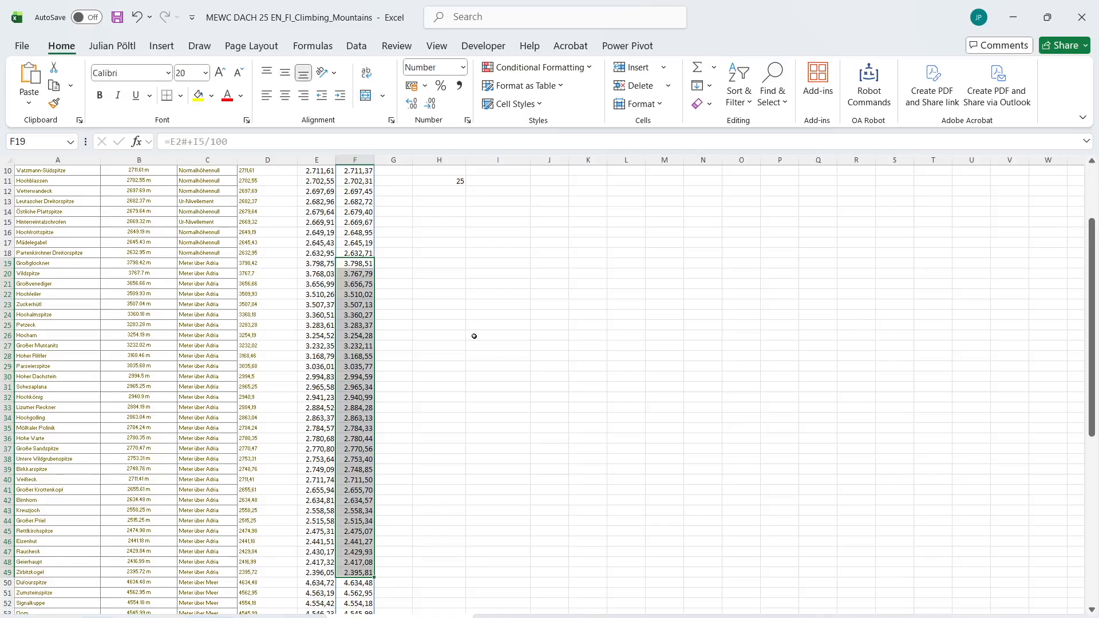
{"action": "scroll", "coordinate": [470, 321], "scroll_direction": "up", "scroll_amount": 7}
{"action": "left_click", "coordinate": [465, 306]}
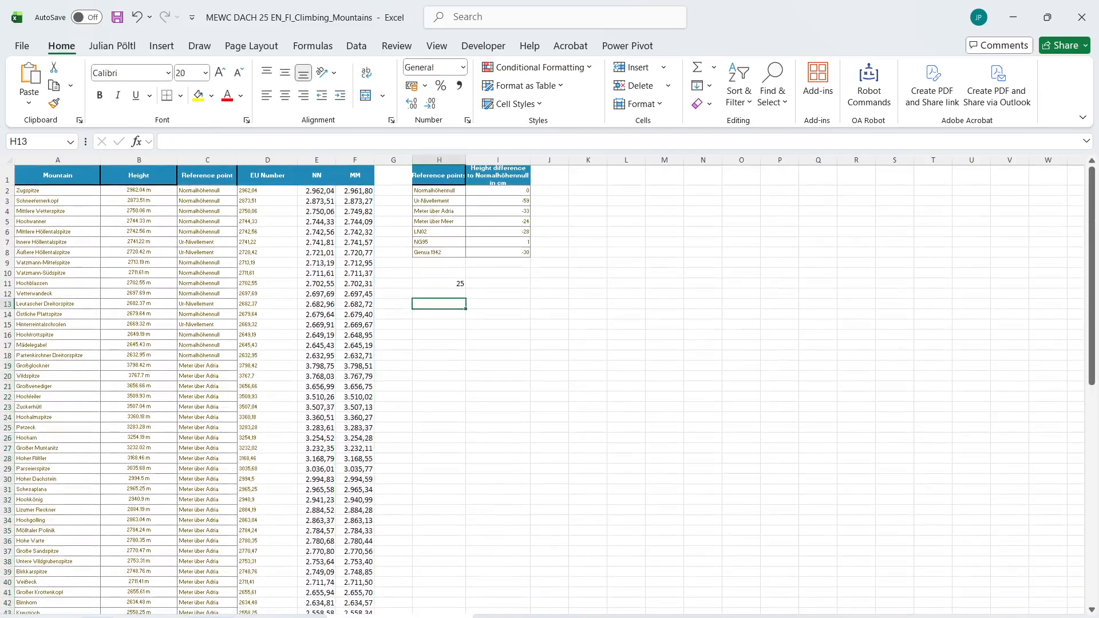
{"action": "key", "text": "ctrl+Page_Up"}
{"action": "key", "text": "ctrl+Page_Down"}
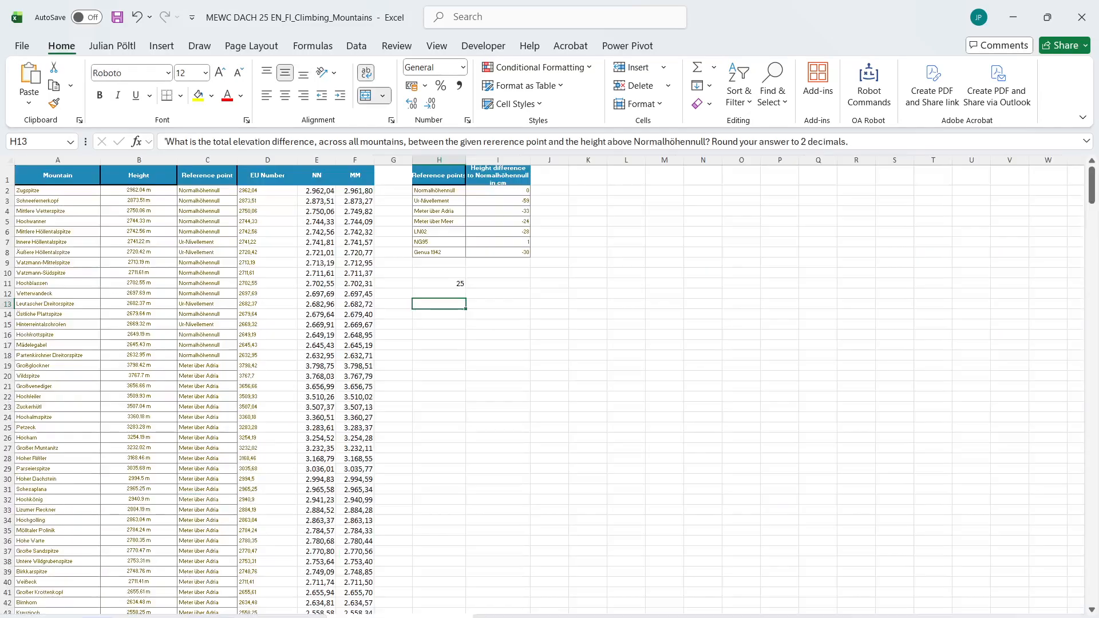
{"action": "type", "text": "=sum"}
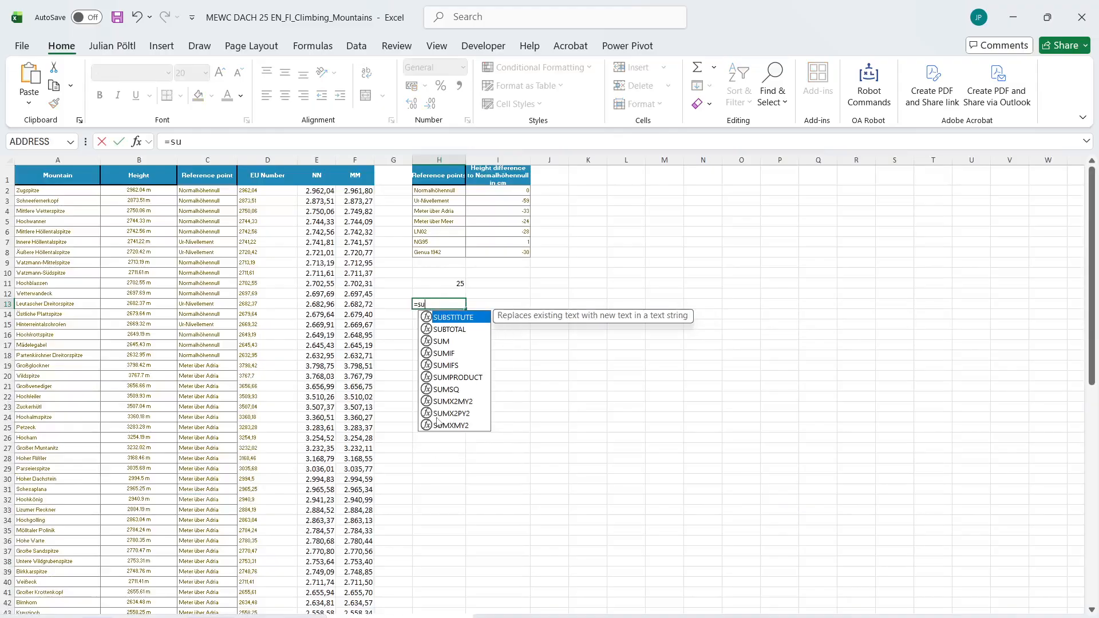
{"action": "key", "text": "Tab"}
{"action": "type", "text": "abs"}
{"action": "key", "text": "Tab"}
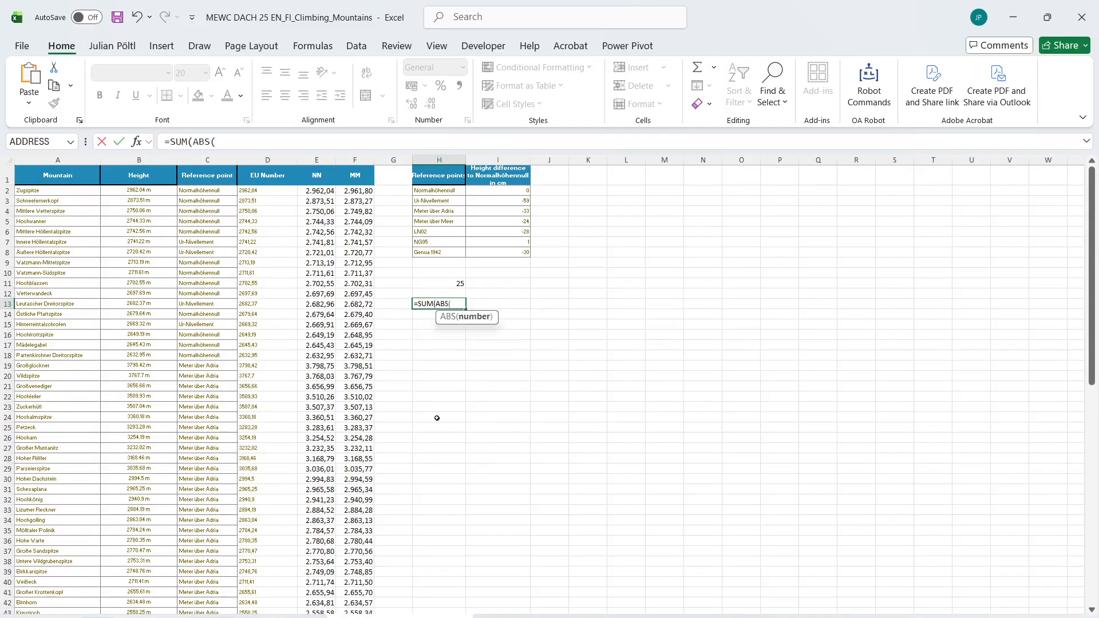
{"action": "left_click", "coordinate": [249, 192]}
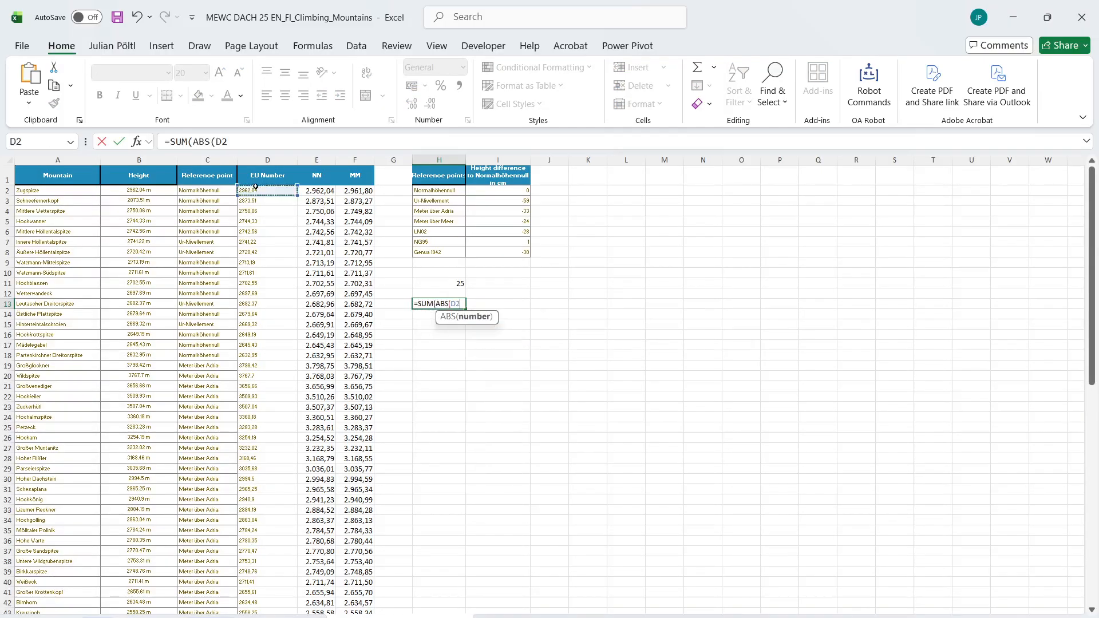
{"action": "key", "text": "ctrl+shift+Down"}
{"action": "type", "text": "-"}
{"action": "key", "text": "Left"}
{"action": "key", "text": "Left"}
{"action": "key", "text": "Left"}
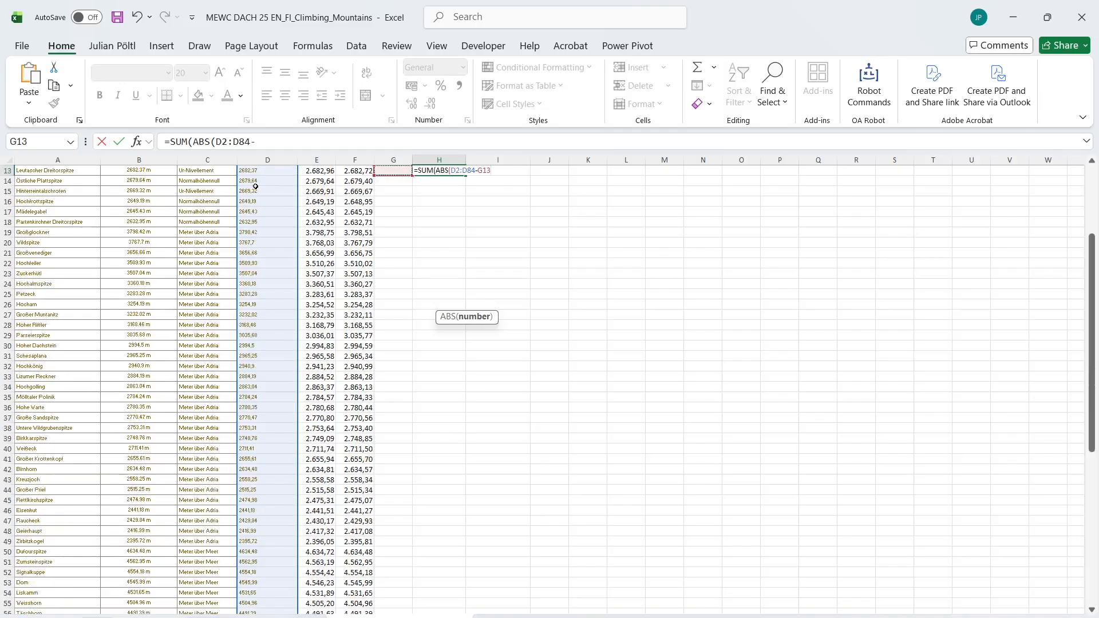
{"action": "key", "text": "ctrl+Up"}
{"action": "key", "text": "Down"}
{"action": "key", "text": "ctrl+shift+Down"}
{"action": "type", "text": ")"}
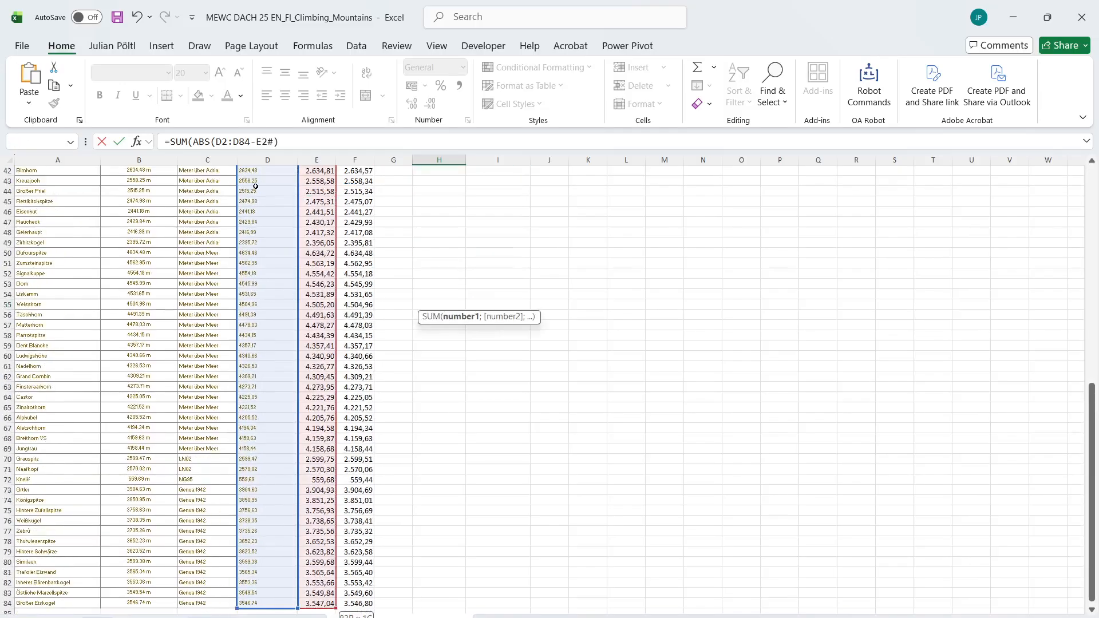
{"action": "type", "text": ")("}
{"action": "key", "text": "Return"}
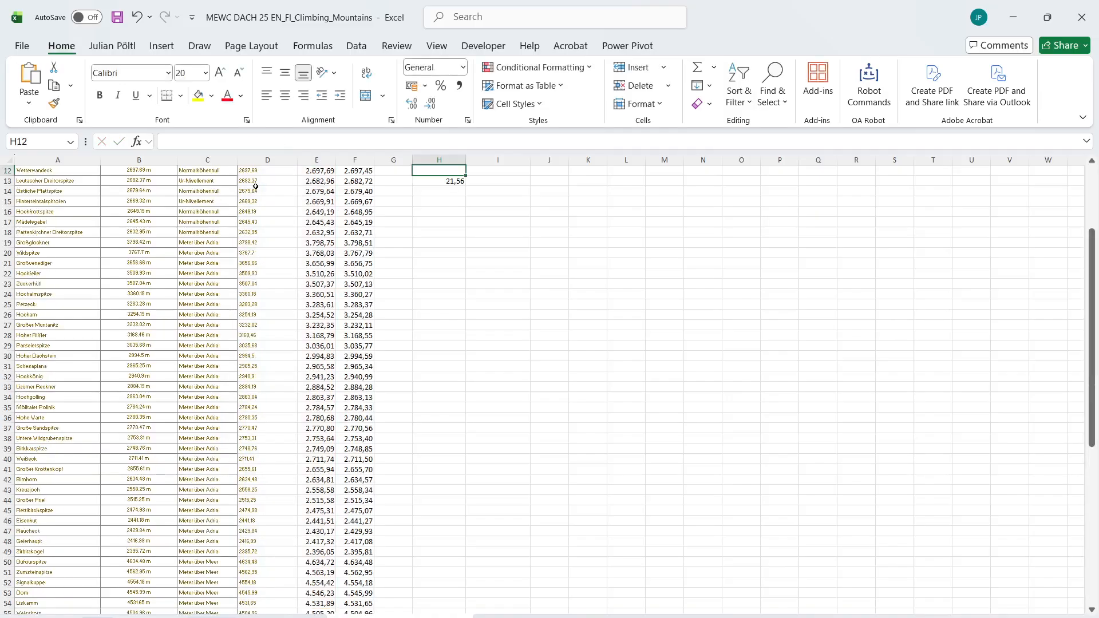
Copy the total elevation difference from H13 and paste it as a value into the Bonus 3 answer cell E27
{"action": "key", "text": "Up"}
{"action": "key", "text": "Up"}
{"action": "key", "text": "Up"}
{"action": "key", "text": "Down"}
{"action": "key", "text": "Down"}
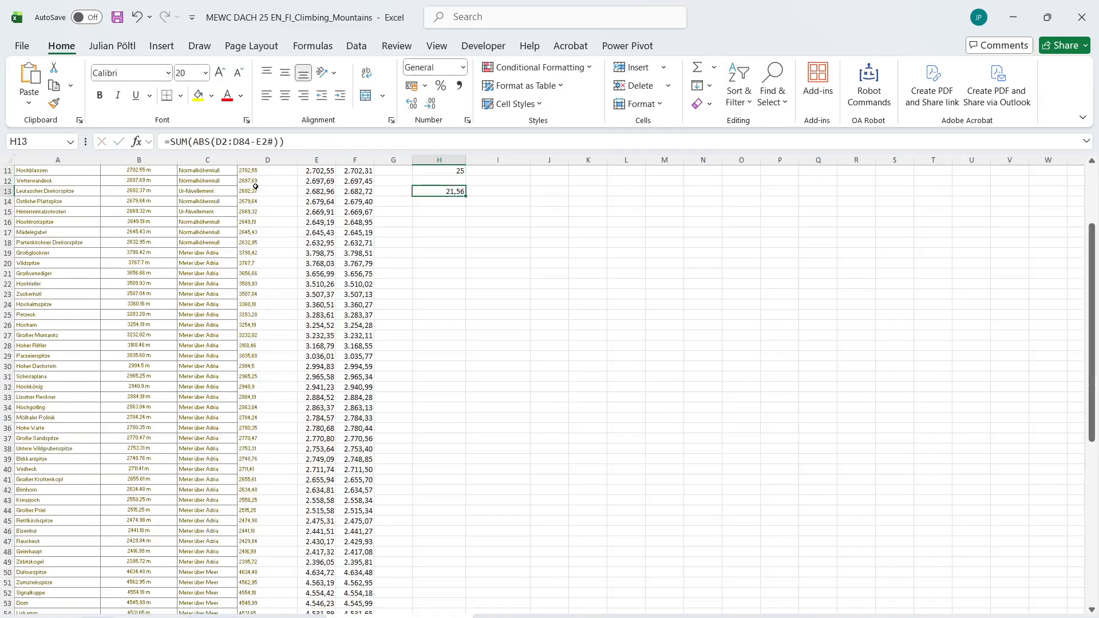
{"action": "key", "text": "ctrl+c"}
{"action": "key", "text": "ctrl+Page_Up"}
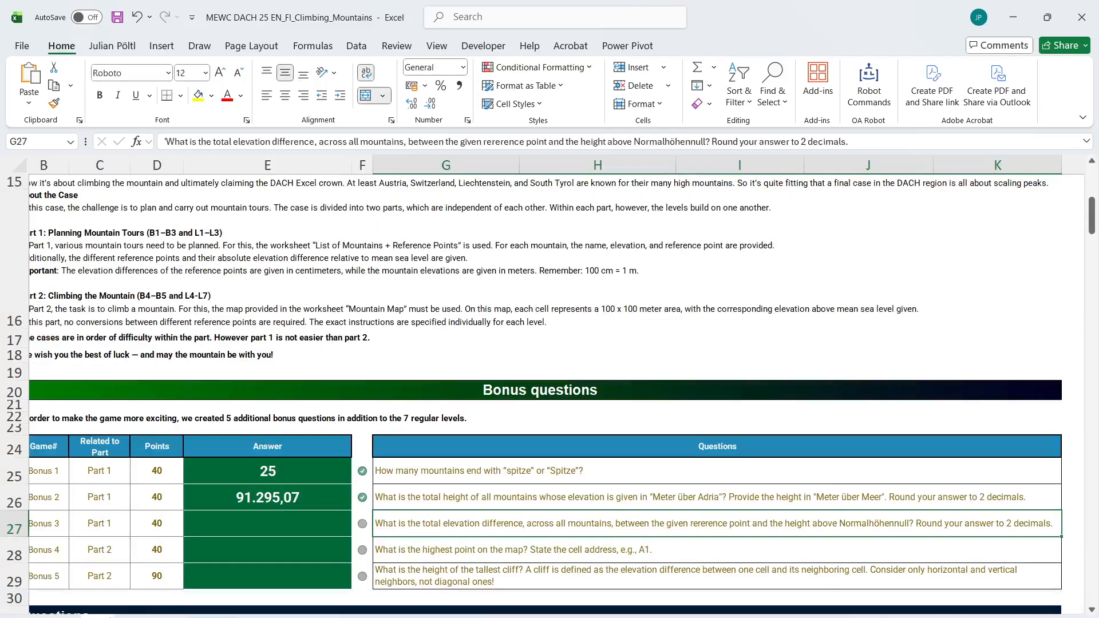
{"action": "left_click", "coordinate": [295, 518]}
{"action": "key", "text": "ctrl+shift+v"}
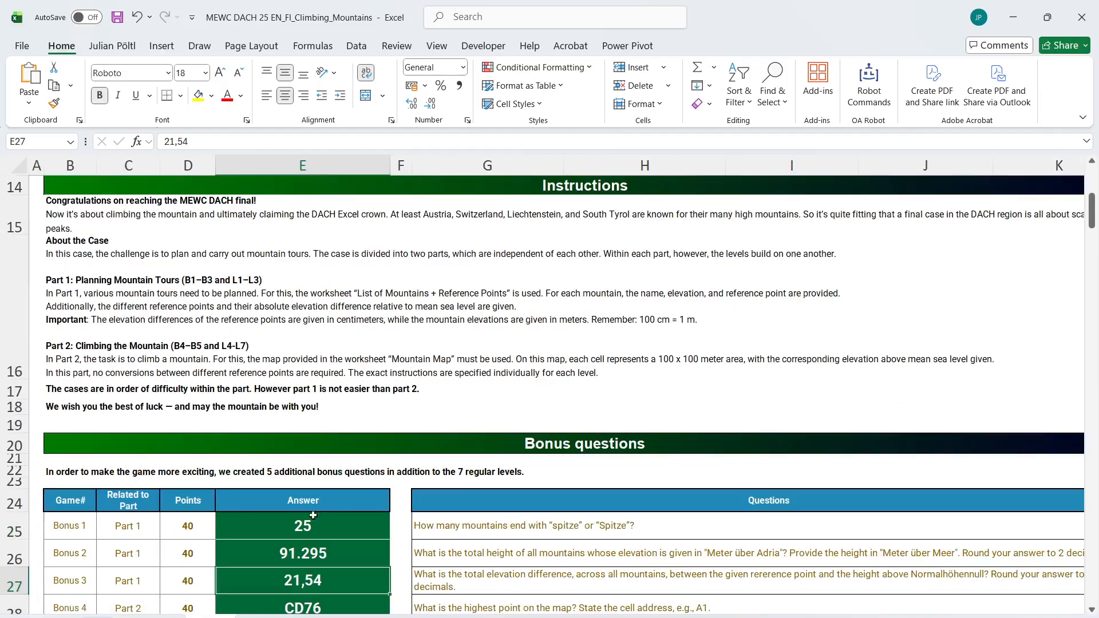
Check the flagged Level 1 answers for Hochalmspitze, Zinalrothorn and Äußere Höllentalspitze against their reference points
{"action": "scroll", "coordinate": [147, 600], "scroll_direction": "down", "scroll_amount": 1}
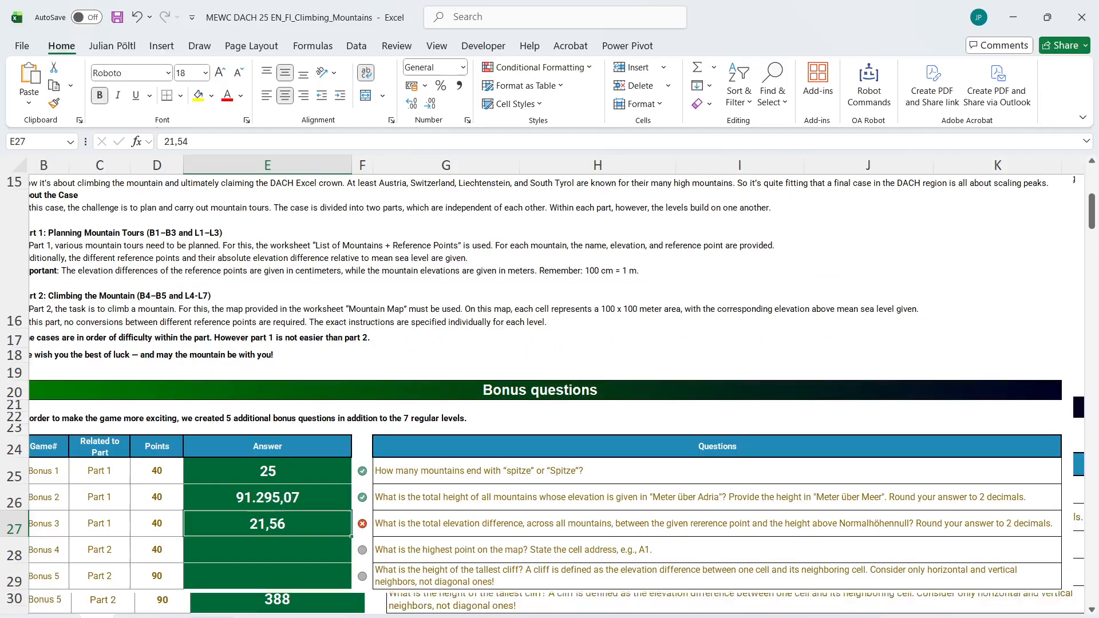
{"action": "scroll", "coordinate": [354, 417], "scroll_direction": "down", "scroll_amount": 10}
{"action": "left_click", "coordinate": [429, 373]}
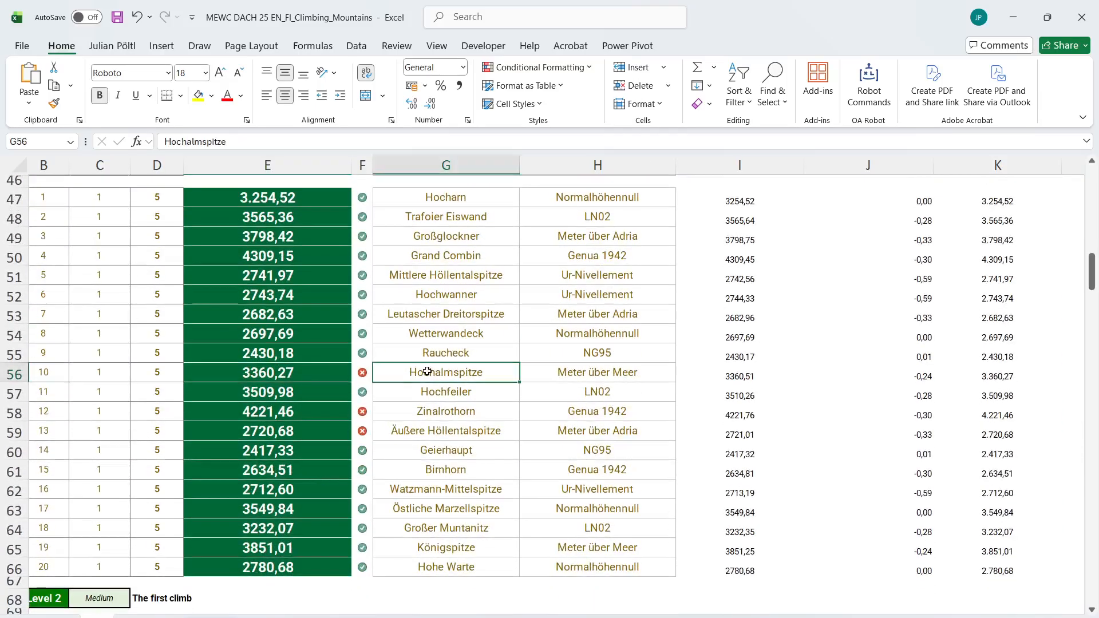
{"action": "left_click_drag", "start_coordinate": [432, 412], "coordinate": [429, 433]}
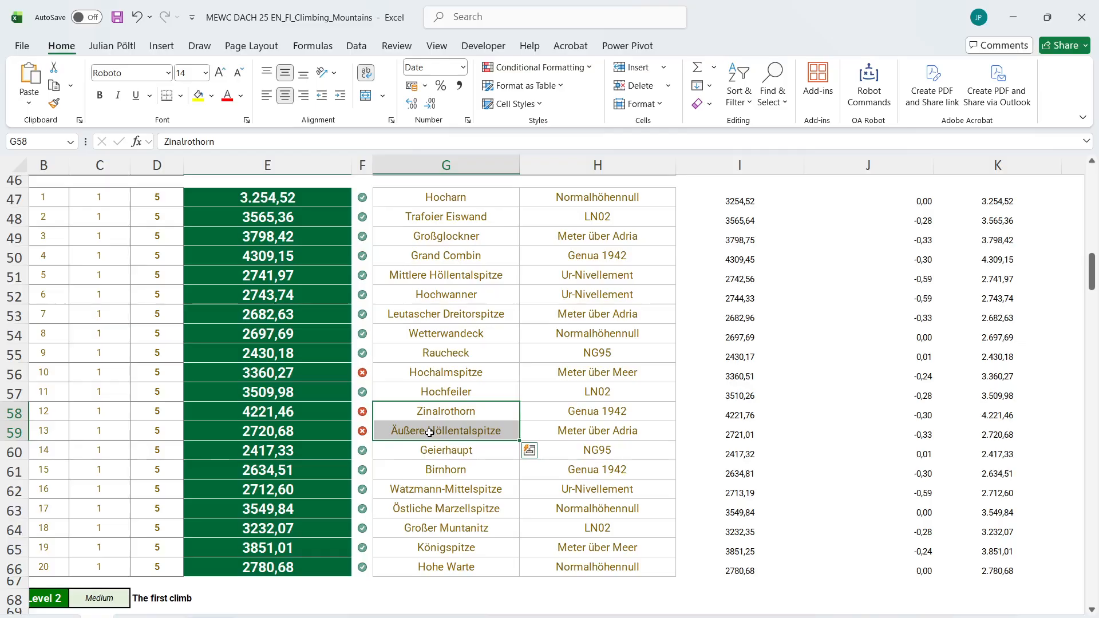
{"action": "scroll", "coordinate": [430, 433], "scroll_direction": "up", "scroll_amount": 15}
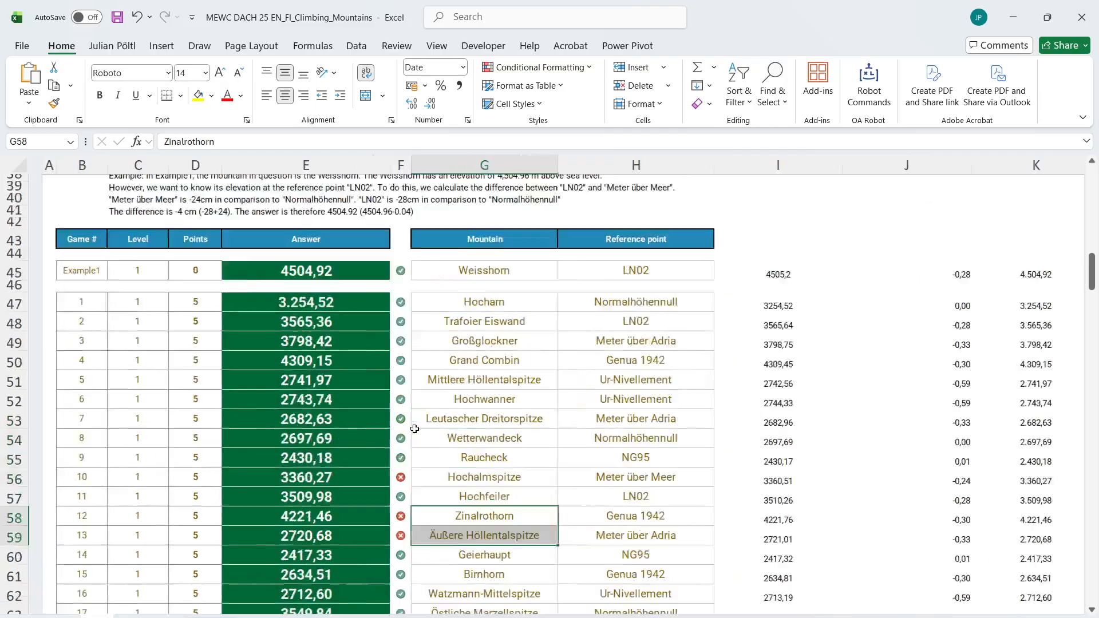
{"action": "scroll", "coordinate": [415, 429], "scroll_direction": "down", "scroll_amount": 8}
{"action": "scroll", "coordinate": [414, 429], "scroll_direction": "down", "scroll_amount": 20}
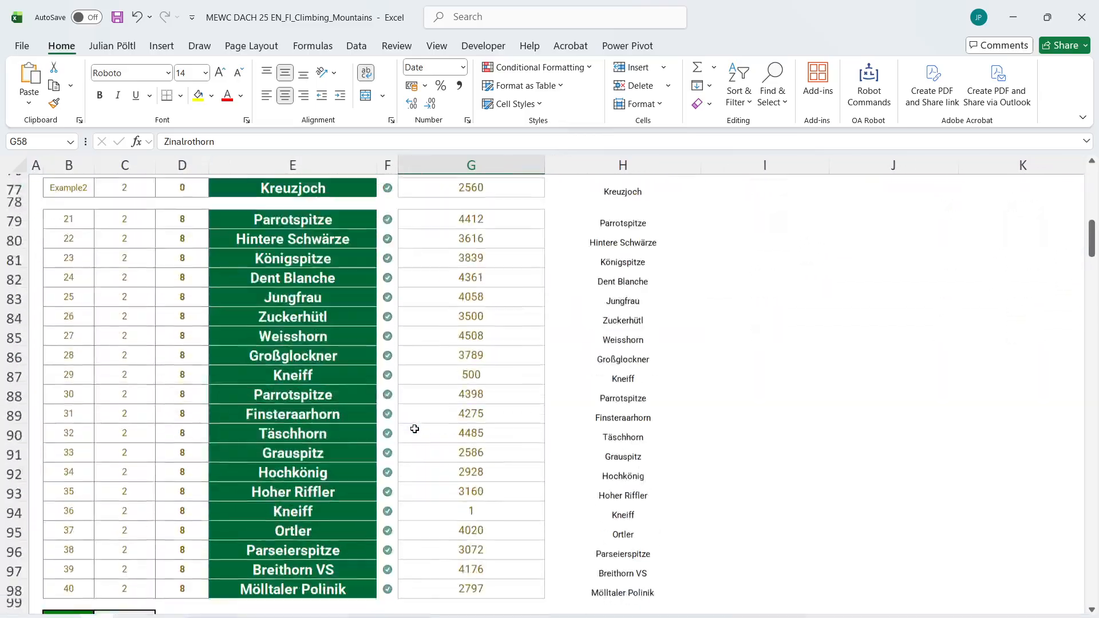
Read the Level 4 task and inspect the elevation grid in the Mountain Map worksheet
{"action": "scroll", "coordinate": [414, 429], "scroll_direction": "up", "scroll_amount": 1}
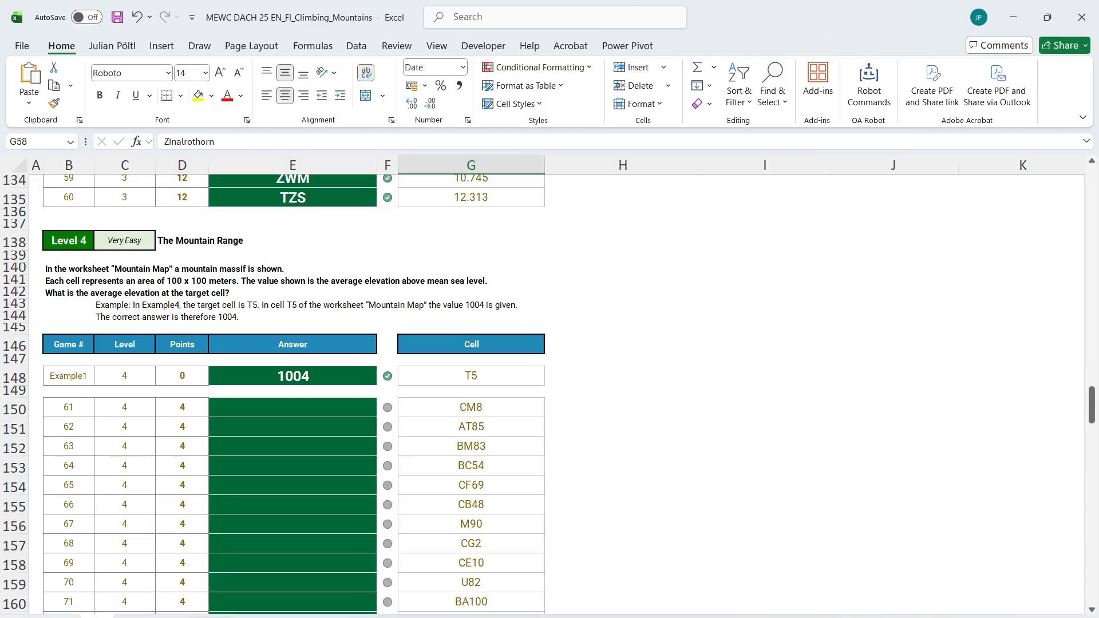
{"action": "left_click", "coordinate": [281, 617]}
{"action": "left_click_drag", "start_coordinate": [306, 359], "coordinate": [568, 492]}
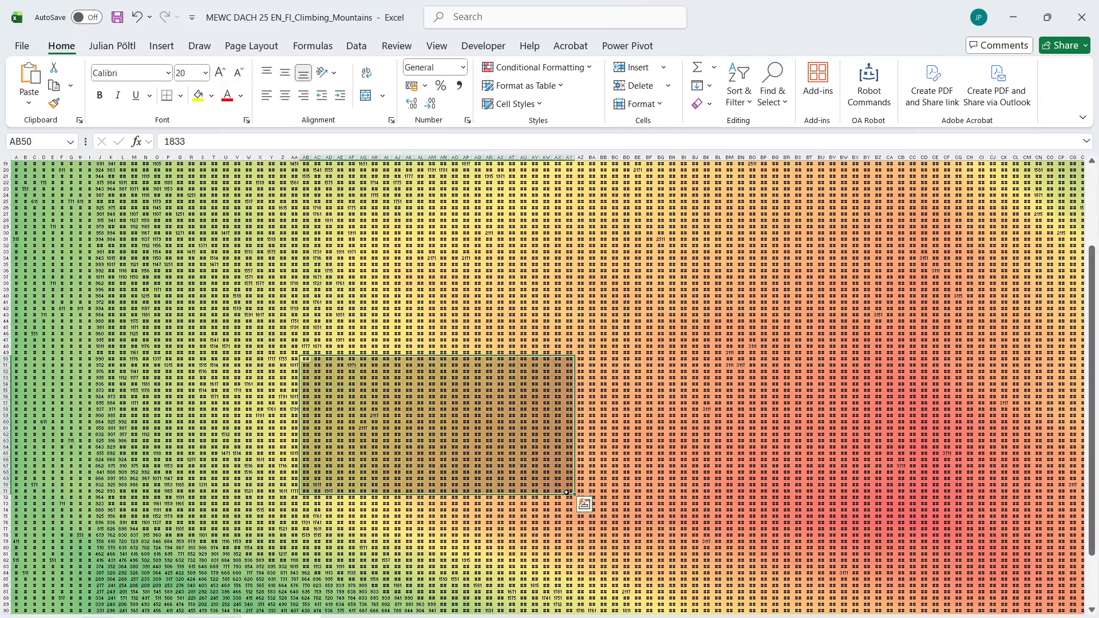
{"action": "scroll", "coordinate": [680, 447], "scroll_direction": "right", "scroll_amount": 15}
{"action": "scroll", "coordinate": [680, 447], "scroll_direction": "left", "scroll_amount": 15}
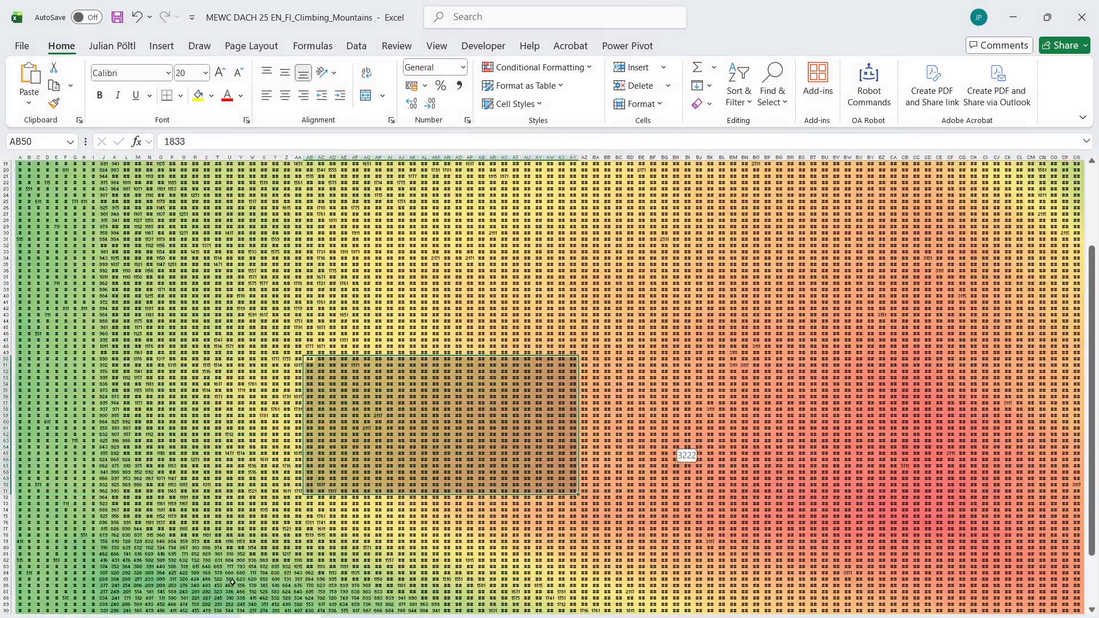
{"action": "key", "text": "ctrl+Page_Up"}
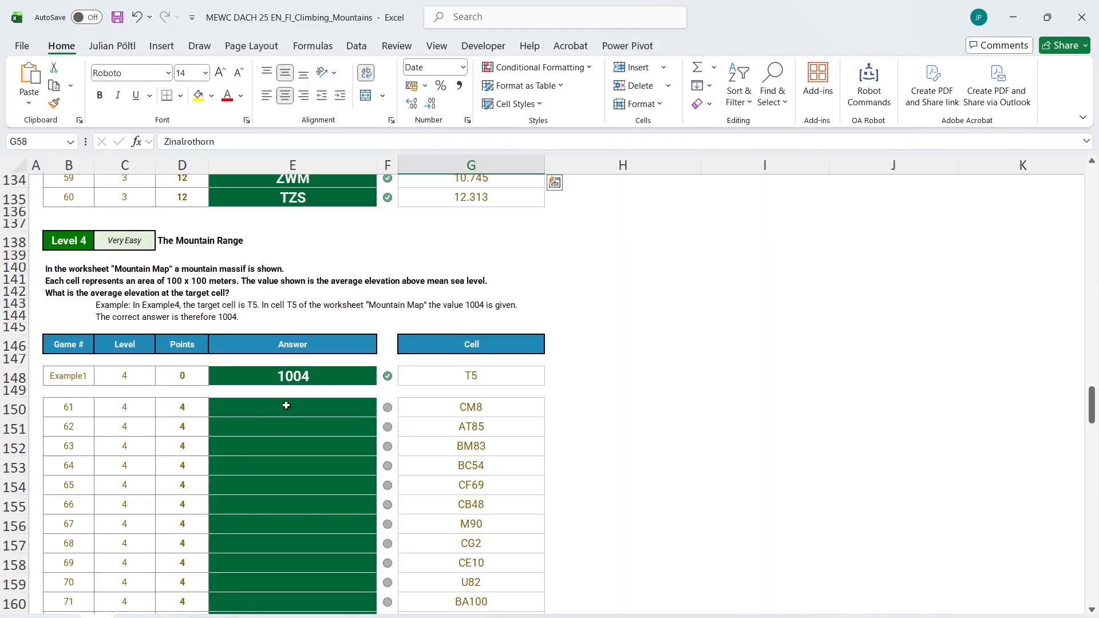
In E150, look up the target cell's elevation with =INDIRECT("'Mountain Map'!"&Case!G150) and fill it down for all Level 4 games
{"action": "left_click", "coordinate": [286, 406]}
{"action": "type", "text": "="}
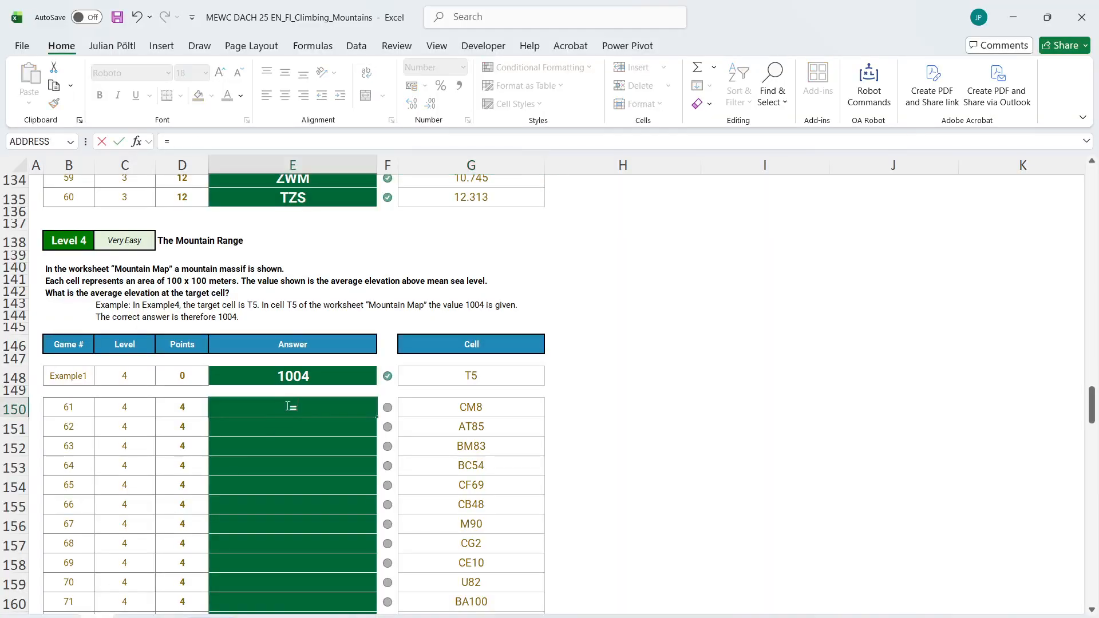
{"action": "type", "text": "in"}
{"action": "key", "text": "Down"}
{"action": "key", "text": "Tab"}
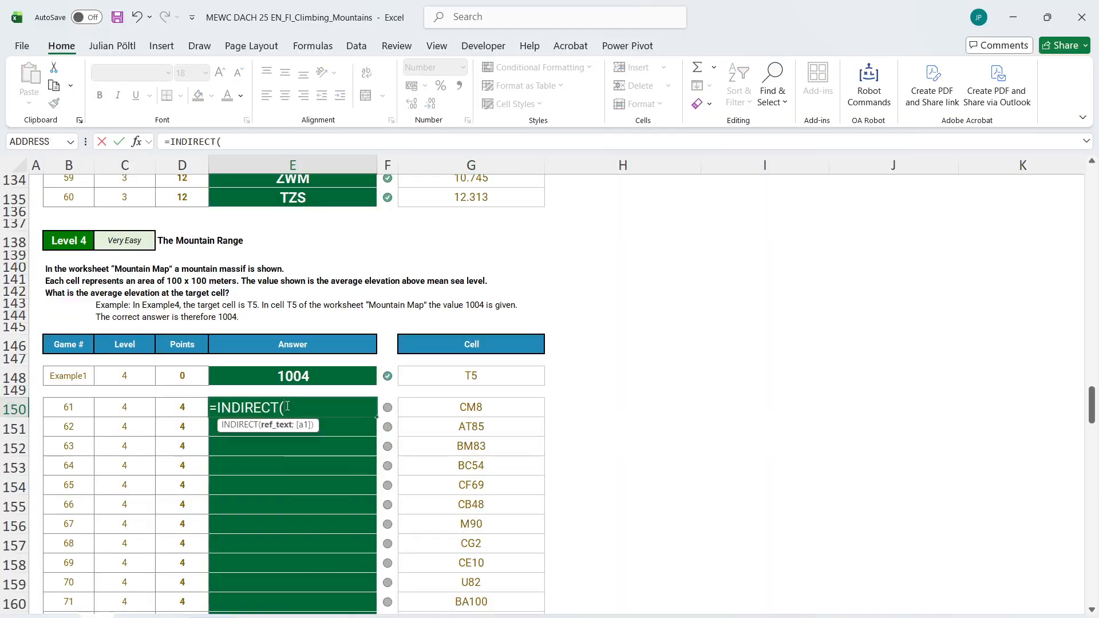
{"action": "left_click", "coordinate": [222, 143]}
{"action": "type", "text": "\""}
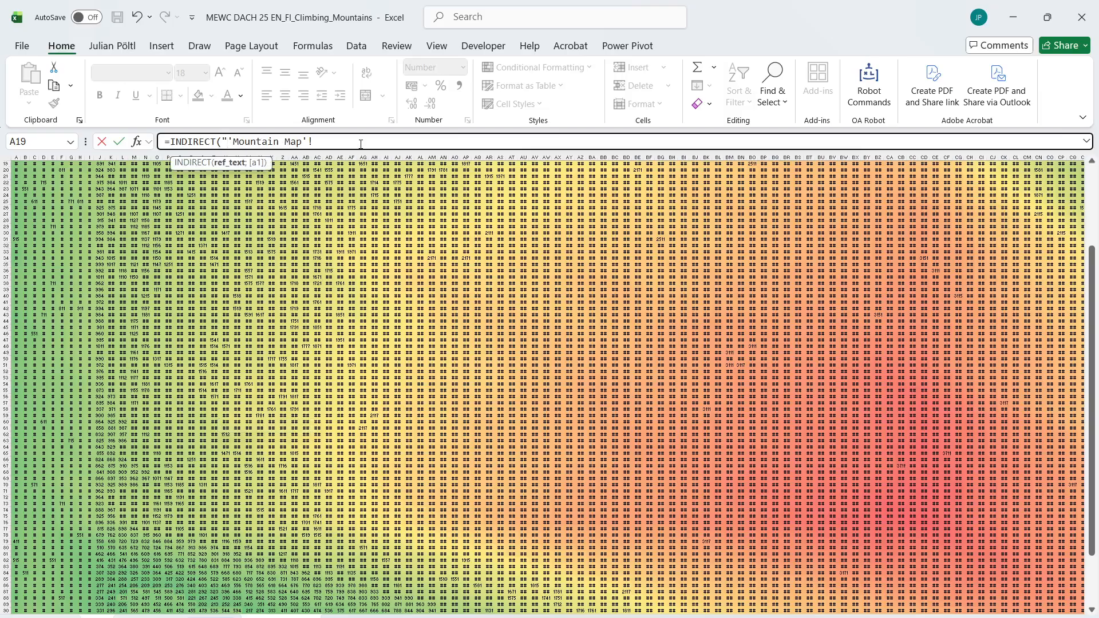
{"action": "type", "text": "&"}
{"action": "key", "text": "ctrl+Page_Up"}
{"action": "left_click", "coordinate": [513, 405]}
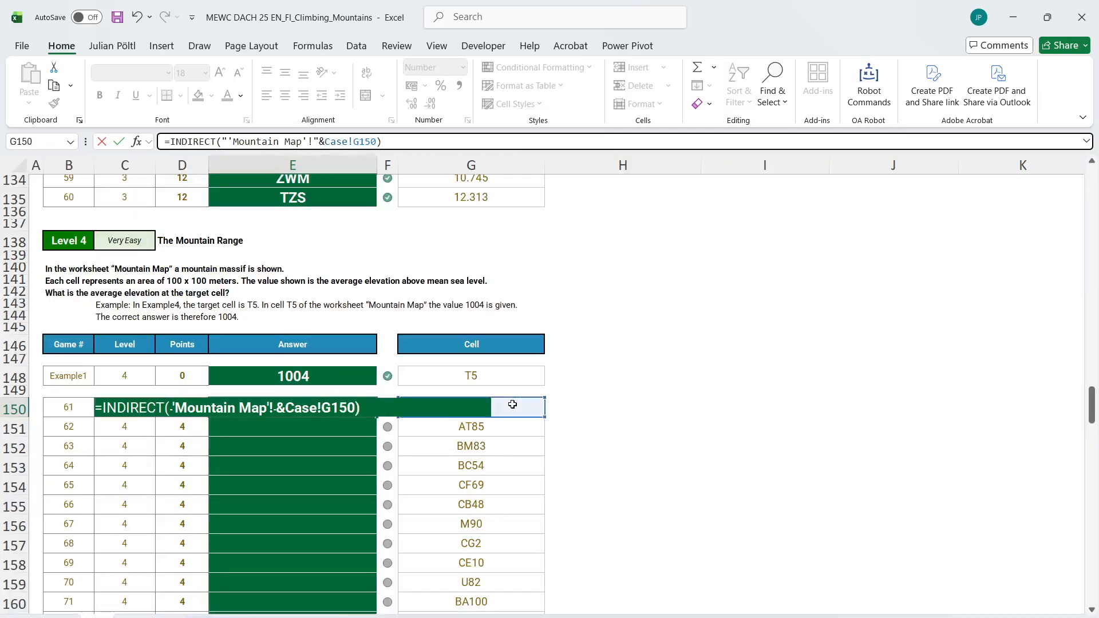
{"action": "key", "text": "ctrl+Return"}
{"action": "double_click", "coordinate": [377, 417]}
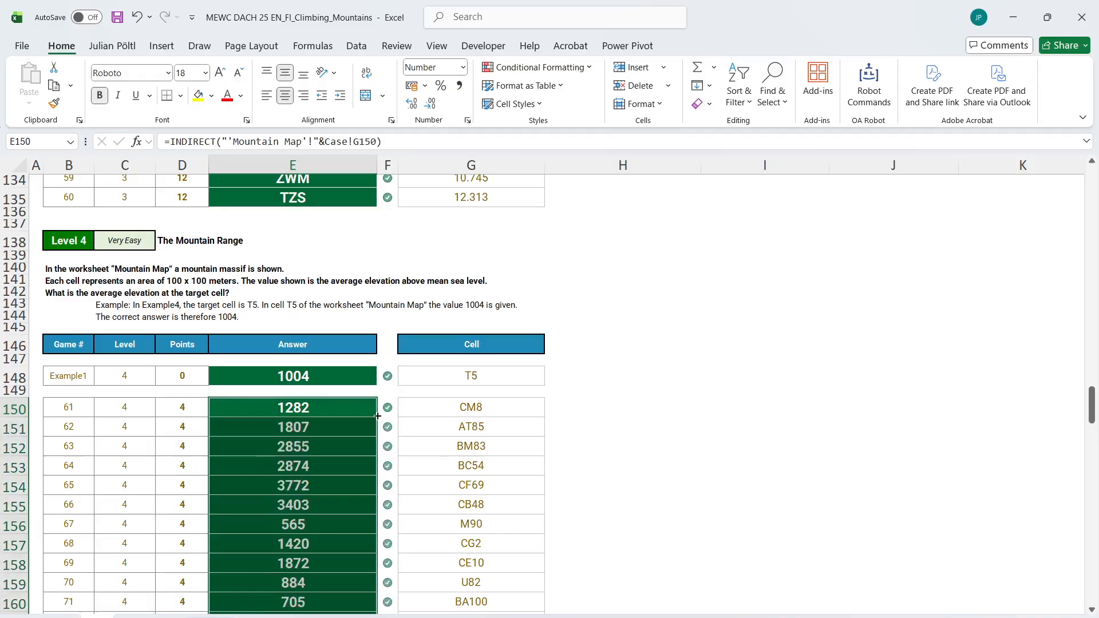
Review the Level 5 Local Peaks task and generate a working sheet for level 5
{"action": "scroll", "coordinate": [515, 439], "scroll_direction": "down", "scroll_amount": 5}
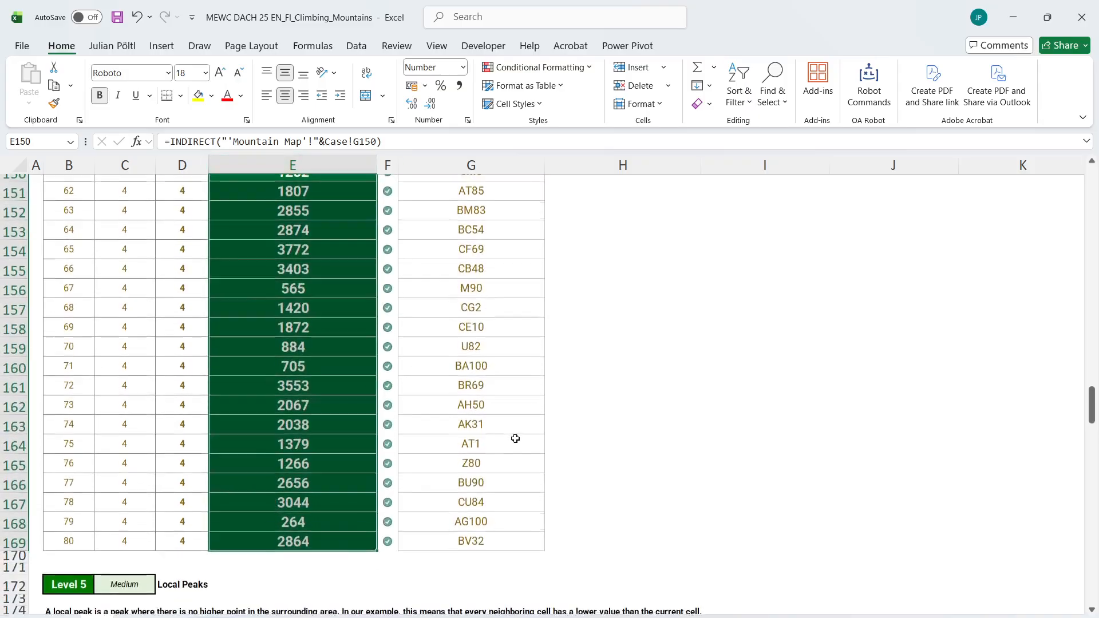
{"action": "scroll", "coordinate": [515, 438], "scroll_direction": "up", "scroll_amount": 1}
{"action": "scroll", "coordinate": [515, 439], "scroll_direction": "down", "scroll_amount": 8}
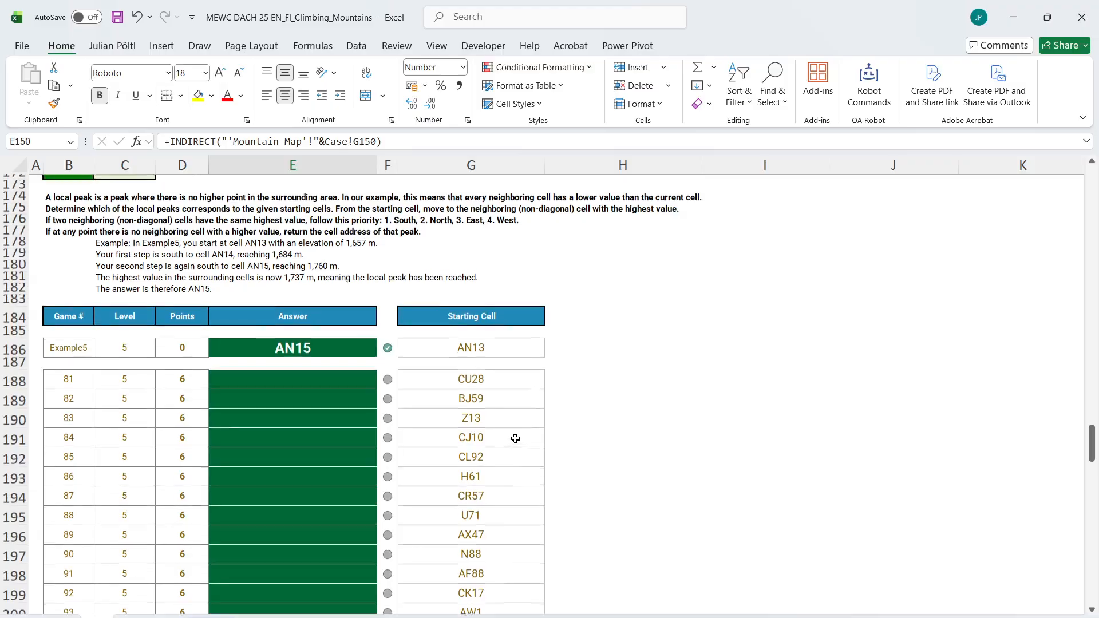
{"action": "scroll", "coordinate": [516, 439], "scroll_direction": "up", "scroll_amount": 1}
{"action": "left_click", "coordinate": [457, 325]}
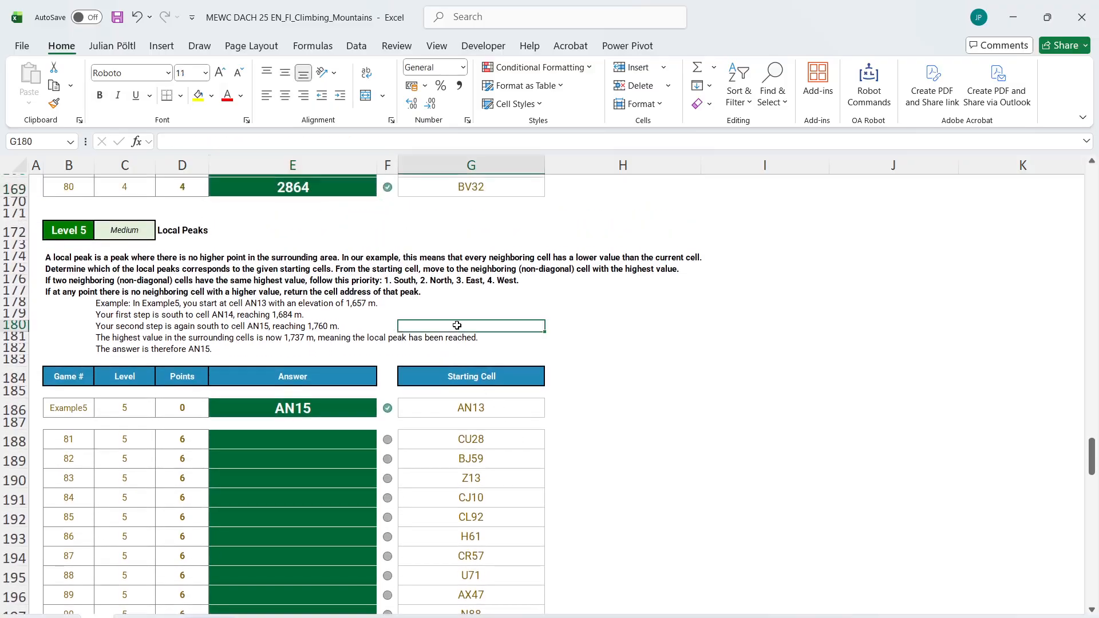
{"action": "key", "text": "ctrl+l"}
{"action": "type", "text": "5"}
{"action": "key", "text": "Return"}
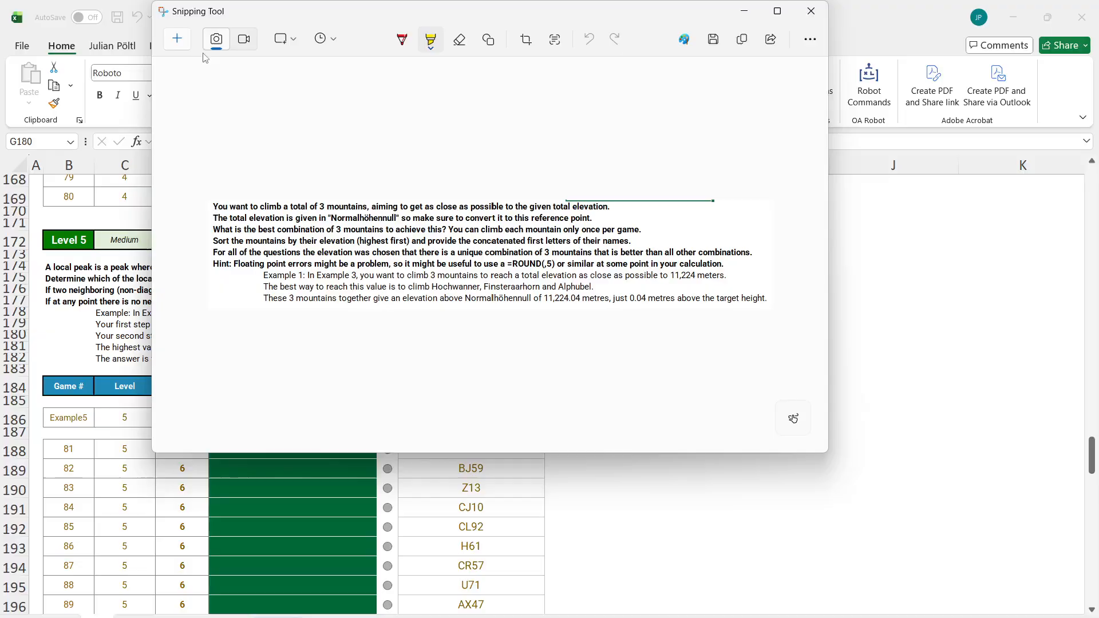
Capture the Level 5 instructions and example text as a picture and place it in the level 5 working sheet, starting at C9
{"action": "left_click_drag", "start_coordinate": [37, 258], "coordinate": [741, 375]}
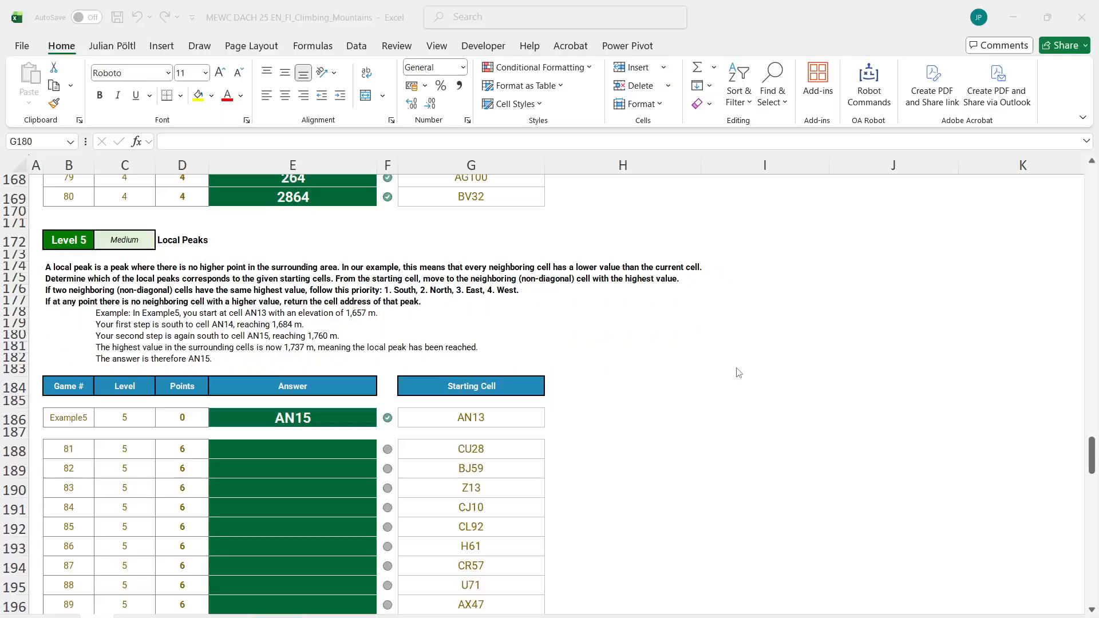
{"action": "left_click", "coordinate": [324, 398]}
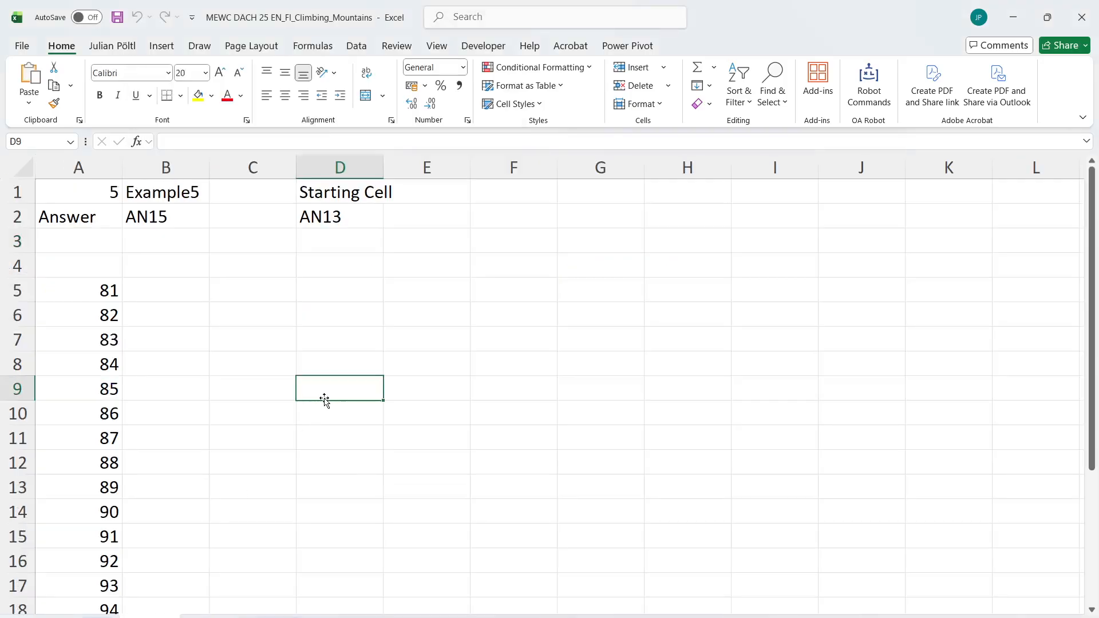
{"action": "key", "text": "ctrl+v"}
{"action": "left_click_drag", "start_coordinate": [408, 404], "coordinate": [367, 409]}
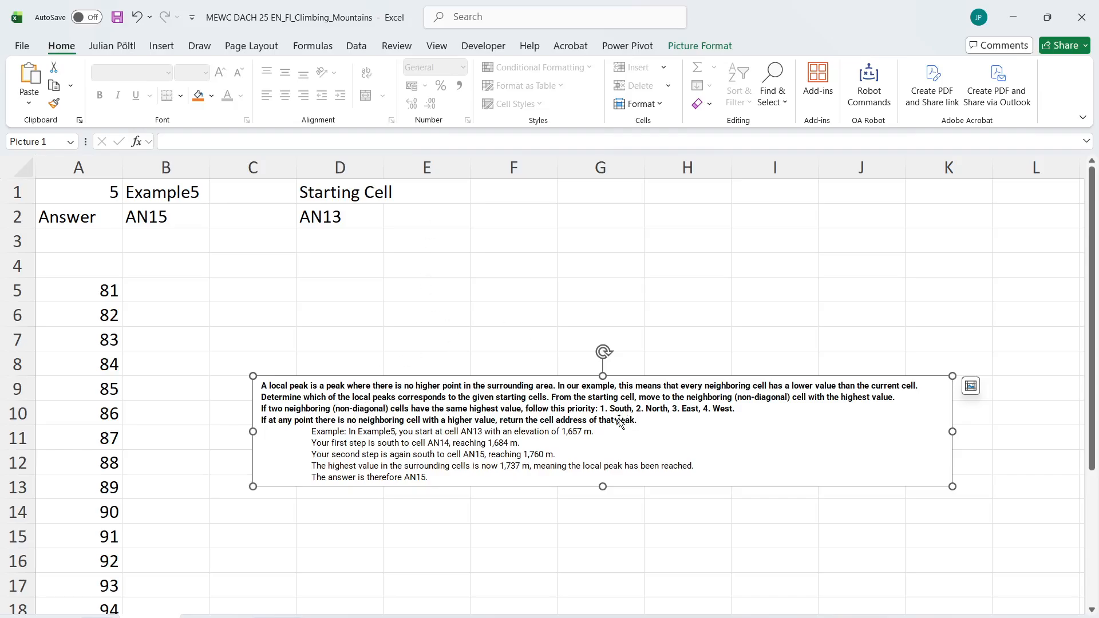
Reference the example's starting cell from D2 in D3
{"action": "left_click", "coordinate": [320, 247]}
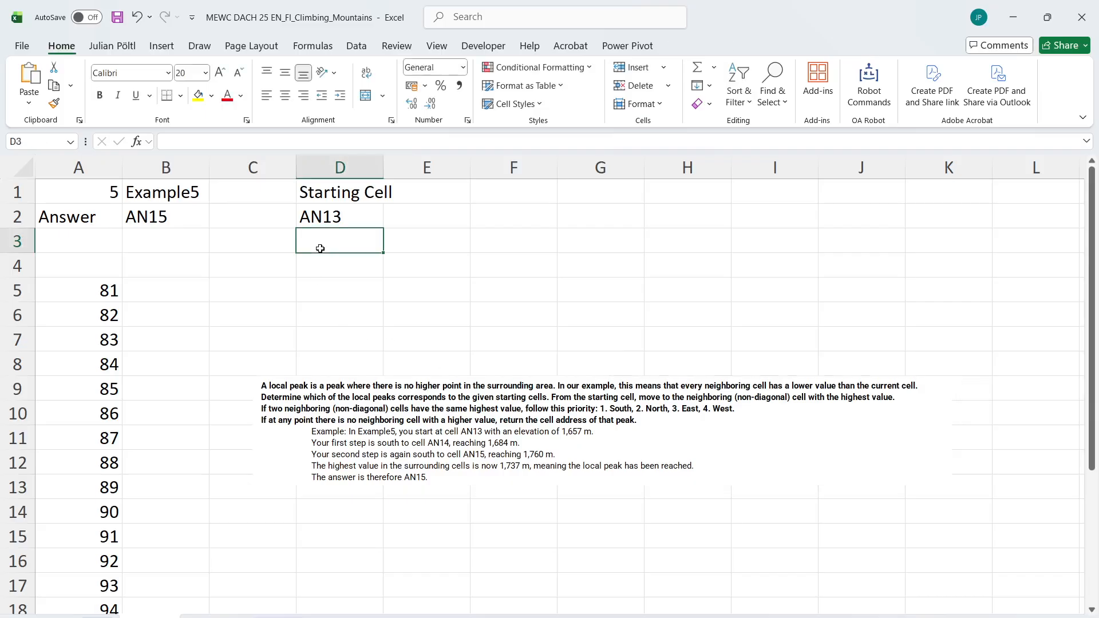
{"action": "type", "text": "="}
{"action": "key", "text": "Up"}
{"action": "key", "text": "Return"}
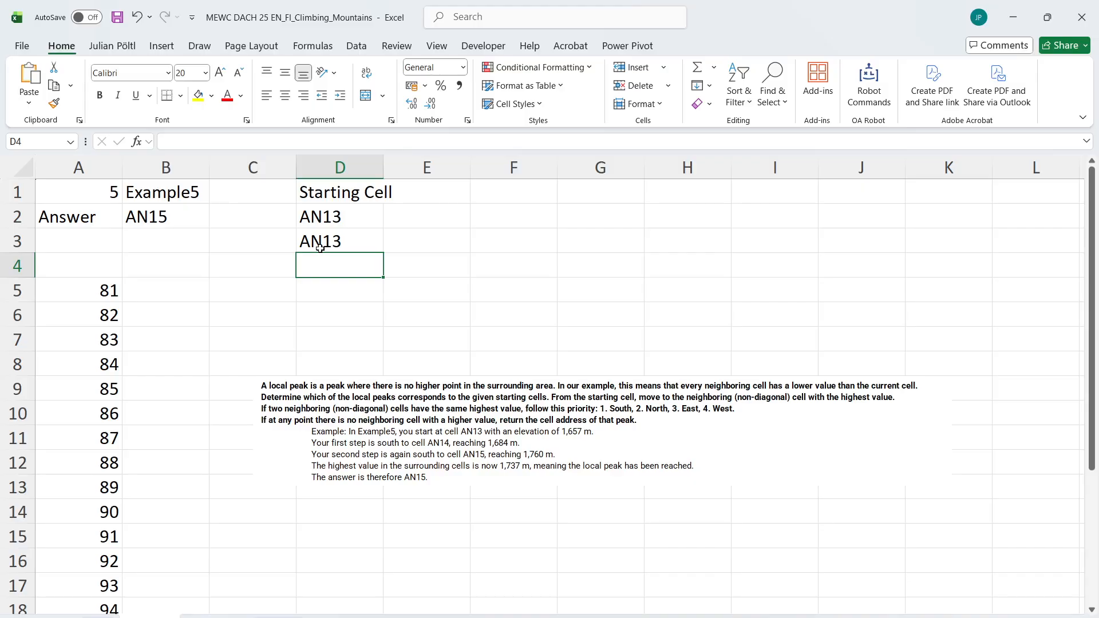
Begin a LET formula in D4 that defines C as D3 and opens CR as an HSTACK of cell references
{"action": "type", "text": "="}
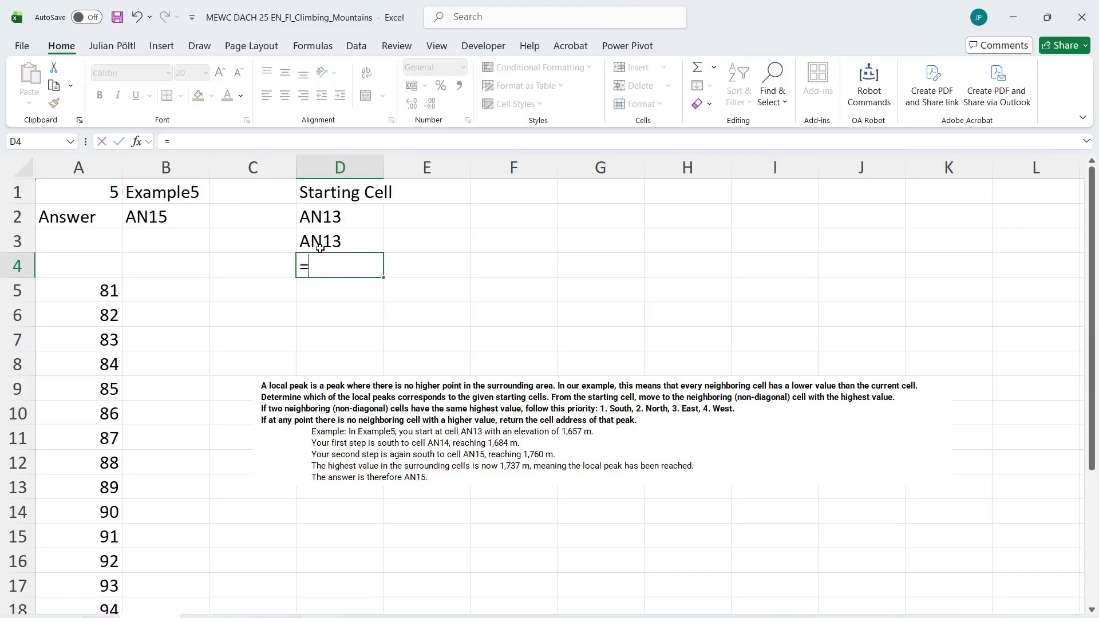
{"action": "type", "text": "Let"}
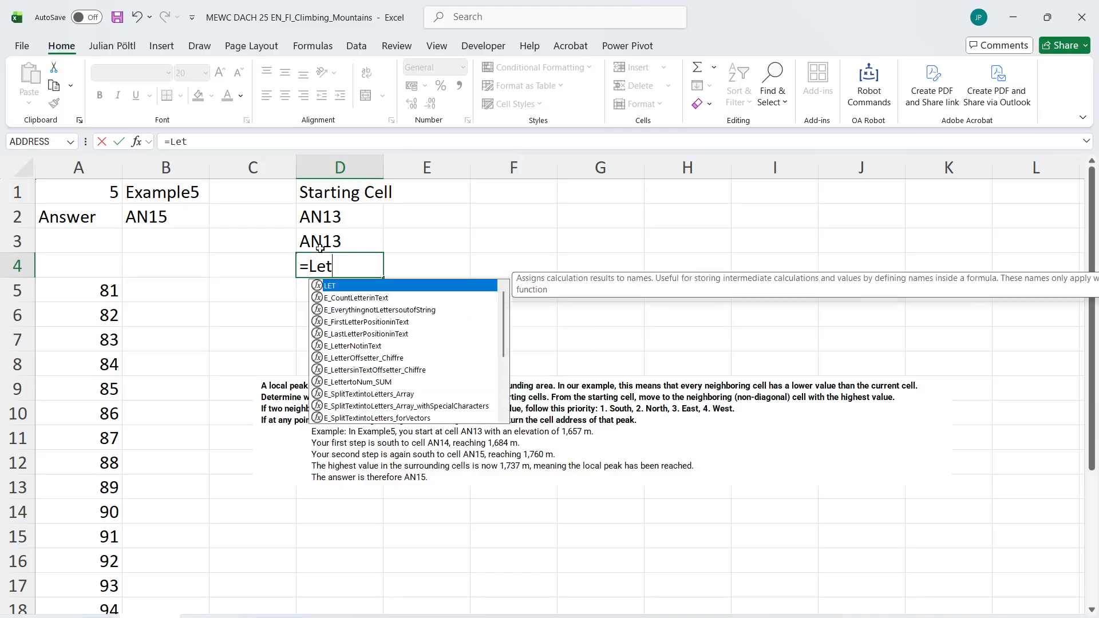
{"action": "type", "text": "(C;"}
{"action": "left_click", "coordinate": [320, 247]}
{"action": "type", "text": ";"}
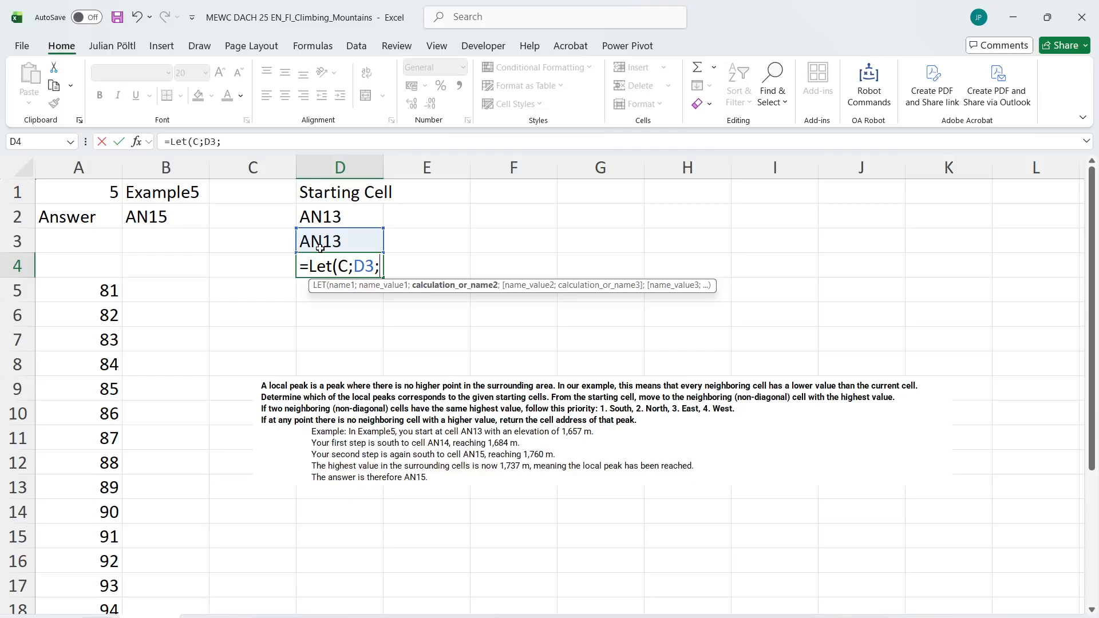
{"action": "type", "text": "CR"}
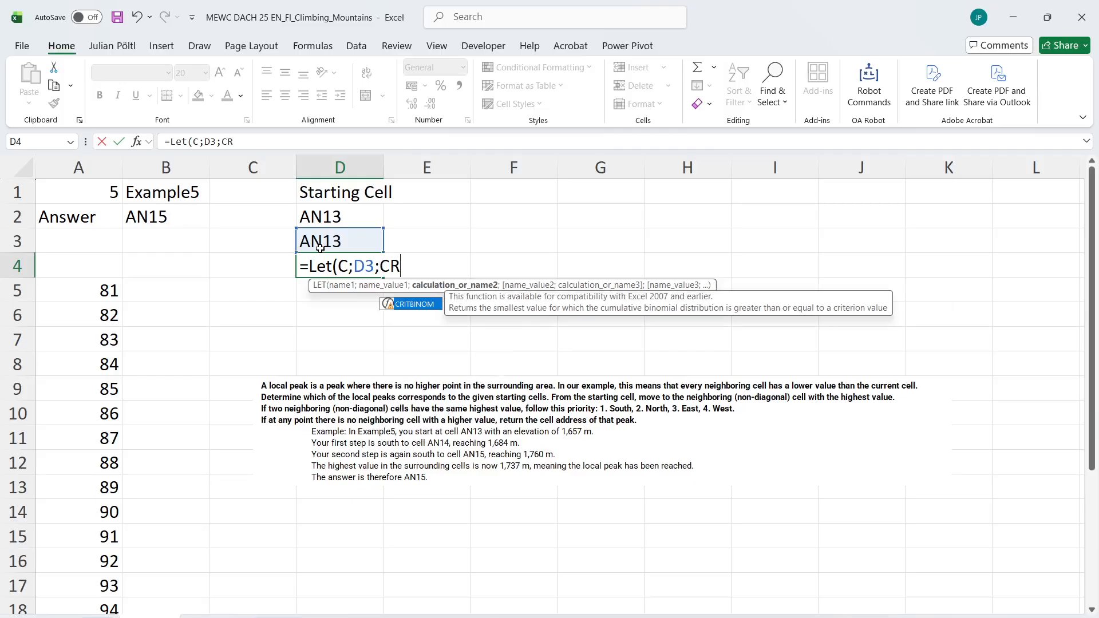
{"action": "type", "text": ";HSTACK("}
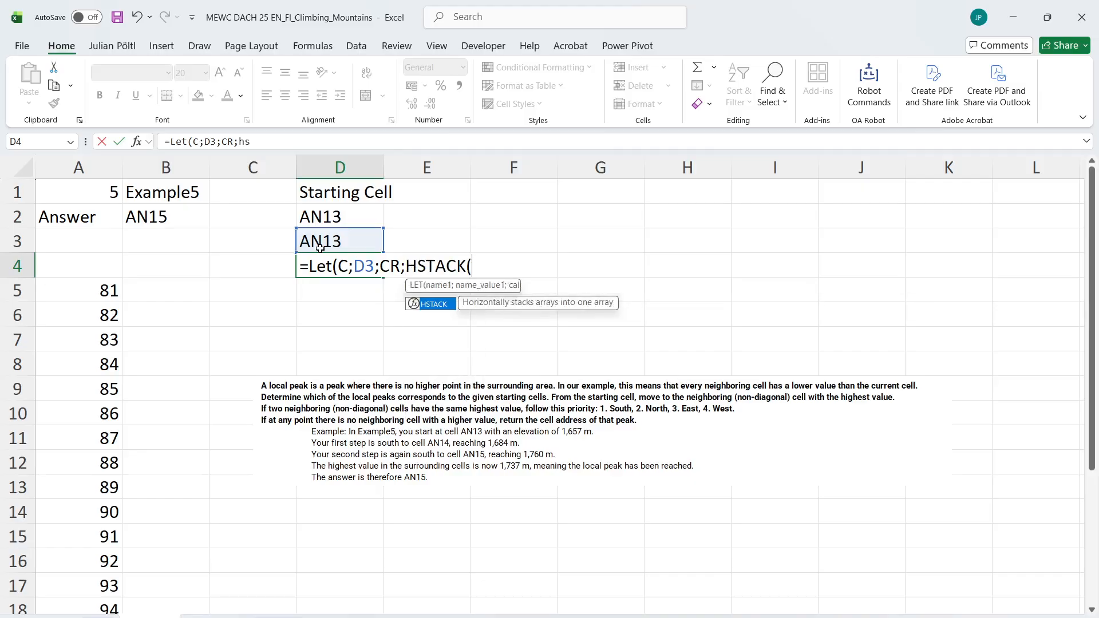
{"action": "left_click", "coordinate": [320, 248]}
{"action": "type", "text": ";"}
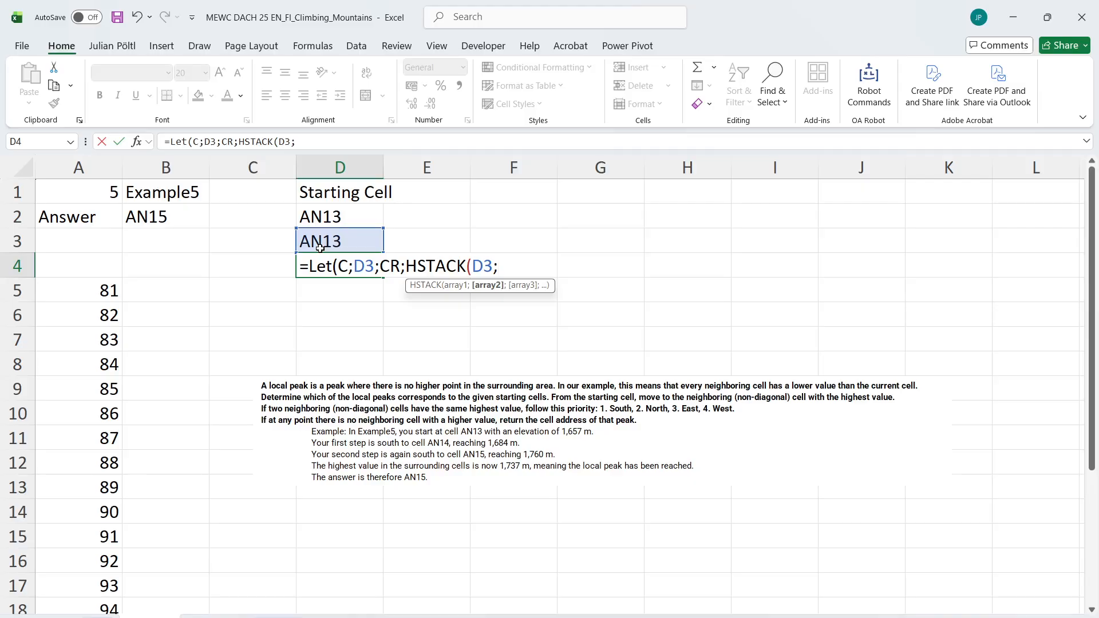
{"action": "type", "text": "cellre"}
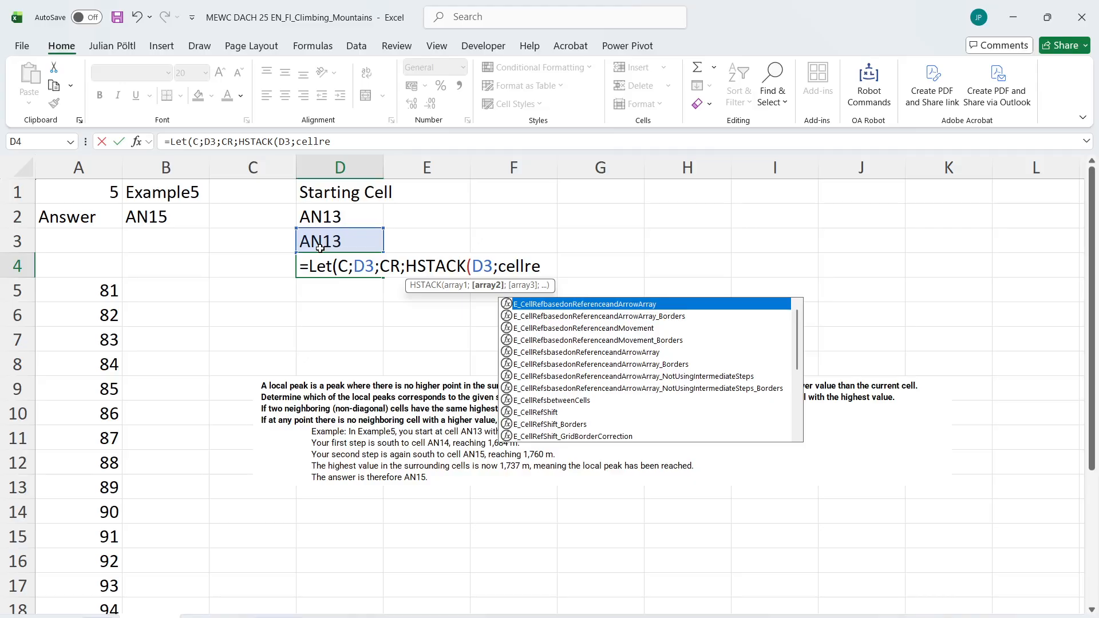
Make C the first HSTACK item and add the northern neighbour with E_CellRefbasedonReferenceandMovement(C;0;-1)
{"action": "key", "text": "Down"}
{"action": "key", "text": "Down"}
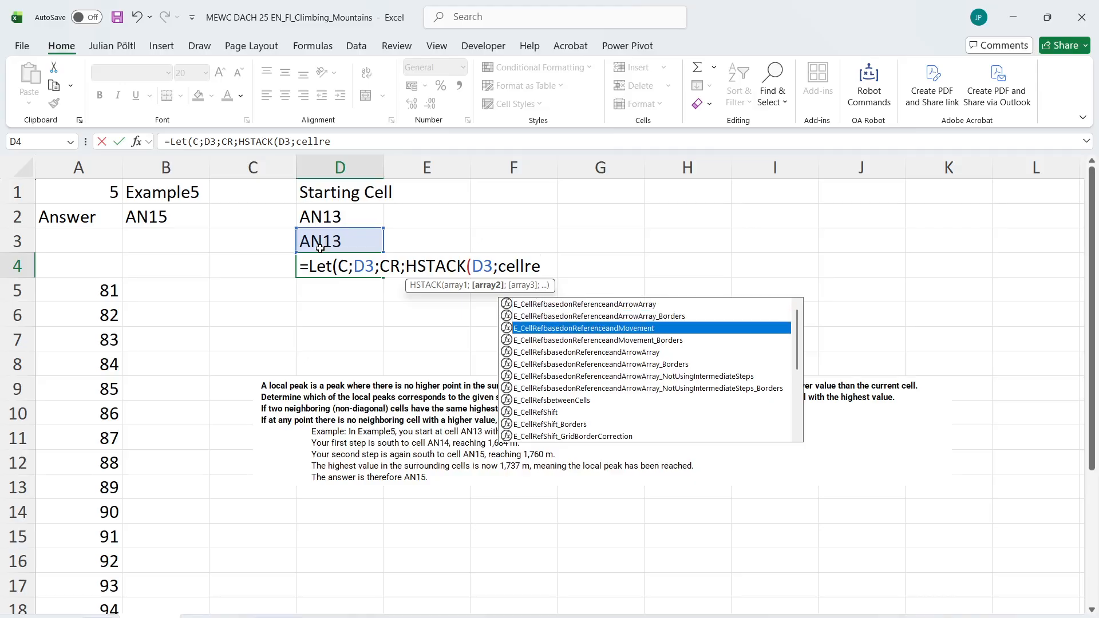
{"action": "key", "text": "Tab"}
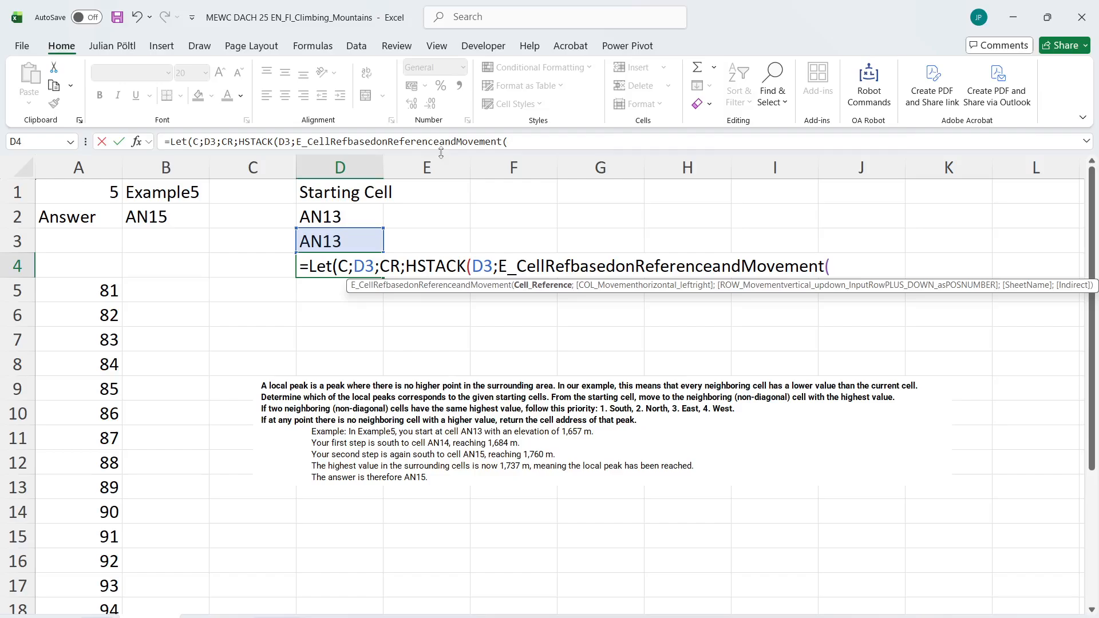
{"action": "double_click", "coordinate": [286, 142]}
{"action": "double_click", "coordinate": [267, 142]}
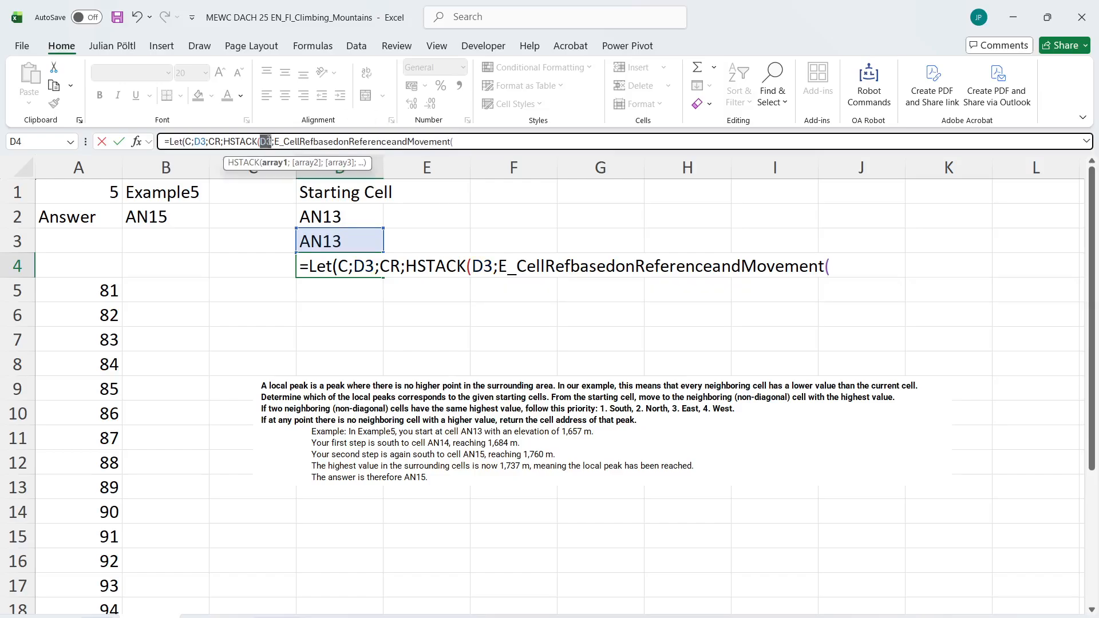
{"action": "type", "text": "C"}
{"action": "left_click", "coordinate": [529, 141]}
{"action": "type", "text": "C;"}
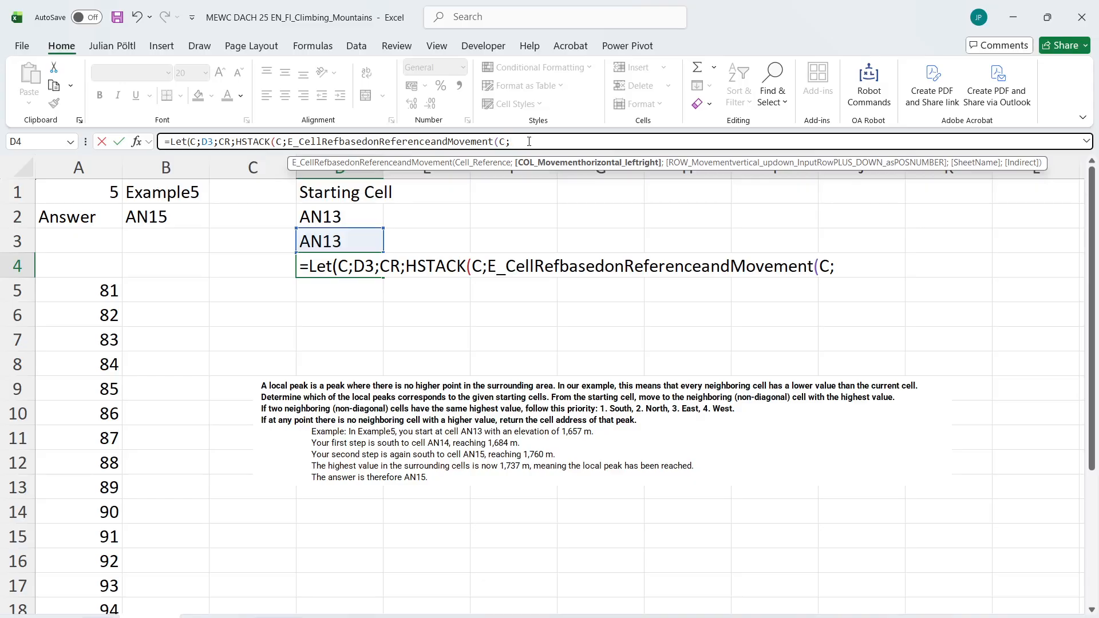
{"action": "type", "text": "0;-1);"}
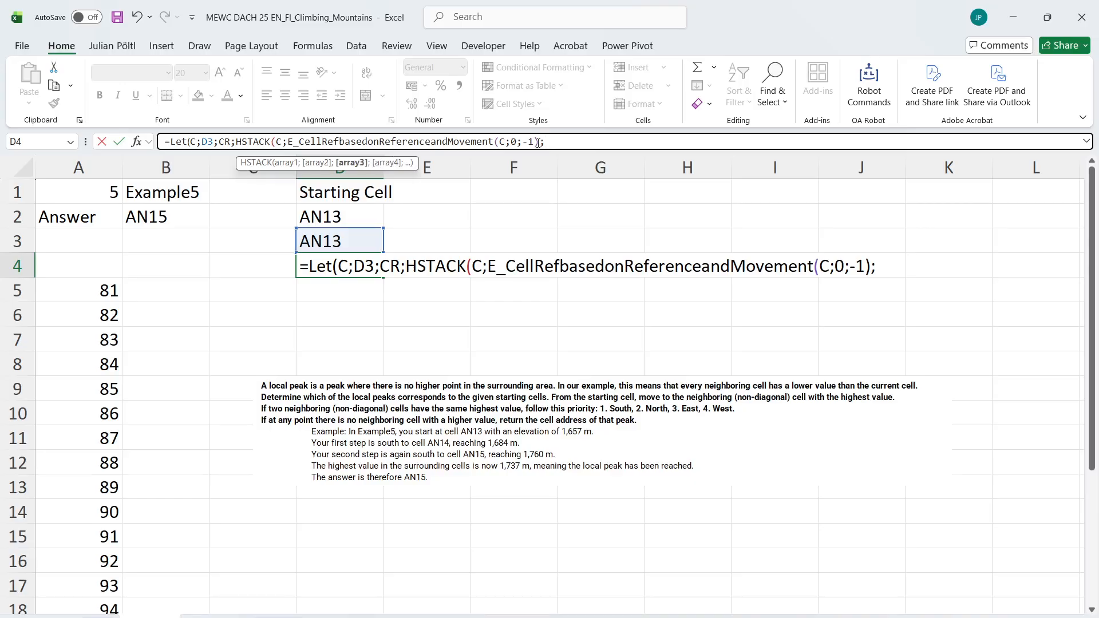
Duplicate the neighbour expression within the HSTACK and change its movement to (C;0;1) for the southern cell
{"action": "left_click_drag", "start_coordinate": [539, 142], "coordinate": [287, 141]}
{"action": "key", "text": "ctrl+c"}
{"action": "key", "text": "End"}
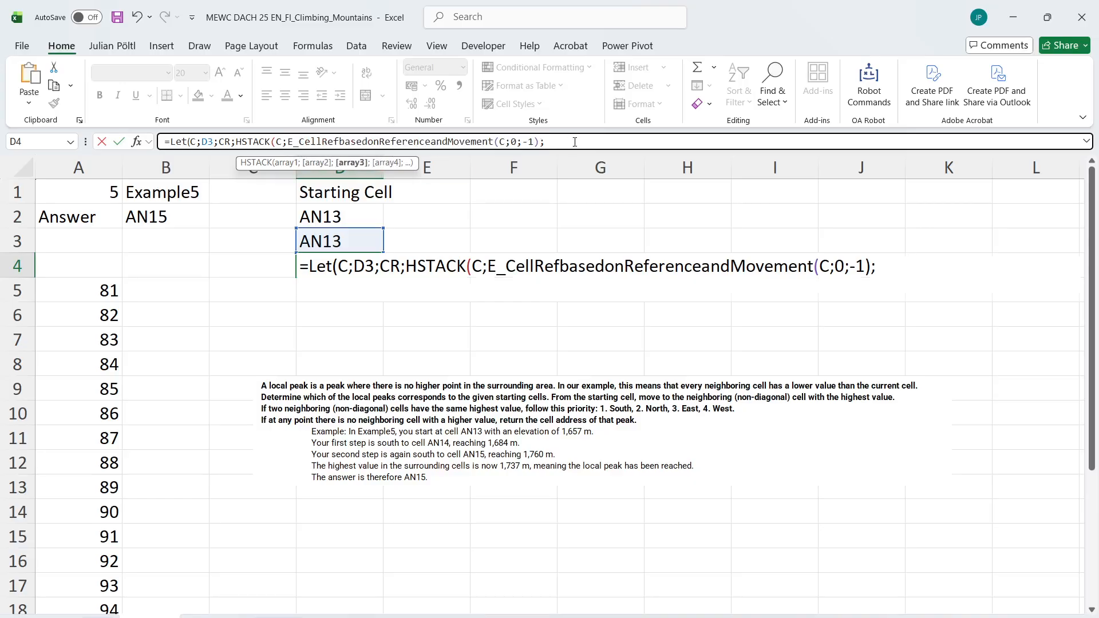
{"action": "key", "text": "ctrl+v"}
{"action": "left_click", "coordinate": [787, 141]}
{"action": "key", "text": "BackSpace"}
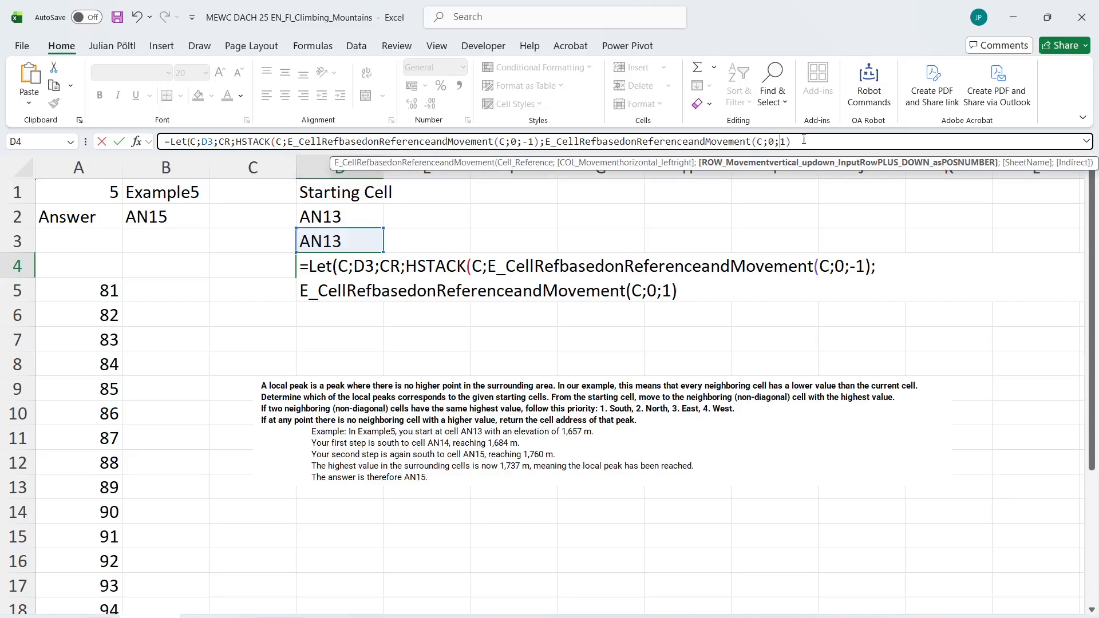
{"action": "left_click", "coordinate": [824, 143]}
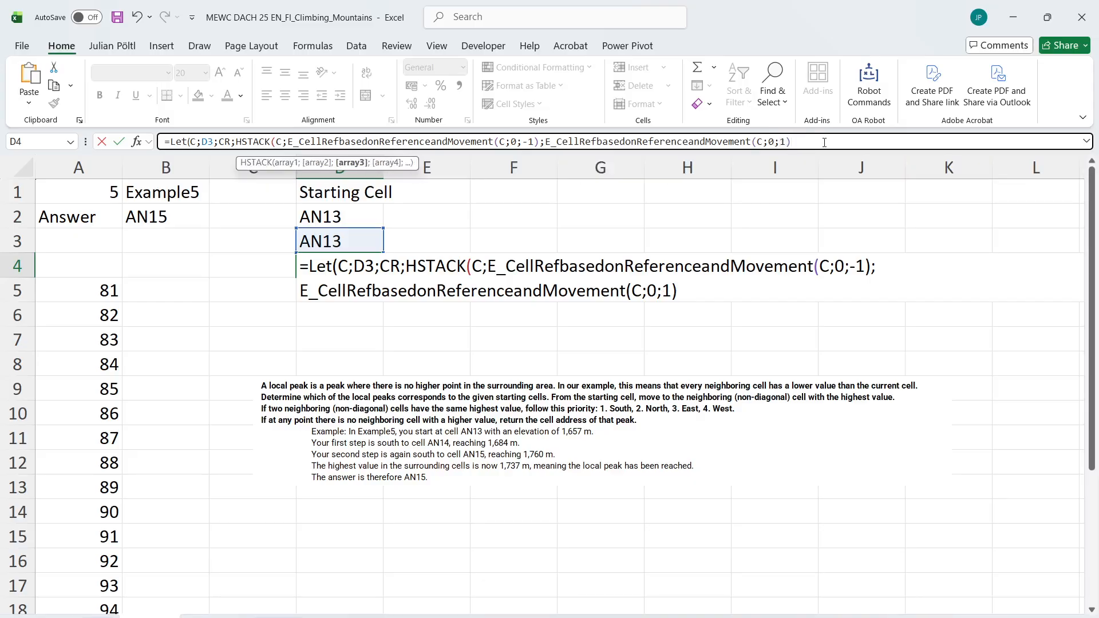
Add another copy of the neighbour expression to the HSTACK with movement (C;1;0) for the eastern cell
{"action": "type", "text": ";"}
{"action": "key", "text": "ctrl+v"}
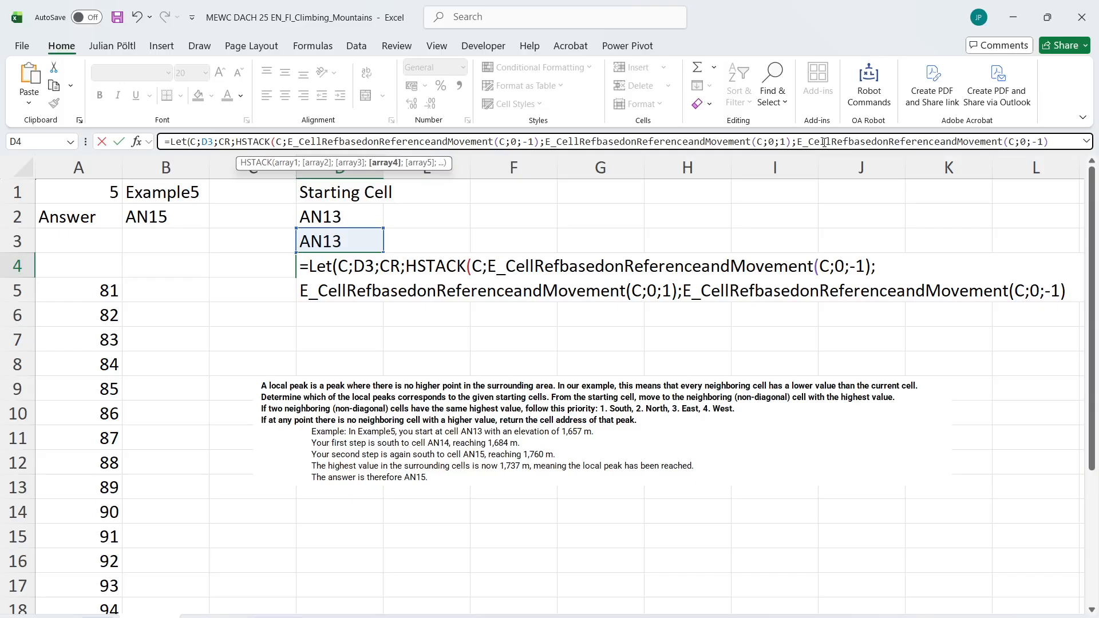
{"action": "left_click", "coordinate": [1024, 143]}
{"action": "key", "text": "BackSpace"}
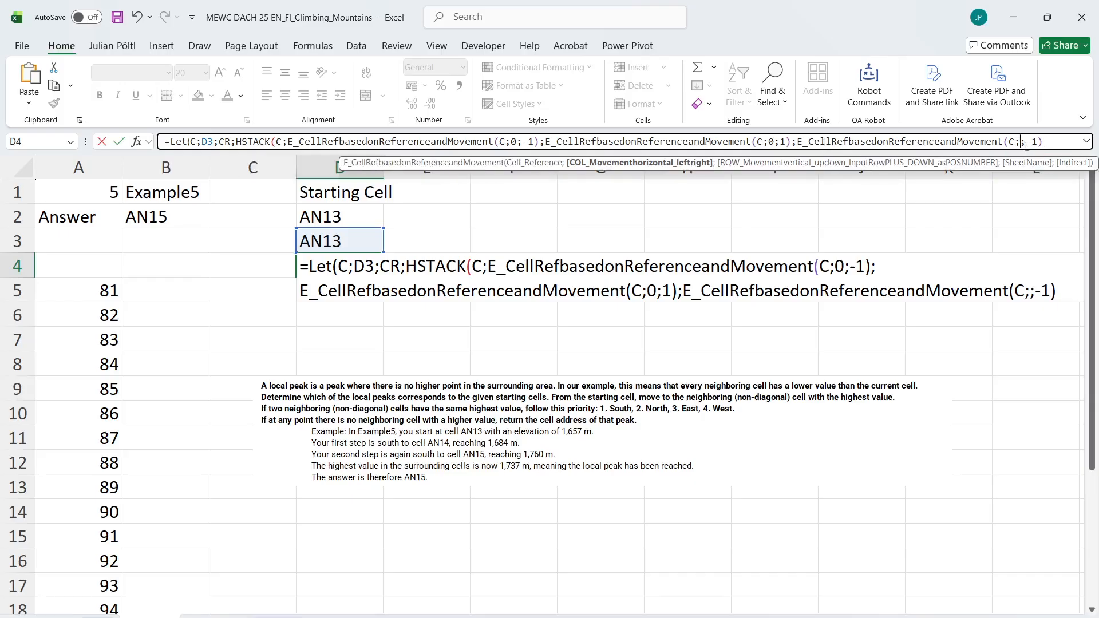
{"action": "type", "text": "1"}
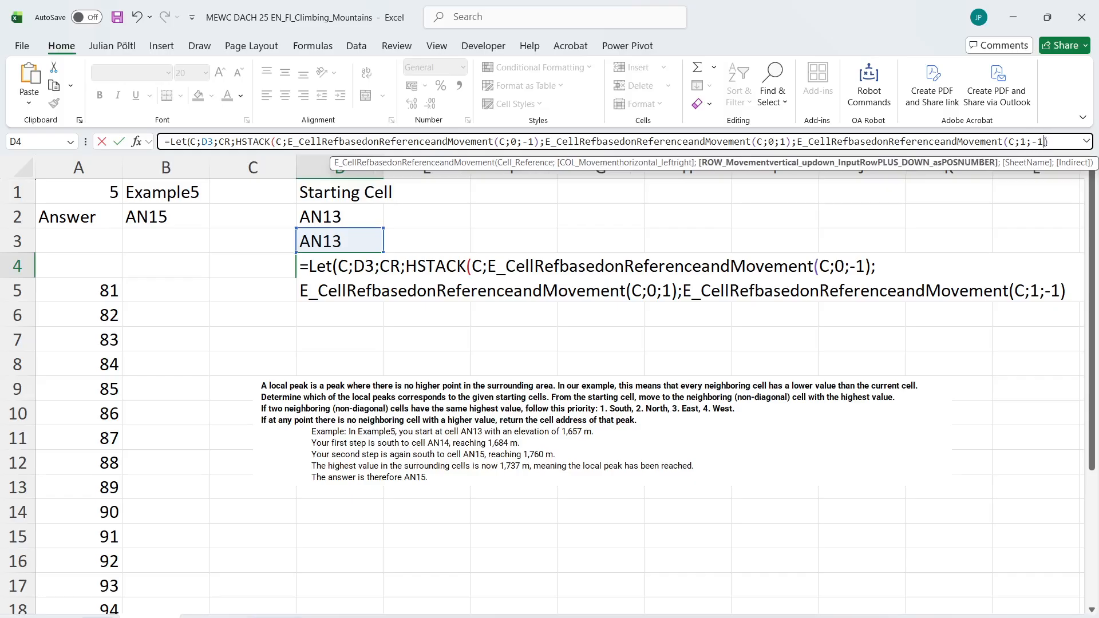
{"action": "key", "text": "BackSpace"}
{"action": "key", "text": "BackSpace"}
{"action": "type", "text": "0"}
{"action": "left_click", "coordinate": [1050, 141]}
{"action": "type", "text": ";"}
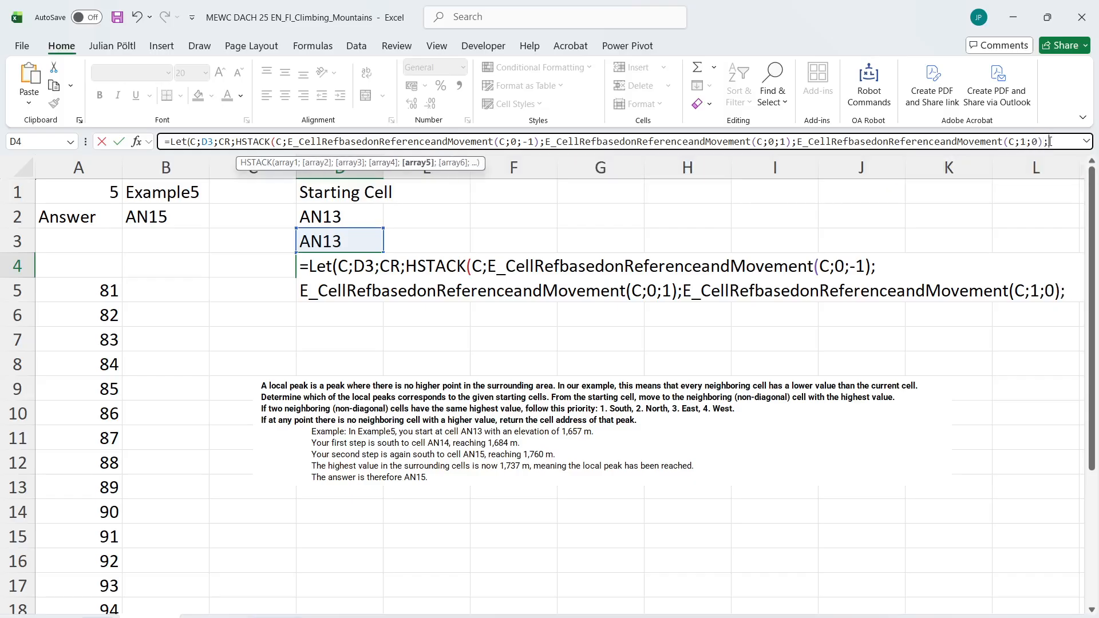
Add the western neighbour on a new formula line with movement (C;-1;0) and close the HSTACK
{"action": "key", "text": "alt+Return"}
{"action": "key", "text": "ctrl+v"}
{"action": "left_click", "coordinate": [390, 142]}
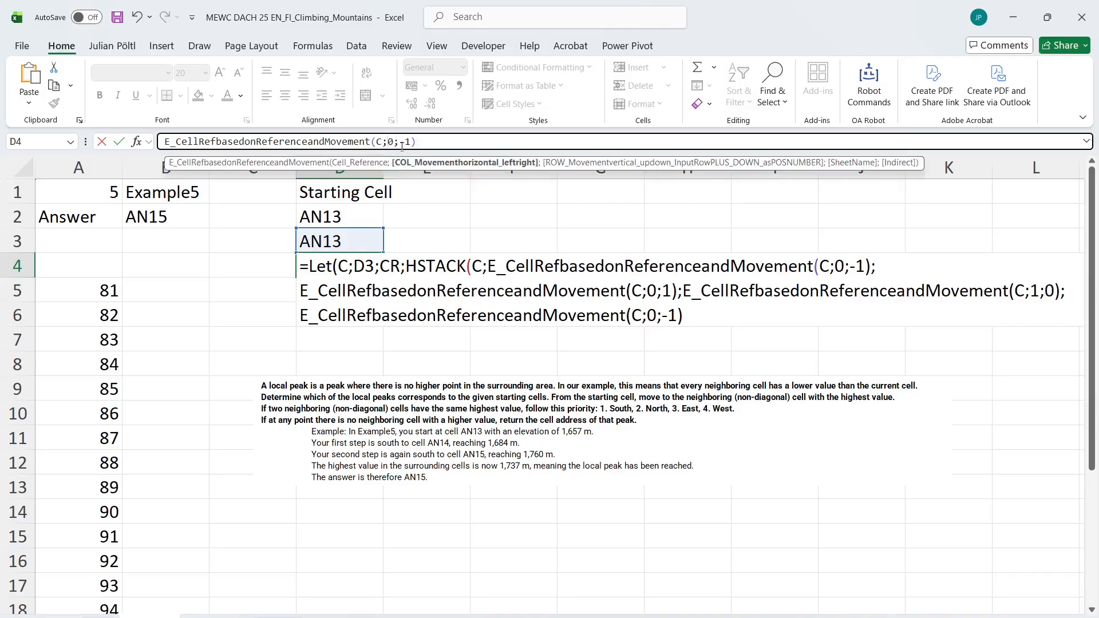
{"action": "key", "text": "BackSpace"}
{"action": "type", "text": "-1"}
{"action": "left_click", "coordinate": [416, 142]}
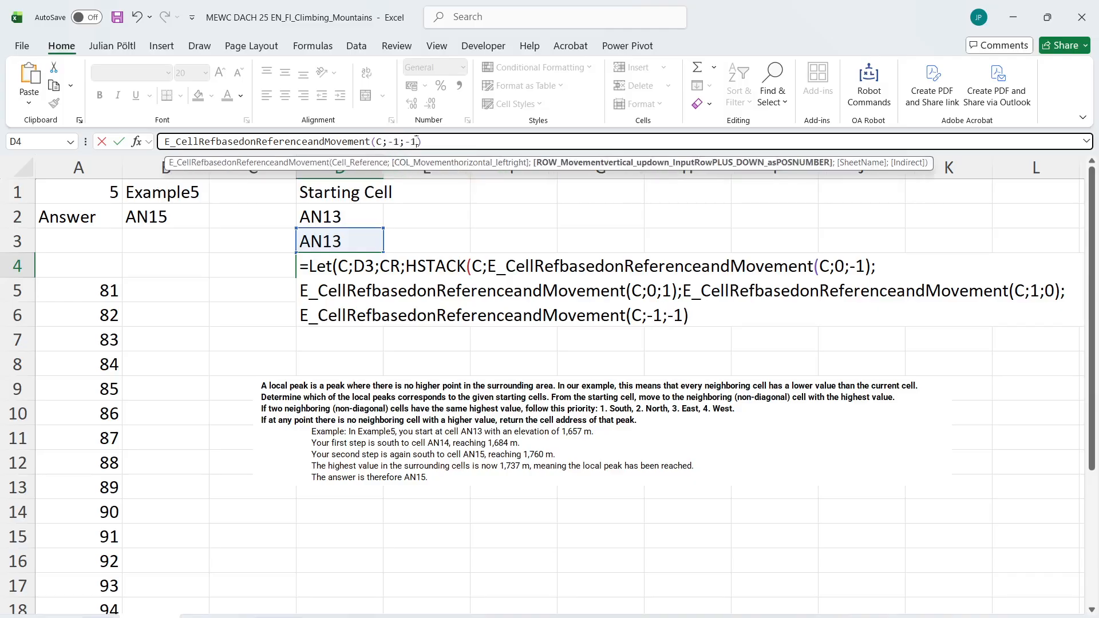
{"action": "key", "text": "BackSpace"}
{"action": "key", "text": "BackSpace"}
{"action": "type", "text": "0"}
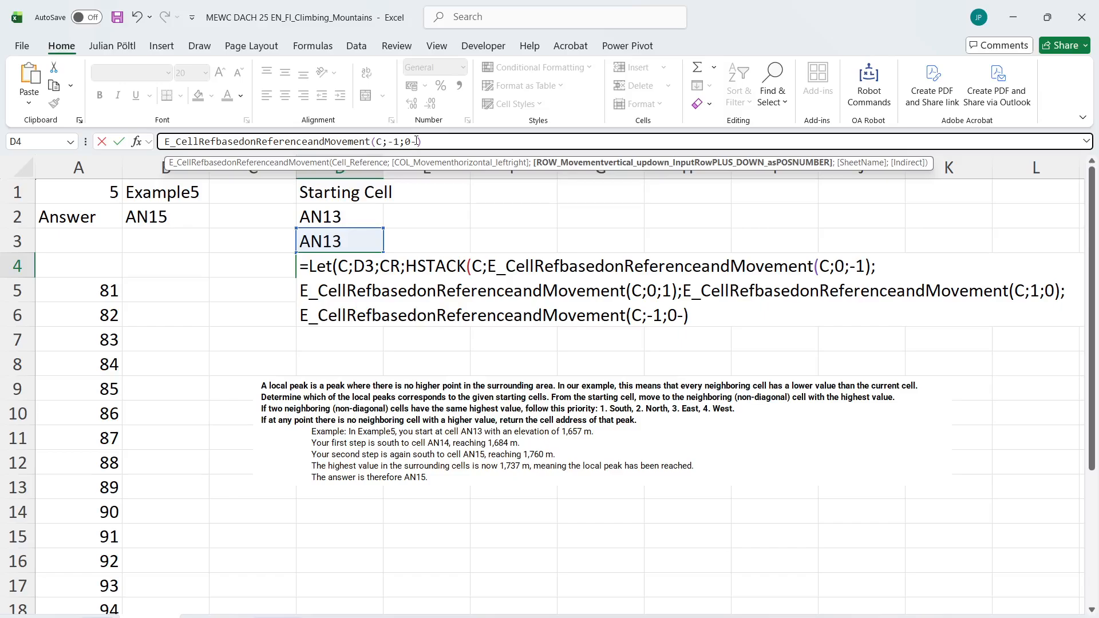
{"action": "left_click", "coordinate": [476, 144]}
{"action": "type", "text": ")"}
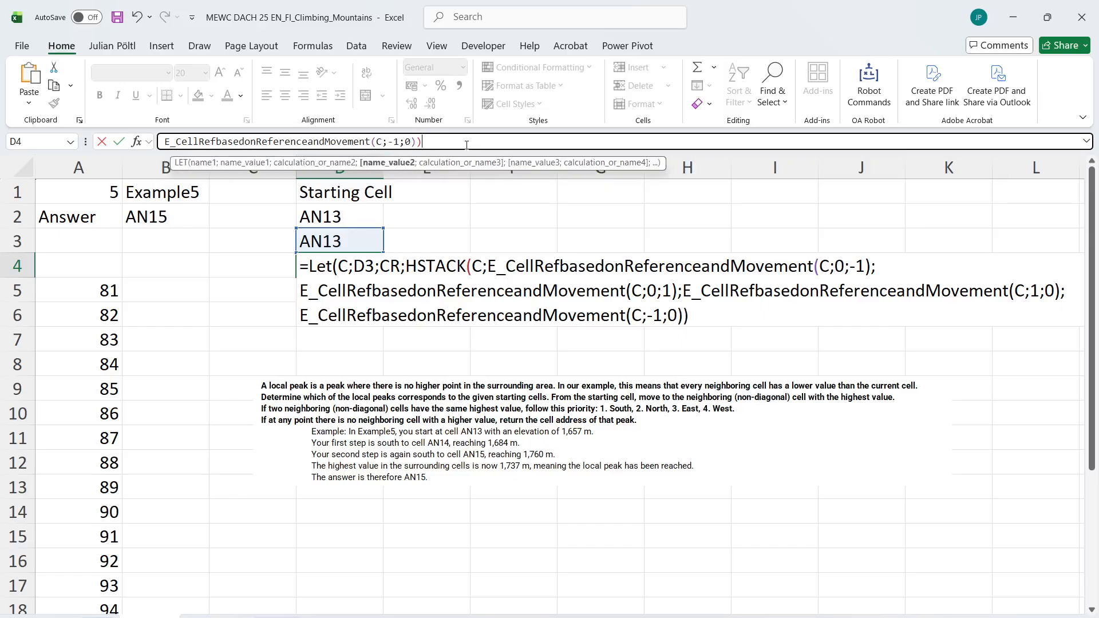
Return CR as the LET result and enter the D4 formula to list the current and neighbouring cells
{"action": "left_click_drag", "start_coordinate": [451, 152], "coordinate": [459, 187]}
{"action": "type", "text": ";CR("}
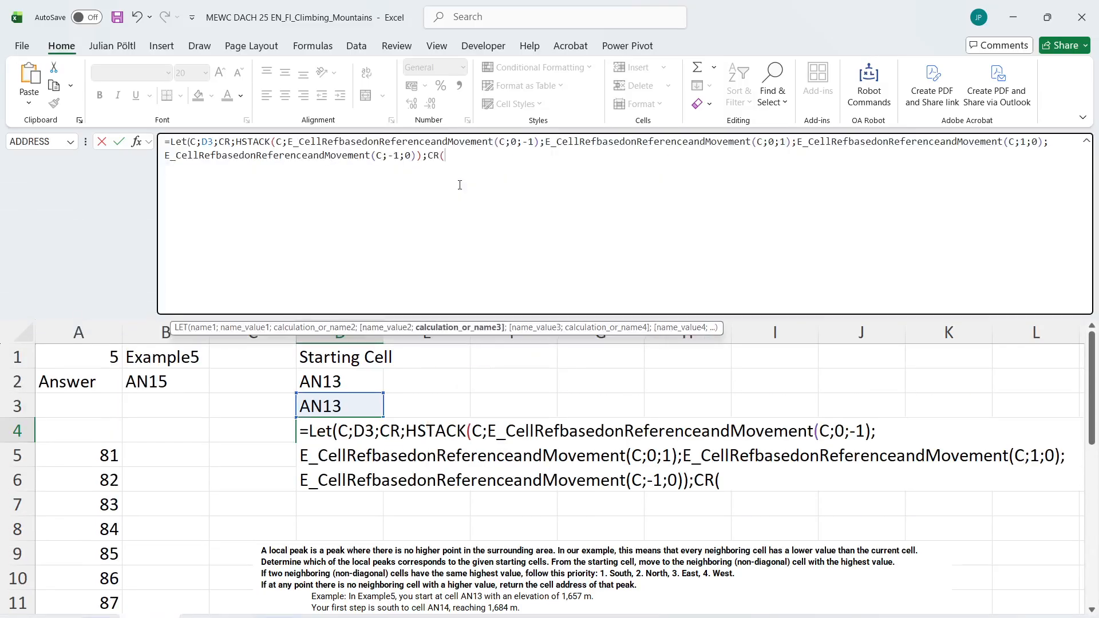
{"action": "key", "text": "BackSpace"}
{"action": "type", "text": ")"}
{"action": "key", "text": "ctrl+Return"}
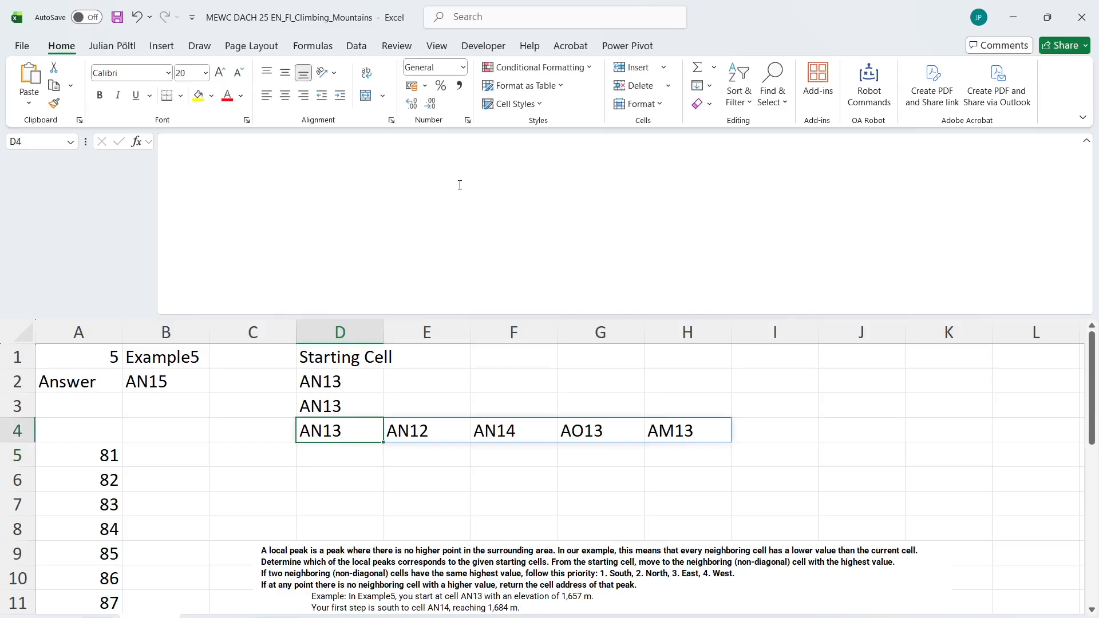
Replace the returned CR in the D4 formula with L_Indirect_Easy(CR;"Mountain Map") to look up the elevations
{"action": "left_click", "coordinate": [460, 185]}
{"action": "key", "text": "BackSpace"}
{"action": "key", "text": "BackSpace"}
{"action": "key", "text": "BackSpace"}
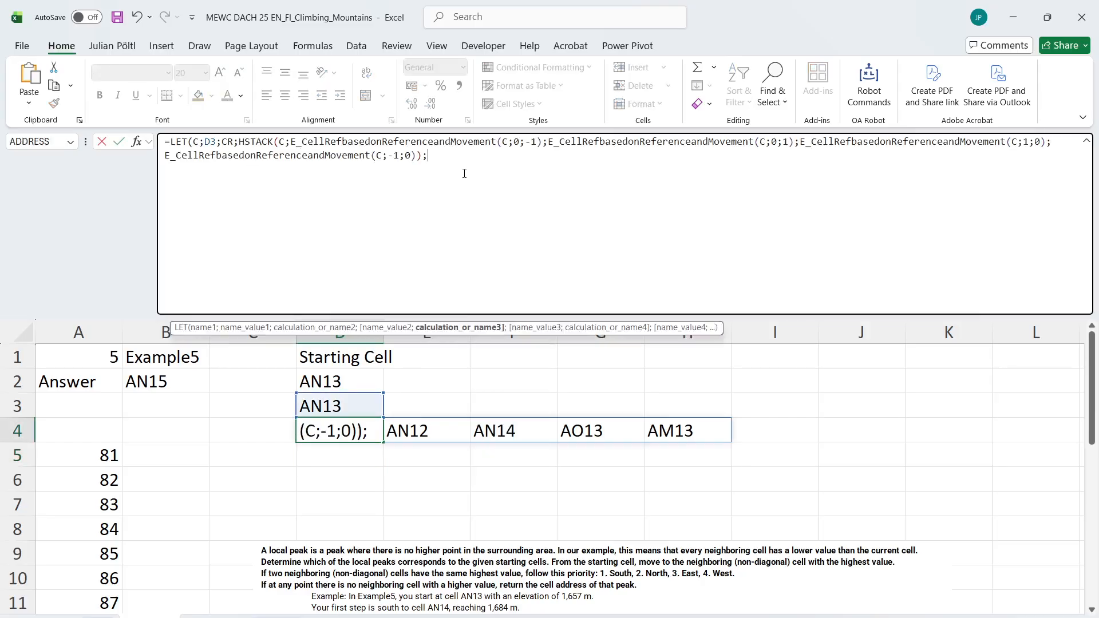
{"action": "type", "text": "eas"}
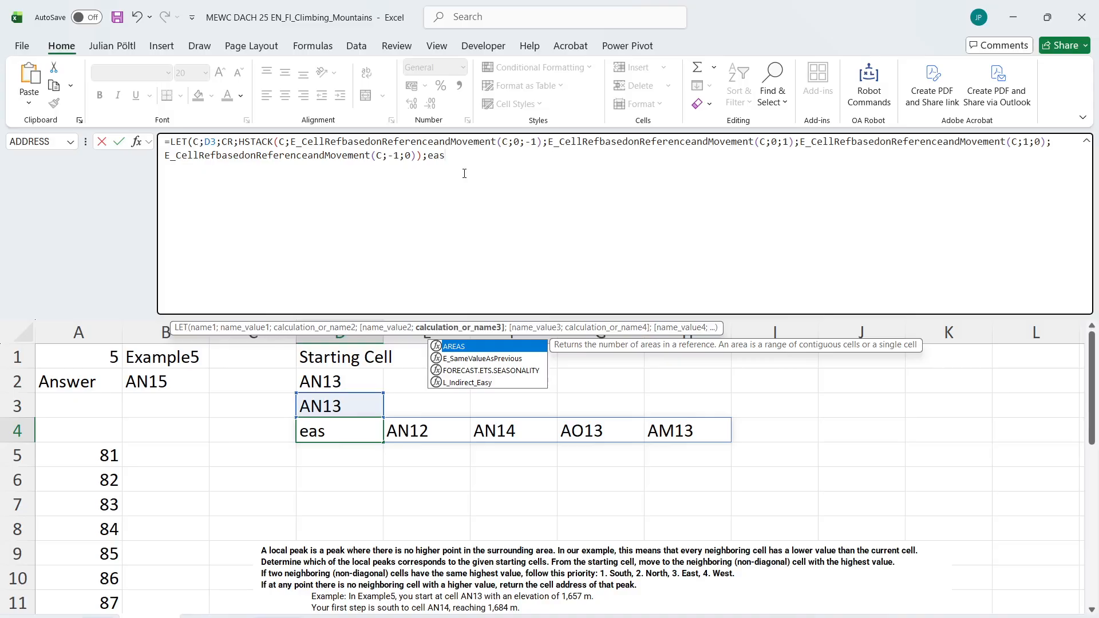
{"action": "key", "text": "Down"}
{"action": "key", "text": "Tab"}
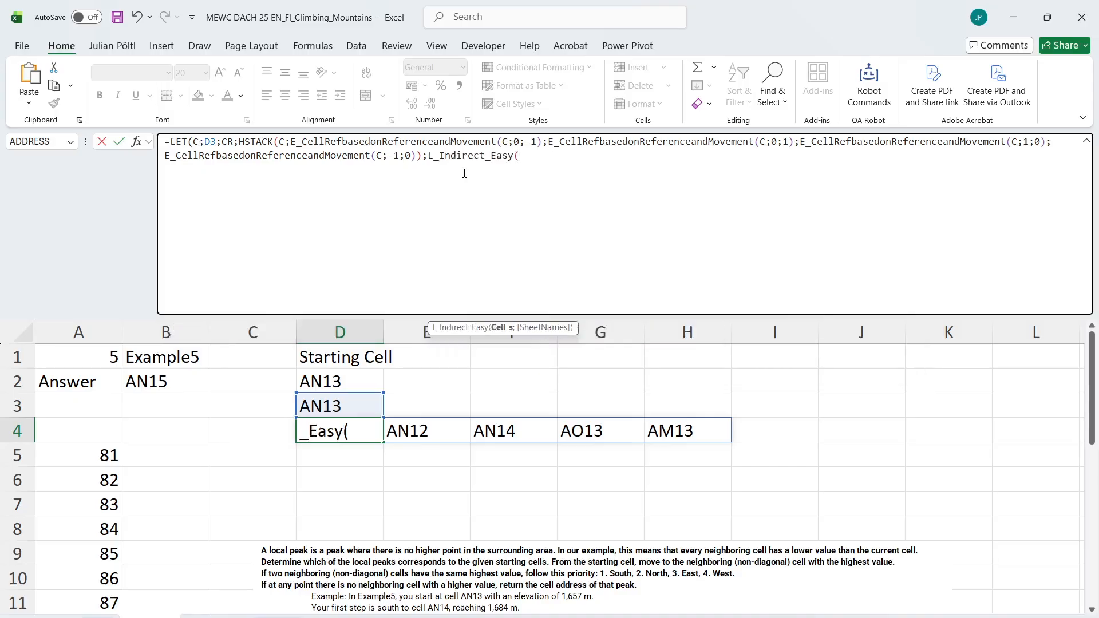
{"action": "type", "text": "CR;"}
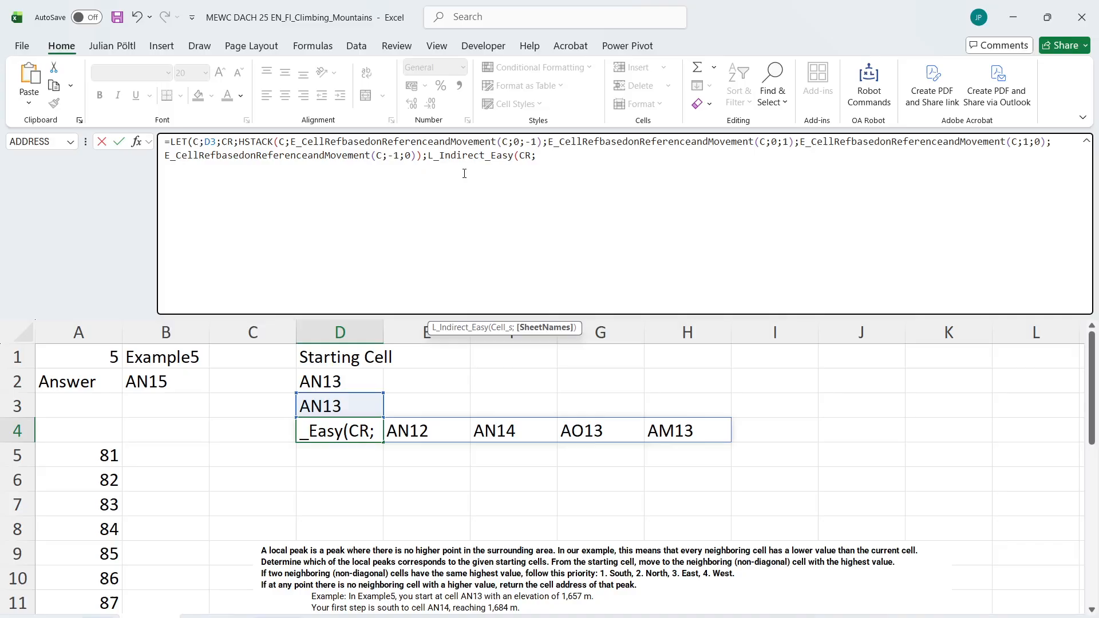
{"action": "type", "text": "\"Mou"}
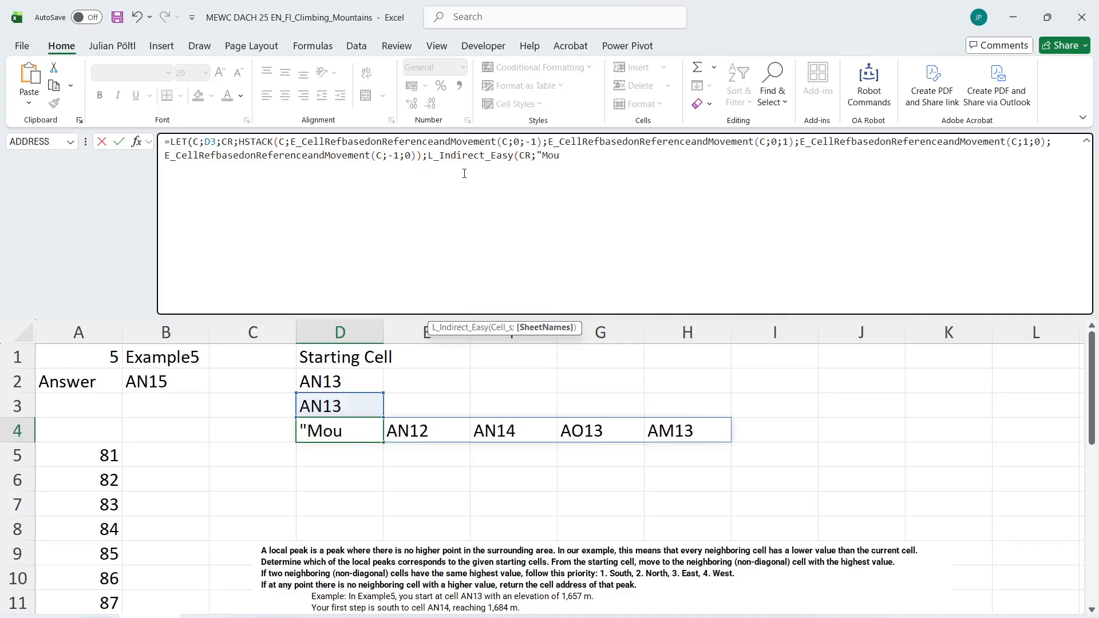
{"action": "type", "text": "ntain Map\")"}
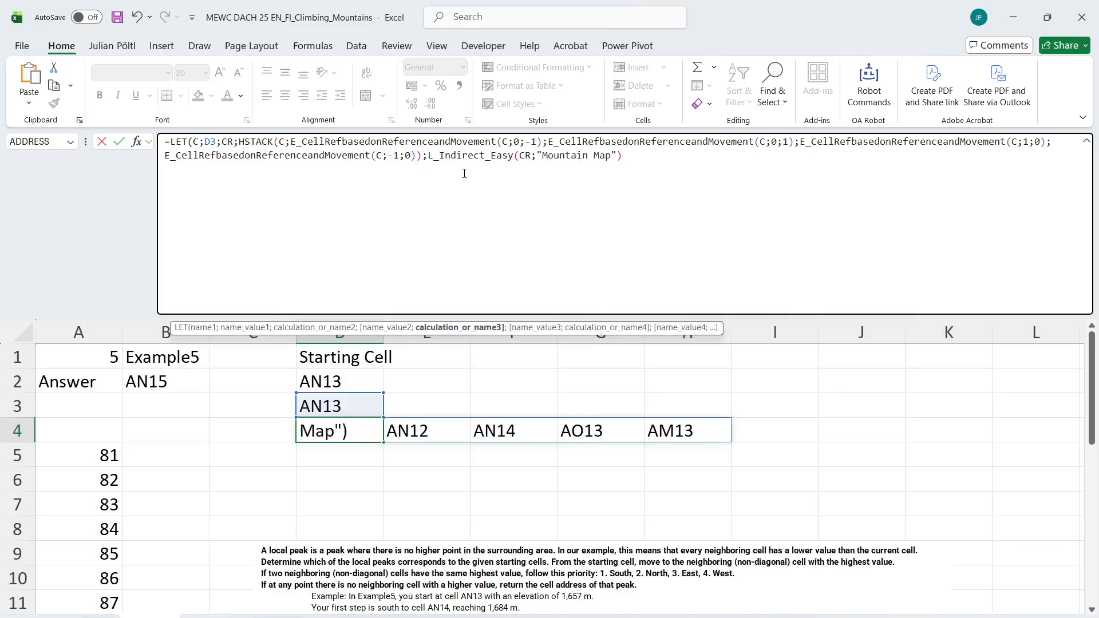
{"action": "type", "text": ")"}
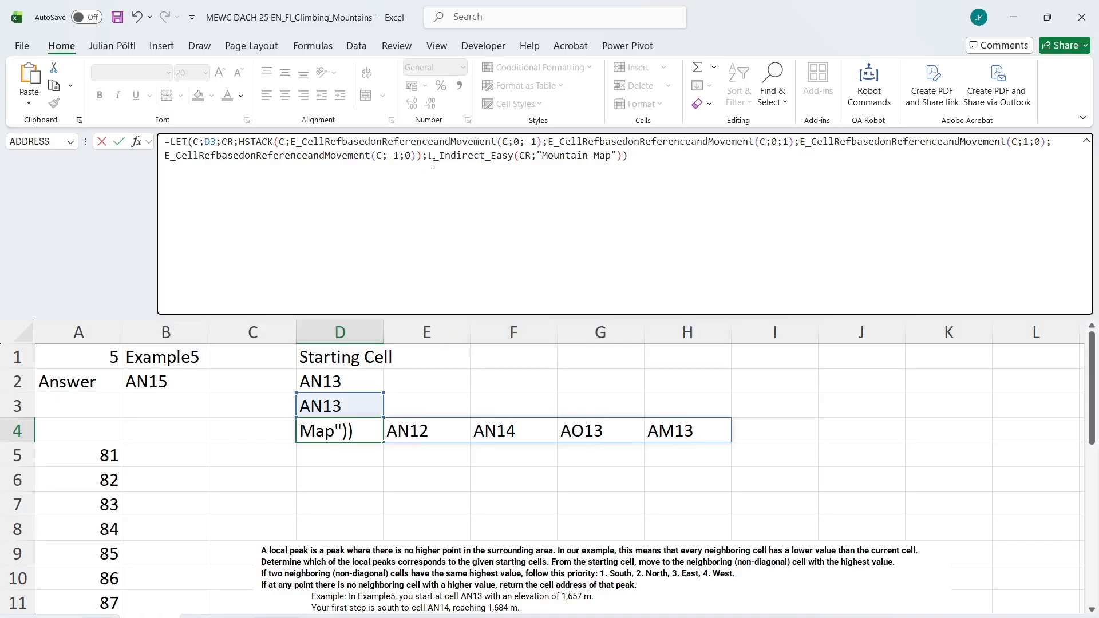
Name the elevation lookup H within the LET, return H as its result and enter the D4 formula
{"action": "left_click", "coordinate": [429, 158]}
{"action": "type", "text": "H;"}
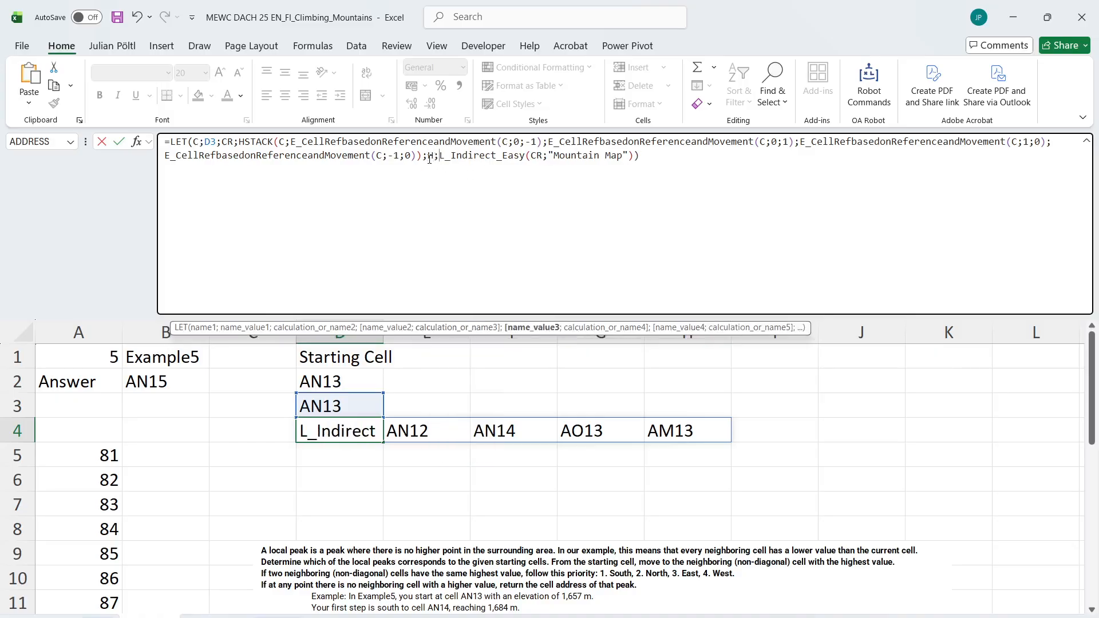
{"action": "left_click", "coordinate": [651, 144]}
{"action": "left_click", "coordinate": [637, 156]}
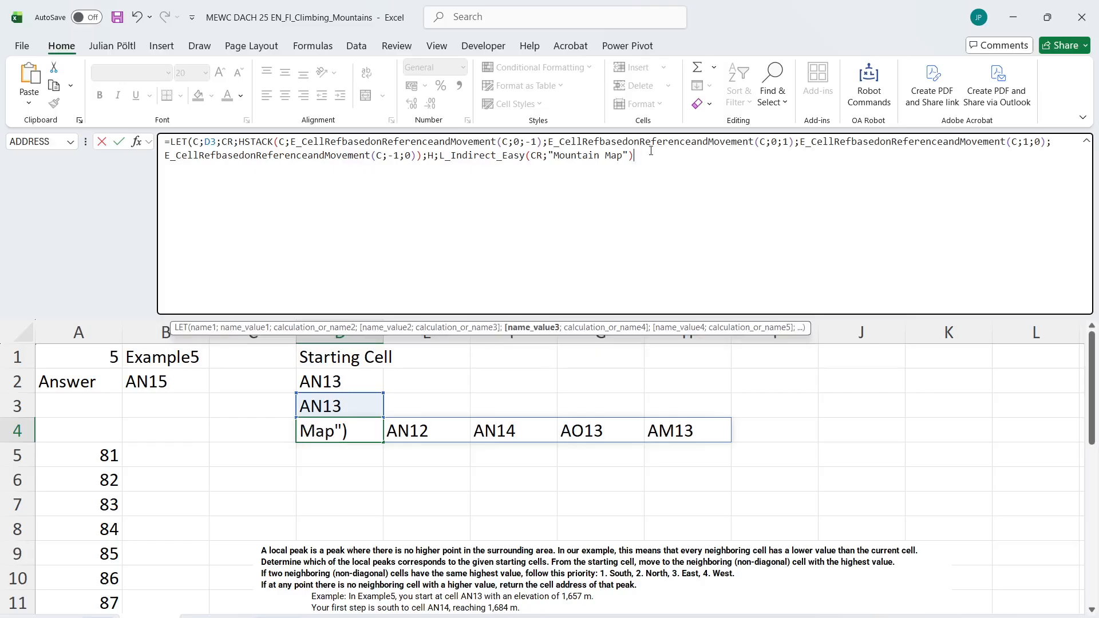
{"action": "type", "text": ";H"}
{"action": "left_click", "coordinate": [651, 157]}
{"action": "key", "text": "Return"}
{"action": "key", "text": "Up"}
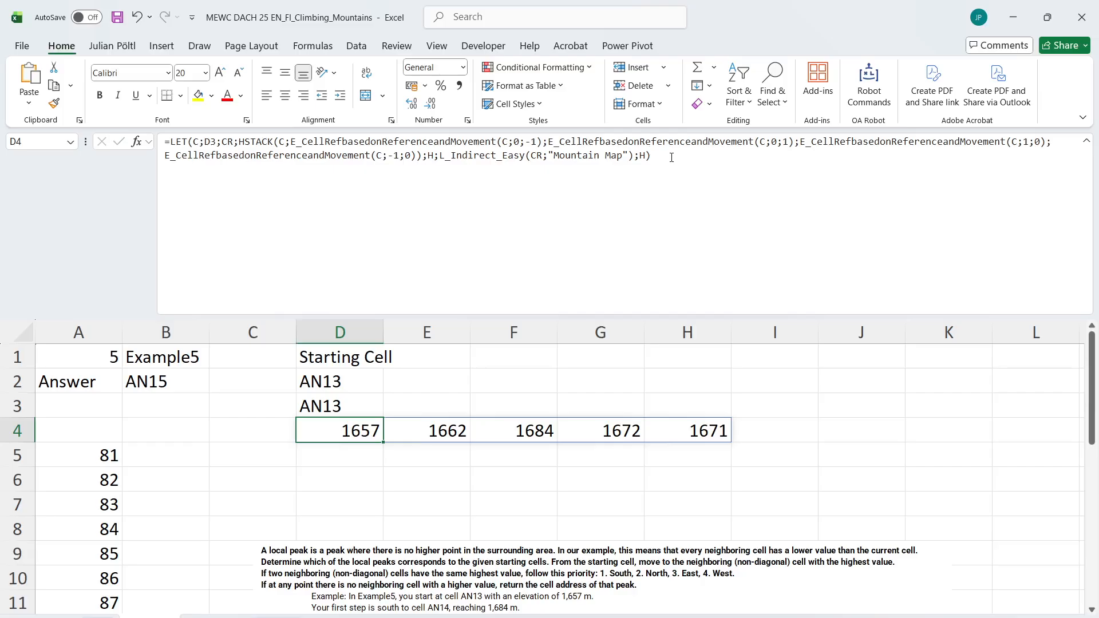
Replace the returned H with L_MAXLookup(H;CR) and enter the D4 formula to return the highest cell's address
{"action": "left_click", "coordinate": [671, 158]}
{"action": "key", "text": "BackSpace"}
{"action": "key", "text": "BackSpace"}
{"action": "type", "text": "max;"}
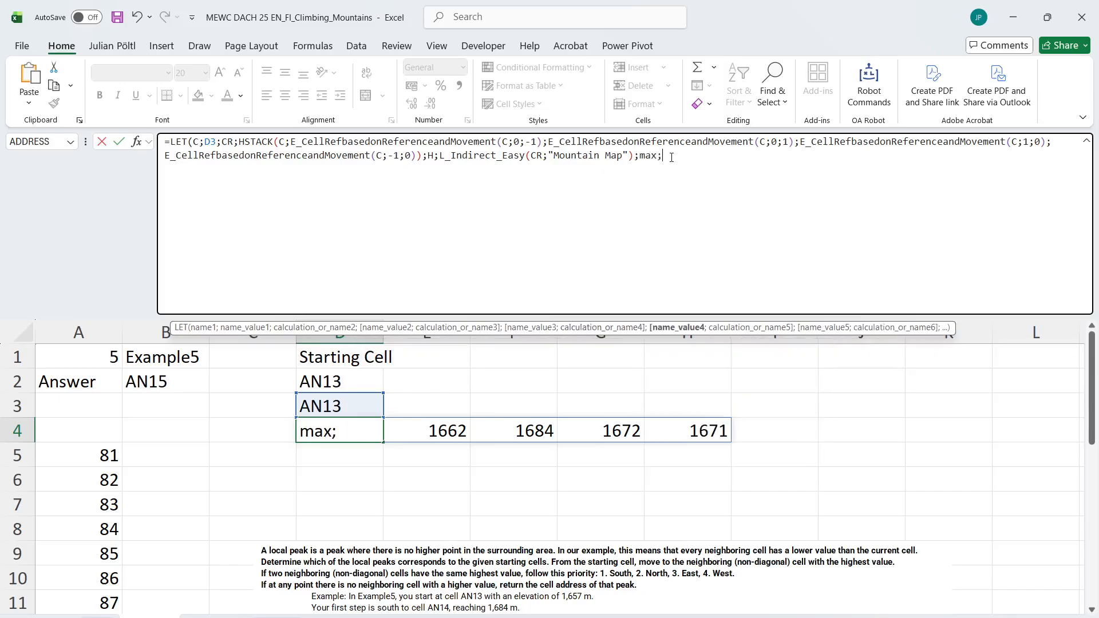
{"action": "key", "text": "BackSpace"}
{"action": "type", "text": "l"}
{"action": "key", "text": "Tab"}
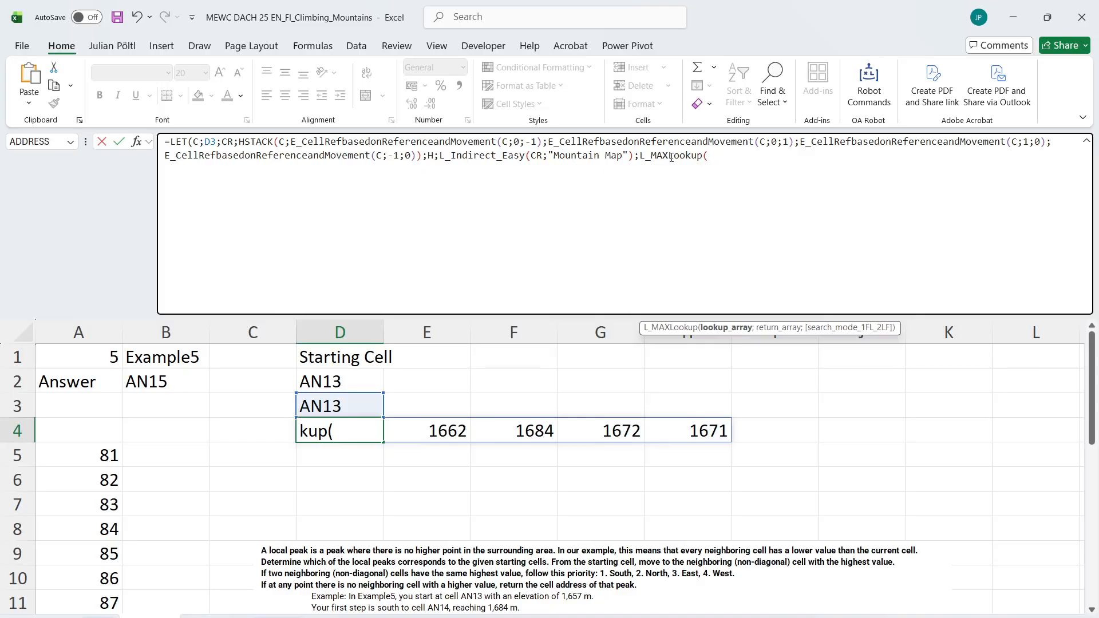
{"action": "type", "text": "H;"}
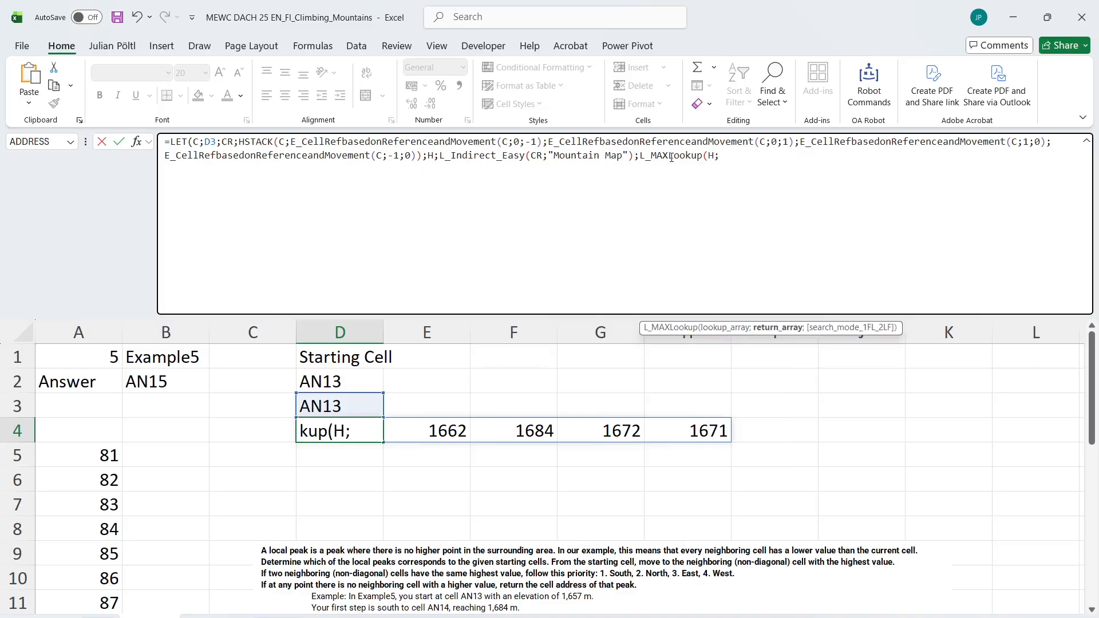
{"action": "type", "text": "CR))"}
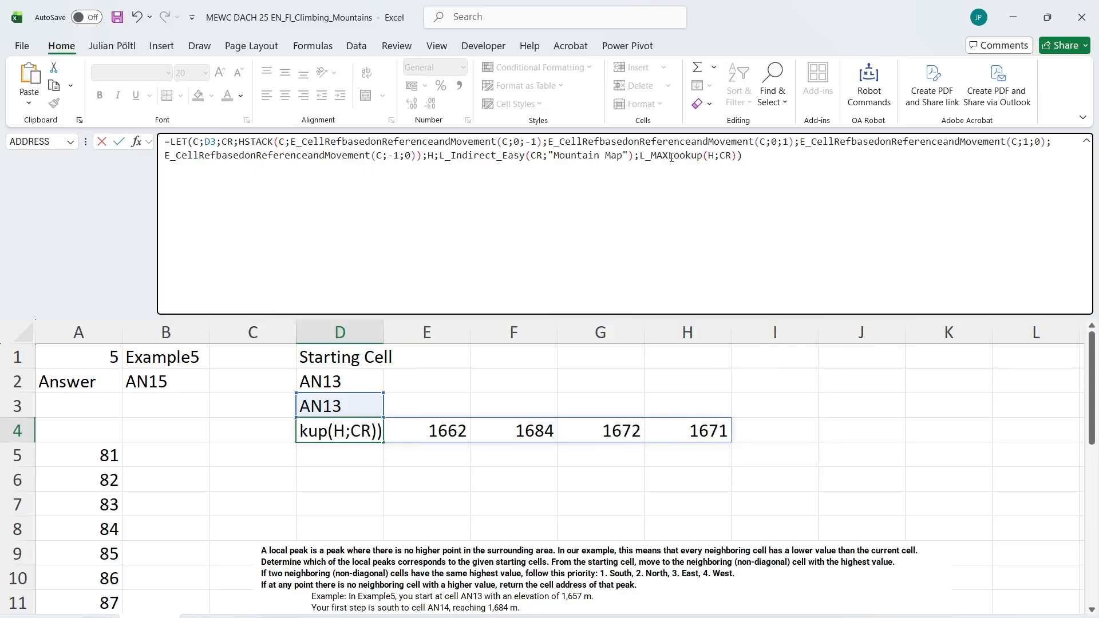
{"action": "key", "text": "Return"}
{"action": "key", "text": "Up"}
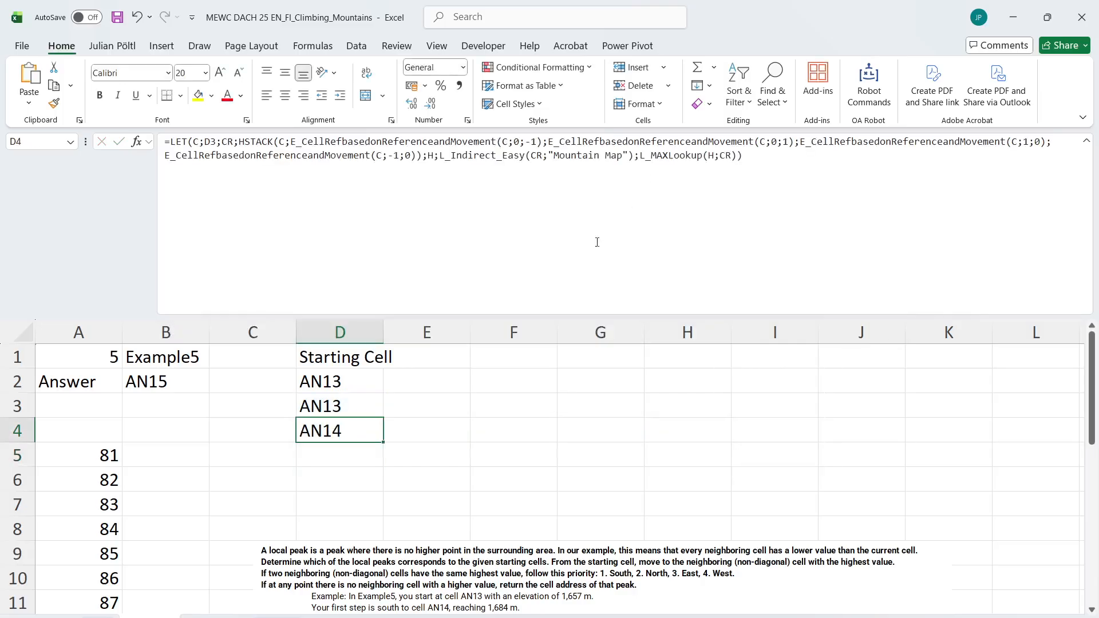
Collapse the formula bar to one line and fill the D4 formula down to row 24
{"action": "scroll", "coordinate": [455, 436], "scroll_direction": "down", "scroll_amount": 1}
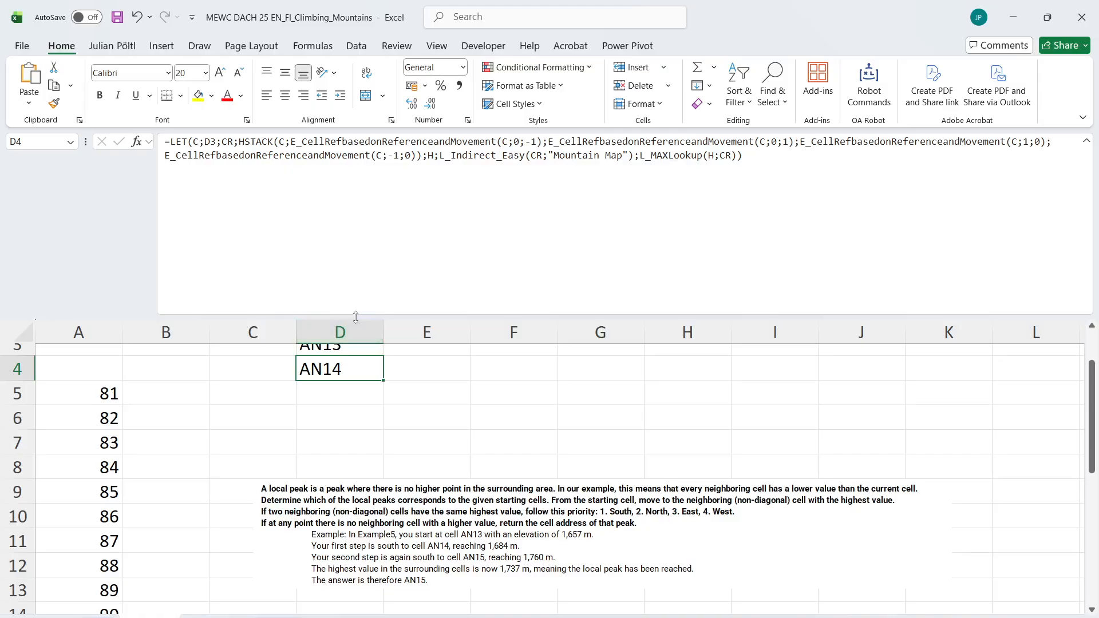
{"action": "left_click_drag", "start_coordinate": [375, 317], "coordinate": [382, 148]}
{"action": "scroll", "coordinate": [380, 243], "scroll_direction": "up", "scroll_amount": 1}
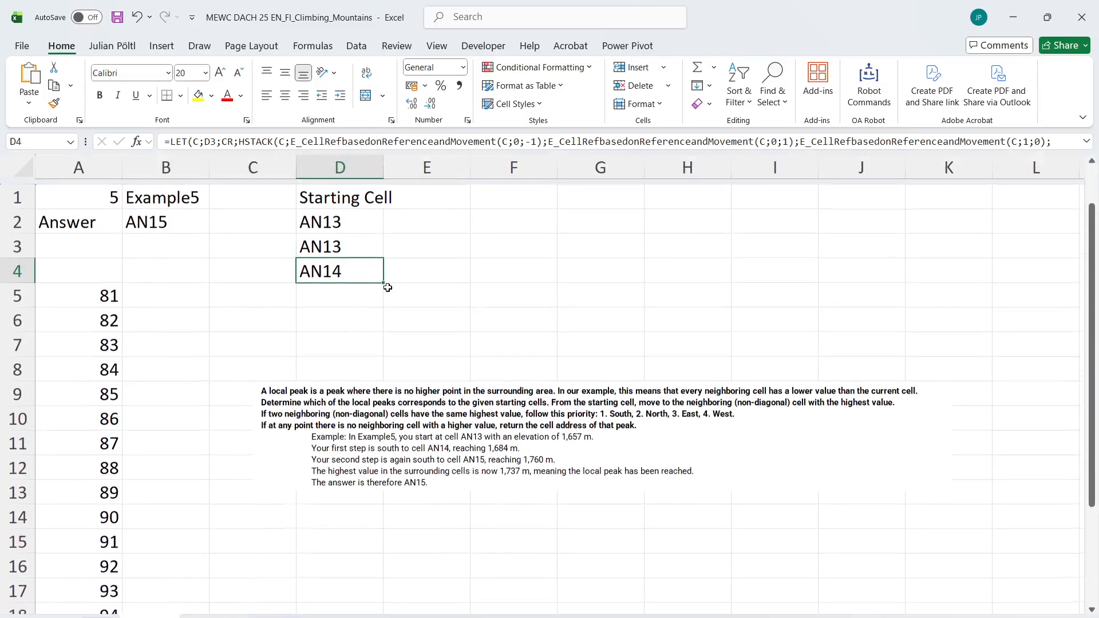
{"action": "left_click_drag", "start_coordinate": [383, 277], "coordinate": [366, 612]}
{"action": "scroll", "coordinate": [395, 444], "scroll_direction": "up", "scroll_amount": 3}
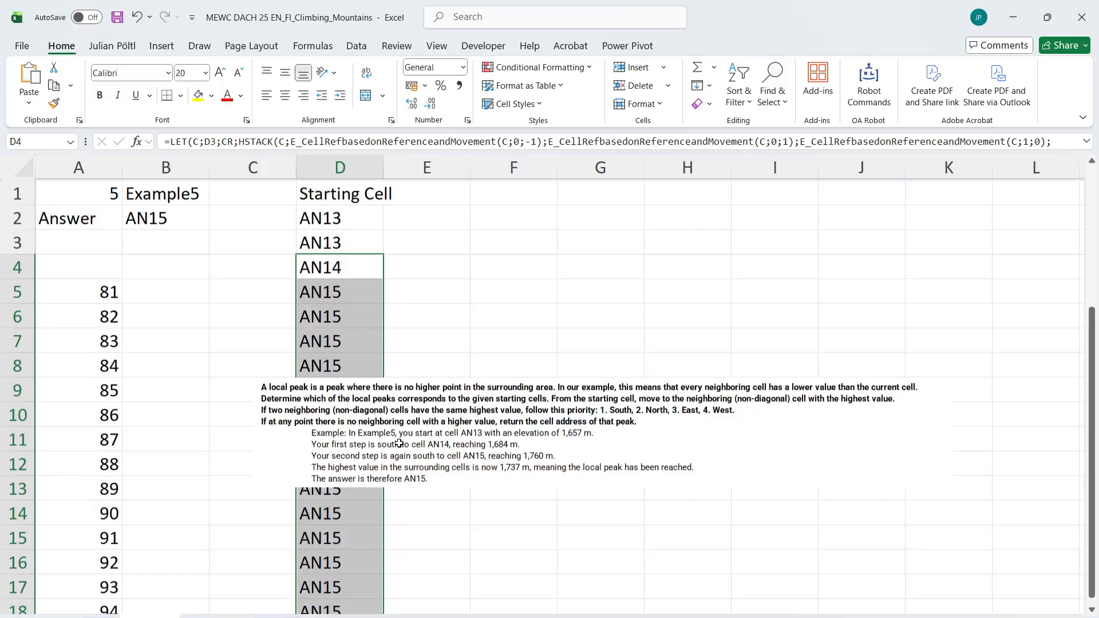
Enter =D24 in B4 to return the last cell of the climbing path
{"action": "left_click", "coordinate": [187, 274]}
{"action": "type", "text": "="}
{"action": "key", "text": "Right"}
{"action": "key", "text": "Right"}
{"action": "key", "text": "ctrl+Right"}
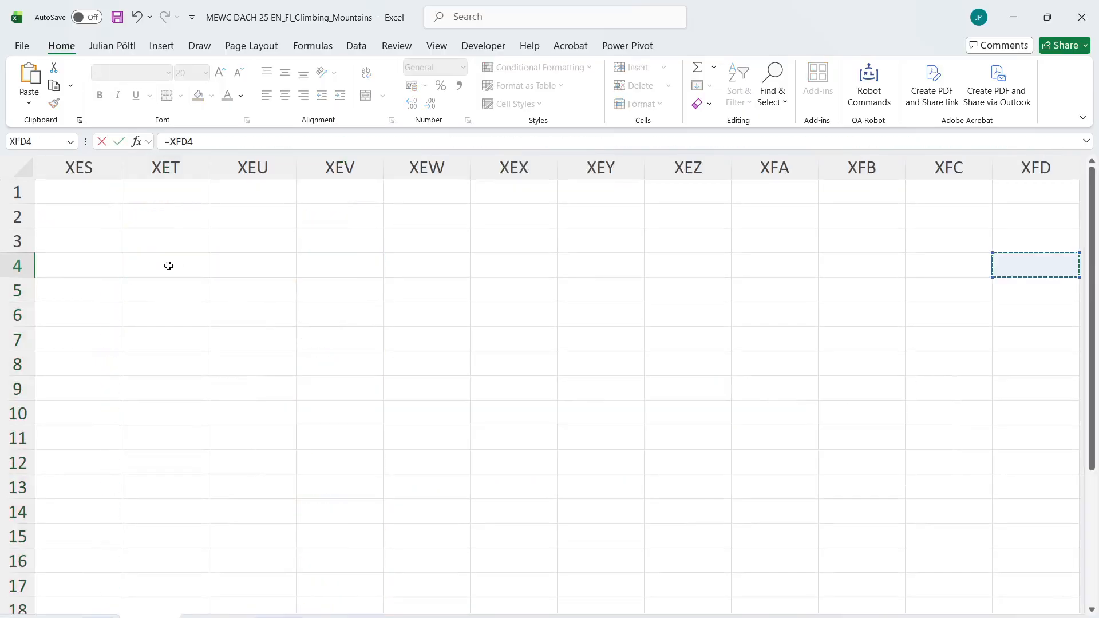
{"action": "key", "text": "ctrl+Left"}
{"action": "key", "text": "ctrl+Down"}
{"action": "key", "text": "ctrl+Return"}
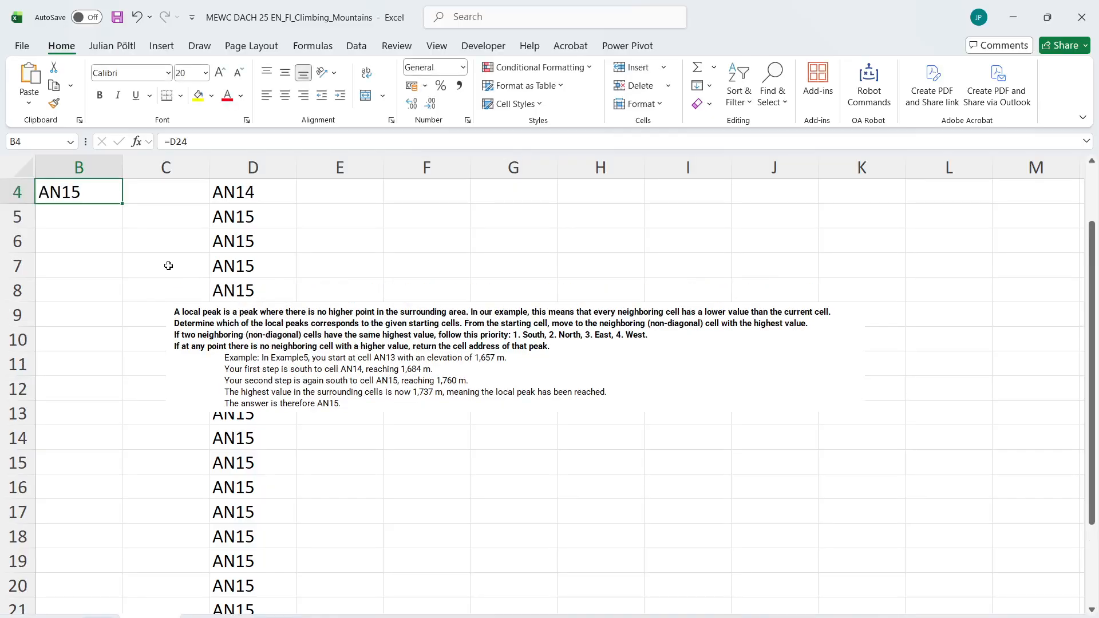
{"action": "scroll", "coordinate": [168, 265], "scroll_direction": "up", "scroll_amount": 1}
{"action": "scroll", "coordinate": [168, 266], "scroll_direction": "left", "scroll_amount": 1}
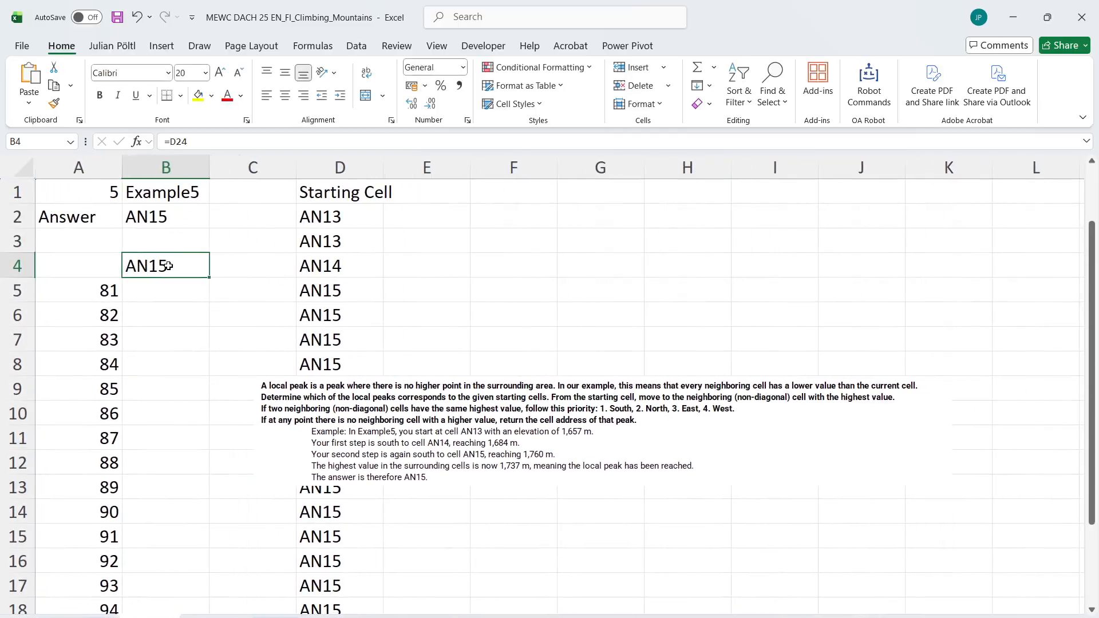
Run the game calculation macro for games 81 to 100, with B1 as the game number cell and B4 as the result cell
{"action": "key", "text": "ctrl+shift+g"}
{"action": "type", "text": "81"}
{"action": "key", "text": "Return"}
{"action": "type", "text": "10"}
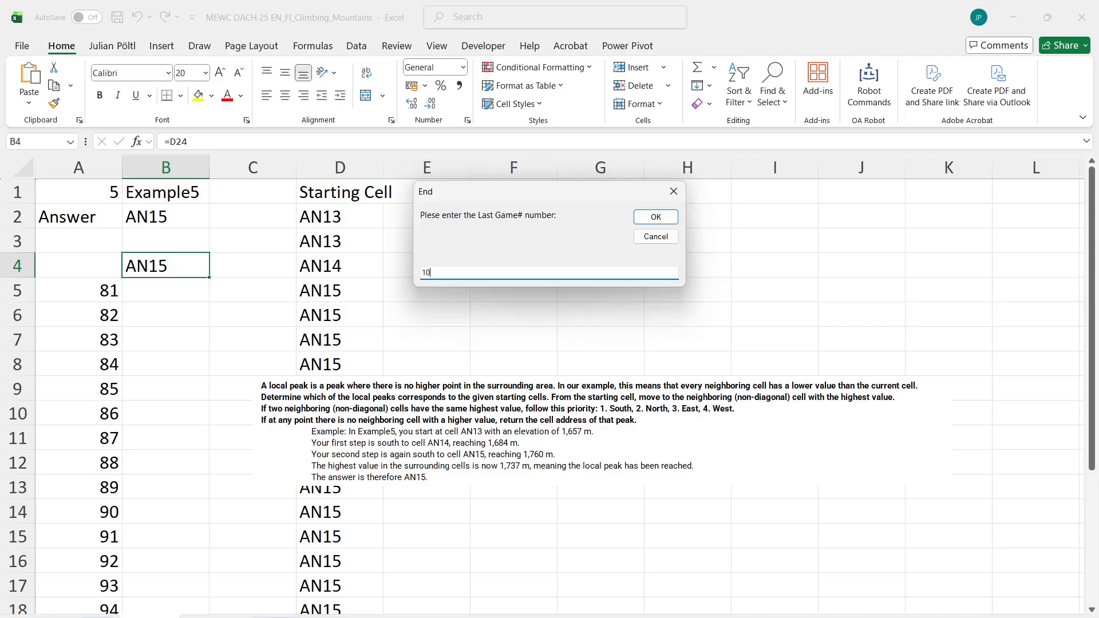
{"action": "type", "text": "0"}
{"action": "key", "text": "Return"}
{"action": "type", "text": "a1"}
{"action": "key", "text": "Return"}
{"action": "type", "text": "b4"}
{"action": "key", "text": "Return"}
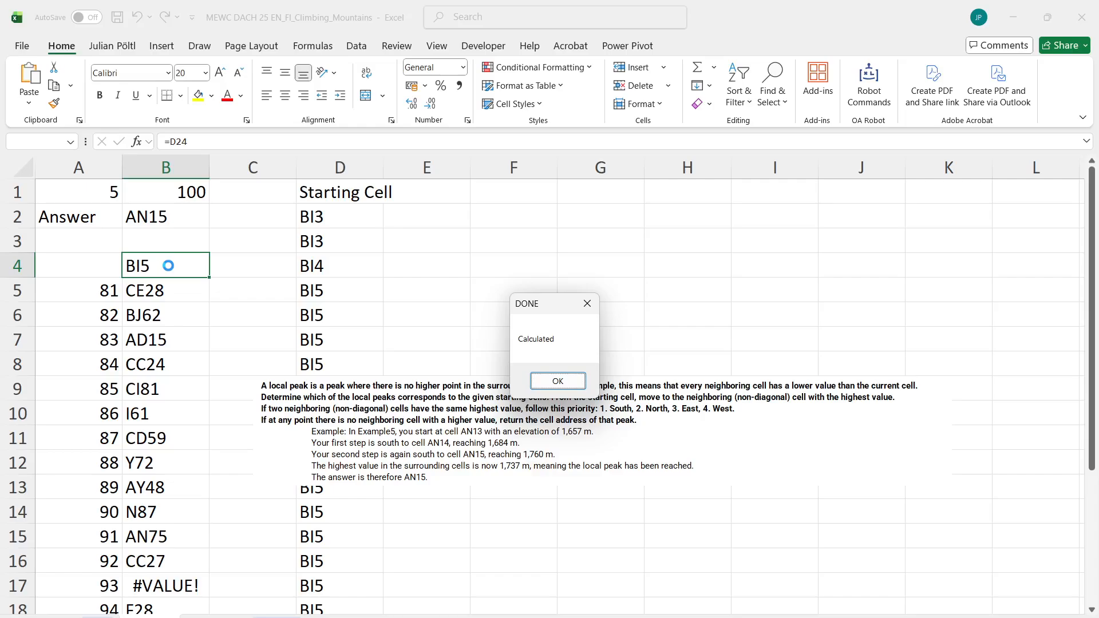
{"action": "key", "text": "Return"}
Review the results in B5:B24, set the game number in B1 to 93 and show the full D4 formula in an enlarged formula bar
{"action": "key", "text": "Down"}
{"action": "key", "text": "ctrl+shift+Down"}
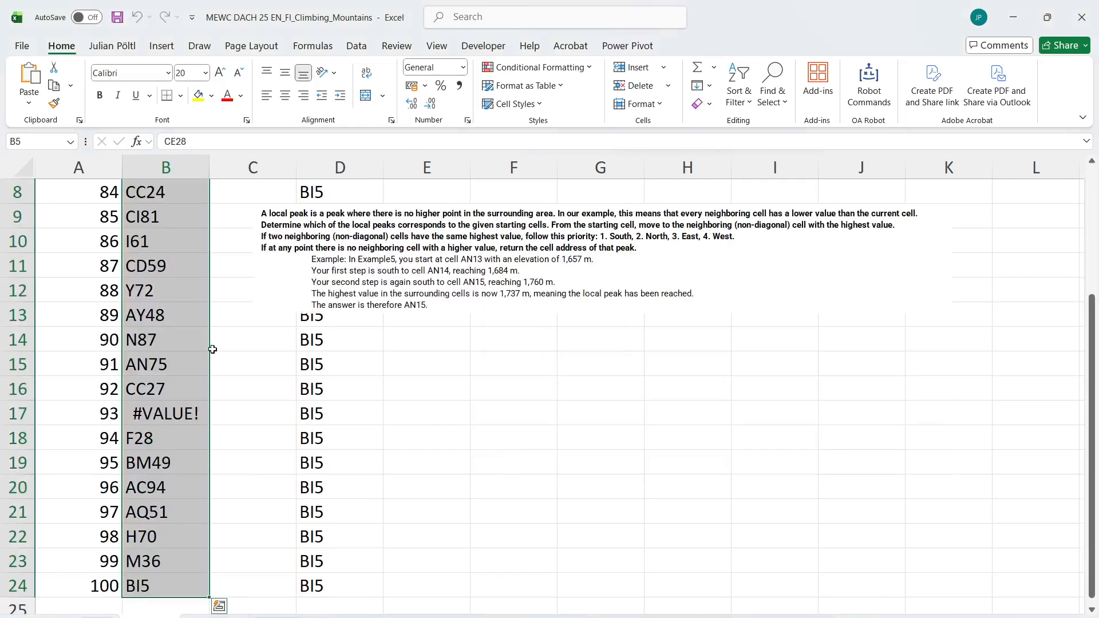
{"action": "scroll", "coordinate": [212, 349], "scroll_direction": "up", "scroll_amount": 3}
{"action": "left_click", "coordinate": [183, 196]}
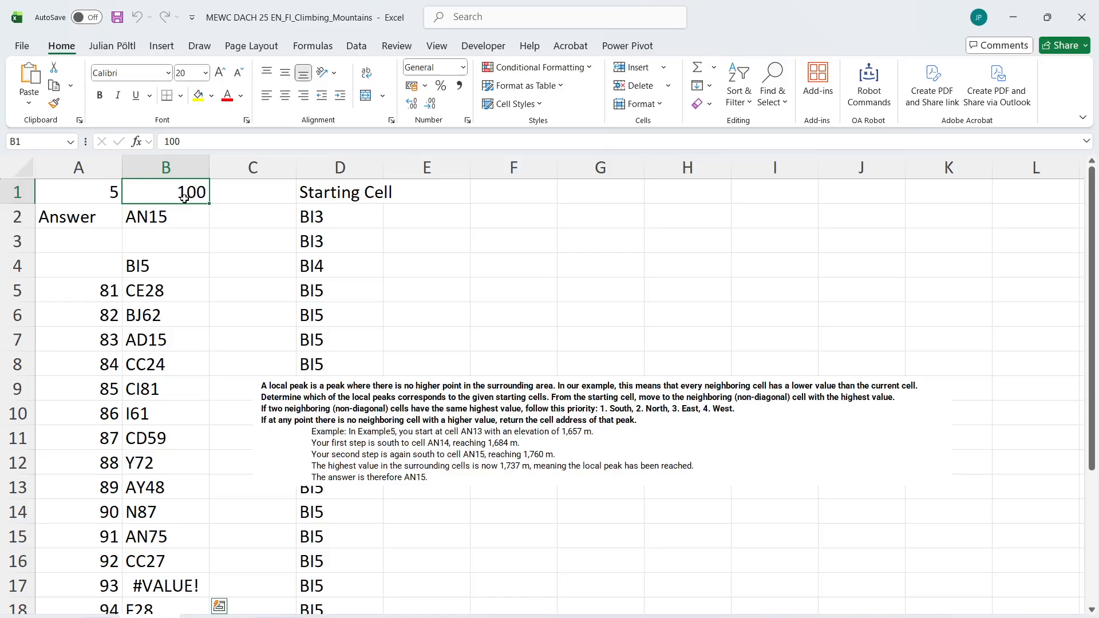
{"action": "type", "text": "93"}
{"action": "key", "text": "Return"}
{"action": "left_click", "coordinate": [346, 240]}
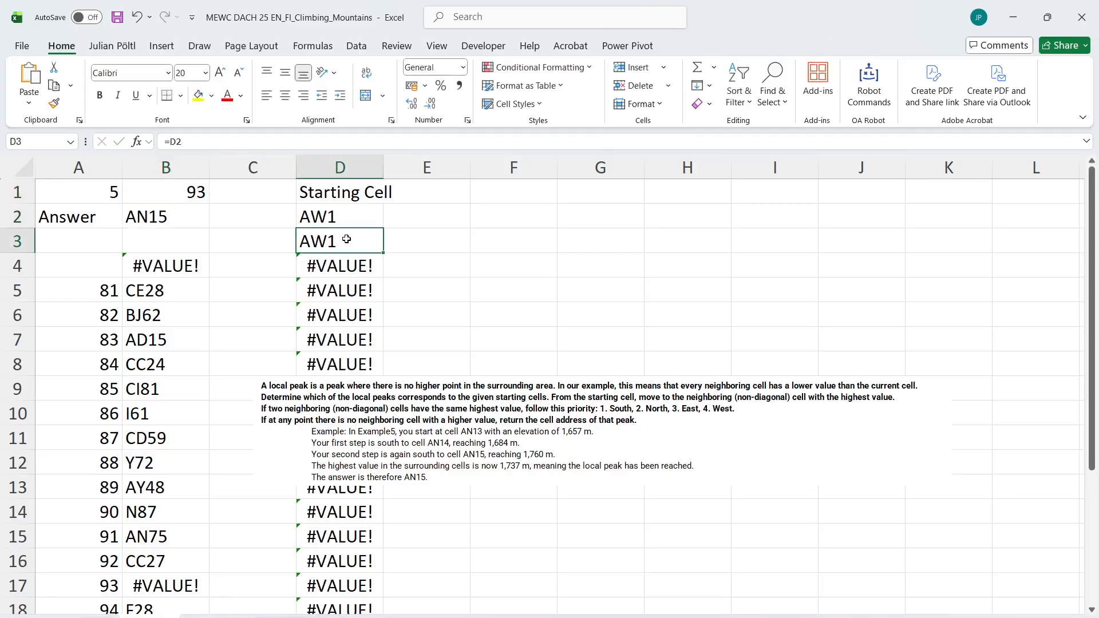
{"action": "left_click", "coordinate": [346, 256]}
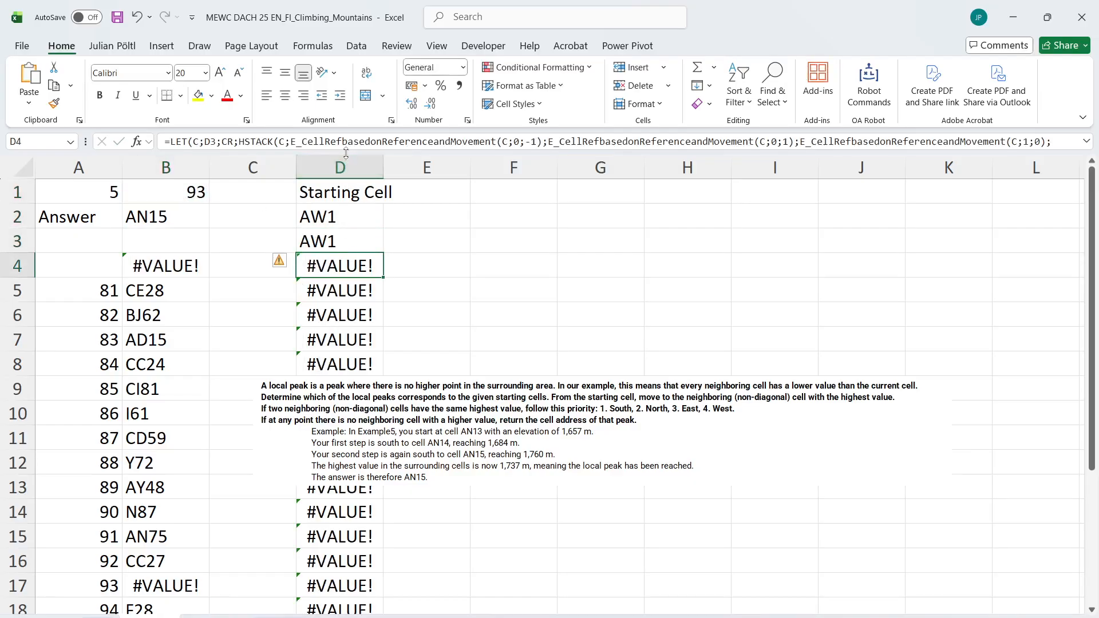
{"action": "left_click_drag", "start_coordinate": [345, 153], "coordinate": [346, 221]}
{"action": "key", "text": "F2"}
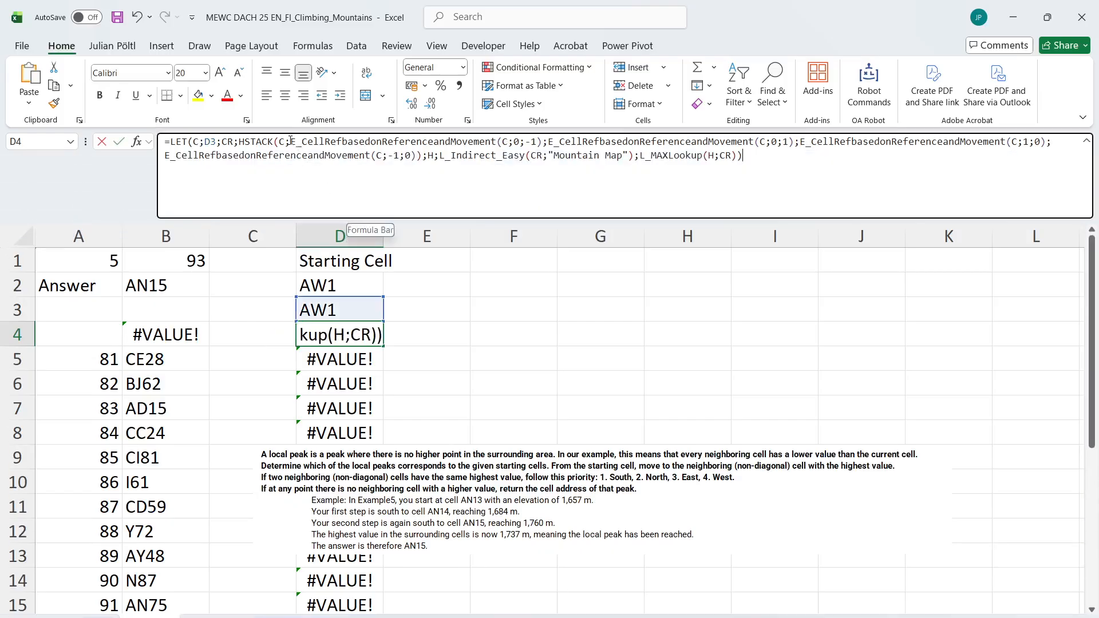
{"action": "left_click", "coordinate": [291, 141]}
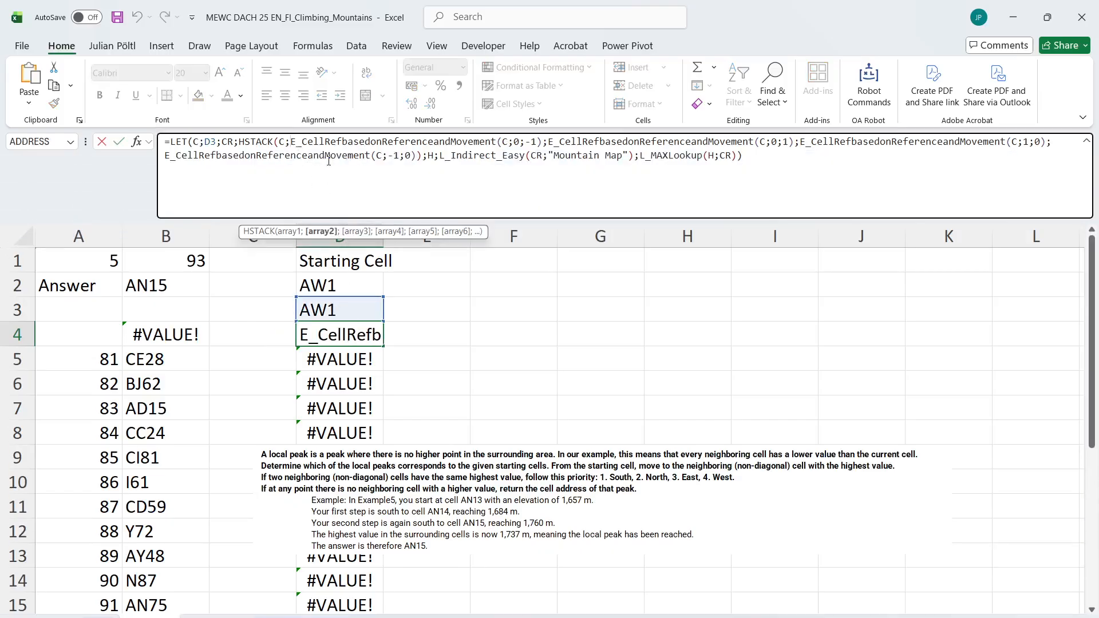
{"action": "key", "text": "Escape"}
{"action": "left_click", "coordinate": [497, 141]}
{"action": "type", "text": "_"}
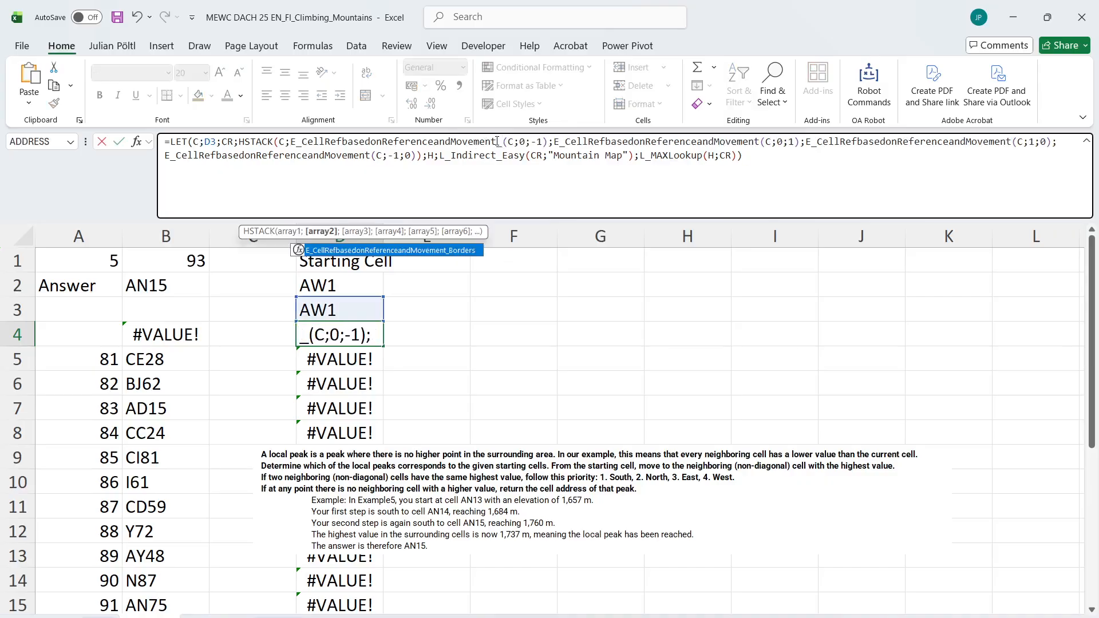
{"action": "key", "text": "Tab"}
{"action": "key", "text": "Escape"}
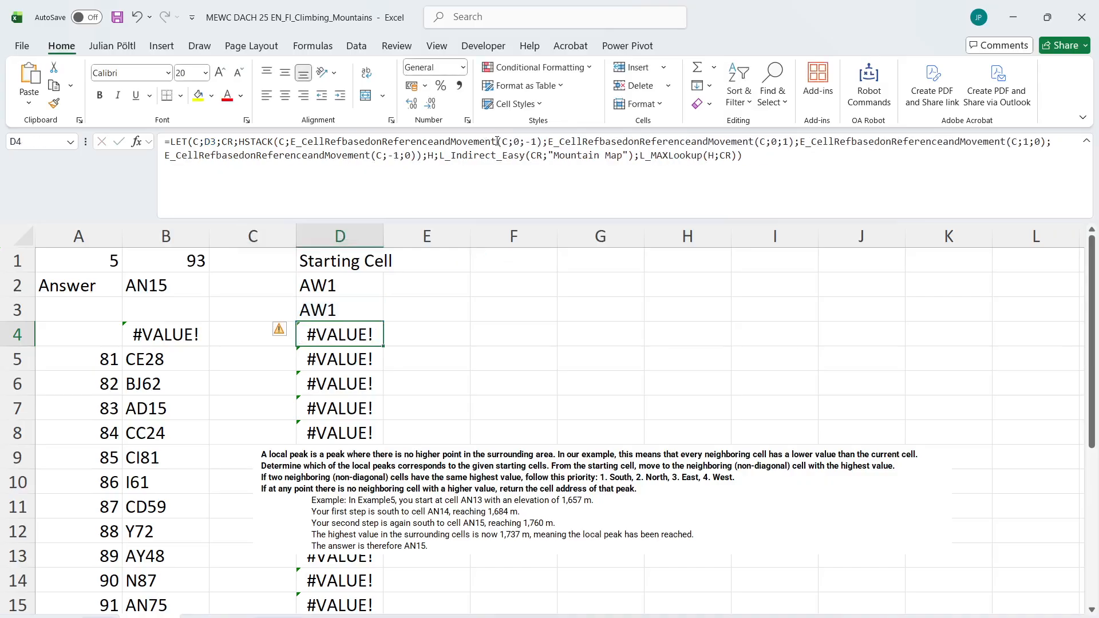
Wrap the (C;0;-1) and (C;0;1) neighbour expressions in the D4 HSTACK in IFERROR with C as the fallback
{"action": "left_click", "coordinate": [292, 143]}
{"action": "type", "text": "IFERROR("}
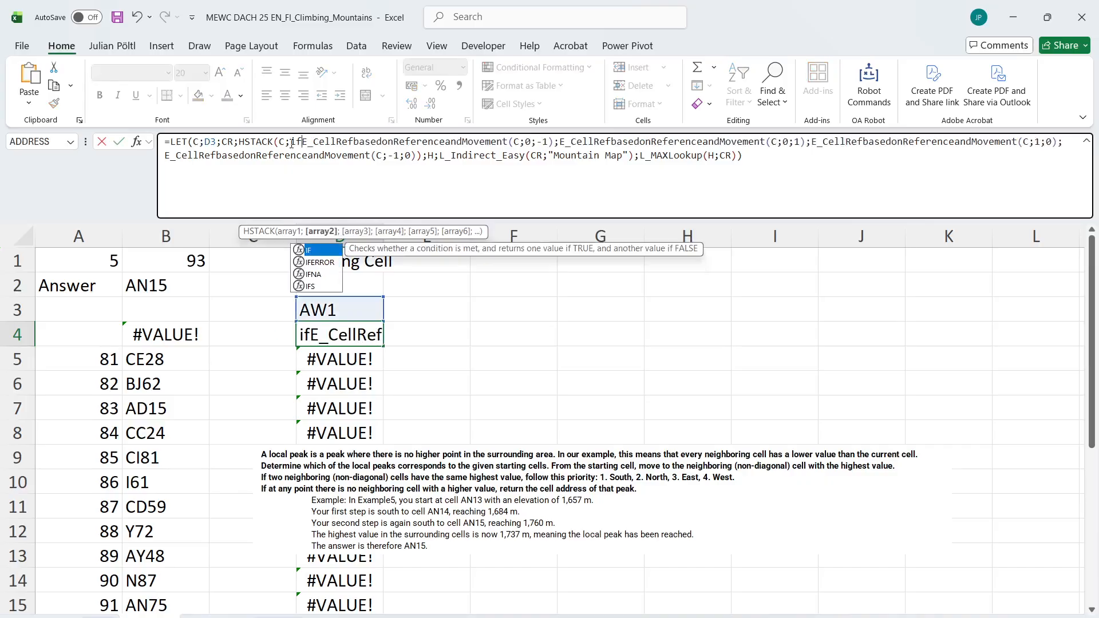
{"action": "left_click", "coordinate": [590, 142]}
{"action": "type", "text": ";C)"}
{"action": "left_click", "coordinate": [610, 143]}
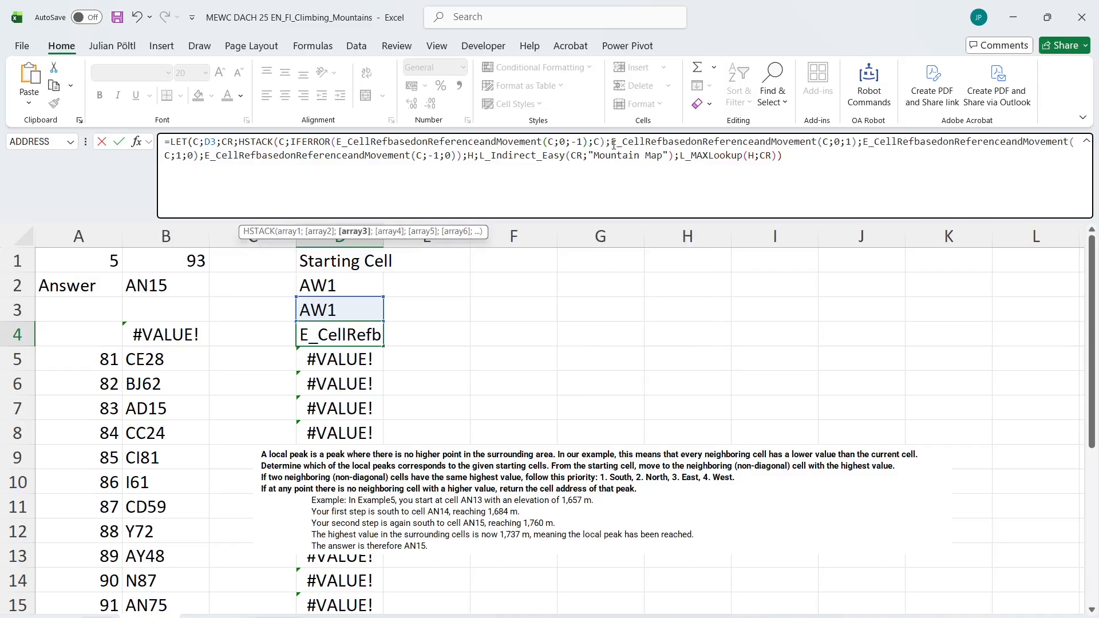
{"action": "type", "text": "IFERROR("}
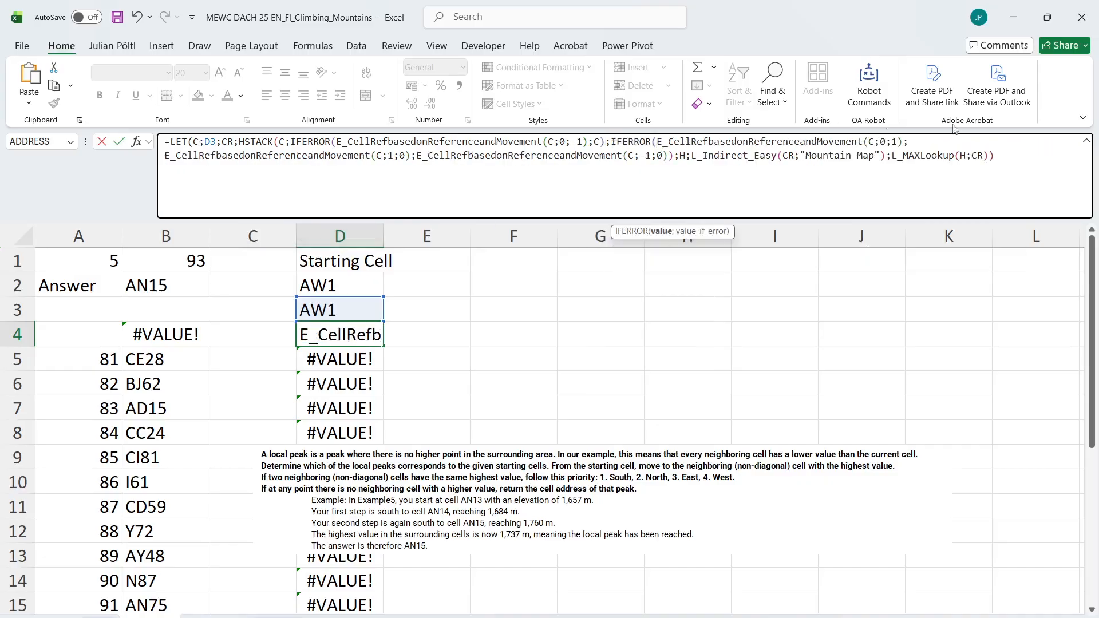
{"action": "left_click", "coordinate": [904, 142]}
{"action": "type", "text": ";C);"}
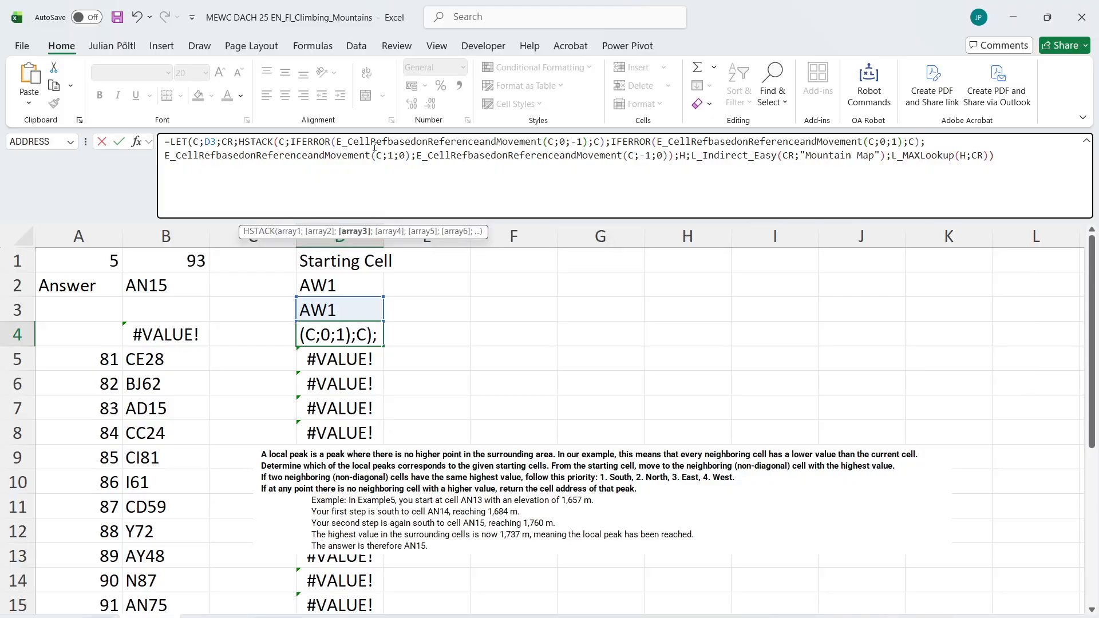
Wrap the (C;1;0) and (C;-1;0) neighbour expressions in the D4 formula in IFERROR with C as fallback, and fill it down the path
{"action": "left_click", "coordinate": [166, 155]}
{"action": "type", "text": "IFERROR("}
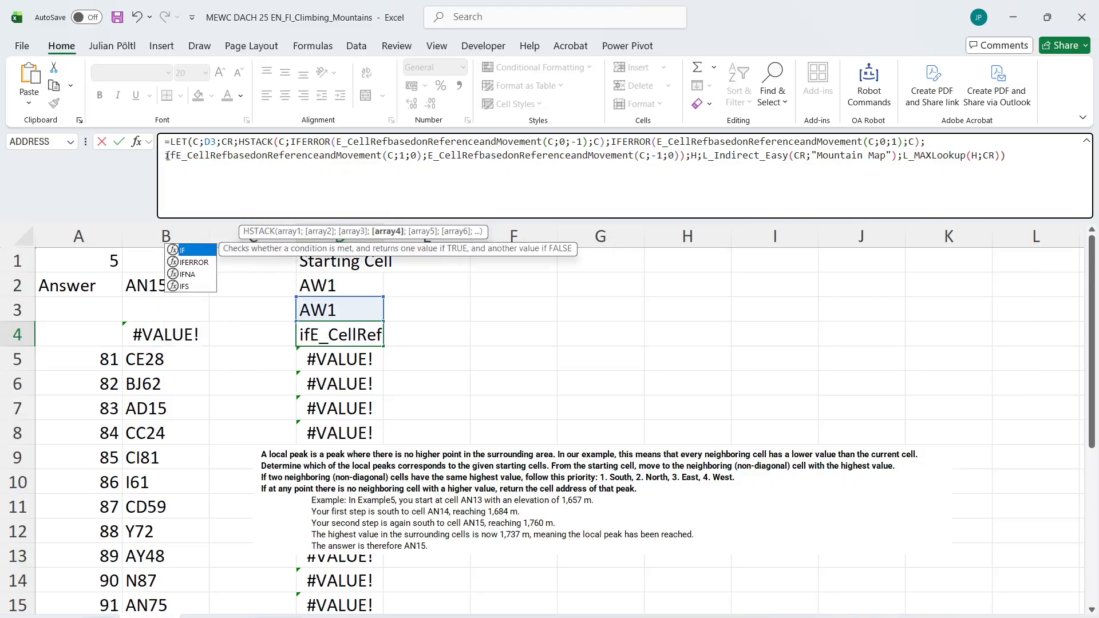
{"action": "left_click", "coordinate": [412, 157]}
{"action": "type", "text": ";C)"}
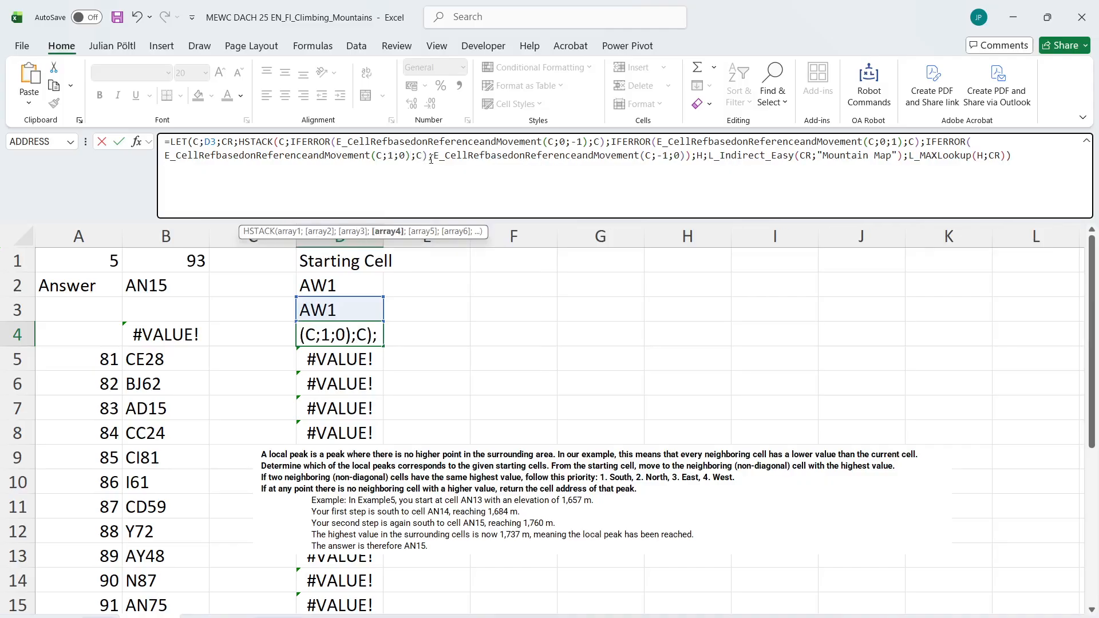
{"action": "left_click", "coordinate": [431, 157]}
{"action": "type", "text": "IFERROR("}
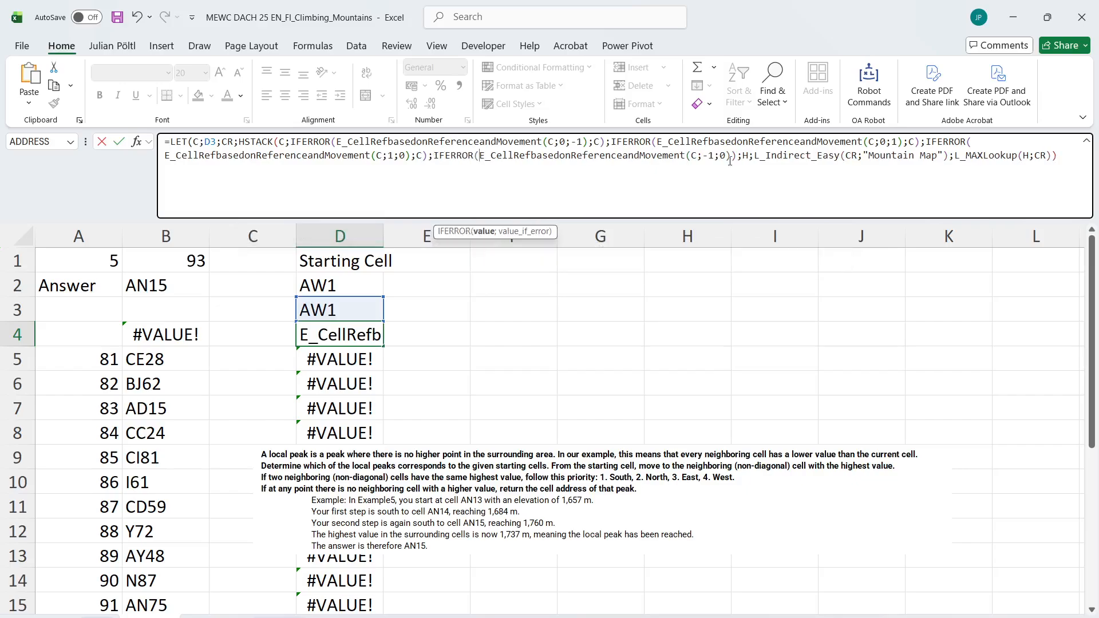
{"action": "left_click", "coordinate": [733, 157]}
{"action": "type", "text": ";C));"}
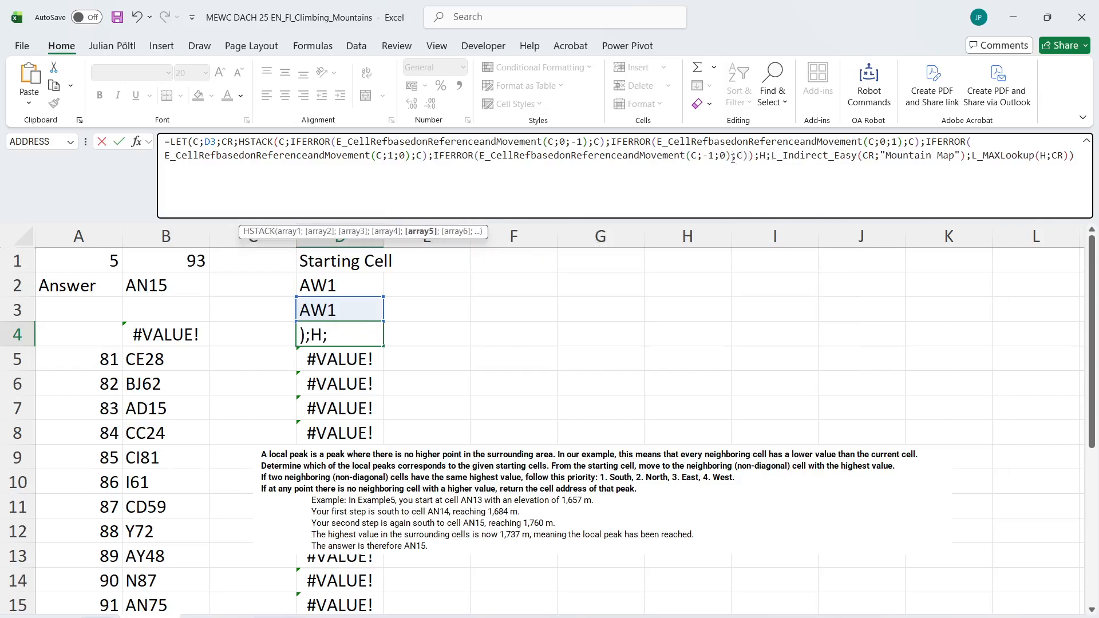
{"action": "key", "text": "ctrl+Return"}
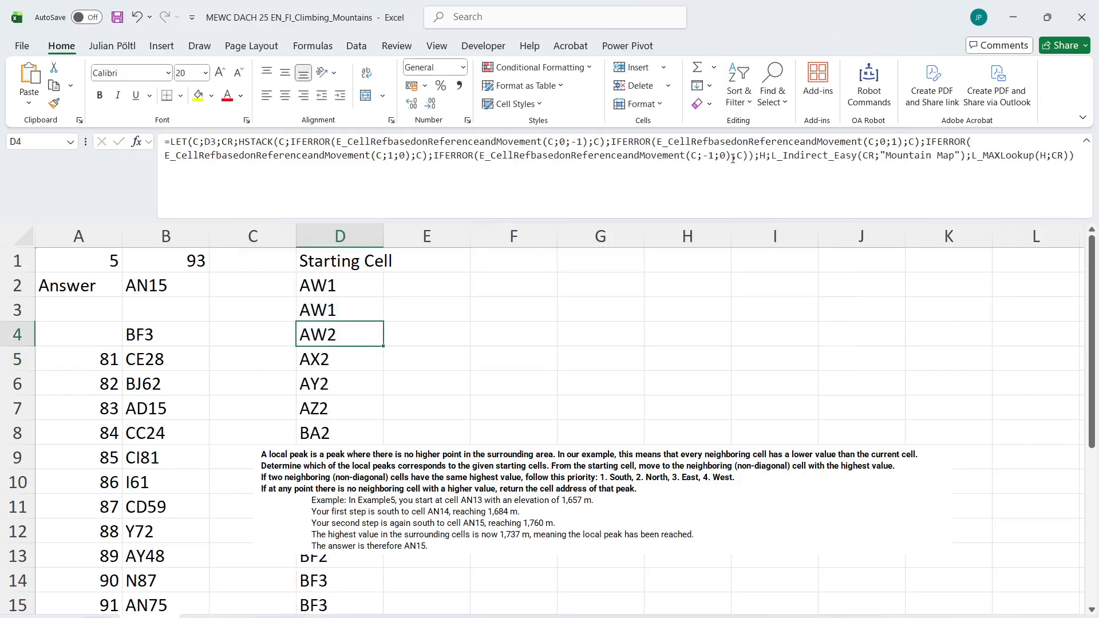
{"action": "double_click", "coordinate": [382, 346]}
Copy the B4 result and paste it as a value into B17 for game 93
{"action": "left_click", "coordinate": [188, 339]}
{"action": "scroll", "coordinate": [188, 338], "scroll_direction": "down", "scroll_amount": 2}
{"action": "scroll", "coordinate": [189, 339], "scroll_direction": "down", "scroll_amount": 1}
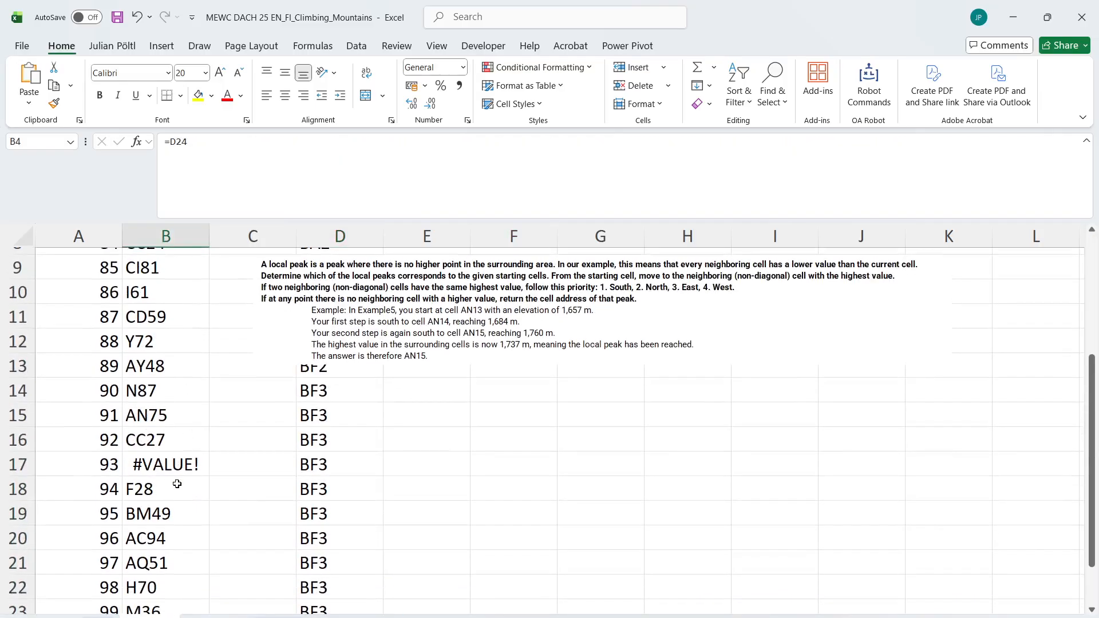
{"action": "left_click", "coordinate": [177, 468]}
{"action": "type", "text": "BF3"}
Copy the results in B5:B24 and paste them as values into the Level 5 answers on the Case sheet, starting at E188
{"action": "scroll", "coordinate": [176, 347], "scroll_direction": "up", "scroll_amount": 1}
{"action": "scroll", "coordinate": [177, 347], "scroll_direction": "up", "scroll_amount": 1}
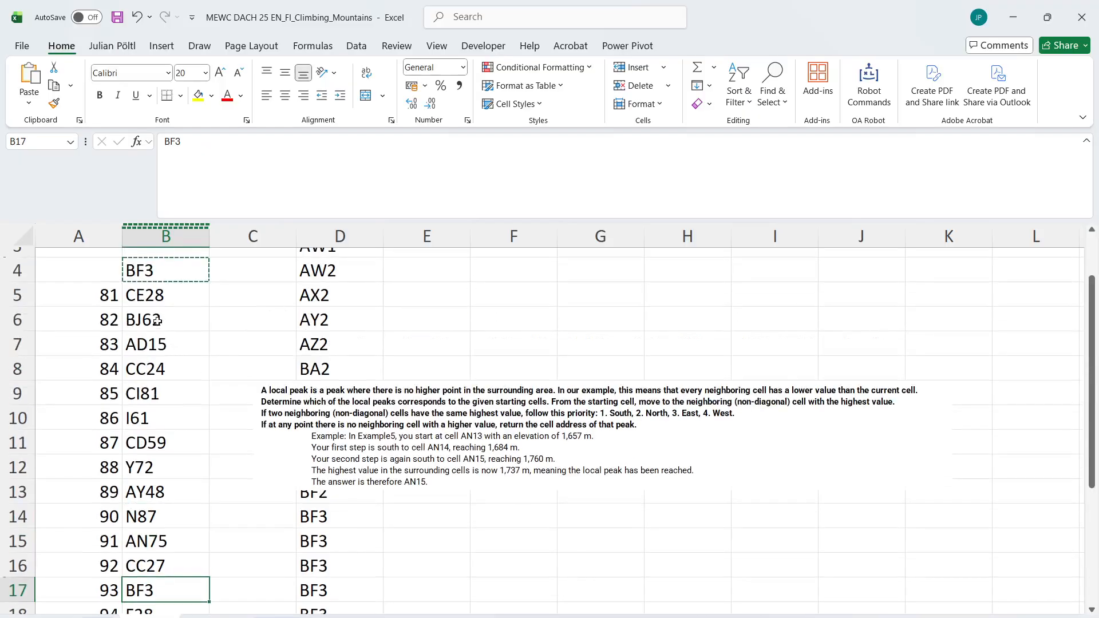
{"action": "left_click", "coordinate": [155, 284]}
{"action": "key", "text": "ctrl+shift+Down"}
{"action": "key", "text": "ctrl+c"}
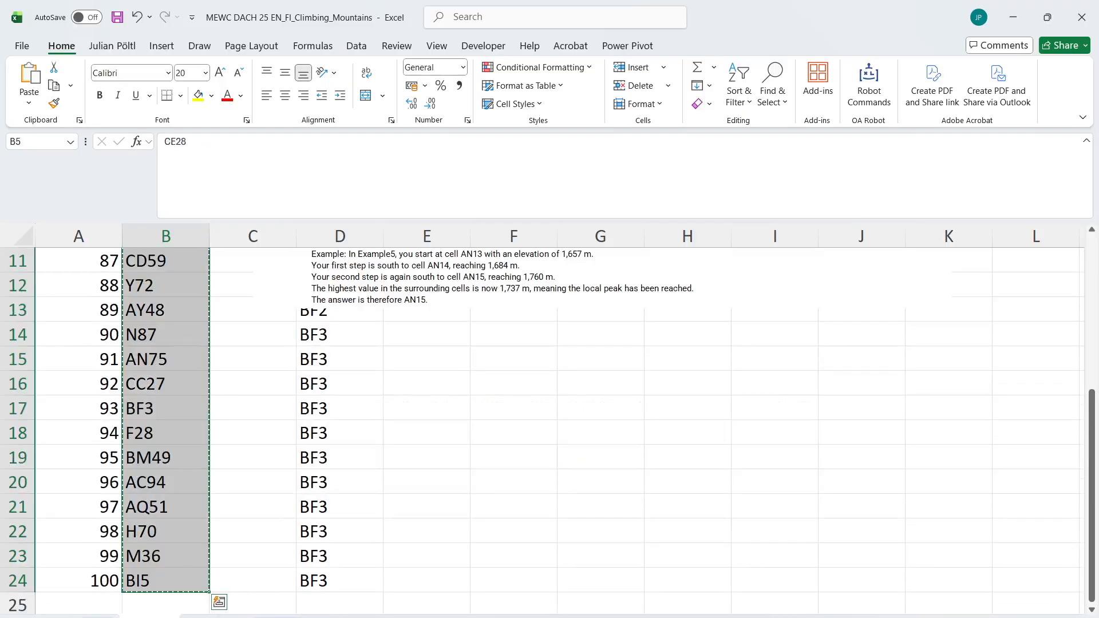
{"action": "left_click", "coordinate": [97, 617]}
{"action": "left_click", "coordinate": [298, 515]}
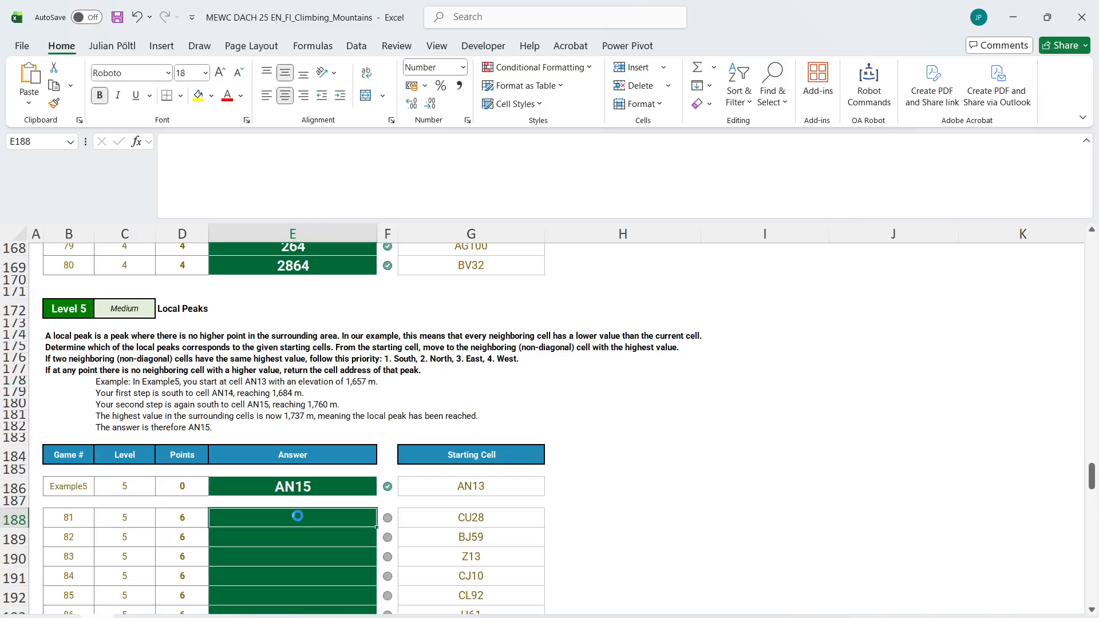
{"action": "key", "text": "ctrl+shift+v"}
{"action": "scroll", "coordinate": [298, 515], "scroll_direction": "down", "scroll_amount": 3}
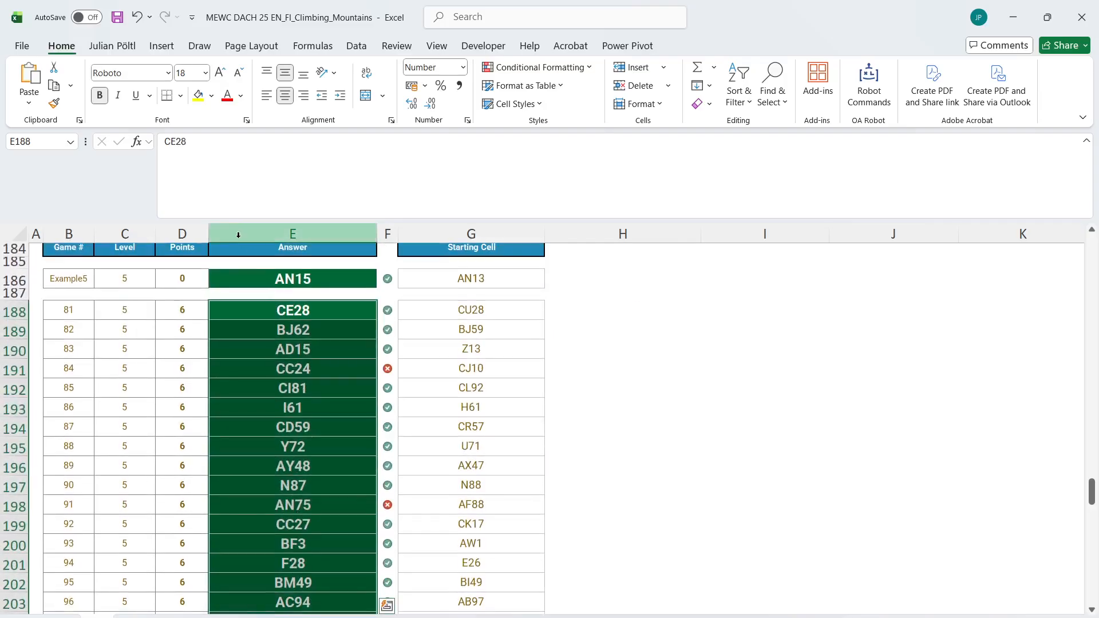
Shrink the formula bar back to one line, check the Level 5 answer marks and select the game 84 answer
{"action": "left_click_drag", "start_coordinate": [227, 220], "coordinate": [228, 90]}
{"action": "scroll", "coordinate": [423, 312], "scroll_direction": "up", "scroll_amount": 1}
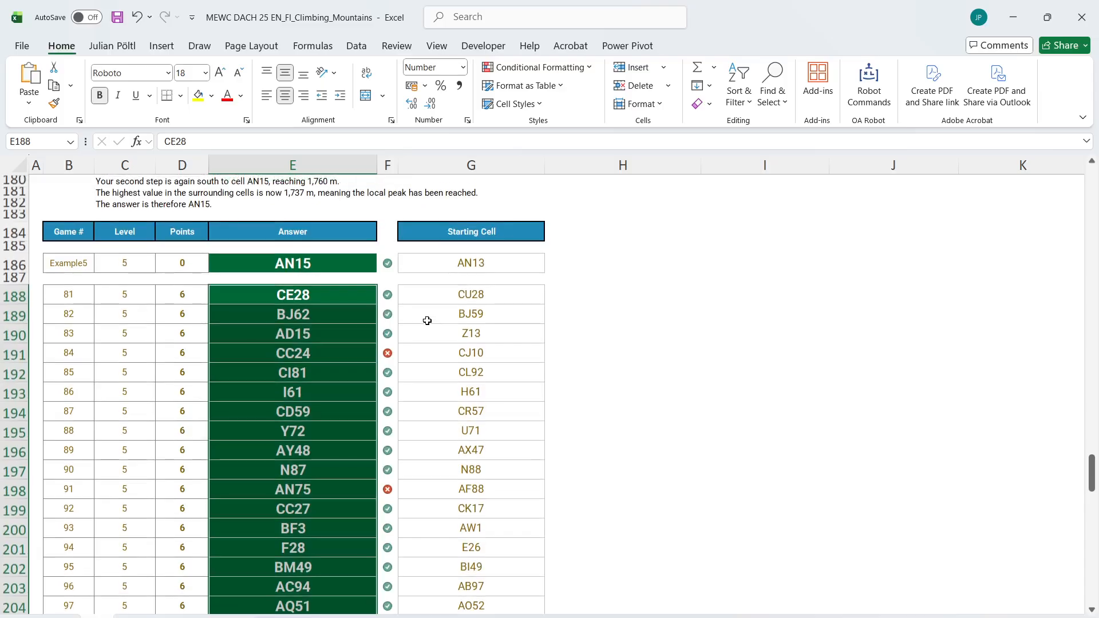
{"action": "scroll", "coordinate": [427, 322], "scroll_direction": "down", "scroll_amount": 4}
{"action": "scroll", "coordinate": [426, 320], "scroll_direction": "up", "scroll_amount": 8}
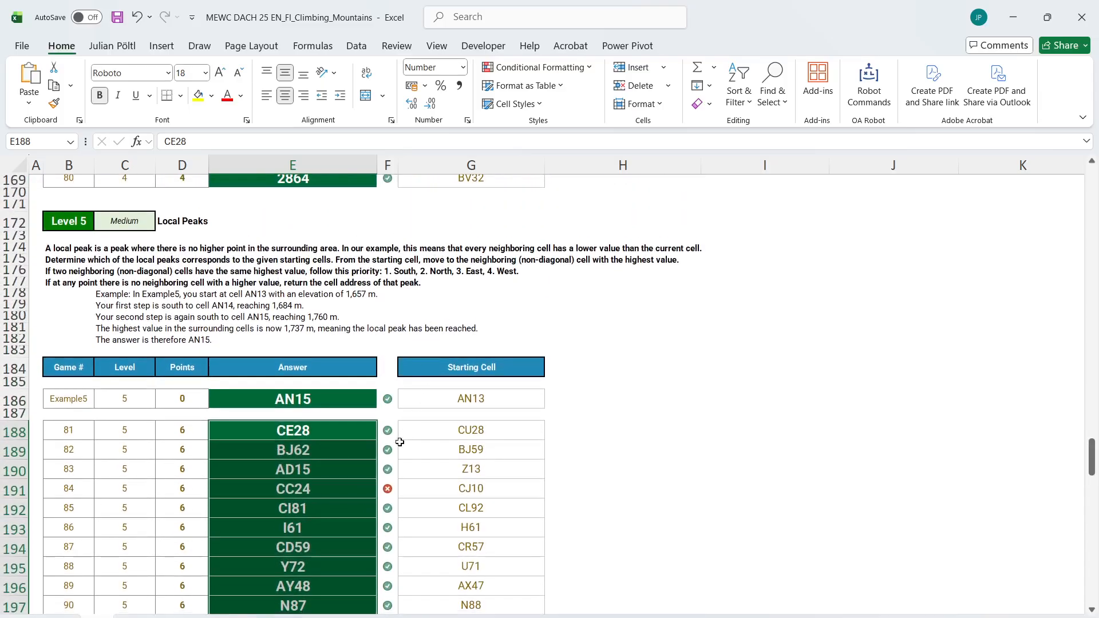
{"action": "left_click", "coordinate": [318, 481]}
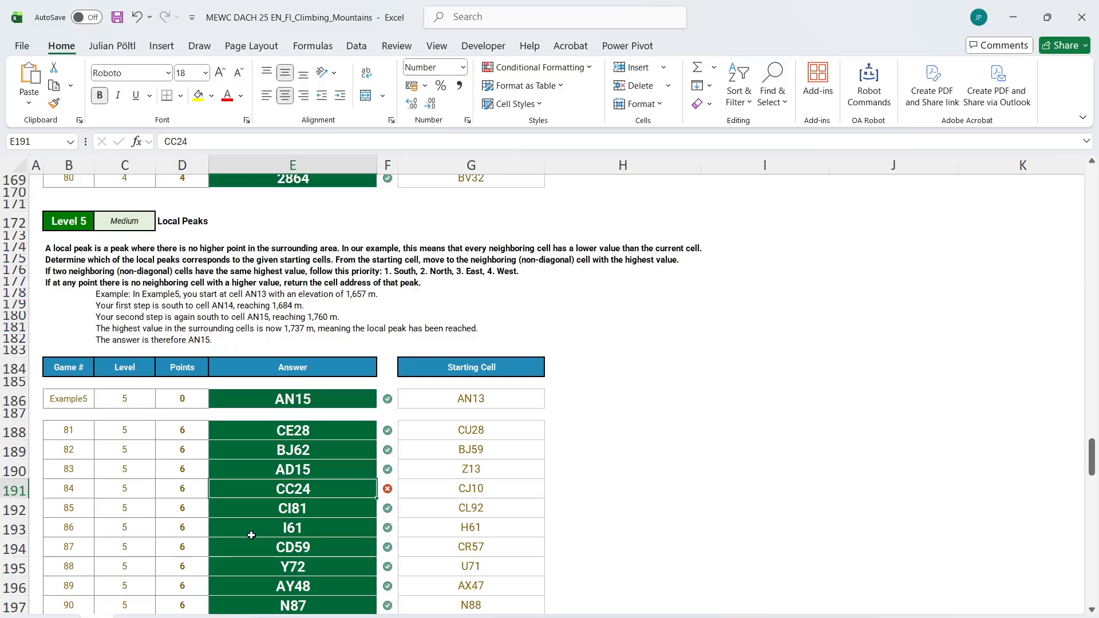
Set the game number in B1 of the Level 5 working sheet to 84 and examine whether the column D path reaches its peak
{"action": "left_click", "coordinate": [161, 617]}
{"action": "scroll", "coordinate": [164, 368], "scroll_direction": "up", "scroll_amount": 1}
{"action": "scroll", "coordinate": [163, 368], "scroll_direction": "up", "scroll_amount": 3}
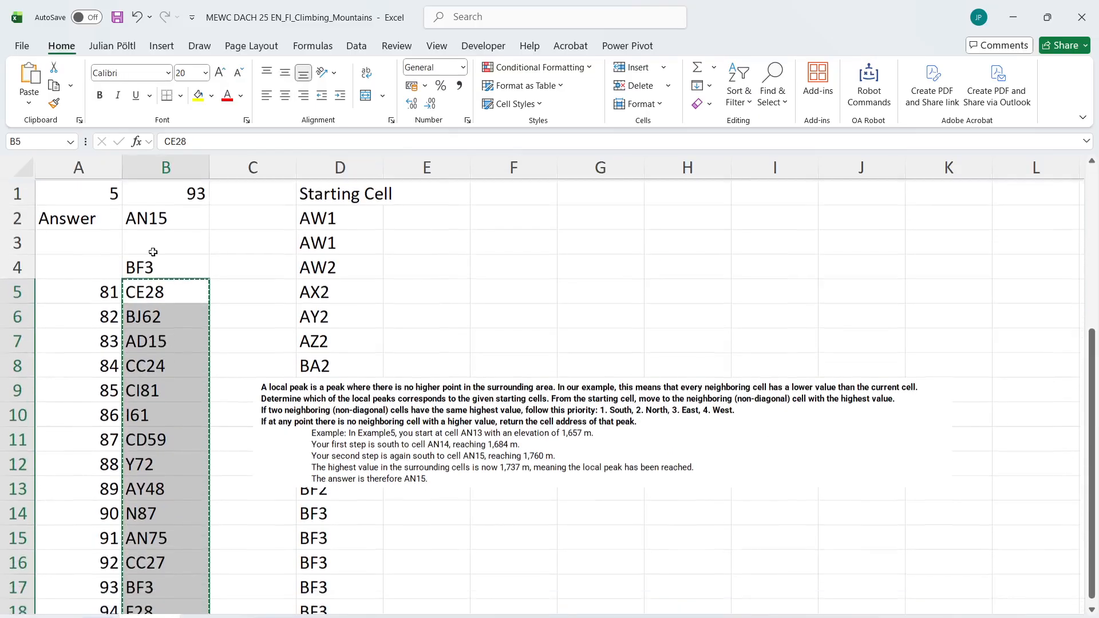
{"action": "left_click", "coordinate": [165, 190]}
{"action": "type", "text": "84"}
{"action": "key", "text": "Return"}
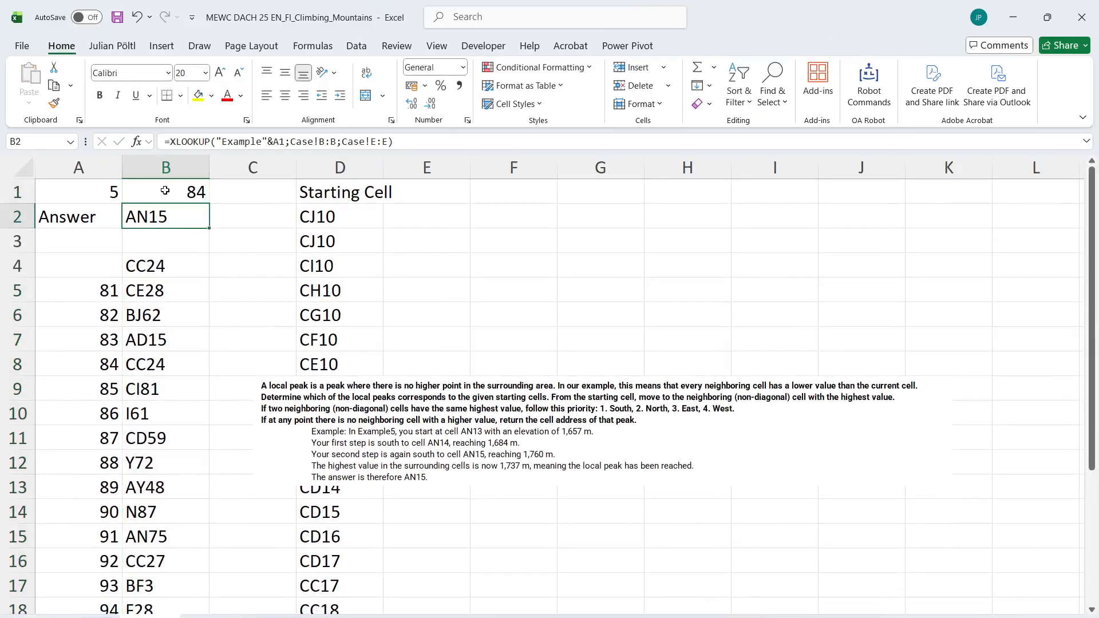
{"action": "scroll", "coordinate": [392, 405], "scroll_direction": "down", "scroll_amount": 3}
{"action": "scroll", "coordinate": [393, 403], "scroll_direction": "down", "scroll_amount": 1}
{"action": "scroll", "coordinate": [392, 400], "scroll_direction": "up", "scroll_amount": 4}
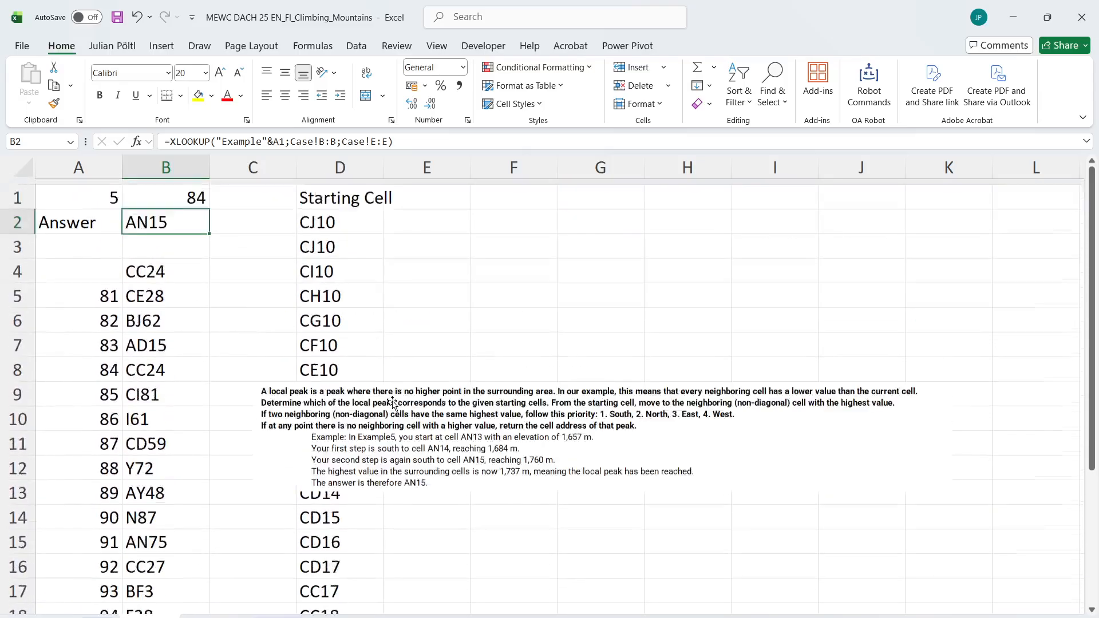
{"action": "left_click", "coordinate": [350, 270]}
{"action": "scroll", "coordinate": [361, 458], "scroll_direction": "down", "scroll_amount": 4}
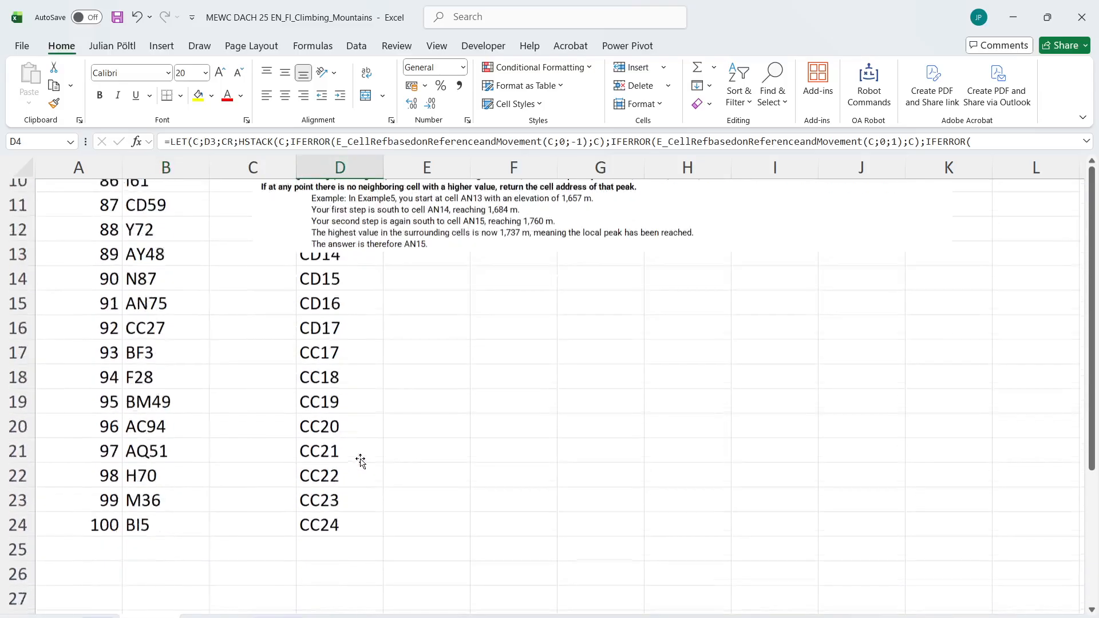
Extend the climbing path formula from D24 down to D86
{"action": "left_click", "coordinate": [356, 469]}
{"action": "left_click_drag", "start_coordinate": [382, 483], "coordinate": [355, 498]}
{"action": "scroll", "coordinate": [370, 380], "scroll_direction": "up", "scroll_amount": 2}
{"action": "scroll", "coordinate": [369, 380], "scroll_direction": "up", "scroll_amount": 20}
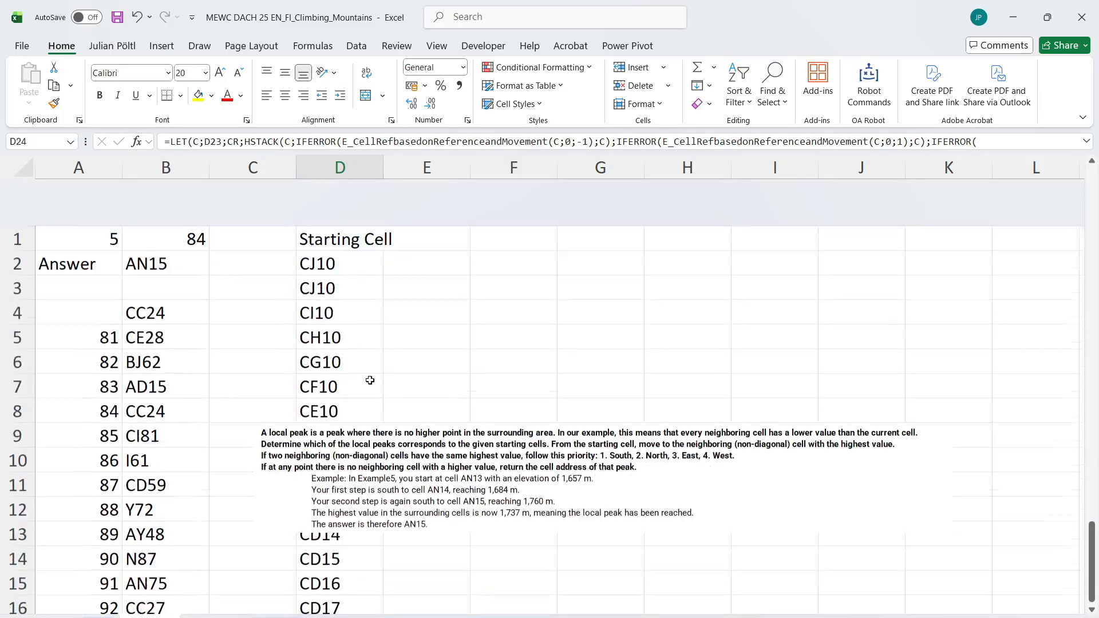
Change the result formula in B4 to =D86 so it returns the last cell of the extended path
{"action": "left_click", "coordinate": [162, 265]}
{"action": "double_click", "coordinate": [162, 265]}
{"action": "key", "text": "BackSpace"}
{"action": "key", "text": "BackSpace"}
{"action": "key", "text": "BackSpace"}
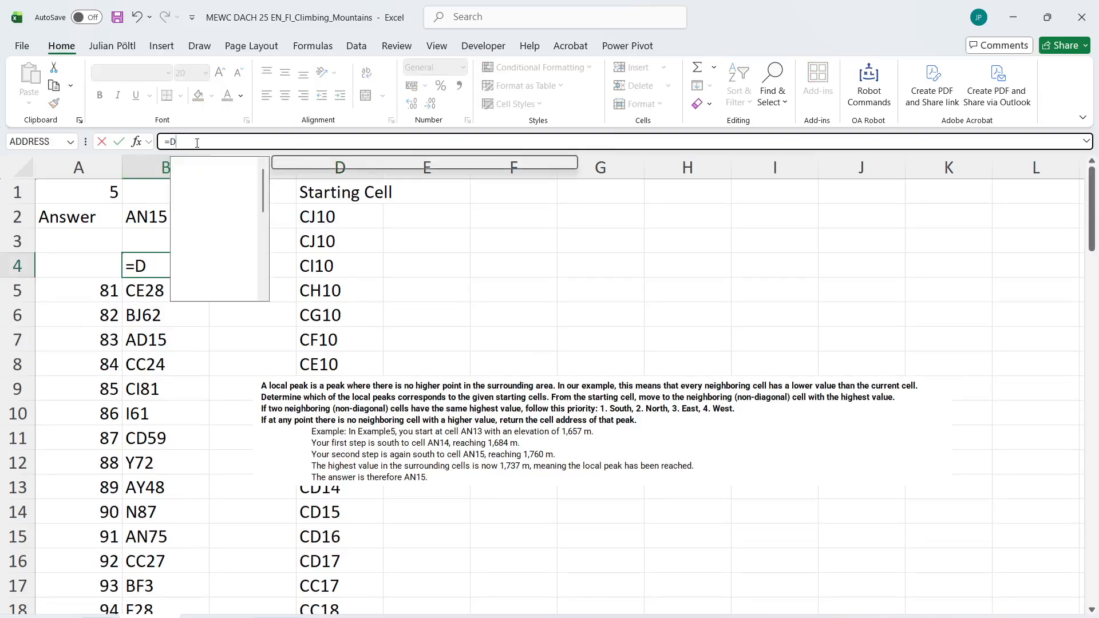
{"action": "left_click", "coordinate": [337, 241]}
{"action": "key", "text": "ctrl+Down"}
{"action": "key", "text": "ctrl+Return"}
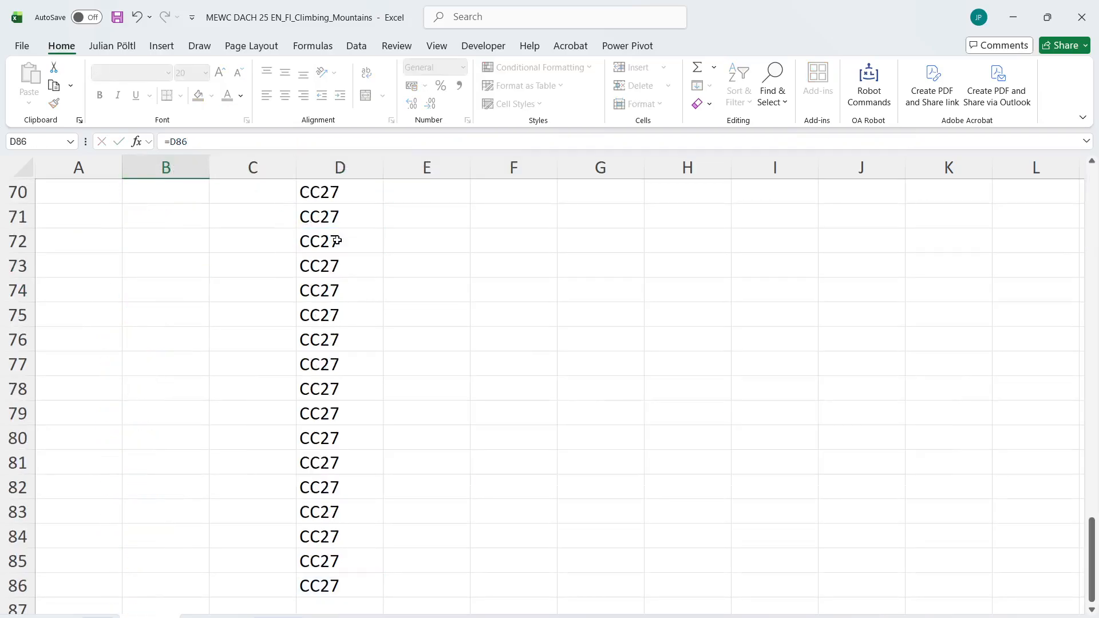
Clear the old game results in B5:B24
{"action": "key", "text": "Down"}
{"action": "key", "text": "ctrl+shift+Down"}
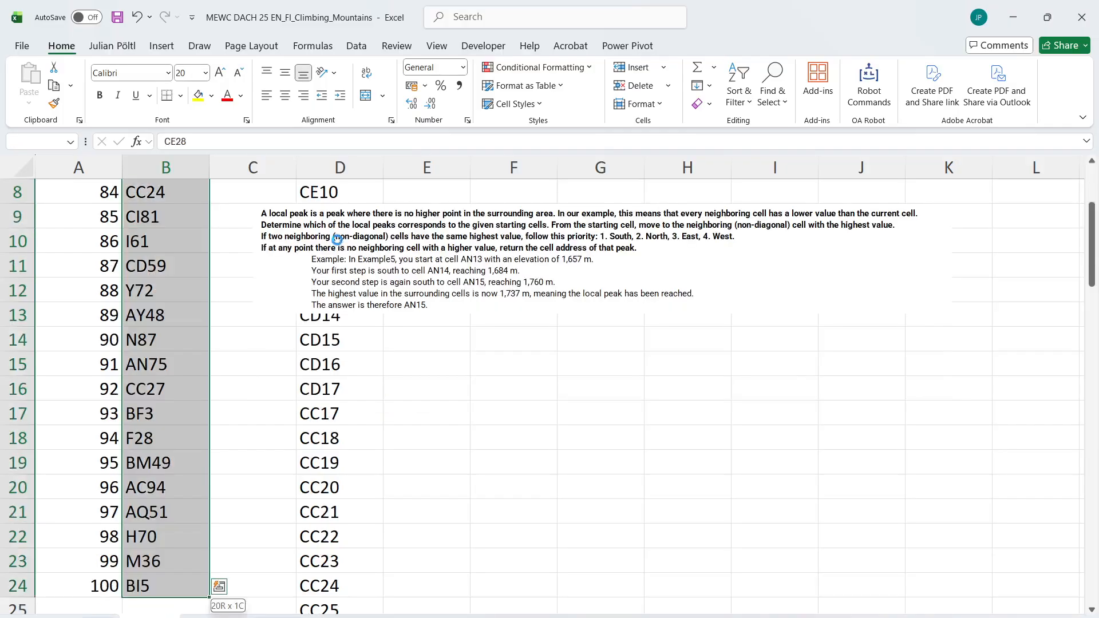
{"action": "key", "text": "Delete"}
{"action": "key", "text": "Up"}
Rerun the game calculation macro for games 81 to 100, with B1 as the number input cell and B4 as the result cell
{"action": "key", "text": "ctrl+q"}
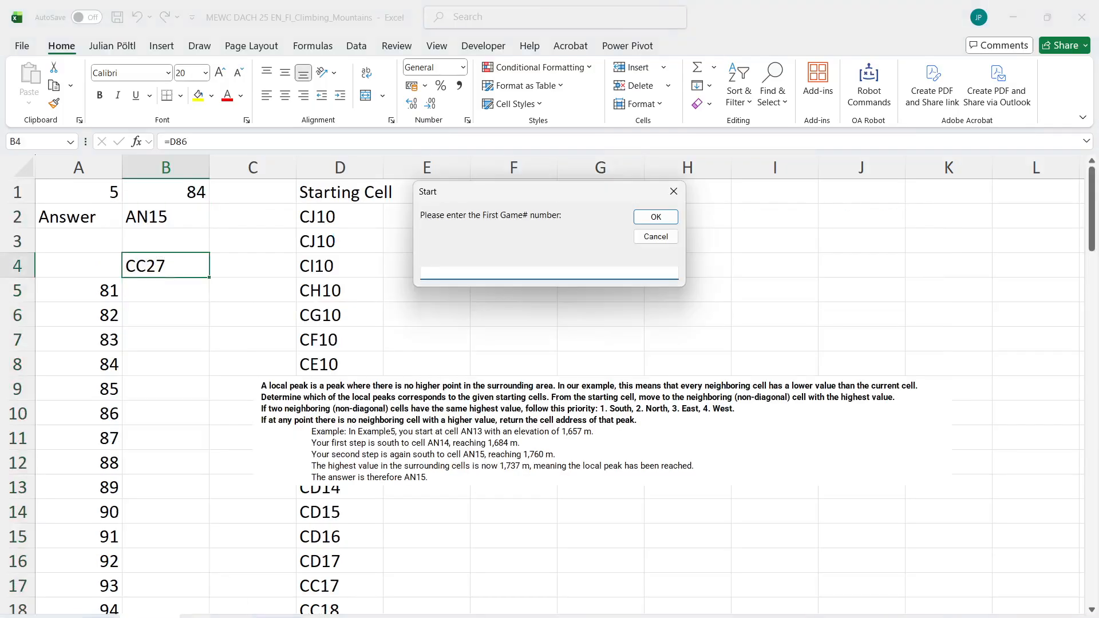
{"action": "type", "text": "81"}
{"action": "key", "text": "Return"}
{"action": "type", "text": "100"}
{"action": "key", "text": "Return"}
{"action": "type", "text": "a1"}
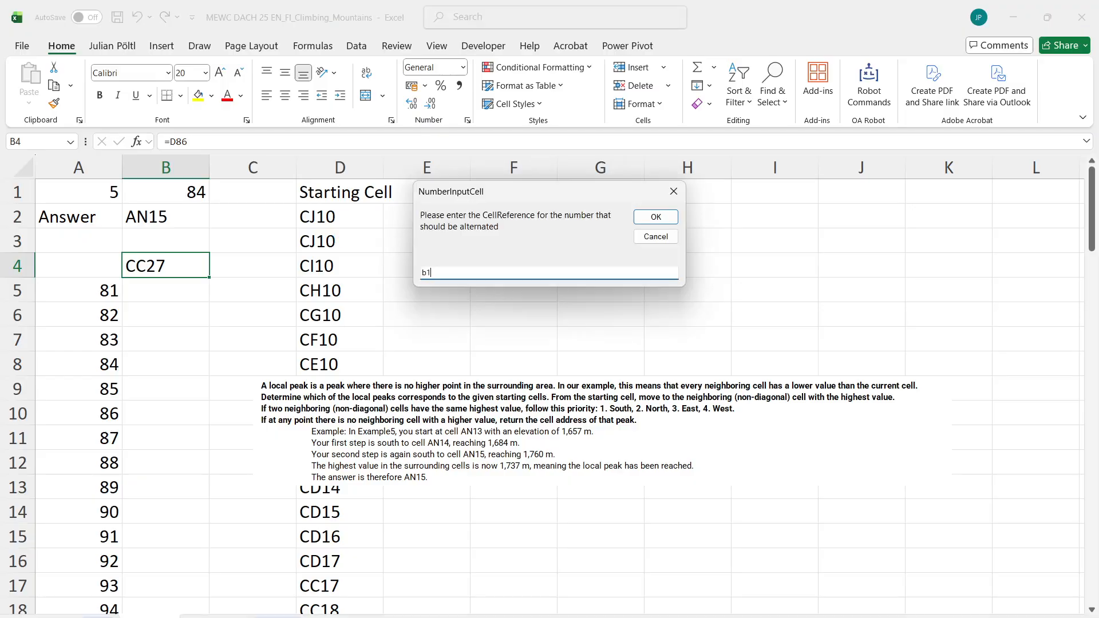
{"action": "key", "text": "Return"}
{"action": "type", "text": "b4"}
{"action": "key", "text": "Return"}
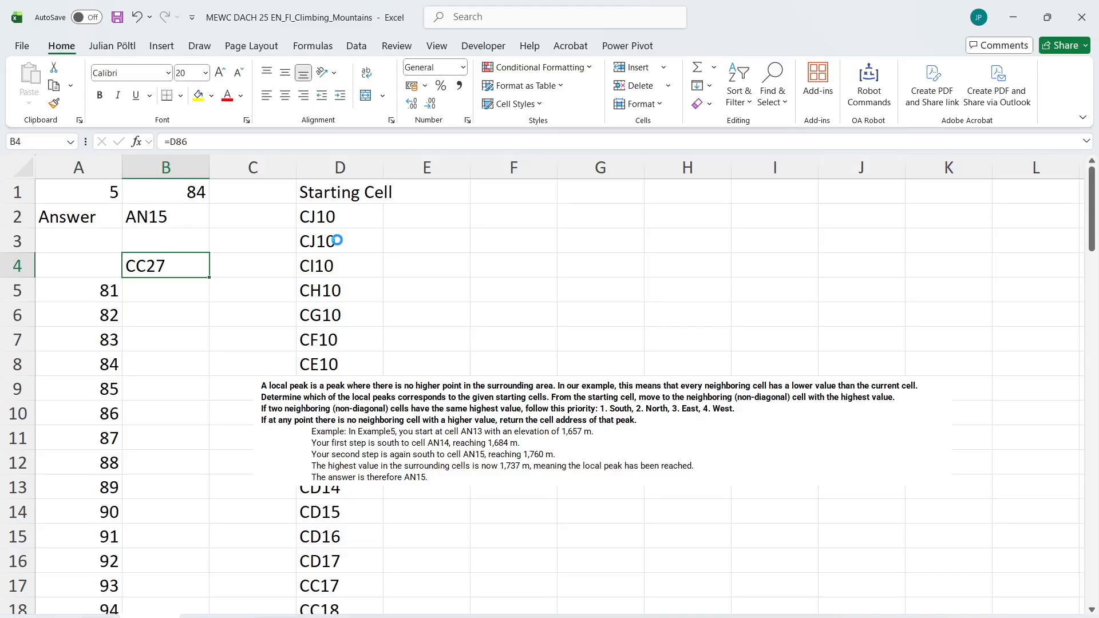
{"action": "key", "text": "Return"}
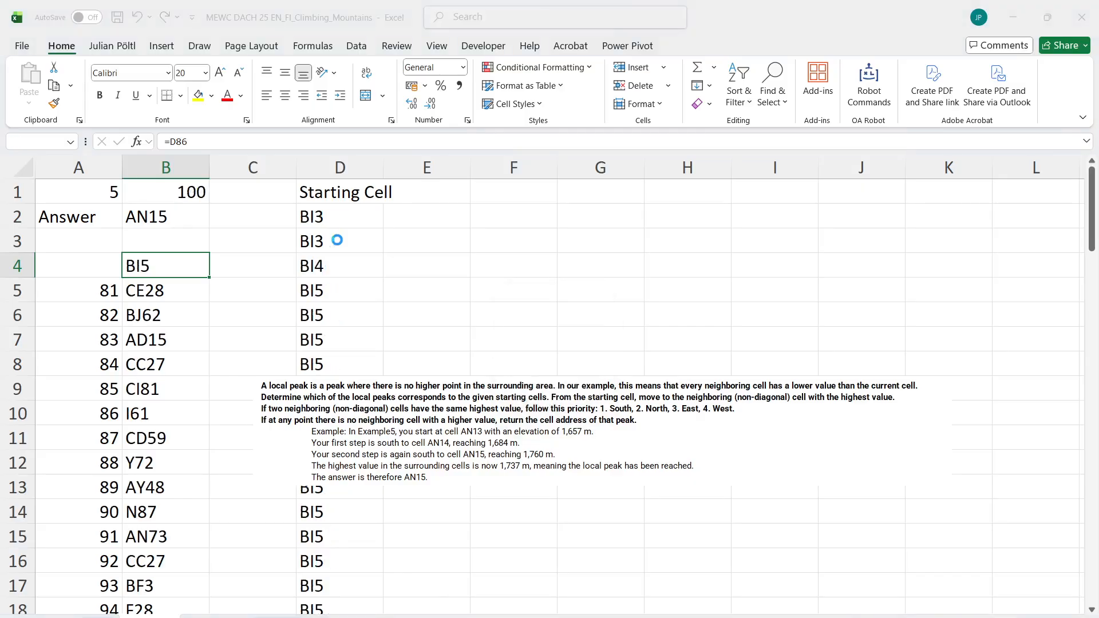
Copy the recalculated results in B5:B24 into the Level 5 answers on the Case sheet from E188 and check the answer marks
{"action": "key", "text": "Down"}
{"action": "key", "text": "ctrl+shift+Down"}
{"action": "key", "text": "ctrl+c"}
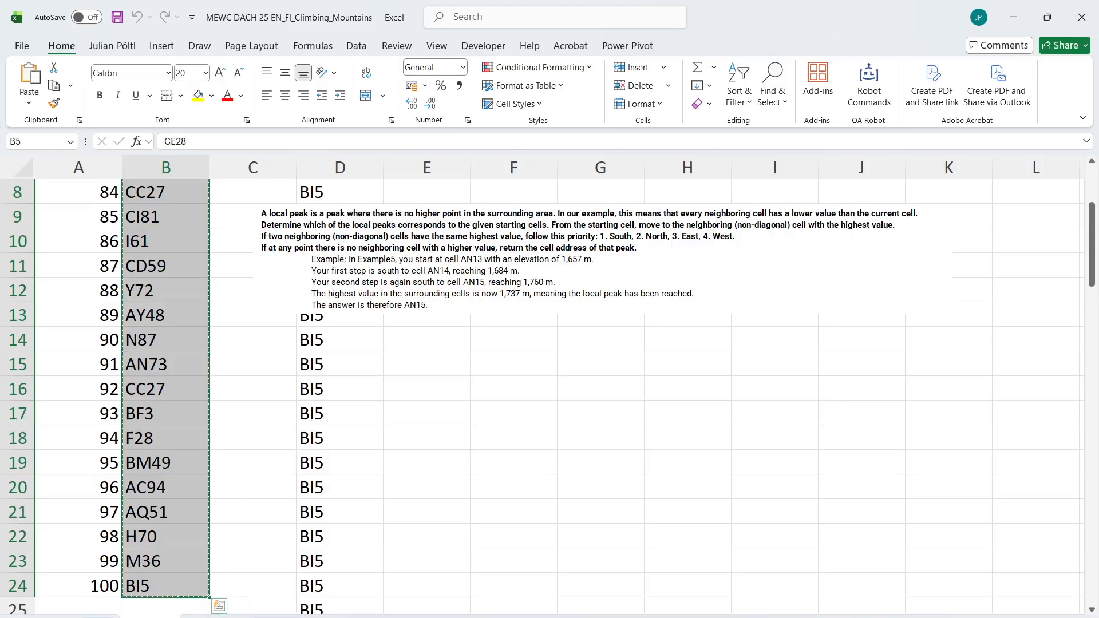
{"action": "key", "text": "ctrl+Page_Up"}
{"action": "left_click", "coordinate": [302, 426]}
{"action": "key", "text": "ctrl+v"}
{"action": "scroll", "coordinate": [302, 427], "scroll_direction": "down", "scroll_amount": 5}
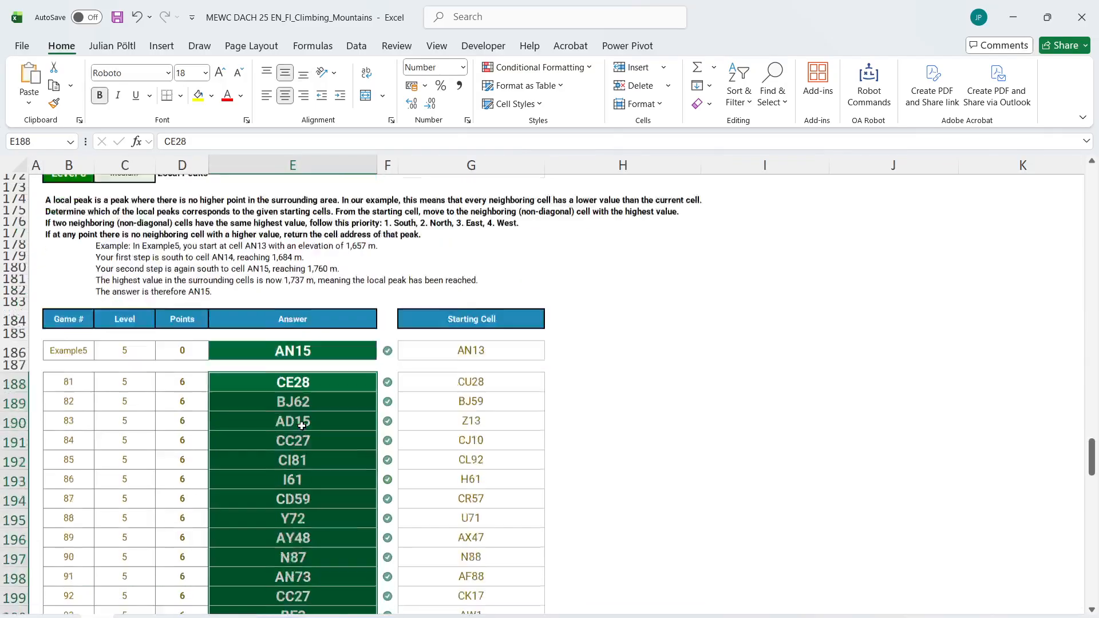
{"action": "scroll", "coordinate": [301, 426], "scroll_direction": "up", "scroll_amount": 5}
{"action": "scroll", "coordinate": [302, 427], "scroll_direction": "up", "scroll_amount": 1}
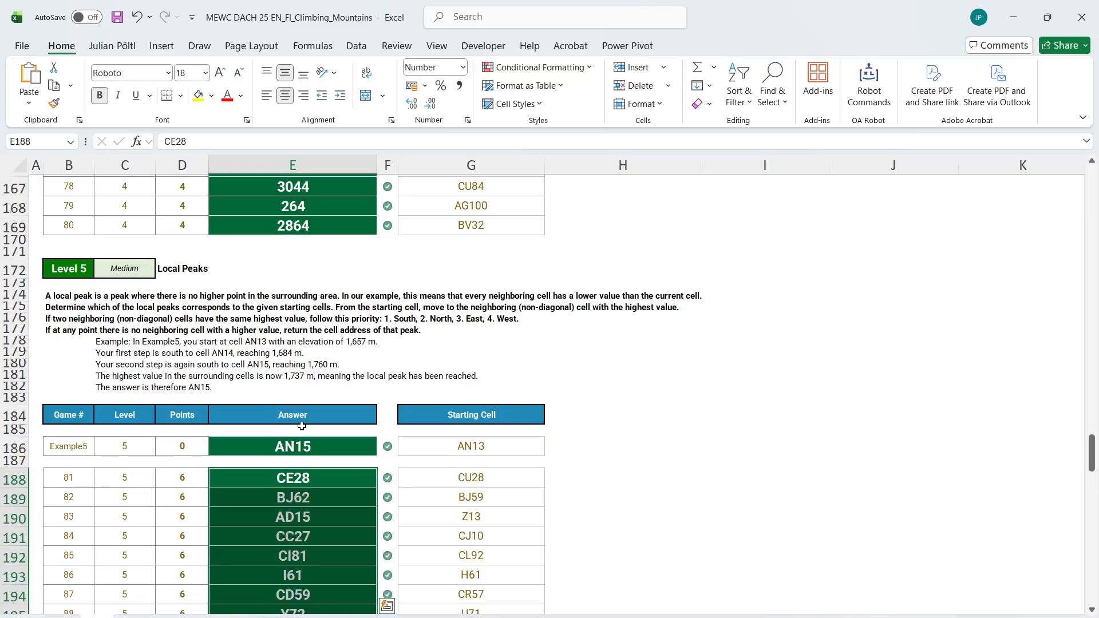
Read the Level 6 task on the Case sheet and generate a working sheet for level 6 with the level setup macro
{"action": "scroll", "coordinate": [301, 427], "scroll_direction": "down", "scroll_amount": 13}
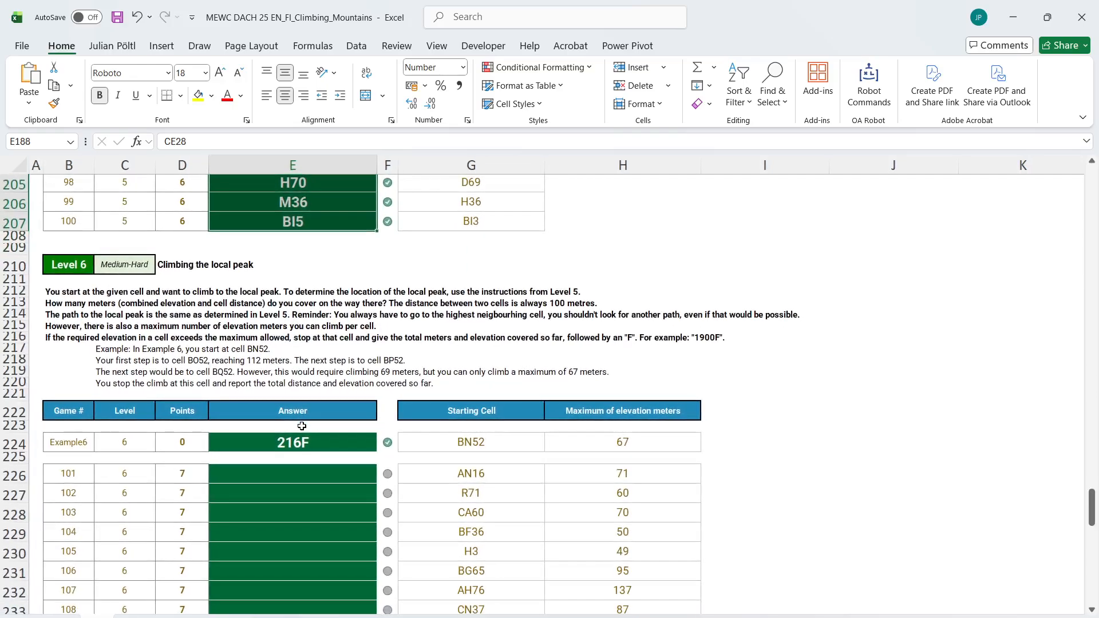
{"action": "key", "text": "ctrl+shift+l"}
{"action": "type", "text": "6"}
{"action": "key", "text": "Return"}
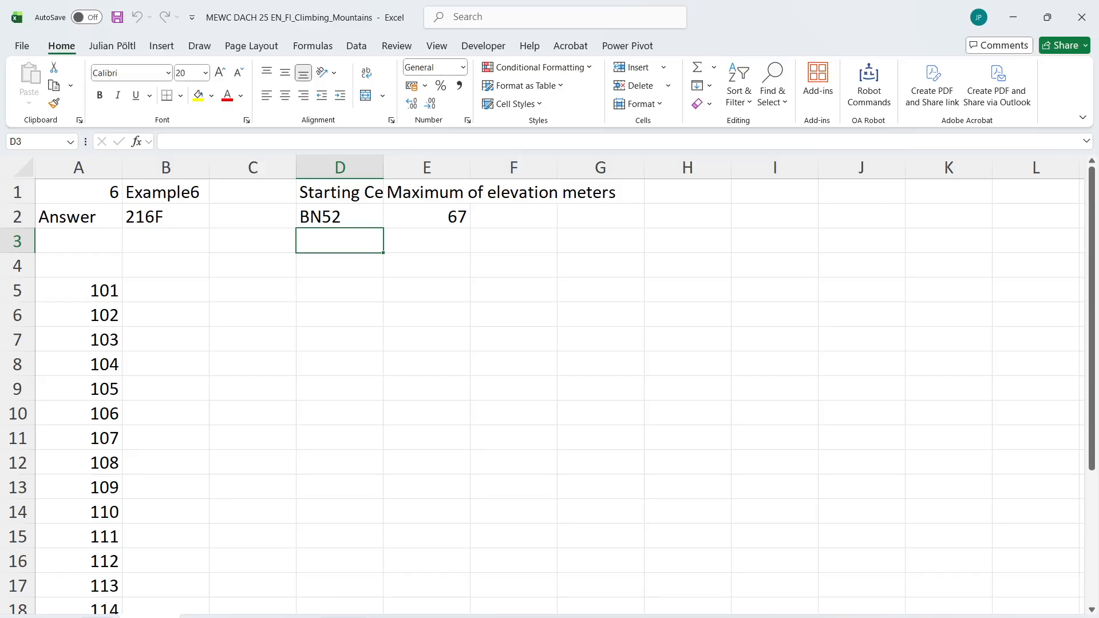
Return to the Case sheet and capture the Level 6 instruction text with the Snipping Tool
{"action": "left_click", "coordinate": [98, 617]}
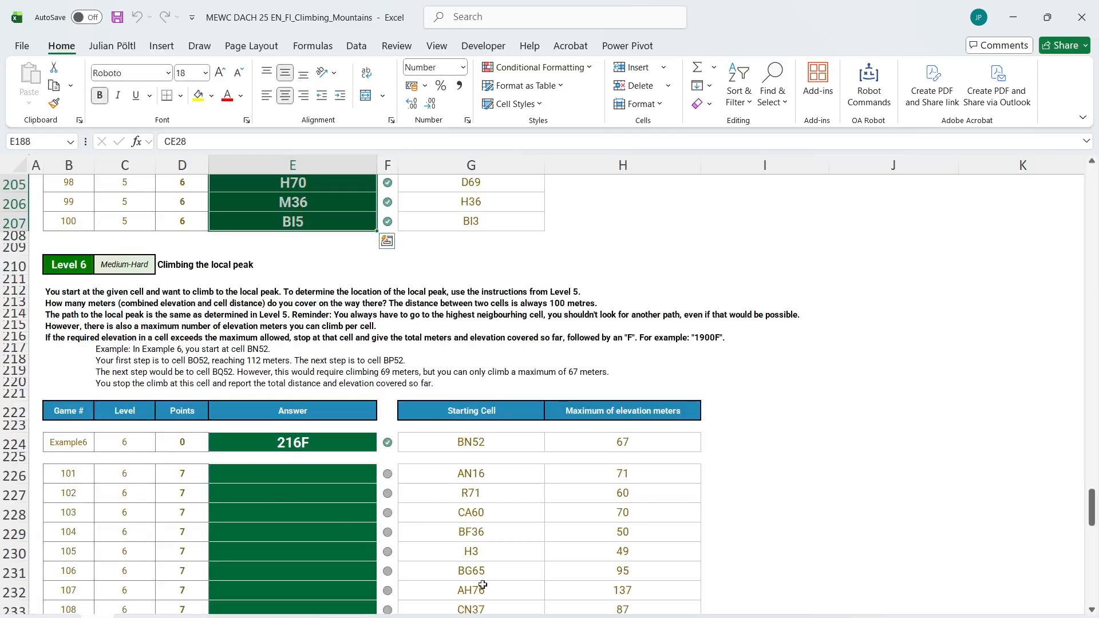
{"action": "key", "text": "alt+Tab"}
{"action": "left_click", "coordinate": [180, 45]}
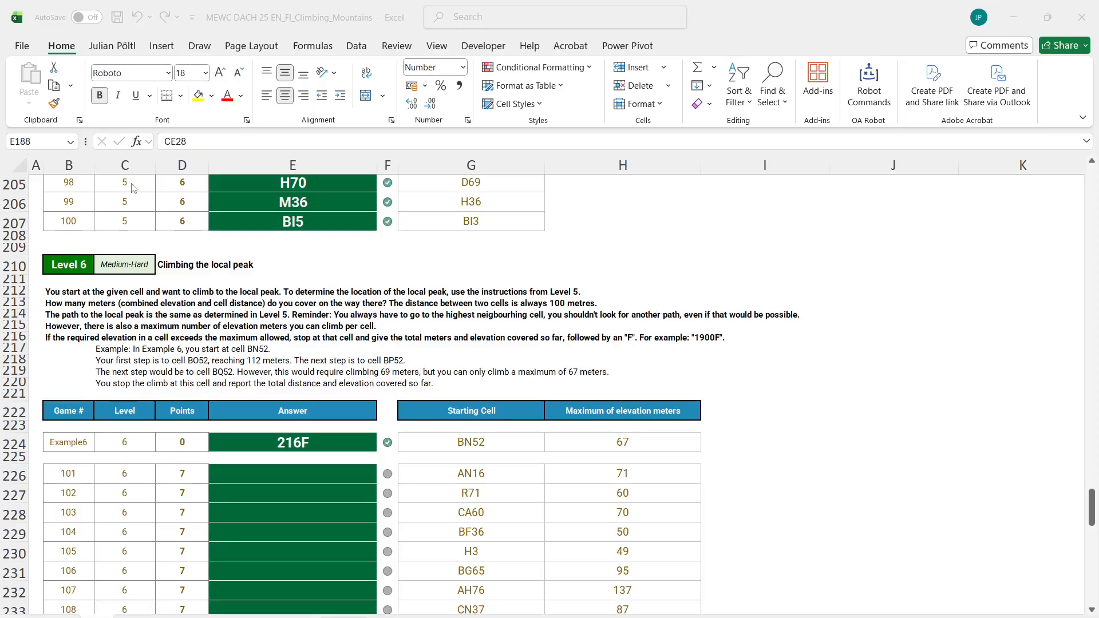
{"action": "left_click_drag", "start_coordinate": [40, 282], "coordinate": [840, 393]}
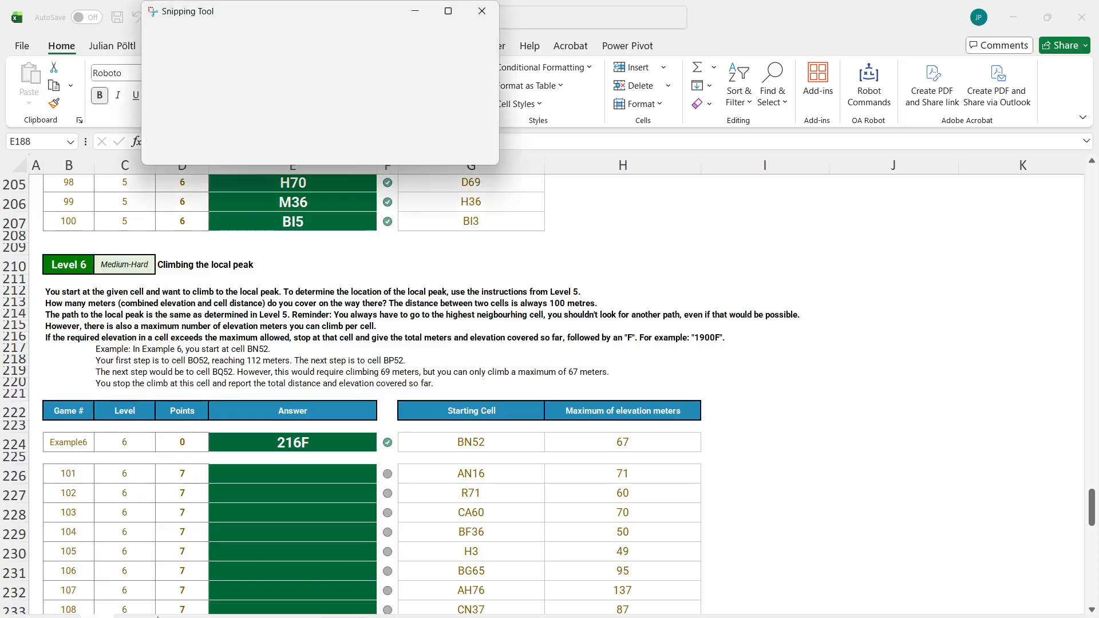
Paste the captured Level 6 instructions as a picture at D5 of the Level 6 working sheet
{"action": "key", "text": "ctrl+Page_Down"}
{"action": "left_click", "coordinate": [314, 281]}
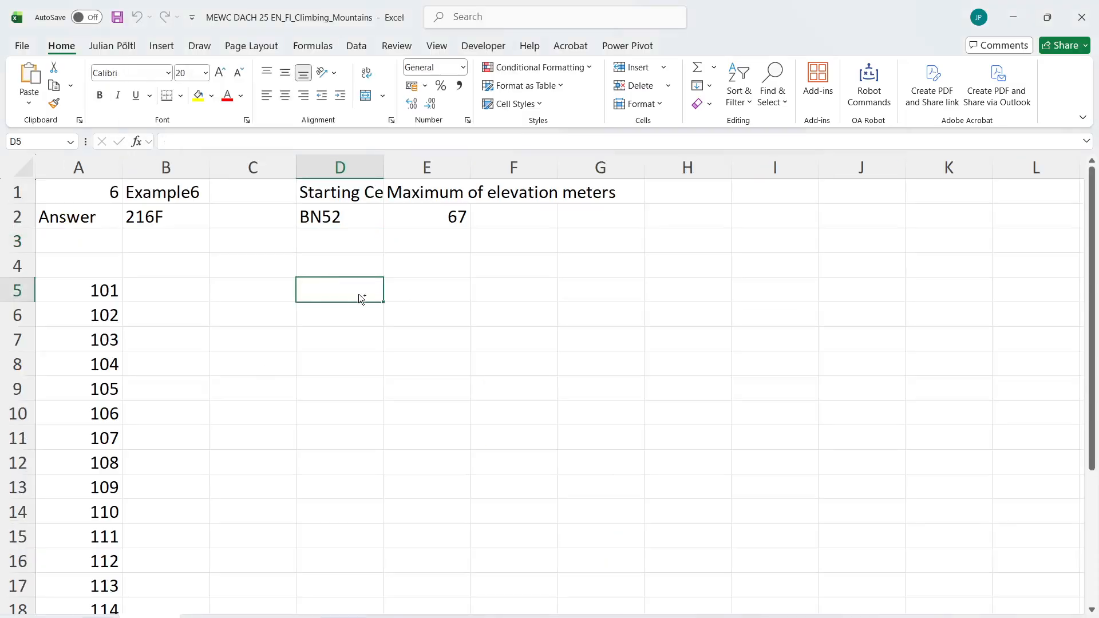
{"action": "type", "text": "v"}
{"action": "key", "text": "Escape"}
{"action": "key", "text": "ctrl+v"}
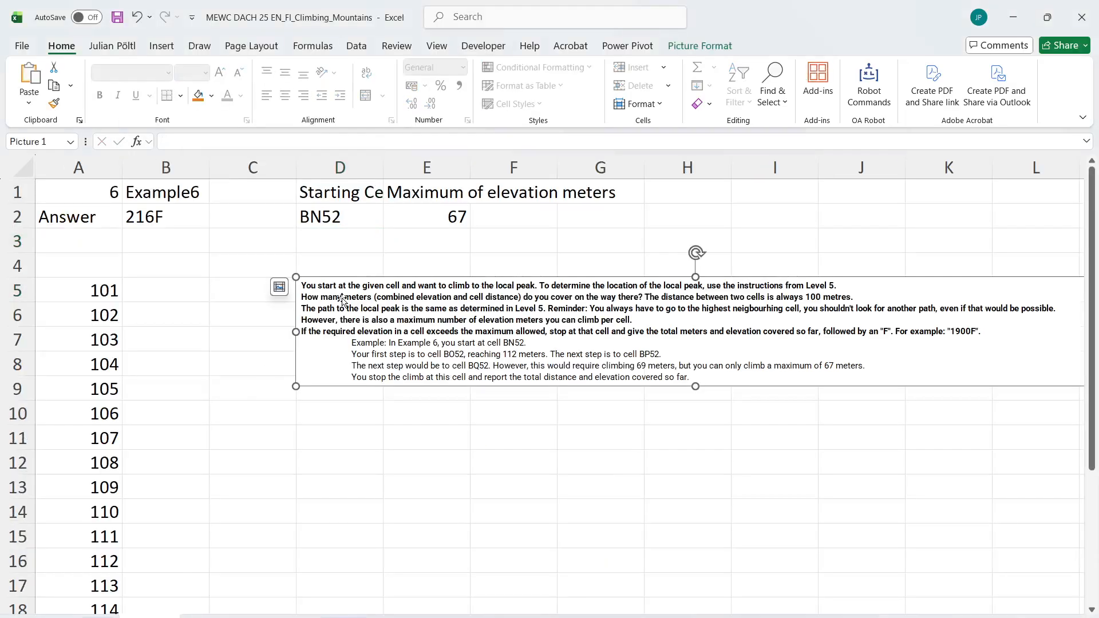
Copy the path formula in D4 of the Level 5 working sheet and paste it into D4 of the Level 6 sheet
{"action": "left_click_drag", "start_coordinate": [342, 298], "coordinate": [275, 368]}
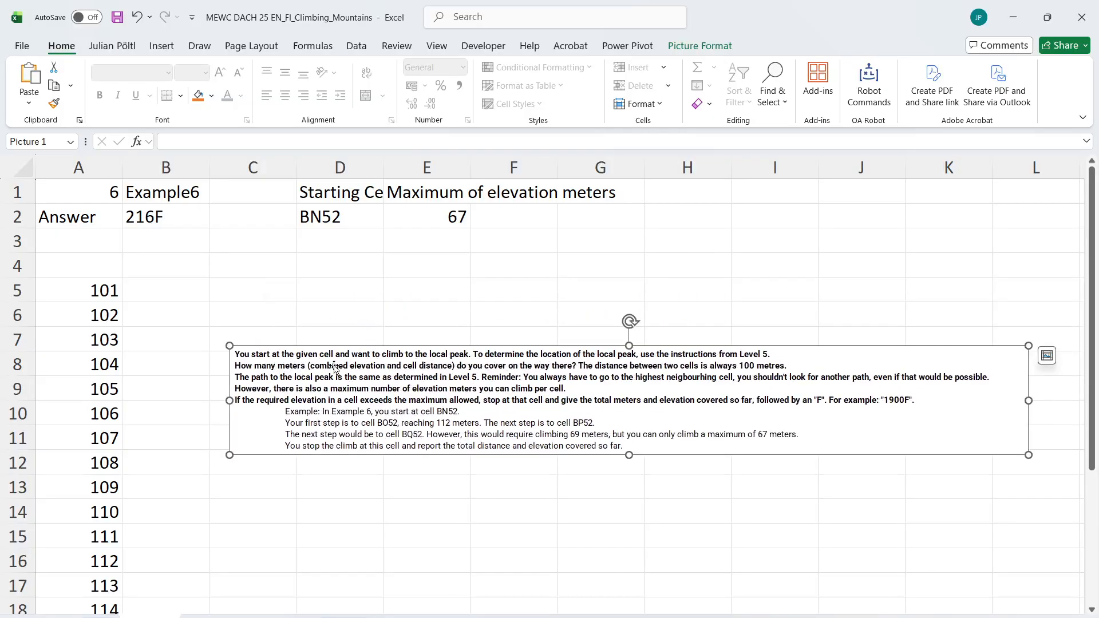
{"action": "left_click", "coordinate": [213, 617]}
{"action": "scroll", "coordinate": [302, 361], "scroll_direction": "up", "scroll_amount": 3}
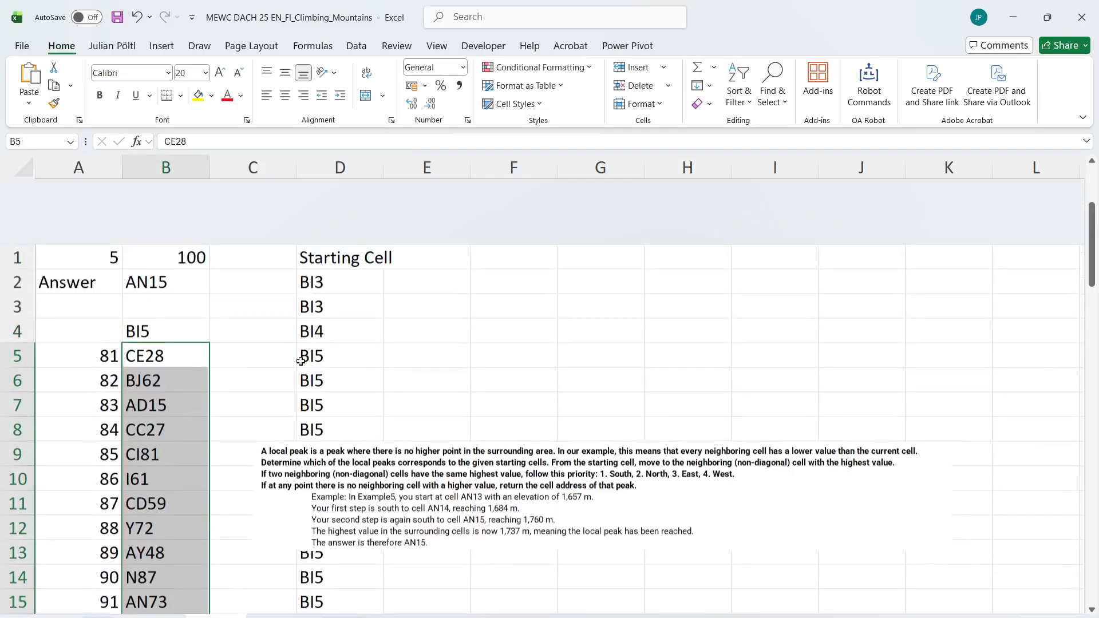
{"action": "left_click", "coordinate": [337, 243]}
{"action": "key", "text": "ctrl+c"}
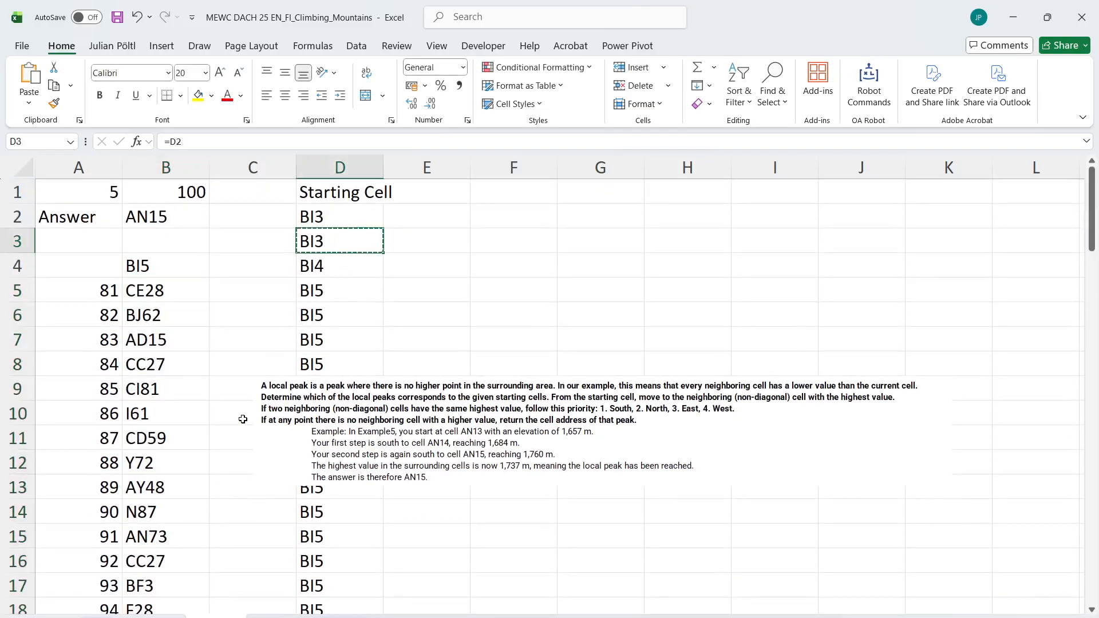
{"action": "left_click", "coordinate": [330, 272]}
{"action": "key", "text": "ctrl+c"}
{"action": "left_click", "coordinate": [157, 617]}
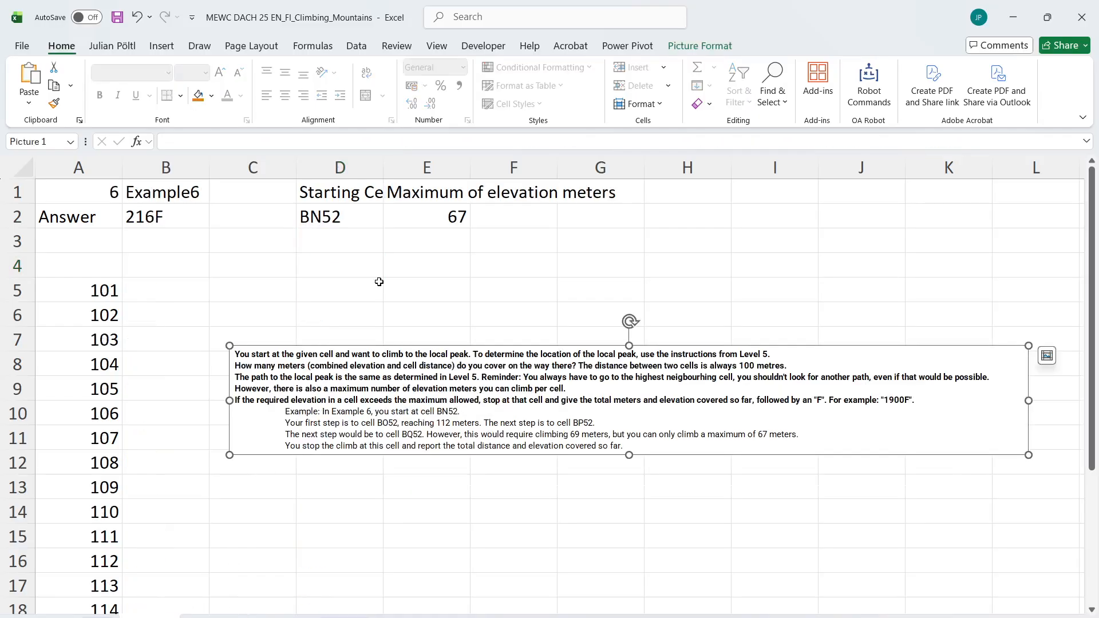
{"action": "left_click", "coordinate": [338, 271]}
{"action": "key", "text": "ctrl+v"}
Enter =D2 in D3, fill the path formula from D4 down to D61, and shift the instructions picture below row 9
{"action": "left_click", "coordinate": [339, 238]}
{"action": "type", "text": "=D2"}
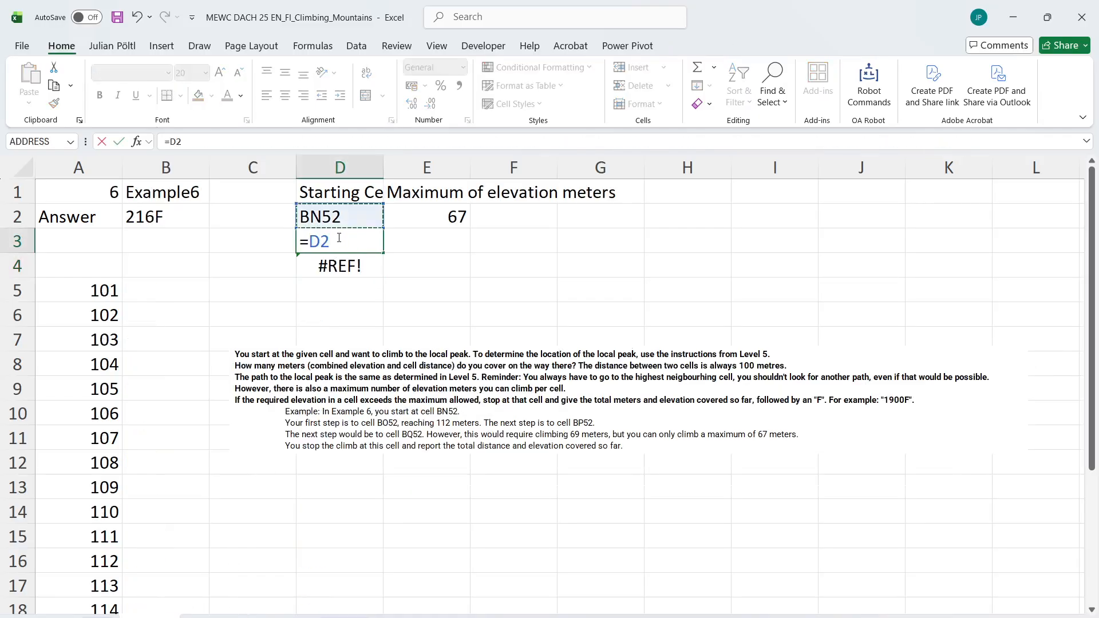
{"action": "key", "text": "Return"}
{"action": "left_click_drag", "start_coordinate": [383, 282], "coordinate": [355, 572]}
{"action": "left_click", "coordinate": [351, 450]}
{"action": "key", "text": "ctrl+Up"}
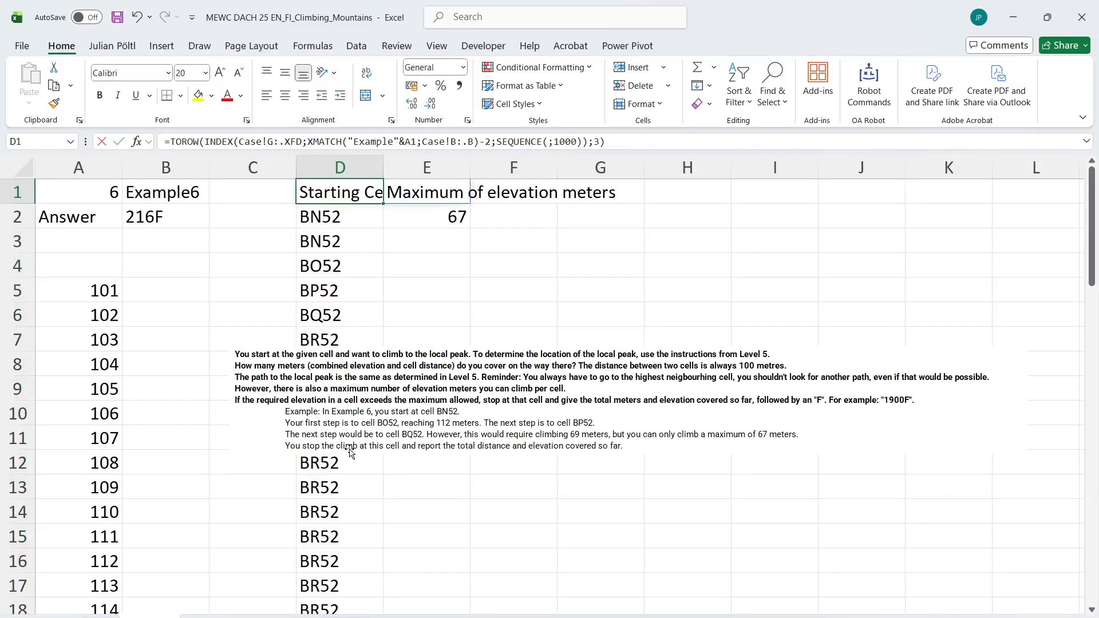
{"action": "left_click", "coordinate": [369, 411]}
{"action": "left_click_drag", "start_coordinate": [369, 412], "coordinate": [312, 468]}
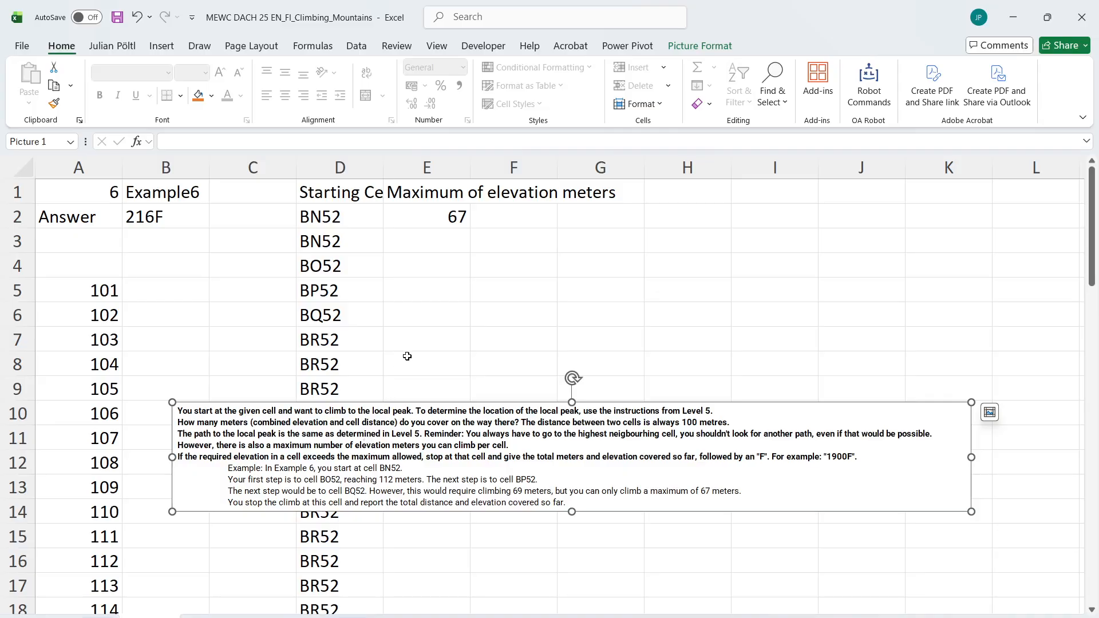
Look over the Mountain Map sheet and return to the Level 6 working sheet
{"action": "left_click", "coordinate": [411, 617]}
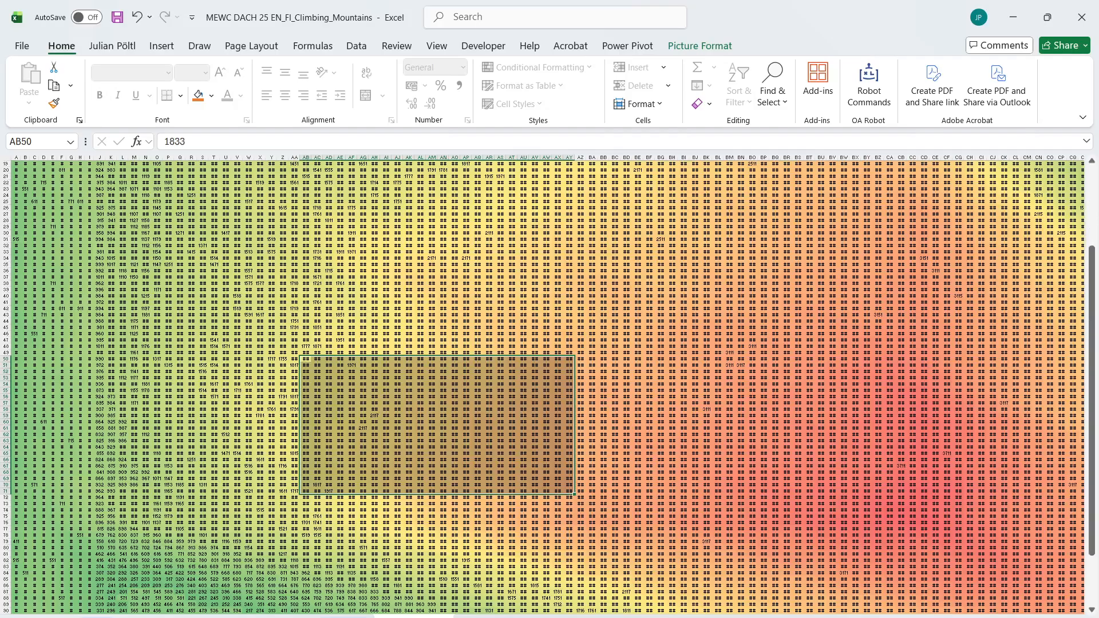
{"action": "left_click", "coordinate": [453, 466]}
{"action": "left_click", "coordinate": [390, 404]}
{"action": "left_click", "coordinate": [318, 429]}
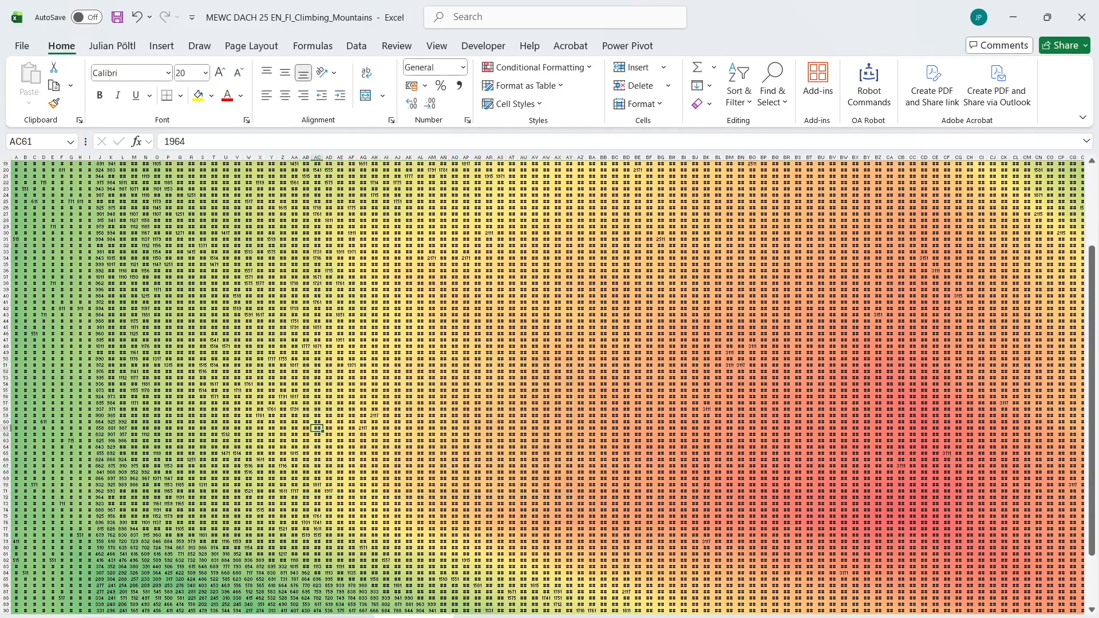
{"action": "left_click", "coordinate": [99, 617]}
{"action": "scroll", "coordinate": [405, 294], "scroll_direction": "down", "scroll_amount": 5}
{"action": "left_click", "coordinate": [151, 617]}
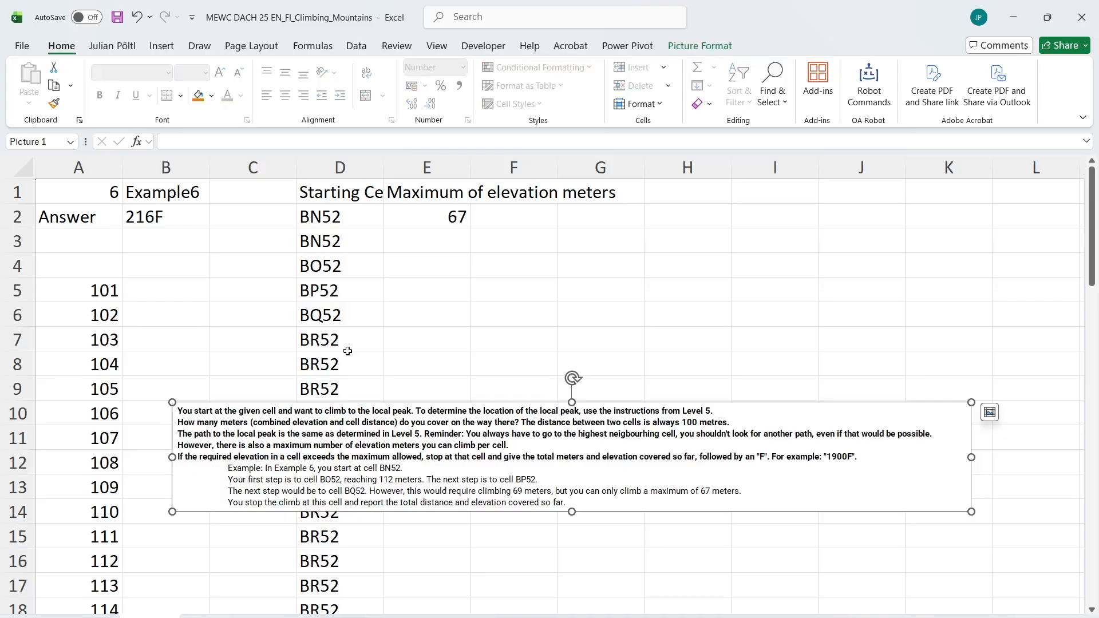
Look up the elevations of the path cells in E3 with =L_Indirect_Easy(D3:D61;"Mountain Map")
{"action": "left_click", "coordinate": [431, 241]}
{"action": "type", "text": "="}
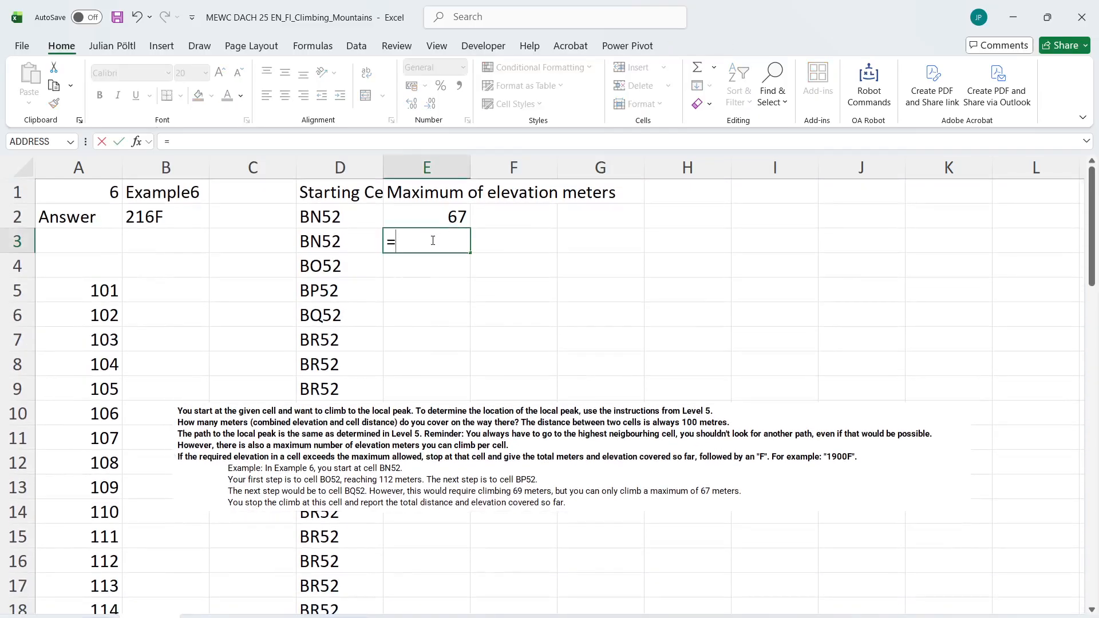
{"action": "type", "text": "eas"}
{"action": "key", "text": "Down"}
{"action": "key", "text": "Down"}
{"action": "key", "text": "Tab"}
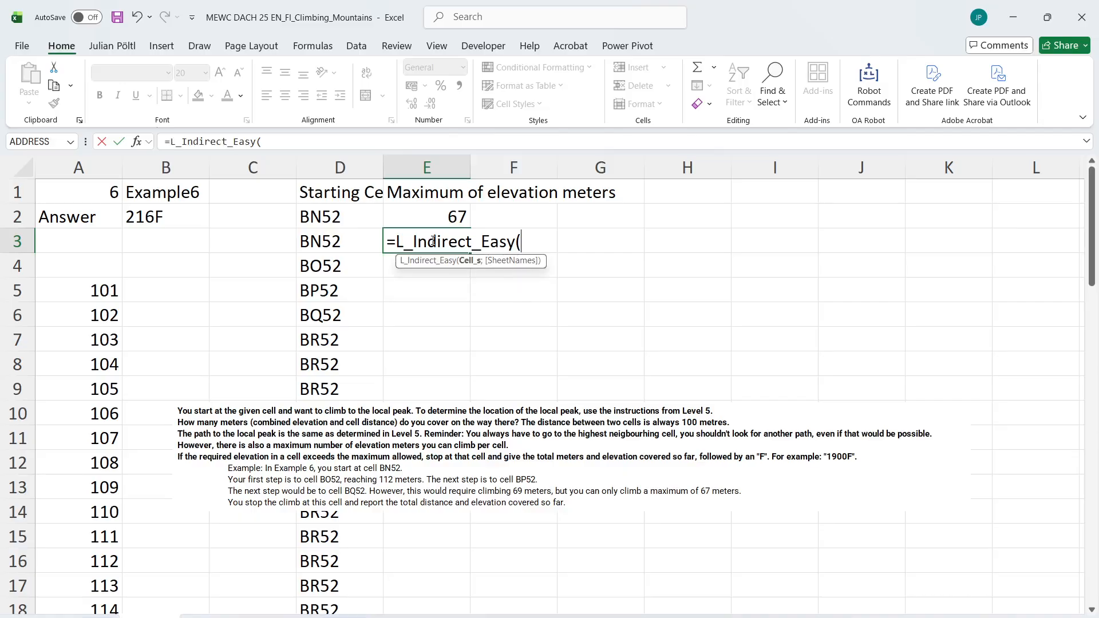
{"action": "key", "text": "Left"}
{"action": "key", "text": "ctrl+shift+Down"}
{"action": "type", "text": ";\""}
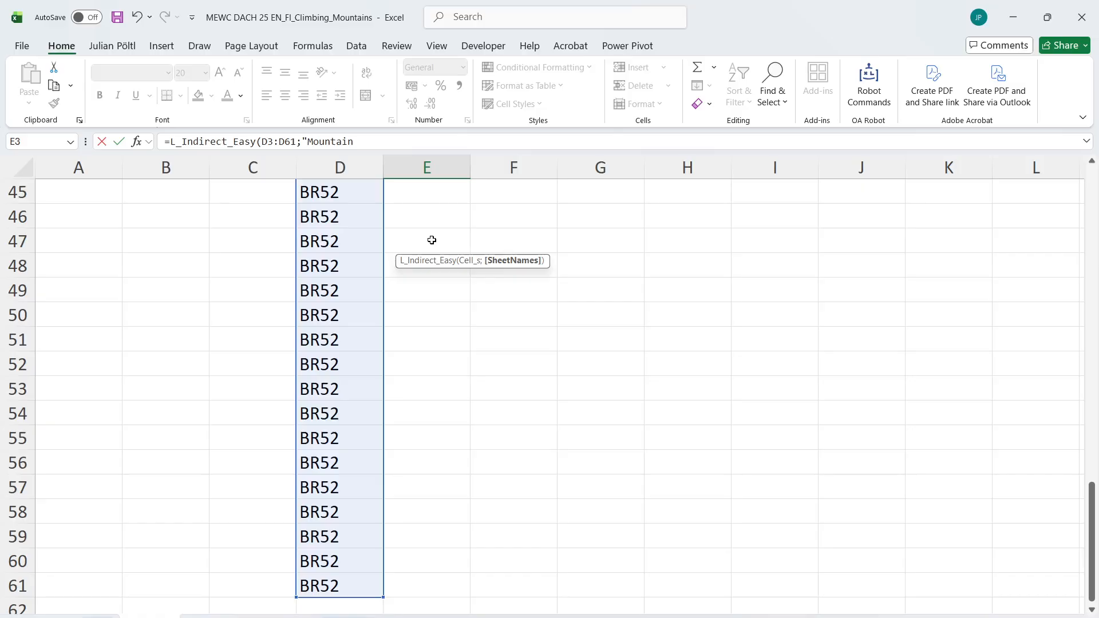
{"action": "type", "text": "Mountain Map\")"}
{"action": "key", "text": "Return"}
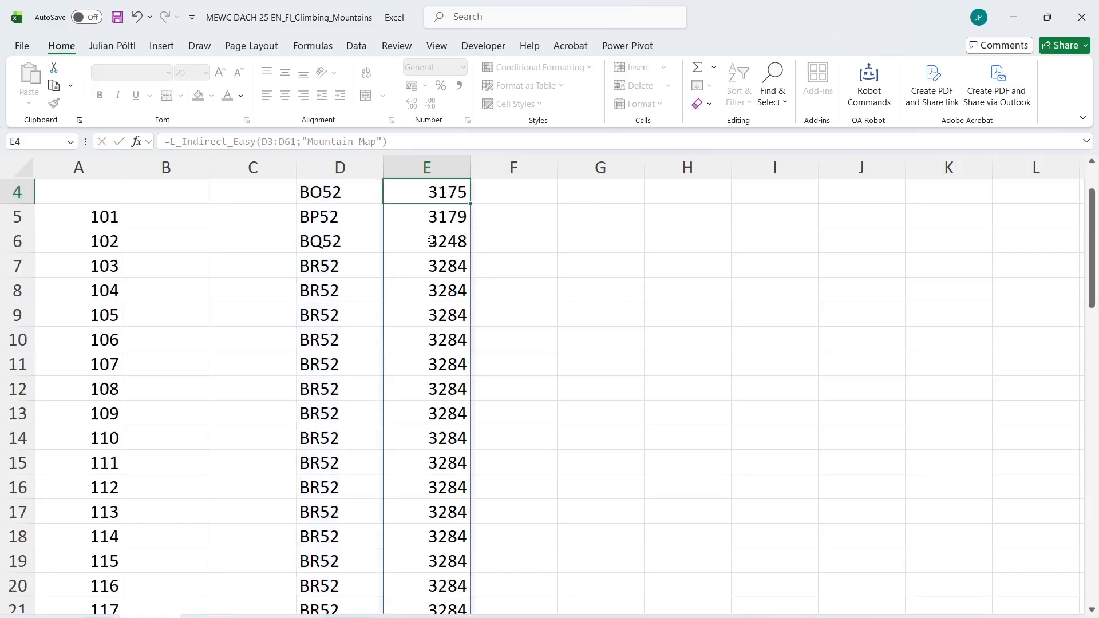
Enter 0 in F3 as the elevation gain of the starting cell
{"action": "key", "text": "ctrl+Up"}
{"action": "key", "text": "Down"}
{"action": "key", "text": "Right"}
{"action": "key", "text": "Down"}
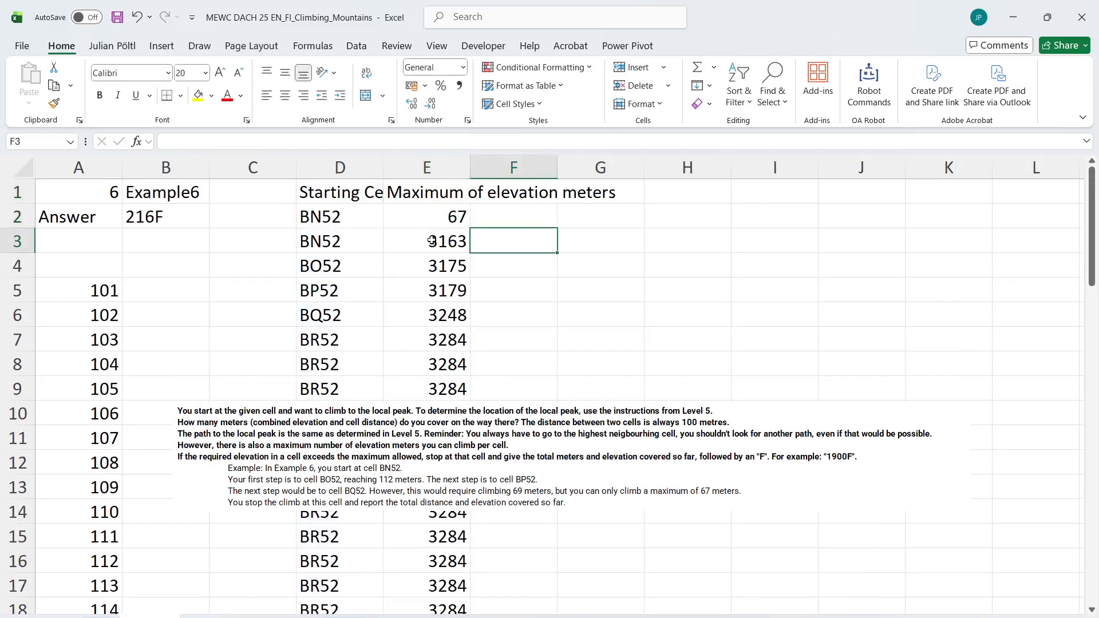
{"action": "type", "text": "="}
{"action": "key", "text": "BackSpace"}
{"action": "type", "text": "0"}
{"action": "key", "text": "Return"}
Calculate the elevation gain per step with =E4-E3 in F4, fill it down column F, and nudge the instructions picture
{"action": "type", "text": "="}
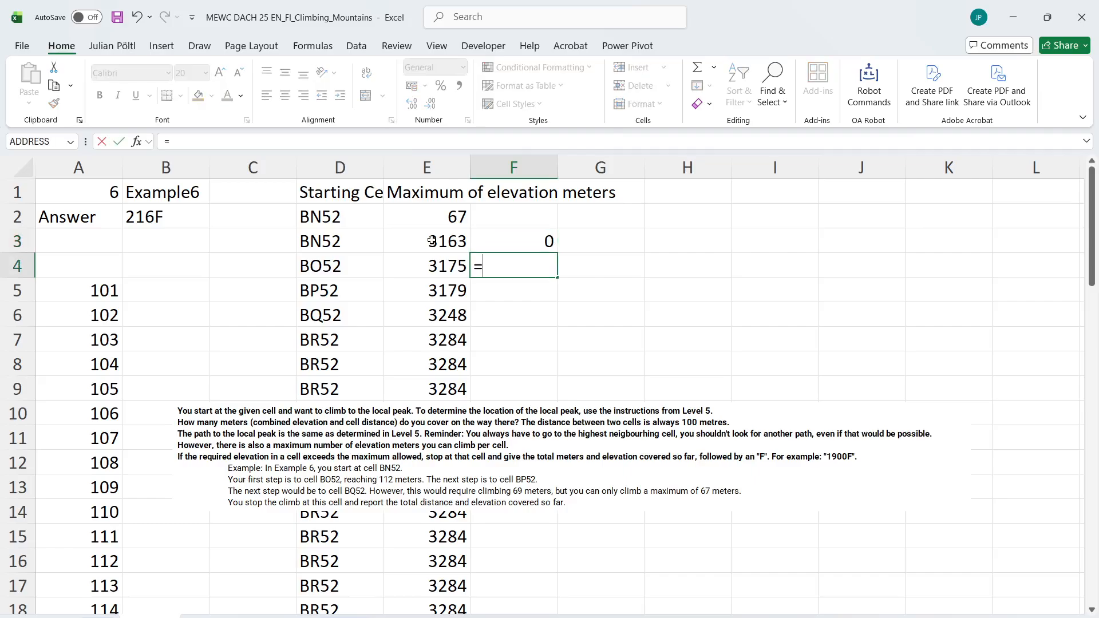
{"action": "key", "text": "Left"}
{"action": "type", "text": "-"}
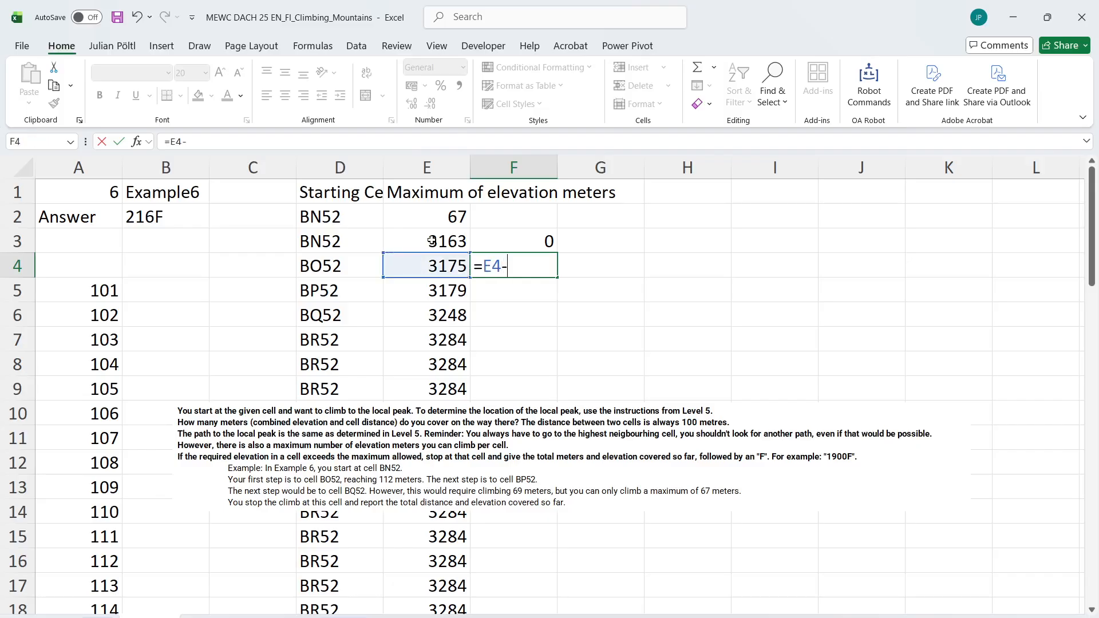
{"action": "key", "text": "Left"}
{"action": "key", "text": "Up"}
{"action": "key", "text": "Return"}
{"action": "key", "text": "Up"}
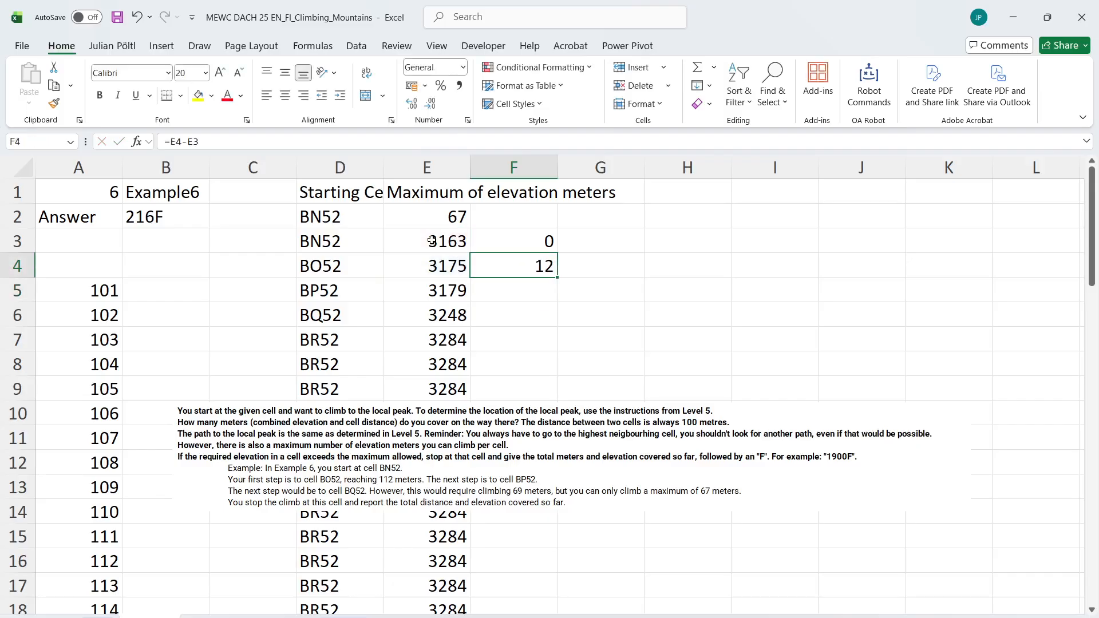
{"action": "double_click", "coordinate": [558, 279]}
{"action": "left_click", "coordinate": [561, 463]}
{"action": "left_click_drag", "start_coordinate": [561, 462], "coordinate": [577, 450]}
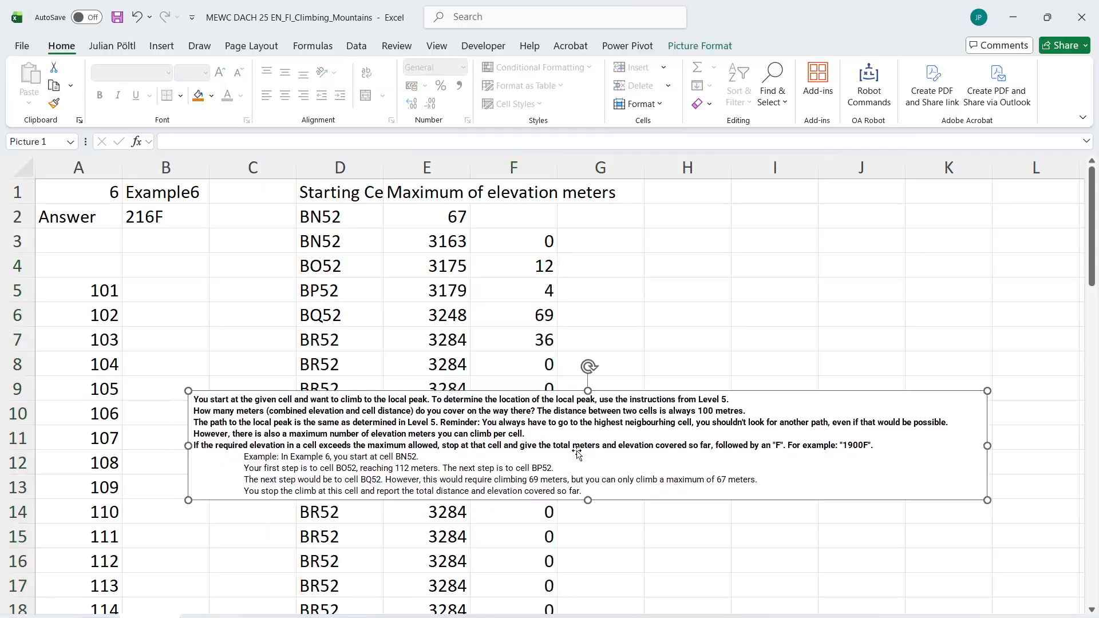
{"action": "left_click", "coordinate": [584, 266]}
{"action": "scroll", "coordinate": [590, 266], "scroll_direction": "down", "scroll_amount": 1}
{"action": "scroll", "coordinate": [589, 266], "scroll_direction": "up", "scroll_amount": 1}
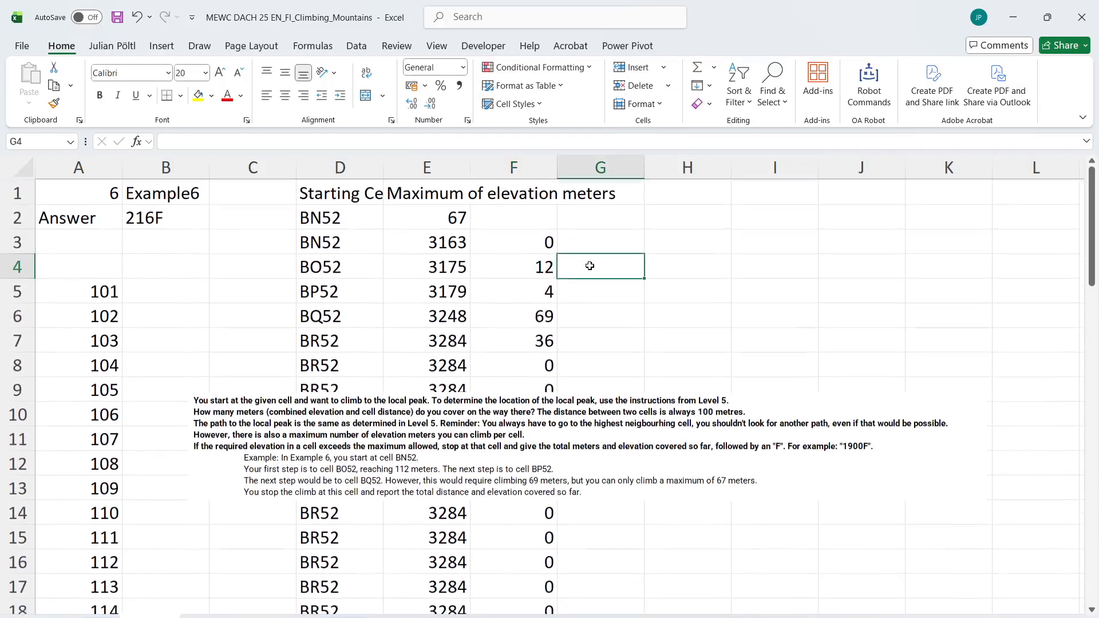
{"action": "type", "text": "="}
{"action": "key", "text": "Left"}
{"action": "key", "text": "Up"}
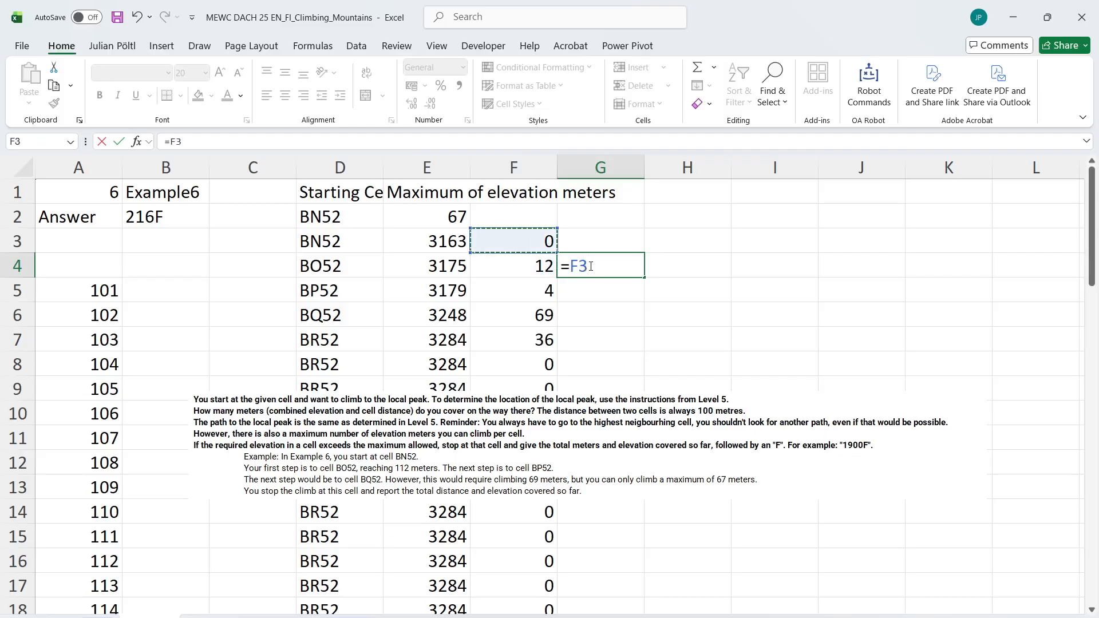
{"action": "key", "text": "Escape"}
Test every elevation gain against the allowed maximum by entering =F3:F61<=E2 in G3
{"action": "key", "text": "Up"}
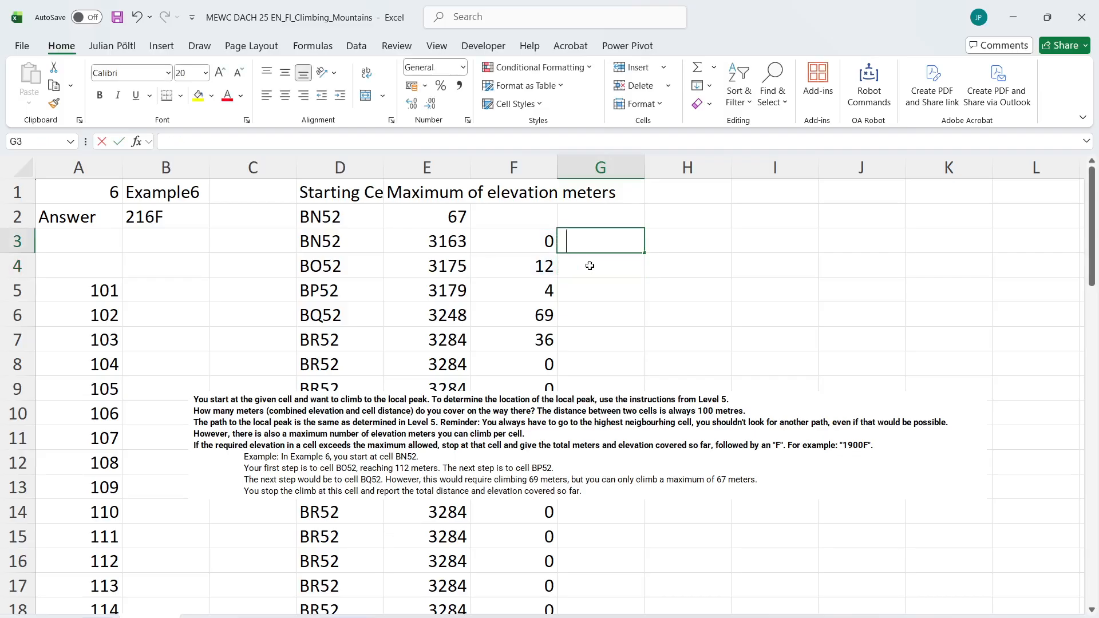
{"action": "type", "text": "="}
{"action": "key", "text": "Left"}
{"action": "key", "text": "ctrl+shift+Down"}
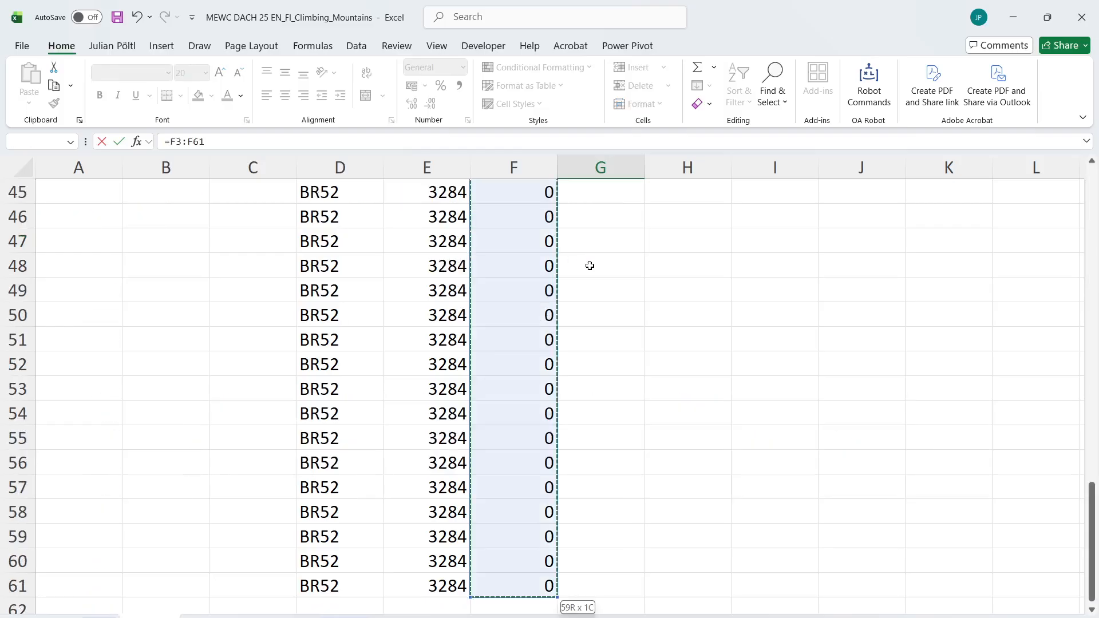
{"action": "type", "text": "<="}
{"action": "key", "text": "Left"}
{"action": "key", "text": "Left"}
{"action": "key", "text": "Up"}
{"action": "key", "text": "Up"}
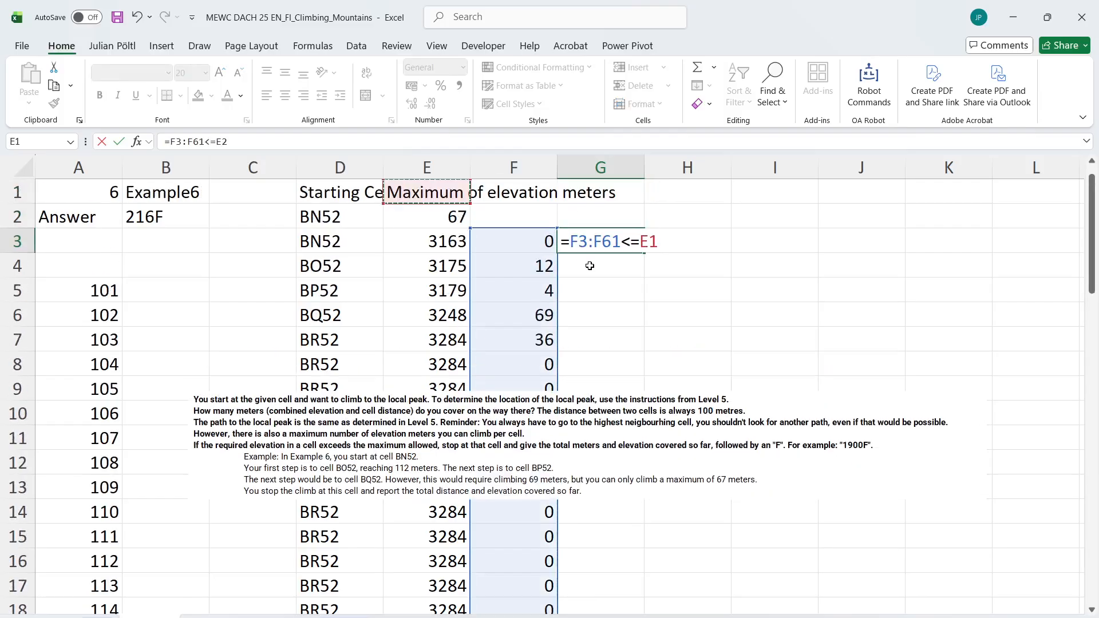
{"action": "key", "text": "Down"}
{"action": "key", "text": "Return"}
{"action": "left_click", "coordinate": [593, 330]}
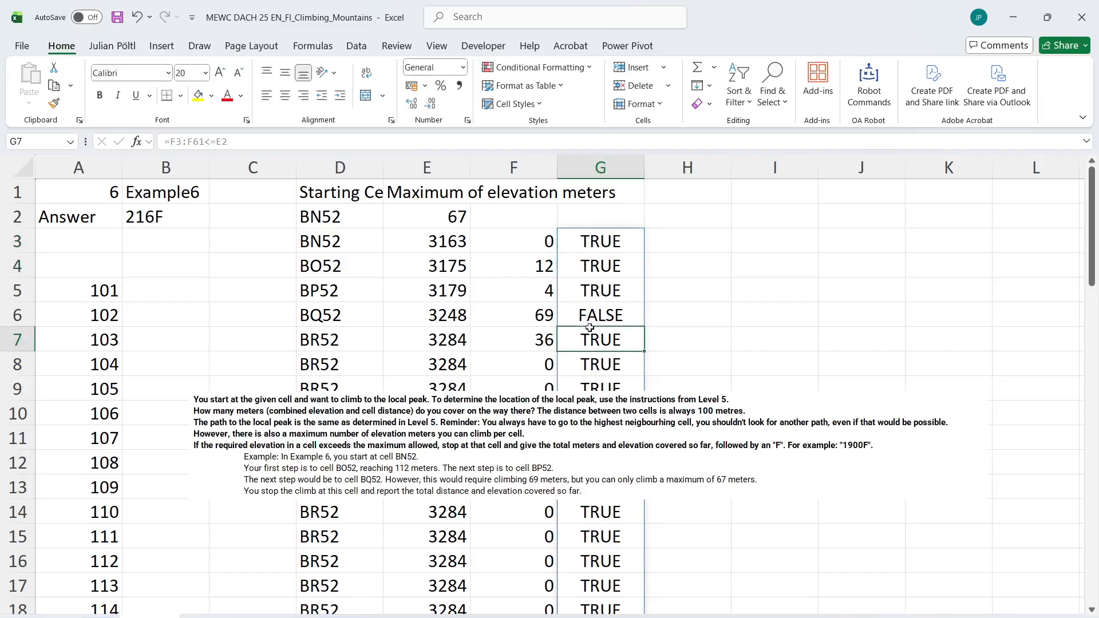
{"action": "left_click", "coordinate": [588, 317]}
Move the instructions picture further down to start at row 11 and label G2 as >Max
{"action": "left_click_drag", "start_coordinate": [518, 412], "coordinate": [491, 461]}
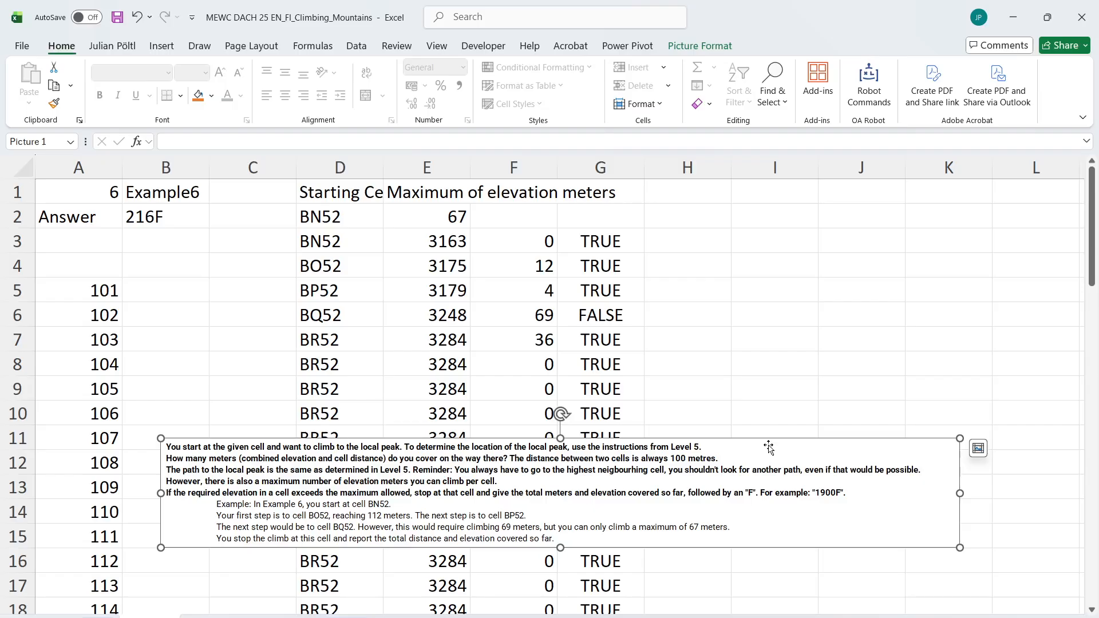
{"action": "left_click", "coordinate": [664, 245]}
{"action": "left_click", "coordinate": [612, 222]}
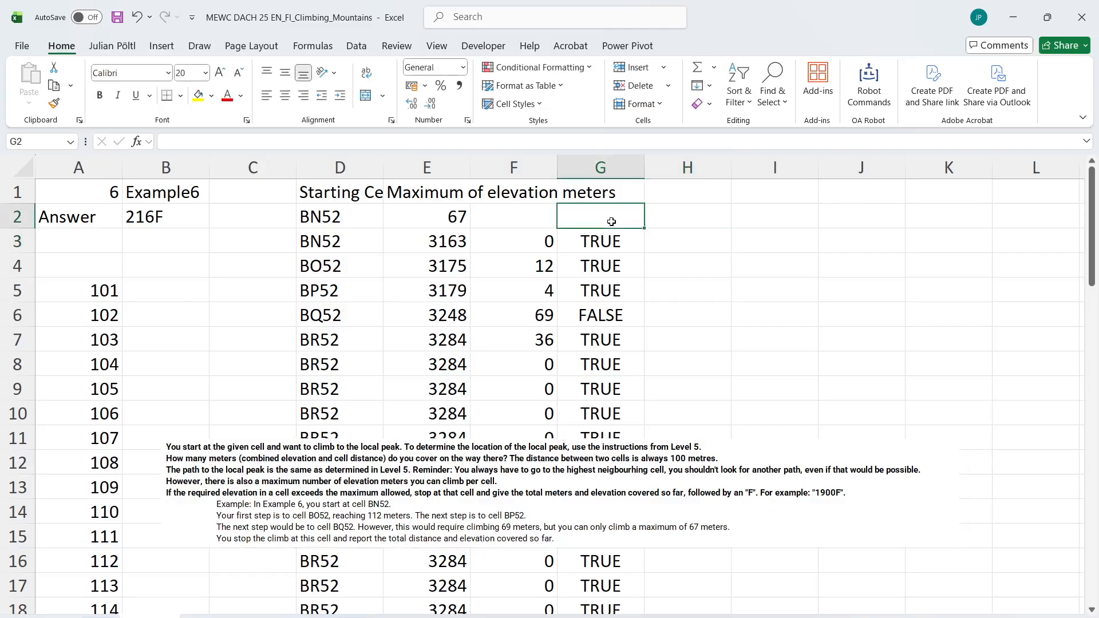
{"action": "type", "text": ">H"}
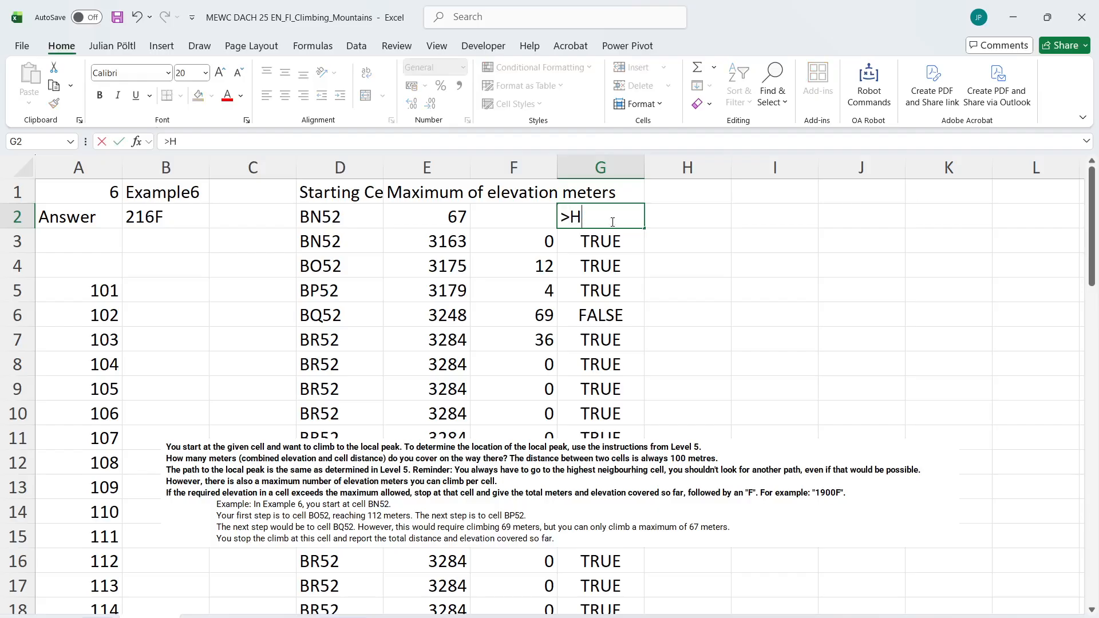
{"action": "key", "text": "BackSpace"}
{"action": "type", "text": "Max"}
{"action": "key", "text": "Tab"}
Try comparing each path cell with the one above it by entering =D3:D61=D2:D60 in H3
{"action": "key", "text": "Down"}
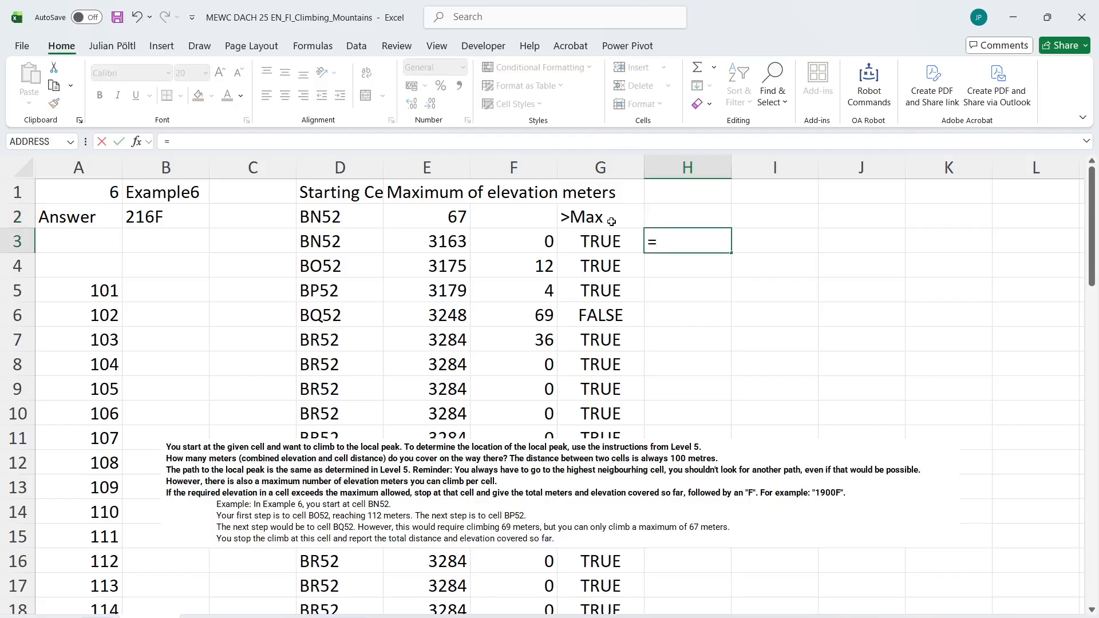
{"action": "key", "text": "Left"}
{"action": "key", "text": "Left"}
{"action": "key", "text": "Left"}
{"action": "key", "text": "Left"}
{"action": "key", "text": "ctrl+shift+Down"}
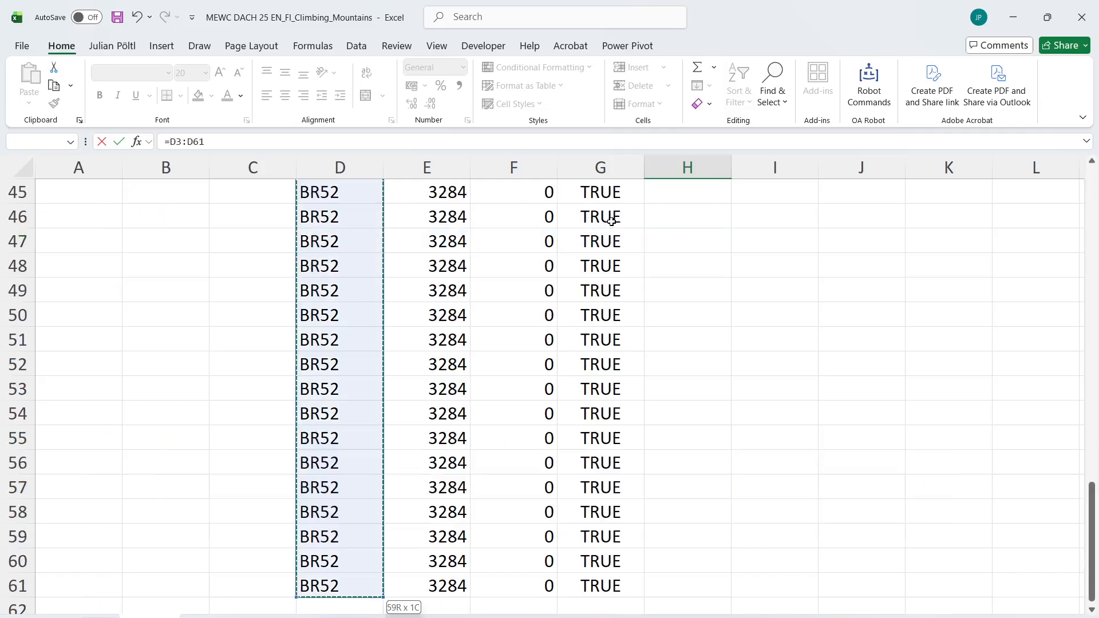
{"action": "type", "text": "="}
{"action": "key", "text": "Left"}
{"action": "key", "text": "Left"}
{"action": "key", "text": "Left"}
{"action": "key", "text": "Left"}
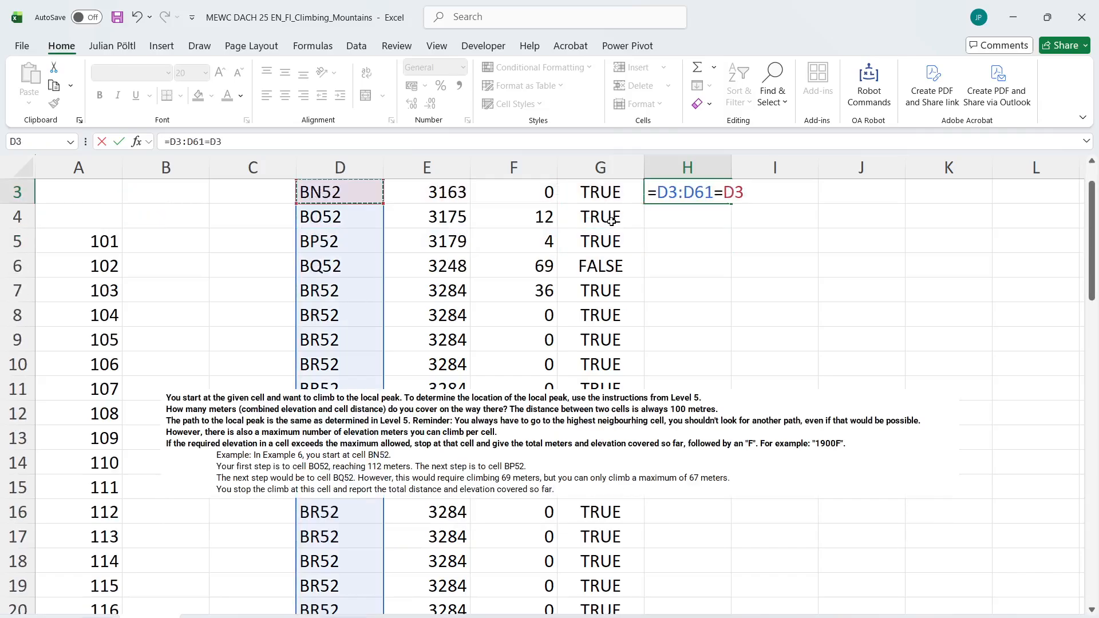
{"action": "key", "text": "Up"}
{"action": "key", "text": "ctrl+shift+Down"}
{"action": "key", "text": "shift+Up"}
{"action": "key", "text": "Return"}
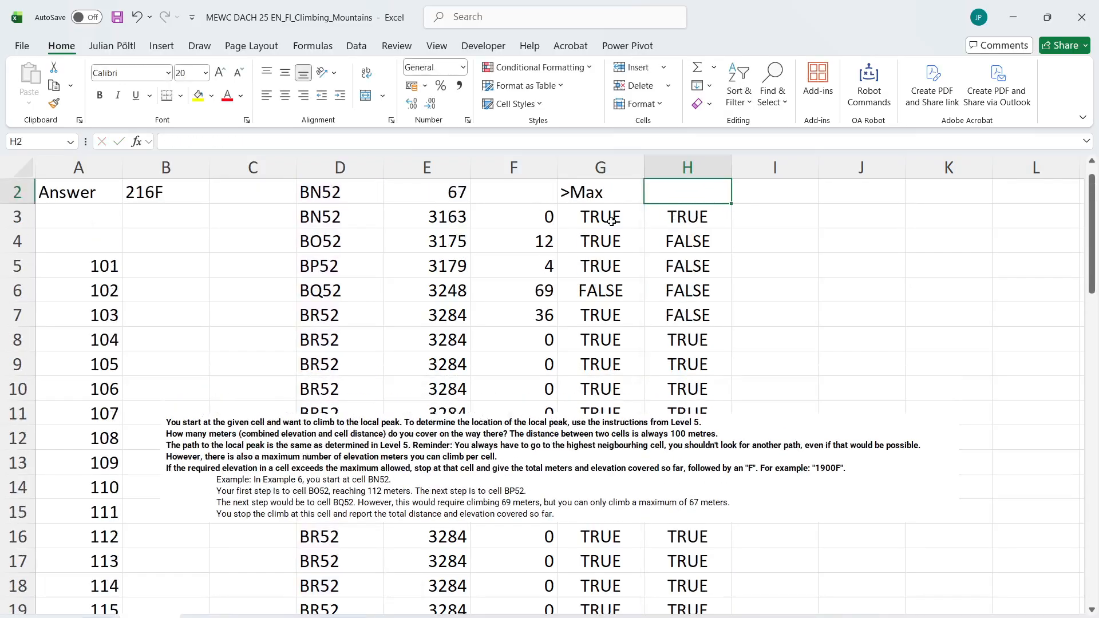
Review the path comparison formula in H3 and delete it
{"action": "key", "text": "Up"}
{"action": "key", "text": "Up"}
{"action": "key", "text": "Up"}
{"action": "key", "text": "Down"}
{"action": "key", "text": "Down"}
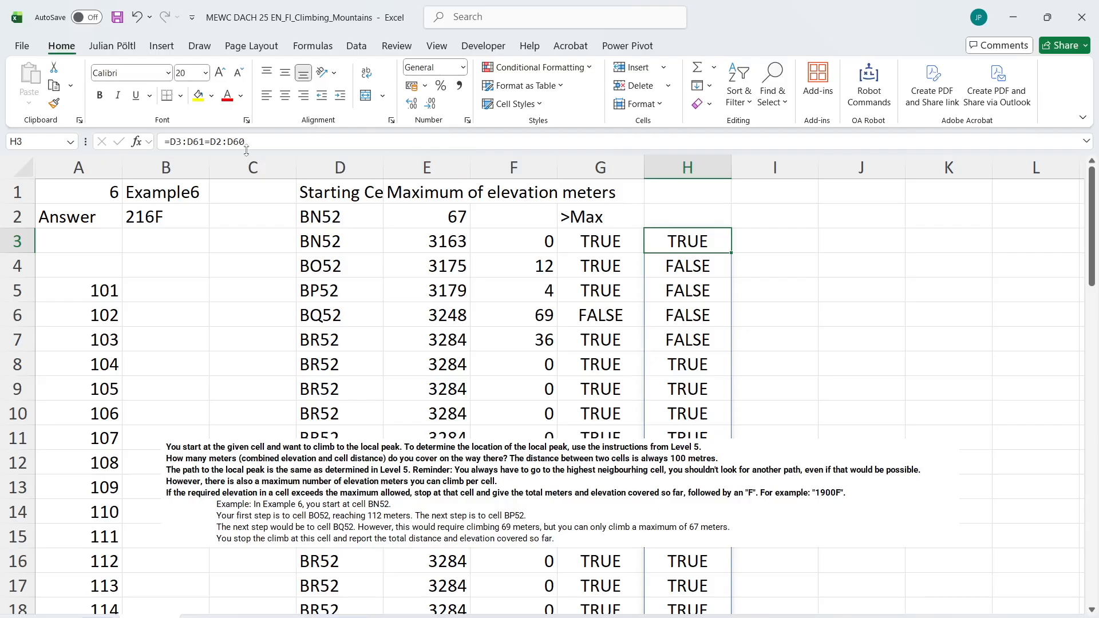
{"action": "left_click", "coordinate": [224, 143]}
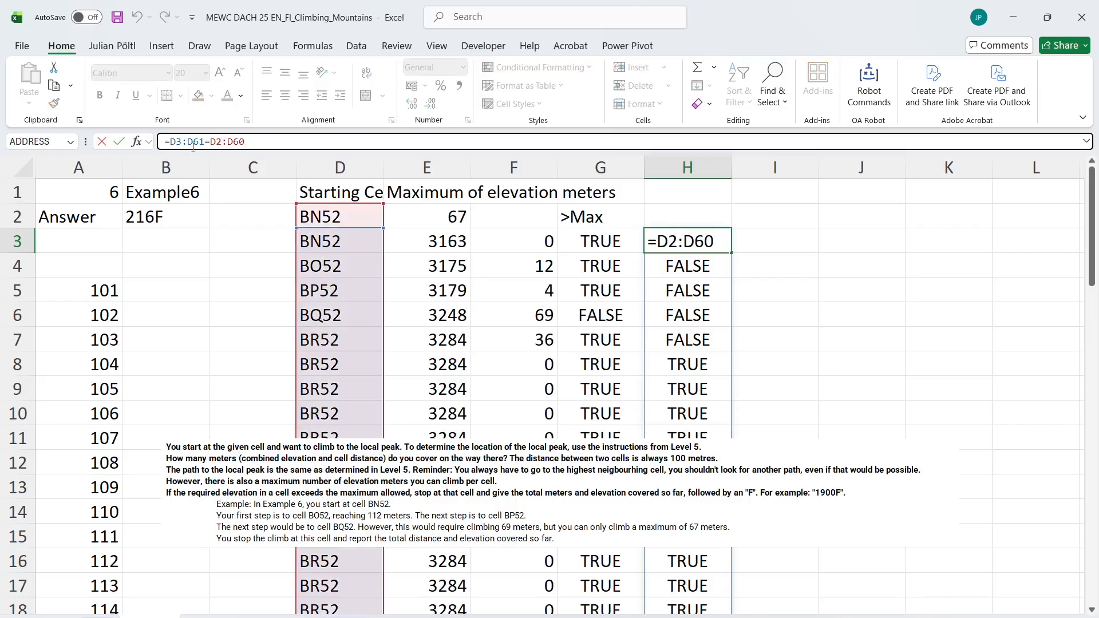
{"action": "key", "text": "Escape"}
{"action": "key", "text": "Delete"}
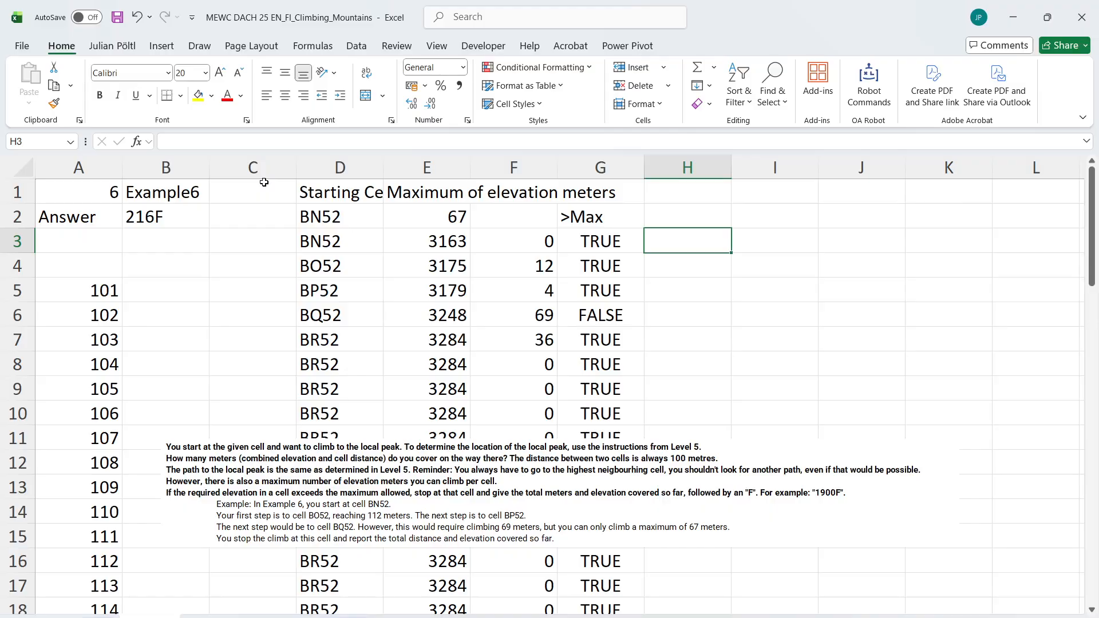
{"action": "type", "text": "=drop("}
{"action": "key", "text": "Left"}
{"action": "key", "text": "Left"}
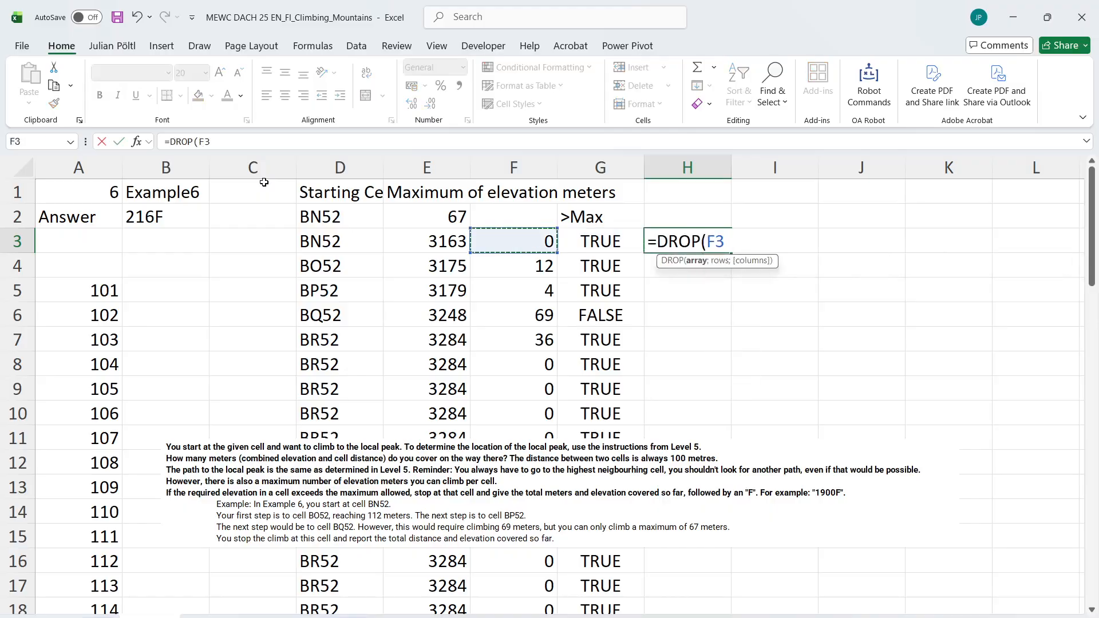
{"action": "key", "text": "Left"}
{"action": "key", "text": "Left"}
{"action": "key", "text": "Escape"}
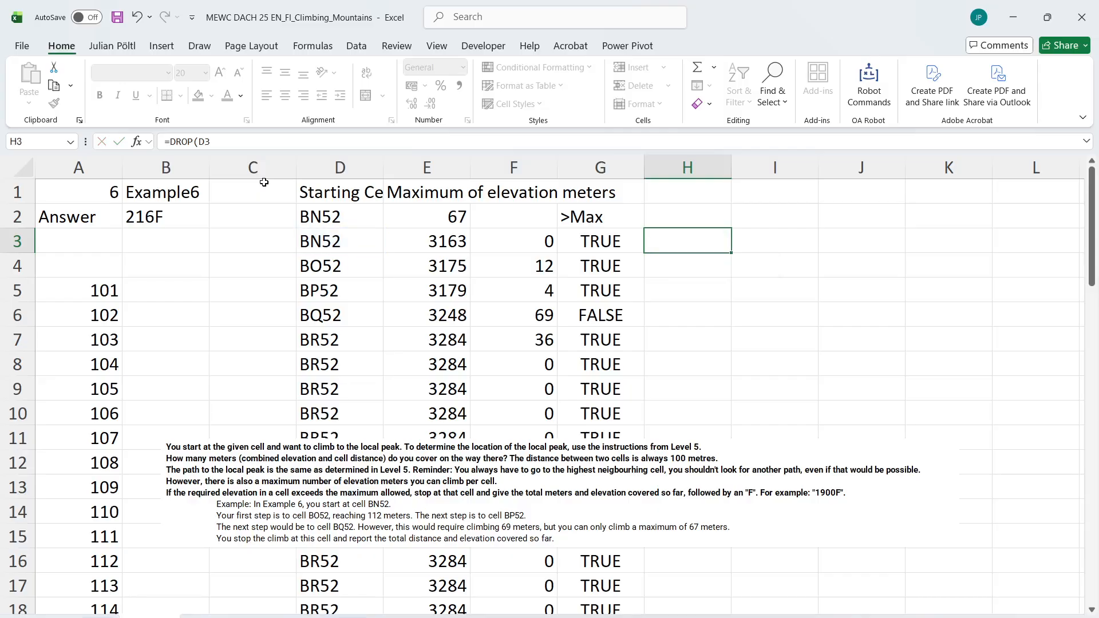
Enter 1 in H3 as the starting value of the path comparison column
{"action": "type", "text": "1"}
{"action": "key", "text": "Return"}
{"action": "type", "text": "=dr"}
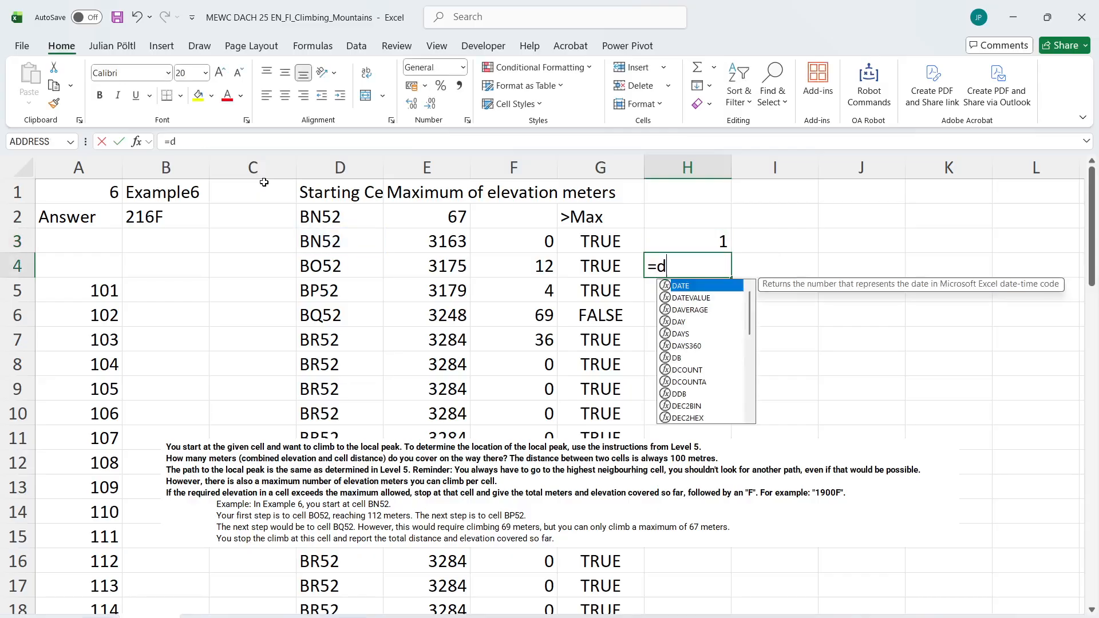
{"action": "key", "text": "Escape"}
{"action": "key", "text": "BackSpace"}
{"action": "key", "text": "BackSpace"}
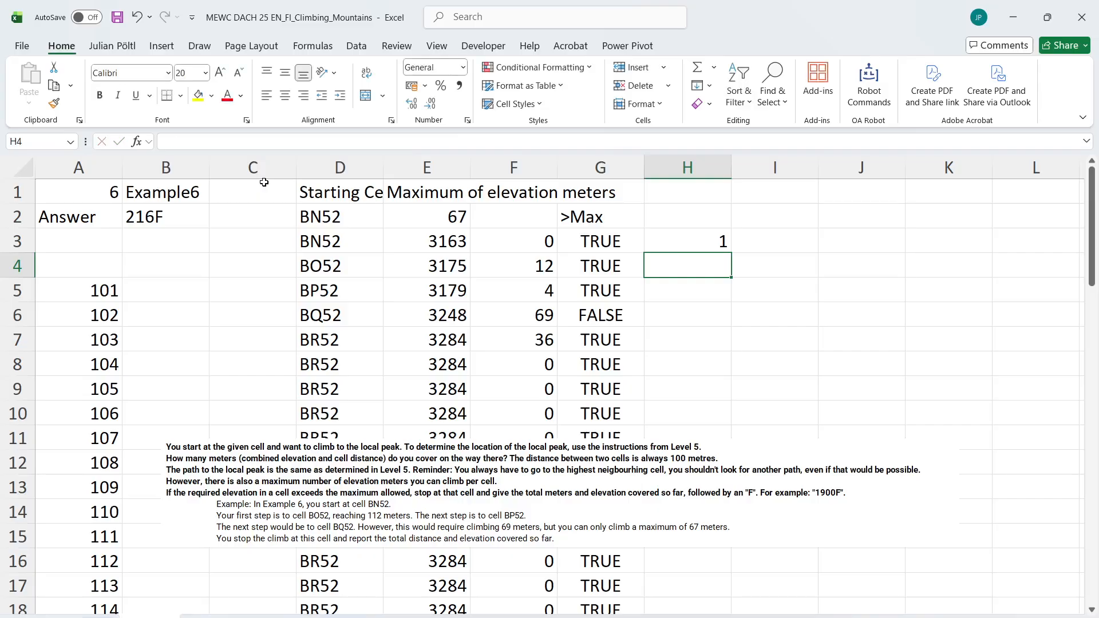
Compare each path cell with the following one by entering =D3:D60<>D4:D61 in H4
{"action": "key", "text": "Left"}
{"action": "key", "text": "Left"}
{"action": "key", "text": "Left"}
{"action": "key", "text": "Left"}
{"action": "key", "text": "Up"}
{"action": "key", "text": "ctrl+shift+Down"}
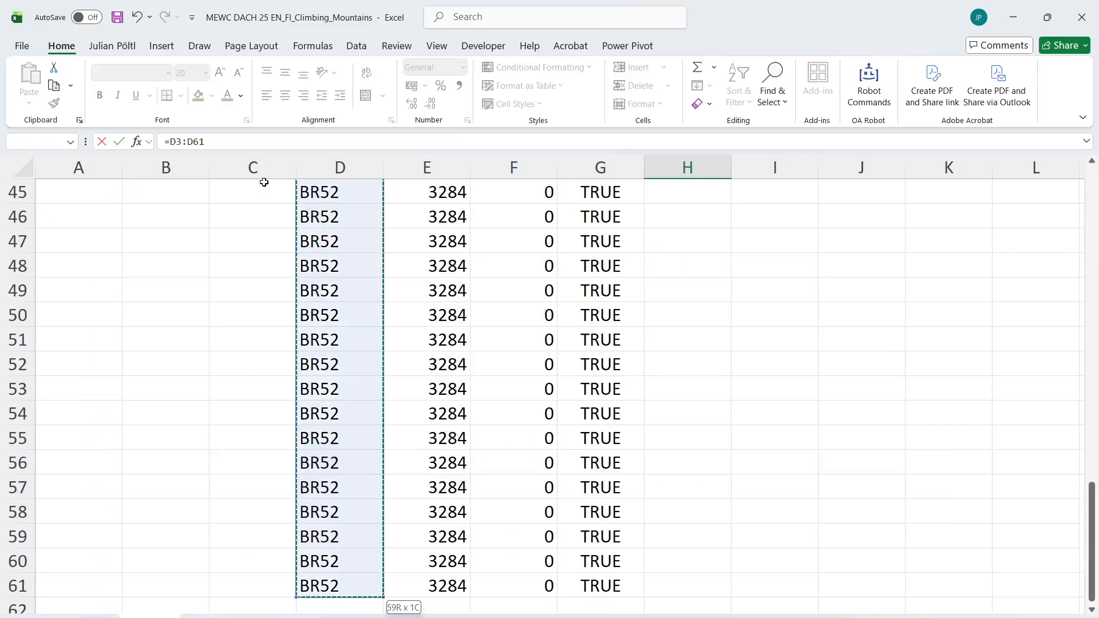
{"action": "key", "text": "shift+Up"}
{"action": "type", "text": "<>"}
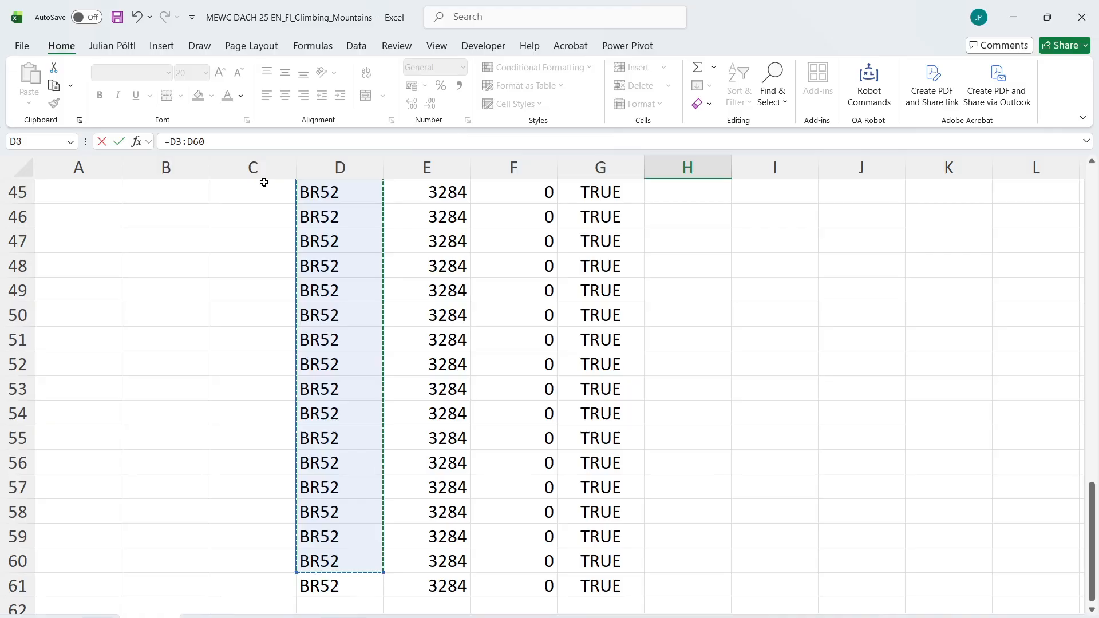
{"action": "key", "text": "Left"}
{"action": "key", "text": "Left"}
{"action": "key", "text": "Left"}
{"action": "key", "text": "Left"}
{"action": "key", "text": "Up"}
{"action": "key", "text": "Down"}
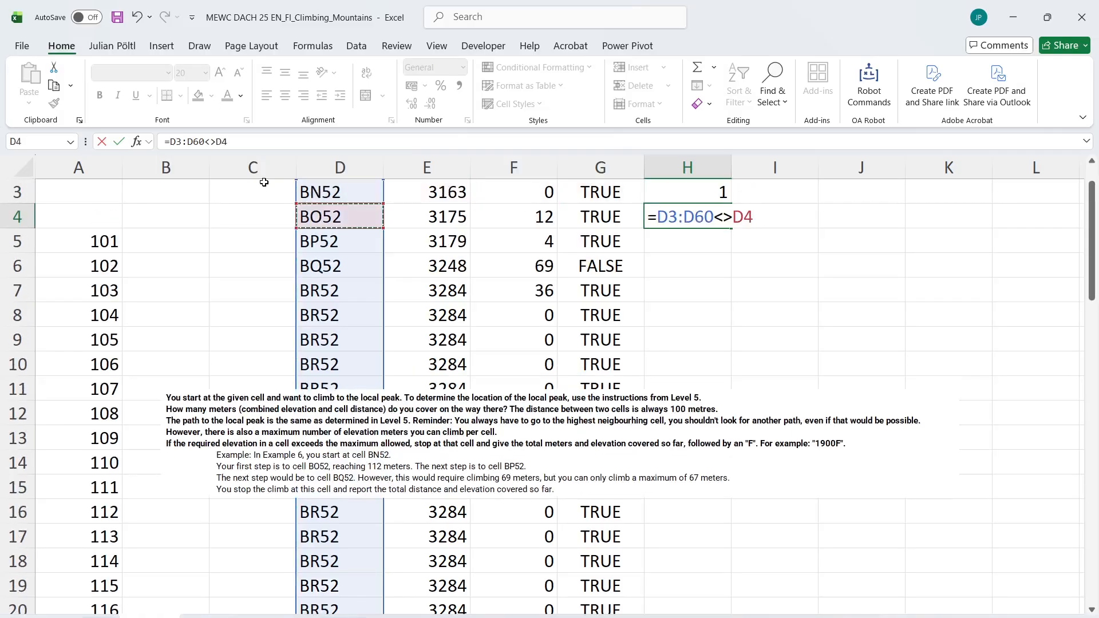
{"action": "key", "text": "Down"}
{"action": "key", "text": "Up"}
{"action": "key", "text": "ctrl+shift+Down"}
{"action": "key", "text": "Return"}
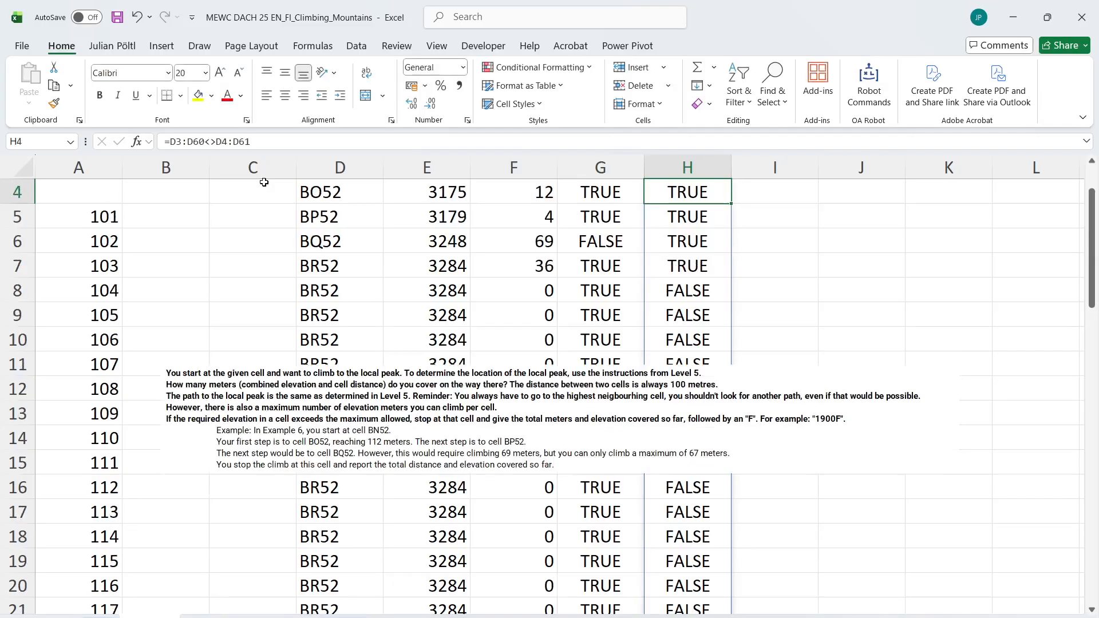
{"action": "key", "text": "Up"}
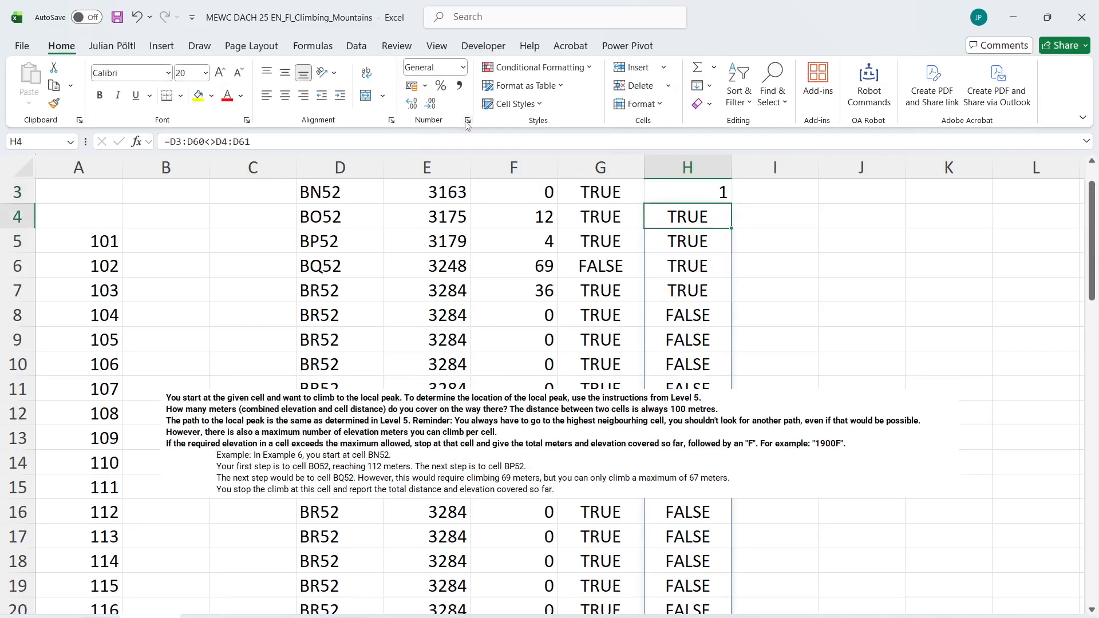
{"action": "left_click", "coordinate": [659, 295]}
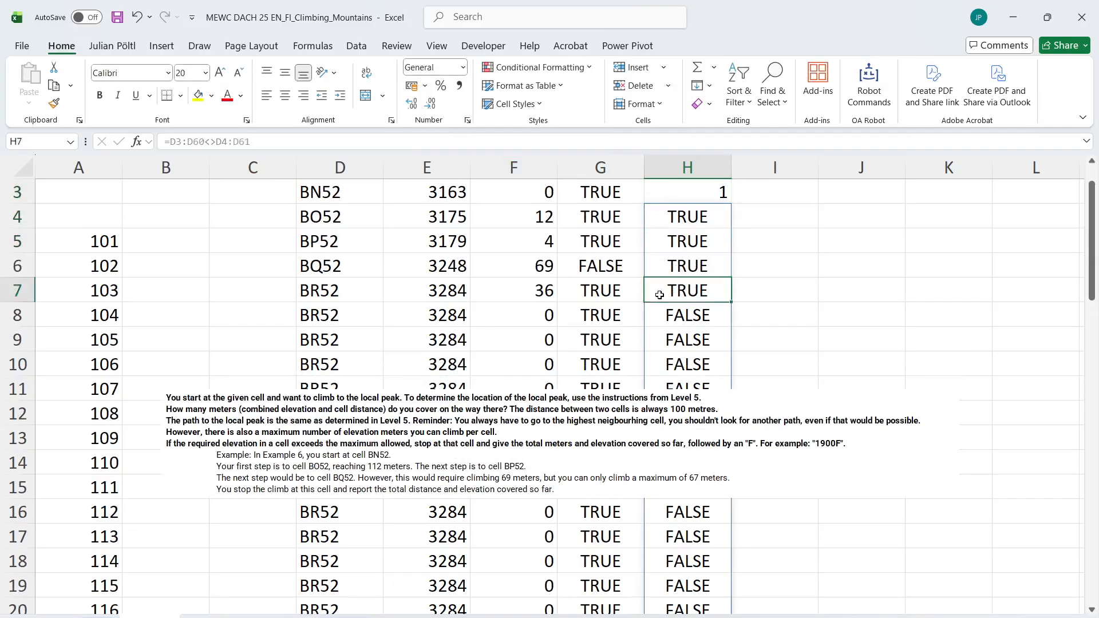
Find the position of the first unchanged path cell by entering =XMATCH(FALSE;H3:H61) in J3
{"action": "scroll", "coordinate": [659, 295], "scroll_direction": "up", "scroll_amount": 1}
{"action": "scroll", "coordinate": [659, 295], "scroll_direction": "right", "scroll_amount": 2}
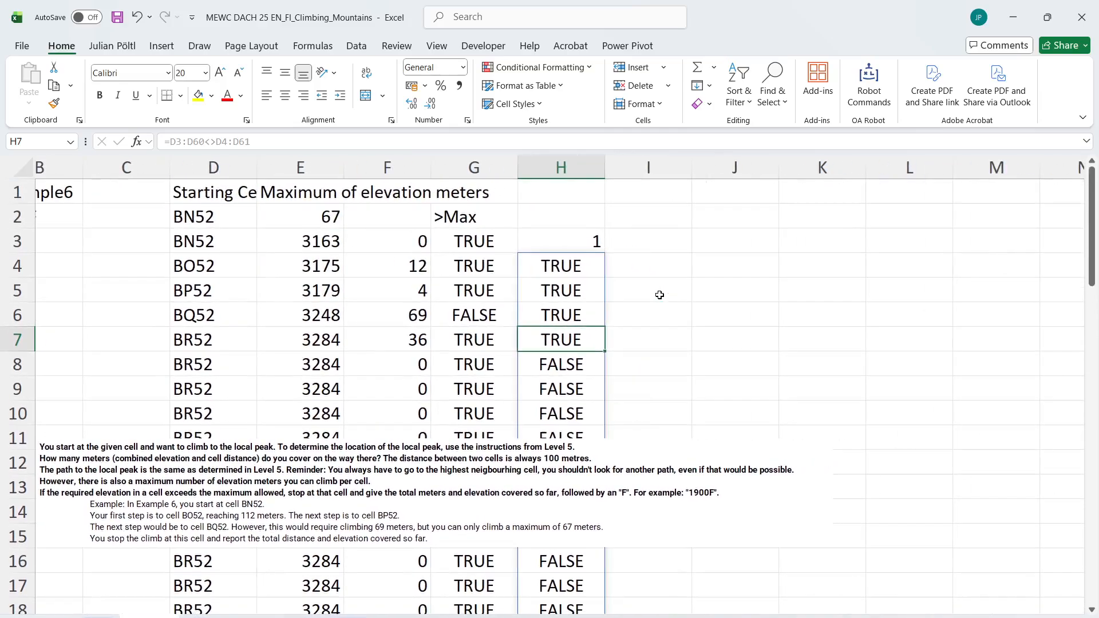
{"action": "left_click", "coordinate": [726, 236]}
{"action": "type", "text": "=xm"}
{"action": "key", "text": "Tab"}
{"action": "type", "text": "F"}
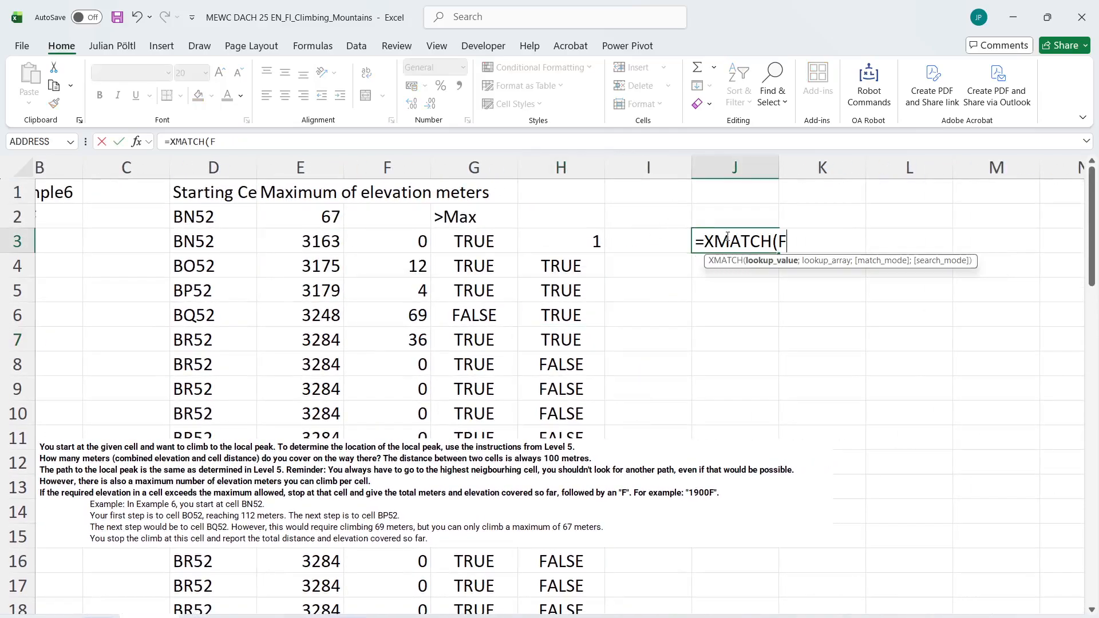
{"action": "type", "text": "alse;"}
{"action": "key", "text": "Left"}
{"action": "key", "text": "Left"}
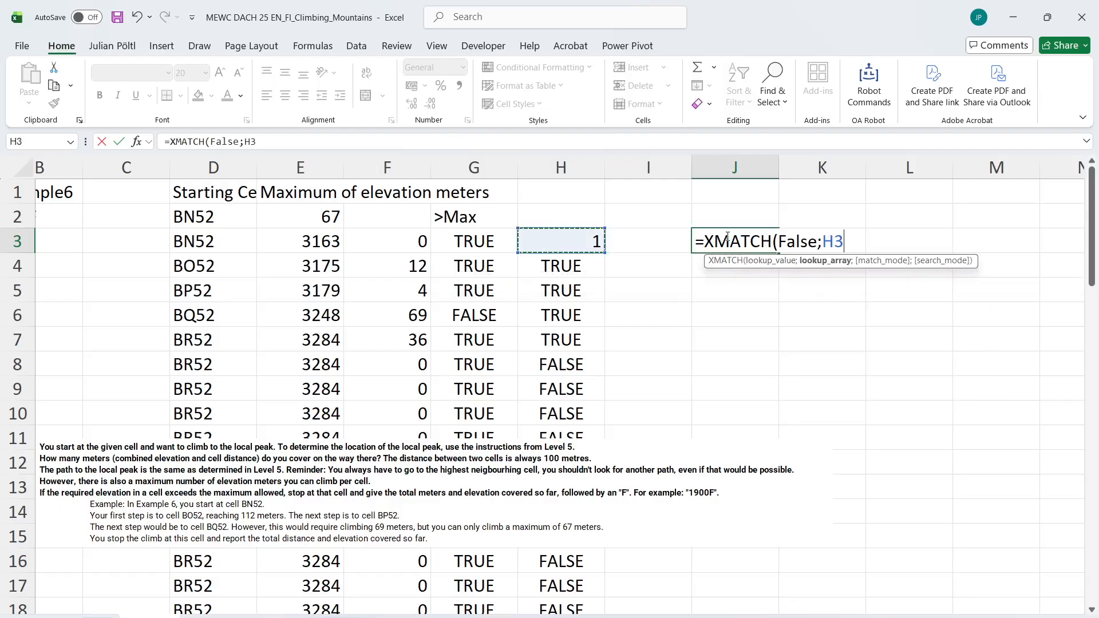
{"action": "key", "text": "ctrl+shift+Down"}
{"action": "key", "text": "Return"}
{"action": "key", "text": "Up"}
{"action": "scroll", "coordinate": [727, 236], "scroll_direction": "up", "scroll_amount": 1}
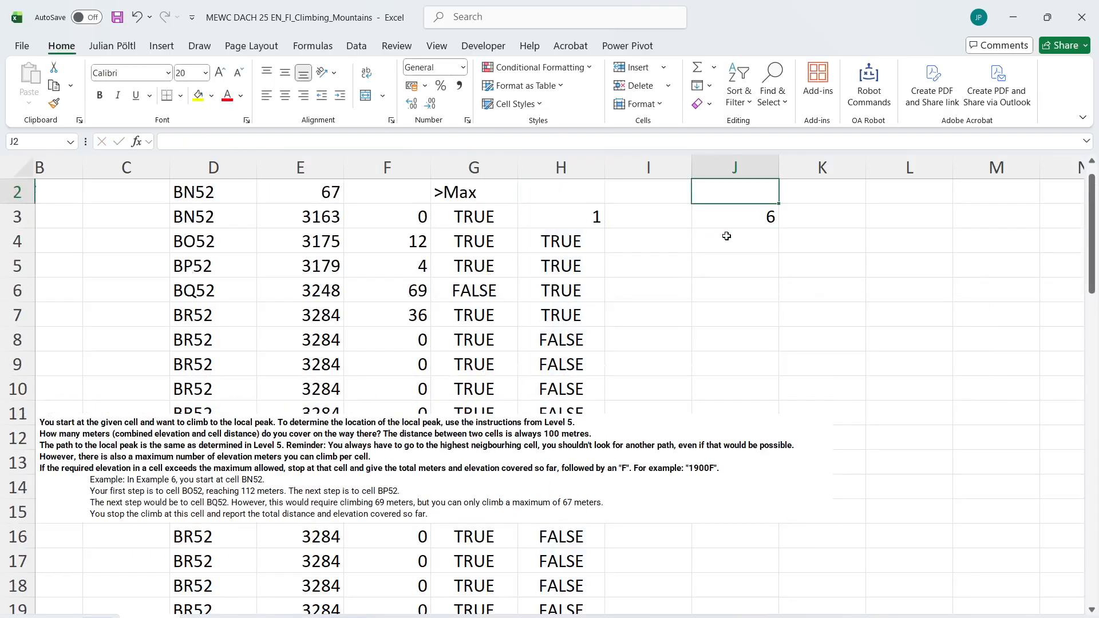
Subtract 1 from the XMATCH formula in J3 and check it against H3:H7
{"action": "left_click", "coordinate": [590, 133]}
{"action": "type", "text": "-1"}
{"action": "key", "text": "Return"}
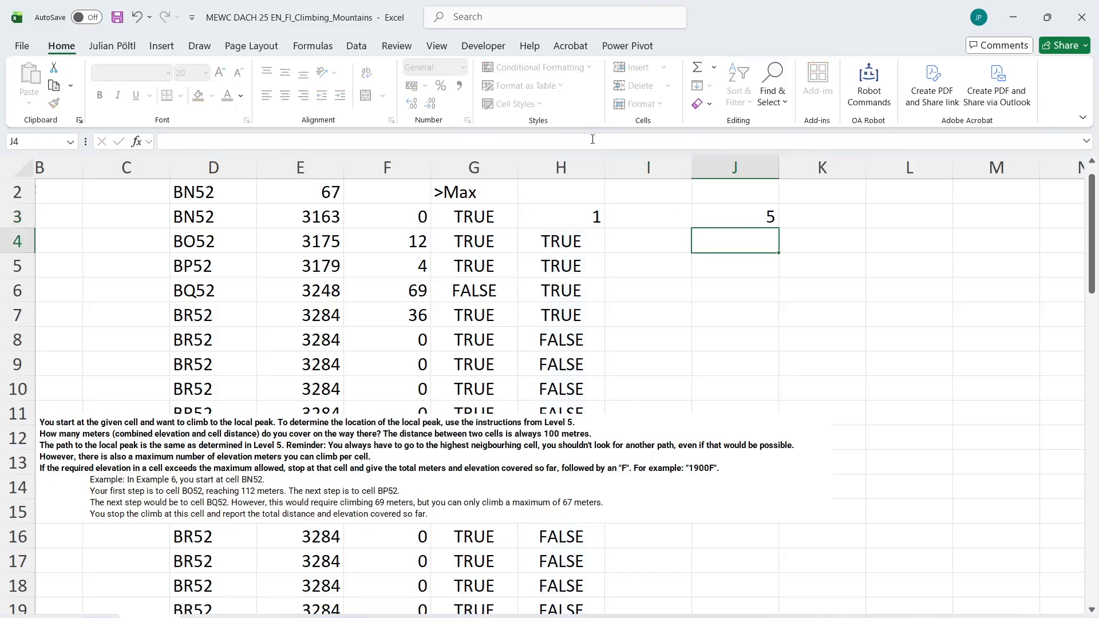
{"action": "left_click_drag", "start_coordinate": [568, 216], "coordinate": [565, 307]}
{"action": "scroll", "coordinate": [565, 307], "scroll_direction": "up", "scroll_amount": 1}
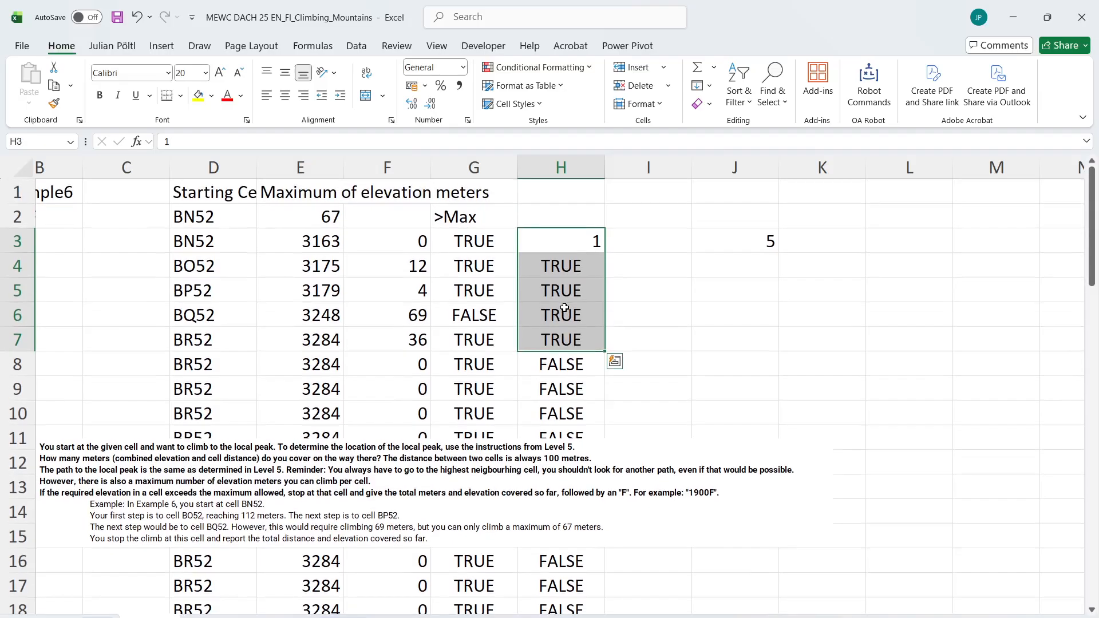
Enter 0 in I3 and =F4+100 in I4 for the meters per move, and fill the formula down column I
{"action": "left_click", "coordinate": [629, 234]}
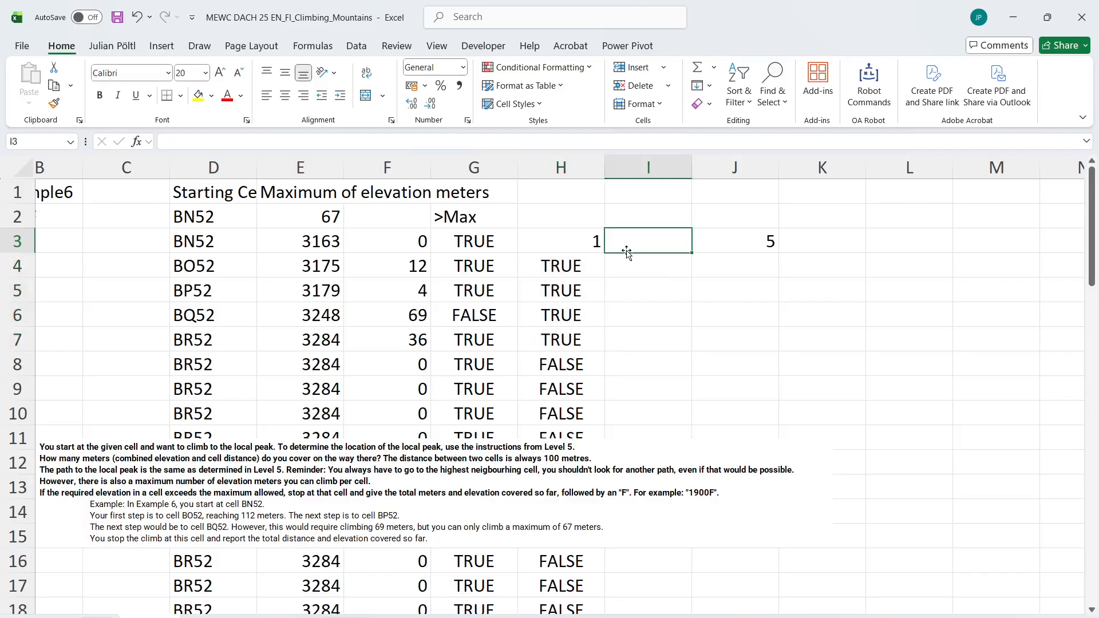
{"action": "type", "text": "0"}
{"action": "key", "text": "Return"}
{"action": "type", "text": "="}
{"action": "key", "text": "Left"}
{"action": "key", "text": "Left"}
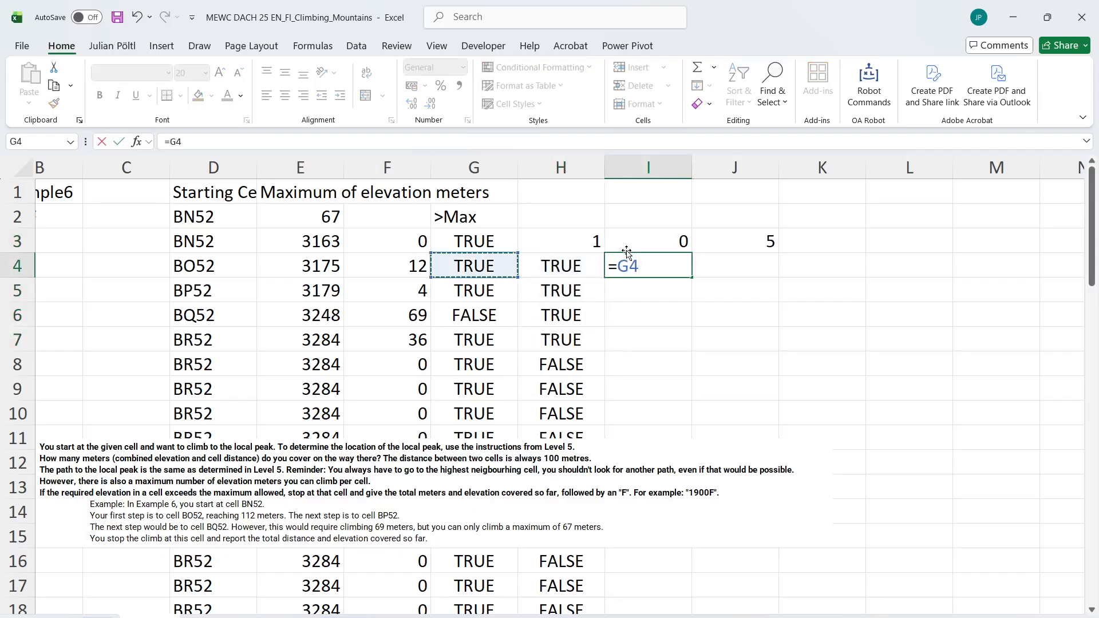
{"action": "key", "text": "Left"}
{"action": "type", "text": "+1"}
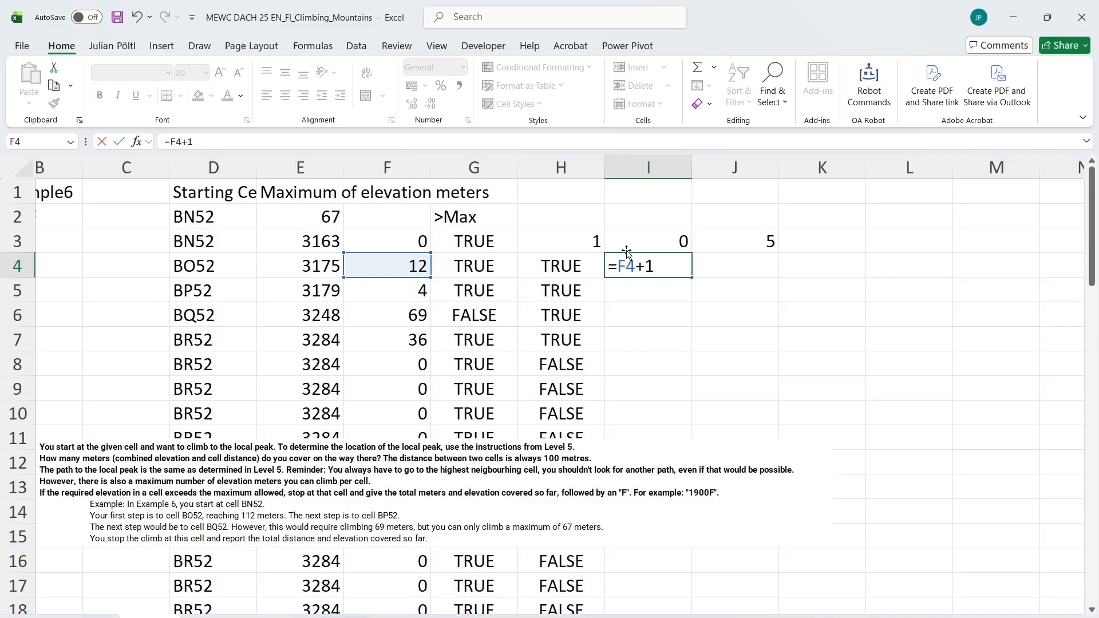
{"action": "type", "text": "-00"}
{"action": "key", "text": "Return"}
{"action": "key", "text": "Up"}
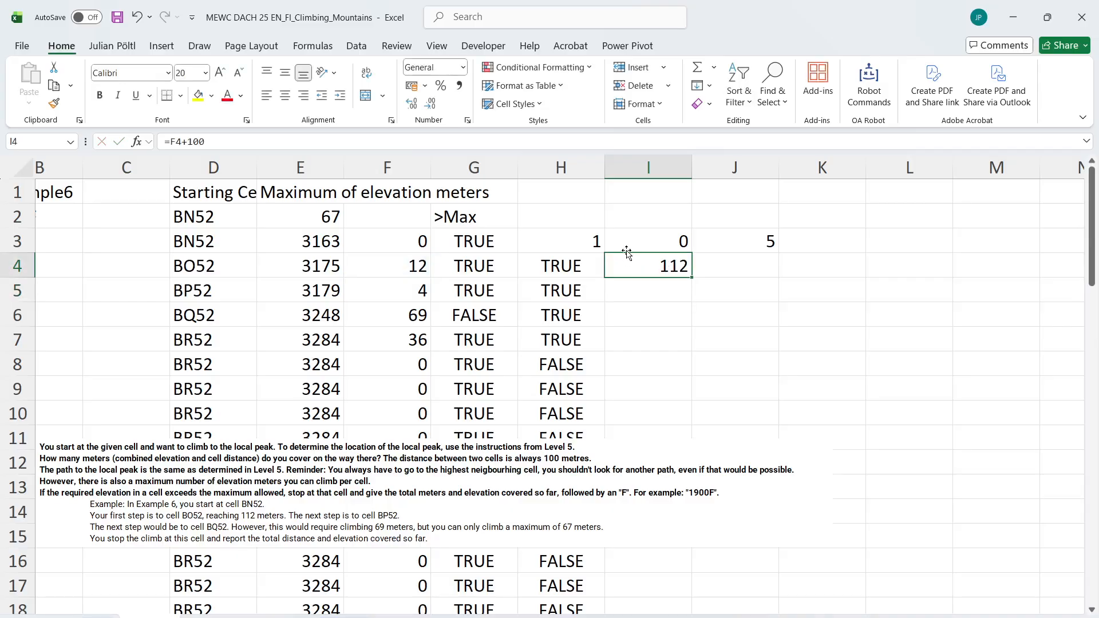
{"action": "double_click", "coordinate": [696, 275]}
Make the meters cumulative by changing I4 to =F4+100+I3, fill it down column I and check it against the maximum test
{"action": "left_click", "coordinate": [674, 266]}
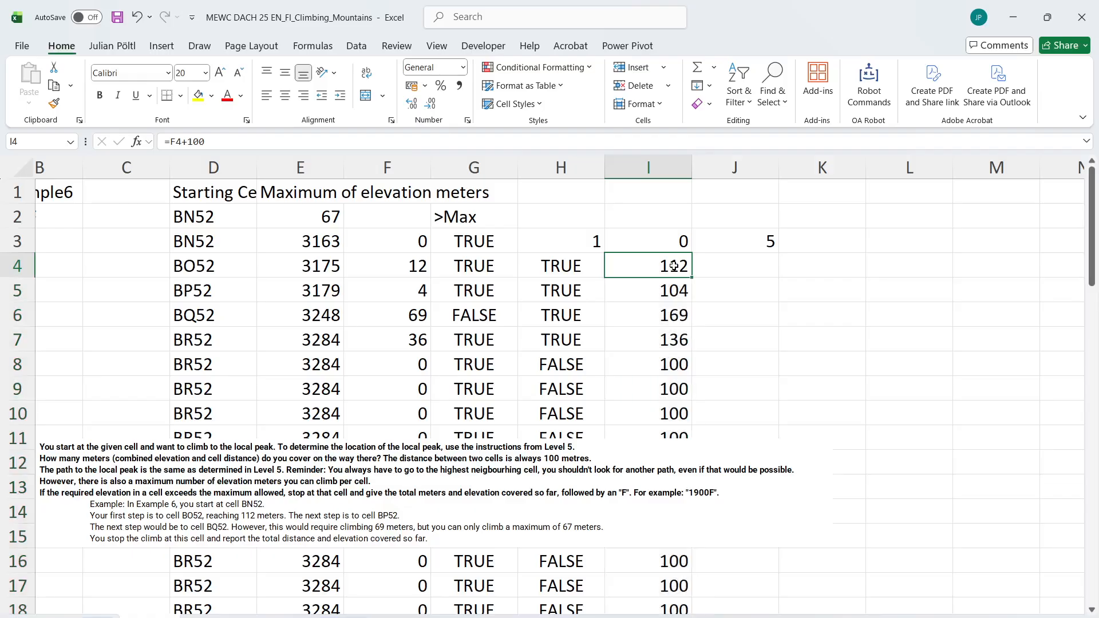
{"action": "left_click", "coordinate": [292, 143]}
{"action": "type", "text": "+"}
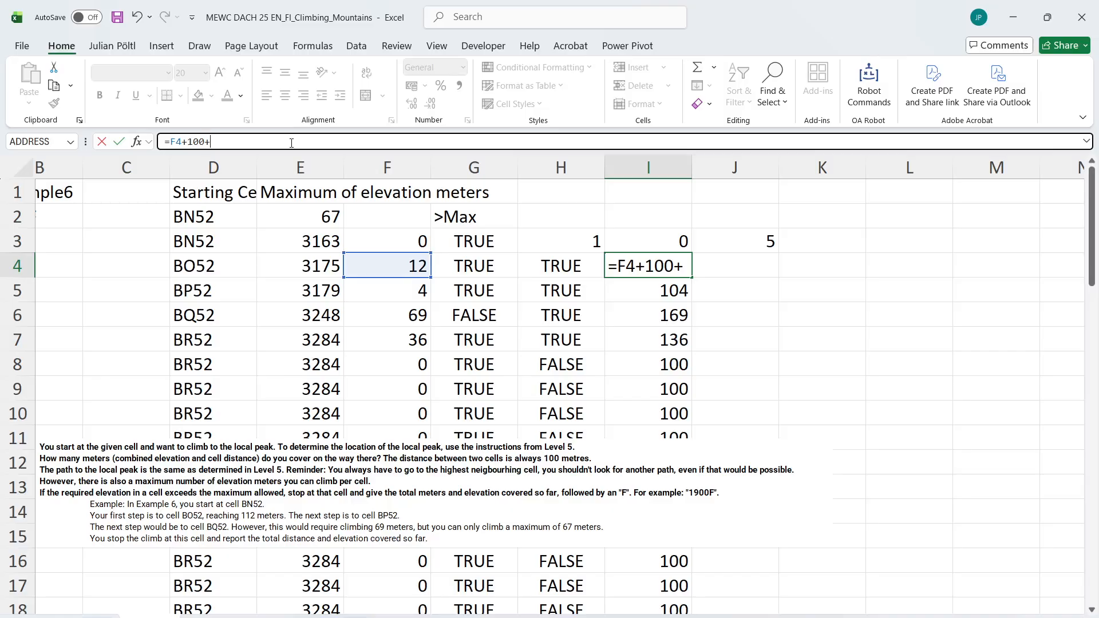
{"action": "key", "text": "Up"}
{"action": "key", "text": "Return"}
{"action": "key", "text": "Up"}
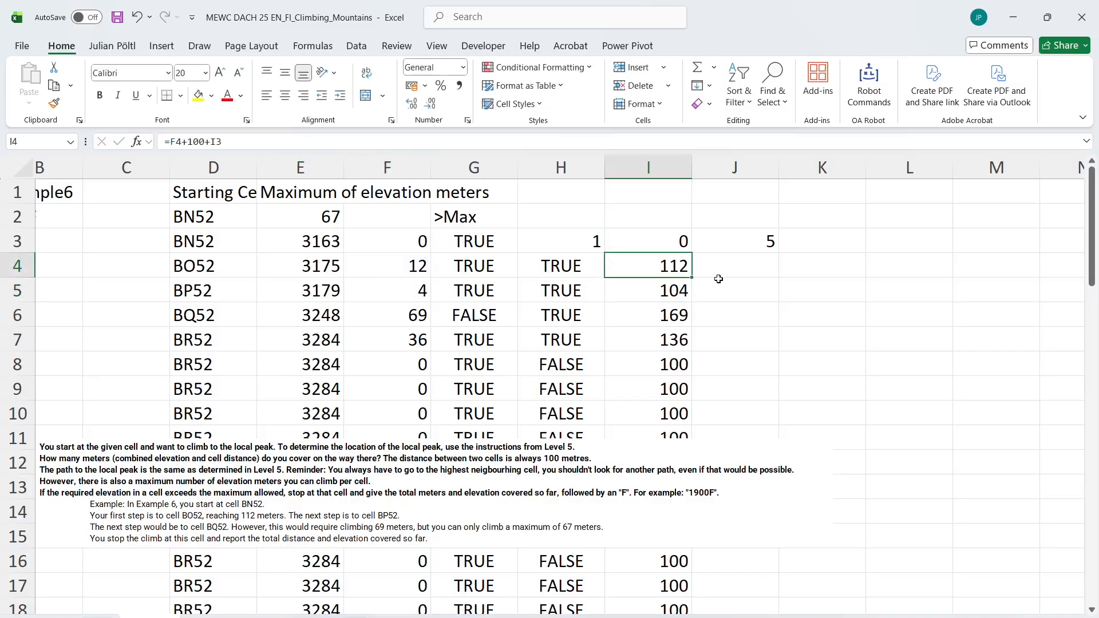
{"action": "double_click", "coordinate": [693, 278]}
{"action": "left_click", "coordinate": [660, 291]}
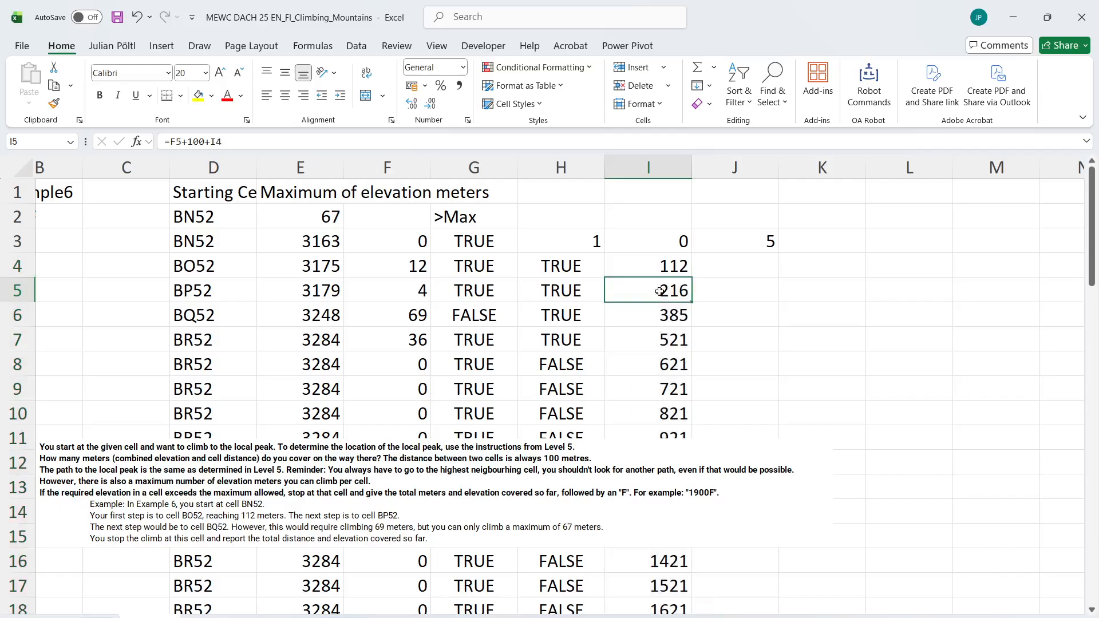
{"action": "left_click", "coordinate": [467, 291]}
{"action": "left_click", "coordinate": [498, 324]}
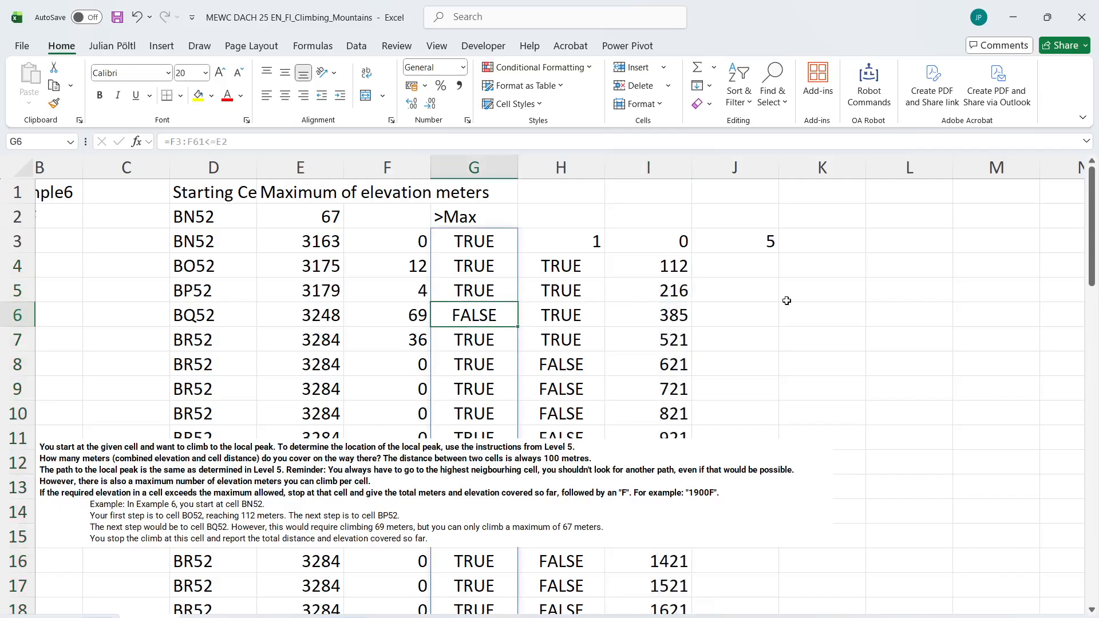
Label J2 as Reach and K2 as Fail
{"action": "left_click", "coordinate": [751, 214]}
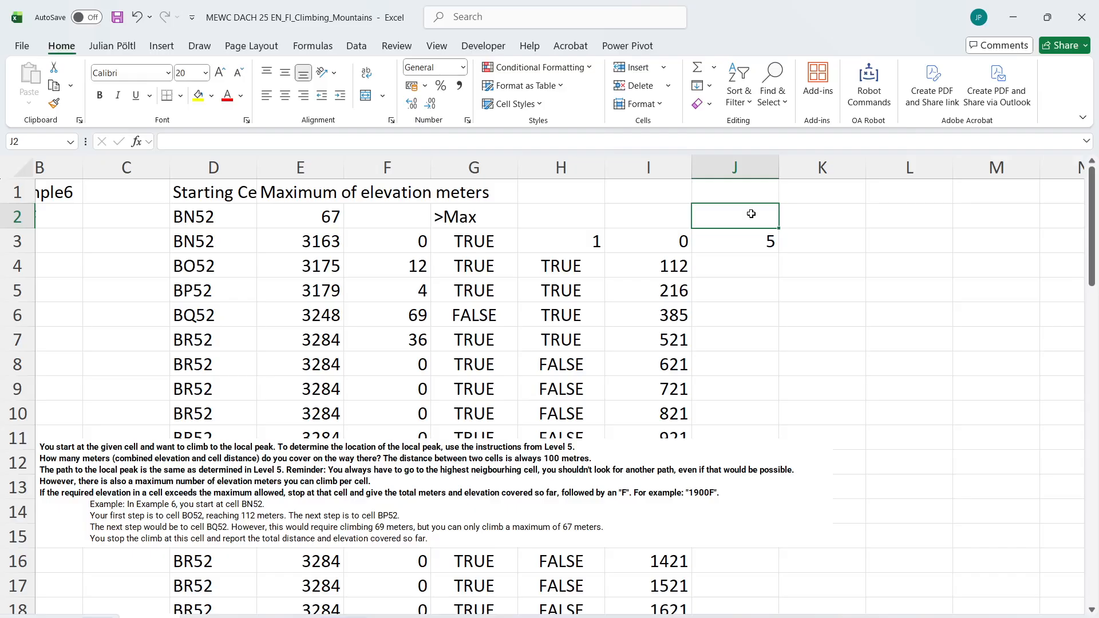
{"action": "type", "text": "Reach"}
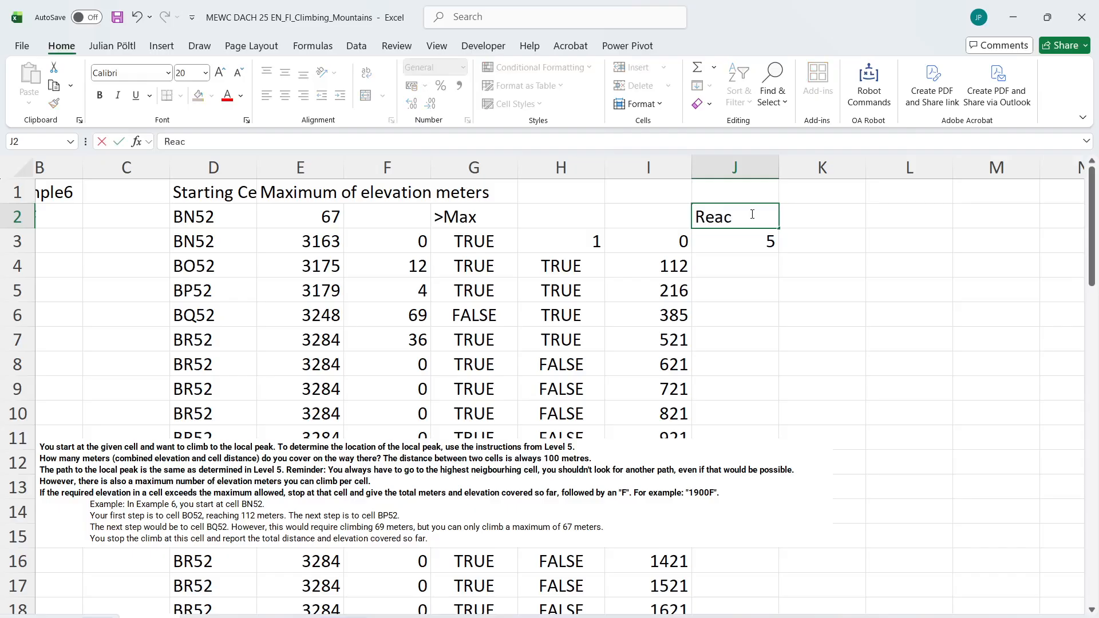
{"action": "key", "text": "Tab"}
{"action": "type", "text": "Fail"}
{"action": "key", "text": "Return"}
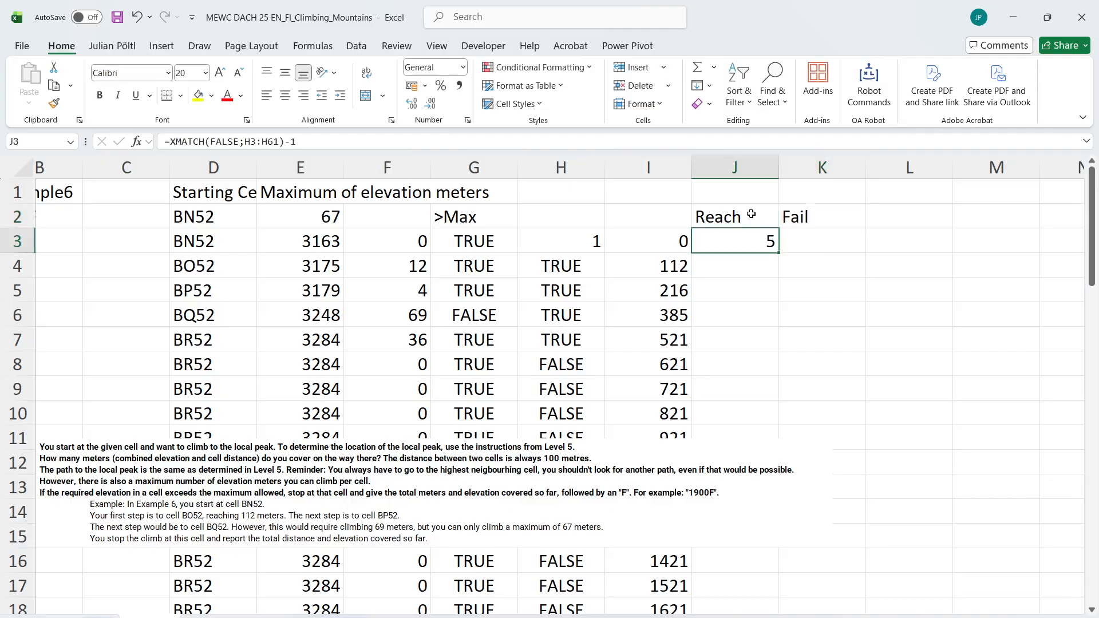
Find the first climb exceeding the maximum by entering =XMATCH(FALSE;G3#) in K3
{"action": "key", "text": "Right"}
{"action": "type", "text": "="}
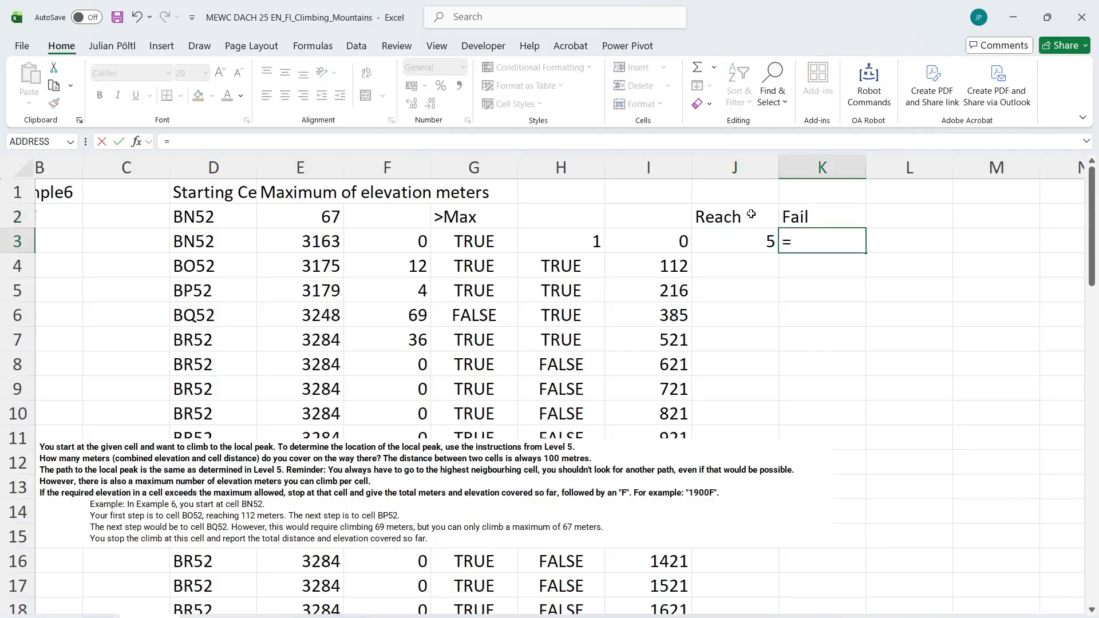
{"action": "type", "text": "xm"}
{"action": "key", "text": "BackSpace"}
{"action": "type", "text": "m"}
{"action": "key", "text": "Tab"}
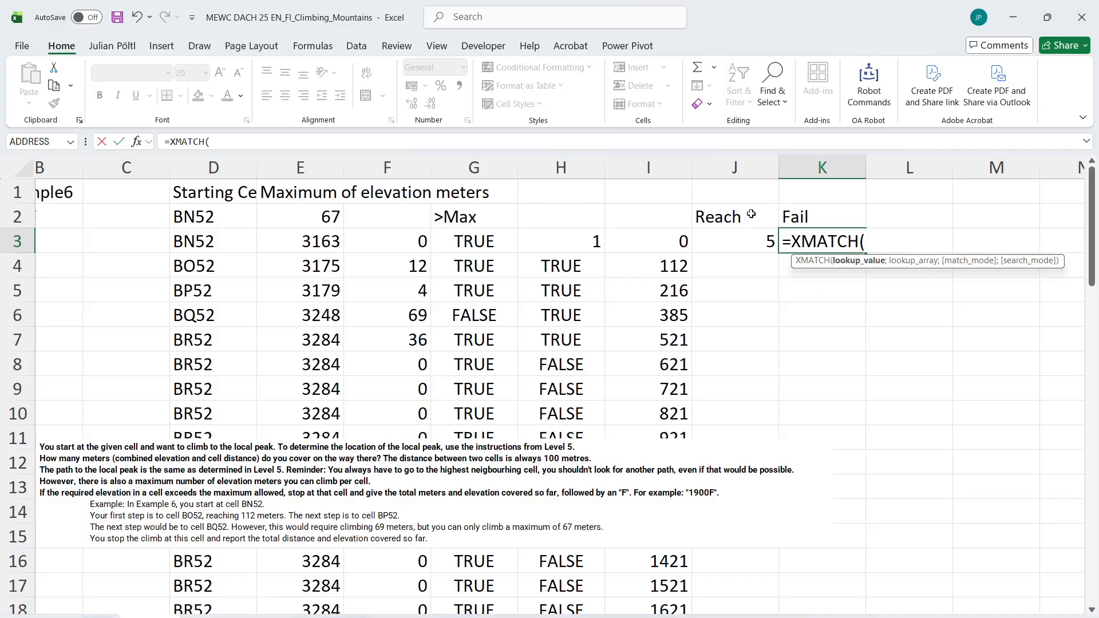
{"action": "key", "text": "Left"}
{"action": "key", "text": "Left"}
{"action": "key", "text": "Left"}
{"action": "key", "text": "BackSpace"}
{"action": "key", "text": "BackSpace"}
{"action": "type", "text": "fALS"}
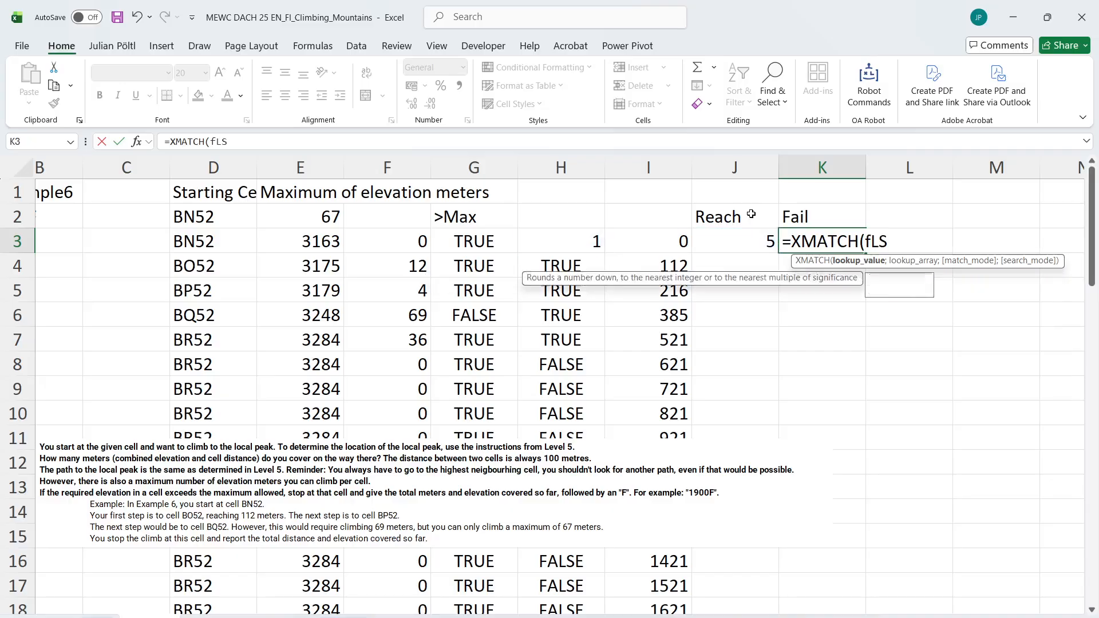
{"action": "key", "text": "BackSpace"}
{"action": "key", "text": "BackSpace"}
{"action": "type", "text": "ALSE"}
{"action": "key", "text": "Tab"}
{"action": "key", "text": "BackSpace"}
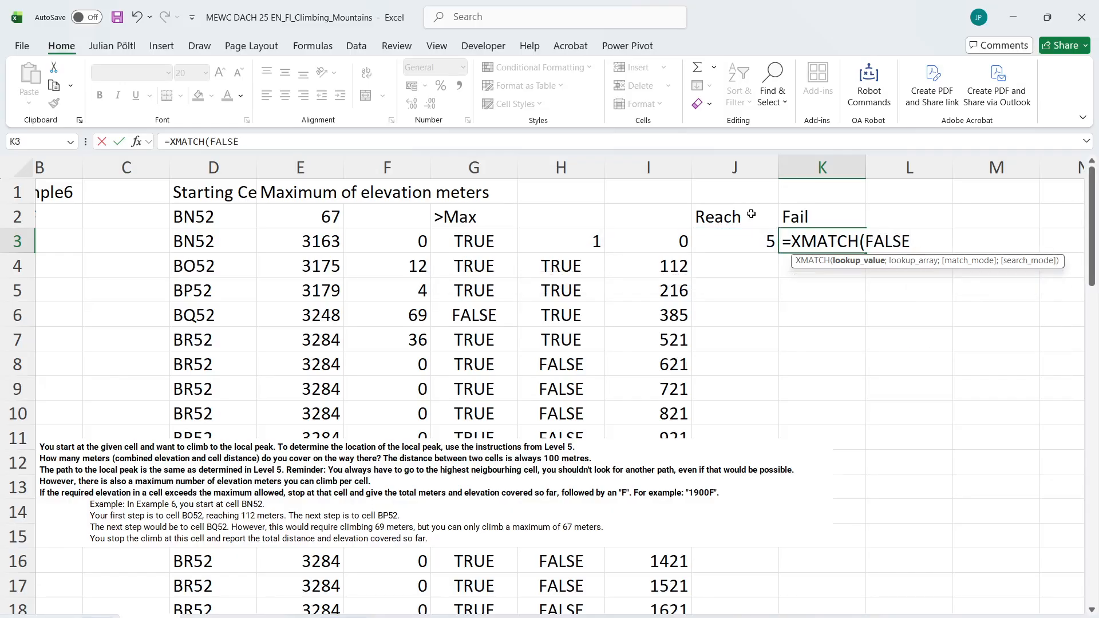
{"action": "type", "text": ";"}
{"action": "key", "text": "Left"}
{"action": "key", "text": "Left"}
{"action": "key", "text": "Left"}
{"action": "key", "text": "Left"}
{"action": "key", "text": "ctrl+shift+Down"}
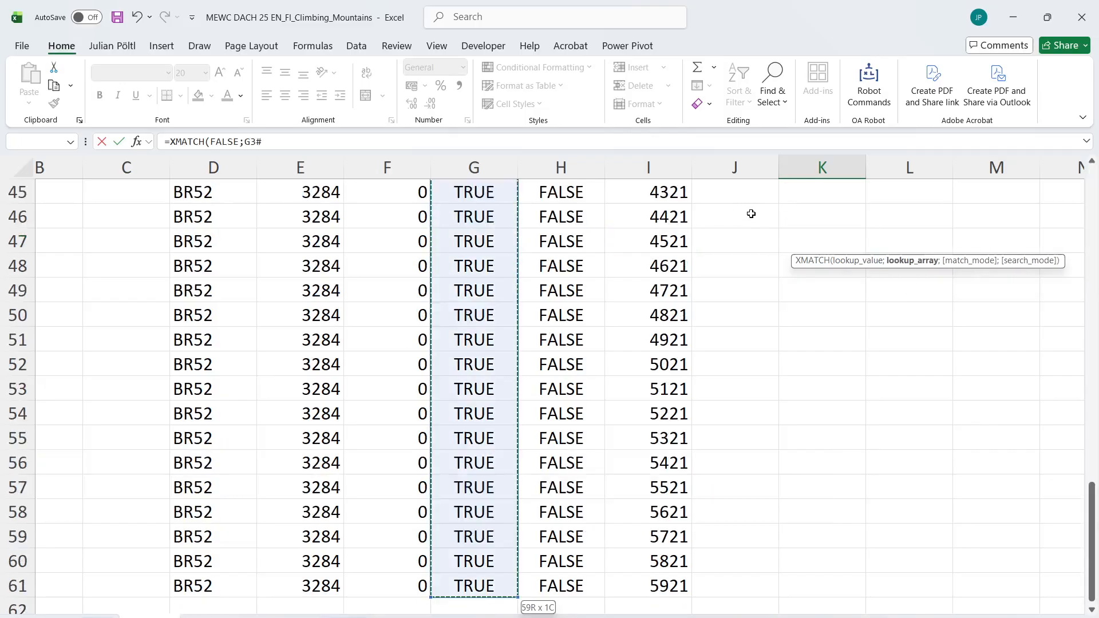
{"action": "key", "text": "Return"}
{"action": "key", "text": "Up"}
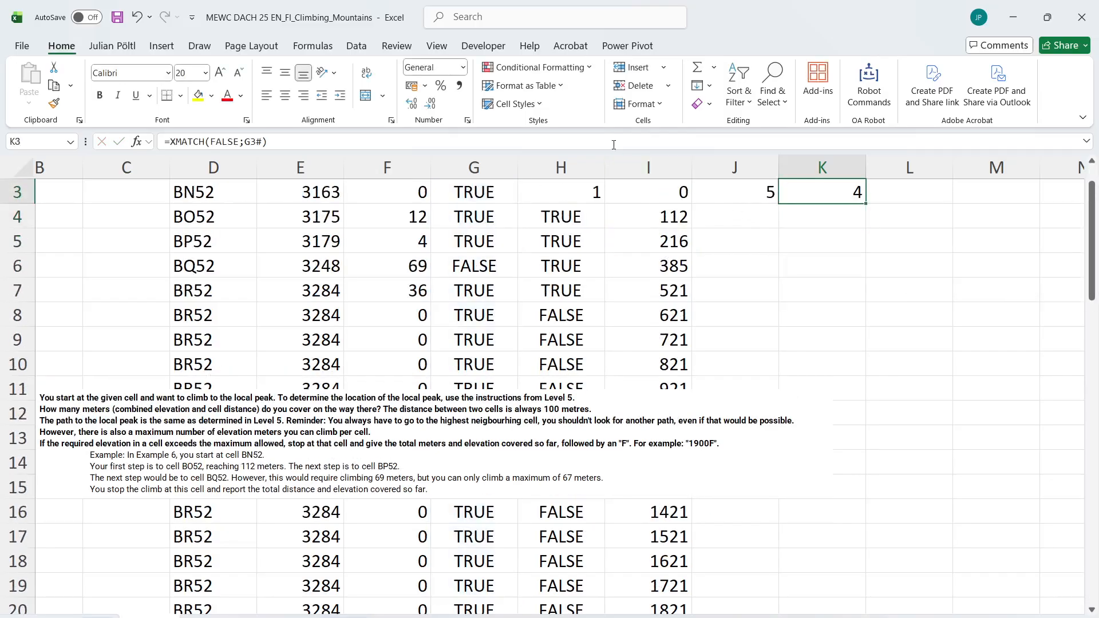
Subtract 1 from the XMATCH formula in K3
{"action": "key", "text": "F2"}
{"action": "type", "text": "-1"}
{"action": "key", "text": "Return"}
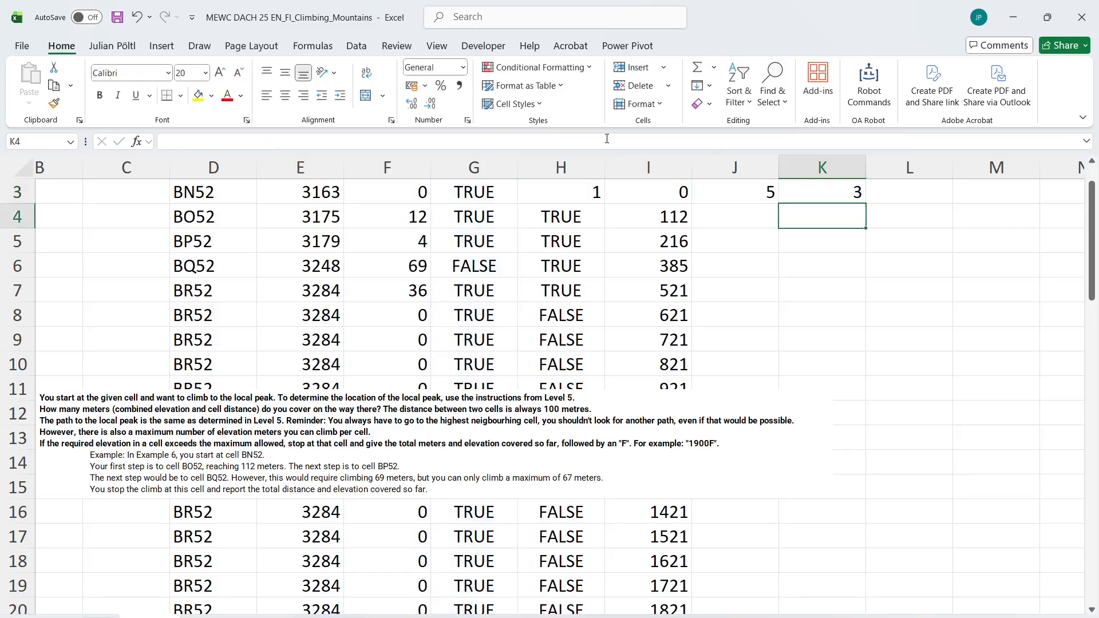
{"action": "scroll", "coordinate": [886, 275], "scroll_direction": "up", "scroll_amount": 2}
{"action": "scroll", "coordinate": [731, 294], "scroll_direction": "left", "scroll_amount": 2}
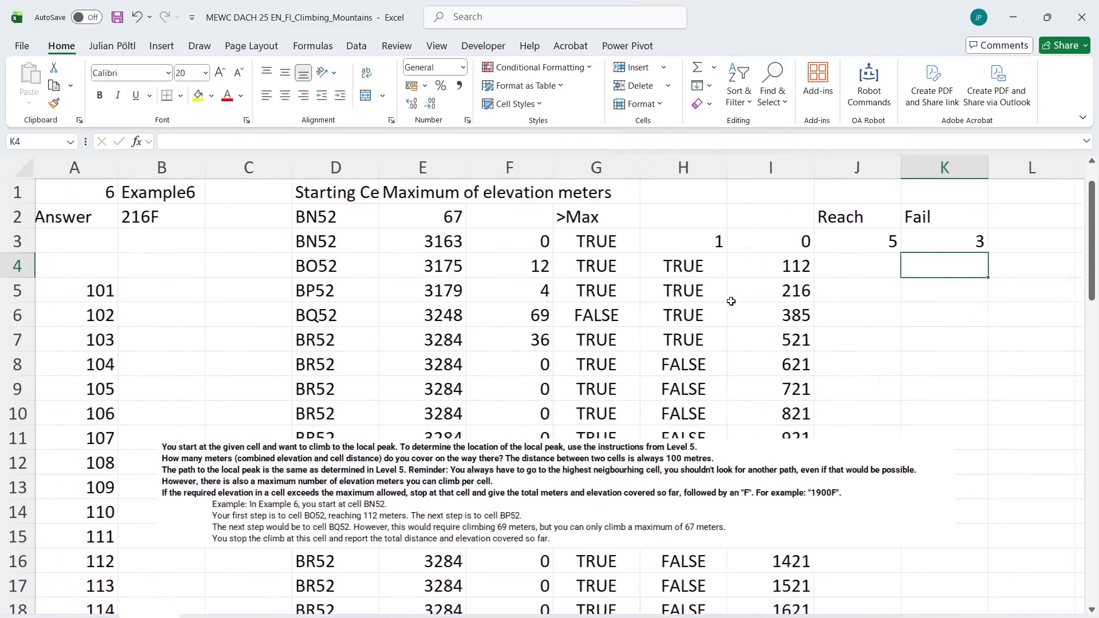
{"action": "left_click", "coordinate": [898, 295]}
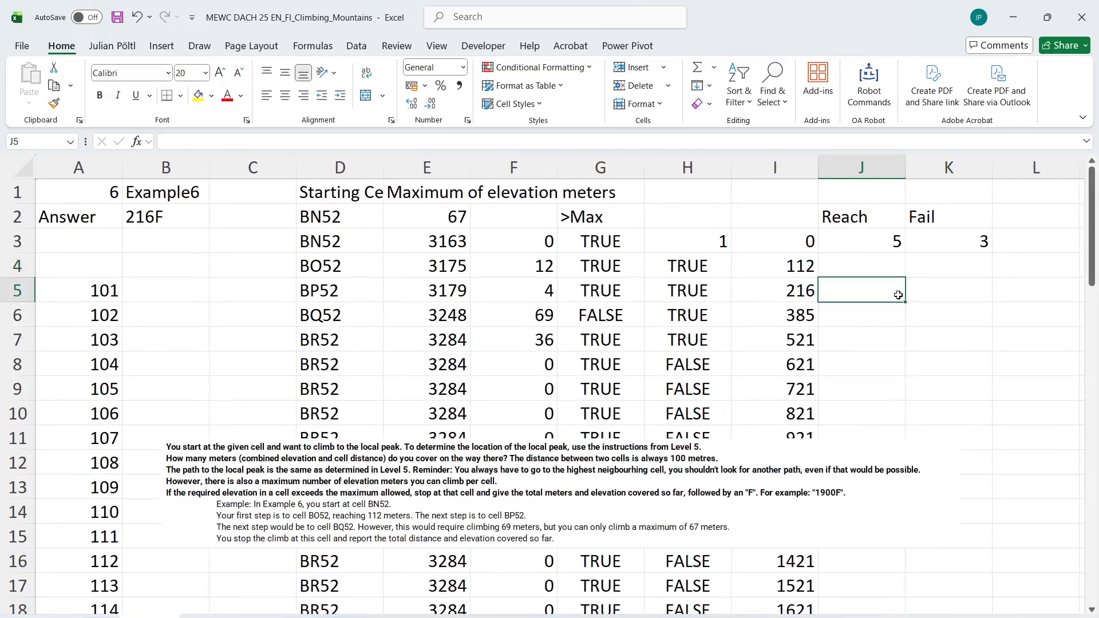
{"action": "type", "text": "=MAX("}
{"action": "key", "text": "BackSpace"}
{"action": "key", "text": "BackSpace"}
{"action": "key", "text": "BackSpace"}
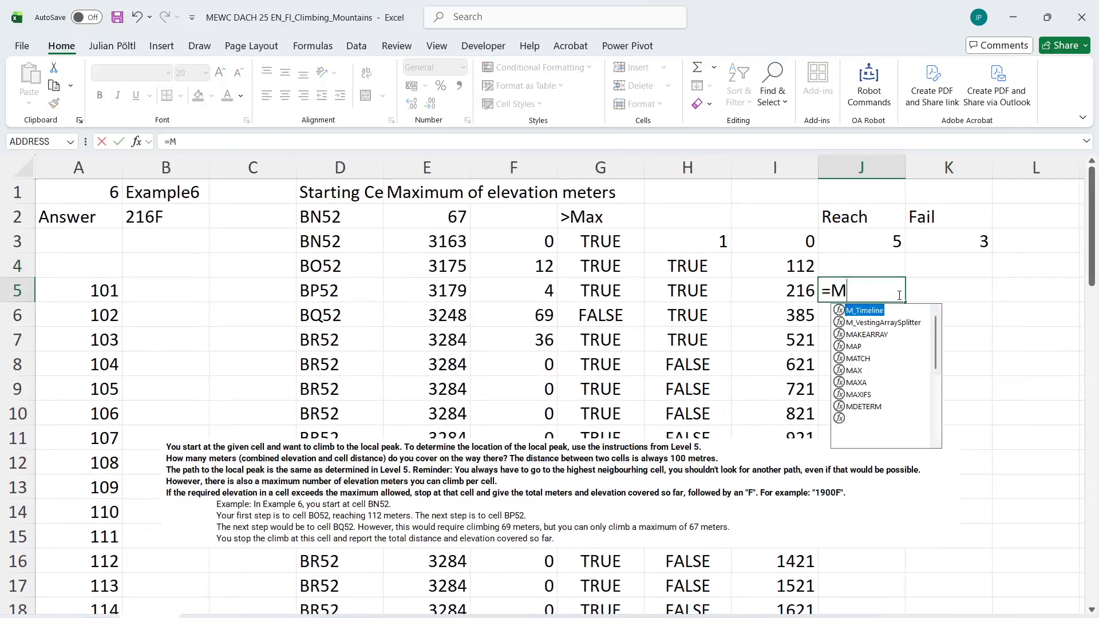
{"action": "type", "text": "IN("}
{"action": "key", "text": "Up"}
{"action": "key", "text": "Up"}
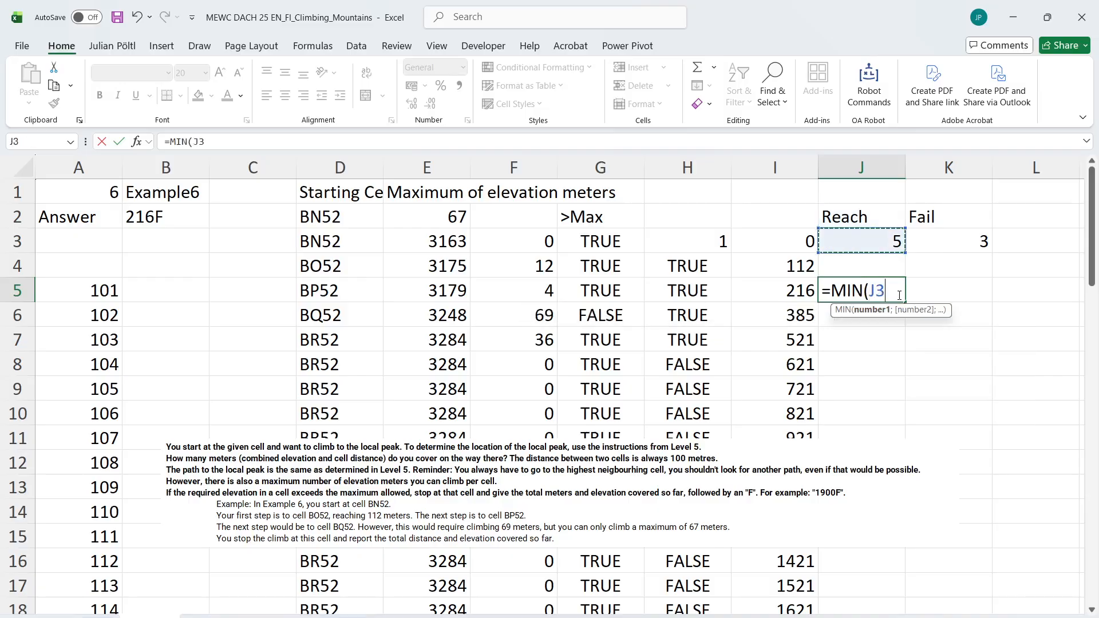
{"action": "key", "text": "Escape"}
{"action": "key", "text": "Right"}
{"action": "key", "text": "Up"}
{"action": "key", "text": "Up"}
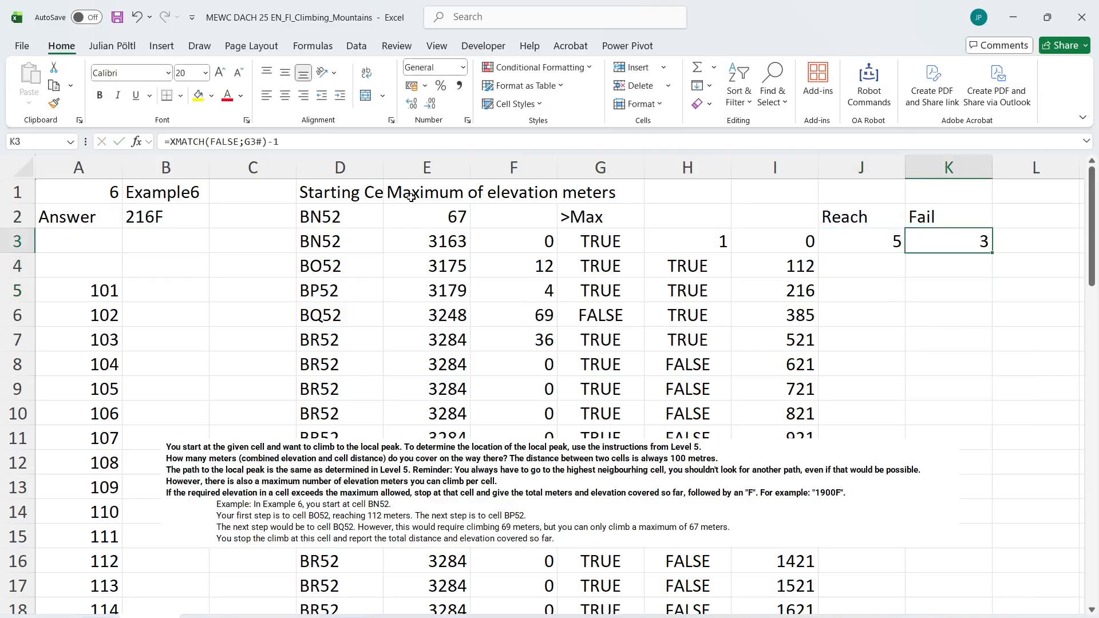
Take the smaller of the Reach and Fail positions by entering =MIN(J3:K3) in J5
{"action": "key", "text": "Down"}
{"action": "key", "text": "Left"}
{"action": "key", "text": "Down"}
{"action": "type", "text": "="}
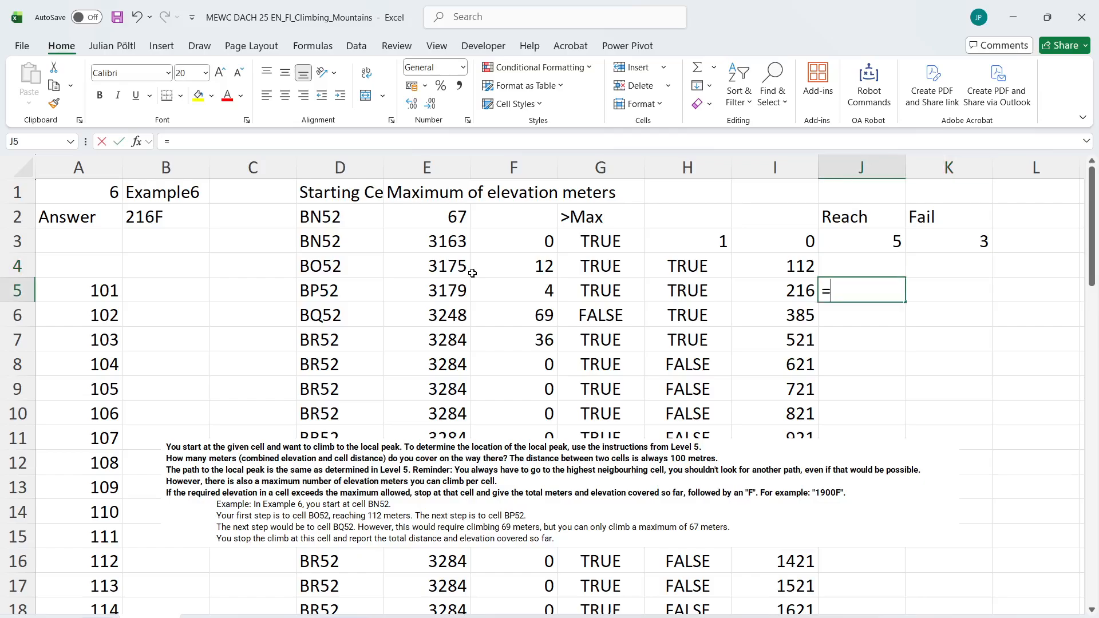
{"action": "type", "text": "MID("}
{"action": "key", "text": "BackSpace"}
{"action": "key", "text": "BackSpace"}
{"action": "type", "text": "N("}
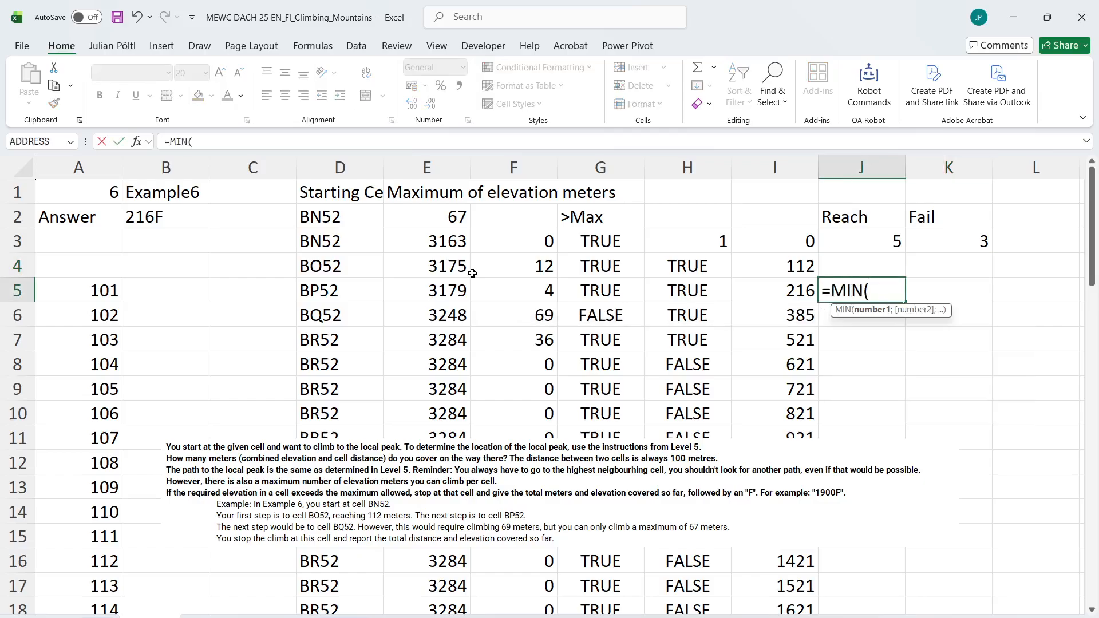
{"action": "key", "text": "Up"}
{"action": "key", "text": "Up"}
{"action": "key", "text": "Up"}
{"action": "key", "text": "Down"}
{"action": "key", "text": "shift+Right"}
{"action": "key", "text": "Return"}
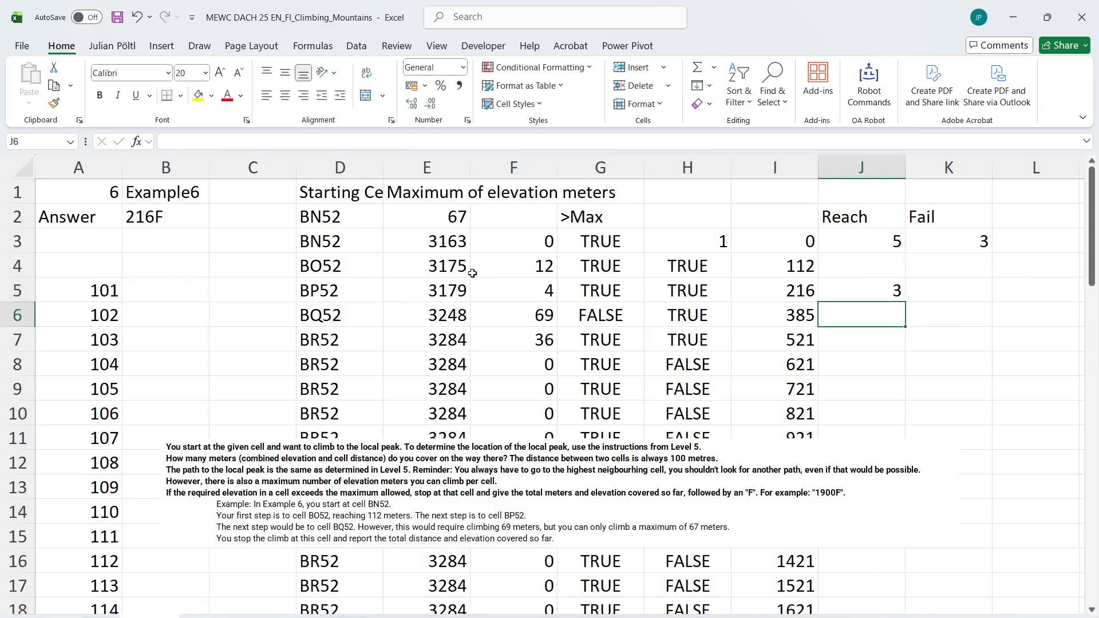
Look up the cumulative meters at the stopping position by entering =INDEX(I3:I61;J5) in K5
{"action": "scroll", "coordinate": [667, 282], "scroll_direction": "right", "scroll_amount": 1}
{"action": "left_click", "coordinate": [880, 294]}
{"action": "type", "text": "=IN"}
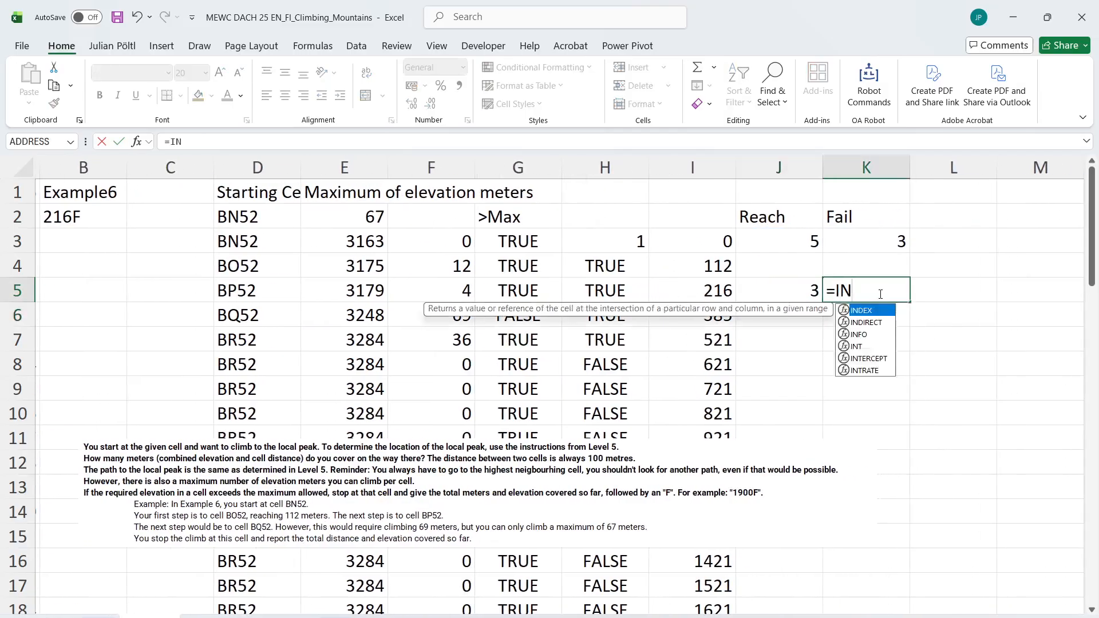
{"action": "key", "text": "Tab"}
{"action": "key", "text": "Left"}
{"action": "key", "text": "Left"}
{"action": "key", "text": "Up"}
{"action": "key", "text": "Up"}
{"action": "key", "text": "ctrl+shift+Down"}
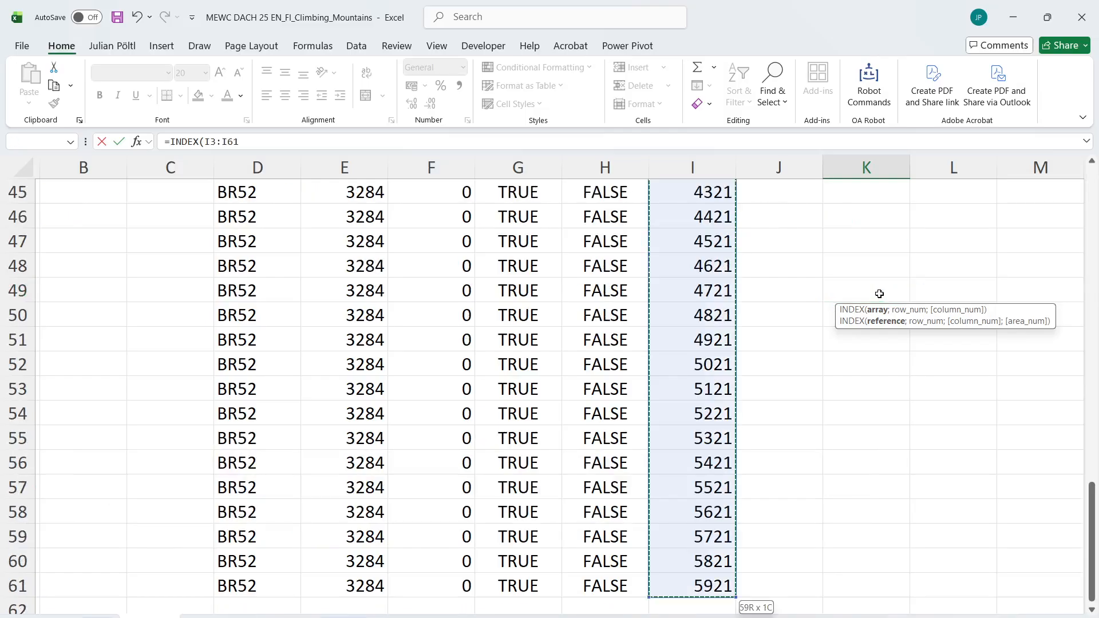
{"action": "type", "text": ";"}
{"action": "key", "text": "Left"}
{"action": "type", "text": ")"}
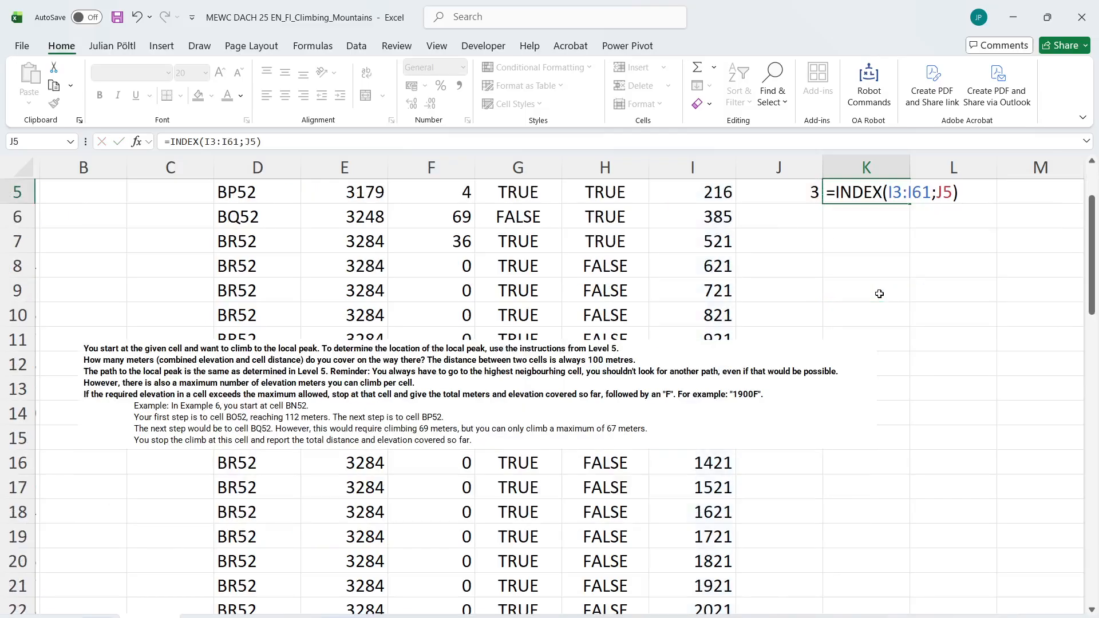
{"action": "key", "text": "ctrl+Return"}
{"action": "scroll", "coordinate": [879, 293], "scroll_direction": "up", "scroll_amount": 2}
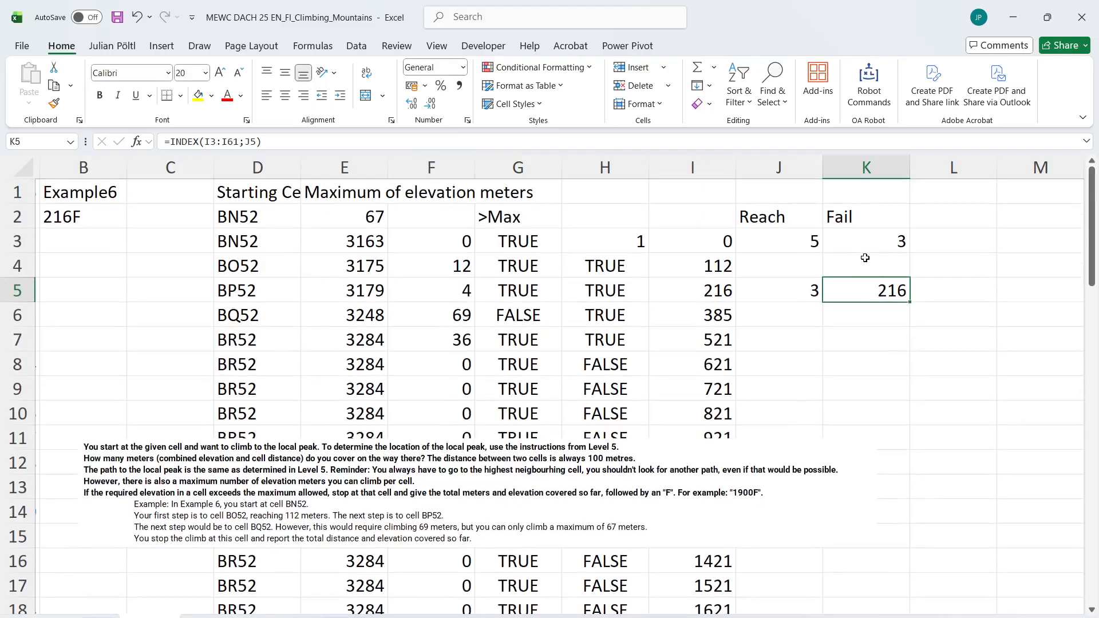
{"action": "left_click", "coordinate": [931, 232]}
{"action": "left_click", "coordinate": [931, 281]}
{"action": "type", "text": "="}
{"action": "key", "text": "Left"}
{"action": "key", "text": "Left"}
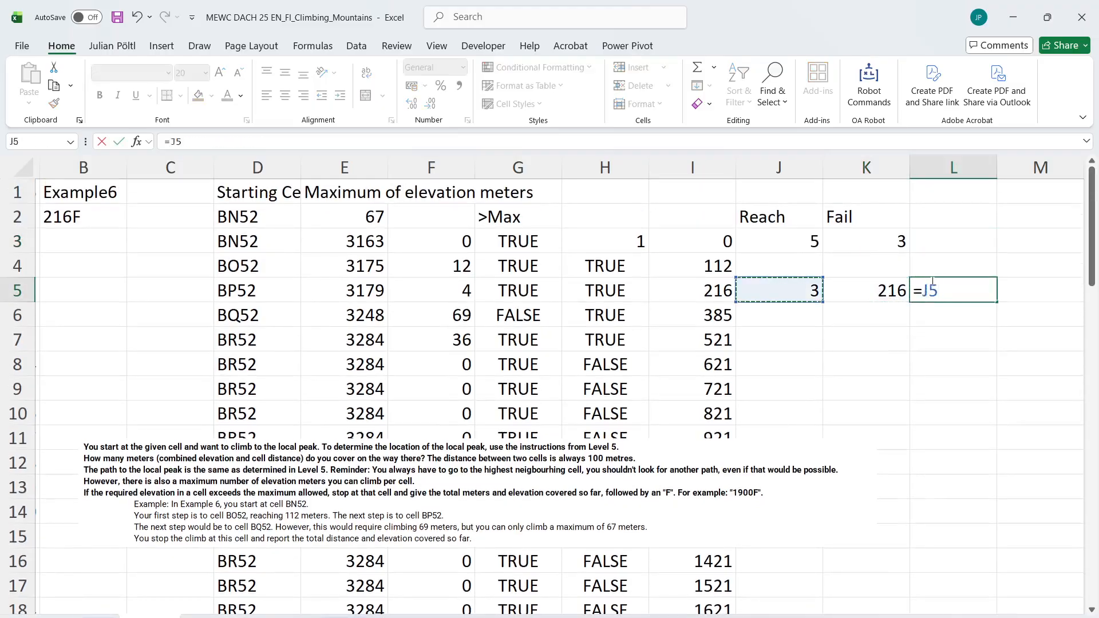
{"action": "key", "text": "Up"}
{"action": "key", "text": "Up"}
{"action": "type", "text": "<>"}
{"action": "key", "text": "Up"}
{"action": "key", "text": "Up"}
{"action": "key", "text": "Left"}
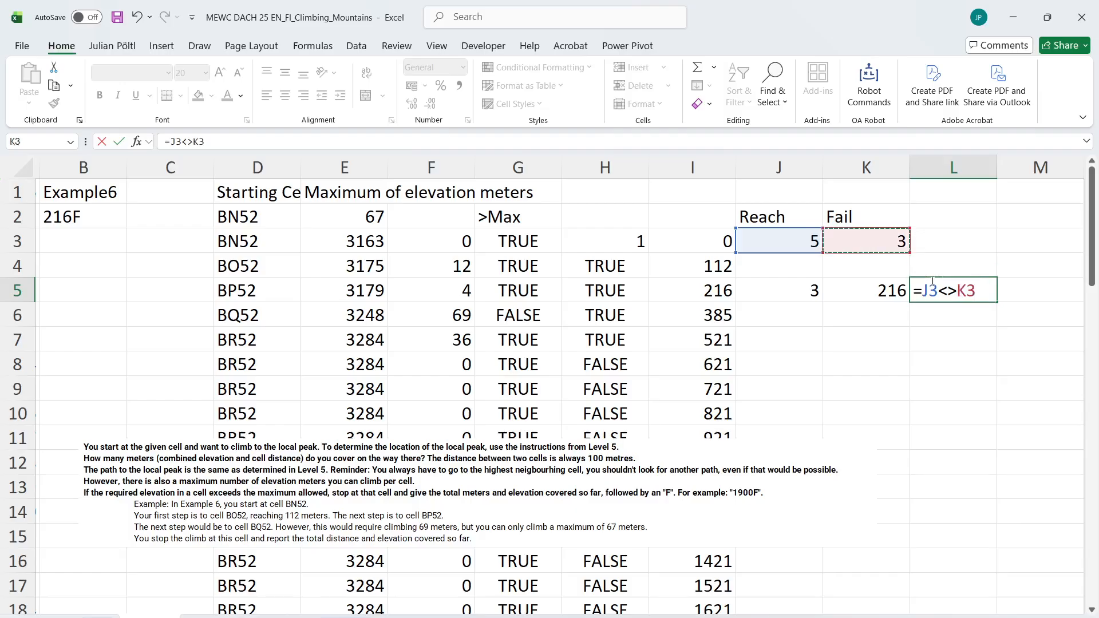
{"action": "key", "text": "Escape"}
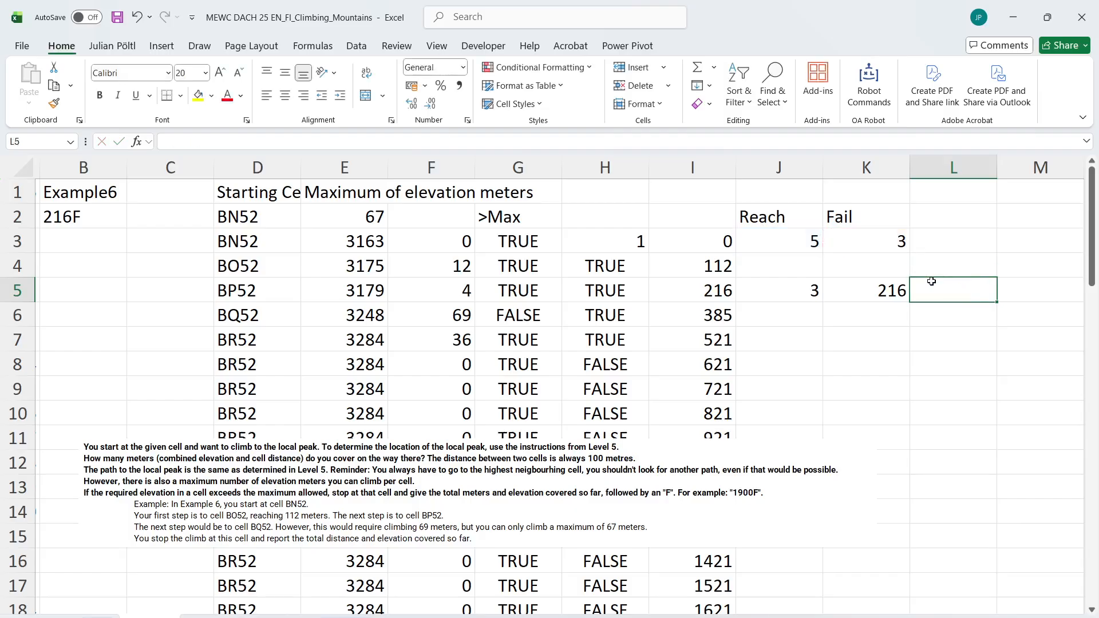
Flag a failed climb by entering =IF(J3<>K3;"F";"") in L5
{"action": "type", "text": "=IF("}
{"action": "key", "text": "Left"}
{"action": "key", "text": "Left"}
{"action": "key", "text": "Up"}
{"action": "key", "text": "Up"}
{"action": "type", "text": "<"}
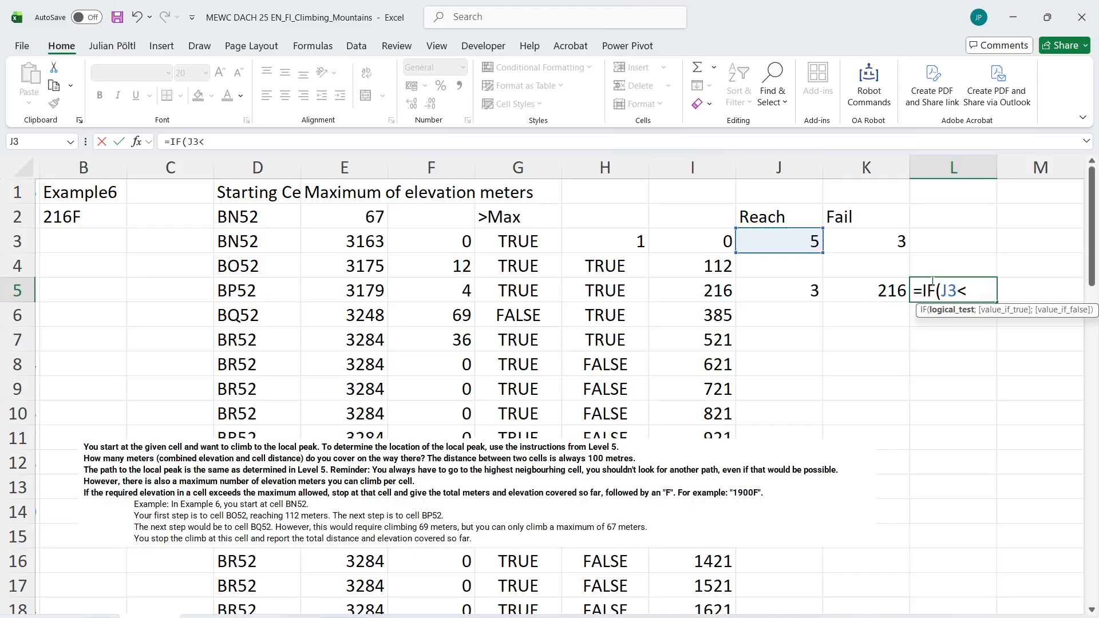
{"action": "type", "text": ">"}
{"action": "key", "text": "Up"}
{"action": "key", "text": "Left"}
{"action": "key", "text": "Up"}
{"action": "type", "text": ";"}
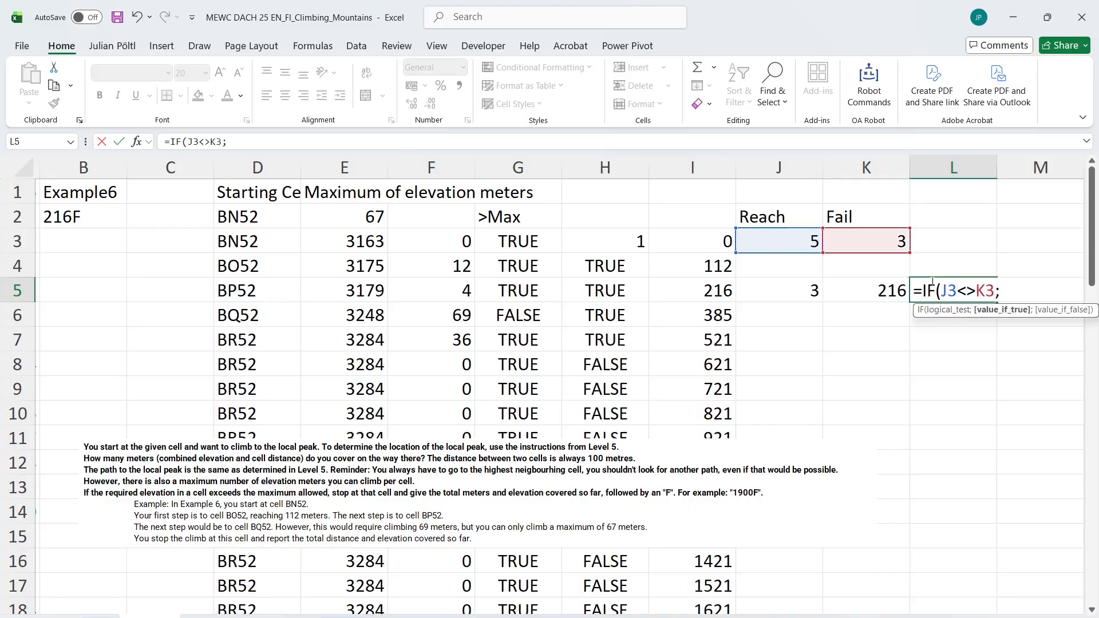
{"action": "type", "text": "\"F\";\"\")"}
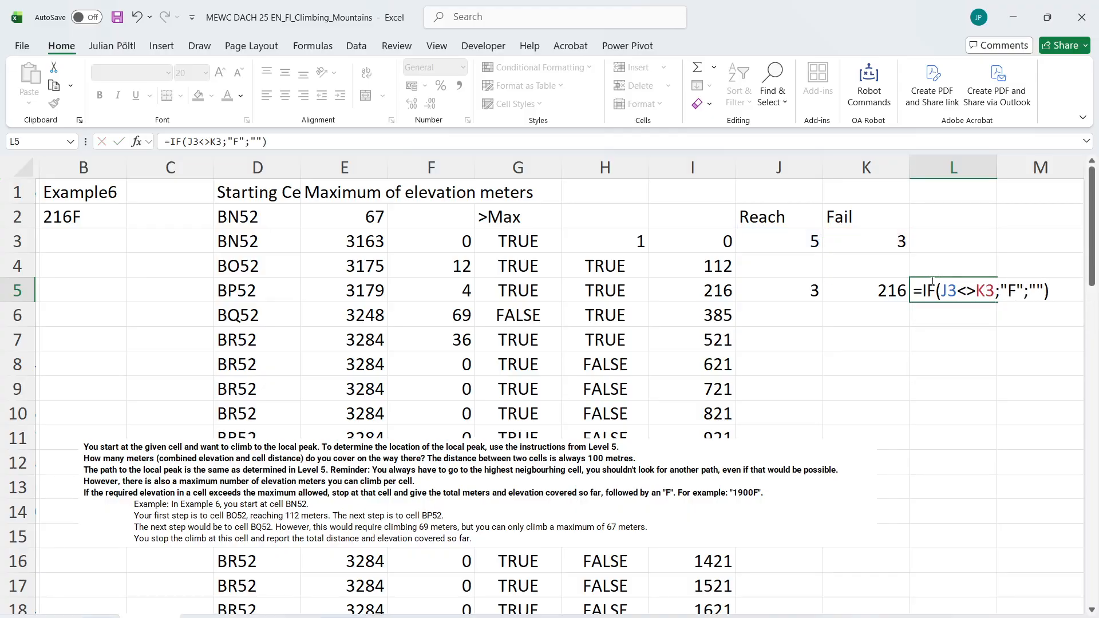
{"action": "key", "text": "Return"}
Combine the meters and the fail flag by entering =K5&L5 in B4
{"action": "scroll", "coordinate": [355, 248], "scroll_direction": "left", "scroll_amount": 1}
{"action": "left_click", "coordinate": [187, 272]}
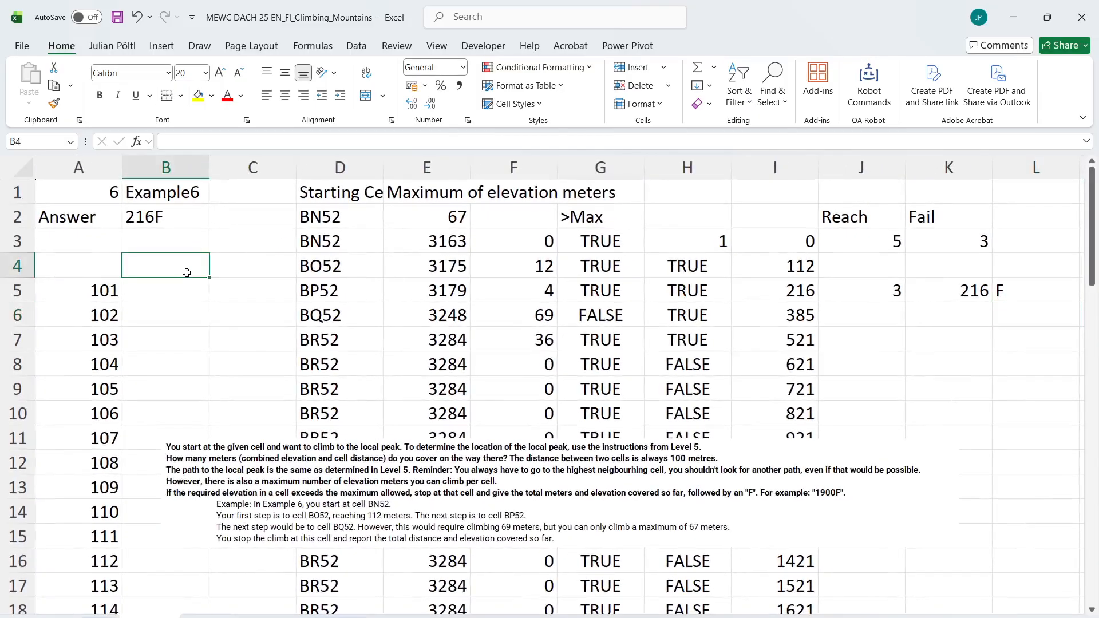
{"action": "type", "text": "="}
{"action": "left_click", "coordinate": [939, 298]}
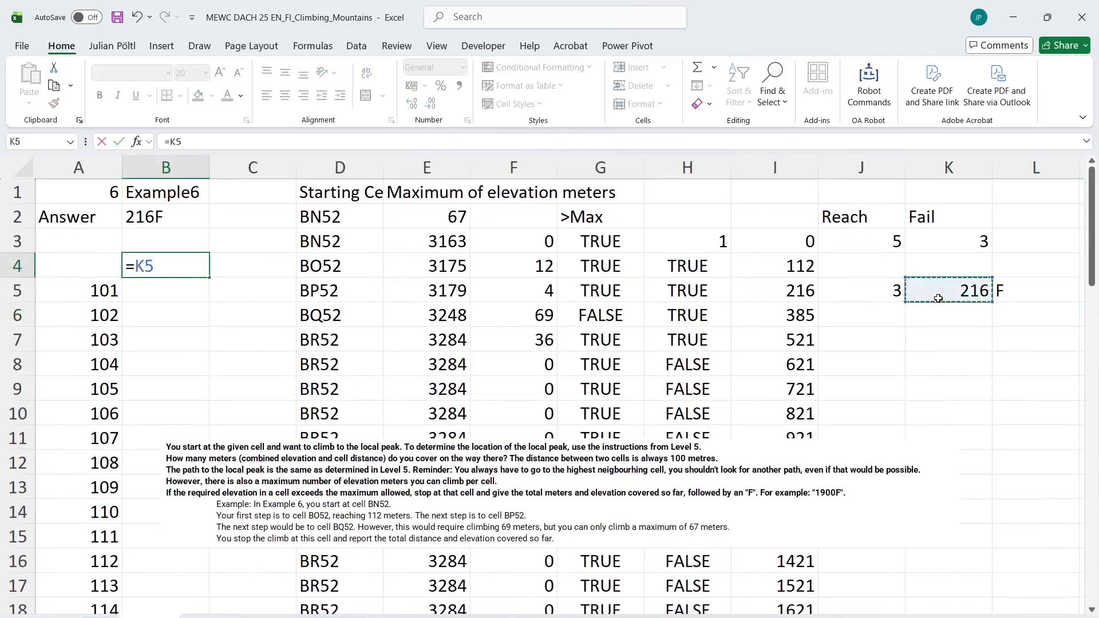
{"action": "type", "text": "&"}
{"action": "left_click", "coordinate": [999, 290]}
{"action": "key", "text": "Return"}
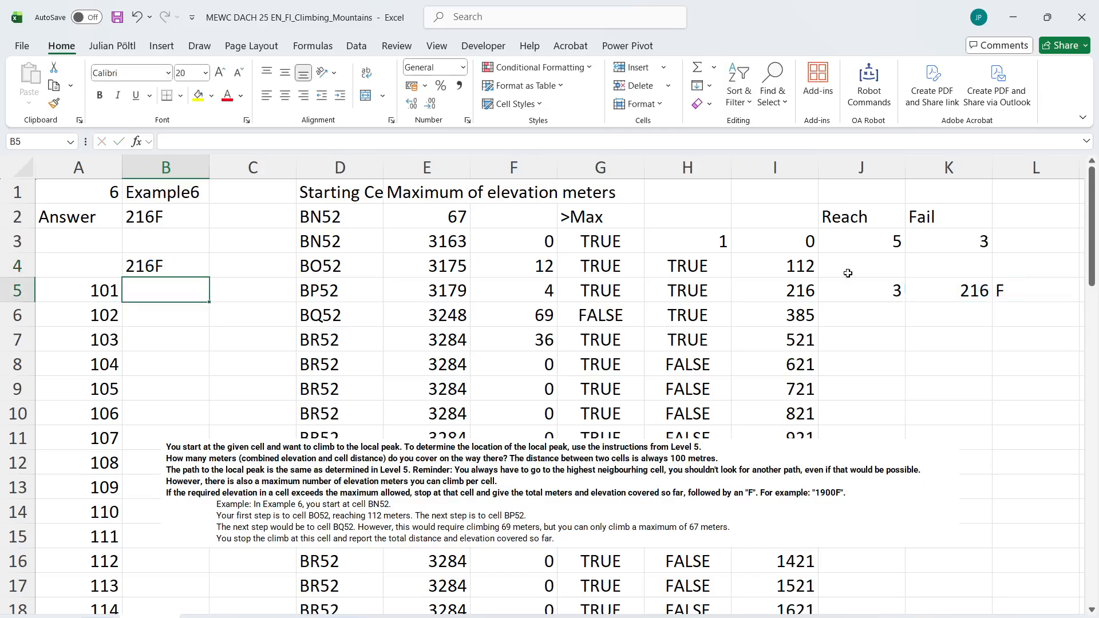
Set the game number in B1 to 101
{"action": "left_click", "coordinate": [189, 192]}
{"action": "type", "text": "101"}
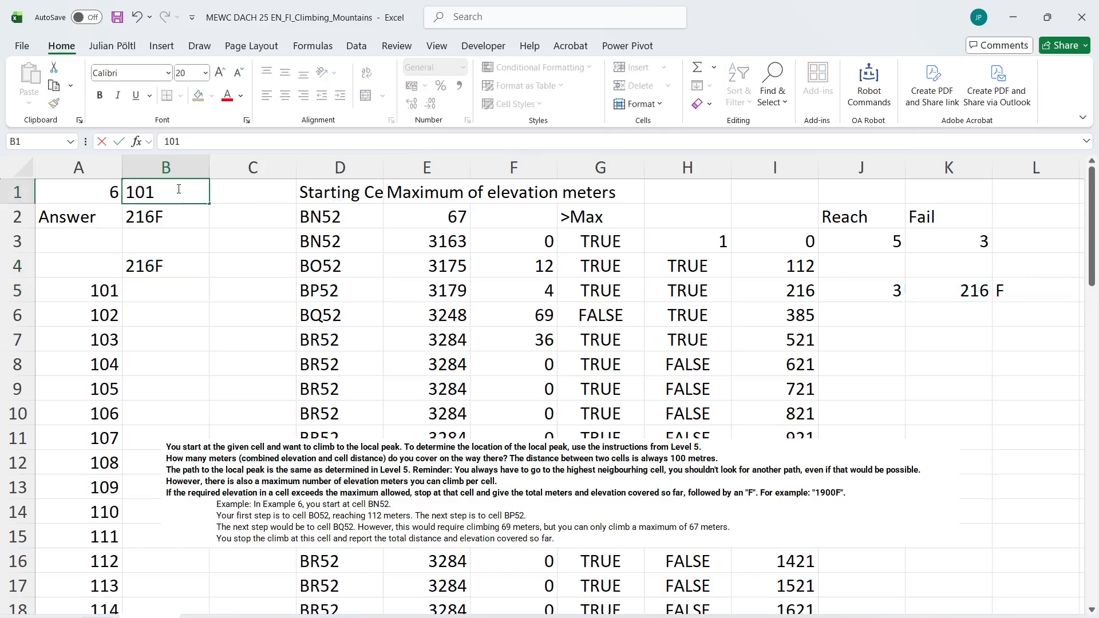
{"action": "key", "text": "Return"}
Wrap the Fail formula in K3 as =IFERROR(XMATCH(FALSE;G3#)-1;J3), falling back on the Reach position
{"action": "left_click", "coordinate": [918, 243]}
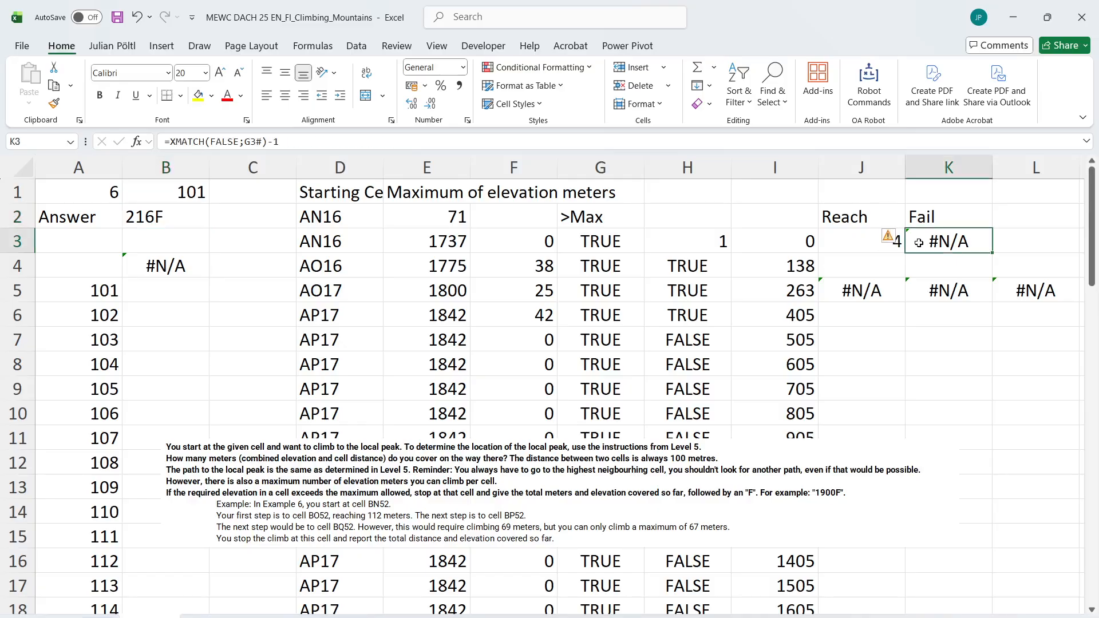
{"action": "left_click", "coordinate": [172, 142]}
{"action": "type", "text": "i"}
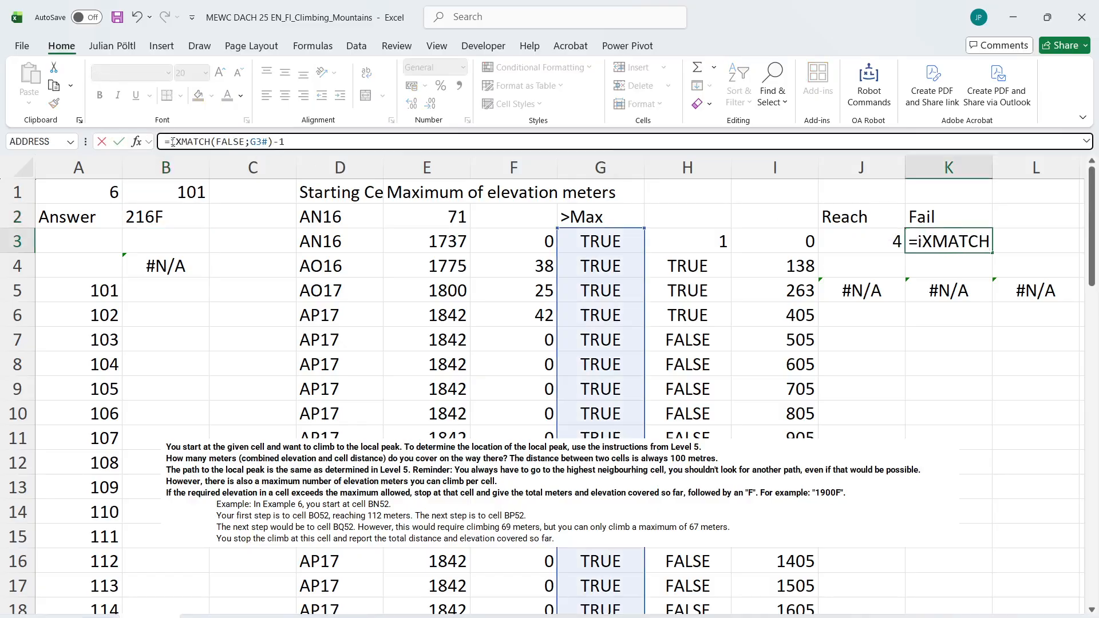
{"action": "type", "text": "f"}
{"action": "key", "text": "Tab"}
{"action": "key", "text": "End"}
{"action": "type", "text": ";"}
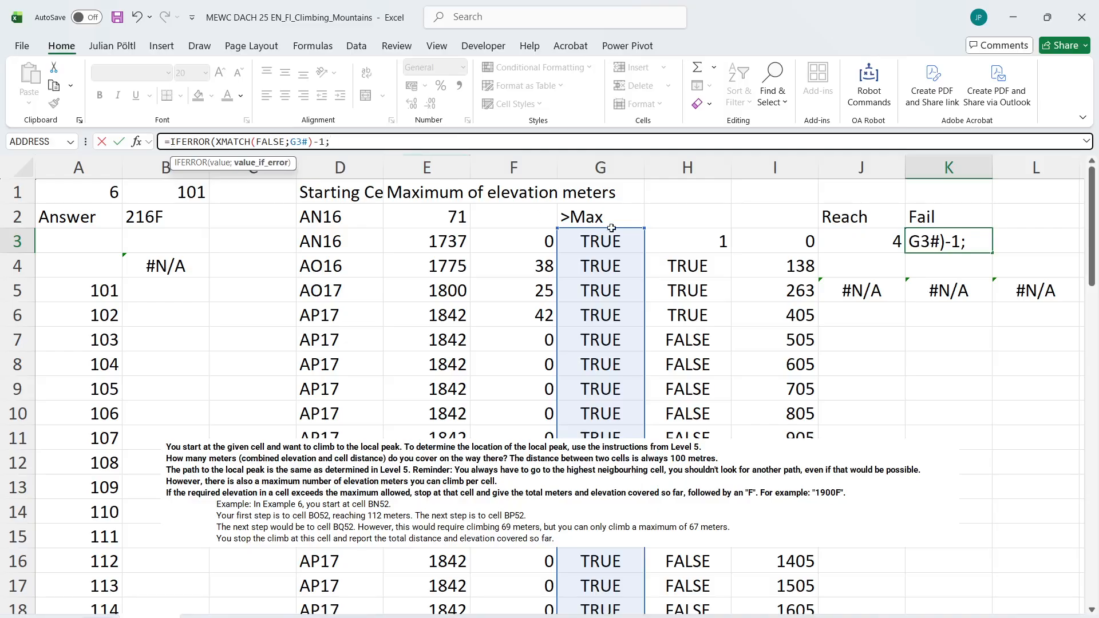
{"action": "left_click", "coordinate": [869, 243]}
{"action": "type", "text": ")"}
{"action": "key", "text": "Return"}
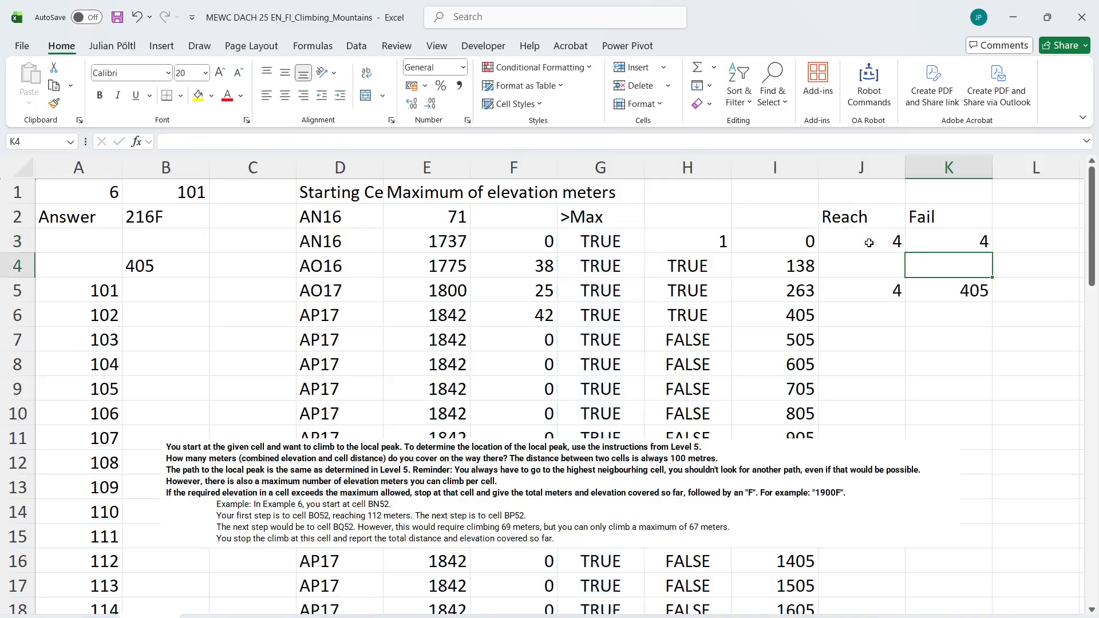
{"action": "key", "text": "Up"}
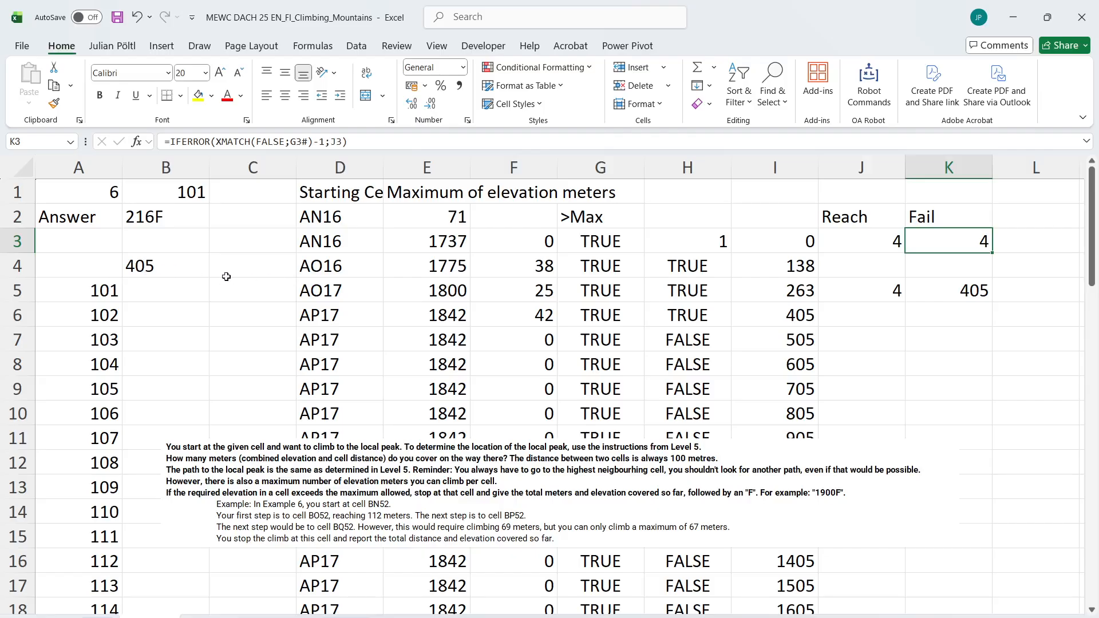
Check the answer formulas in B4 and K5 and enter 405 as the game 101 answer in the Level 6 table
{"action": "left_click", "coordinate": [181, 263]}
{"action": "left_click", "coordinate": [956, 295]}
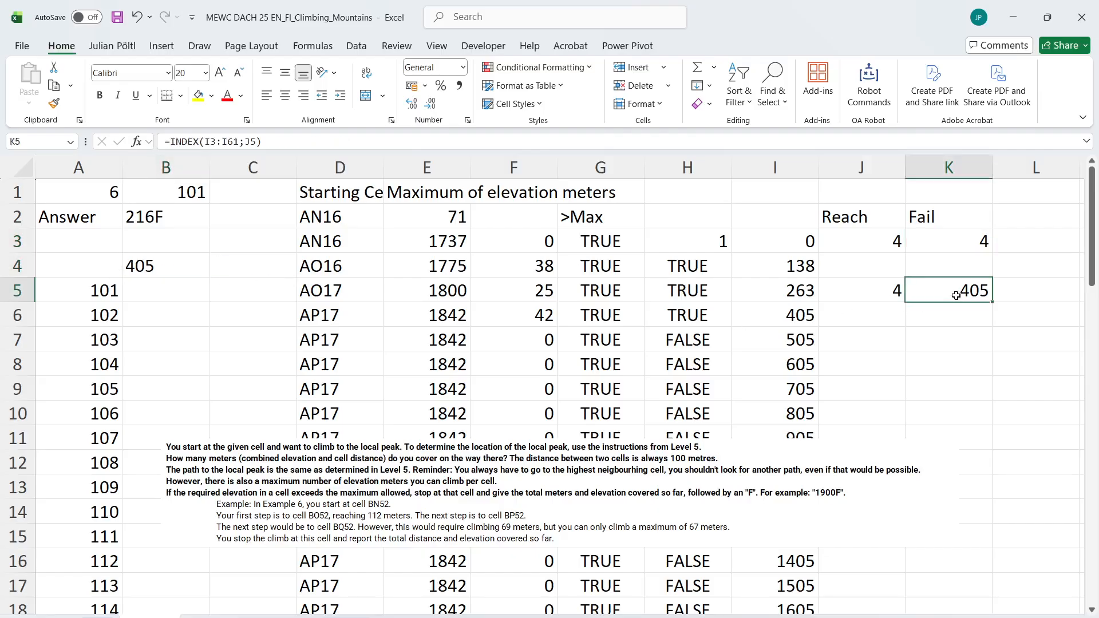
{"action": "left_click", "coordinate": [181, 277]}
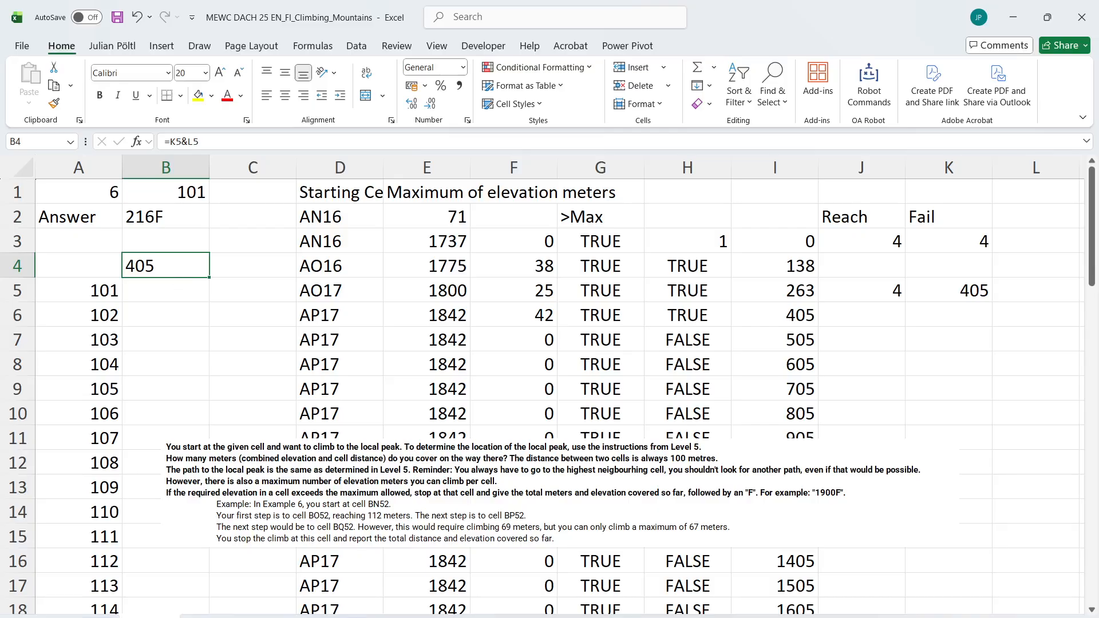
{"action": "key", "text": "ctrl+Page_Down"}
{"action": "left_click", "coordinate": [318, 411]}
{"action": "type", "text": "405"}
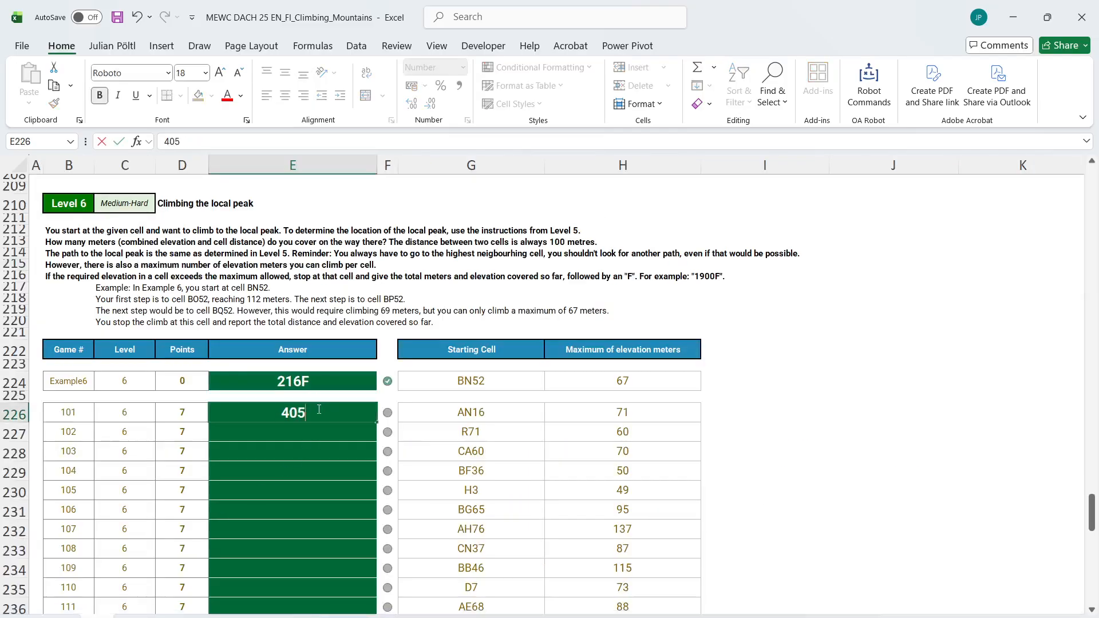
{"action": "key", "text": "Return"}
{"action": "left_click", "coordinate": [318, 411]}
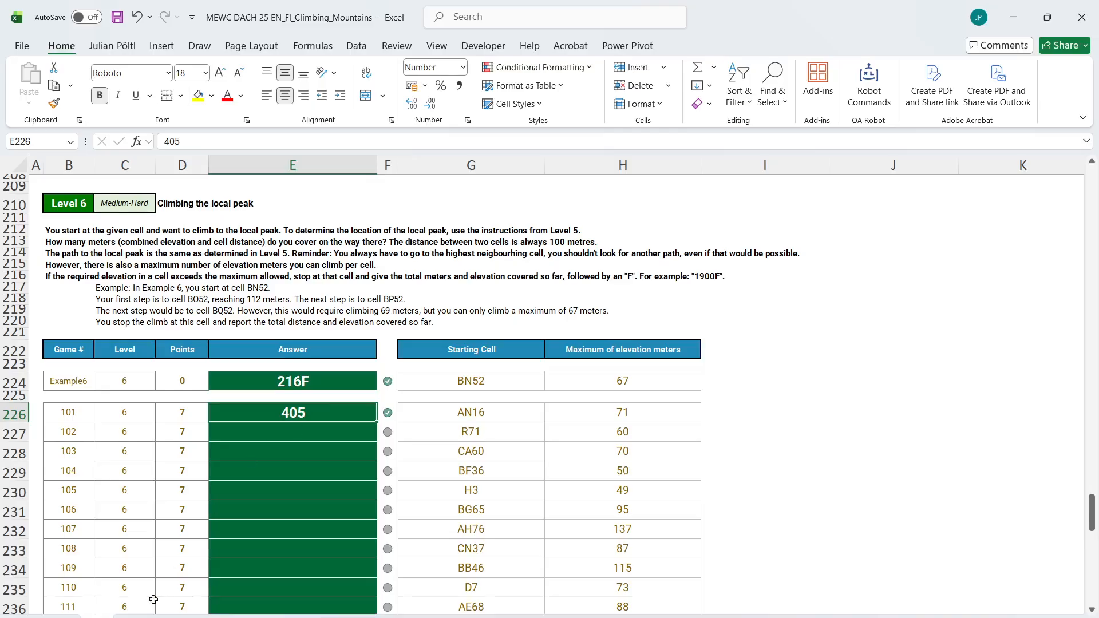
Clear the game 101 answer in the Level 6 table and return to the calculation sheet
{"action": "key", "text": "ctrl+Page_Up"}
{"action": "key", "text": "ctrl+c"}
{"action": "key", "text": "ctrl+Page_Down"}
{"action": "key", "text": "Delete"}
{"action": "key", "text": "ctrl+Page_Up"}
Delete the combined answer formula from B4
{"action": "left_click", "coordinate": [1009, 282]}
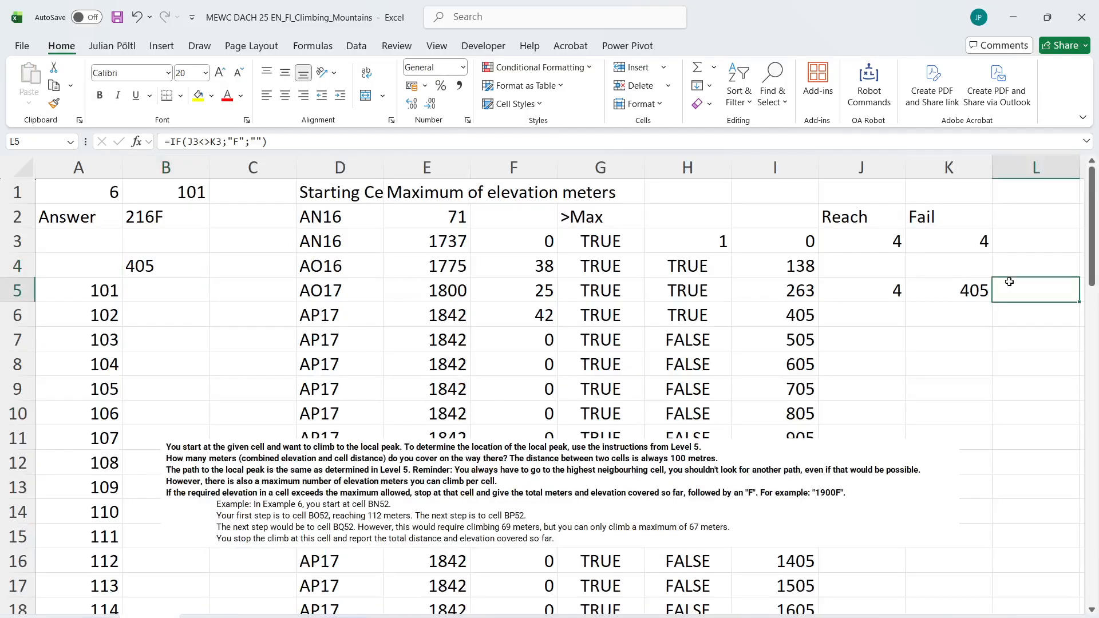
{"action": "left_click", "coordinate": [147, 262]}
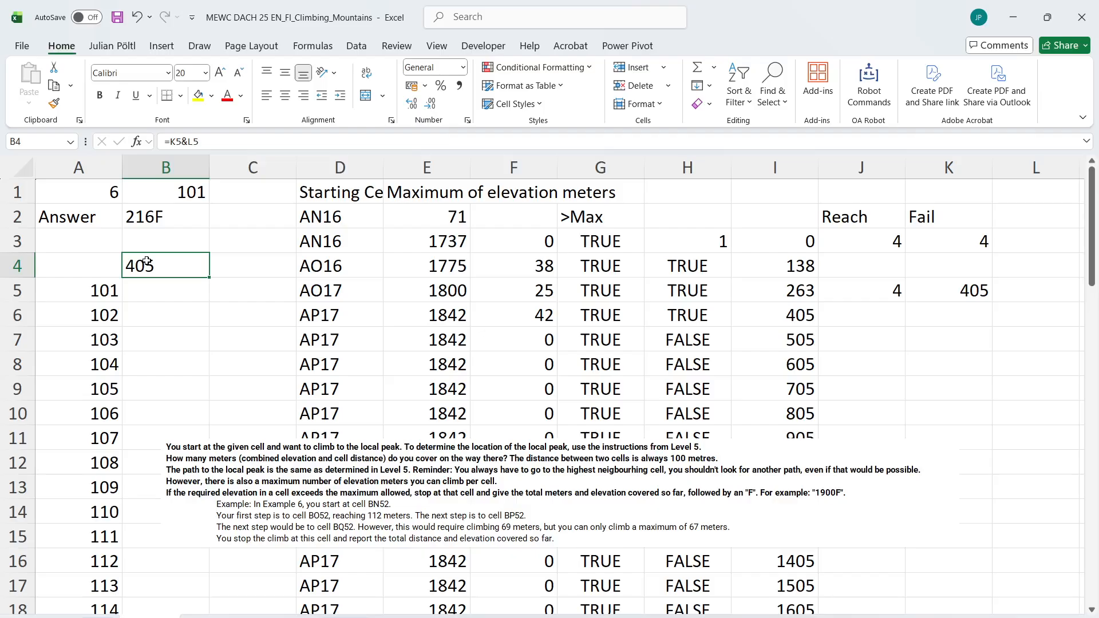
{"action": "key", "text": "Delete"}
Enter =IF(L_ISEmpty(L5);K5;K5&"F") as the combined answer formula in B4
{"action": "left_click", "coordinate": [984, 281]}
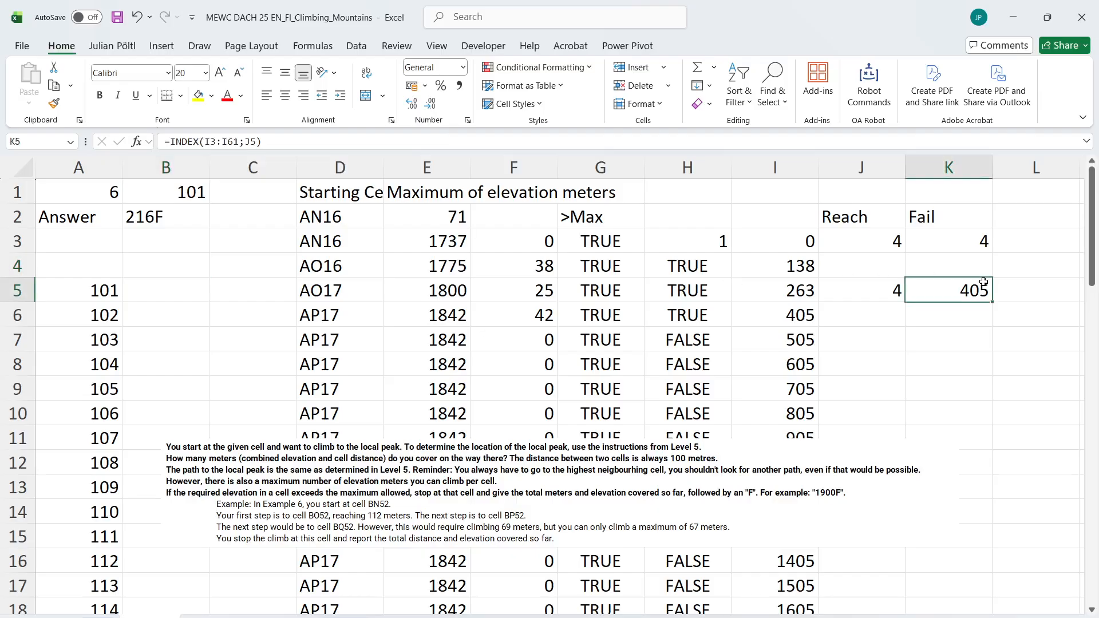
{"action": "left_click", "coordinate": [1019, 278]}
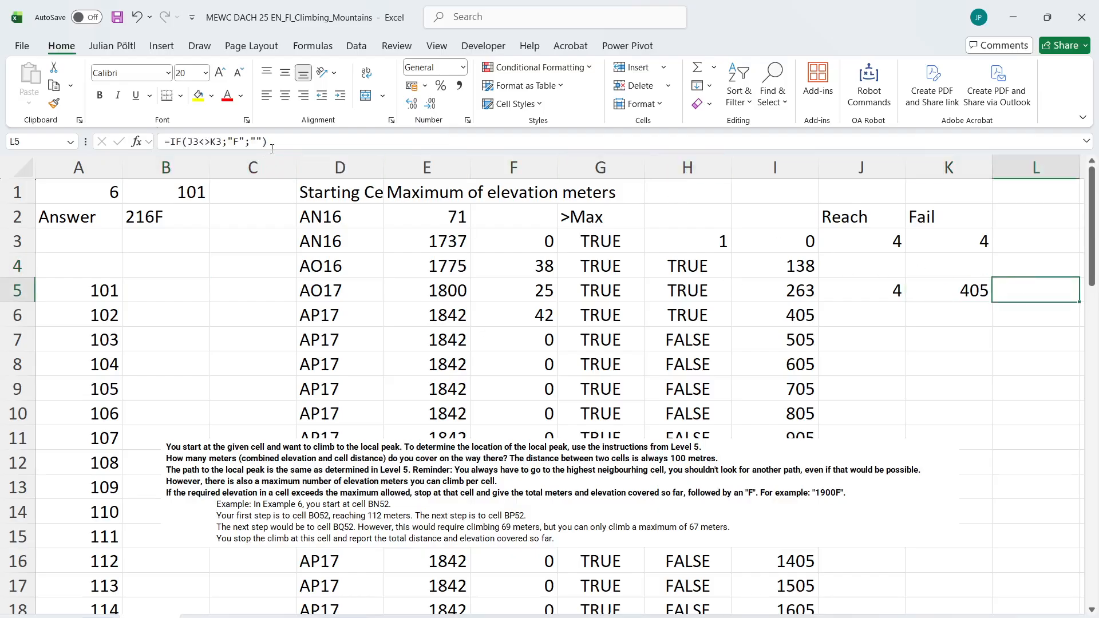
{"action": "left_click", "coordinate": [178, 257]}
{"action": "type", "text": "=IF("}
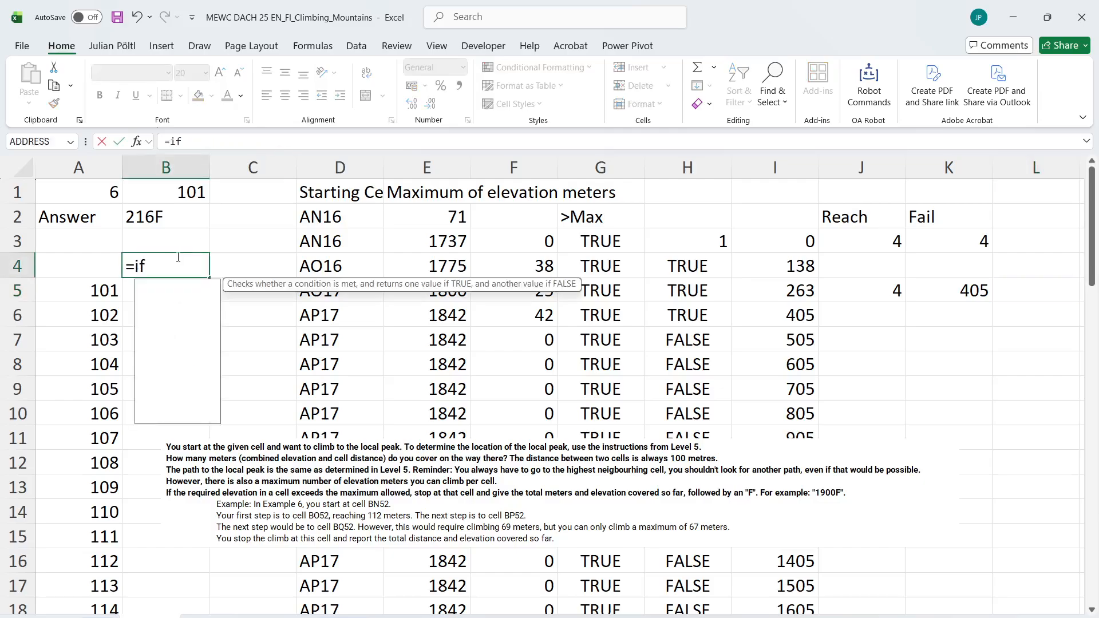
{"action": "type", "text": "isem"}
{"action": "key", "text": "Tab"}
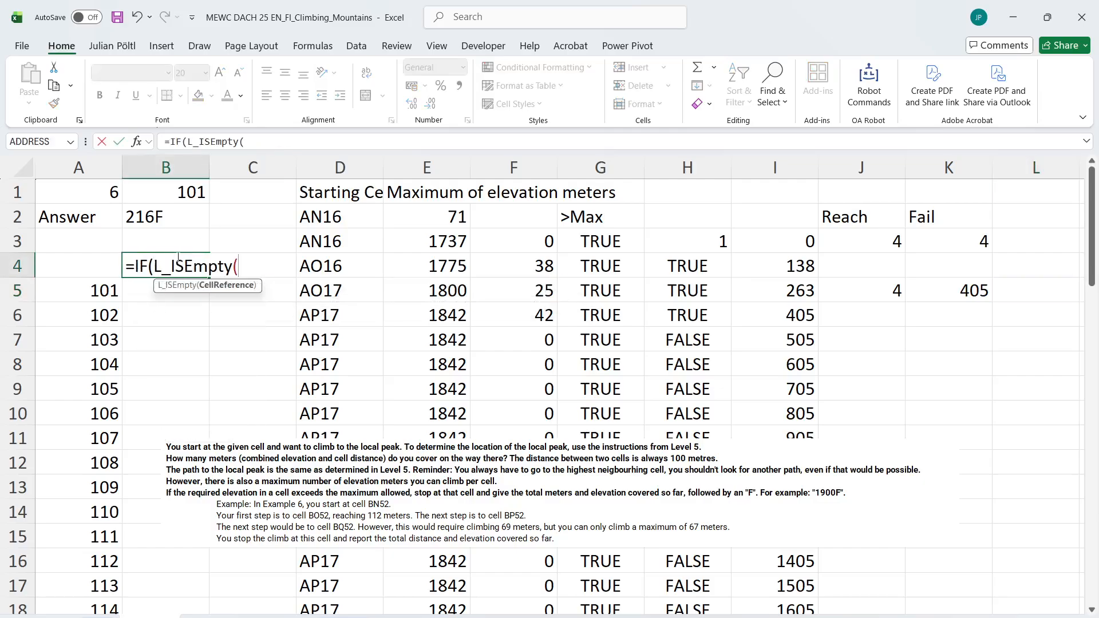
{"action": "left_click", "coordinate": [1019, 291]}
{"action": "type", "text": ");"}
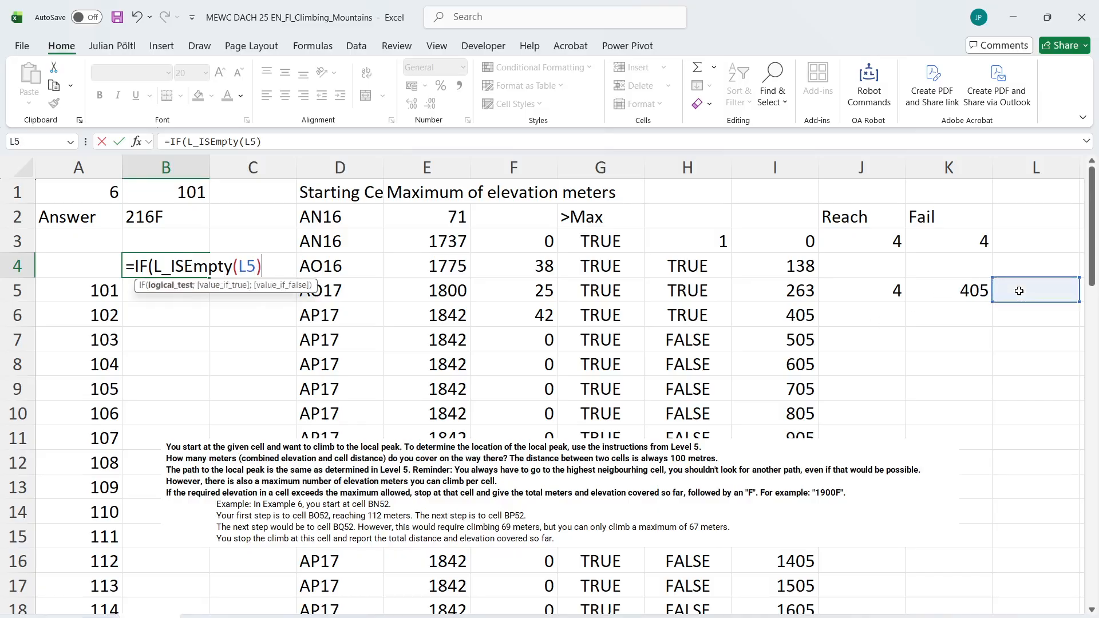
{"action": "left_click", "coordinate": [967, 294]}
{"action": "type", "text": ";"}
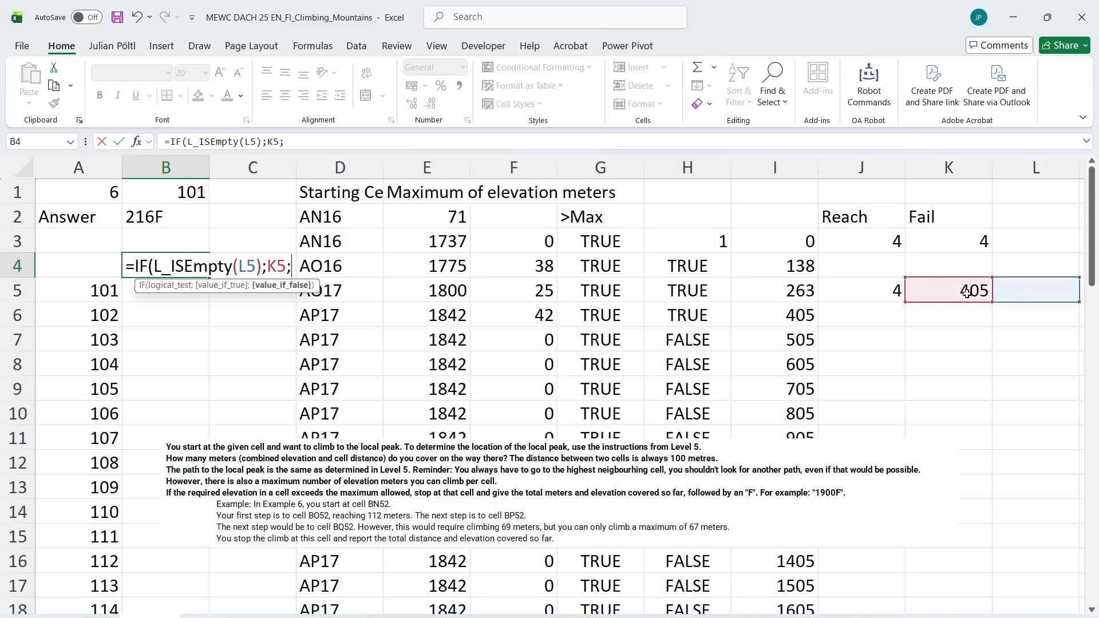
{"action": "left_click", "coordinate": [967, 293]}
{"action": "type", "text": "&\"F\")"}
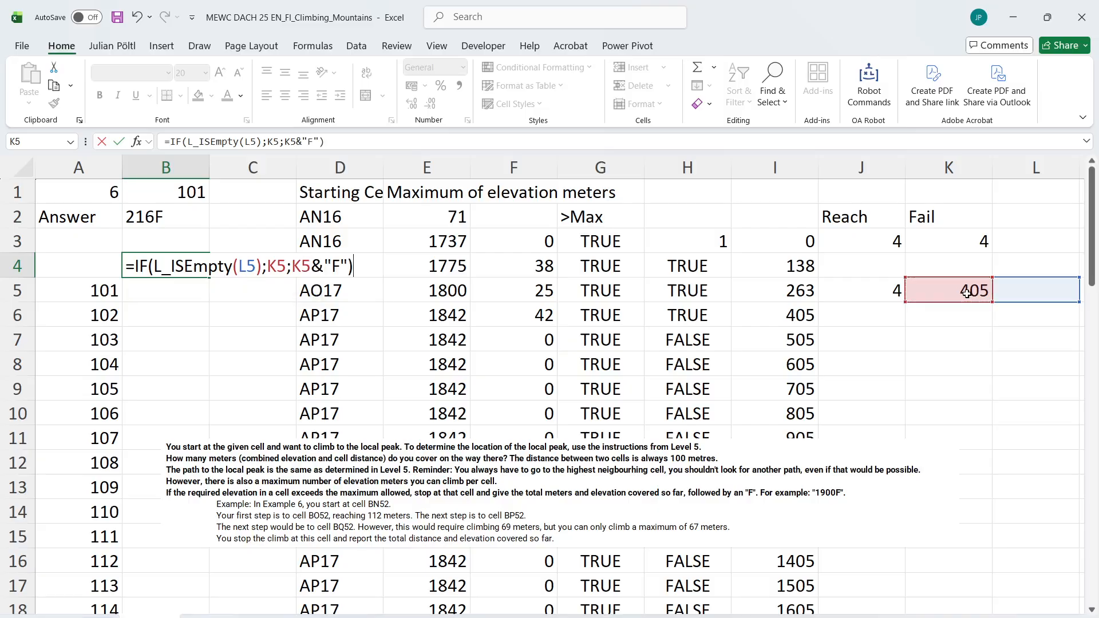
{"action": "key", "text": "Return"}
{"action": "key", "text": "Up"}
Run the answer macro for games 101 to 120 with B1 as the game number cell and B4 as the result cell
{"action": "key", "text": "ctrl+shift+s"}
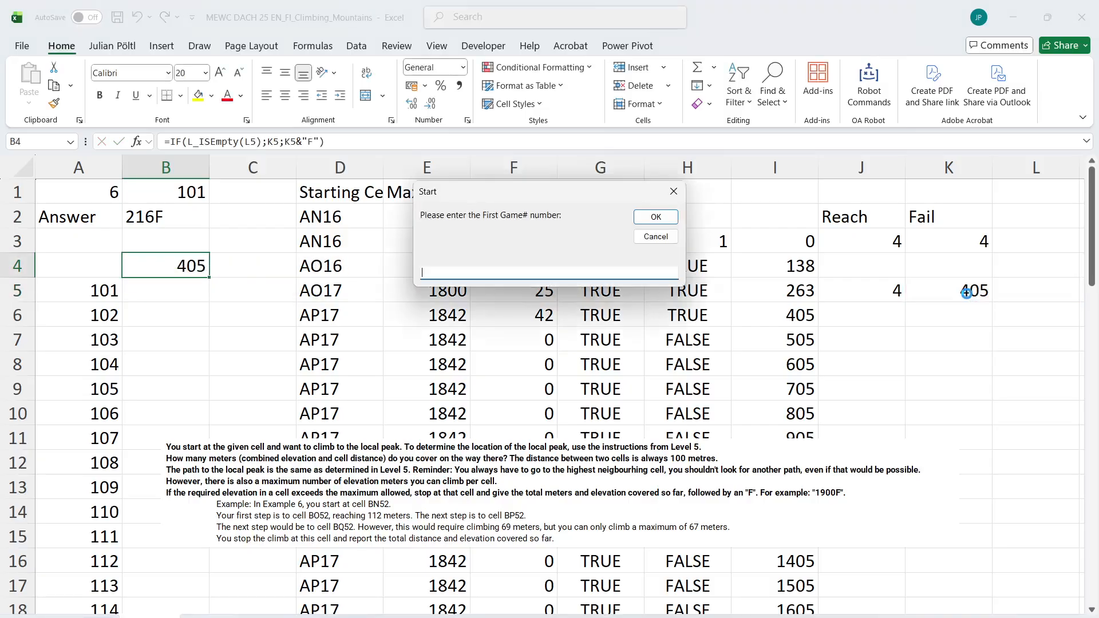
{"action": "type", "text": "101"}
{"action": "key", "text": "Return"}
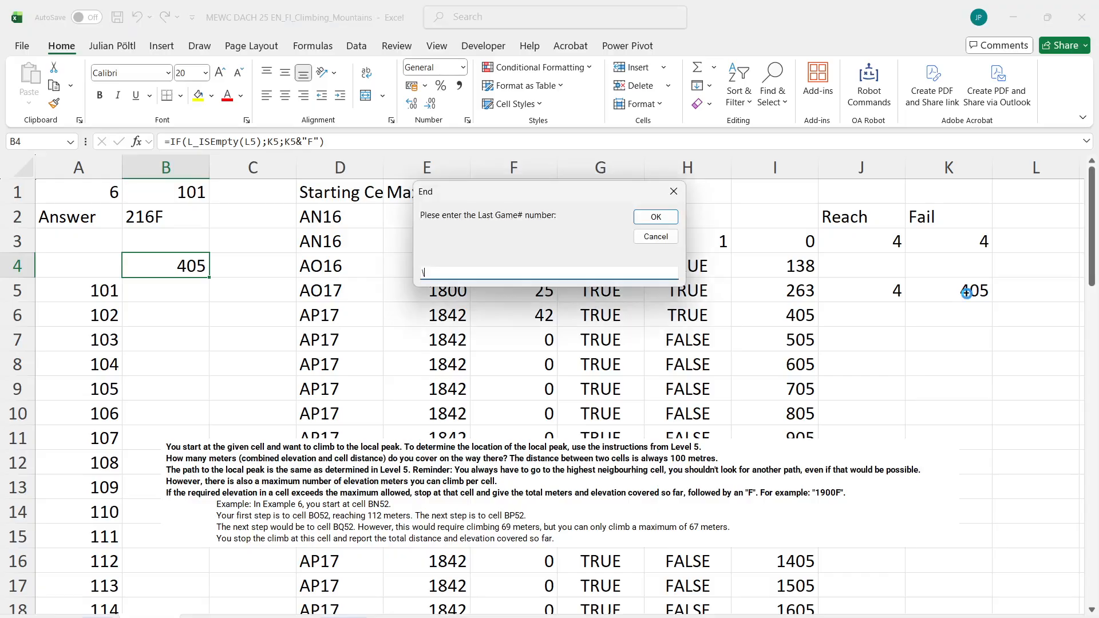
{"action": "type", "text": "\\1"}
{"action": "key", "text": "Return"}
{"action": "type", "text": "b1"}
{"action": "key", "text": "Return"}
{"action": "type", "text": "b4"}
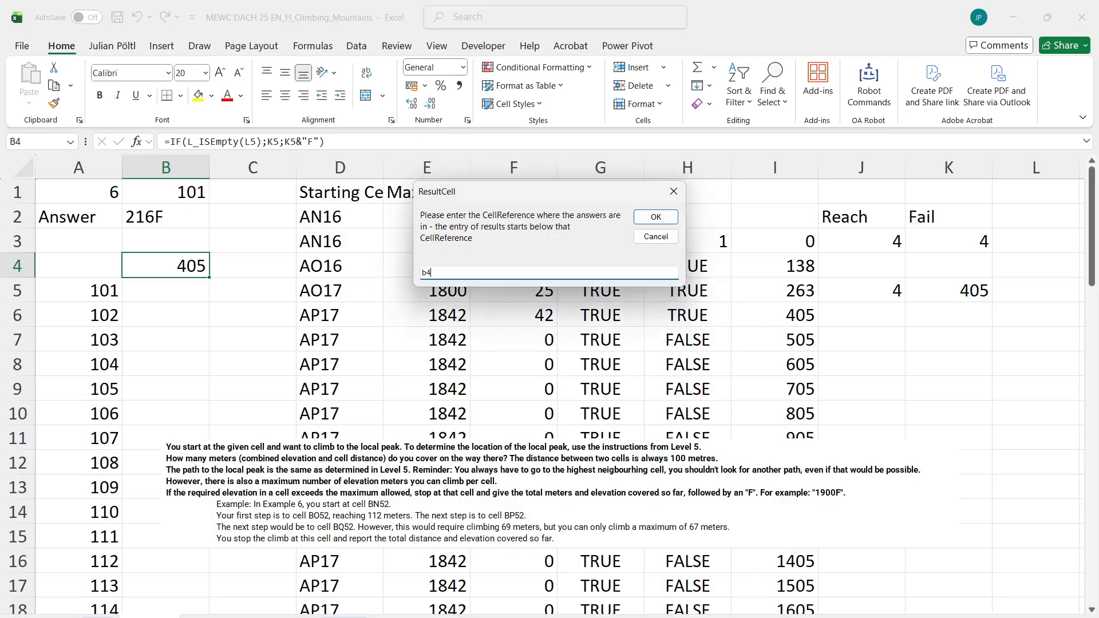
{"action": "key", "text": "Return"}
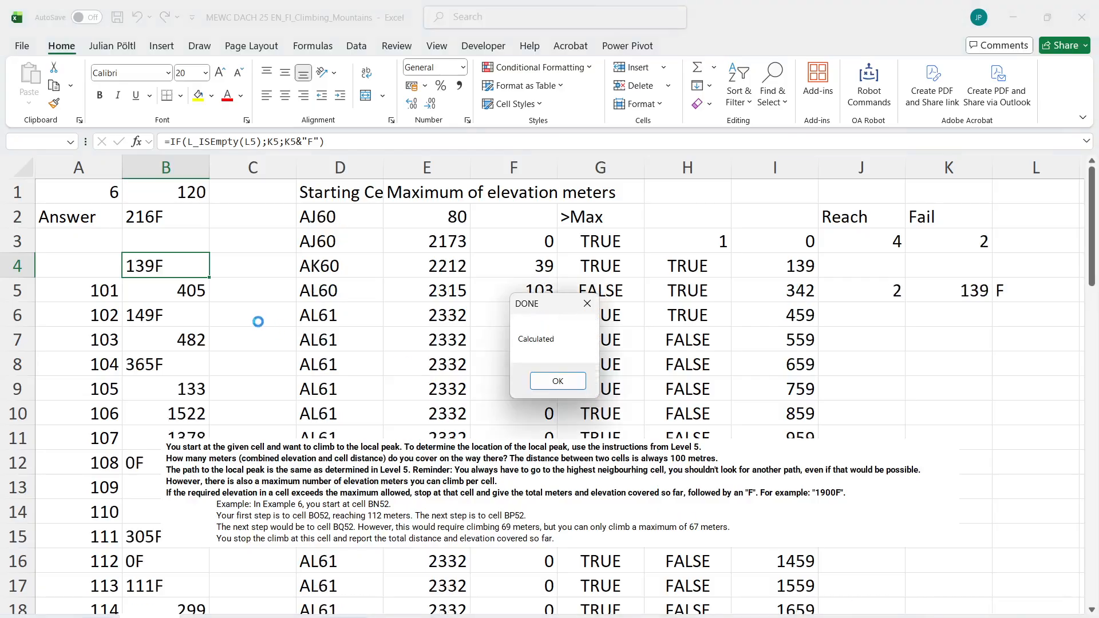
{"action": "key", "text": "Return"}
Copy the calculated answers for games 101 to 120 into the Level 6 answer column starting at E226
{"action": "key", "text": "Down"}
{"action": "key", "text": "ctrl+shift+Down"}
{"action": "key", "text": "ctrl+c"}
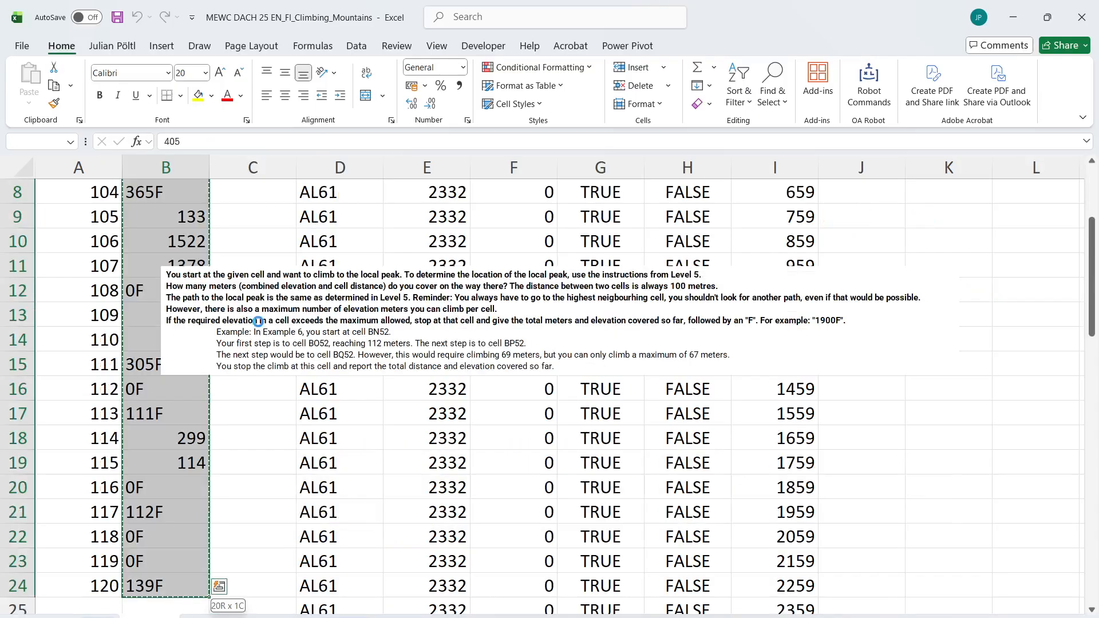
{"action": "scroll", "coordinate": [173, 555], "scroll_direction": "up", "scroll_amount": 3}
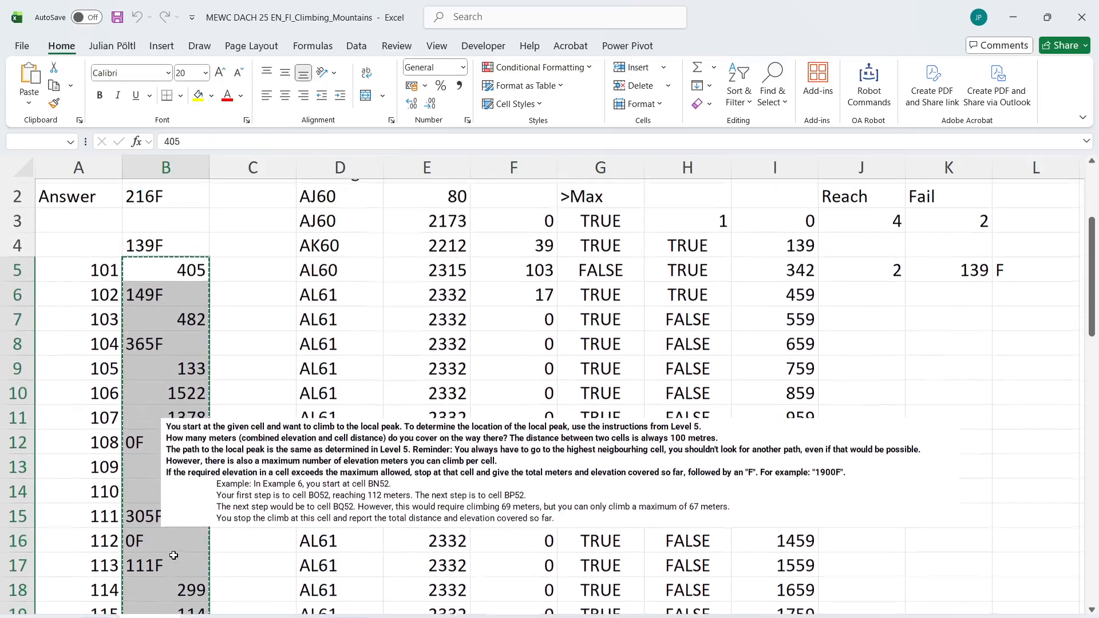
{"action": "key", "text": "ctrl+Page_Up"}
{"action": "key", "text": "ctrl+v"}
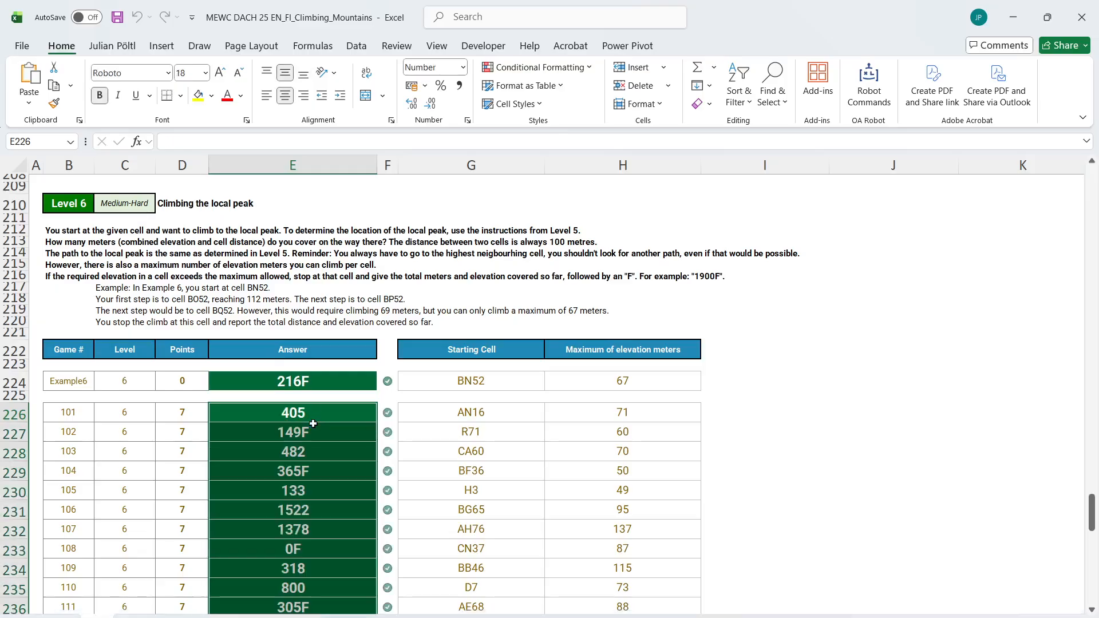
Check the Level 6 answer marks and read the Level 7 instructions, example and starting data
{"action": "scroll", "coordinate": [313, 424], "scroll_direction": "down", "scroll_amount": 5}
{"action": "scroll", "coordinate": [313, 423], "scroll_direction": "down", "scroll_amount": 2}
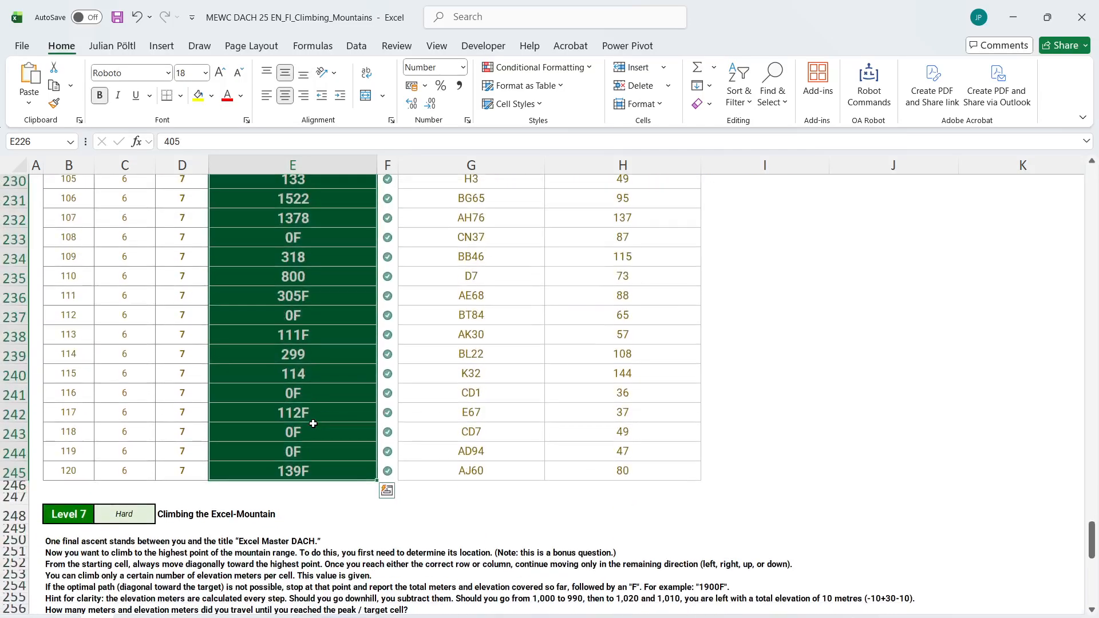
{"action": "scroll", "coordinate": [313, 424], "scroll_direction": "down", "scroll_amount": 3}
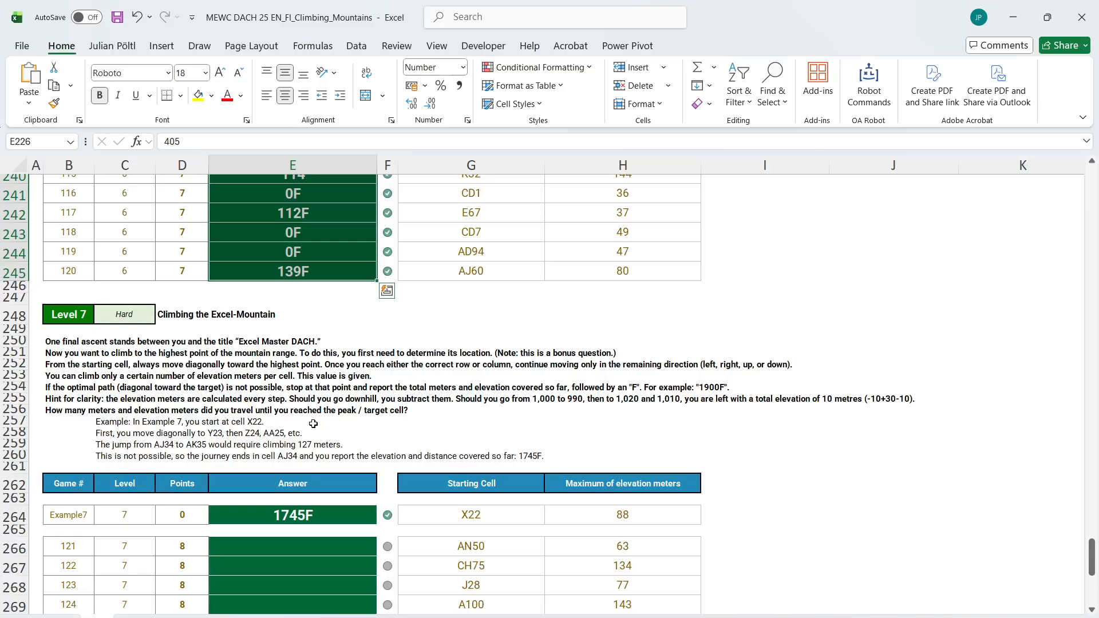
{"action": "scroll", "coordinate": [314, 423], "scroll_direction": "down", "scroll_amount": 4}
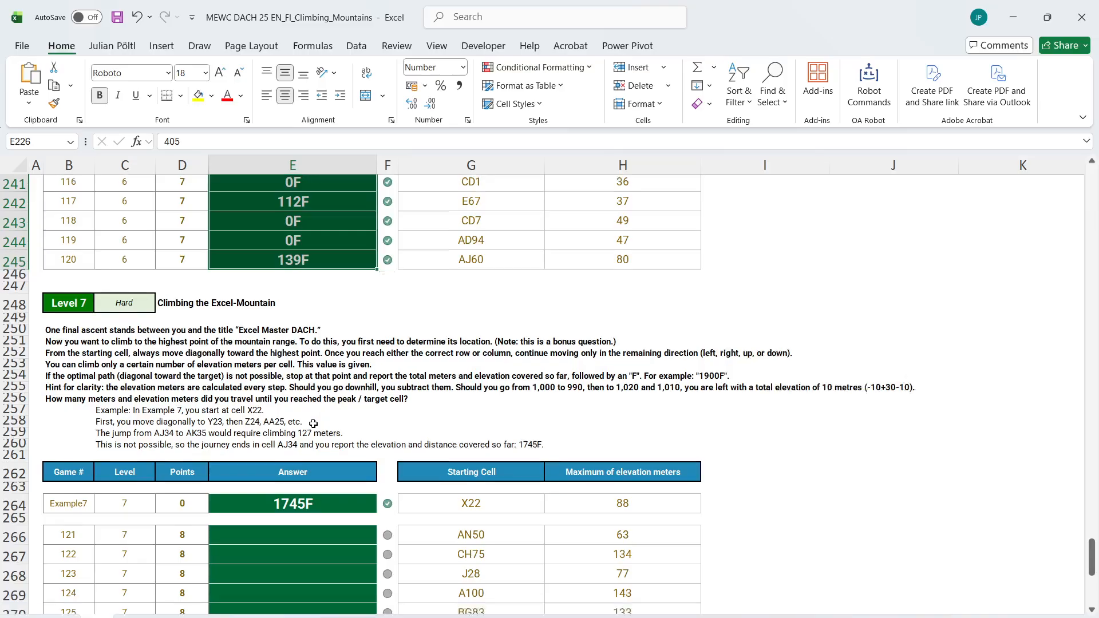
{"action": "scroll", "coordinate": [314, 423], "scroll_direction": "up", "scroll_amount": 7}
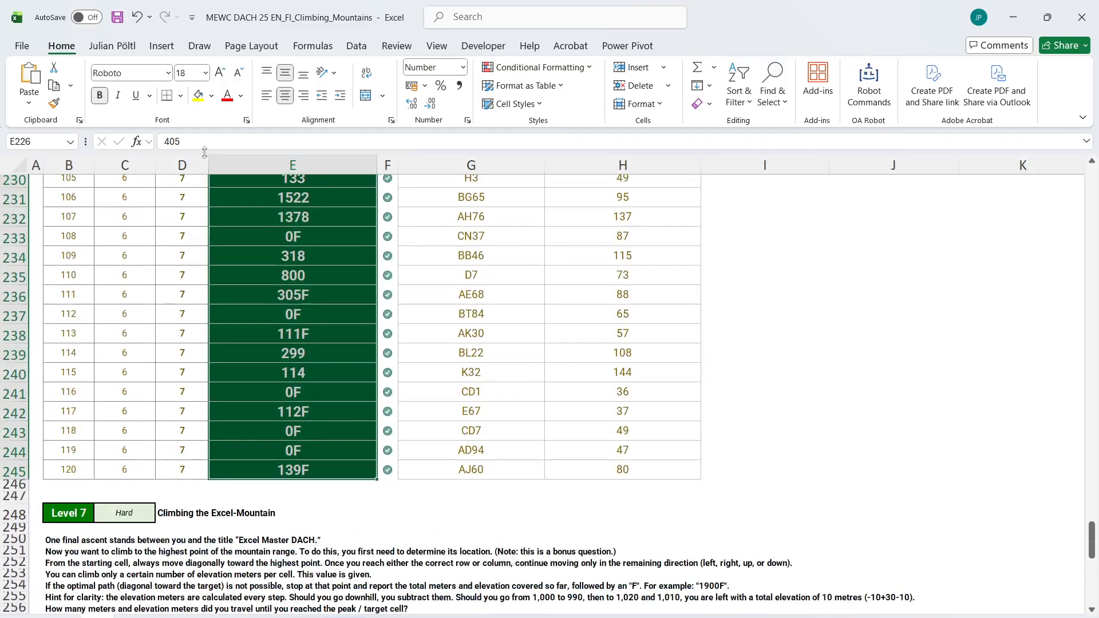
{"action": "left_click", "coordinate": [182, 165]}
{"action": "left_click", "coordinate": [425, 372]}
{"action": "scroll", "coordinate": [426, 373], "scroll_direction": "down", "scroll_amount": 6}
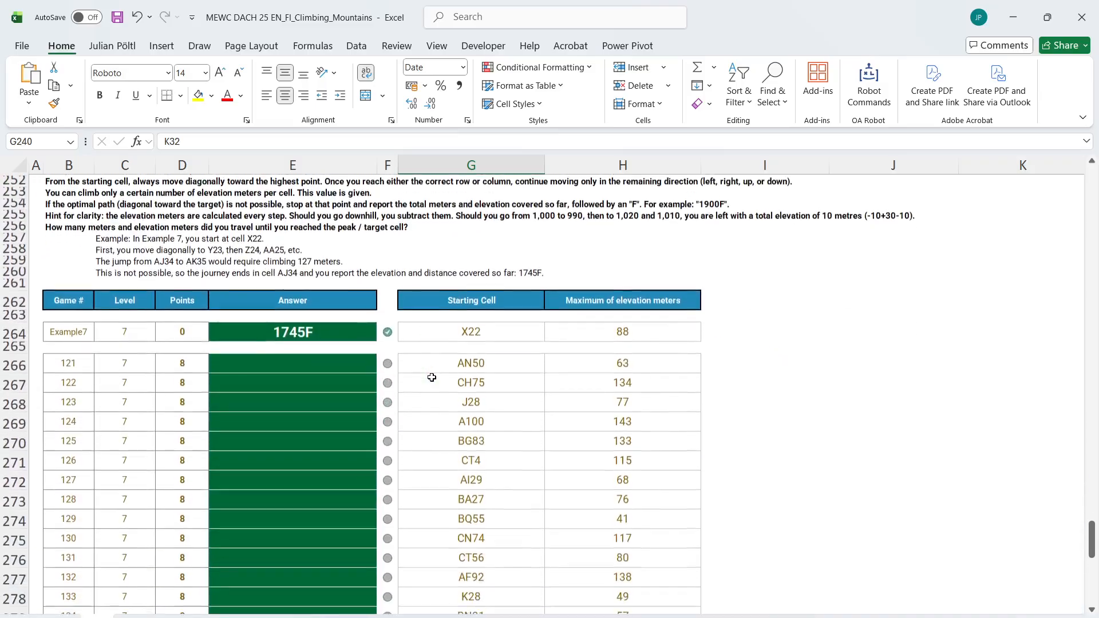
Go to the Bonus questions table and select the Bonus 4 answer cell E28
{"action": "scroll", "coordinate": [432, 377], "scroll_direction": "up", "scroll_amount": 15}
{"action": "scroll", "coordinate": [431, 377], "scroll_direction": "up", "scroll_amount": 20}
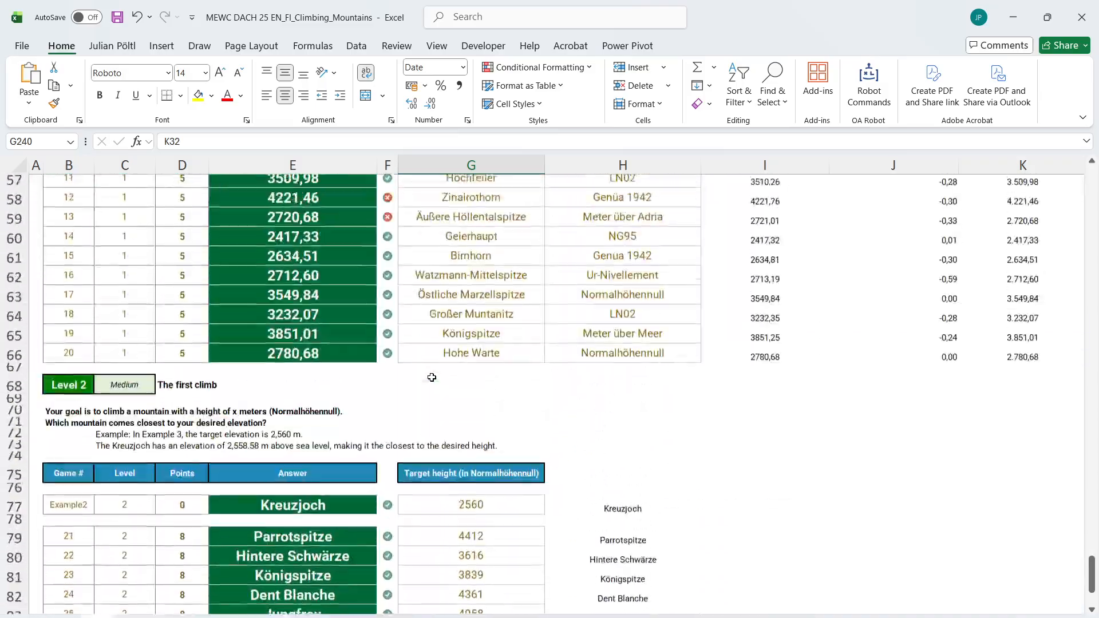
{"action": "scroll", "coordinate": [432, 377], "scroll_direction": "down", "scroll_amount": 3}
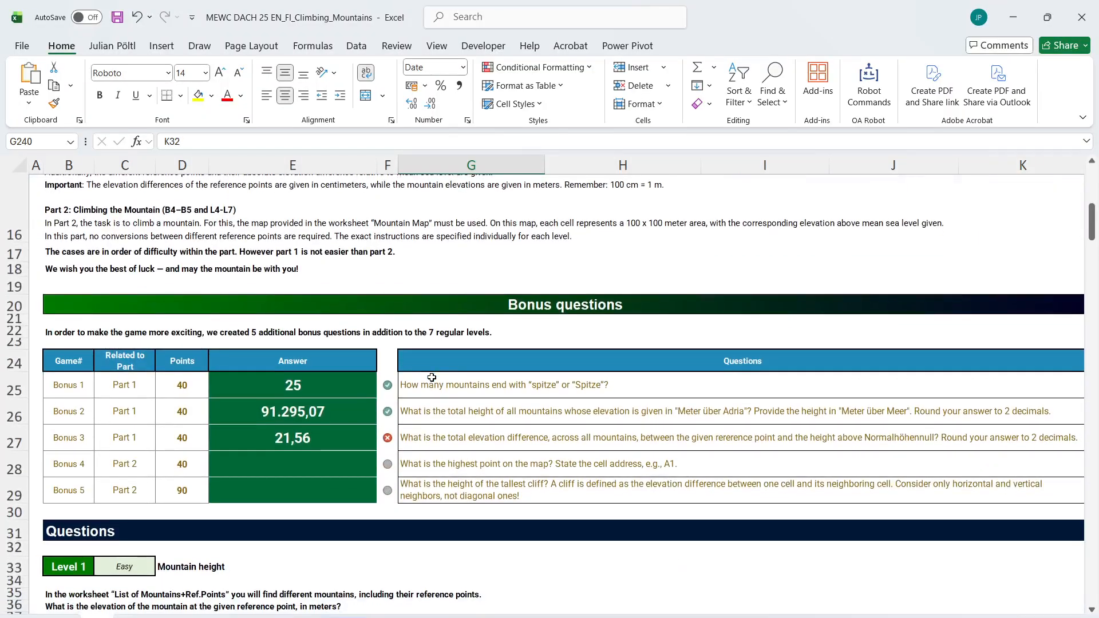
{"action": "left_click", "coordinate": [328, 458]}
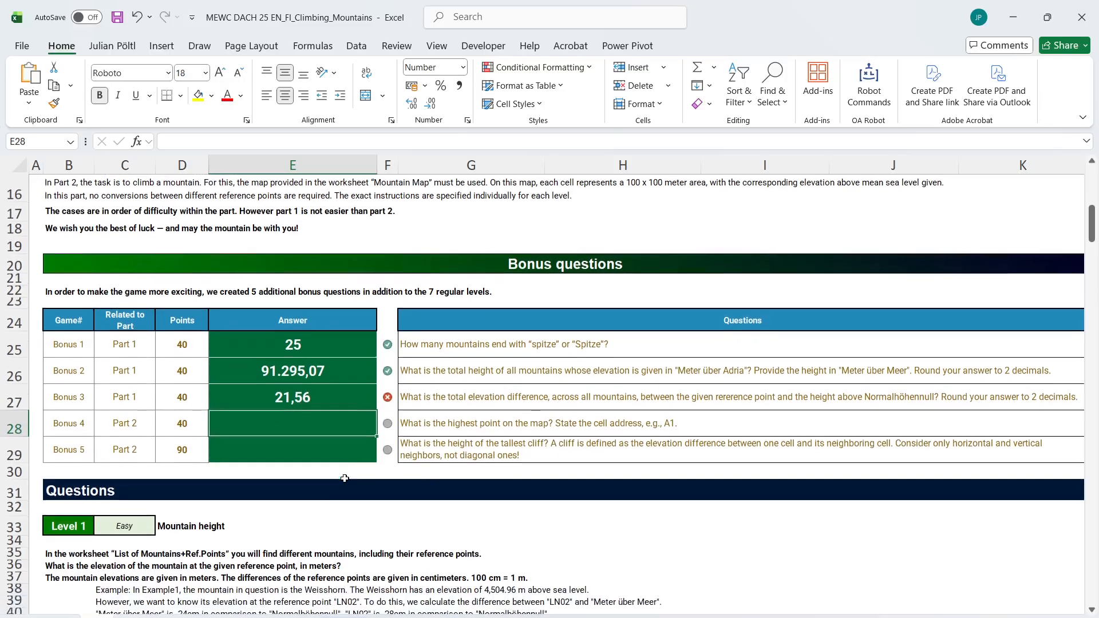
{"action": "scroll", "coordinate": [335, 464], "scroll_direction": "down", "scroll_amount": 1}
{"action": "type", "text": "=maxl"}
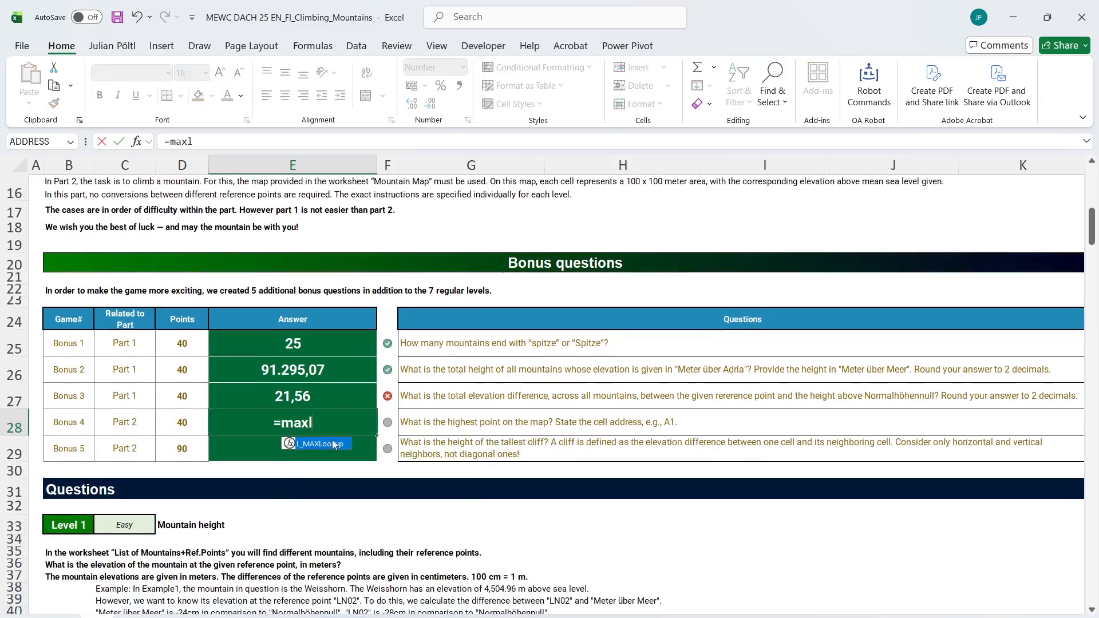
{"action": "double_click", "coordinate": [333, 444]}
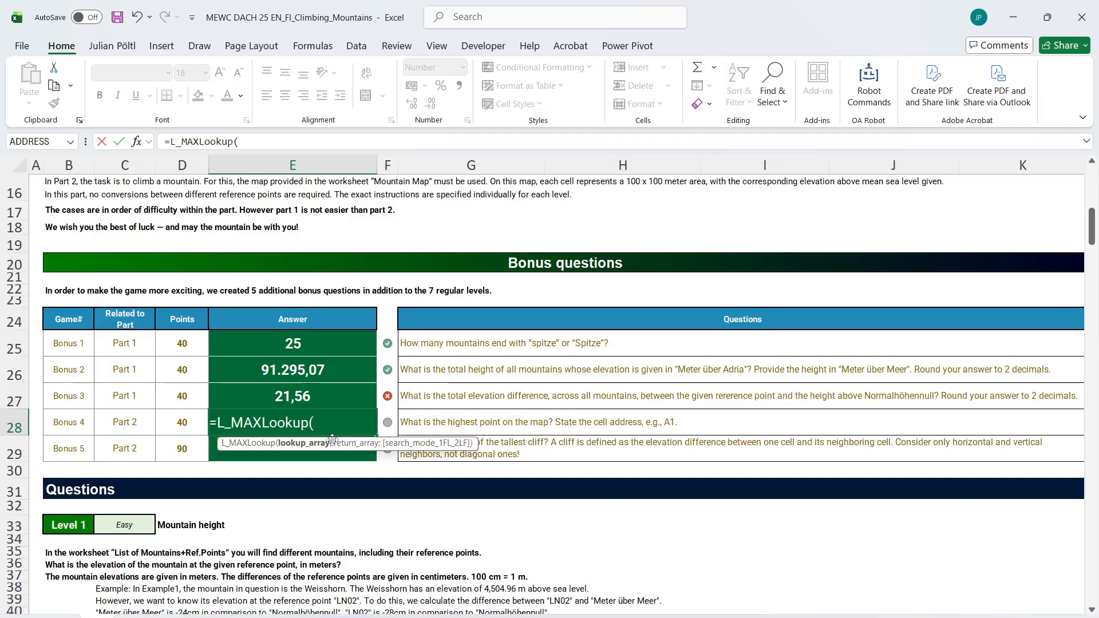
{"action": "type", "text": "toc"}
{"action": "key", "text": "Tab"}
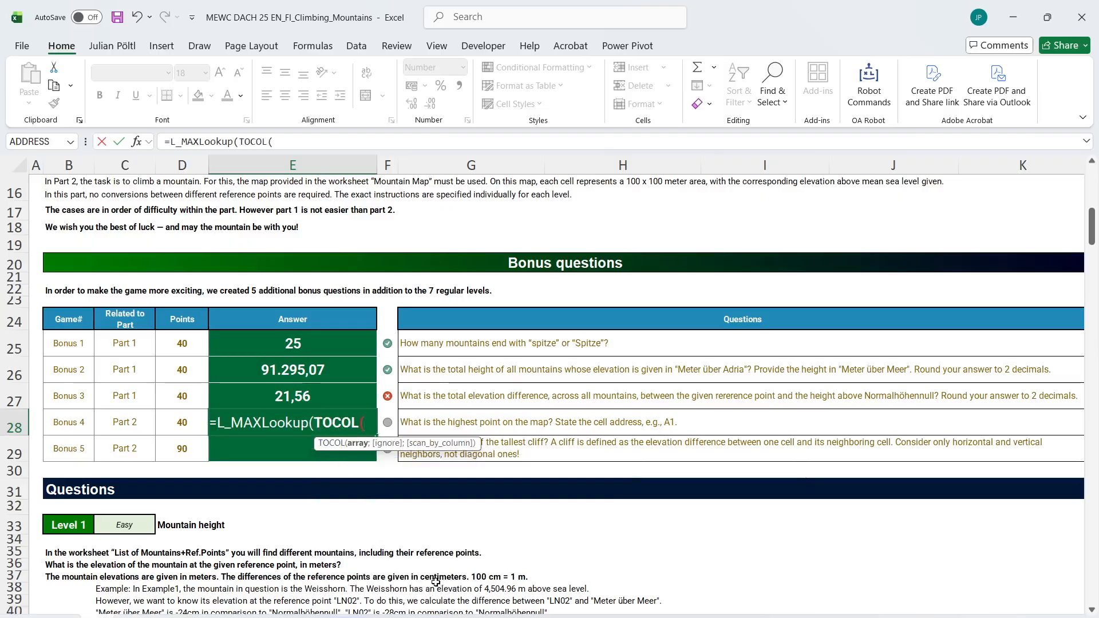
{"action": "key", "text": "Escape"}
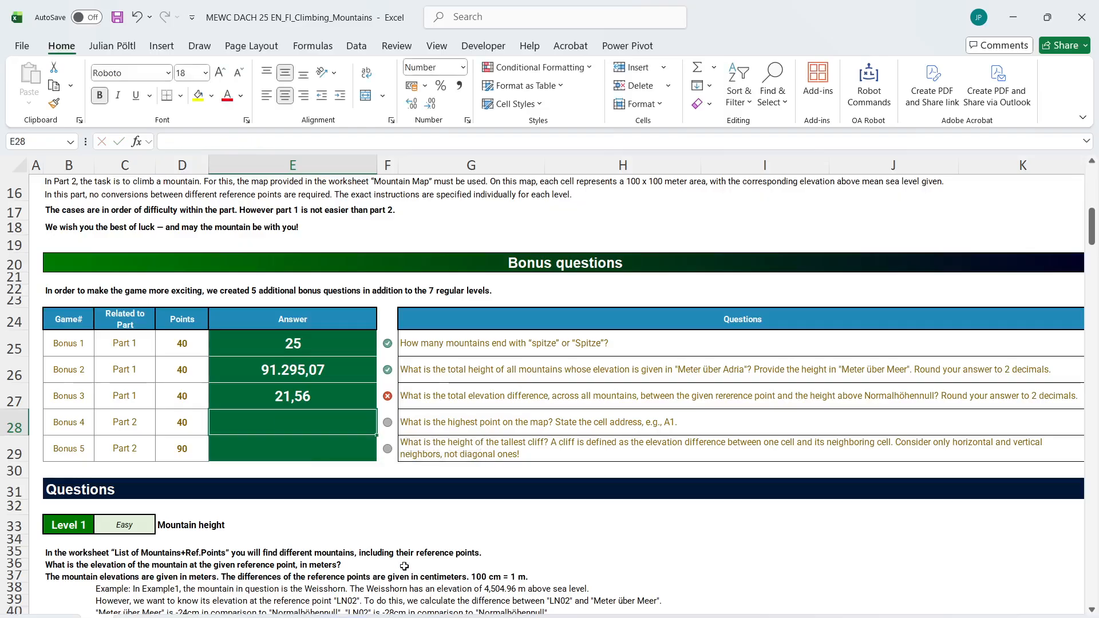
Start the Bonus 4 answer formula in E28 with E_Address_Lookup and a nested MAX as lookup value
{"action": "type", "text": "=addrel"}
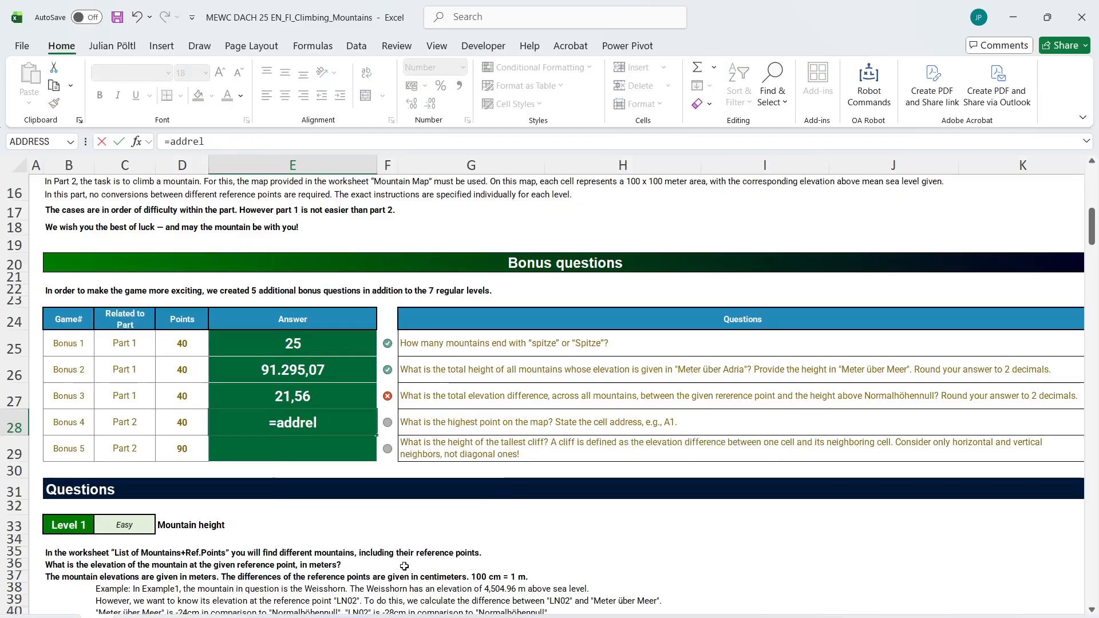
{"action": "key", "text": "BackSpace"}
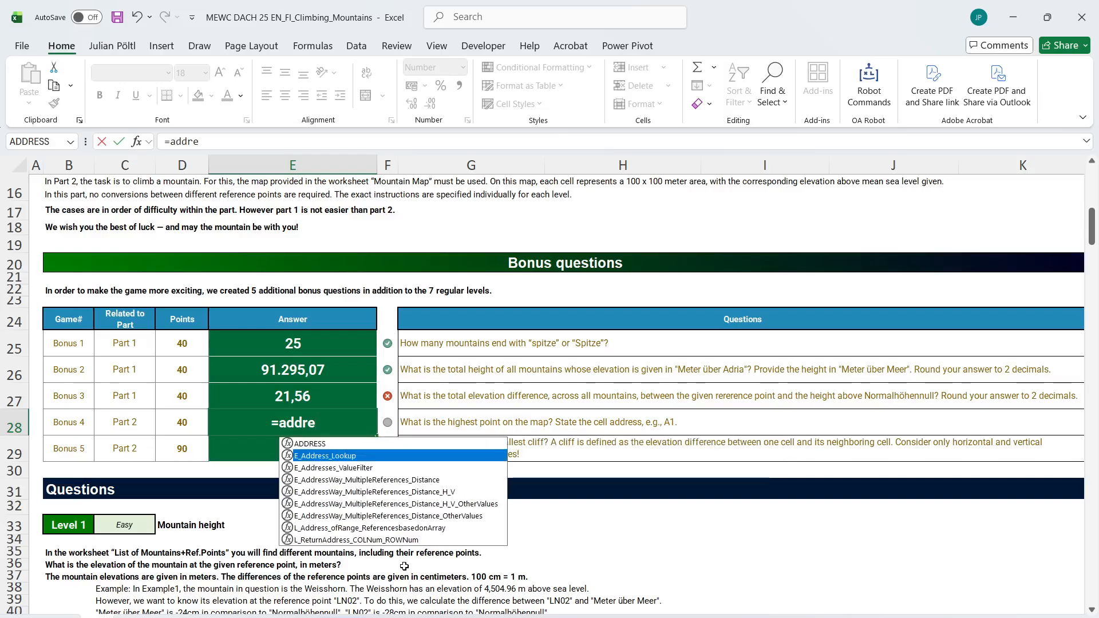
{"action": "key", "text": "Tab"}
{"action": "type", "text": "max"}
{"action": "key", "text": "Tab"}
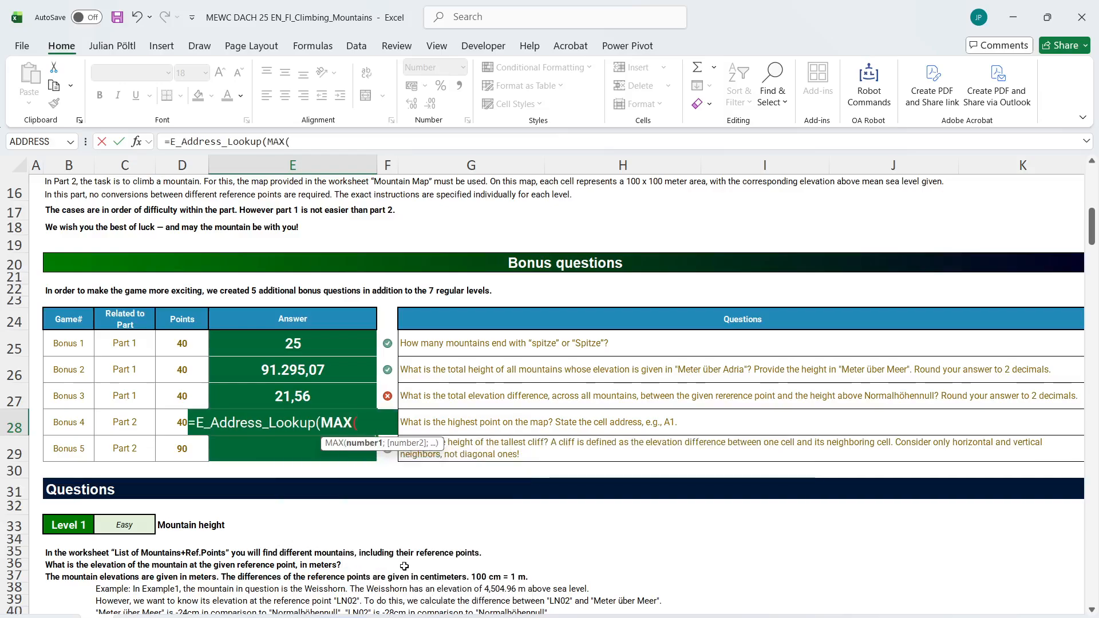
Reference the whole elevation grid 'Mountain Map'!A1:CV100 inside MAX and close that function
{"action": "key", "text": "ctrl+Page_Down"}
{"action": "left_click", "coordinate": [330, 440]}
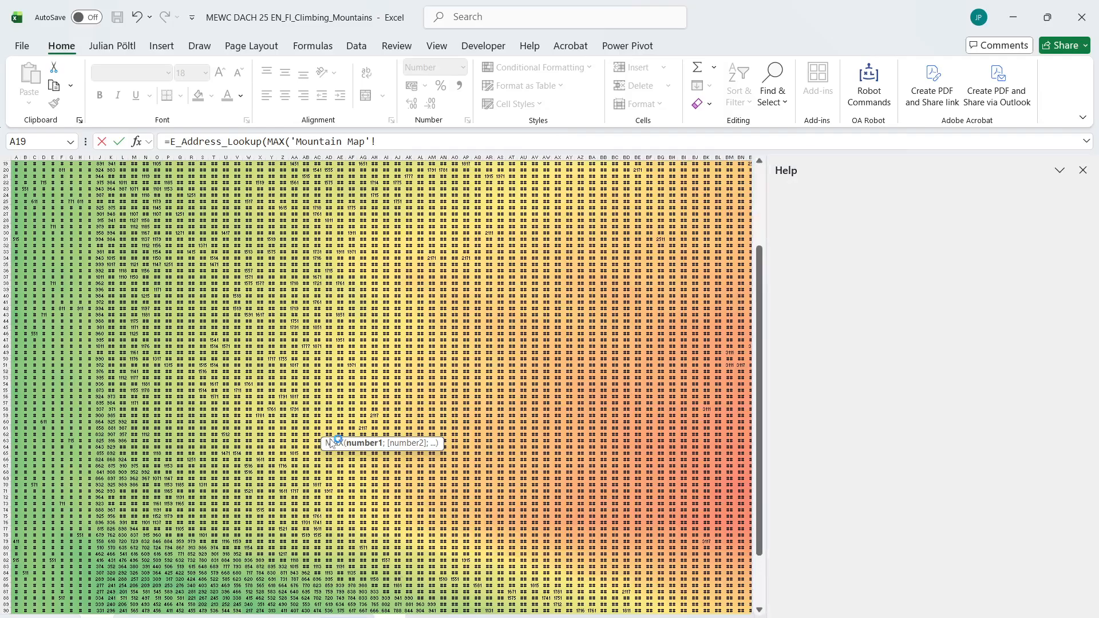
{"action": "left_click", "coordinate": [290, 394]}
{"action": "key", "text": "ctrl+Up"}
{"action": "key", "text": "ctrl+Left"}
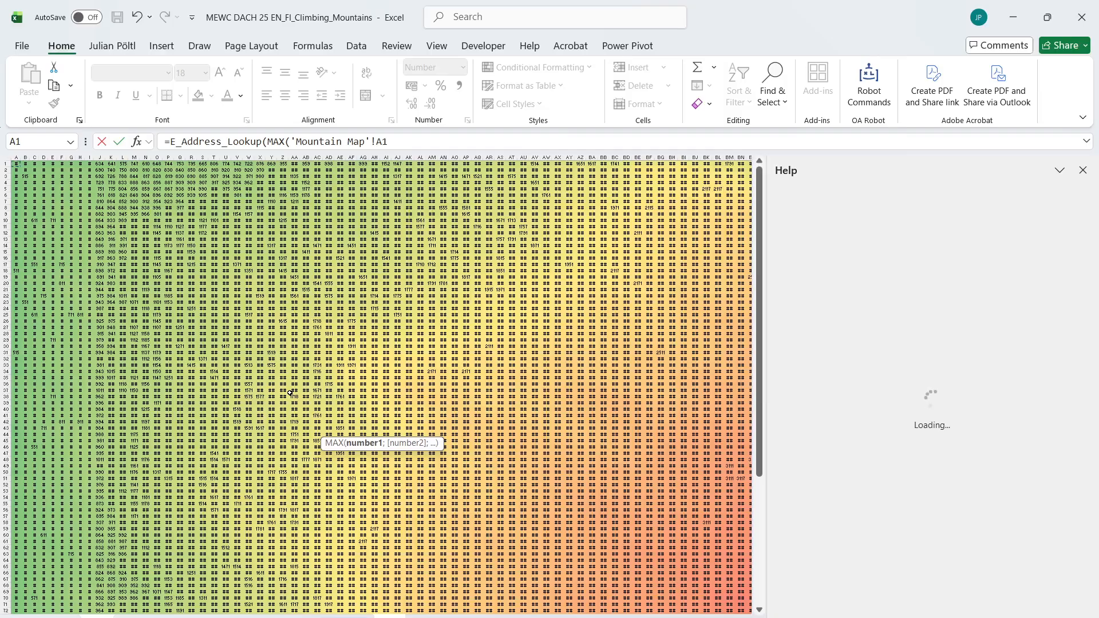
{"action": "key", "text": "BackSpace"}
{"action": "key", "text": "BackSpace"}
{"action": "left_click", "coordinate": [1084, 172]}
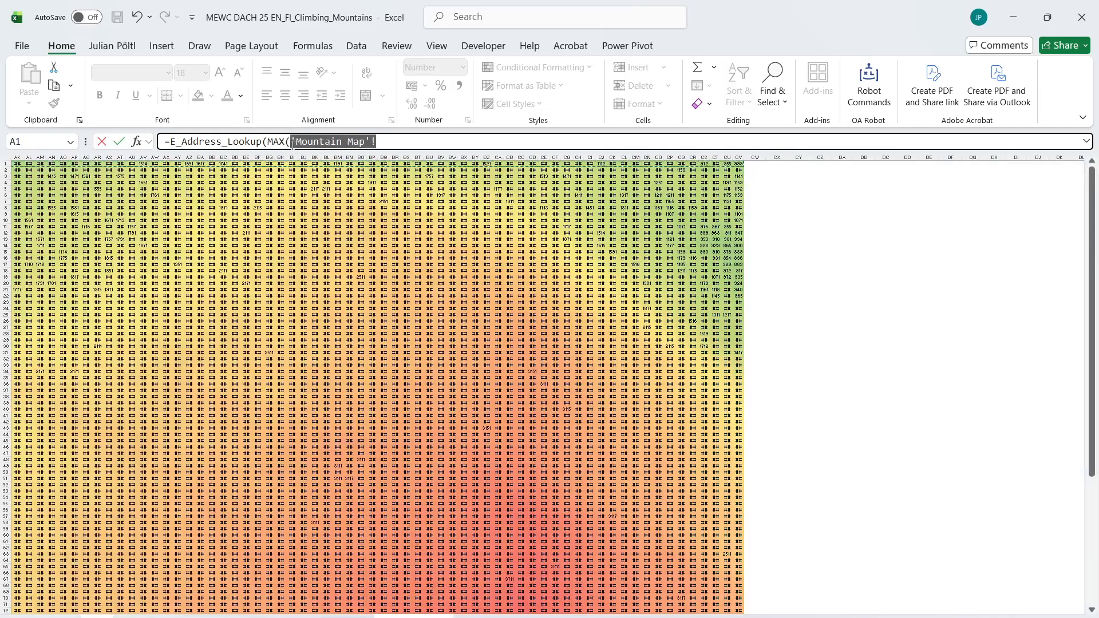
{"action": "left_click", "coordinate": [257, 233]}
{"action": "key", "text": "ctrl+Home"}
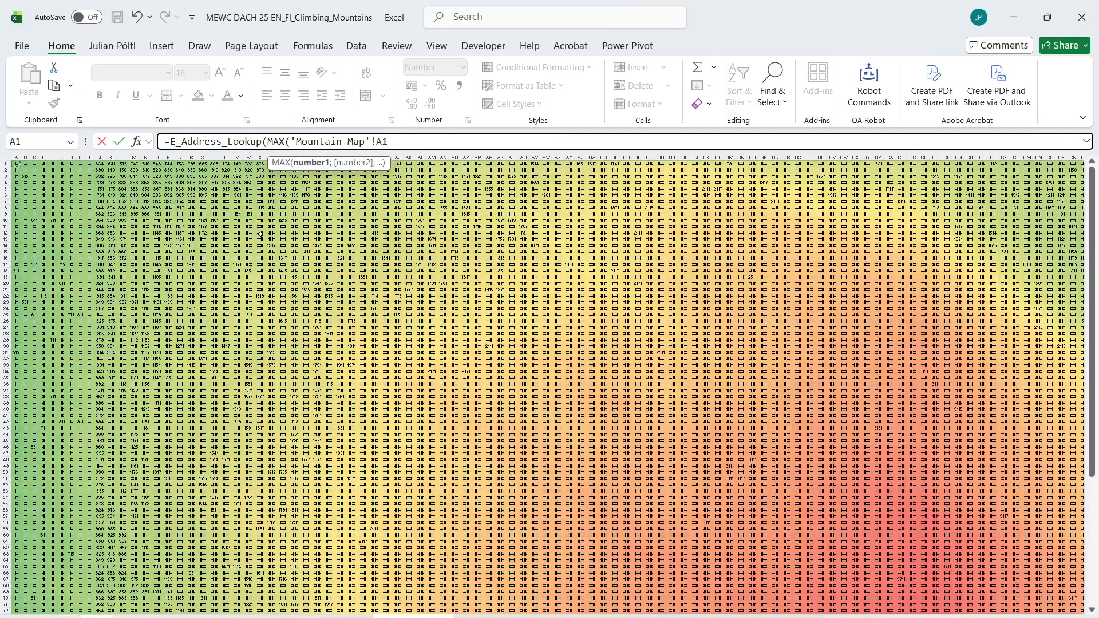
{"action": "key", "text": "ctrl+shift+End"}
{"action": "type", "text": ")"}
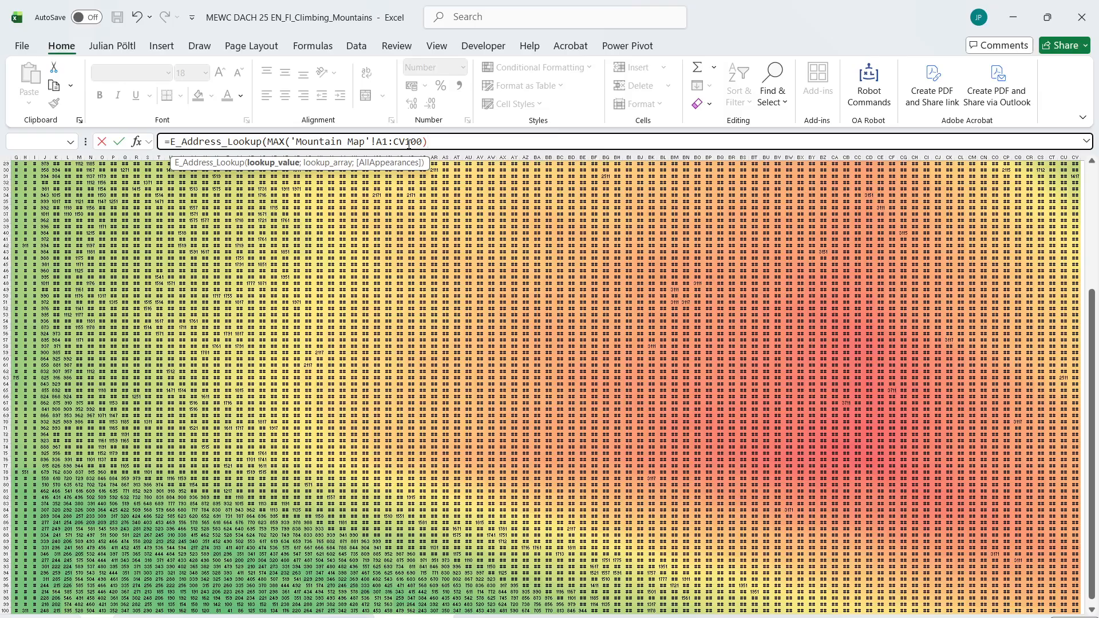
{"action": "type", "text": ";"}
Complete the Bonus 4 formula in E28 with 'Mountain Map'!A1:CV100 as the lookup array and enter it
{"action": "left_click_drag", "start_coordinate": [425, 141], "coordinate": [290, 141]}
{"action": "key", "text": "ctrl+c"}
{"action": "left_click", "coordinate": [453, 144]}
{"action": "key", "text": "ctrl+v"}
{"action": "type", "text": ")"}
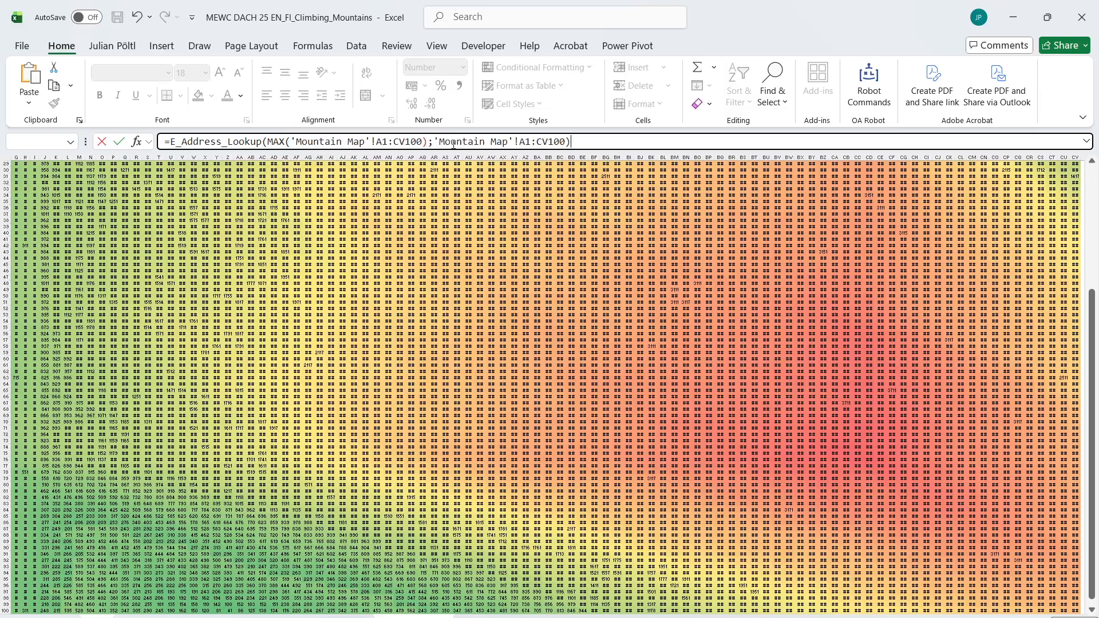
{"action": "key", "text": "Return"}
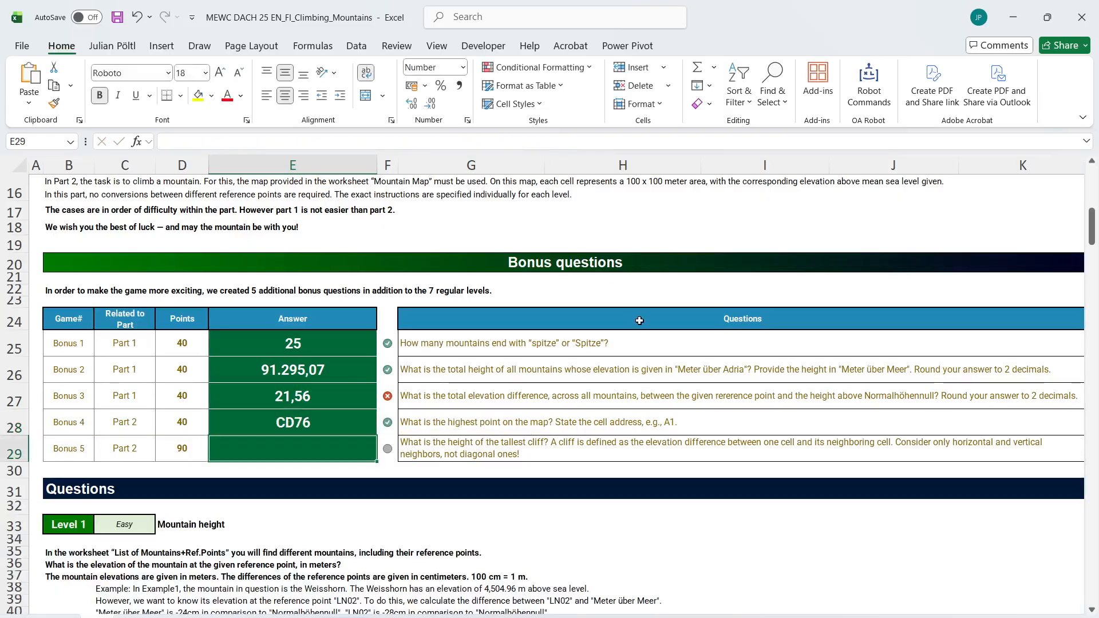
Return to the Level 7 section and run the level setup macro for level 7
{"action": "scroll", "coordinate": [519, 452], "scroll_direction": "down", "scroll_amount": 20}
{"action": "scroll", "coordinate": [519, 452], "scroll_direction": "down", "scroll_amount": 20}
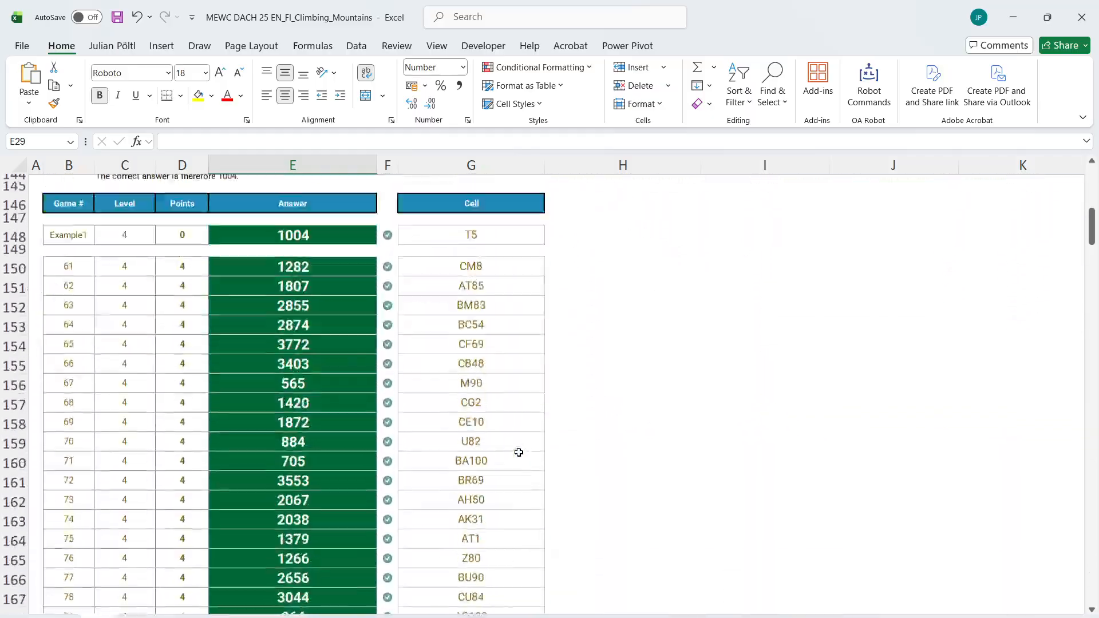
{"action": "scroll", "coordinate": [519, 452], "scroll_direction": "up", "scroll_amount": 20}
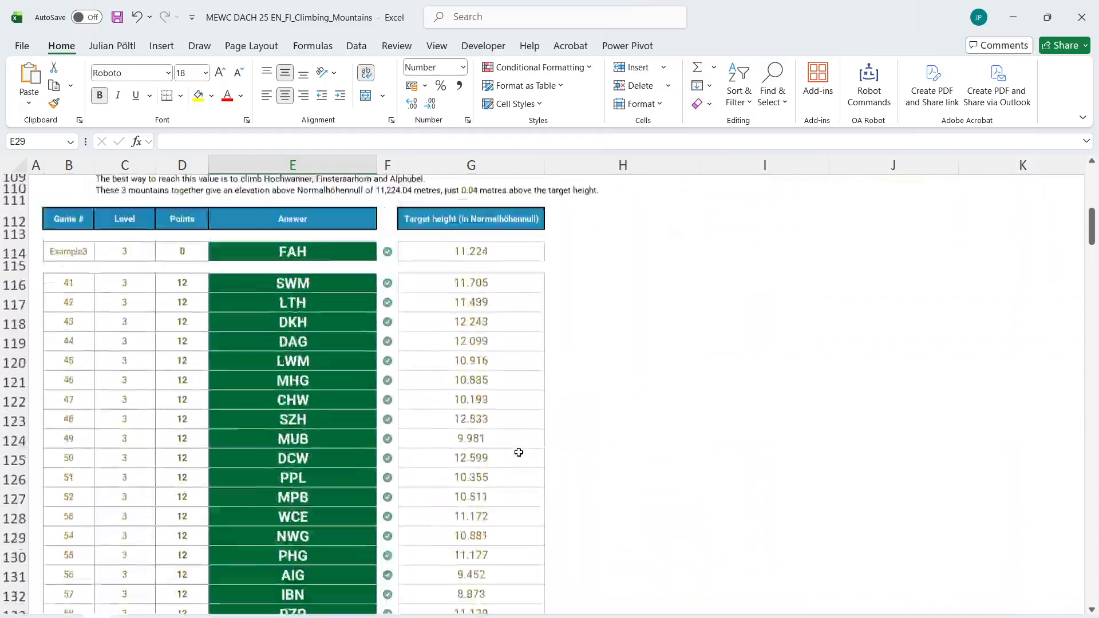
{"action": "scroll", "coordinate": [519, 453], "scroll_direction": "down", "scroll_amount": 20}
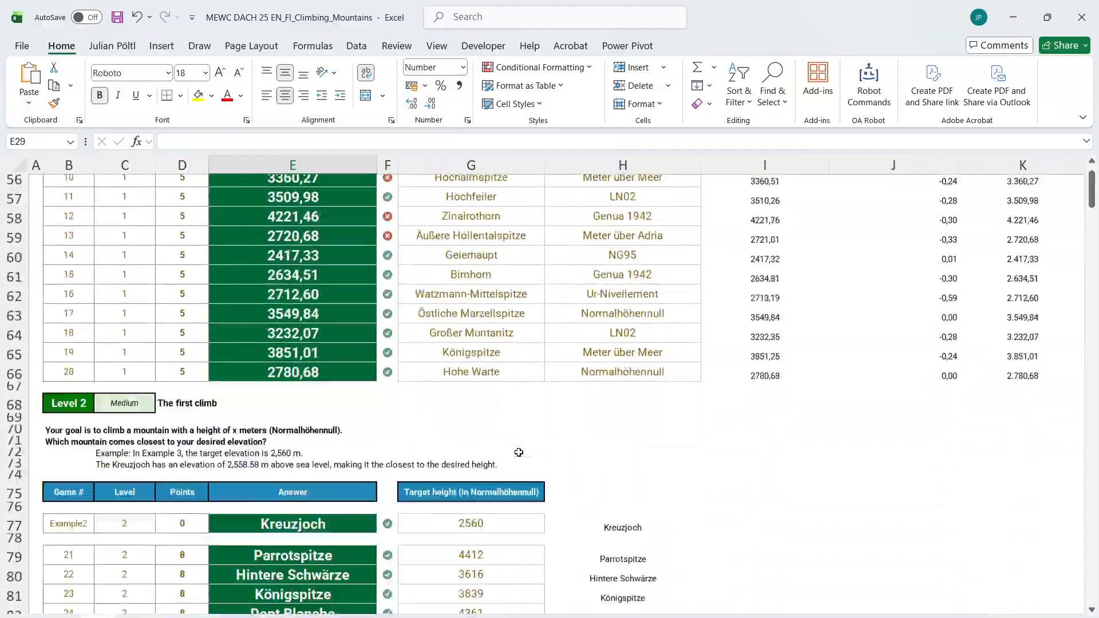
{"action": "scroll", "coordinate": [519, 453], "scroll_direction": "down", "scroll_amount": 20}
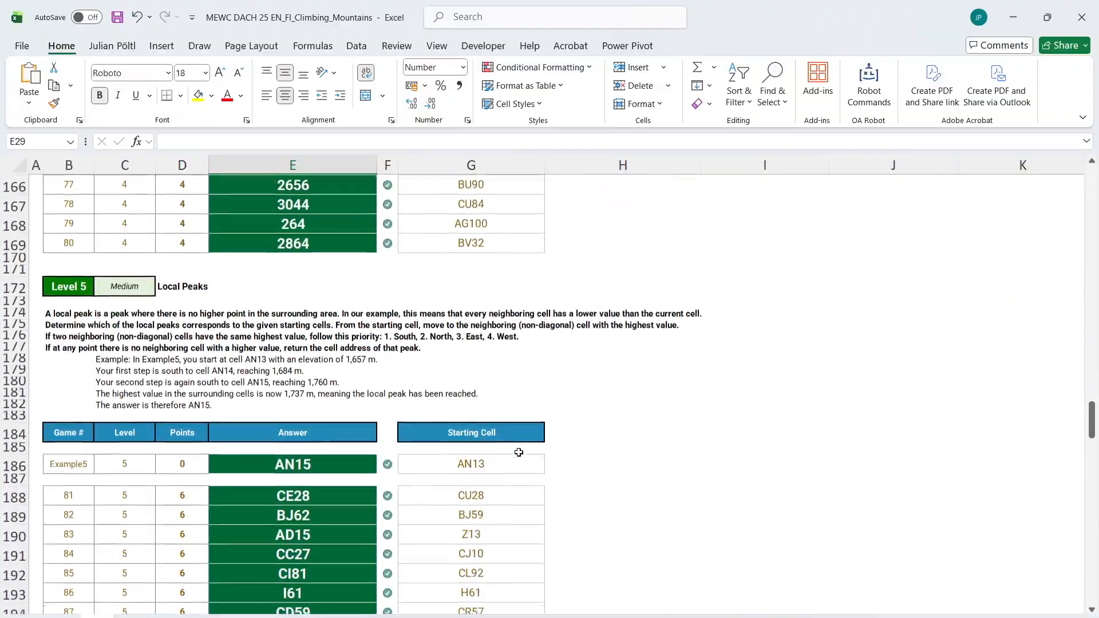
{"action": "scroll", "coordinate": [519, 453], "scroll_direction": "up", "scroll_amount": 13}
{"action": "scroll", "coordinate": [518, 452], "scroll_direction": "up", "scroll_amount": 1}
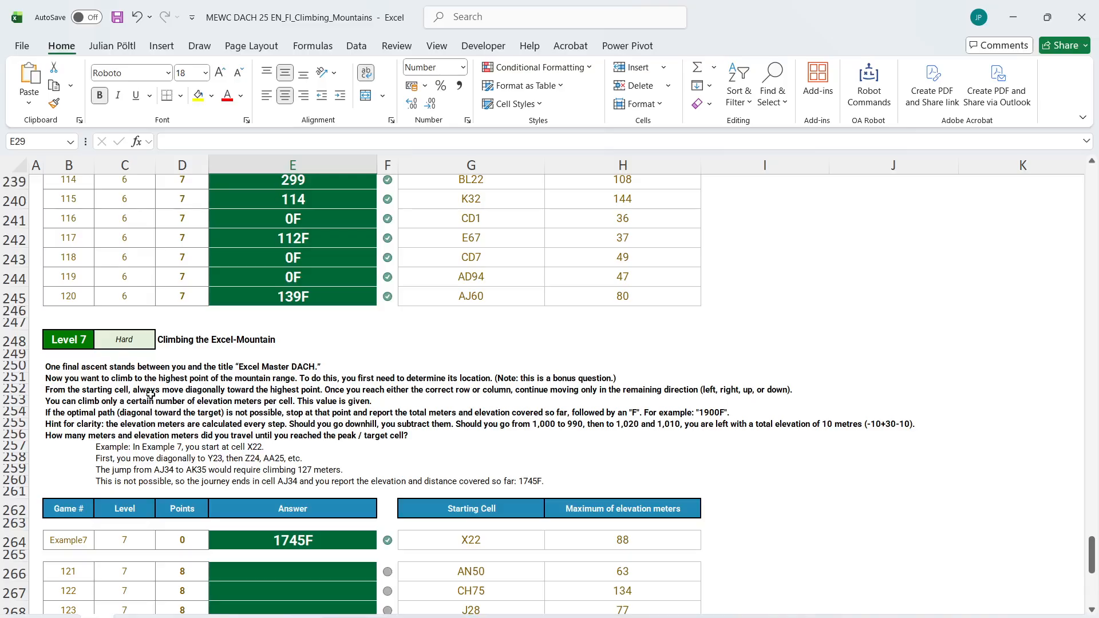
{"action": "key", "text": "ctrl+shift+l"}
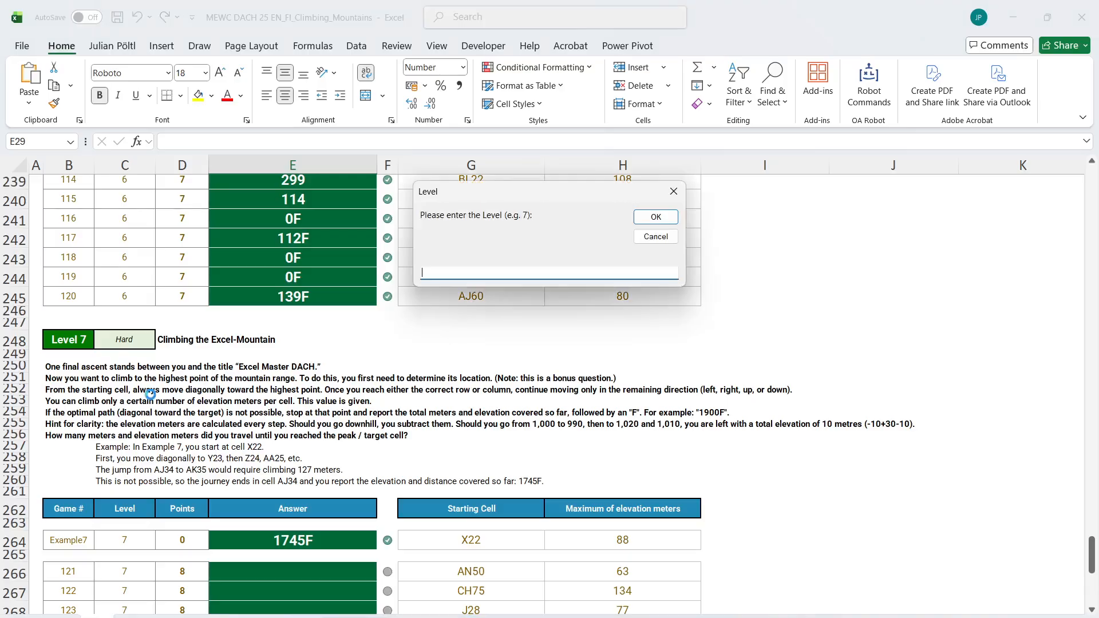
{"action": "type", "text": "7"}
{"action": "key", "text": "Return"}
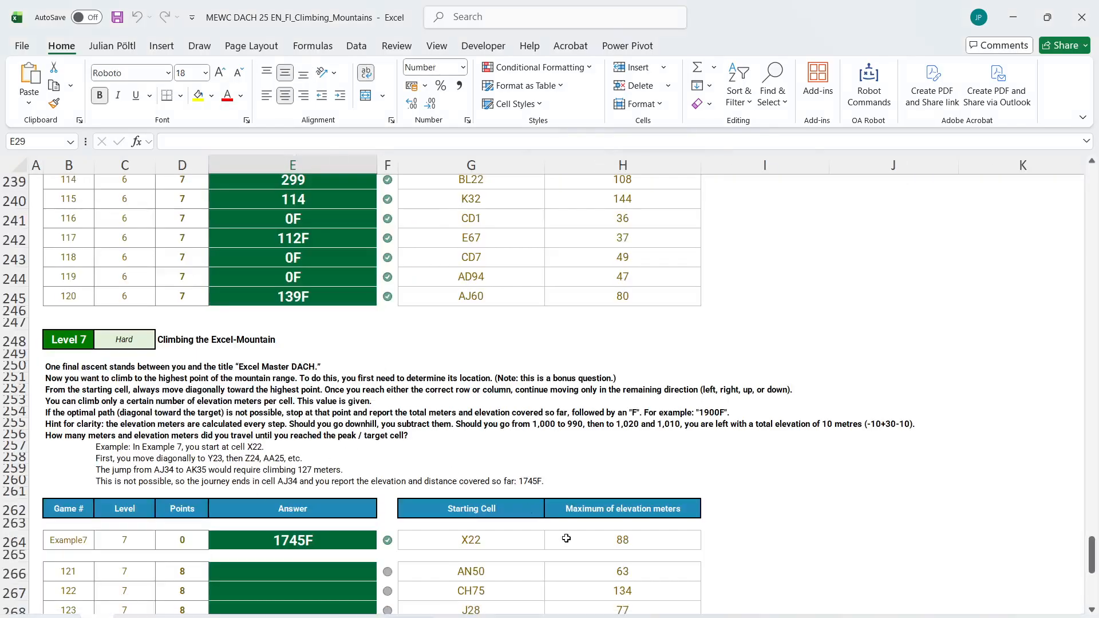
Capture the Level 7 instructions and example text as a picture and paste it into the Level 7 working sheet
{"action": "left_click", "coordinate": [681, 617]}
{"action": "left_click", "coordinate": [174, 40]}
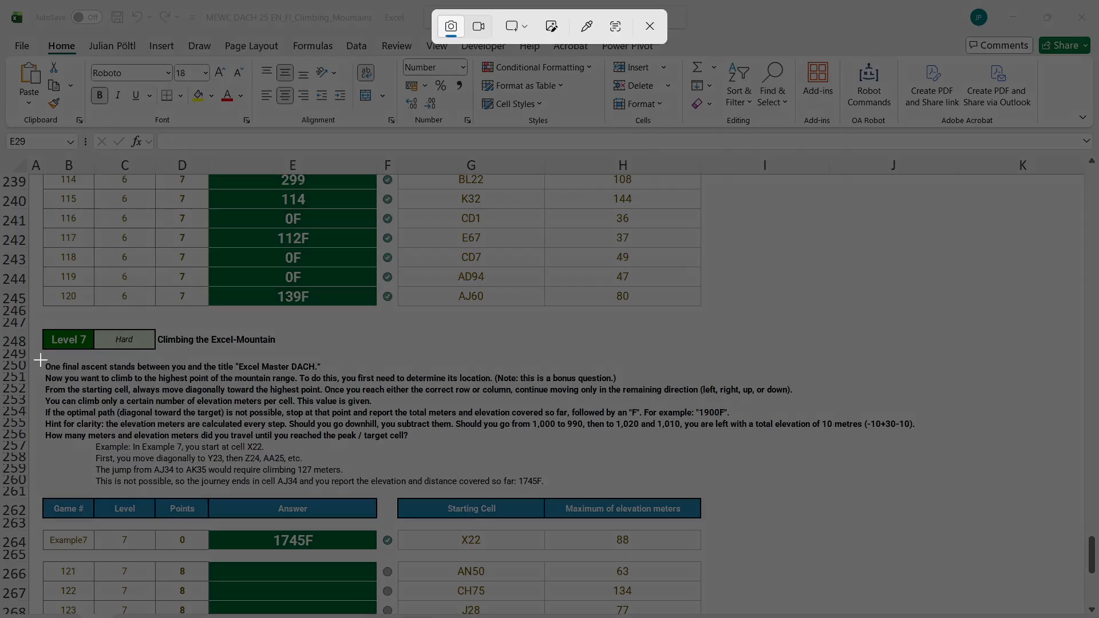
{"action": "left_click_drag", "start_coordinate": [41, 359], "coordinate": [934, 490]}
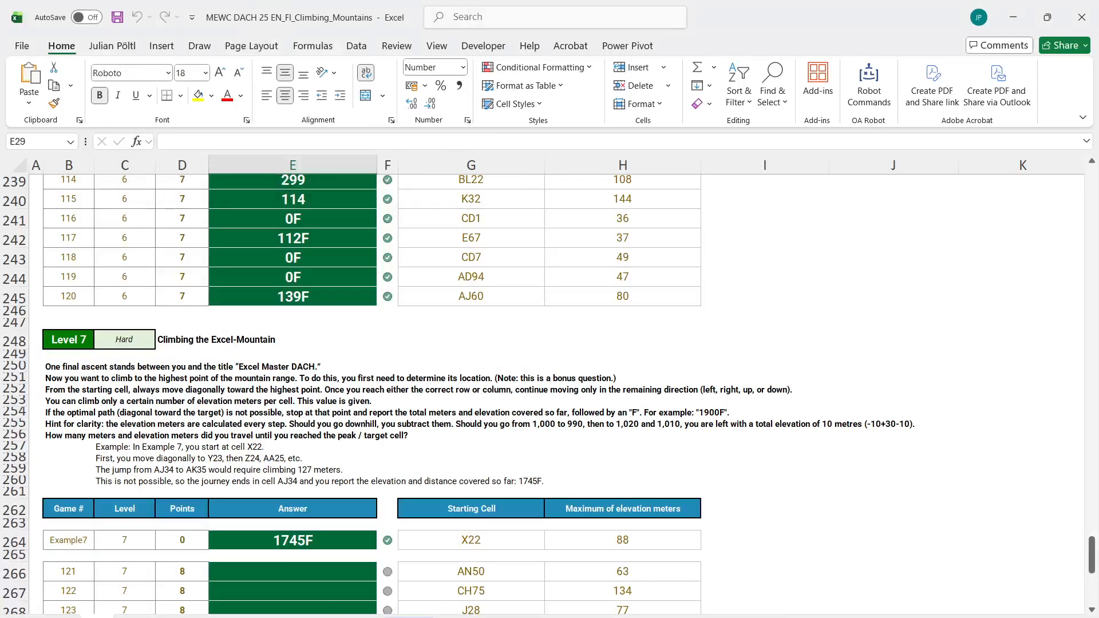
{"action": "left_click", "coordinate": [150, 616]}
{"action": "left_click", "coordinate": [282, 297]}
{"action": "key", "text": "ctrl+v"}
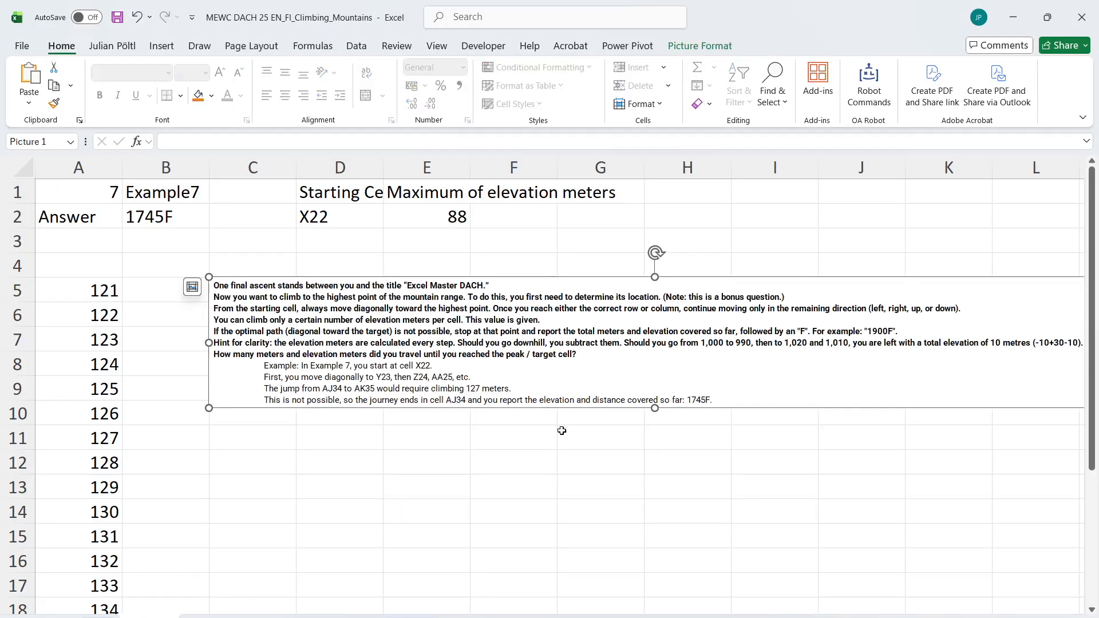
Read the Bonus 5 question about the tallest cliff, and review the Level 7 instructions and example again
{"action": "key", "text": "alt+Tab"}
{"action": "key", "text": "alt+Tab"}
{"action": "left_click", "coordinate": [97, 616]}
{"action": "scroll", "coordinate": [255, 385], "scroll_direction": "up", "scroll_amount": 20}
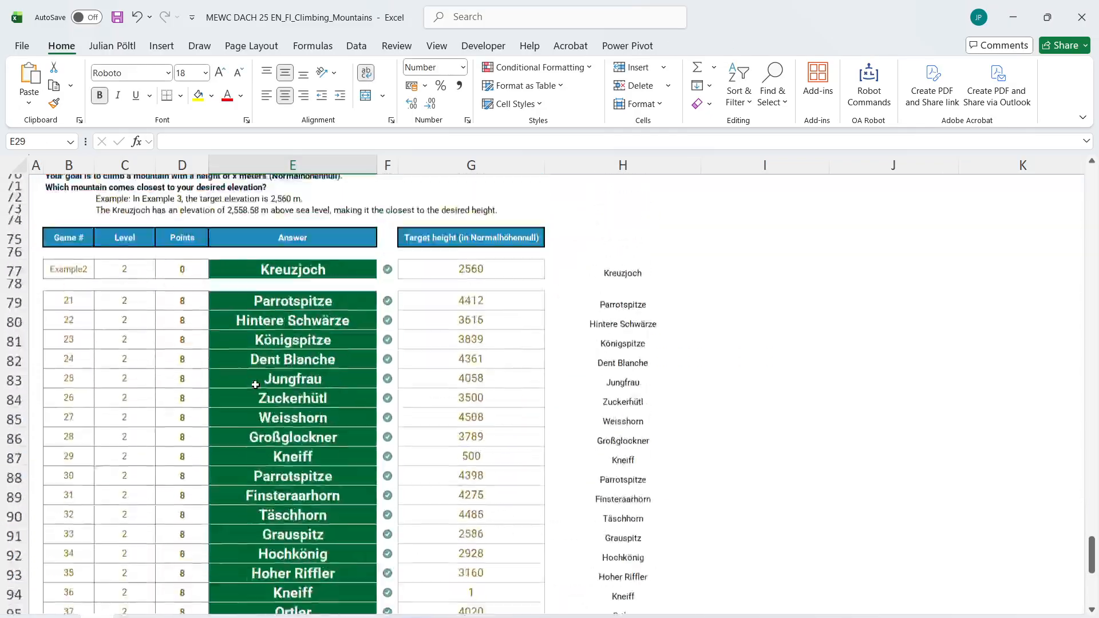
{"action": "scroll", "coordinate": [255, 385], "scroll_direction": "up", "scroll_amount": 15}
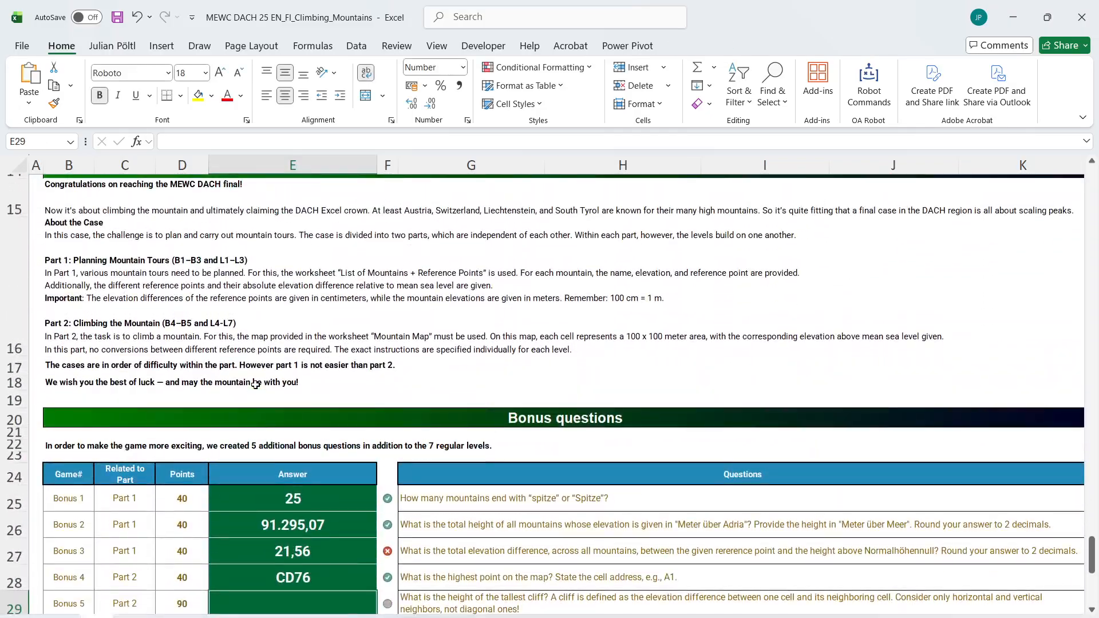
{"action": "scroll", "coordinate": [255, 385], "scroll_direction": "down", "scroll_amount": 1}
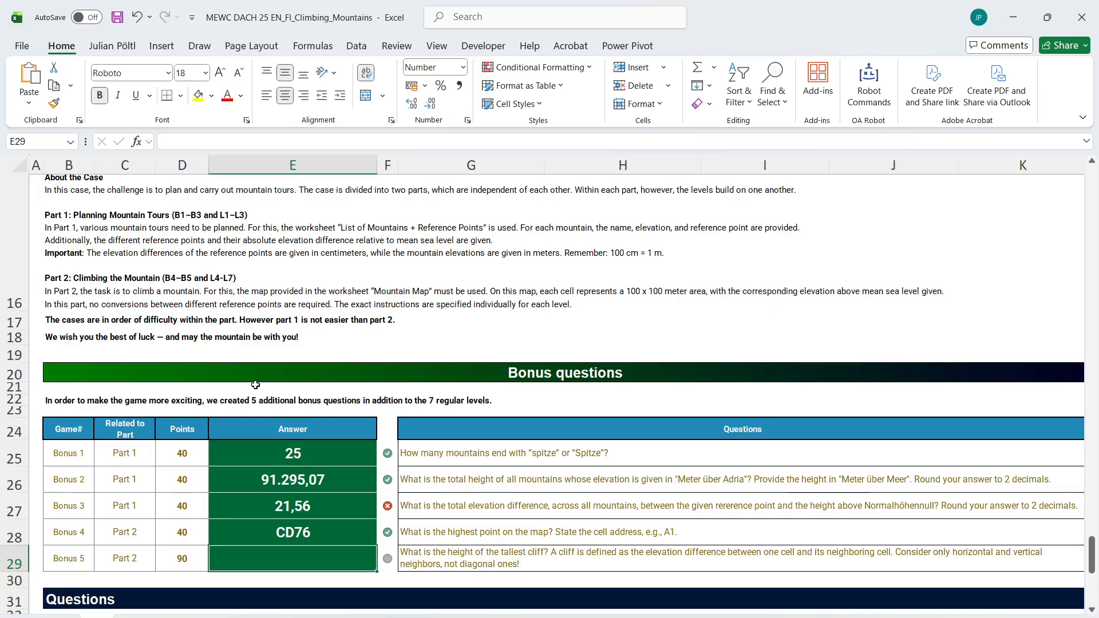
{"action": "scroll", "coordinate": [256, 385], "scroll_direction": "down", "scroll_amount": 2}
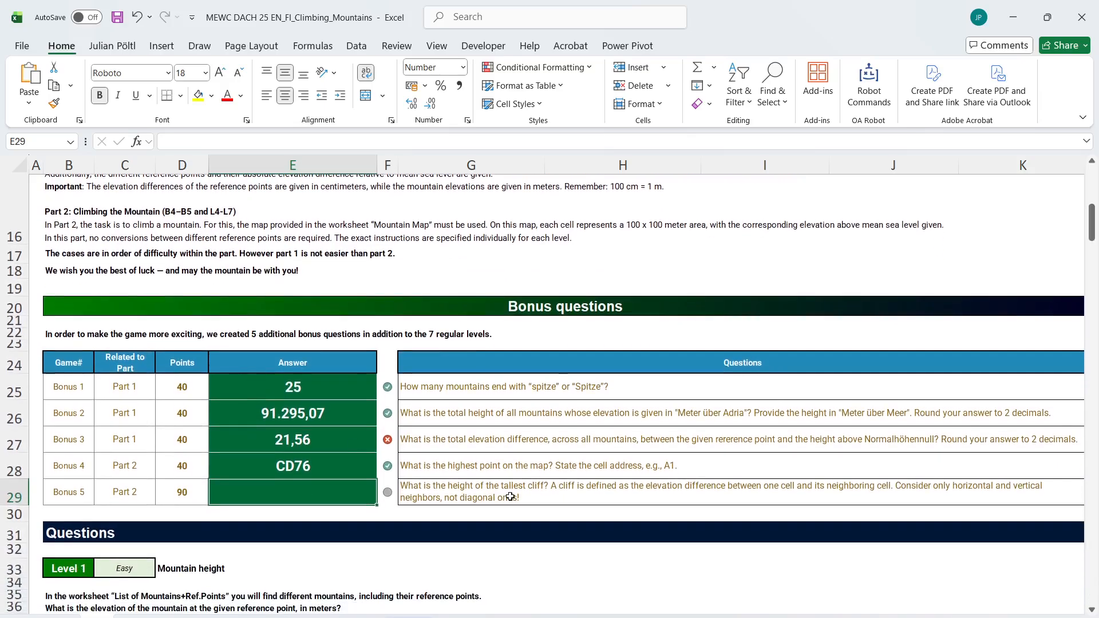
{"action": "scroll", "coordinate": [510, 497], "scroll_direction": "right", "scroll_amount": 3}
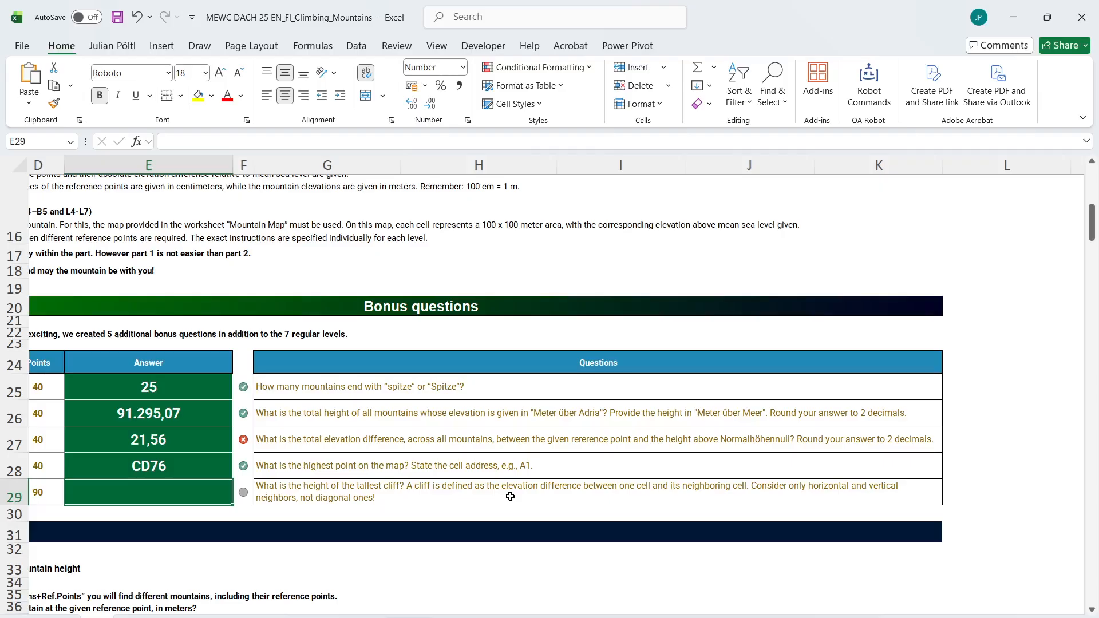
{"action": "scroll", "coordinate": [510, 497], "scroll_direction": "left", "scroll_amount": 3}
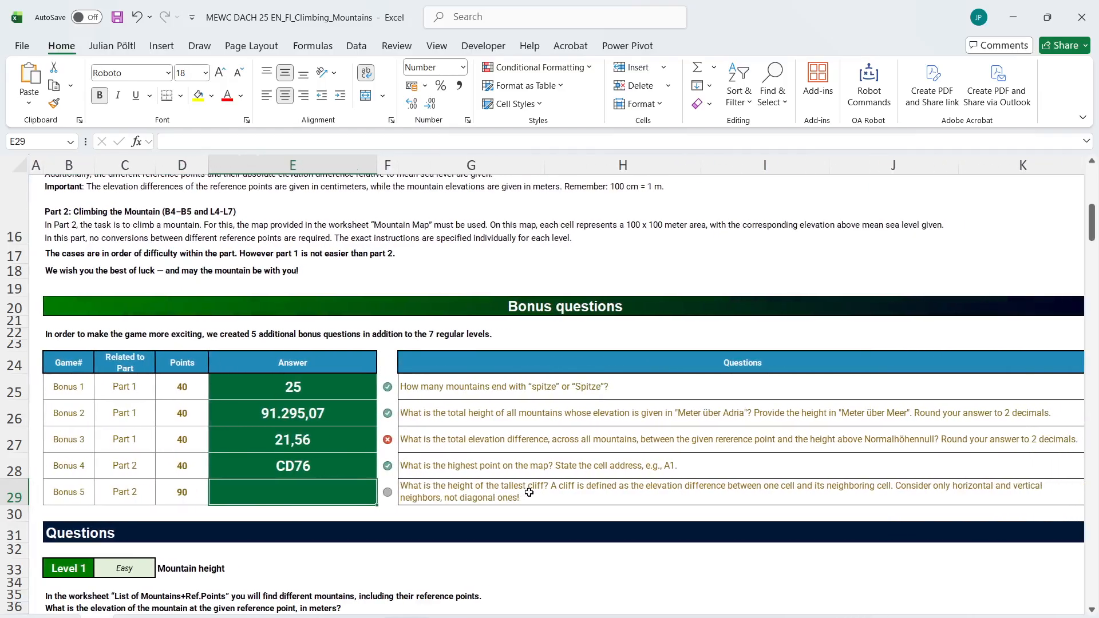
{"action": "left_click", "coordinate": [527, 491]}
{"action": "scroll", "coordinate": [400, 535], "scroll_direction": "down", "scroll_amount": 20}
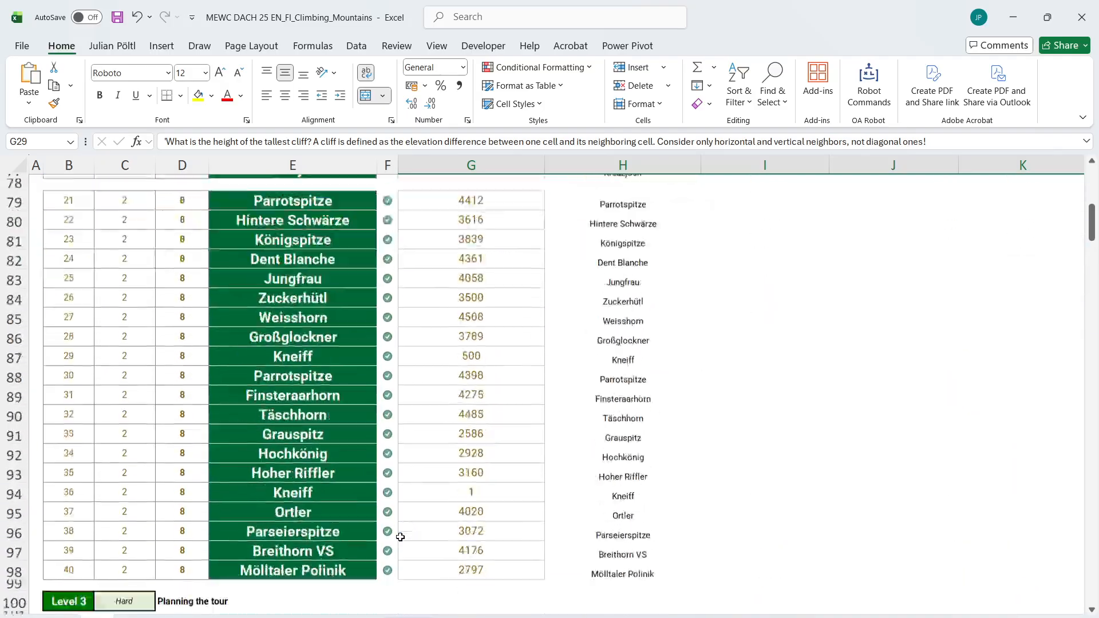
{"action": "scroll", "coordinate": [401, 537], "scroll_direction": "down", "scroll_amount": 20}
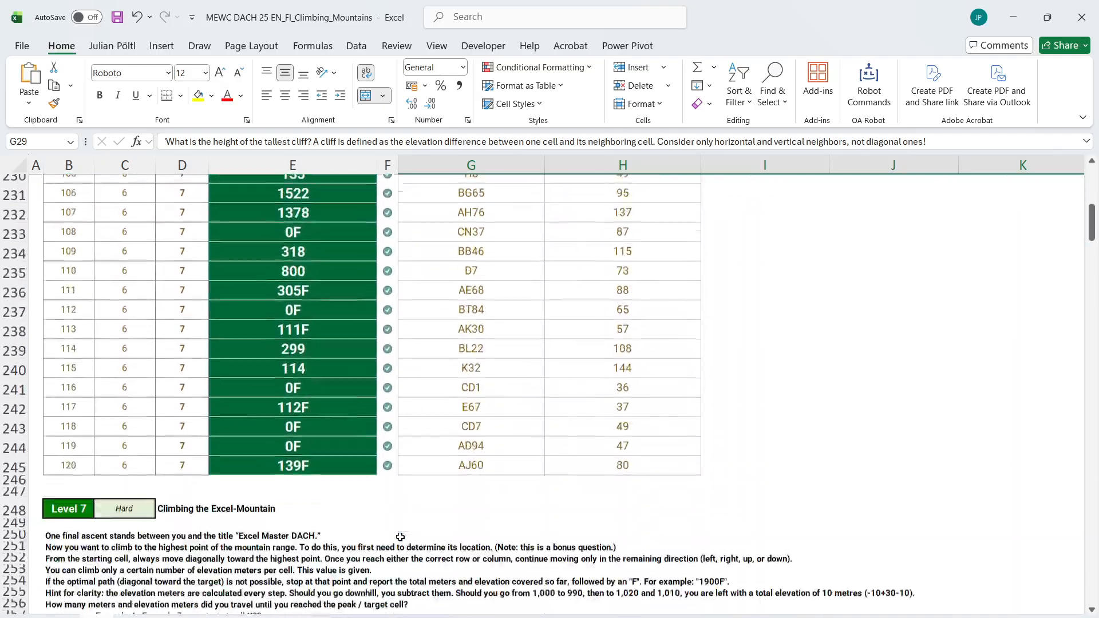
{"action": "scroll", "coordinate": [400, 537], "scroll_direction": "up", "scroll_amount": 5}
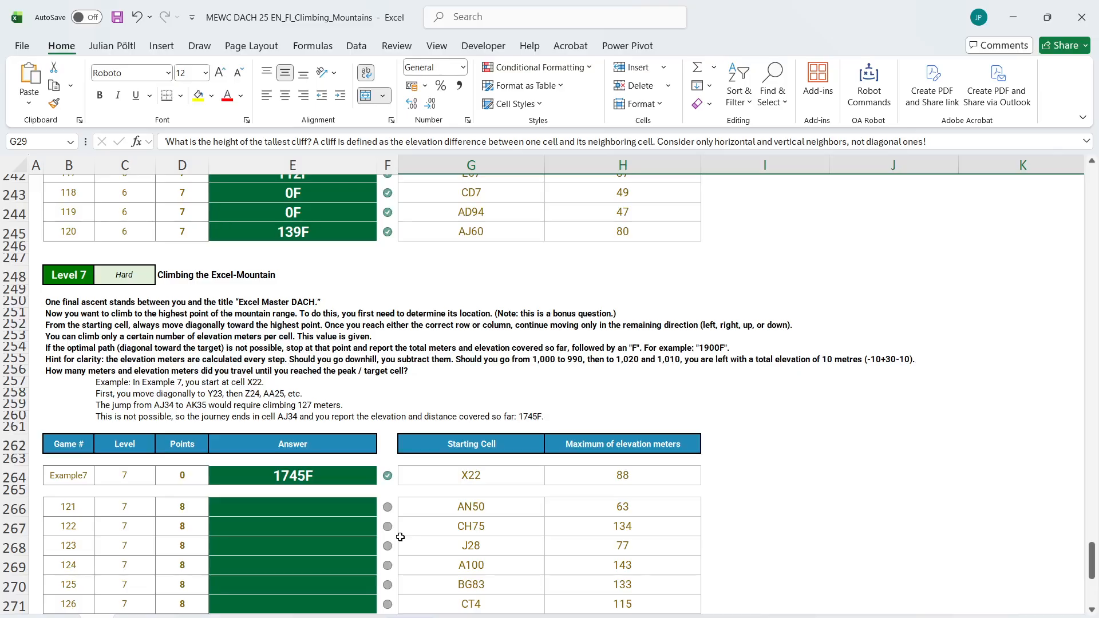
Copy the start cell formula =D2 from D3 of the Level 6 sheet into D3 of the Level 7 sheet, and shift the instructions picture aside
{"action": "left_click", "coordinate": [215, 616]}
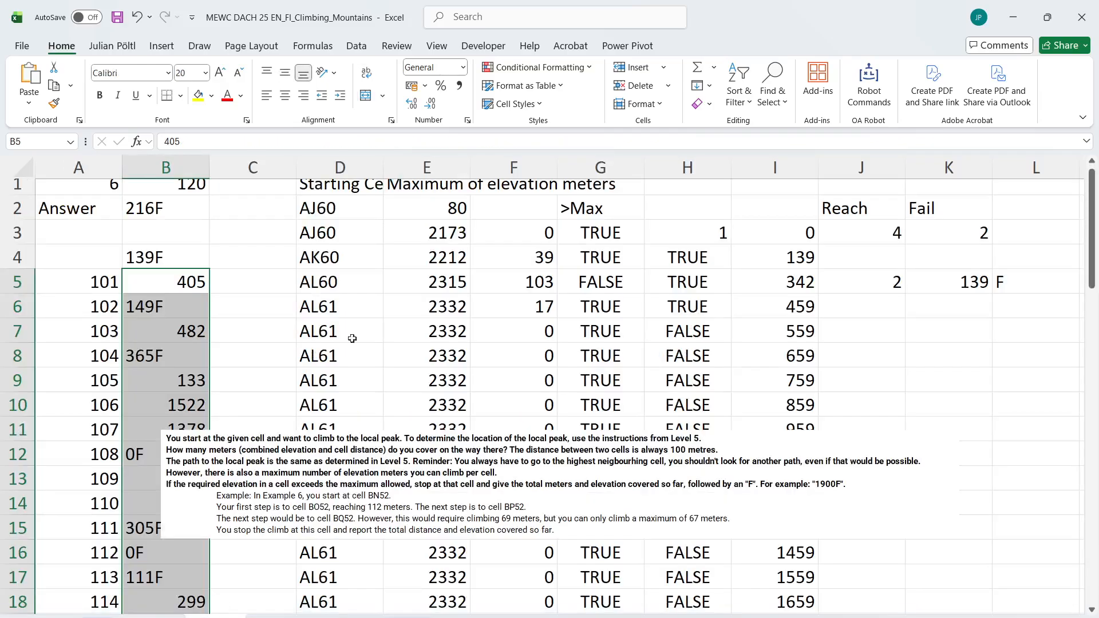
{"action": "left_click", "coordinate": [333, 224]}
{"action": "left_click", "coordinate": [335, 205]}
{"action": "left_click", "coordinate": [333, 226]}
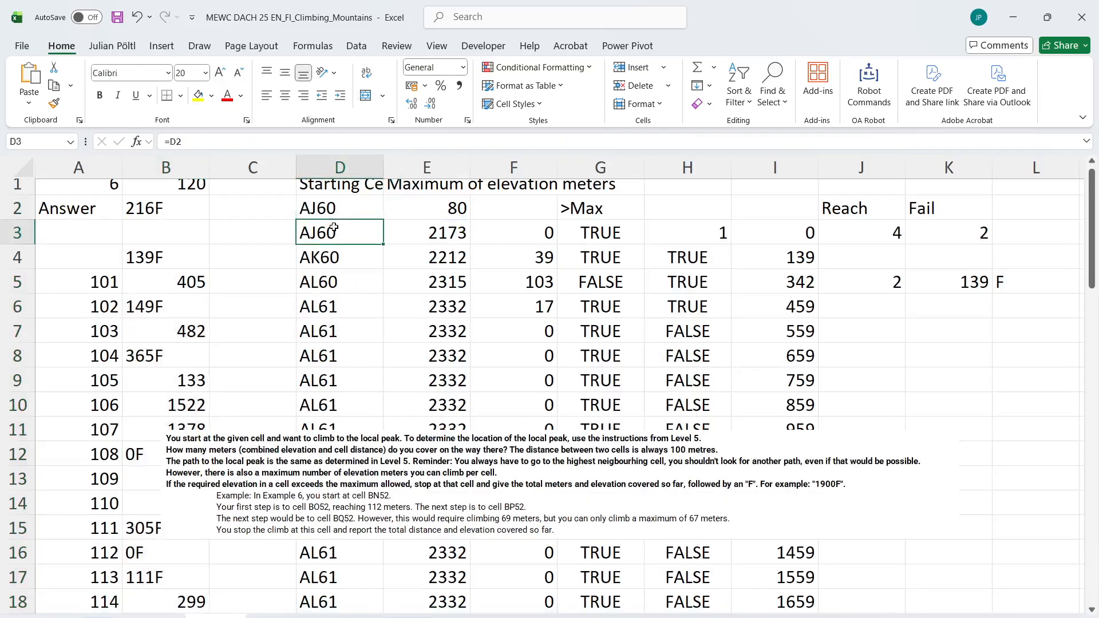
{"action": "key", "text": "ctrl+c"}
{"action": "left_click", "coordinate": [171, 617]}
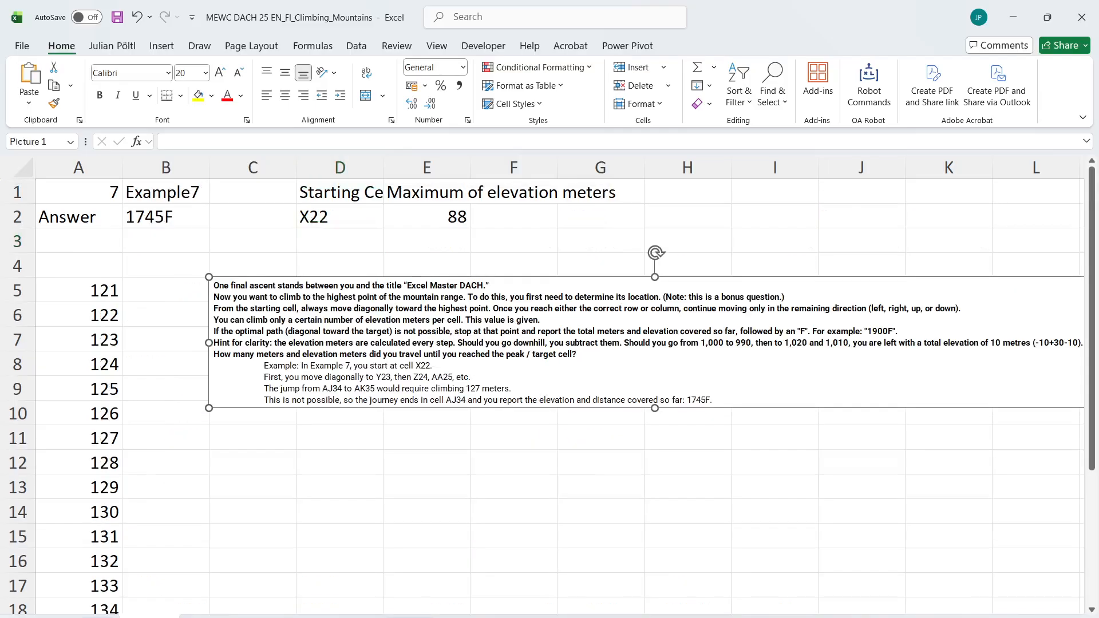
{"action": "left_click", "coordinate": [338, 243]}
{"action": "key", "text": "ctrl+v"}
{"action": "left_click_drag", "start_coordinate": [344, 288], "coordinate": [615, 391]}
{"action": "left_click", "coordinate": [228, 583]}
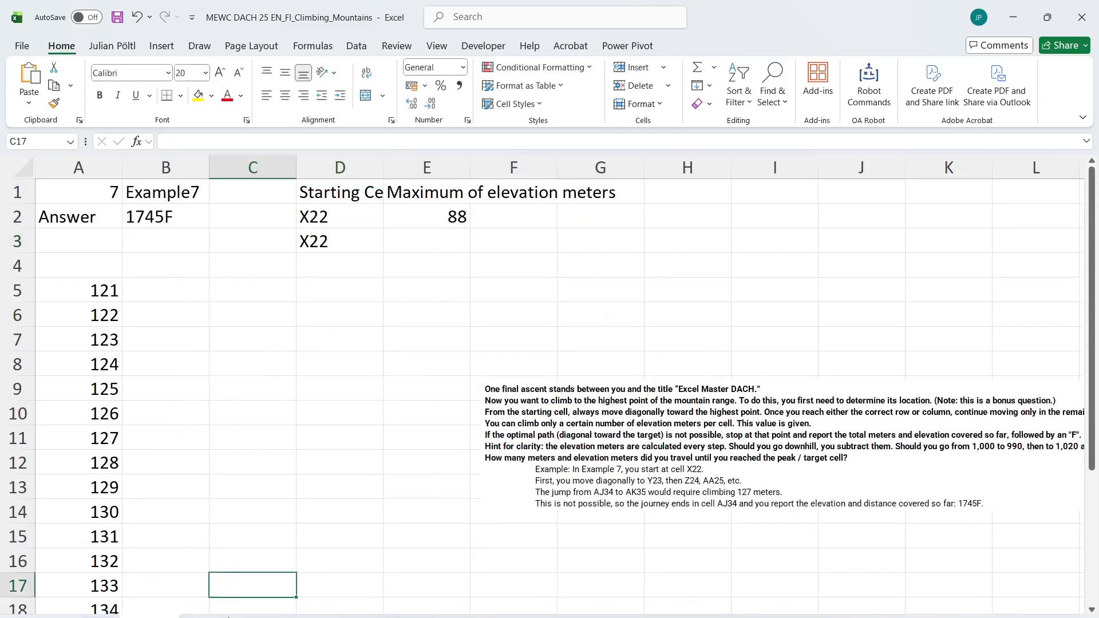
Copy the LET path formula from D4 of the Level 6 sheet into D4 of the Level 7 sheet
{"action": "left_click", "coordinate": [216, 616]}
{"action": "left_click", "coordinate": [346, 259]}
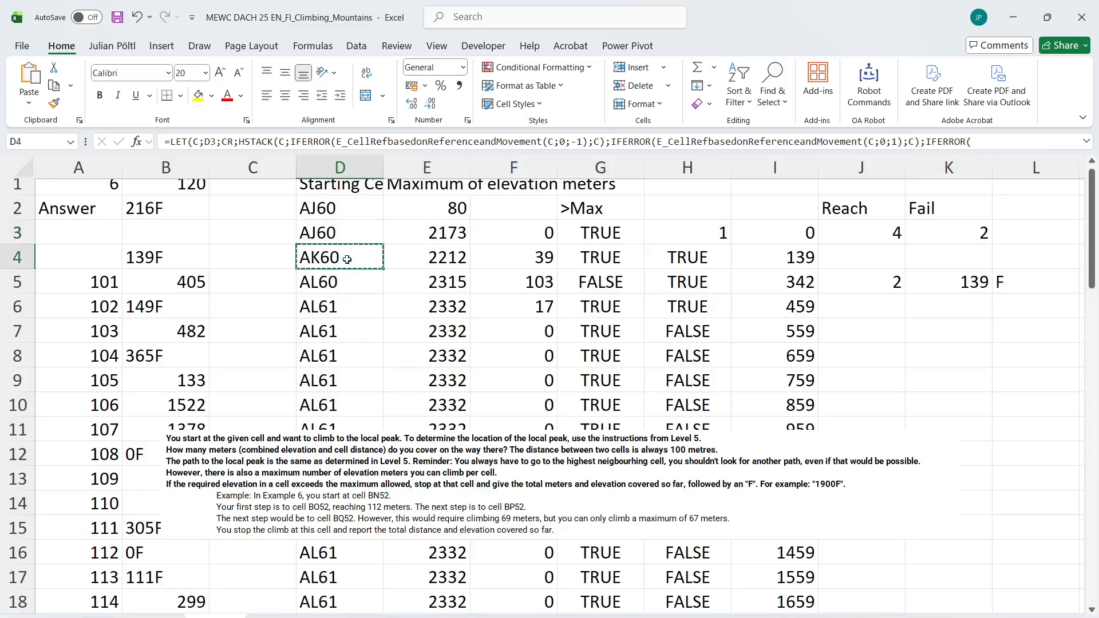
{"action": "left_click", "coordinate": [173, 616]}
{"action": "left_click", "coordinate": [344, 263]}
{"action": "key", "text": "ctrl+v"}
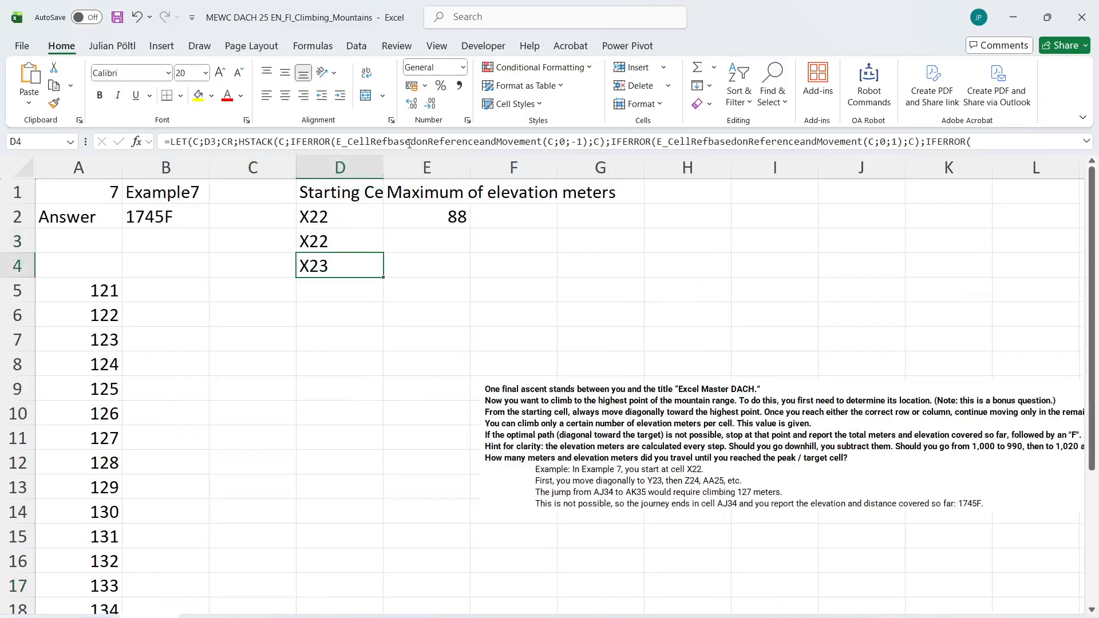
Enlarge the formula bar, reposition the instructions picture, and change the first two movements in D4 to diagonals (C;1;-1) and (C;1;1)
{"action": "left_click_drag", "start_coordinate": [399, 153], "coordinate": [406, 246]}
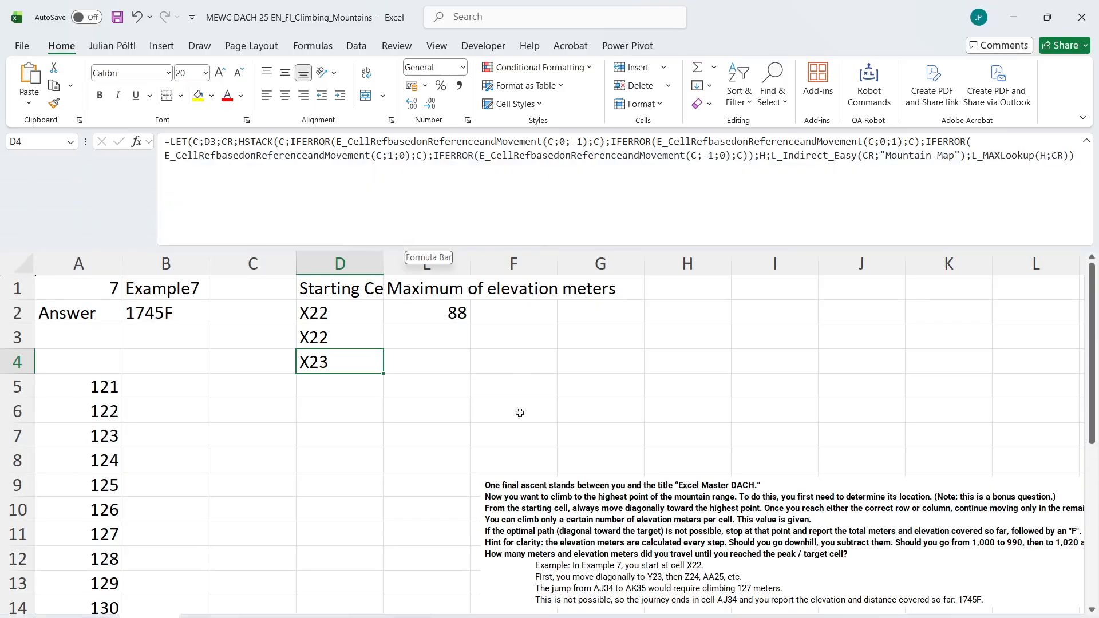
{"action": "left_click_drag", "start_coordinate": [573, 509], "coordinate": [207, 452]}
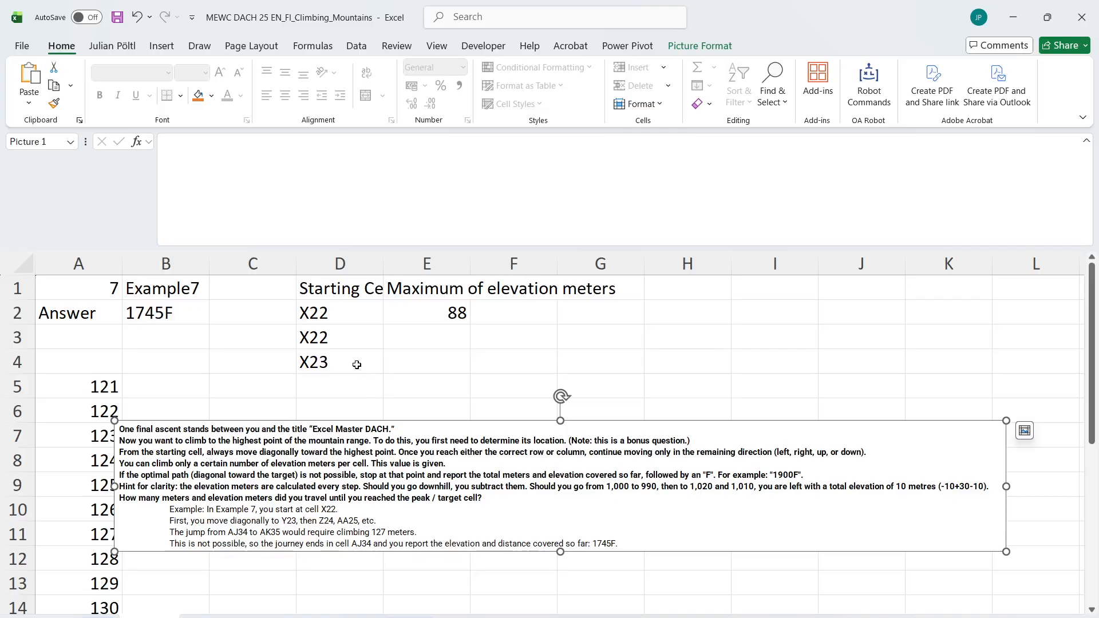
{"action": "left_click", "coordinate": [339, 364]}
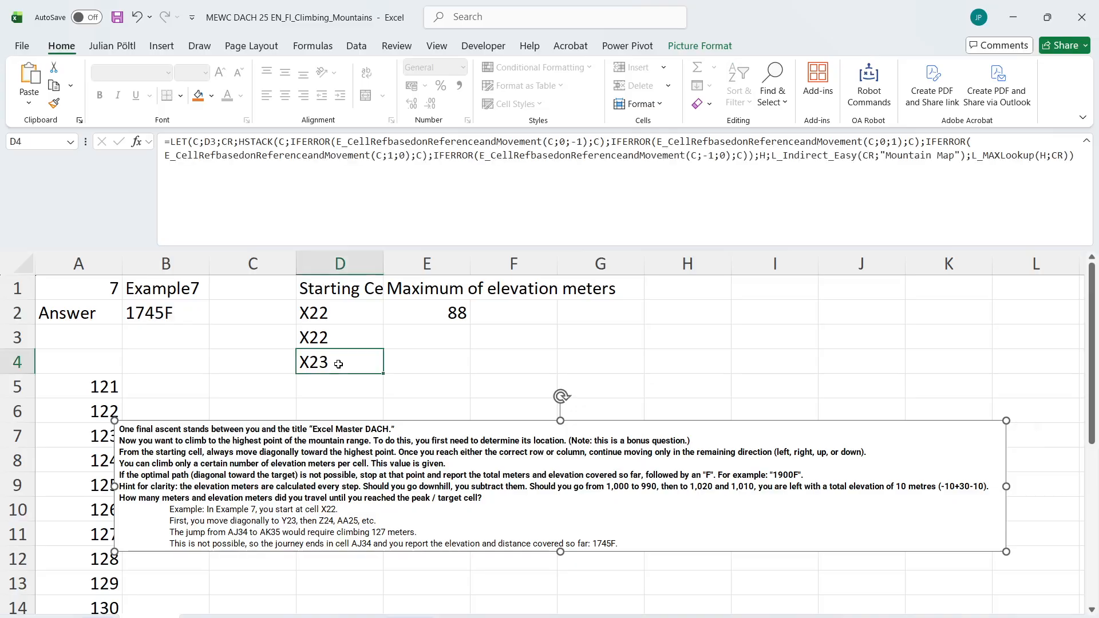
{"action": "left_click", "coordinate": [566, 143]}
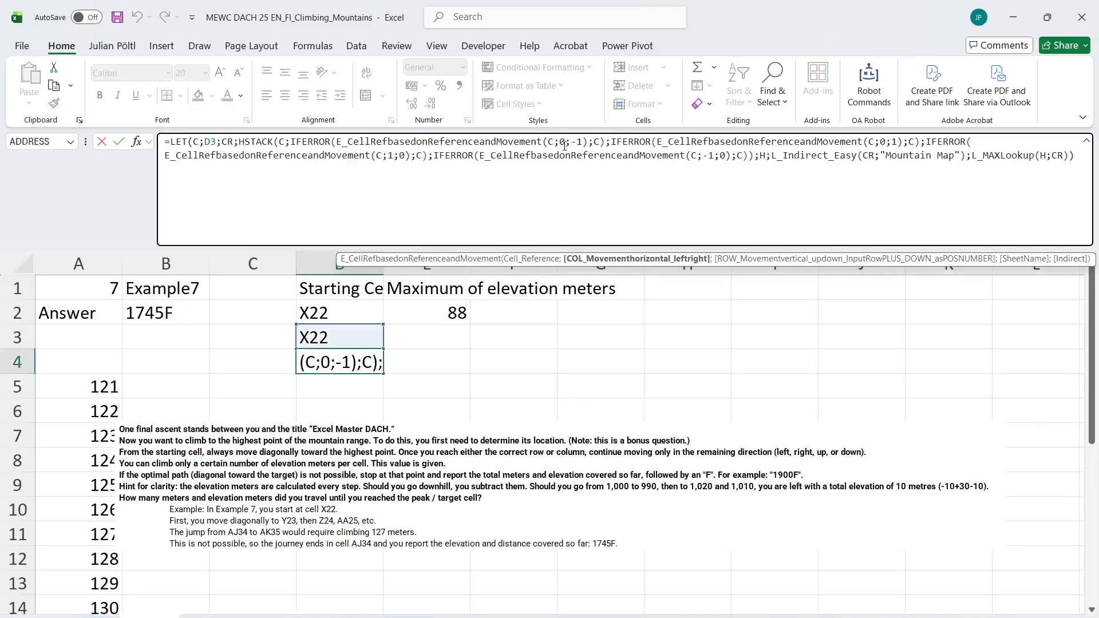
{"action": "key", "text": "BackSpace"}
{"action": "type", "text": "1"}
{"action": "left_click", "coordinate": [885, 143]}
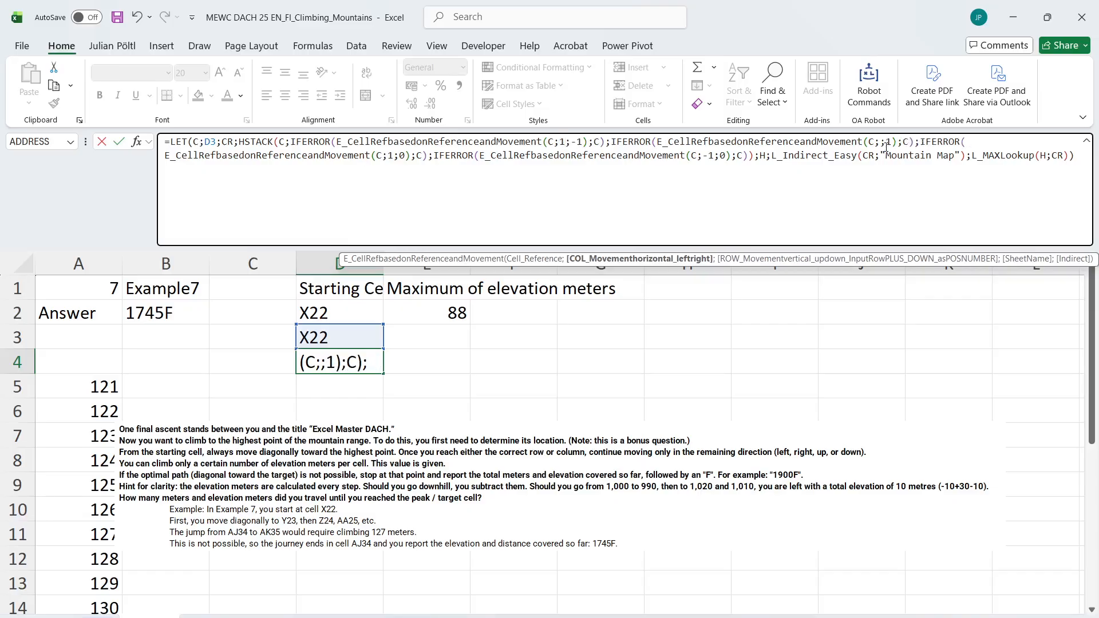
{"action": "key", "text": "BackSpace"}
{"action": "type", "text": "1"}
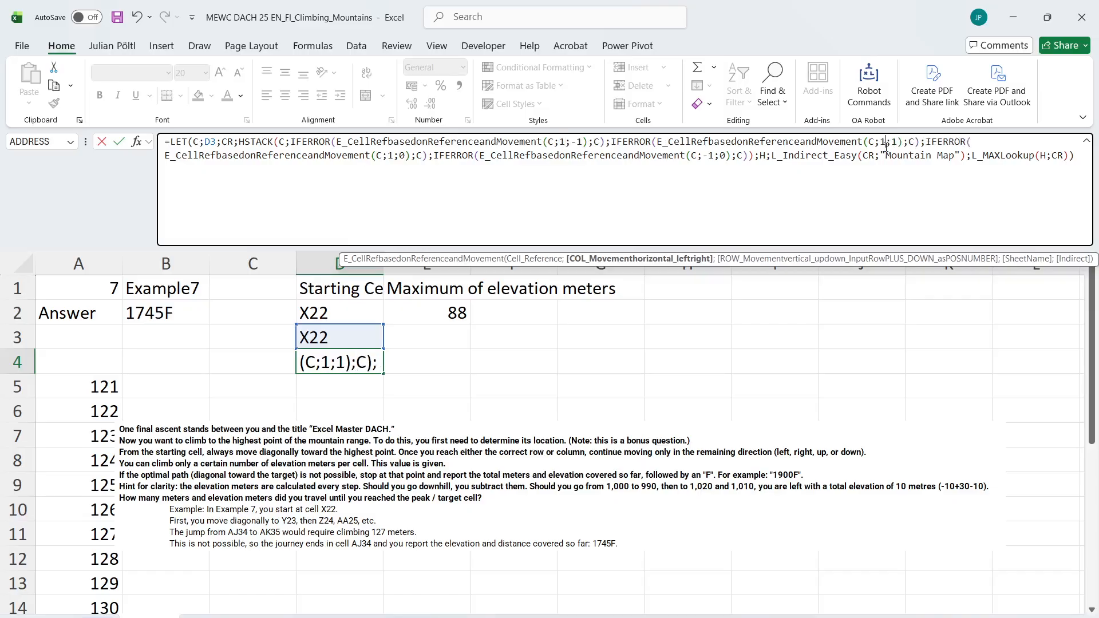
Change the last two movements in the D4 formula to (C;1;-1) and (C;-1;-1) and enter the formula
{"action": "left_click", "coordinate": [407, 158]}
{"action": "key", "text": "BackSpace"}
{"action": "type", "text": "-1"}
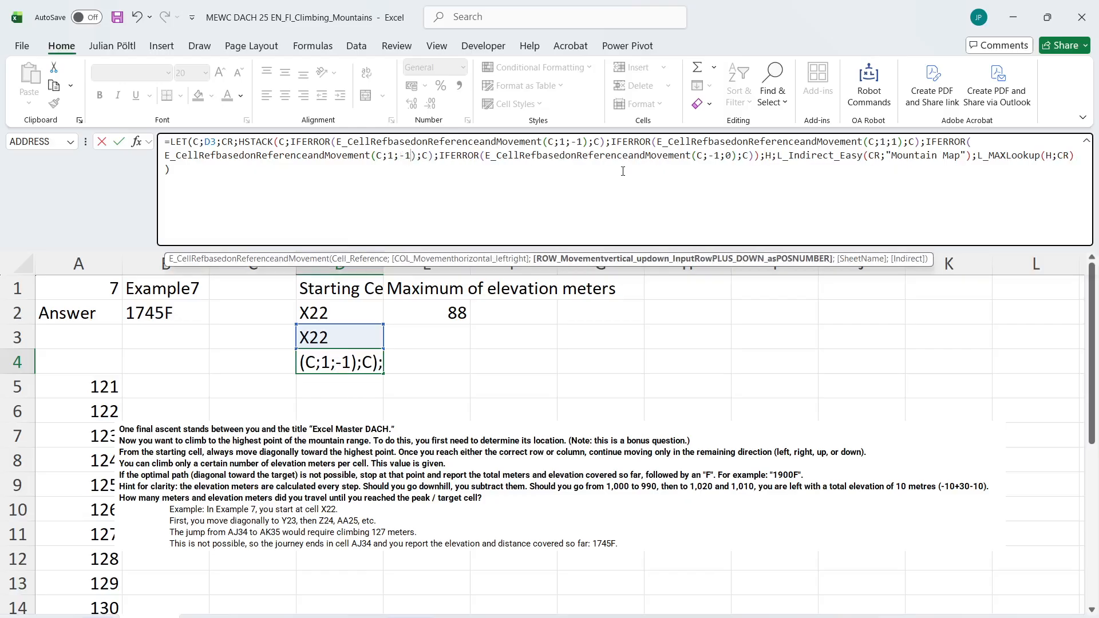
{"action": "left_click", "coordinate": [737, 157]}
{"action": "key", "text": "BackSpace"}
{"action": "type", "text": "-1"}
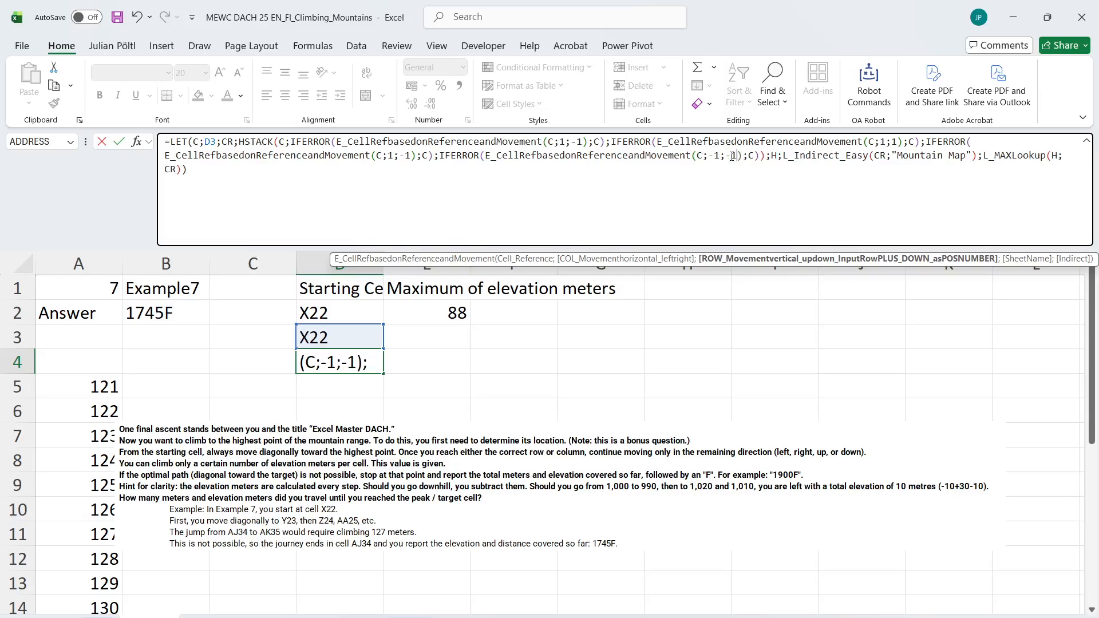
{"action": "key", "text": "Return"}
{"action": "key", "text": "Up"}
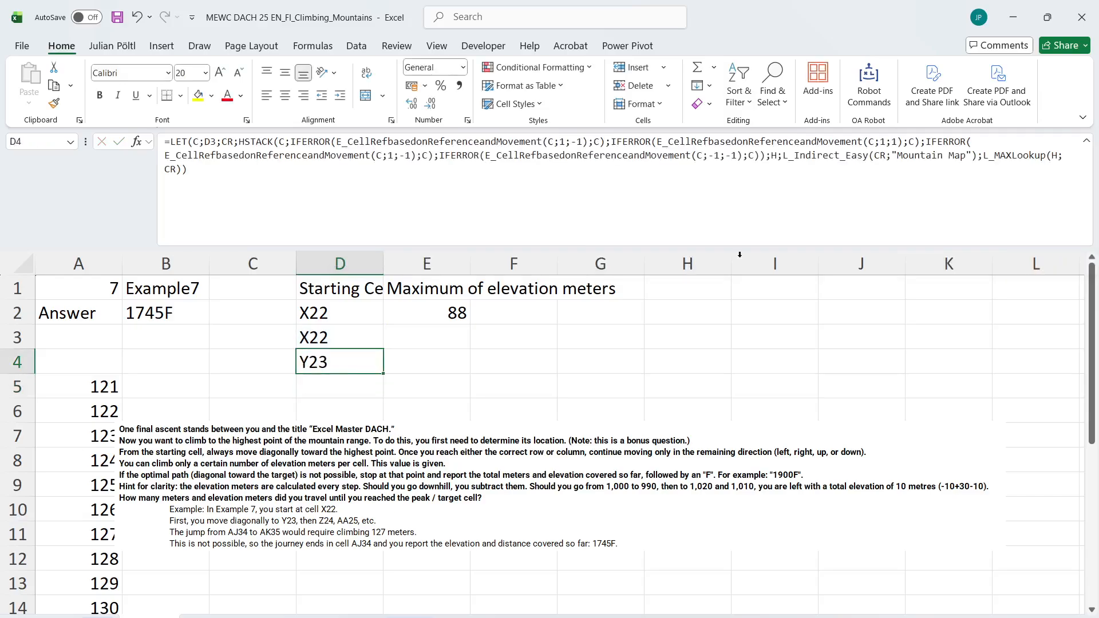
Fill the diagonal path formula from D4 down column D, and move the instructions picture up over the first path rows
{"action": "left_click_drag", "start_coordinate": [383, 373], "coordinate": [388, 617]}
{"action": "left_click_drag", "start_coordinate": [349, 616], "coordinate": [348, 562]}
{"action": "scroll", "coordinate": [359, 422], "scroll_direction": "up", "scroll_amount": 10}
{"action": "scroll", "coordinate": [359, 421], "scroll_direction": "up", "scroll_amount": 20}
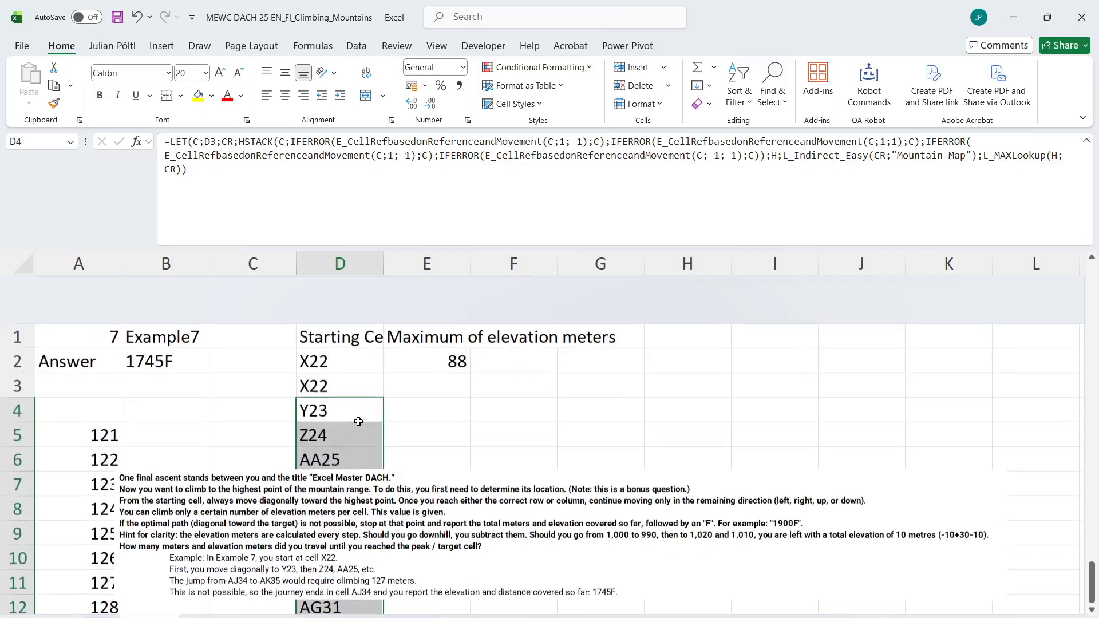
{"action": "left_click", "coordinate": [391, 461]}
{"action": "left_click_drag", "start_coordinate": [392, 461], "coordinate": [350, 429]}
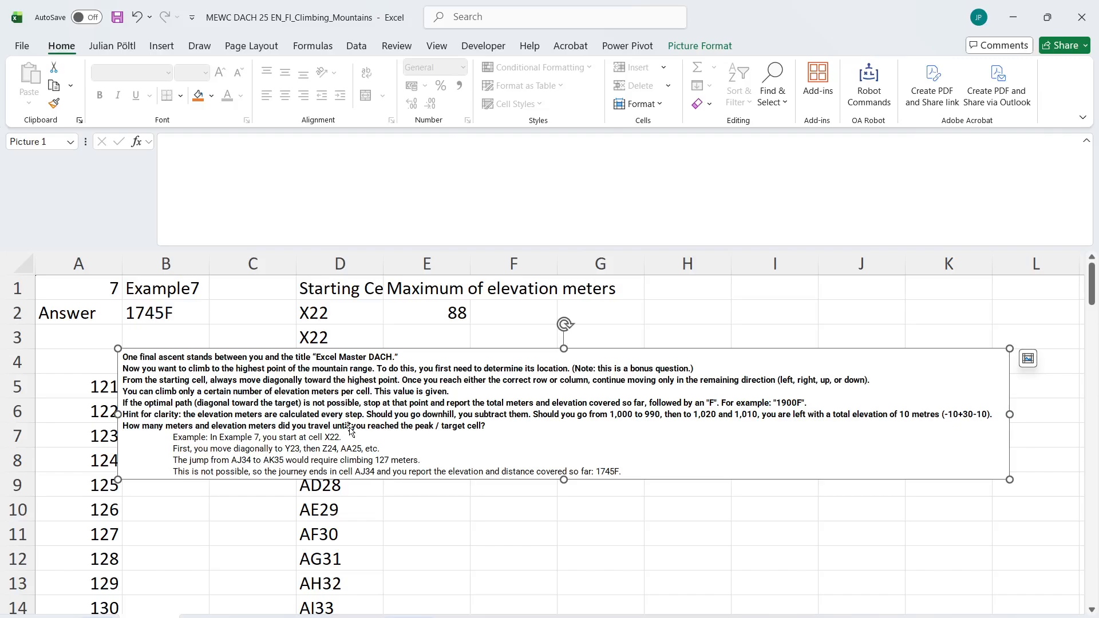
Compare the diagonal path cells in column D with the Example 7 route described in the instructions picture
{"action": "left_click", "coordinate": [366, 337]}
{"action": "left_click", "coordinate": [366, 559]}
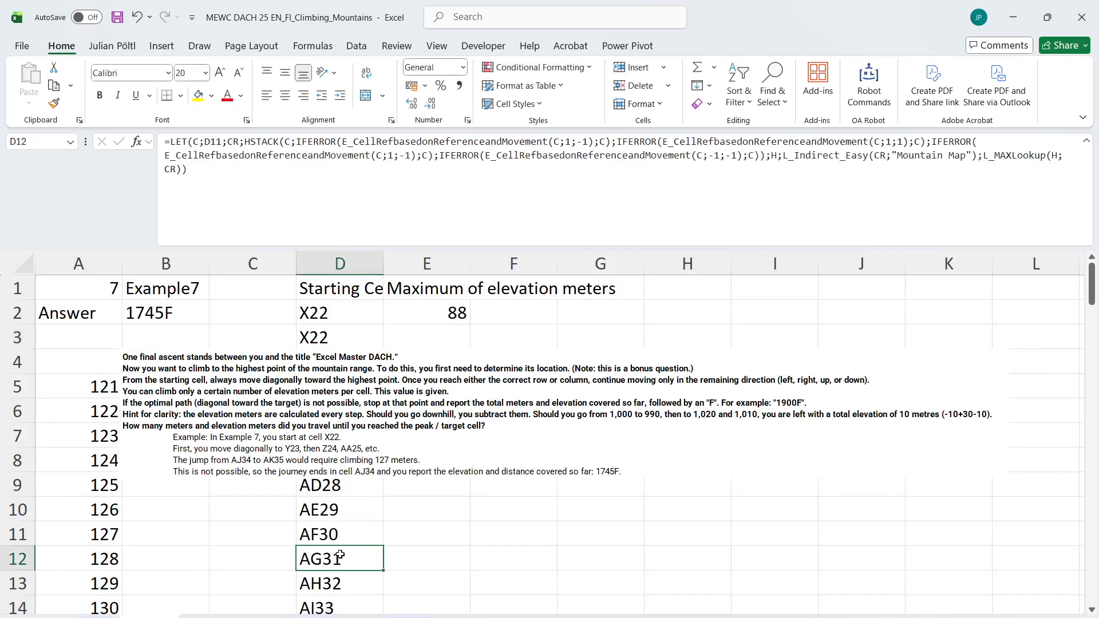
{"action": "scroll", "coordinate": [340, 556], "scroll_direction": "down", "scroll_amount": 2}
{"action": "scroll", "coordinate": [340, 555], "scroll_direction": "up", "scroll_amount": 3}
{"action": "scroll", "coordinate": [340, 555], "scroll_direction": "down", "scroll_amount": 1}
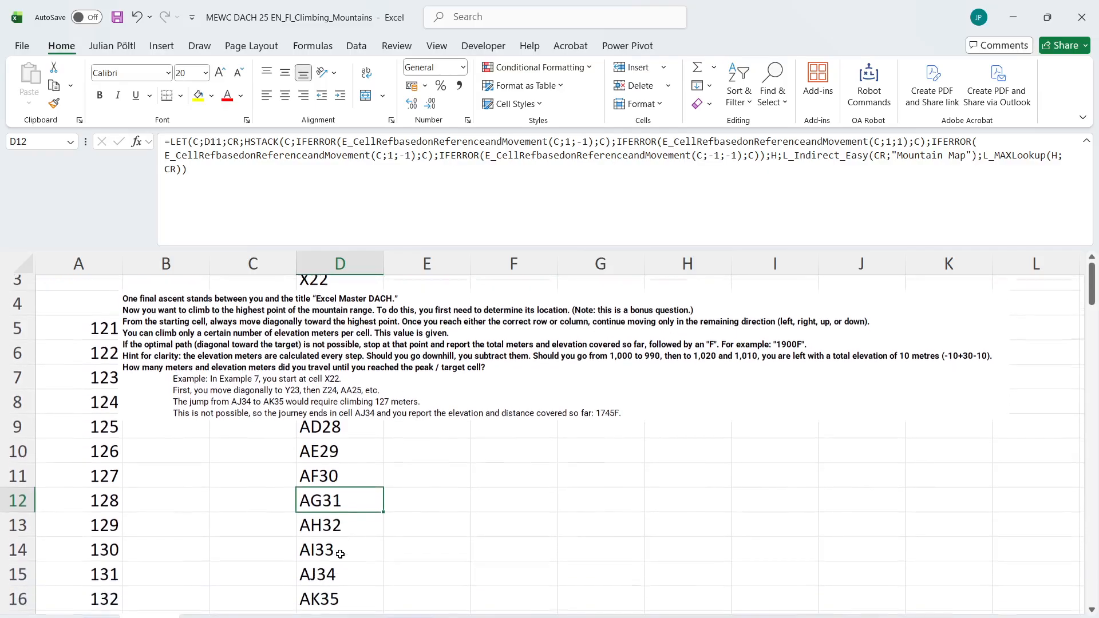
{"action": "scroll", "coordinate": [340, 554], "scroll_direction": "down", "scroll_amount": 1}
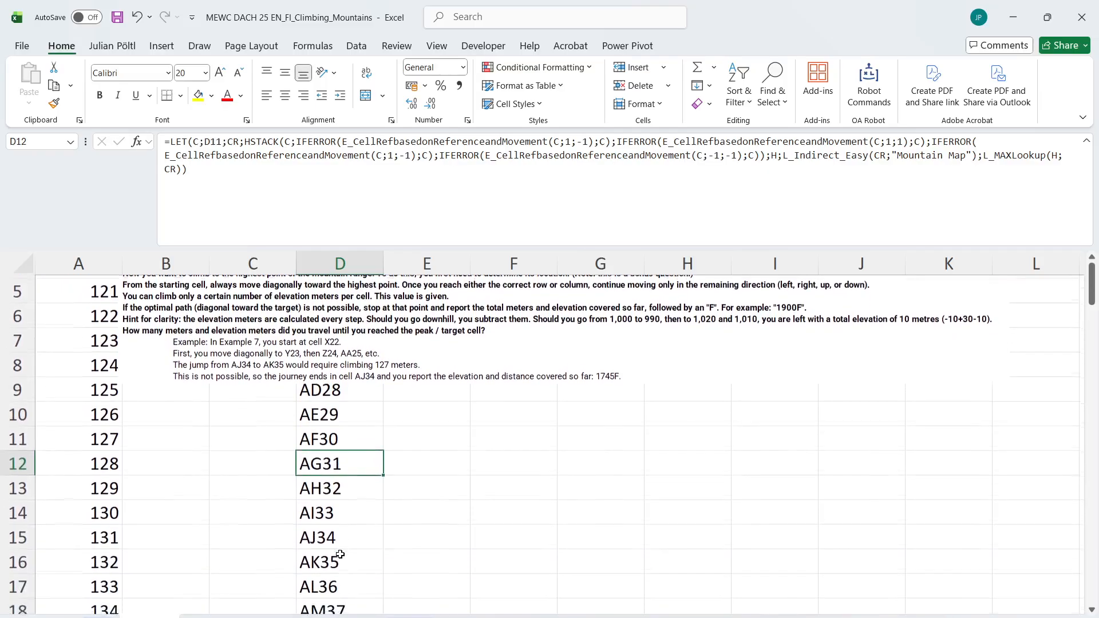
{"action": "scroll", "coordinate": [340, 554], "scroll_direction": "up", "scroll_amount": 1}
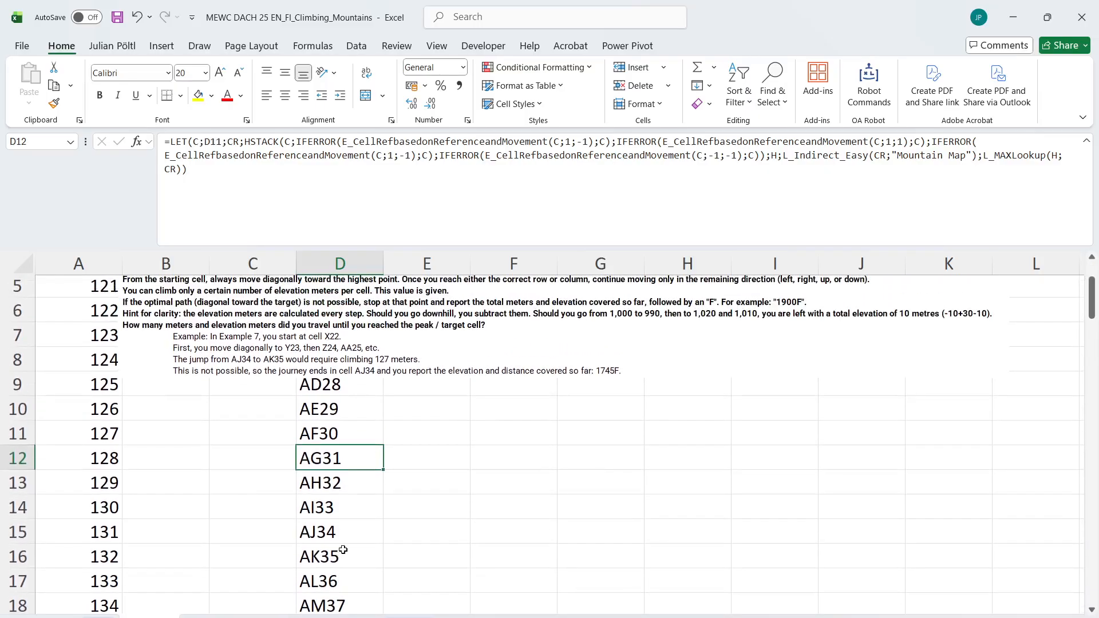
{"action": "left_click", "coordinate": [352, 533]}
{"action": "left_click", "coordinate": [345, 550]}
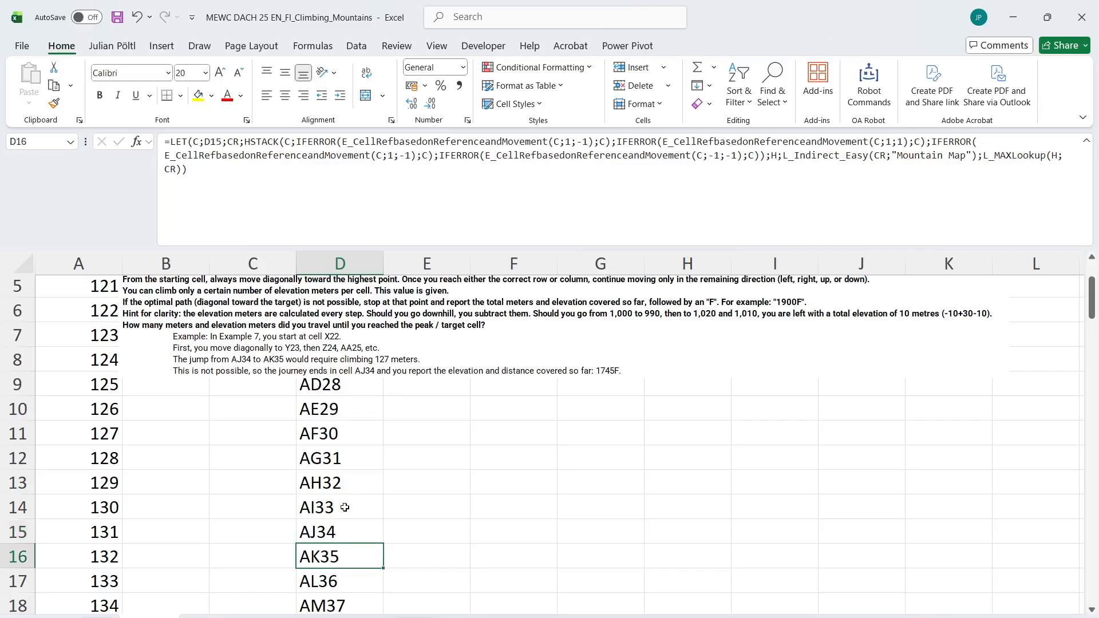
{"action": "scroll", "coordinate": [359, 460], "scroll_direction": "up", "scroll_amount": 1}
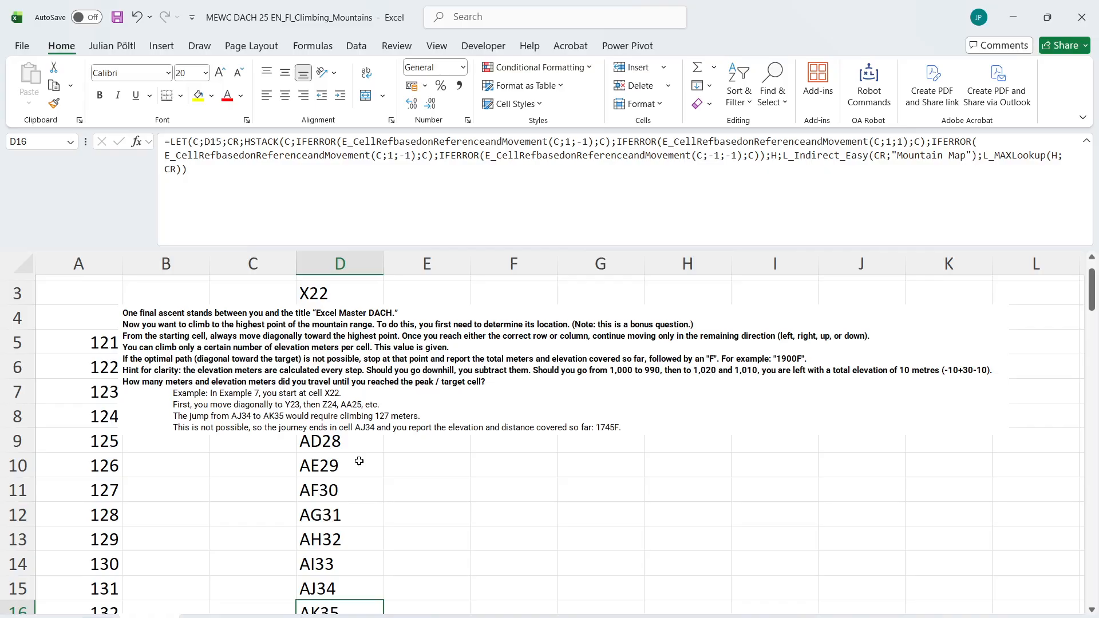
Move the instructions picture lower and copy the L_Indirect_Easy elevation formula from E3 of the Level 6 sheet into E3 of the Level 7 sheet
{"action": "left_click_drag", "start_coordinate": [339, 409], "coordinate": [341, 565]}
{"action": "left_click", "coordinate": [220, 617]}
{"action": "scroll", "coordinate": [299, 493], "scroll_direction": "up", "scroll_amount": 1}
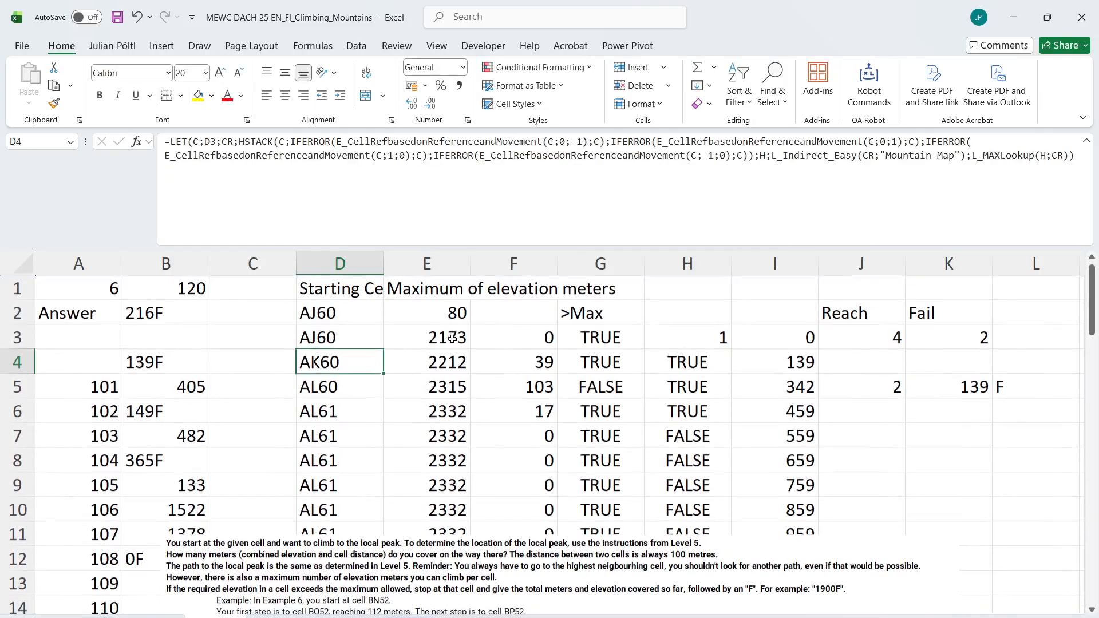
{"action": "left_click", "coordinate": [450, 338]}
{"action": "key", "text": "ctrl+c"}
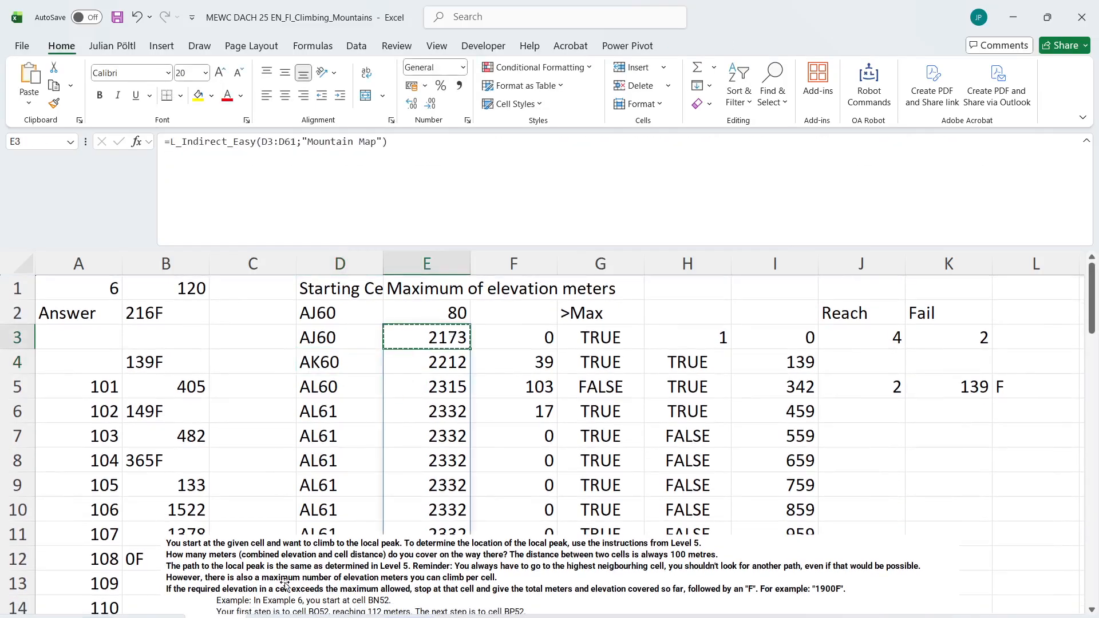
{"action": "left_click", "coordinate": [173, 616]}
{"action": "scroll", "coordinate": [393, 355], "scroll_direction": "up", "scroll_amount": 1}
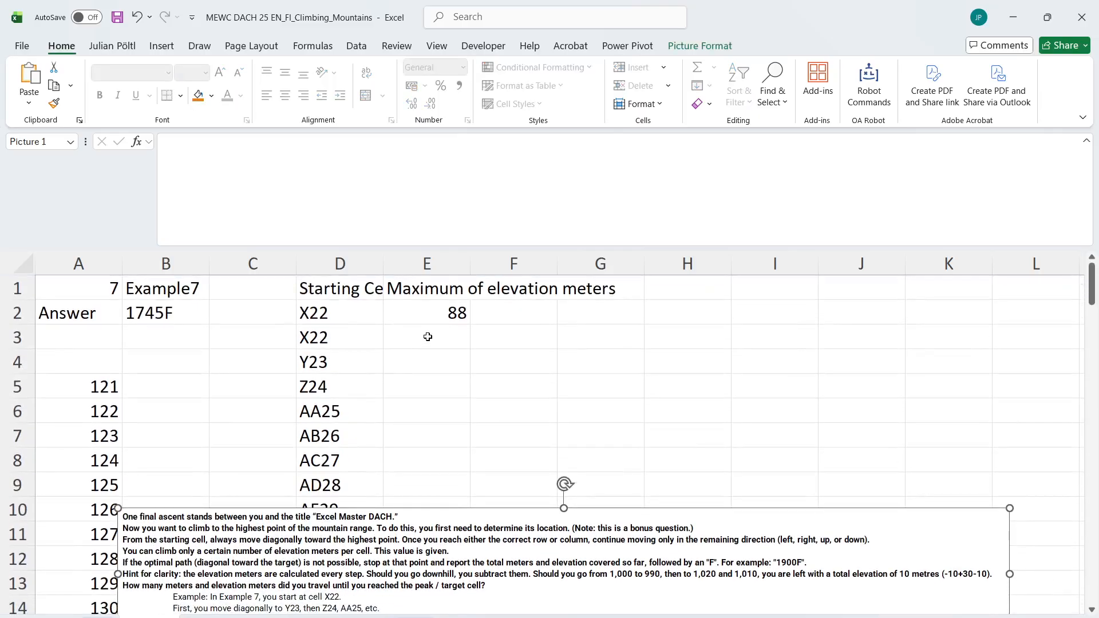
{"action": "left_click", "coordinate": [428, 337]}
{"action": "key", "text": "ctrl+v"}
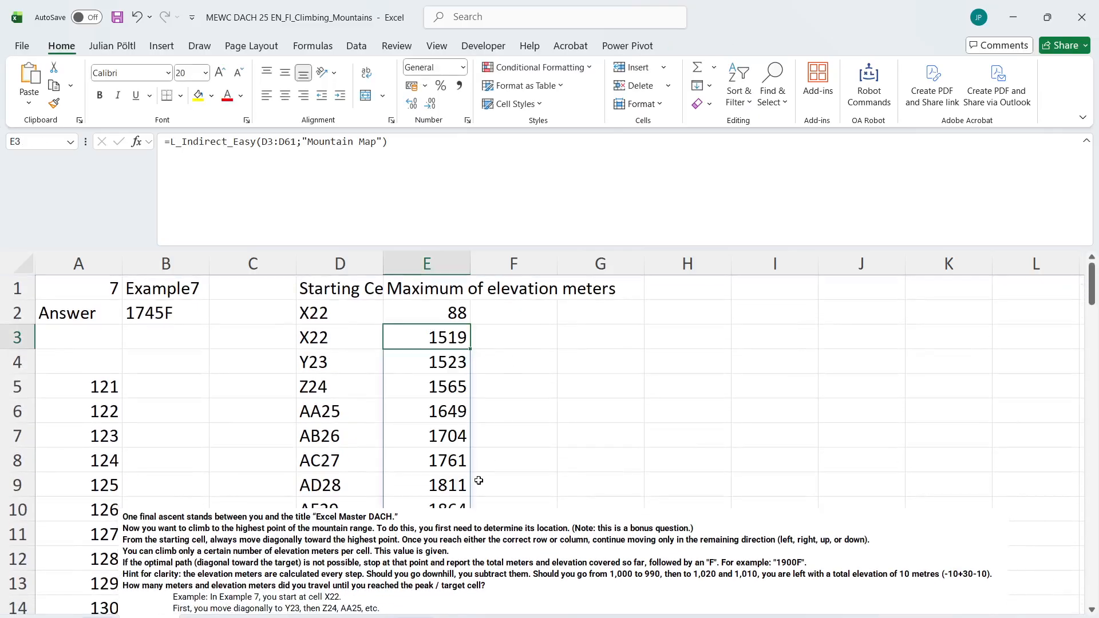
Change the cell range in the E3 elevation formula to D3:D102
{"action": "left_click", "coordinate": [428, 184]}
{"action": "left_click_drag", "start_coordinate": [262, 141], "coordinate": [297, 141]}
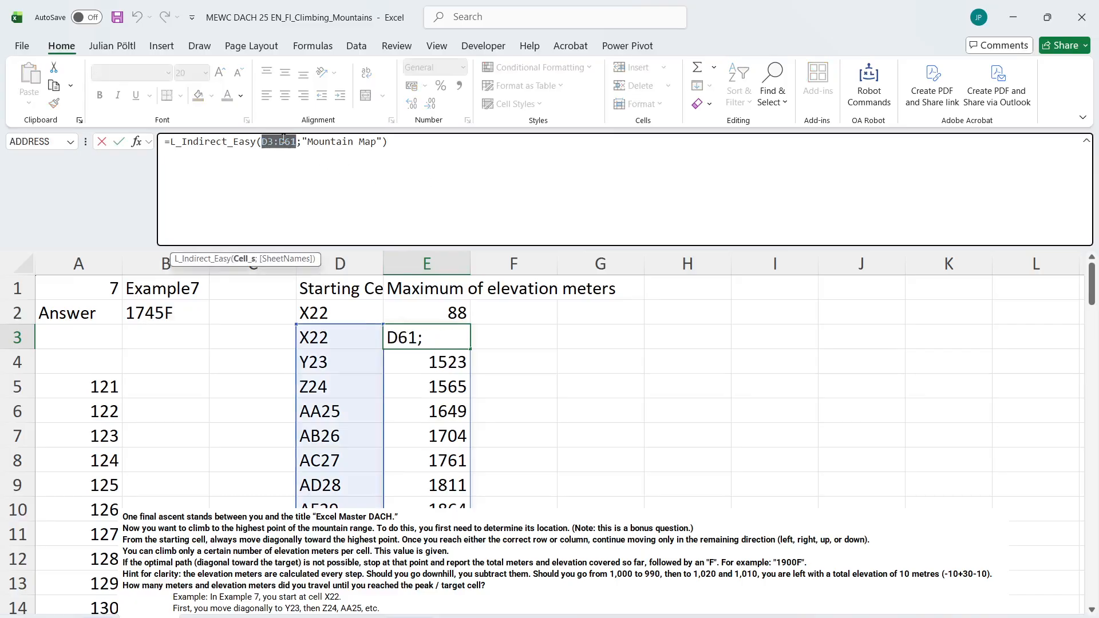
{"action": "type", "text": "="}
{"action": "key", "text": "BackSpace"}
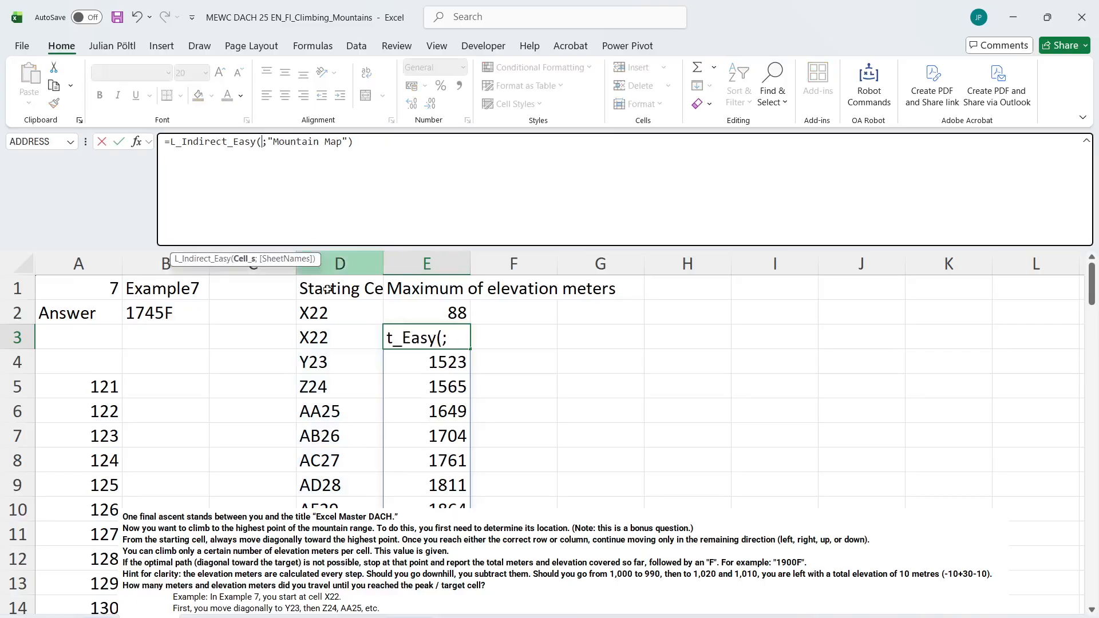
{"action": "left_click", "coordinate": [351, 340]}
{"action": "key", "text": "ctrl+shift+Down"}
{"action": "key", "text": "Return"}
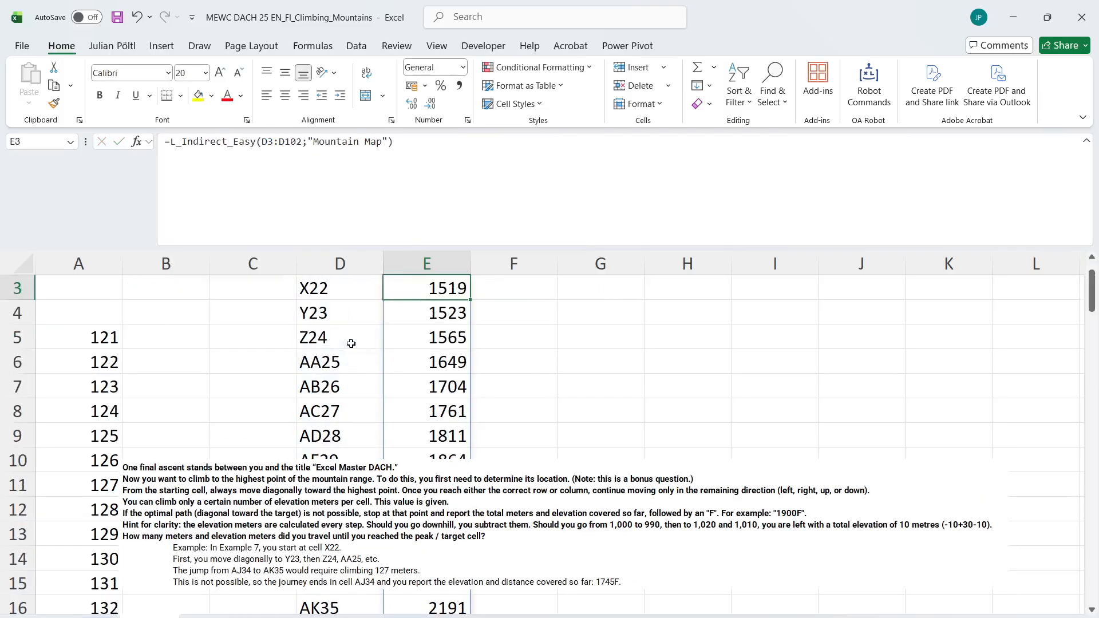
Copy the calculation block F2:L9 from the Level 6 sheet to F2 of the Level 7 sheet
{"action": "key", "text": "ctrl+z"}
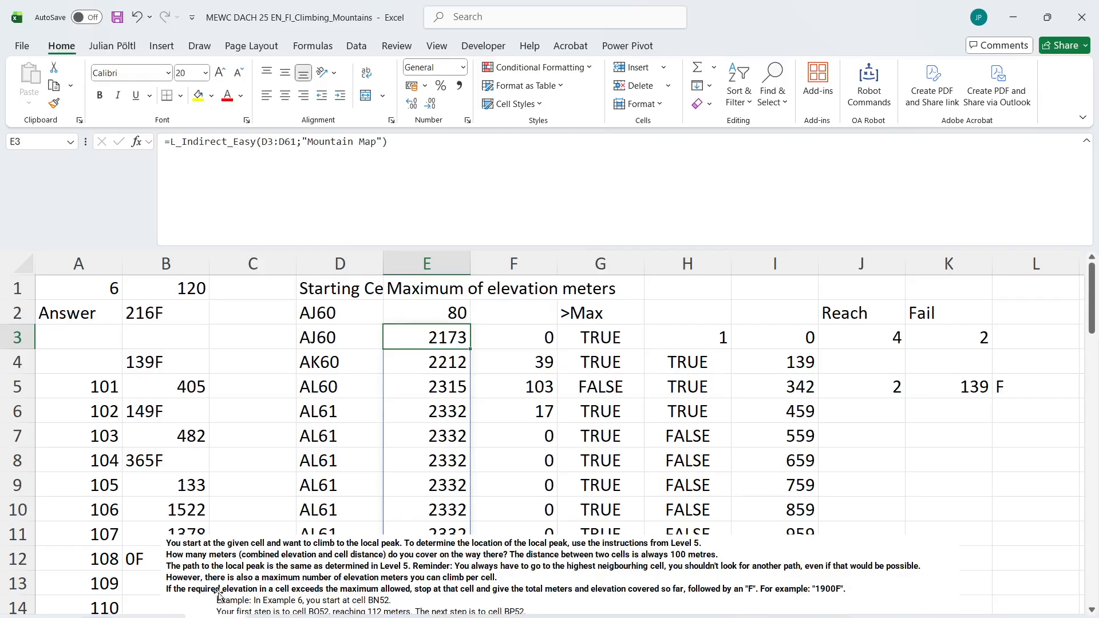
{"action": "left_click_drag", "start_coordinate": [537, 318], "coordinate": [1017, 493]}
{"action": "key", "text": "ctrl+c"}
{"action": "left_click", "coordinate": [366, 617]}
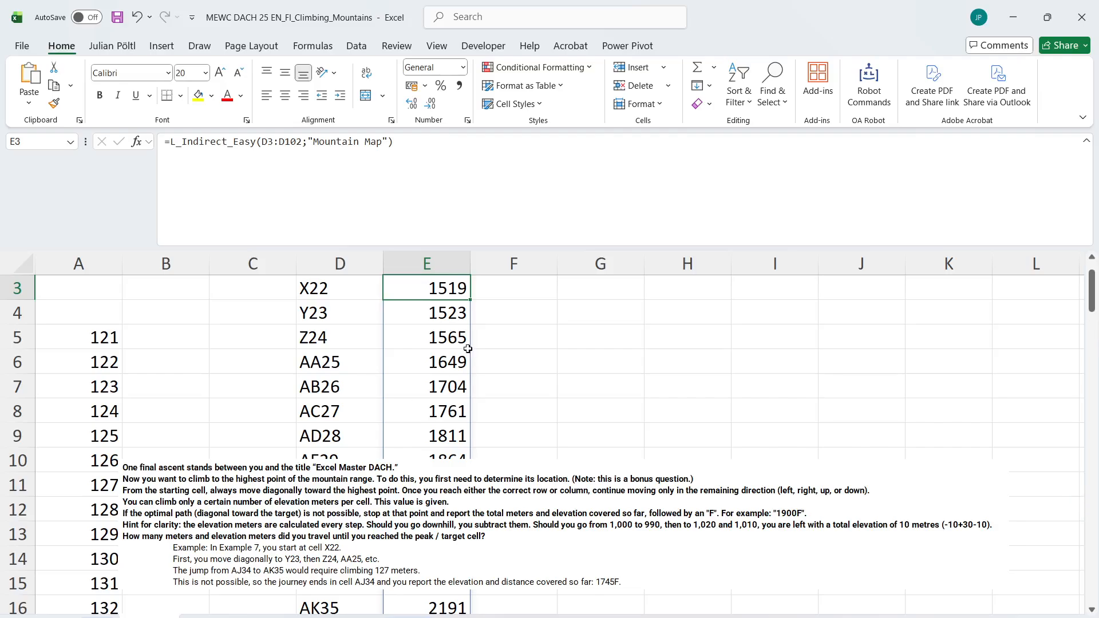
{"action": "scroll", "coordinate": [508, 311], "scroll_direction": "up", "scroll_amount": 2}
{"action": "left_click", "coordinate": [506, 312]}
{"action": "key", "text": "ctrl+v"}
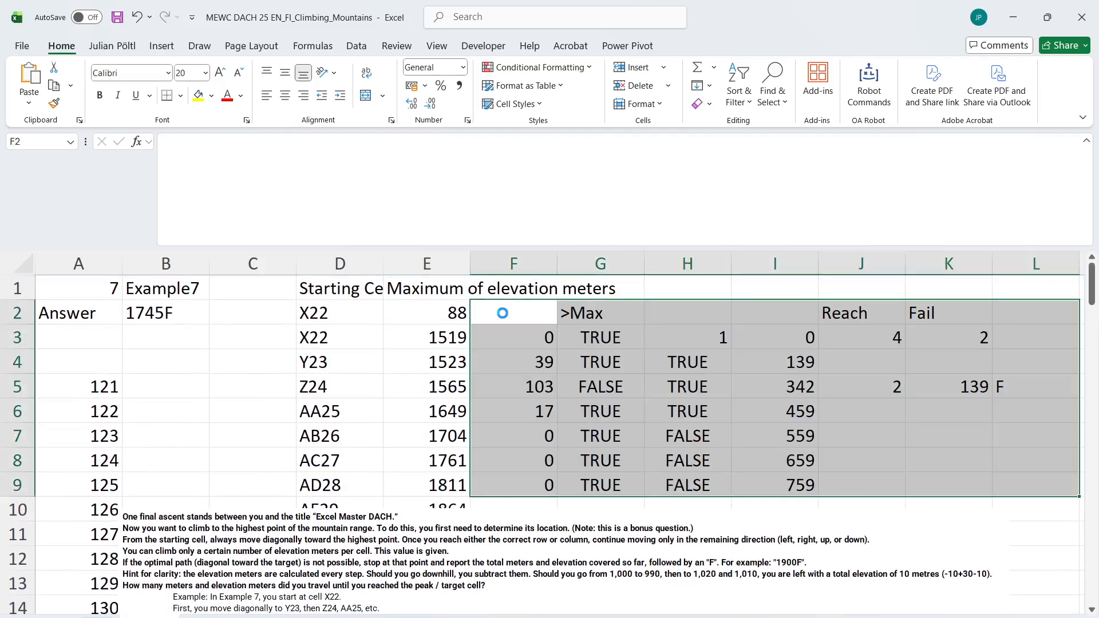
Fill the value in F3 down column F and inspect the maximum-climb comparison formula in G3
{"action": "left_click", "coordinate": [537, 336]}
{"action": "left_click_drag", "start_coordinate": [555, 348], "coordinate": [532, 573]}
{"action": "key", "text": "ctrl+Up"}
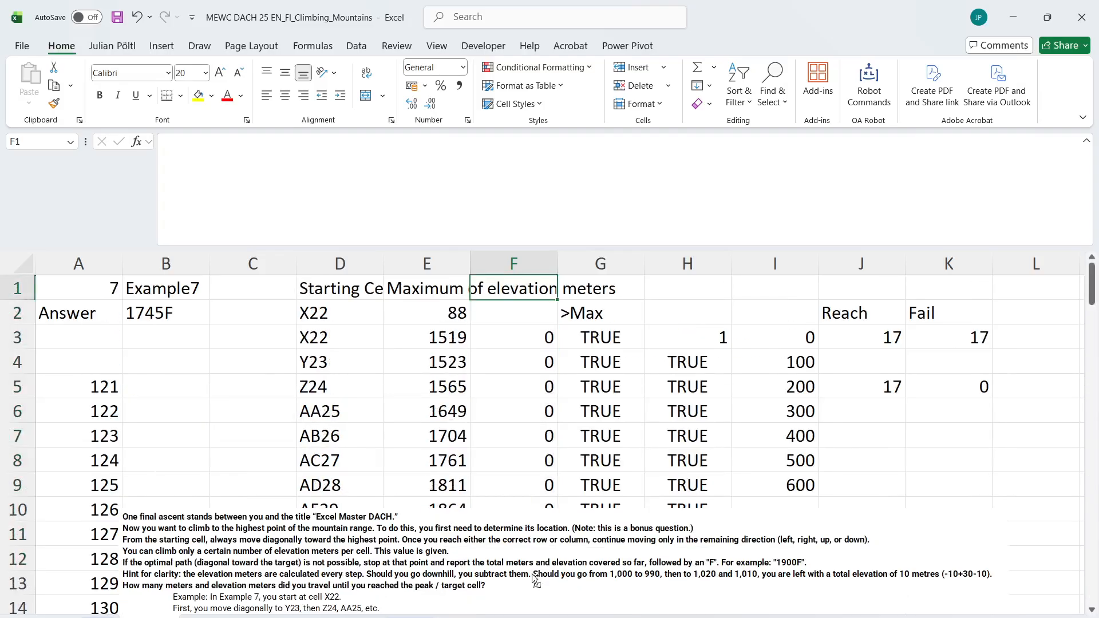
{"action": "left_click", "coordinate": [595, 353]}
{"action": "left_click", "coordinate": [574, 323]}
{"action": "left_click", "coordinate": [507, 232]}
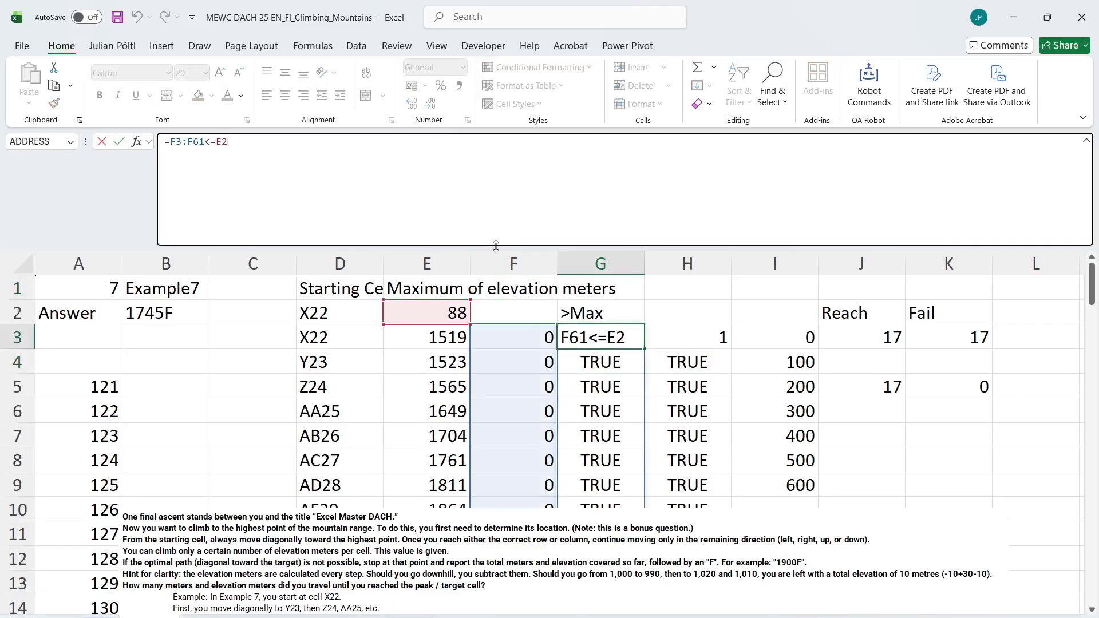
{"action": "key", "text": "Escape"}
{"action": "left_click", "coordinate": [502, 336]}
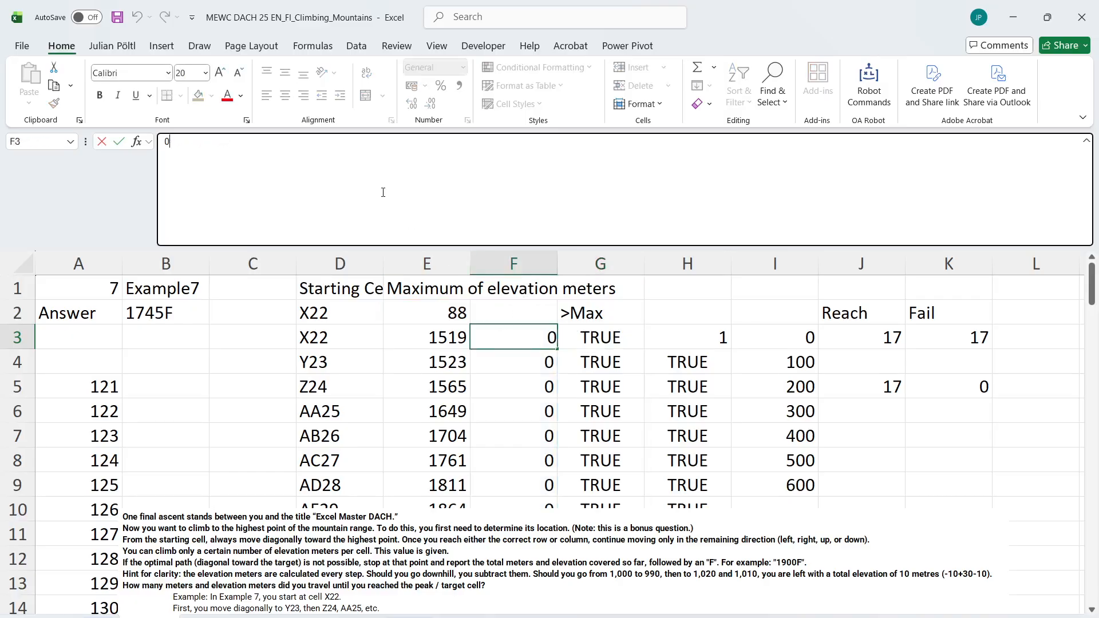
Copy the elevation difference formula =E4-E3 from F4 of the Level 6 sheet into F4 of the Level 7 sheet and fill it down column F
{"action": "key", "text": "ctrl+Page_Up"}
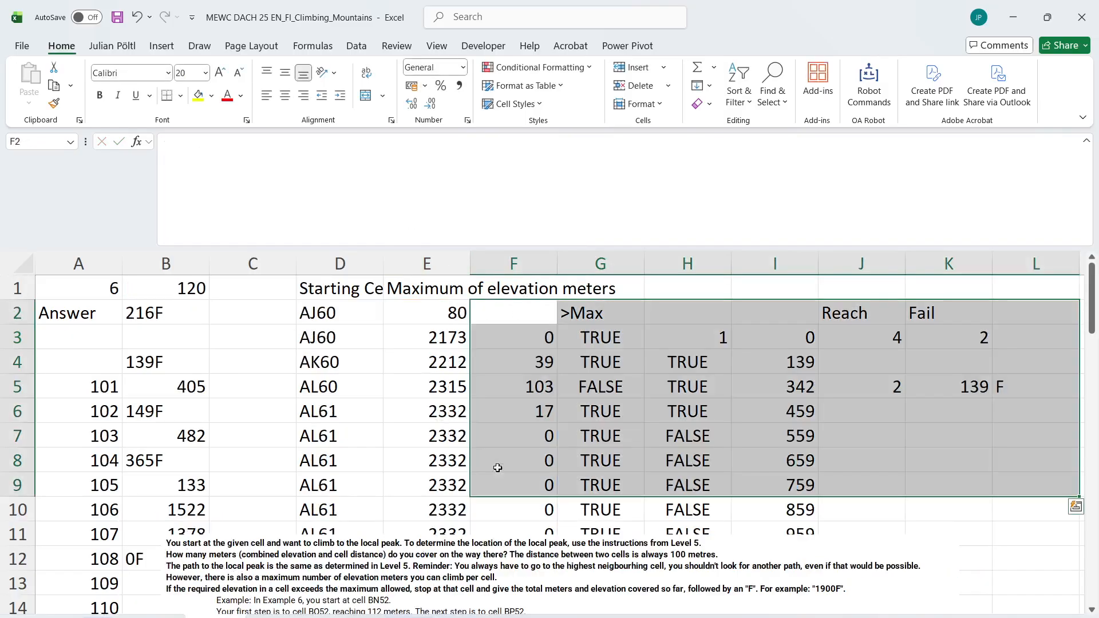
{"action": "left_click", "coordinate": [527, 382]}
{"action": "left_click", "coordinate": [522, 361]}
{"action": "key", "text": "ctrl+Page_Down"}
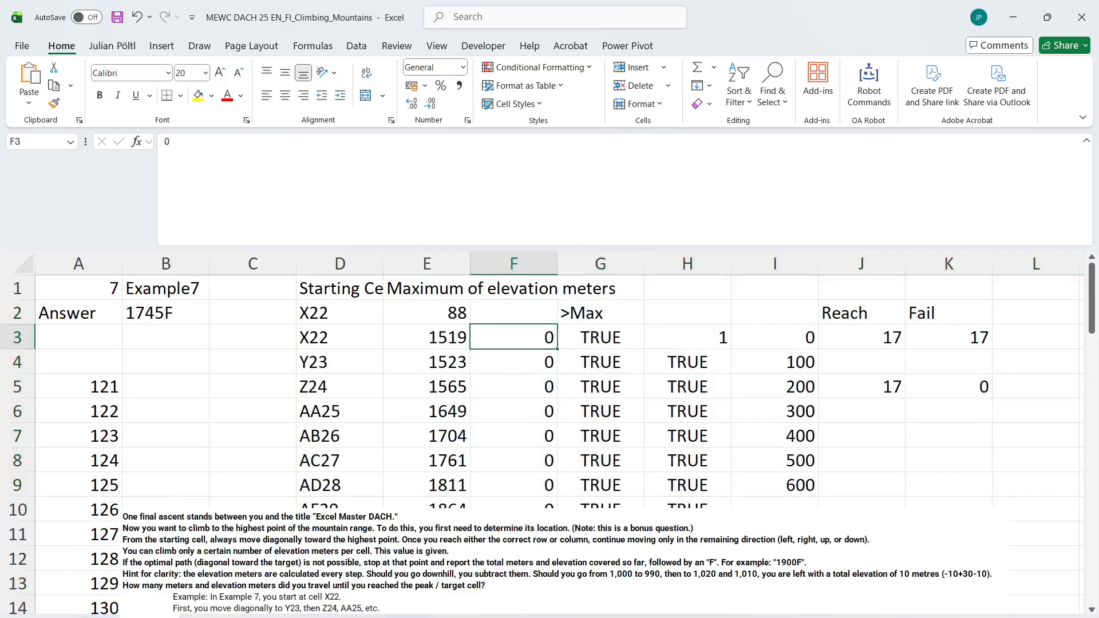
{"action": "left_click", "coordinate": [504, 369]}
{"action": "key", "text": "ctrl+v"}
{"action": "double_click", "coordinate": [557, 374]}
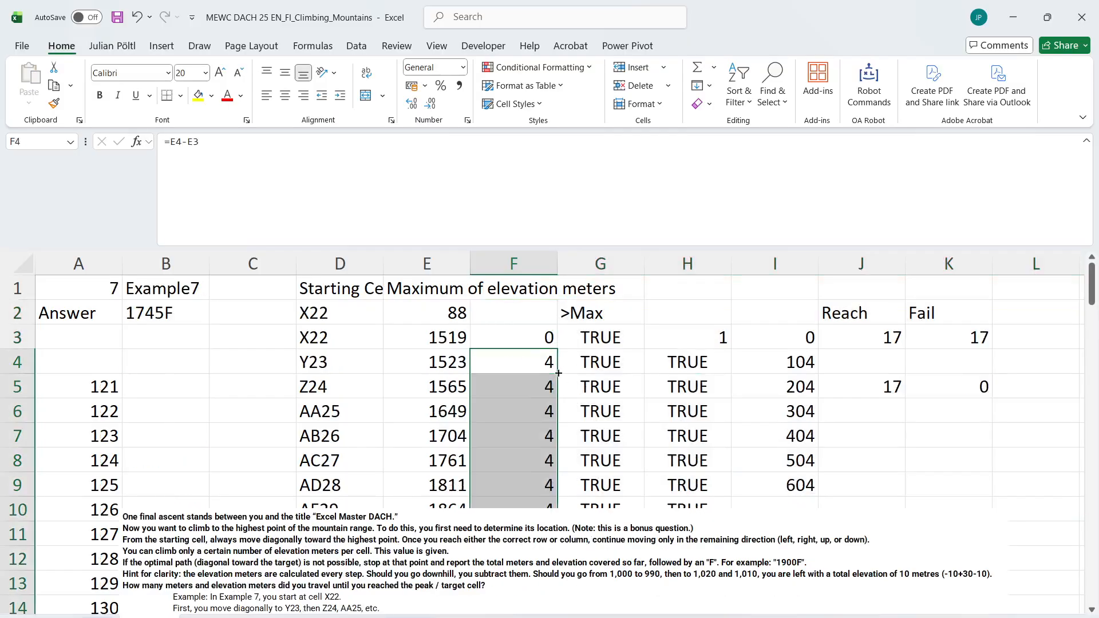
Move the instructions picture down below the path rows and check the exceeded-climb row in column G
{"action": "left_click", "coordinate": [579, 532]}
{"action": "scroll", "coordinate": [504, 425], "scroll_direction": "down", "scroll_amount": 4}
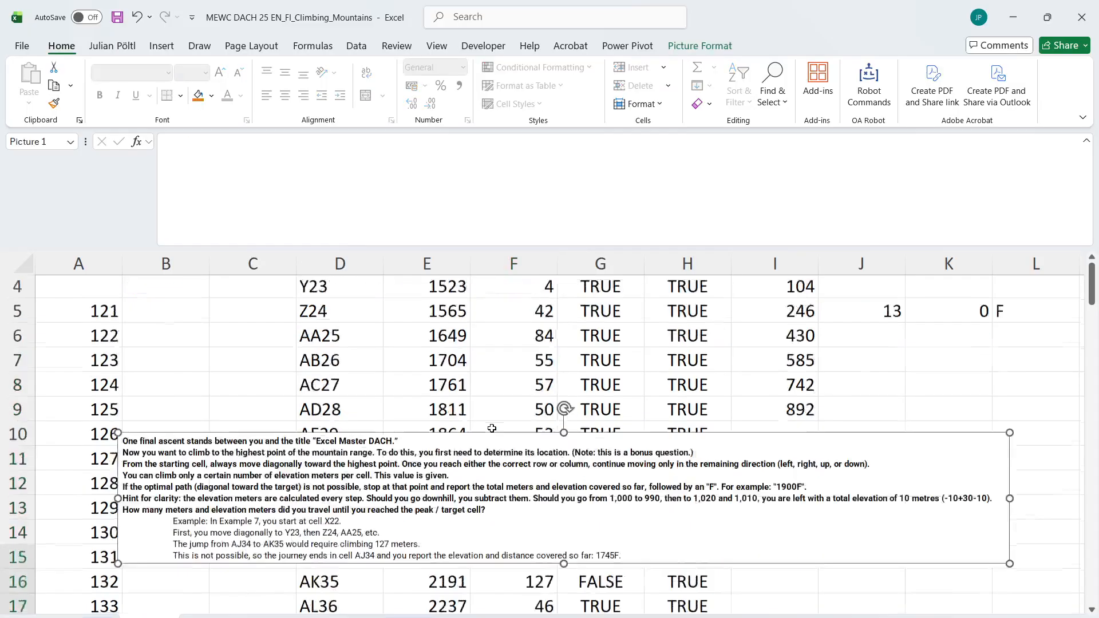
{"action": "left_click_drag", "start_coordinate": [617, 295], "coordinate": [569, 556]}
{"action": "scroll", "coordinate": [633, 319], "scroll_direction": "up", "scroll_amount": 1}
{"action": "left_click", "coordinate": [621, 424]}
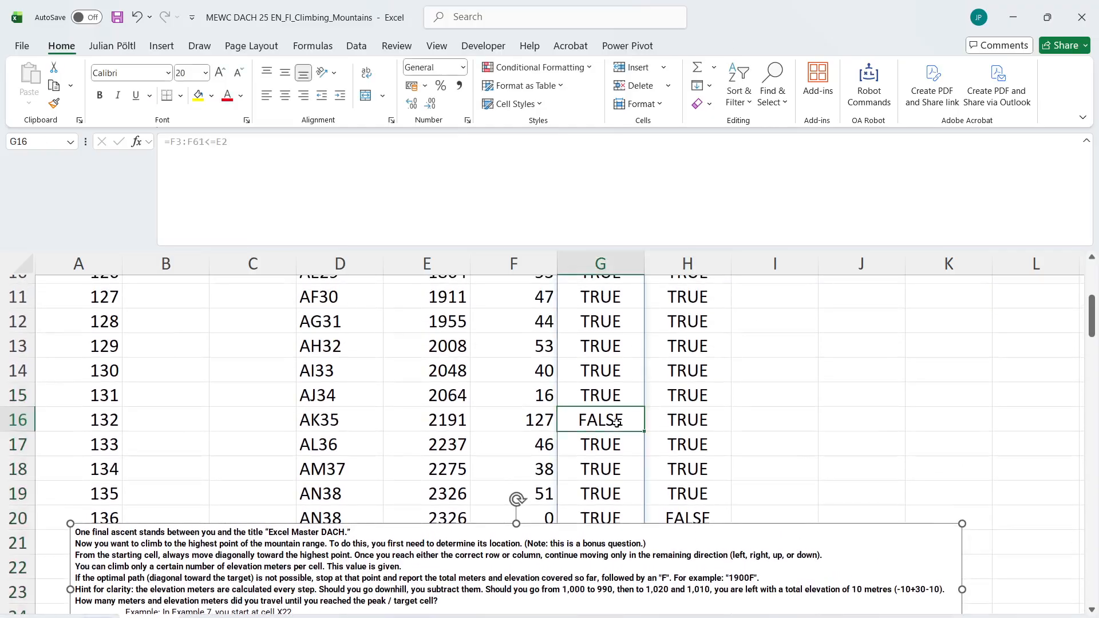
{"action": "key", "text": "ctrl+Up"}
Review the position-change formula =D3:D60<>D4:D61 in H4 and how far it extends down column H
{"action": "left_click", "coordinate": [700, 360]}
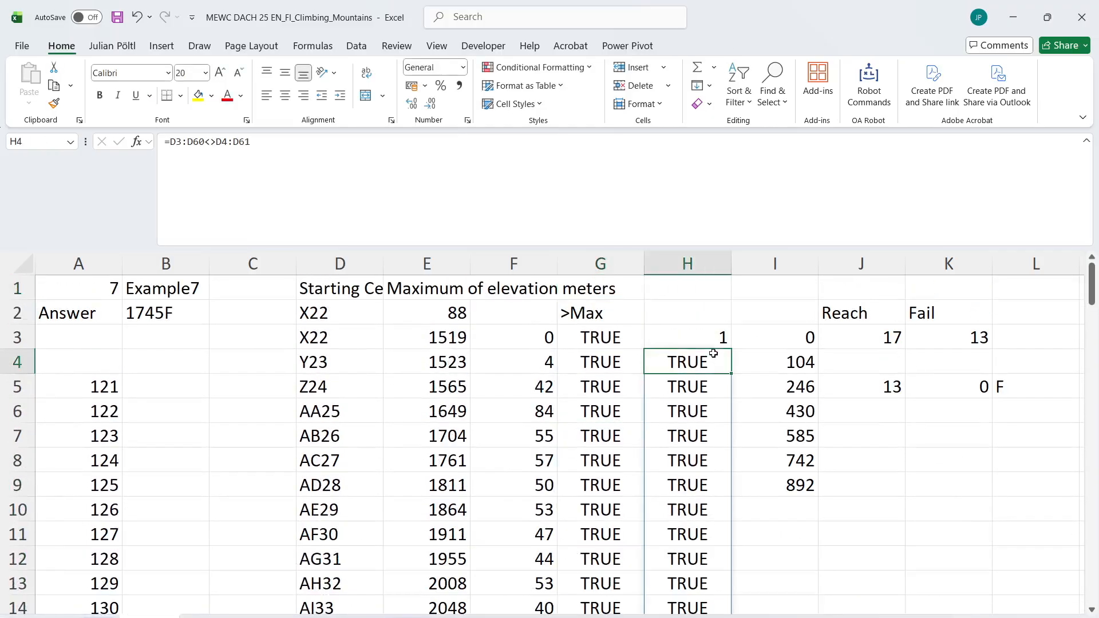
{"action": "left_click", "coordinate": [558, 204]}
{"action": "key", "text": "ctrl+Return"}
{"action": "scroll", "coordinate": [543, 389], "scroll_direction": "down", "scroll_amount": 10}
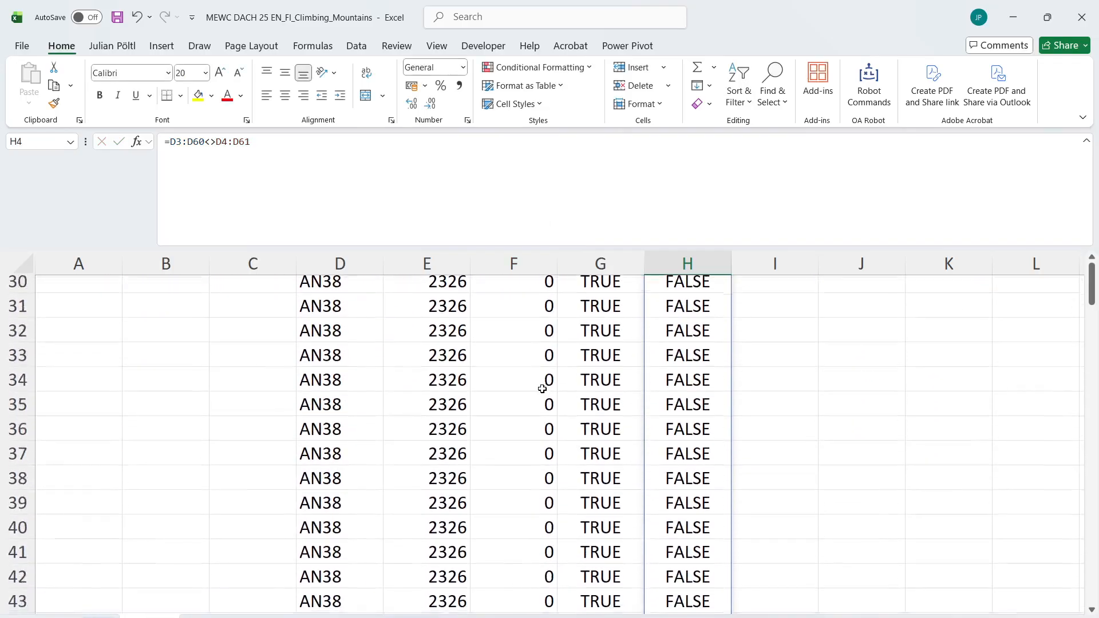
{"action": "scroll", "coordinate": [542, 388], "scroll_direction": "up", "scroll_amount": 10}
{"action": "scroll", "coordinate": [541, 388], "scroll_direction": "up", "scroll_amount": 1}
Fill the cumulative meters formula =F4+100+I3 from I4 further down column I
{"action": "left_click", "coordinate": [788, 355]}
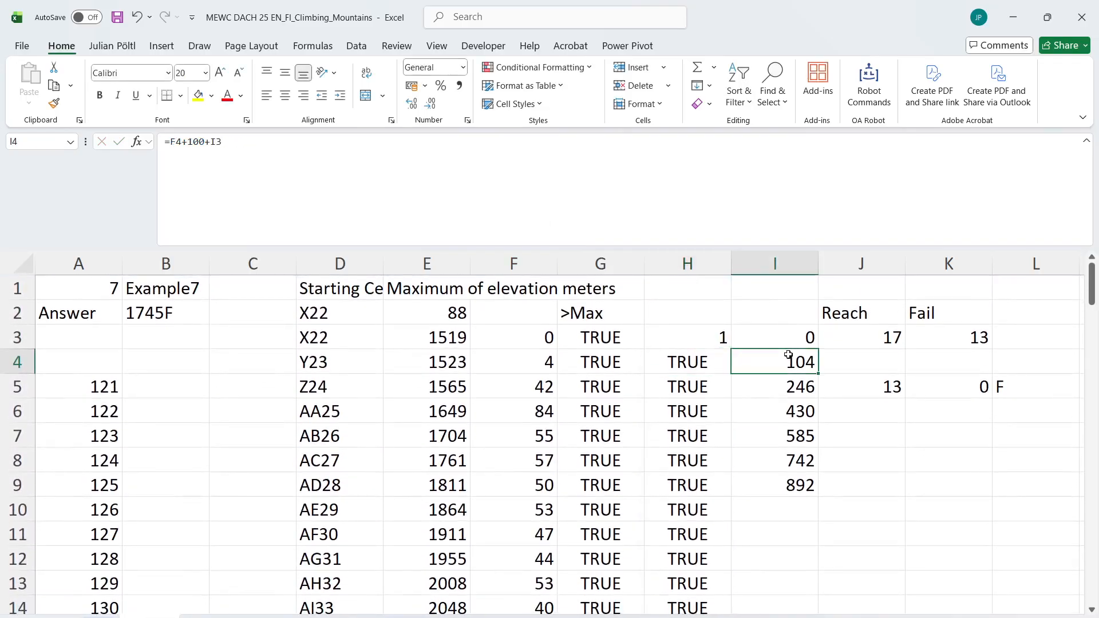
{"action": "left_click_drag", "start_coordinate": [824, 377], "coordinate": [776, 572]}
{"action": "scroll", "coordinate": [708, 439], "scroll_direction": "up", "scroll_amount": 20}
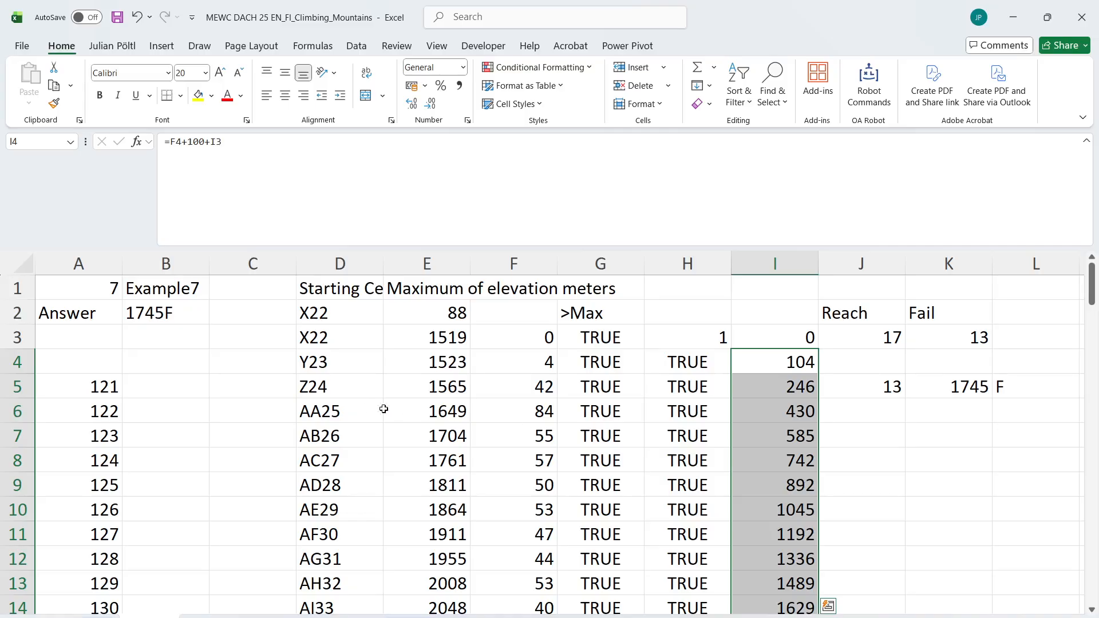
Copy the answer formula =IF(L_ISEmpty(L5);K5;K5&"F") from B4 of the Level 6 sheet into B4 of the Level 7 sheet
{"action": "left_click", "coordinate": [215, 616]}
{"action": "left_click", "coordinate": [185, 314]}
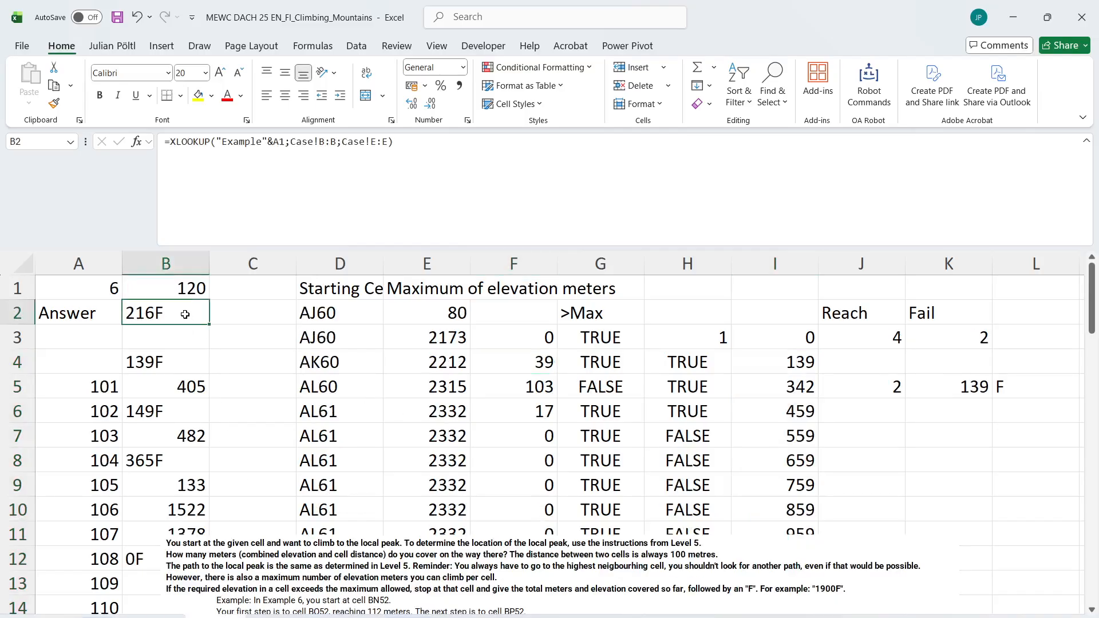
{"action": "left_click", "coordinate": [161, 359]}
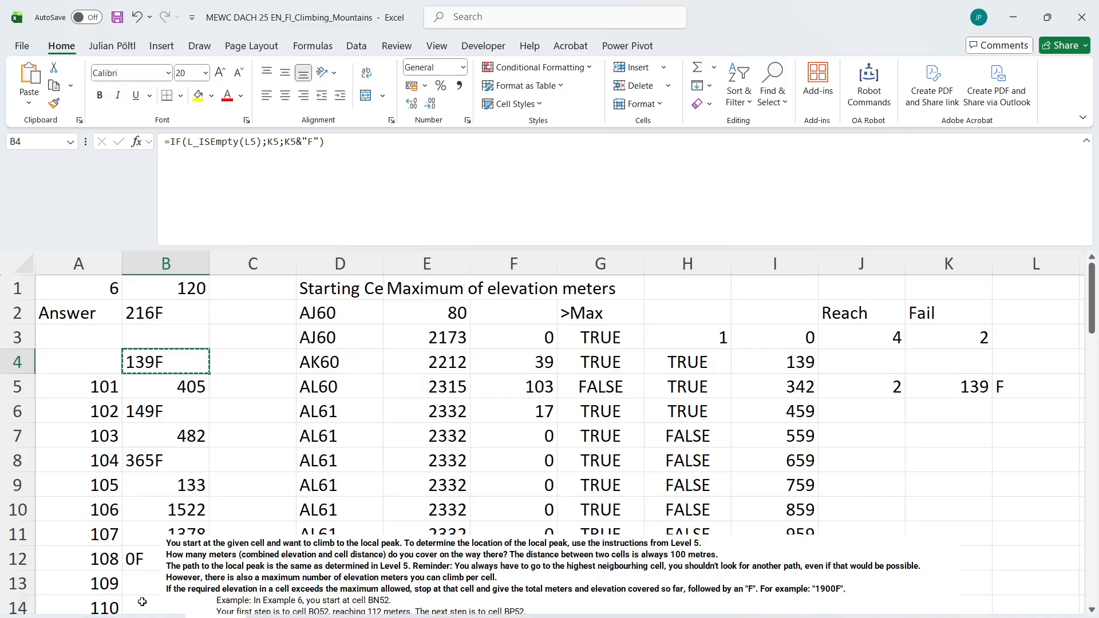
{"action": "left_click", "coordinate": [143, 617]}
{"action": "left_click", "coordinate": [170, 360]}
{"action": "key", "text": "ctrl+v"}
{"action": "left_click", "coordinate": [238, 356]}
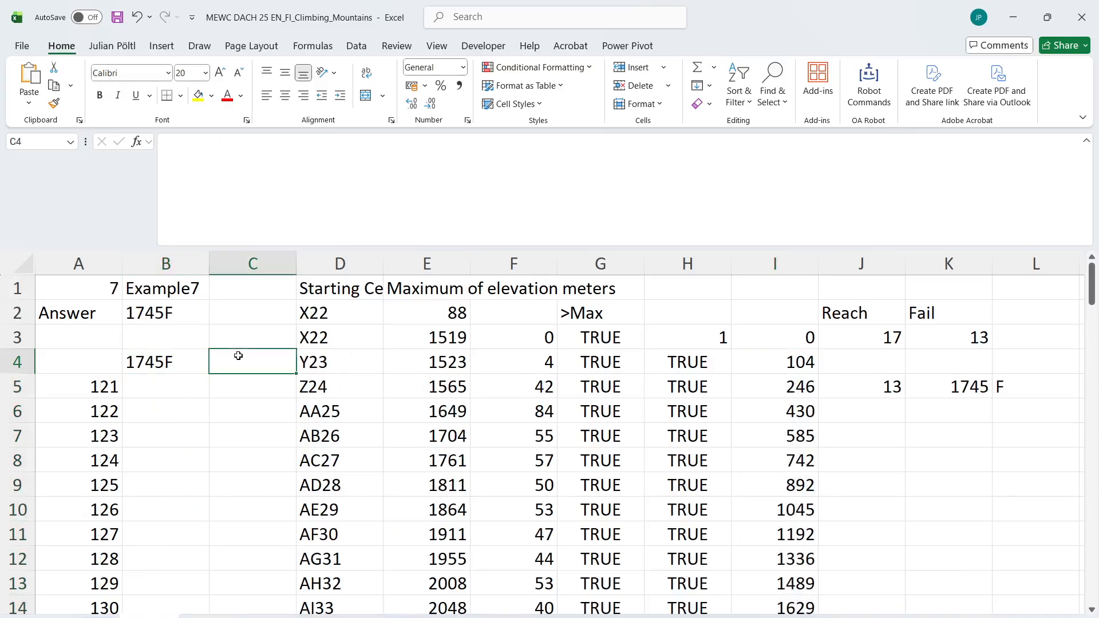
Look through the Case sheet for the Level 7 game numbers and return to the Level 7 sheet
{"action": "left_click", "coordinate": [204, 617]}
{"action": "left_click", "coordinate": [149, 616]}
{"action": "left_click", "coordinate": [245, 499]}
{"action": "left_click", "coordinate": [98, 616]}
{"action": "scroll", "coordinate": [251, 407], "scroll_direction": "up", "scroll_amount": 12}
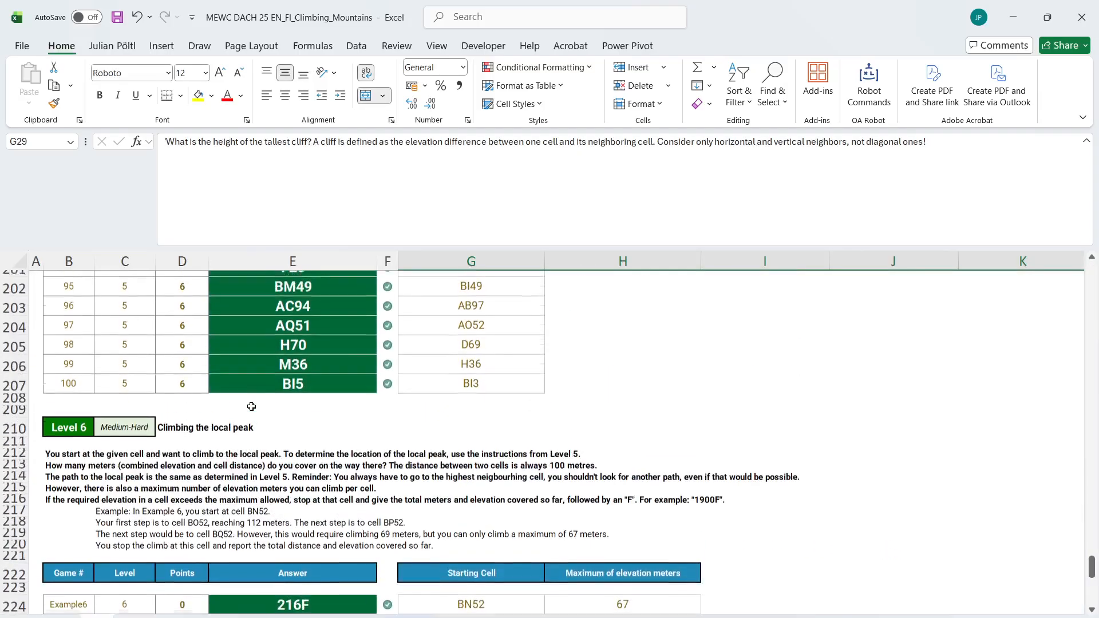
{"action": "scroll", "coordinate": [251, 407], "scroll_direction": "down", "scroll_amount": 7}
{"action": "scroll", "coordinate": [252, 406], "scroll_direction": "down", "scroll_amount": 9}
{"action": "key", "text": "ctrl+Page_Down"}
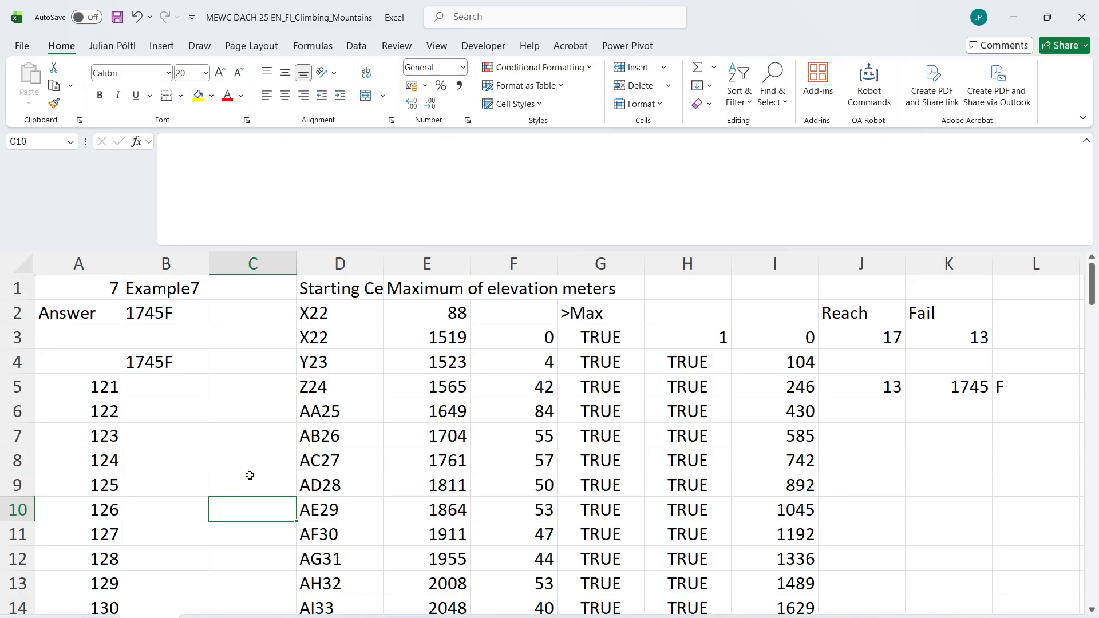
Run the answer-generation macro for games 121 to 140, with B1 as the game number cell and B4 as the answer cell
{"action": "left_click", "coordinate": [249, 476]}
{"action": "key", "text": "ctrl+shift+s"}
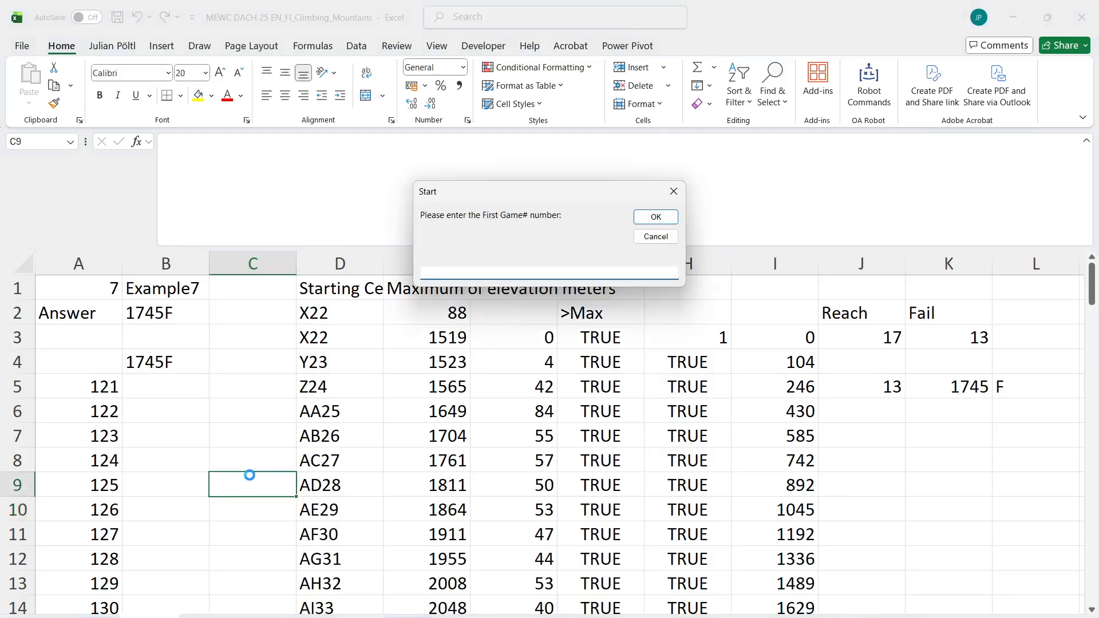
{"action": "type", "text": "121"}
{"action": "key", "text": "Return"}
{"action": "type", "text": "150"}
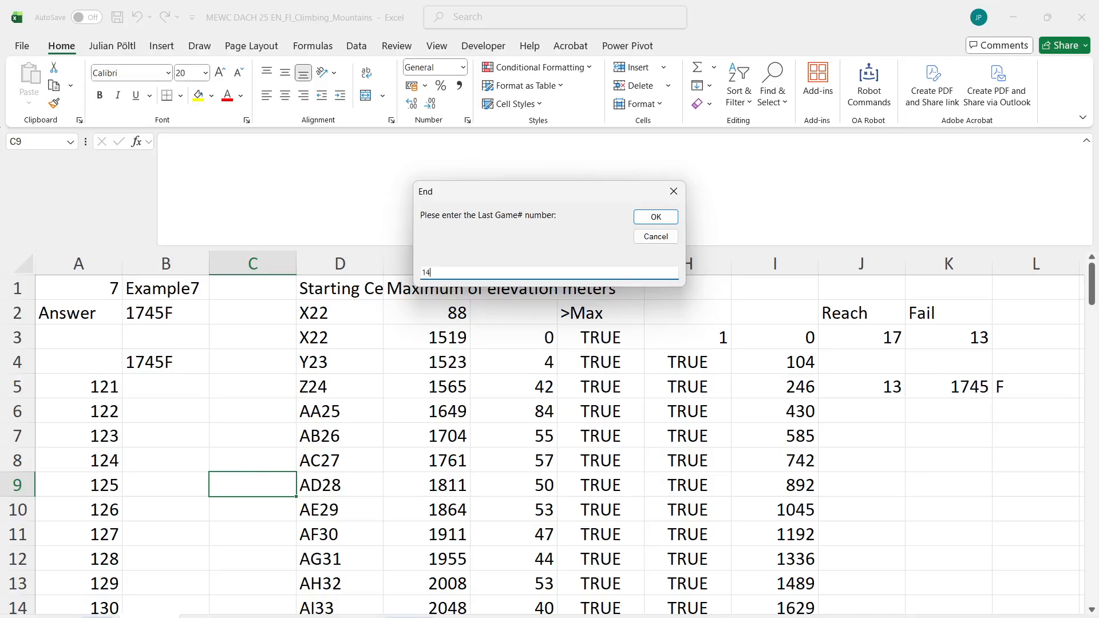
{"action": "key", "text": "Return"}
{"action": "type", "text": "b1"}
{"action": "key", "text": "Return"}
{"action": "type", "text": "b4"}
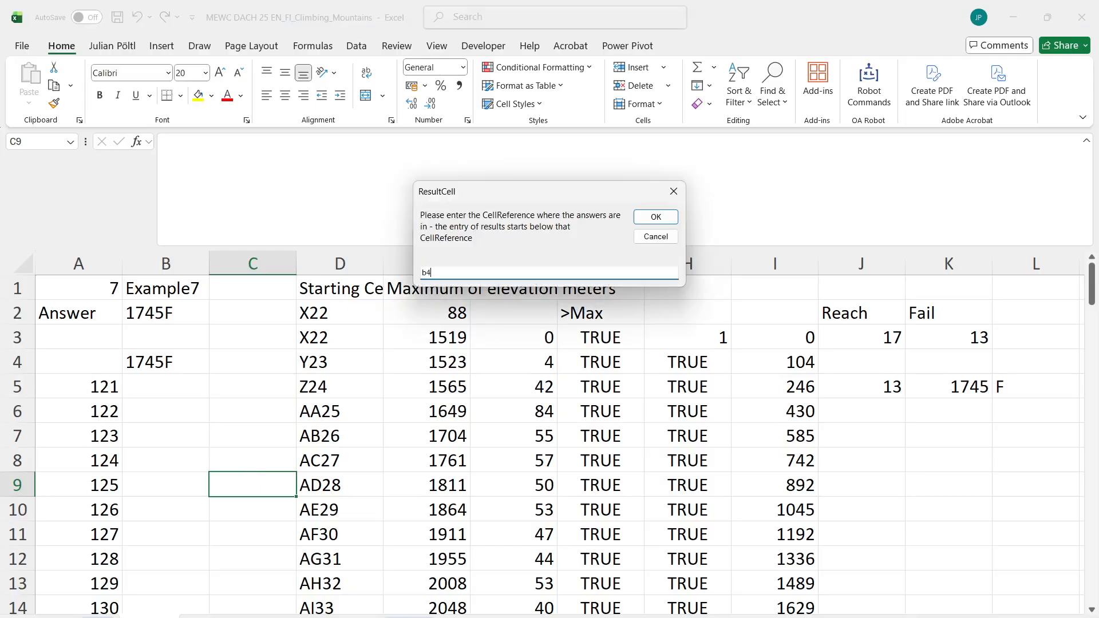
{"action": "key", "text": "Return"}
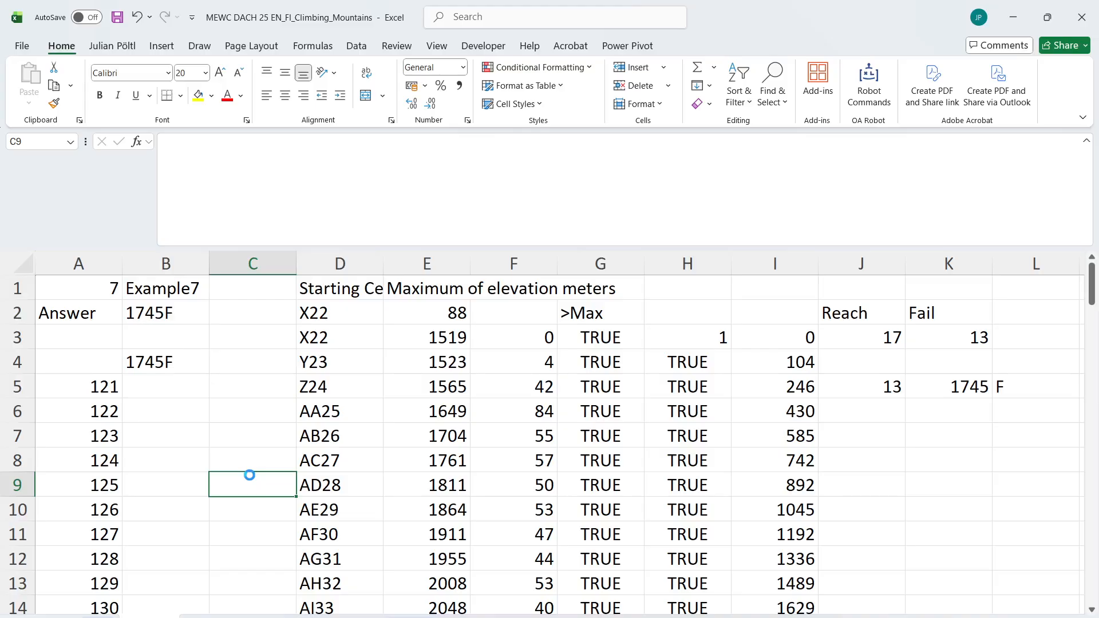
{"action": "key", "text": "Return"}
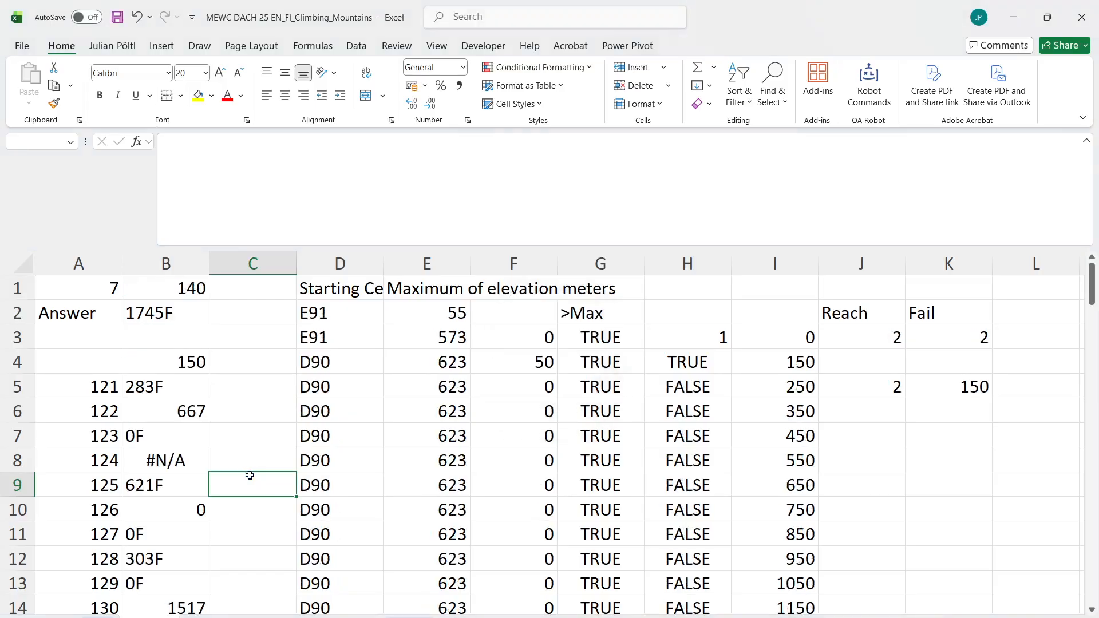
Move the task description picture clear of the answer columns and look through the generated answers in column B
{"action": "scroll", "coordinate": [249, 476], "scroll_direction": "down", "scroll_amount": 3}
{"action": "scroll", "coordinate": [250, 475], "scroll_direction": "down", "scroll_amount": 2}
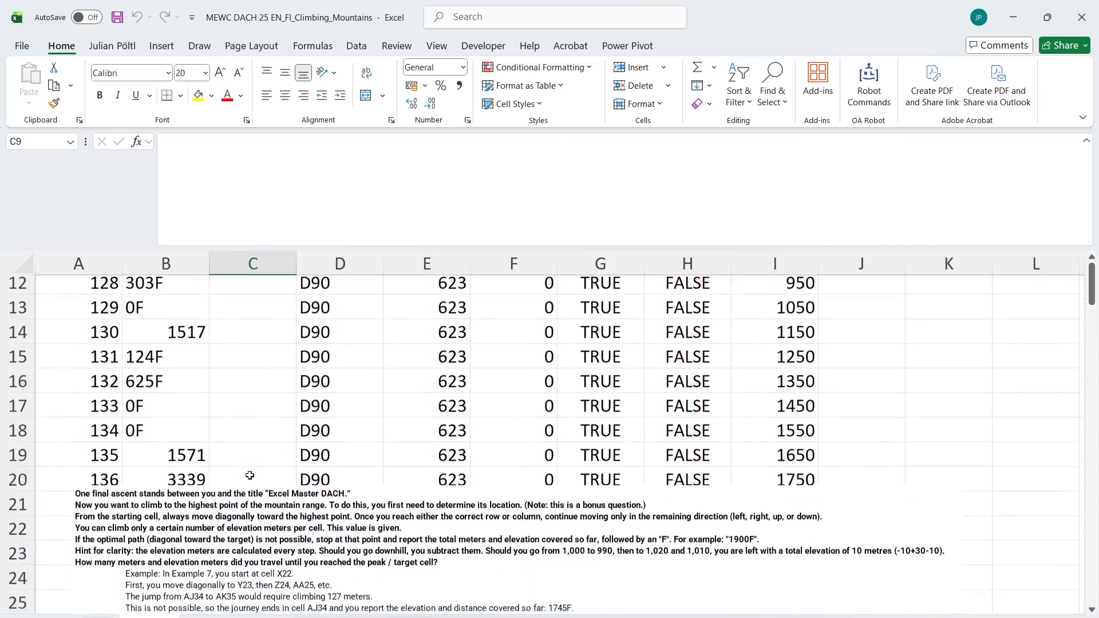
{"action": "left_click_drag", "start_coordinate": [246, 523], "coordinate": [517, 473]}
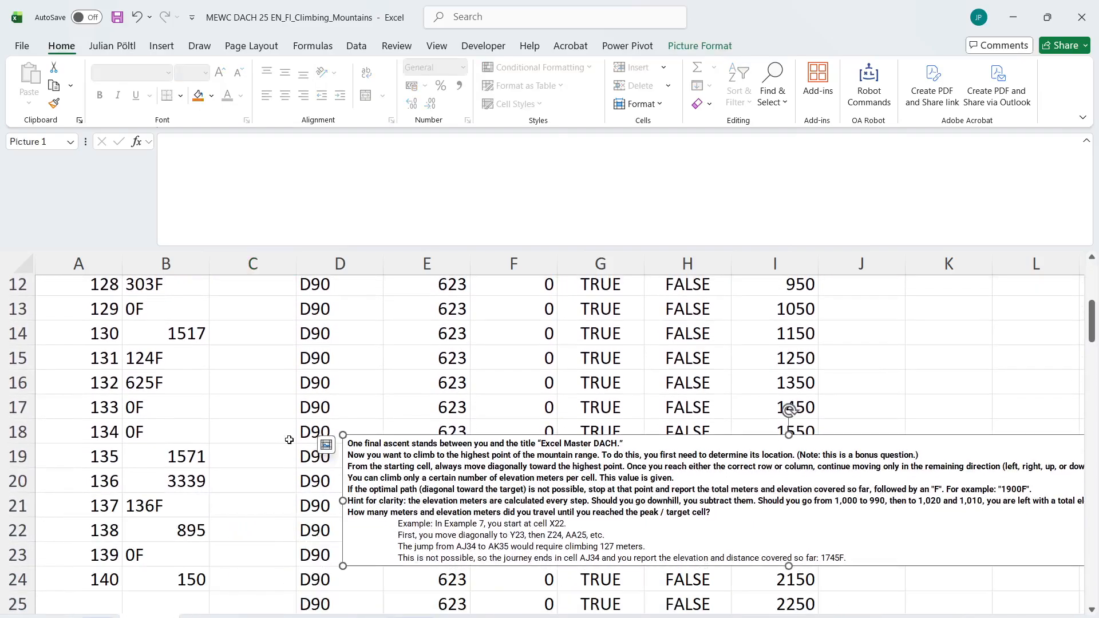
{"action": "scroll", "coordinate": [289, 439], "scroll_direction": "down", "scroll_amount": 1}
{"action": "scroll", "coordinate": [289, 440], "scroll_direction": "up", "scroll_amount": 5}
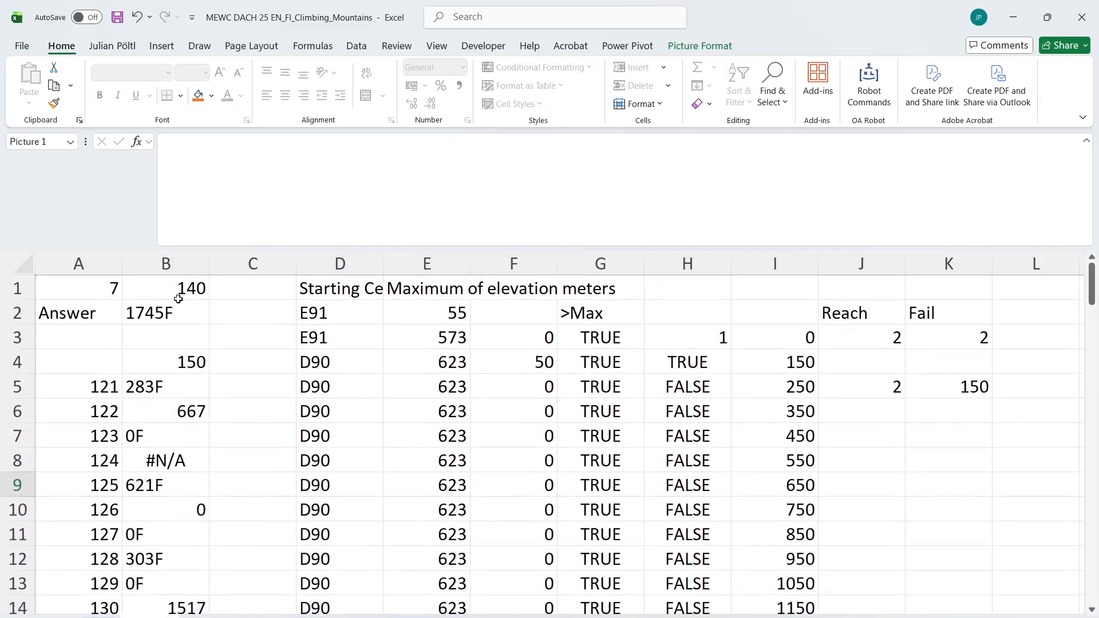
Set the game number in B1 to 124 and inspect the position formula in D4
{"action": "left_click", "coordinate": [178, 294]}
{"action": "type", "text": "124"}
{"action": "key", "text": "Return"}
{"action": "left_click", "coordinate": [178, 294]}
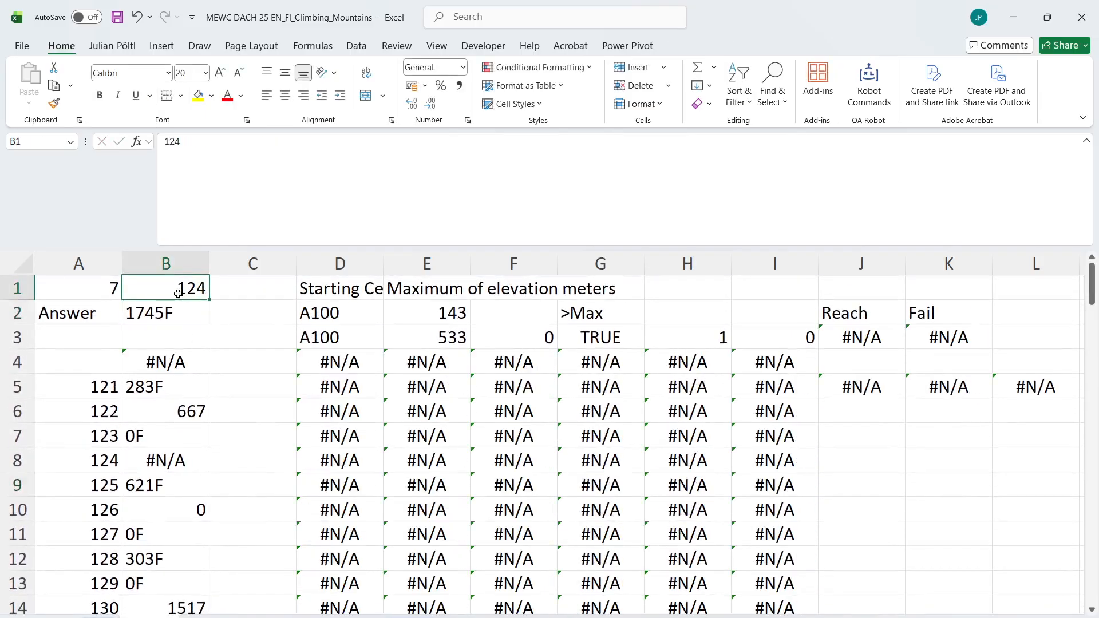
{"action": "left_click", "coordinate": [354, 362]}
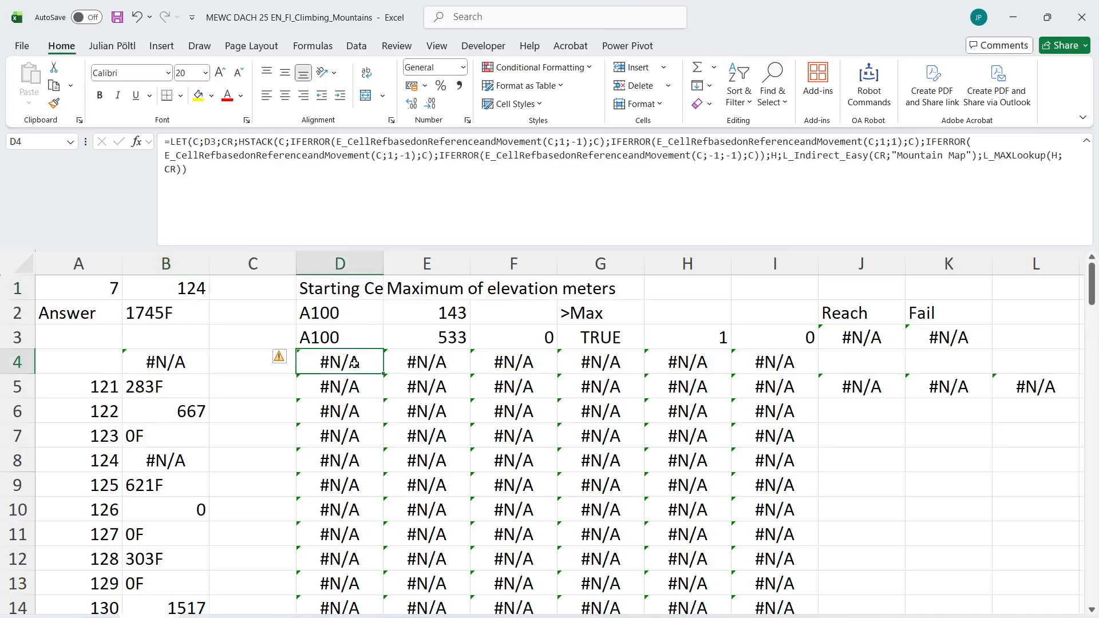
{"action": "left_click", "coordinate": [386, 225]}
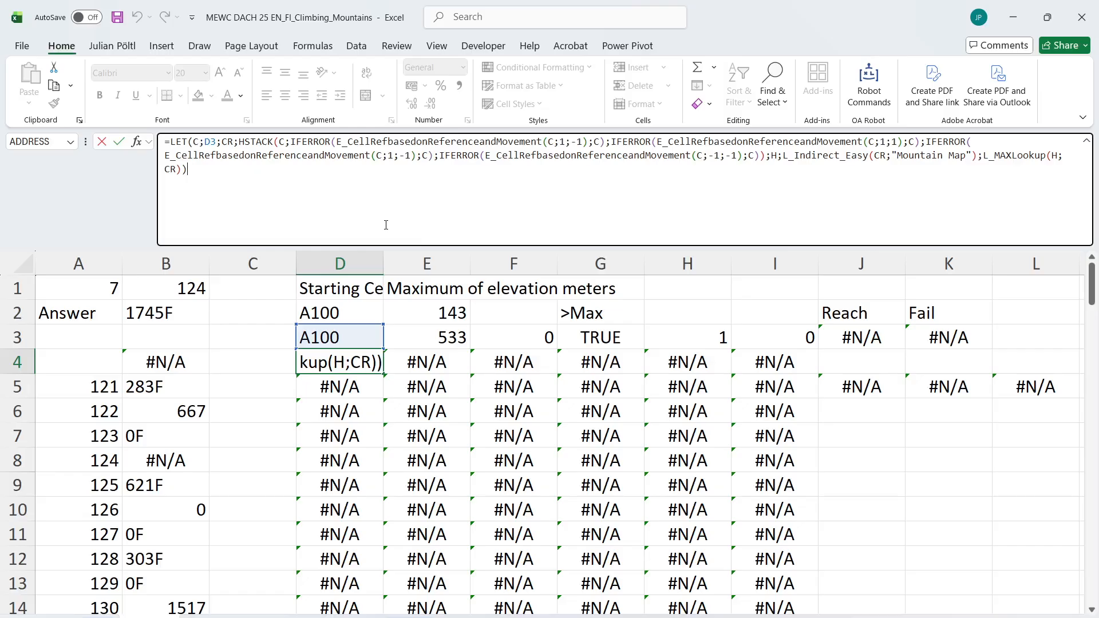
{"action": "key", "text": "Escape"}
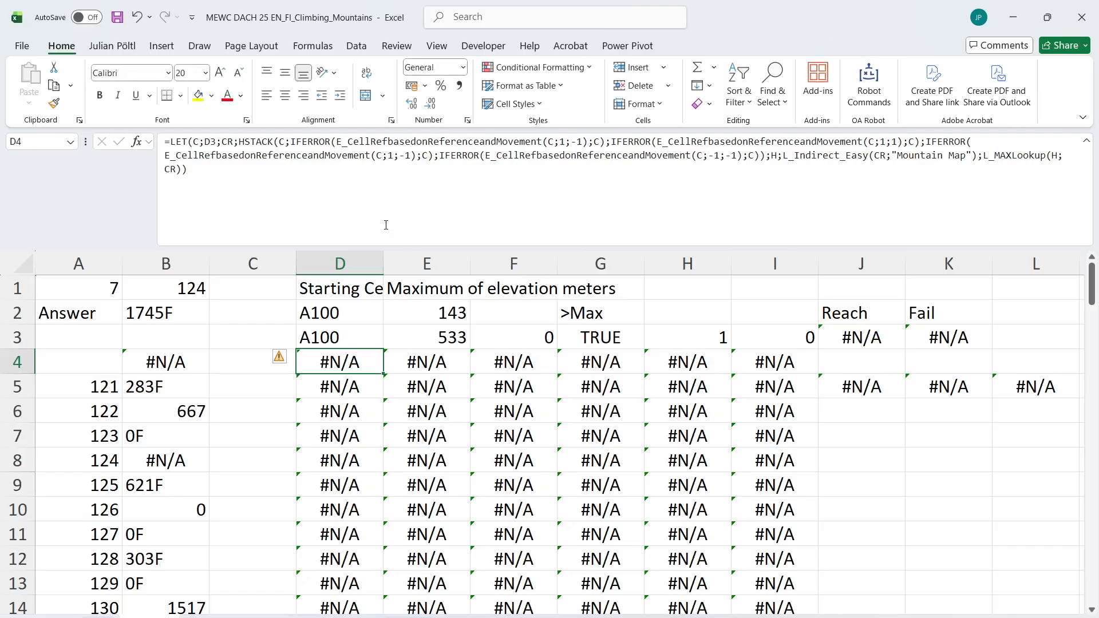
Copy the text of the D4 position formula into K8 as a test formula
{"action": "left_click", "coordinate": [386, 225]}
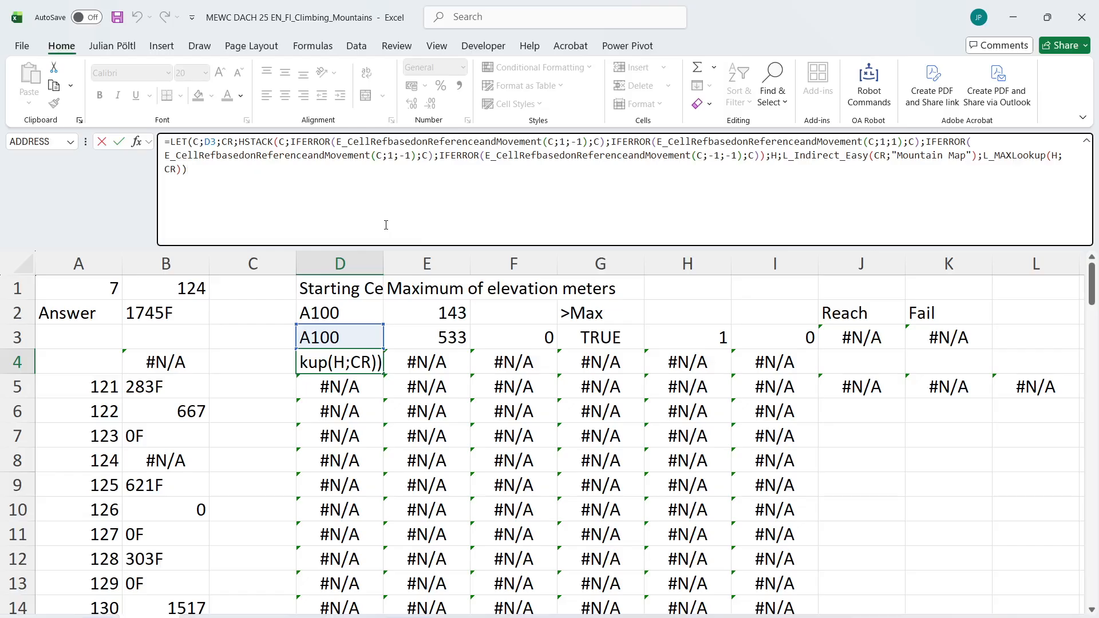
{"action": "key", "text": "ctrl+a"}
{"action": "key", "text": "ctrl+c"}
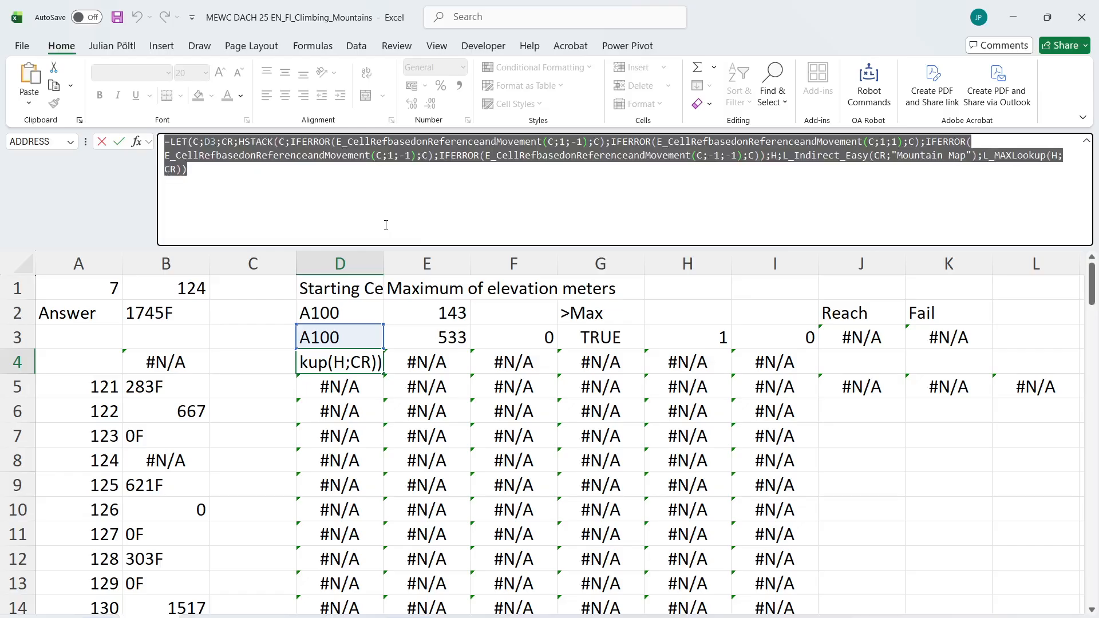
{"action": "key", "text": "Escape"}
{"action": "left_click", "coordinate": [916, 458]}
{"action": "left_click", "coordinate": [668, 201]}
{"action": "key", "text": "ctrl+v"}
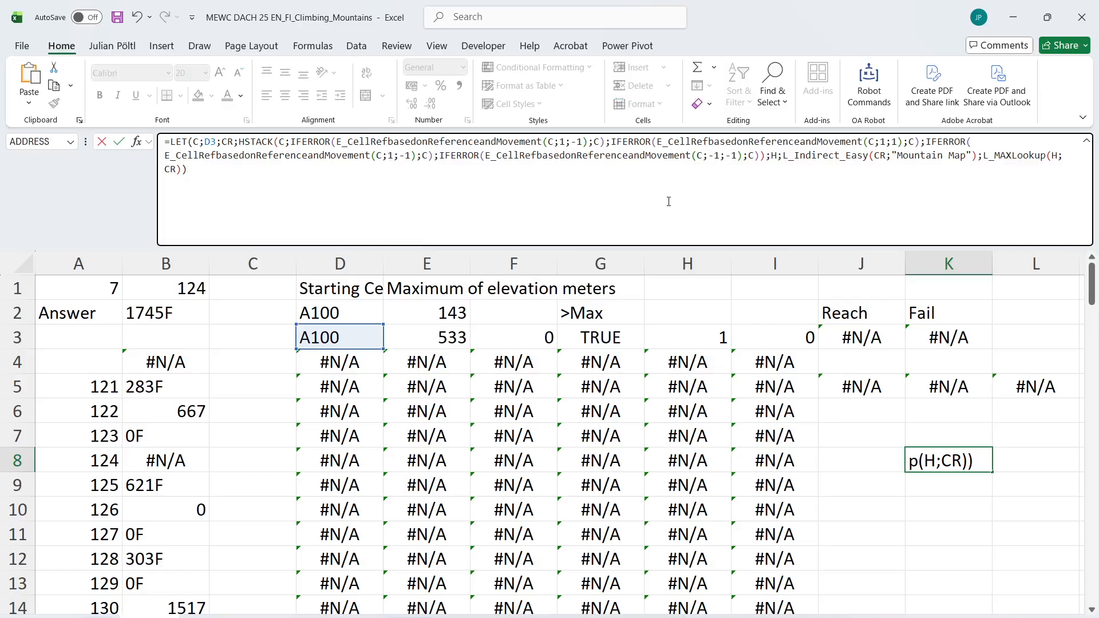
Shorten the test formula in K8 so that the LET ends after the HSTACK definition and returns CR
{"action": "left_click_drag", "start_coordinate": [668, 202], "coordinate": [717, 155]}
{"action": "left_click", "coordinate": [837, 176]}
{"action": "left_click", "coordinate": [784, 156], "text": "shift"}
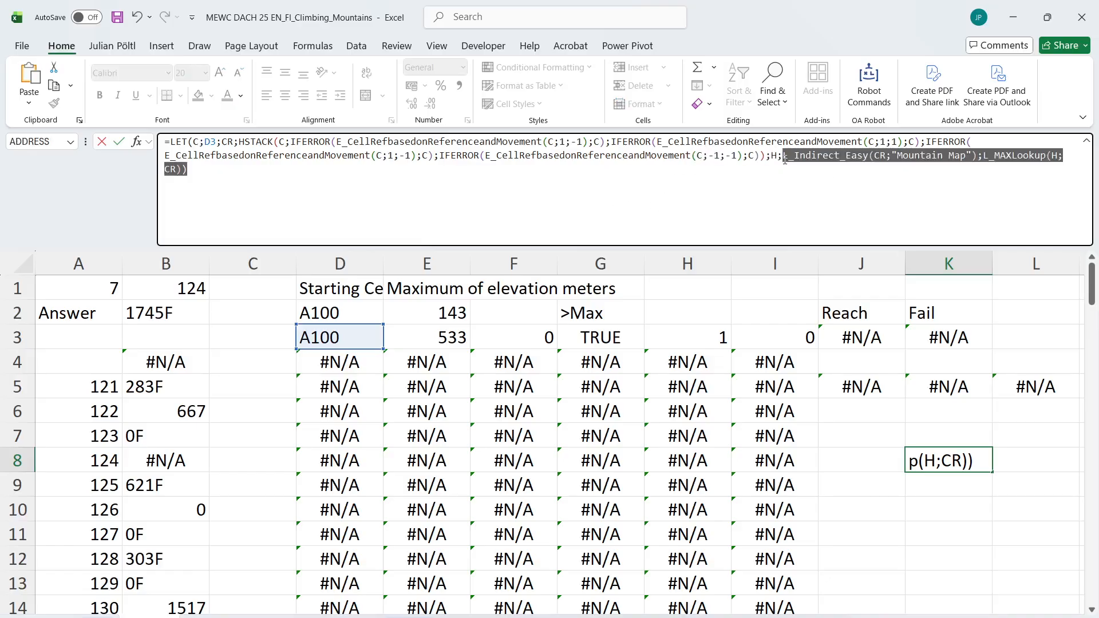
{"action": "type", "text": "CR)"}
{"action": "key", "text": "Return"}
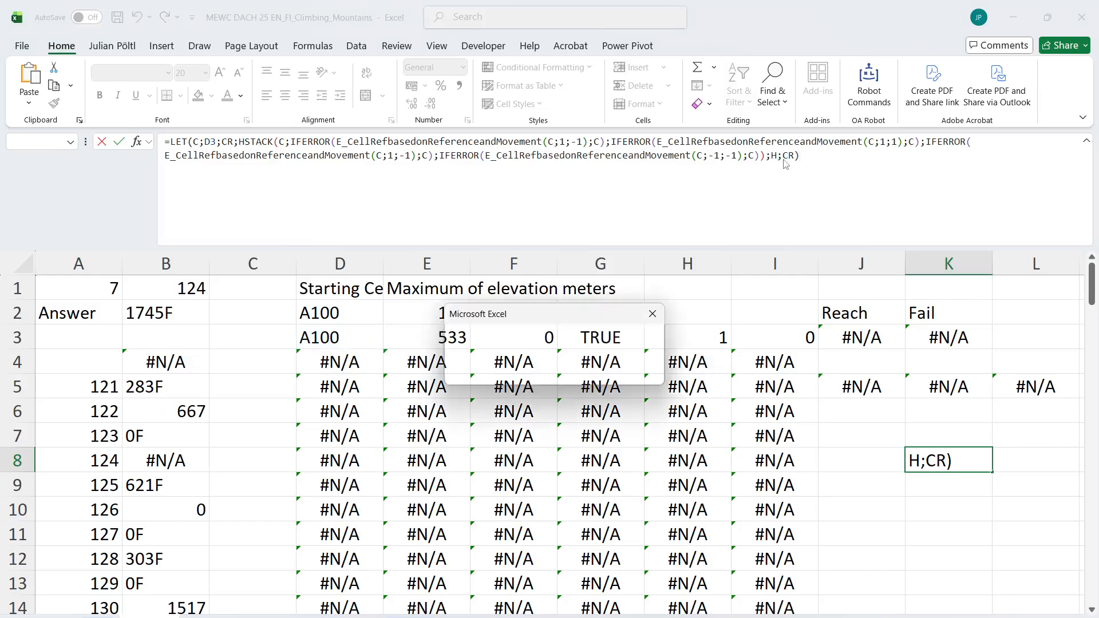
{"action": "key", "text": "Return"}
{"action": "key", "text": "BackSpace"}
{"action": "key", "text": "BackSpace"}
{"action": "key", "text": "BackSpace"}
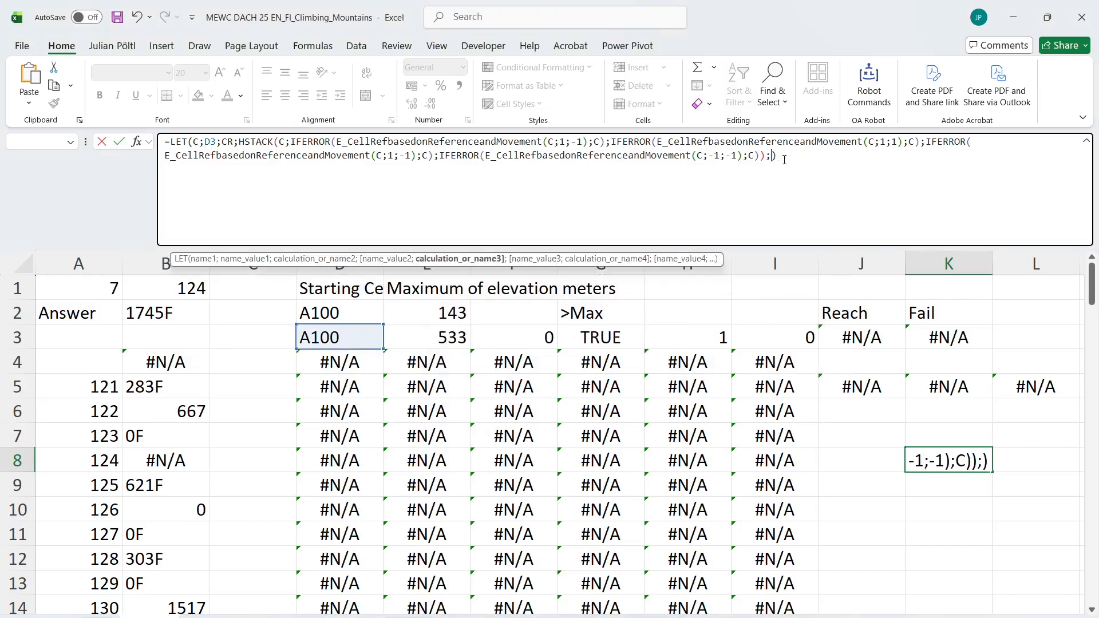
{"action": "type", "text": "CR"}
{"action": "key", "text": "Return"}
Examine the candidate cell references that the K8 test formula spills across row 8
{"action": "key", "text": "Up"}
{"action": "key", "text": "ctrl+Right"}
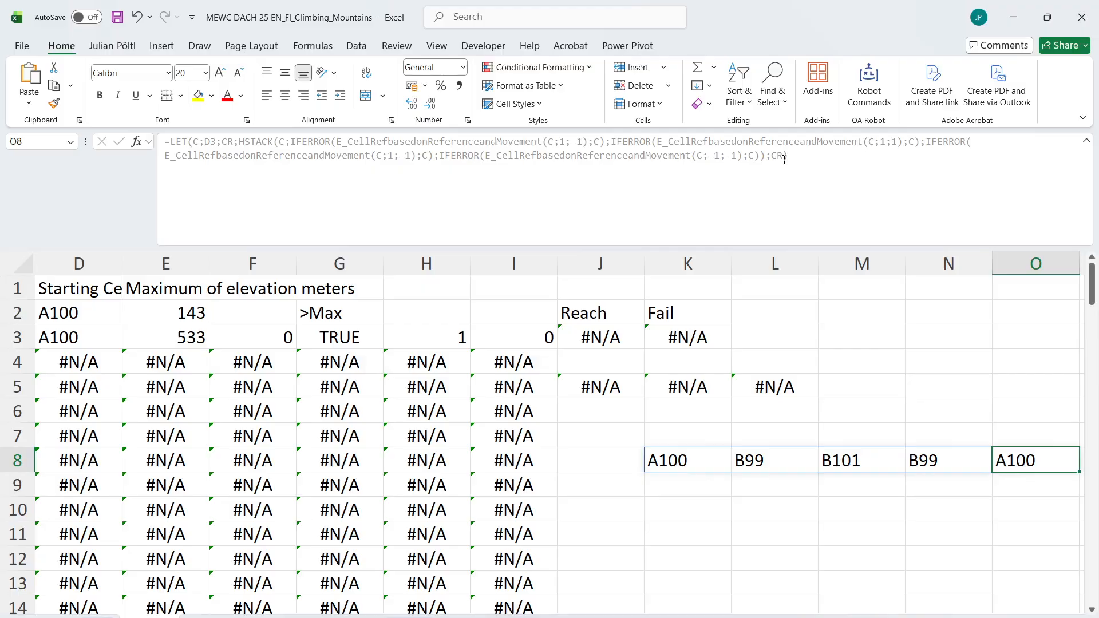
{"action": "key", "text": "ctrl+Left"}
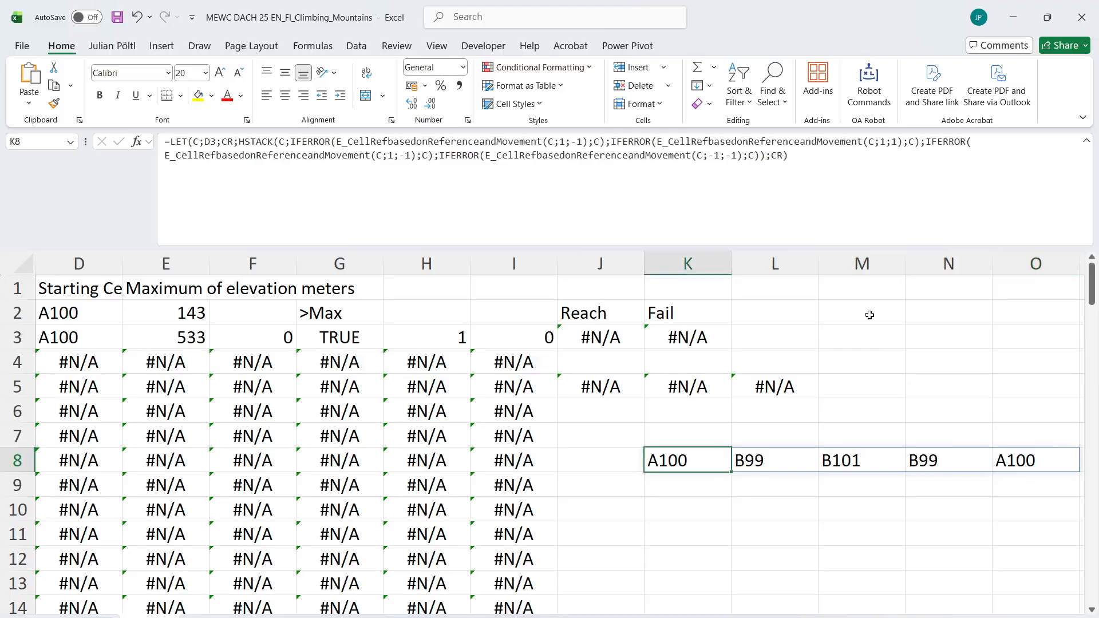
{"action": "scroll", "coordinate": [869, 314], "scroll_direction": "left", "scroll_amount": 1}
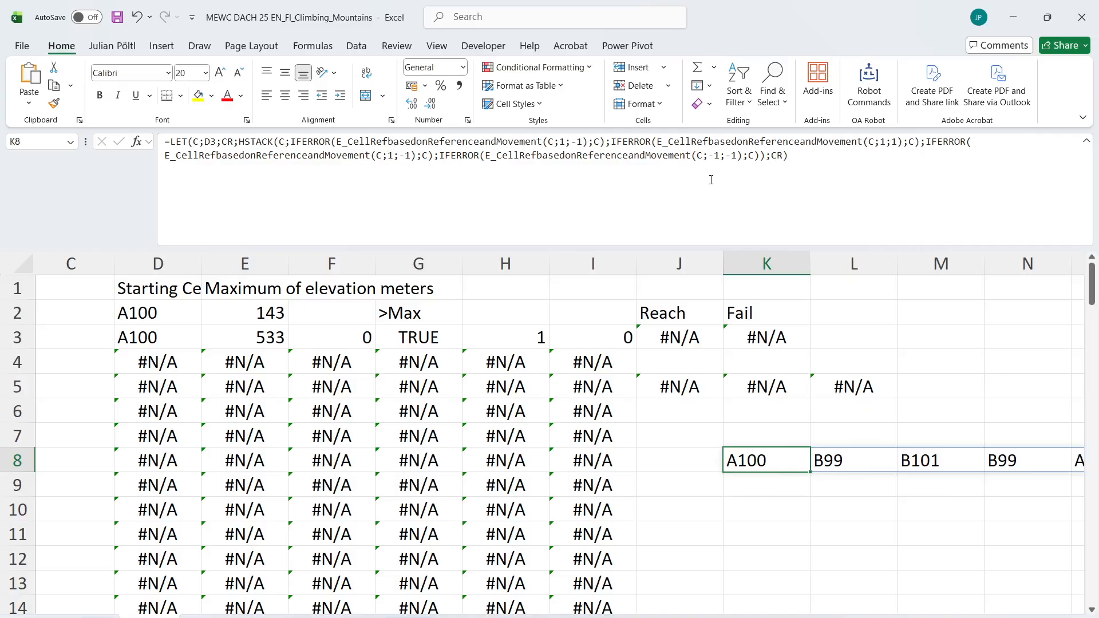
{"action": "scroll", "coordinate": [615, 349], "scroll_direction": "right", "scroll_amount": 2}
{"action": "scroll", "coordinate": [616, 349], "scroll_direction": "left", "scroll_amount": 4}
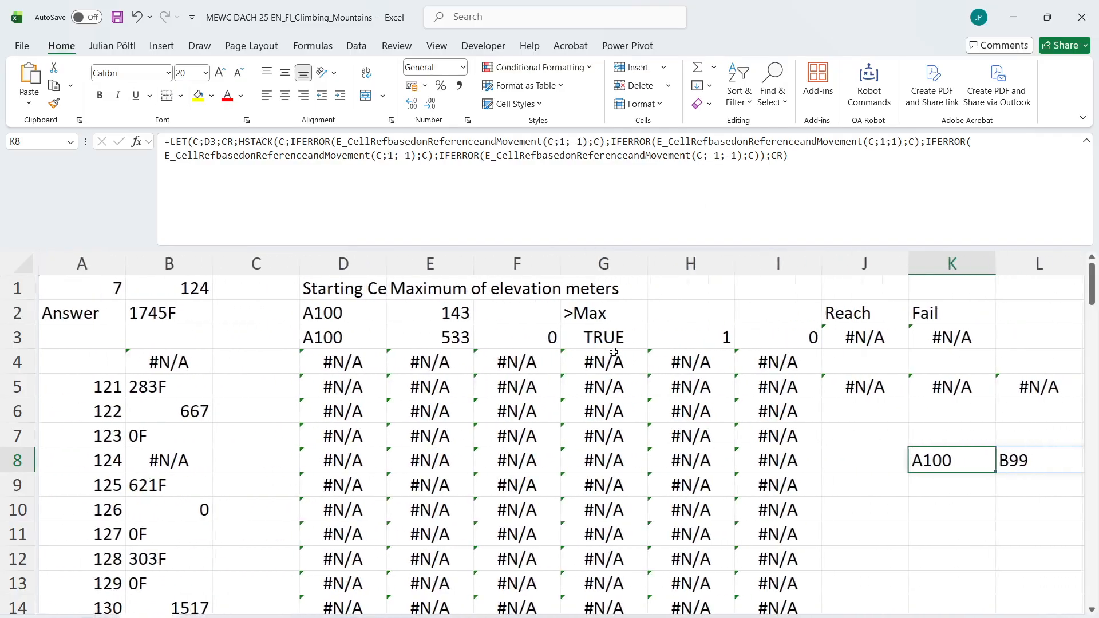
Copy the text of the D4 position formula into J8 for a second test
{"action": "left_click", "coordinate": [329, 356]}
{"action": "left_click", "coordinate": [641, 188]}
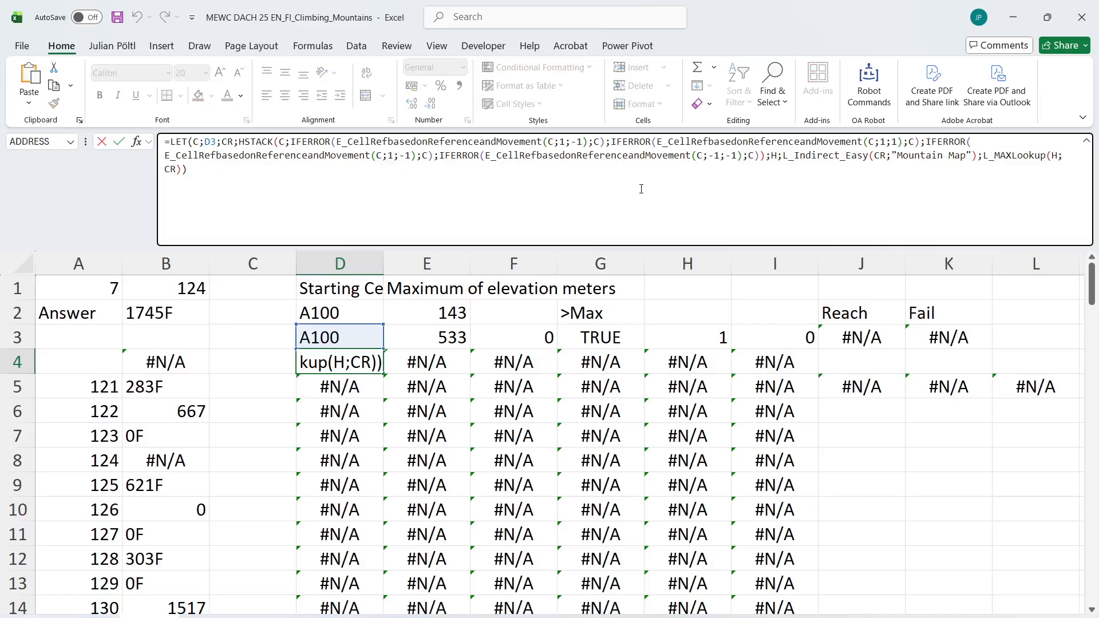
{"action": "key", "text": "Escape"}
{"action": "left_click", "coordinate": [778, 162]}
{"action": "key", "text": "ctrl+a"}
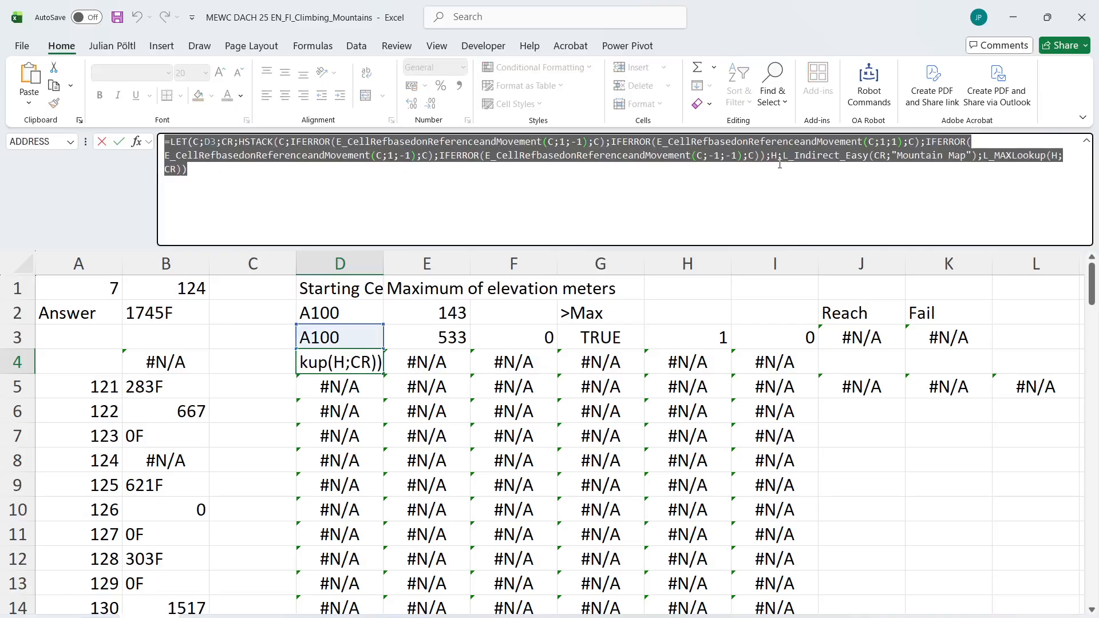
{"action": "key", "text": "Escape"}
{"action": "left_click", "coordinate": [884, 471]}
{"action": "left_click", "coordinate": [727, 199]}
{"action": "key", "text": "ctrl+v"}
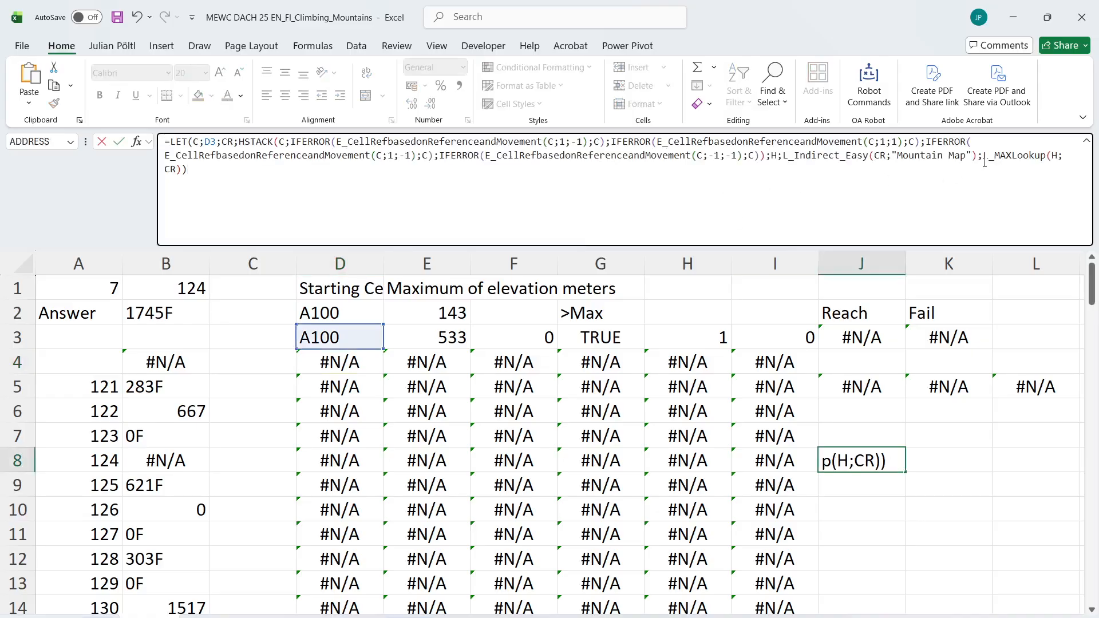
Replace L_MAXLookup(H;CR) in the J8 test formula with H so that it returns the elevations
{"action": "left_click_drag", "start_coordinate": [984, 160], "coordinate": [1003, 219]}
{"action": "type", "text": "G"}
{"action": "key", "text": "BackSpace"}
{"action": "type", "text": "H)"}
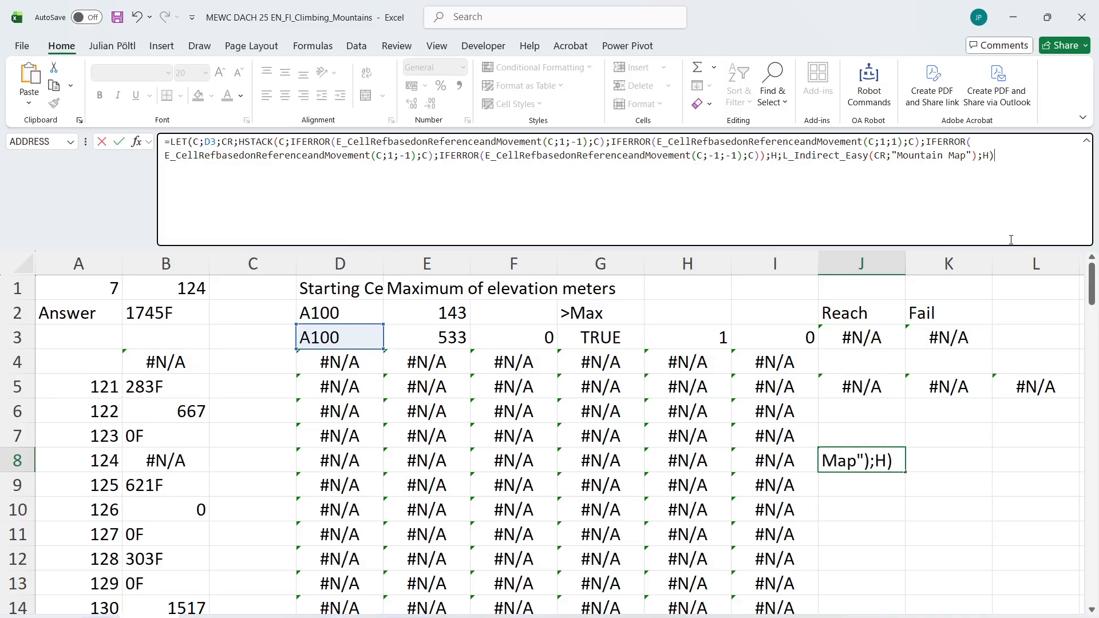
{"action": "key", "text": "Return"}
Check the elevations spilled from J8 and clear the test formula
{"action": "key", "text": "Up"}
{"action": "key", "text": "ctrl+Right"}
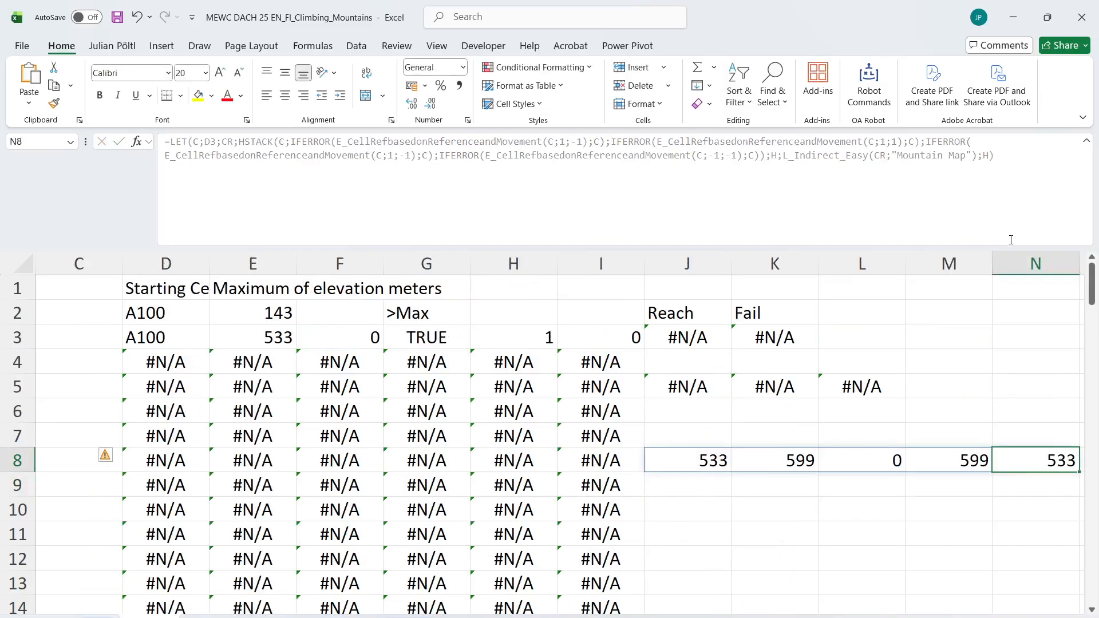
{"action": "key", "text": "ctrl+Left"}
{"action": "key", "text": "Right"}
{"action": "key", "text": "Right"}
{"action": "key", "text": "Right"}
{"action": "key", "text": "Right"}
{"action": "key", "text": "Right"}
{"action": "key", "text": "Right"}
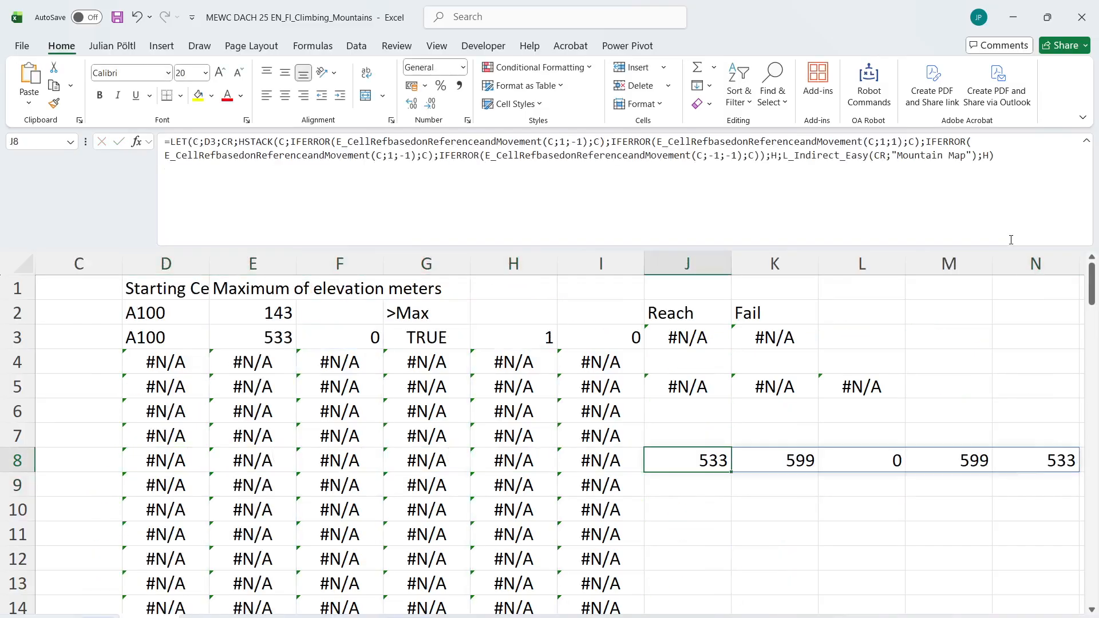
{"action": "key", "text": "Delete"}
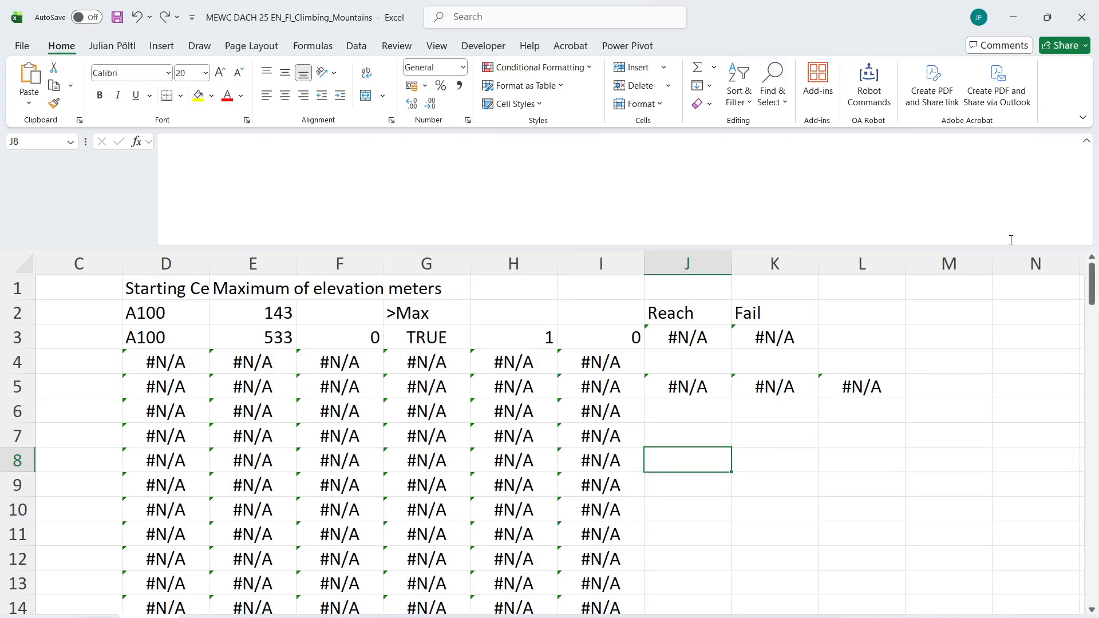
Copy the text of the D4 position formula into K9
{"action": "left_click", "coordinate": [165, 358]}
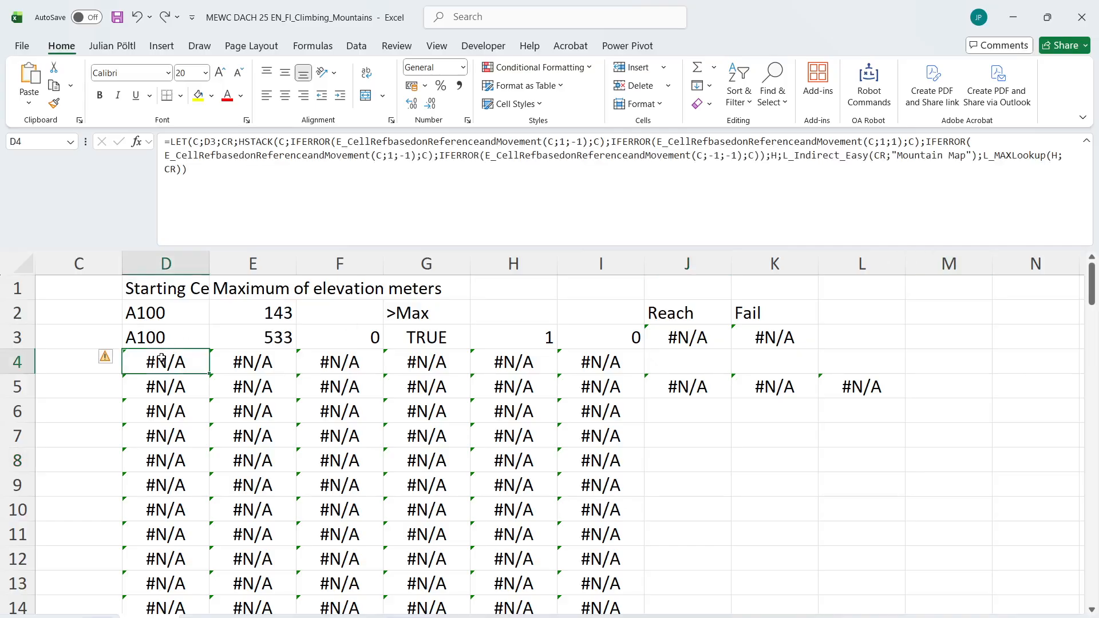
{"action": "left_click", "coordinate": [747, 218]}
{"action": "key", "text": "ctrl+a"}
{"action": "key", "text": "ctrl+c"}
{"action": "key", "text": "Escape"}
{"action": "left_click", "coordinate": [781, 476]}
{"action": "left_click", "coordinate": [1021, 206]}
{"action": "key", "text": "ctrl+v"}
Replace L_MAXLookup(H;CR) in the K9 test formula with XLOOKUP(MAX(H);H;CR)
{"action": "left_click_drag", "start_coordinate": [985, 160], "coordinate": [992, 184]}
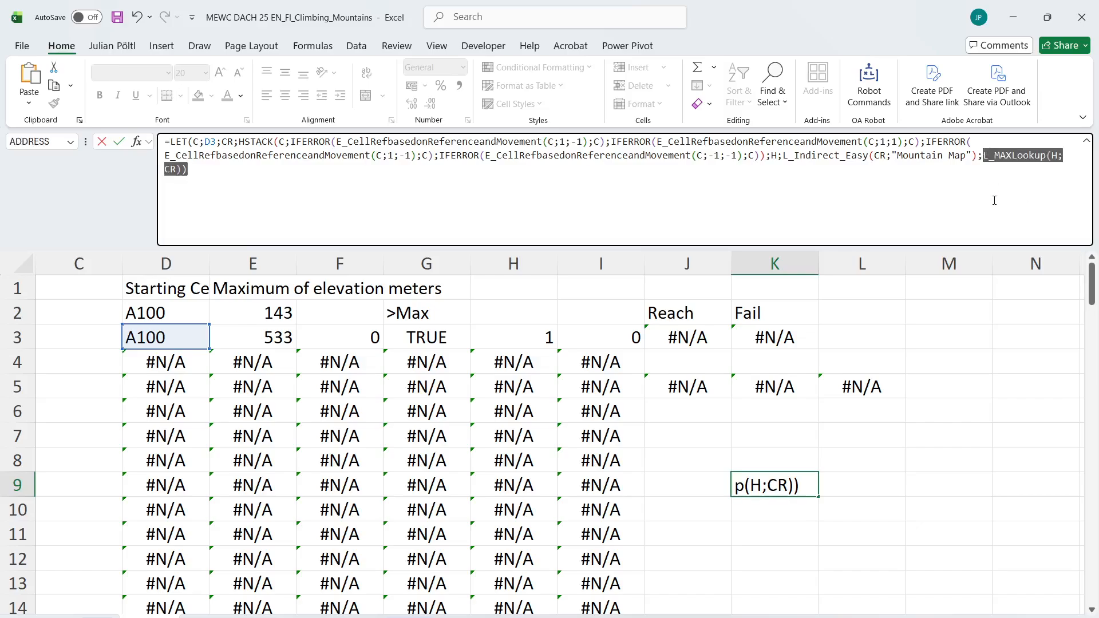
{"action": "type", "text": "M"}
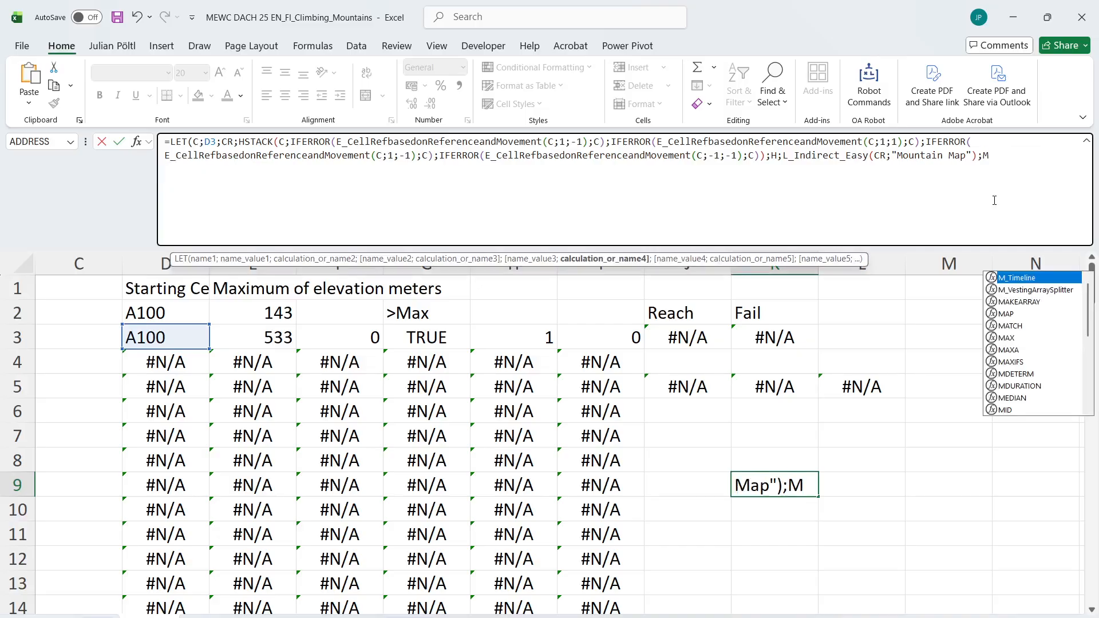
{"action": "key", "text": "BackSpace"}
{"action": "type", "text": "xl"}
{"action": "key", "text": "Tab"}
{"action": "type", "text": "Max"}
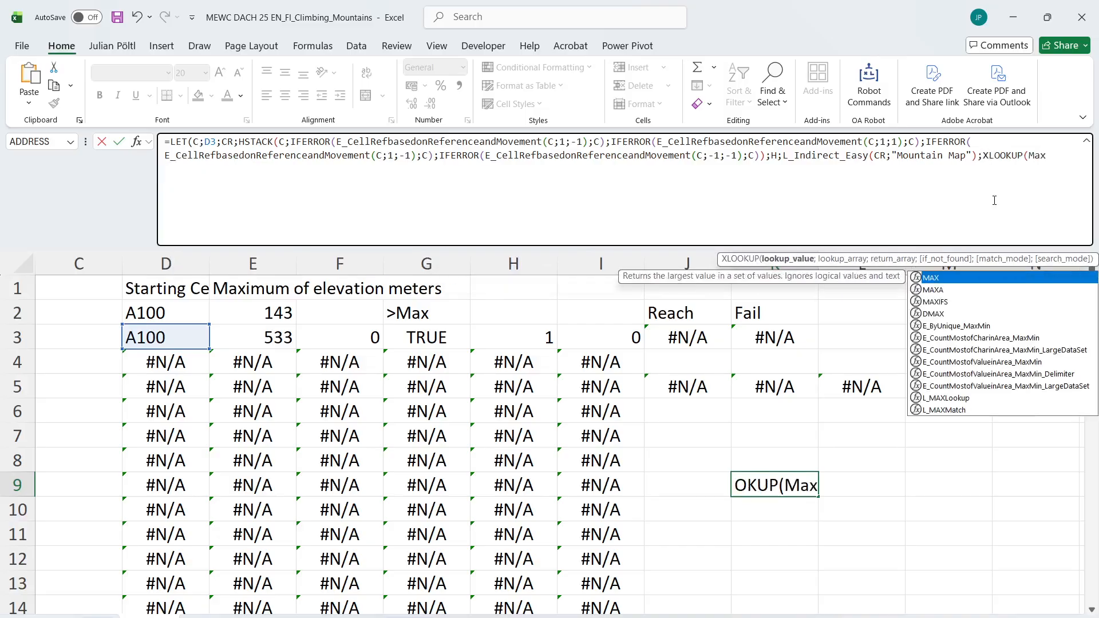
{"action": "type", "text": "(H);"}
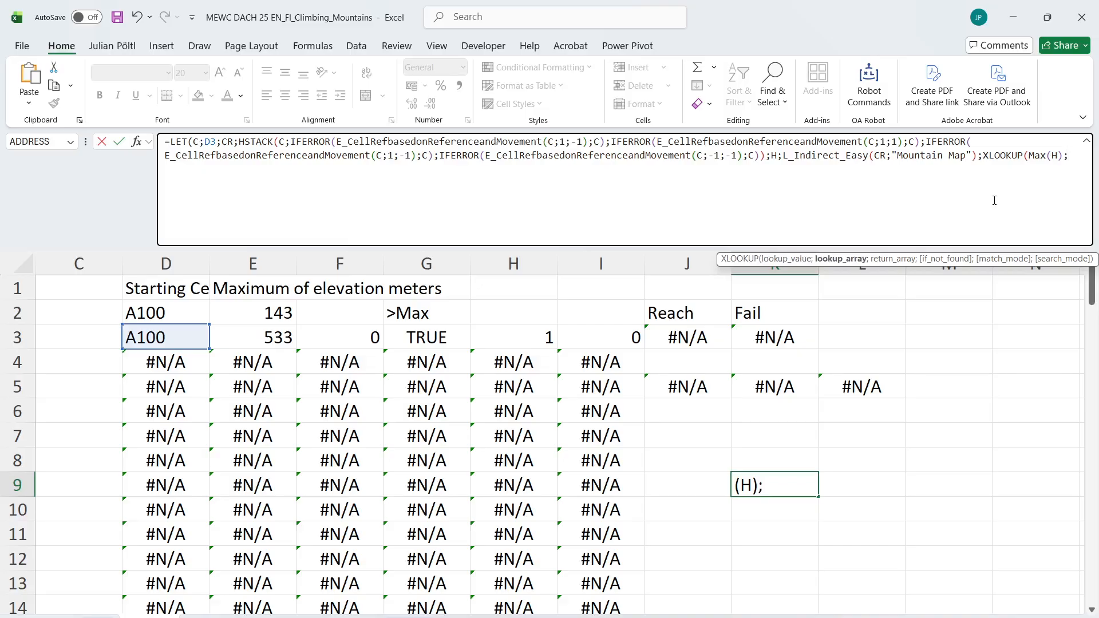
{"action": "type", "text": "H;CR))"}
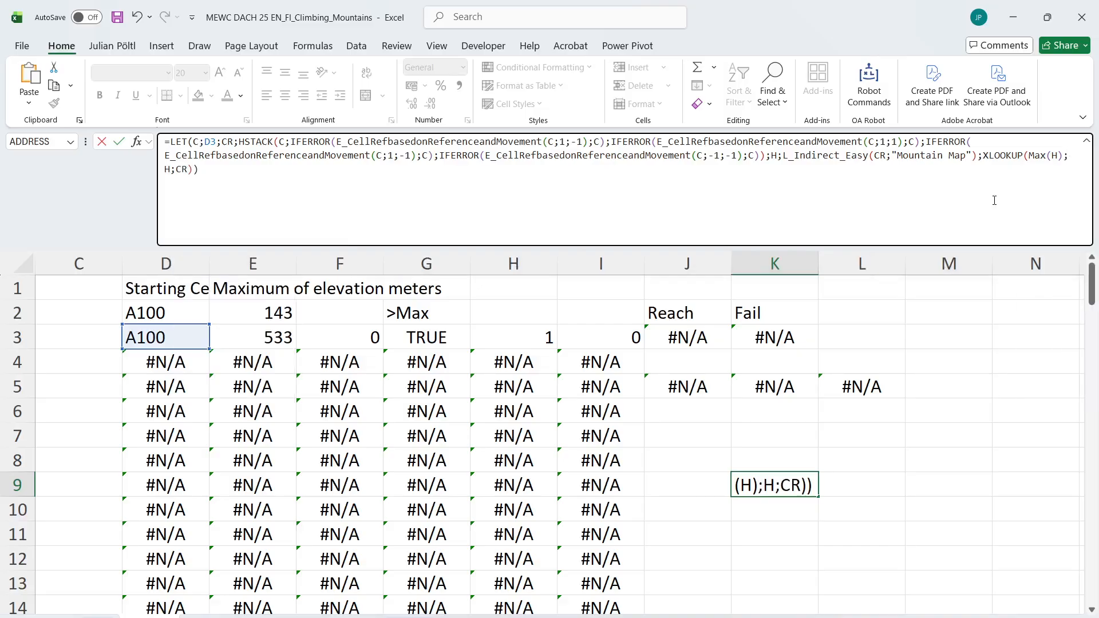
{"action": "key", "text": "Return"}
{"action": "key", "text": "Up"}
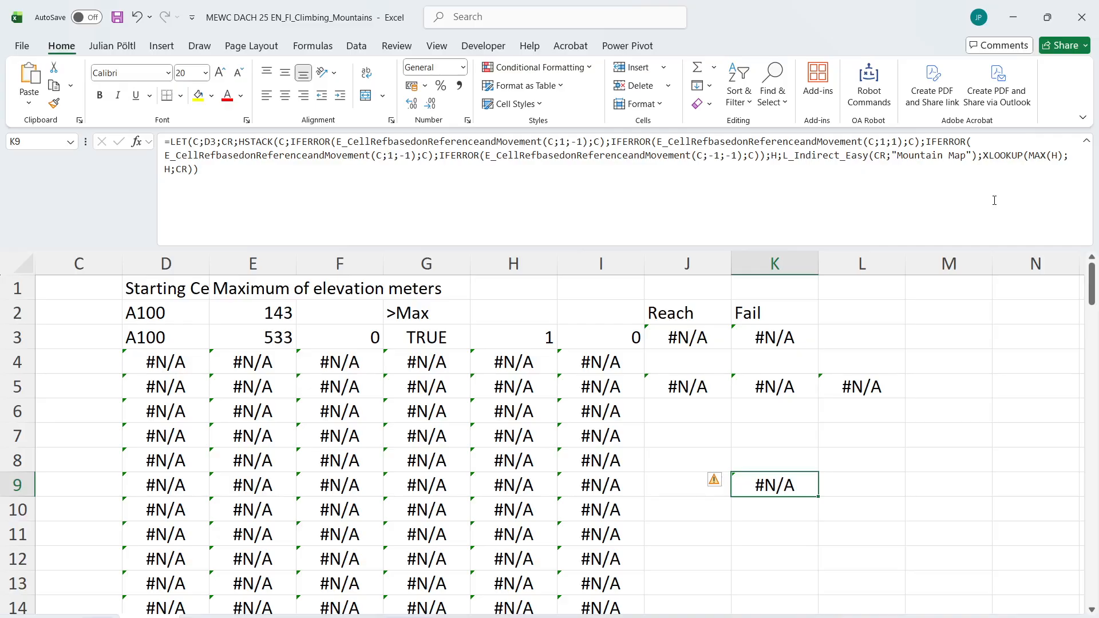
Clear the test formulas in K9 and K8
{"action": "key", "text": "Delete"}
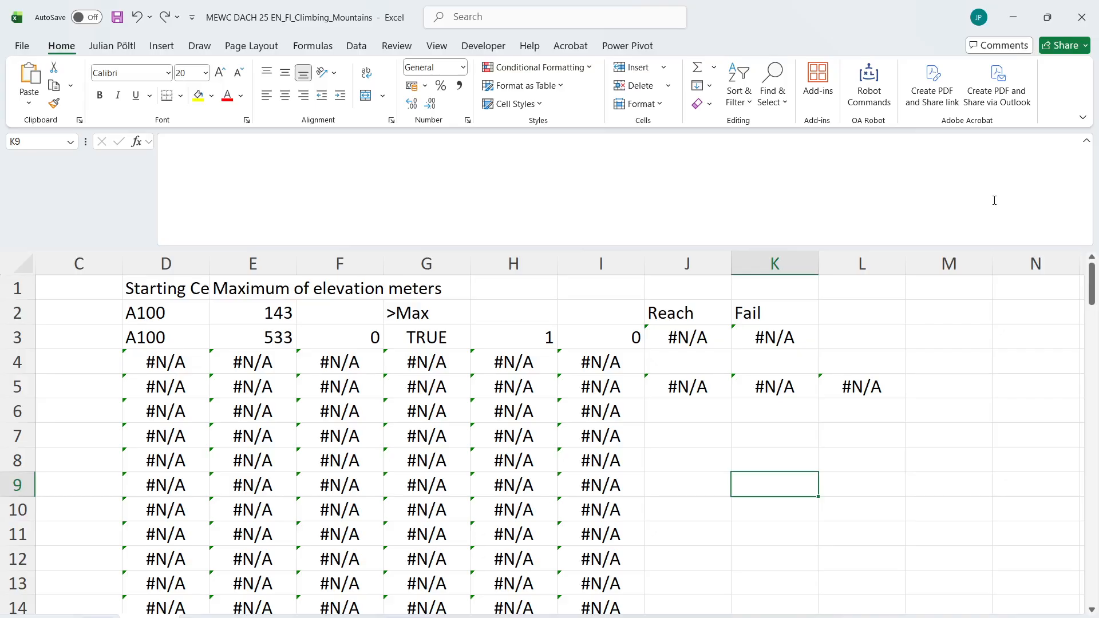
{"action": "key", "text": "Up"}
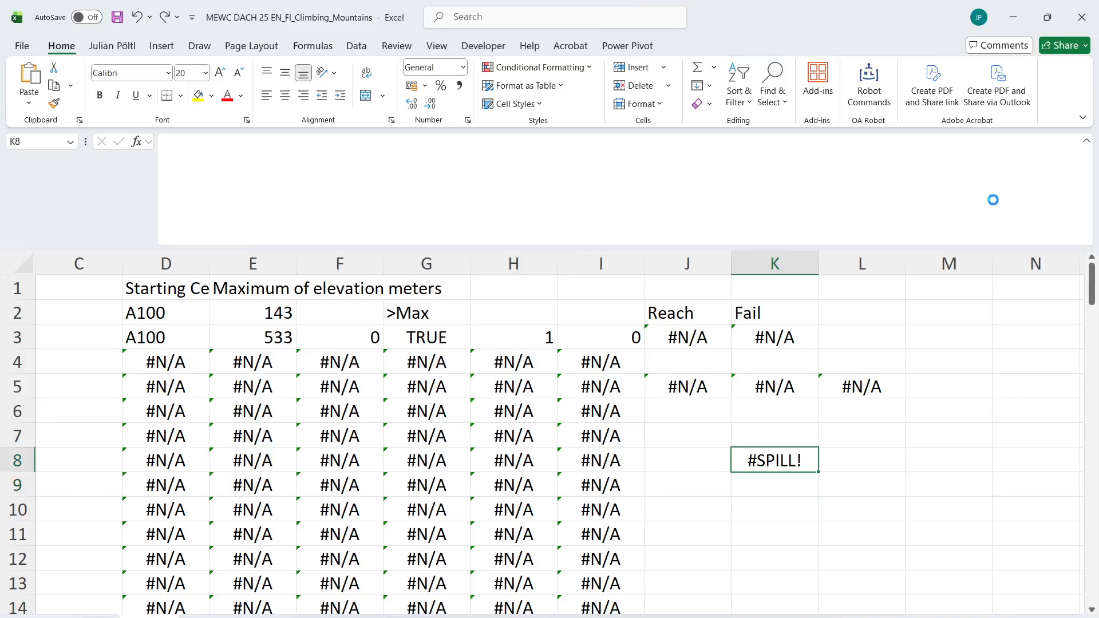
{"action": "key", "text": "F2"}
{"action": "key", "text": "Escape"}
{"action": "key", "text": "Delete"}
Replace L_MAXLookup(H;CR) in the D4 formula with an XLOOKUP whose lookup value is ROUND(MAX(H);3)
{"action": "left_click", "coordinate": [198, 357]}
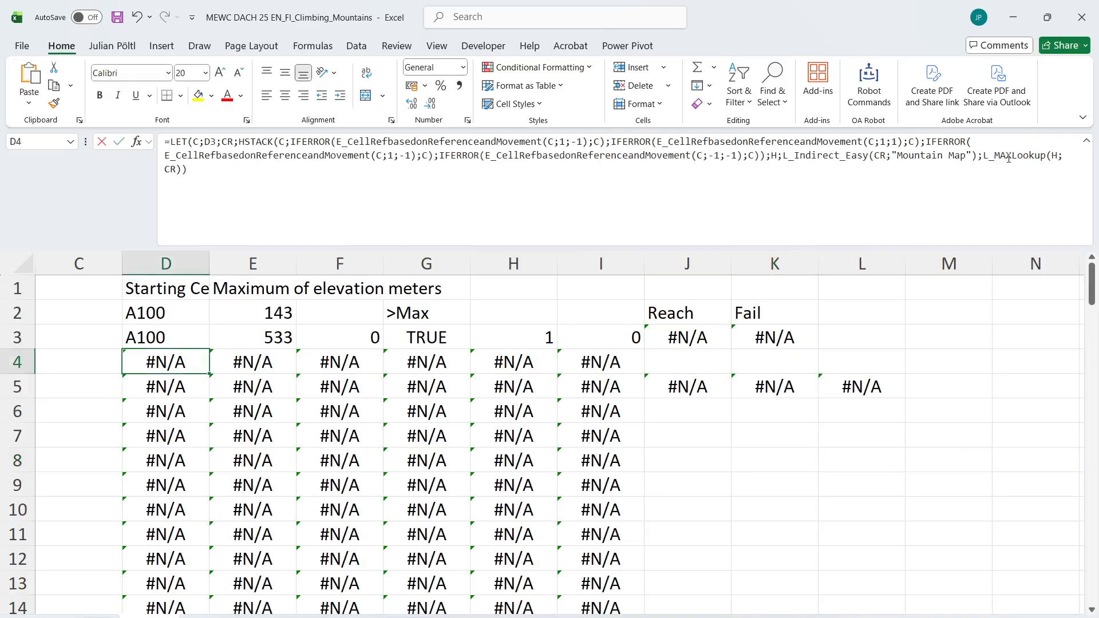
{"action": "left_click", "coordinate": [1008, 155]}
{"action": "left_click_drag", "start_coordinate": [983, 158], "coordinate": [1004, 223]}
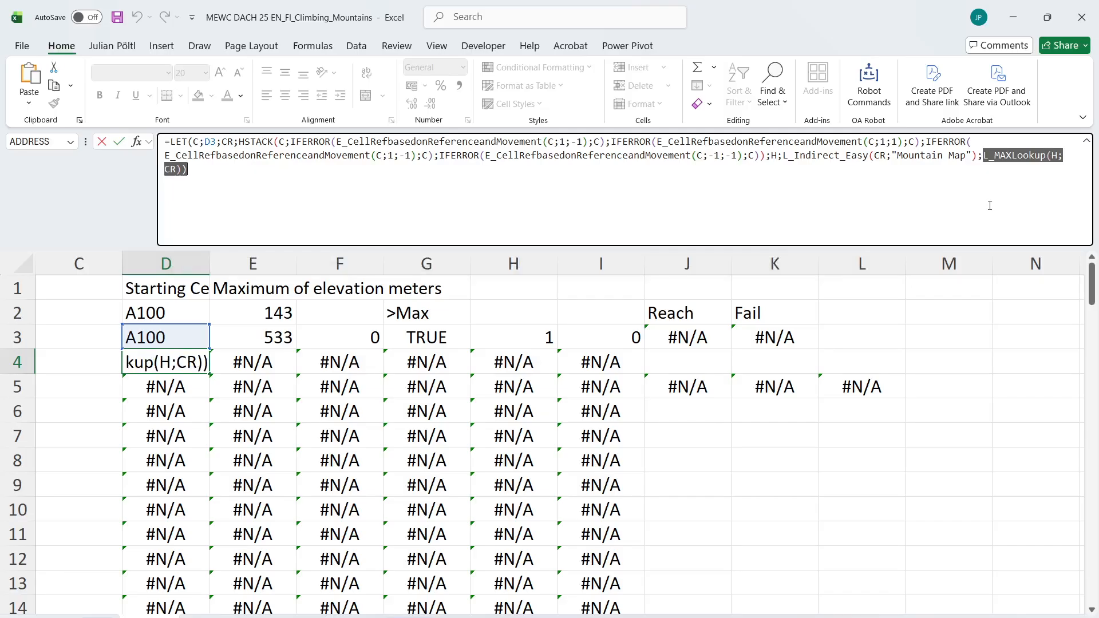
{"action": "type", "text": "XLOOKUP(max"}
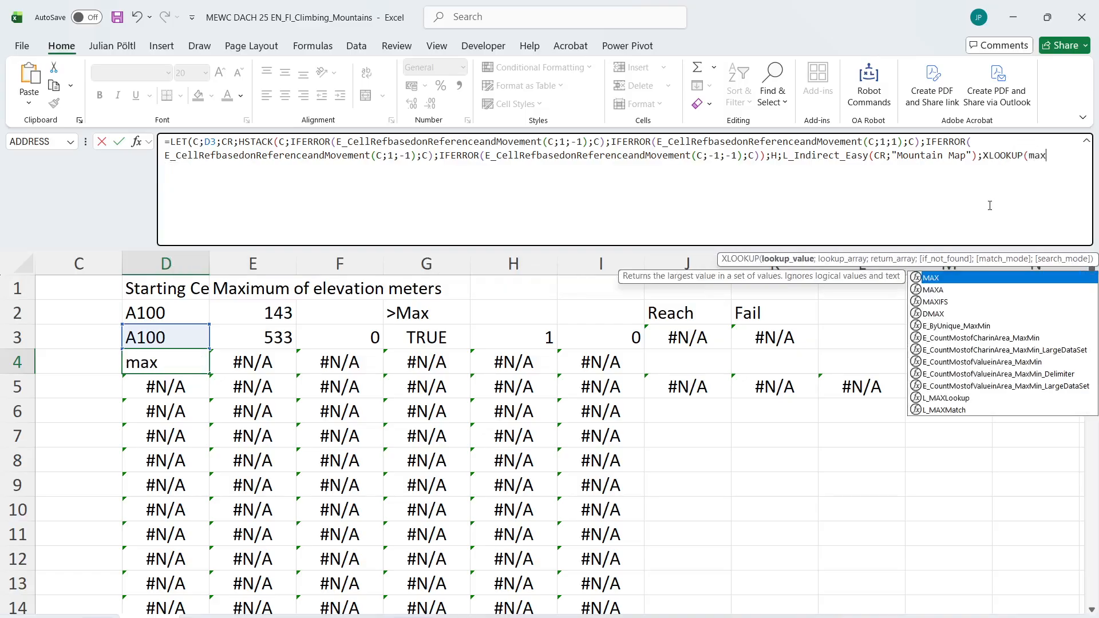
{"action": "key", "text": "BackSpace"}
{"action": "key", "text": "BackSpace"}
{"action": "key", "text": "BackSpace"}
{"action": "type", "text": "roun"}
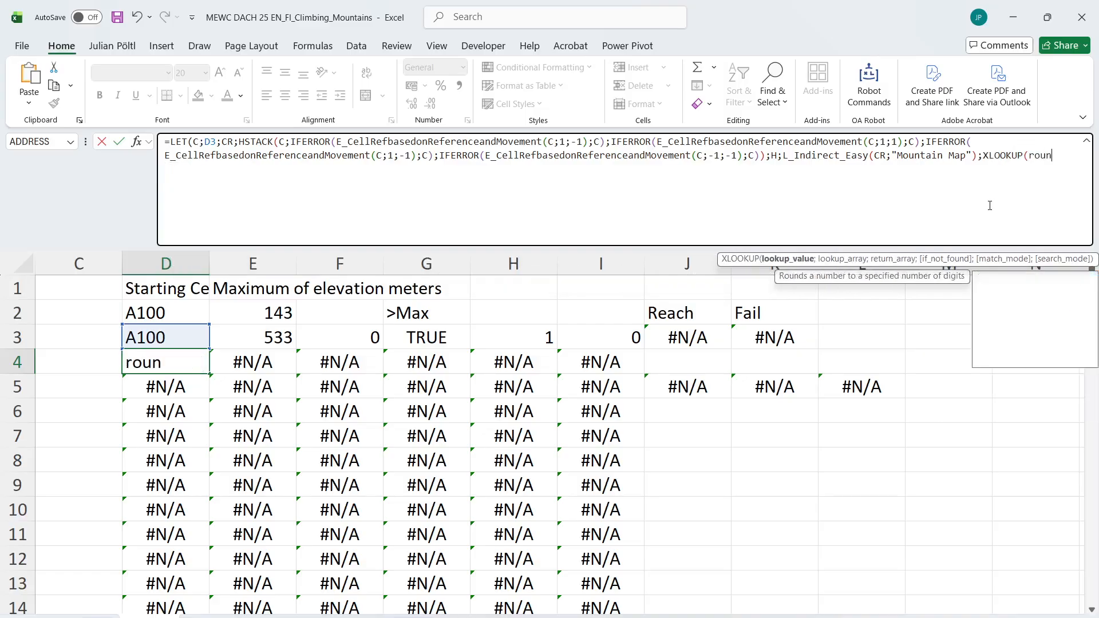
{"action": "key", "text": "Tab"}
{"action": "key", "text": "alt+Return"}
{"action": "type", "text": "Max(H)"}
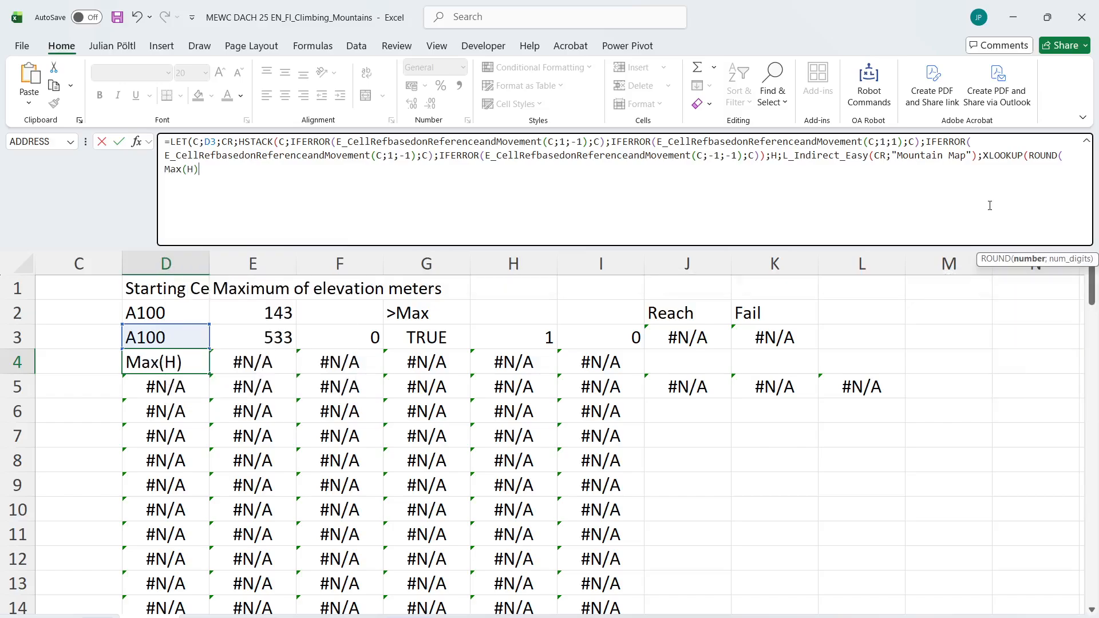
{"action": "type", "text": ";3)"}
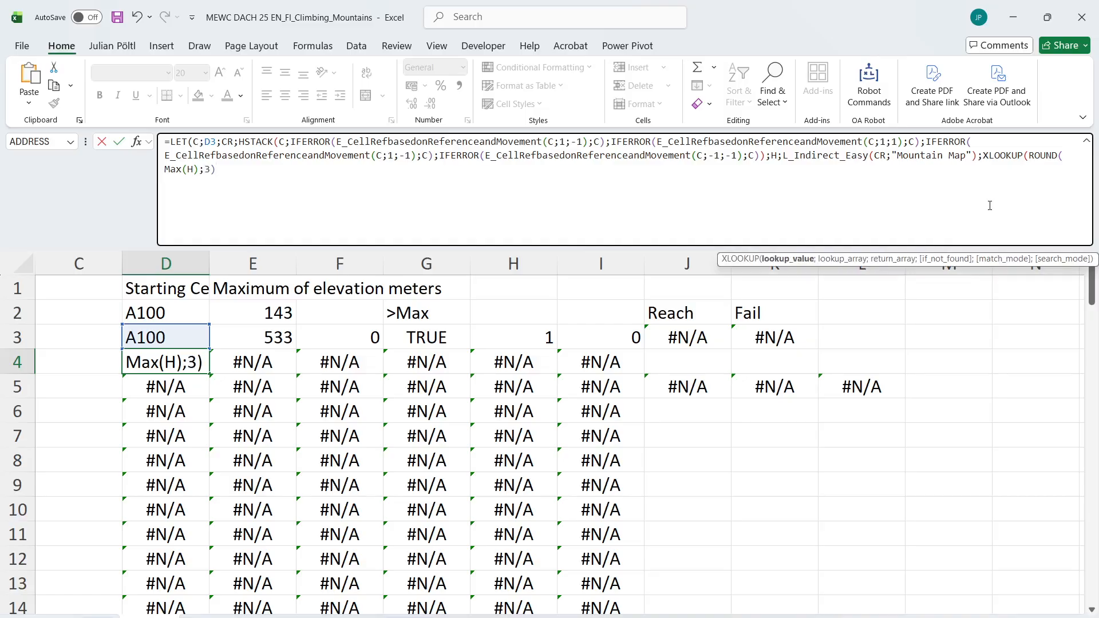
{"action": "type", "text": ";rou"}
Complete the XLOOKUP in D4 with ROUND(H;3) as lookup array and CR as return array
{"action": "key", "text": "Tab"}
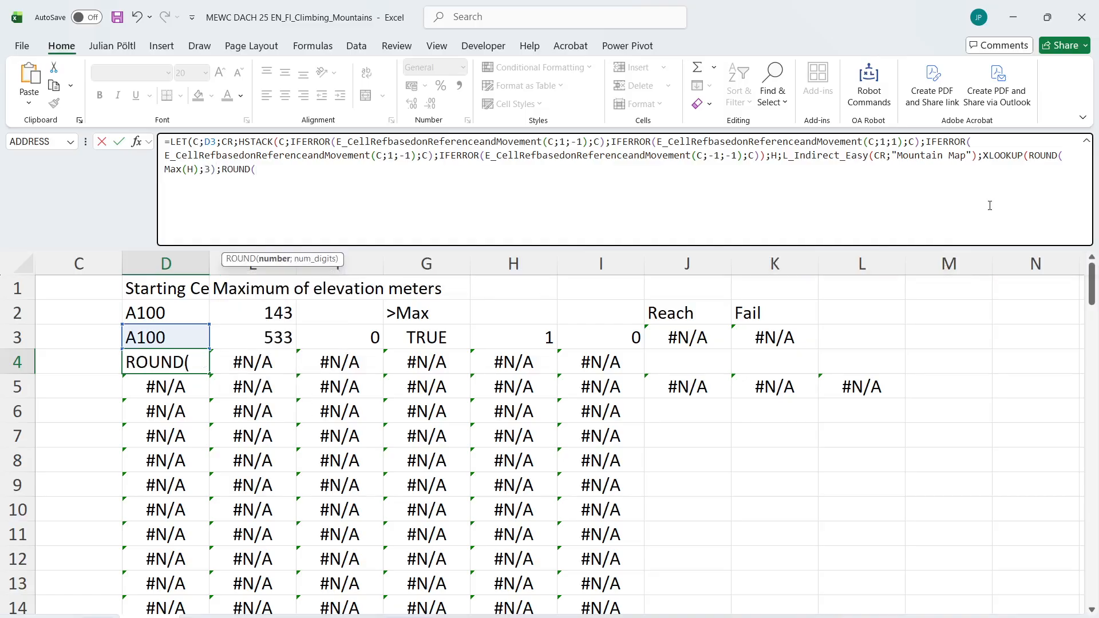
{"action": "type", "text": "H;3"}
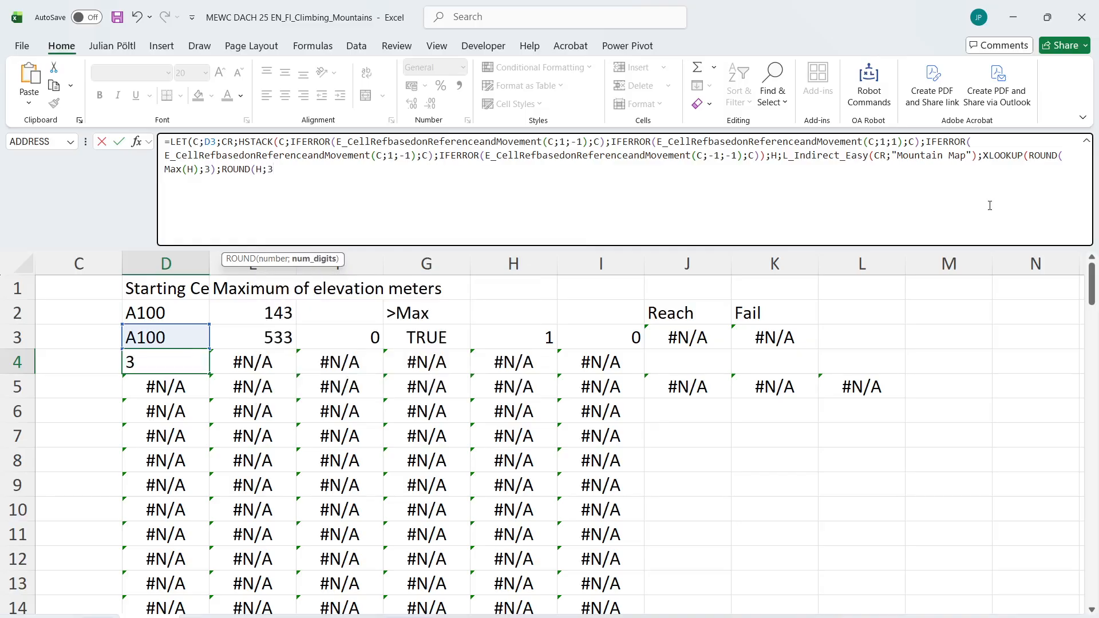
{"action": "type", "text": ");"}
{"action": "type", "text": "CR))"}
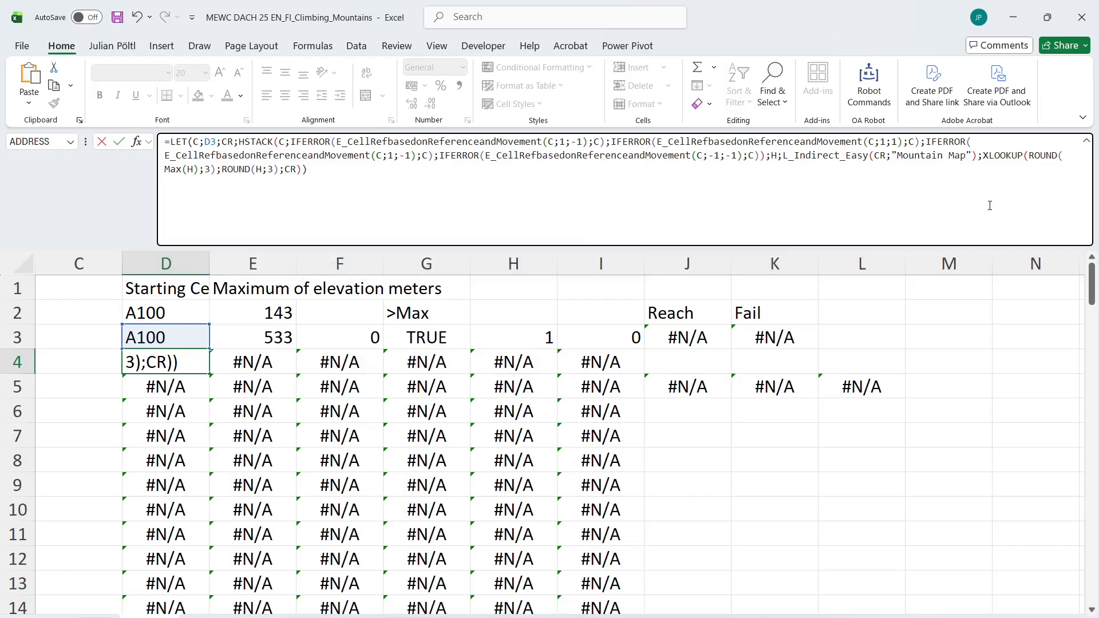
{"action": "key", "text": "Return"}
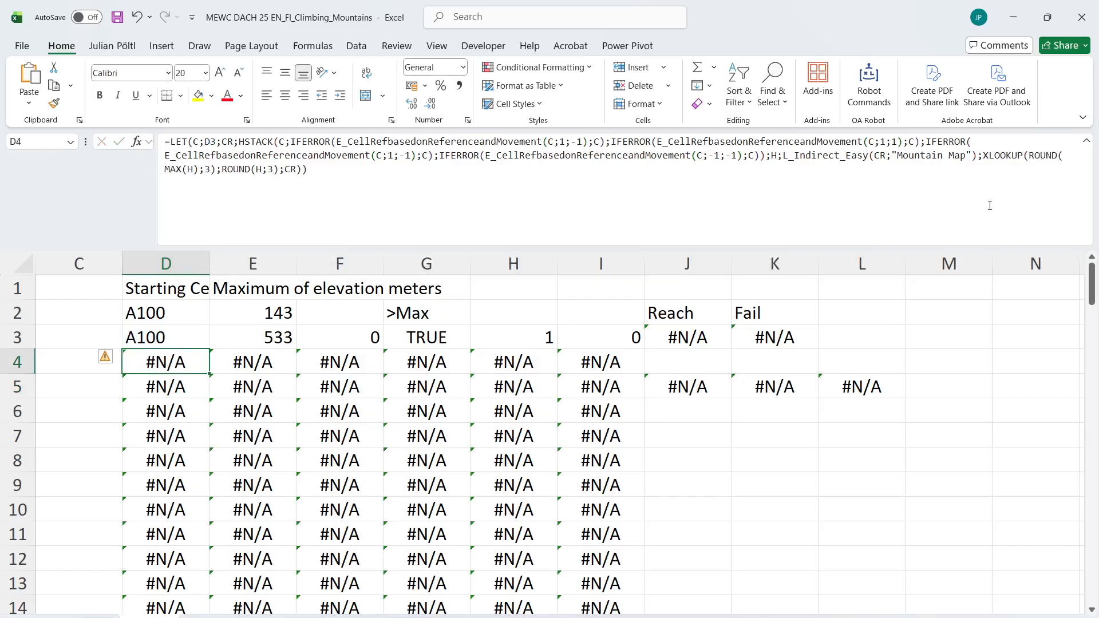
Copy the text of the D4 formula into K7, closing the DeepL window that opens
{"action": "left_click", "coordinate": [807, 212]}
{"action": "key", "text": "ctrl+a"}
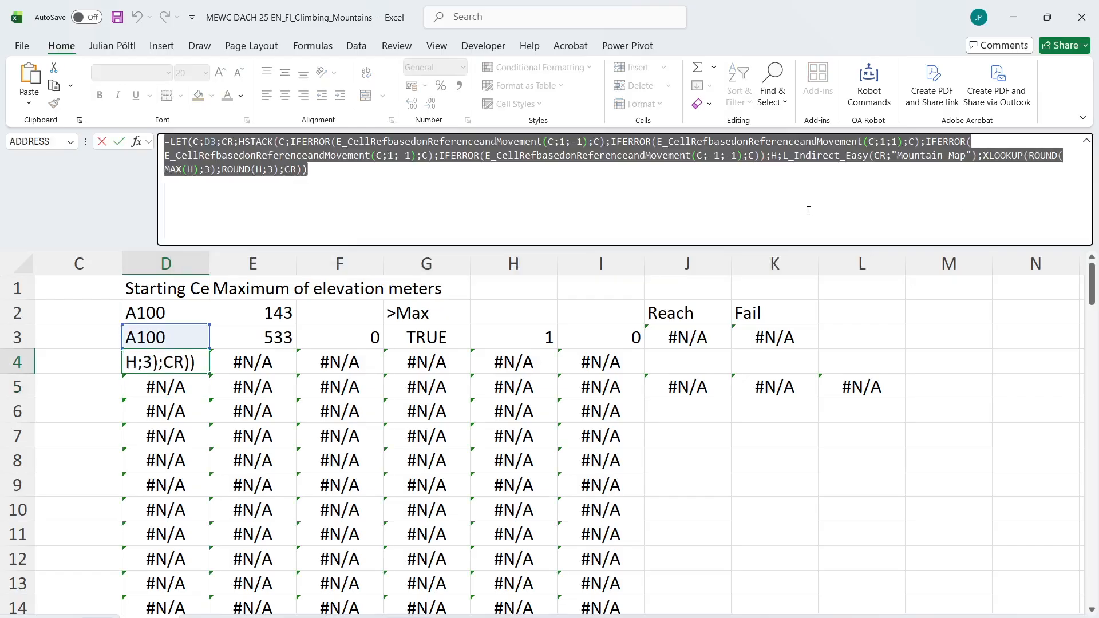
{"action": "key", "text": "ctrl+c"}
{"action": "key", "text": "ctrl+c"}
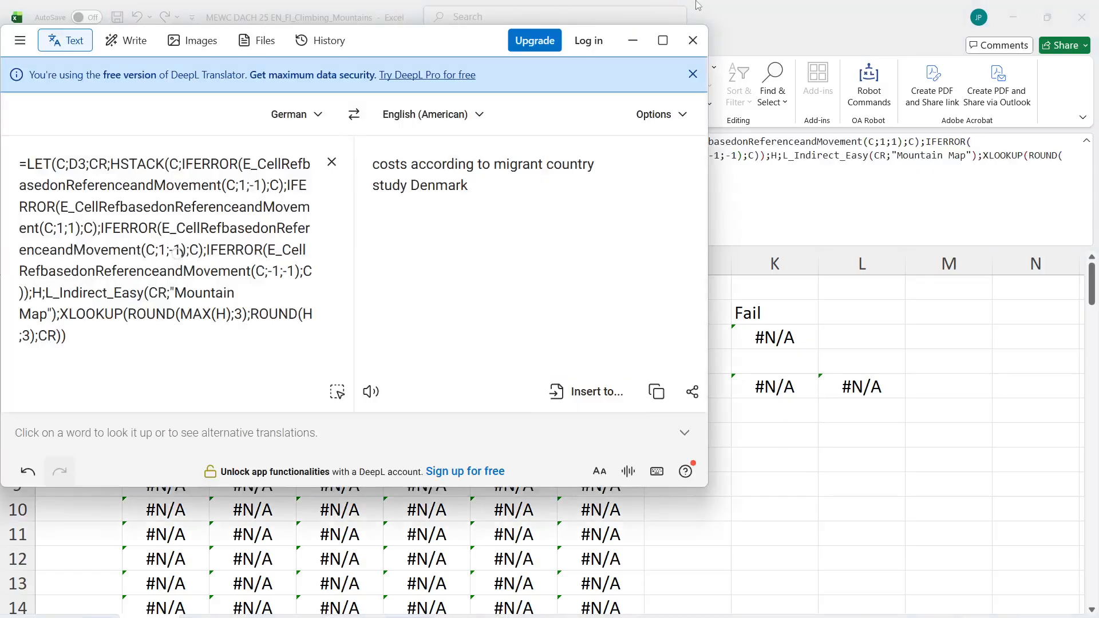
{"action": "left_click", "coordinate": [692, 40]}
{"action": "left_click", "coordinate": [768, 438]}
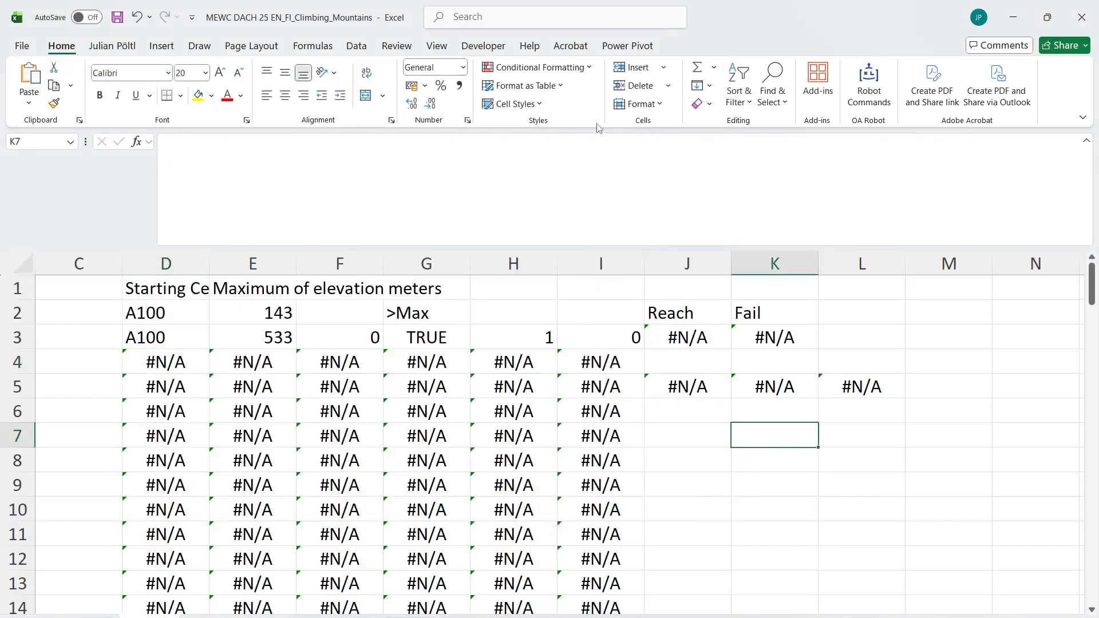
{"action": "left_click", "coordinate": [560, 169]}
{"action": "key", "text": "ctrl+v"}
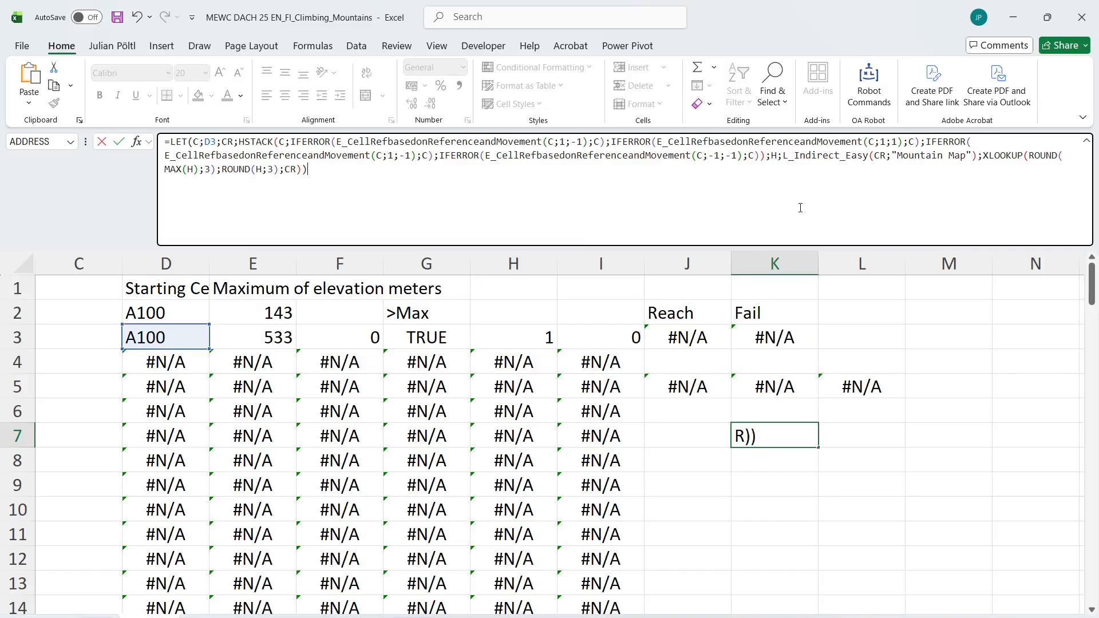
Cut the H definition and XLOOKUP from the K7 test formula so that it returns CR, the candidate cell references
{"action": "left_click", "coordinate": [786, 163], "text": "shift"}
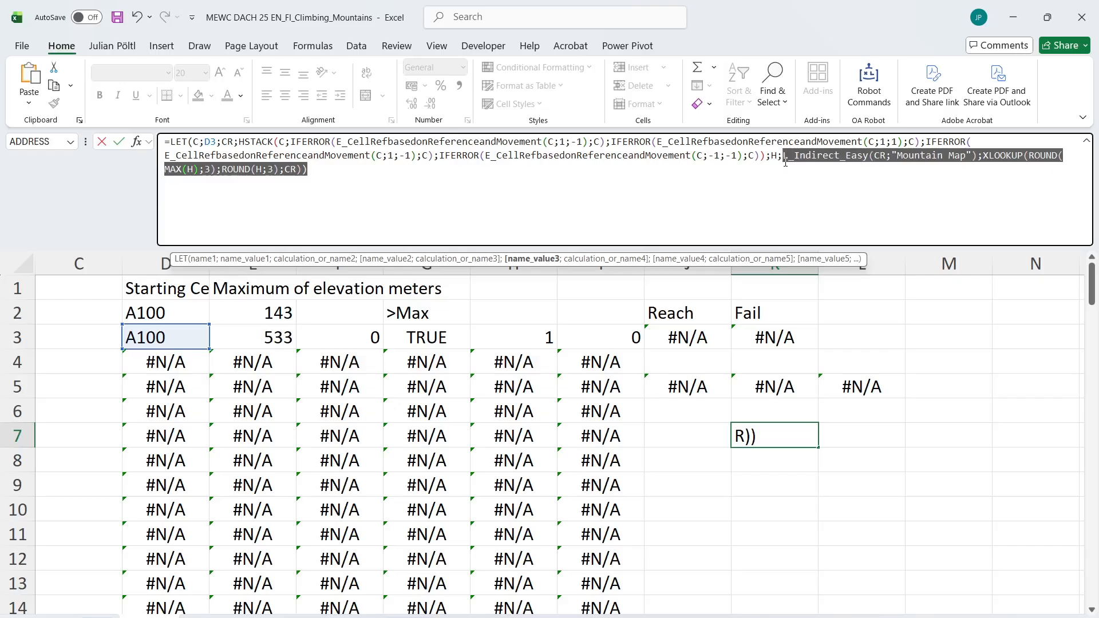
{"action": "key", "text": "BackSpace"}
{"action": "key", "text": "BackSpace"}
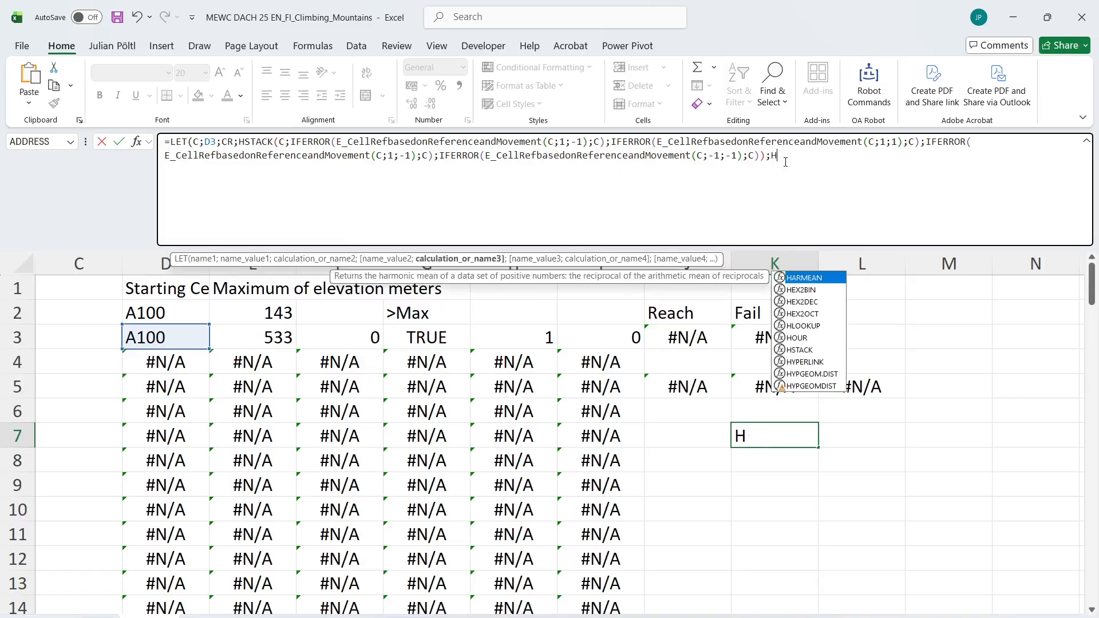
{"action": "type", "text": "J"}
{"action": "key", "text": "BackSpace"}
{"action": "key", "text": "BackSpace"}
{"action": "type", "text": "CR("}
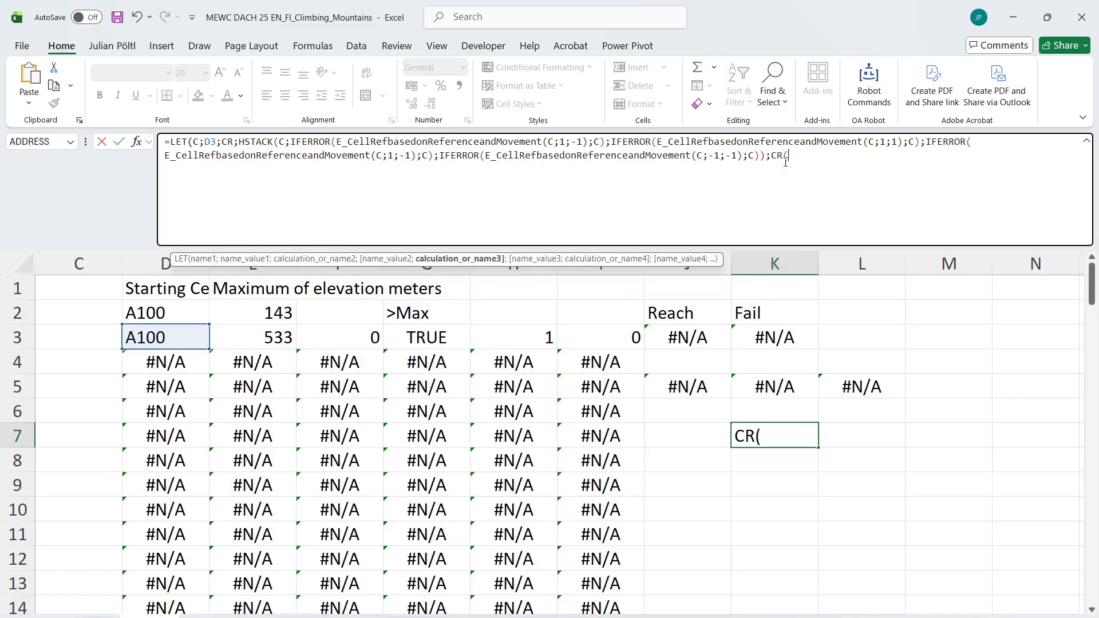
{"action": "key", "text": "BackSpace"}
{"action": "type", "text": ")"}
{"action": "key", "text": "Return"}
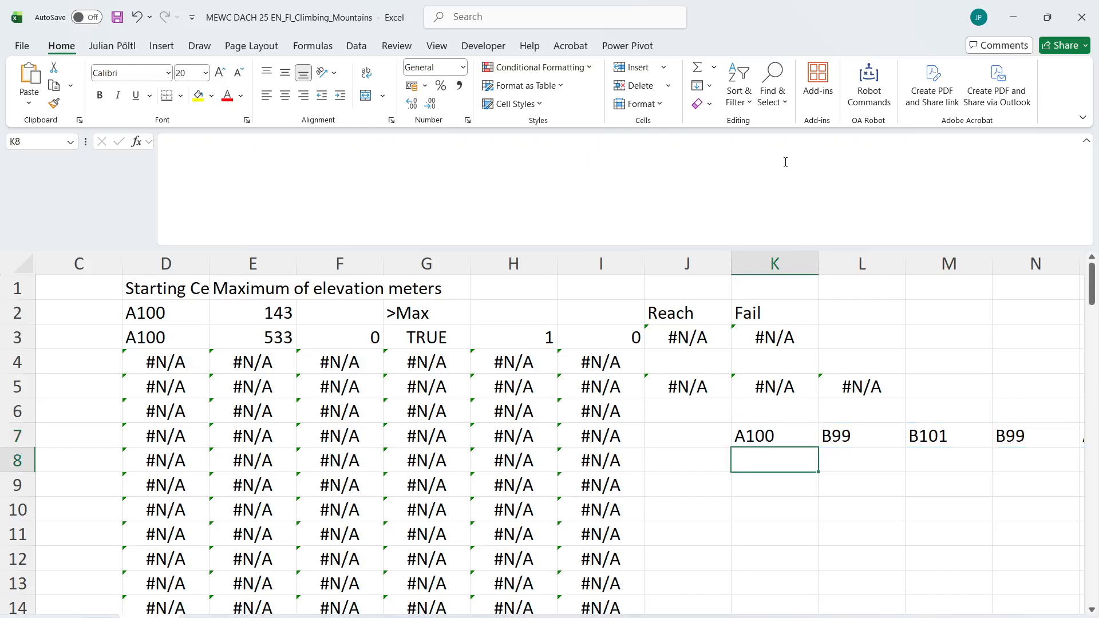
Paste the copied D4 formula into K8 and replace its XLOOKUP part with CR
{"action": "key", "text": "Up"}
{"action": "key", "text": "Down"}
{"action": "scroll", "coordinate": [753, 390], "scroll_direction": "right", "scroll_amount": 3}
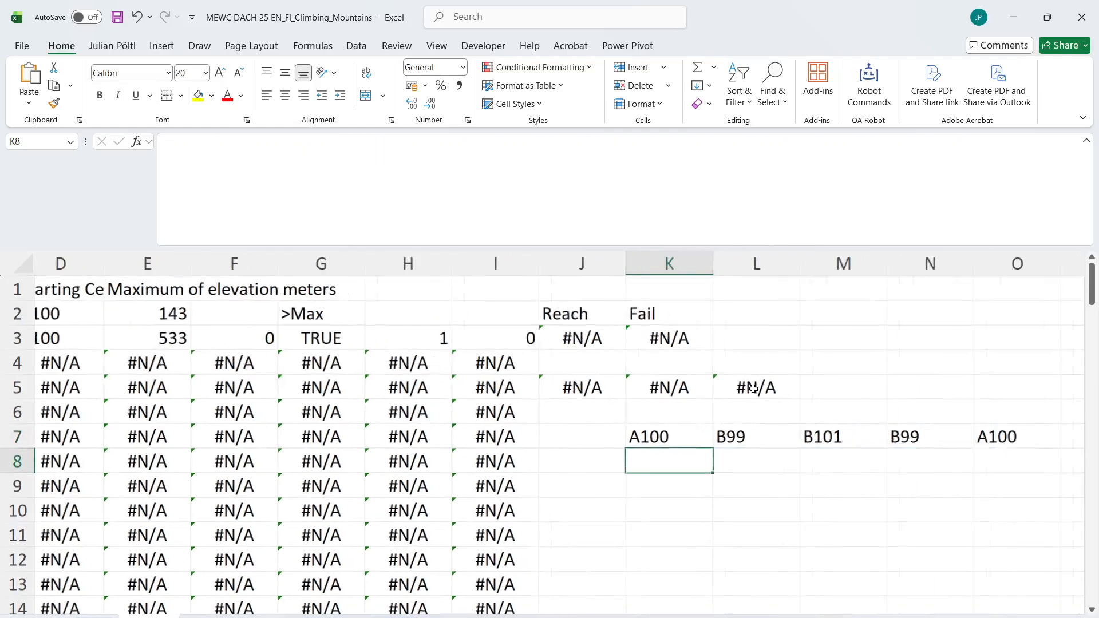
{"action": "left_click", "coordinate": [604, 166]}
{"action": "key", "text": "ctrl+v"}
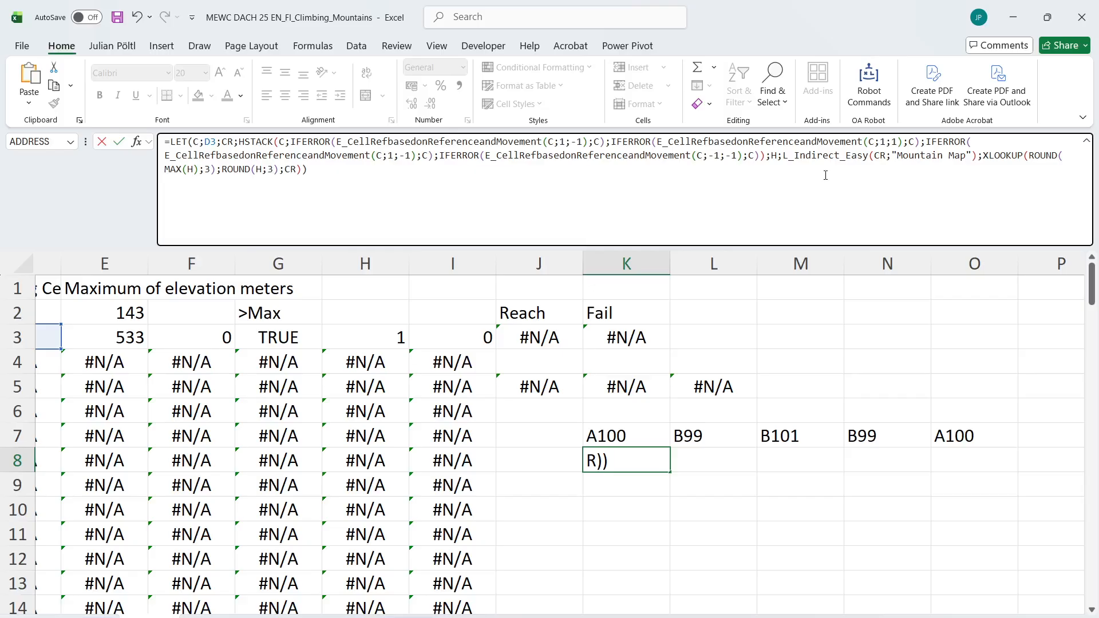
{"action": "left_click_drag", "start_coordinate": [983, 158], "coordinate": [982, 222]}
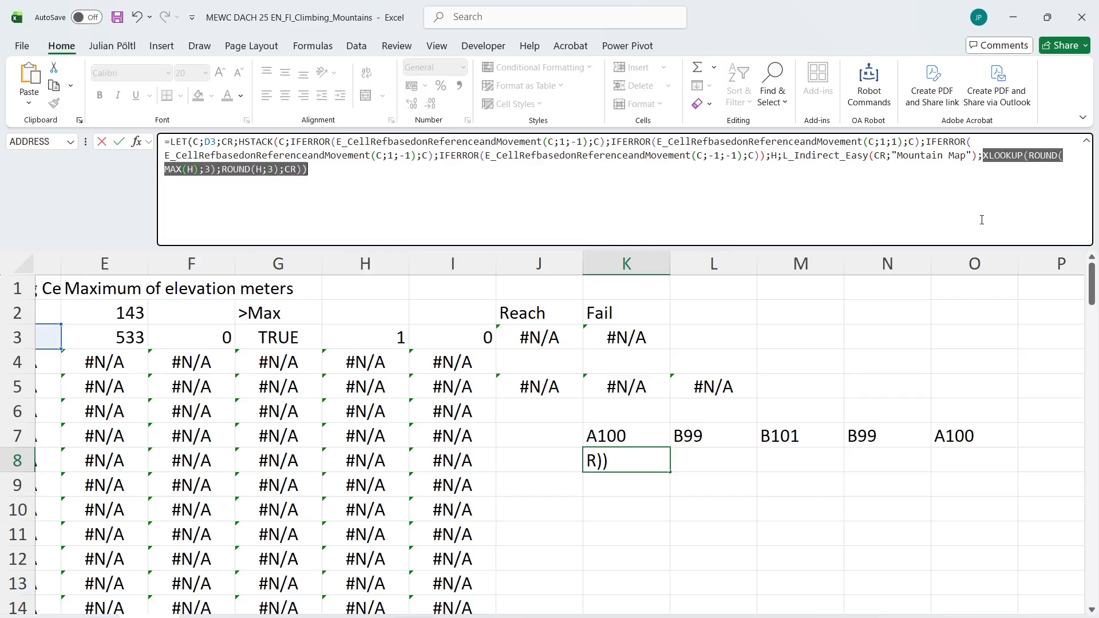
{"action": "type", "text": "CR)"}
{"action": "key", "text": "ctrl+Return"}
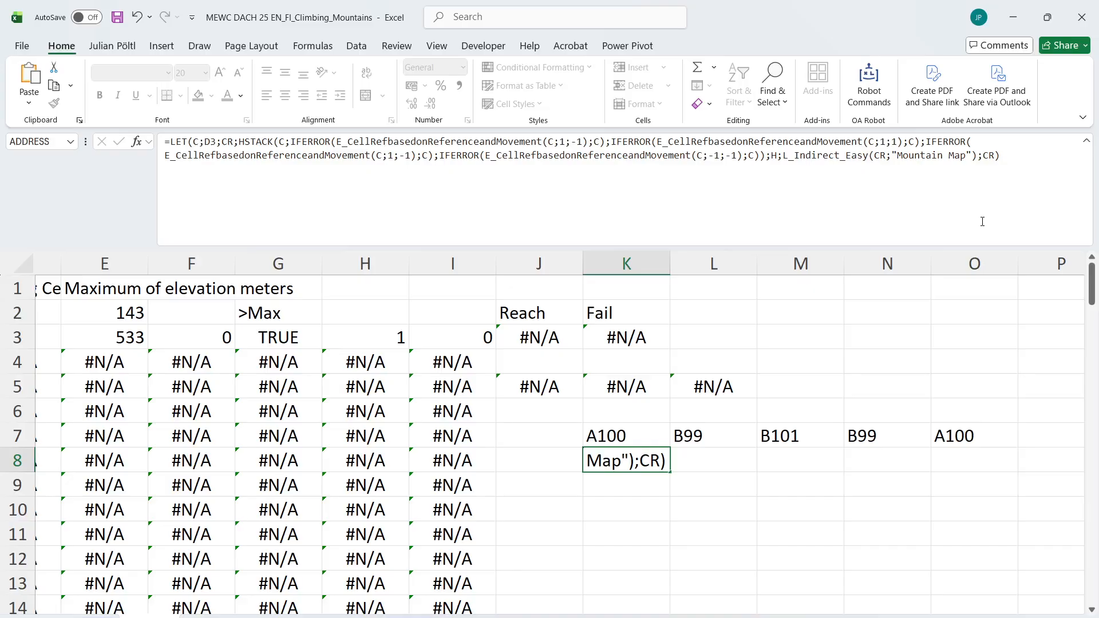
Change the final CR in the K8 test formula to H so that it returns the elevations
{"action": "double_click", "coordinate": [987, 156]}
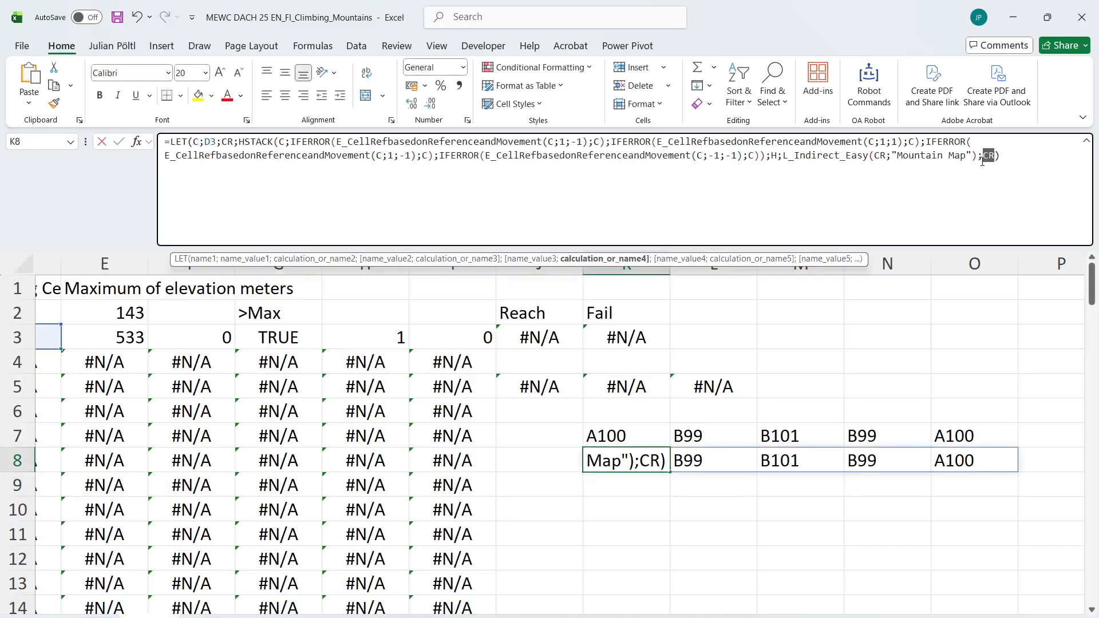
{"action": "type", "text": "H"}
{"action": "key", "text": "Return"}
{"action": "key", "text": "Return"}
{"action": "key", "text": "Up"}
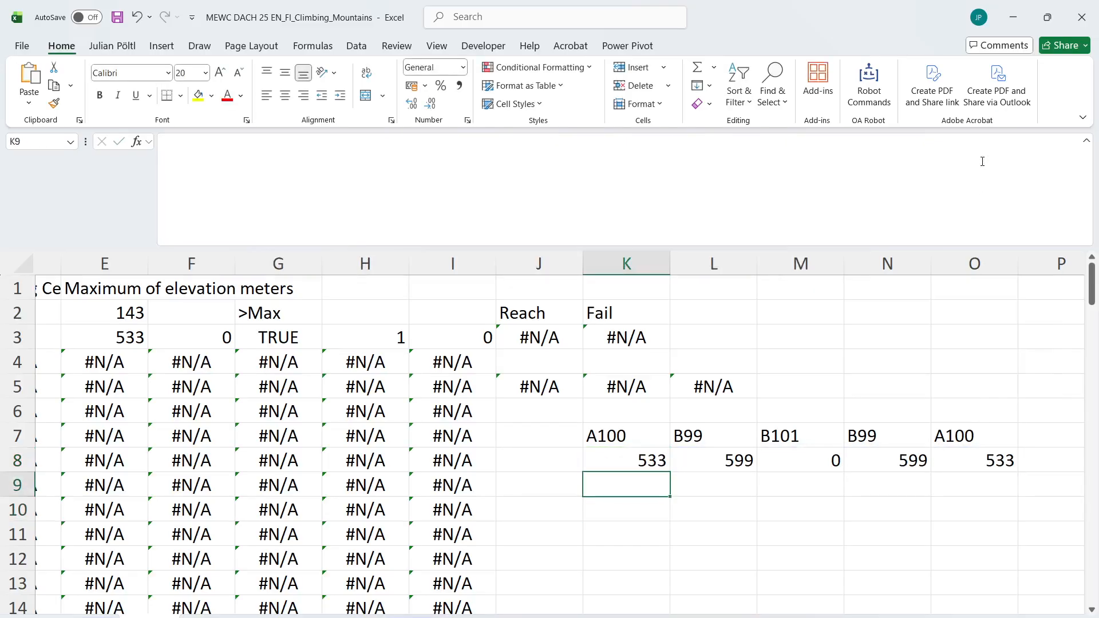
Enter =L_MAXLookup(K8#;K7#) in K9 to test the lookup on the spilled elevations and cell references
{"action": "type", "text": "=maxl"}
{"action": "key", "text": "Tab"}
{"action": "type", "text": "K8"}
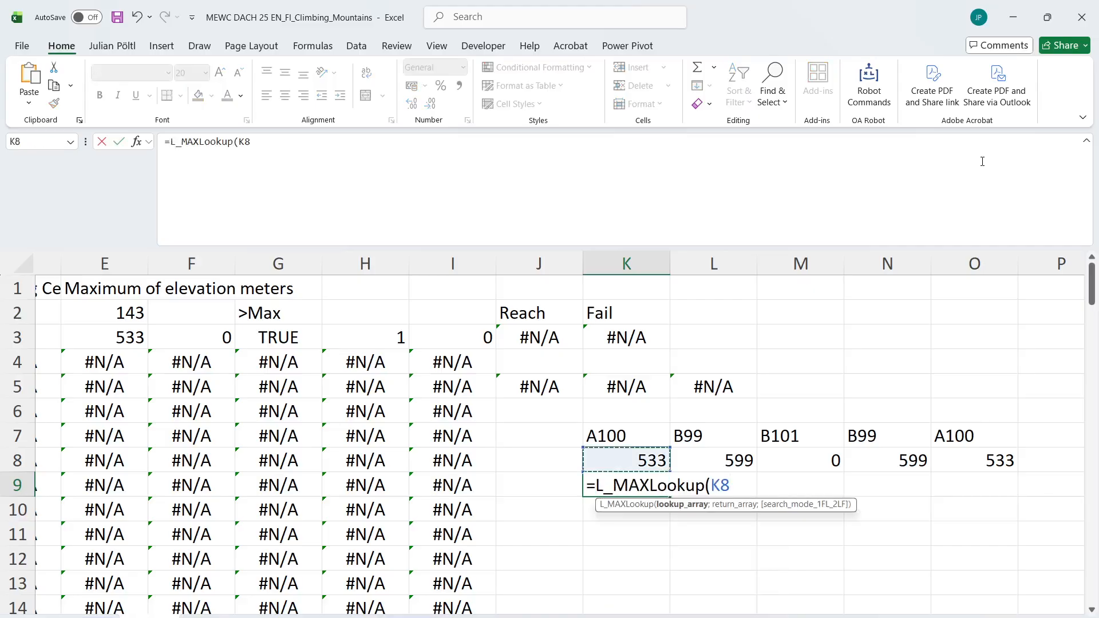
{"action": "type", "text": "#;K7#"}
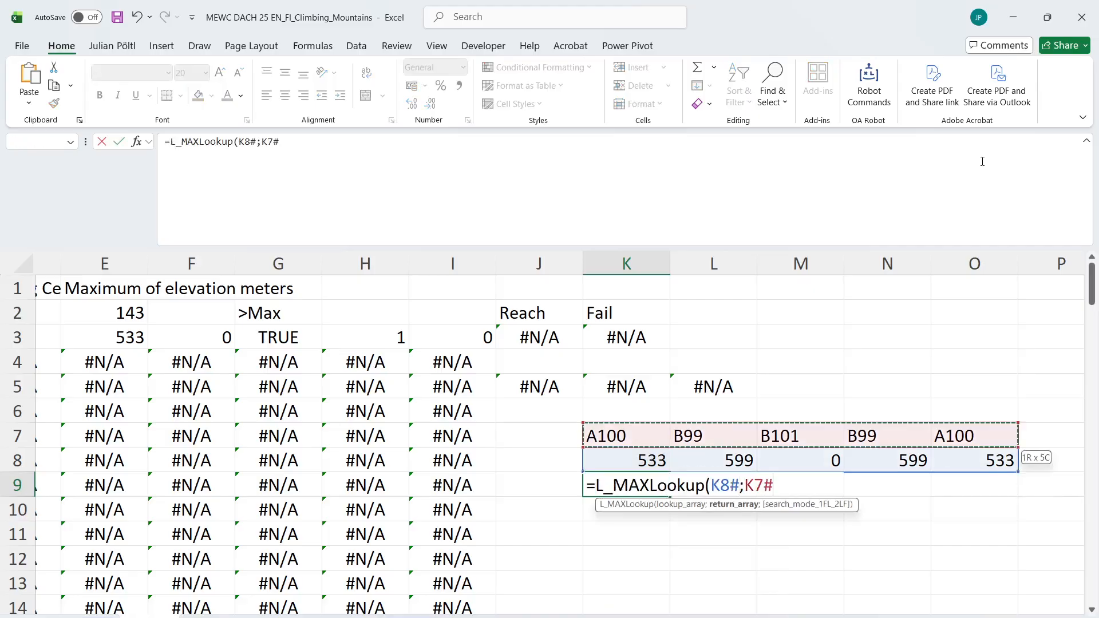
{"action": "key", "text": "Return"}
{"action": "key", "text": "Up"}
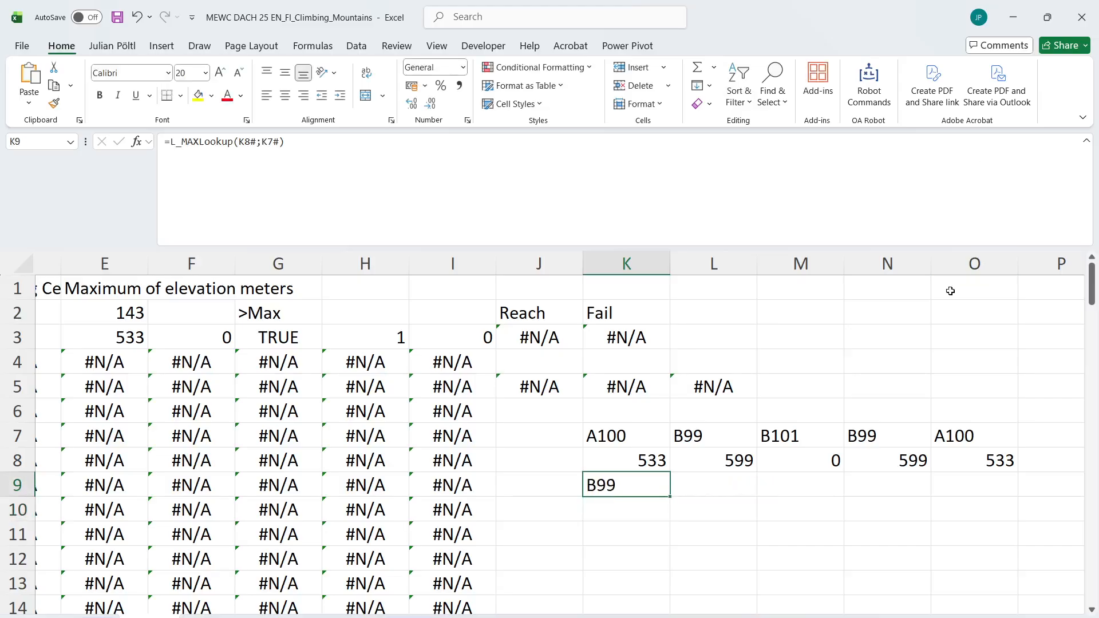
Insert -- before H in both the MAX and ROUND arguments of the D4 formula and fill it down the column
{"action": "scroll", "coordinate": [685, 419], "scroll_direction": "left", "scroll_amount": 1}
{"action": "left_click", "coordinate": [95, 363]}
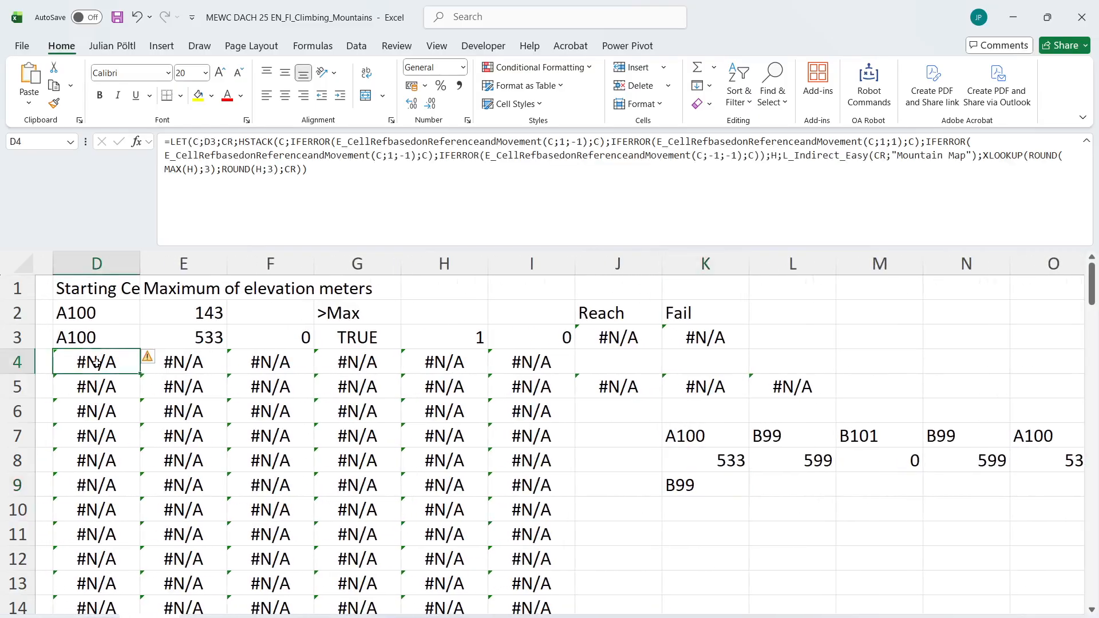
{"action": "left_click", "coordinate": [911, 179]}
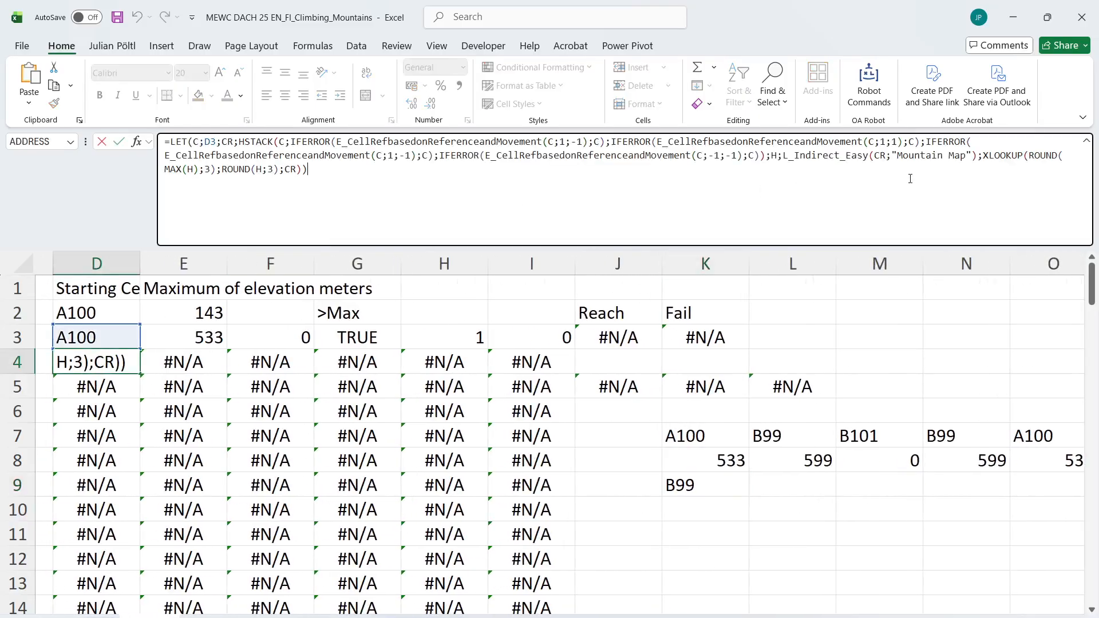
{"action": "left_click", "coordinate": [1031, 159]}
{"action": "type", "text": "--"}
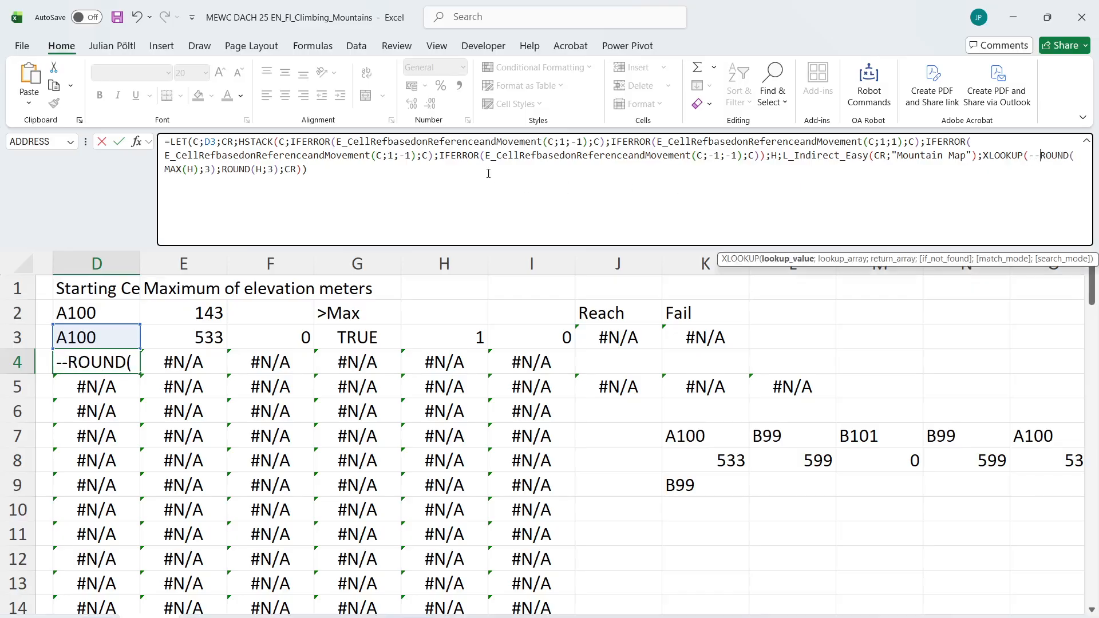
{"action": "key", "text": "BackSpace"}
{"action": "key", "text": "BackSpace"}
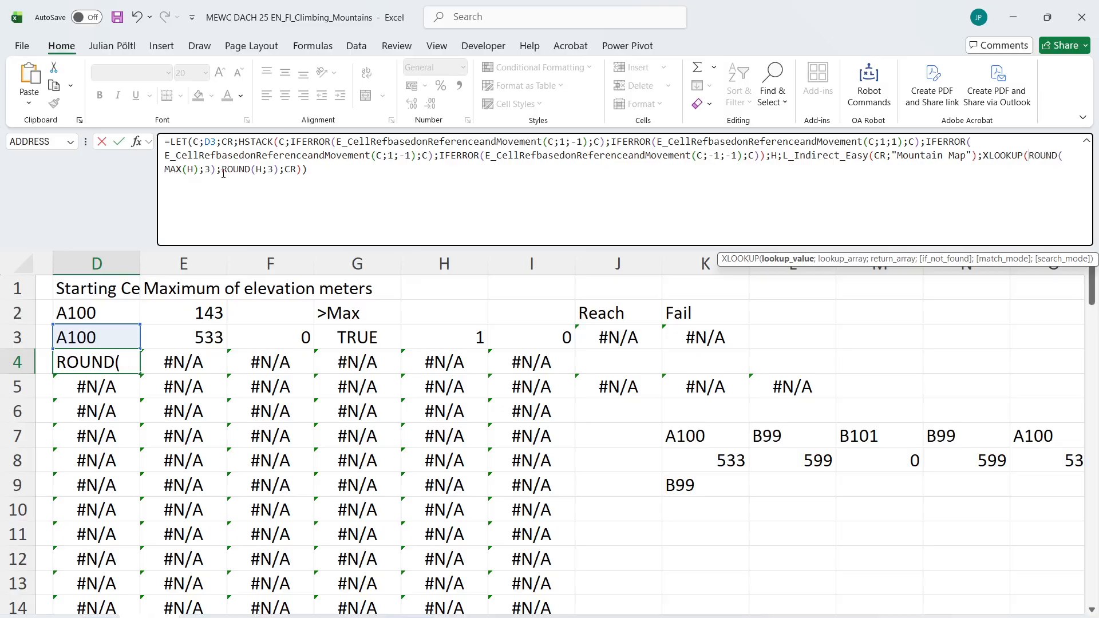
{"action": "left_click", "coordinate": [188, 170]}
{"action": "type", "text": "--"}
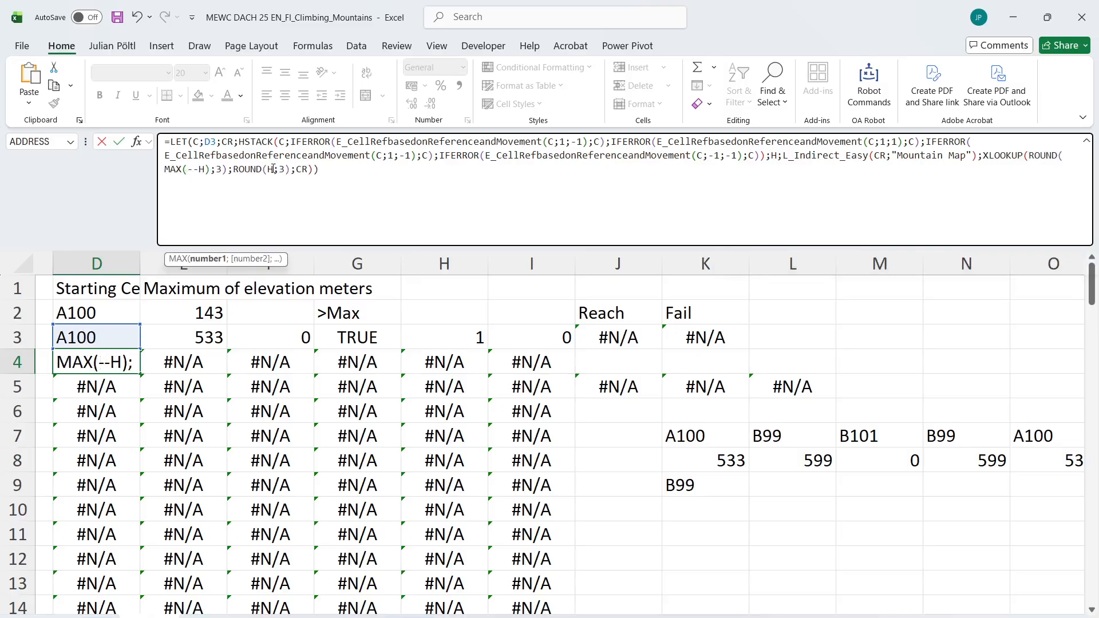
{"action": "left_click", "coordinate": [270, 170]}
{"action": "type", "text": "--"}
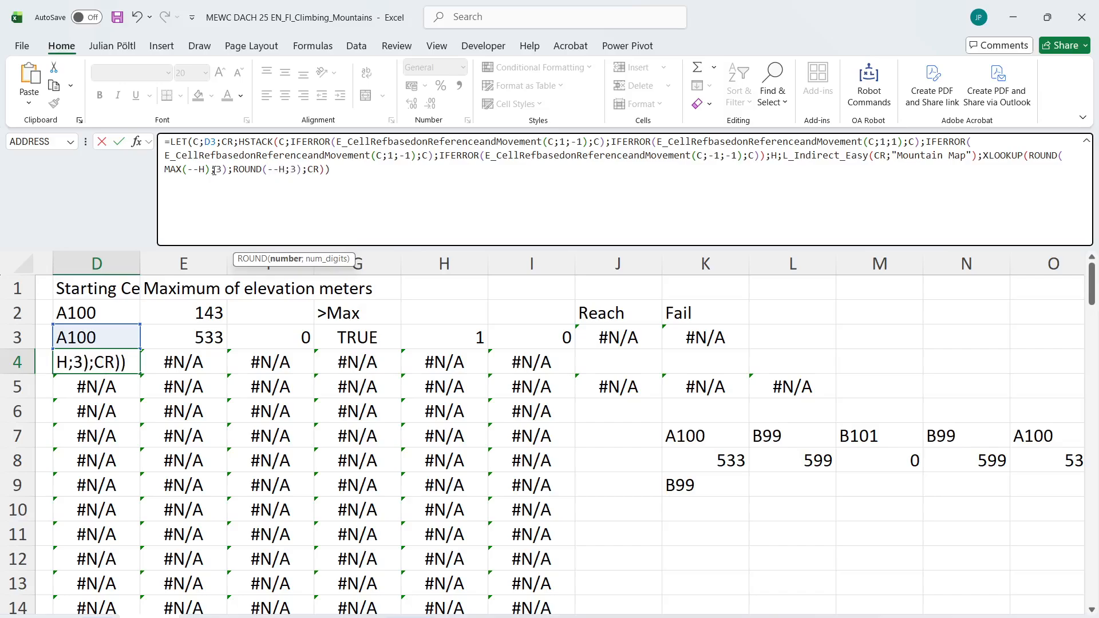
{"action": "key", "text": "Return"}
{"action": "key", "text": "Up"}
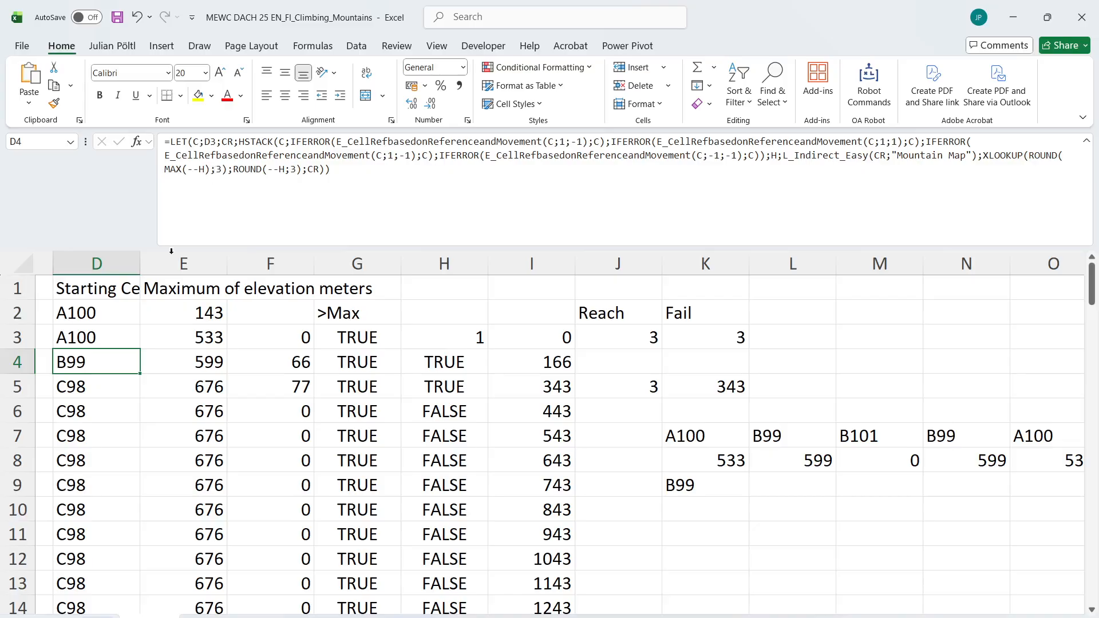
{"action": "double_click", "coordinate": [140, 378]}
Delete the test formulas in K7:O11
{"action": "left_click", "coordinate": [719, 461]}
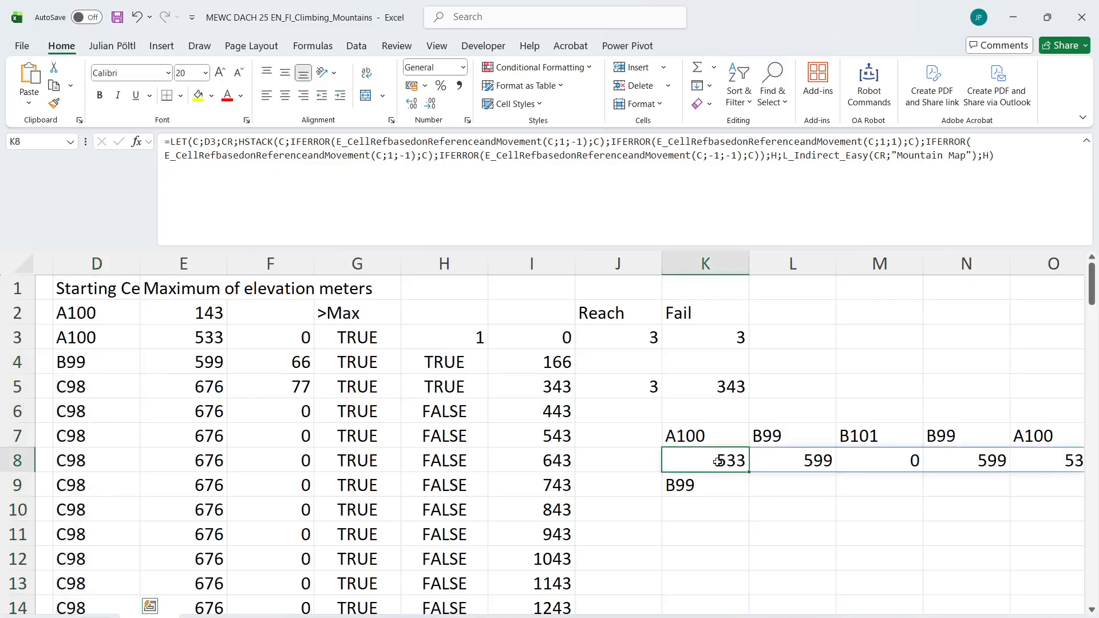
{"action": "left_click_drag", "start_coordinate": [708, 438], "coordinate": [1092, 530]}
{"action": "key", "text": "Delete"}
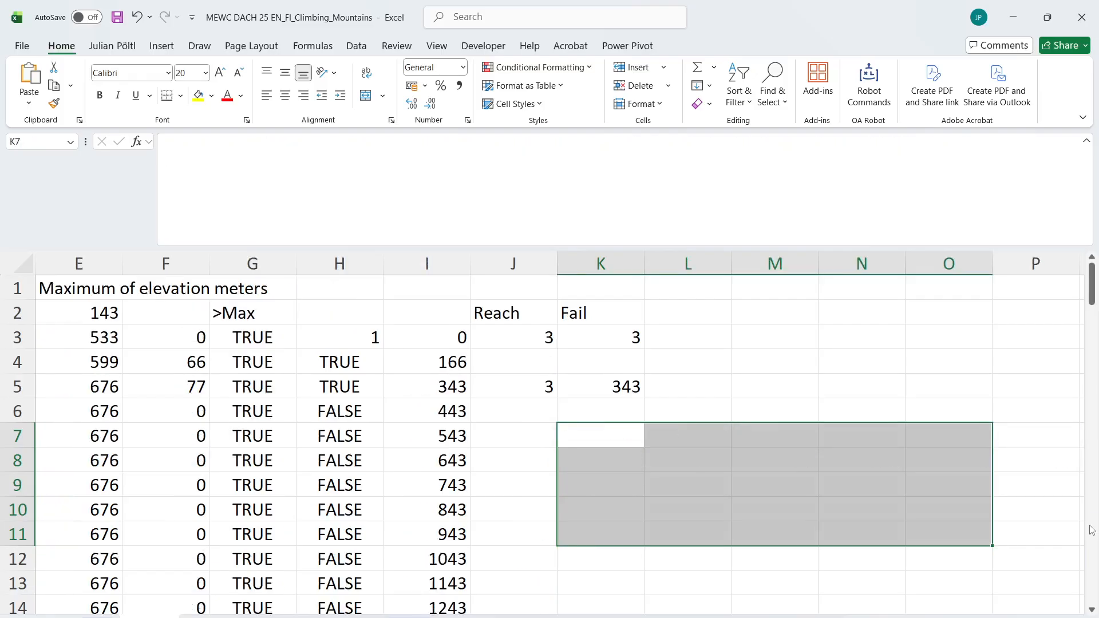
Look over the answers for games 121 to 140 and set the game number in B1 to 126
{"action": "scroll", "coordinate": [434, 442], "scroll_direction": "left", "scroll_amount": 3}
{"action": "left_click", "coordinate": [214, 434]}
{"action": "scroll", "coordinate": [213, 438], "scroll_direction": "down", "scroll_amount": 2}
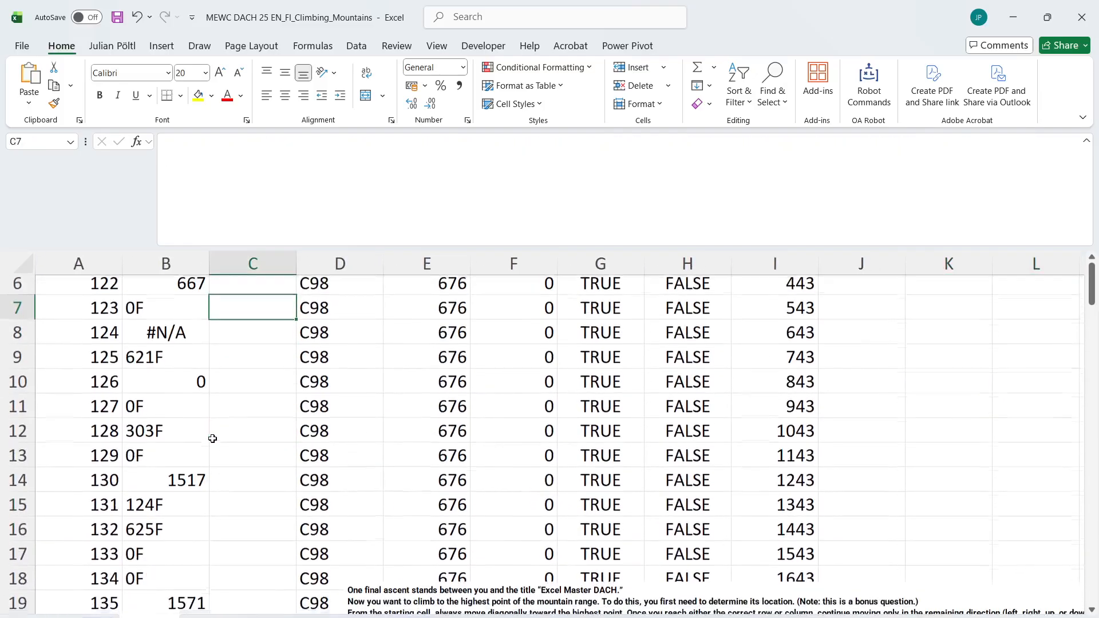
{"action": "left_click", "coordinate": [168, 383]}
{"action": "left_click", "coordinate": [176, 367]}
{"action": "scroll", "coordinate": [177, 366], "scroll_direction": "down", "scroll_amount": 2}
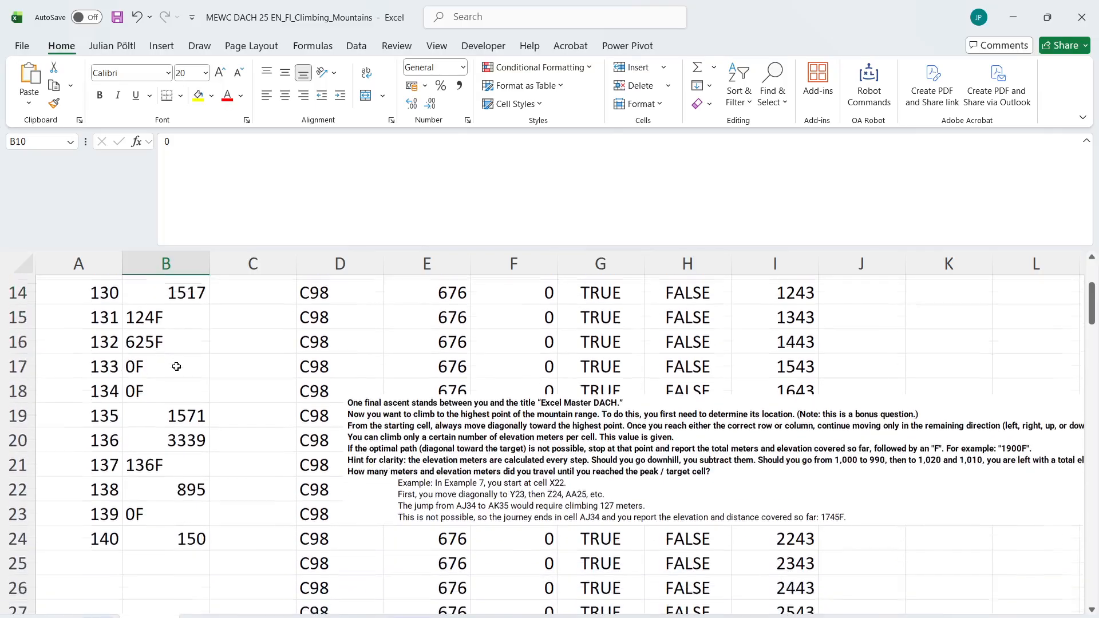
{"action": "scroll", "coordinate": [176, 369], "scroll_direction": "up", "scroll_amount": 5}
{"action": "double_click", "coordinate": [194, 289]}
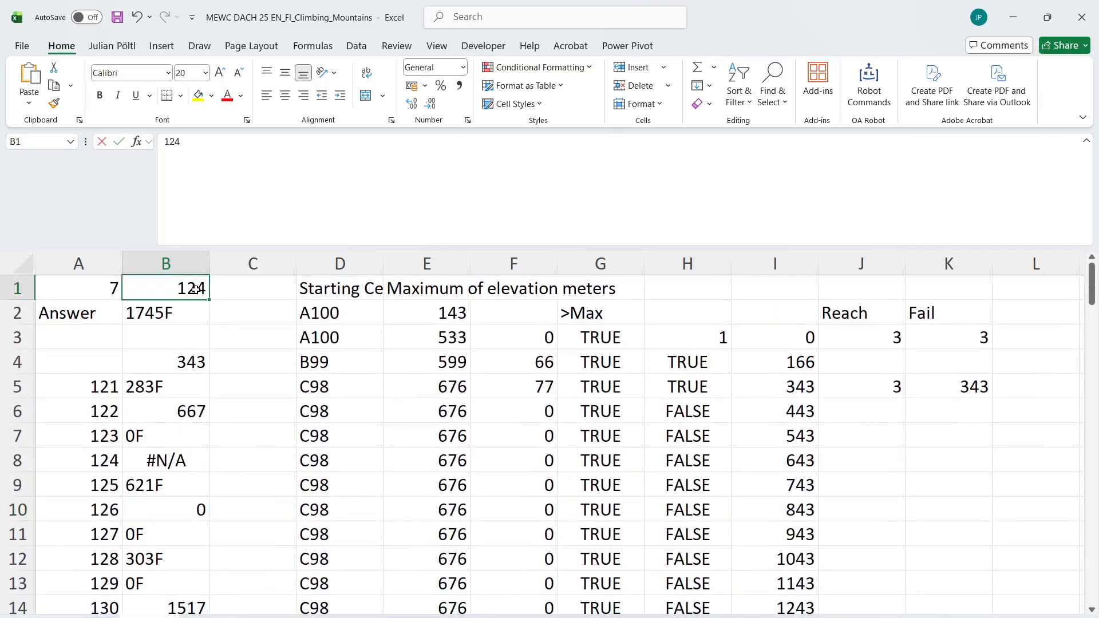
{"action": "key", "text": "BackSpace"}
{"action": "type", "text": "6"}
{"action": "key", "text": "Return"}
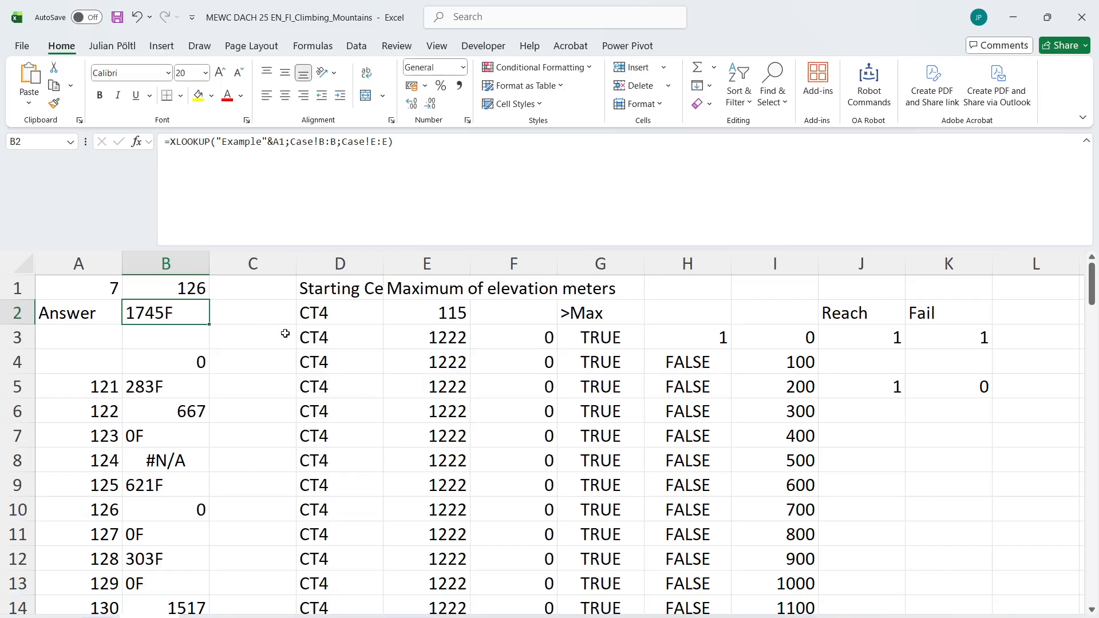
Inspect the position and elevation formulas in D3, E3 and D5 for game 126
{"action": "left_click", "coordinate": [332, 354]}
{"action": "left_click", "coordinate": [362, 335]}
{"action": "key", "text": "Right"}
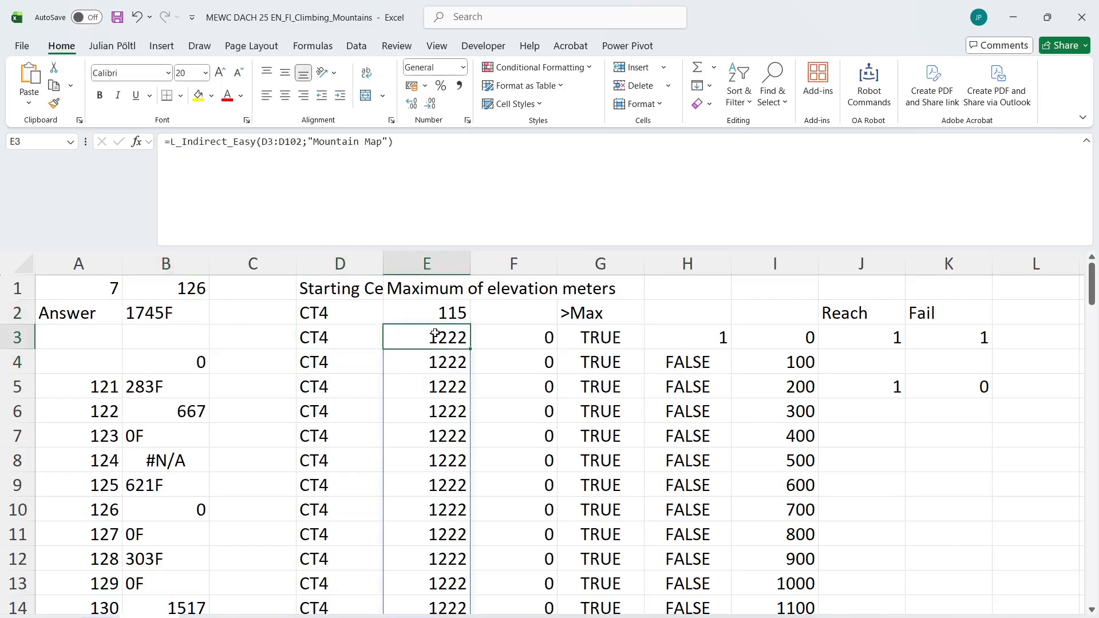
{"action": "left_click", "coordinate": [355, 334]}
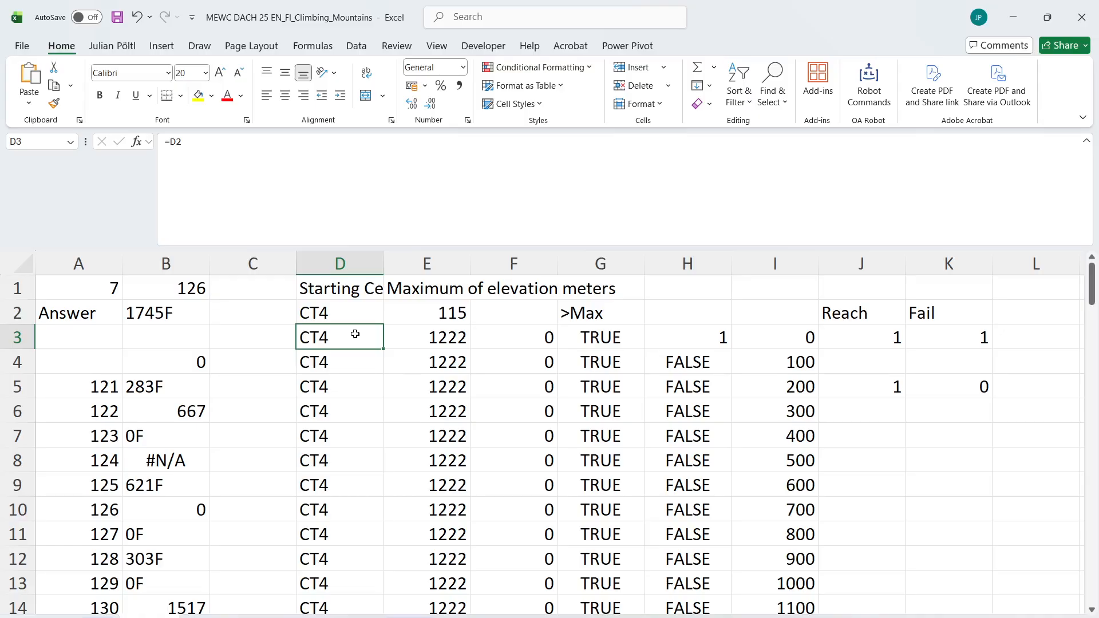
{"action": "left_click", "coordinate": [349, 383]}
{"action": "scroll", "coordinate": [348, 384], "scroll_direction": "down", "scroll_amount": 1}
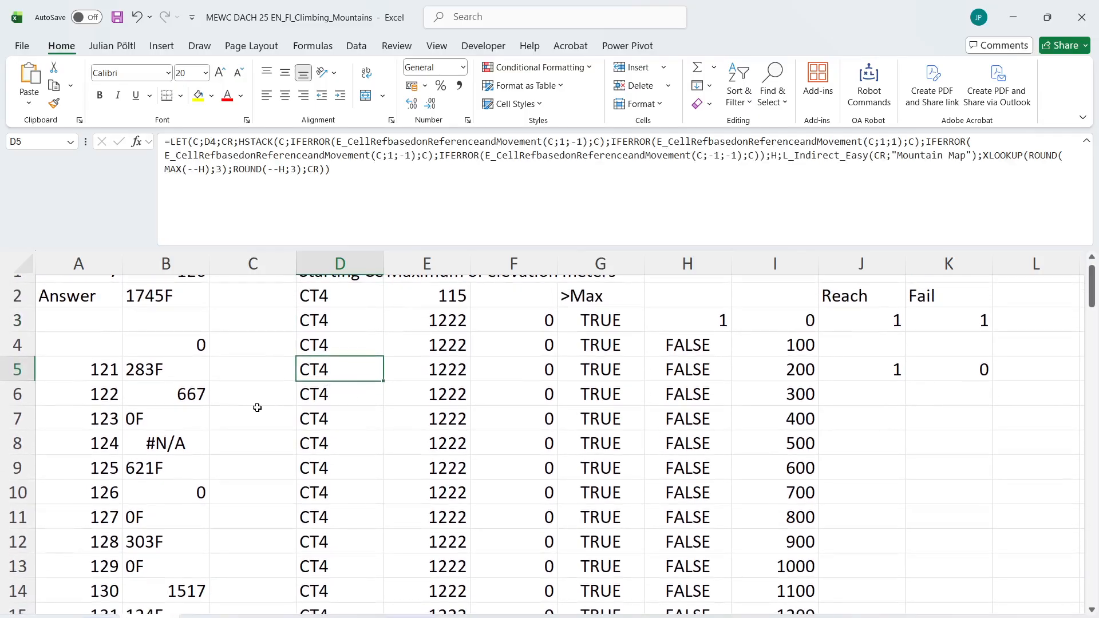
Run the answer macro again for games 121 to 140, with B1 as the game number cell and B4 as the result cell
{"action": "key", "text": "ctrl+shift+s"}
{"action": "type", "text": "121"}
{"action": "key", "text": "Return"}
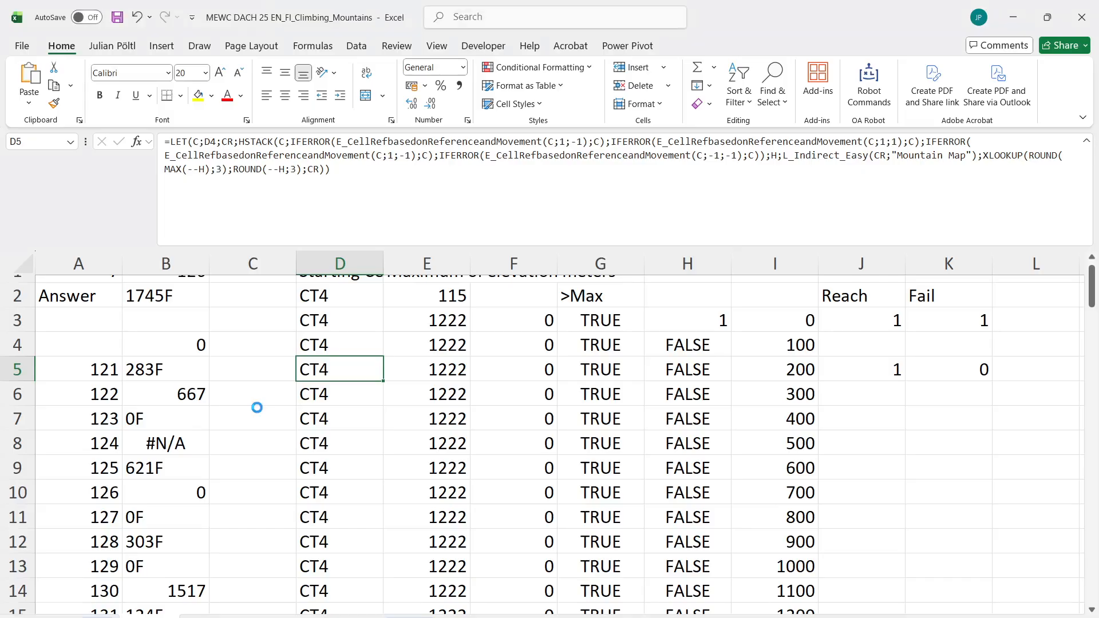
{"action": "type", "text": "140"}
{"action": "key", "text": "Return"}
{"action": "type", "text": "b1"}
{"action": "key", "text": "Return"}
{"action": "type", "text": "b2"}
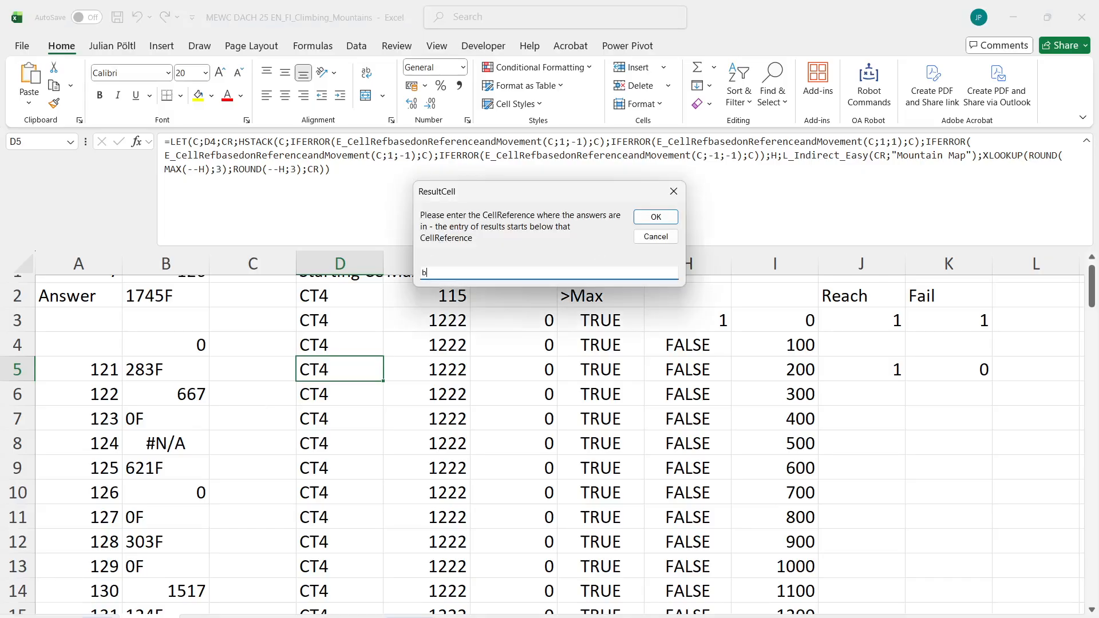
{"action": "key", "text": "Return"}
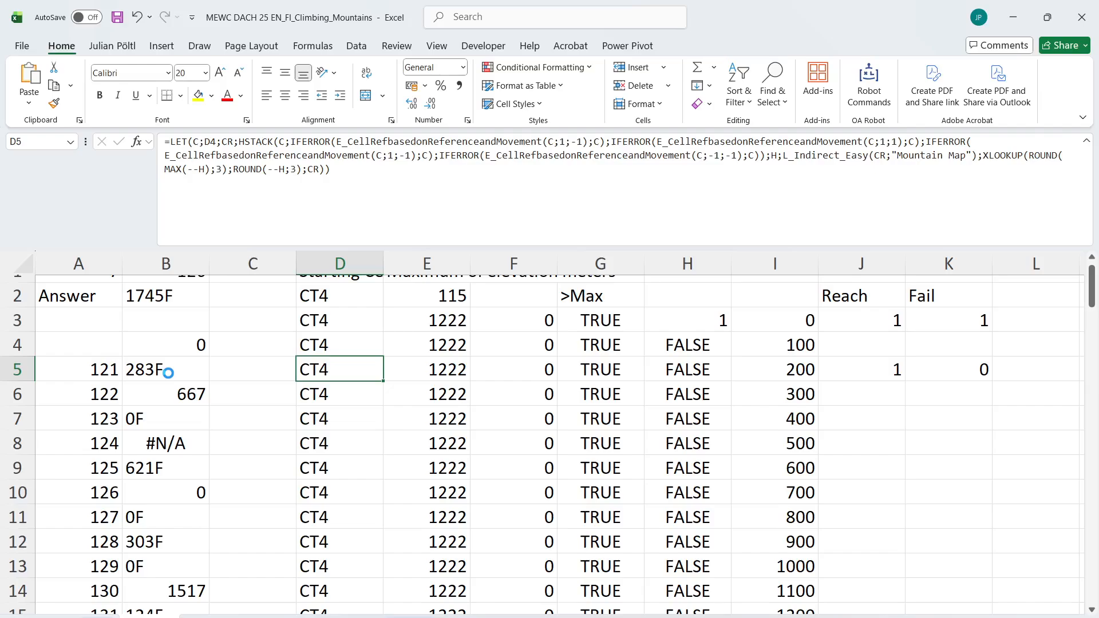
{"action": "key", "text": "Return"}
Copy the answers for games 121 to 140 from B5 downward and paste them into the Case sheet's Answer column starting at E266
{"action": "left_click", "coordinate": [168, 372]}
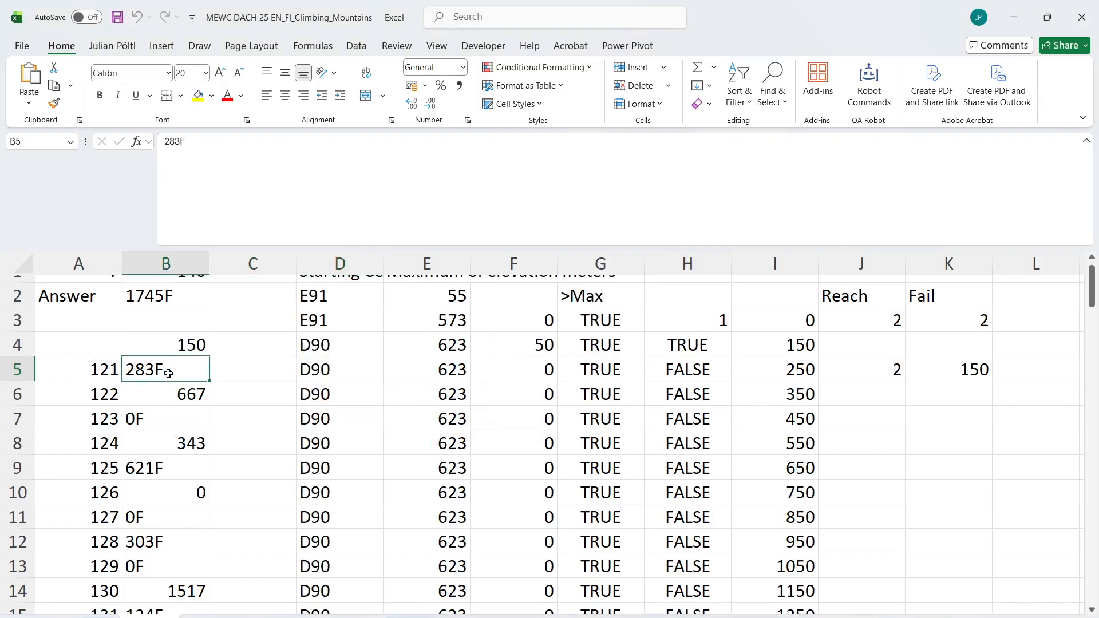
{"action": "key", "text": "ctrl+shift+Down"}
{"action": "key", "text": "ctrl+c"}
{"action": "key", "text": "ctrl+Page_Up"}
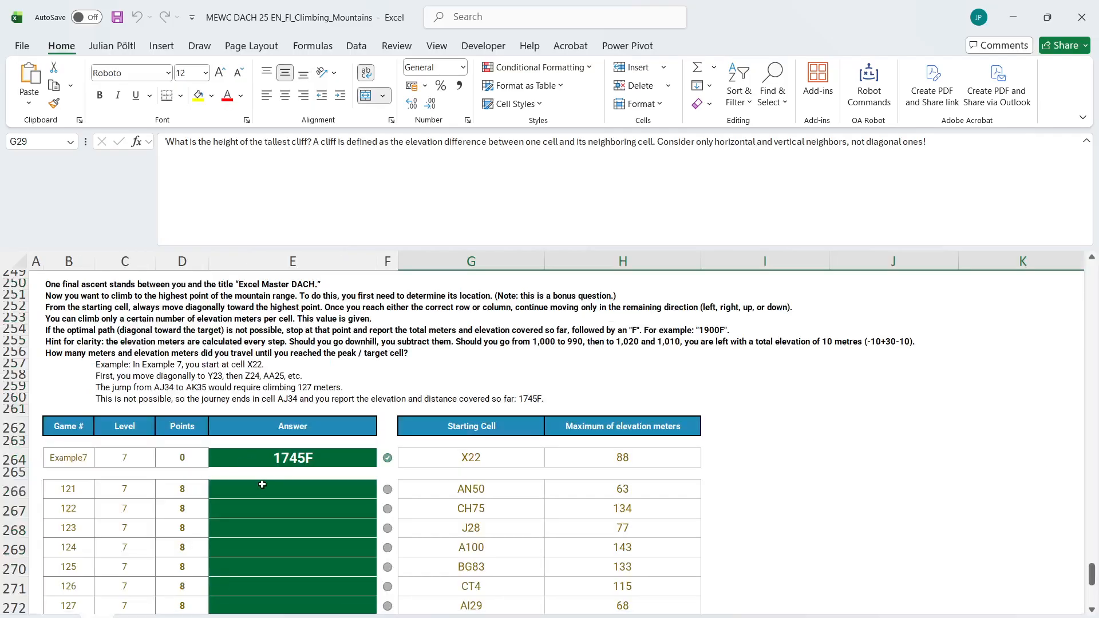
{"action": "left_click", "coordinate": [263, 490]}
{"action": "key", "text": "ctrl+v"}
Review the correctness marks of the pasted answers, return to the Level 7 calculation sheet and set the game number in B1 to 121
{"action": "scroll", "coordinate": [263, 491], "scroll_direction": "down", "scroll_amount": 8}
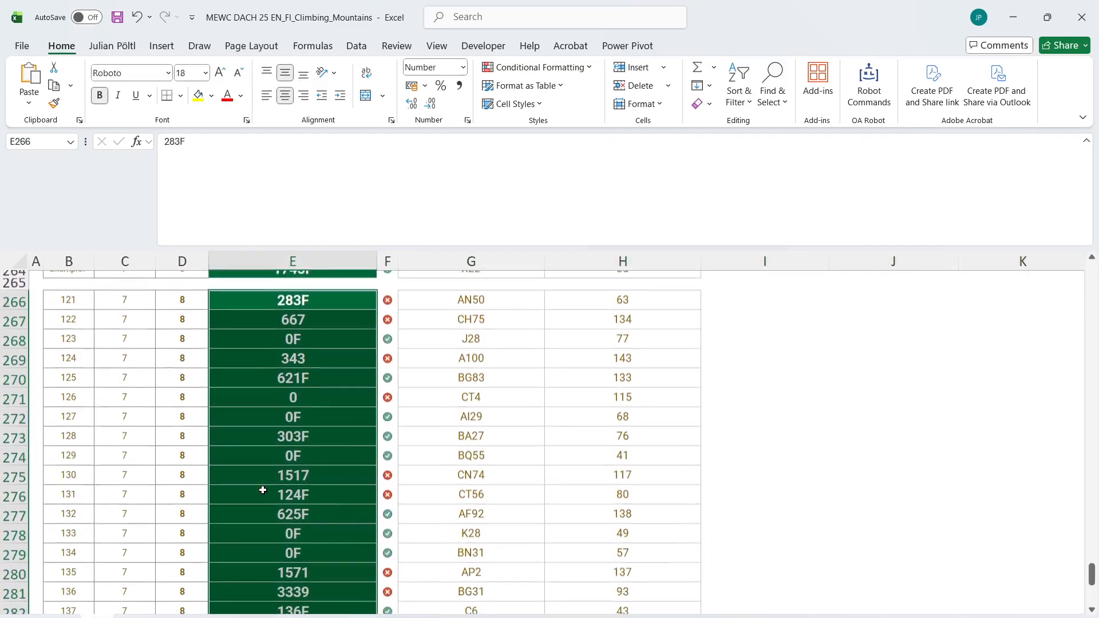
{"action": "scroll", "coordinate": [263, 490], "scroll_direction": "up", "scroll_amount": 4}
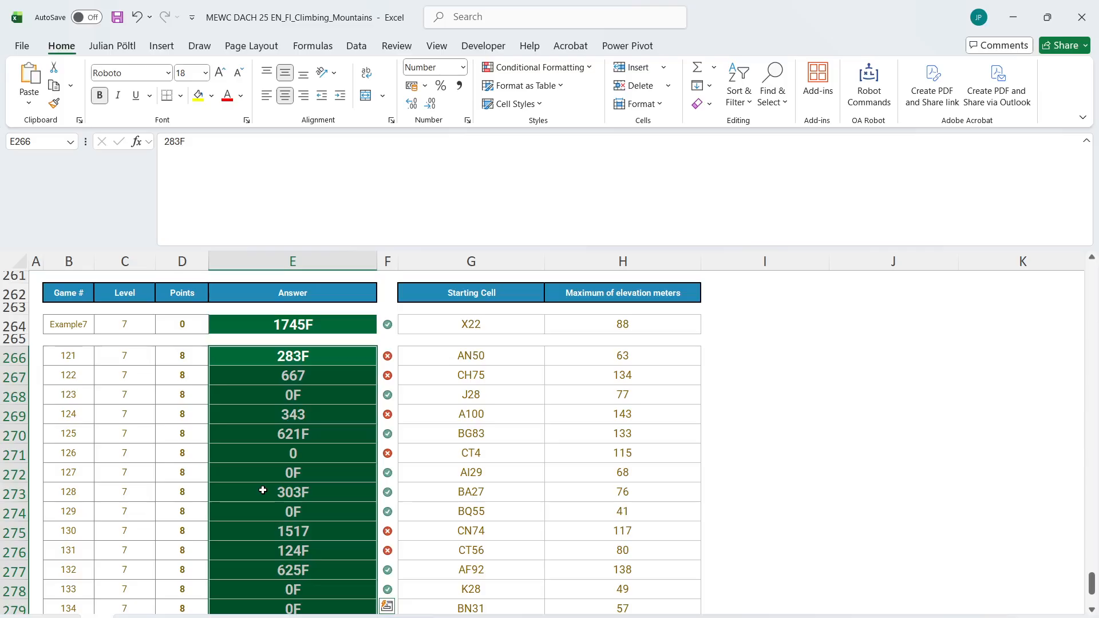
{"action": "scroll", "coordinate": [263, 490], "scroll_direction": "up", "scroll_amount": 4}
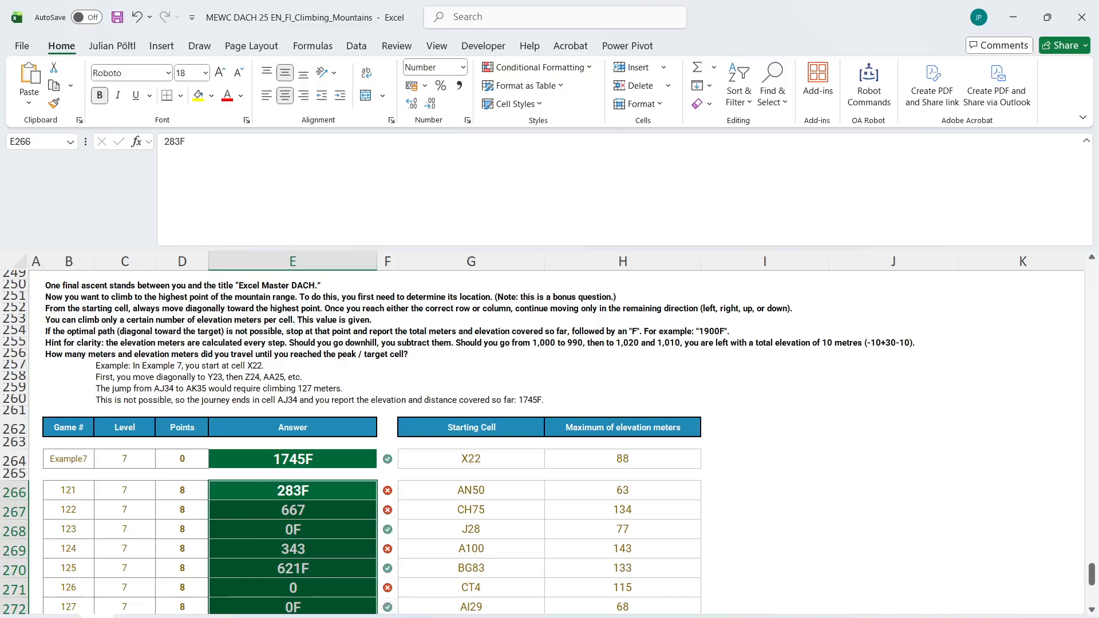
{"action": "left_click", "coordinate": [150, 617]}
{"action": "scroll", "coordinate": [185, 498], "scroll_direction": "up", "scroll_amount": 4}
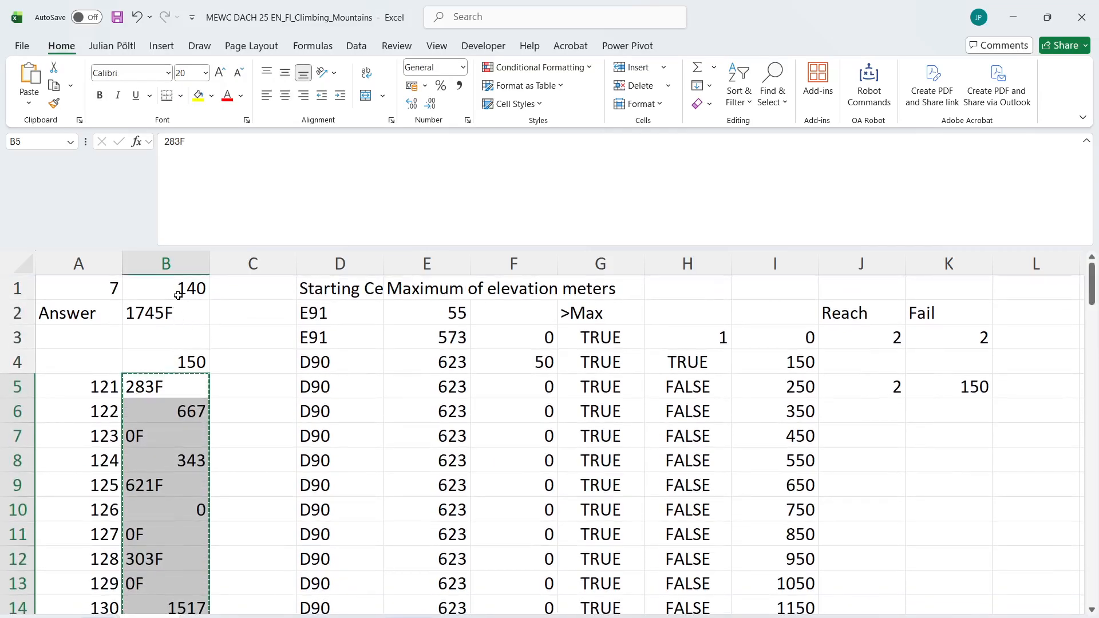
{"action": "left_click", "coordinate": [179, 292]}
{"action": "type", "text": "121"}
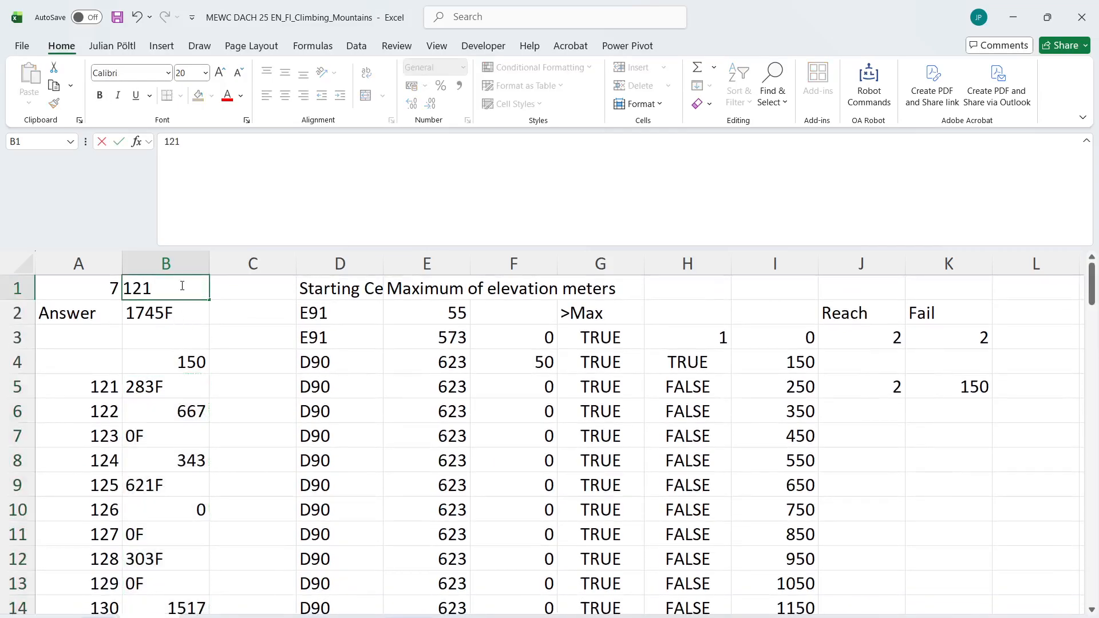
{"action": "key", "text": "Return"}
{"action": "left_click", "coordinate": [182, 286]}
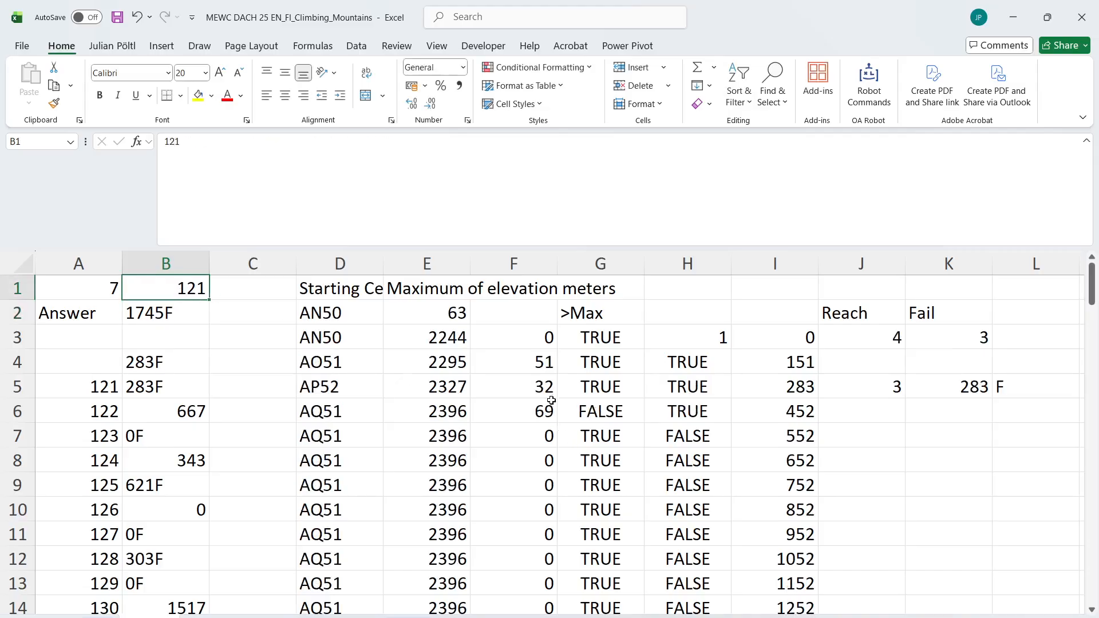
Examine game 121's elevation differences in F5 and F6 and compare the calculation with the Level 7 task description
{"action": "left_click", "coordinate": [552, 377]}
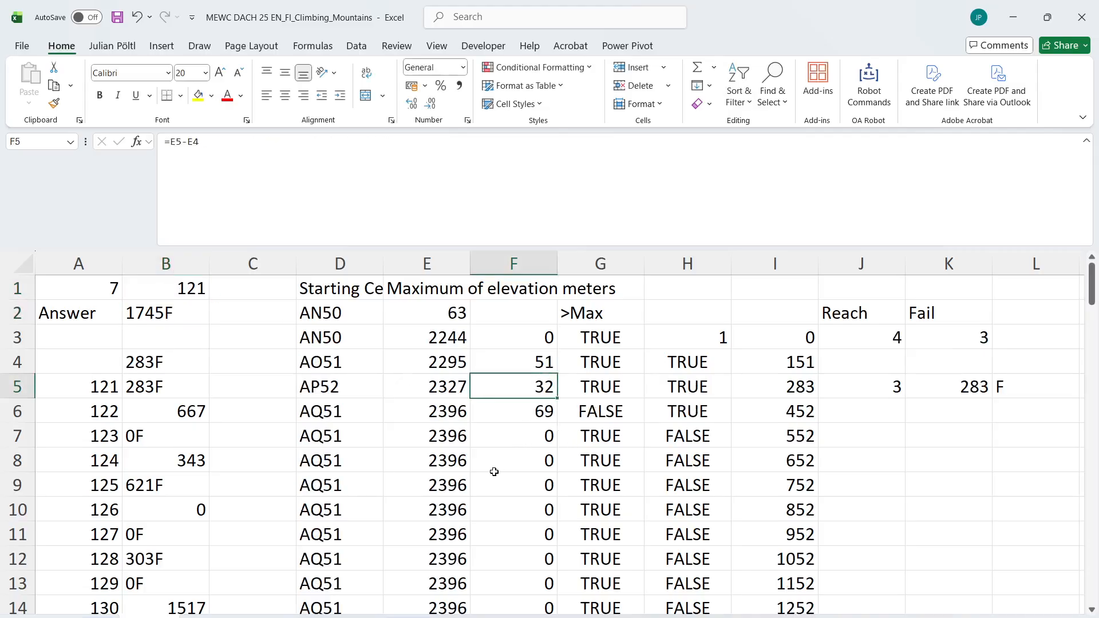
{"action": "scroll", "coordinate": [444, 509], "scroll_direction": "right", "scroll_amount": 2}
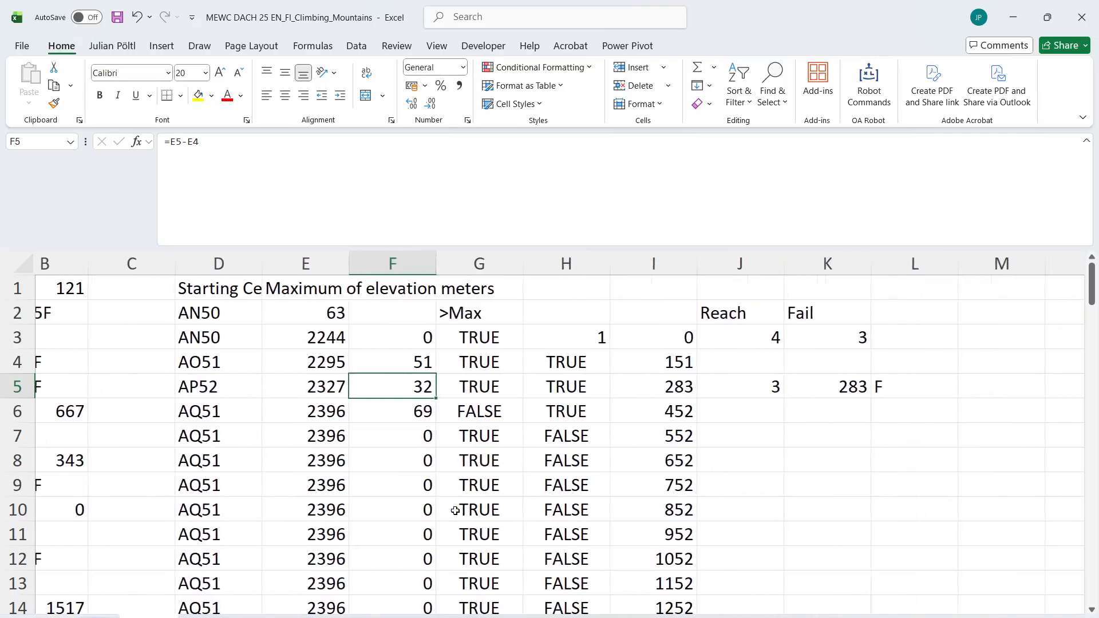
{"action": "scroll", "coordinate": [455, 511], "scroll_direction": "left", "scroll_amount": 2}
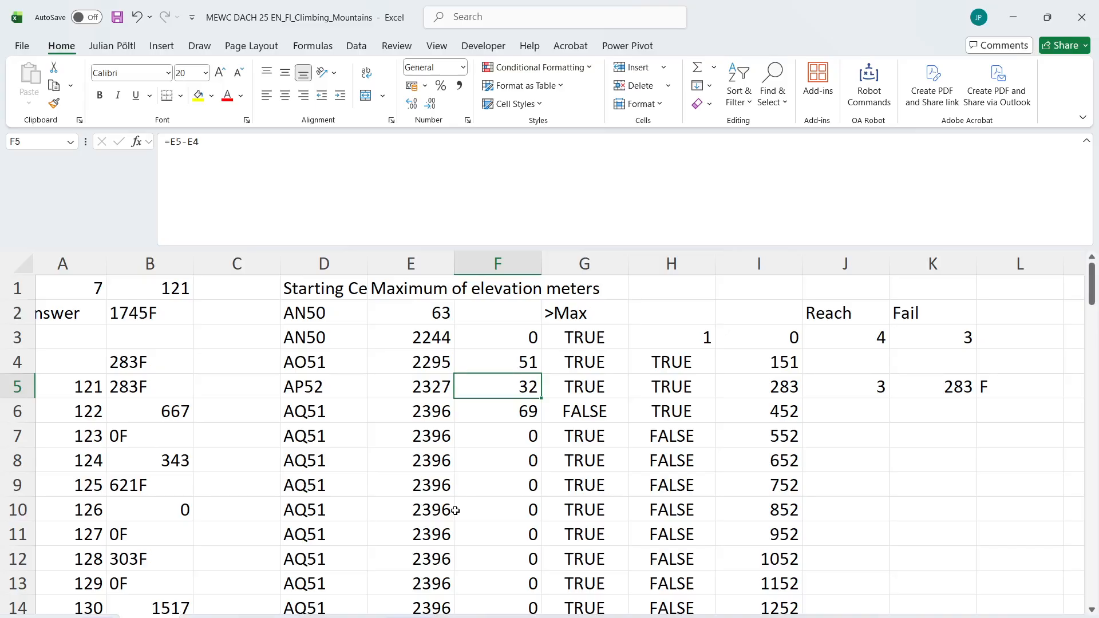
{"action": "left_click", "coordinate": [503, 417]}
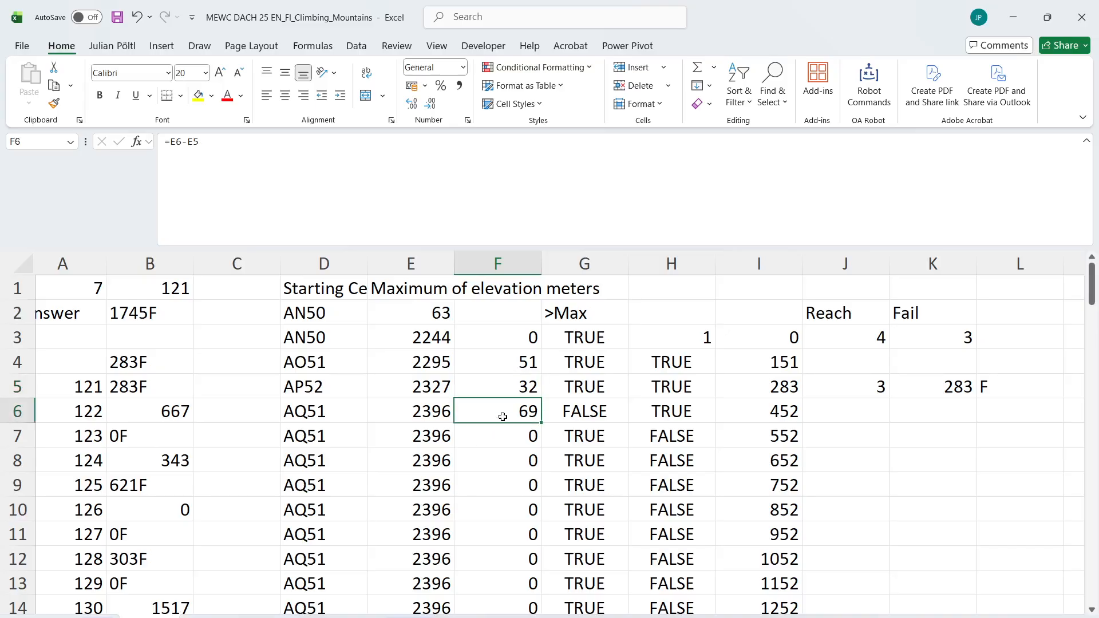
{"action": "left_click", "coordinate": [506, 385]}
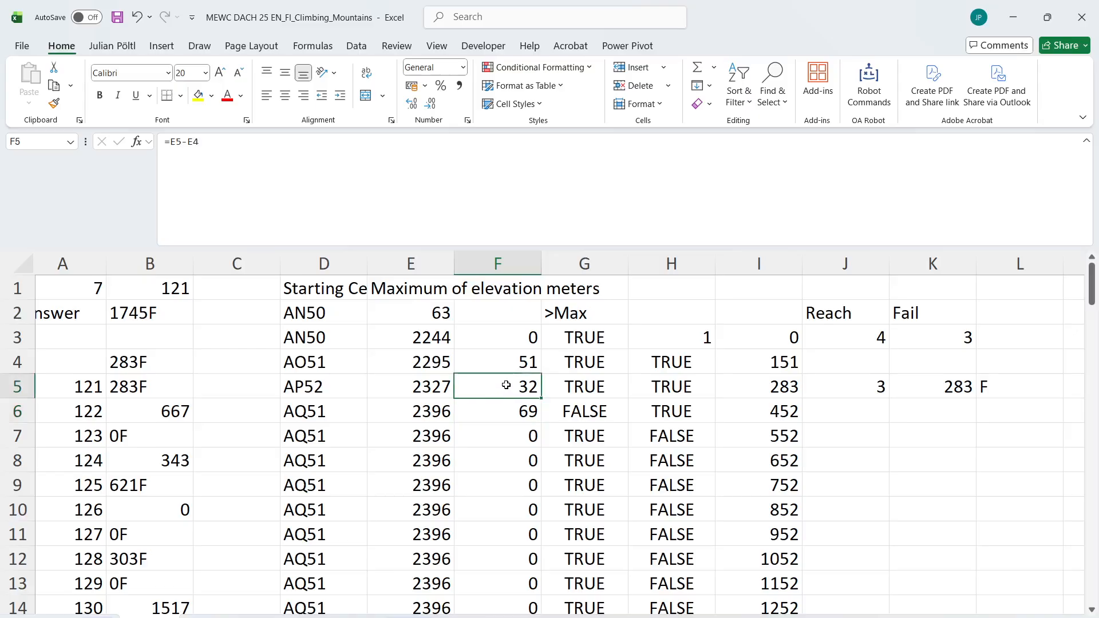
{"action": "left_click", "coordinate": [99, 617]}
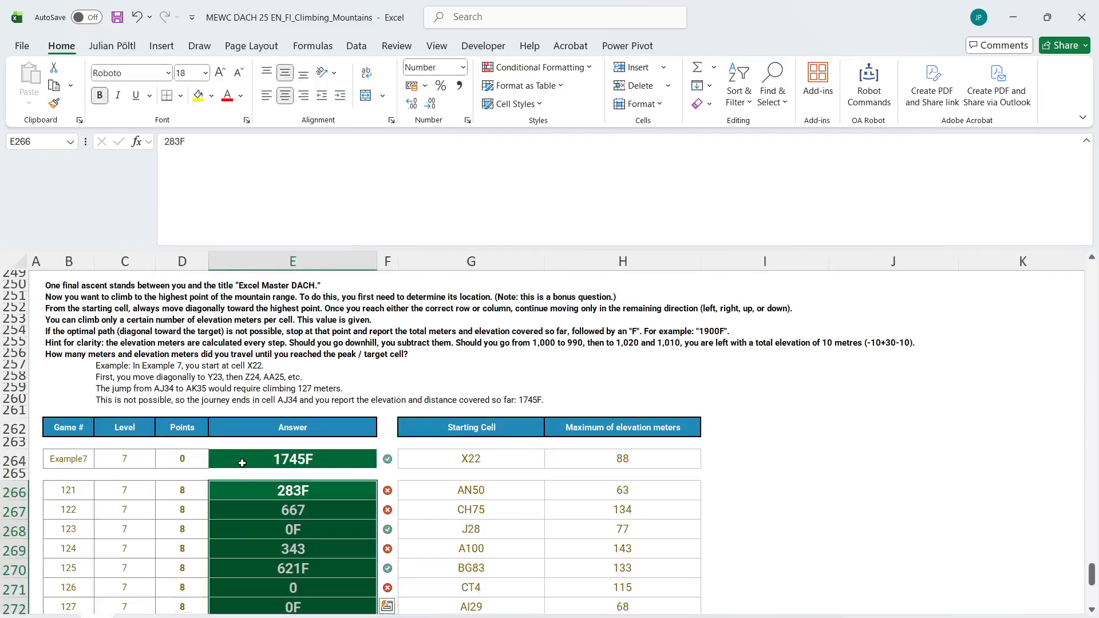
{"action": "scroll", "coordinate": [243, 463], "scroll_direction": "up", "scroll_amount": 1}
{"action": "left_click", "coordinate": [150, 617]}
{"action": "scroll", "coordinate": [501, 439], "scroll_direction": "up", "scroll_amount": 1}
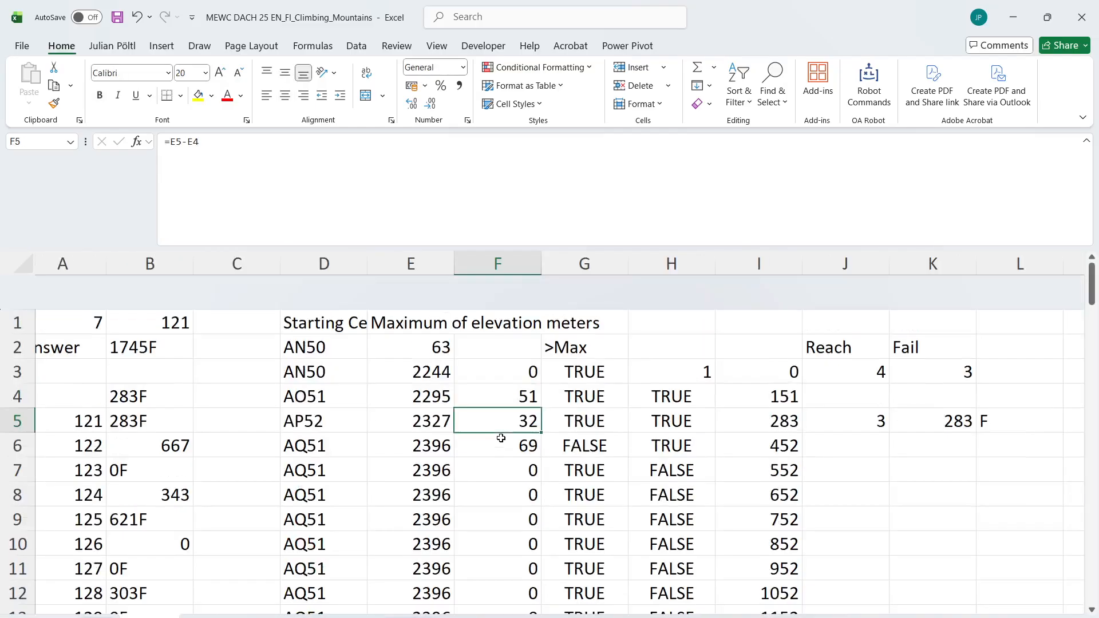
{"action": "scroll", "coordinate": [501, 439], "scroll_direction": "right", "scroll_amount": 4}
{"action": "scroll", "coordinate": [501, 438], "scroll_direction": "down", "scroll_amount": 6}
{"action": "scroll", "coordinate": [501, 439], "scroll_direction": "left", "scroll_amount": 3}
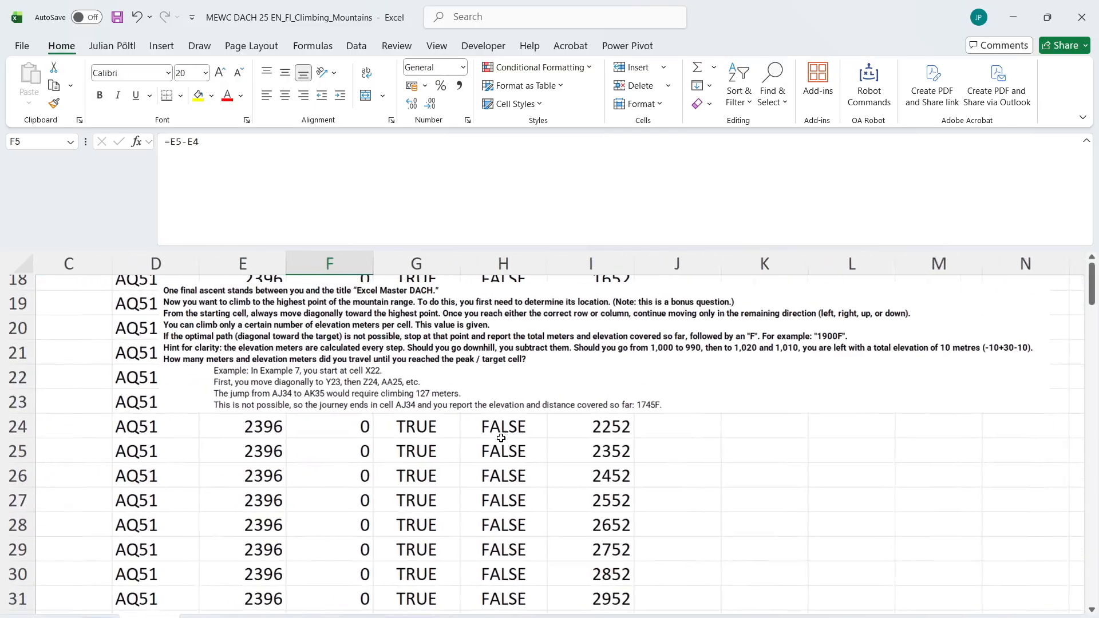
Bring the Level 7 task description picture up to just below the first path rows and reread the movement and elevation rules
{"action": "left_click_drag", "start_coordinate": [485, 412], "coordinate": [476, 304]}
{"action": "scroll", "coordinate": [432, 493], "scroll_direction": "up", "scroll_amount": 1}
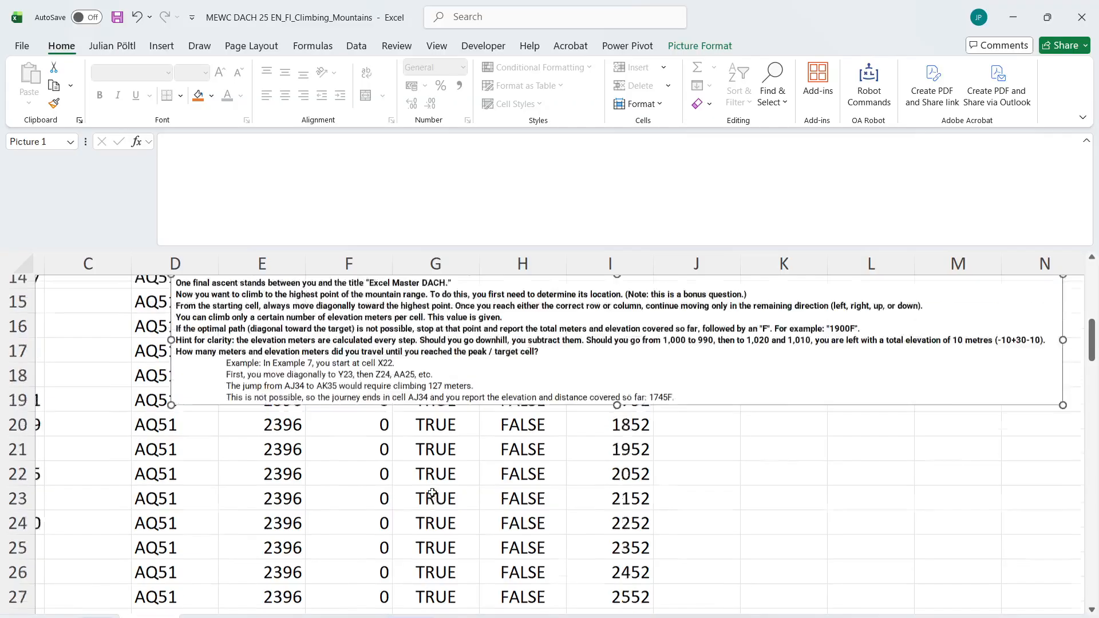
{"action": "scroll", "coordinate": [432, 493], "scroll_direction": "up", "scroll_amount": 4}
{"action": "left_click_drag", "start_coordinate": [378, 567], "coordinate": [359, 345]}
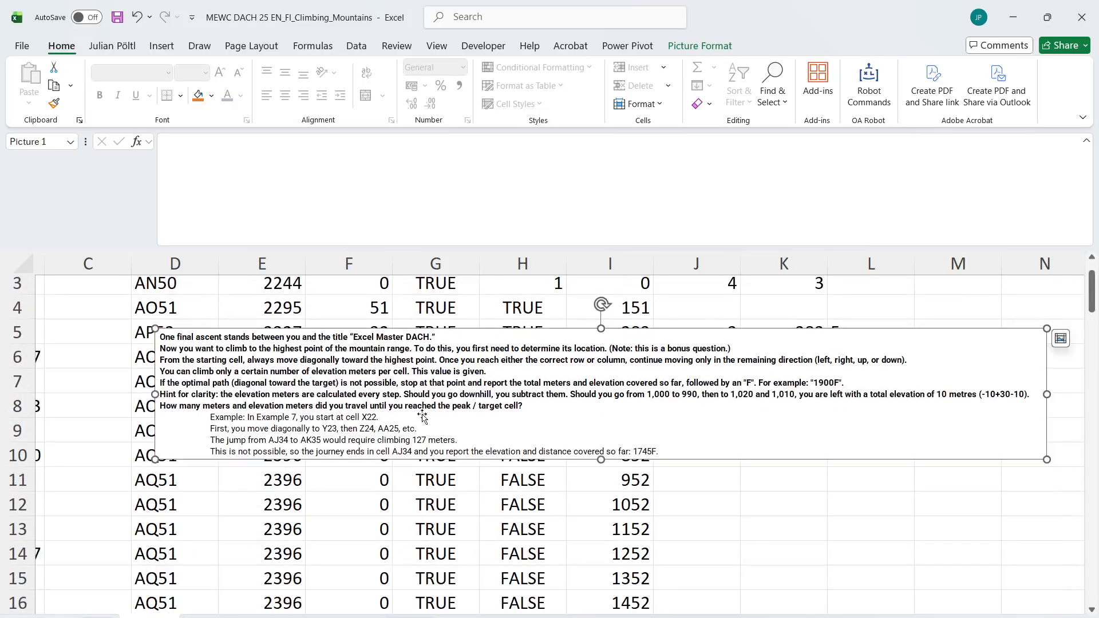
{"action": "left_click_drag", "start_coordinate": [423, 418], "coordinate": [415, 460]}
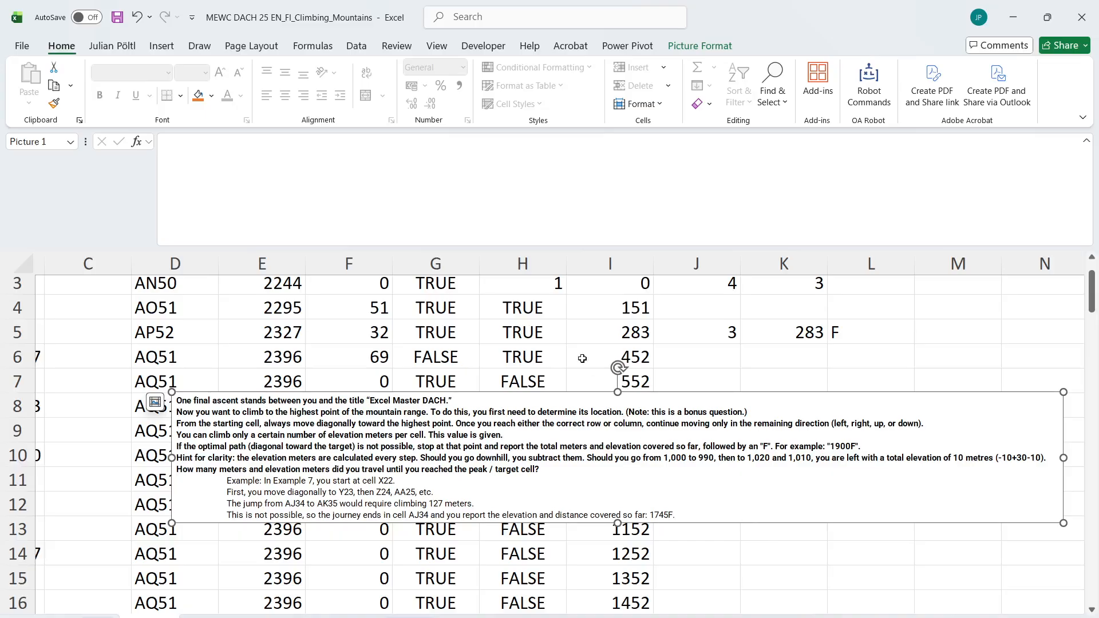
Clear the old helper calculations in E3:L102 and the headings in G2:K2
{"action": "scroll", "coordinate": [582, 359], "scroll_direction": "up", "scroll_amount": 1}
{"action": "left_click", "coordinate": [293, 331]}
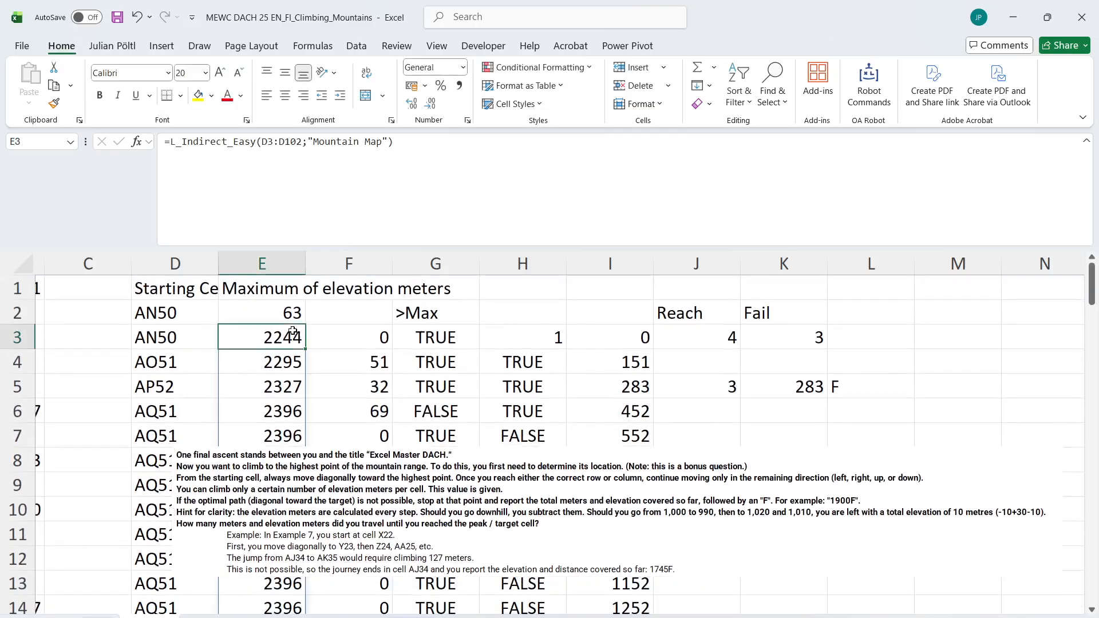
{"action": "key", "text": "ctrl+shift+Right"}
{"action": "key", "text": "ctrl+shift+Down"}
{"action": "key", "text": "shift+Right"}
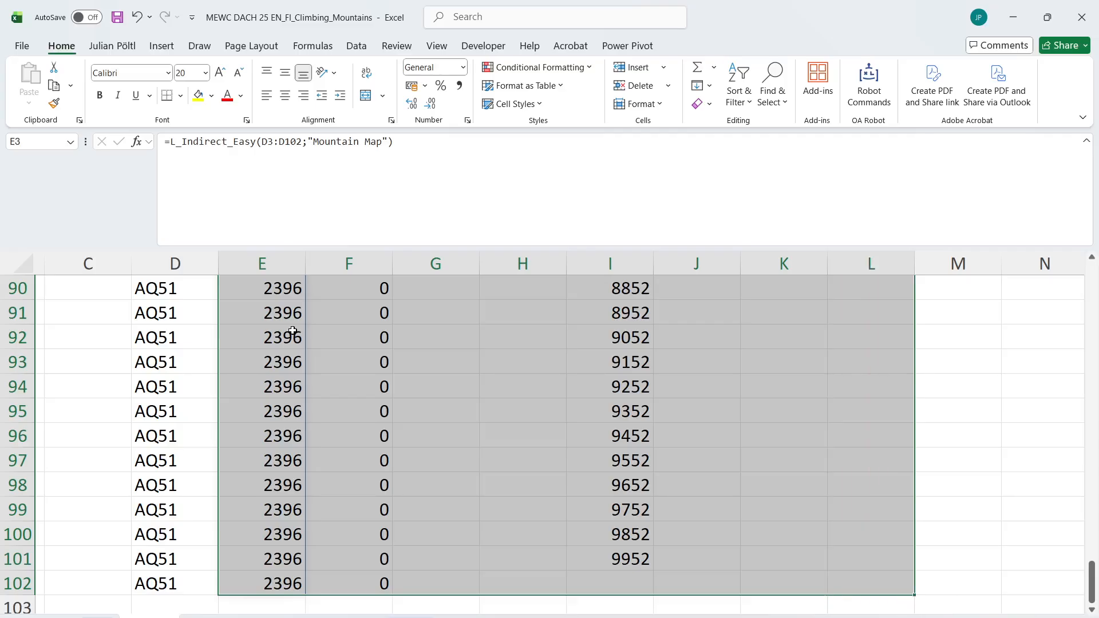
{"action": "key", "text": "ctrl+BackSpace"}
{"action": "left_click_drag", "start_coordinate": [438, 312], "coordinate": [792, 316]}
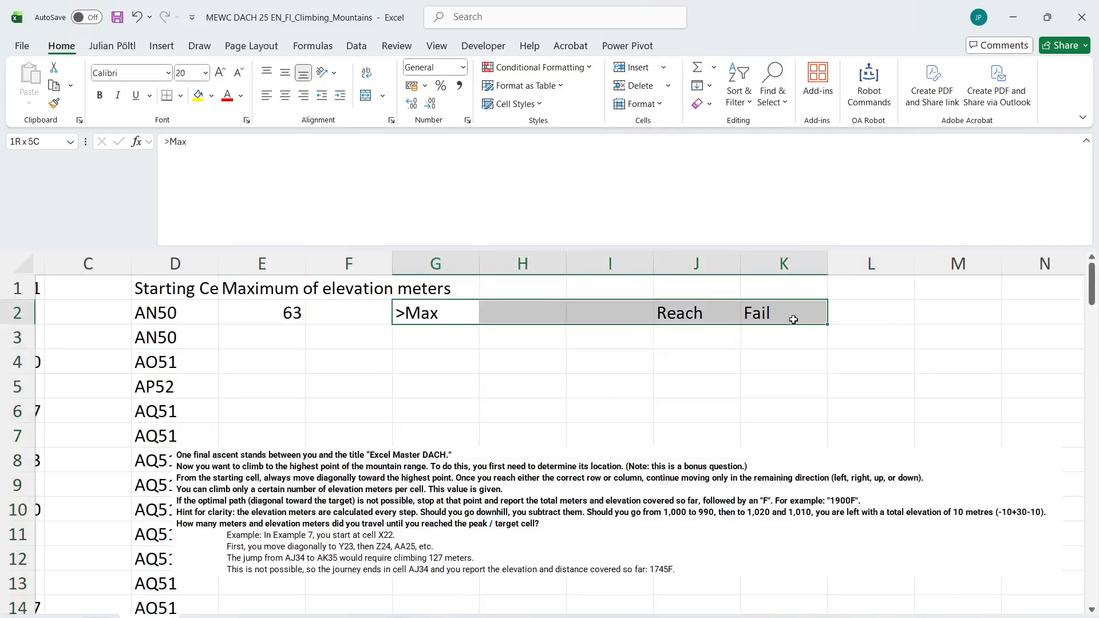
{"action": "key", "text": "Delete"}
Shift the task description picture sideways so that it no longer covers columns D and E
{"action": "left_click", "coordinate": [278, 520]}
{"action": "left_click_drag", "start_coordinate": [277, 519], "coordinate": [377, 515]}
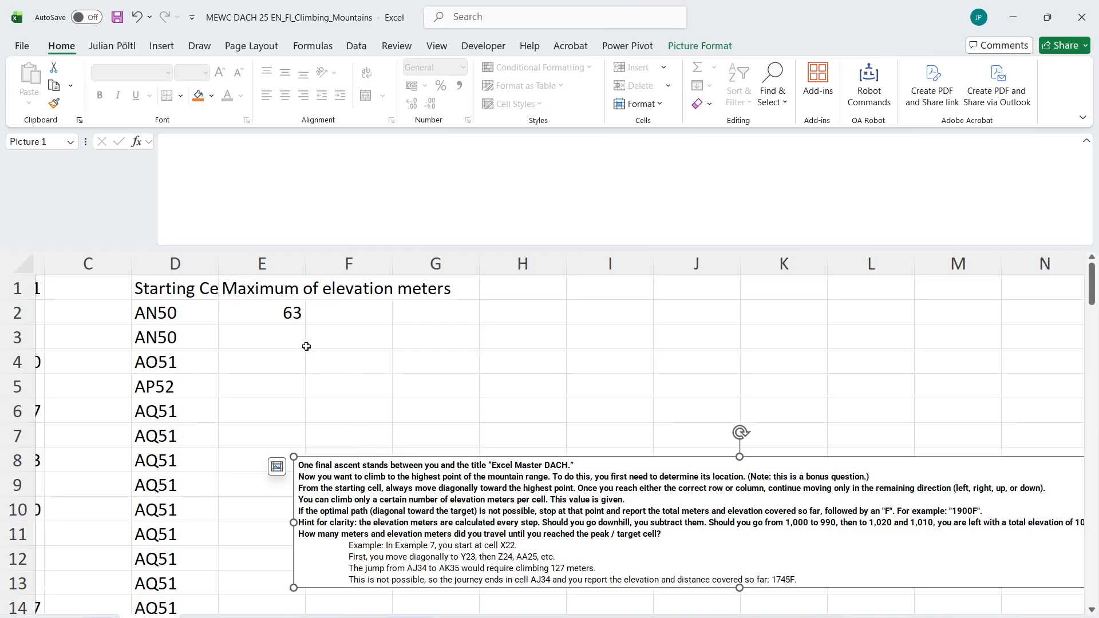
{"action": "left_click", "coordinate": [283, 338]}
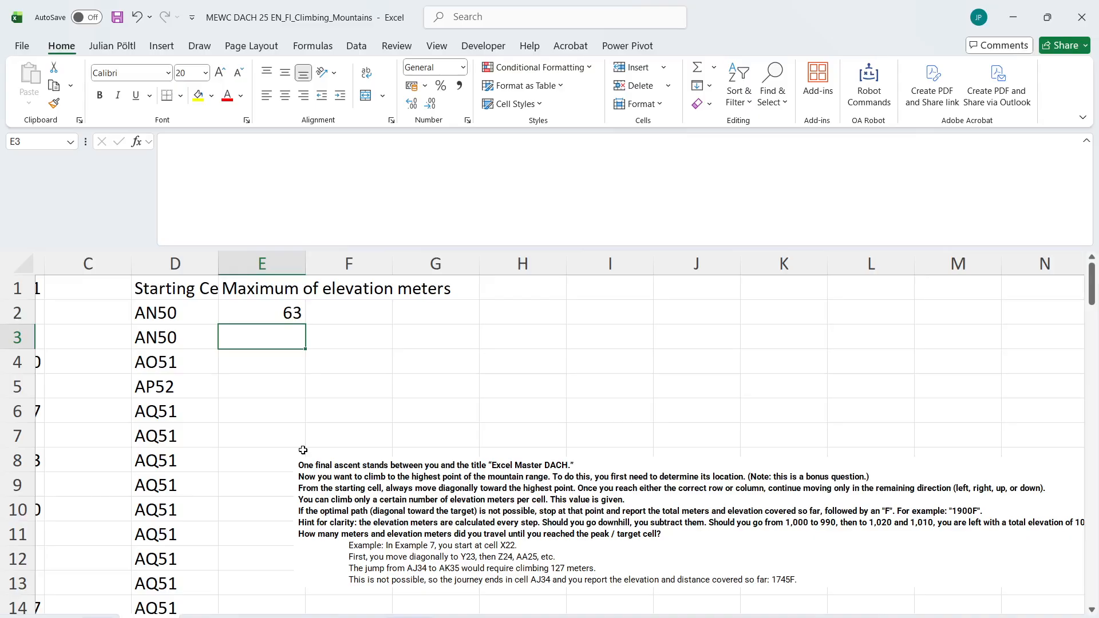
{"action": "left_click", "coordinate": [185, 500]}
Label F3 as Loc and reference the last path cell of column D in F4
{"action": "left_click", "coordinate": [328, 326]}
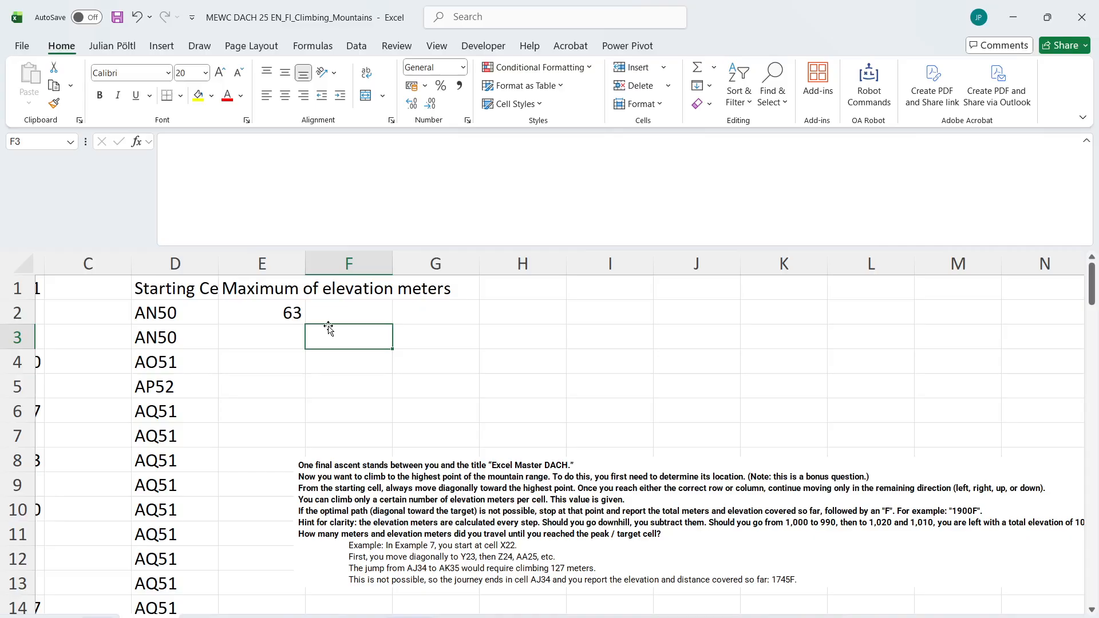
{"action": "type", "text": "Lovc"}
{"action": "key", "text": "Return"}
{"action": "type", "text": "="}
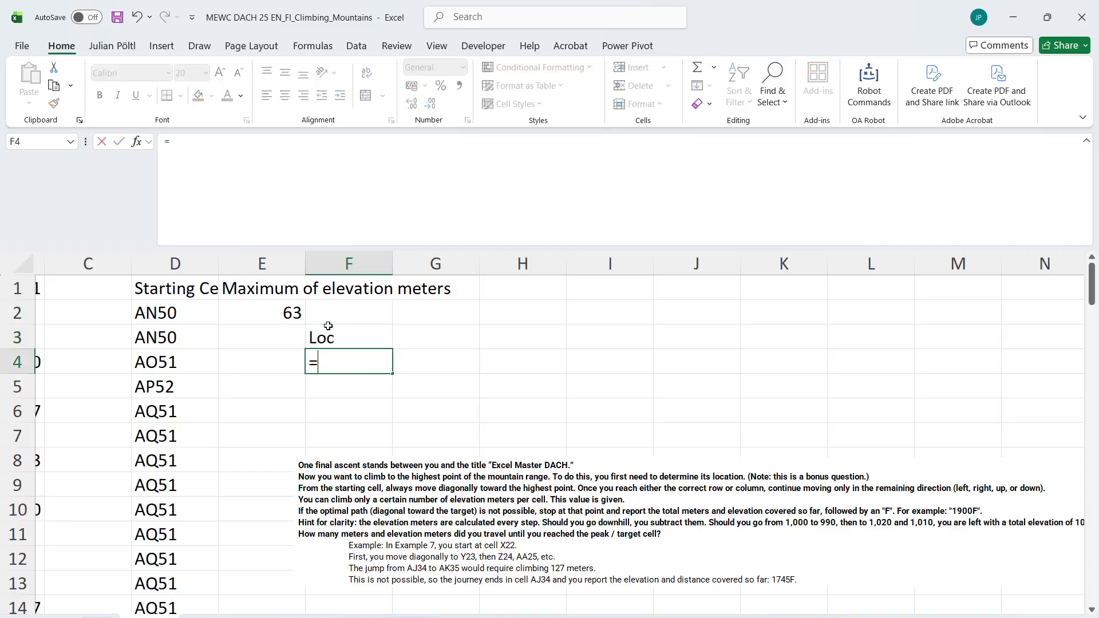
{"action": "key", "text": "Left"}
{"action": "key", "text": "Left"}
{"action": "key", "text": "ctrl+Down"}
{"action": "key", "text": "ctrl+Return"}
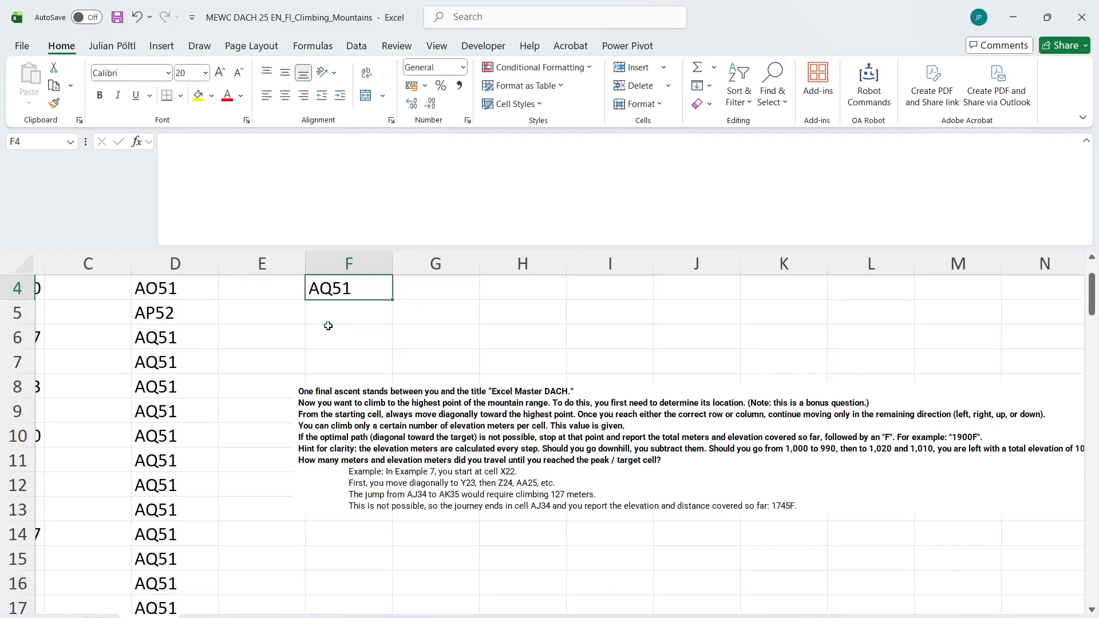
Add the headings R in G3 and C in H3 beside Loc
{"action": "key", "text": "Down"}
{"action": "key", "text": "Right"}
{"action": "key", "text": "Up"}
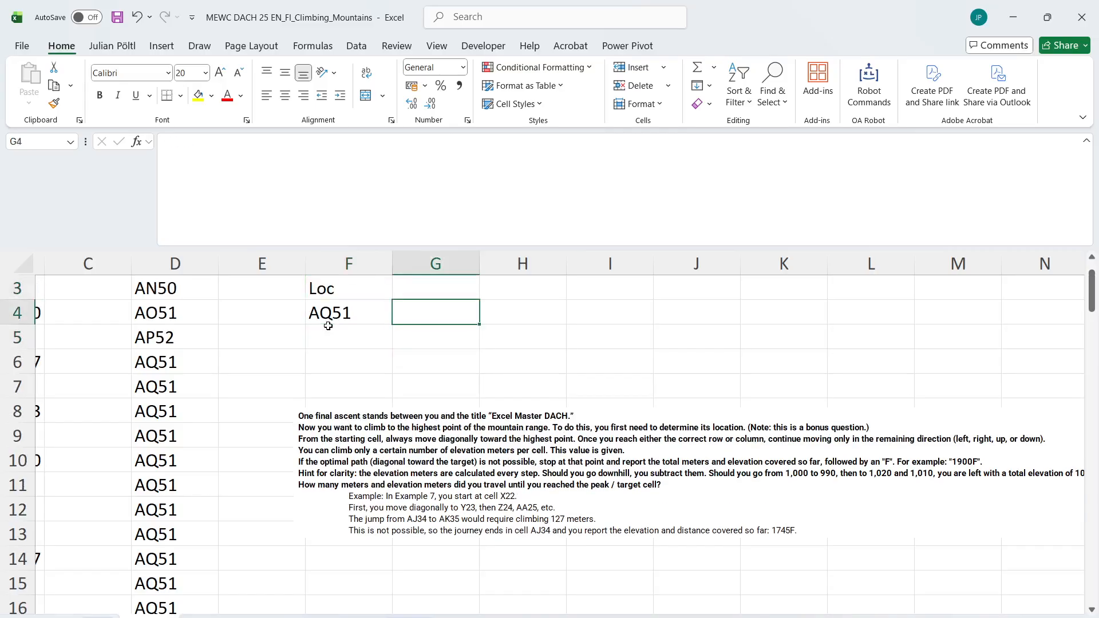
{"action": "key", "text": "Up"}
{"action": "type", "text": "R"}
{"action": "key", "text": "Return"}
{"action": "key", "text": "Up"}
{"action": "key", "text": "Right"}
{"action": "type", "text": "C"}
{"action": "key", "text": "Return"}
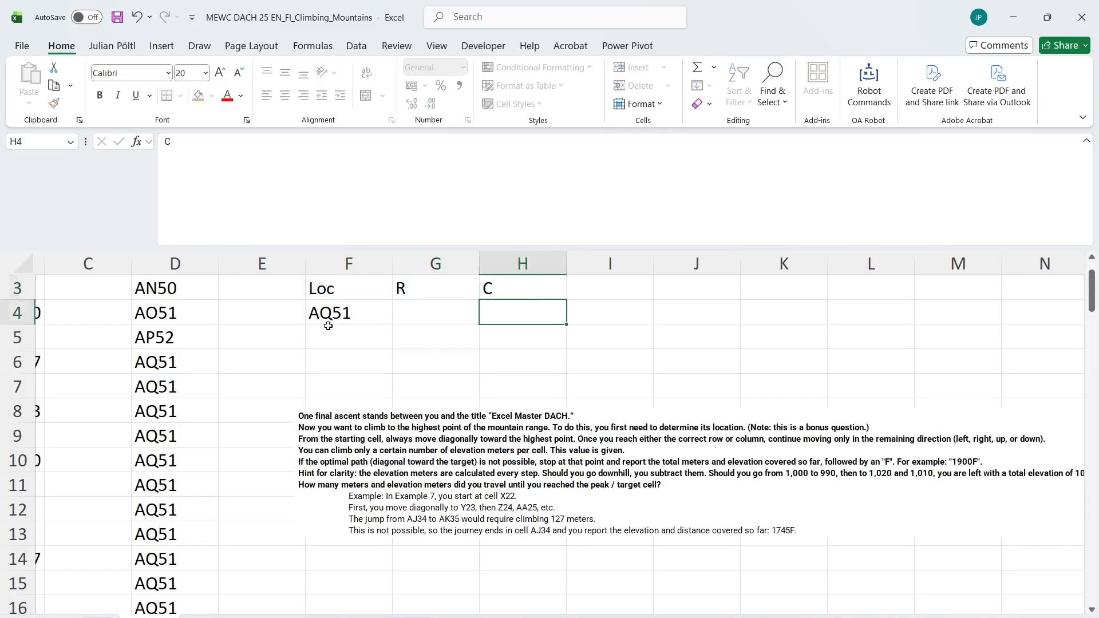
Extract the target's row number in G4 with =L_RowNumberfromCellreference(F4)
{"action": "key", "text": "Left"}
{"action": "type", "text": "=rown"}
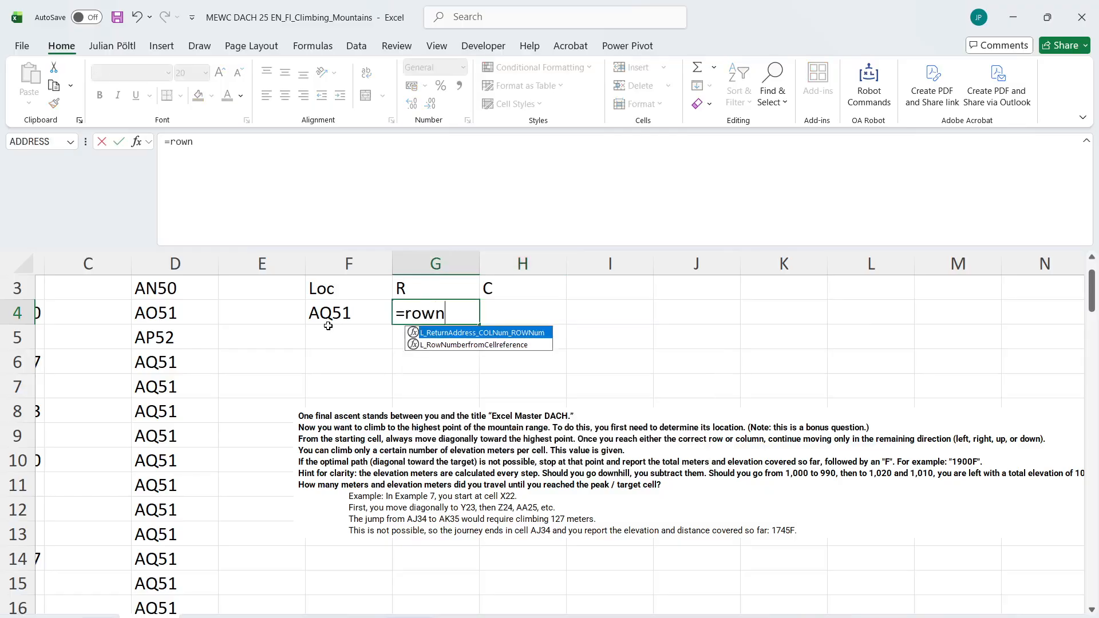
{"action": "key", "text": "Down"}
{"action": "key", "text": "Tab"}
{"action": "key", "text": "Left"}
{"action": "type", "text": ")"}
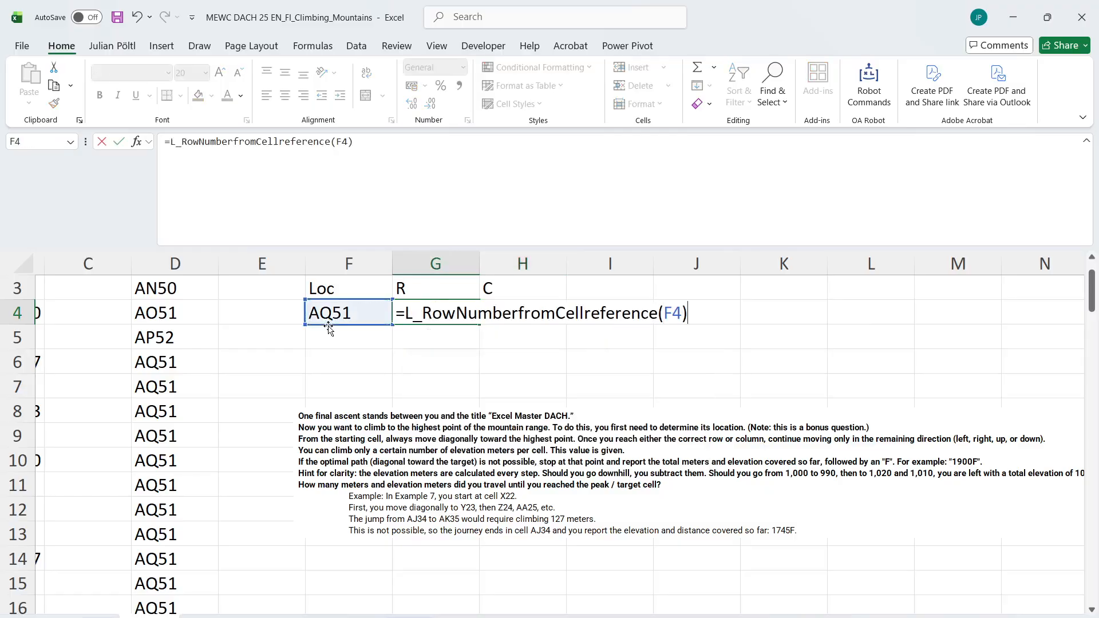
{"action": "key", "text": "Return"}
Extract the target's column number in H4 with =L_ColumnNumberfromCellreference(F4)
{"action": "key", "text": "Up"}
{"action": "key", "text": "Right"}
{"action": "type", "text": "=col"}
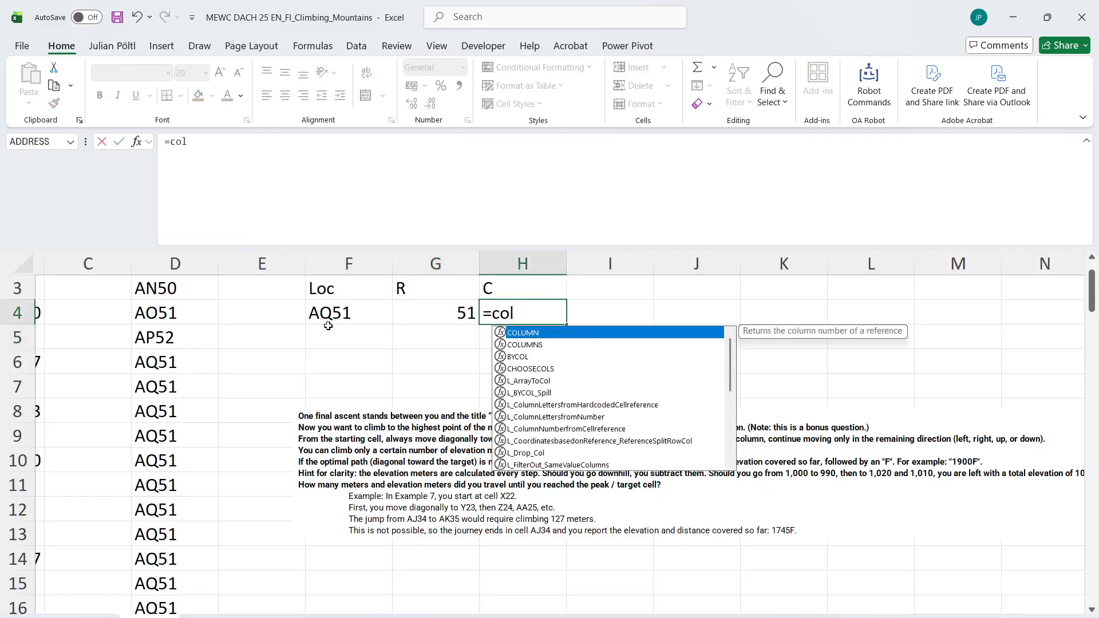
{"action": "type", "text": "umn"}
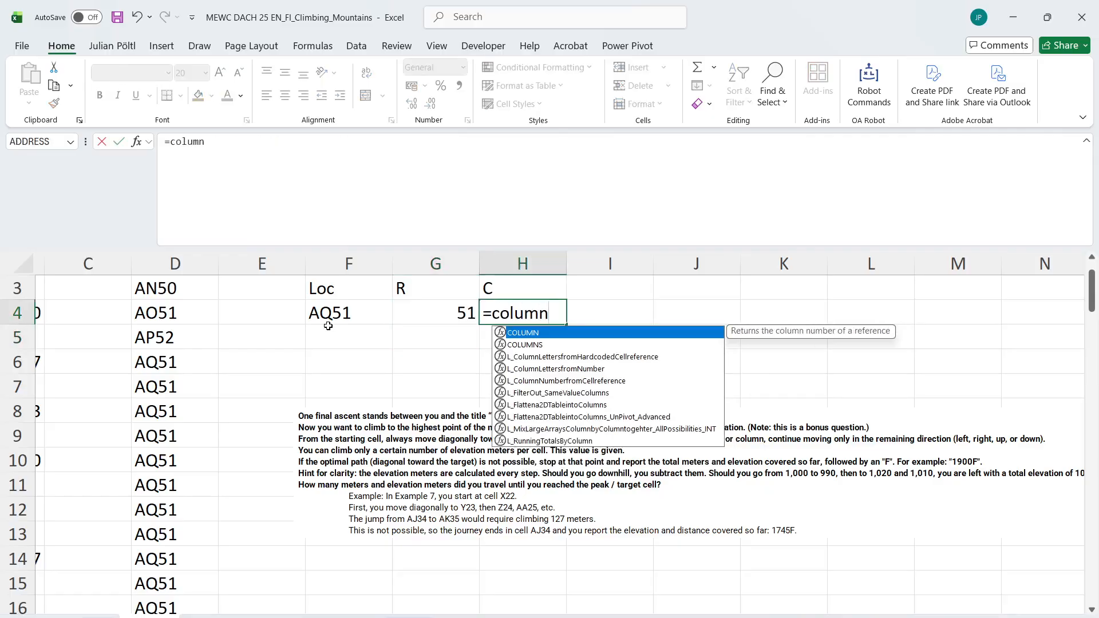
{"action": "key", "text": "Down"}
{"action": "key", "text": "Down"}
{"action": "key", "text": "Down"}
{"action": "key", "text": "Down"}
{"action": "key", "text": "Tab"}
{"action": "key", "text": "Left"}
{"action": "key", "text": "Left"}
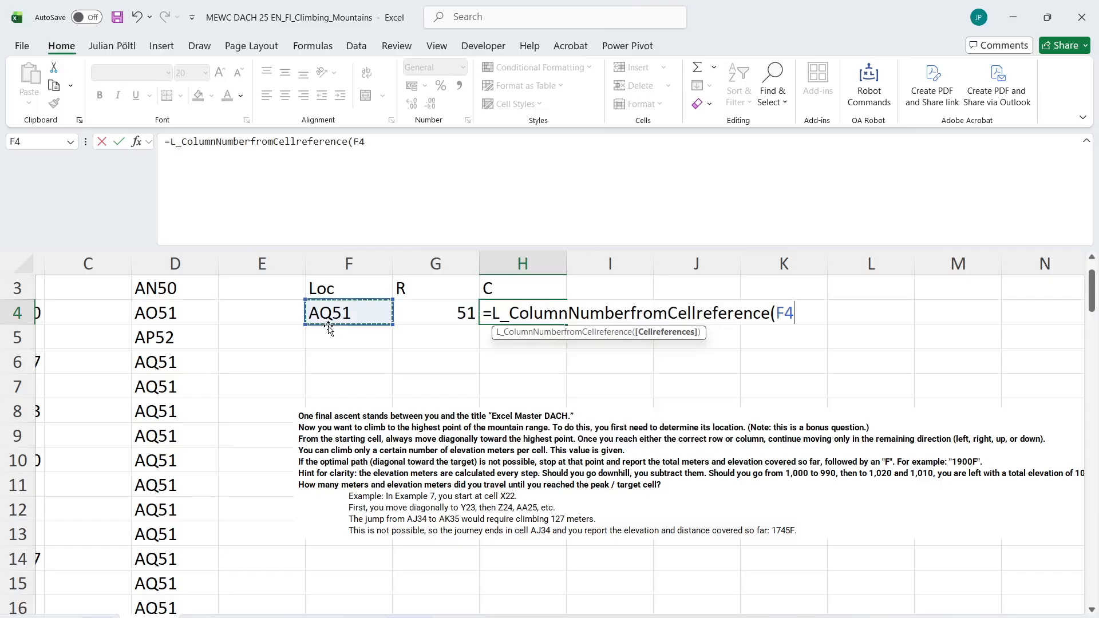
{"action": "type", "text": ")"}
{"action": "key", "text": "Return"}
Move the Loc, R and C block from F3:H4 to H2:J3
{"action": "scroll", "coordinate": [328, 325], "scroll_direction": "up", "scroll_amount": 1}
{"action": "scroll", "coordinate": [328, 326], "scroll_direction": "left", "scroll_amount": 1}
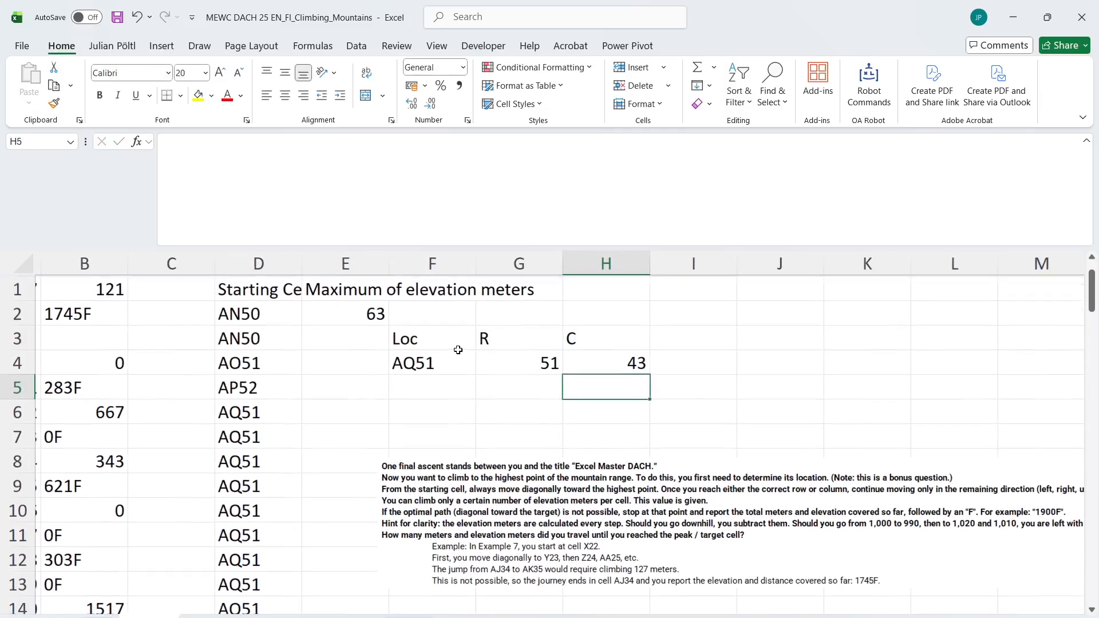
{"action": "left_click_drag", "start_coordinate": [407, 339], "coordinate": [796, 351]}
{"action": "left_click", "coordinate": [455, 329]}
{"action": "left_click", "coordinate": [377, 331]}
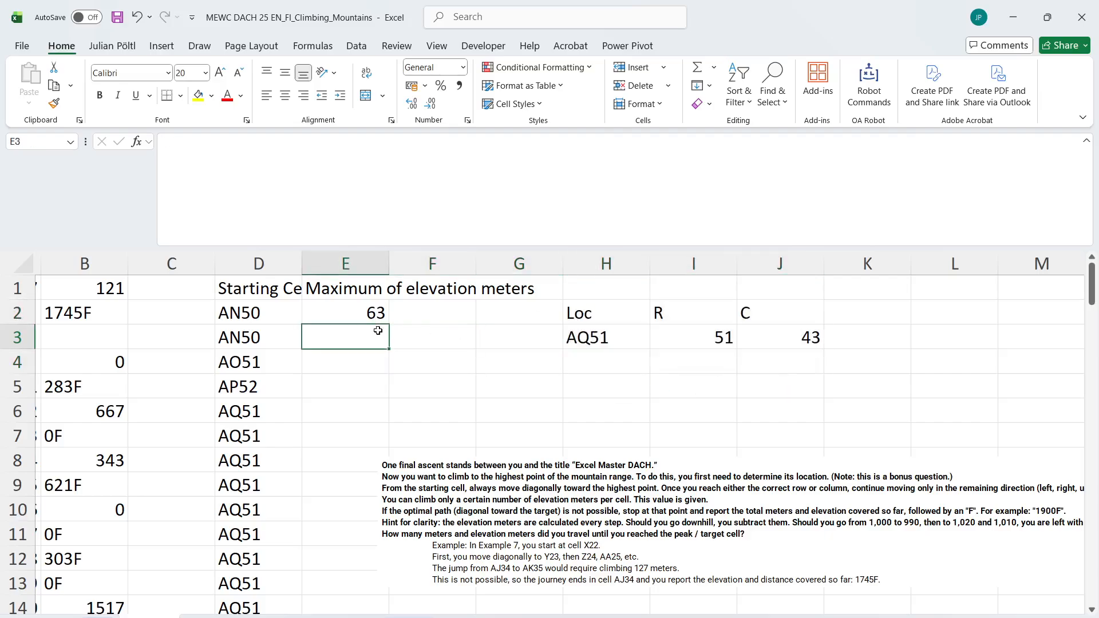
Replace the path formula in D4 with =D3
{"action": "left_click", "coordinate": [373, 308]}
{"action": "left_click", "coordinate": [249, 347]}
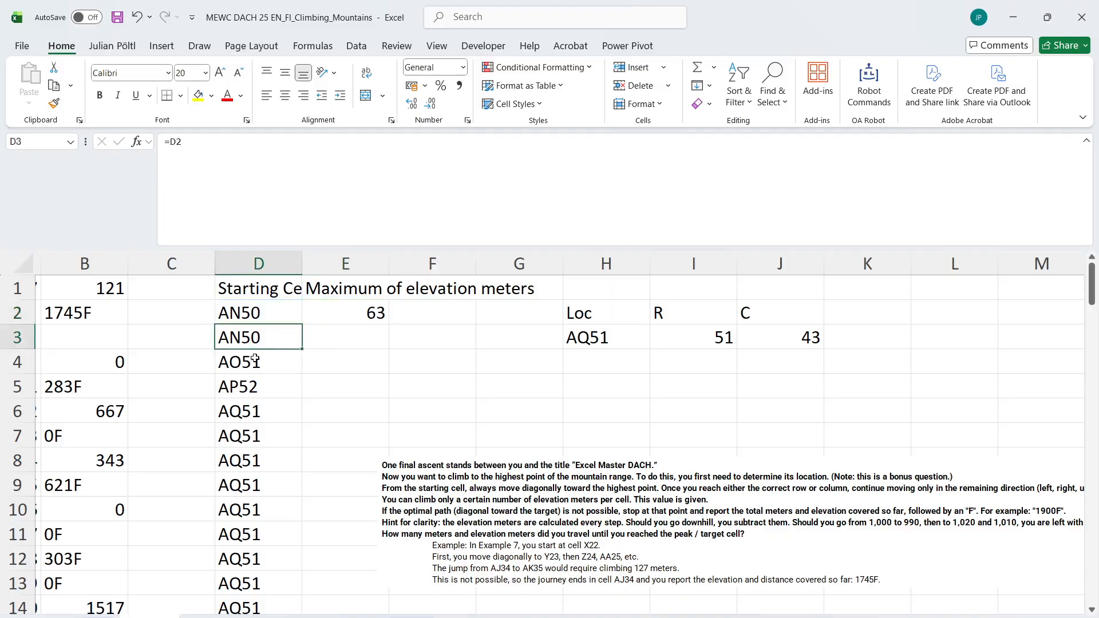
{"action": "left_click", "coordinate": [256, 360]}
{"action": "type", "text": "=D3"}
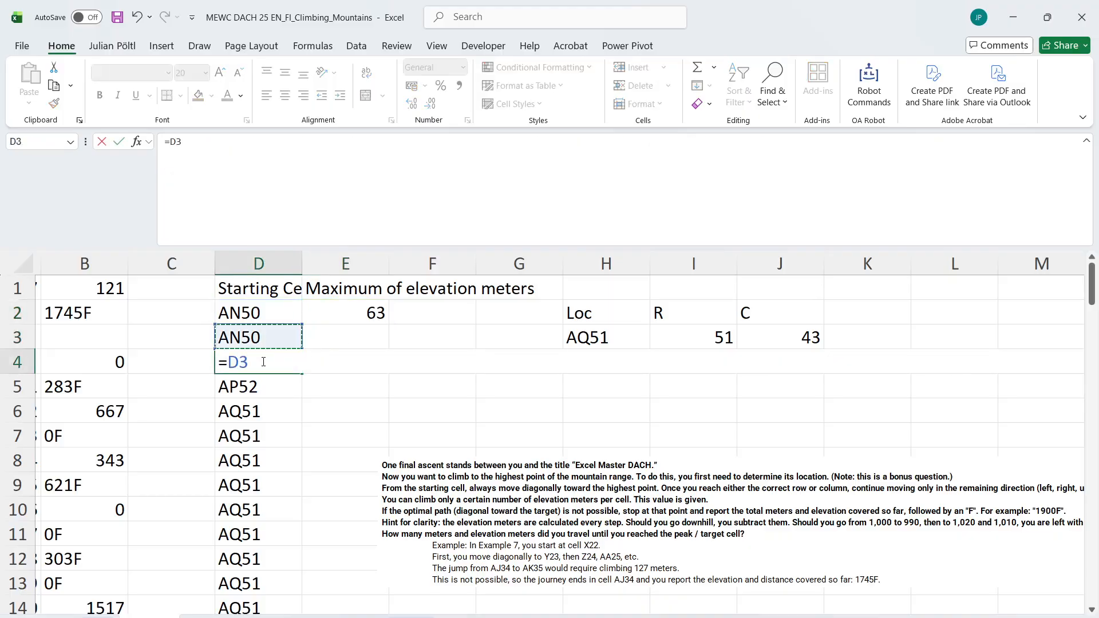
{"action": "key", "text": "Return"}
{"action": "left_click", "coordinate": [261, 362]}
Add the headings R in E3 and C in F3 for the path cells
{"action": "key", "text": "Right"}
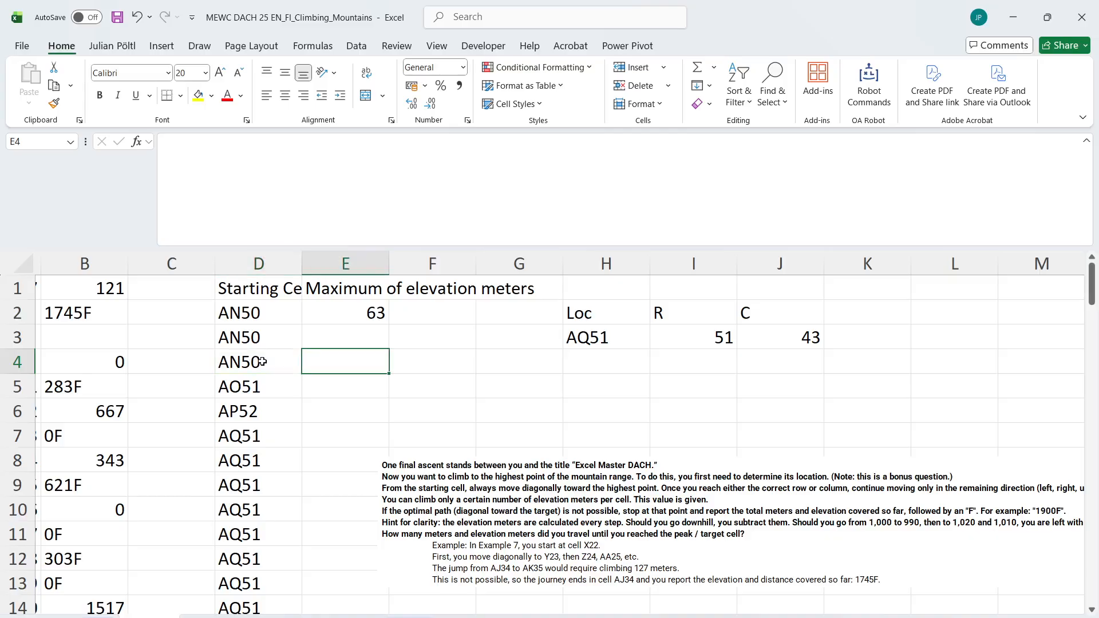
{"action": "key", "text": "Up"}
{"action": "type", "text": "R"}
{"action": "key", "text": "Tab"}
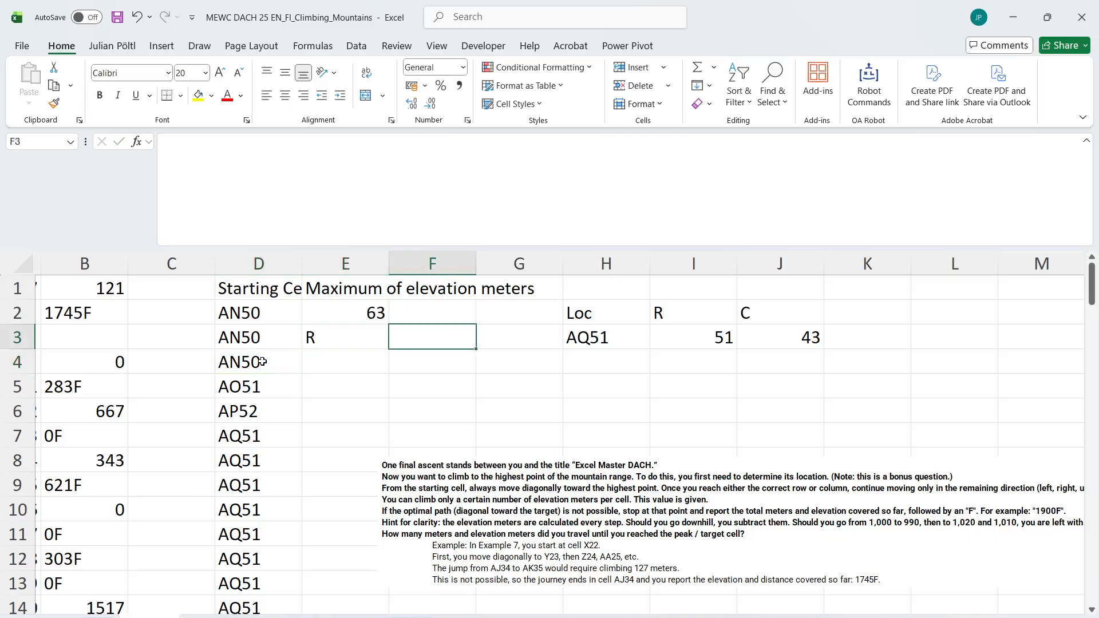
{"action": "type", "text": "C"}
{"action": "key", "text": "Return"}
Return the row numbers of all path cells from D4 downward with L_RowNumberfromCellreference in E4
{"action": "type", "text": "=rown"}
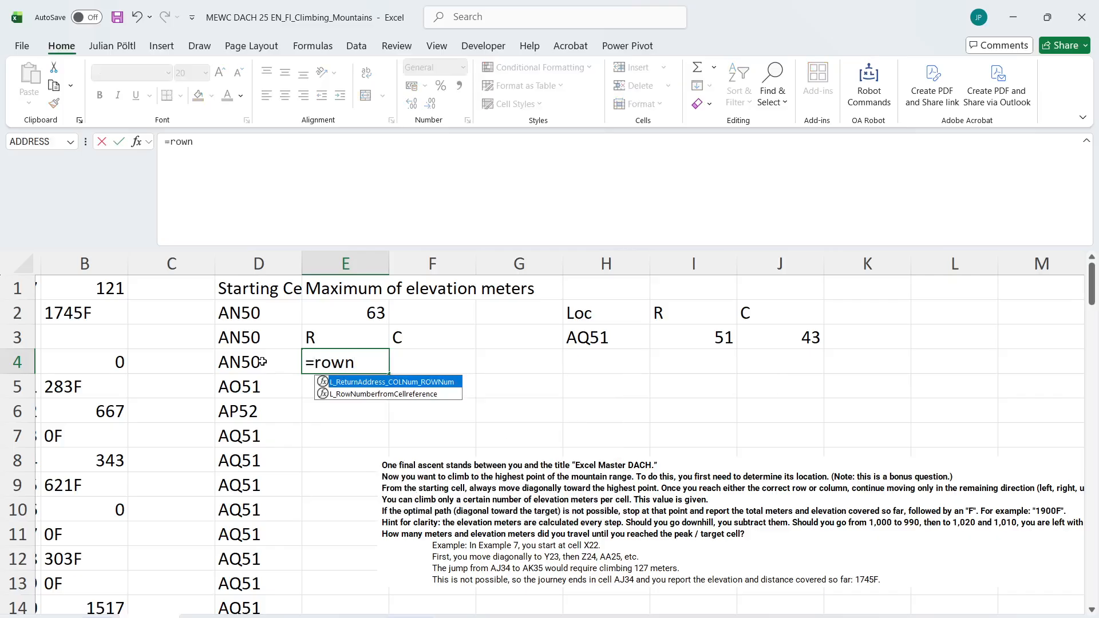
{"action": "key", "text": "Down"}
{"action": "key", "text": "Tab"}
{"action": "left_click", "coordinate": [262, 362]}
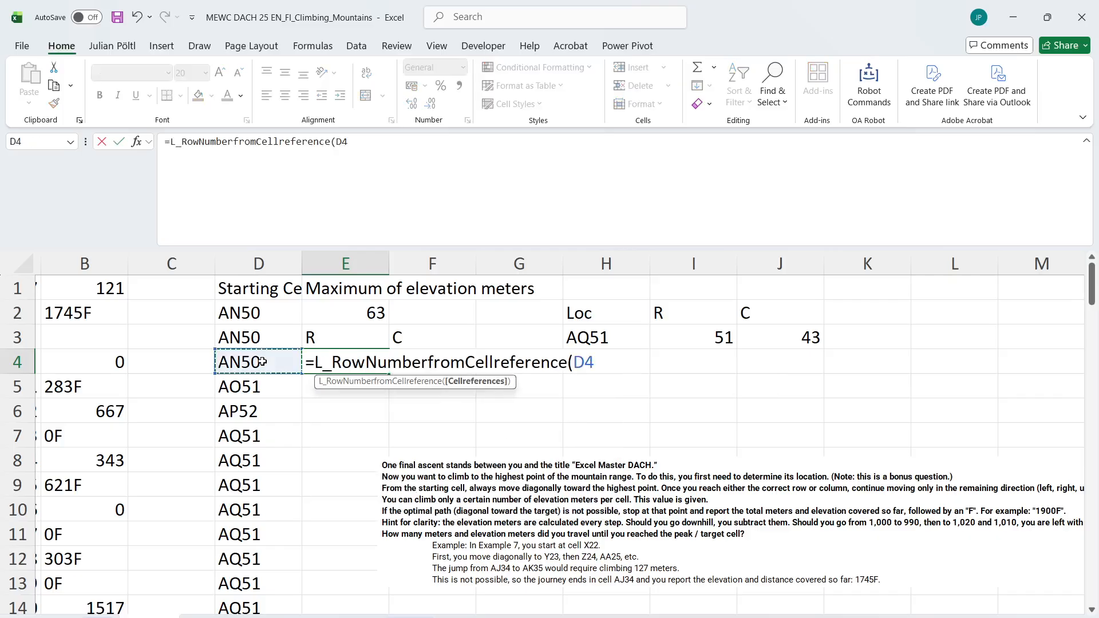
{"action": "key", "text": "ctrl+shift+Down"}
{"action": "key", "text": "Tab"}
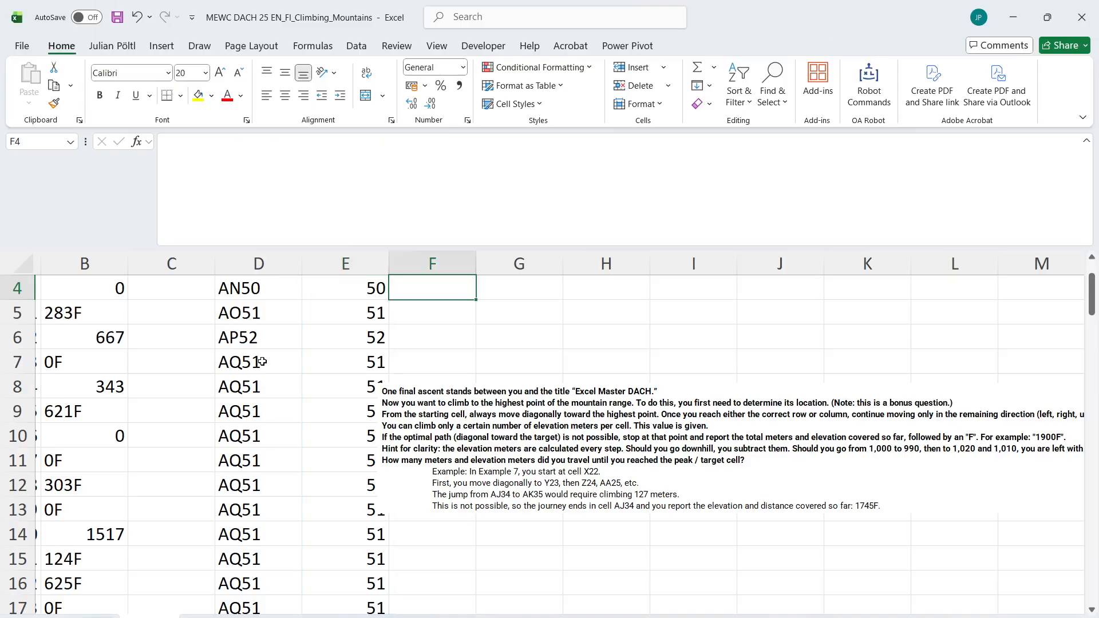
Return the column numbers of all path cells from D4 downward with L_ColumnNumberfromCellreference in F4
{"action": "type", "text": "=col"}
{"action": "key", "text": "Down"}
{"action": "key", "text": "Down"}
{"action": "key", "text": "Down"}
{"action": "key", "text": "Down"}
{"action": "key", "text": "Down"}
{"action": "key", "text": "Down"}
{"action": "key", "text": "Down"}
{"action": "key", "text": "Down"}
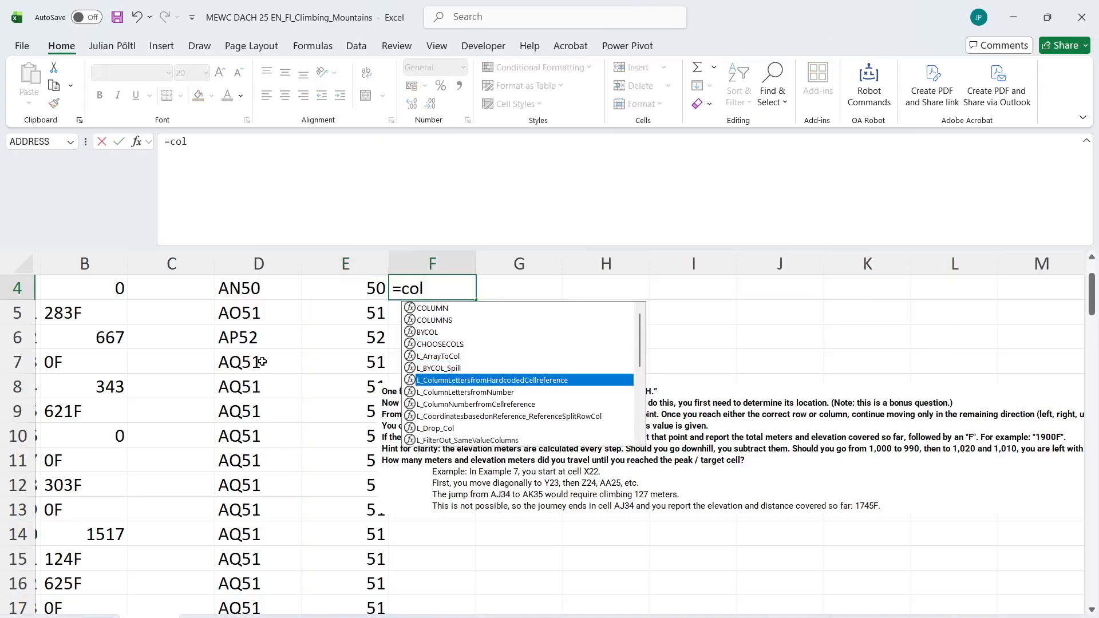
{"action": "key", "text": "Tab"}
{"action": "key", "text": "Left"}
{"action": "key", "text": "Left"}
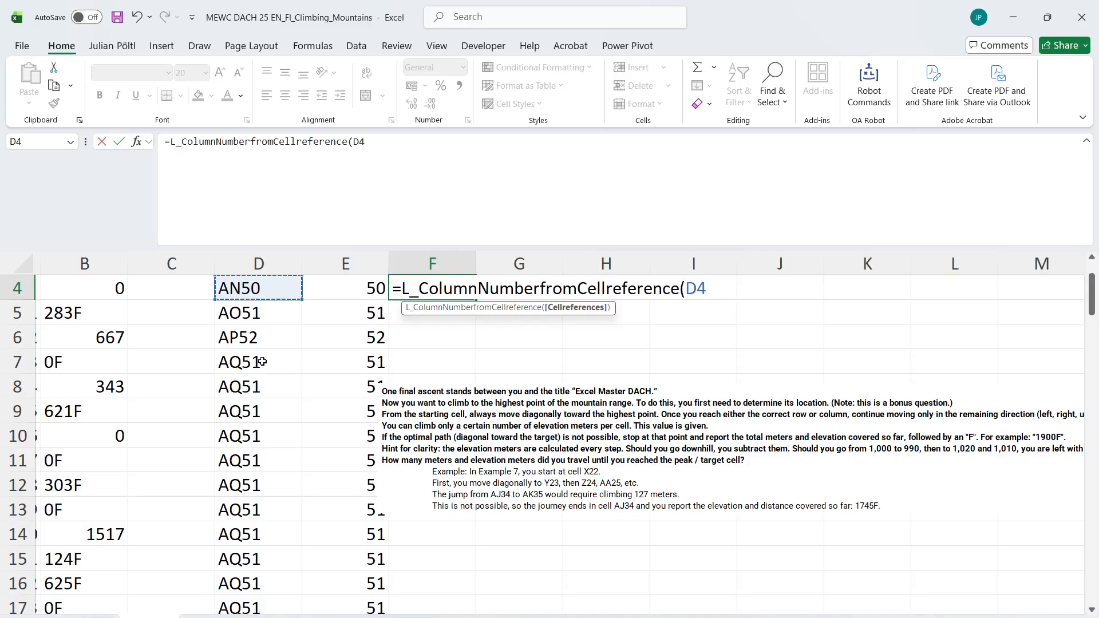
{"action": "key", "text": "ctrl+shift+Down"}
{"action": "key", "text": "Return"}
{"action": "key", "text": "Up"}
{"action": "key", "text": "Up"}
{"action": "key", "text": "Up"}
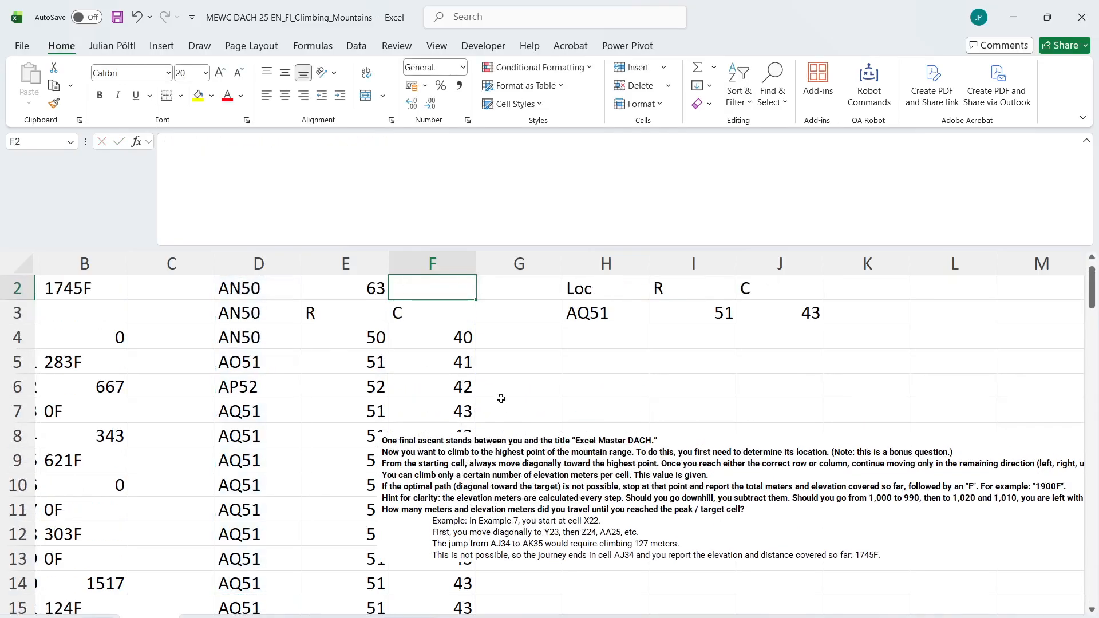
Nudge the task description picture slightly down and label G3 as RD
{"action": "left_click_drag", "start_coordinate": [507, 445], "coordinate": [509, 458]}
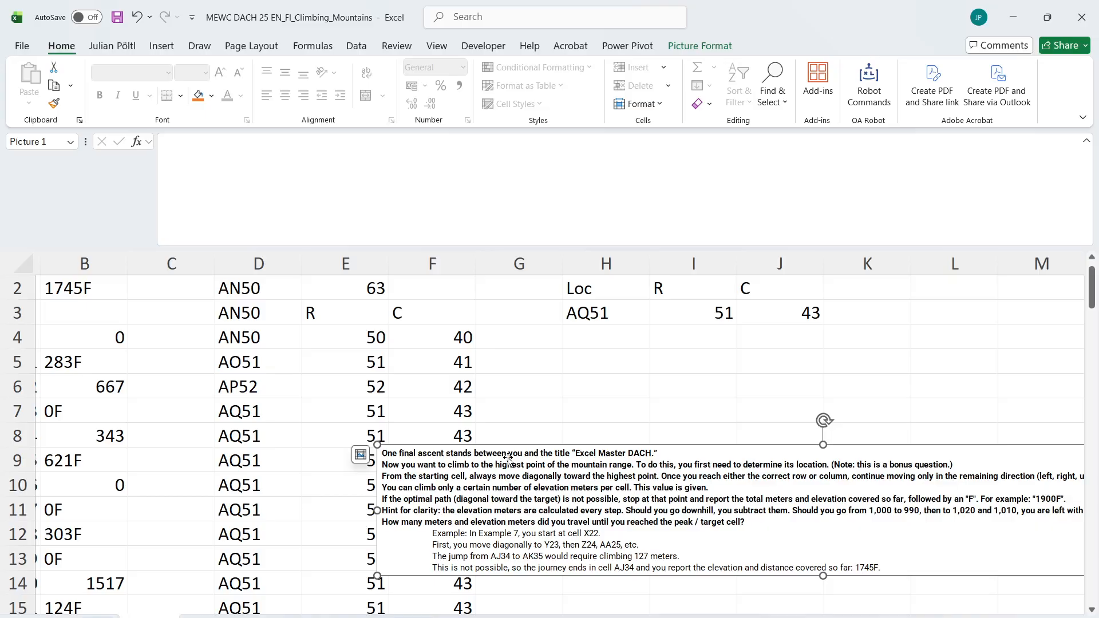
{"action": "left_click", "coordinate": [507, 311]}
{"action": "type", "text": "R"}
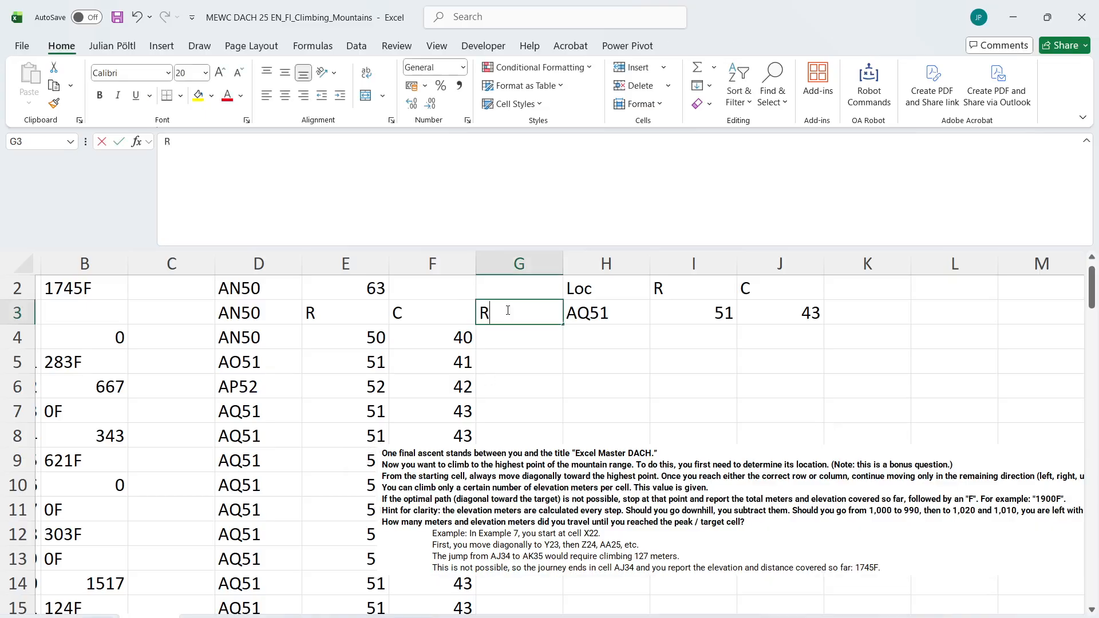
{"action": "type", "text": "C"}
{"action": "key", "text": "Tab"}
{"action": "left_click_drag", "start_coordinate": [596, 288], "coordinate": [775, 309]}
{"action": "left_click", "coordinate": [537, 317]}
{"action": "type", "text": "RC"}
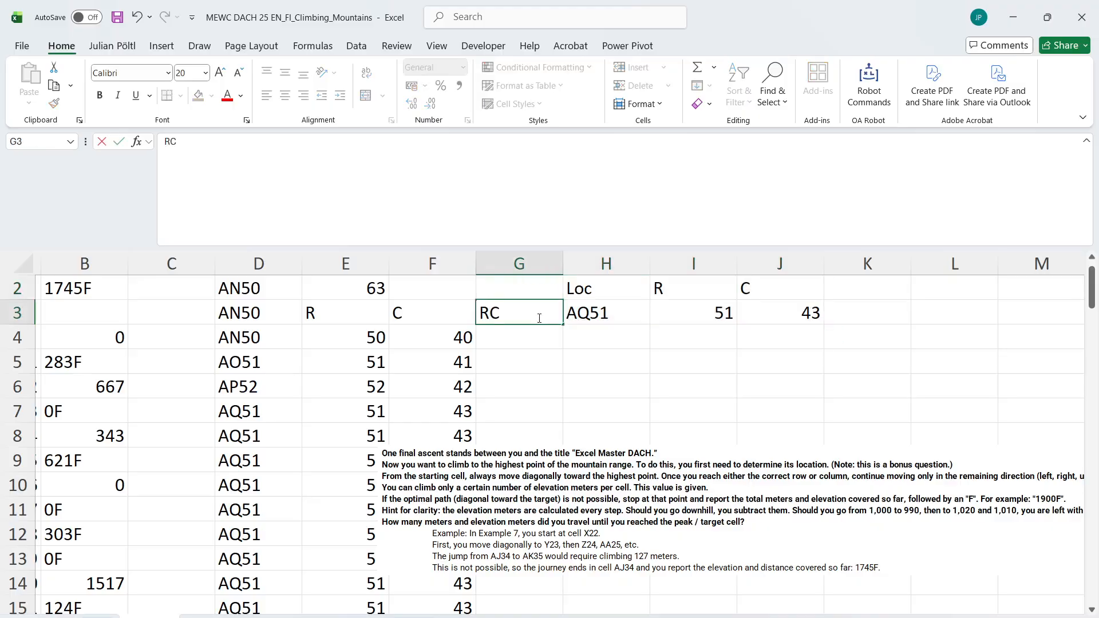
{"action": "key", "text": "BackSpace"}
{"action": "type", "text": "D"}
{"action": "key", "text": "Tab"}
Move the Loc, R and C block to I2:K3 and label H3 as CD
{"action": "left_click_drag", "start_coordinate": [596, 292], "coordinate": [858, 317]}
{"action": "left_click", "coordinate": [586, 309]}
{"action": "type", "text": "C"}
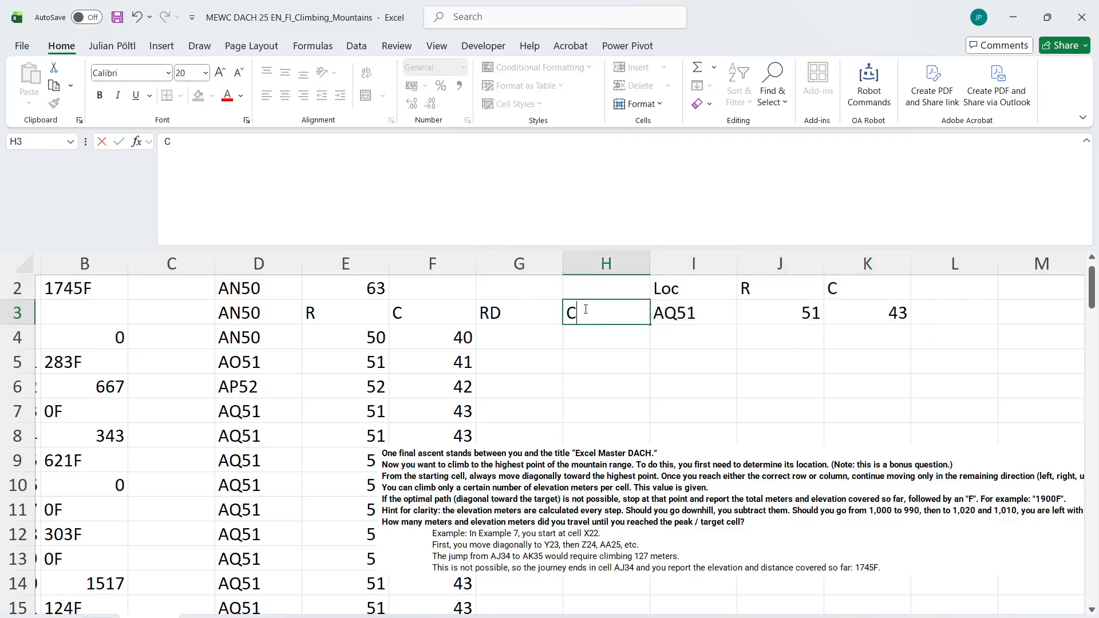
{"action": "type", "text": "D"}
{"action": "key", "text": "Return"}
Calculate the row differences in G4 by subtracting the target row in J3 from the spilled row numbers, =E4#-J3
{"action": "type", "text": "="}
{"action": "key", "text": "Left"}
{"action": "key", "text": "Left"}
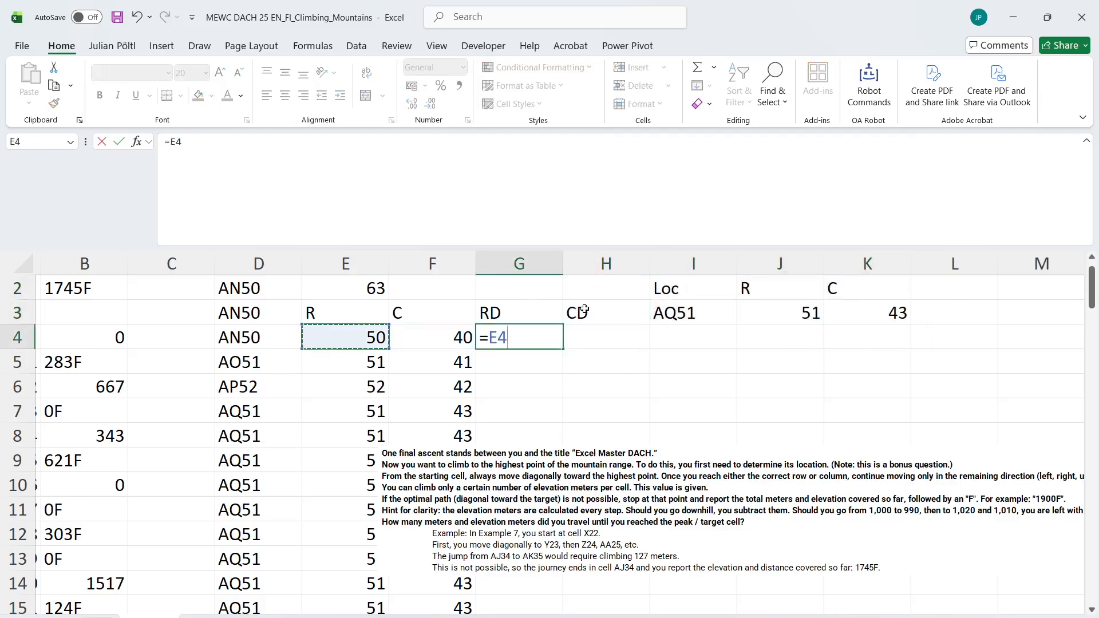
{"action": "key", "text": "ctrl+shift+Down"}
{"action": "type", "text": "-"}
{"action": "key", "text": "Up"}
{"action": "key", "text": "Up"}
{"action": "key", "text": "Up"}
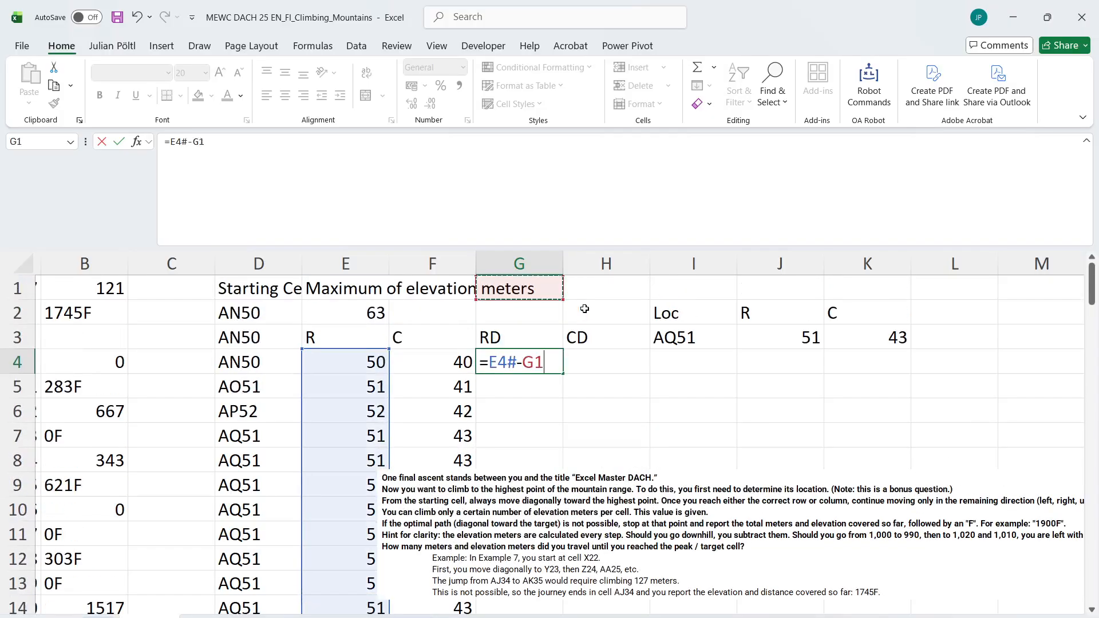
{"action": "key", "text": "Right"}
{"action": "key", "text": "Right"}
{"action": "key", "text": "Right"}
{"action": "key", "text": "Right"}
{"action": "key", "text": "Down"}
{"action": "key", "text": "Down"}
{"action": "key", "text": "Left"}
{"action": "key", "text": "ctrl+Return"}
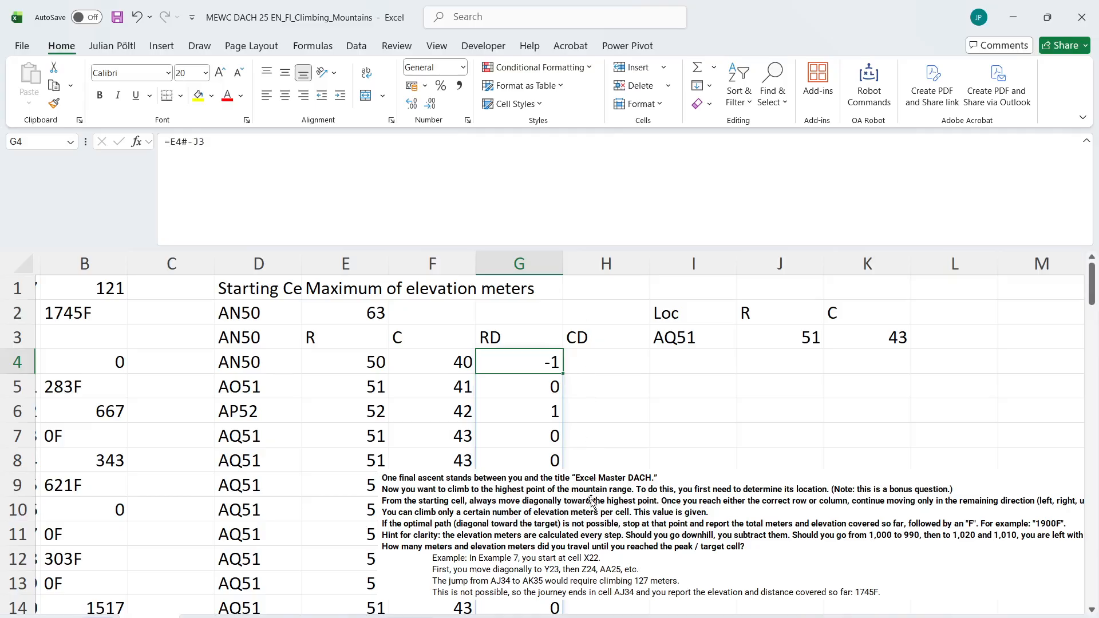
Switch the game selector in B1 to example7 and check the row differences down the RD column
{"action": "scroll", "coordinate": [281, 415], "scroll_direction": "left", "scroll_amount": 2}
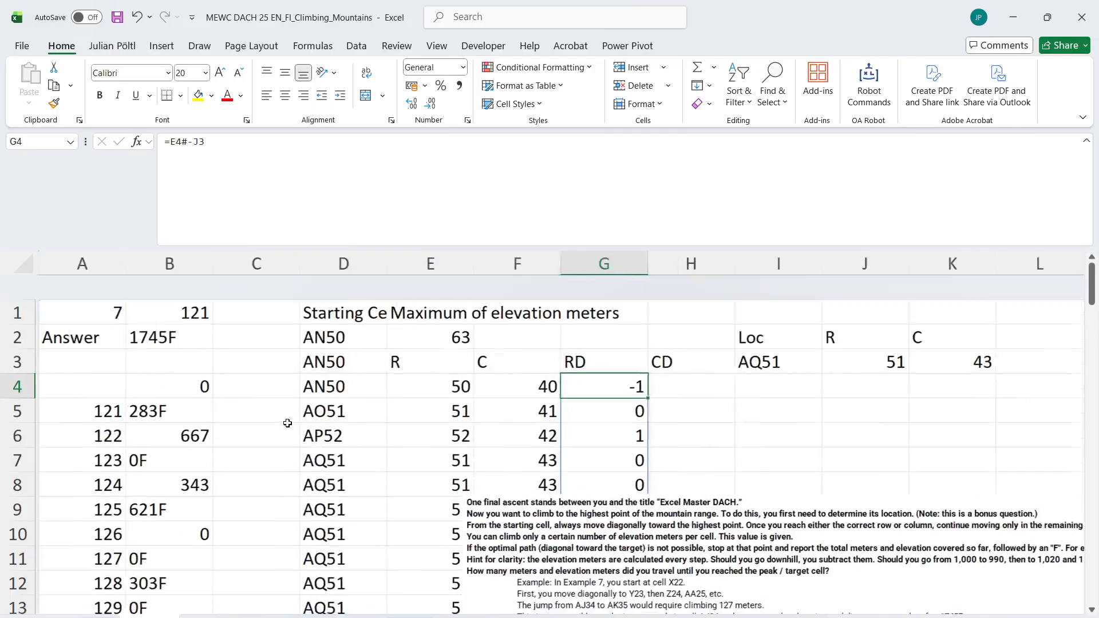
{"action": "left_click", "coordinate": [184, 295]}
{"action": "type", "text": "example"}
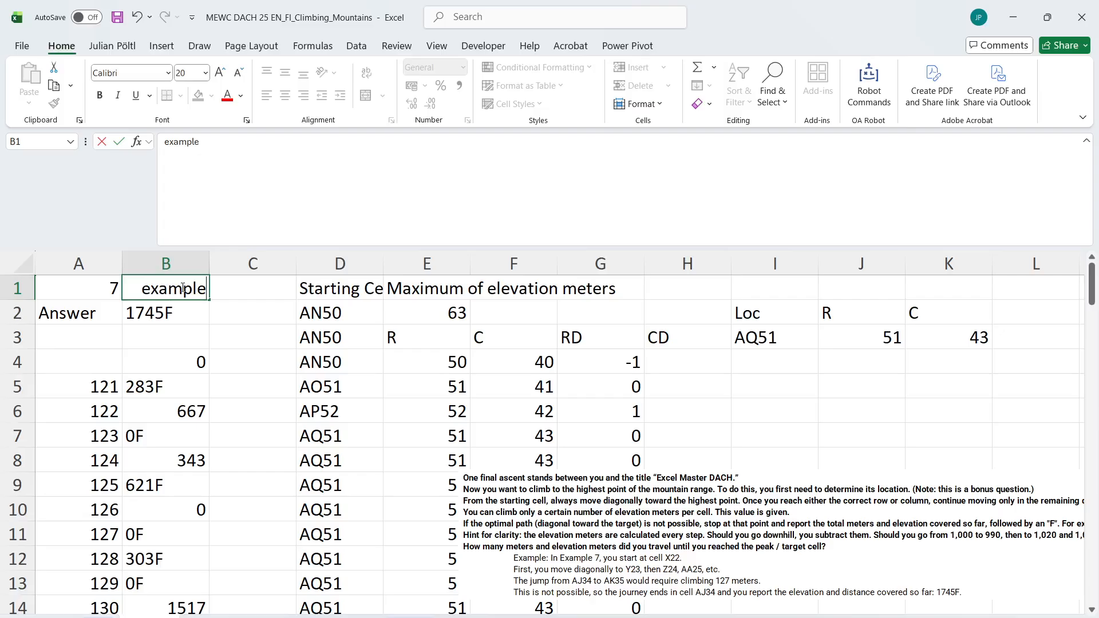
{"action": "type", "text": "7"}
{"action": "key", "text": "Return"}
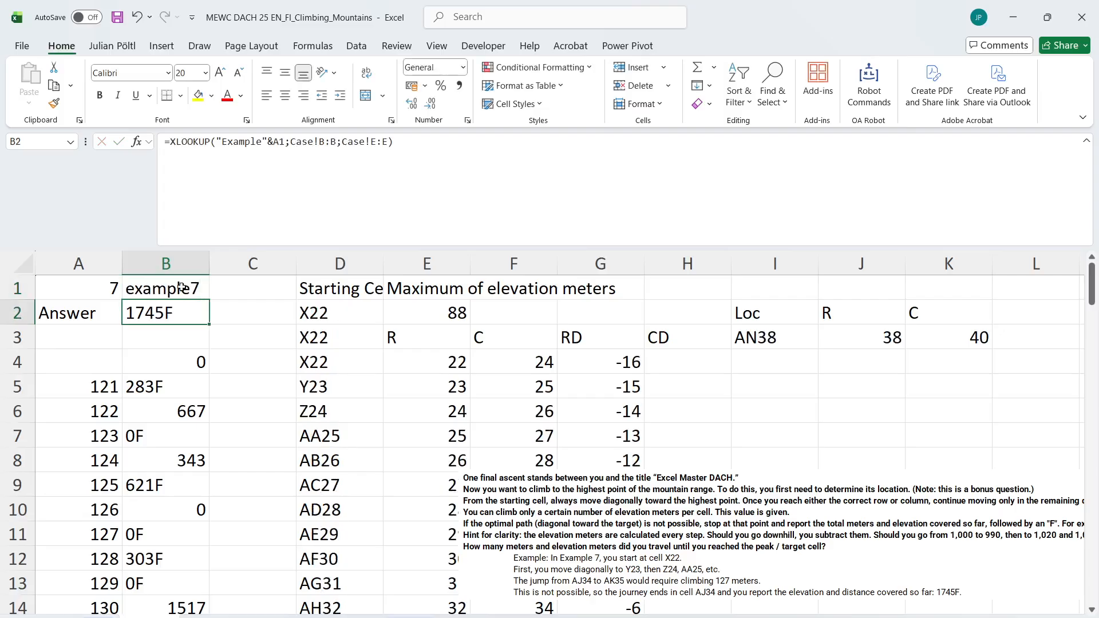
{"action": "left_click", "coordinate": [605, 377]}
{"action": "scroll", "coordinate": [605, 376], "scroll_direction": "down", "scroll_amount": 2}
{"action": "left_click", "coordinate": [594, 572]}
{"action": "scroll", "coordinate": [592, 576], "scroll_direction": "up", "scroll_amount": 1}
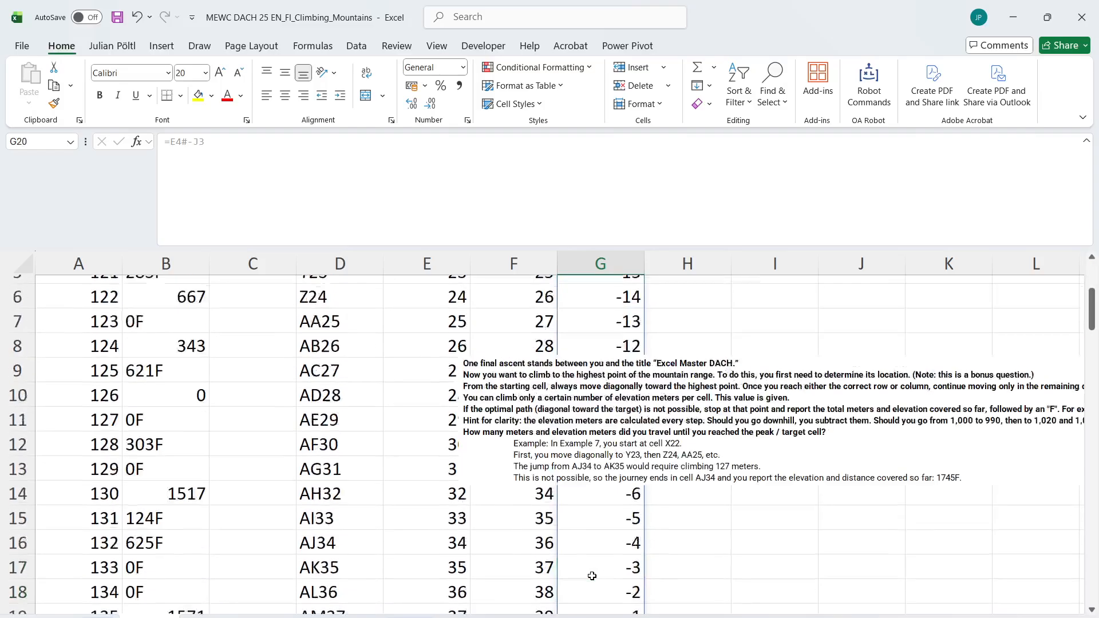
{"action": "scroll", "coordinate": [592, 576], "scroll_direction": "up", "scroll_amount": 2}
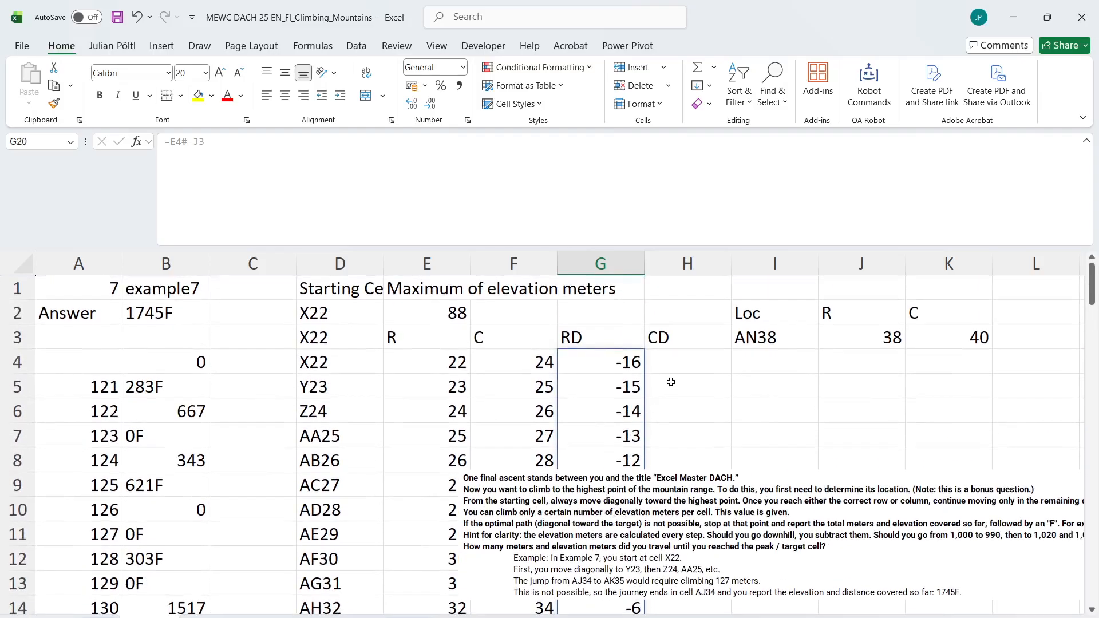
Calculate the column differences in H4 by subtracting the target column in K3 from the spilled column numbers, =F4#-K3
{"action": "left_click", "coordinate": [660, 365]}
{"action": "type", "text": "="}
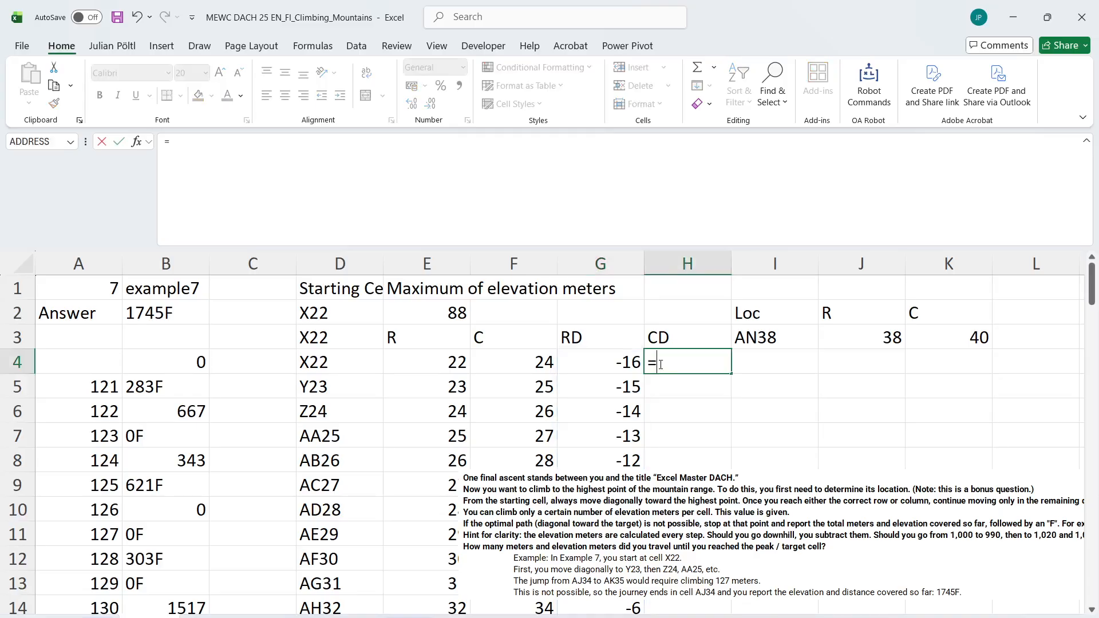
{"action": "key", "text": "Left"}
{"action": "key", "text": "Left"}
{"action": "key", "text": "shift+Left"}
{"action": "key", "text": "shift+Left"}
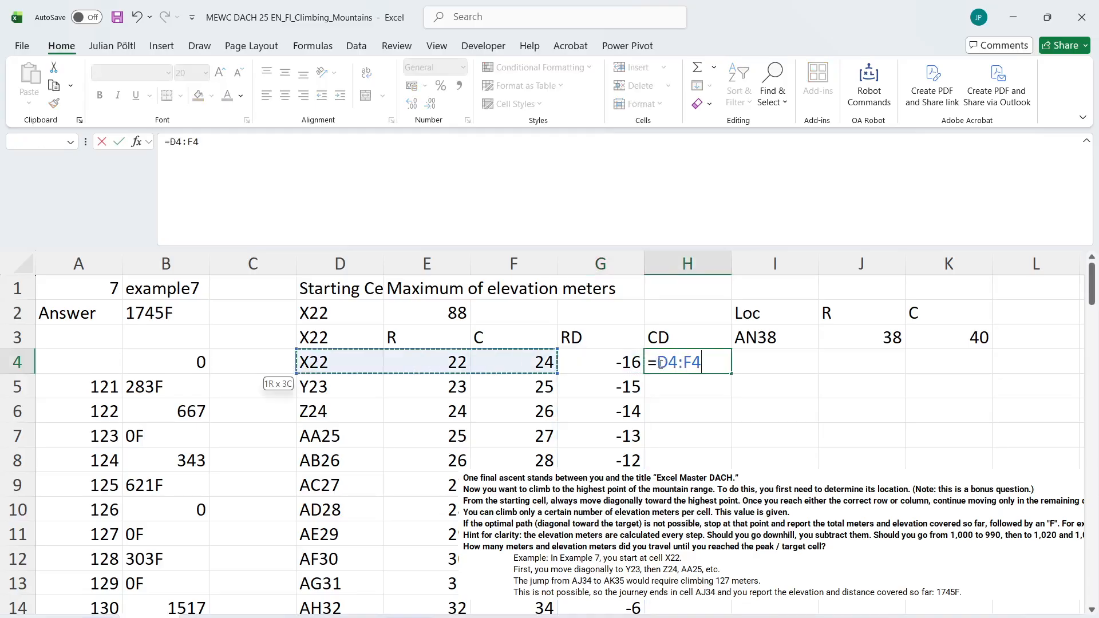
{"action": "key", "text": "Right"}
{"action": "key", "text": "Right"}
{"action": "key", "text": "Right"}
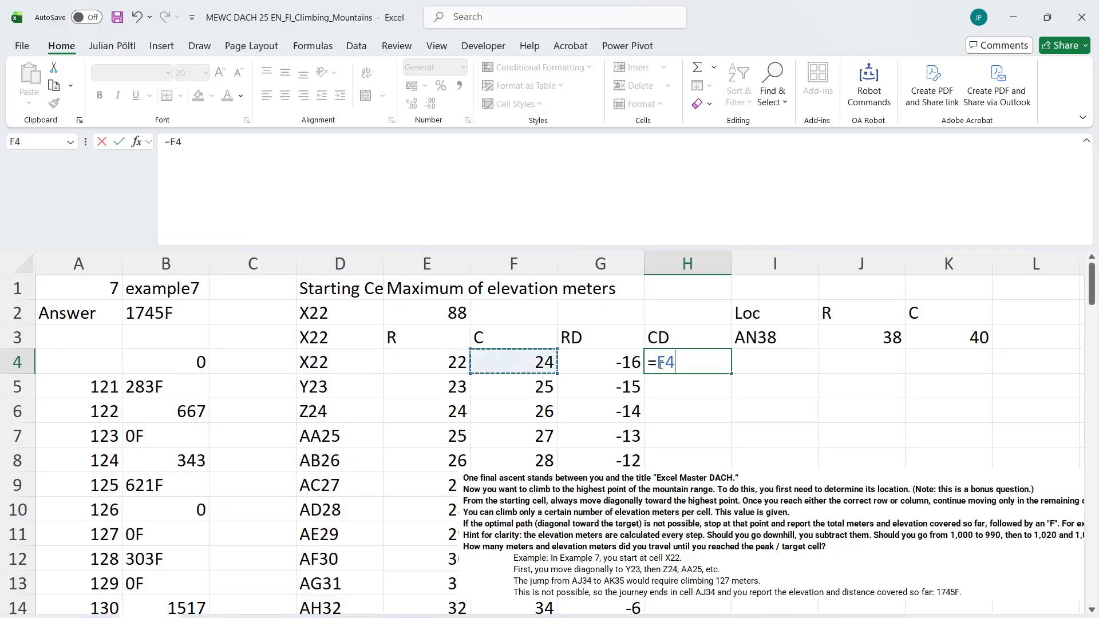
{"action": "key", "text": "ctrl+shift+Down"}
{"action": "type", "text": "-"}
{"action": "key", "text": "Up"}
{"action": "key", "text": "Up"}
{"action": "key", "text": "Up"}
{"action": "key", "text": "Right"}
{"action": "key", "text": "Right"}
{"action": "key", "text": "Right"}
{"action": "key", "text": "Right"}
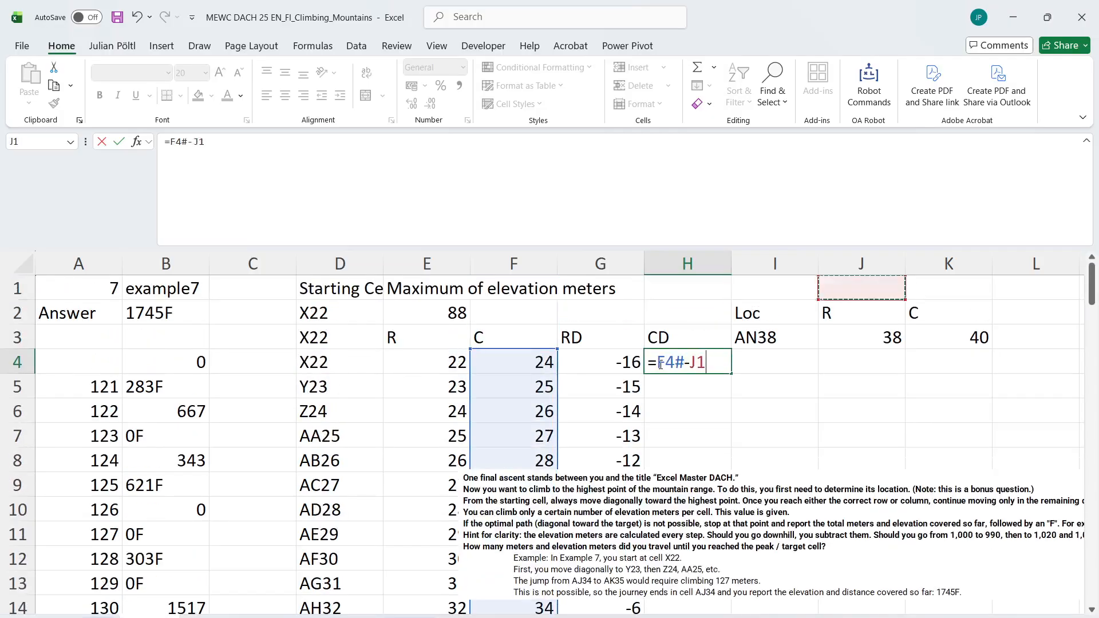
{"action": "key", "text": "Down"}
{"action": "key", "text": "Down"}
{"action": "key", "text": "Left"}
{"action": "key", "text": "Return"}
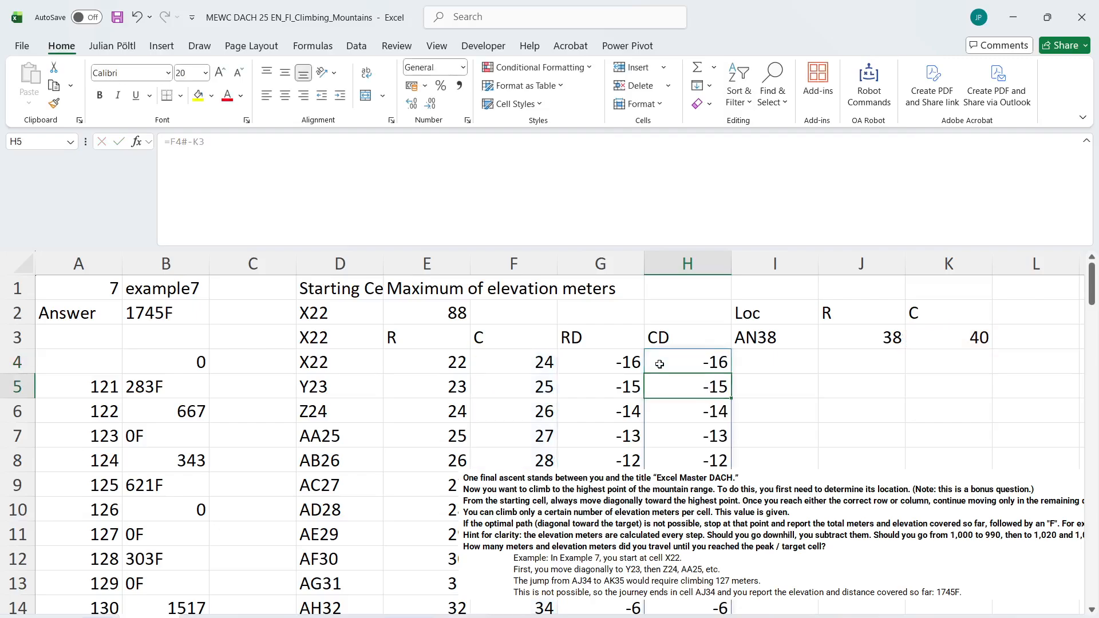
Move the task description picture down beside column A, below row 11, so the cells beside the CD column are free
{"action": "left_click_drag", "start_coordinate": [744, 531], "coordinate": [320, 558]}
{"action": "scroll", "coordinate": [578, 364], "scroll_direction": "up", "scroll_amount": 1}
{"action": "left_click", "coordinate": [794, 344]}
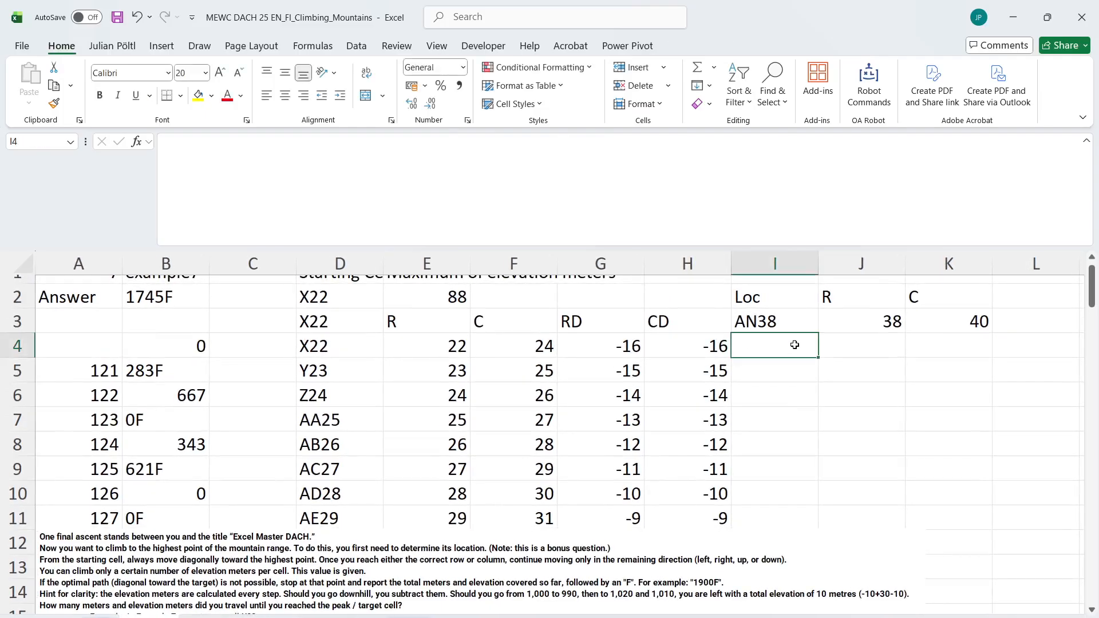
{"action": "type", "text": "="}
{"action": "key", "text": "Escape"}
Find the position of the first zero row difference in L3 with =XMATCH(0;G4#)
{"action": "scroll", "coordinate": [792, 343], "scroll_direction": "right", "scroll_amount": 2}
{"action": "left_click", "coordinate": [842, 318]}
{"action": "type", "text": "=xm"}
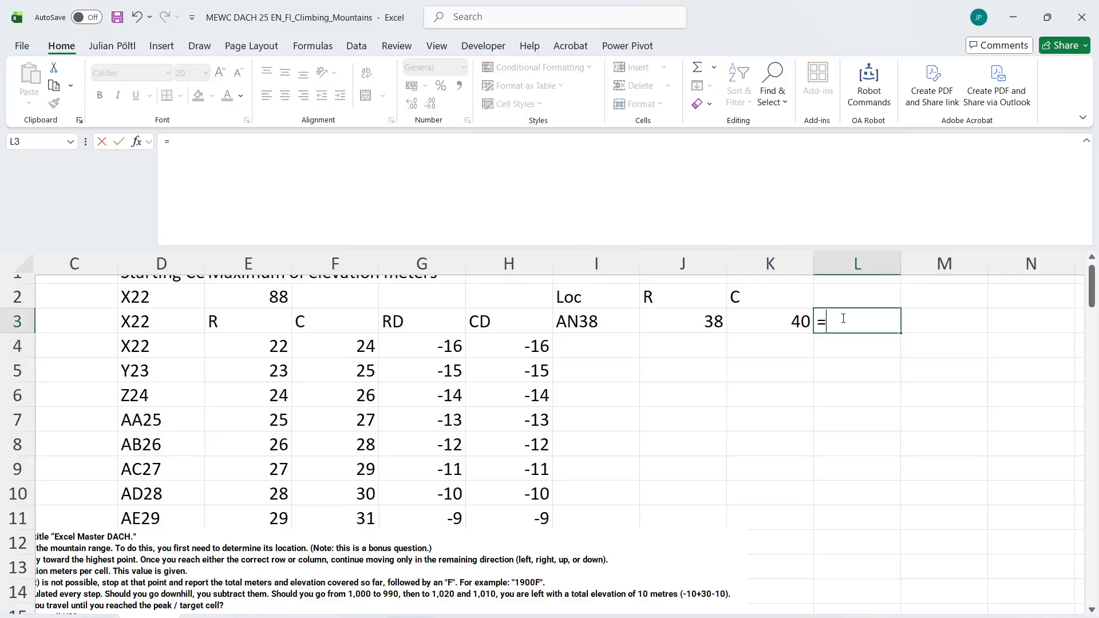
{"action": "key", "text": "Tab"}
{"action": "type", "text": "0;."}
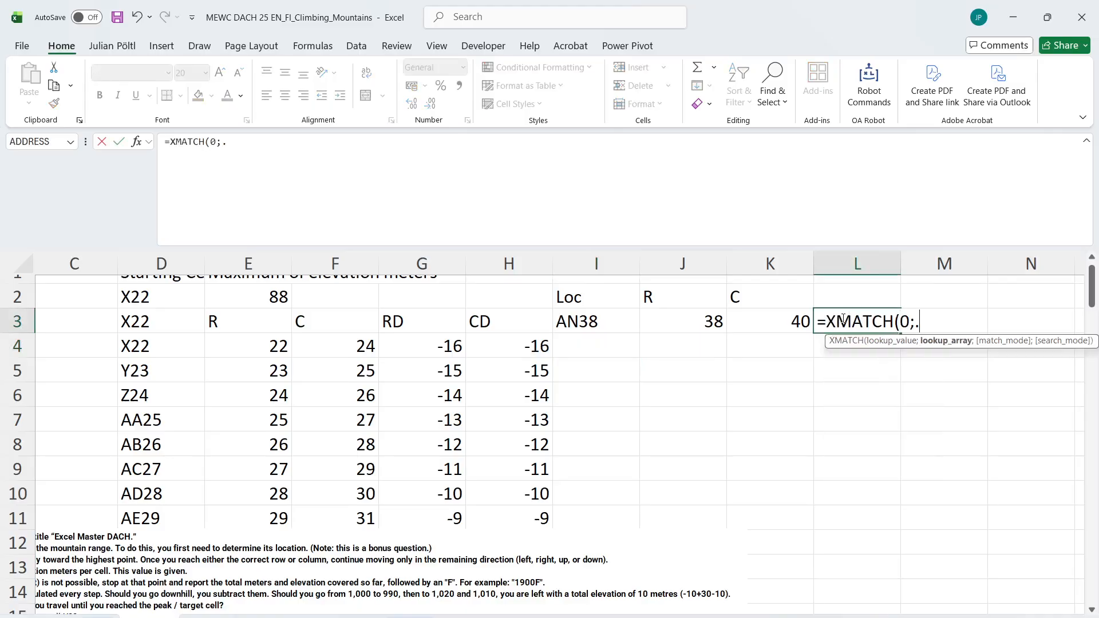
{"action": "key", "text": "BackSpace"}
{"action": "type", "text": ";"}
{"action": "key", "text": "Left"}
{"action": "key", "text": "Left"}
{"action": "key", "text": "Left"}
{"action": "key", "text": "Left"}
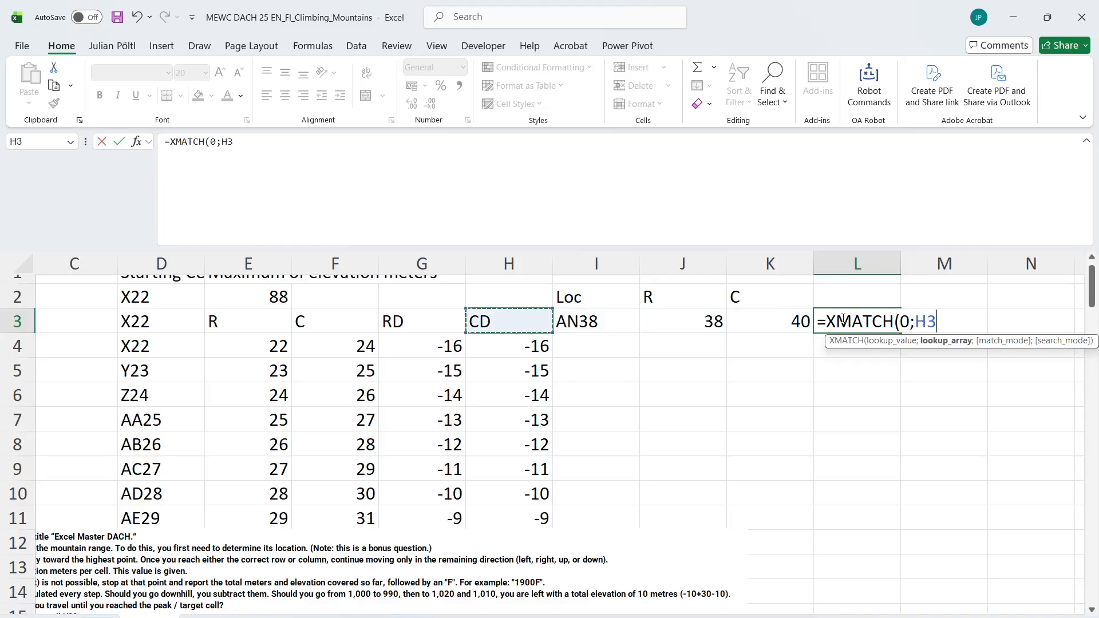
{"action": "key", "text": "Down"}
{"action": "key", "text": "Left"}
{"action": "key", "text": "ctrl+shift+Down"}
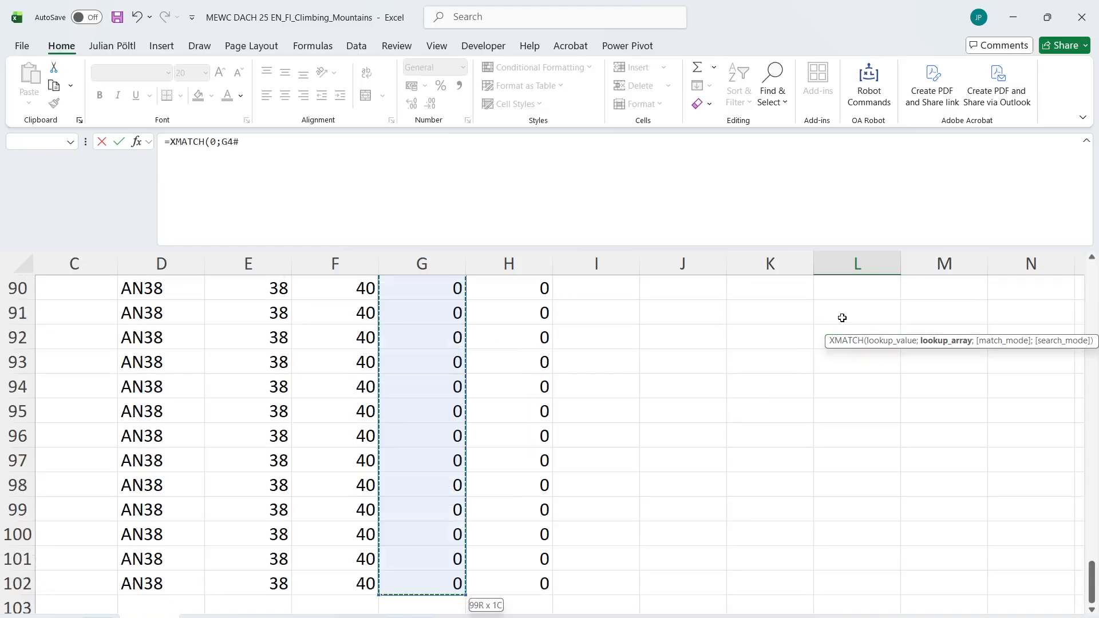
{"action": "key", "text": "ctrl+Return"}
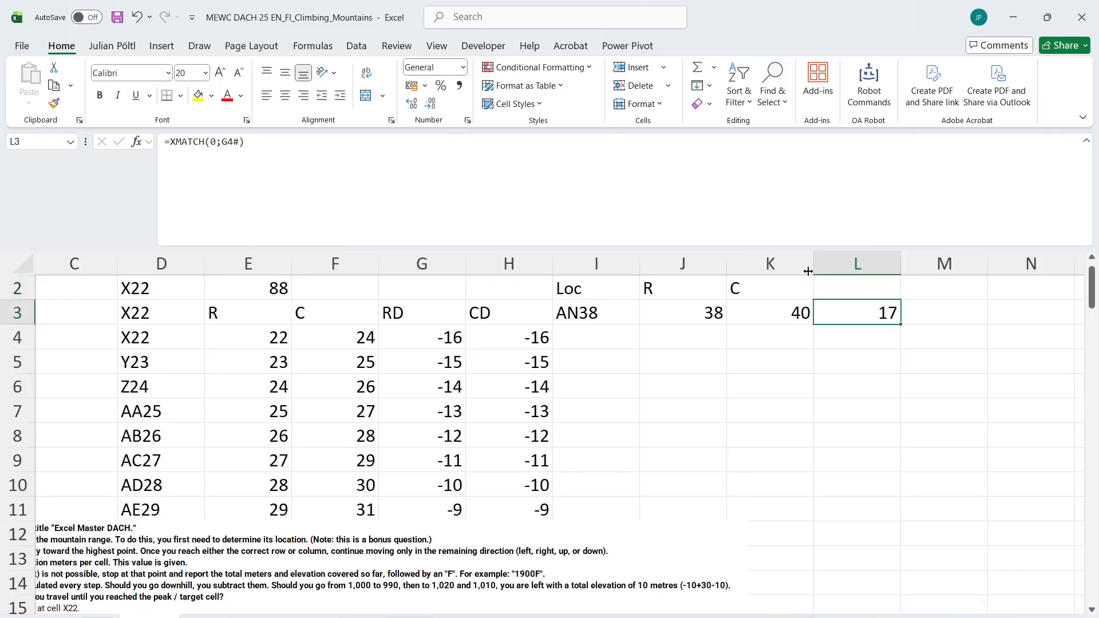
Wrap the L3 formula in MIN and add a copy of the XMATCH as second argument, =MIN(XMATCH(0;G4#);XMATCH(0;G4#))
{"action": "left_click", "coordinate": [173, 142]}
{"action": "type", "text": "Xni"}
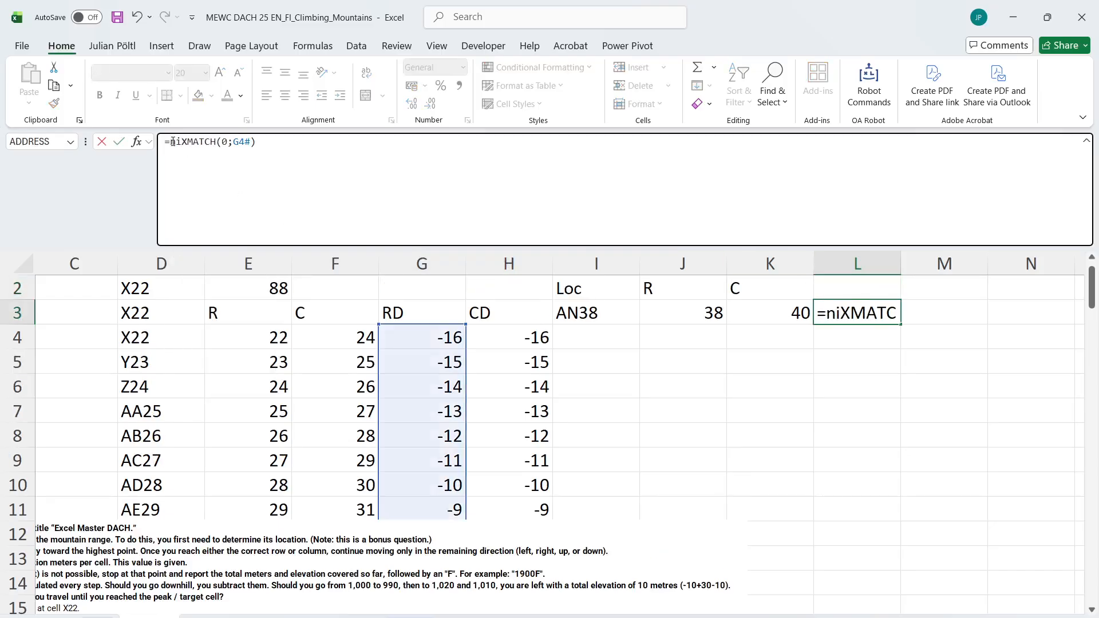
{"action": "key", "text": "BackSpace"}
{"action": "key", "text": "BackSpace"}
{"action": "type", "text": "m9"}
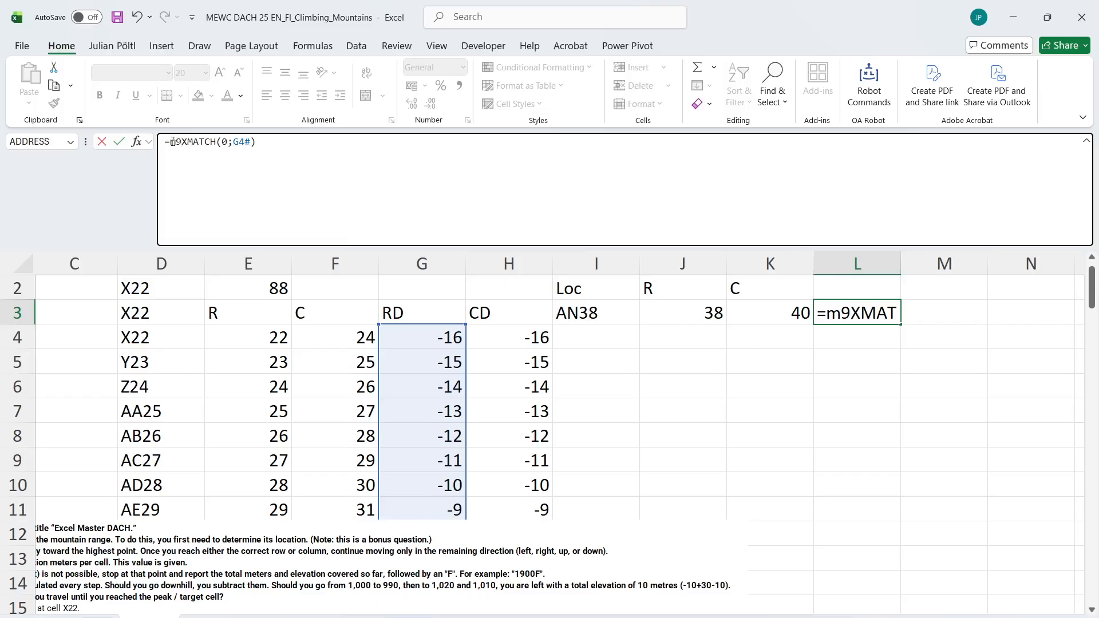
{"action": "key", "text": "BackSpace"}
{"action": "type", "text": "in"}
{"action": "key", "text": "Tab"}
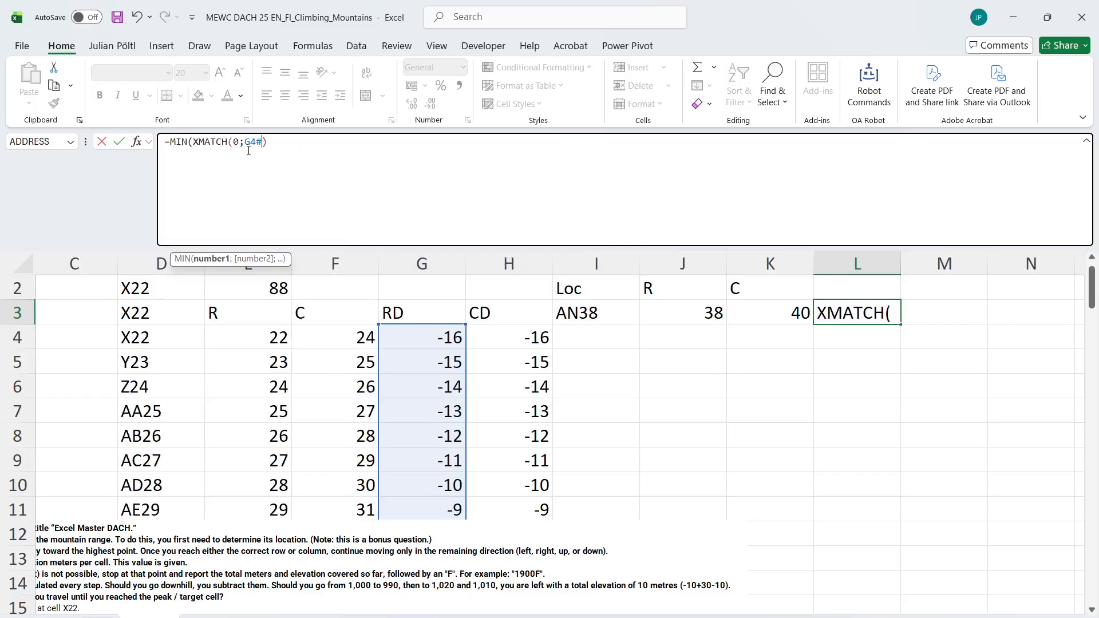
{"action": "left_click_drag", "start_coordinate": [269, 143], "coordinate": [193, 143]}
{"action": "key", "text": "ctrl+c"}
{"action": "left_click", "coordinate": [298, 146]}
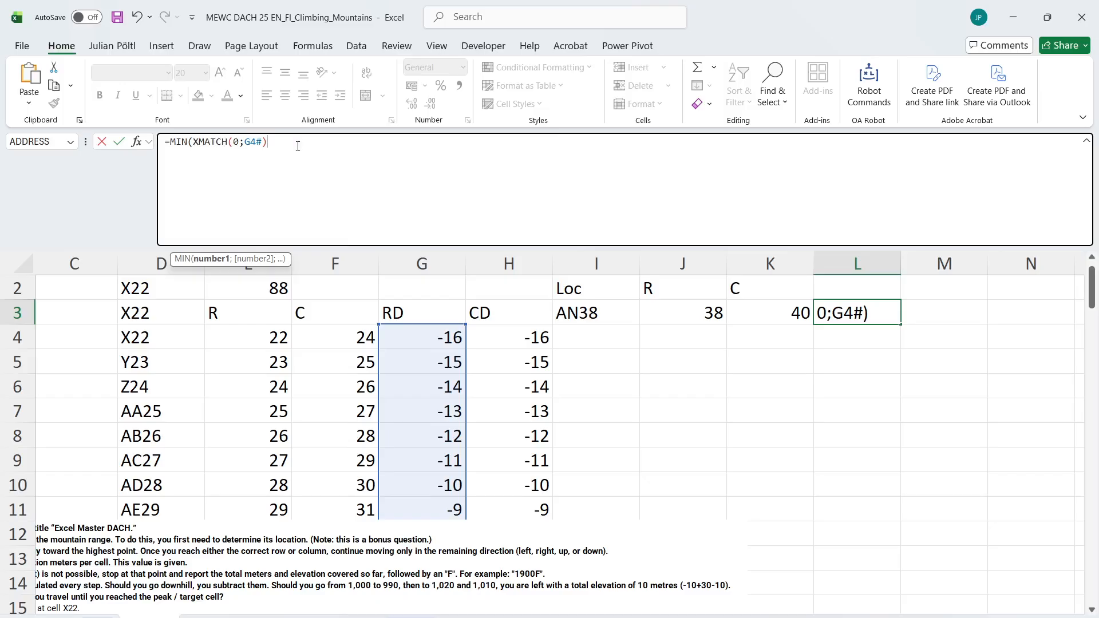
{"action": "type", "text": ";"}
{"action": "key", "text": "ctrl+v"}
{"action": "type", "text": ")"}
{"action": "key", "text": "Return"}
{"action": "key", "text": "Up"}
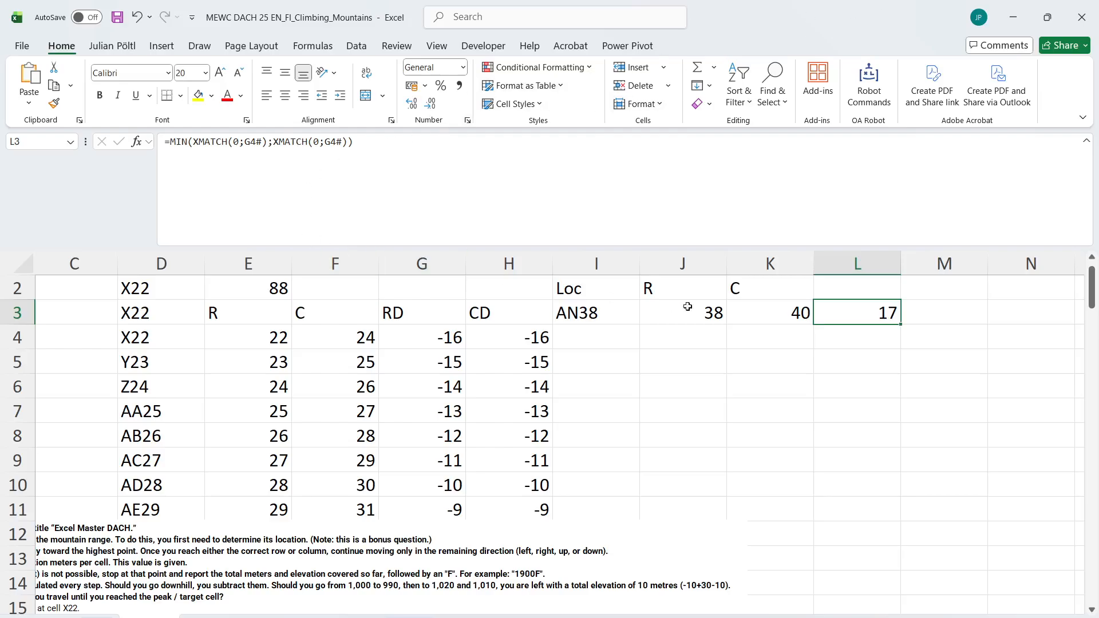
{"action": "left_click", "coordinate": [526, 199]}
{"action": "key", "text": "Return"}
Return the path cells up to the position given in L3 with =TAKE(D4:D102;L3) in J5
{"action": "left_click", "coordinate": [178, 338]}
{"action": "left_click", "coordinate": [658, 362]}
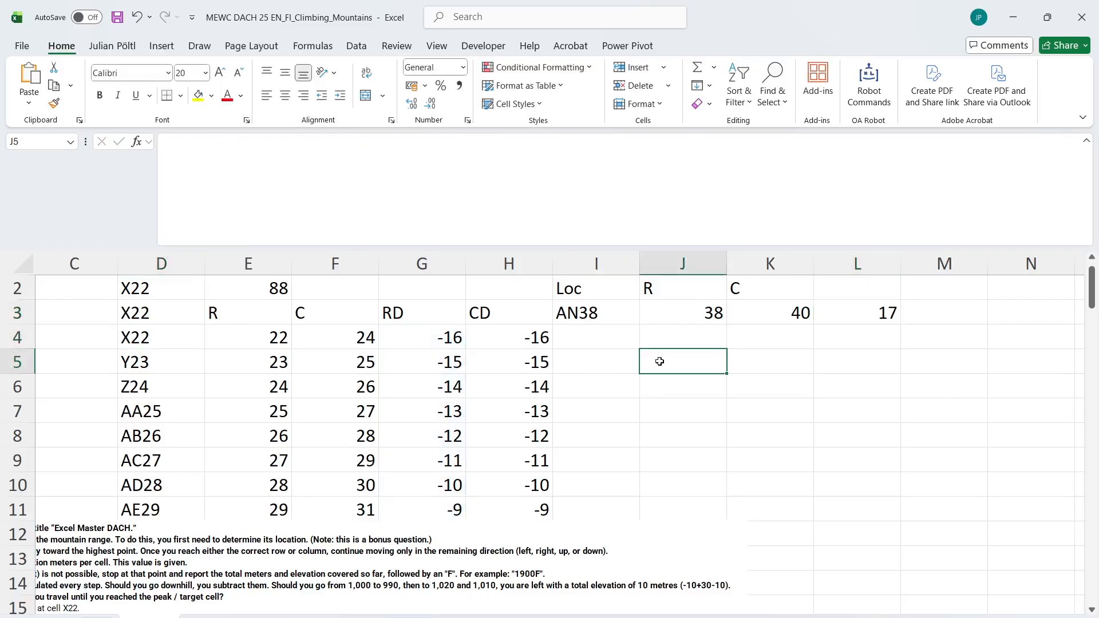
{"action": "type", "text": "=tak"}
{"action": "key", "text": "Tab"}
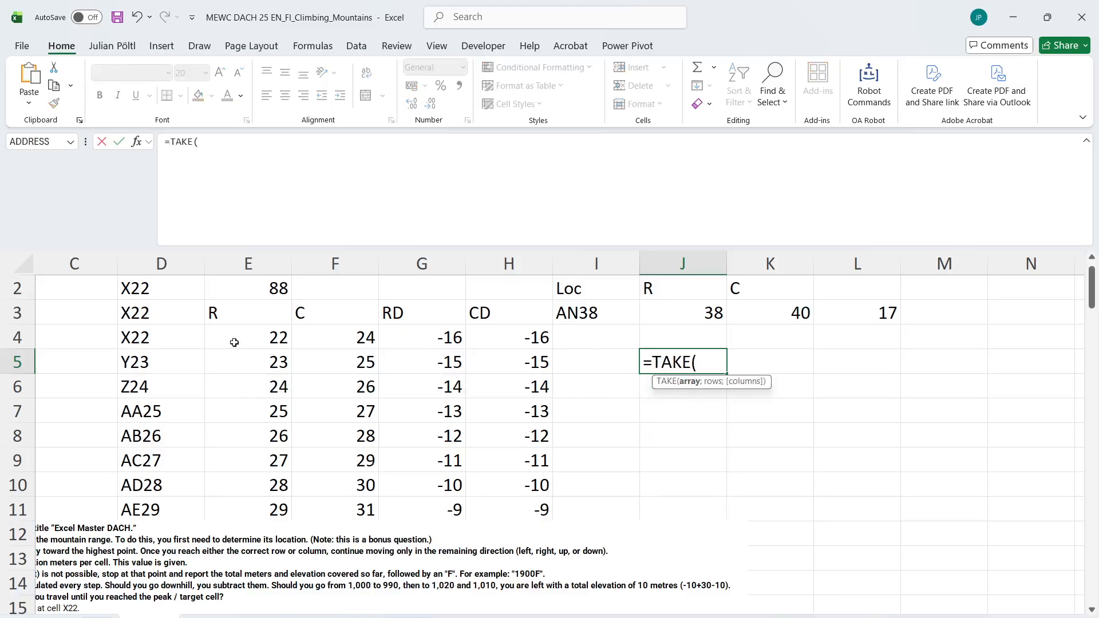
{"action": "left_click", "coordinate": [150, 347]}
{"action": "key", "text": "ctrl+shift+Down"}
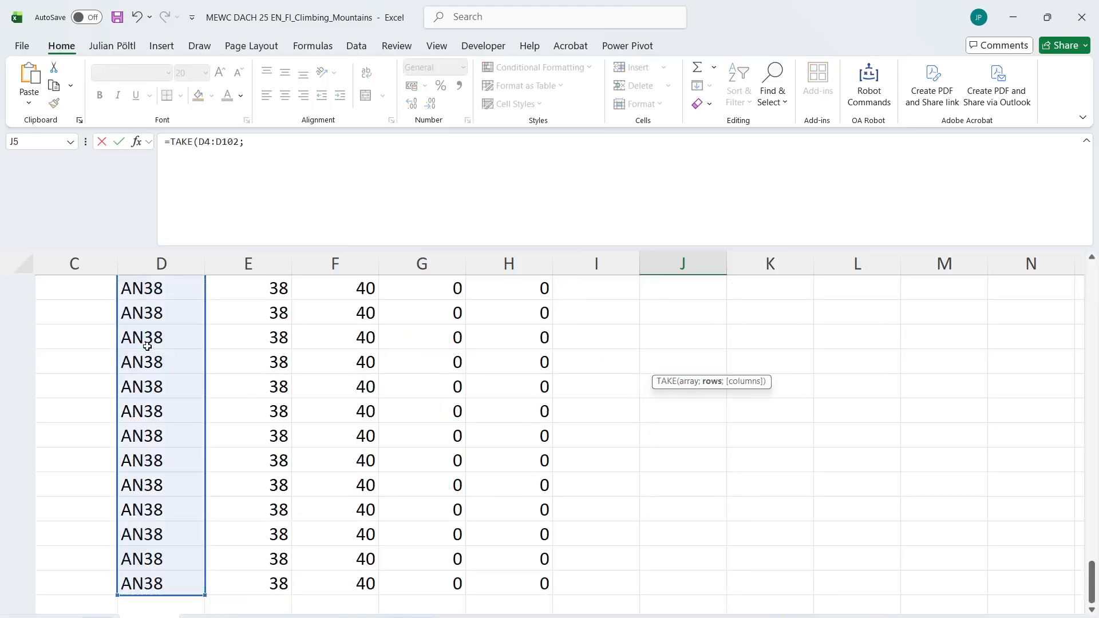
{"action": "type", "text": ";"}
{"action": "key", "text": "Up"}
{"action": "key", "text": "Up"}
{"action": "key", "text": "Right"}
{"action": "key", "text": "Right"}
{"action": "key", "text": "Return"}
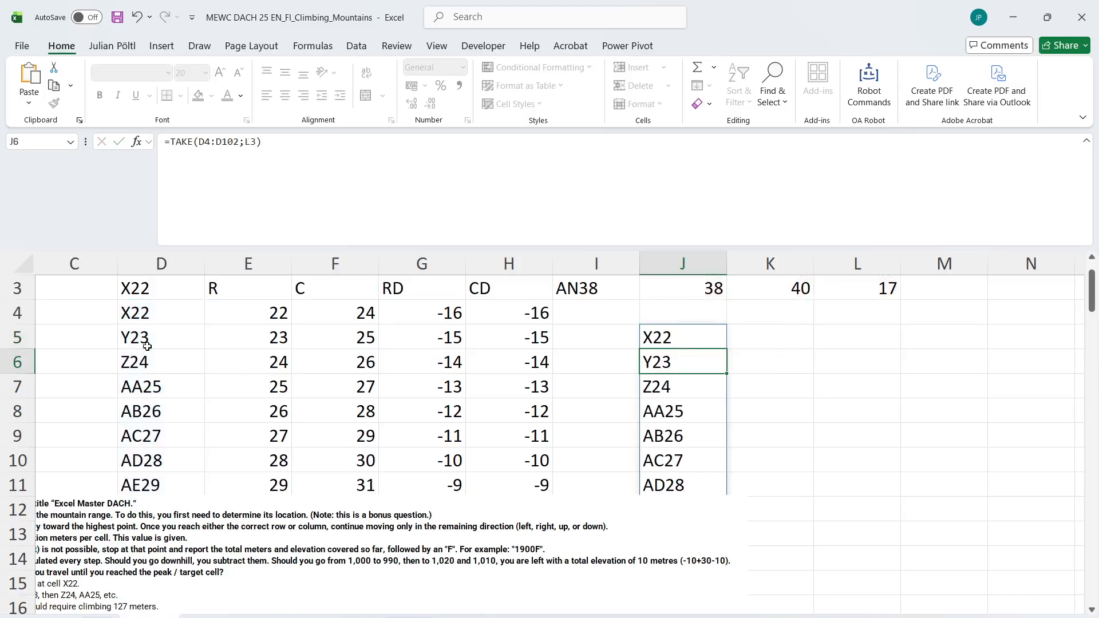
Check where the shortened path list in column J ends compared with the zero differences in RD and CD
{"action": "key", "text": "ctrl+Down"}
{"action": "key", "text": "ctrl+Up"}
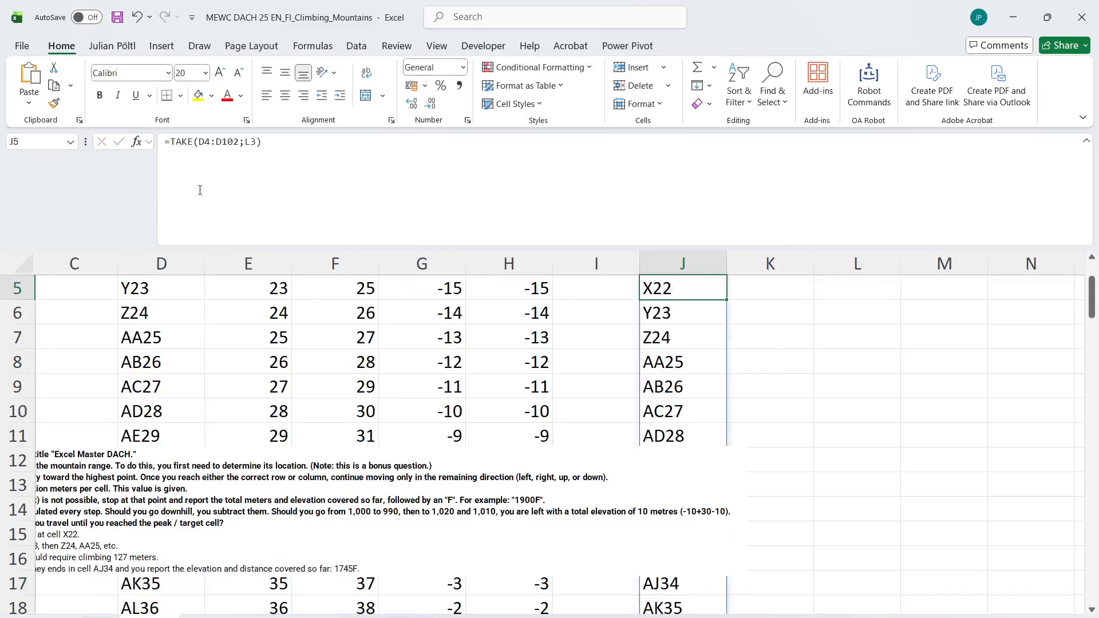
{"action": "left_click", "coordinate": [307, 206]}
{"action": "scroll", "coordinate": [472, 427], "scroll_direction": "down", "scroll_amount": 2}
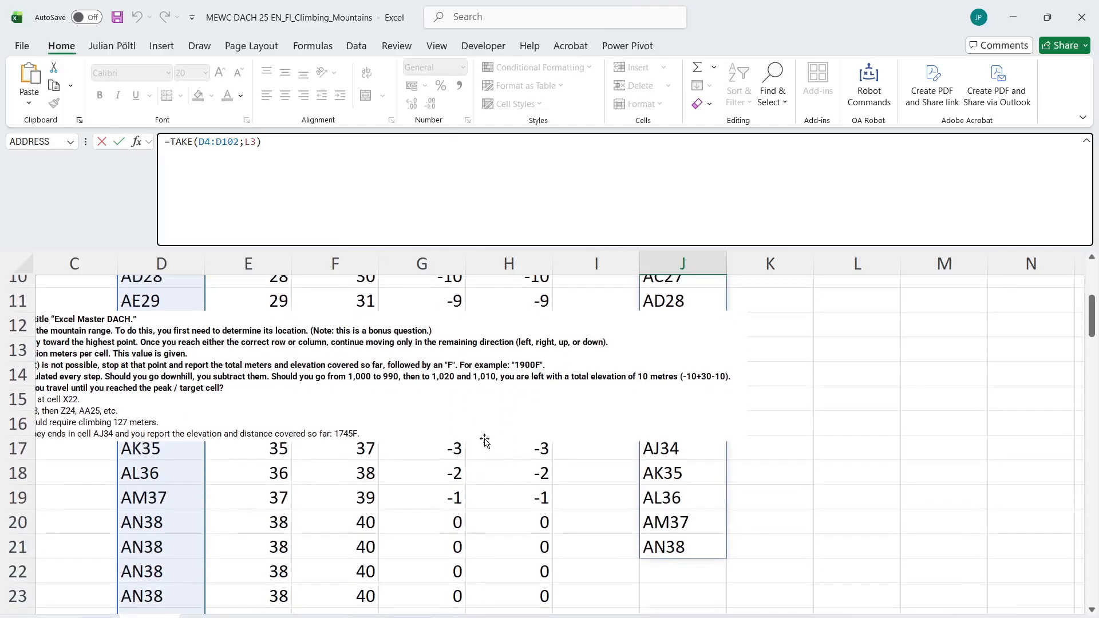
{"action": "key", "text": "Escape"}
{"action": "scroll", "coordinate": [567, 522], "scroll_direction": "down", "scroll_amount": 5}
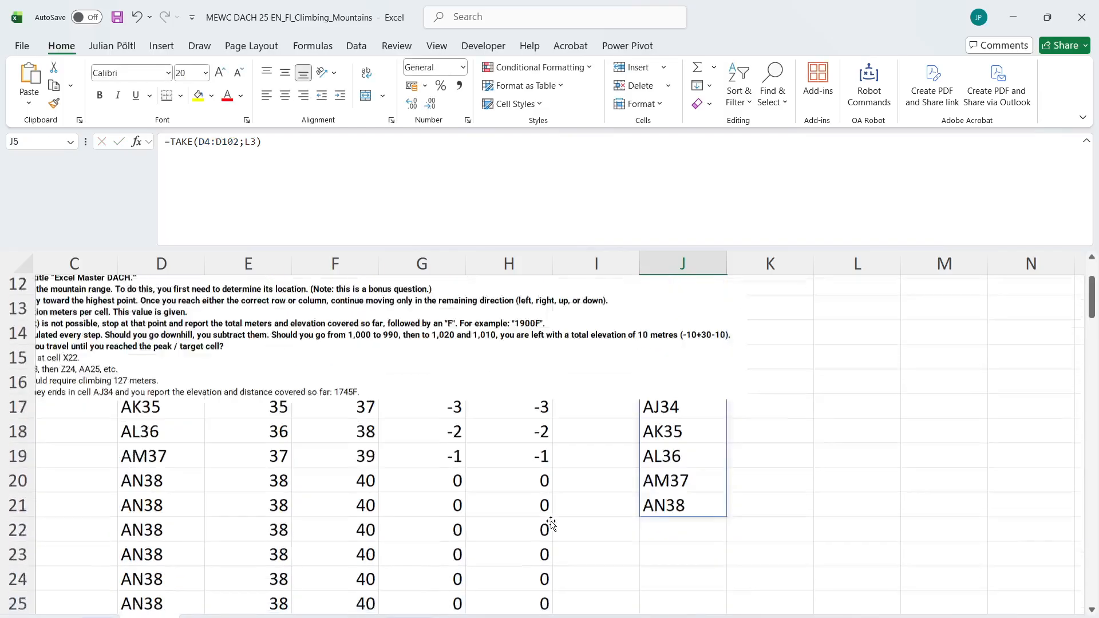
{"action": "scroll", "coordinate": [552, 524], "scroll_direction": "up", "scroll_amount": 5}
{"action": "scroll", "coordinate": [551, 523], "scroll_direction": "up", "scroll_amount": 1}
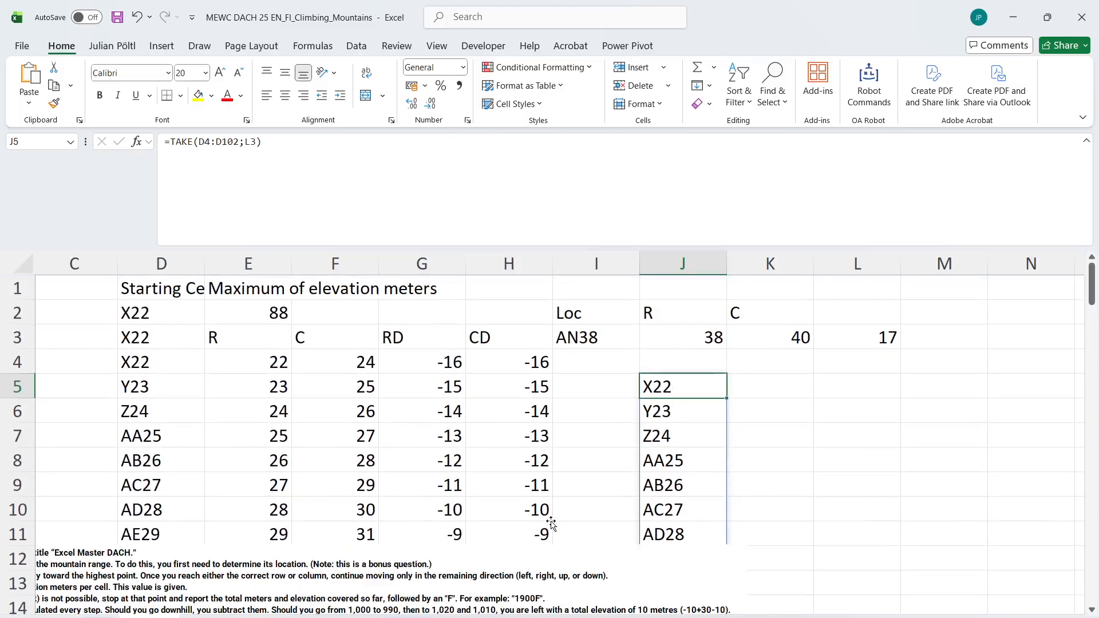
Set the game selector in B1 to 121 and inspect the second row difference in G5
{"action": "scroll", "coordinate": [544, 504], "scroll_direction": "left", "scroll_amount": 2}
{"action": "left_click", "coordinate": [165, 291]}
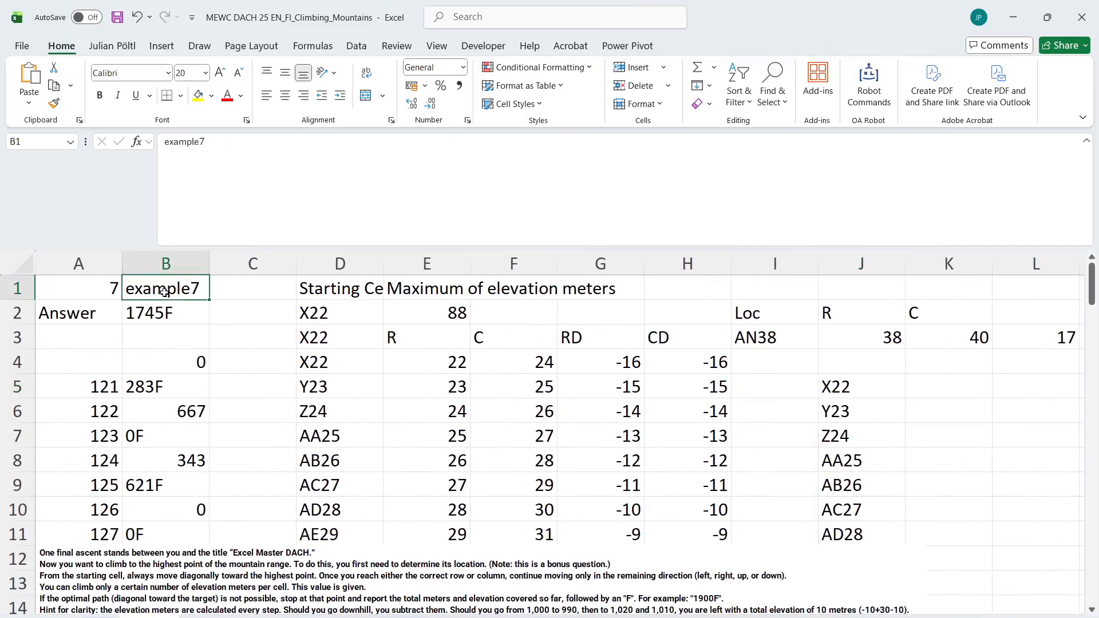
{"action": "type", "text": "121"}
{"action": "key", "text": "Return"}
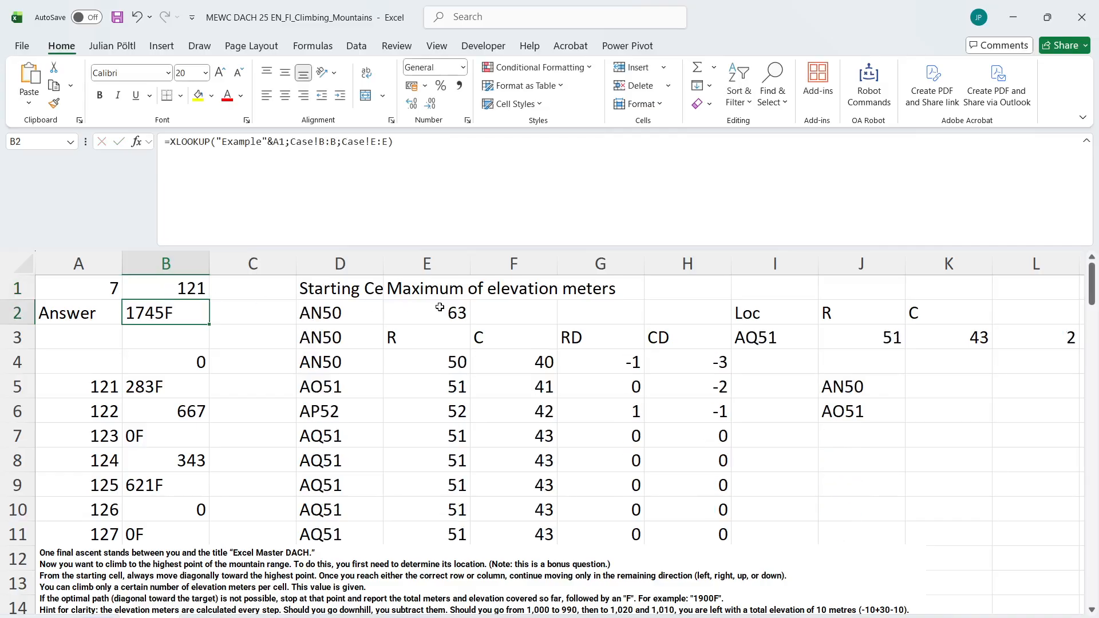
{"action": "left_click", "coordinate": [613, 389]}
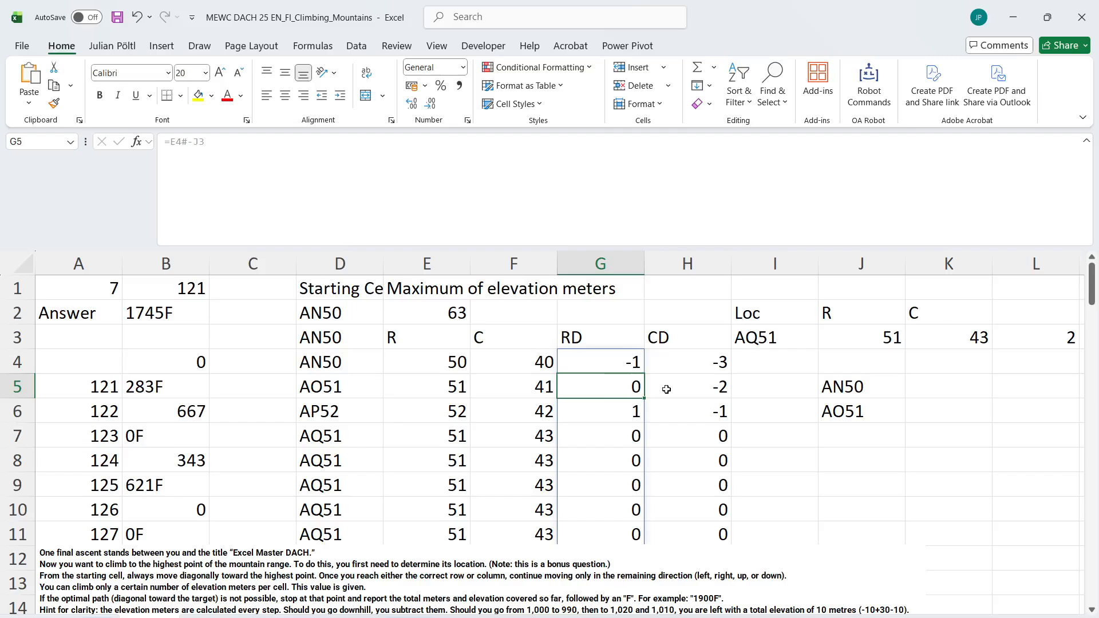
Set the game selector in B1 to Example7
{"action": "left_click", "coordinate": [868, 388]}
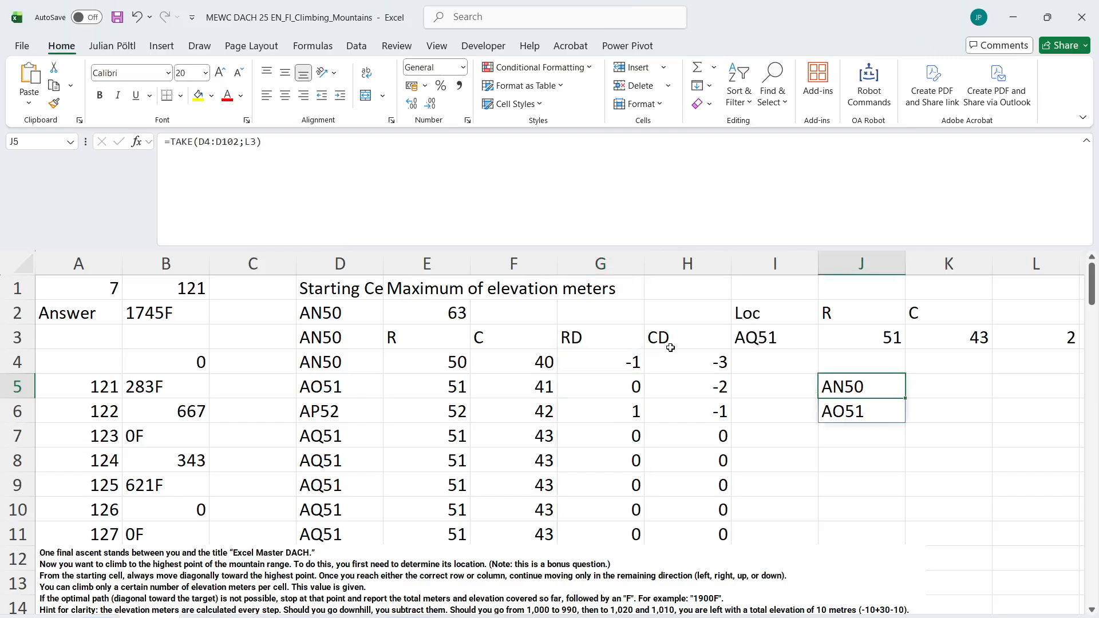
{"action": "left_click", "coordinate": [202, 288]}
{"action": "type", "text": "Example"}
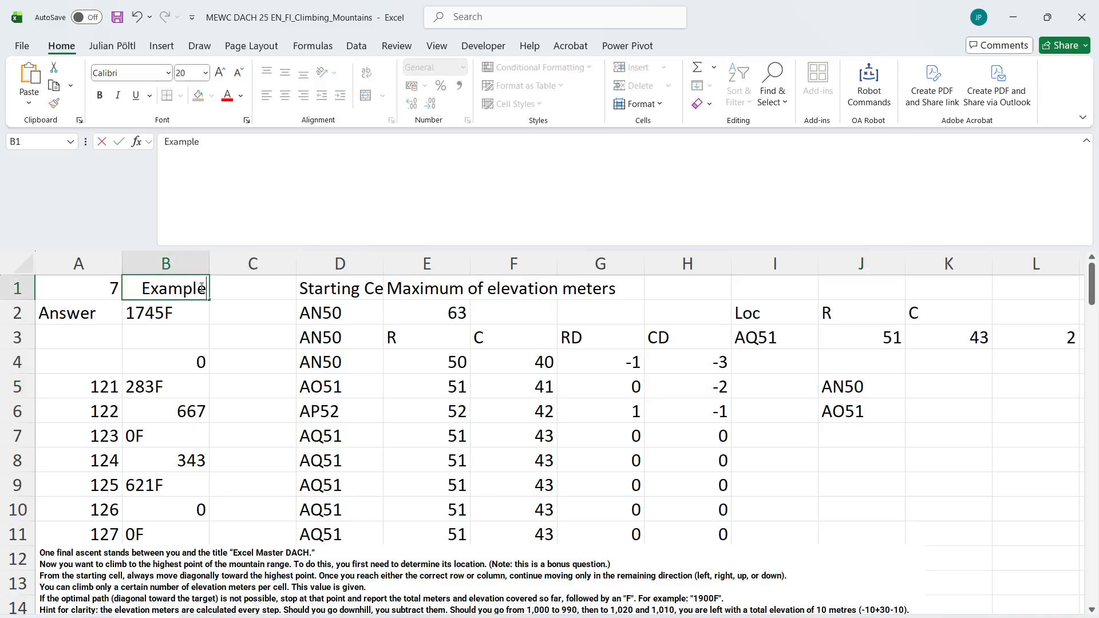
{"action": "type", "text": "7"}
{"action": "key", "text": "Return"}
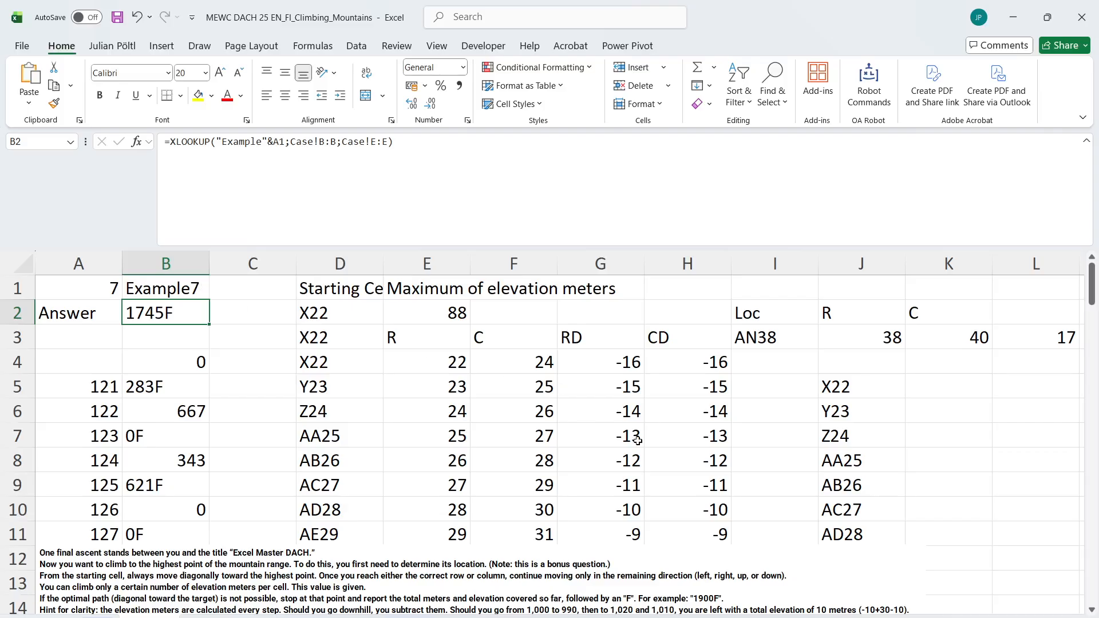
Move the task description picture up so that it starts at row 6
{"action": "left_click", "coordinate": [865, 466]}
{"action": "left_click_drag", "start_coordinate": [438, 587], "coordinate": [438, 445]}
{"action": "scroll", "coordinate": [652, 361], "scroll_direction": "right", "scroll_amount": 4}
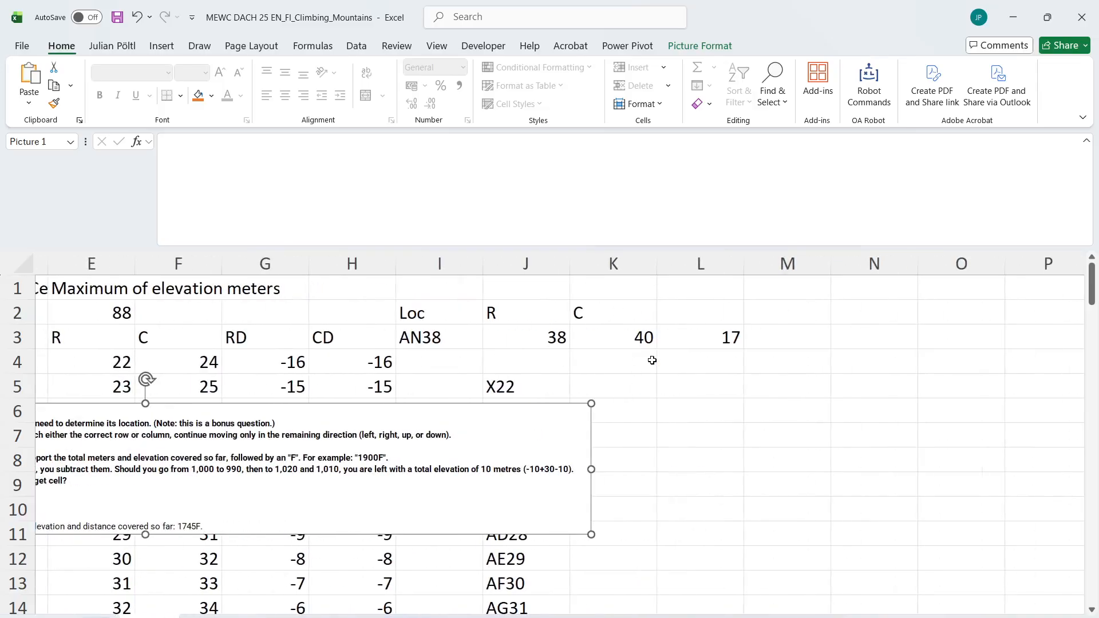
Copy the formula text of L3 into M3 with its references unchanged
{"action": "left_click", "coordinate": [706, 335]}
{"action": "triple_click", "coordinate": [407, 170]}
{"action": "key", "text": "ctrl+c"}
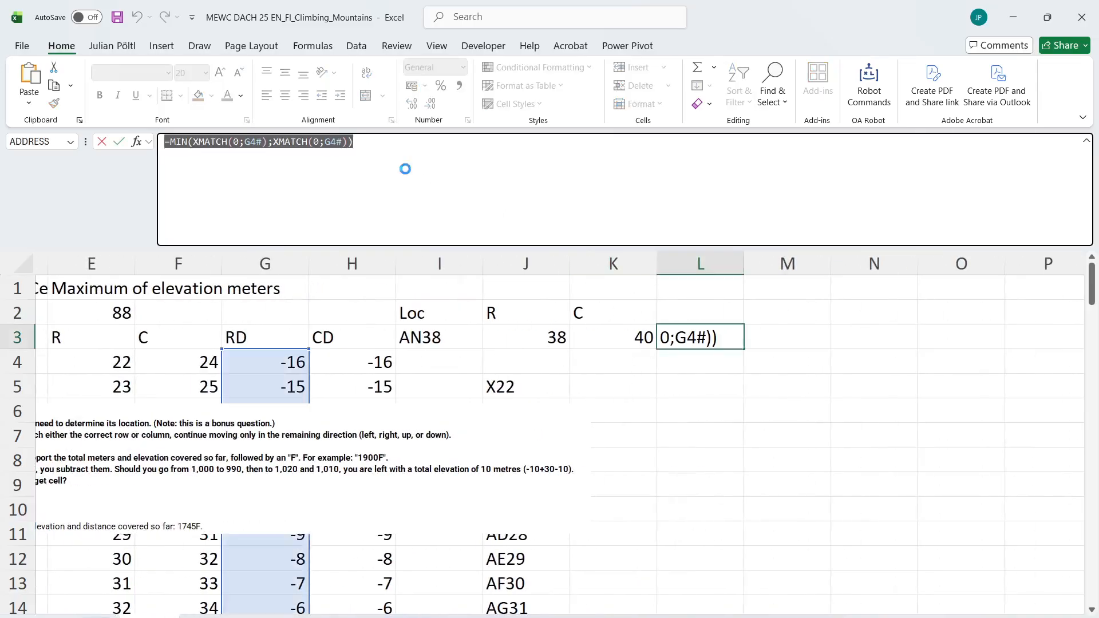
{"action": "key", "text": "Escape"}
{"action": "key", "text": "Right"}
{"action": "key", "text": "ctrl"}
{"action": "key", "text": "ctrl"}
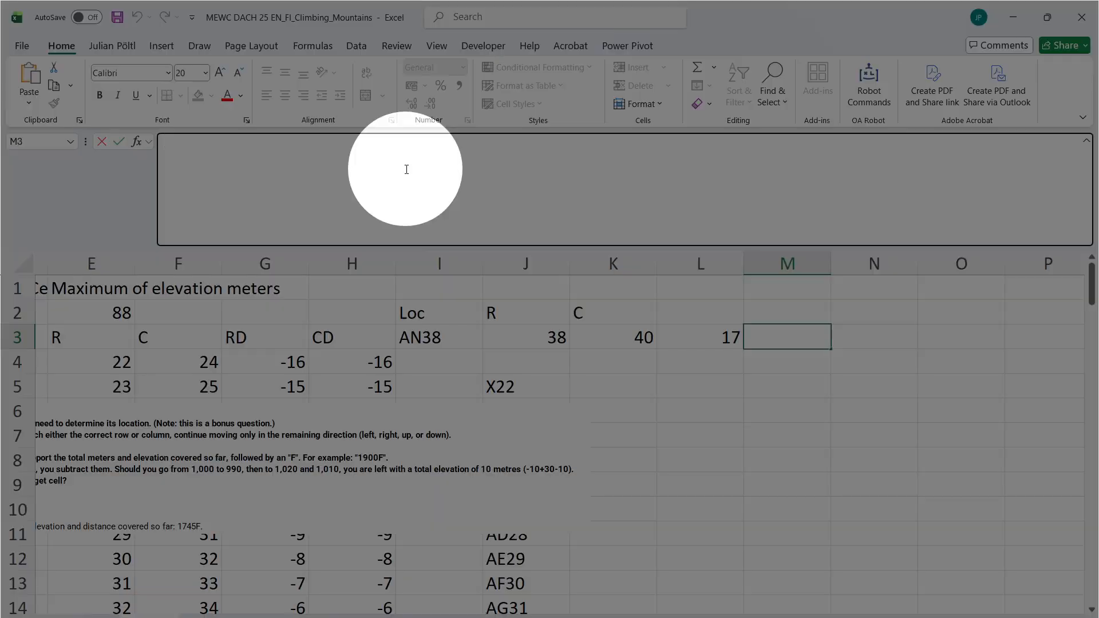
{"action": "left_click", "coordinate": [407, 169]}
{"action": "key", "text": "ctrl+v"}
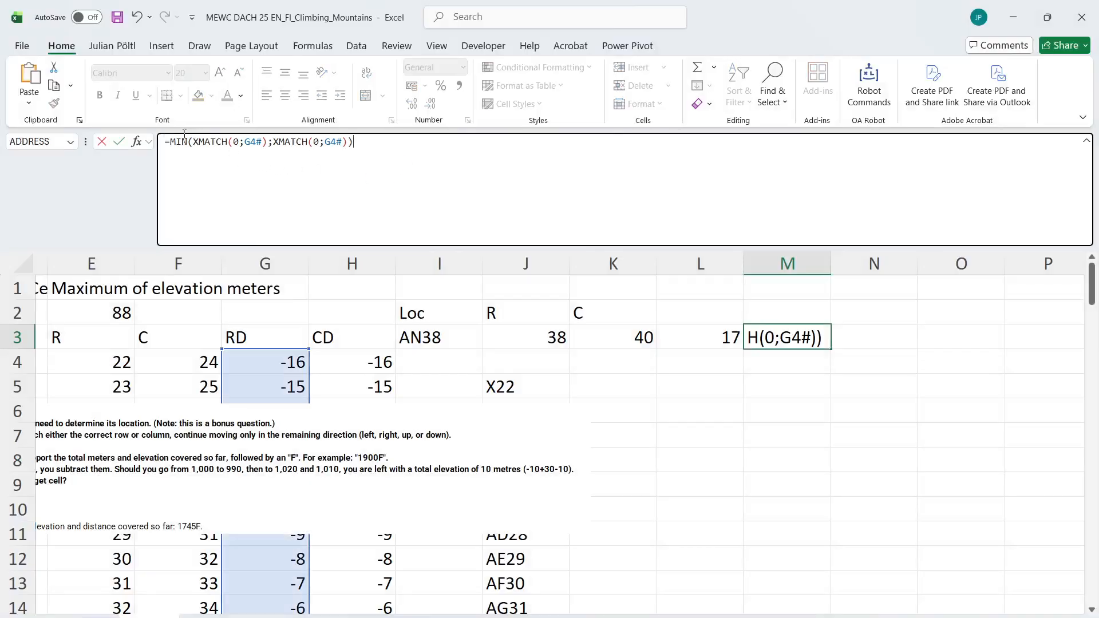
Reduce the M3 formula to the row match only, =XMATCH(0;G4#)
{"action": "double_click", "coordinate": [183, 141]}
{"action": "left_click_drag", "start_coordinate": [194, 142], "coordinate": [171, 142]}
{"action": "key", "text": "Delete"}
{"action": "left_click_drag", "start_coordinate": [368, 144], "coordinate": [249, 147]}
{"action": "key", "text": "BackSpace"}
{"action": "key", "text": "BackSpace"}
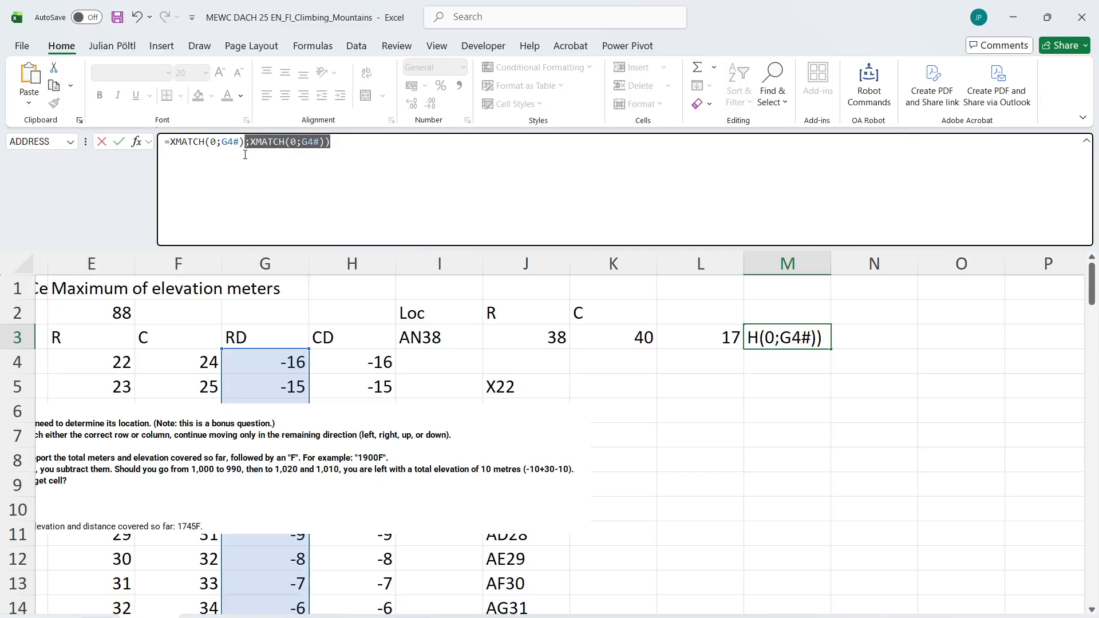
{"action": "key", "text": "ctrl+Return"}
Point the second XMATCH in L3 to the column differences, giving =MIN(XMATCH(0;G4#);XMATCH(0;H4#))
{"action": "key", "text": "Left"}
{"action": "double_click", "coordinate": [333, 142]}
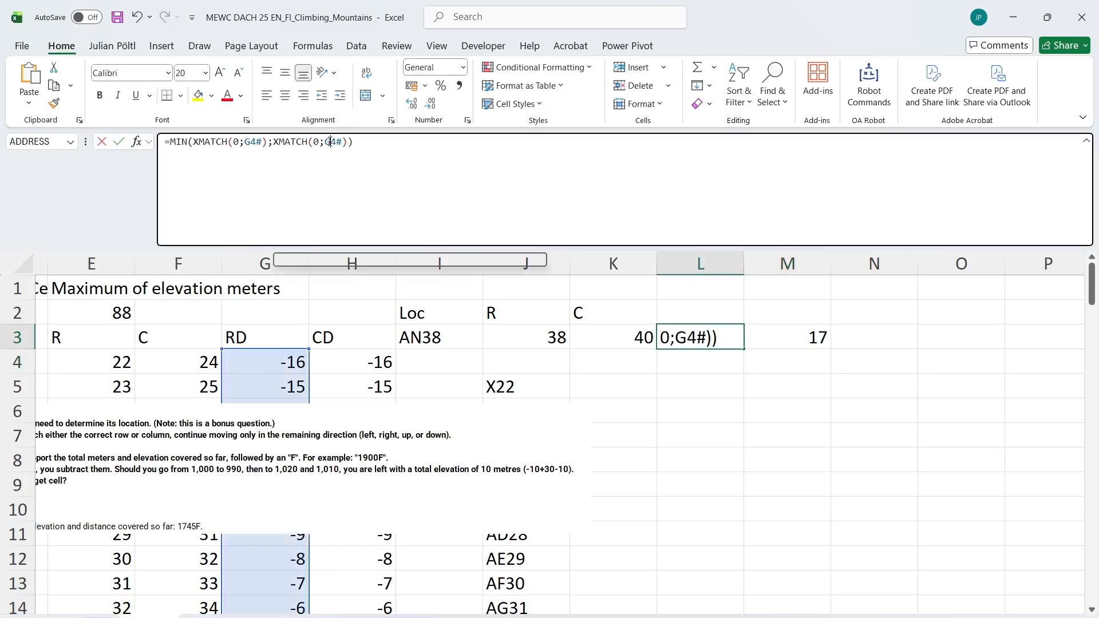
{"action": "left_click", "coordinate": [349, 375]}
{"action": "key", "text": "Up"}
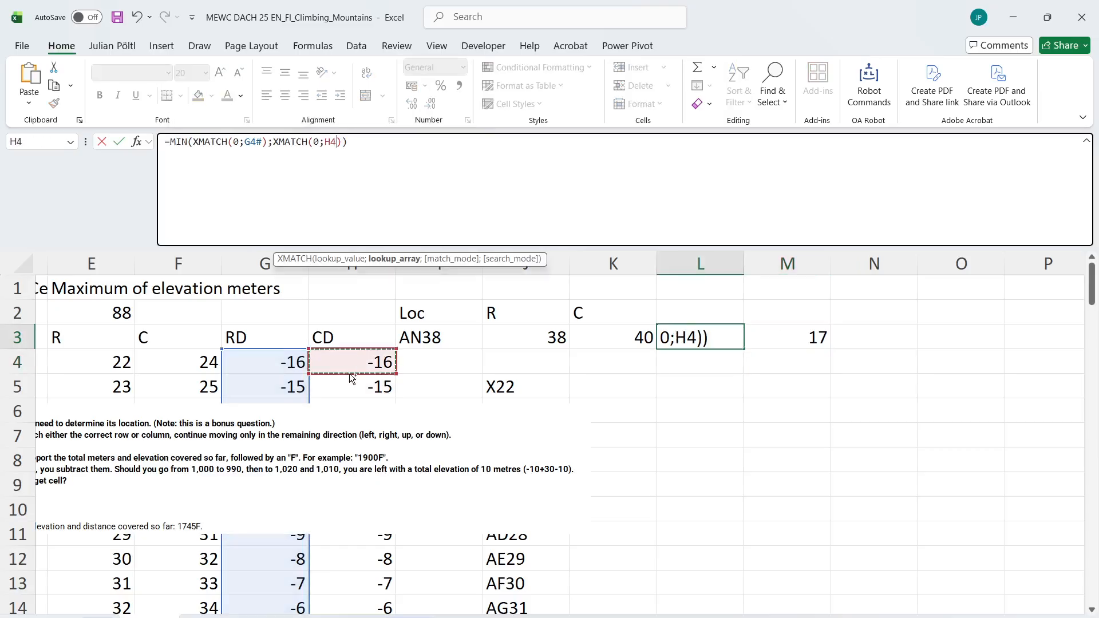
{"action": "key", "text": "ctrl+shift+Down"}
{"action": "key", "text": "Return"}
{"action": "key", "text": "Up"}
Copy the M3 formula text into N3 and switch it to the column differences, =XMATCH(0;H4#)
{"action": "key", "text": "Right"}
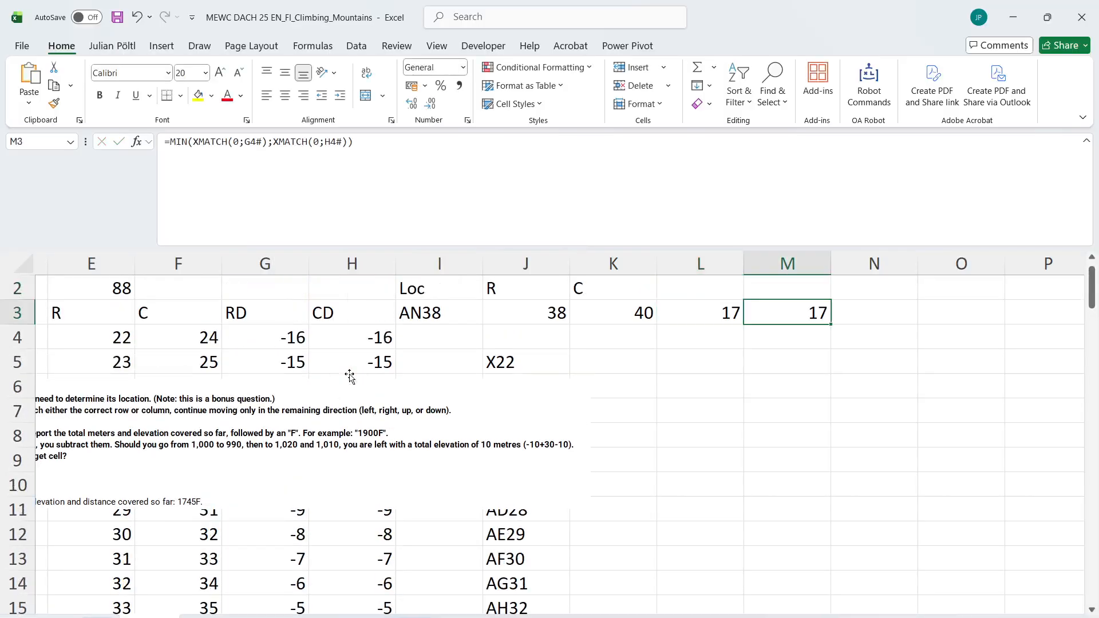
{"action": "left_click", "coordinate": [255, 176]}
{"action": "key", "text": "ctrl+a"}
{"action": "key", "text": "ctrl+c"}
{"action": "key", "text": "Tab"}
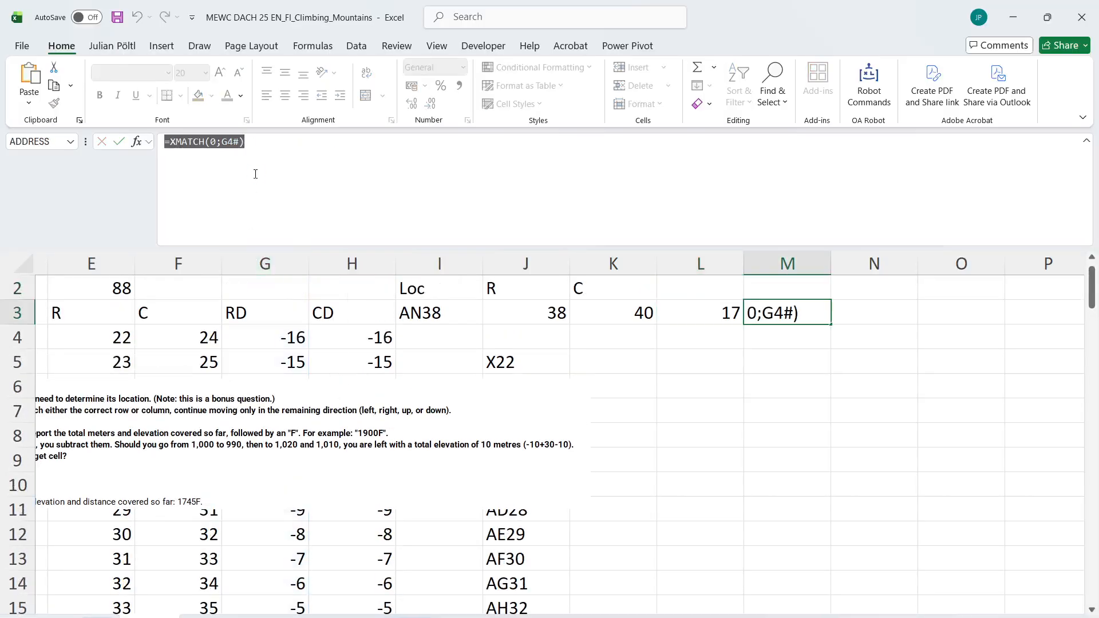
{"action": "left_click", "coordinate": [256, 174]}
{"action": "key", "text": "ctrl+v"}
{"action": "left_click", "coordinate": [228, 143]}
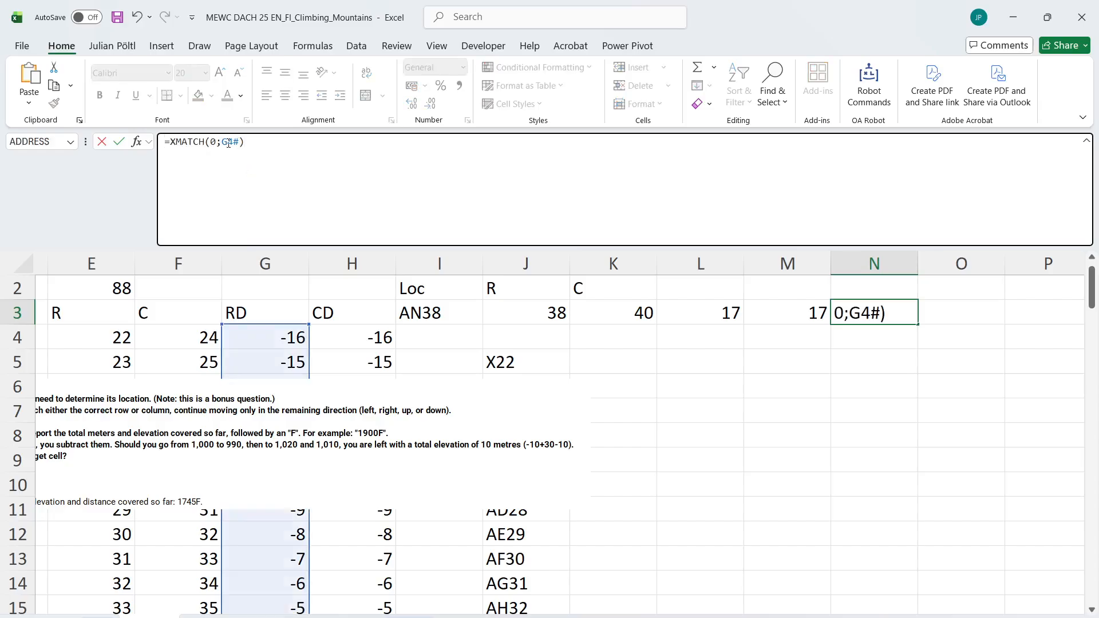
{"action": "key", "text": "BackSpace"}
{"action": "type", "text": "H"}
{"action": "key", "text": "ctrl+Return"}
Label the two match positions with R in M2 and C in N2
{"action": "key", "text": "Left"}
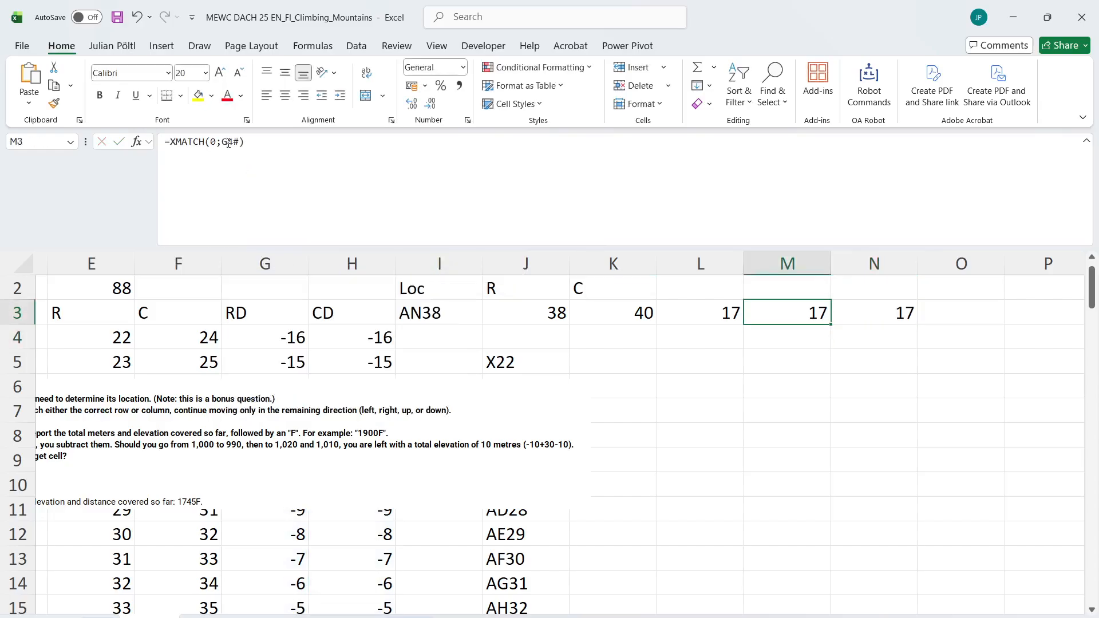
{"action": "key", "text": "Up"}
{"action": "type", "text": "R"}
{"action": "key", "text": "Right"}
{"action": "type", "text": "C"}
{"action": "key", "text": "Down"}
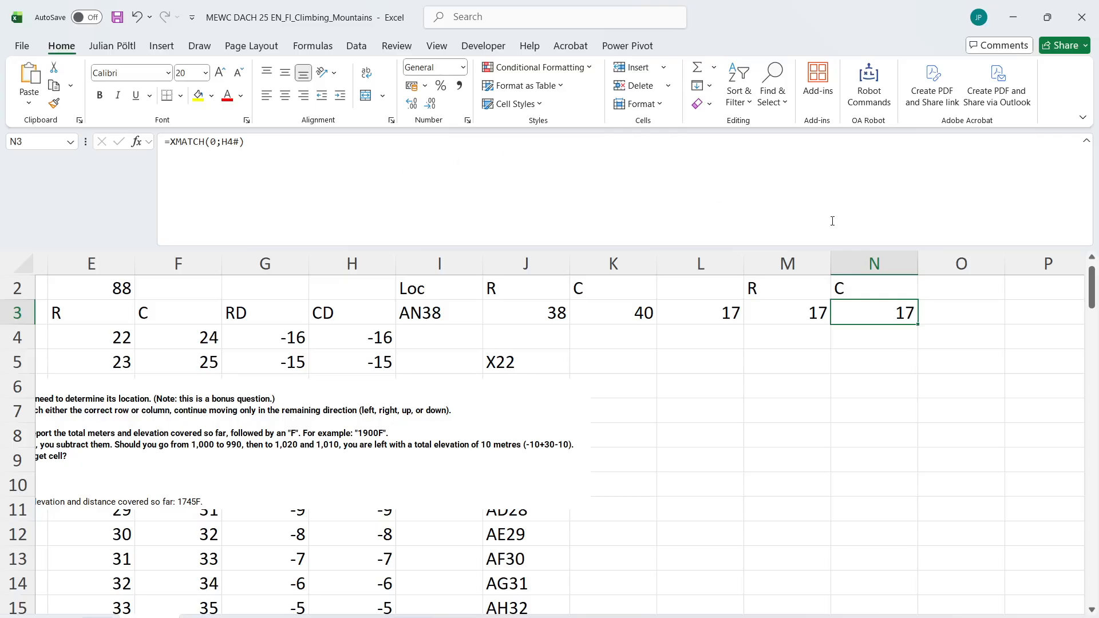
Shrink the formula bar to one line and set the game selector in B1 to 121
{"action": "scroll", "coordinate": [369, 334], "scroll_direction": "left", "scroll_amount": 4}
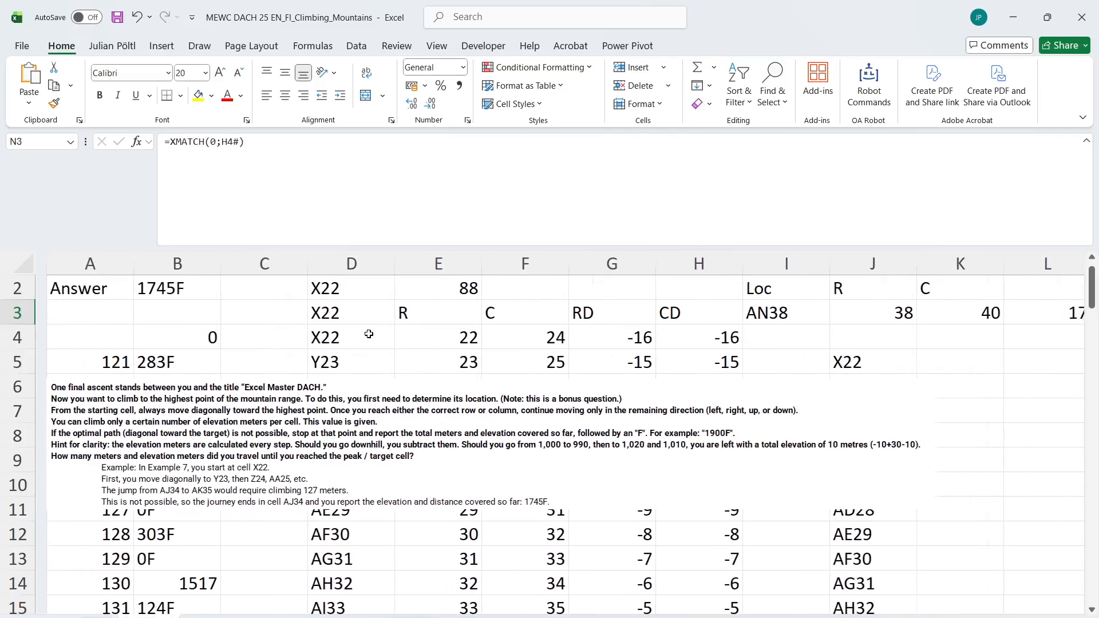
{"action": "scroll", "coordinate": [369, 334], "scroll_direction": "up", "scroll_amount": 1}
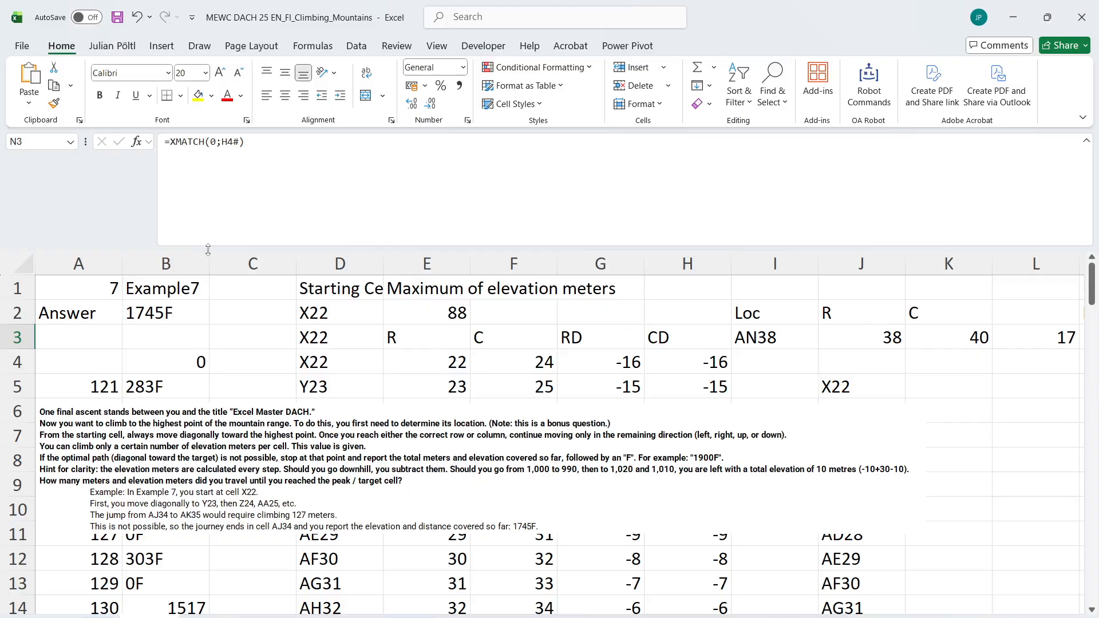
{"action": "left_click_drag", "start_coordinate": [208, 249], "coordinate": [208, 150]}
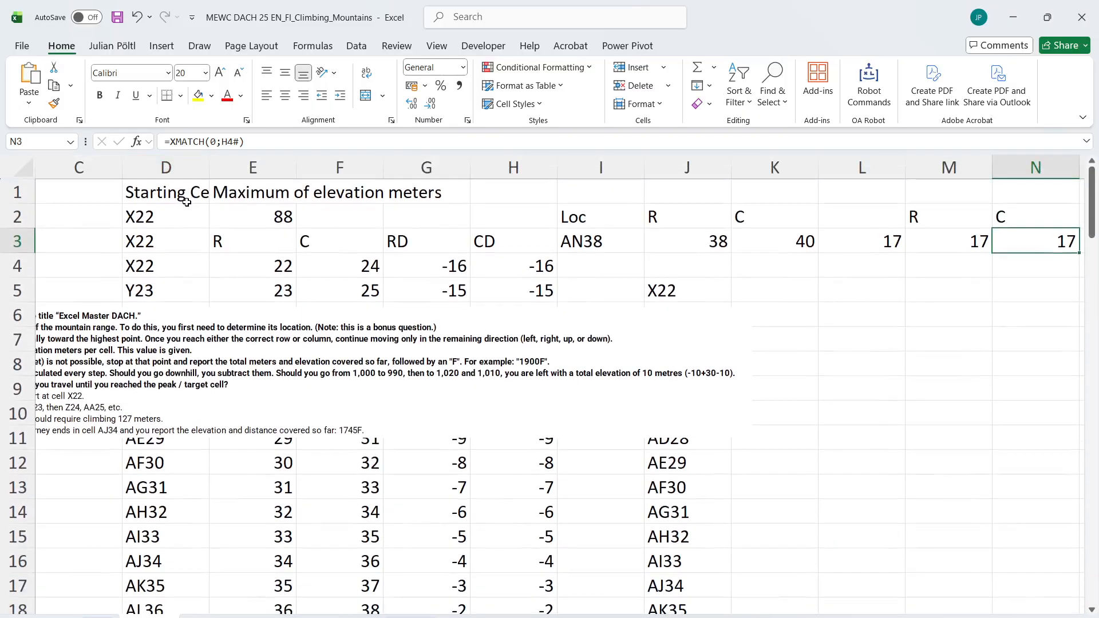
{"action": "scroll", "coordinate": [182, 201], "scroll_direction": "left", "scroll_amount": 2}
{"action": "left_click", "coordinate": [171, 191]}
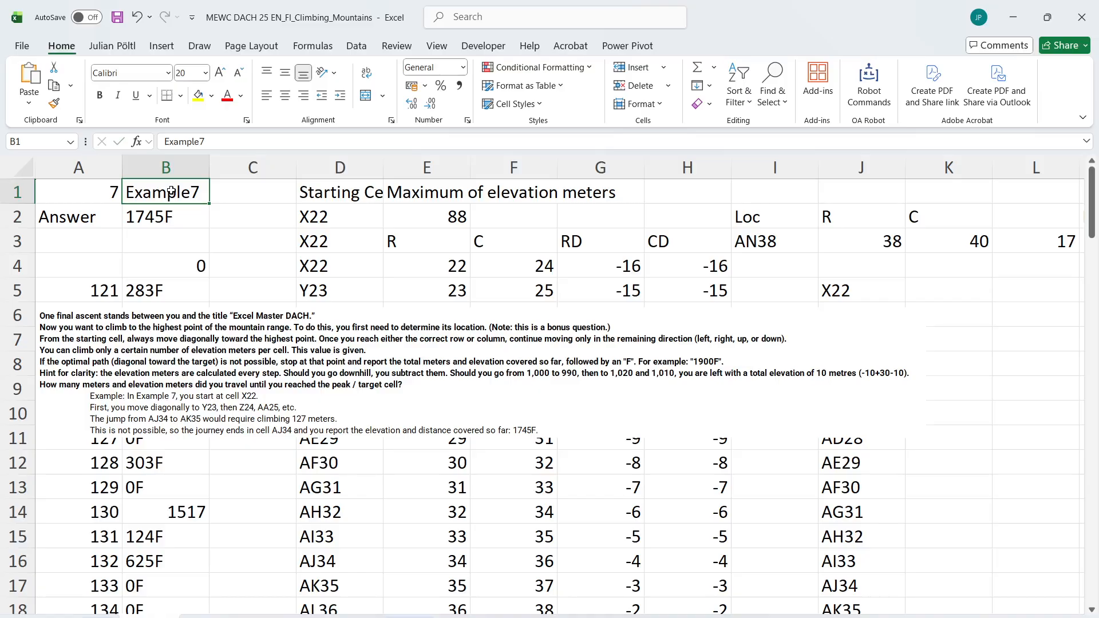
{"action": "type", "text": "121"}
{"action": "key", "text": "Return"}
{"action": "scroll", "coordinate": [322, 211], "scroll_direction": "right", "scroll_amount": 3}
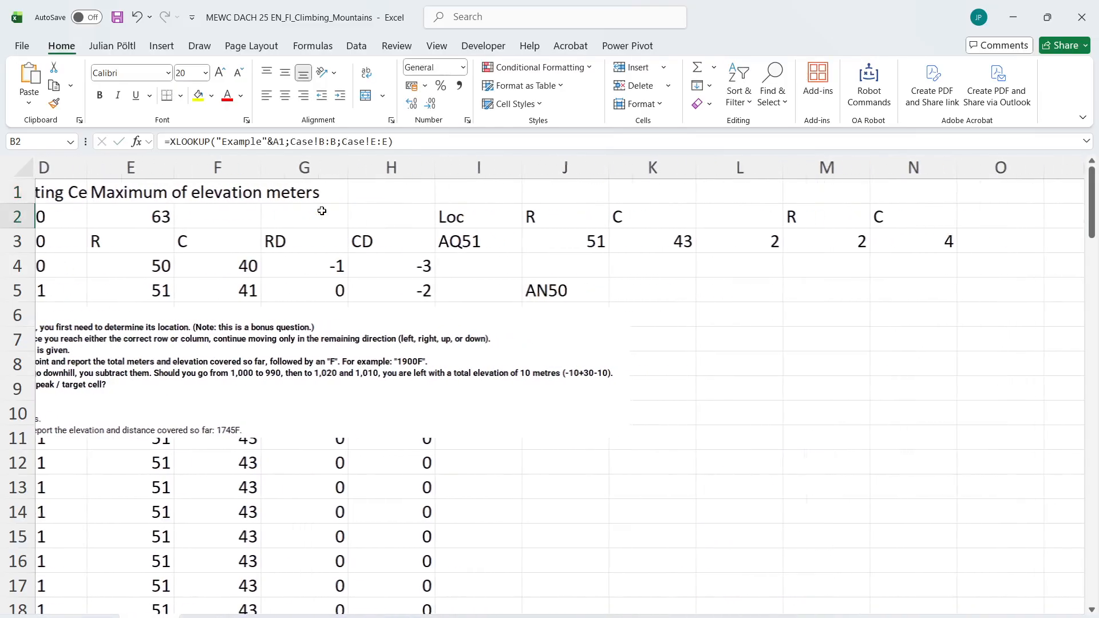
{"action": "scroll", "coordinate": [322, 210], "scroll_direction": "right", "scroll_amount": 1}
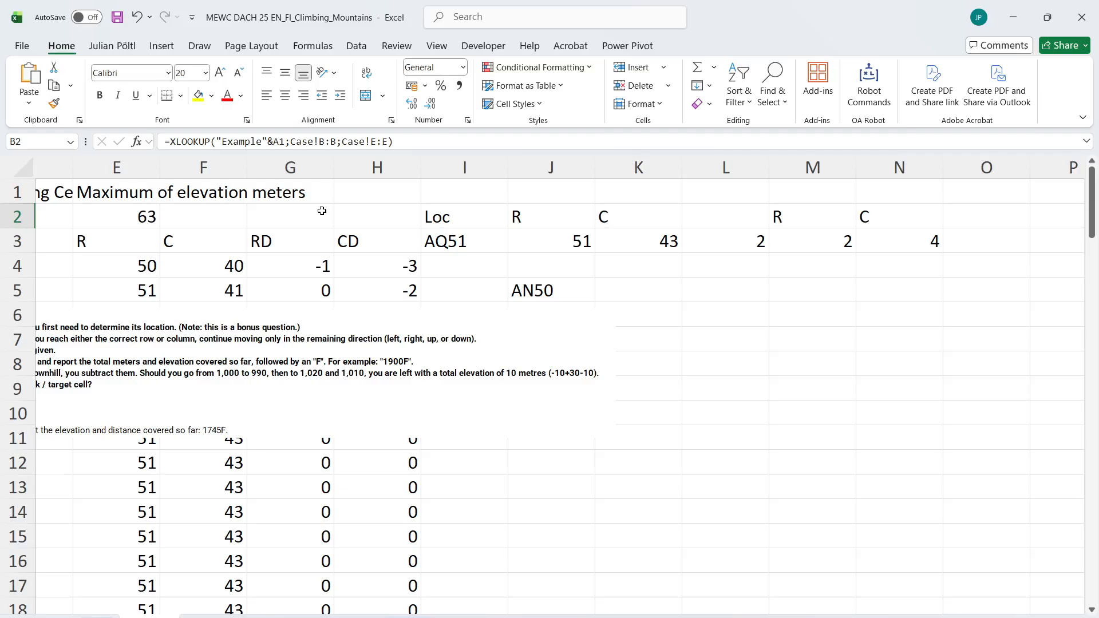
{"action": "left_click", "coordinate": [982, 249]}
{"action": "type", "text": "=if"}
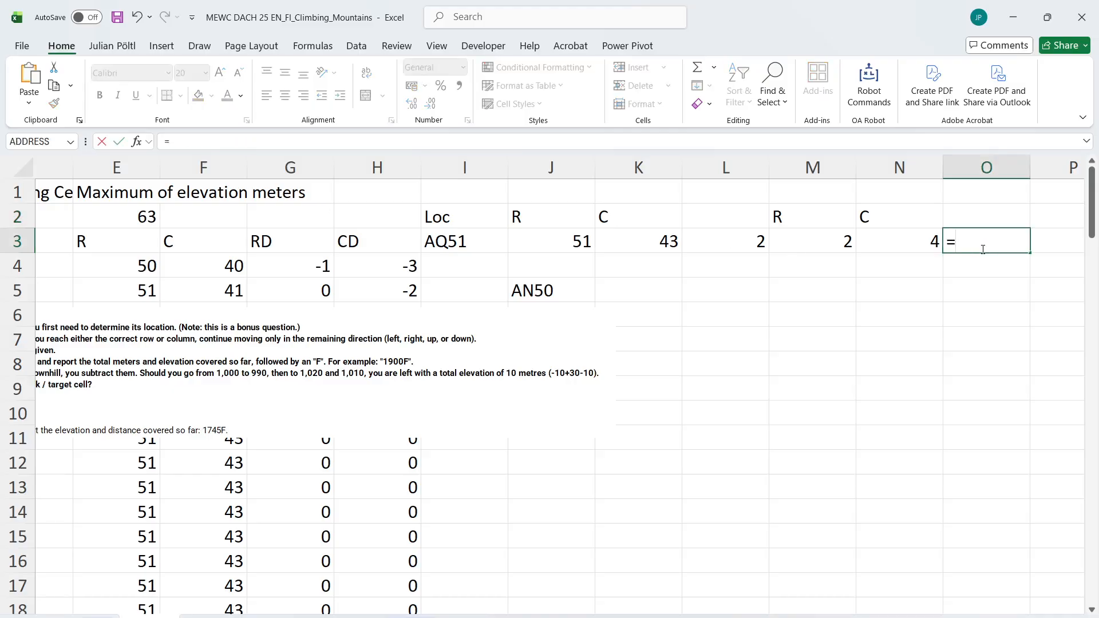
{"action": "key", "text": "Left"}
{"action": "key", "text": "Left"}
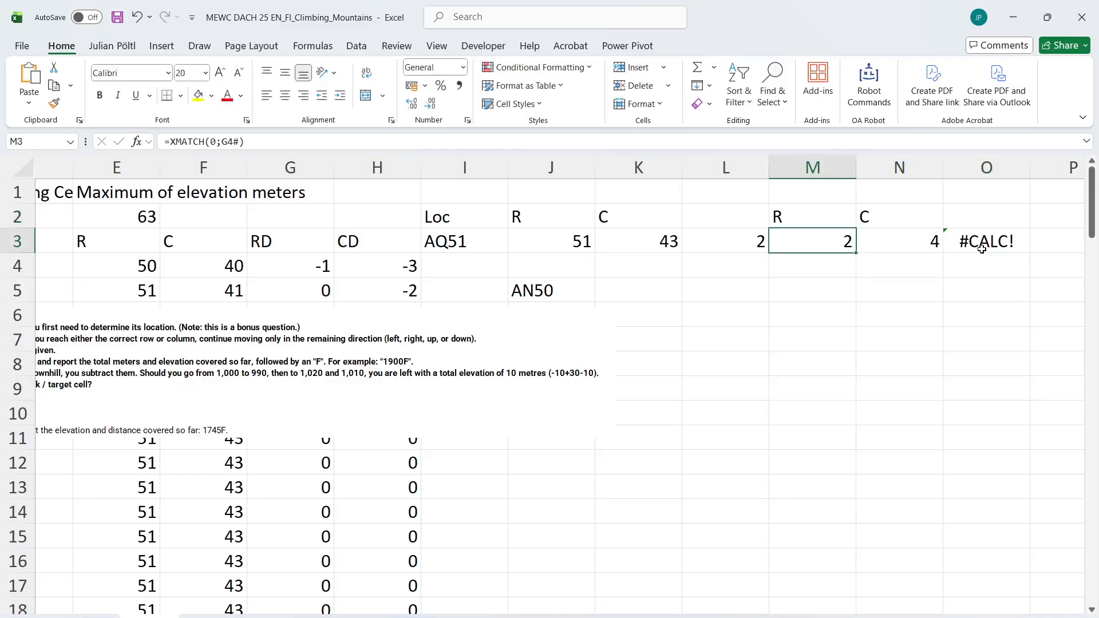
{"action": "key", "text": "Right"}
{"action": "key", "text": "Right"}
{"action": "type", "text": "="}
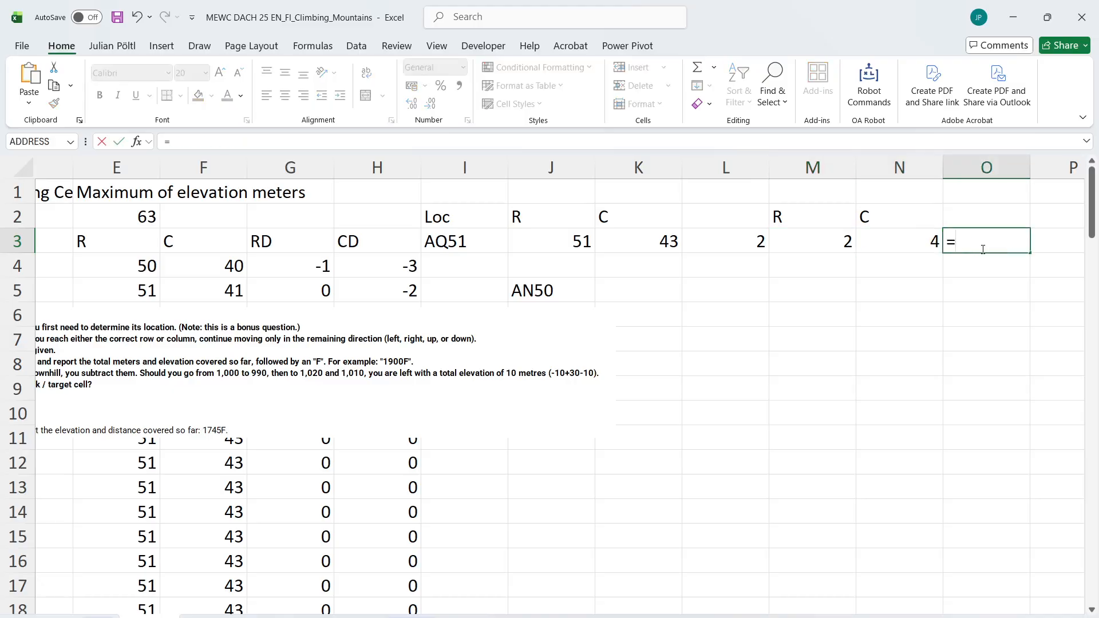
{"action": "key", "text": "Escape"}
Enter the headers cm in O2 and rm in P2
{"action": "key", "text": "Up"}
{"action": "type", "text": "c"}
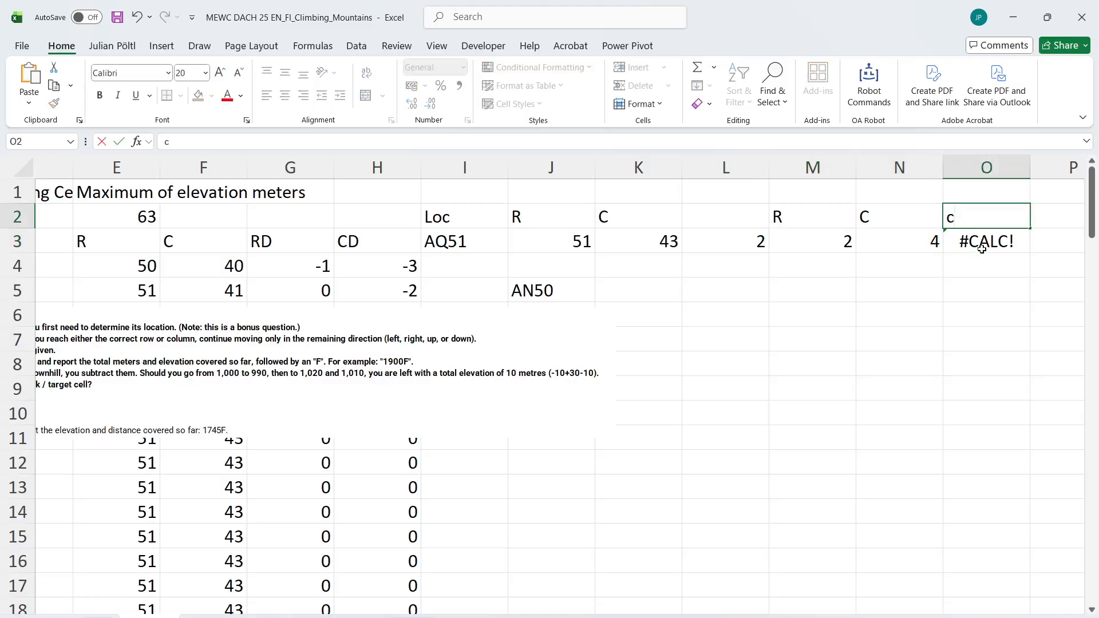
{"action": "type", "text": "m"}
{"action": "key", "text": "BackSpace"}
{"action": "key", "text": "BackSpace"}
{"action": "type", "text": "cm"}
{"action": "key", "text": "Right"}
{"action": "type", "text": "rm"}
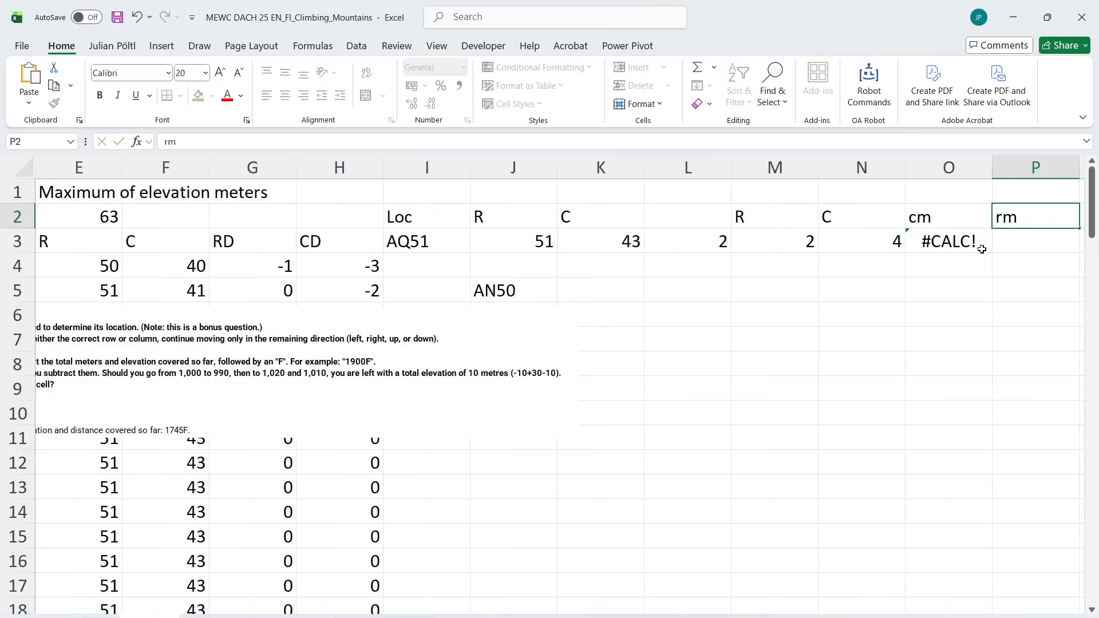
Start the cm formula in O3 with an IF comparing the row and column match positions, =IF(M3<N3;
{"action": "left_click", "coordinate": [982, 249]}
{"action": "type", "text": "=IF"}
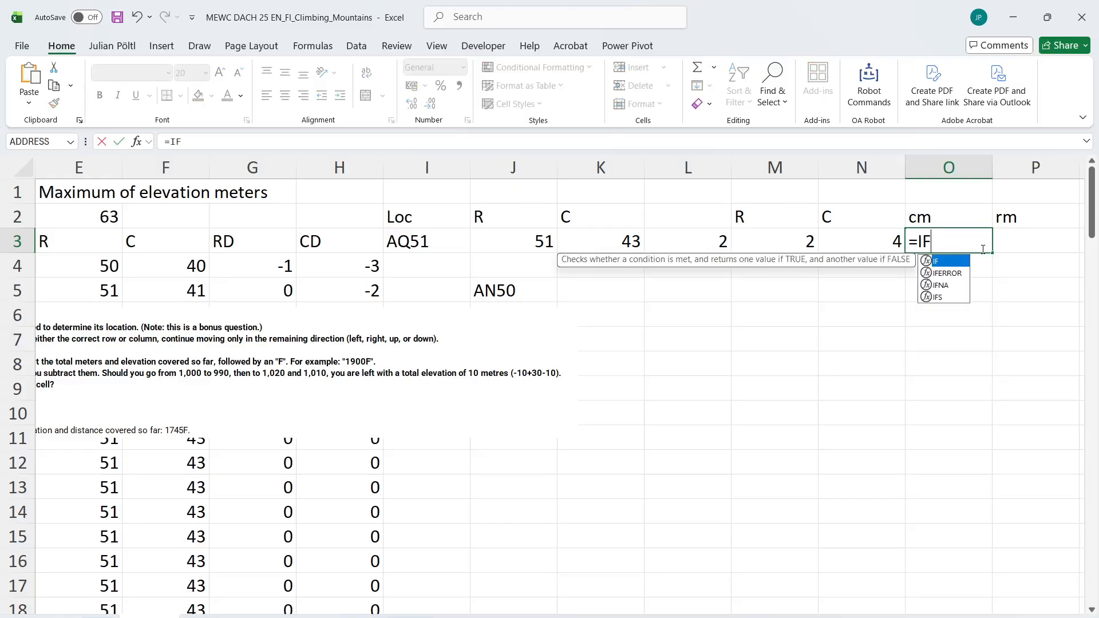
{"action": "type", "text": "("}
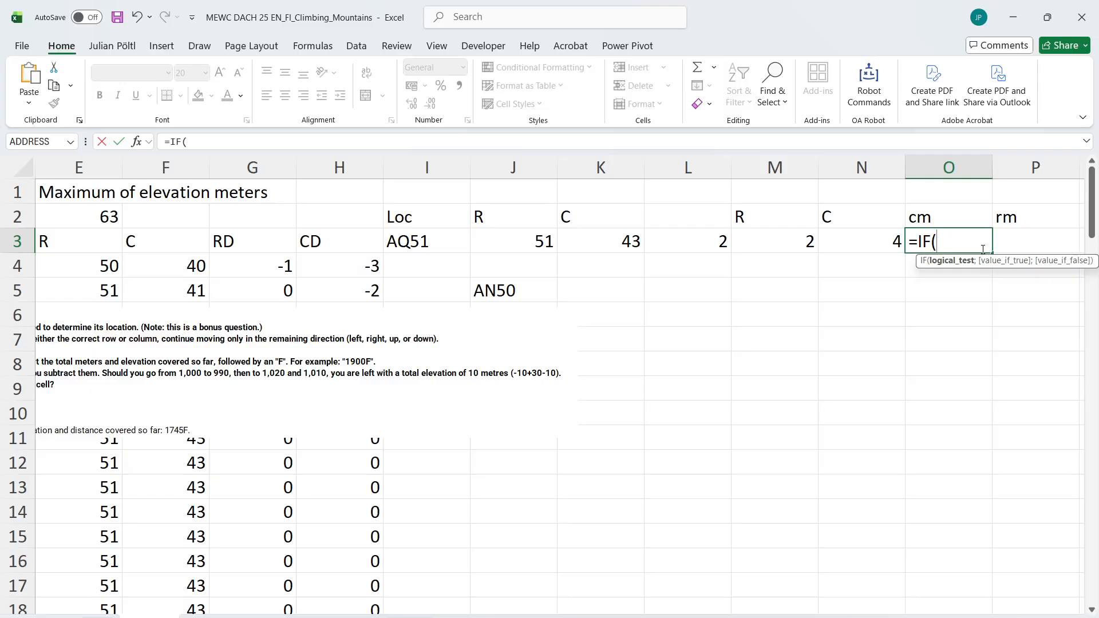
{"action": "key", "text": "Left"}
{"action": "key", "text": "Left"}
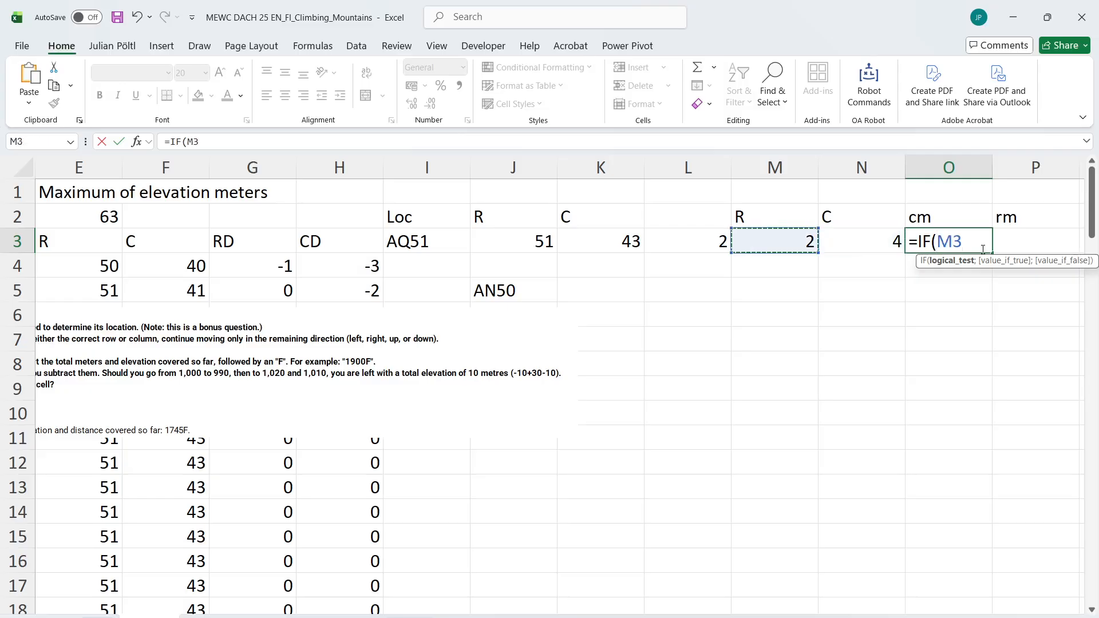
{"action": "type", "text": "<"}
{"action": "key", "text": "Left"}
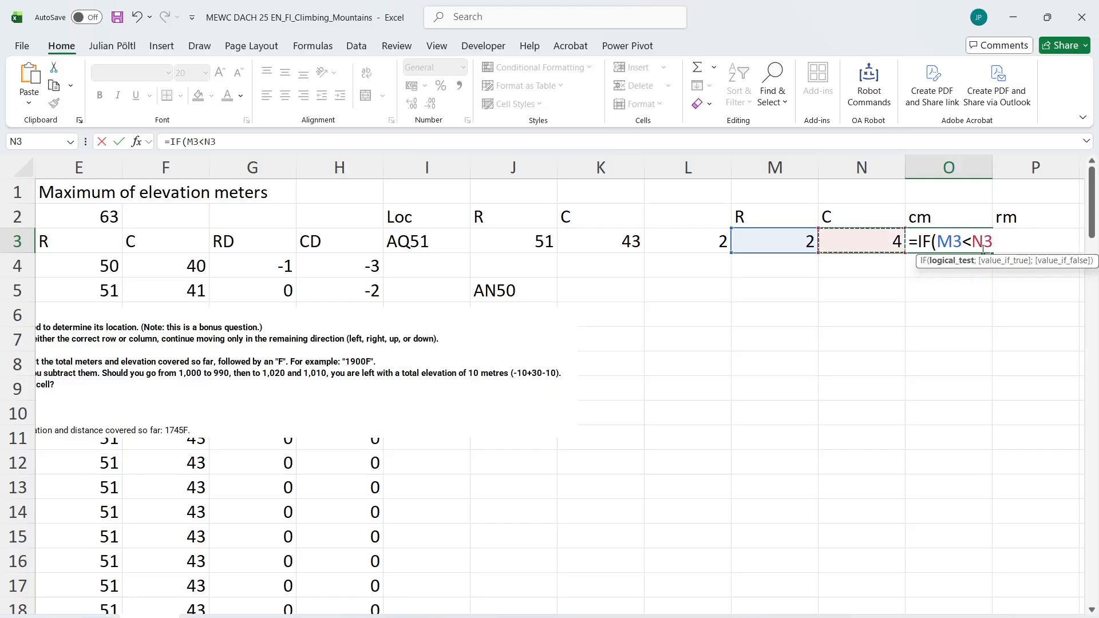
{"action": "type", "text": ";"}
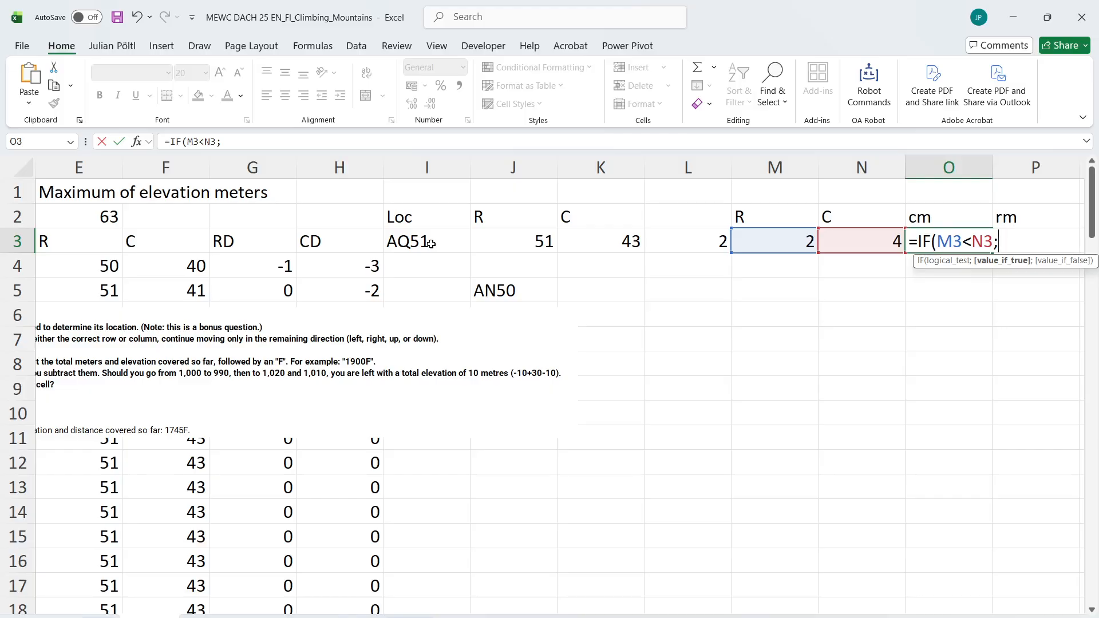
Discard the unfinished cm formula in O3 and clear the helper headers and values in M2:P3
{"action": "key", "text": "ctrl+Return"}
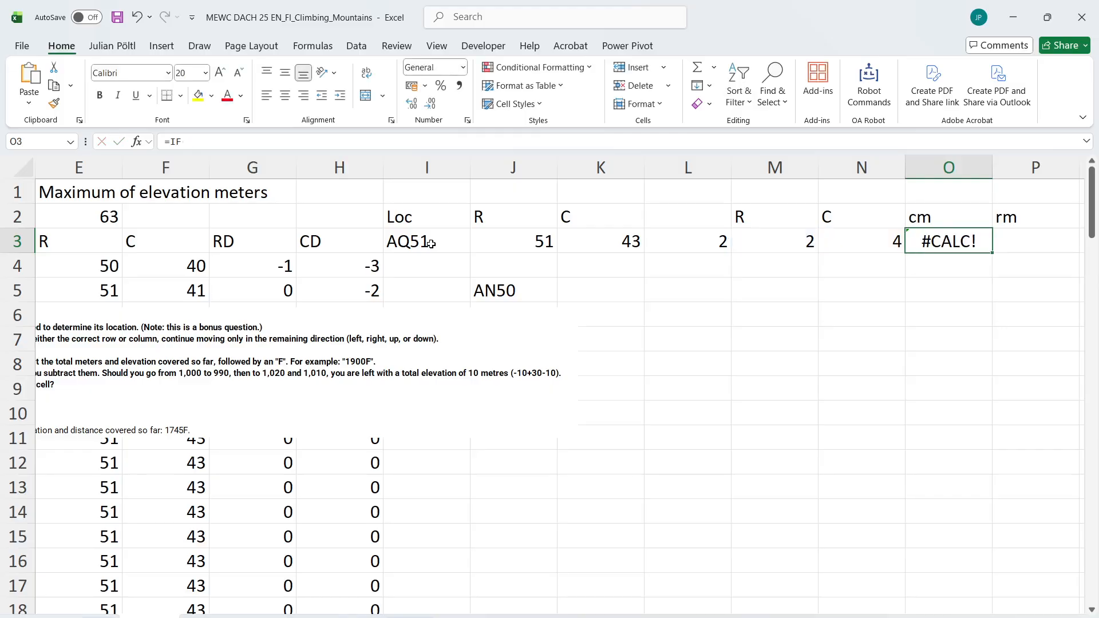
{"action": "key", "text": "Delete"}
{"action": "left_click", "coordinate": [478, 286]}
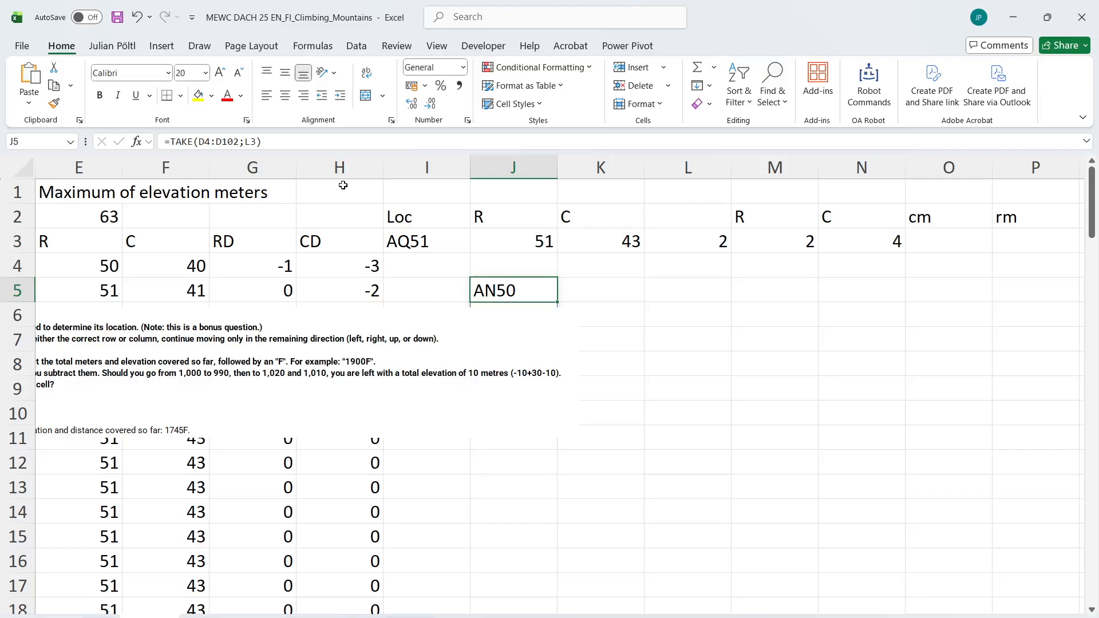
{"action": "left_click", "coordinate": [909, 257]}
{"action": "left_click", "coordinate": [912, 240]}
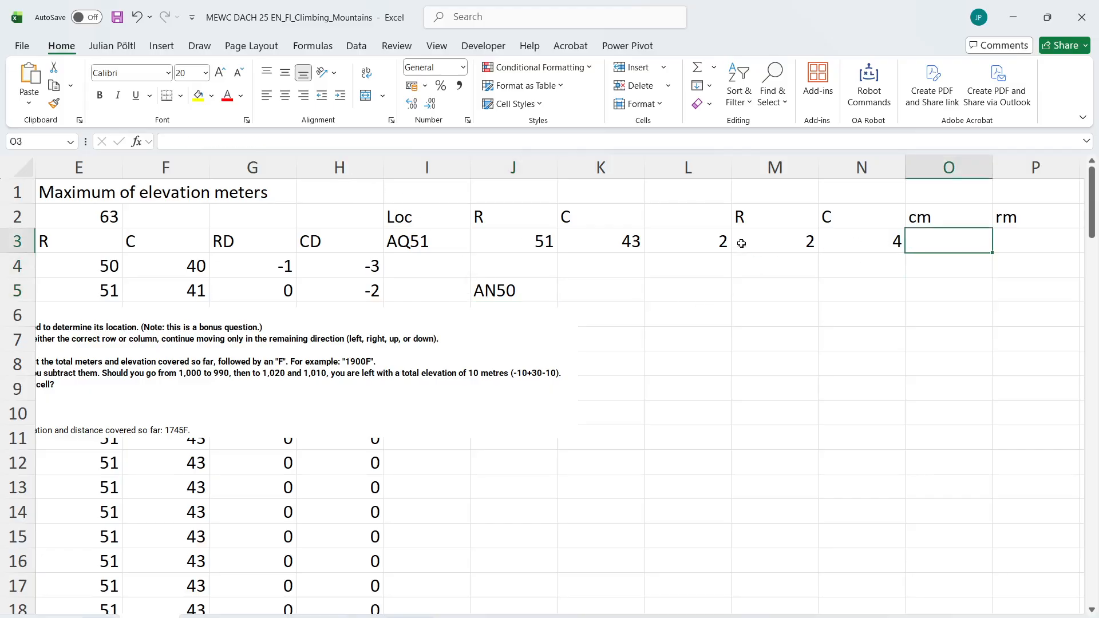
{"action": "left_click_drag", "start_coordinate": [743, 220], "coordinate": [1000, 240]}
{"action": "key", "text": "Delete"}
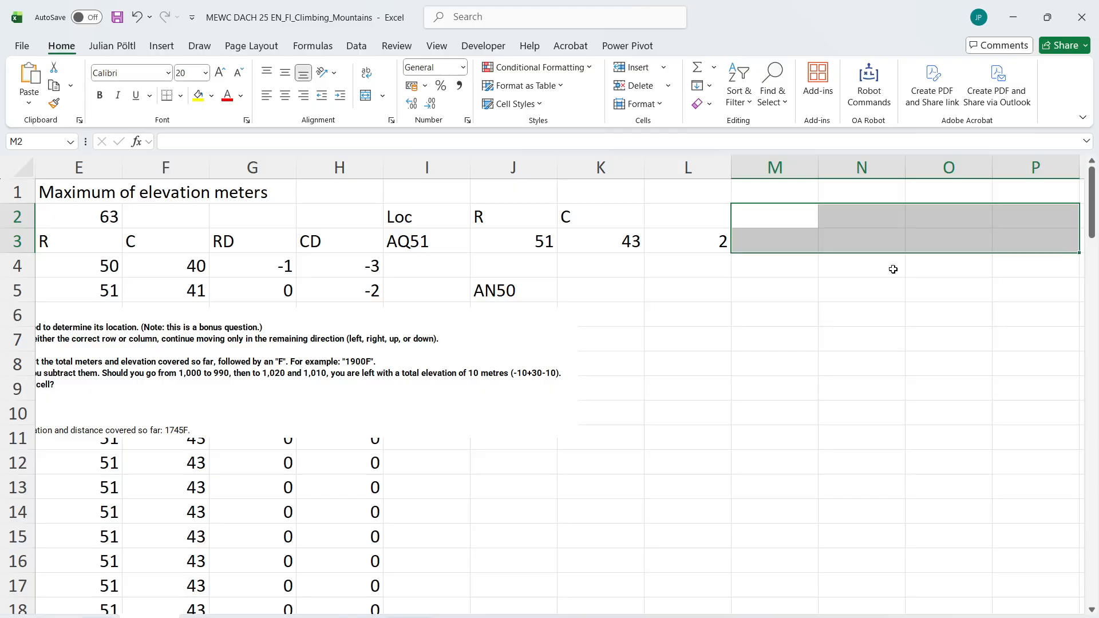
Enter the headers cm in M2 and Rm in N2
{"action": "left_click", "coordinate": [768, 211]}
{"action": "type", "text": "cm"}
{"action": "key", "text": "Tab"}
{"action": "type", "text": "r"}
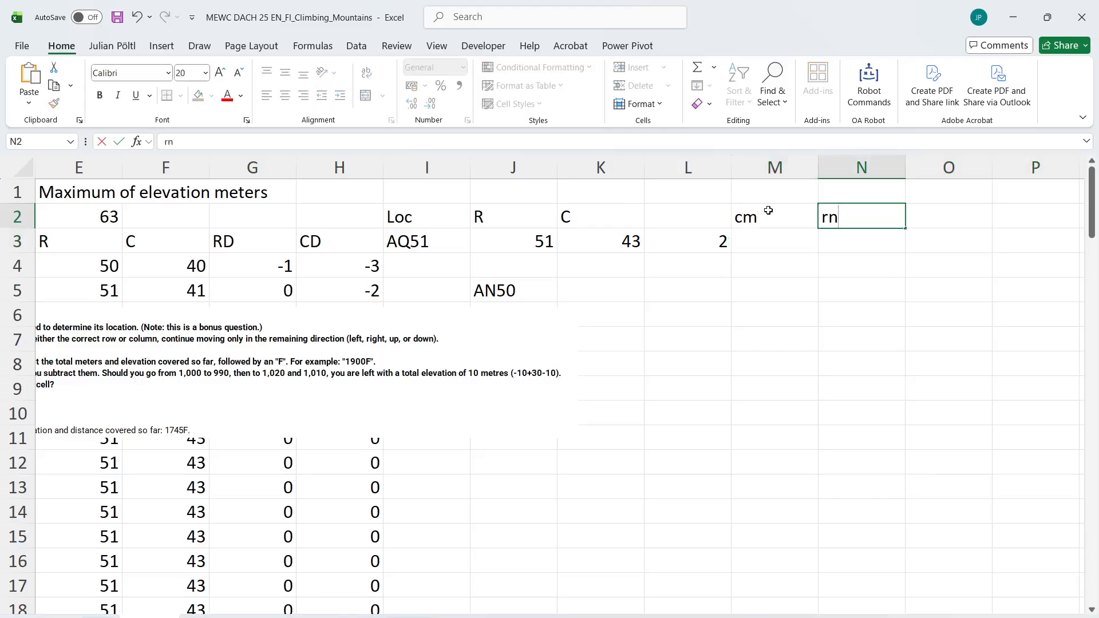
{"action": "type", "text": "M"}
{"action": "key", "text": "Return"}
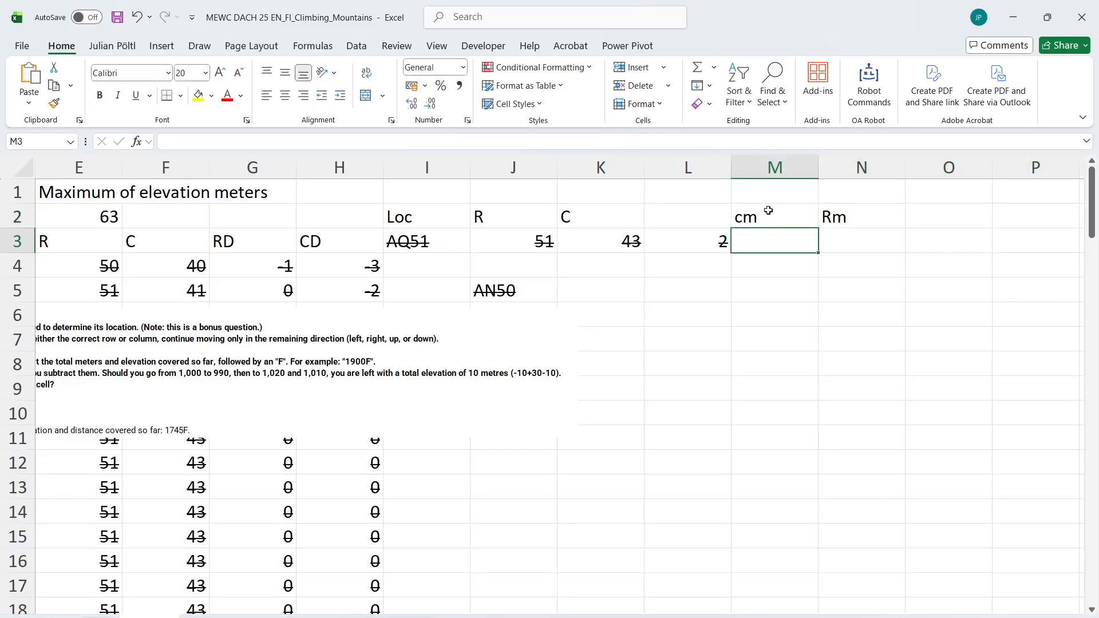
Change the calculation option so the workbook's formulas recalculate automatically
{"action": "type", "text": "="}
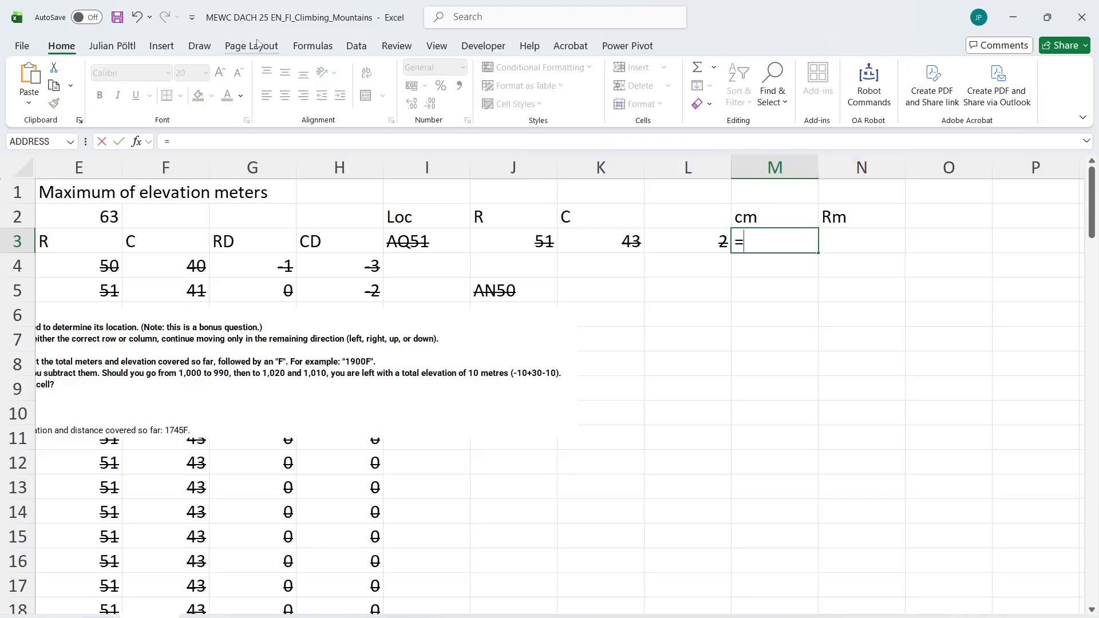
{"action": "left_click", "coordinate": [308, 47]}
{"action": "key", "text": "Escape"}
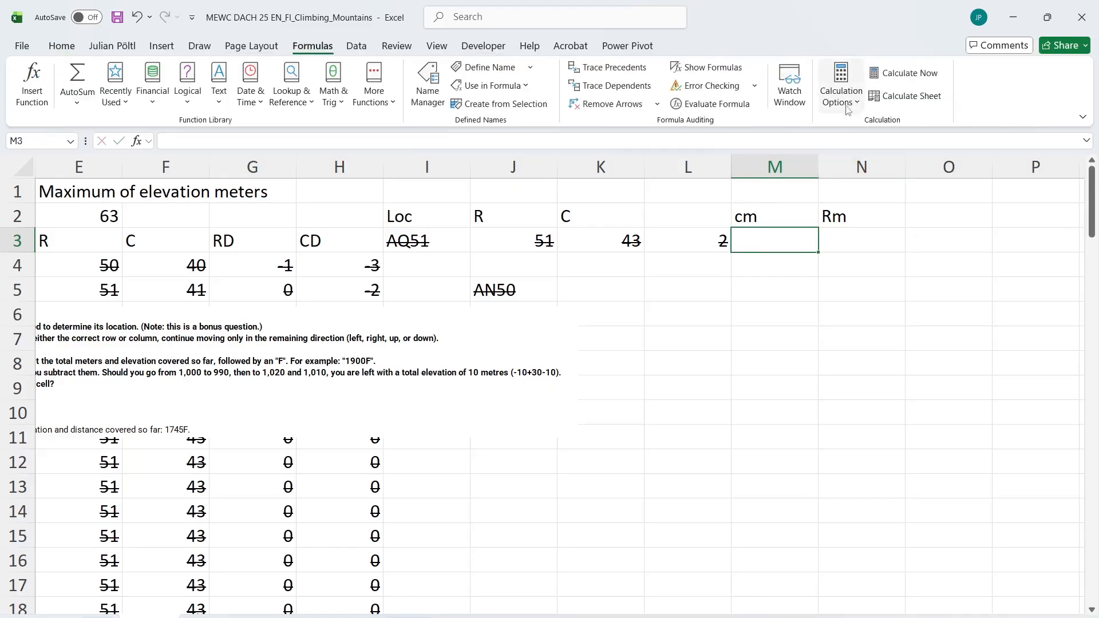
{"action": "left_click", "coordinate": [846, 91]}
{"action": "left_click", "coordinate": [858, 133]}
{"action": "type", "text": "=IND"}
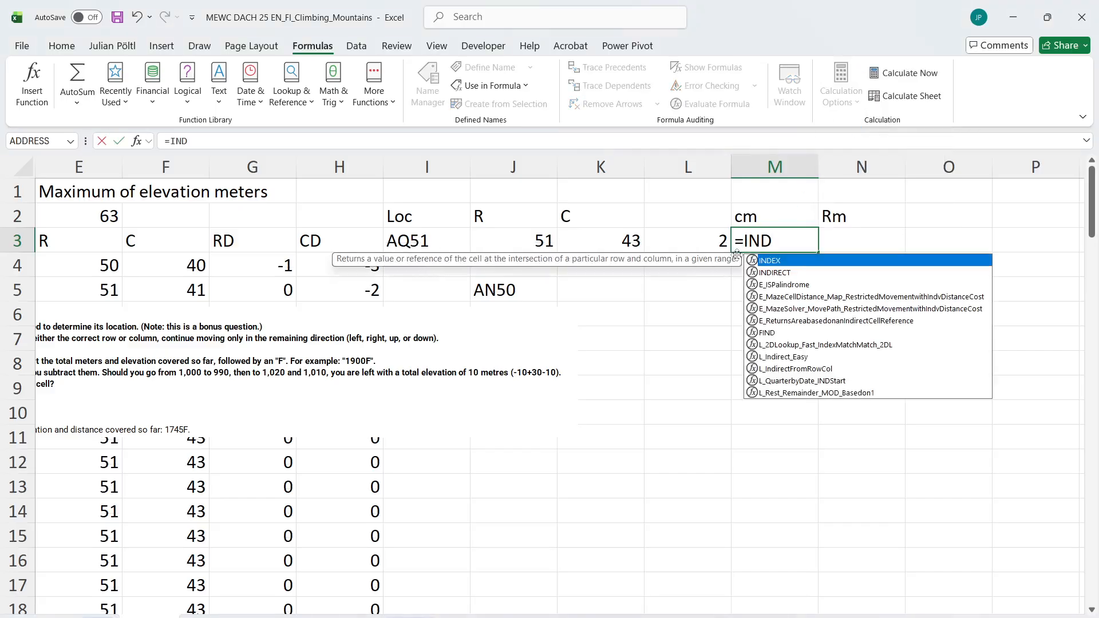
{"action": "key", "text": "Tab"}
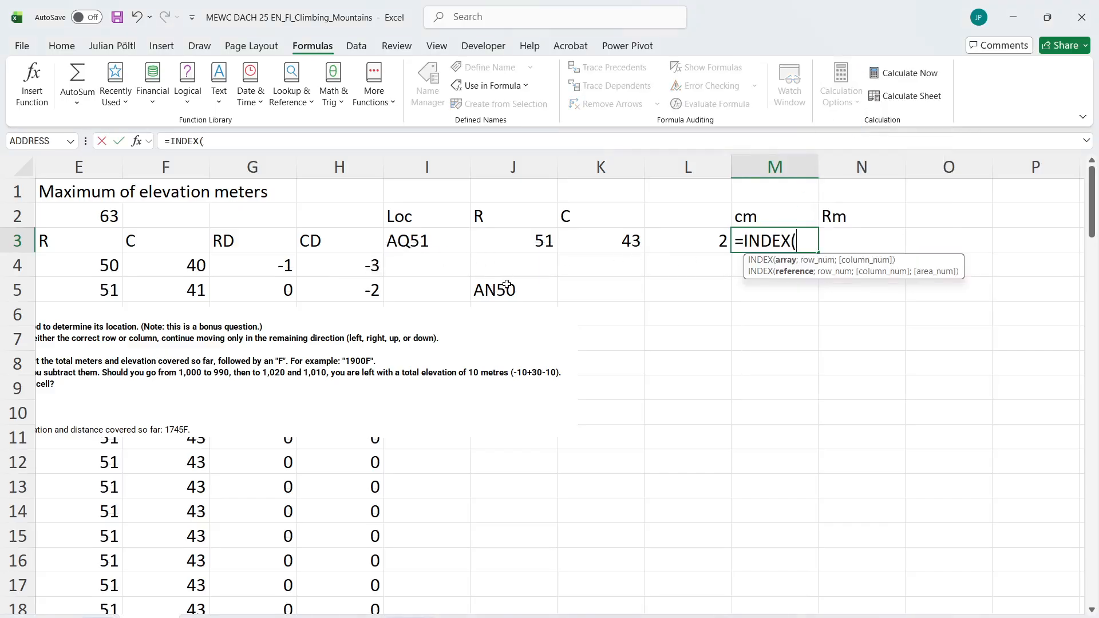
{"action": "key", "text": "Escape"}
Enter =TAKE(J5#;-1) in M3 to return the last cell reference of the spilled path
{"action": "type", "text": "="}
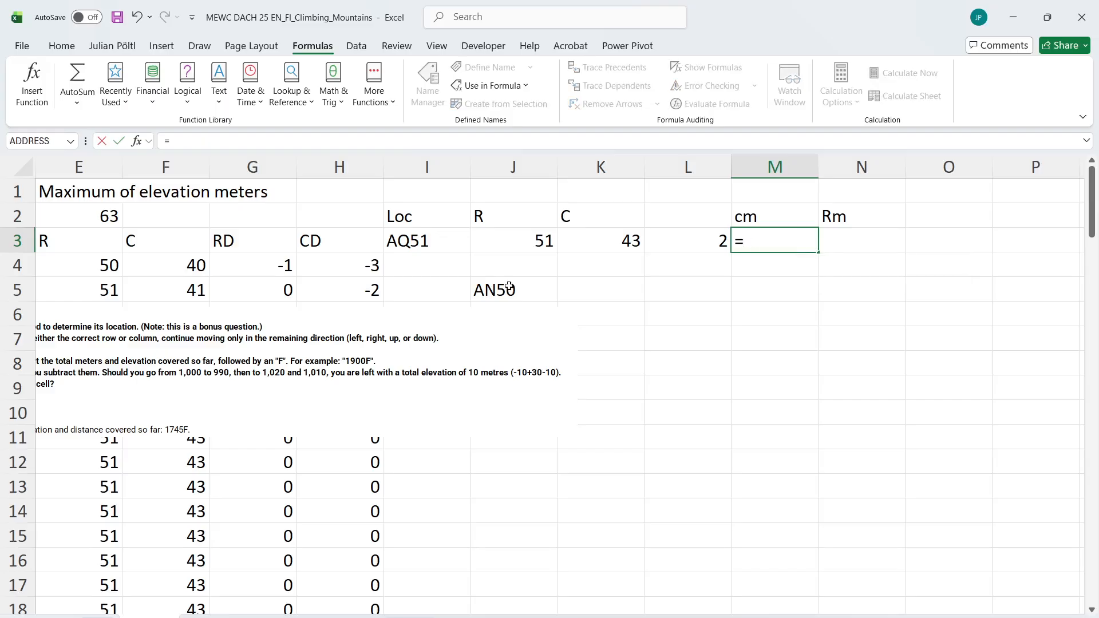
{"action": "type", "text": "TA"}
{"action": "key", "text": "Tab"}
{"action": "key", "text": "Left"}
{"action": "key", "text": "Left"}
{"action": "key", "text": "Left"}
{"action": "key", "text": "Down"}
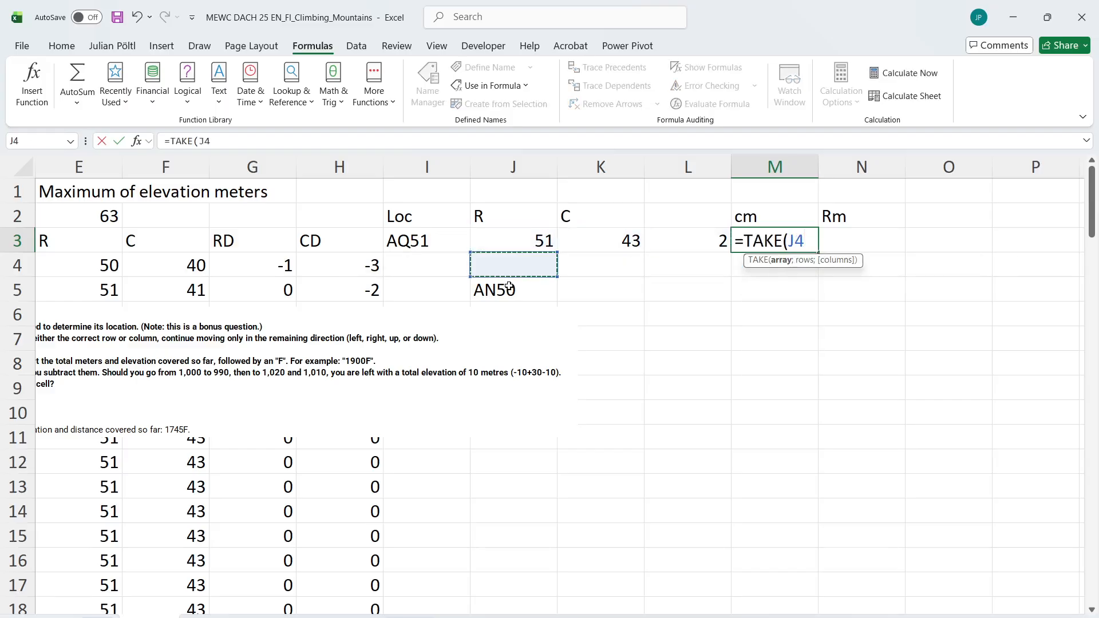
{"action": "left_click", "coordinate": [509, 286]}
{"action": "type", "text": ";"}
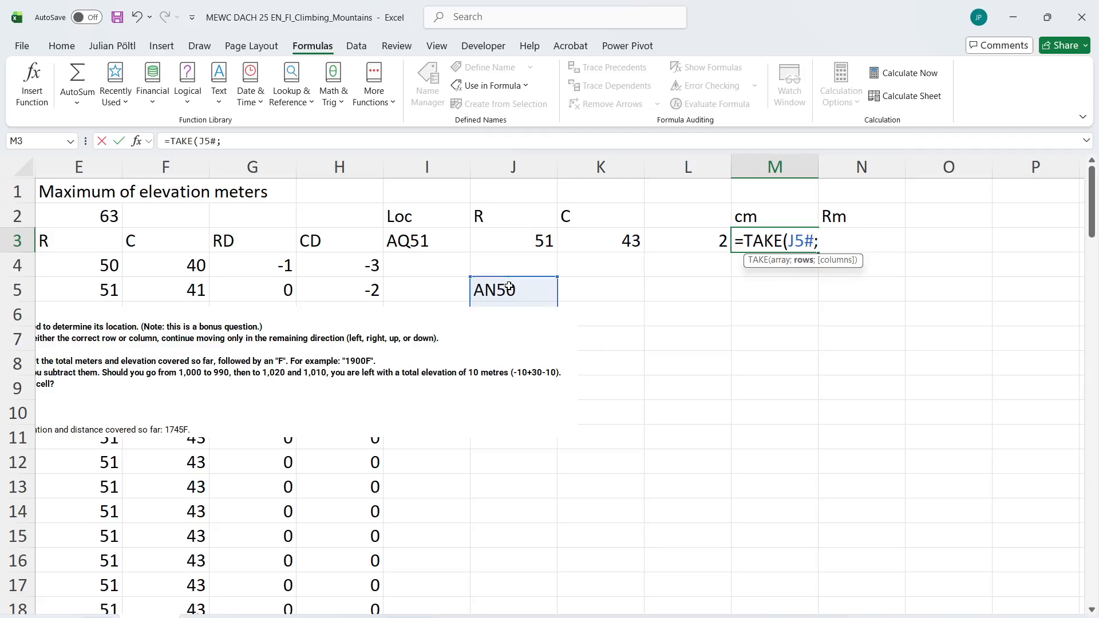
{"action": "type", "text": "-1)"}
{"action": "key", "text": "Return"}
{"action": "key", "text": "Up"}
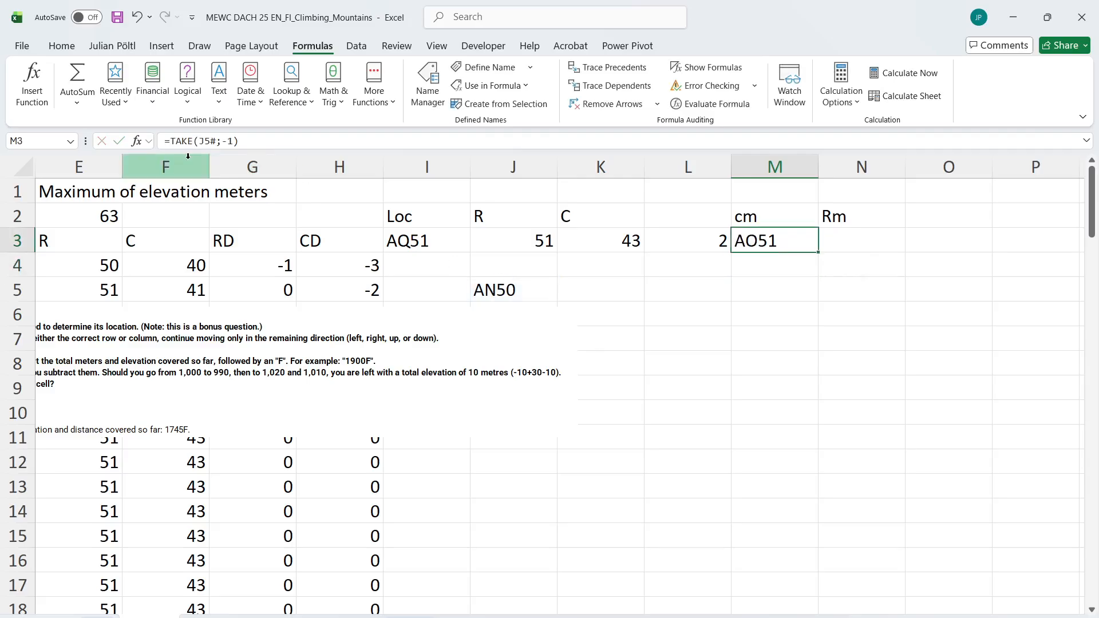
Wrap the TAKE formula in M3 in L_ColumnNumberfromCellreference and subtract I3 from it
{"action": "left_click", "coordinate": [171, 141]}
{"action": "type", "text": "COLUM"}
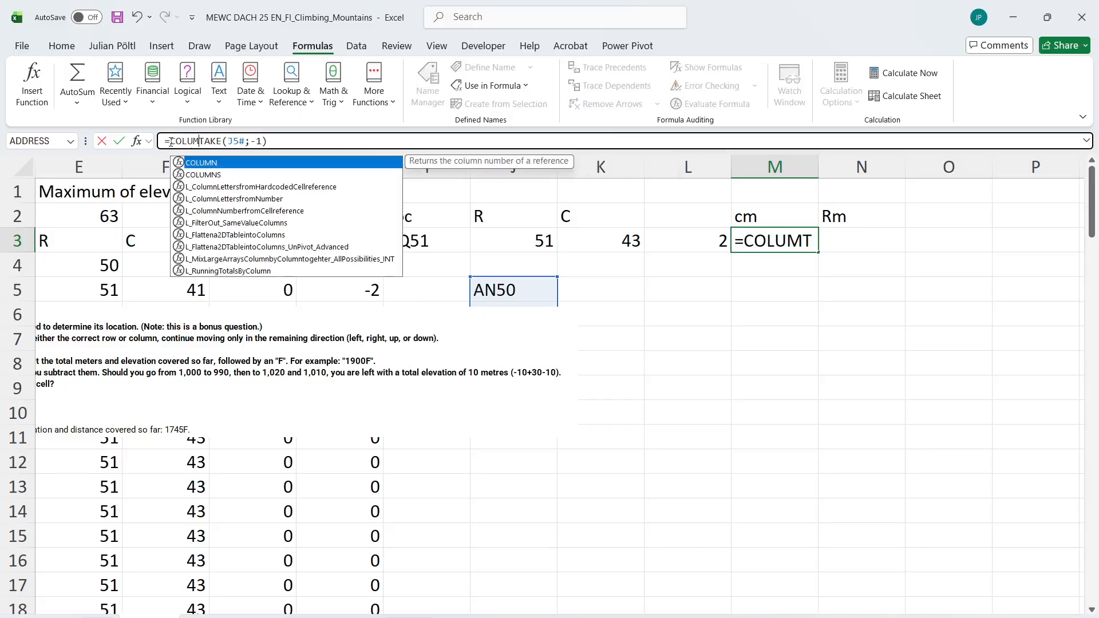
{"action": "key", "text": "Down"}
{"action": "key", "text": "Down"}
{"action": "key", "text": "Down"}
{"action": "key", "text": "Down"}
{"action": "key", "text": "Tab"}
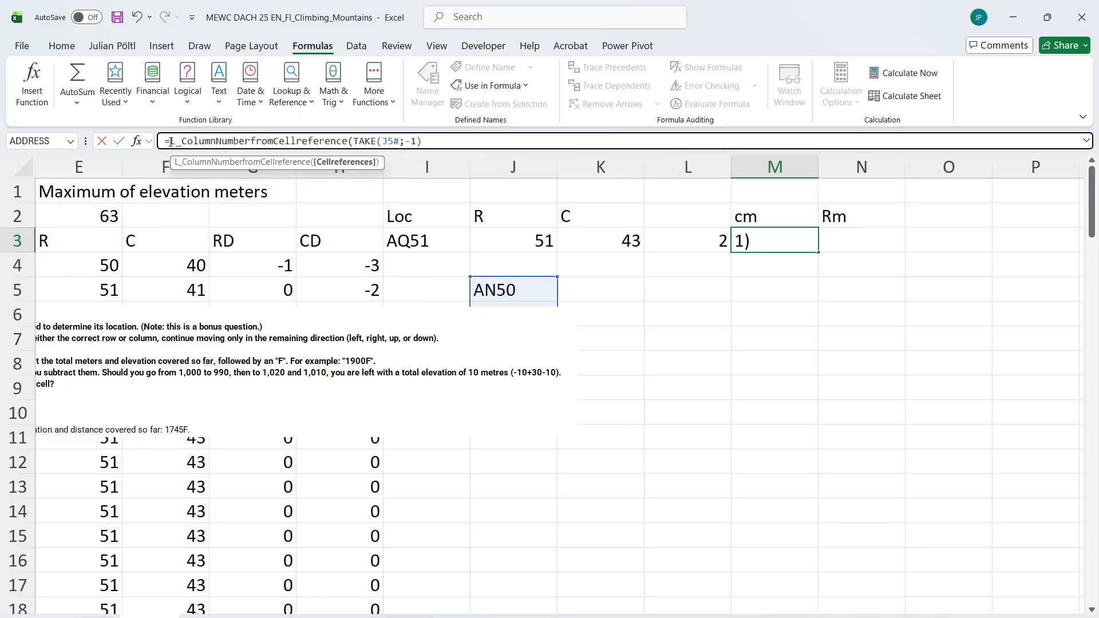
{"action": "key", "text": "End"}
{"action": "type", "text": ")-"}
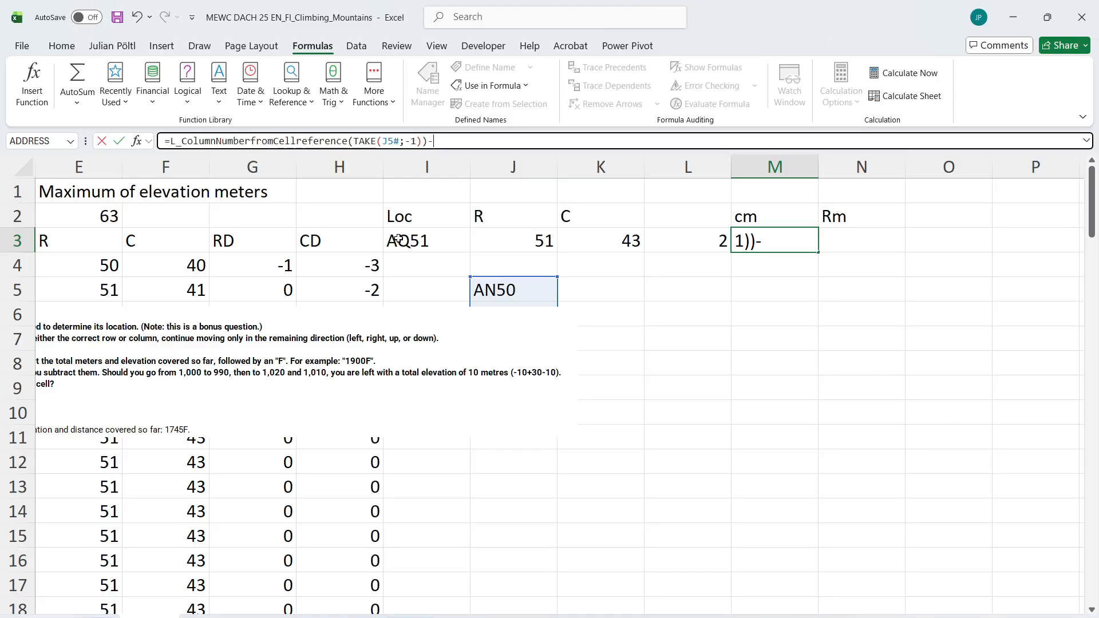
{"action": "scroll", "coordinate": [229, 206], "scroll_direction": "left", "scroll_amount": 2}
{"action": "left_click", "coordinate": [563, 243]}
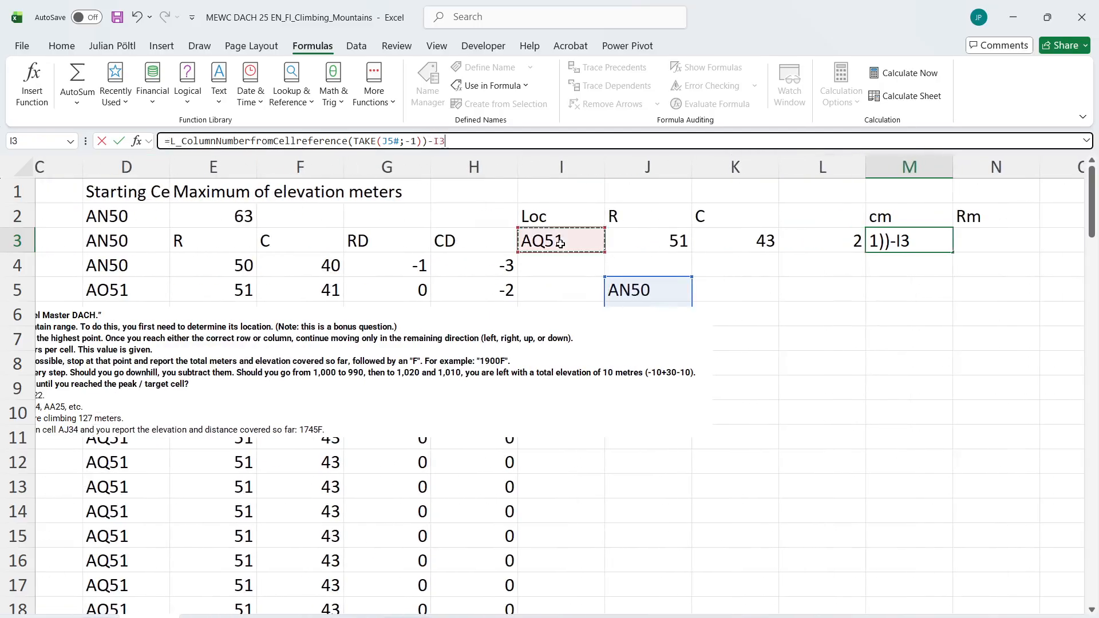
{"action": "key", "text": "ctrl+Return"}
Replace the subtracted I3 in the M3 formula with L_ColumnNumberfromCellreference(I3)
{"action": "left_click", "coordinate": [470, 141]}
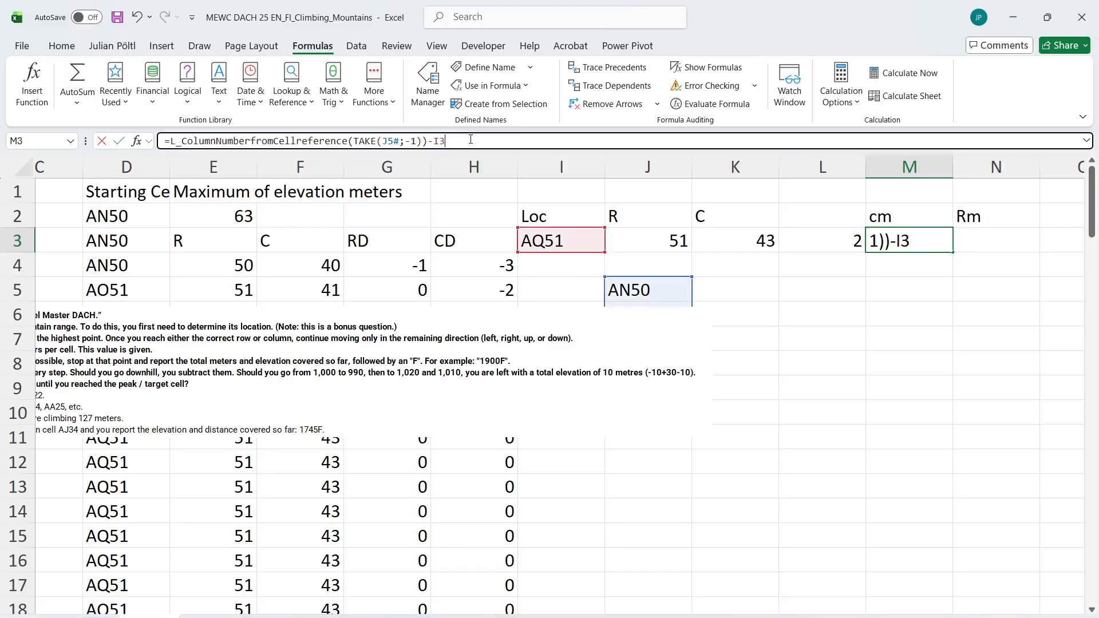
{"action": "key", "text": "BackSpace"}
{"action": "key", "text": "BackSpace"}
{"action": "type", "text": "COL"}
{"action": "key", "text": "Down"}
{"action": "key", "text": "Down"}
{"action": "key", "text": "Down"}
{"action": "key", "text": "Down"}
{"action": "key", "text": "Down"}
{"action": "key", "text": "Down"}
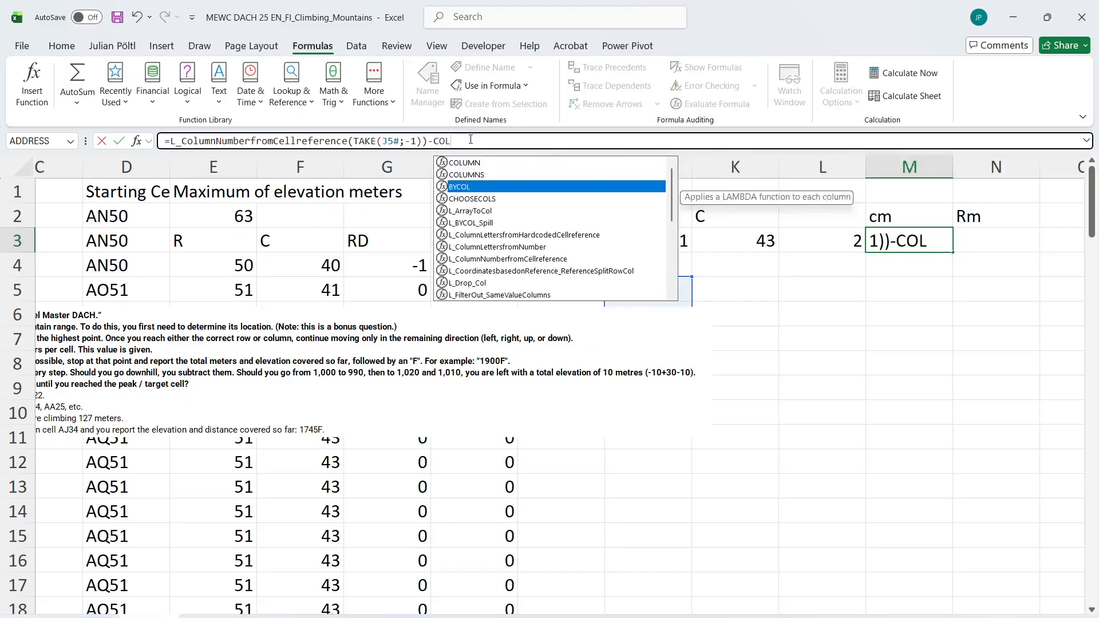
{"action": "key", "text": "Tab"}
{"action": "key", "text": "Left"}
{"action": "key", "text": "Left"}
{"action": "key", "text": "Left"}
{"action": "key", "text": "Left"}
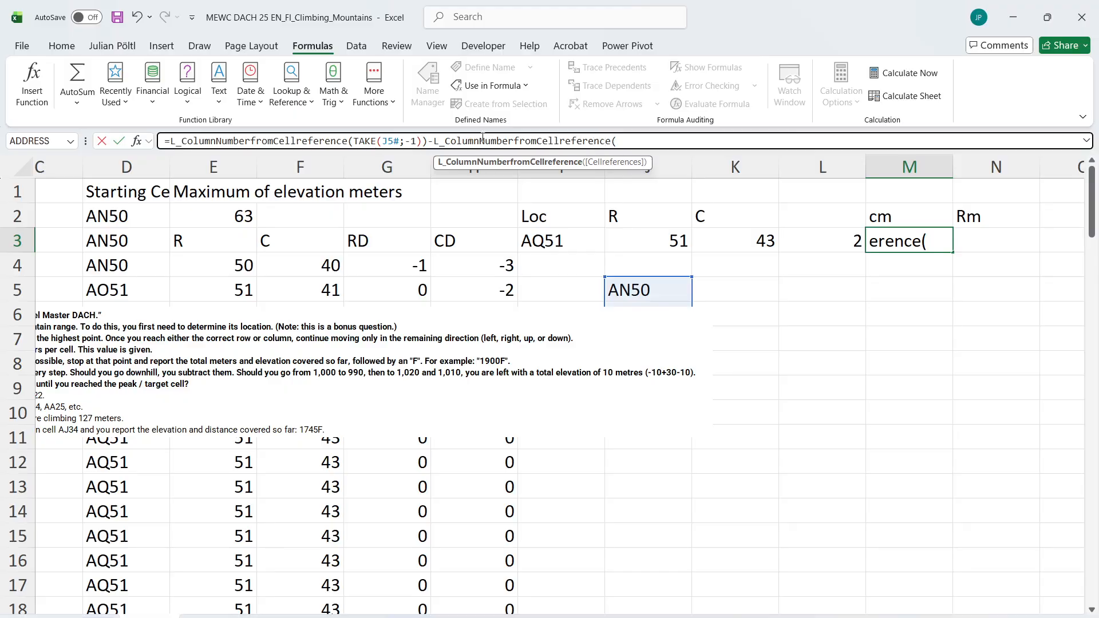
{"action": "left_click", "coordinate": [693, 137]}
{"action": "left_click", "coordinate": [582, 241]}
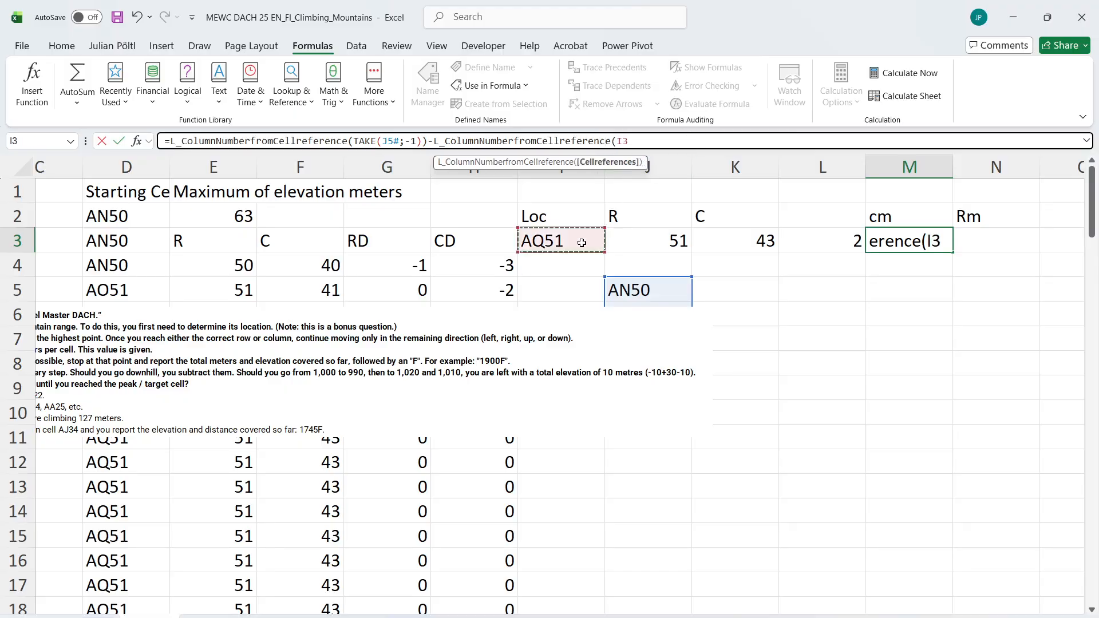
{"action": "scroll", "coordinate": [581, 240], "scroll_direction": "left", "scroll_amount": 2}
{"action": "scroll", "coordinate": [582, 243], "scroll_direction": "left", "scroll_amount": 2}
{"action": "scroll", "coordinate": [581, 243], "scroll_direction": "right", "scroll_amount": 3}
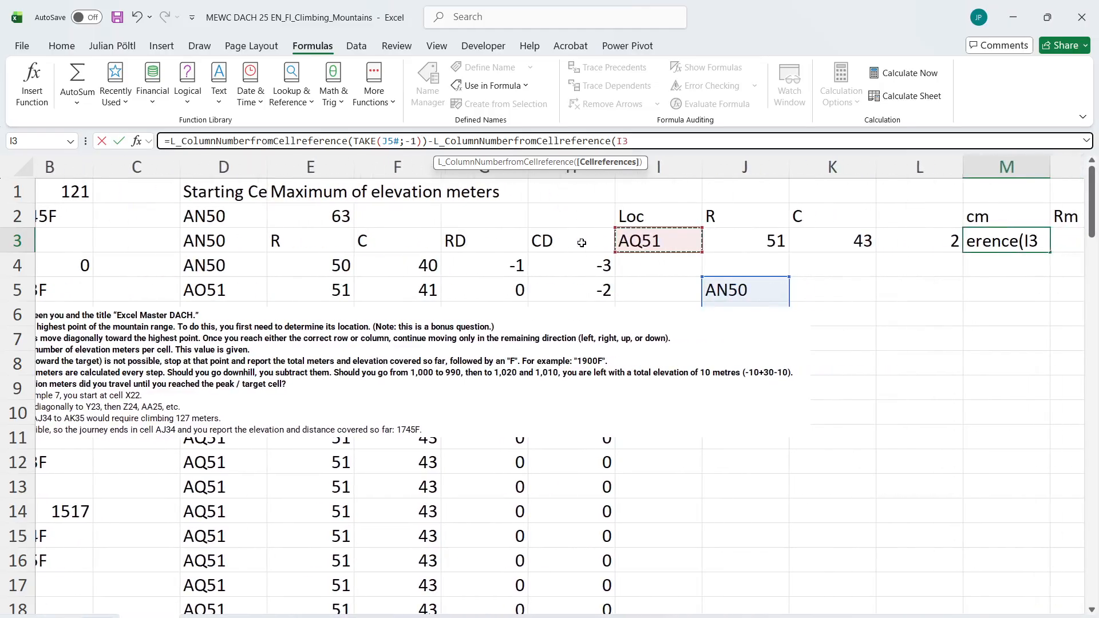
{"action": "type", "text": ")"}
{"action": "key", "text": "ctrl+Return"}
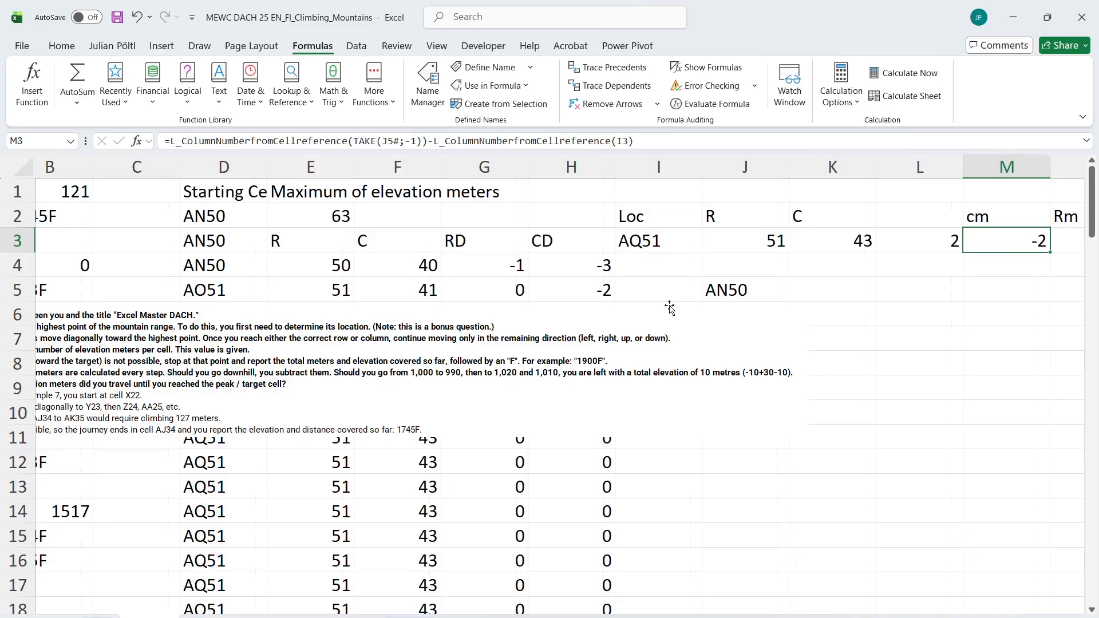
Move the instruction text box down to uncover row 6, and reselect M3
{"action": "scroll", "coordinate": [670, 308], "scroll_direction": "right", "scroll_amount": 4}
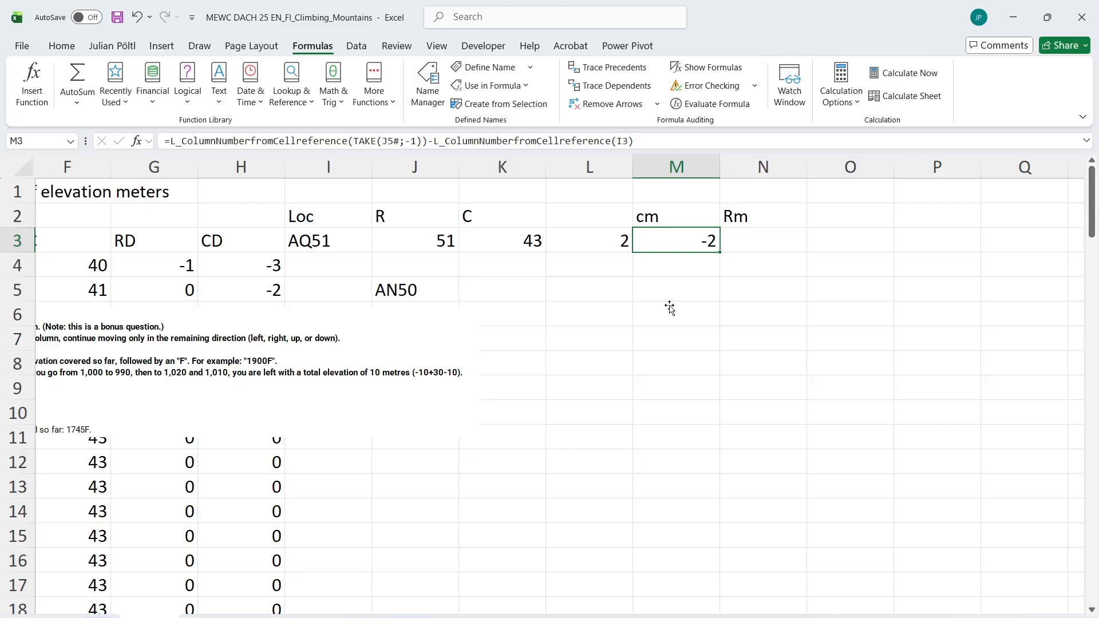
{"action": "left_click_drag", "start_coordinate": [393, 366], "coordinate": [397, 339]}
{"action": "left_click", "coordinate": [695, 237]}
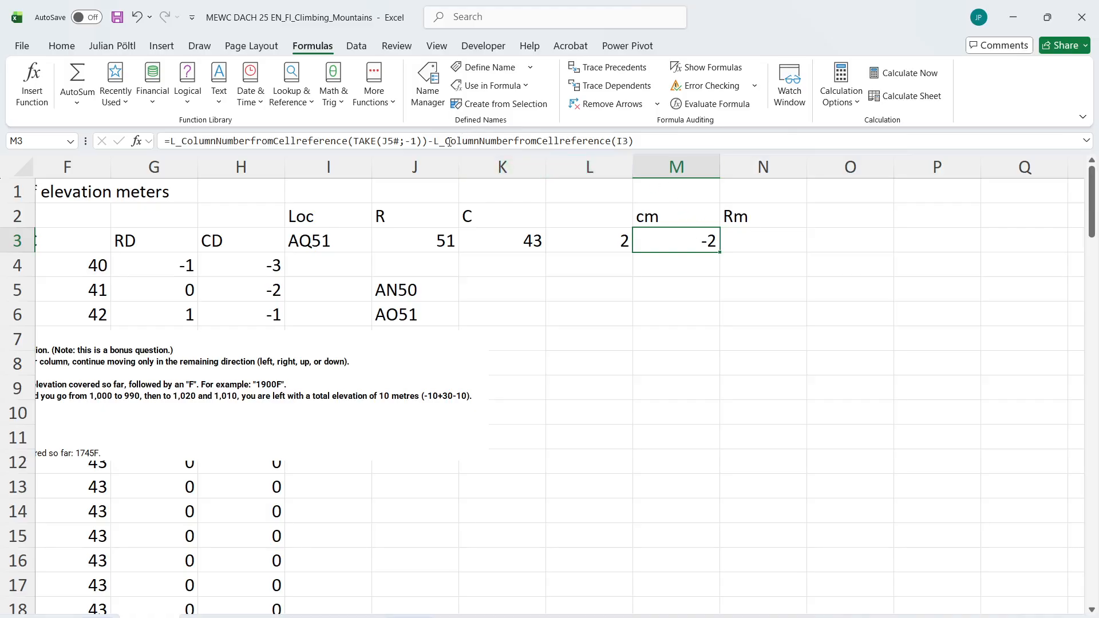
Reverse the subtraction in M3 to =L_ColumnNumberfromCellreference(I3)-L_ColumnNumberfromCellreference(TAKE(J5#;-1))
{"action": "left_click_drag", "start_coordinate": [433, 141], "coordinate": [691, 160]}
{"action": "key", "text": "ctrl+c"}
{"action": "key", "text": "BackSpace"}
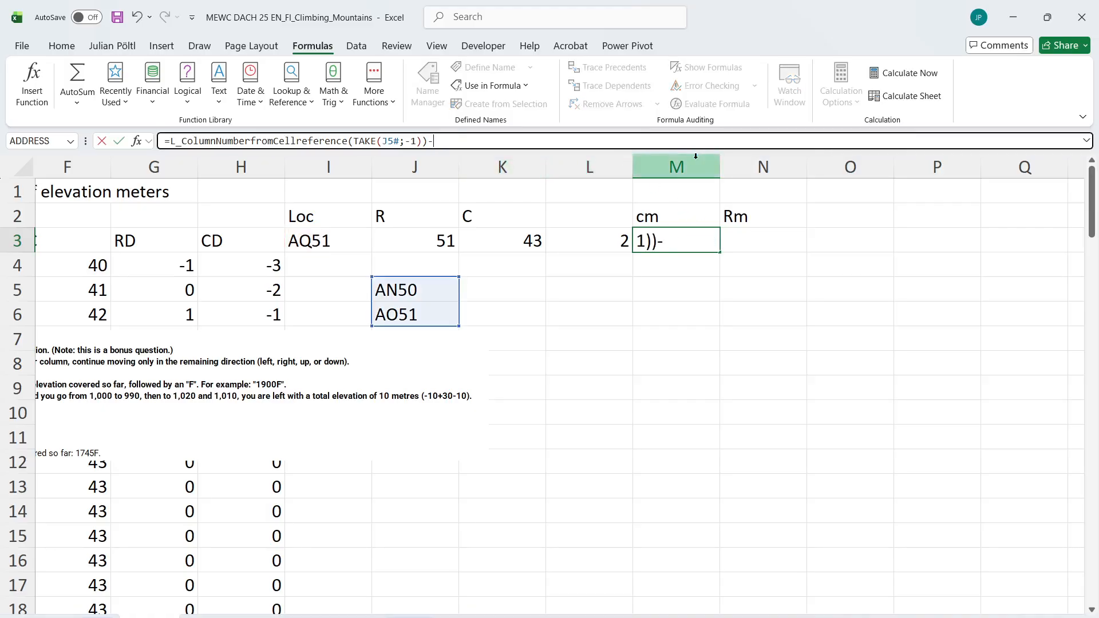
{"action": "key", "text": "BackSpace"}
{"action": "left_click", "coordinate": [172, 141]}
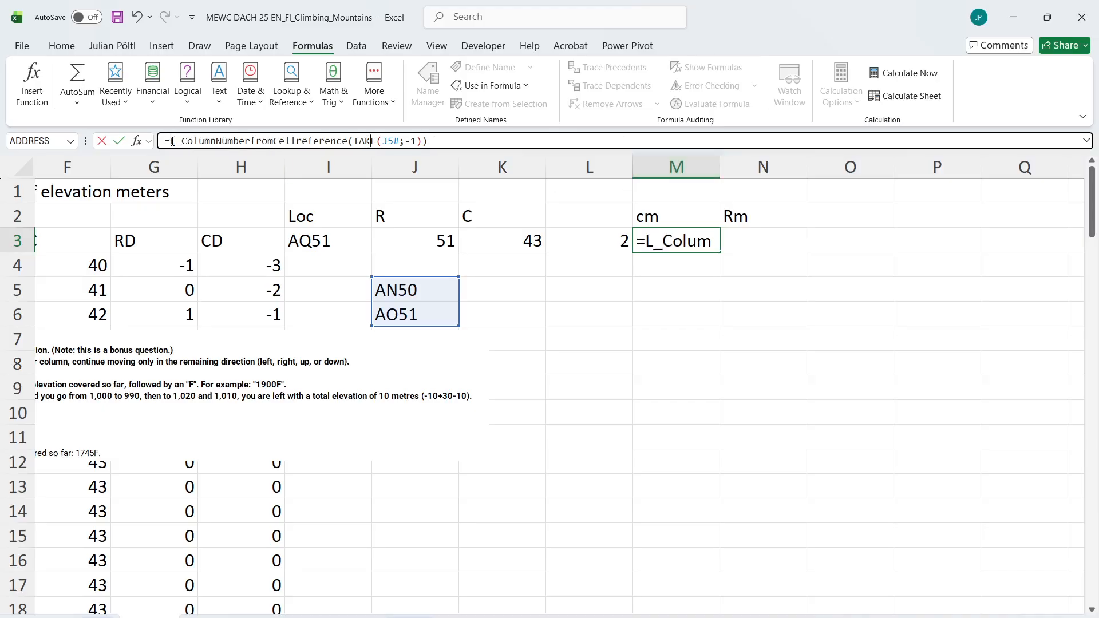
{"action": "key", "text": "ctrl+v"}
{"action": "type", "text": "-"}
{"action": "key", "text": "Return"}
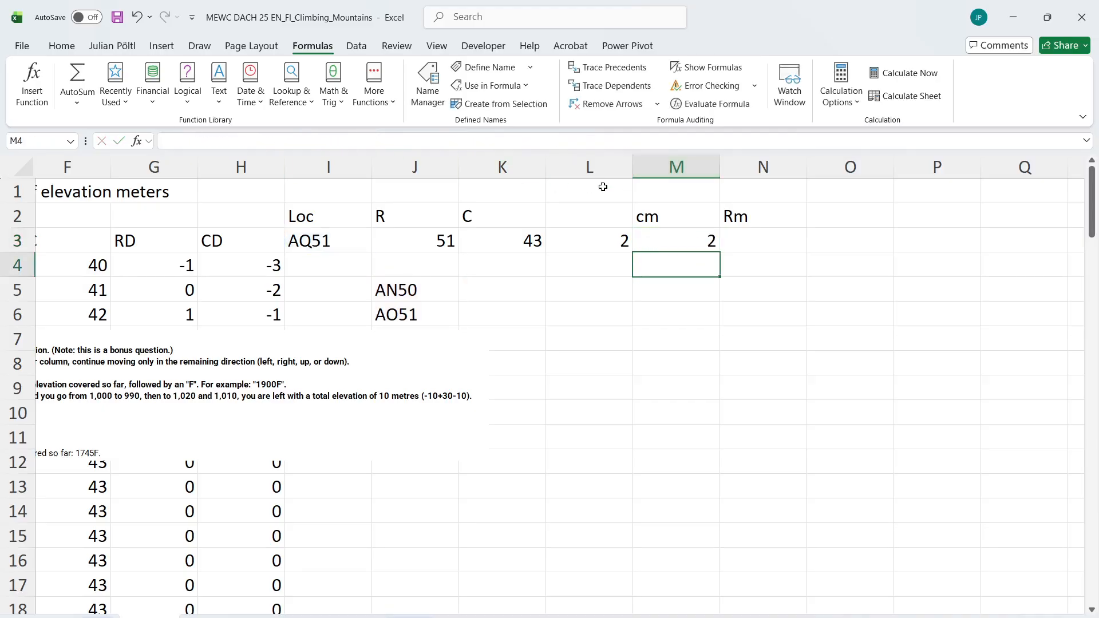
Copy the formula text from M3 into N3, keeping the references to I3 and J5#
{"action": "left_click", "coordinate": [677, 231]}
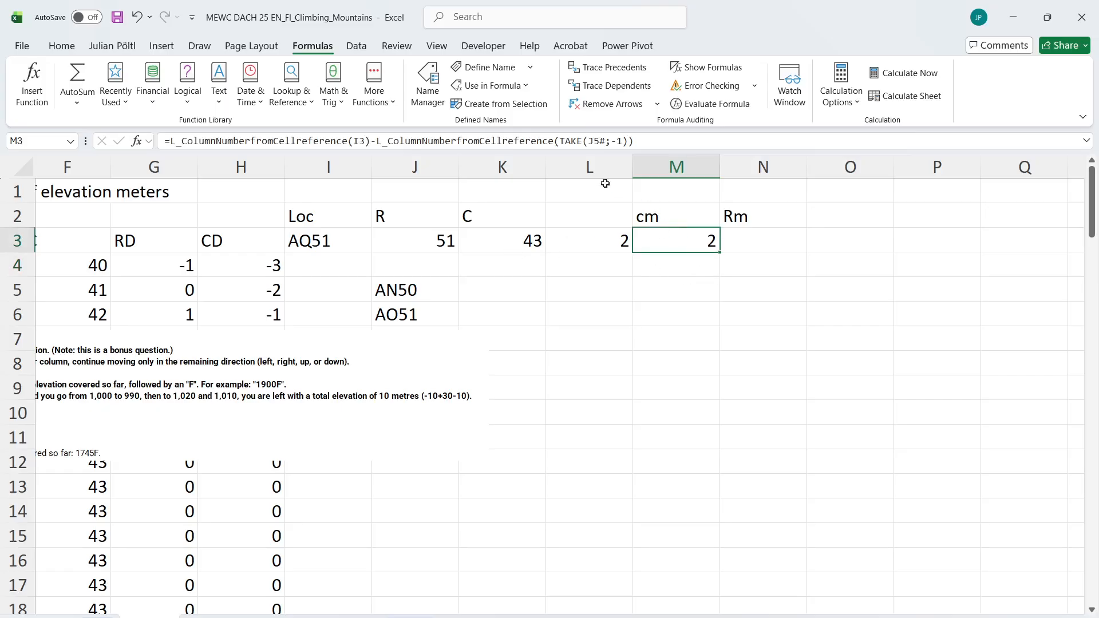
{"action": "left_click", "coordinate": [561, 143]}
{"action": "key", "text": "ctrl+a"}
{"action": "key", "text": "ctrl+c"}
{"action": "key", "text": "Tab"}
{"action": "left_click", "coordinate": [562, 143]}
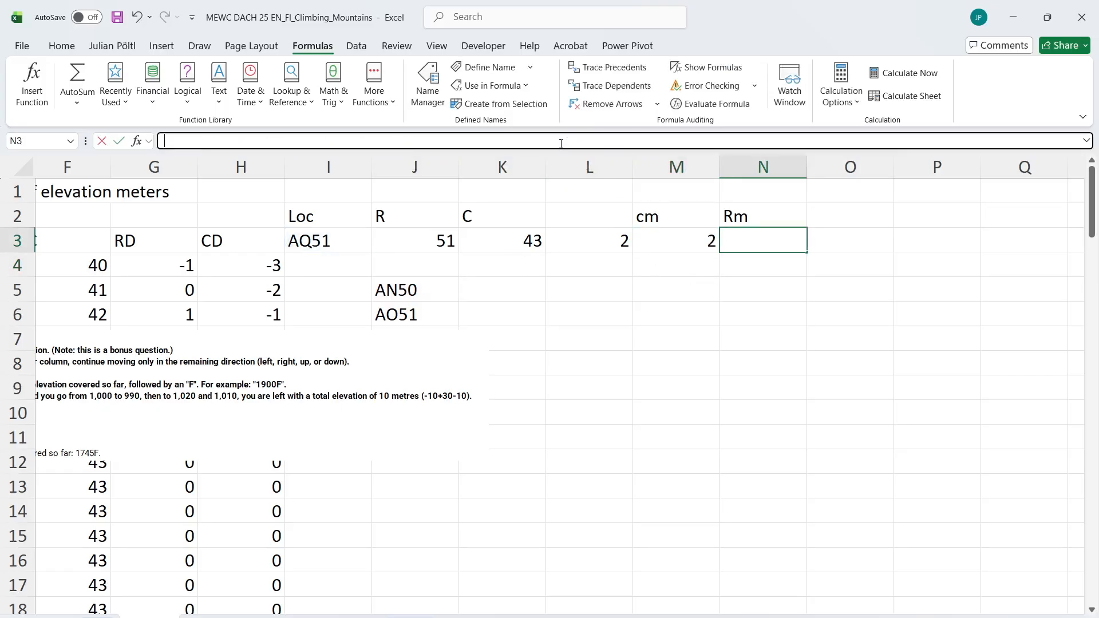
{"action": "key", "text": "ctrl+v"}
Replace both column-number functions in N3 with L_RowNumberfromCellreference, and move the instruction text box down to uncover rows 7 to 11
{"action": "double_click", "coordinate": [335, 141]}
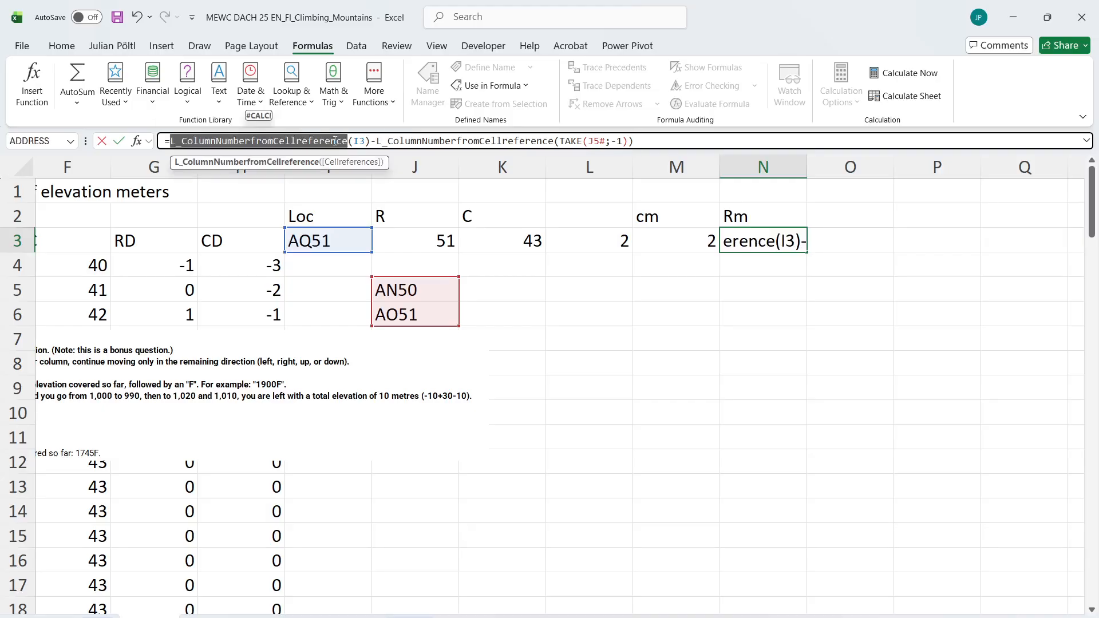
{"action": "type", "text": "RON"}
{"action": "key", "text": "BackSpace"}
{"action": "type", "text": "WN"}
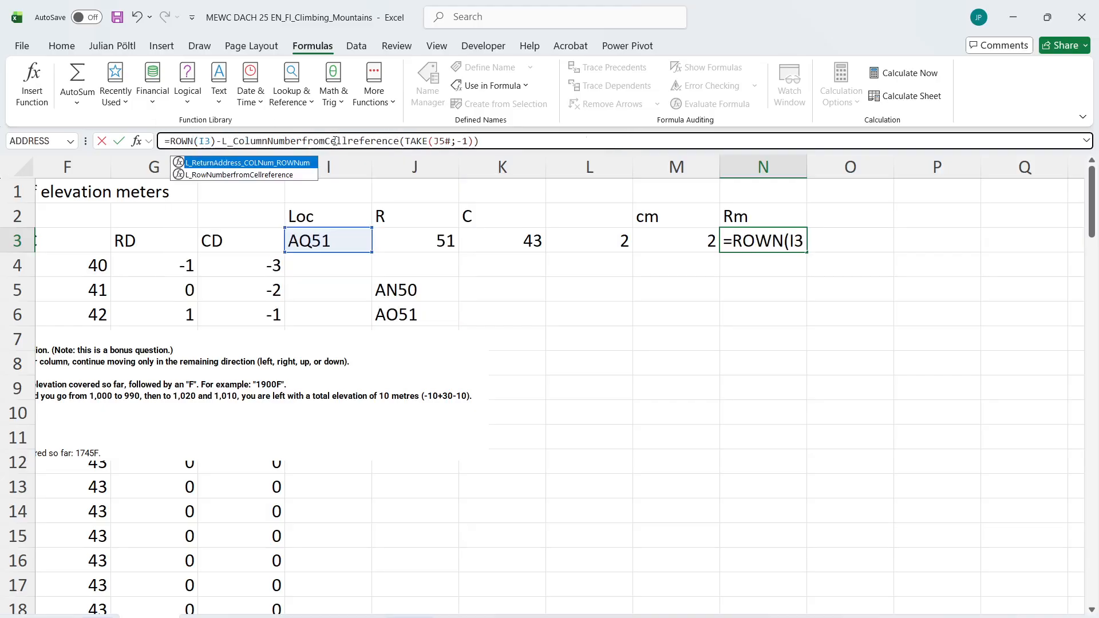
{"action": "key", "text": "Tab"}
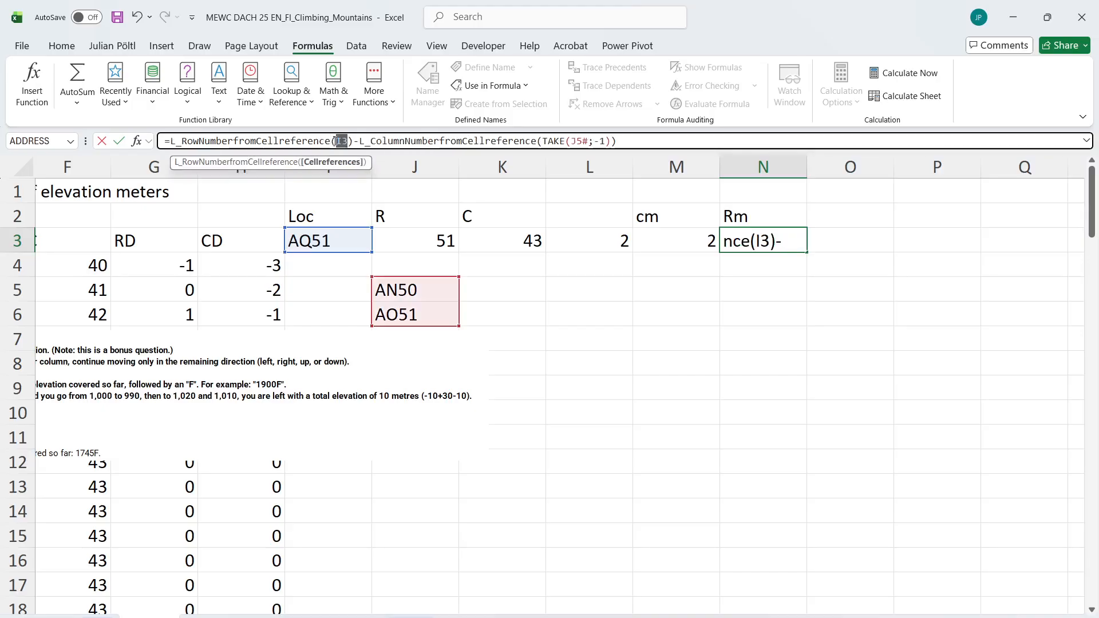
{"action": "double_click", "coordinate": [335, 141]}
{"action": "key", "text": "ctrl+c"}
{"action": "double_click", "coordinate": [429, 141]}
{"action": "key", "text": "ctrl+v"}
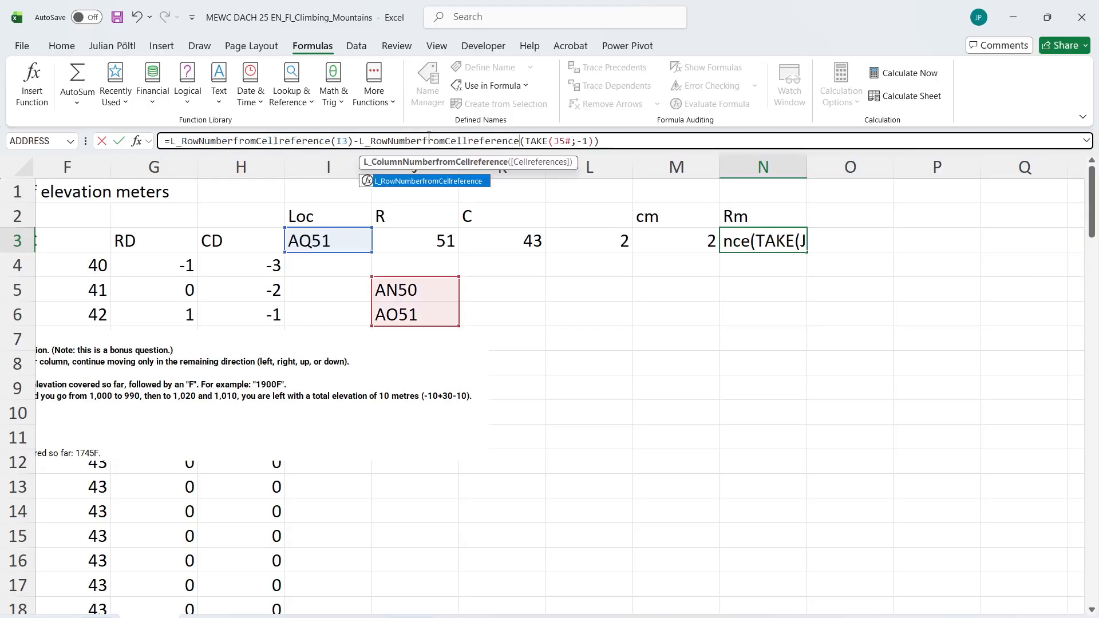
{"action": "key", "text": "Return"}
{"action": "key", "text": "Up"}
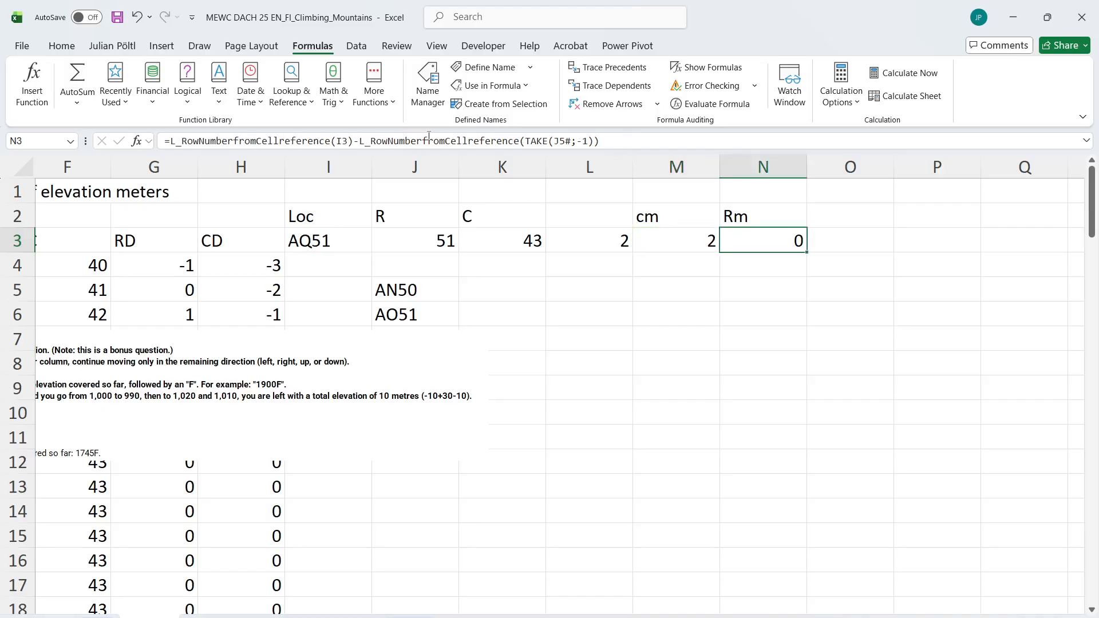
{"action": "left_click_drag", "start_coordinate": [383, 390], "coordinate": [772, 503]}
{"action": "left_click", "coordinate": [438, 305]}
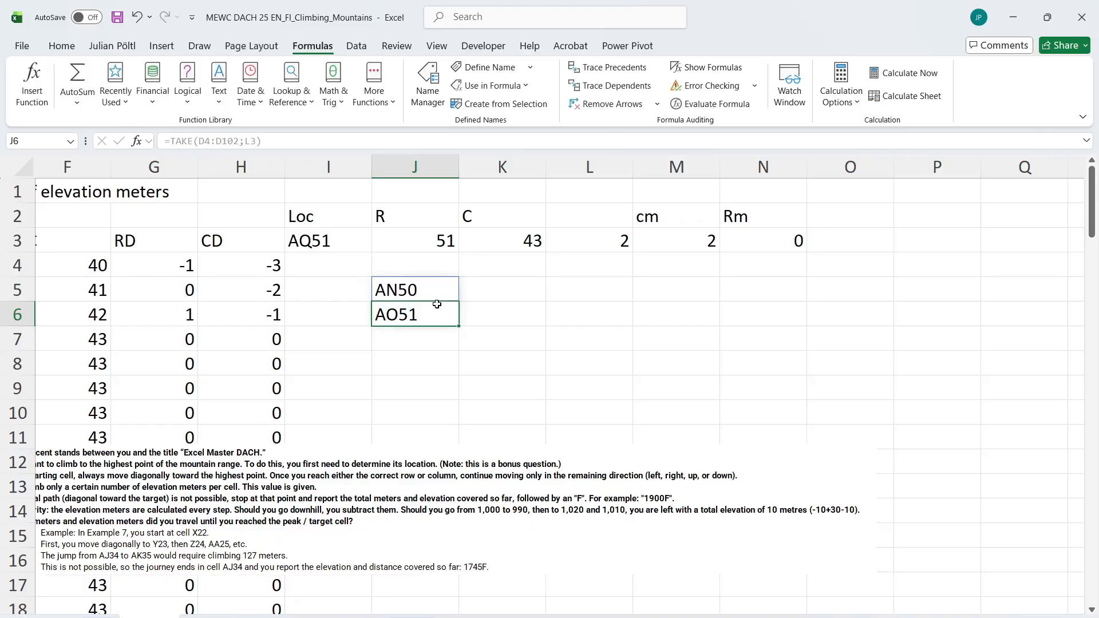
{"action": "left_click", "coordinate": [431, 288]}
{"action": "left_click", "coordinate": [170, 140]}
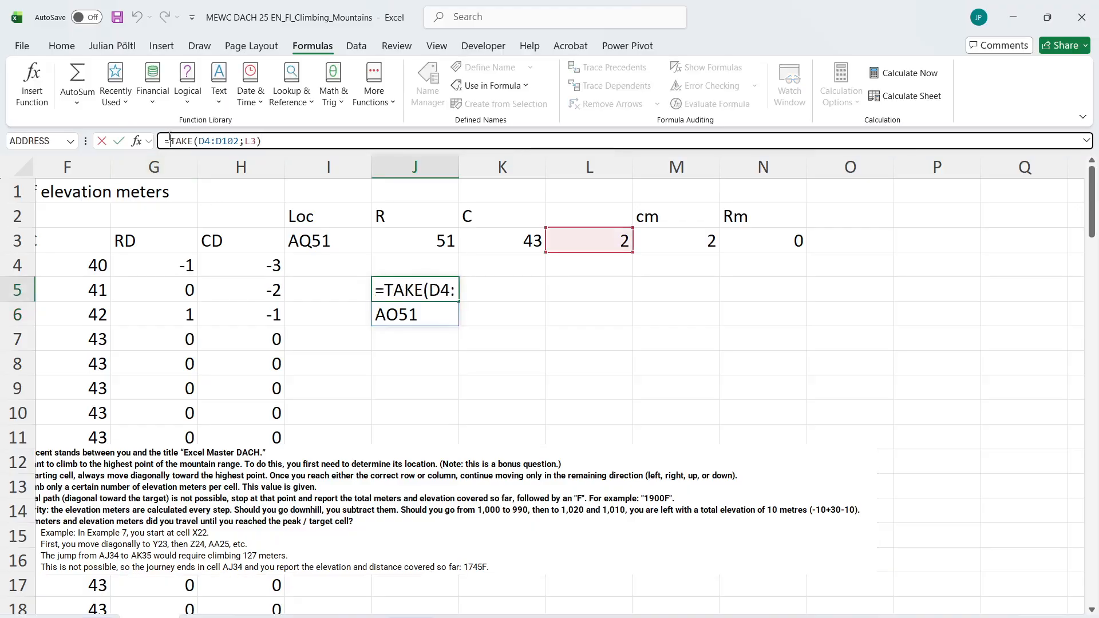
{"action": "type", "text": "lET"}
{"action": "key", "text": "Tab"}
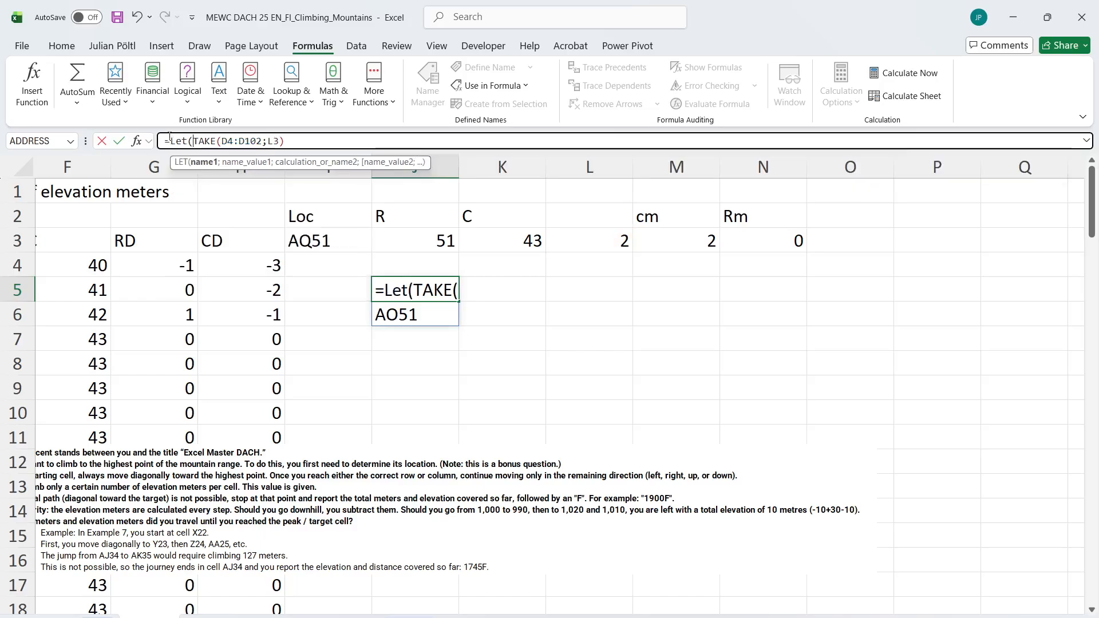
{"action": "key", "text": "Escape"}
Start a VSTACK formula in L5 with the spill range J5# as its first array
{"action": "left_click", "coordinate": [559, 290]}
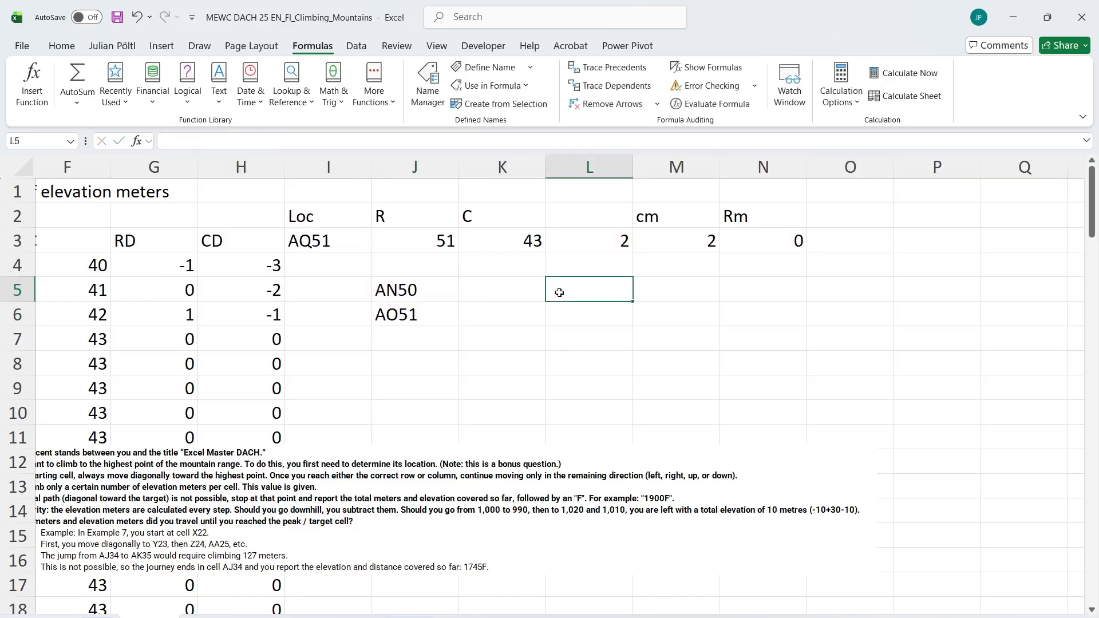
{"action": "type", "text": "=vs"}
{"action": "key", "text": "Tab"}
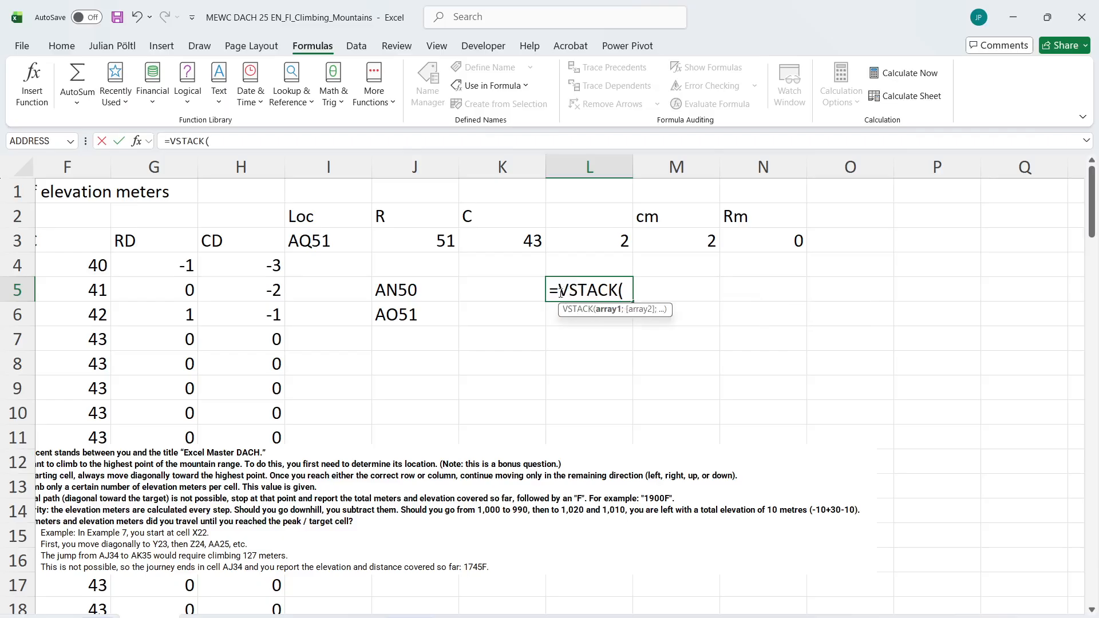
{"action": "key", "text": "Left"}
{"action": "key", "text": "Left"}
{"action": "type", "text": "#;"}
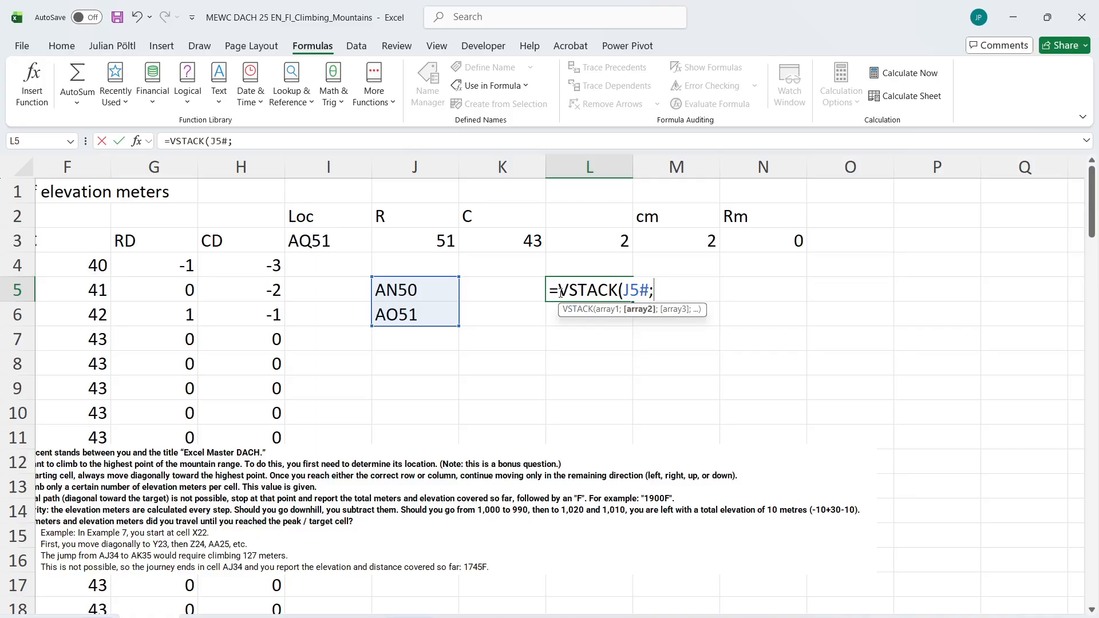
{"action": "type", "text": "c"}
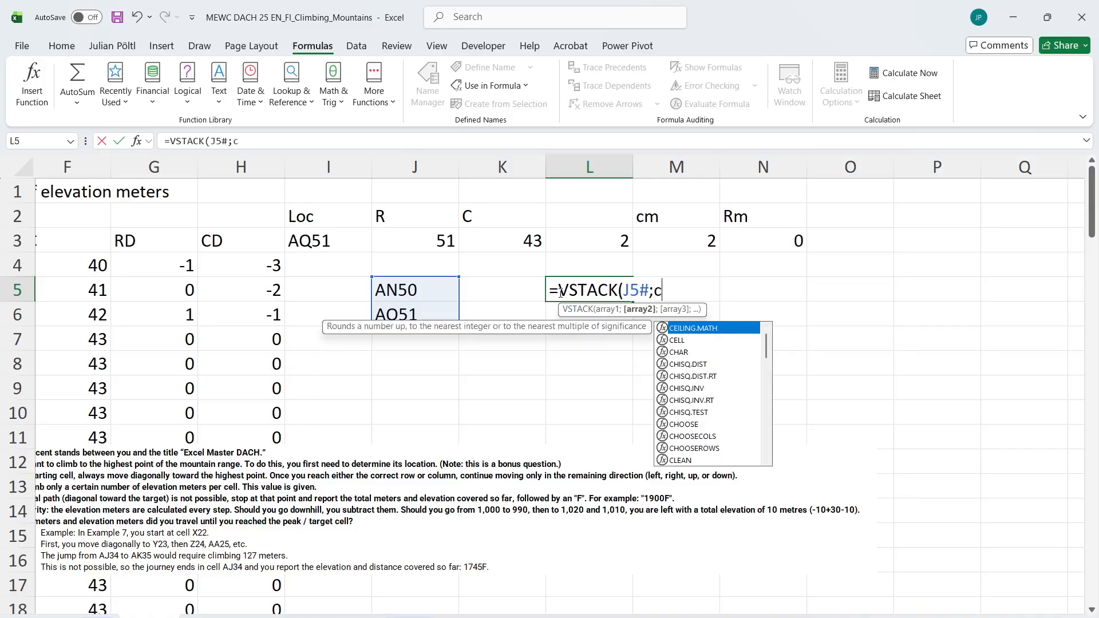
{"action": "type", "text": "ellre"}
Add E_CellRefbasedonReferenceandMovement as the second VSTACK array, with TAKE(J5#;-1) as its cell reference
{"action": "key", "text": "Down"}
{"action": "key", "text": "Down"}
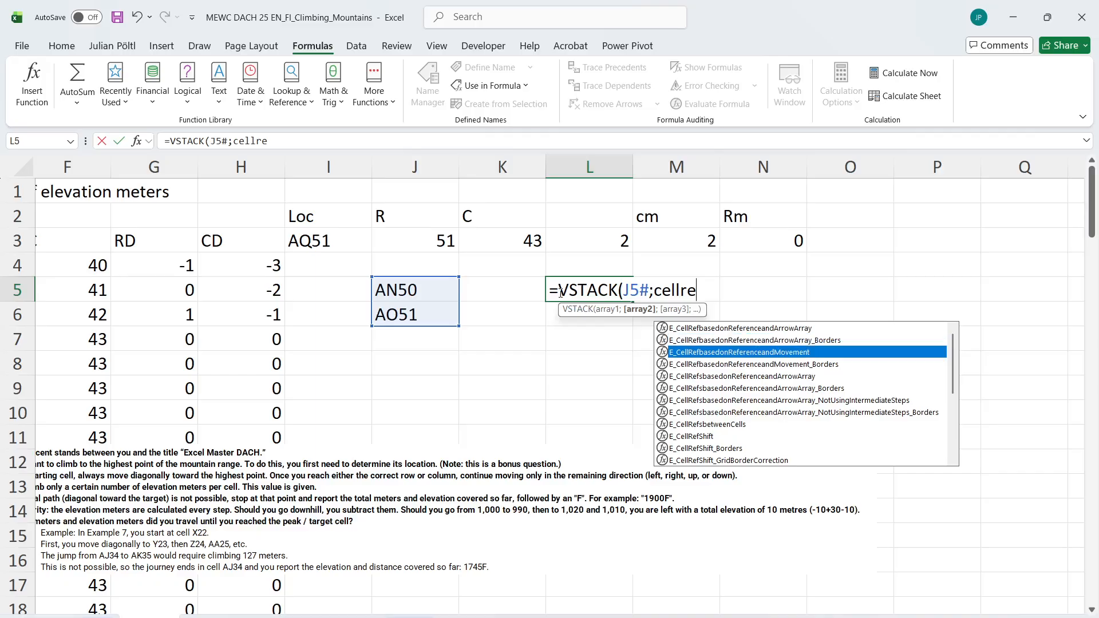
{"action": "key", "text": "Tab"}
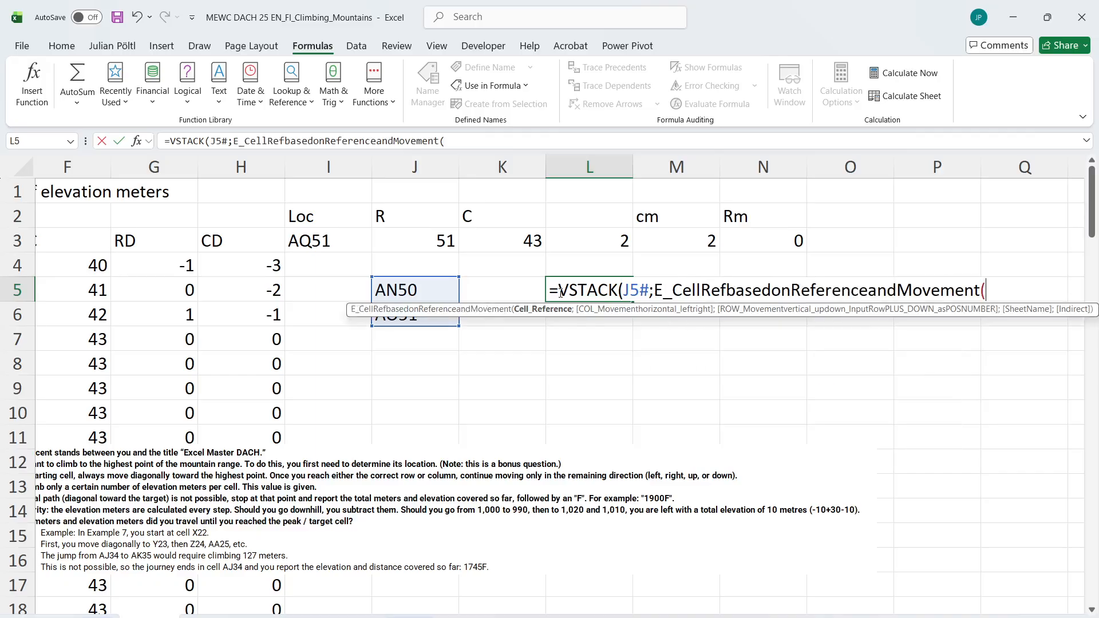
{"action": "type", "text": "tak"}
{"action": "key", "text": "Tab"}
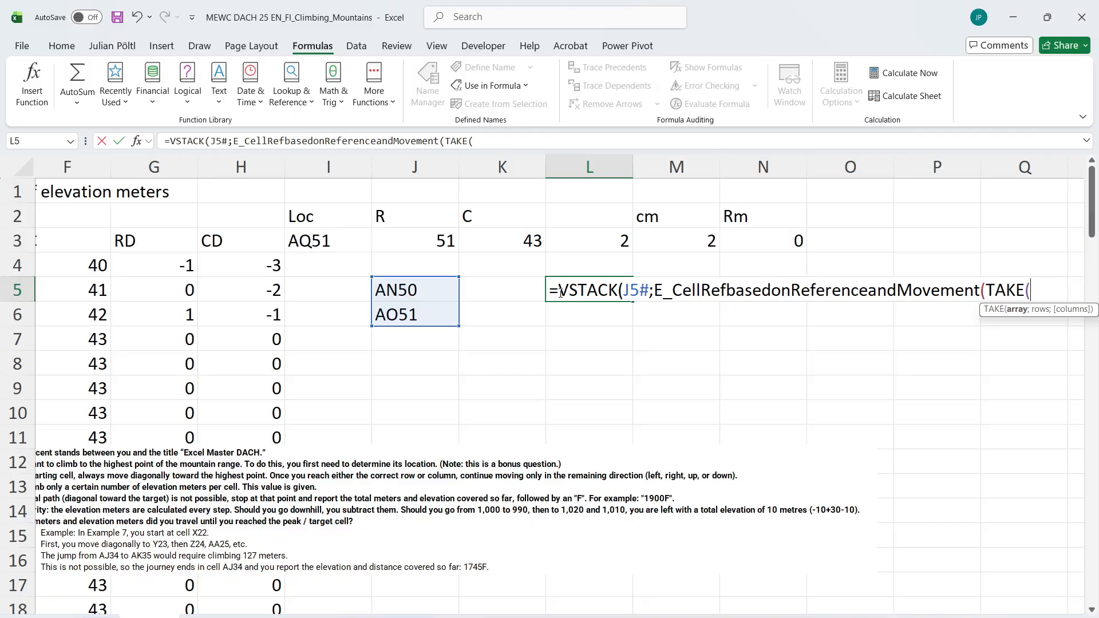
{"action": "key", "text": "Left"}
{"action": "key", "text": "Left"}
{"action": "type", "text": "#;-1"}
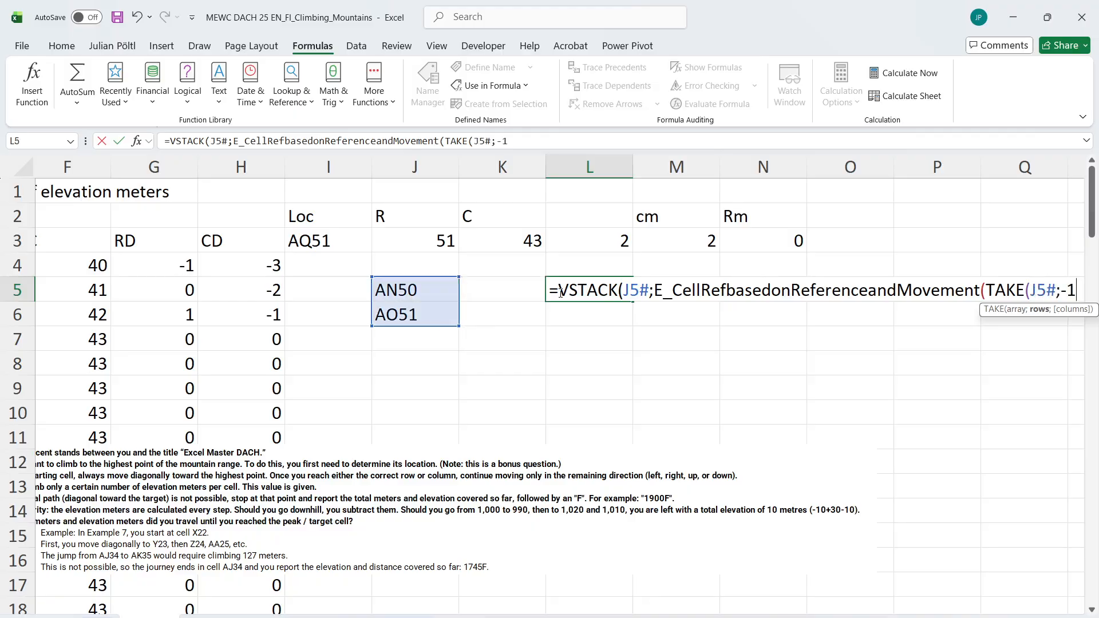
{"action": "type", "text": ");se"}
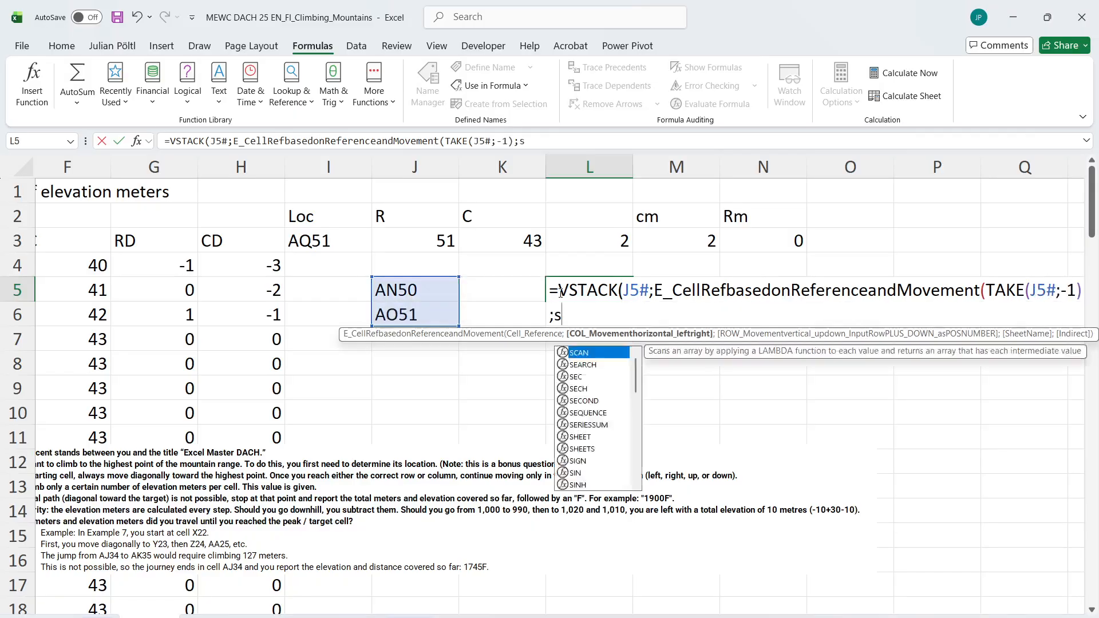
Set the column movement argument of the L5 formula to SEQUENCE(M3)
{"action": "key", "text": "Down"}
{"action": "key", "text": "Down"}
{"action": "key", "text": "Down"}
{"action": "key", "text": "Down"}
{"action": "key", "text": "Tab"}
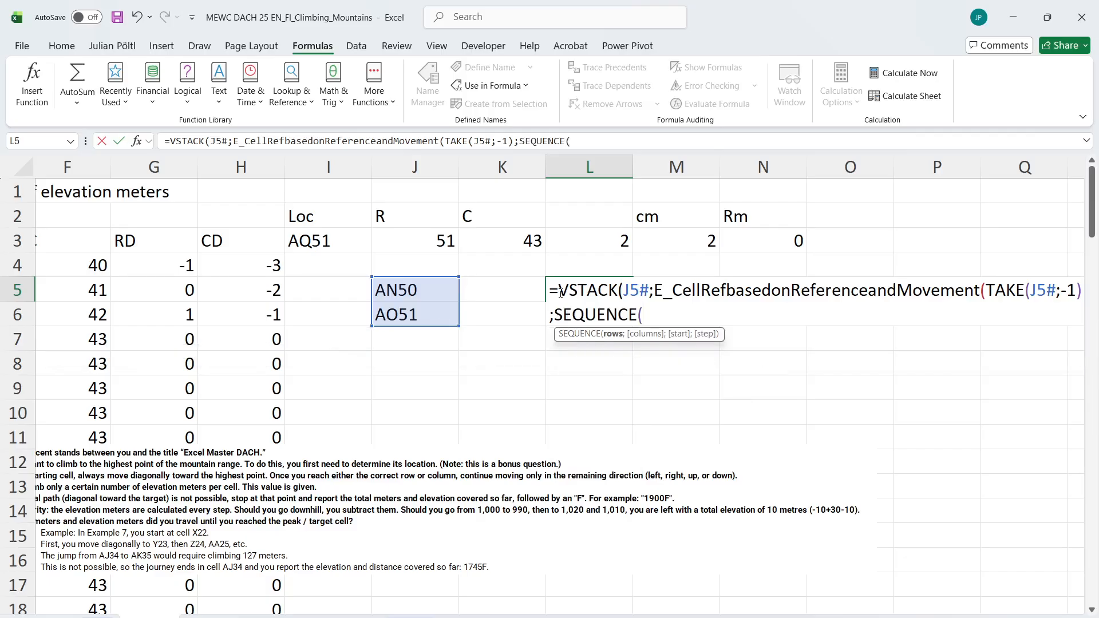
{"action": "key", "text": "Up"}
{"action": "key", "text": "Up"}
{"action": "key", "text": "Right"}
{"action": "type", "text": ");s"}
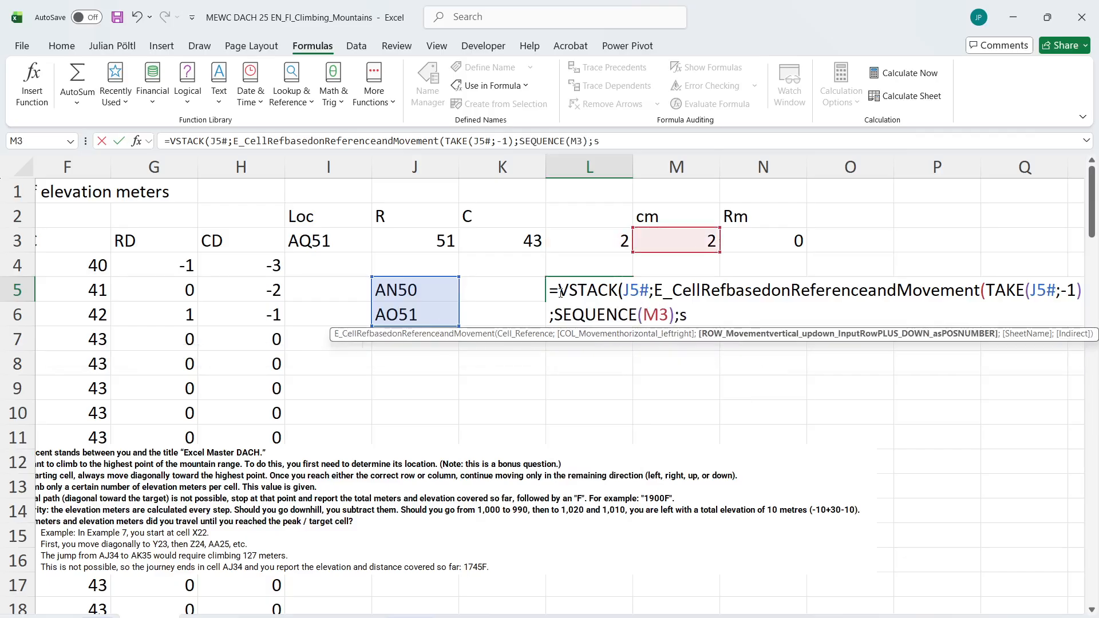
{"action": "type", "text": "eq"}
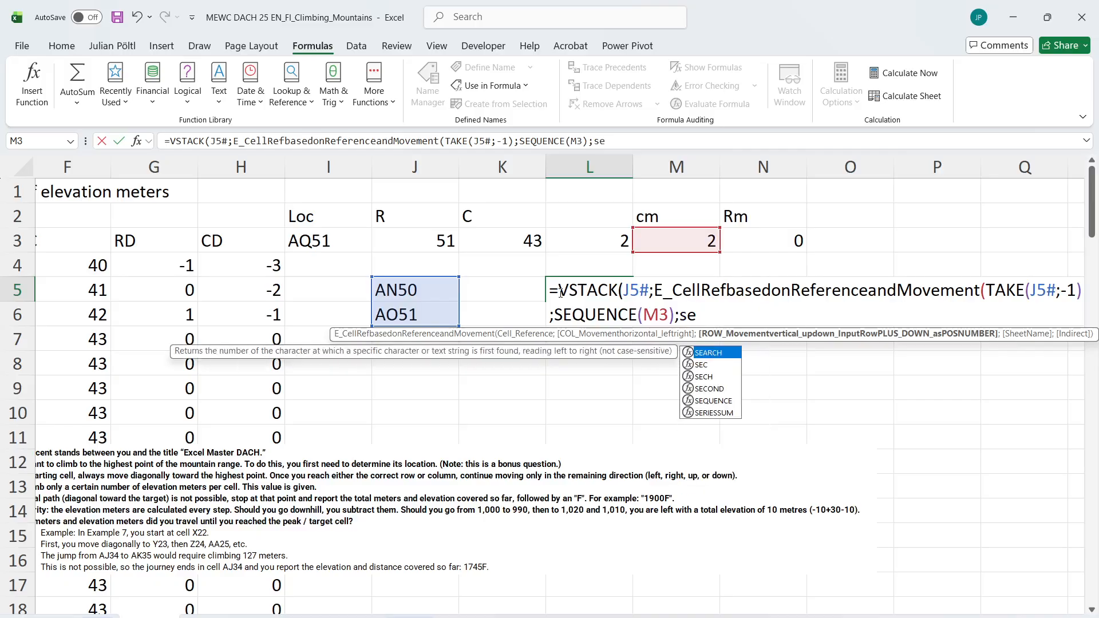
Set the row movement argument to SEQUENCE(N3), and enter the completed VSTACK formula in L5
{"action": "key", "text": "Tab"}
{"action": "key", "text": "Up"}
{"action": "key", "text": "Up"}
{"action": "key", "text": "Right"}
{"action": "key", "text": "Right"}
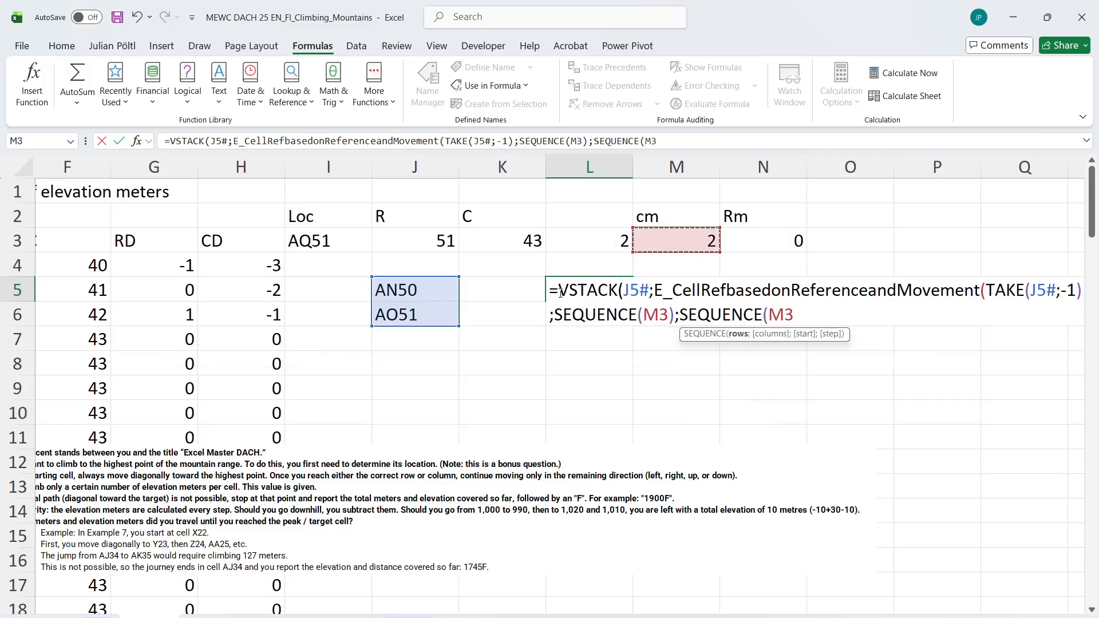
{"action": "type", "text": ")"}
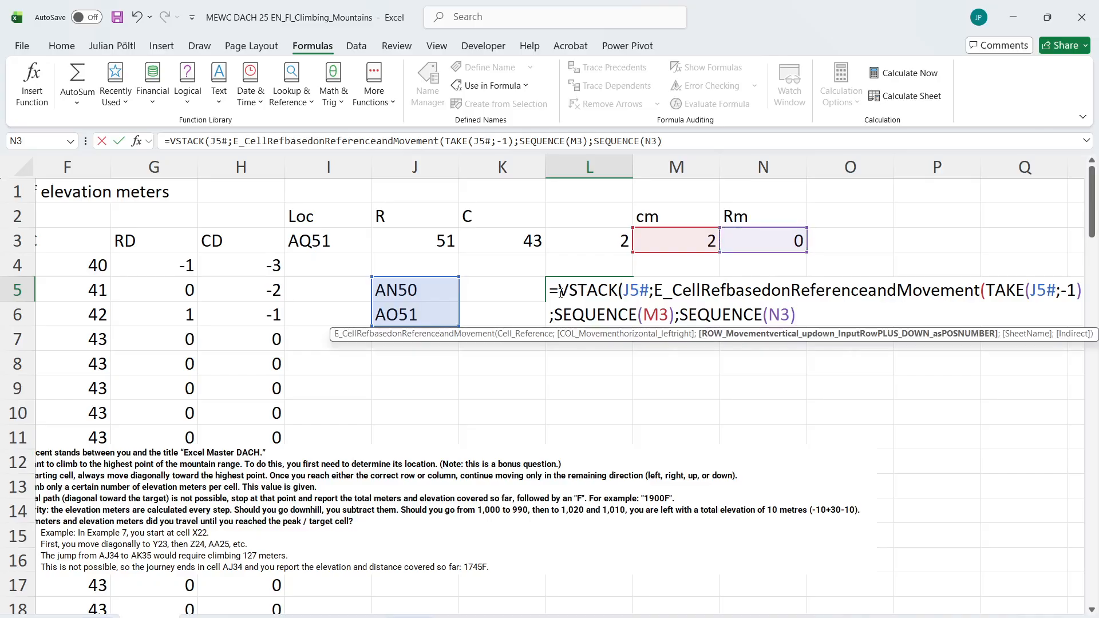
{"action": "type", "text": "))"}
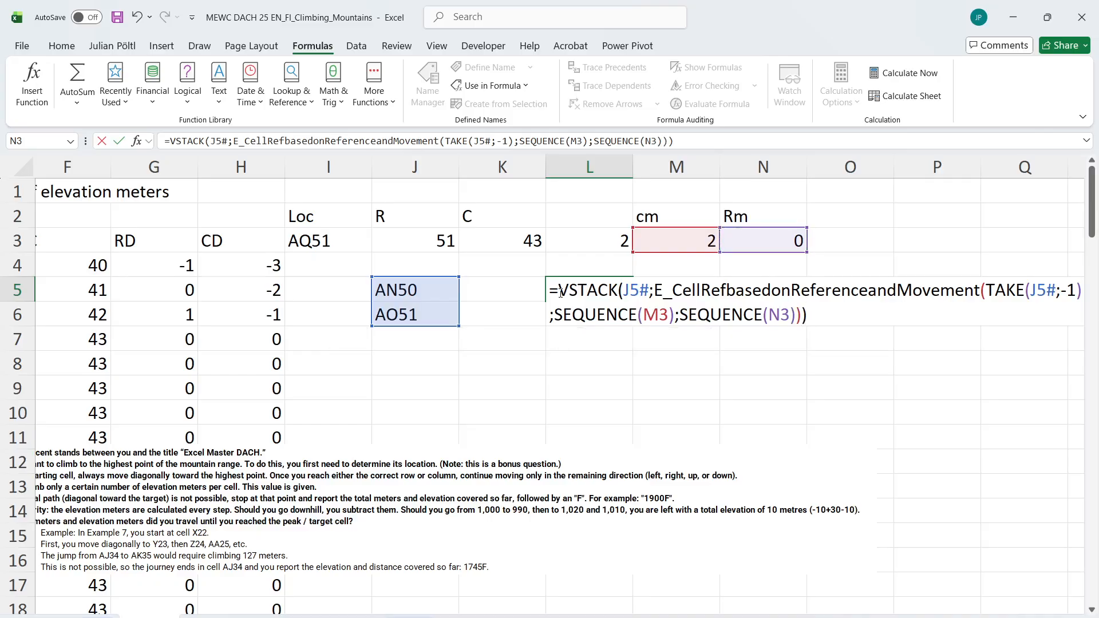
{"action": "key", "text": "Return"}
{"action": "key", "text": "Up"}
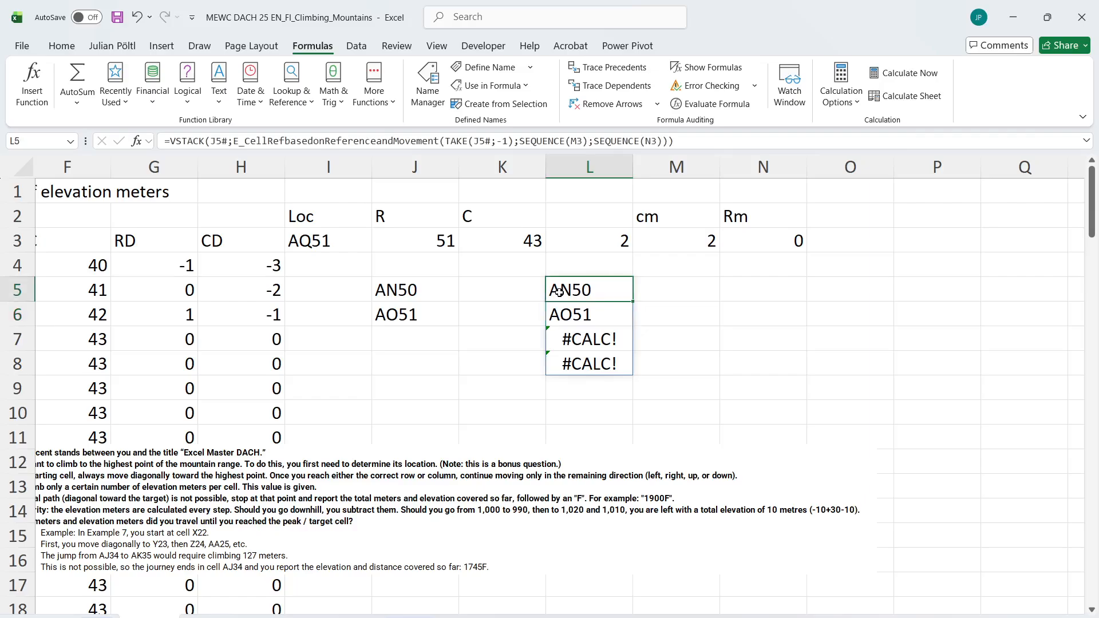
Wrap SEQUENCE(M3) in the L5 formula in IFERROR with an empty fallback argument
{"action": "left_click", "coordinate": [519, 141]}
{"action": "type", "text": "if"}
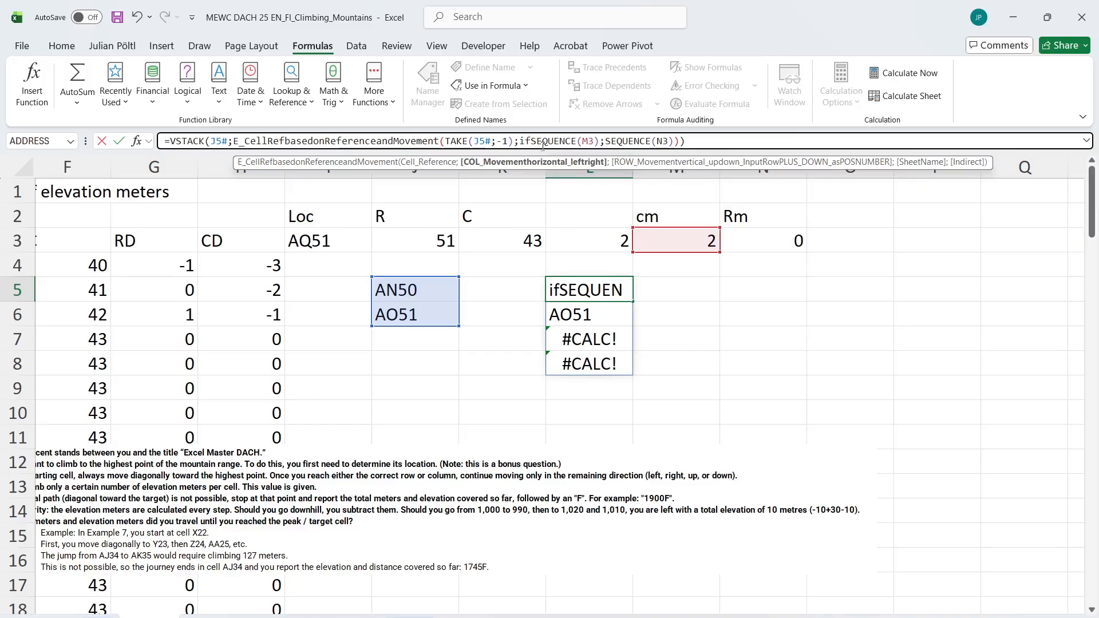
{"action": "type", "text": "e"}
{"action": "key", "text": "Tab"}
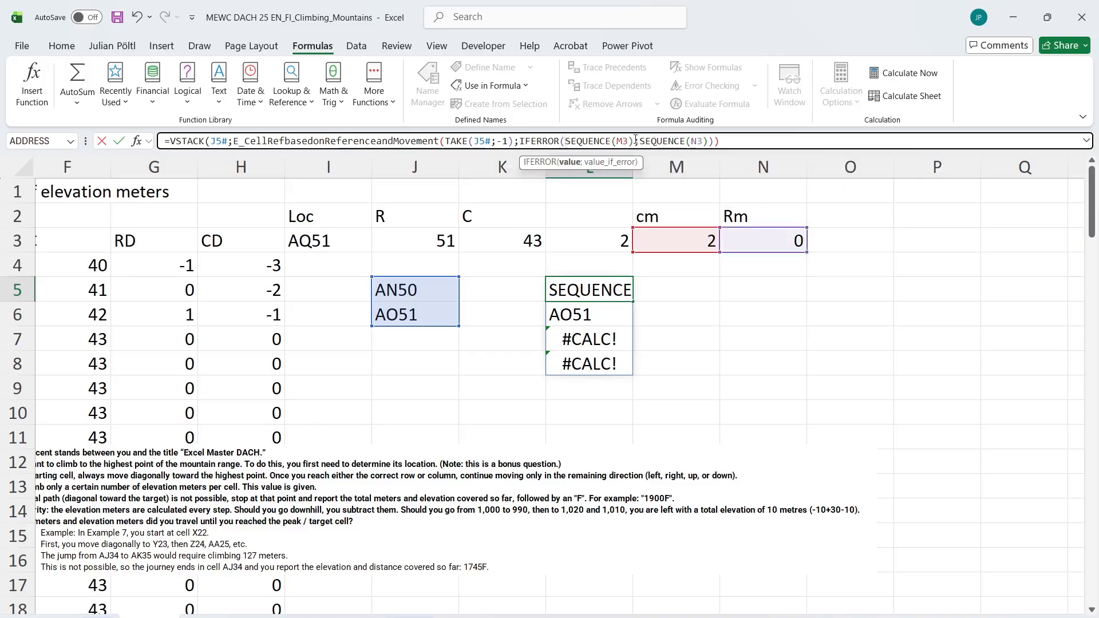
{"action": "type", "text": ";)"}
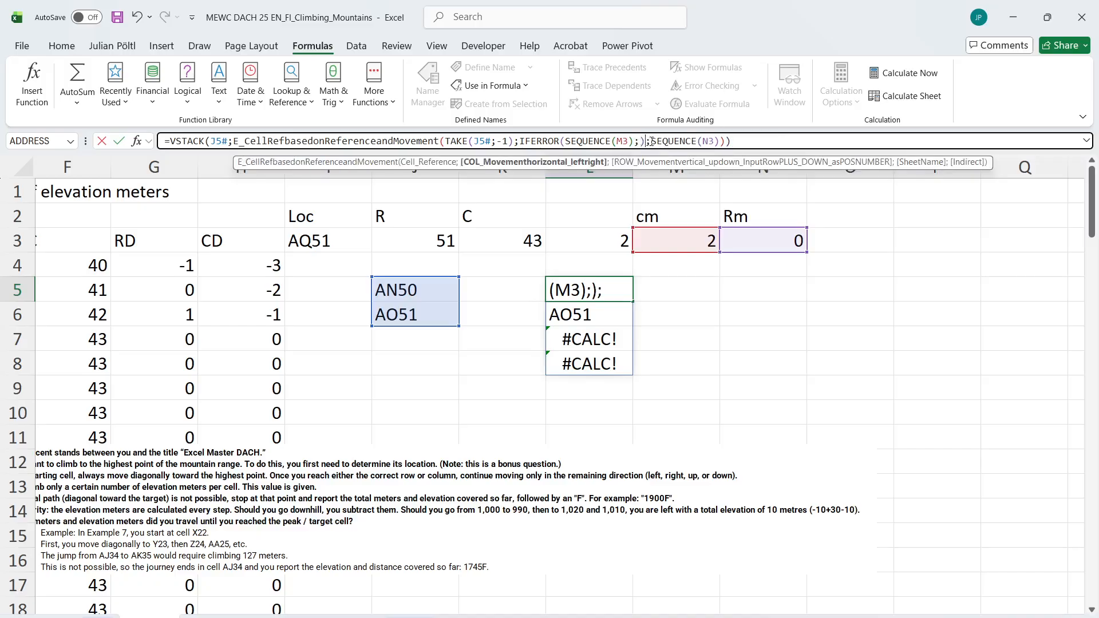
Wrap SEQUENCE(N3) in IFERROR with 0 as the fallback, and enter the revised L5 formula
{"action": "left_click", "coordinate": [651, 140]}
{"action": "type", "text": "if"}
{"action": "key", "text": "Tab"}
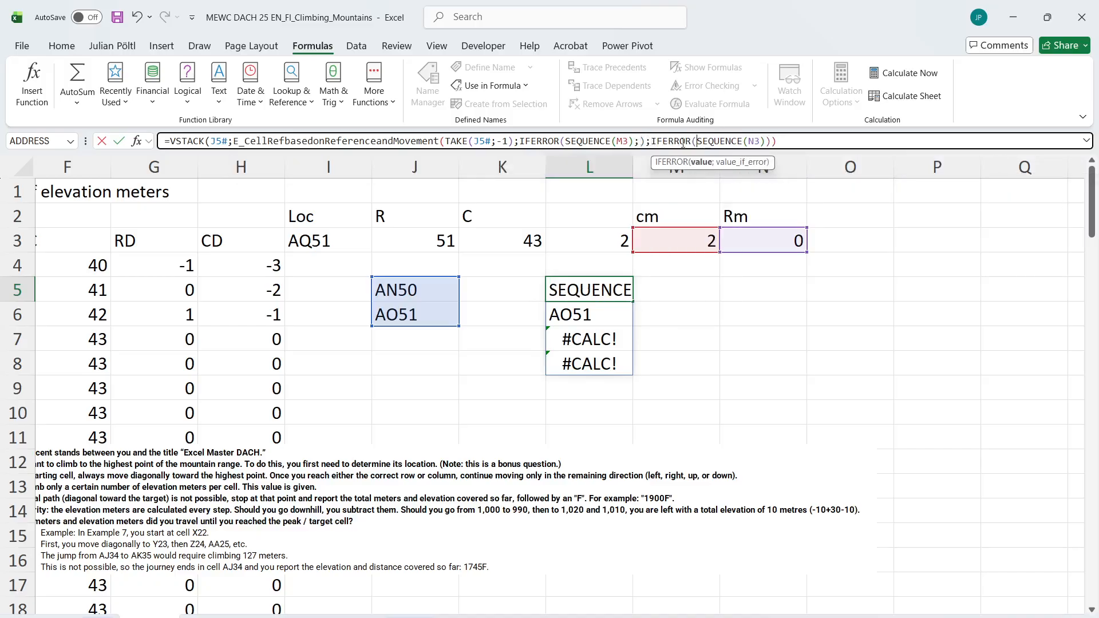
{"action": "left_click", "coordinate": [796, 146]}
{"action": "key", "text": "Left"}
{"action": "type", "text": ";)"}
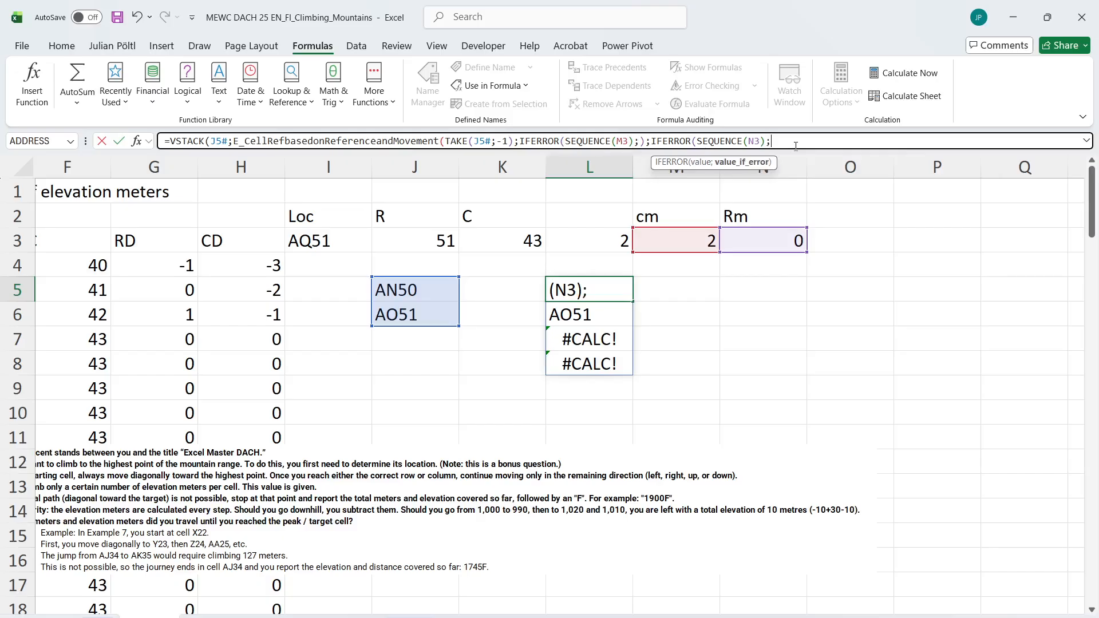
{"action": "key", "text": "Left"}
{"action": "key", "text": "Left"}
{"action": "type", "text": "0"}
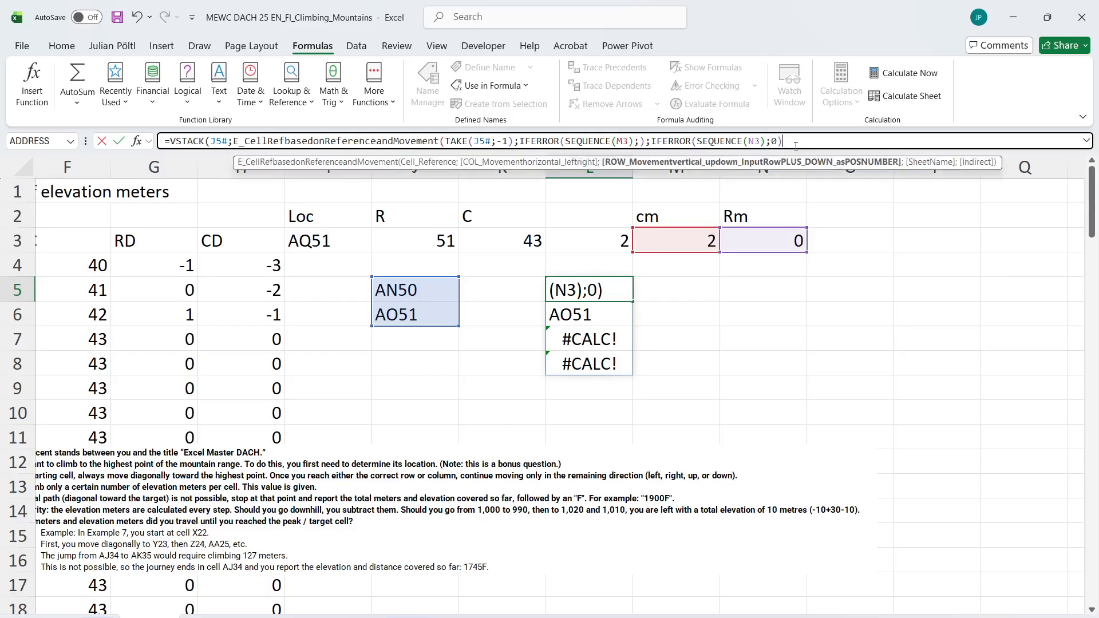
{"action": "key", "text": "Right"}
{"action": "key", "text": "Right"}
{"action": "type", "text": ")"}
{"action": "key", "text": "Return"}
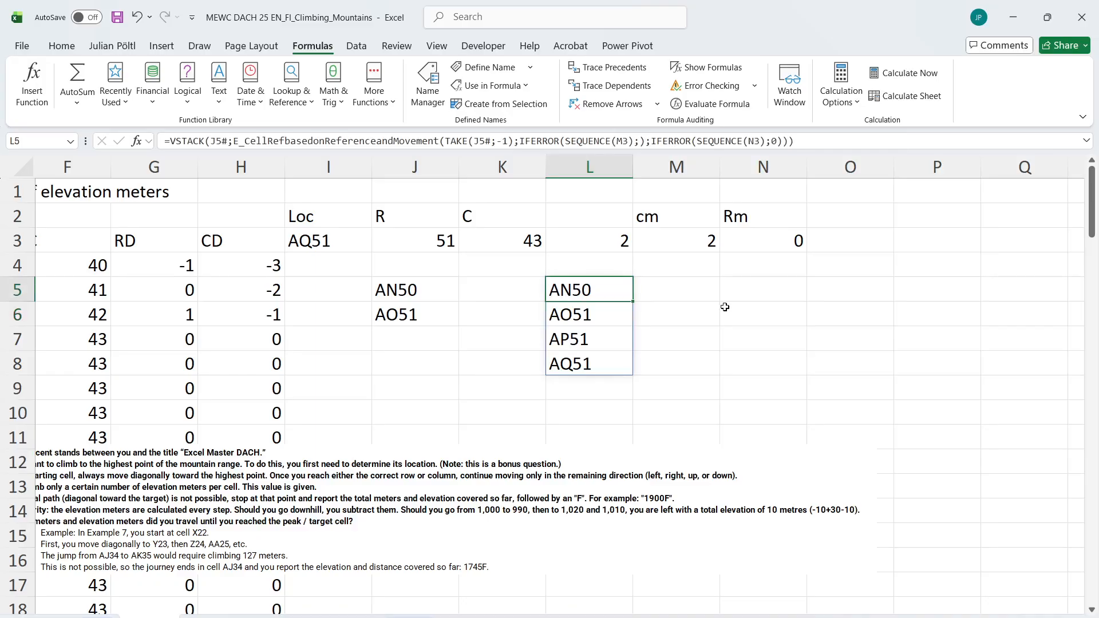
Move the VSTACK path formula from L5 to L6, and check the L_Indirect_Easy formula in E3 on the Level 6 sheet
{"action": "left_click_drag", "start_coordinate": [620, 302], "coordinate": [618, 318]}
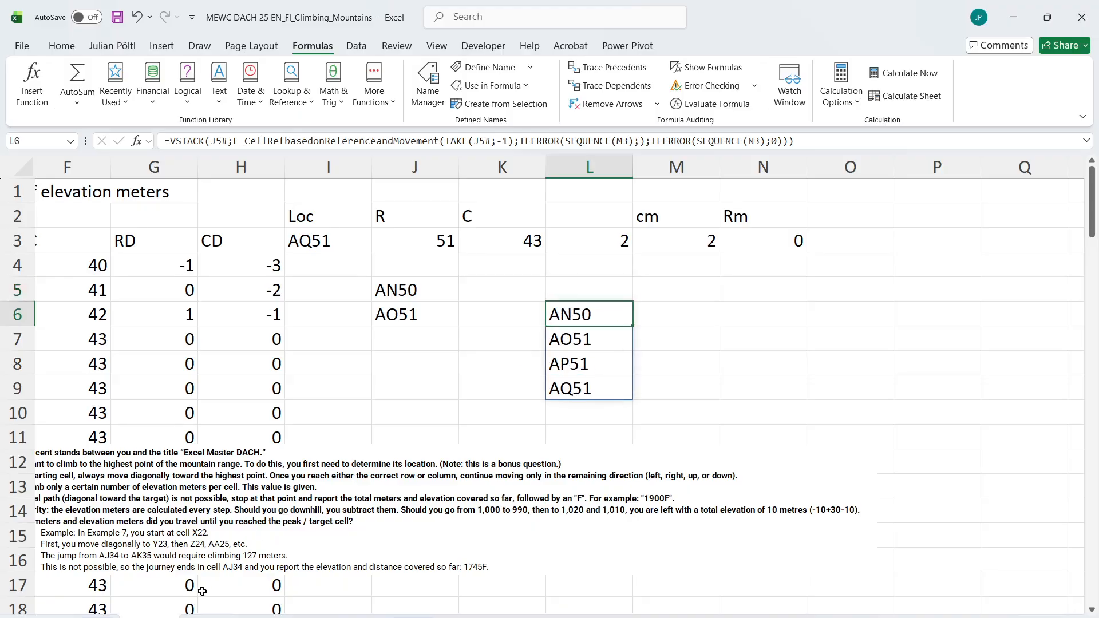
{"action": "key", "text": "ctrl+Page_Up"}
{"action": "left_click", "coordinate": [448, 241]}
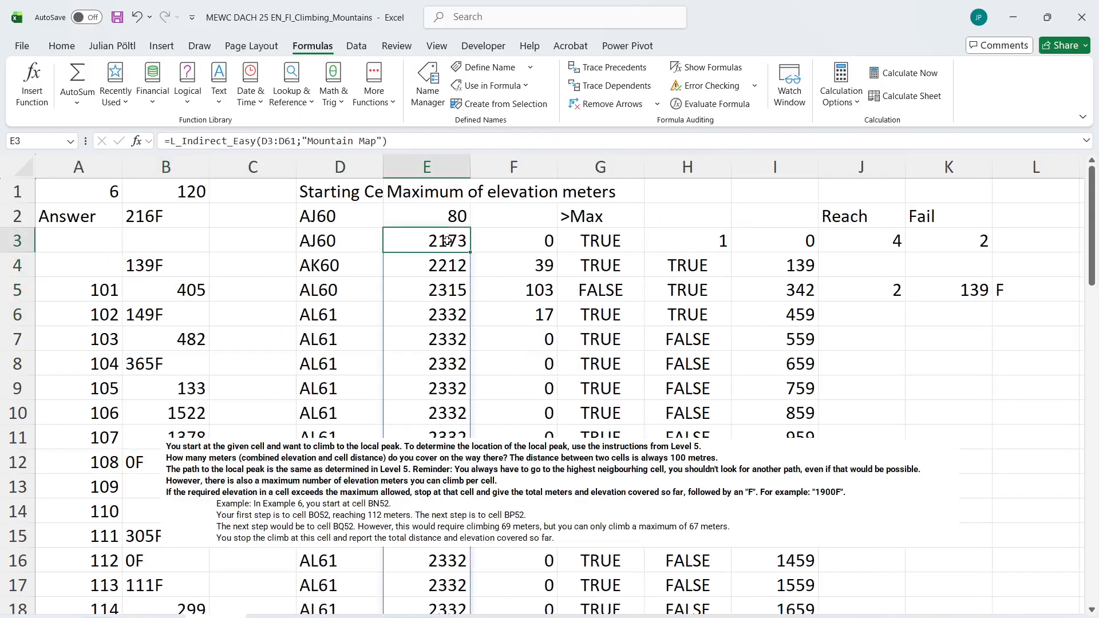
{"action": "key", "text": "ctrl+Page_Down"}
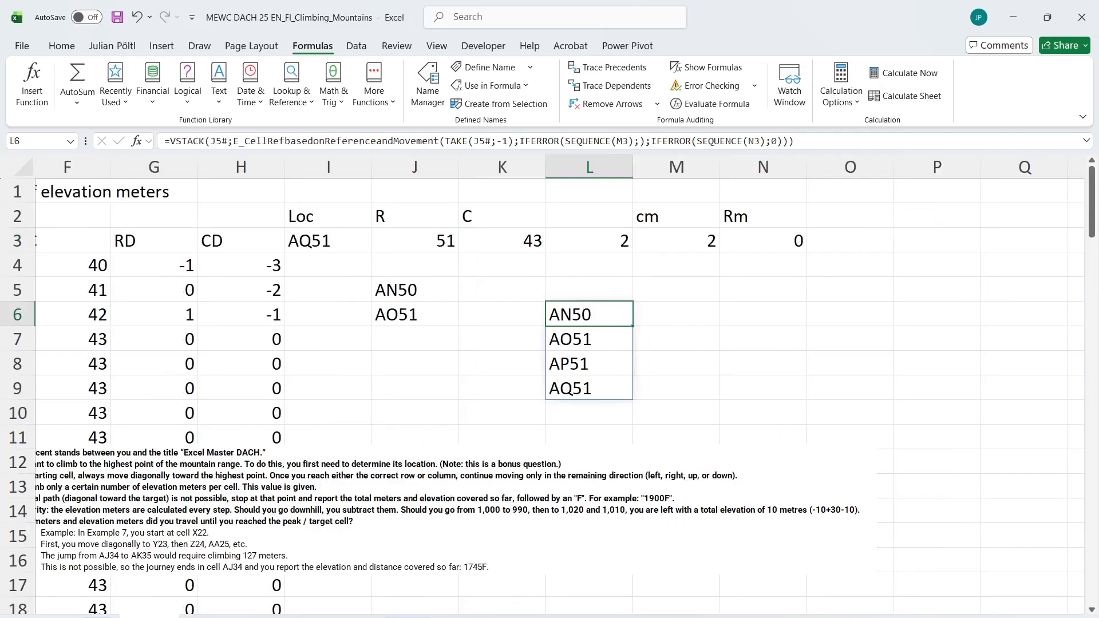
{"action": "left_click", "coordinate": [660, 297]}
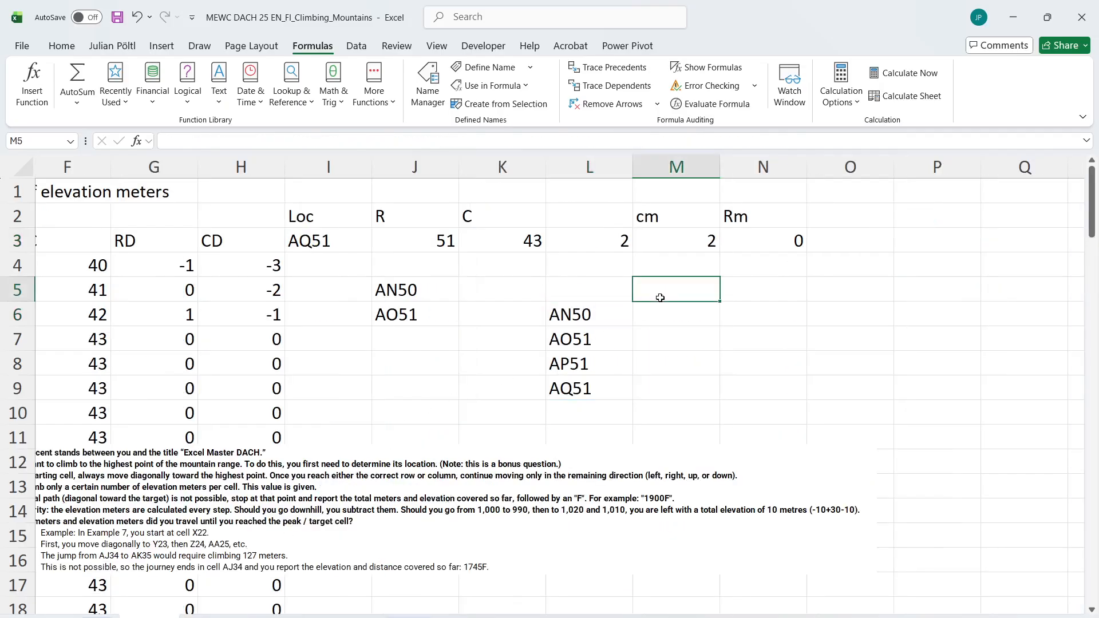
Label the path columns Move in L5 and Height in M5
{"action": "key", "text": "Left"}
{"action": "type", "text": "Move"}
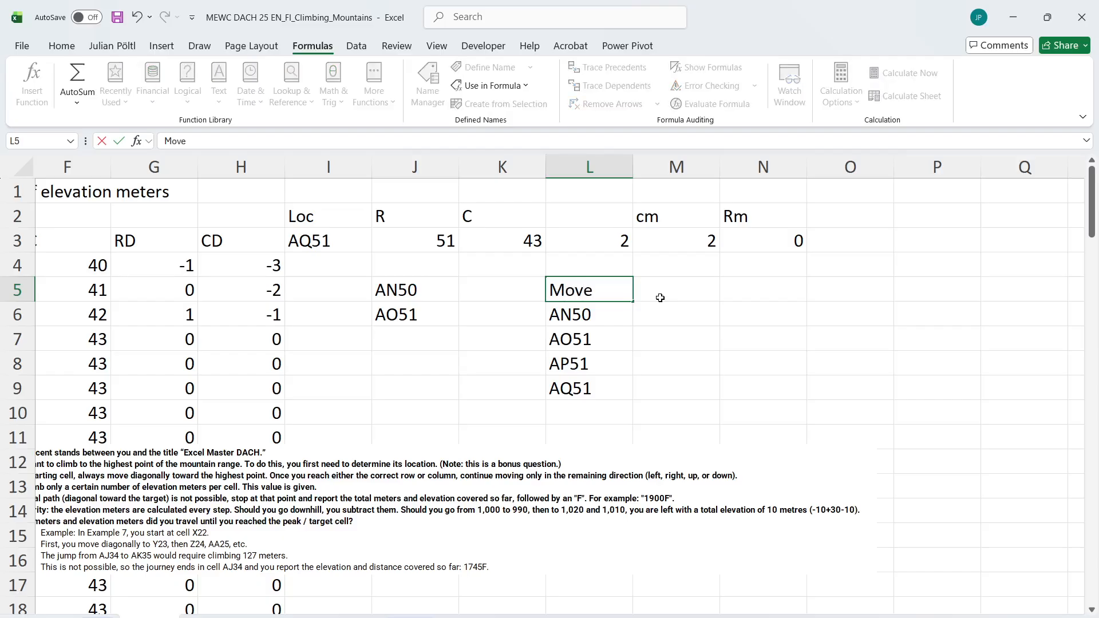
{"action": "key", "text": "Tab"}
{"action": "type", "text": "Height"}
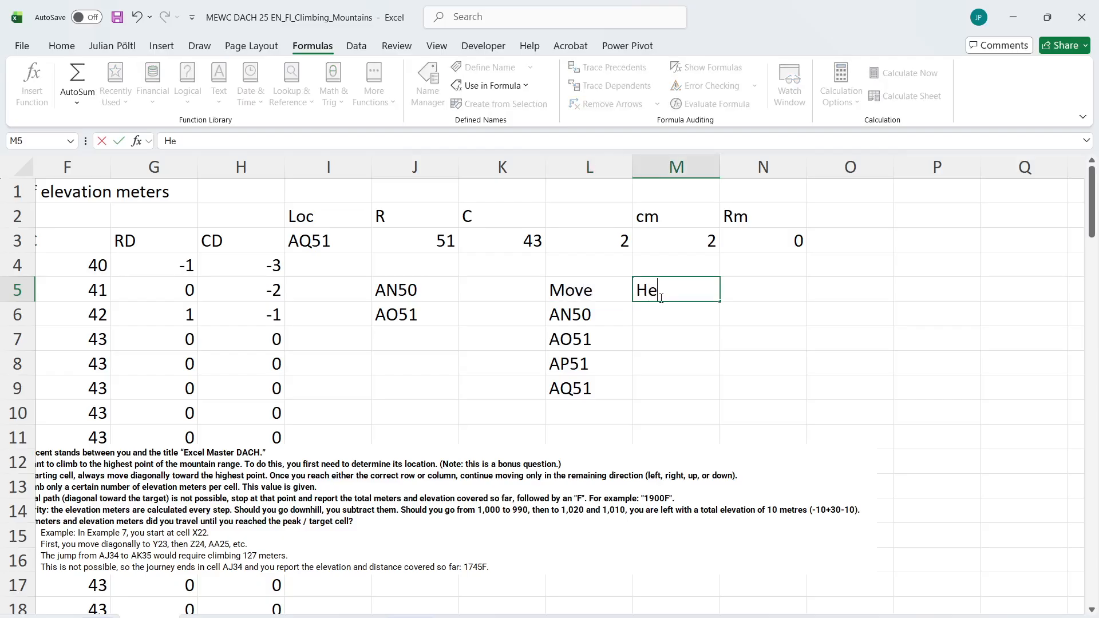
{"action": "key", "text": "Return"}
Look up the path cells' heights in M6 with =L_Indirect_Easy(L6#;"Mountain Map")
{"action": "key", "text": "Right"}
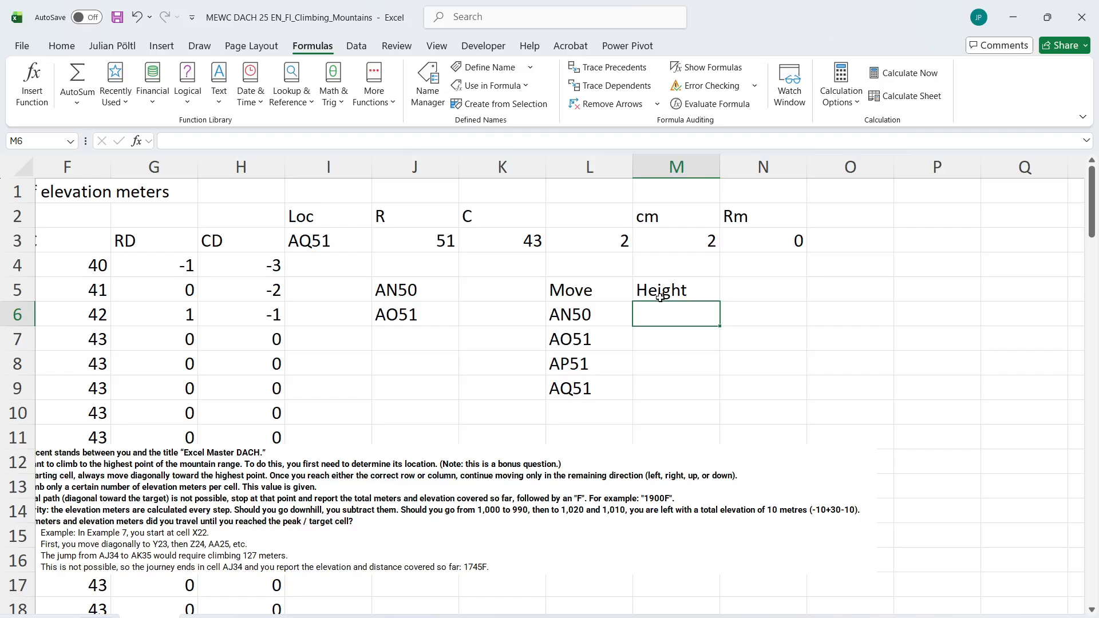
{"action": "type", "text": "="}
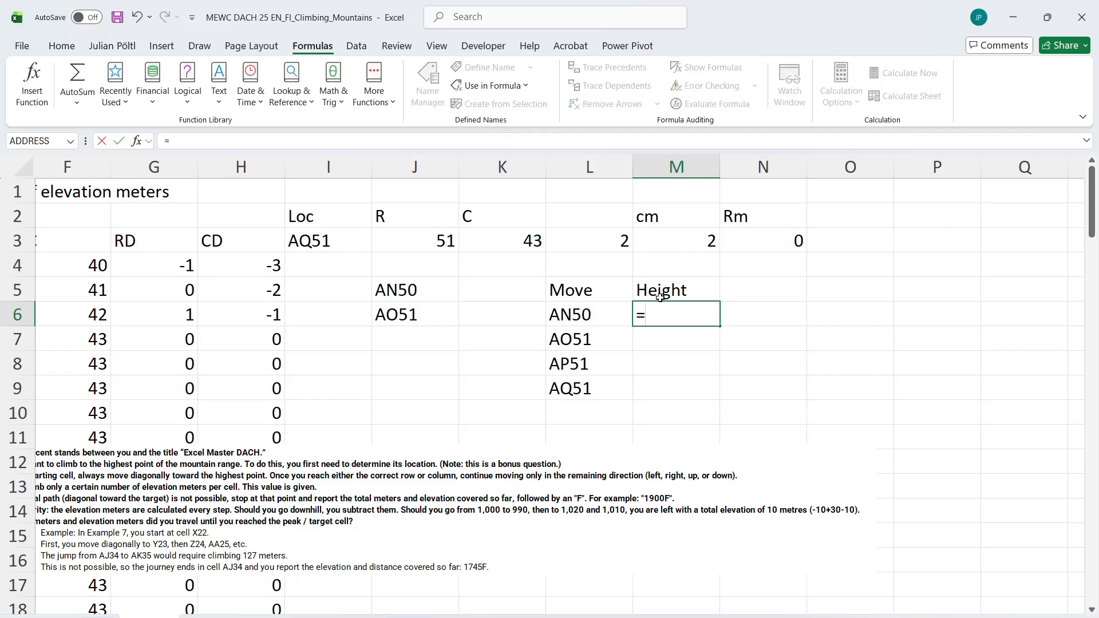
{"action": "type", "text": "eas"}
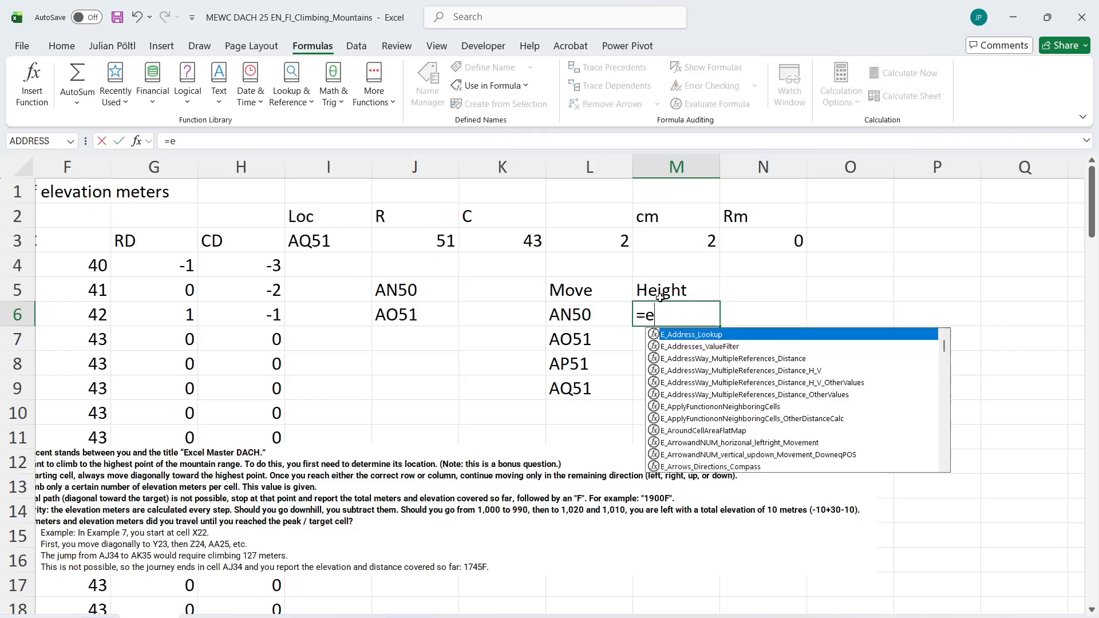
{"action": "key", "text": "Down"}
{"action": "key", "text": "Down"}
{"action": "key", "text": "Down"}
{"action": "key", "text": "Tab"}
{"action": "key", "text": "Left"}
{"action": "key", "text": "ctrl+shift+Down"}
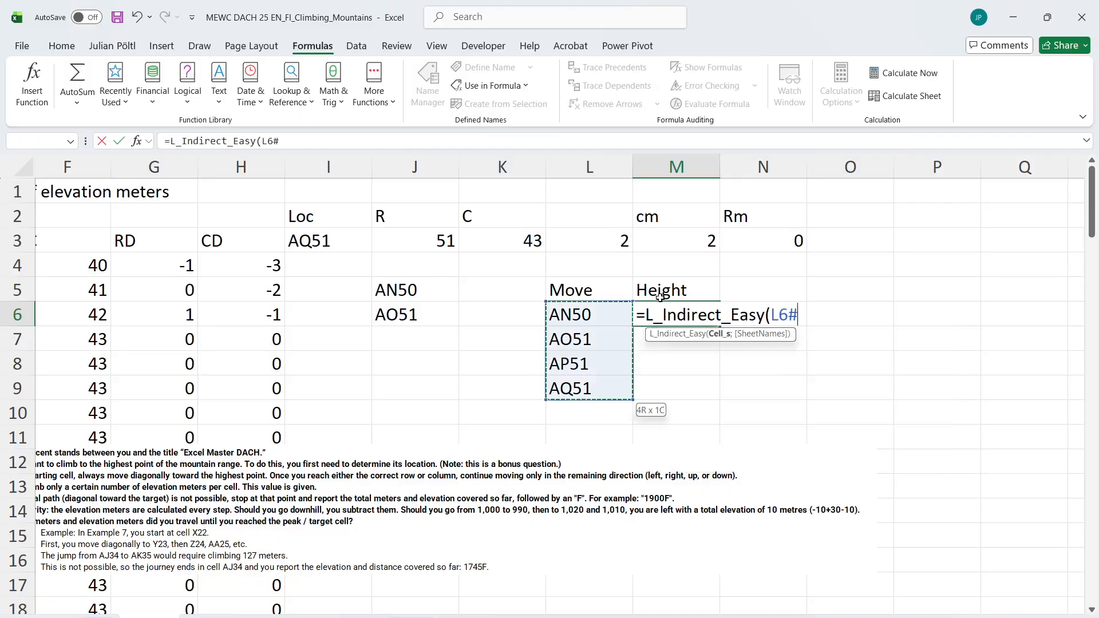
{"action": "type", "text": ";\"Mounta"}
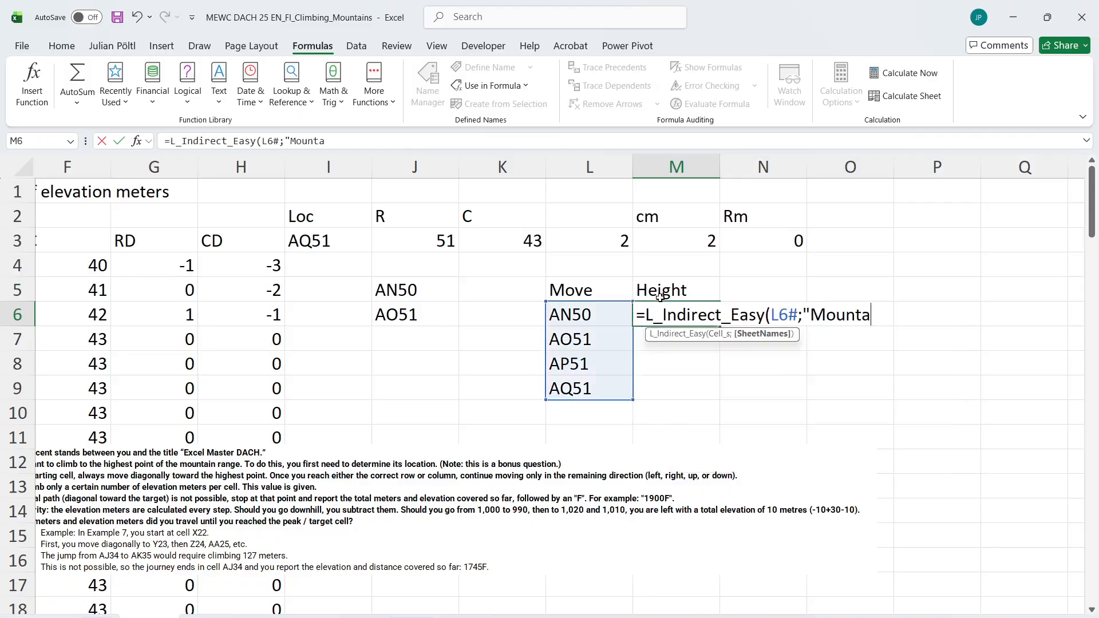
{"action": "type", "text": "in Map\")"}
{"action": "key", "text": "ctrl+Return"}
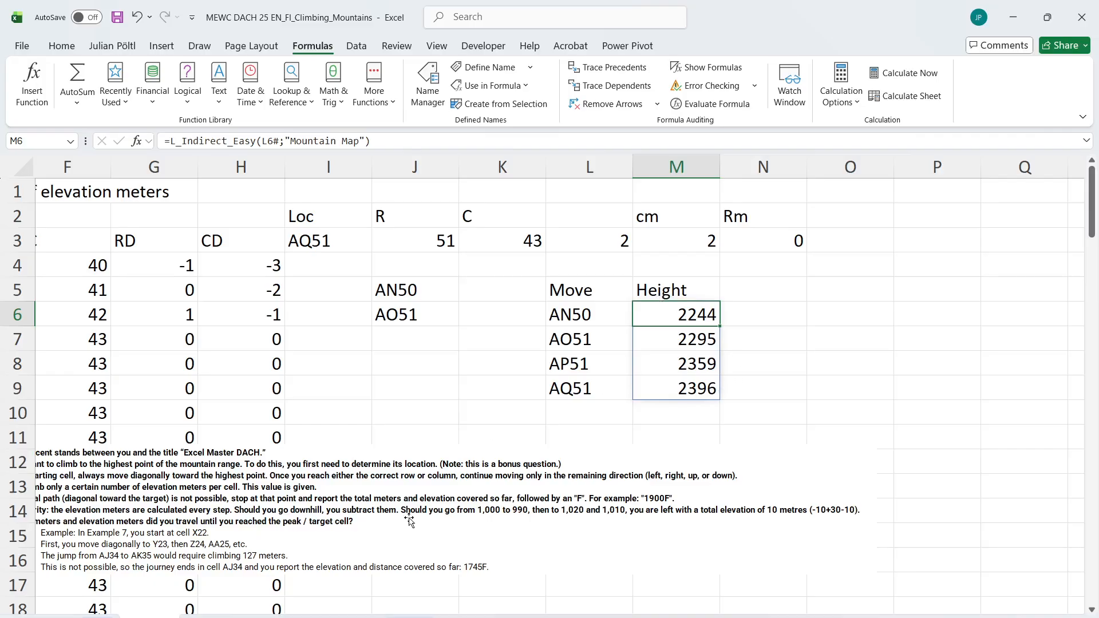
Add the starting cell D2 as the first array of the VSTACK path formula in L6
{"action": "left_click", "coordinate": [771, 291]}
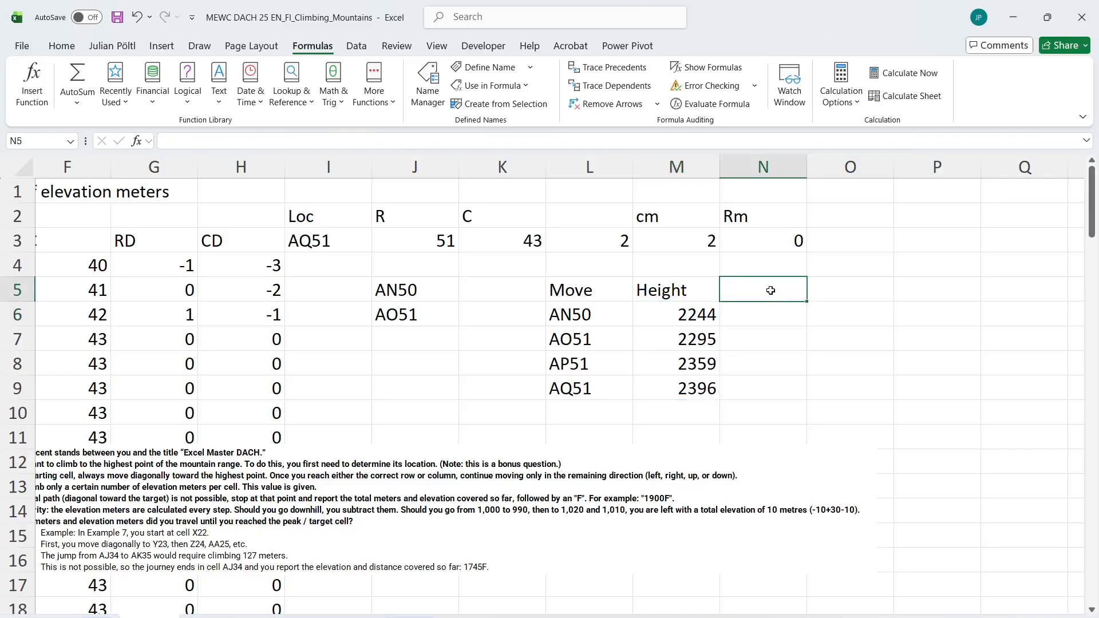
{"action": "key", "text": "Left"}
{"action": "key", "text": "Down"}
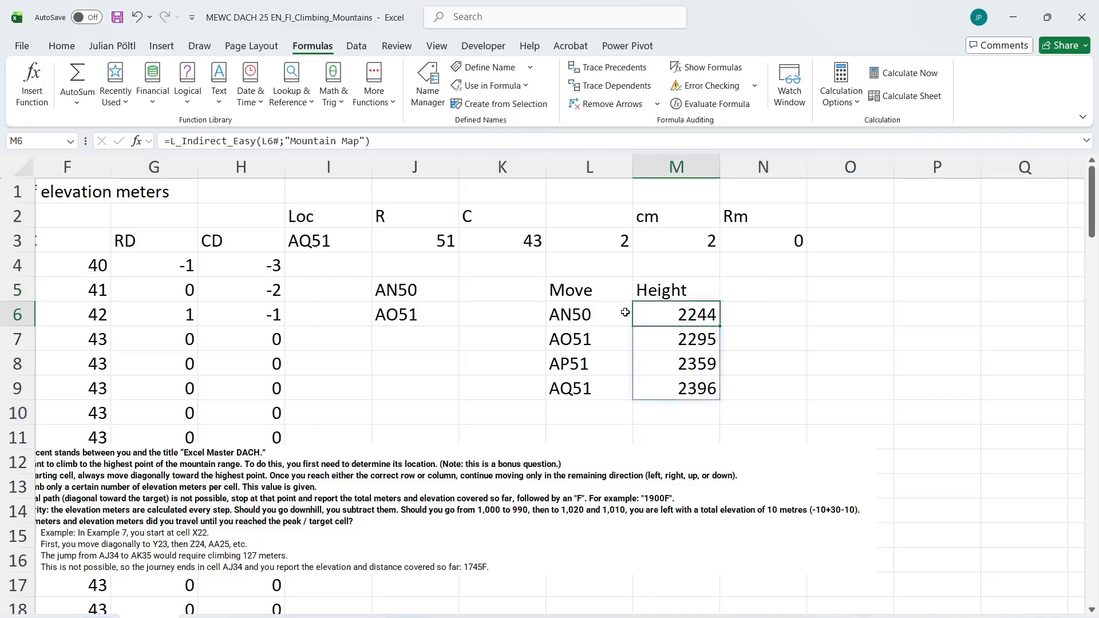
{"action": "left_click_drag", "start_coordinate": [625, 312], "coordinate": [584, 321]}
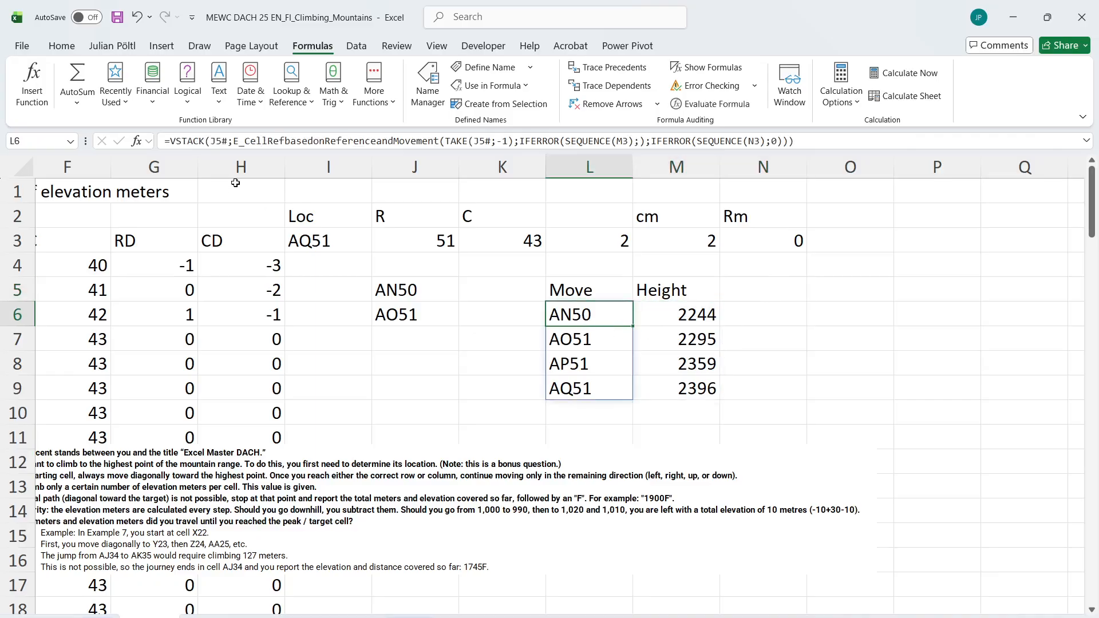
{"action": "left_click", "coordinate": [217, 144]}
{"action": "scroll", "coordinate": [216, 283], "scroll_direction": "left", "scroll_amount": 5}
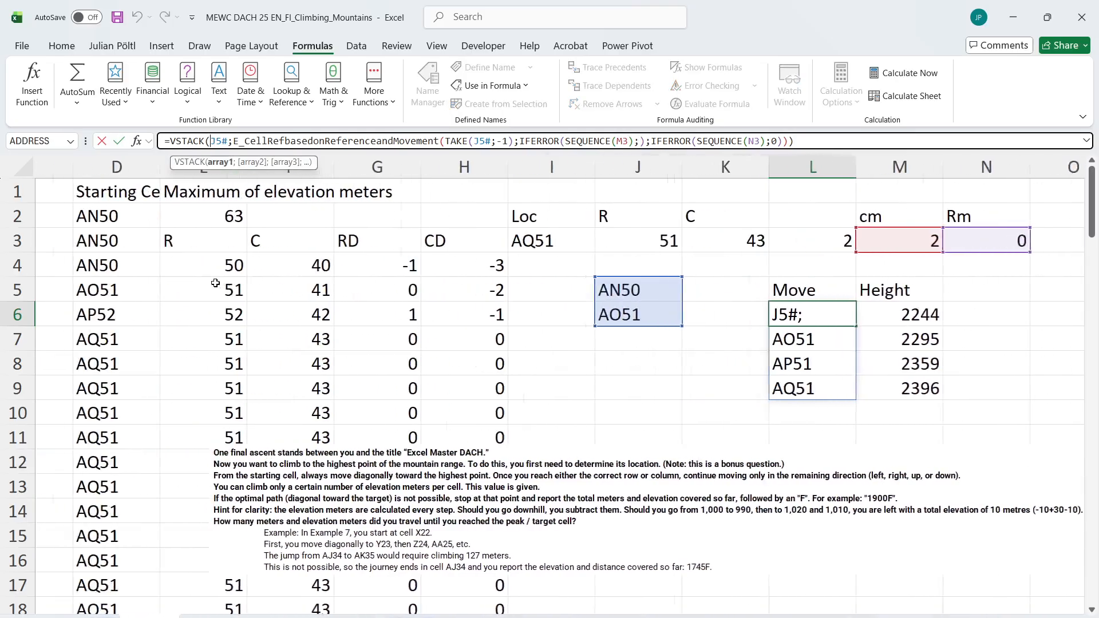
{"action": "left_click", "coordinate": [349, 221]}
{"action": "type", "text": ";"}
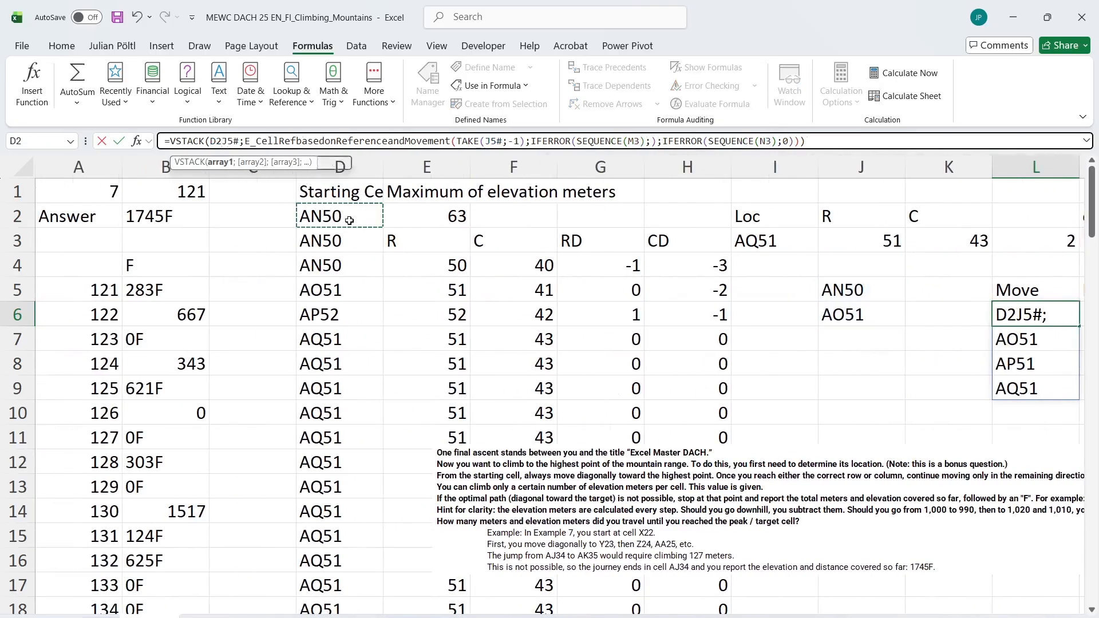
{"action": "key", "text": "Return"}
{"action": "key", "text": "Up"}
Enter 0 in N6 as the elevation difference of the starting cell
{"action": "key", "text": "Right"}
{"action": "key", "text": "Right"}
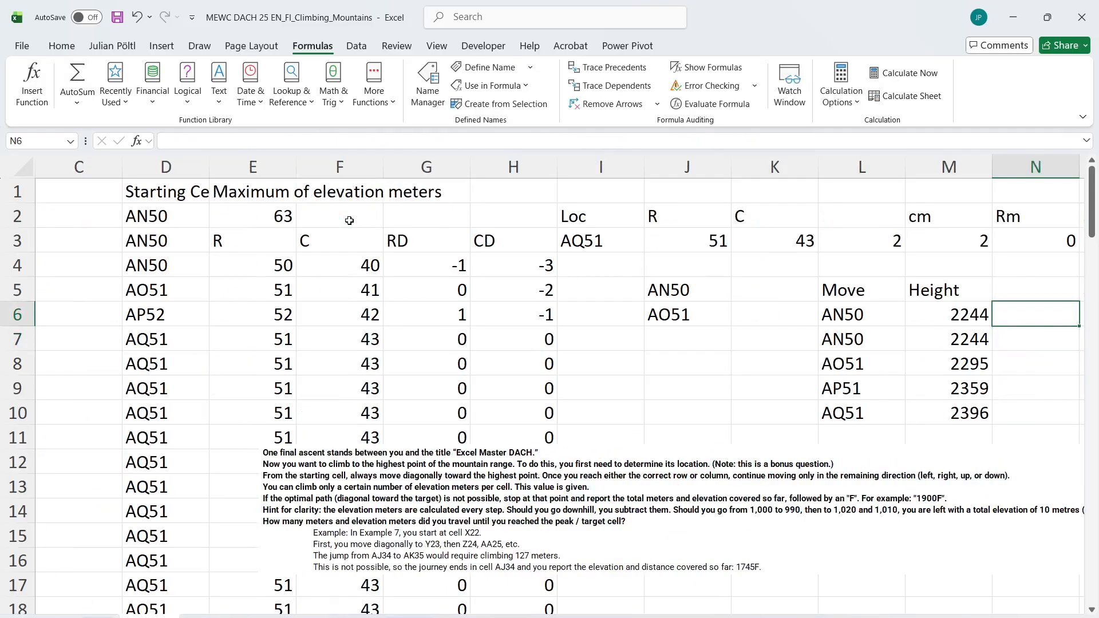
{"action": "type", "text": "="}
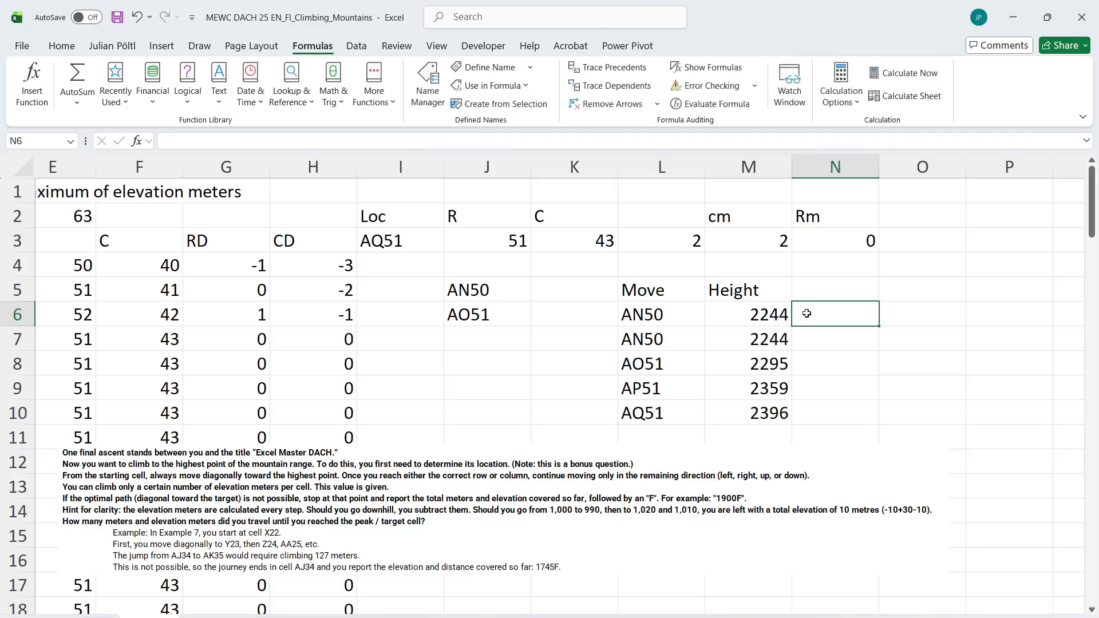
{"action": "type", "text": "0"}
{"action": "key", "text": "Return"}
Begin the height difference formula in N7 with DROP(M6#;1)
{"action": "type", "text": "="}
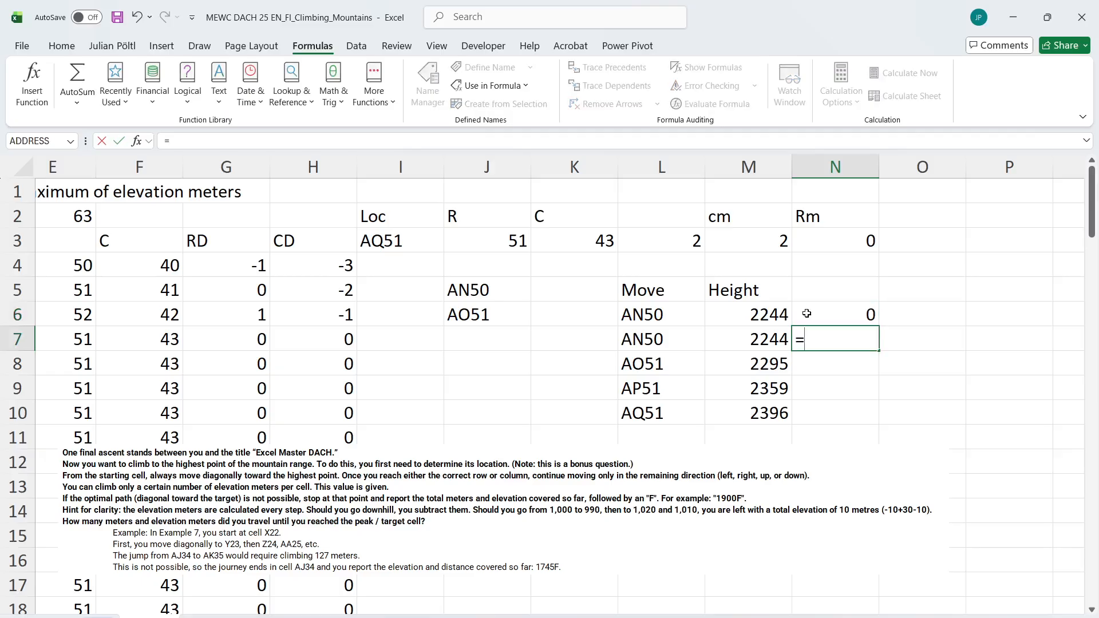
{"action": "key", "text": "Left"}
{"action": "key", "text": "BackSpace"}
{"action": "type", "text": "DROP("}
{"action": "left_click", "coordinate": [776, 315]}
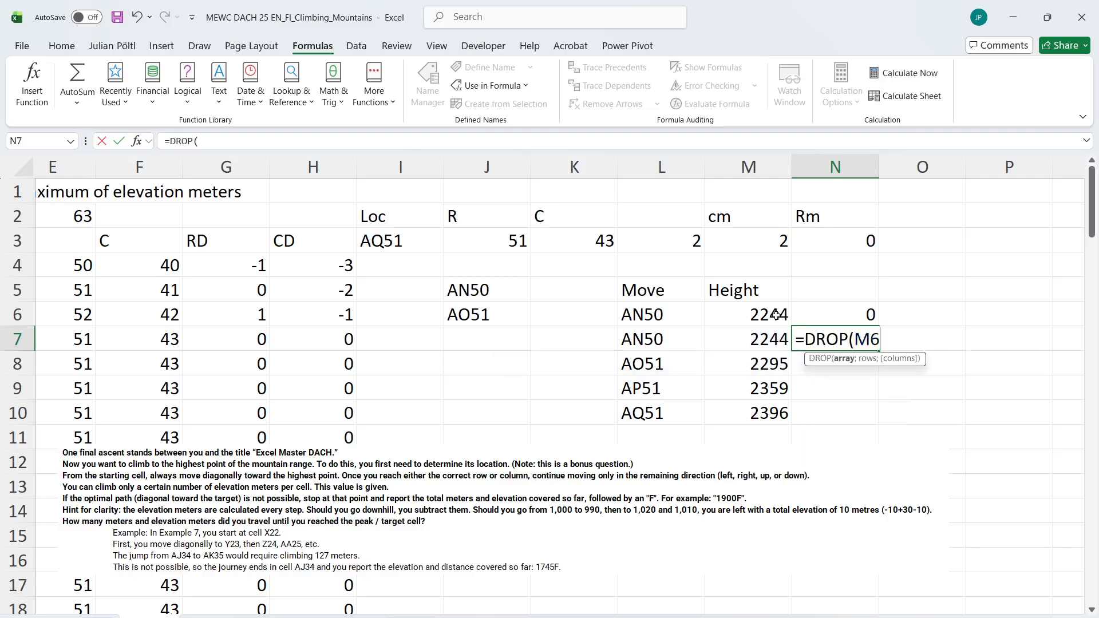
{"action": "key", "text": "ctrl+shift+Down"}
{"action": "type", "text": ";1)"}
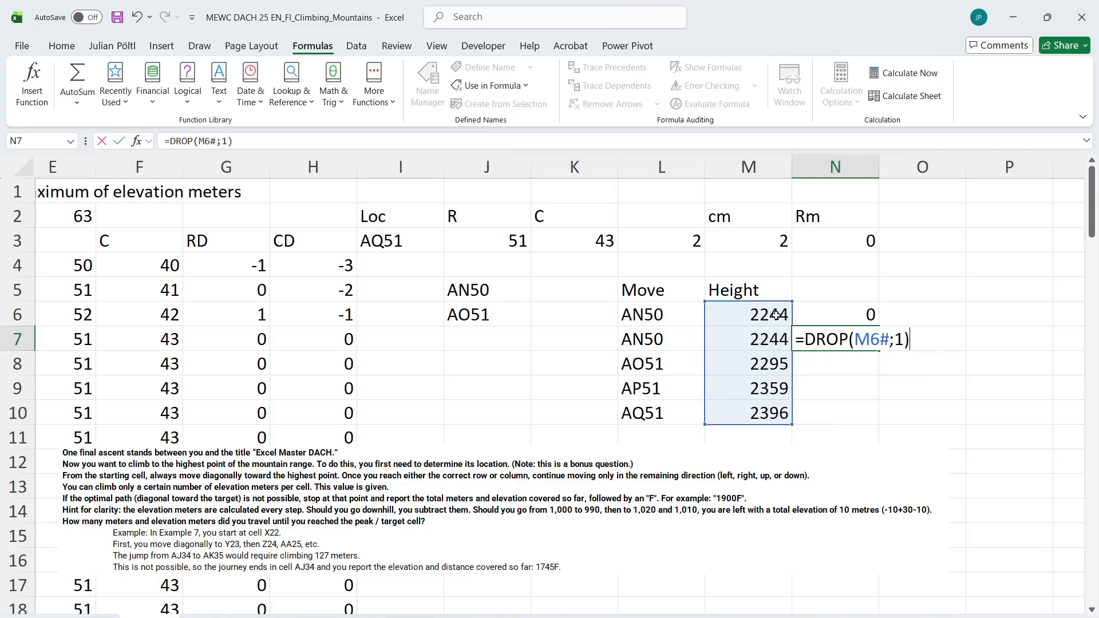
{"action": "type", "text": "-dr"}
Subtract DROP(M6#;-1) in the N7 formula and enter the completed height difference calculation
{"action": "key", "text": "Tab"}
{"action": "key", "text": "Left"}
{"action": "key", "text": "Left"}
{"action": "key", "text": "Up"}
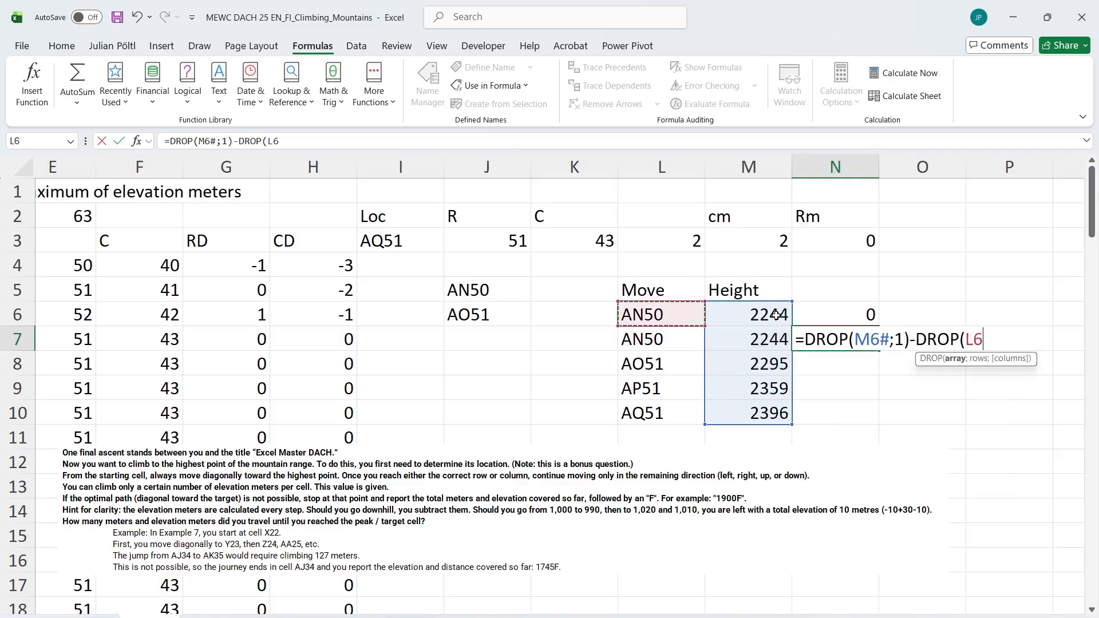
{"action": "key", "text": "Right"}
{"action": "key", "text": "ctrl+shift+Down"}
{"action": "type", "text": ";-1)"}
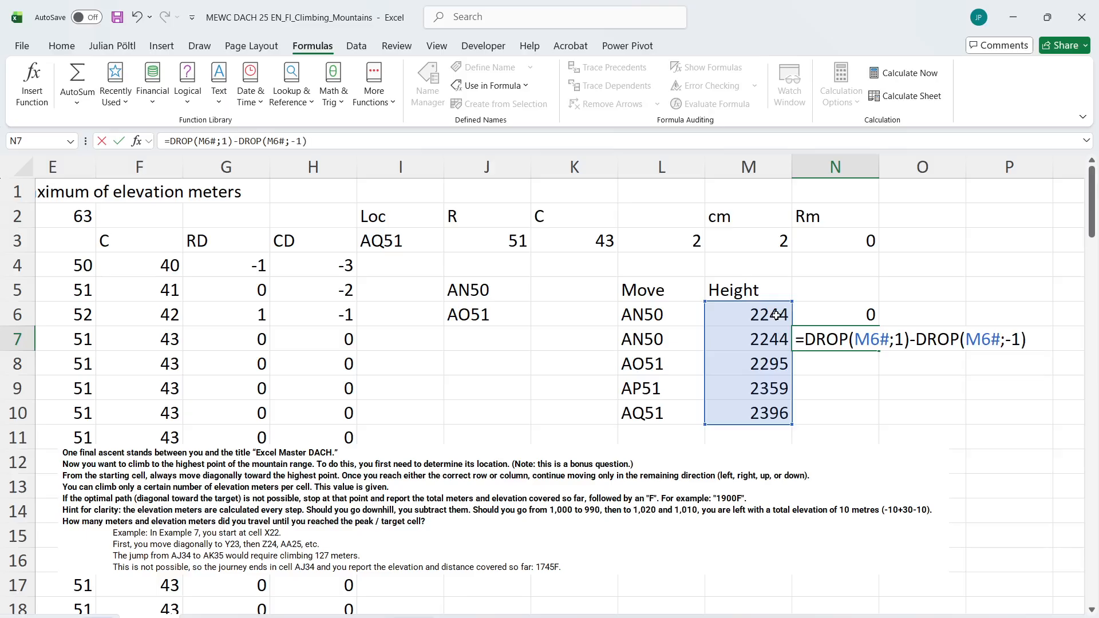
{"action": "key", "text": "Return"}
{"action": "key", "text": "Up"}
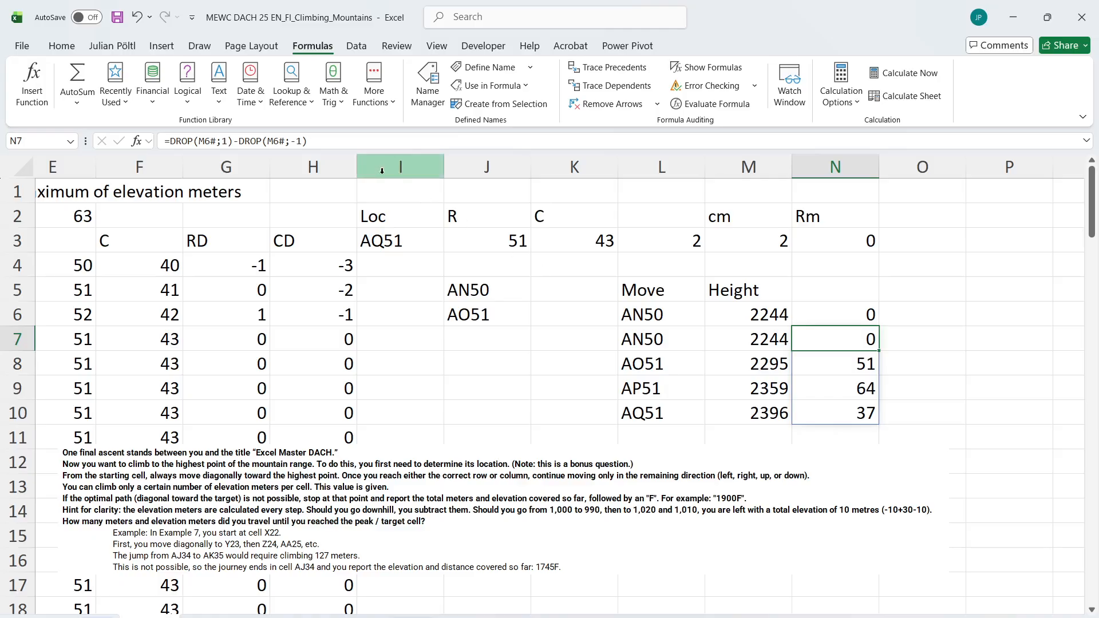
Review the DROP formula in N7 and the spilled height differences in N8 to N10
{"action": "left_click", "coordinate": [353, 132]}
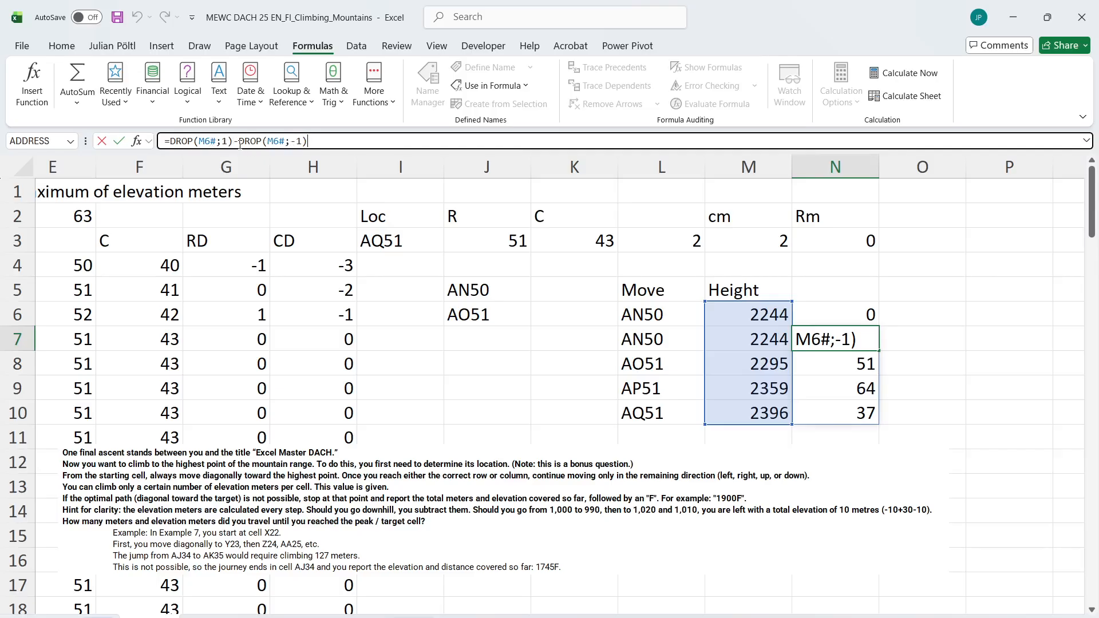
{"action": "key", "text": "ctrl+Return"}
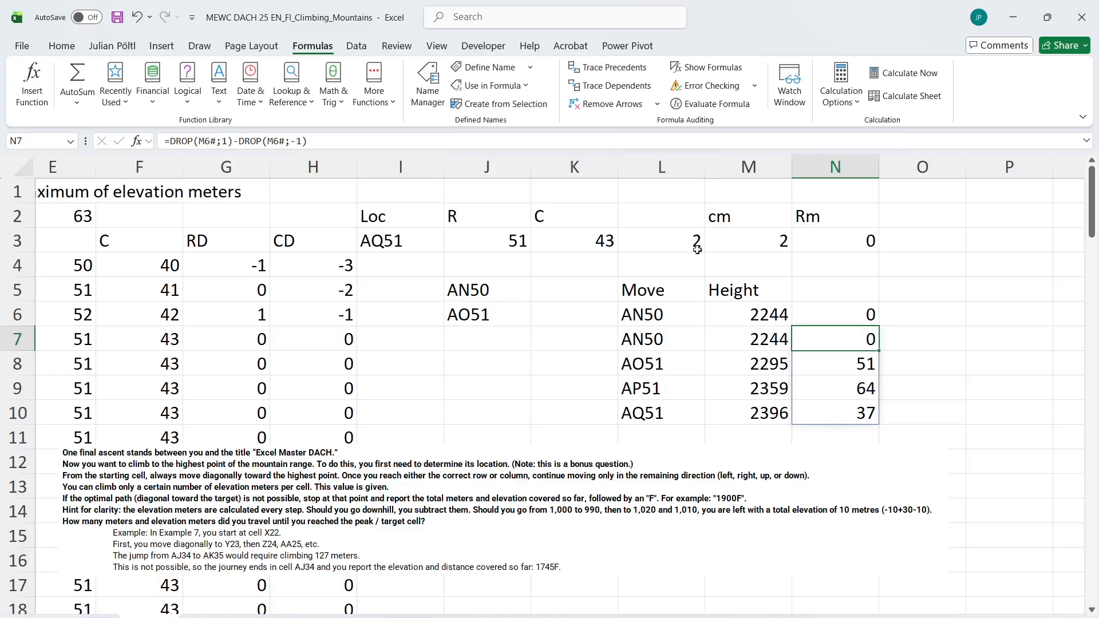
{"action": "left_click", "coordinate": [825, 359]}
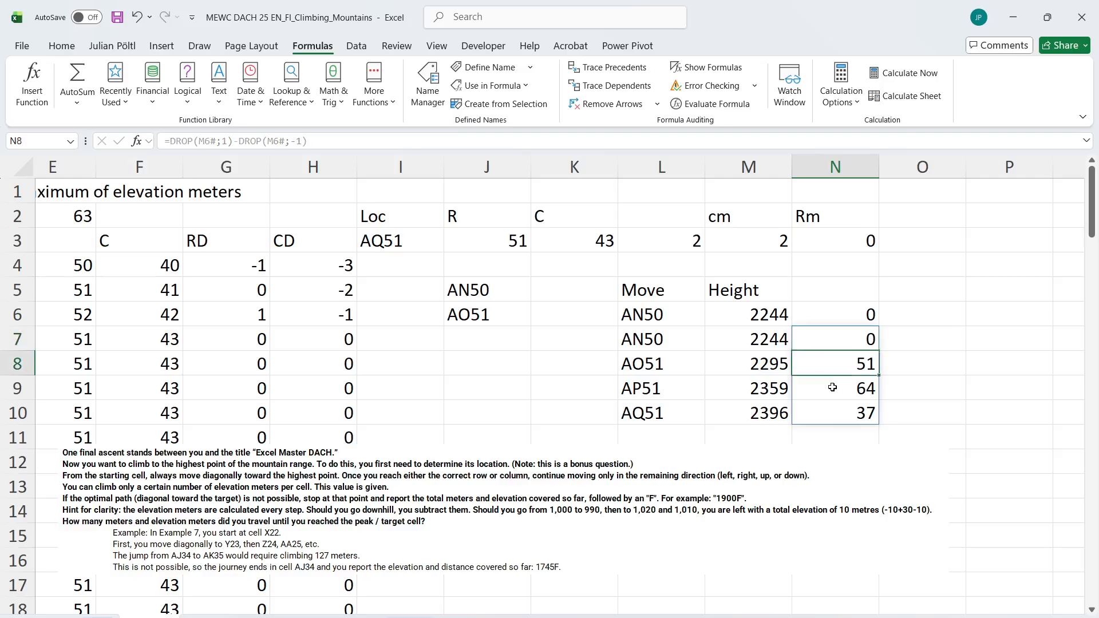
{"action": "left_click", "coordinate": [833, 385]}
{"action": "left_click", "coordinate": [837, 413]}
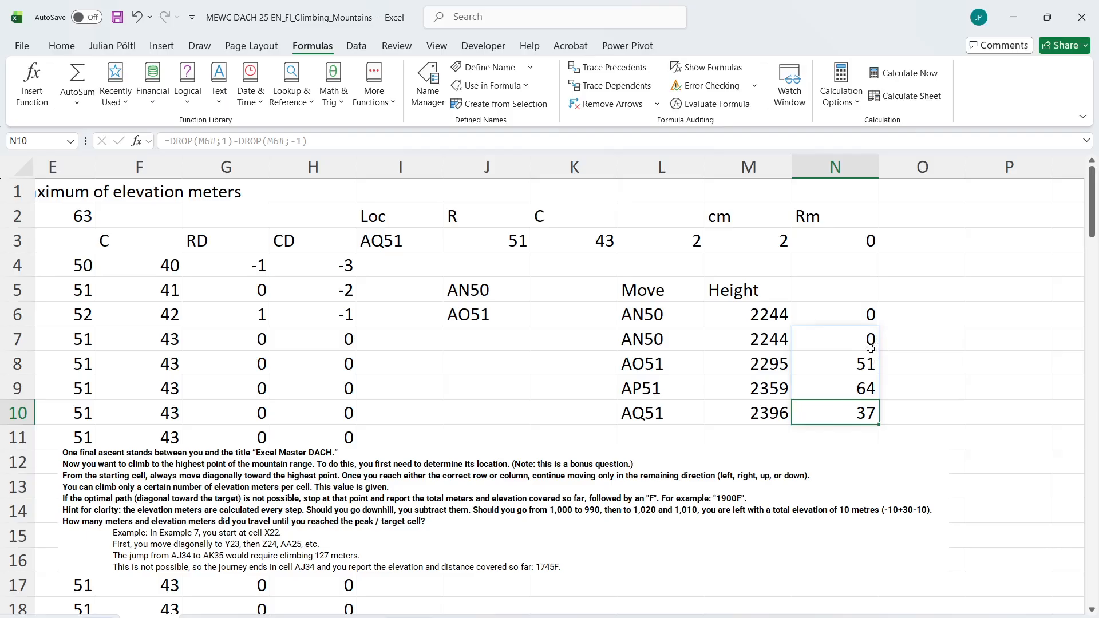
Test each height difference against the maximum climb in O7 with =N7#<=E2
{"action": "left_click", "coordinate": [926, 327]}
{"action": "type", "text": "=N7"}
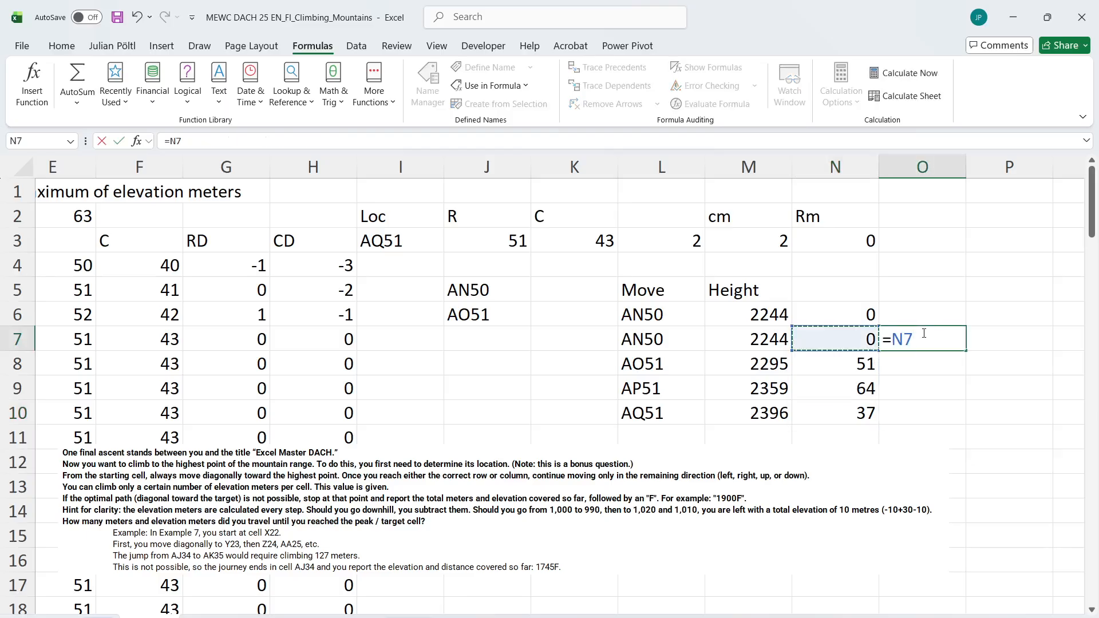
{"action": "type", "text": "#<="}
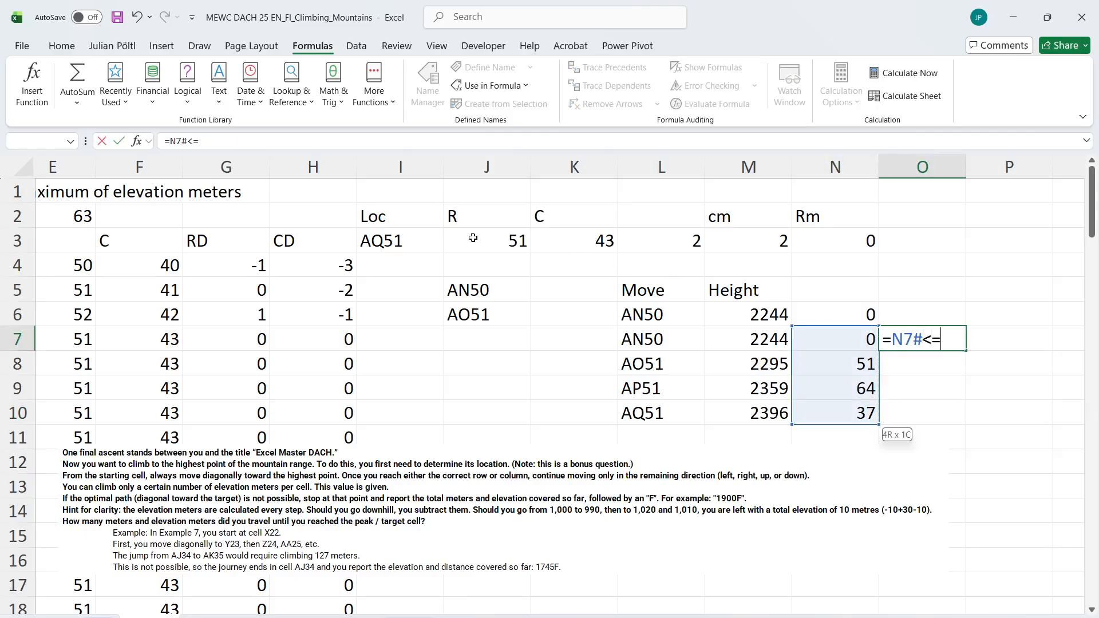
{"action": "scroll", "coordinate": [473, 238], "scroll_direction": "left", "scroll_amount": 2}
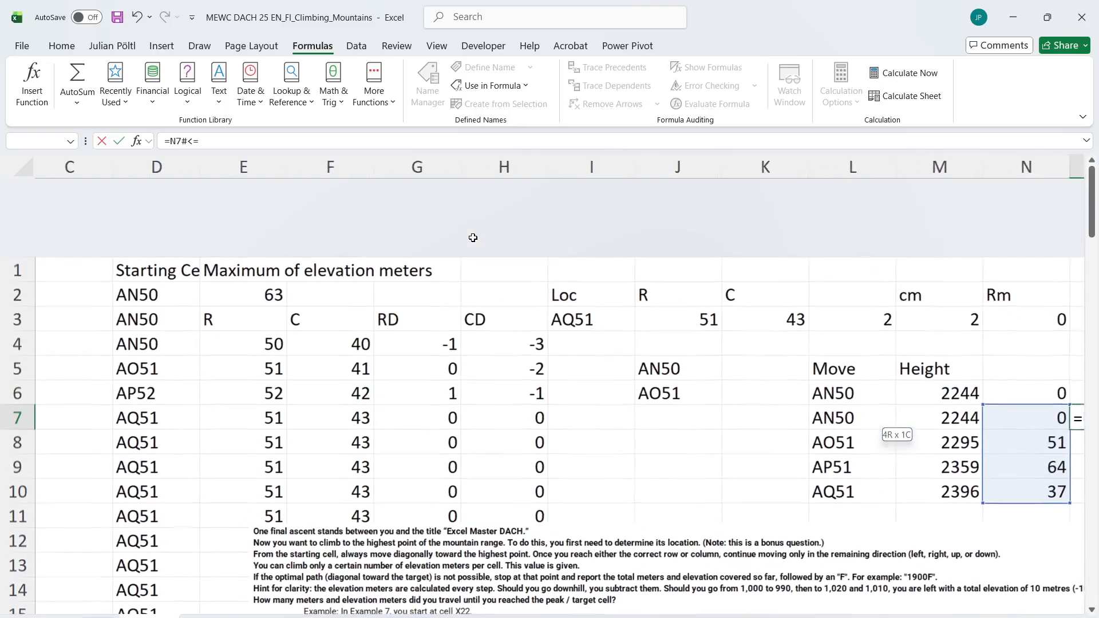
{"action": "left_click", "coordinate": [244, 213]}
{"action": "key", "text": "Return"}
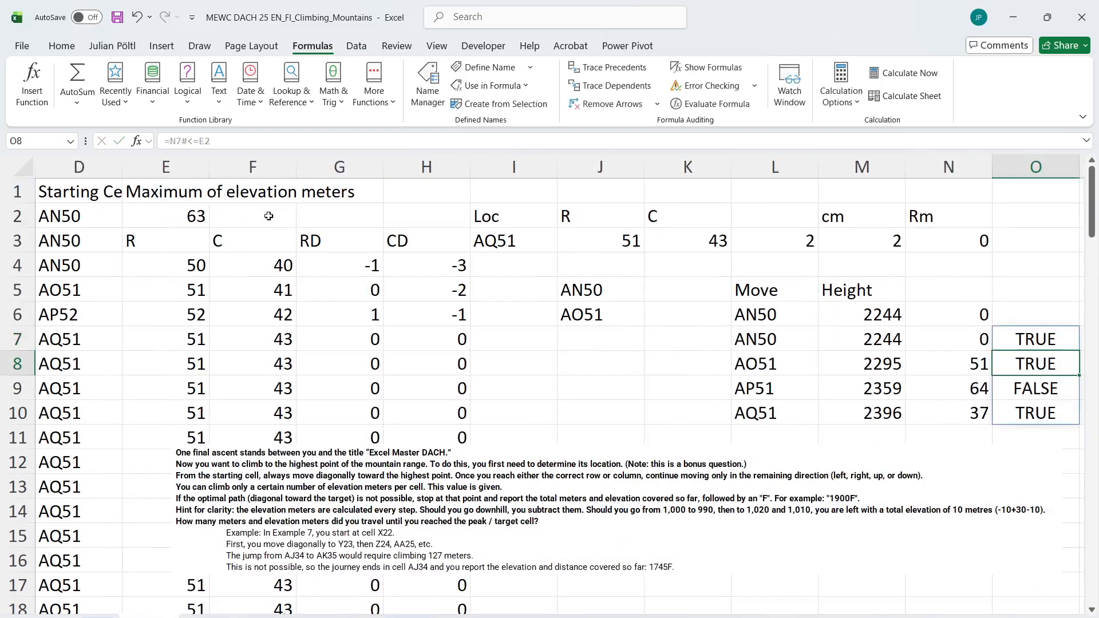
Check the limit test in G3 on the Level 6 sheet, and label O5 on the Level 7 sheet >Max
{"action": "scroll", "coordinate": [560, 336], "scroll_direction": "right", "scroll_amount": 2}
{"action": "key", "text": "ctrl+Page_Up"}
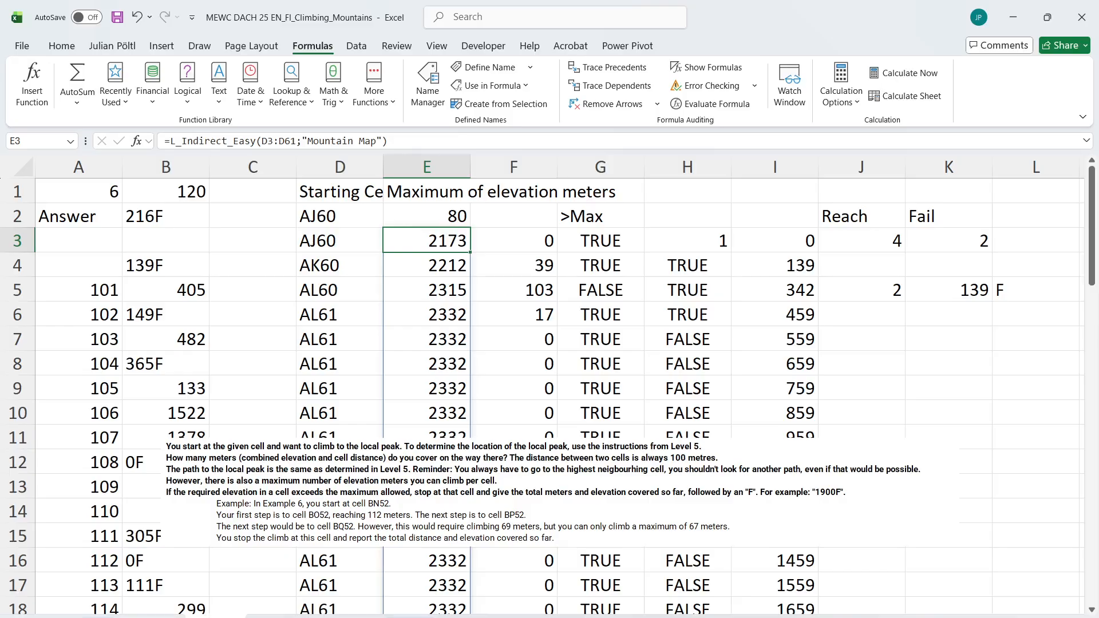
{"action": "left_click", "coordinate": [605, 232]}
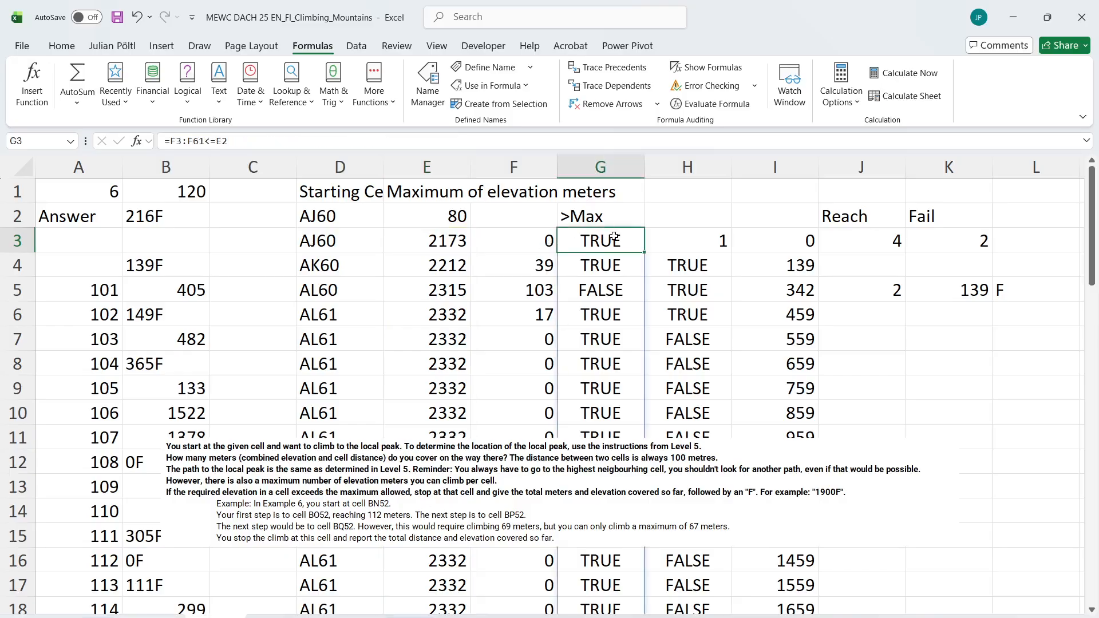
{"action": "key", "text": "ctrl+Page_Down"}
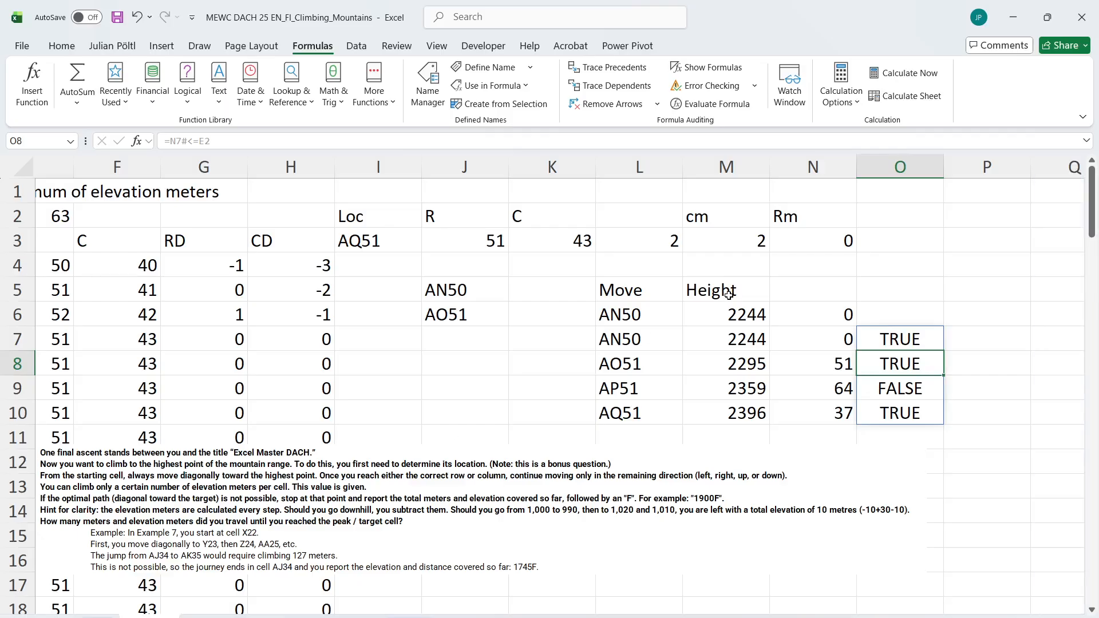
{"action": "left_click", "coordinate": [894, 293]}
{"action": "type", "text": ">Max"}
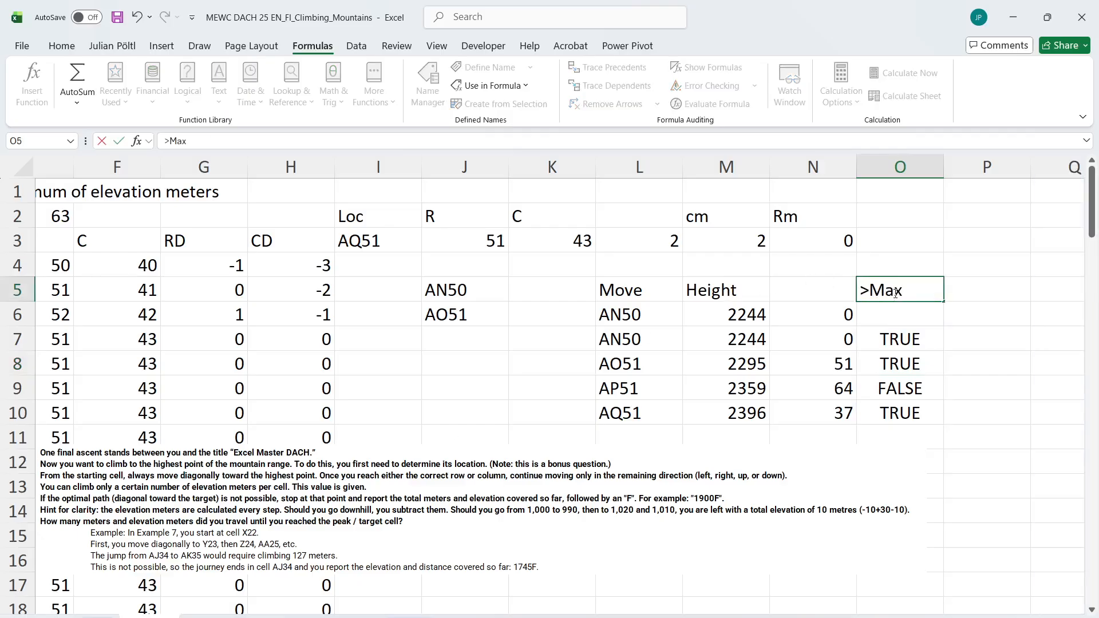
{"action": "key", "text": "Tab"}
Label the height difference column Diff in N5
{"action": "key", "text": "Left"}
{"action": "key", "text": "Left"}
{"action": "type", "text": "Diff"}
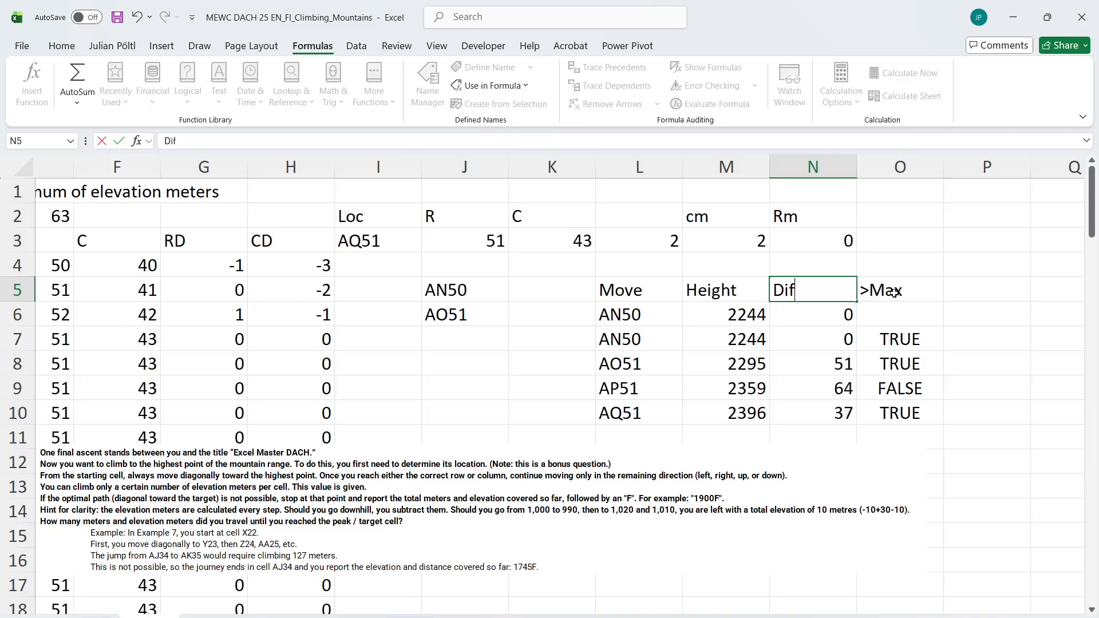
{"action": "key", "text": "Tab"}
{"action": "key", "text": "Tab"}
{"action": "scroll", "coordinate": [894, 293], "scroll_direction": "right", "scroll_amount": 2}
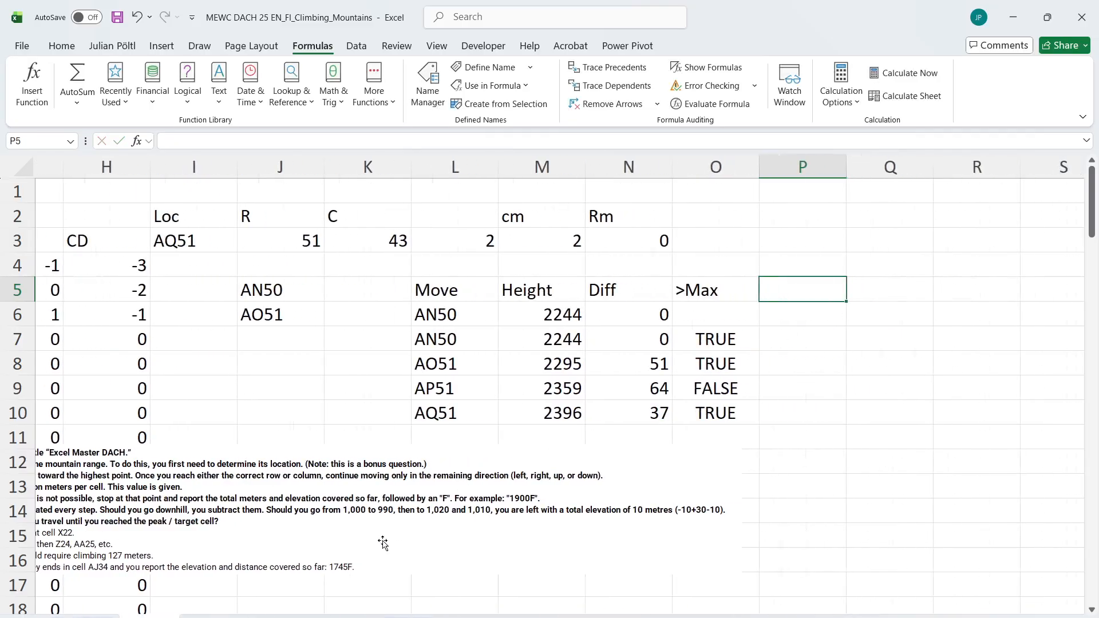
Review the climb limit formula in O7 and the height differences it refers to
{"action": "left_click", "coordinate": [710, 309]}
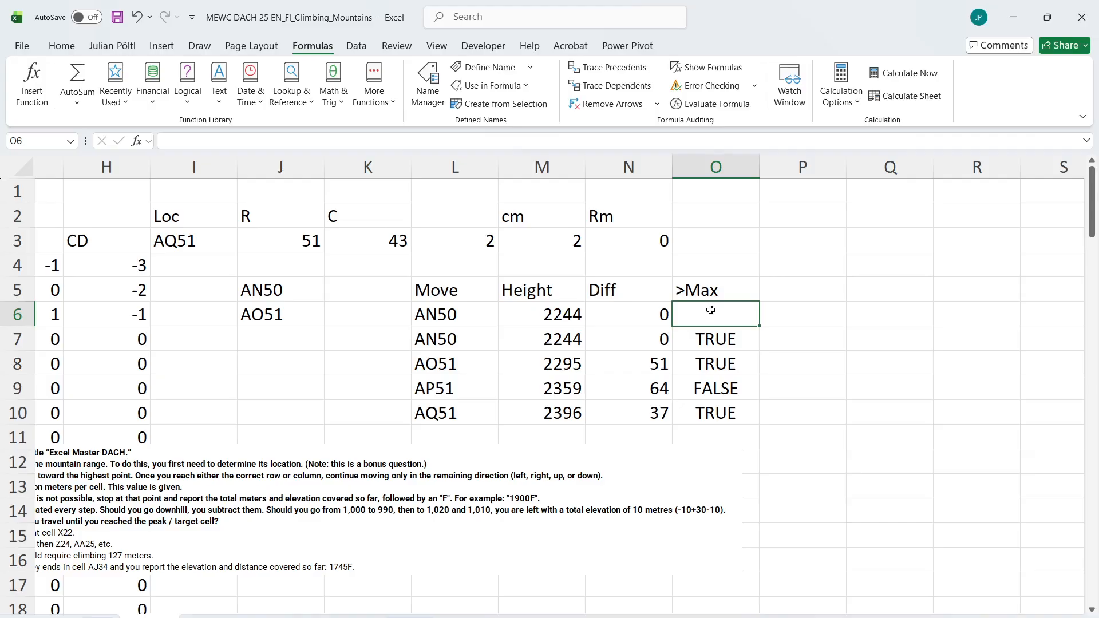
{"action": "left_click_drag", "start_coordinate": [704, 327], "coordinate": [704, 334]}
{"action": "key", "text": "Escape"}
{"action": "left_click", "coordinate": [697, 335]}
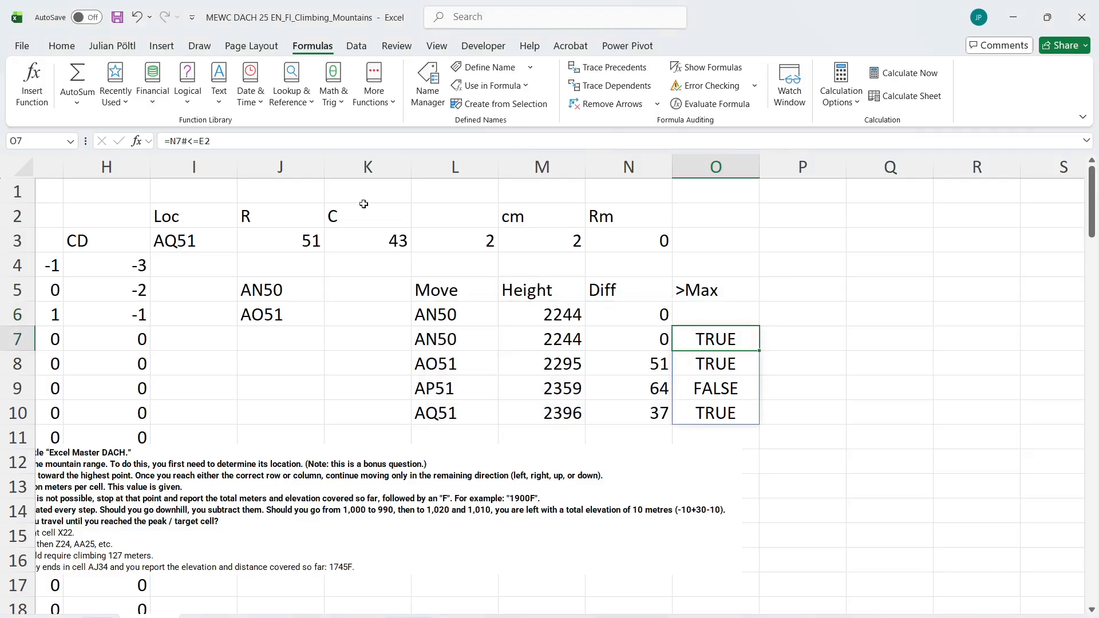
{"action": "left_click", "coordinate": [191, 141]}
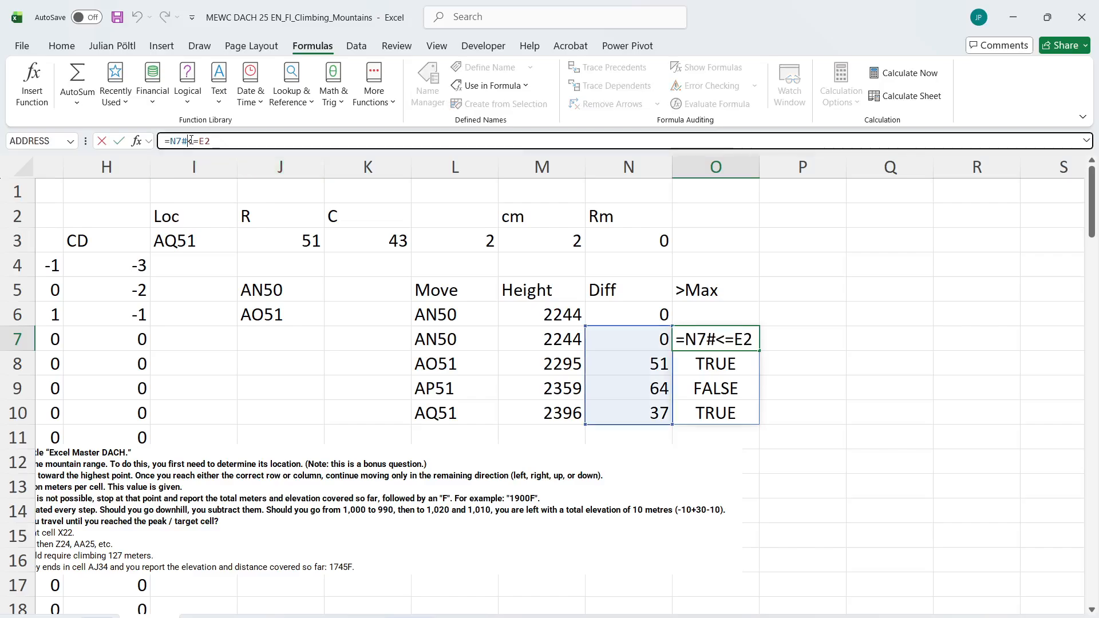
{"action": "key", "text": "Return"}
Copy the move-change check in H3:H6 of the Level 6 sheet and paste it into P7 on the Level 7 sheet
{"action": "key", "text": "ctrl+Page_Down"}
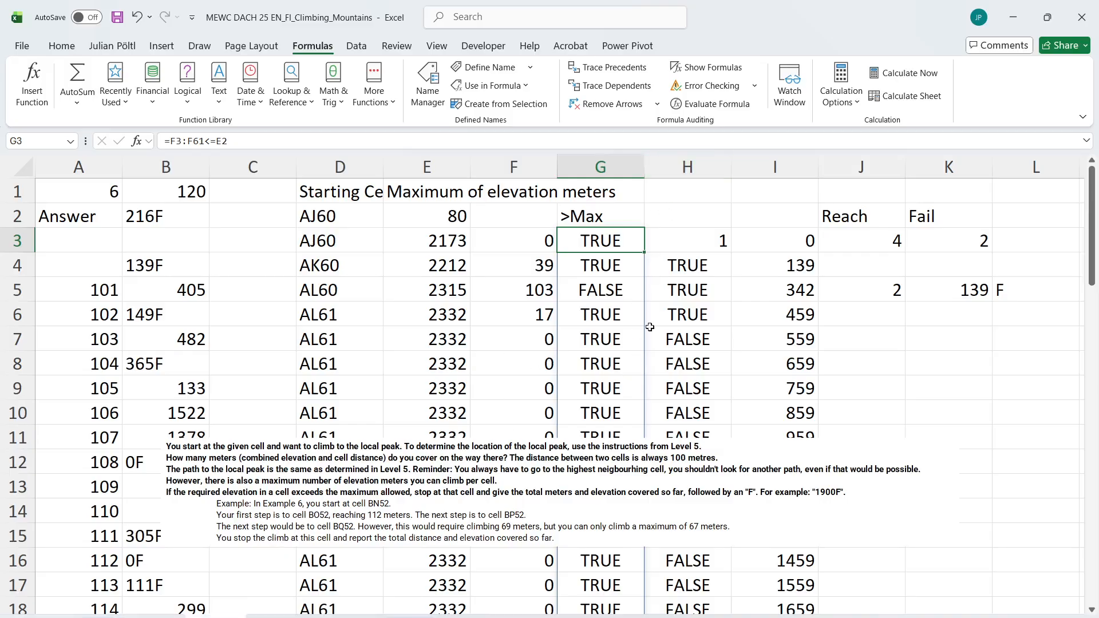
{"action": "left_click", "coordinate": [698, 216]}
{"action": "left_click", "coordinate": [703, 248]}
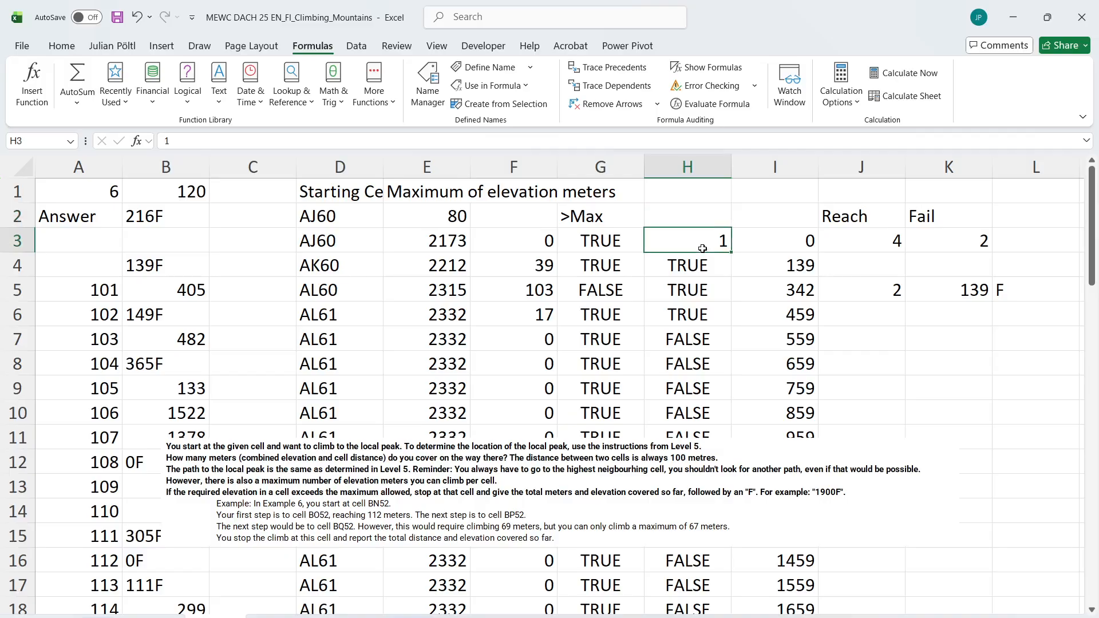
{"action": "left_click_drag", "start_coordinate": [702, 248], "coordinate": [689, 315]}
{"action": "key", "text": "ctrl+Page_Up"}
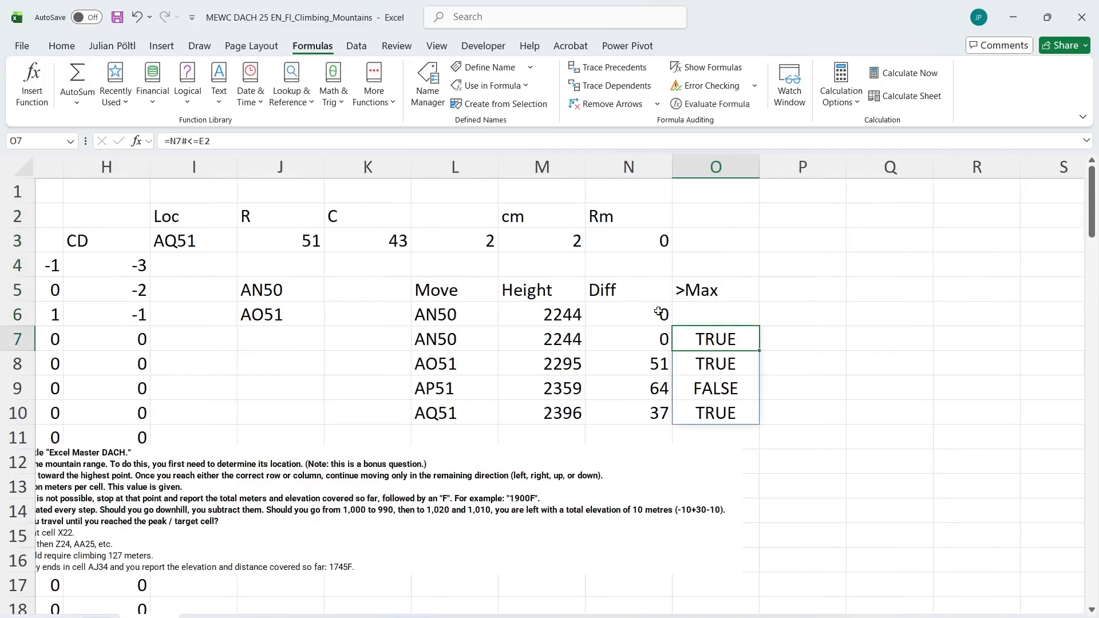
{"action": "left_click", "coordinate": [788, 312]}
{"action": "left_click", "coordinate": [788, 332]}
{"action": "key", "text": "ctrl+v"}
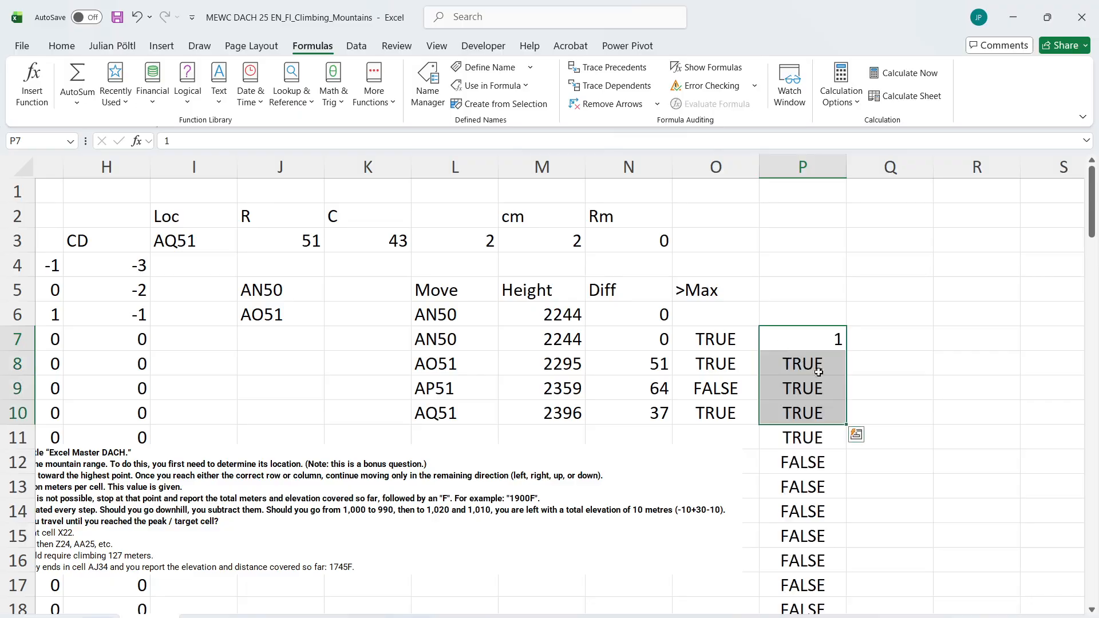
Check which ranges the pasted comparison formula in P8 refers to, and delete it
{"action": "left_click", "coordinate": [815, 372]}
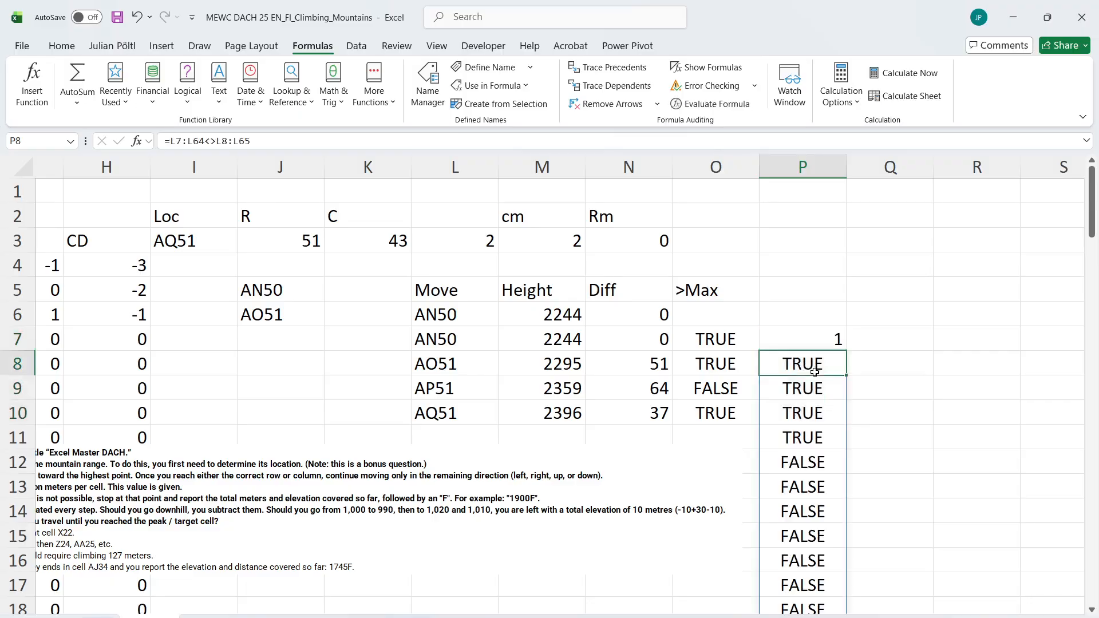
{"action": "left_click", "coordinate": [349, 146]}
{"action": "scroll", "coordinate": [487, 333], "scroll_direction": "down", "scroll_amount": 1}
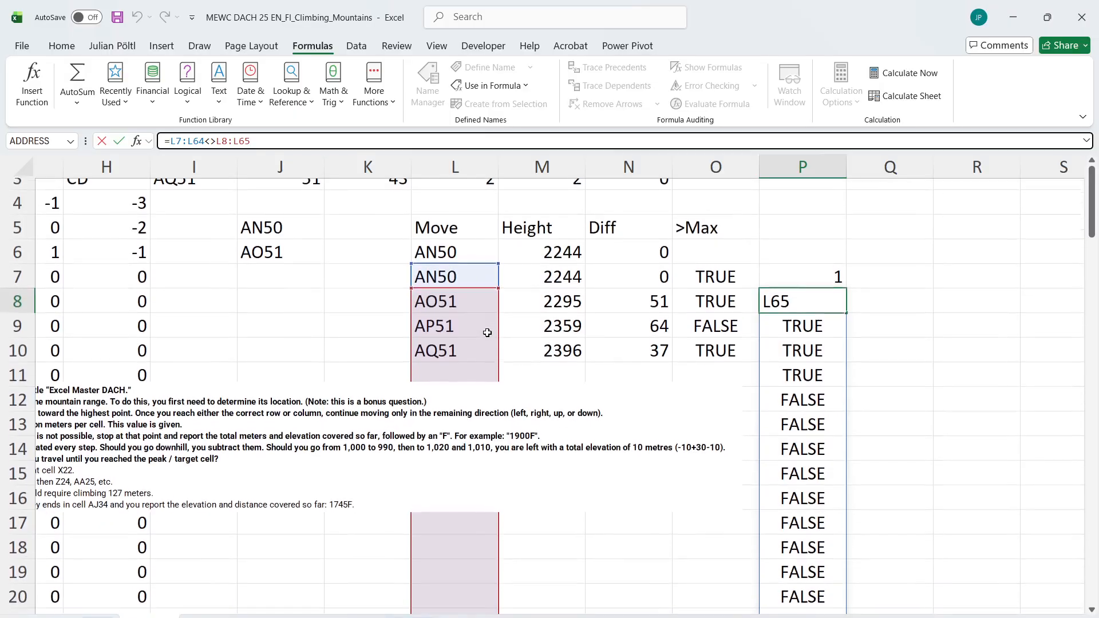
{"action": "key", "text": "ctrl+Return"}
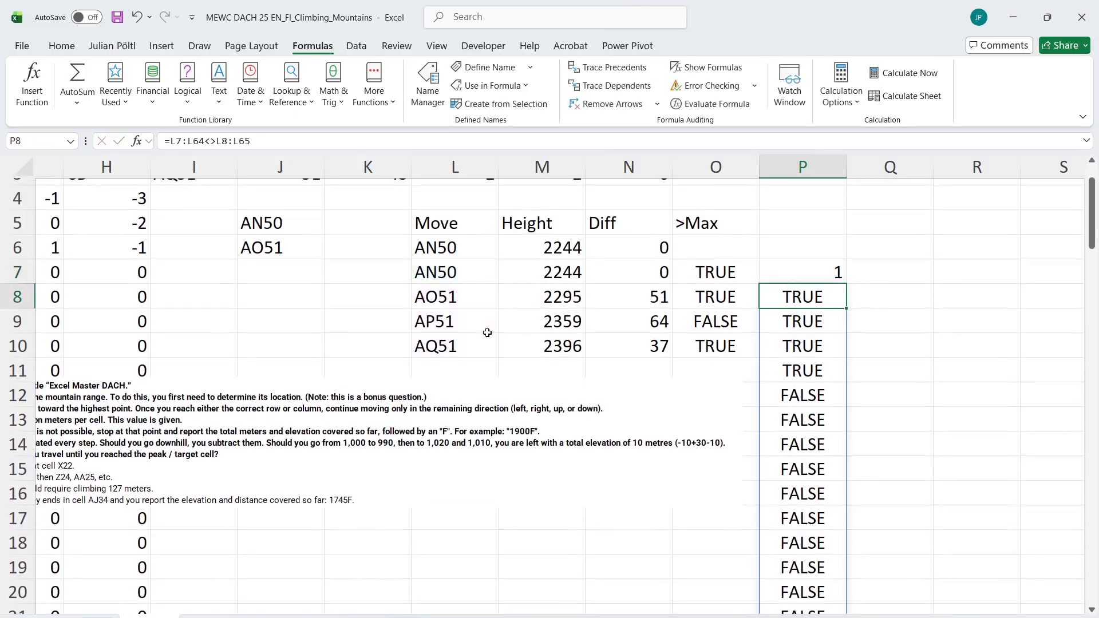
{"action": "key", "text": "Delete"}
{"action": "key", "text": "Up"}
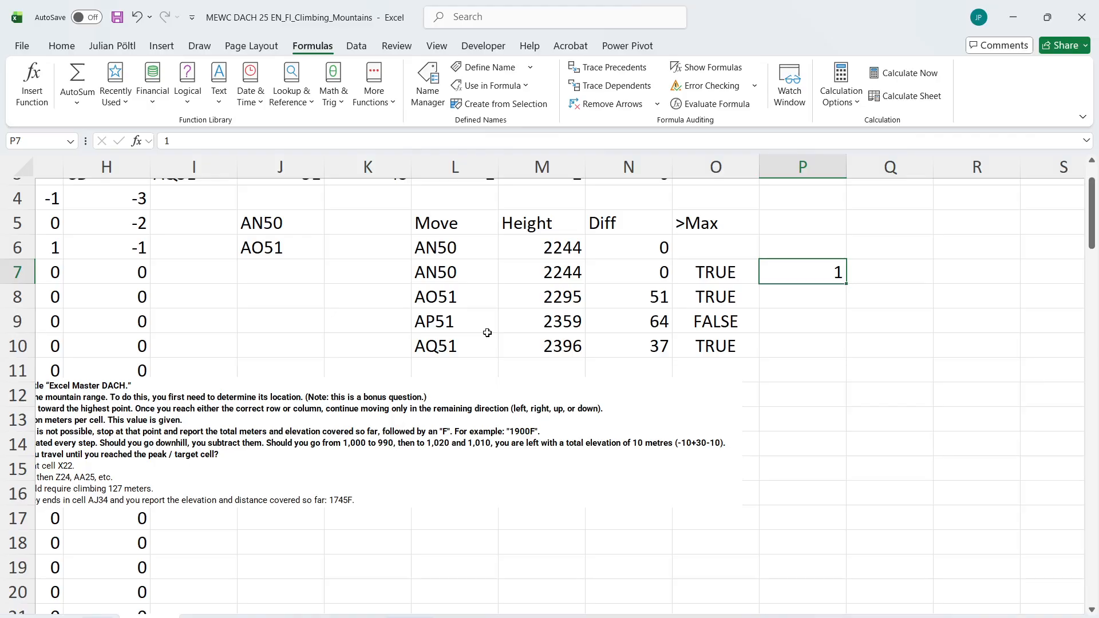
Compare each move with the following one in P7 with =L7:L10<>DROP(L7:L10;1)
{"action": "key", "text": "Left"}
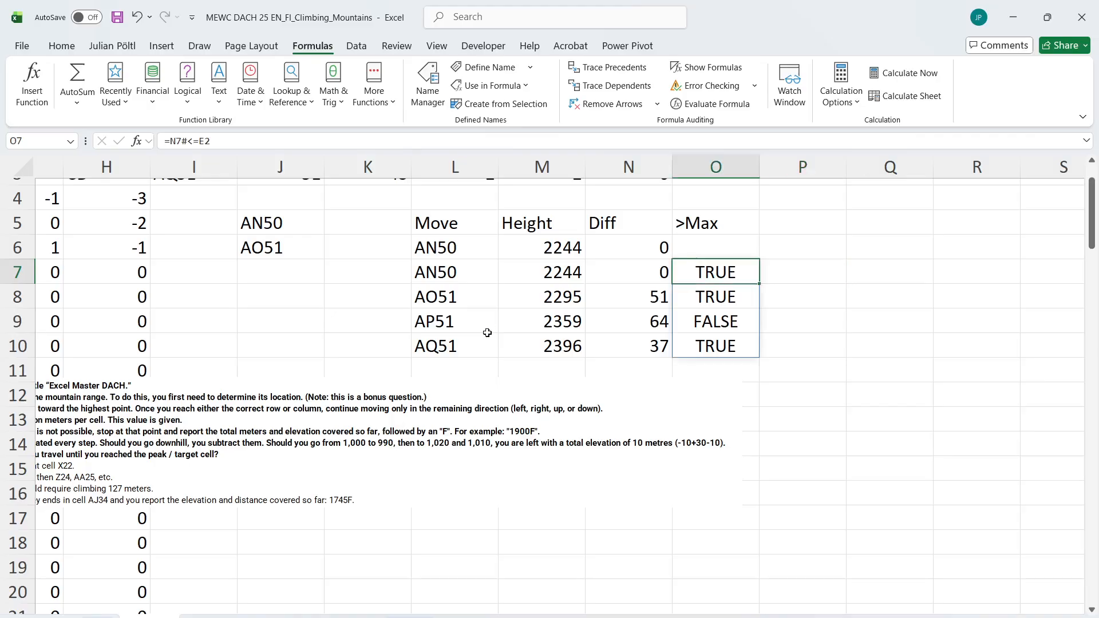
{"action": "key", "text": "Right"}
{"action": "type", "text": "="}
{"action": "key", "text": "Left"}
{"action": "key", "text": "Left"}
{"action": "key", "text": "Left"}
{"action": "key", "text": "Left"}
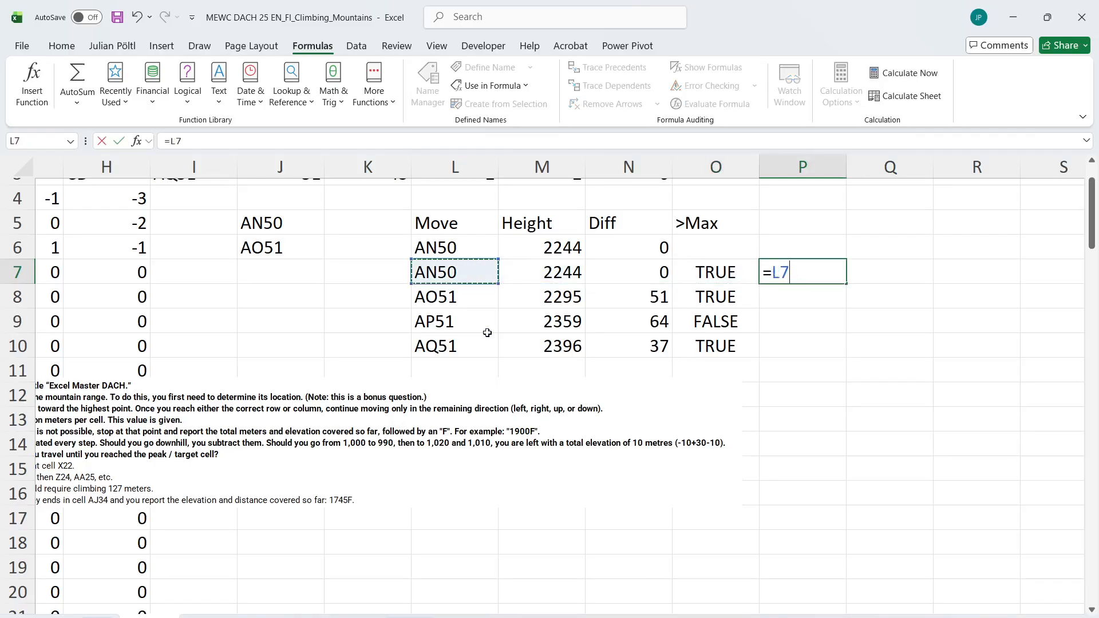
{"action": "key", "text": "shift+Down"}
{"action": "key", "text": "shift+Down"}
{"action": "key", "text": "shift+Down"}
{"action": "type", "text": "<>"}
{"action": "key", "text": "Left"}
{"action": "key", "text": "Left"}
{"action": "key", "text": "Left"}
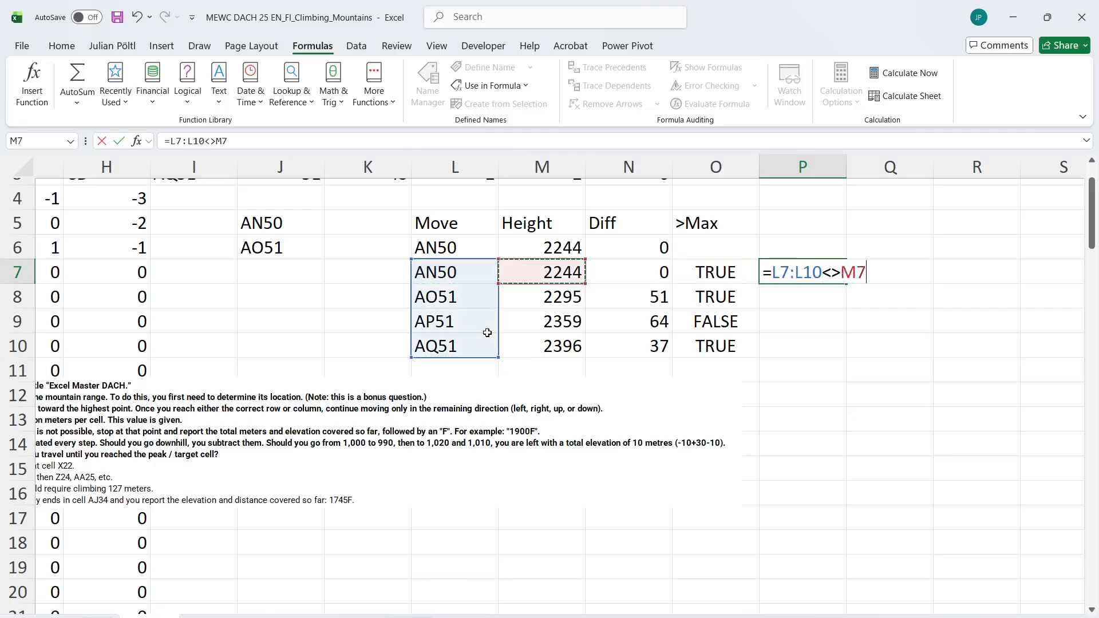
{"action": "key", "text": "Left"}
{"action": "key", "text": "BackSpace"}
{"action": "key", "text": "BackSpace"}
{"action": "type", "text": "d"}
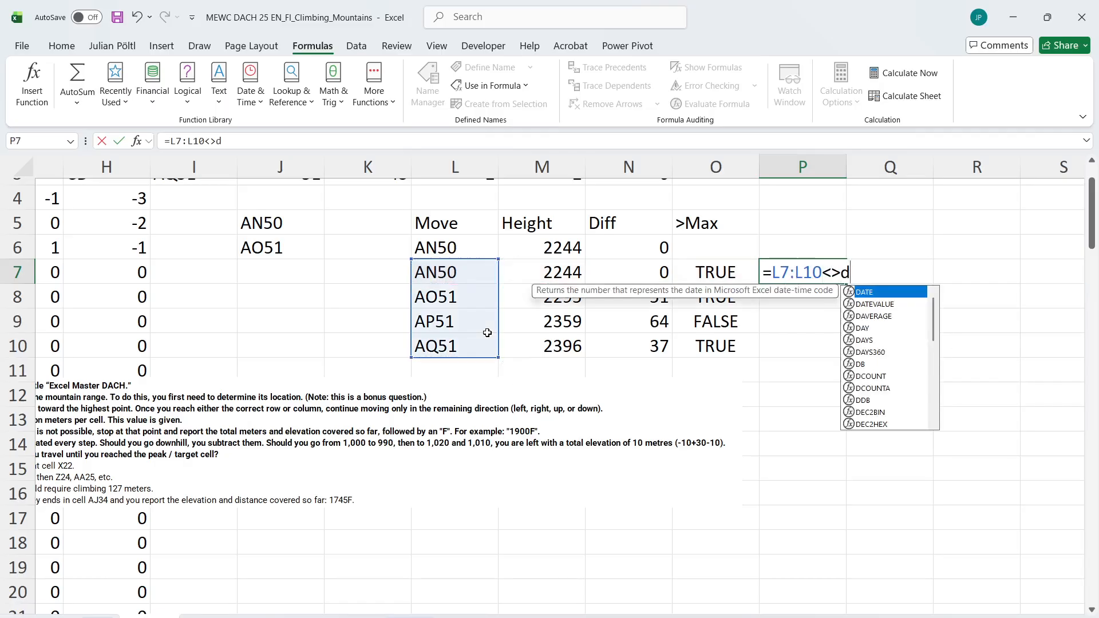
{"action": "key", "text": "Tab"}
{"action": "key", "text": "Left"}
{"action": "key", "text": "Left"}
{"action": "key", "text": "Left"}
{"action": "key", "text": "Left"}
{"action": "key", "text": "shift+Down"}
{"action": "key", "text": "shift+Down"}
{"action": "key", "text": "shift+Down"}
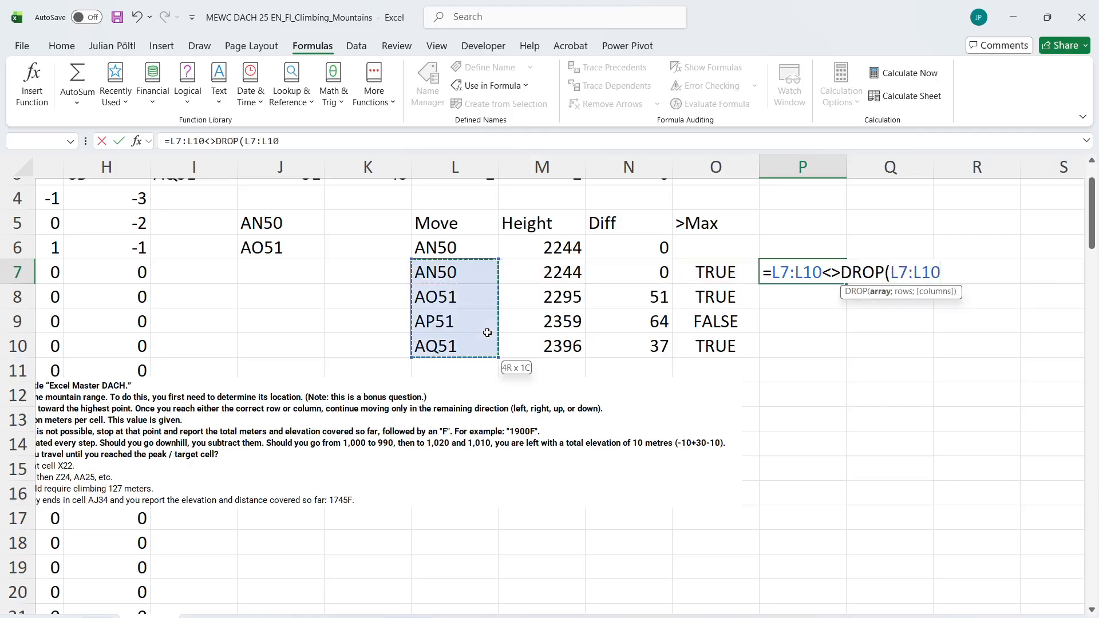
{"action": "type", "text": ";1)"}
{"action": "key", "text": "ctrl+Return"}
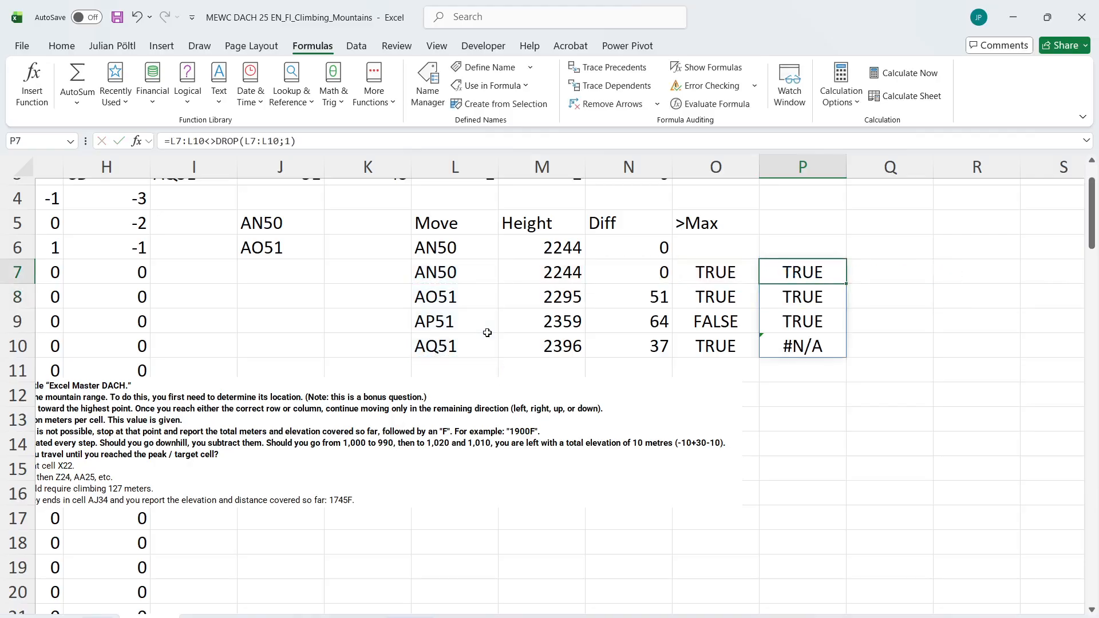
Drop the last row of the comparison by changing P7 to =DROP(L7:L10<>DROP(L7:L10;1);-1)
{"action": "left_click", "coordinate": [166, 141]}
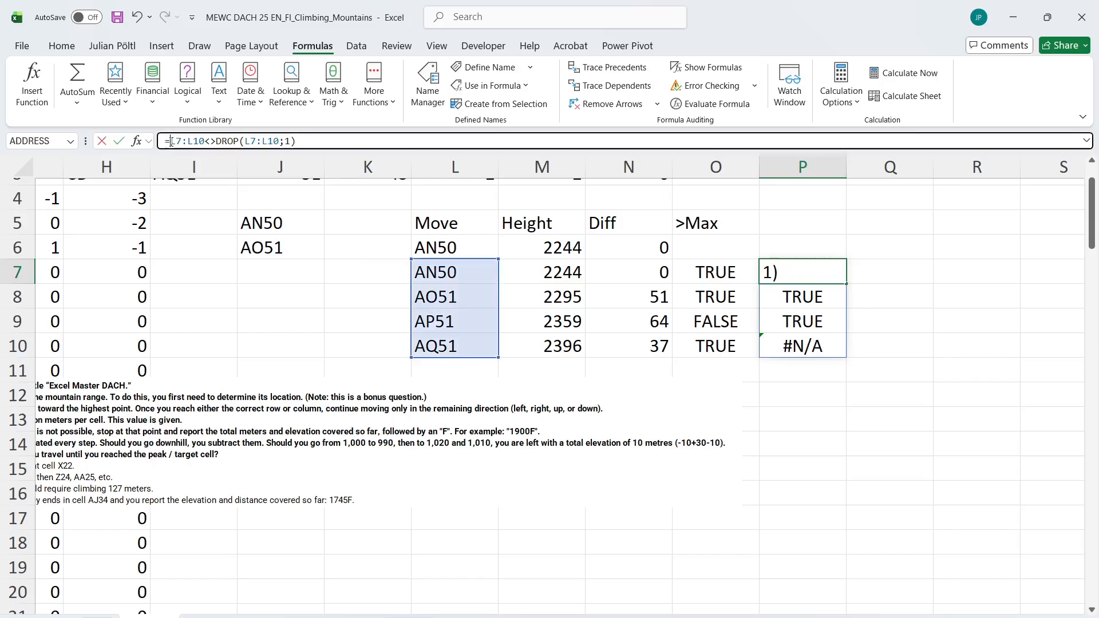
{"action": "type", "text": "dr"}
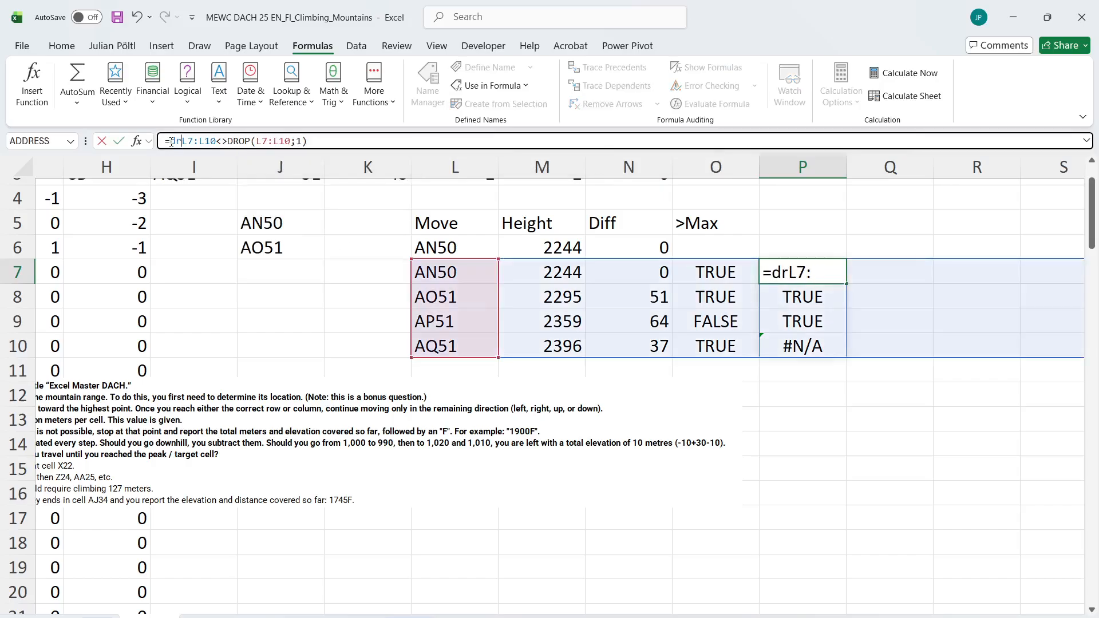
{"action": "key", "text": "Tab"}
{"action": "key", "text": "End"}
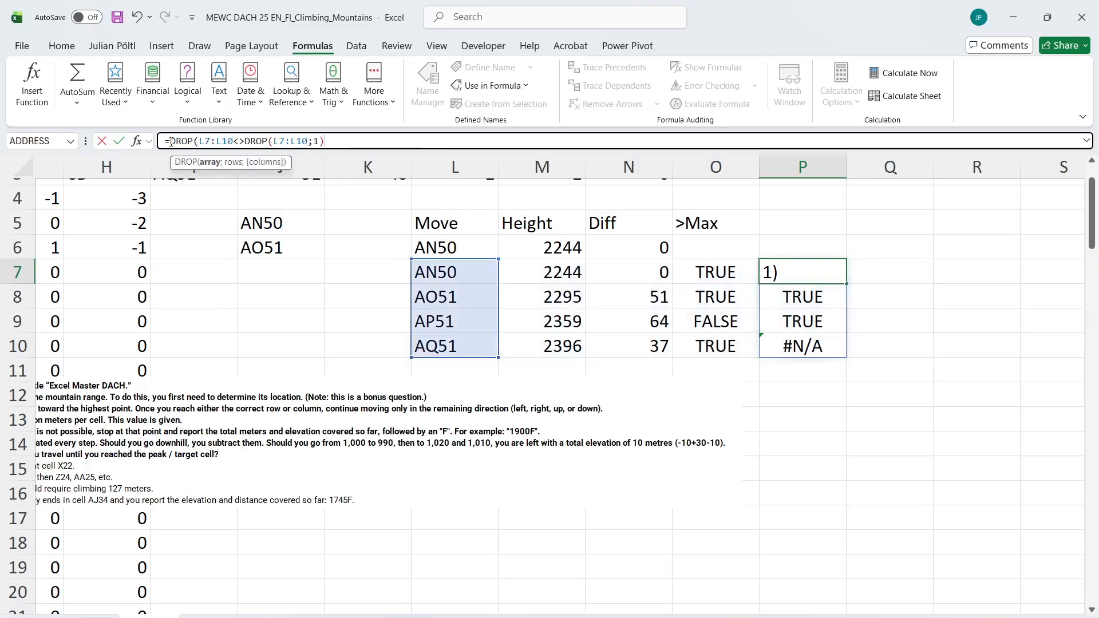
{"action": "type", "text": ";-1)"}
{"action": "key", "text": "ctrl+Return"}
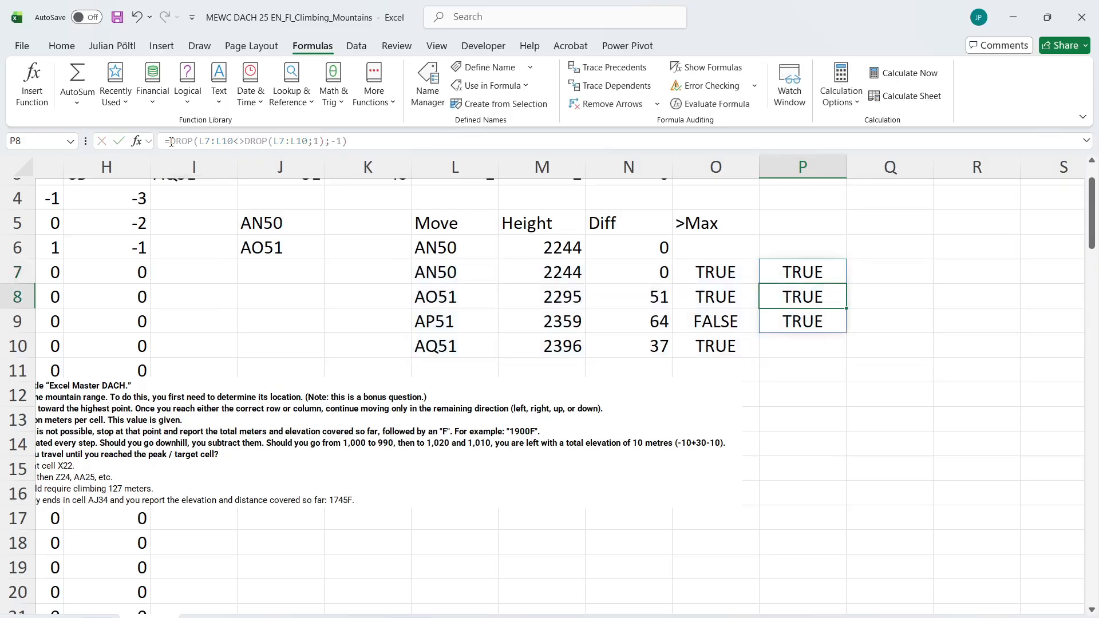
Put a 1 above the comparison in P7 with =VSTACK(1;DROP(L7:L10<>DROP(L7:L10;1);-1)), and clear the formula again
{"action": "left_click", "coordinate": [170, 141]}
{"action": "type", "text": "VS"}
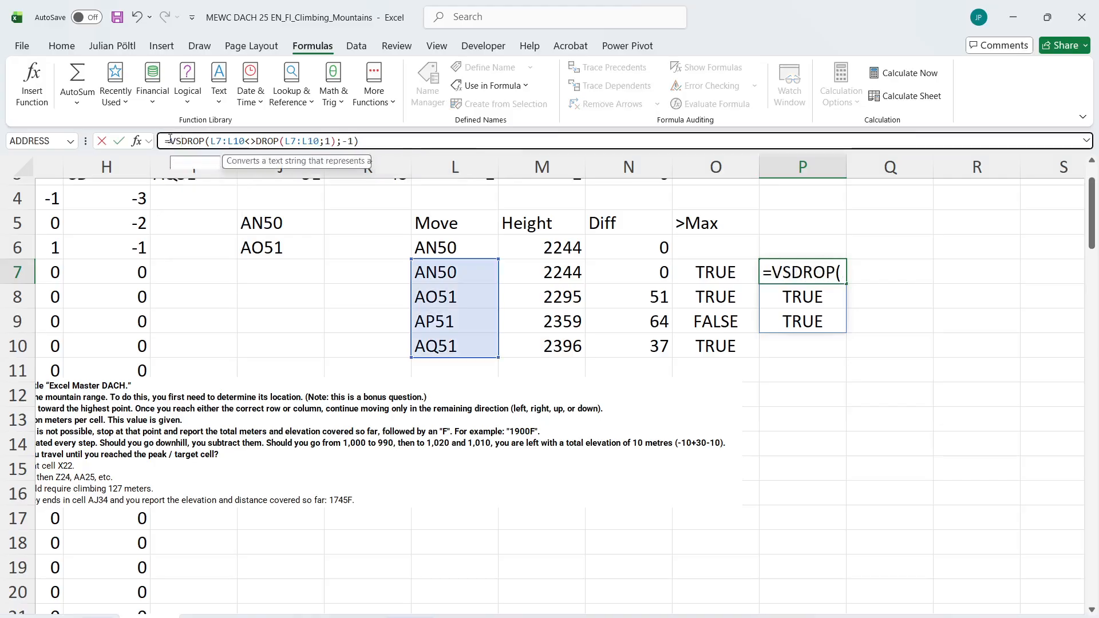
{"action": "key", "text": "Tab"}
{"action": "type", "text": "1;"}
{"action": "key", "text": "End"}
{"action": "type", "text": ")"}
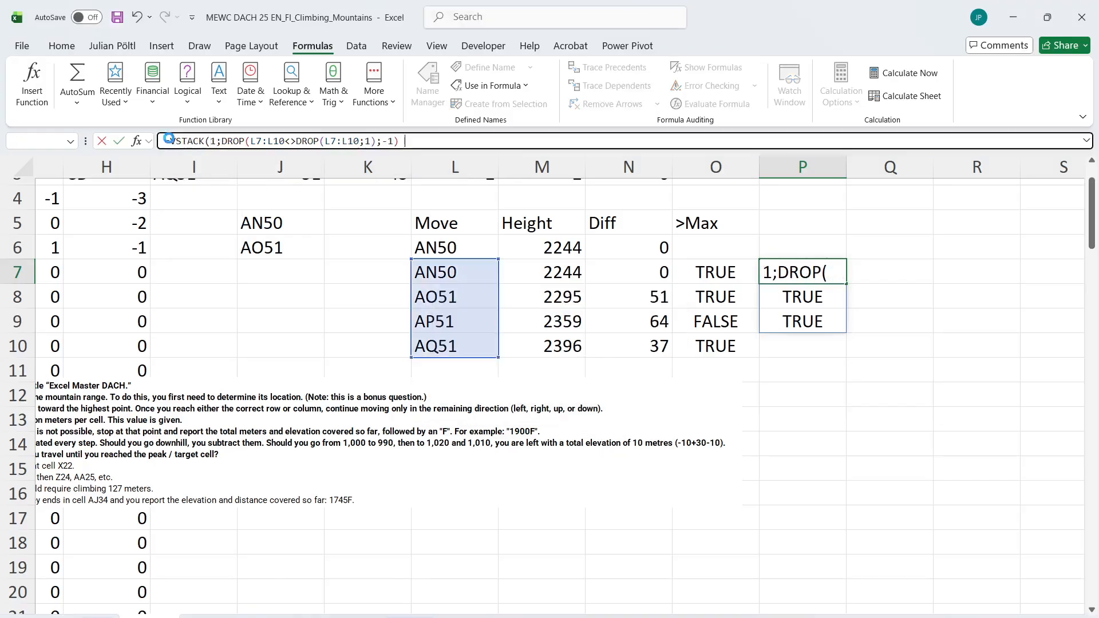
{"action": "key", "text": "Return"}
{"action": "key", "text": "Up"}
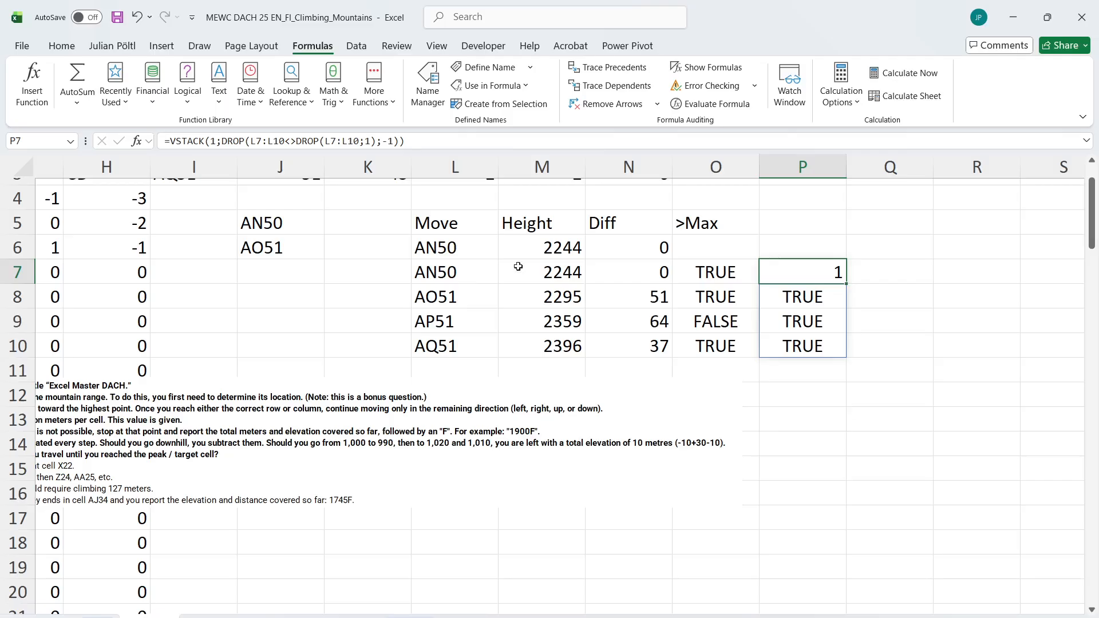
{"action": "key", "text": "Delete"}
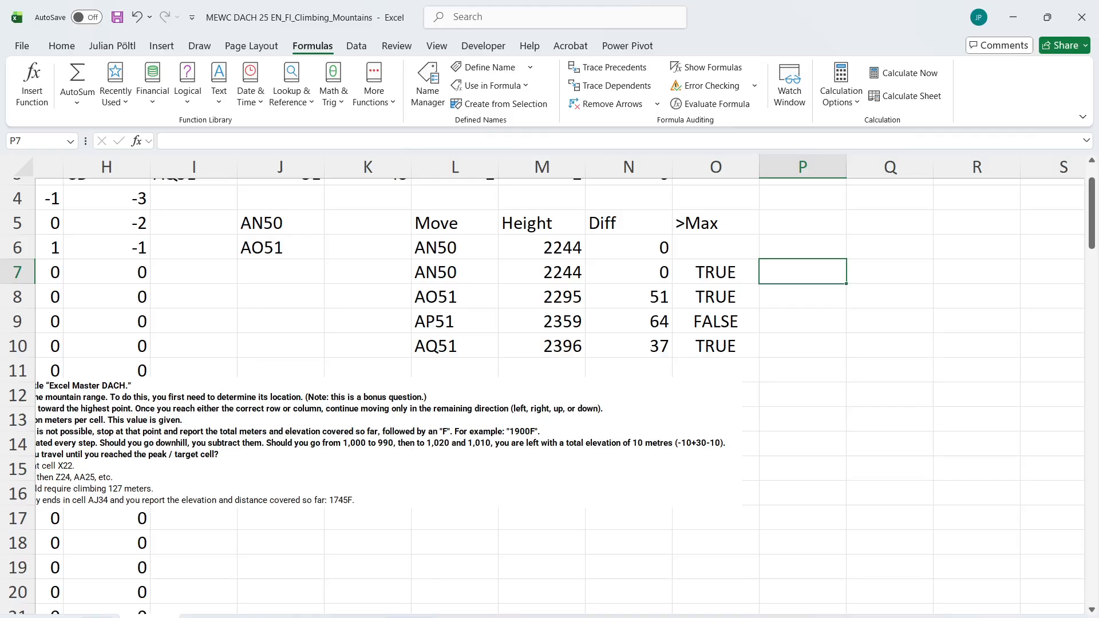
Check the Level 7 answers on the case sheet against the path, heights and limit tests on the Level 7 sheet
{"action": "left_click", "coordinate": [98, 616]}
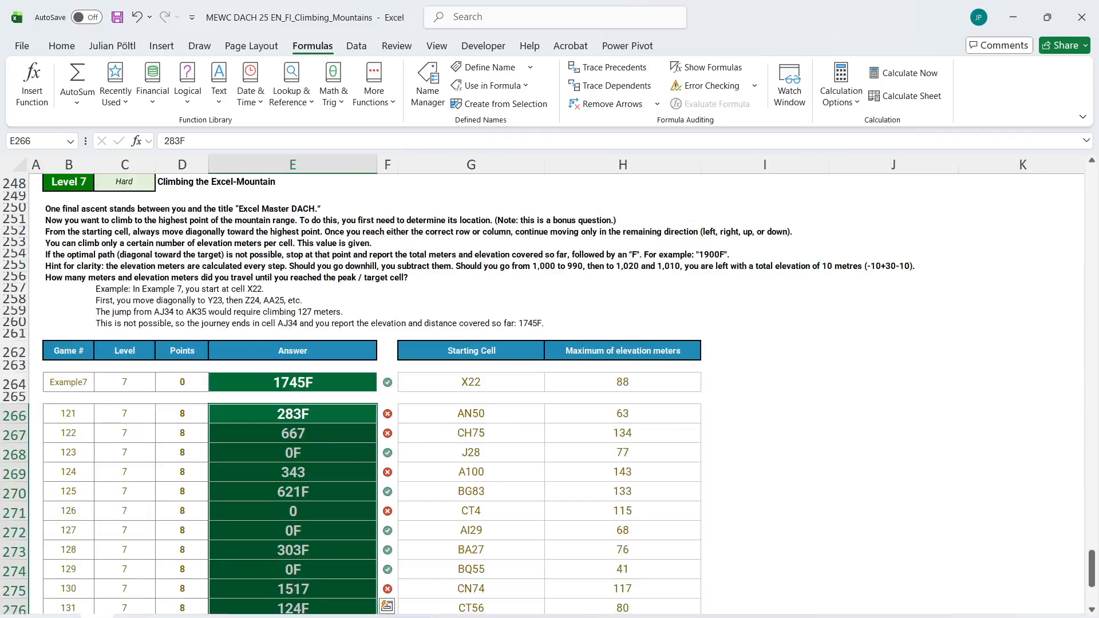
{"action": "left_click", "coordinate": [149, 617]}
{"action": "scroll", "coordinate": [480, 466], "scroll_direction": "up", "scroll_amount": 1}
{"action": "scroll", "coordinate": [481, 466], "scroll_direction": "left", "scroll_amount": 2}
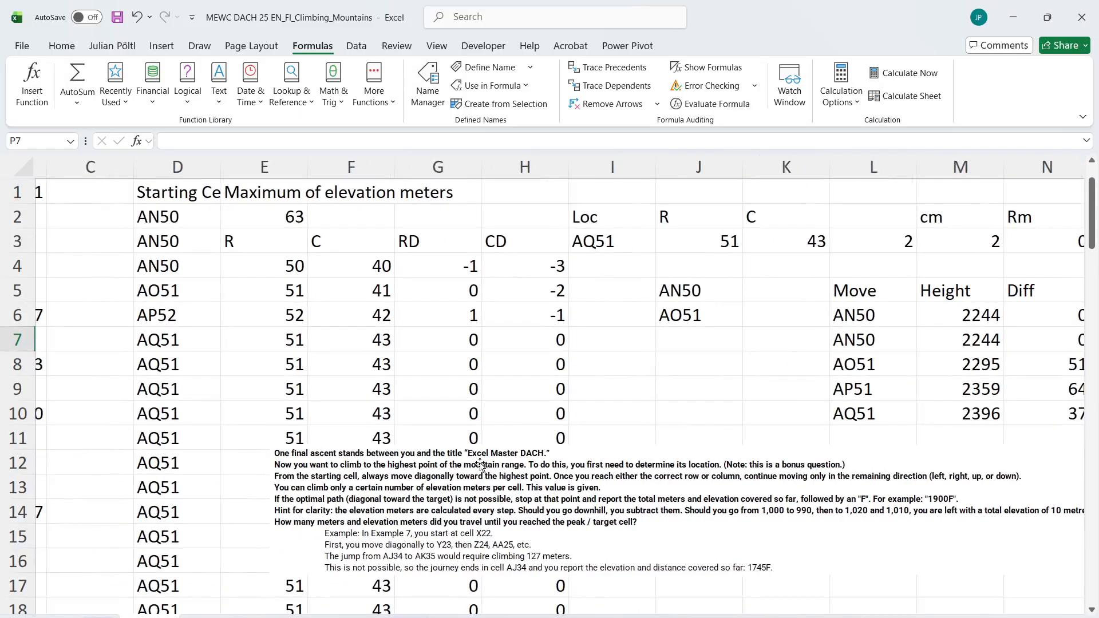
{"action": "scroll", "coordinate": [479, 465], "scroll_direction": "right", "scroll_amount": 2}
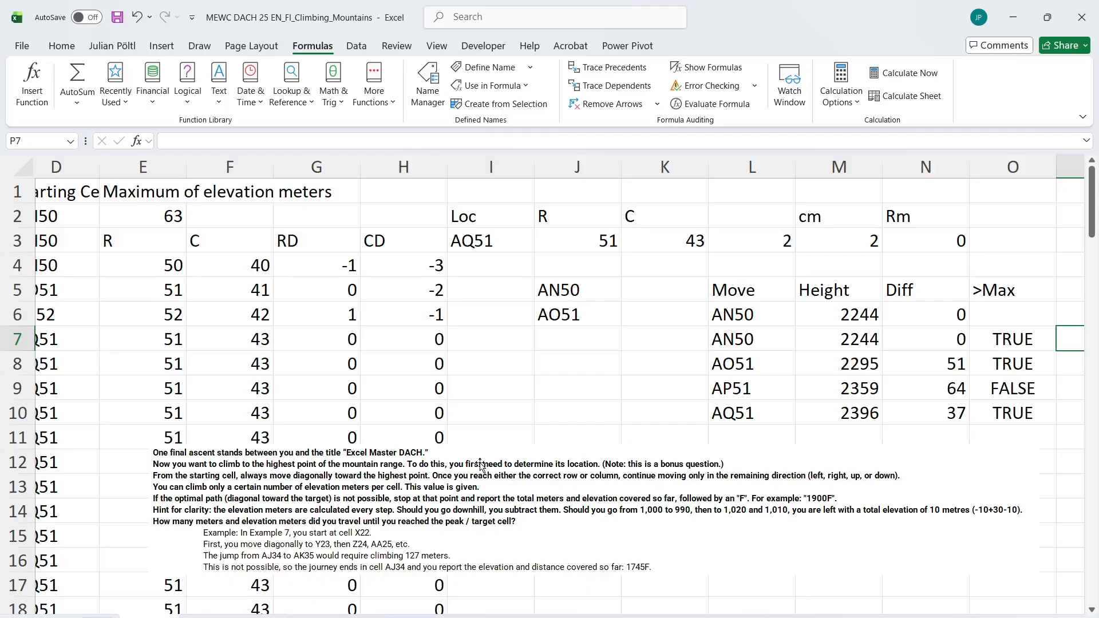
{"action": "scroll", "coordinate": [480, 465], "scroll_direction": "right", "scroll_amount": 3}
{"action": "scroll", "coordinate": [480, 465], "scroll_direction": "left", "scroll_amount": 2}
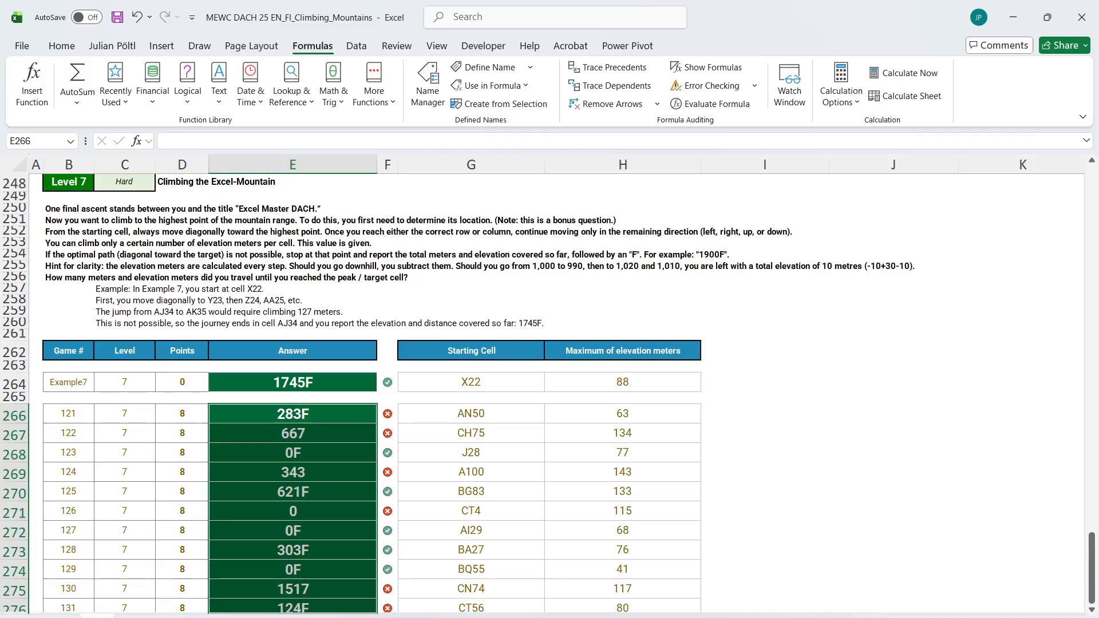
Reread the Level 6 and Level 7 instructions on the case sheet about exceeding the maximum elevation per cell
{"action": "scroll", "coordinate": [282, 443], "scroll_direction": "up", "scroll_amount": 11}
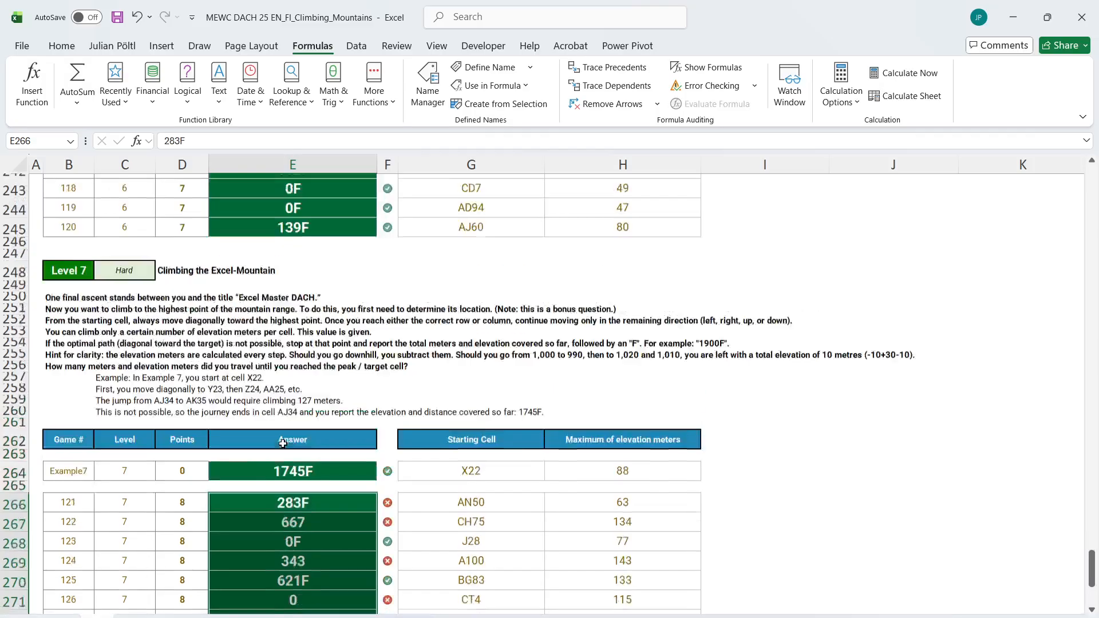
{"action": "scroll", "coordinate": [282, 443], "scroll_direction": "up", "scroll_amount": 4}
{"action": "left_click", "coordinate": [62, 435]}
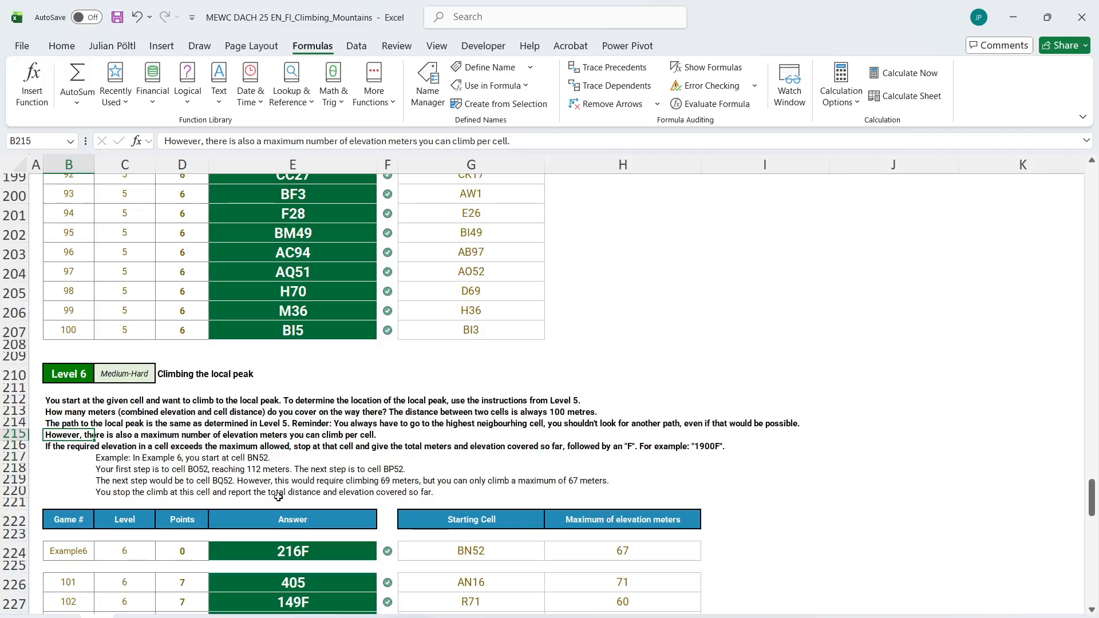
{"action": "scroll", "coordinate": [278, 497], "scroll_direction": "down", "scroll_amount": 15}
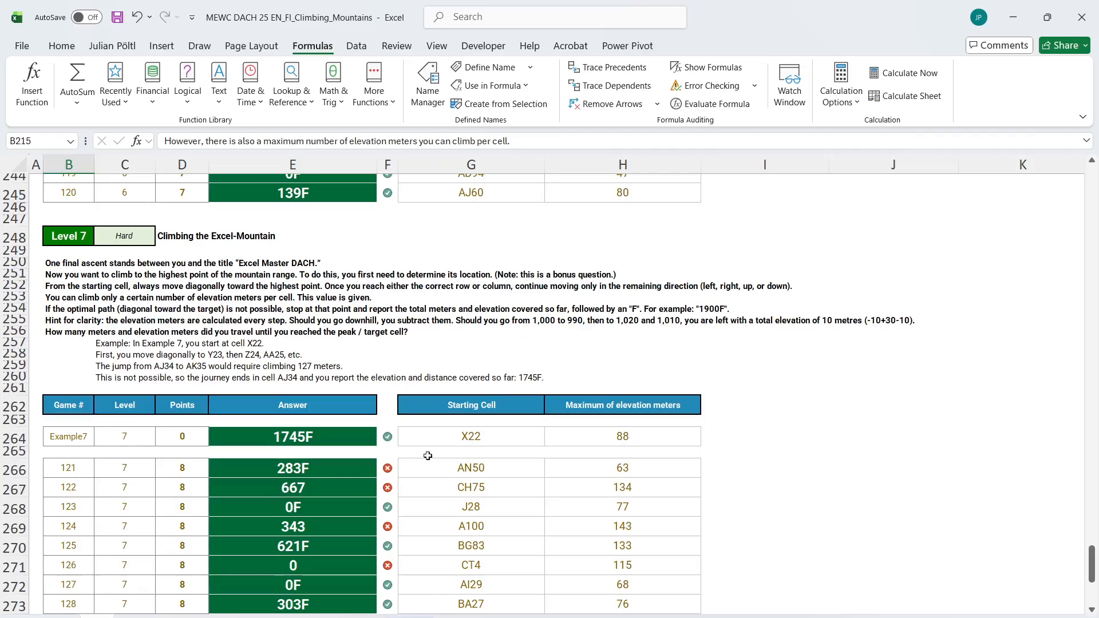
{"action": "key", "text": "ctrl+Page_Down"}
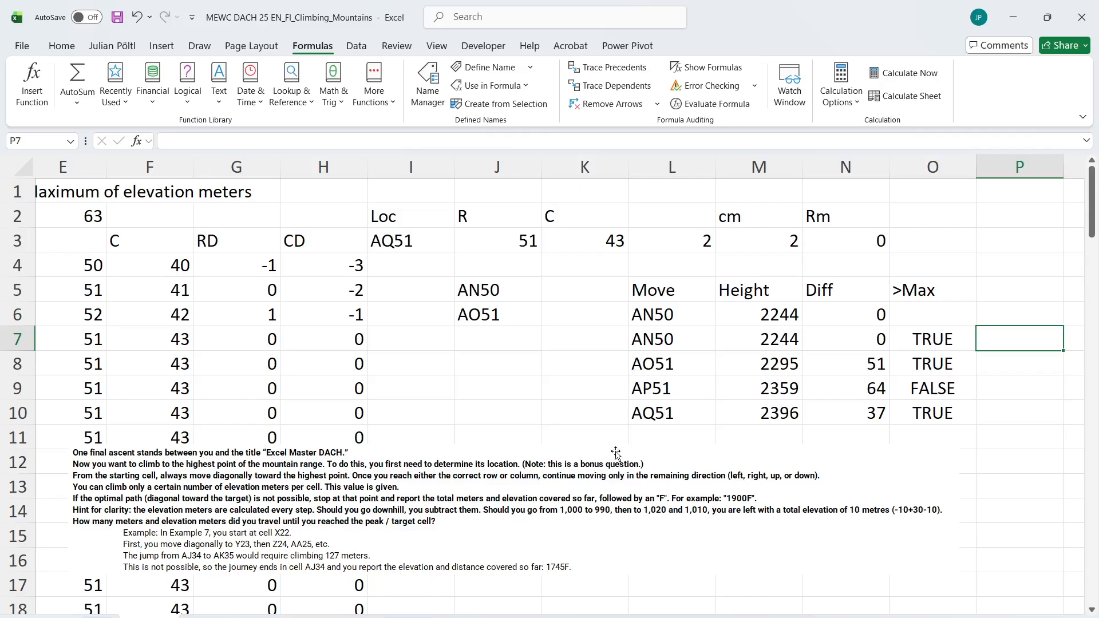
Examine the limit test results in O8 and O9 against the height differences of the moves
{"action": "scroll", "coordinate": [577, 452], "scroll_direction": "right", "scroll_amount": 4}
{"action": "scroll", "coordinate": [563, 449], "scroll_direction": "left", "scroll_amount": 1}
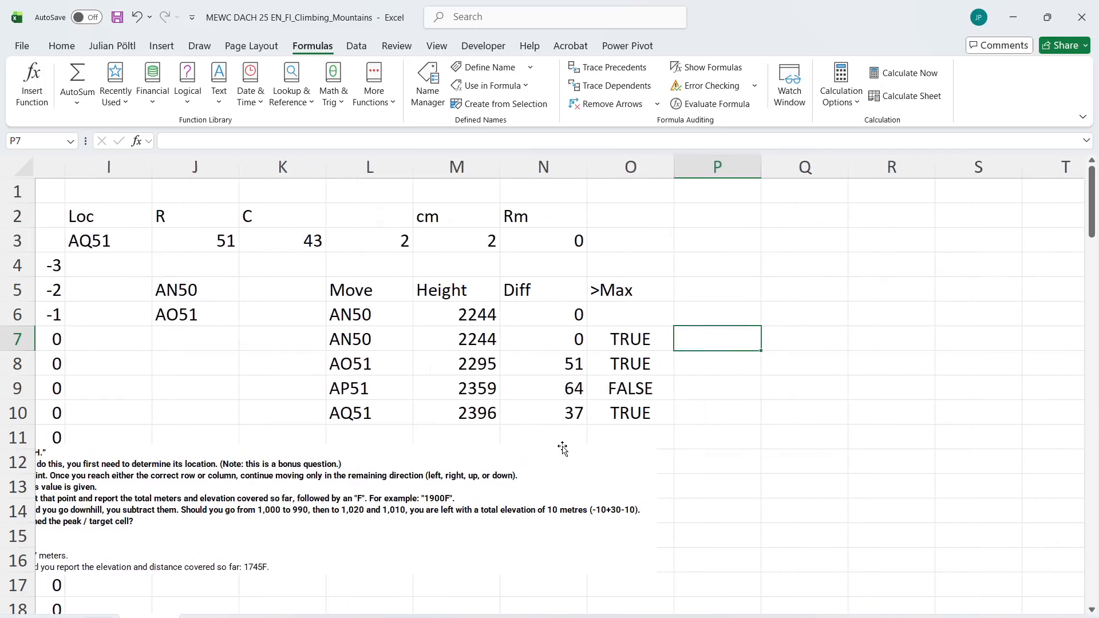
{"action": "left_click", "coordinate": [647, 358]}
{"action": "left_click", "coordinate": [620, 389]}
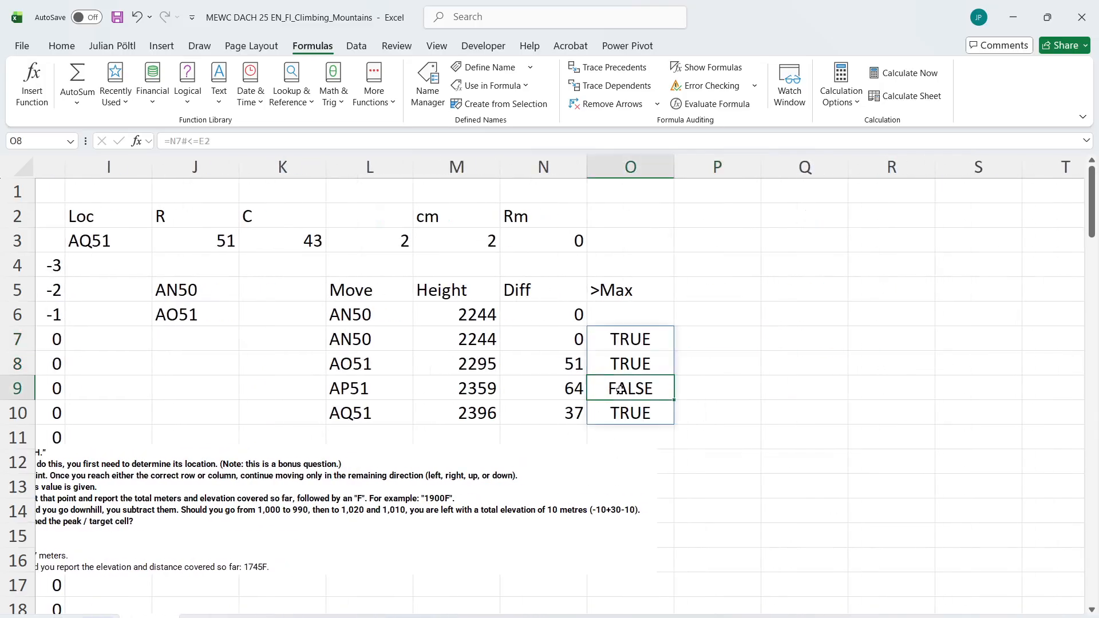
Build a running total of height differences plus 100 per move in P7 with =SCAN(0;N7#+100;SUM)
{"action": "left_click", "coordinate": [562, 343]}
{"action": "left_click", "coordinate": [451, 337]}
{"action": "left_click", "coordinate": [558, 334]}
{"action": "left_click", "coordinate": [701, 338]}
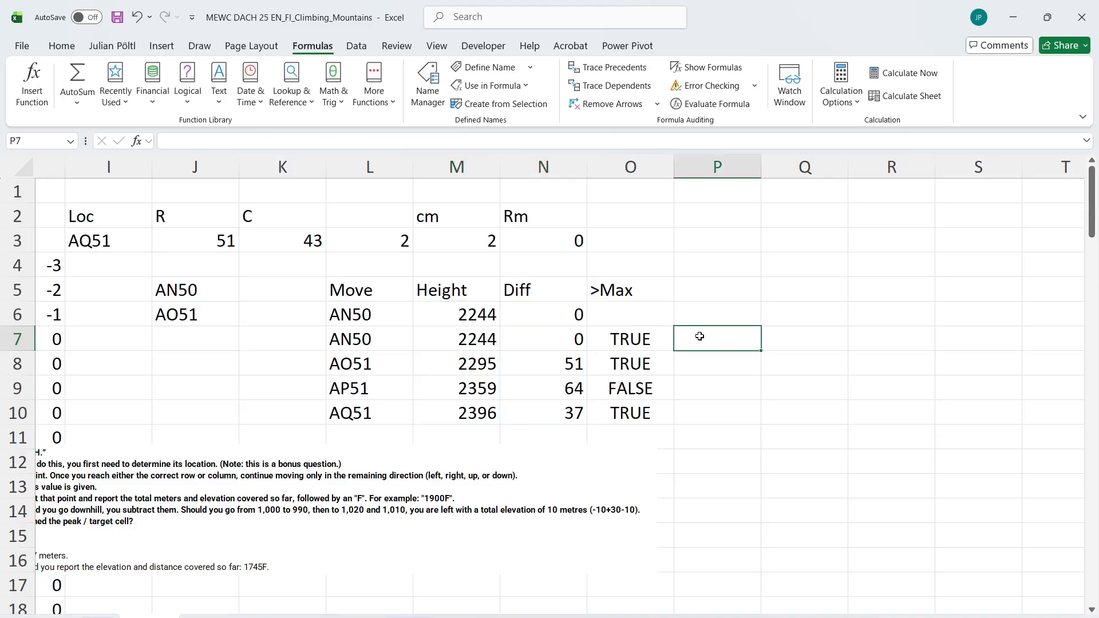
{"action": "type", "text": "=SCC"}
{"action": "key", "text": "BackSpace"}
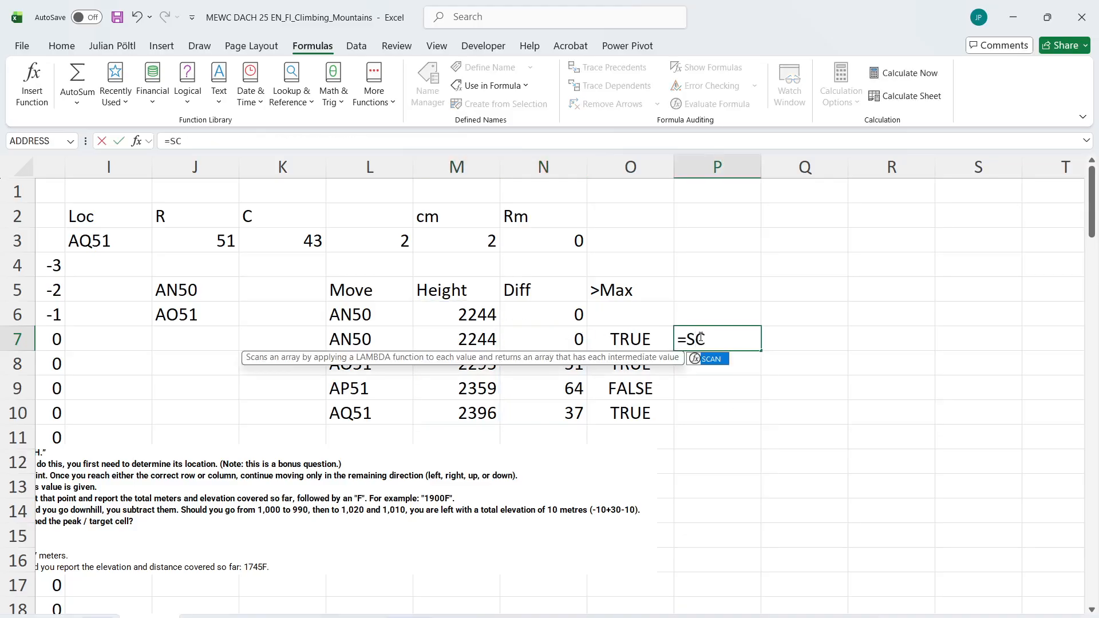
{"action": "key", "text": "Tab"}
{"action": "type", "text": "0;"}
{"action": "key", "text": "Left"}
{"action": "key", "text": "Left"}
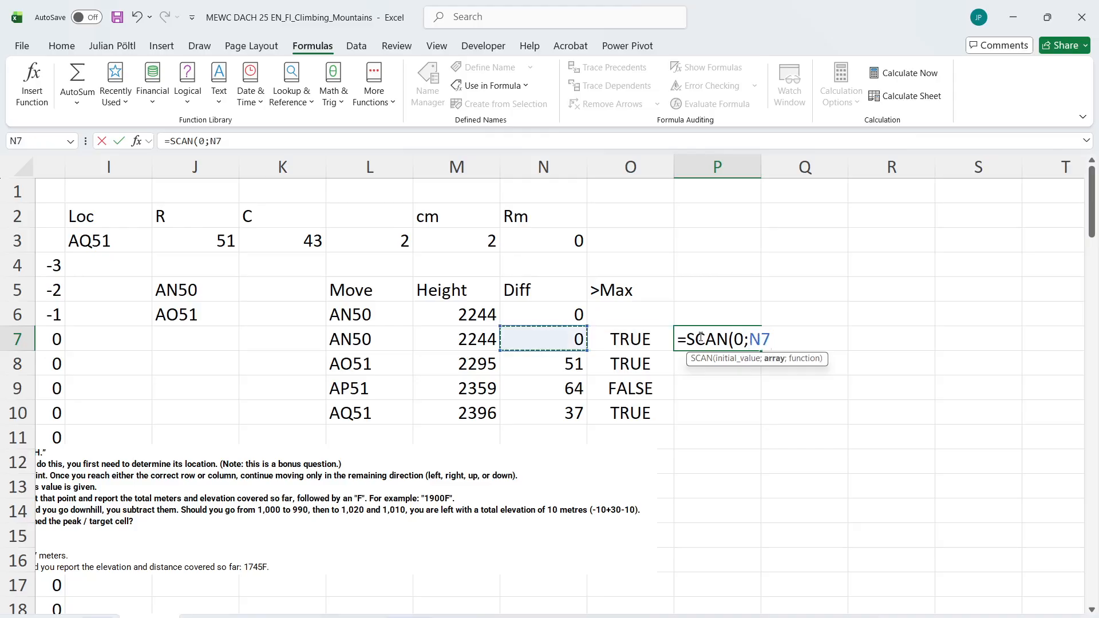
{"action": "type", "text": "#+100"}
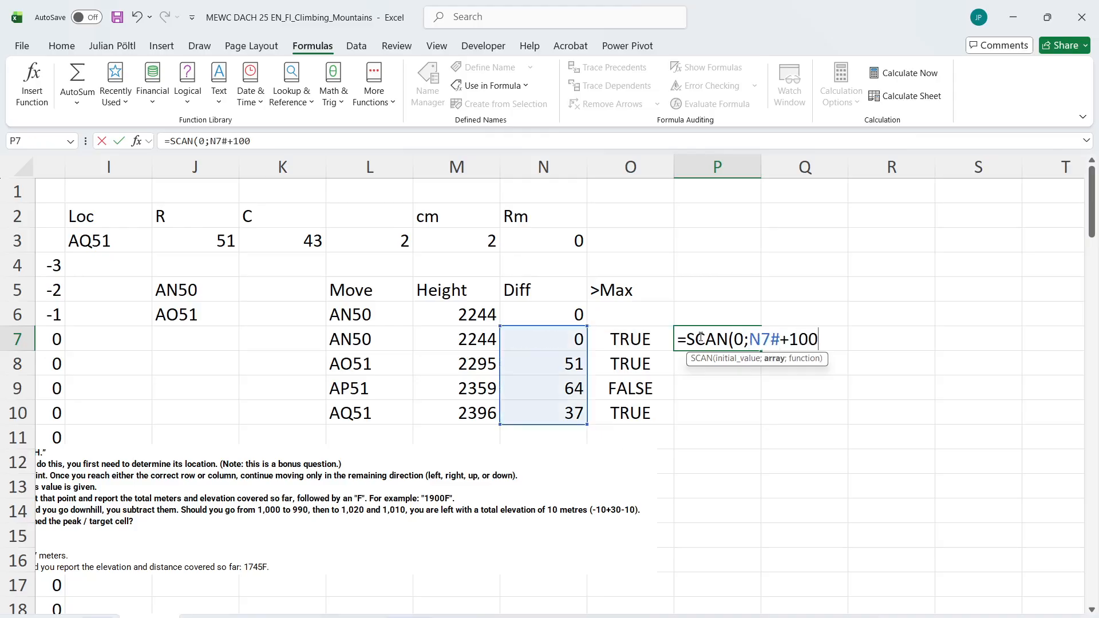
{"action": "key", "text": "Return"}
{"action": "key", "text": "Return"}
{"action": "key", "text": "End"}
{"action": "type", "text": ";SUM)"}
{"action": "key", "text": "ctrl+Return"}
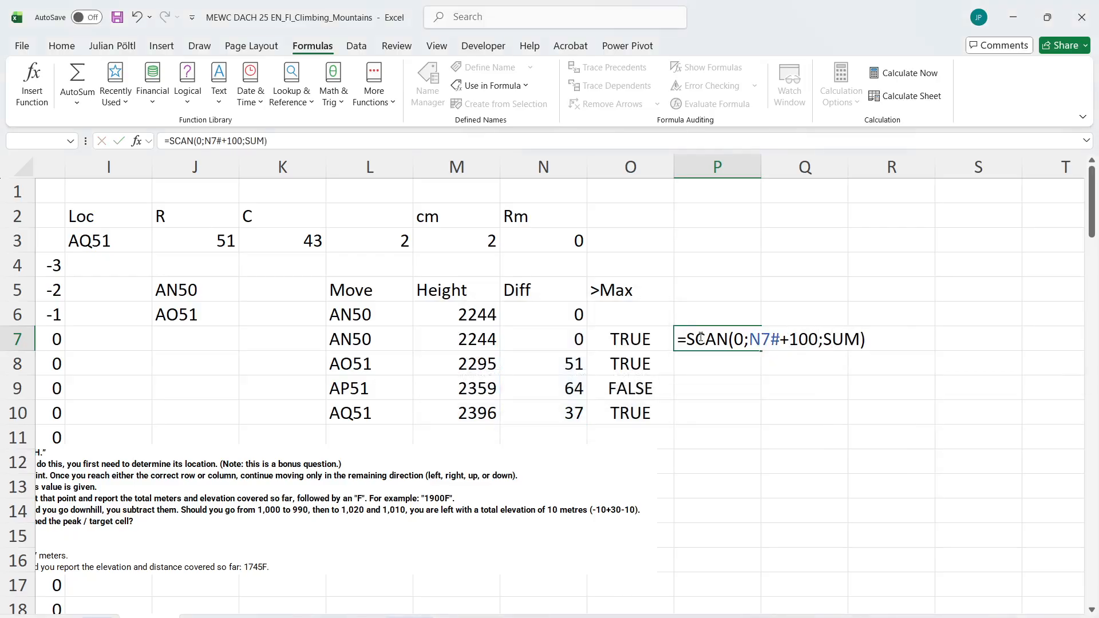
Enter example7 in B1 so the Level 7 sheet calculates the worked example
{"action": "scroll", "coordinate": [319, 388], "scroll_direction": "left", "scroll_amount": 4}
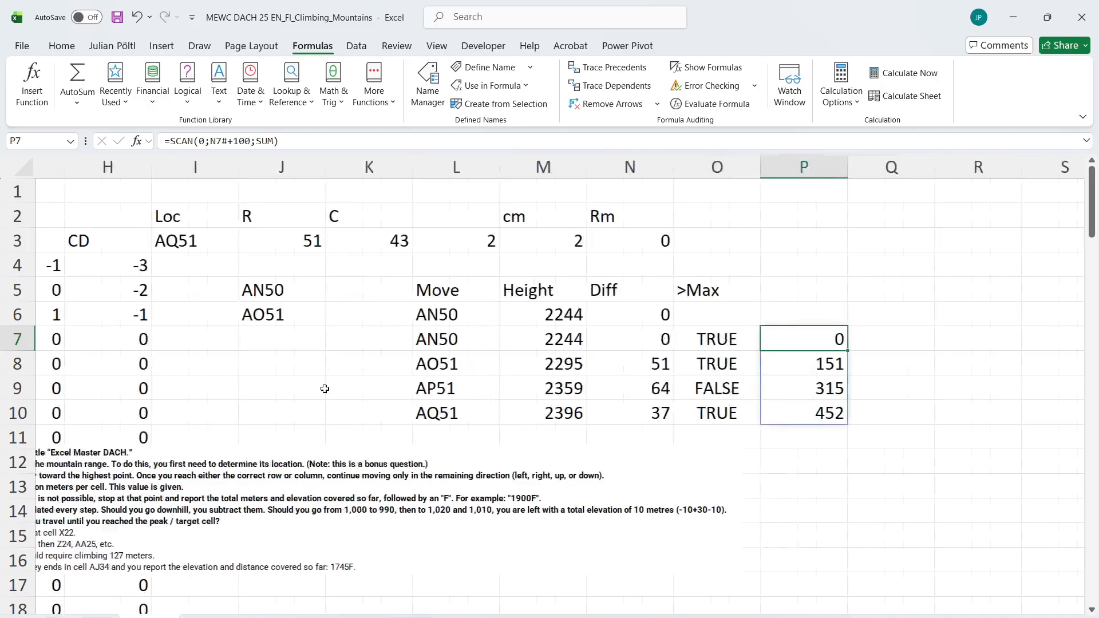
{"action": "left_click", "coordinate": [176, 192]}
{"action": "type", "text": "exan"}
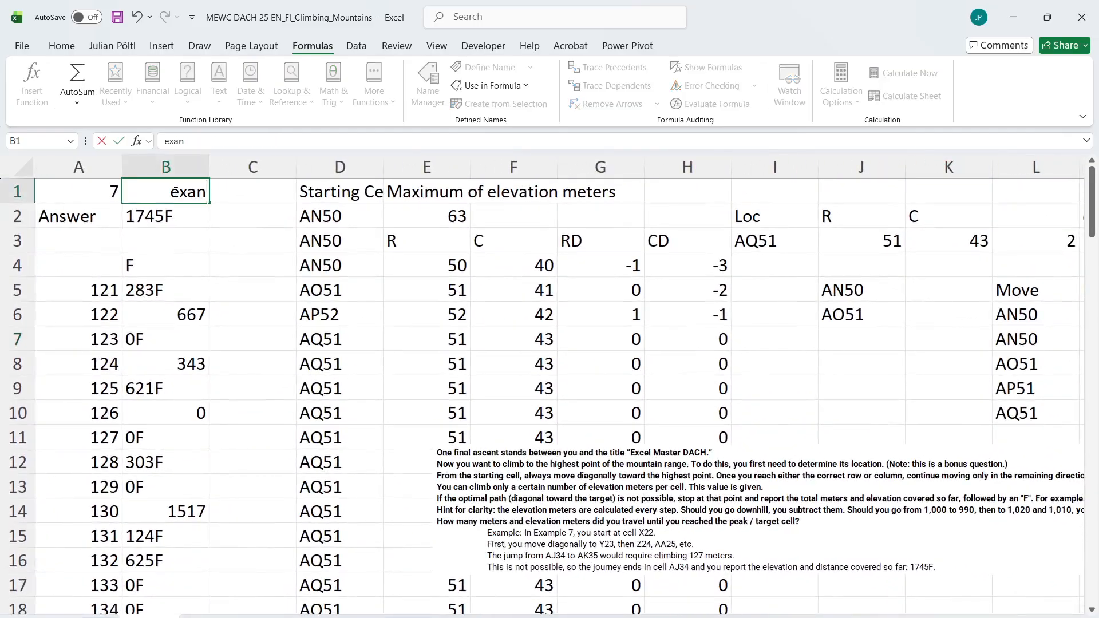
{"action": "key", "text": "BackSpace"}
{"action": "type", "text": "mple7"}
{"action": "key", "text": "Return"}
Compare the running totals and limit tests with the Example 7 explanation, especially around the AJ34 to AK35 jump
{"action": "scroll", "coordinate": [175, 191], "scroll_direction": "right", "scroll_amount": 5}
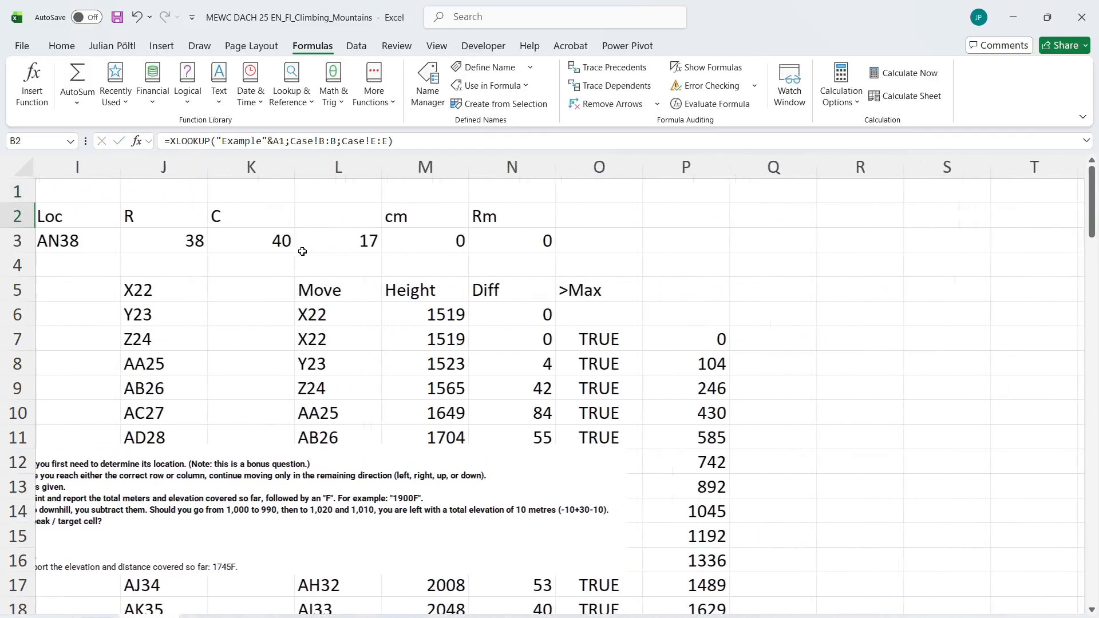
{"action": "scroll", "coordinate": [504, 471], "scroll_direction": "left", "scroll_amount": 5}
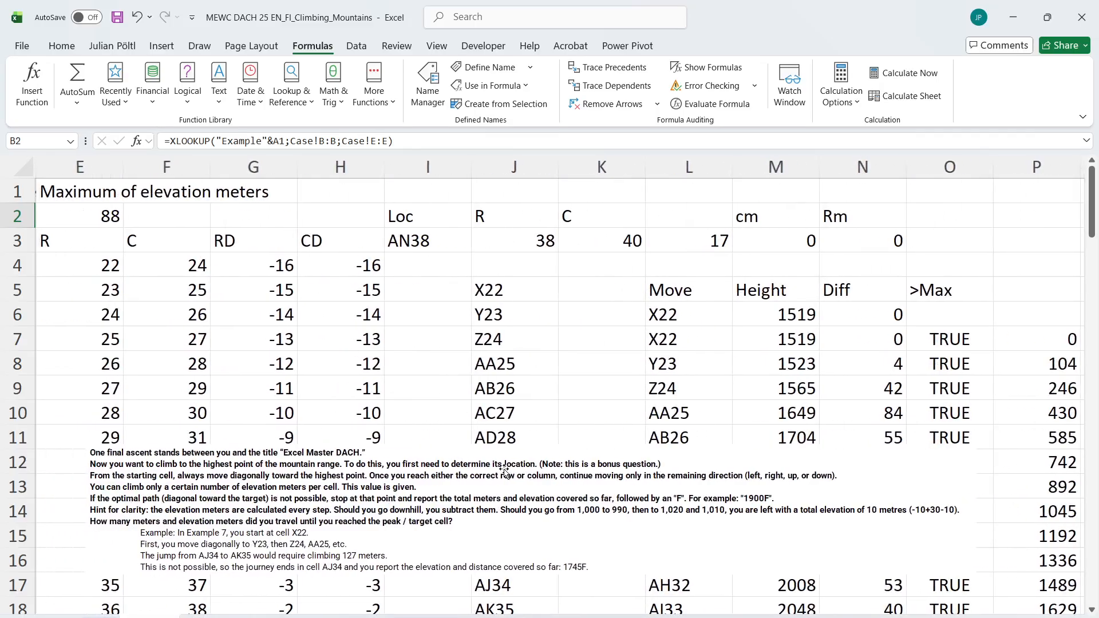
{"action": "scroll", "coordinate": [503, 471], "scroll_direction": "right", "scroll_amount": 5}
{"action": "scroll", "coordinate": [504, 470], "scroll_direction": "down", "scroll_amount": 4}
{"action": "scroll", "coordinate": [504, 471], "scroll_direction": "up", "scroll_amount": 4}
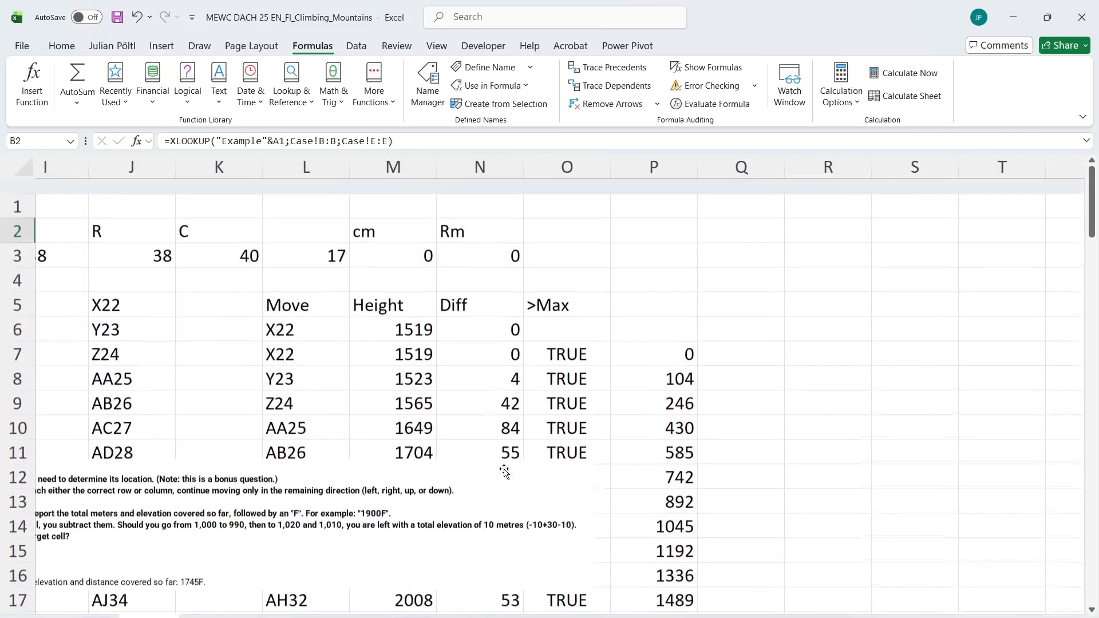
{"action": "scroll", "coordinate": [504, 471], "scroll_direction": "left", "scroll_amount": 5}
{"action": "scroll", "coordinate": [504, 471], "scroll_direction": "right", "scroll_amount": 3}
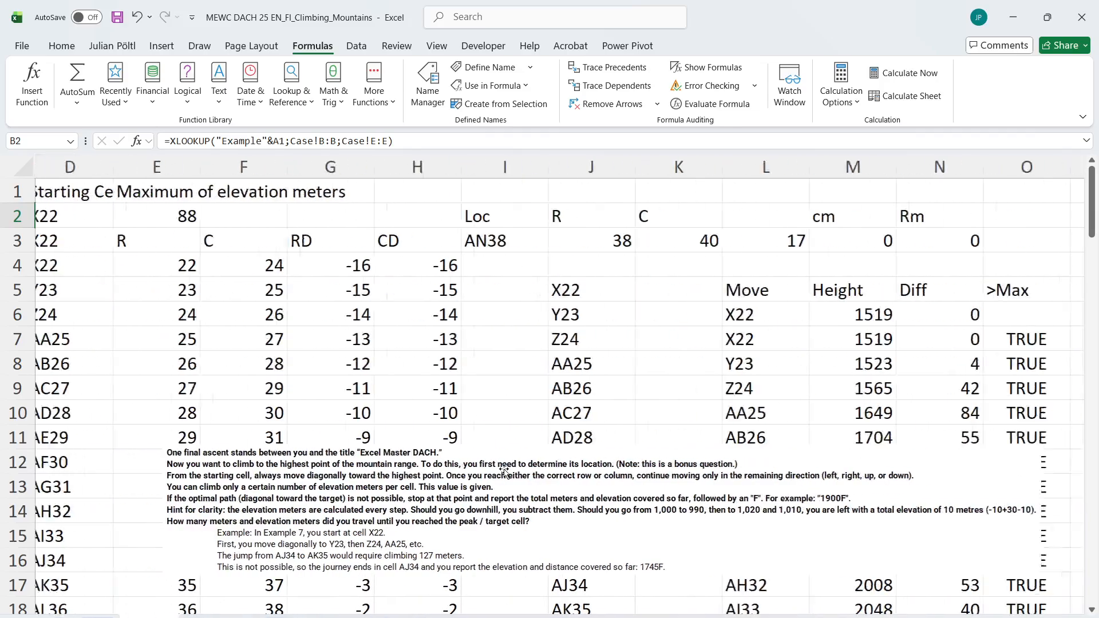
{"action": "scroll", "coordinate": [504, 471], "scroll_direction": "down", "scroll_amount": 1}
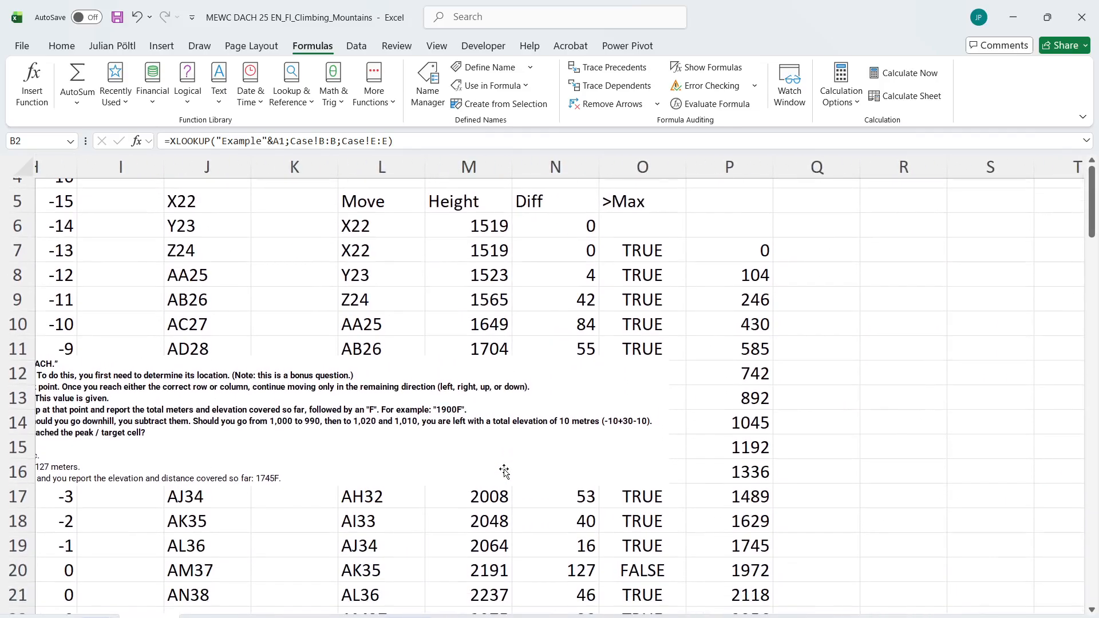
{"action": "scroll", "coordinate": [504, 471], "scroll_direction": "down", "scroll_amount": 2}
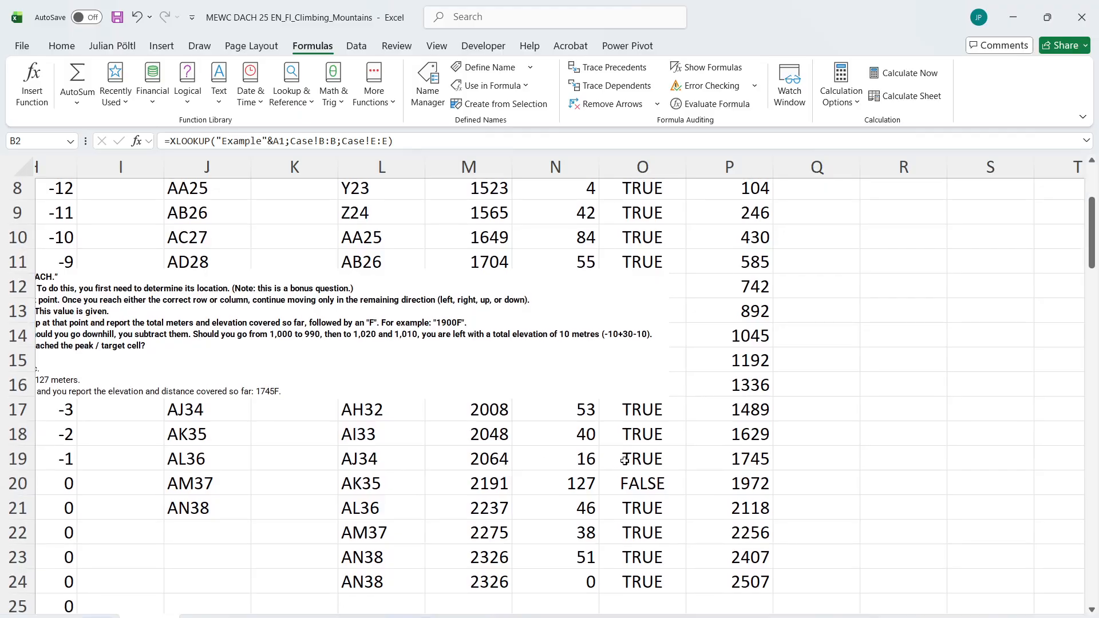
{"action": "left_click", "coordinate": [625, 461]}
{"action": "left_click", "coordinate": [664, 480]}
{"action": "scroll", "coordinate": [720, 426], "scroll_direction": "up", "scroll_amount": 2}
{"action": "scroll", "coordinate": [720, 427], "scroll_direction": "up", "scroll_amount": 1}
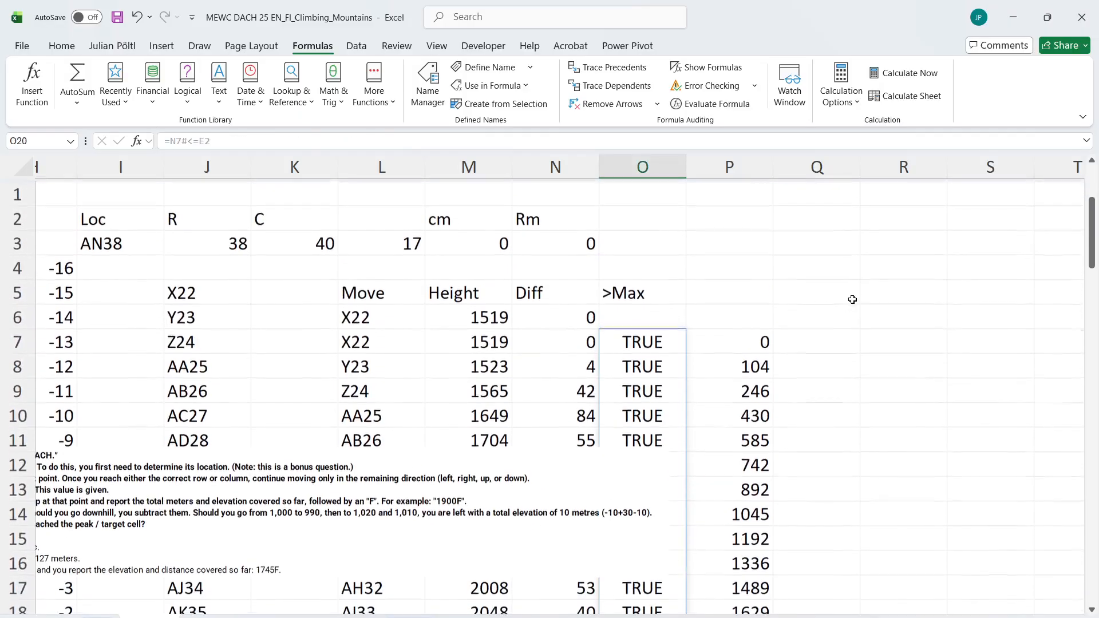
Find the position of the first failed limit test in Q5 with =XMATCH(FALSE;O7#)
{"action": "left_click", "coordinate": [827, 289]}
{"action": "type", "text": "=xm"}
{"action": "key", "text": "Tab"}
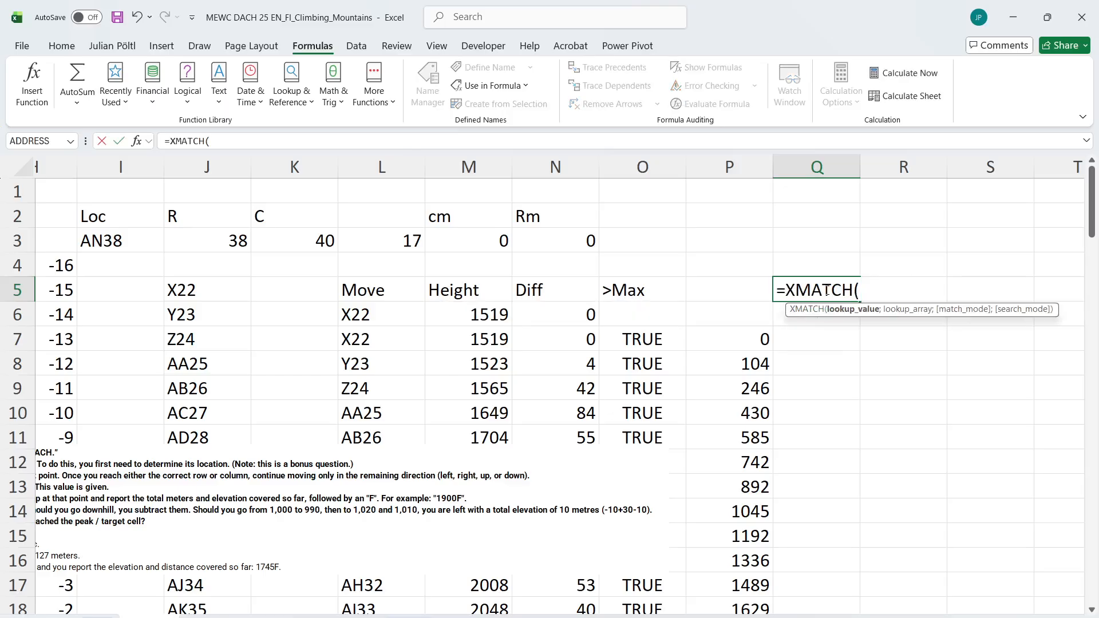
{"action": "type", "text": "false"}
{"action": "key", "text": "Tab"}
{"action": "type", "text": ";"}
{"action": "left_click", "coordinate": [703, 338]}
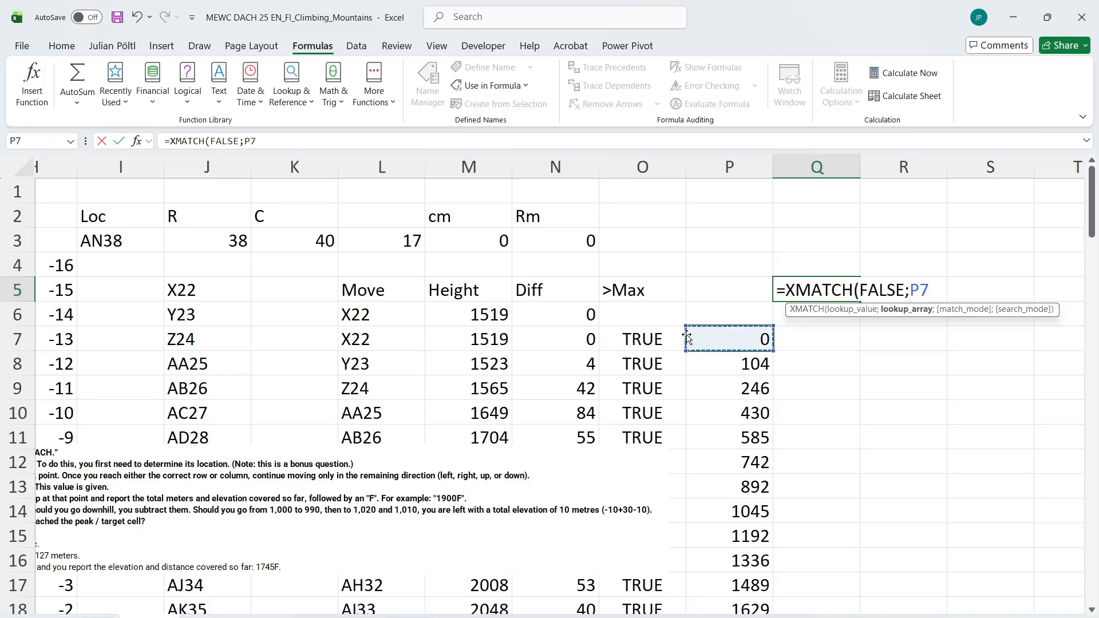
{"action": "left_click", "coordinate": [685, 339]}
{"action": "key", "text": "ctrl+shift+Down"}
{"action": "key", "text": "Return"}
Subtract 1 from the XMATCH formula in Q5 to get the last allowed move
{"action": "key", "text": "Up"}
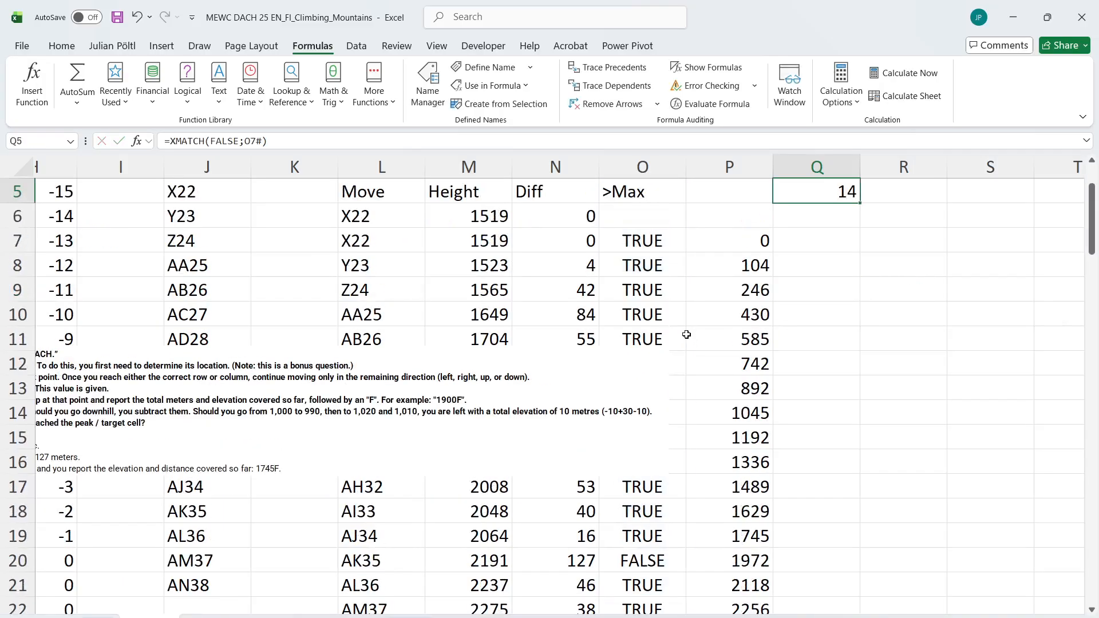
{"action": "key", "text": "F2"}
{"action": "type", "text": "-1"}
{"action": "key", "text": "Return"}
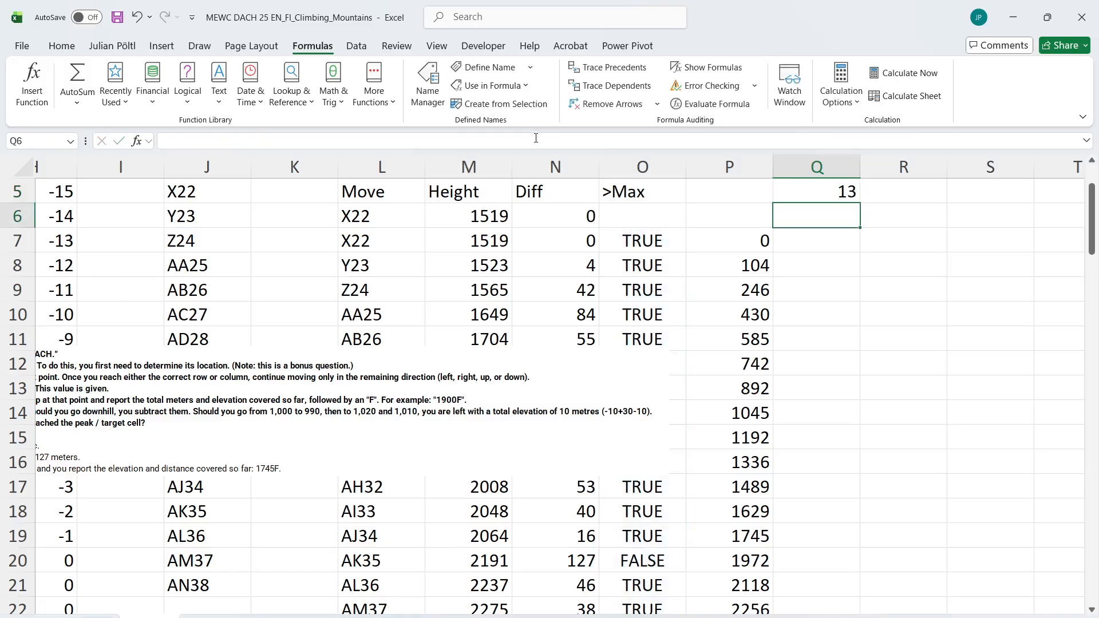
Return the running total at the last allowed move in Q6 with =INDEX(P7#;Q5)
{"action": "type", "text": "-"}
{"action": "key", "text": "BackSpace"}
{"action": "type", "text": "=in"}
{"action": "key", "text": "Tab"}
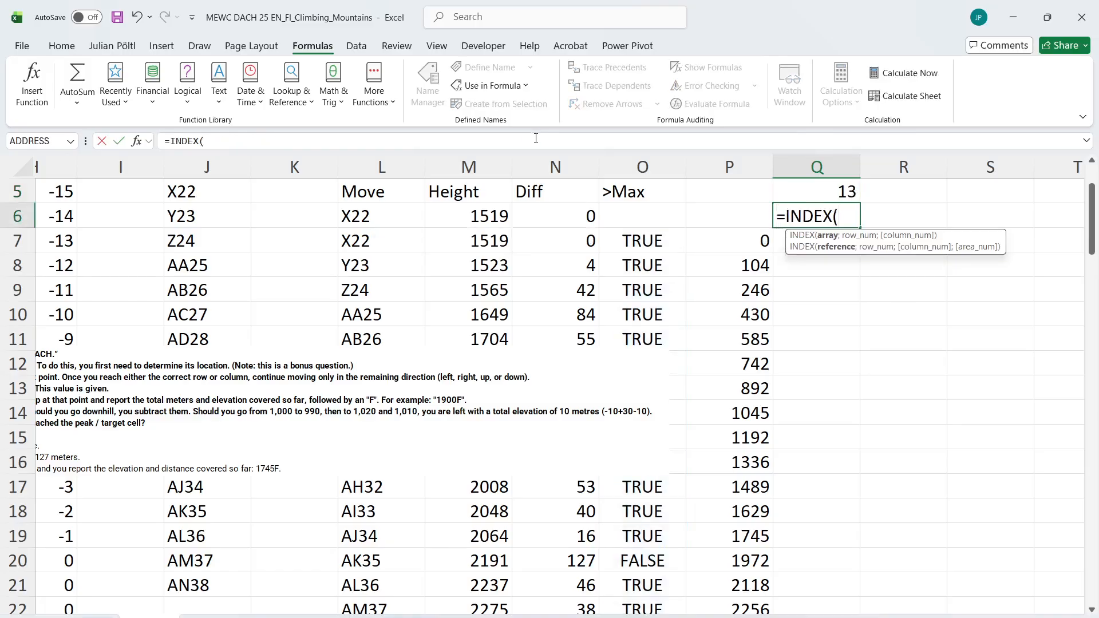
{"action": "key", "text": "Left"}
{"action": "key", "text": "Down"}
{"action": "key", "text": "ctrl+shift+Down"}
{"action": "type", "text": ";"}
{"action": "key", "text": "Up"}
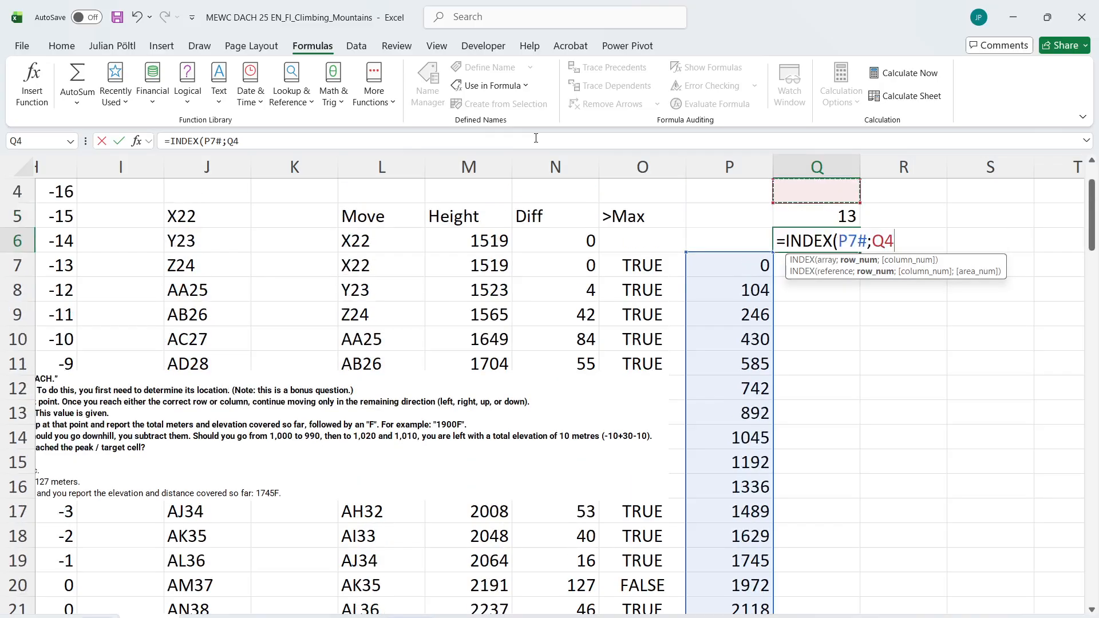
{"action": "key", "text": "ctrl+Return"}
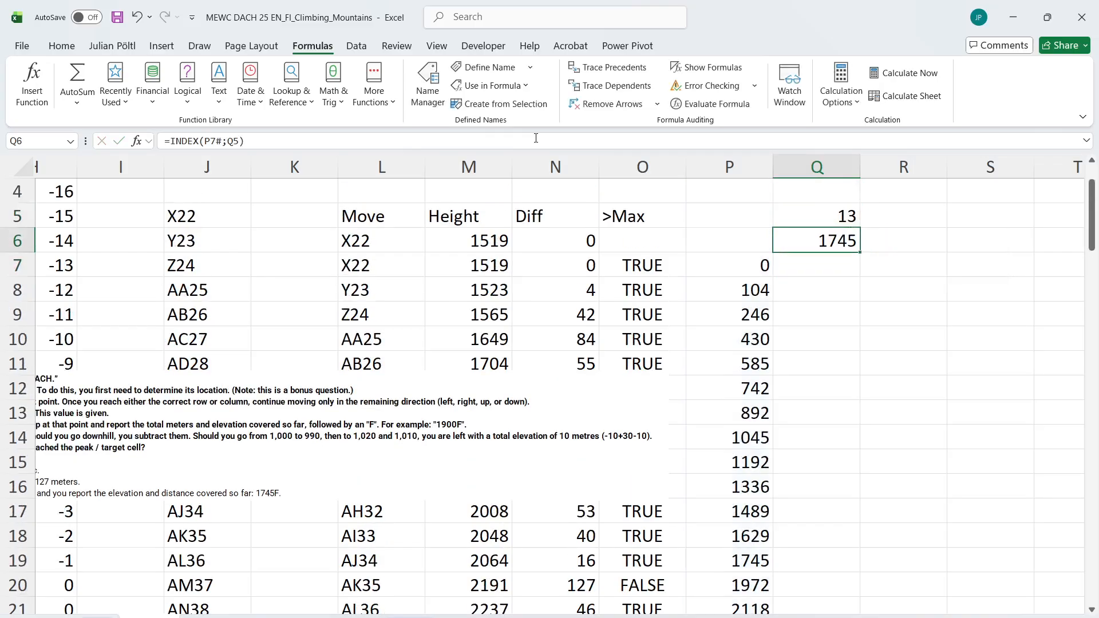
{"action": "left_click", "coordinate": [880, 244]}
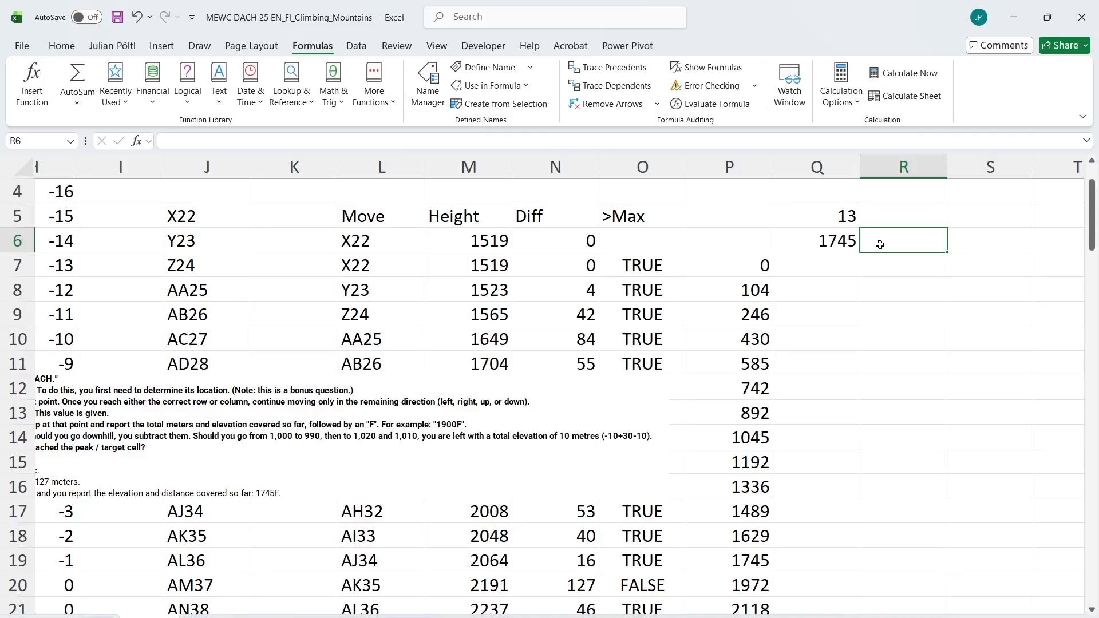
{"action": "key", "text": "Left"}
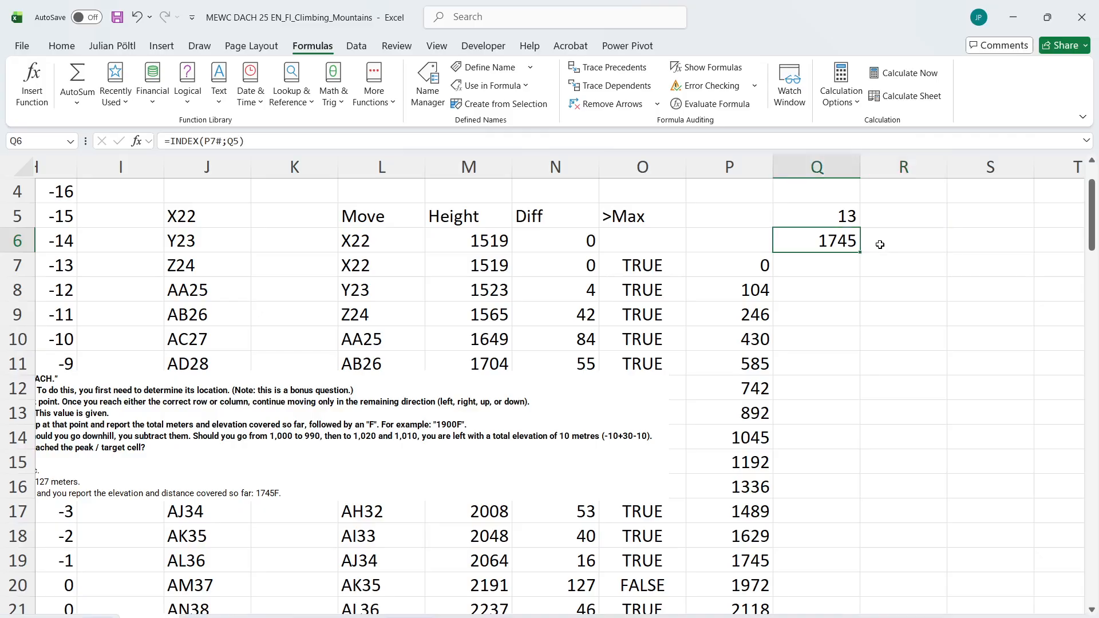
{"action": "left_click", "coordinate": [880, 244]}
{"action": "type", "text": "=if"}
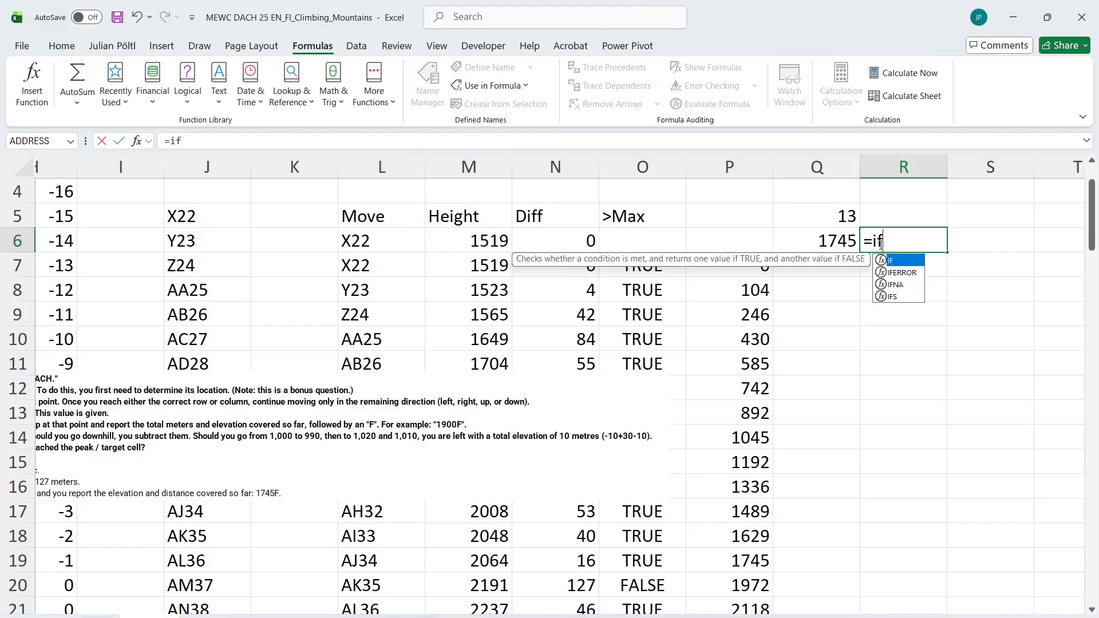
{"action": "key", "text": "Escape"}
{"action": "key", "text": "Left"}
{"action": "key", "text": "Up"}
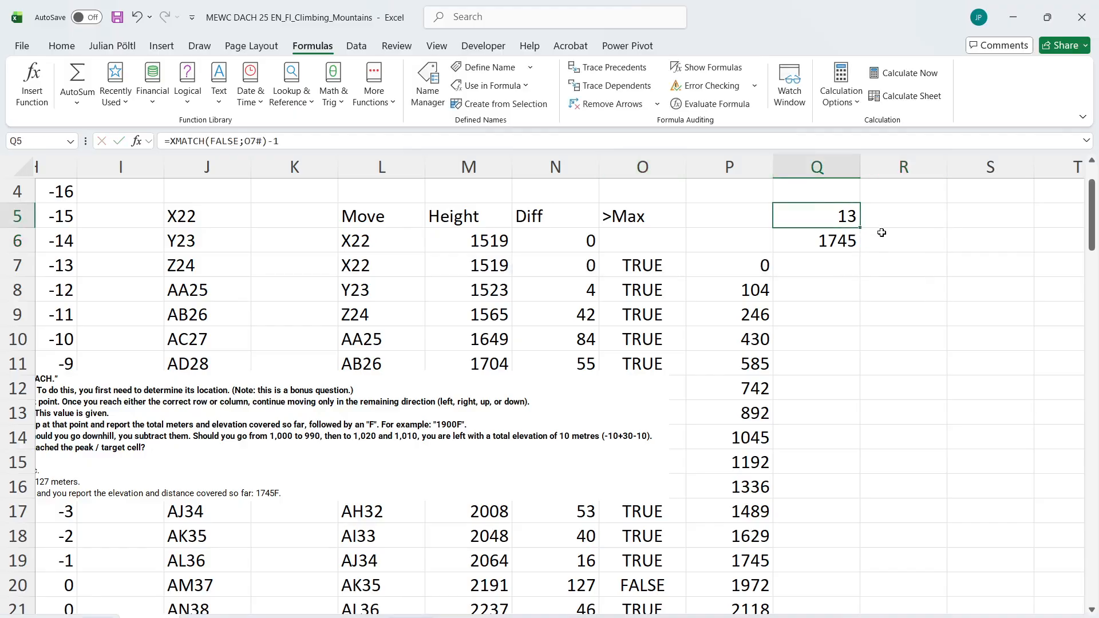
Fall back to the full path length in R5 when no move fails, using =IFERROR(Q5;ROWS(P7#))
{"action": "left_click", "coordinate": [883, 218]}
{"action": "type", "text": "=i"}
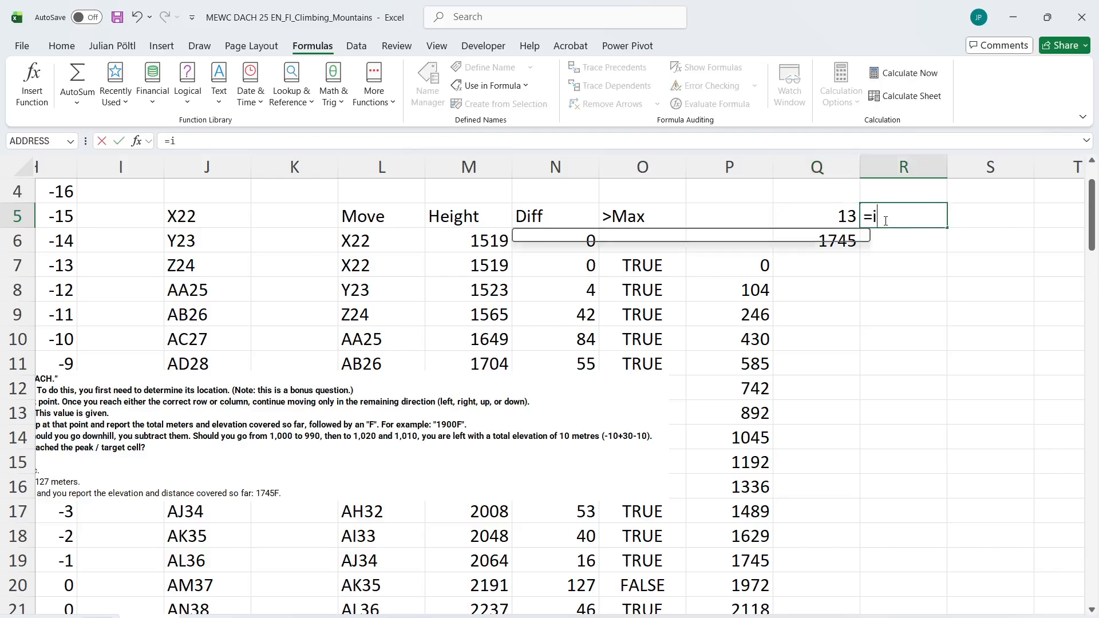
{"action": "type", "text": "fe"}
{"action": "key", "text": "Tab"}
{"action": "key", "text": "Left"}
{"action": "type", "text": ";"}
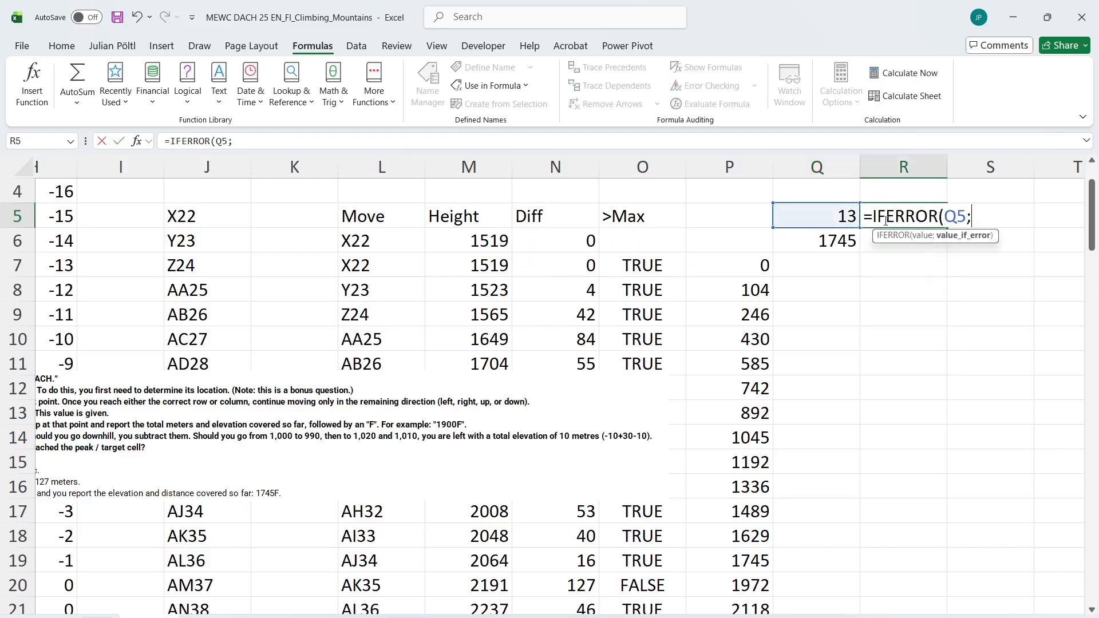
{"action": "type", "text": "row"}
{"action": "key", "text": "Tab"}
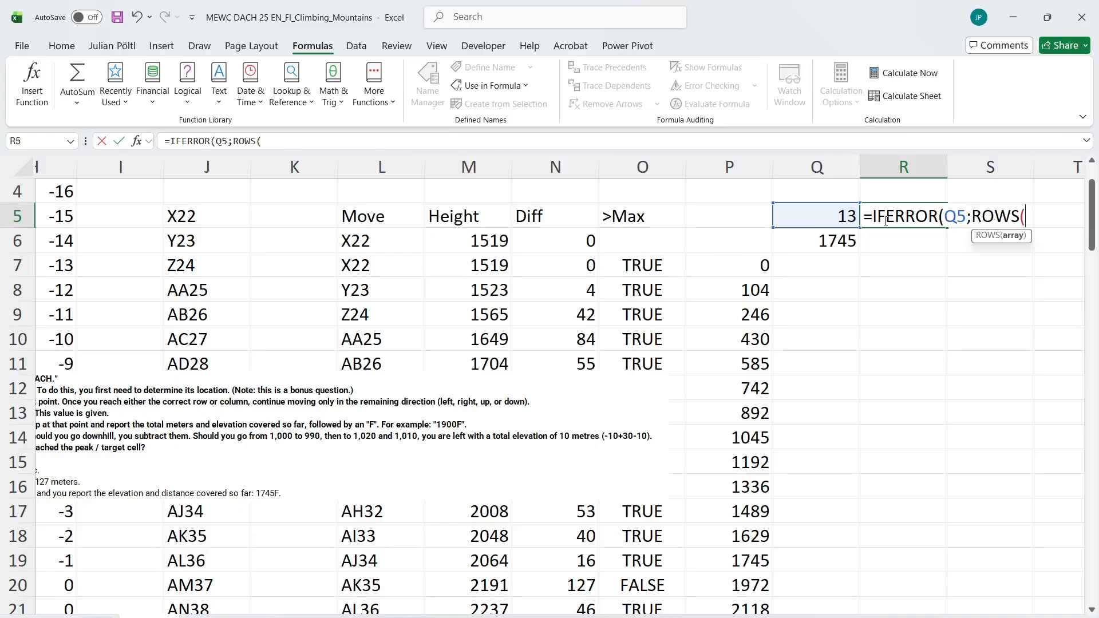
{"action": "left_click", "coordinate": [729, 264]}
{"action": "scroll", "coordinate": [729, 259], "scroll_direction": "down", "scroll_amount": 2}
{"action": "key", "text": "Return"}
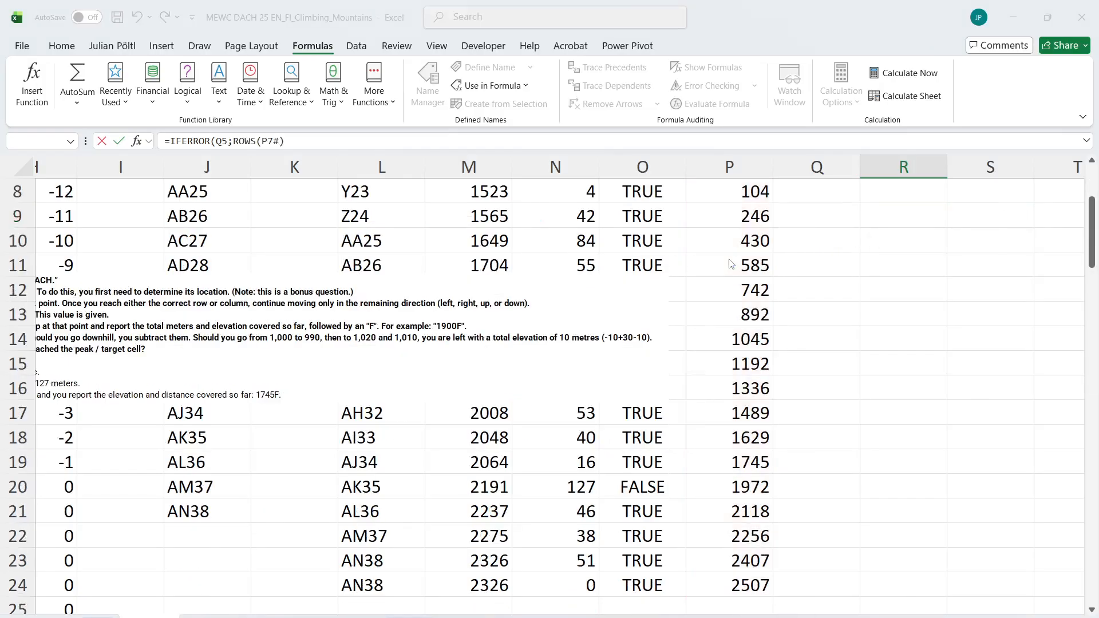
{"action": "key", "text": "Return"}
{"action": "key", "text": "Return"}
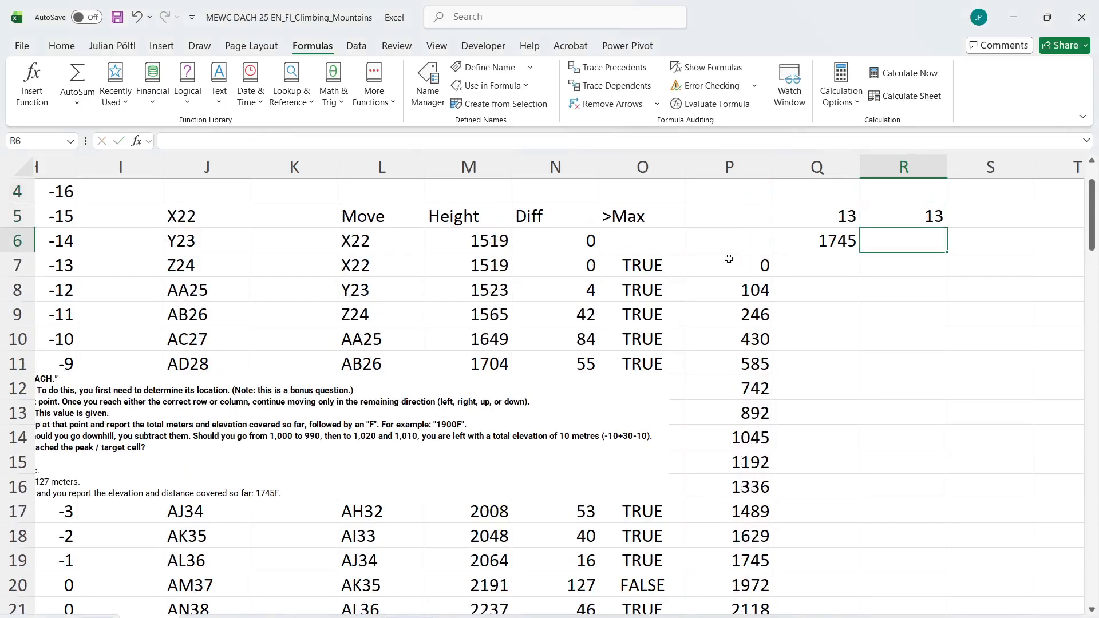
Begin an IF formula in R6 that tests whether Q5 is an error, using =IF(ISERROR(Q5)
{"action": "key", "text": "Up"}
{"action": "key", "text": "Down"}
{"action": "type", "text": "=if"}
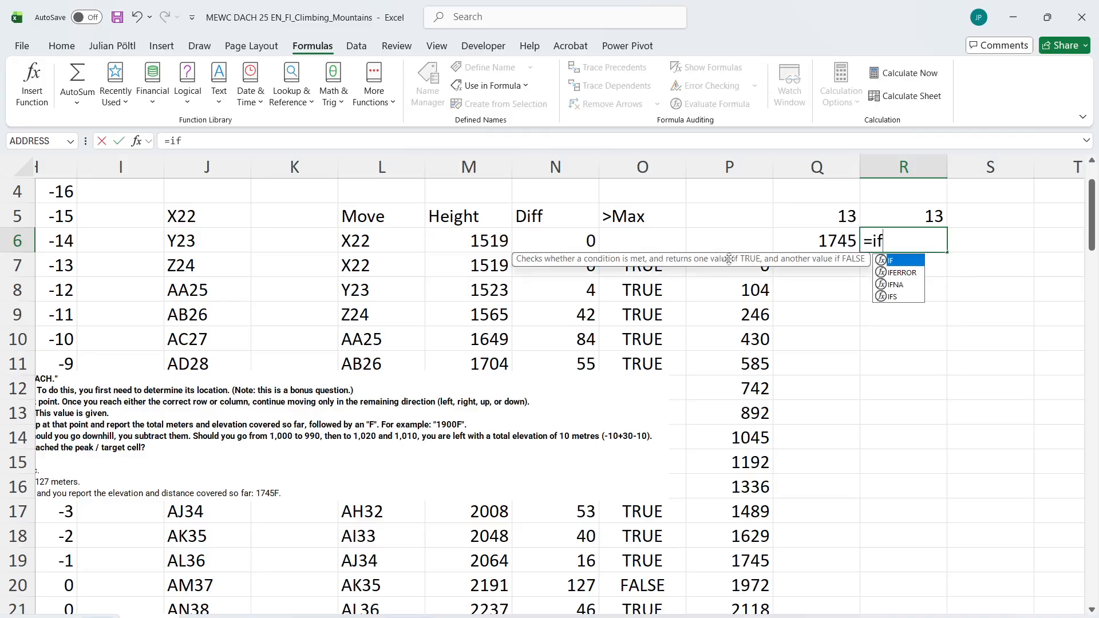
{"action": "key", "text": "Tab"}
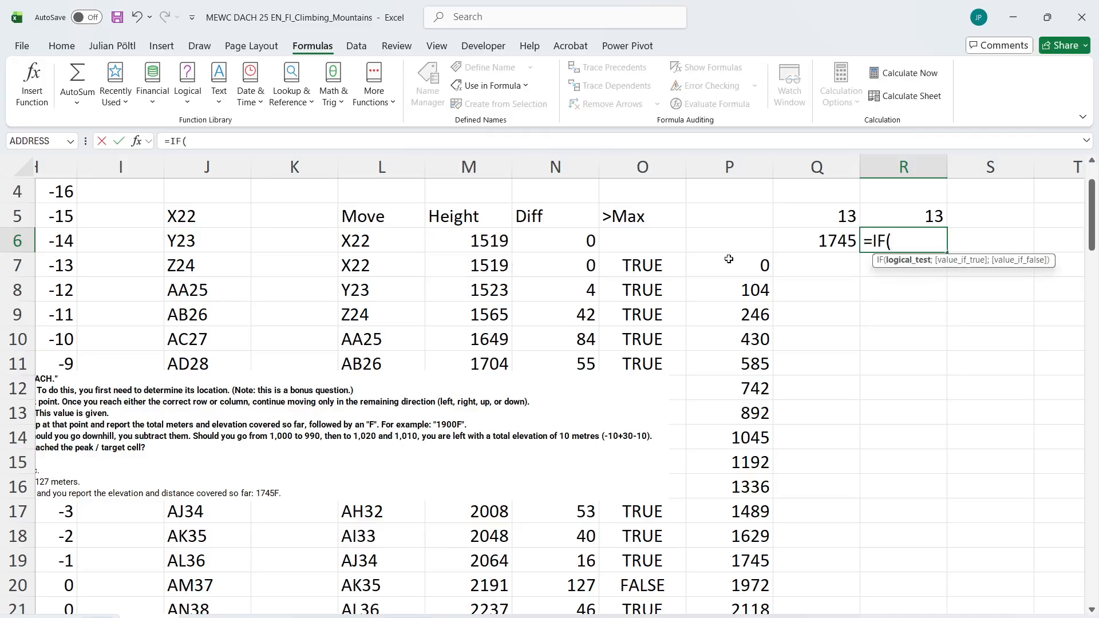
{"action": "type", "text": "is"}
{"action": "key", "text": "Down"}
{"action": "key", "text": "Down"}
{"action": "key", "text": "Down"}
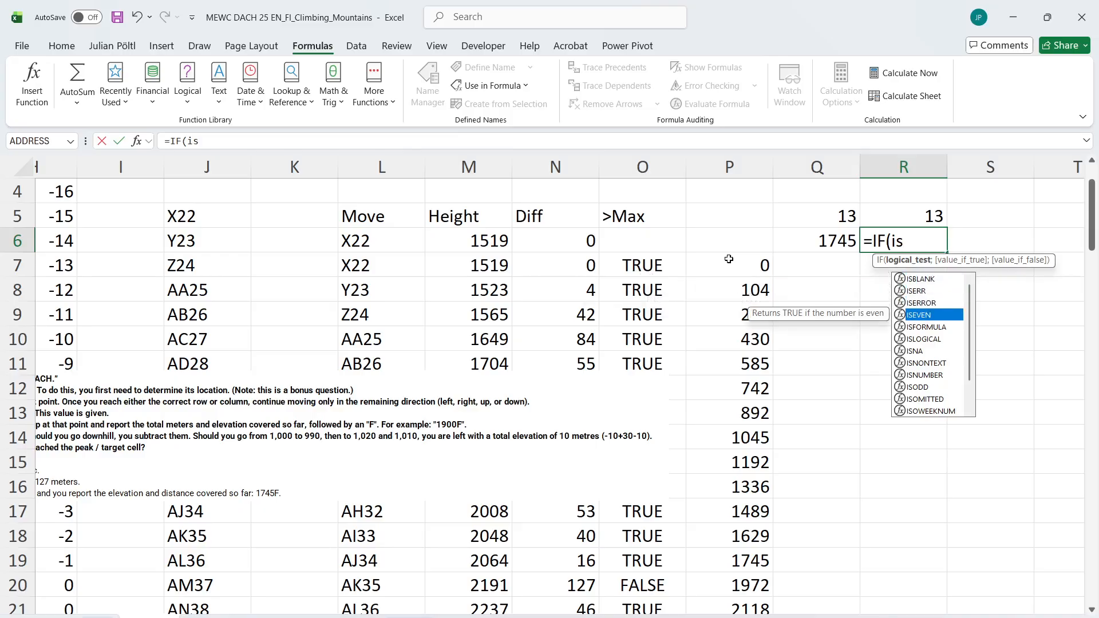
{"action": "key", "text": "Up"}
{"action": "key", "text": "Tab"}
{"action": "key", "text": "Left"}
{"action": "key", "text": "Up"}
{"action": "type", "text": ")"}
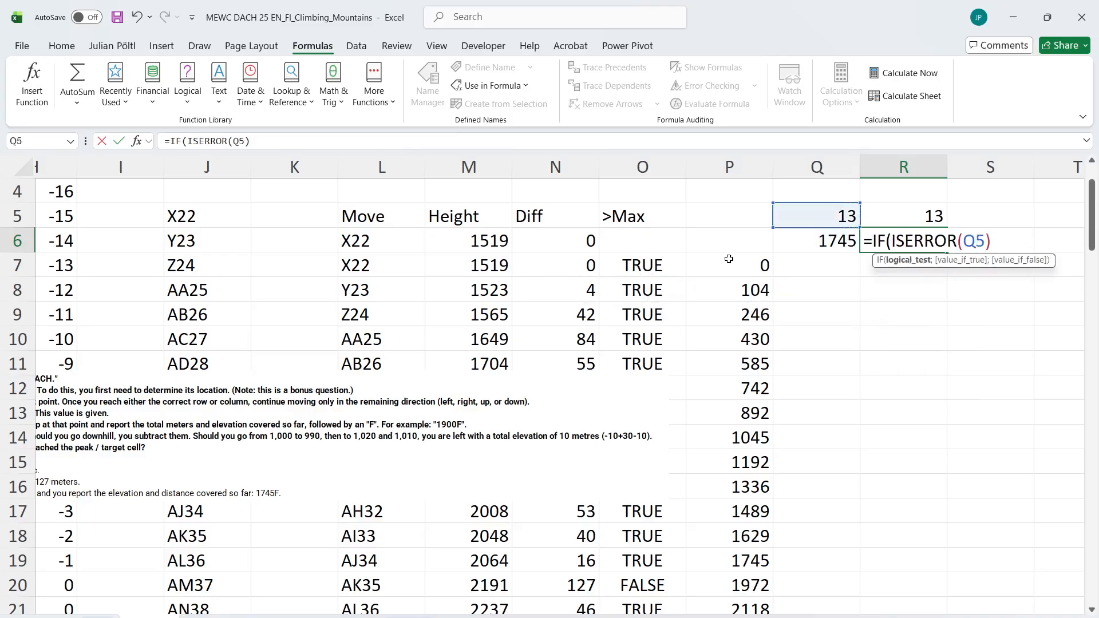
{"action": "type", "text": ";"}
Complete the R6 formula as =IF(ISERROR(Q5);Q6&"F";Q6)
{"action": "key", "text": "Up"}
{"action": "key", "text": "Down"}
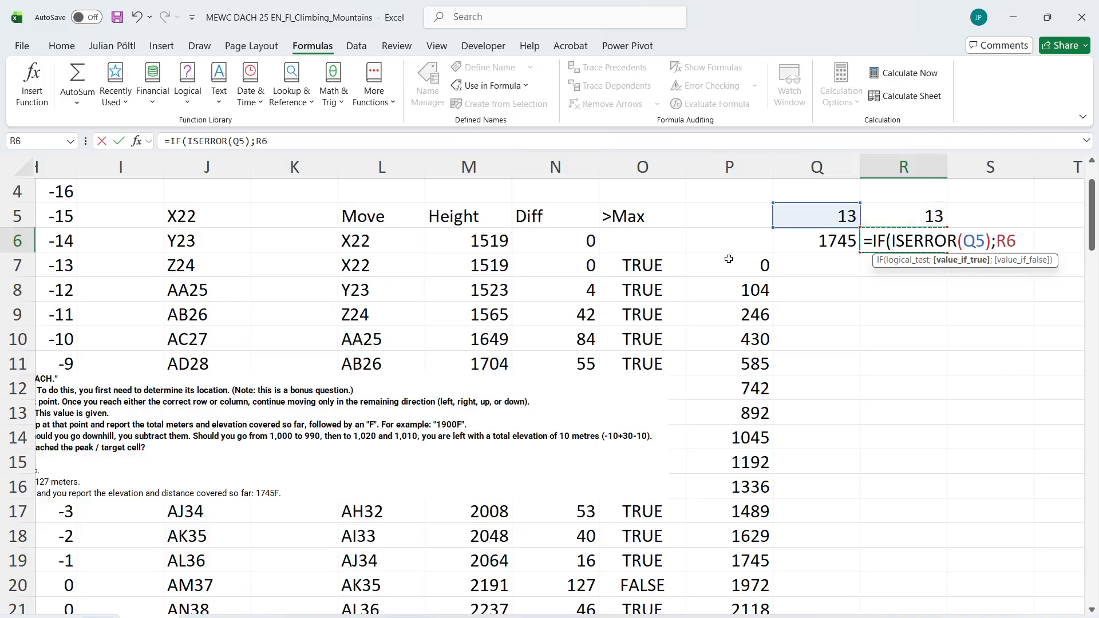
{"action": "key", "text": "Left"}
{"action": "type", "text": ";"}
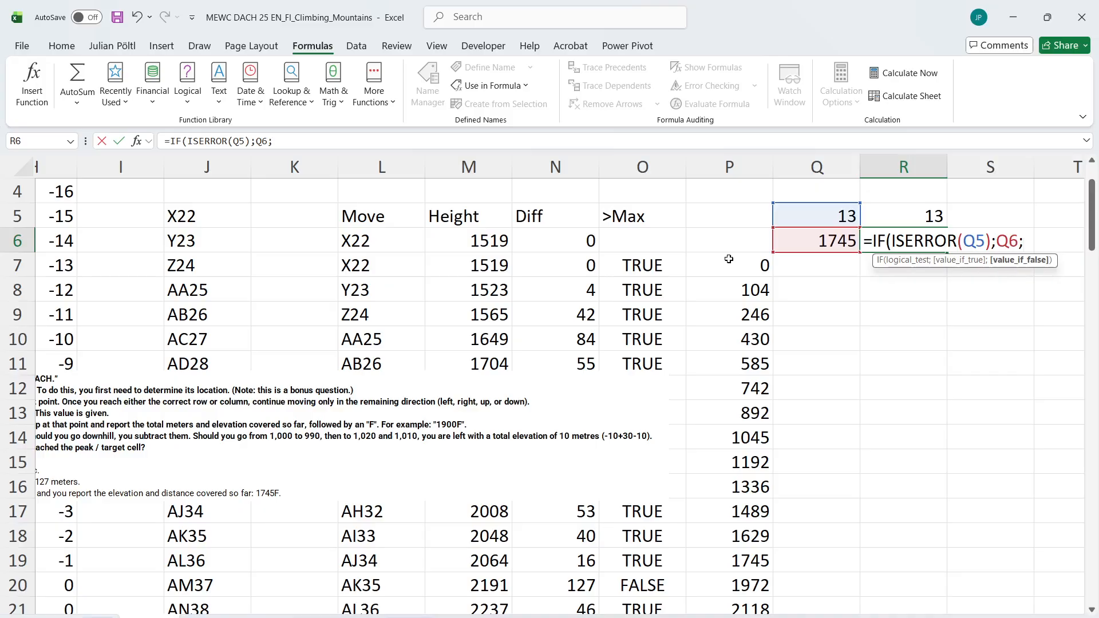
{"action": "left_click", "coordinate": [254, 141]}
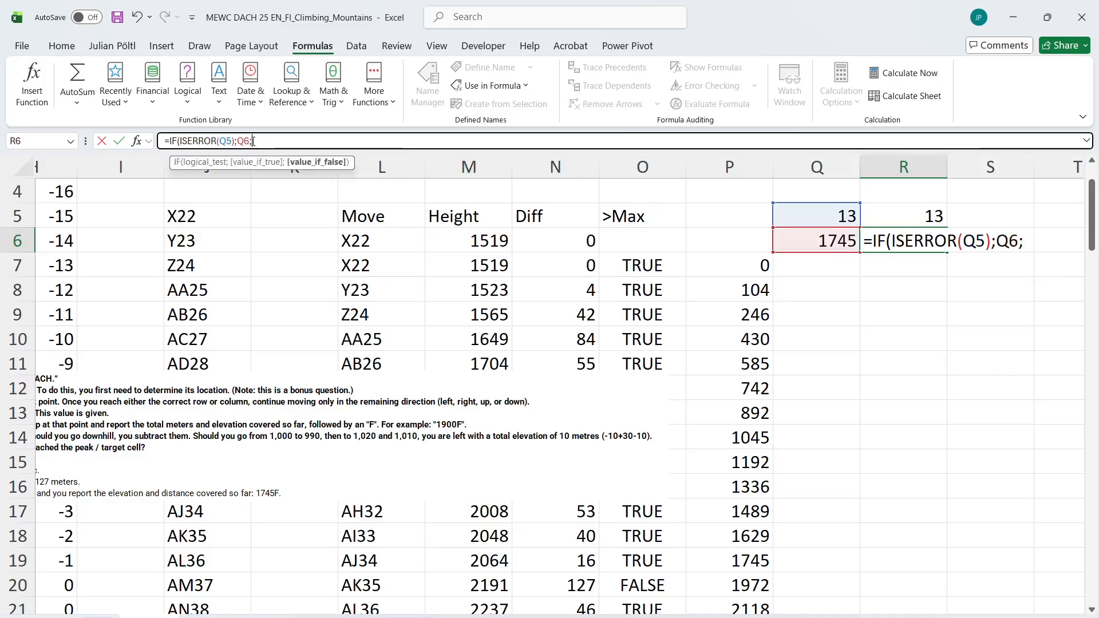
{"action": "left_click", "coordinate": [852, 241]}
{"action": "type", "text": "&"}
{"action": "key", "text": "BackSpace"}
{"action": "key", "text": "BackSpace"}
{"action": "key", "text": "BackSpace"}
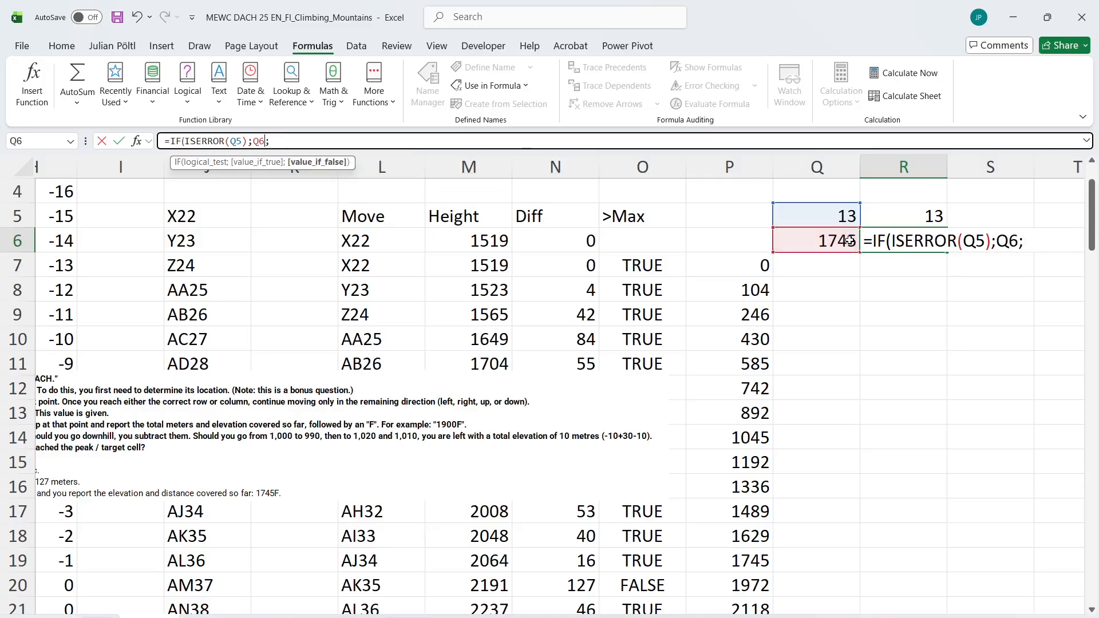
{"action": "key", "text": "BackSpace"}
{"action": "type", "text": "&\"F"}
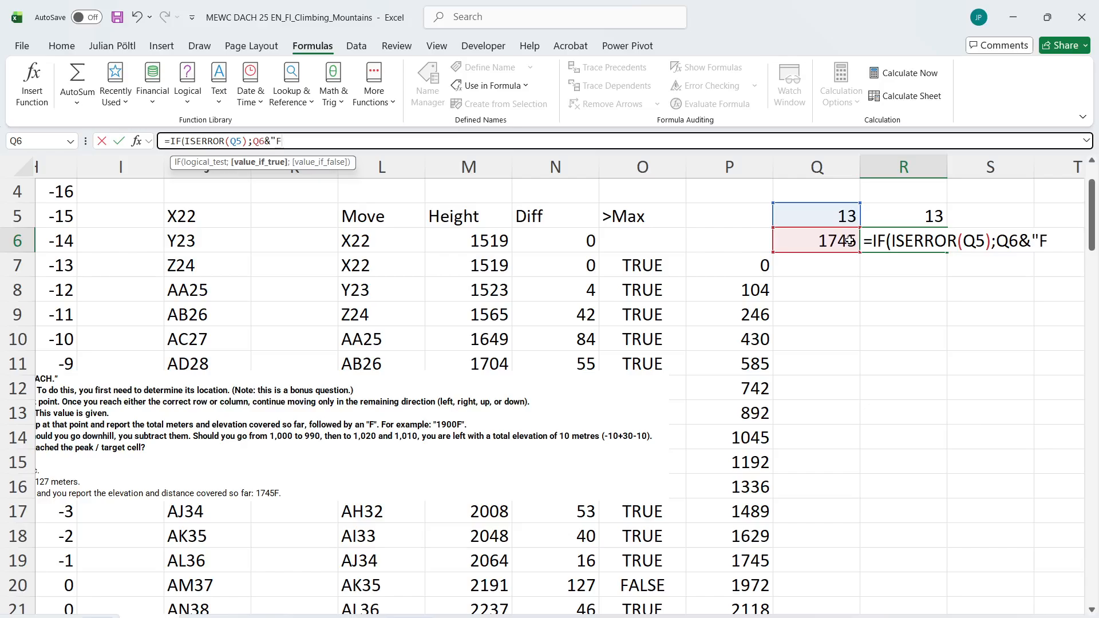
{"action": "type", "text": "\";"}
{"action": "left_click", "coordinate": [850, 240]}
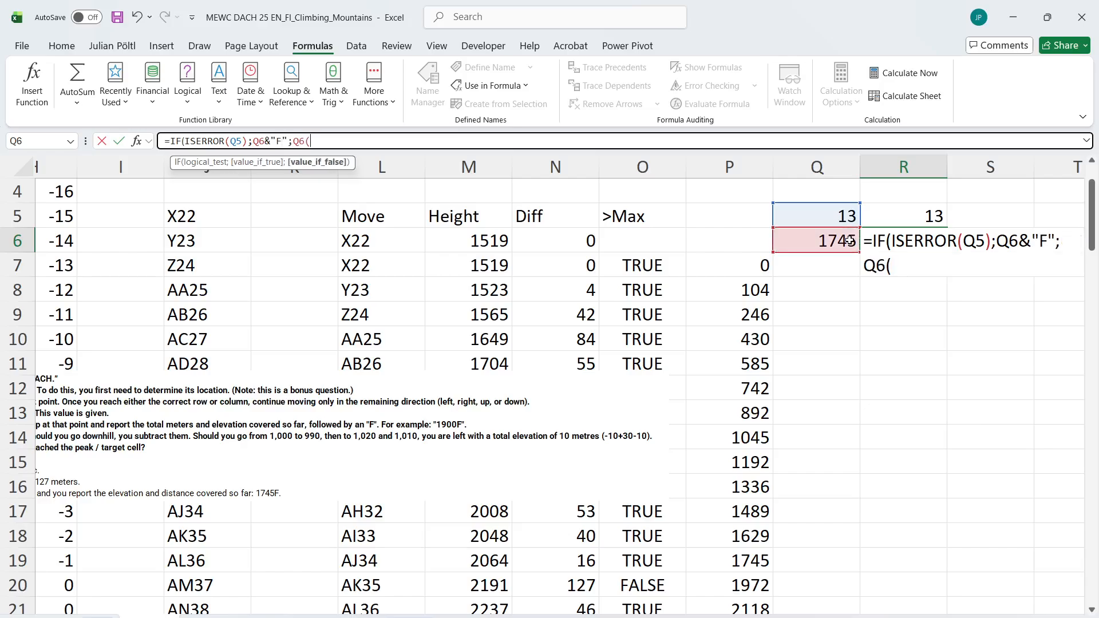
{"action": "type", "text": ")"}
{"action": "key", "text": "Return"}
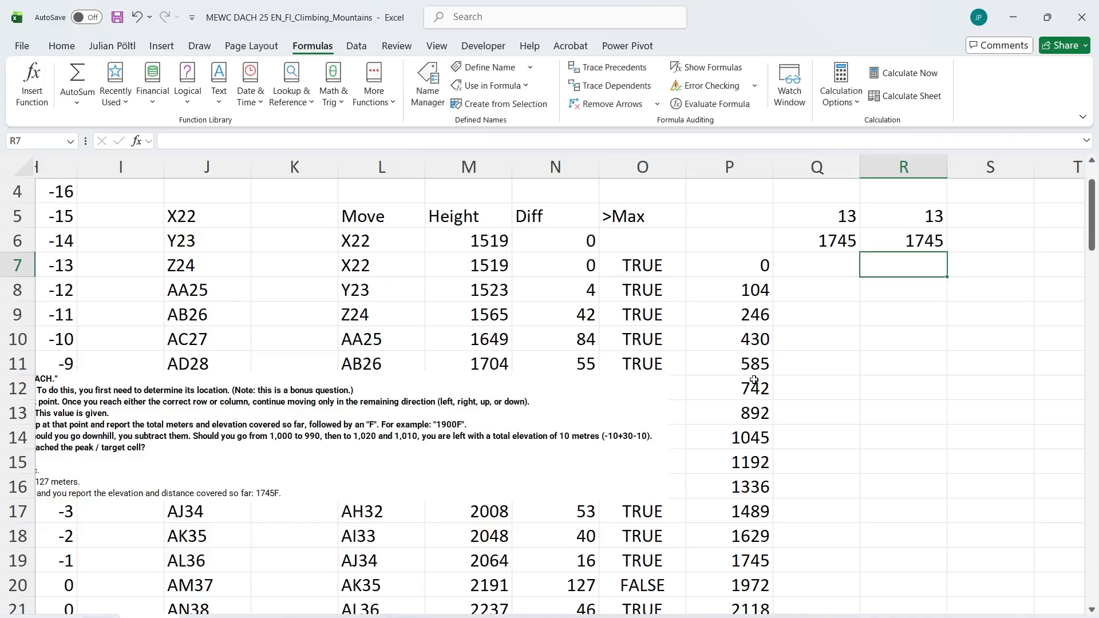
Invert the error test in R6 by wrapping it in NOT, giving =IF(NOT(ISERROR(Q5));Q6&"F";Q6)
{"action": "scroll", "coordinate": [754, 381], "scroll_direction": "up", "scroll_amount": 1}
{"action": "scroll", "coordinate": [754, 381], "scroll_direction": "left", "scroll_amount": 7}
{"action": "scroll", "coordinate": [522, 267], "scroll_direction": "right", "scroll_amount": 7}
{"action": "scroll", "coordinate": [522, 267], "scroll_direction": "right", "scroll_amount": 2}
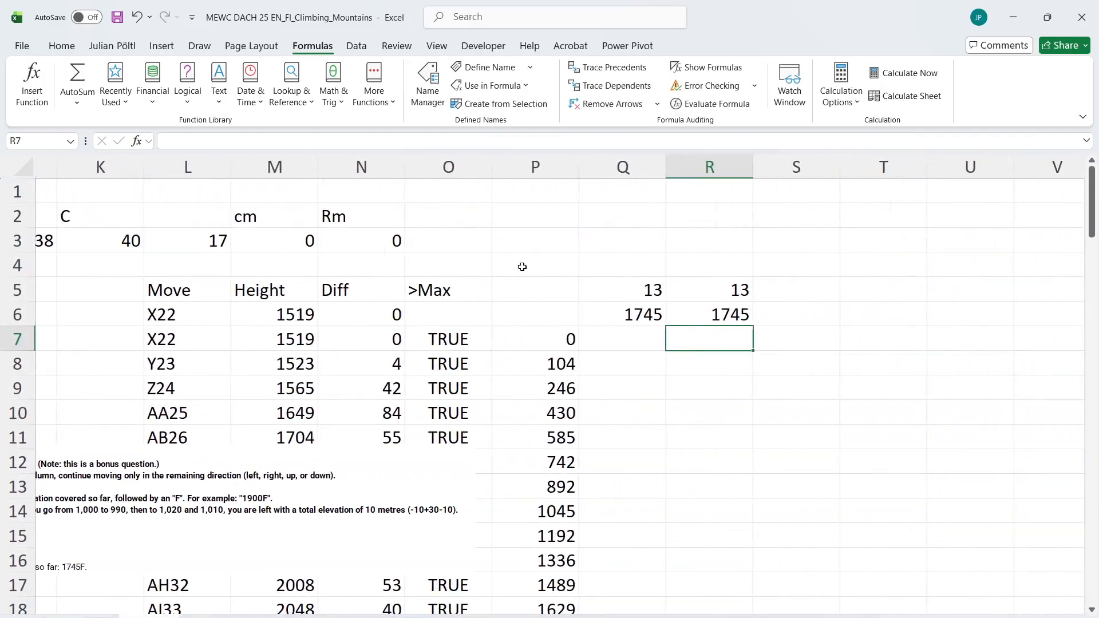
{"action": "left_click", "coordinate": [710, 315]}
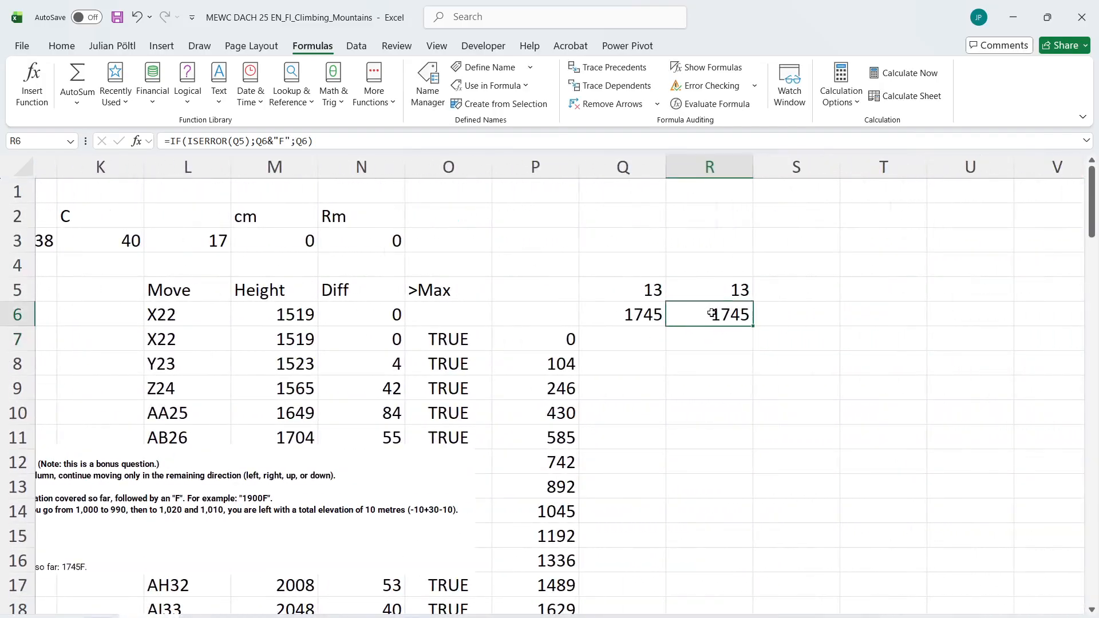
{"action": "left_click", "coordinate": [188, 141]}
{"action": "type", "text": "NOT("}
{"action": "key", "text": "Return"}
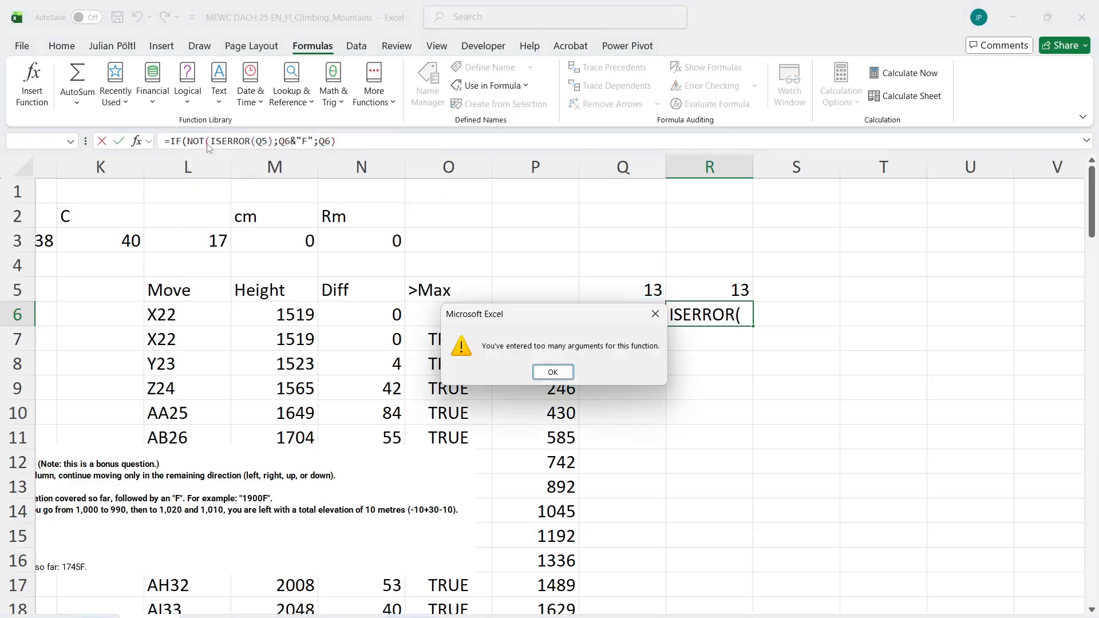
{"action": "key", "text": "Return"}
{"action": "left_click", "coordinate": [273, 140]}
{"action": "type", "text": "("}
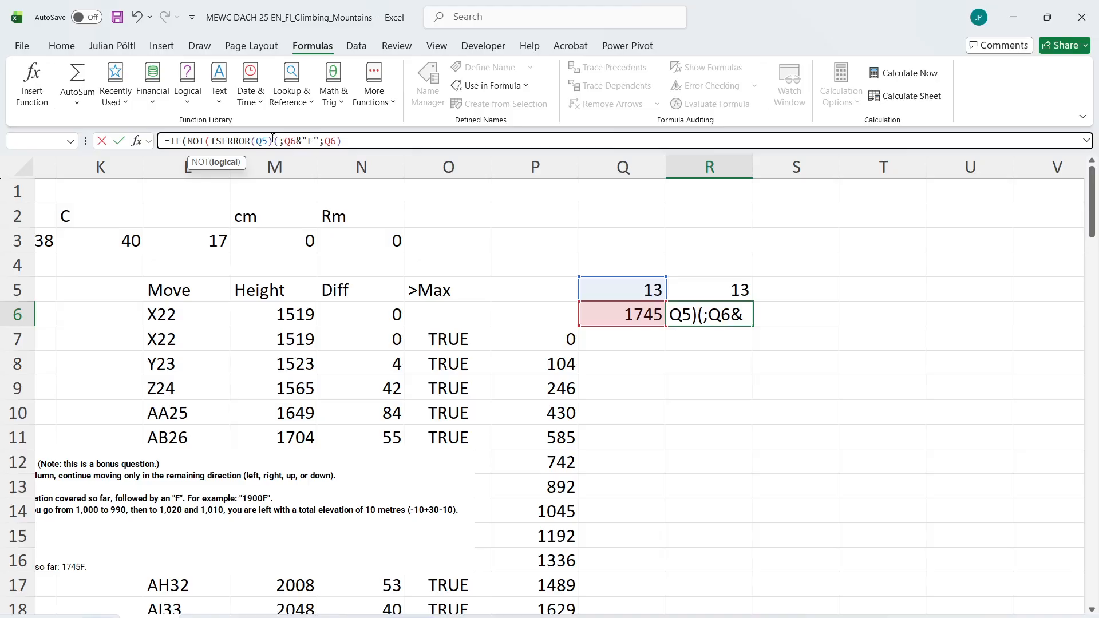
{"action": "key", "text": "BackSpace"}
{"action": "type", "text": ")"}
{"action": "key", "text": "Return"}
{"action": "key", "text": "Up"}
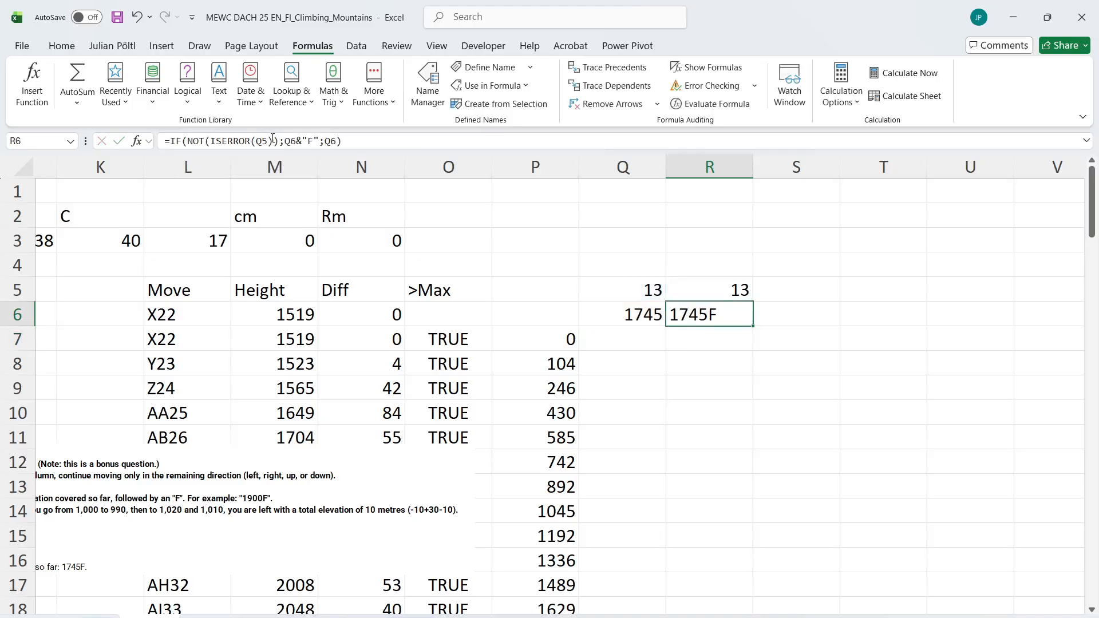
Replace the lookup in answer cell B2 with a link to the final result, =R6
{"action": "scroll", "coordinate": [467, 335], "scroll_direction": "left", "scroll_amount": 5}
{"action": "left_click", "coordinate": [150, 220]}
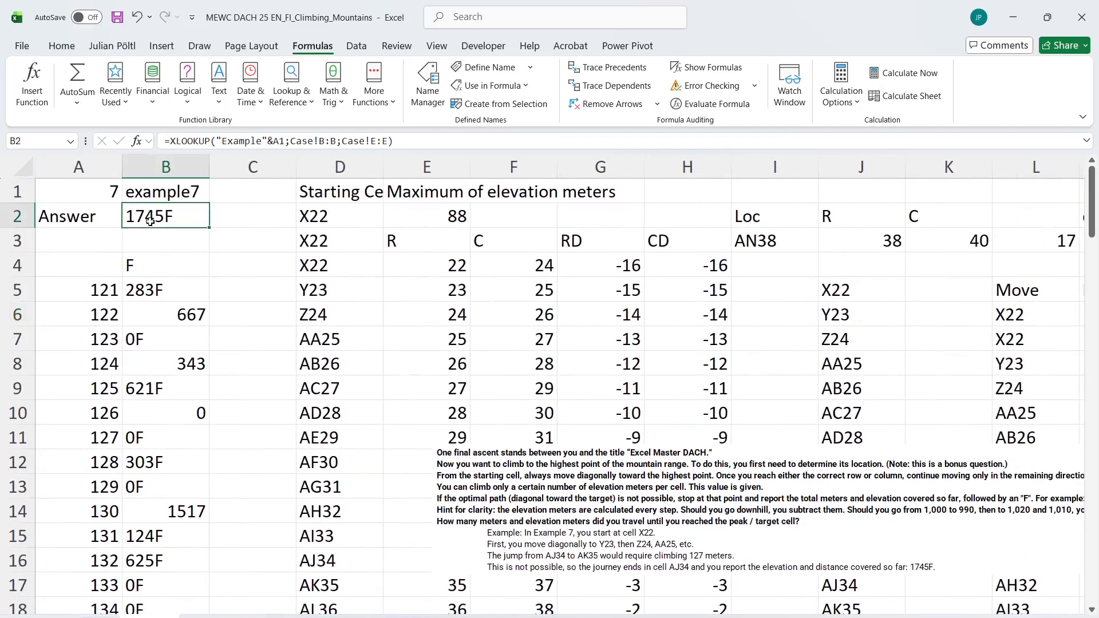
{"action": "type", "text": "="}
{"action": "scroll", "coordinate": [824, 323], "scroll_direction": "right", "scroll_amount": 6}
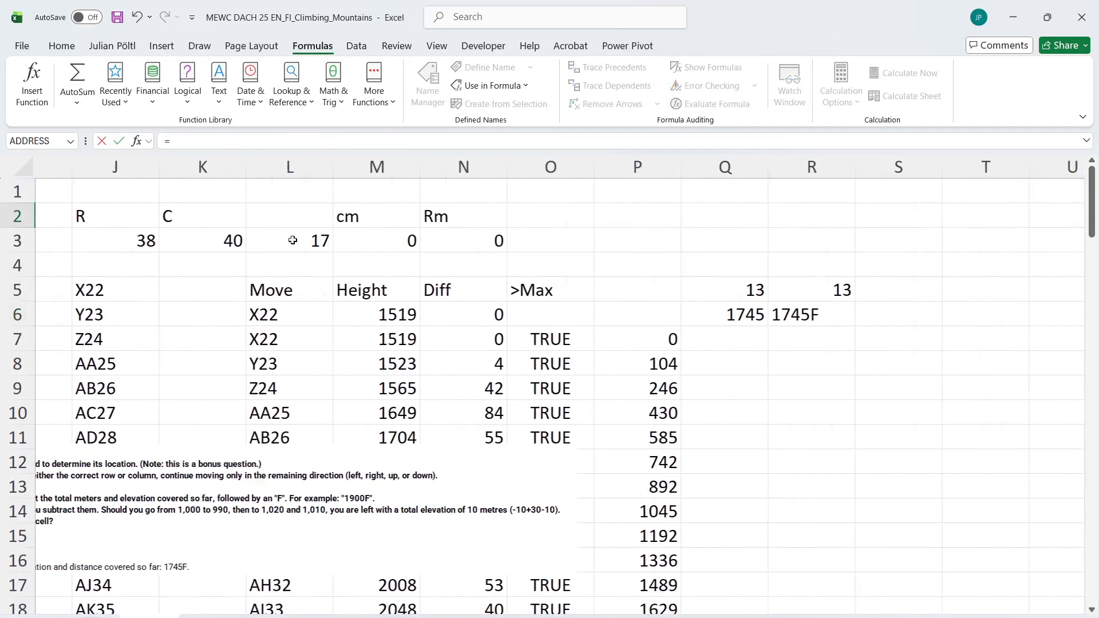
{"action": "left_click", "coordinate": [824, 321]}
{"action": "key", "text": "Return"}
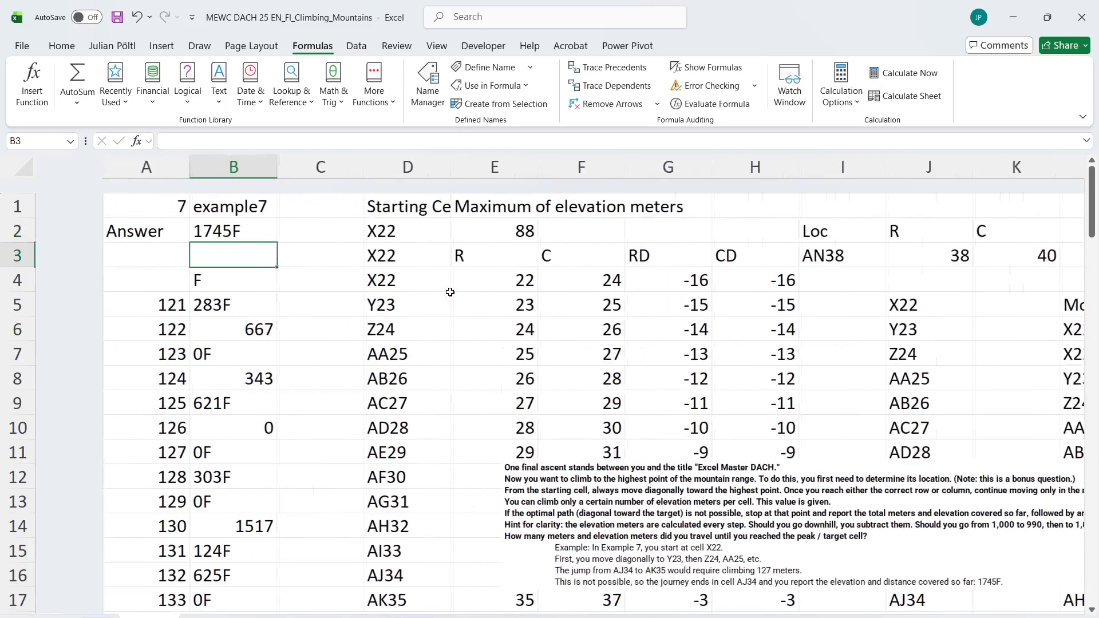
Link B4 to the final result in R6 as well, cancelling the prematurely opened game-number prompt
{"action": "key", "text": "ctrl+q"}
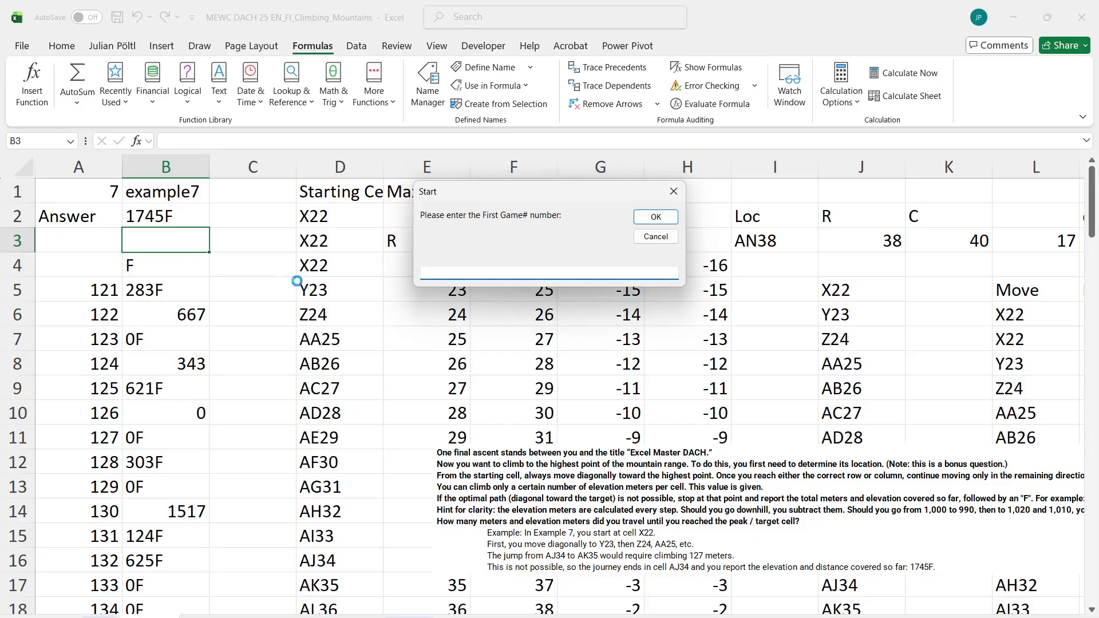
{"action": "key", "text": "Escape"}
{"action": "left_click", "coordinate": [176, 267]}
{"action": "type", "text": "="}
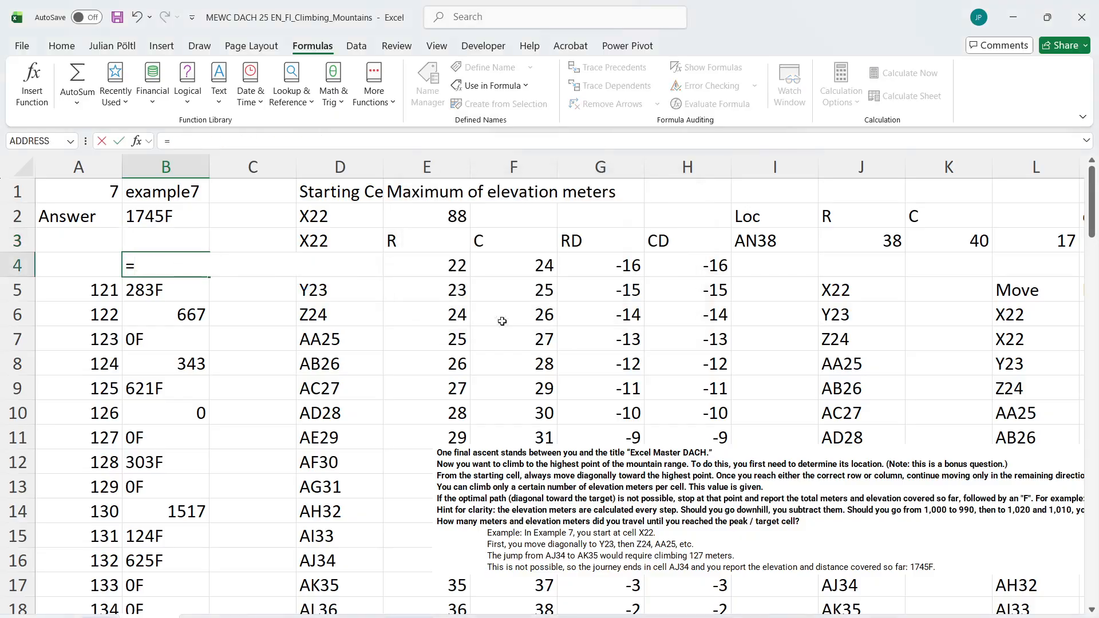
{"action": "scroll", "coordinate": [501, 320], "scroll_direction": "right", "scroll_amount": 5}
{"action": "left_click", "coordinate": [858, 312]}
{"action": "key", "text": "Return"}
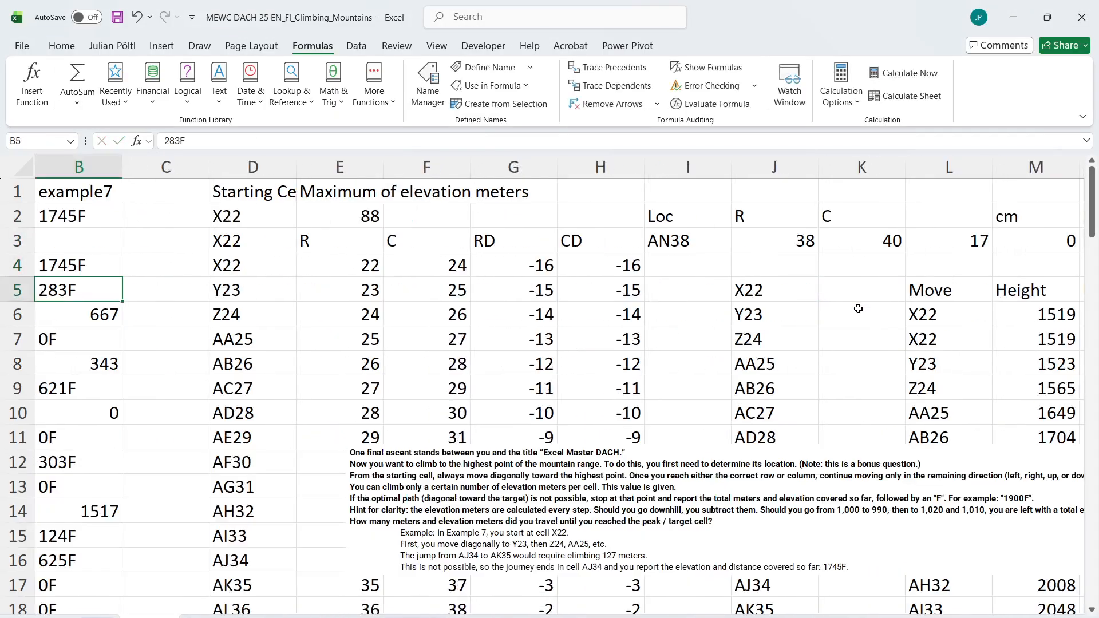
Run the calculation macro for games 121 to 140 with input cell B1 and result cell B4
{"action": "key", "text": "ctrl+q"}
{"action": "type", "text": "121"}
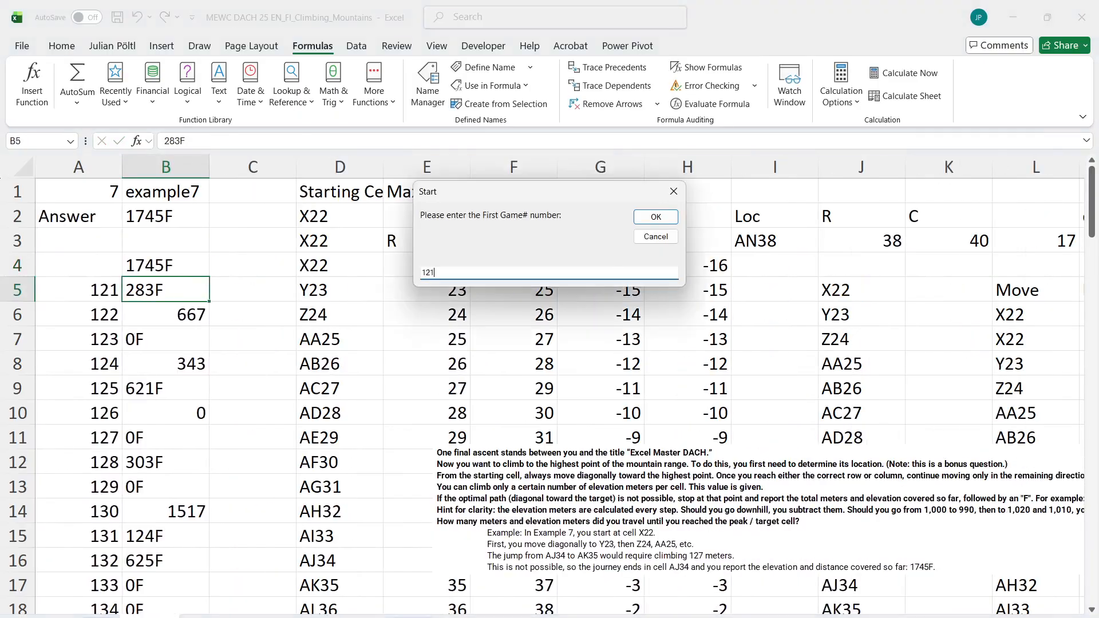
{"action": "key", "text": "Return"}
{"action": "type", "text": "140"}
{"action": "key", "text": "Return"}
{"action": "type", "text": "a1"}
{"action": "key", "text": "Return"}
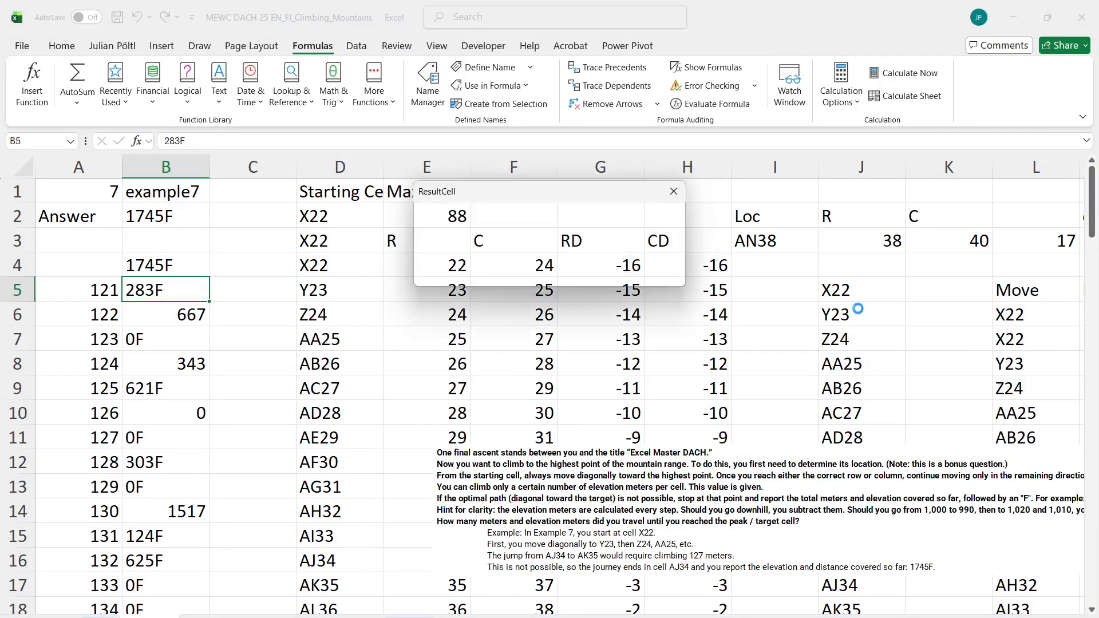
{"action": "type", "text": "b4"}
{"action": "key", "text": "Return"}
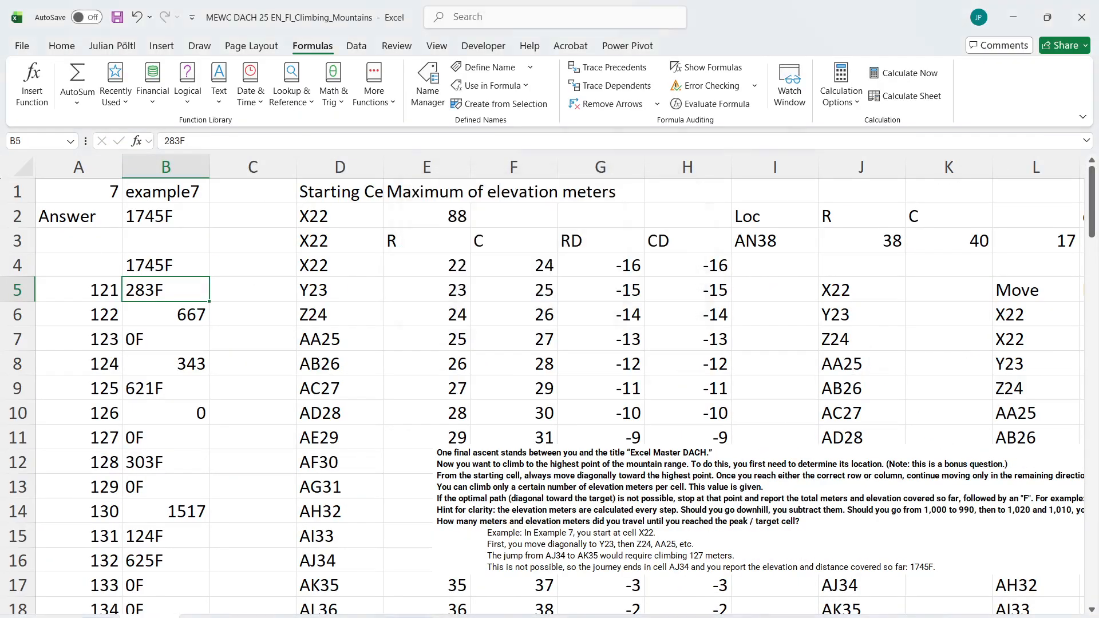
{"action": "key", "text": "alt+Tab"}
{"action": "key", "text": "alt+Tab"}
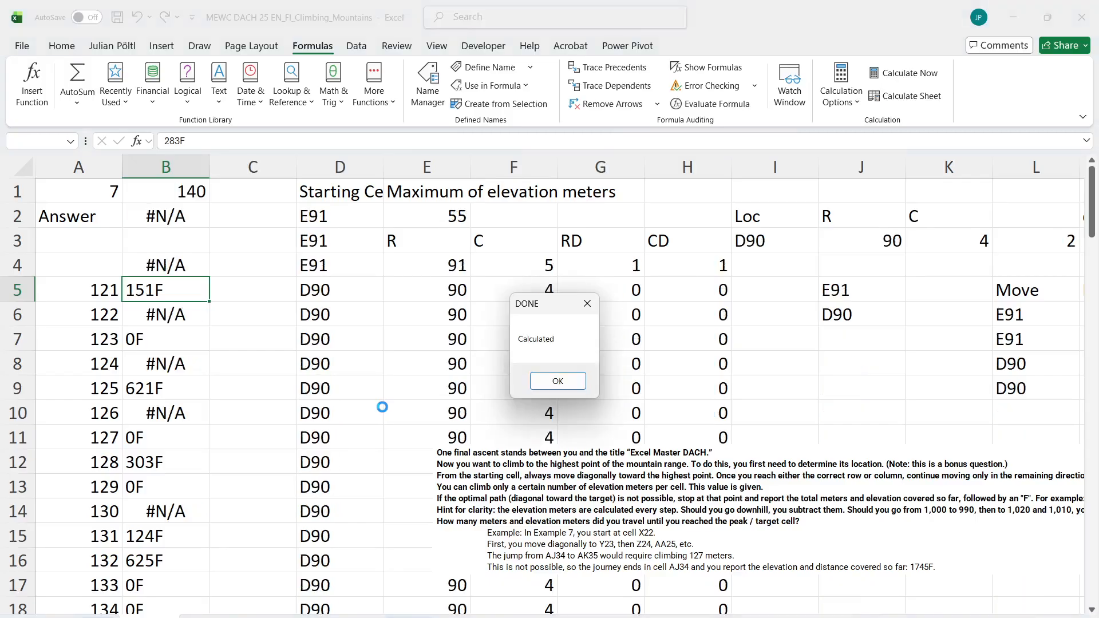
{"action": "key", "text": "Return"}
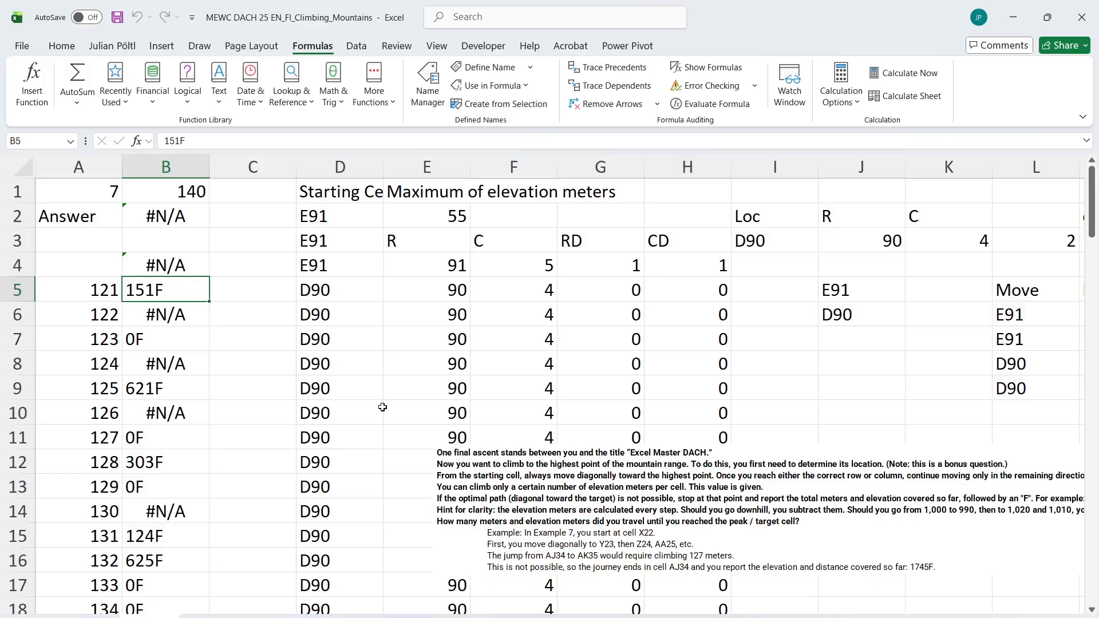
Check the calculated answers for games 121 to 140 and load game 122 in B1 for troubleshooting
{"action": "key", "text": "Down"}
{"action": "key", "text": "Down"}
{"action": "key", "text": "Down"}
{"action": "key", "text": "Down"}
{"action": "key", "text": "ctrl+Down"}
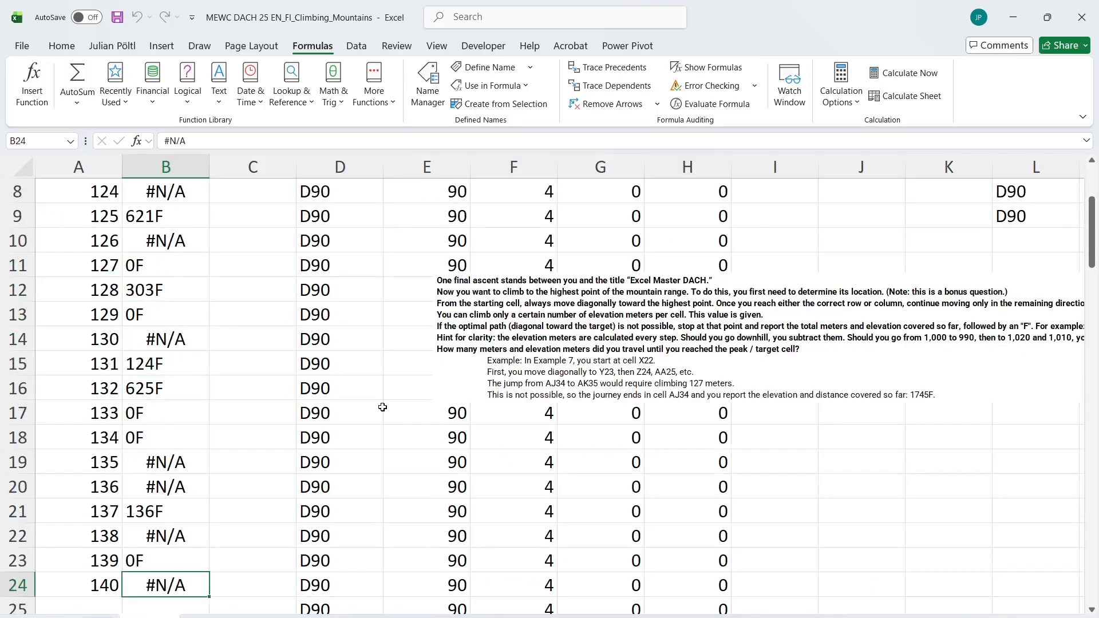
{"action": "key", "text": "ctrl+Up"}
{"action": "key", "text": "ctrl+Up"}
{"action": "key", "text": "ctrl+Up"}
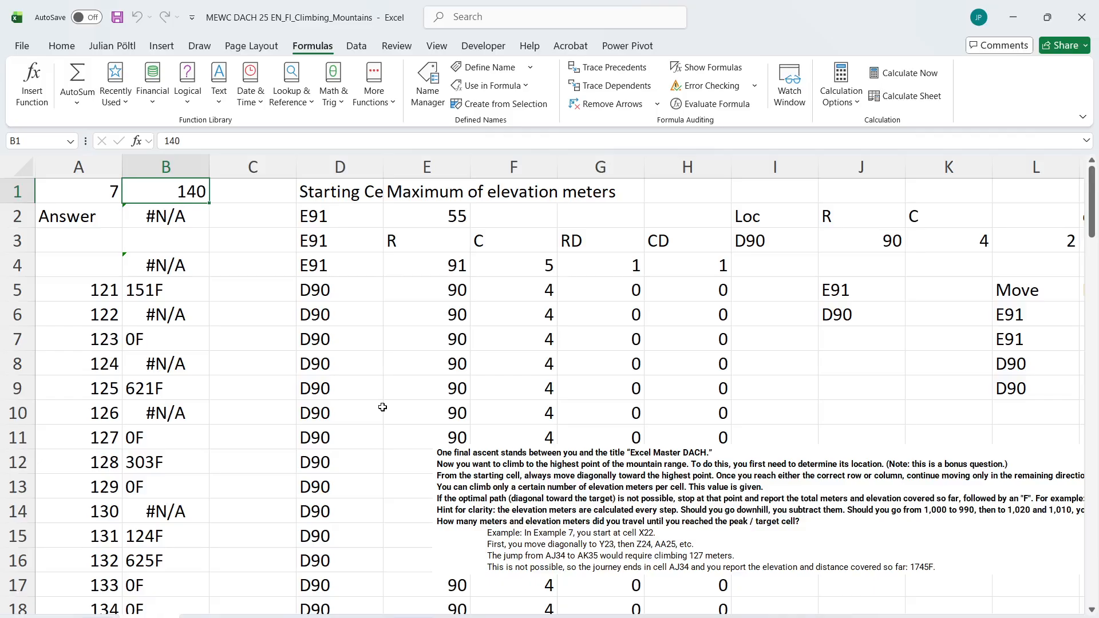
{"action": "type", "text": "122"}
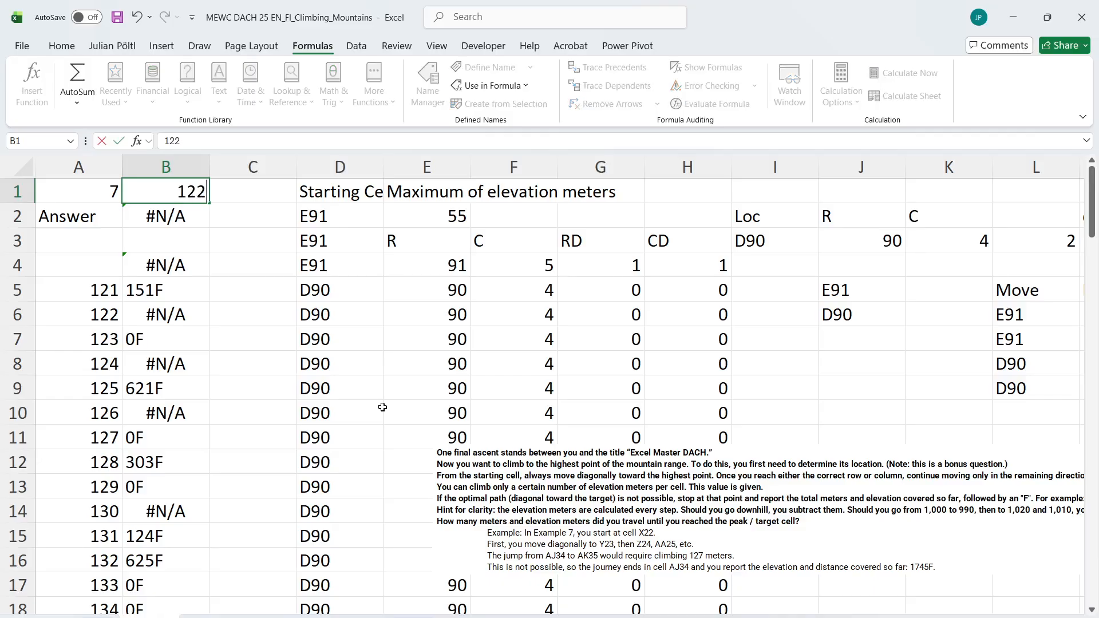
{"action": "key", "text": "Return"}
Trace the error in game 122 and change the Q6 formula to use the fallback position, =INDEX(P7#;R5)
{"action": "scroll", "coordinate": [541, 396], "scroll_direction": "right", "scroll_amount": 3}
{"action": "scroll", "coordinate": [541, 396], "scroll_direction": "right", "scroll_amount": 1}
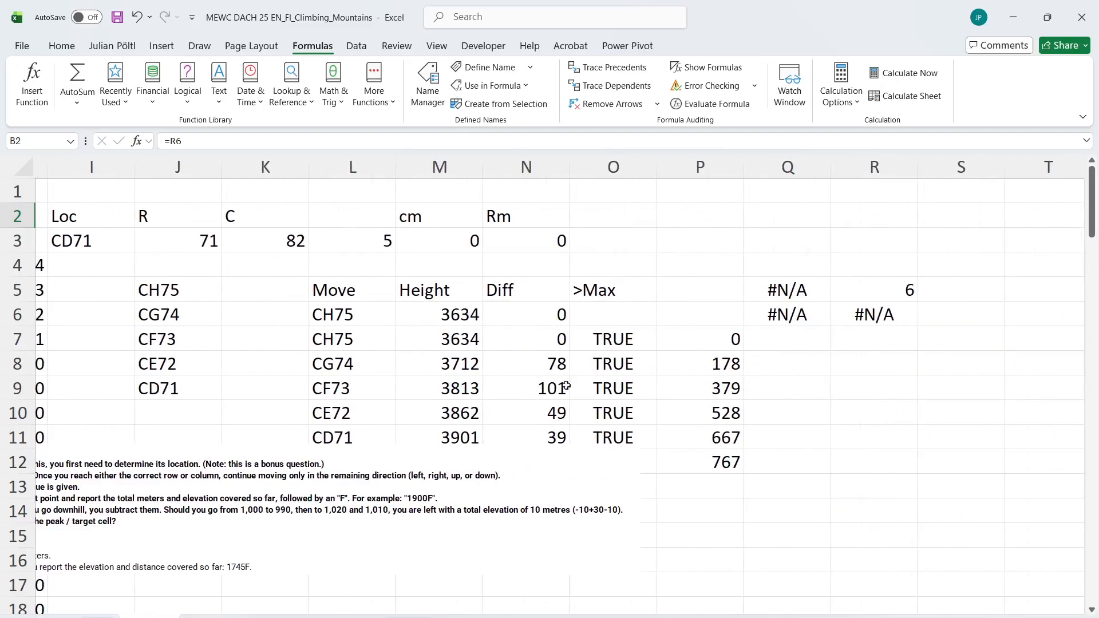
{"action": "left_click", "coordinate": [727, 337]}
{"action": "left_click", "coordinate": [804, 292]}
{"action": "left_click", "coordinate": [805, 315]}
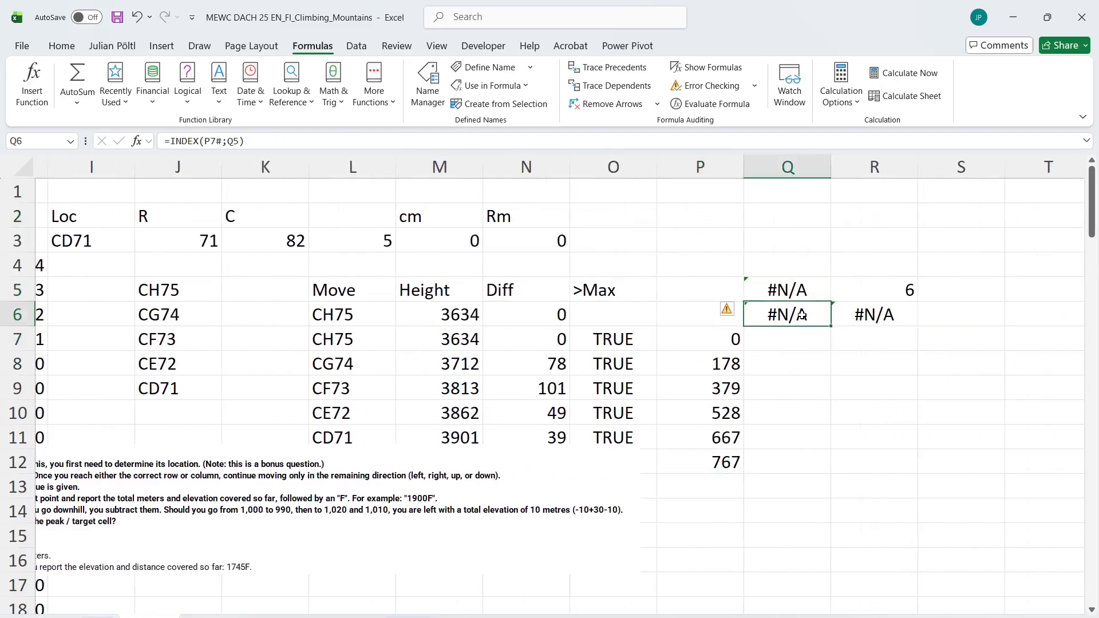
{"action": "key", "text": "F2"}
{"action": "key", "text": "Escape"}
{"action": "key", "text": "F2"}
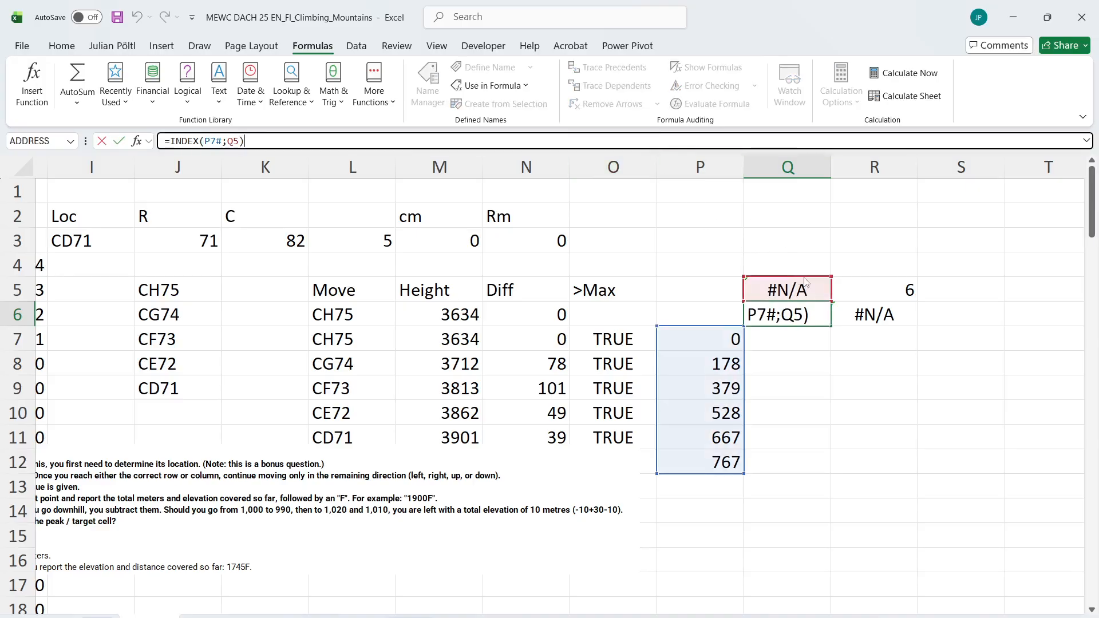
{"action": "left_click_drag", "start_coordinate": [819, 279], "coordinate": [861, 283]}
{"action": "key", "text": "ctrl+Return"}
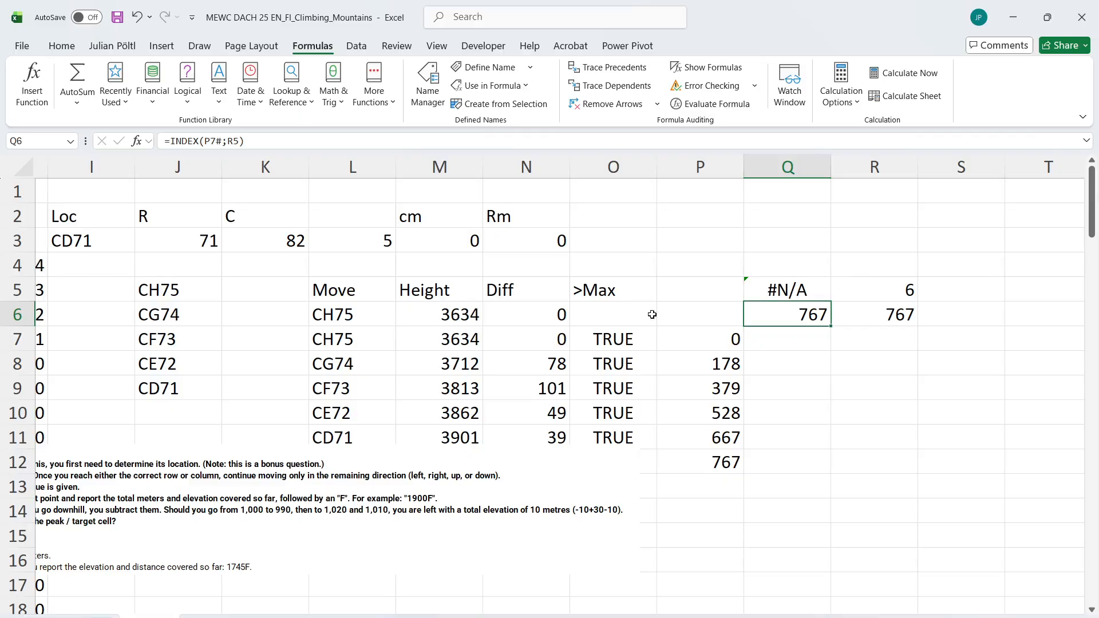
Run the calculation macro again for games 121 to 140, with B1 as the number input cell and B4 as the result cell
{"action": "scroll", "coordinate": [453, 348], "scroll_direction": "left", "scroll_amount": 3}
{"action": "key", "text": "ctrl+shift+s"}
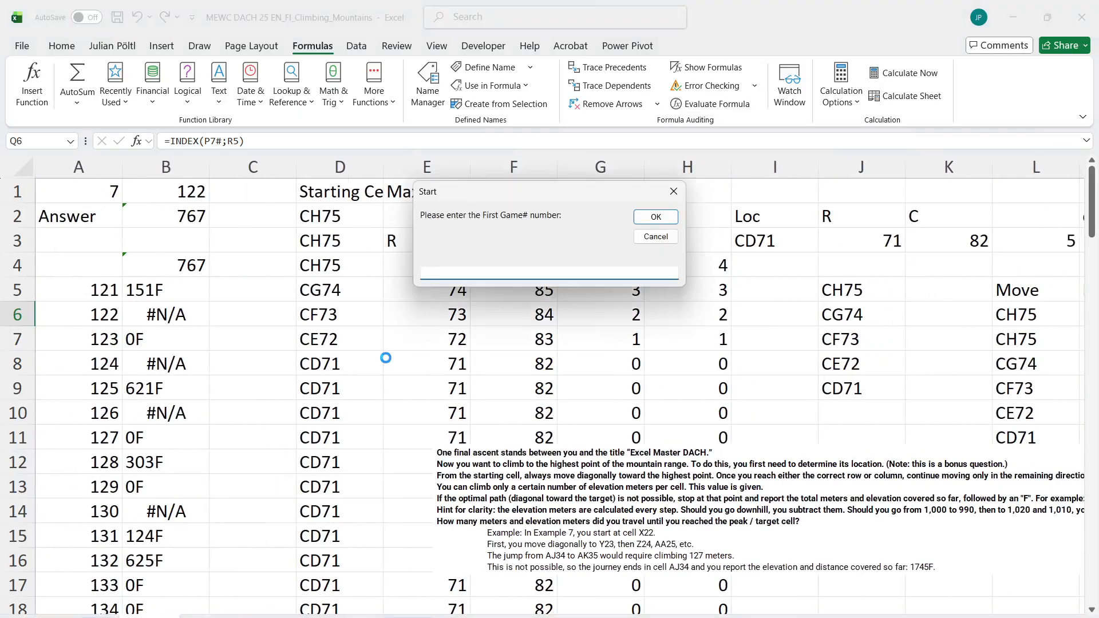
{"action": "type", "text": "121"}
{"action": "key", "text": "Return"}
{"action": "type", "text": "140"}
{"action": "key", "text": "Return"}
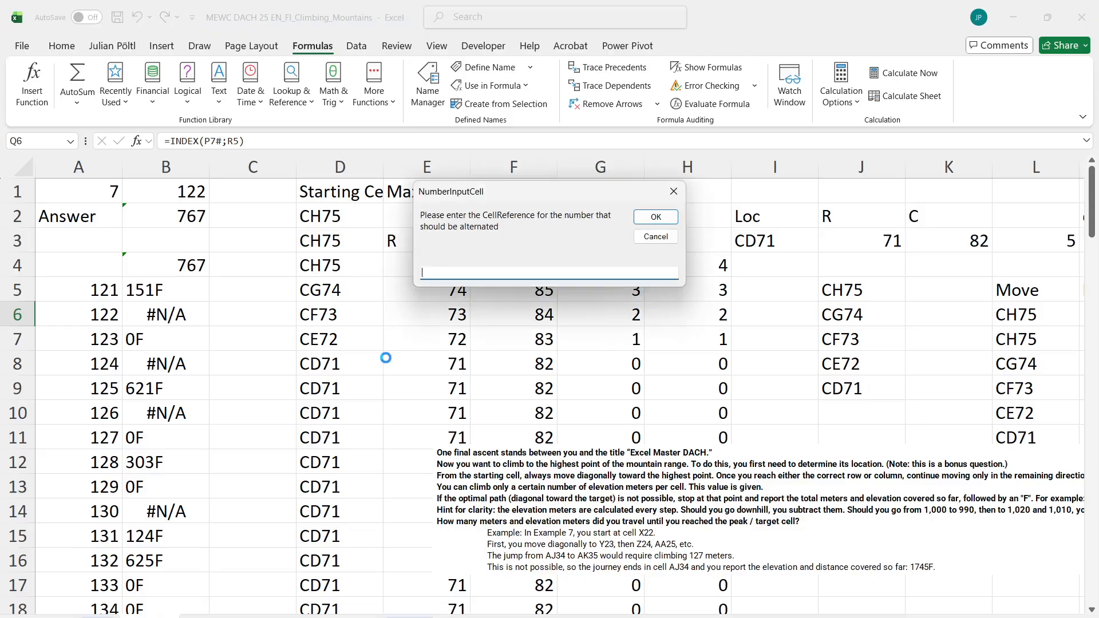
{"action": "type", "text": "b1"}
{"action": "key", "text": "Return"}
{"action": "type", "text": "b4"}
{"action": "key", "text": "Return"}
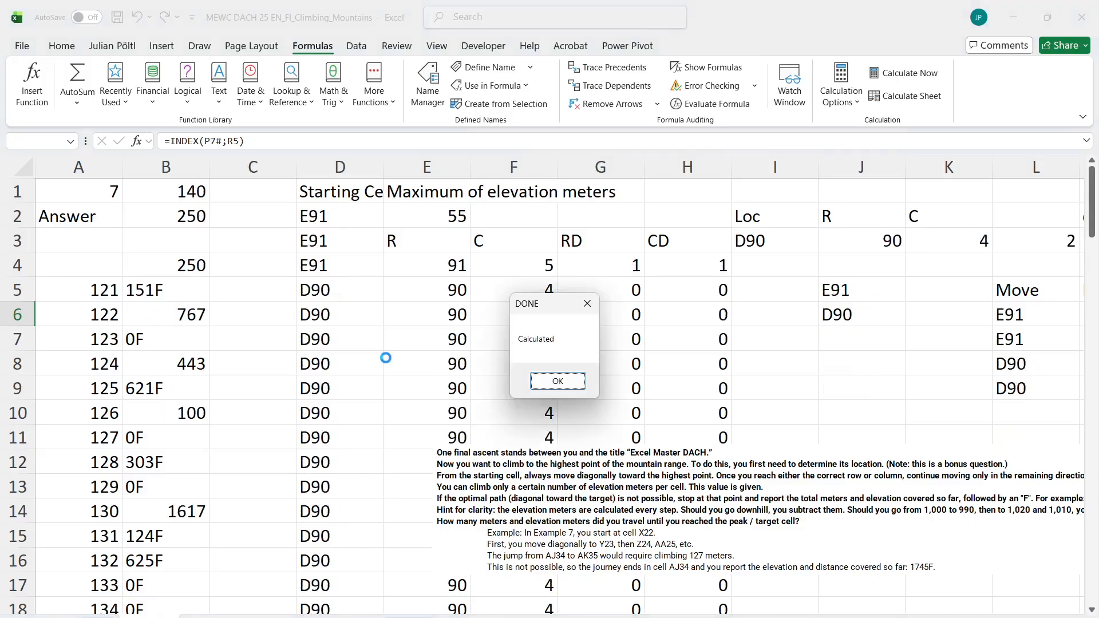
{"action": "key", "text": "Return"}
Copy the calculated answers for games 121 to 140 into the Level 7 answer column starting at E266
{"action": "left_click", "coordinate": [179, 290]}
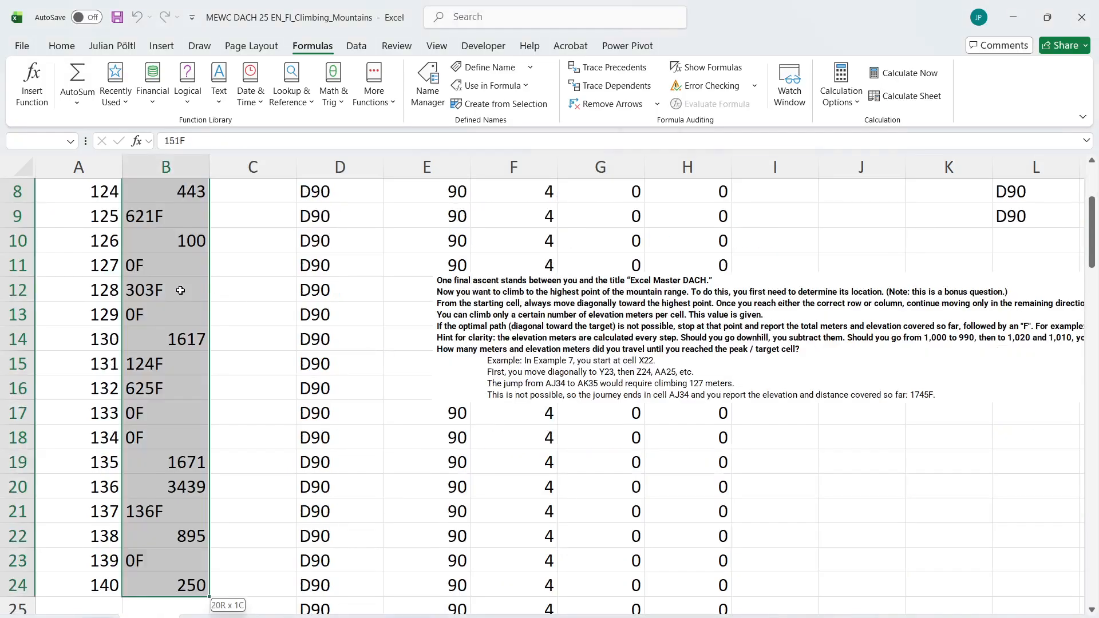
{"action": "key", "text": "ctrl+shift+Down"}
{"action": "key", "text": "ctrl+c"}
{"action": "key", "text": "ctrl+Page_Up"}
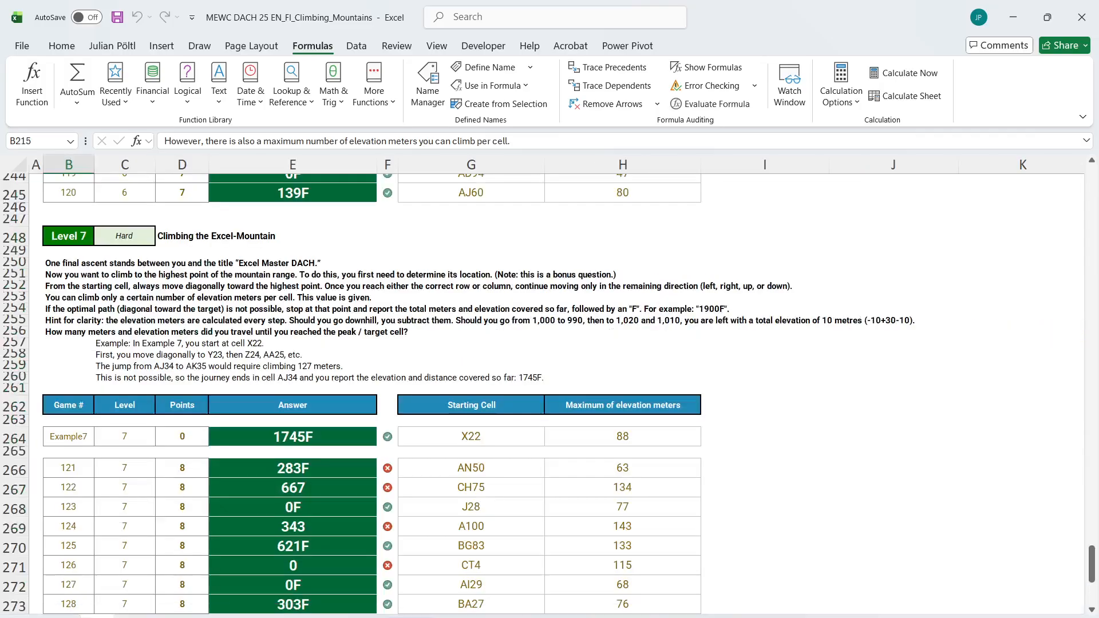
{"action": "left_click", "coordinate": [320, 469]}
{"action": "key", "text": "ctrl+v"}
{"action": "scroll", "coordinate": [321, 468], "scroll_direction": "down", "scroll_amount": 8}
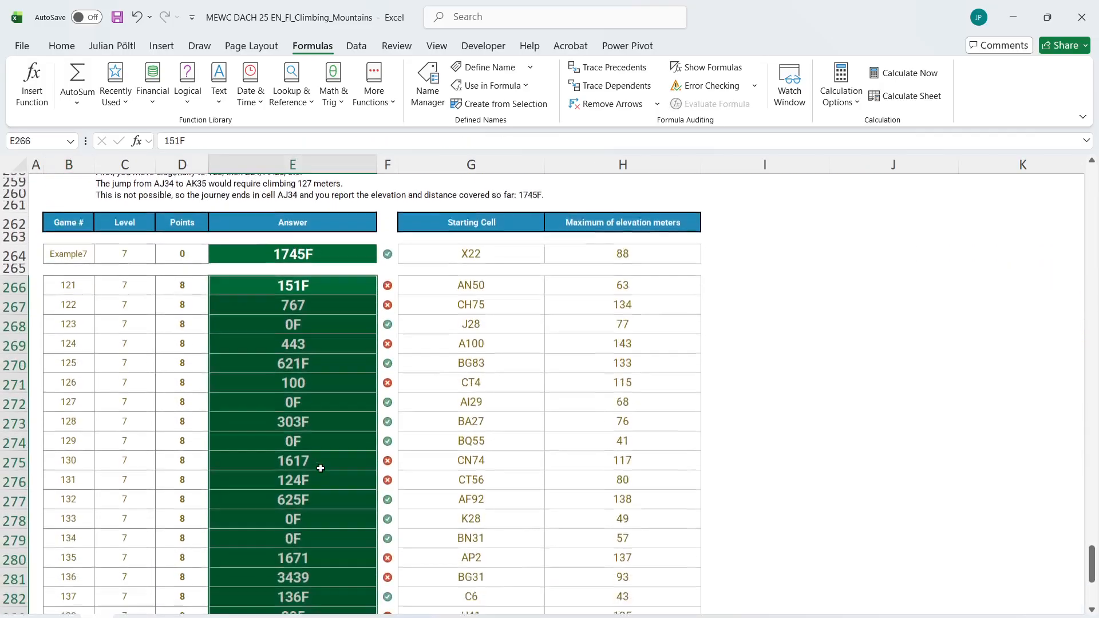
Review the Level 7 answer checks and rules, and look over the bonus and Level 6 answers
{"action": "scroll", "coordinate": [320, 468], "scroll_direction": "up", "scroll_amount": 7}
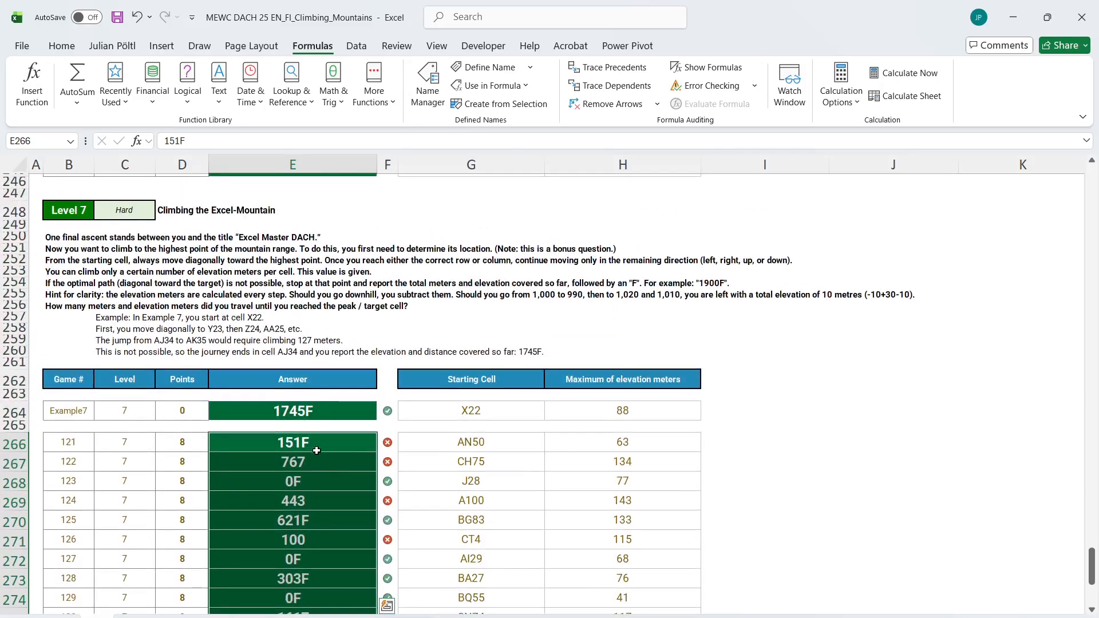
{"action": "left_click", "coordinate": [315, 443]}
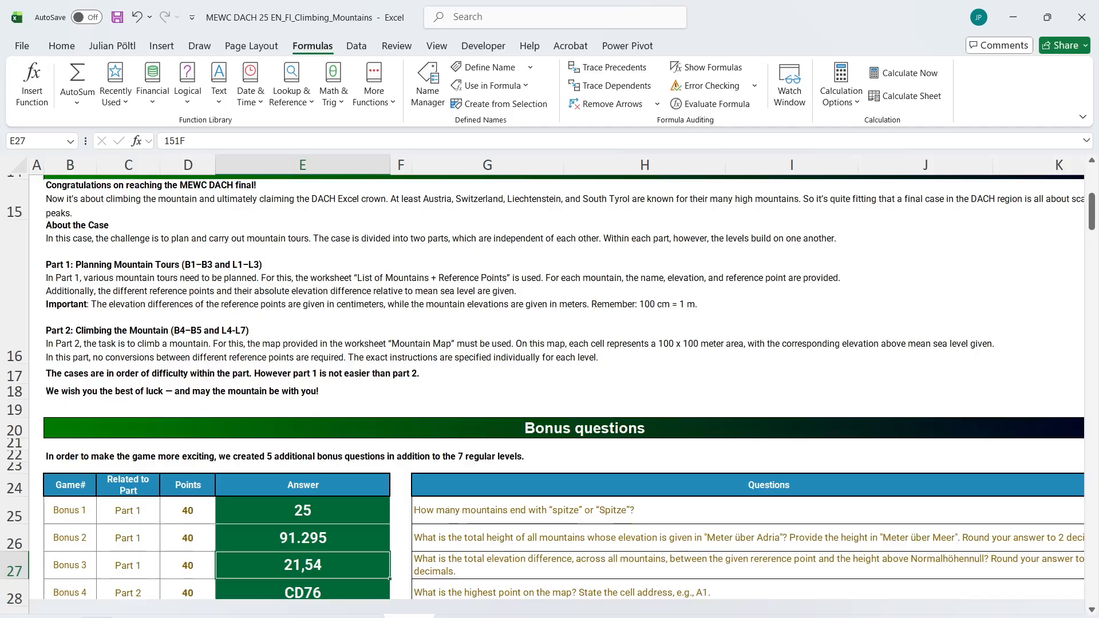
{"action": "scroll", "coordinate": [359, 451], "scroll_direction": "down", "scroll_amount": 20}
{"action": "scroll", "coordinate": [360, 450], "scroll_direction": "down", "scroll_amount": 10}
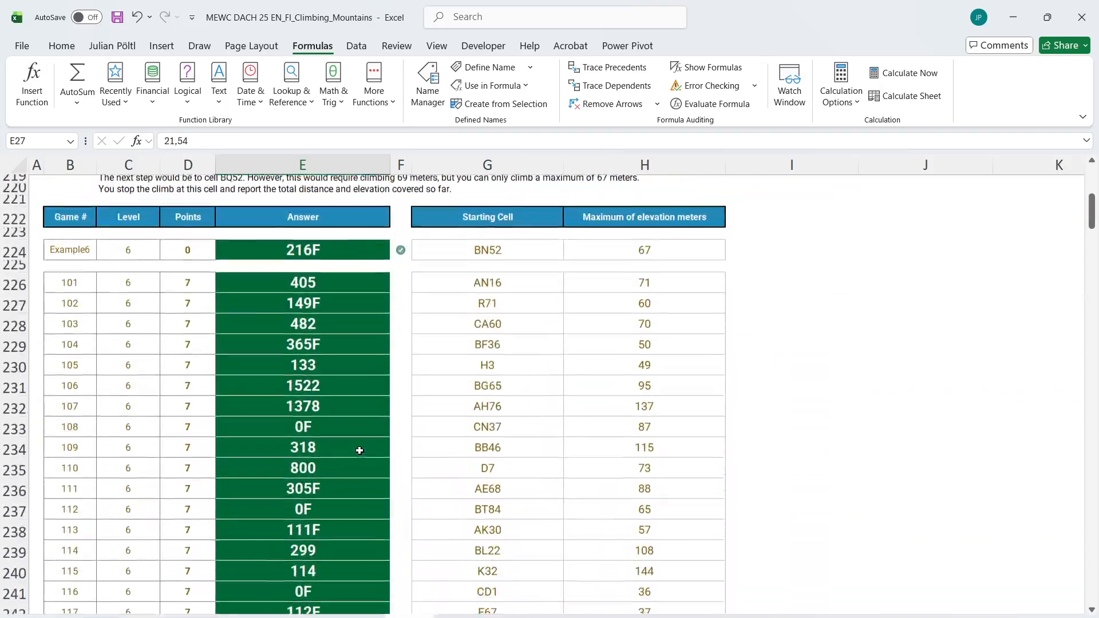
{"action": "scroll", "coordinate": [359, 450], "scroll_direction": "up", "scroll_amount": 2}
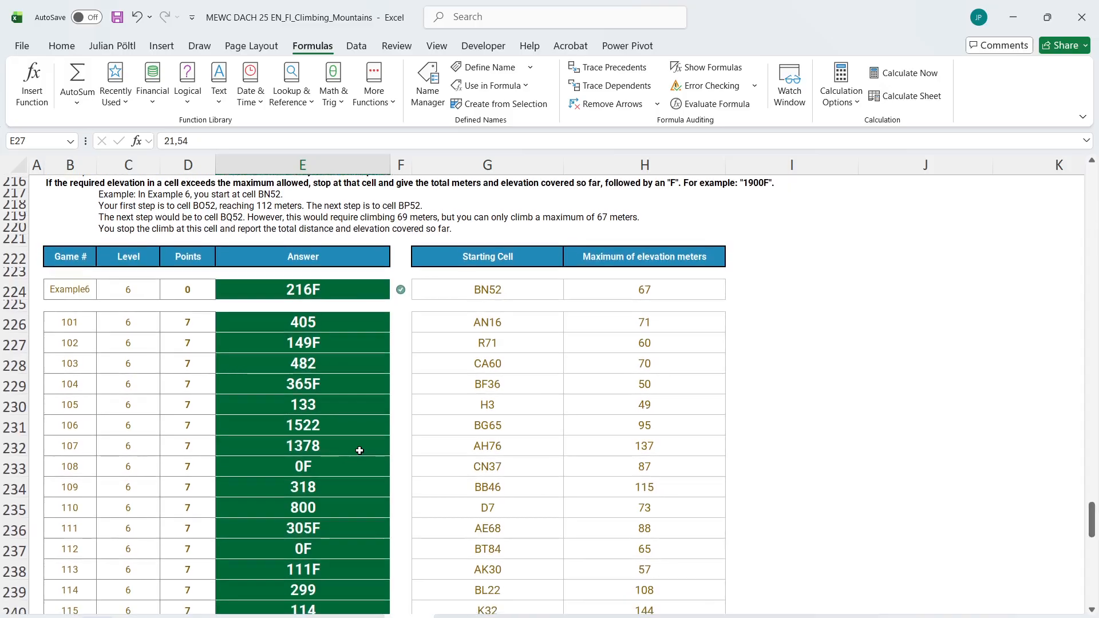
Return to the calculation sheet and move the Level 7 instruction picture so its full text is readable beside the first columns
{"action": "left_click", "coordinate": [150, 617]}
{"action": "key", "text": "ctrl+c"}
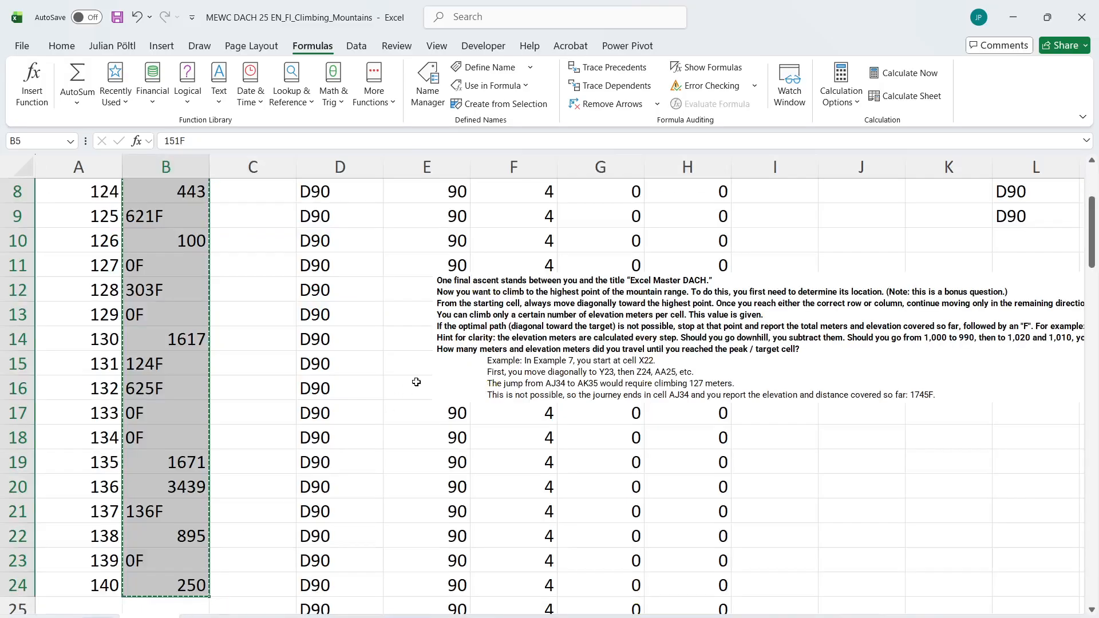
{"action": "scroll", "coordinate": [417, 382], "scroll_direction": "up", "scroll_amount": 3}
{"action": "scroll", "coordinate": [365, 459], "scroll_direction": "right", "scroll_amount": 1}
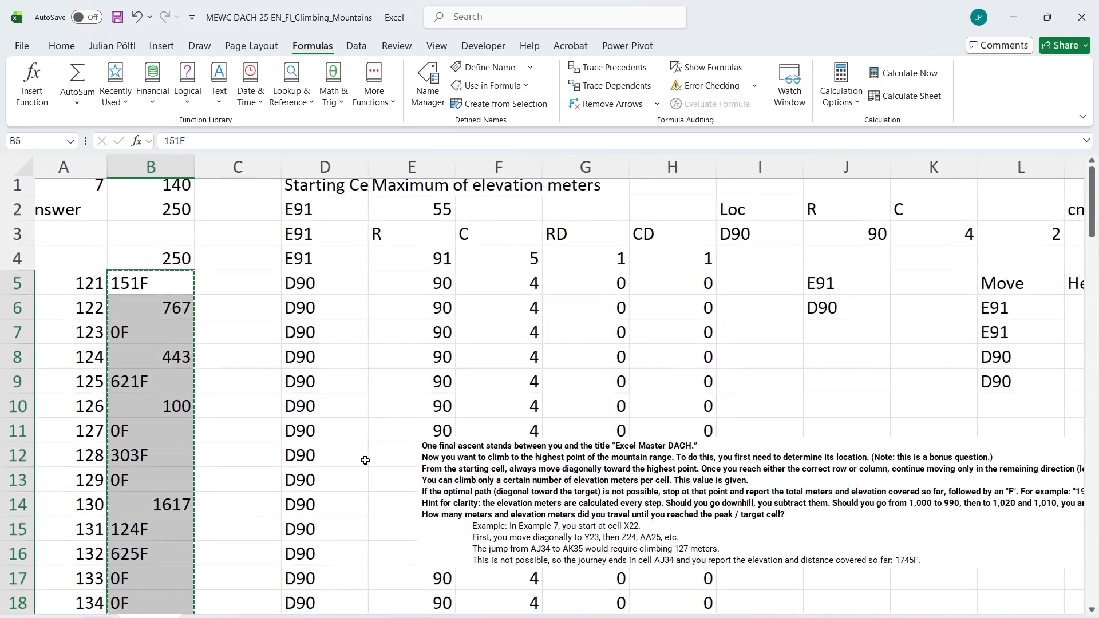
{"action": "scroll", "coordinate": [366, 459], "scroll_direction": "left", "scroll_amount": 1}
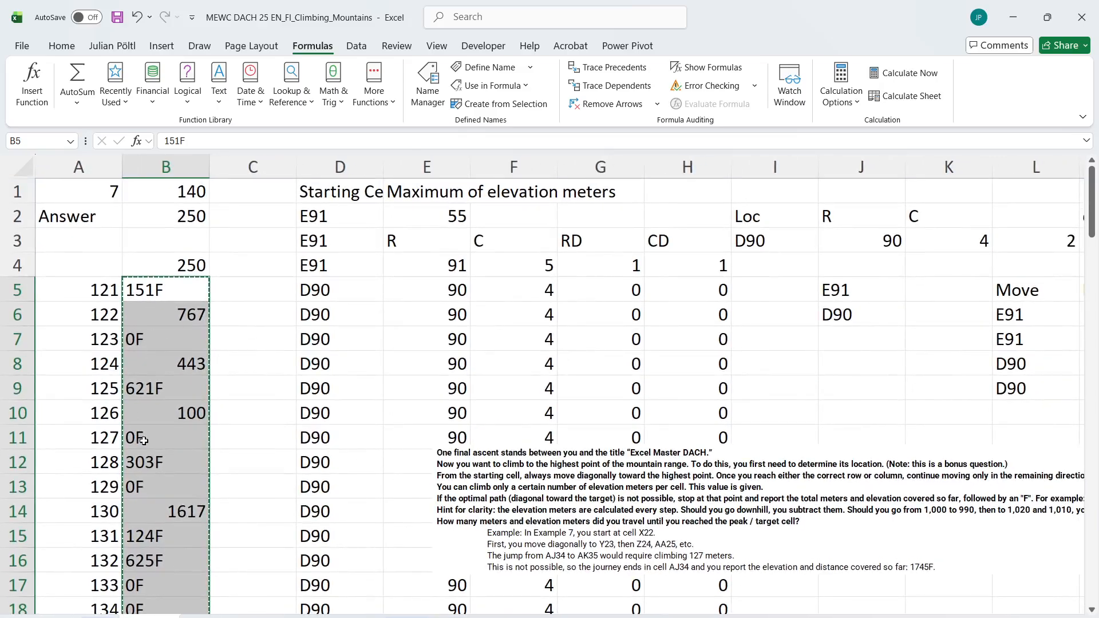
{"action": "left_click_drag", "start_coordinate": [551, 513], "coordinate": [353, 502]}
{"action": "left_click_drag", "start_coordinate": [468, 527], "coordinate": [403, 545]}
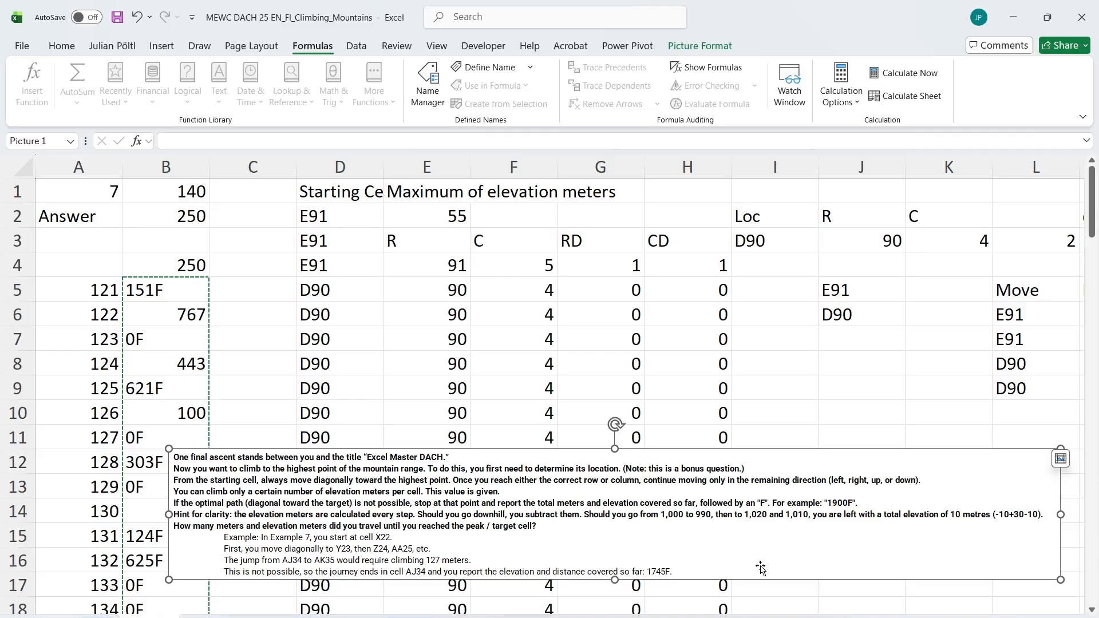
Load the Level 7 example by setting the game in B1 to example7
{"action": "left_click", "coordinate": [189, 191]}
{"action": "type", "text": "examn"}
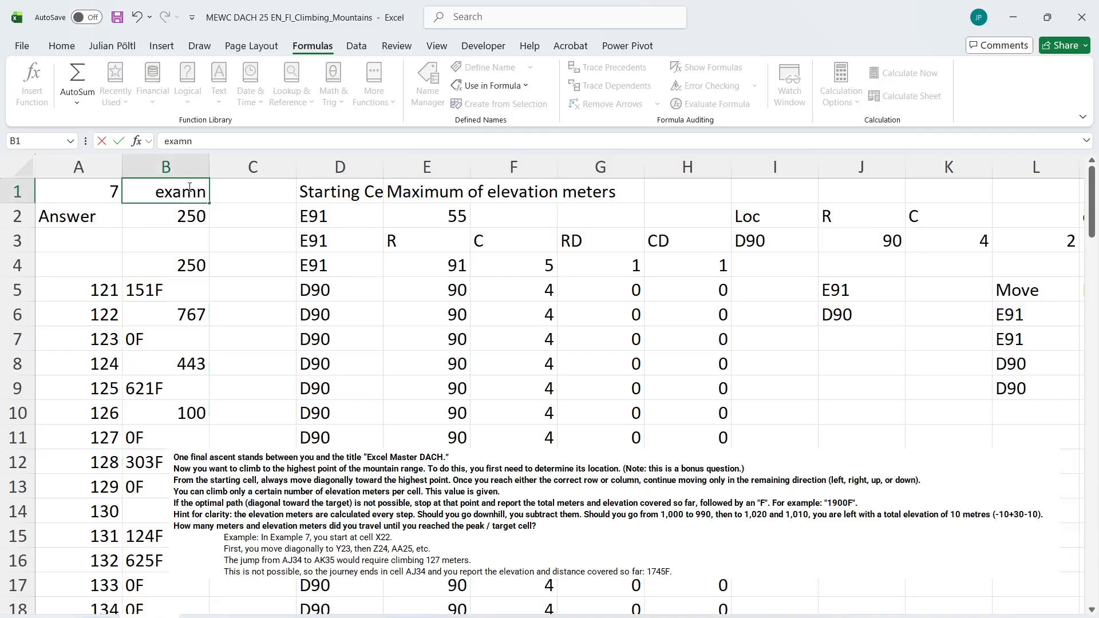
{"action": "key", "text": "BackSpace"}
{"action": "type", "text": "pl7"}
{"action": "key", "text": "Return"}
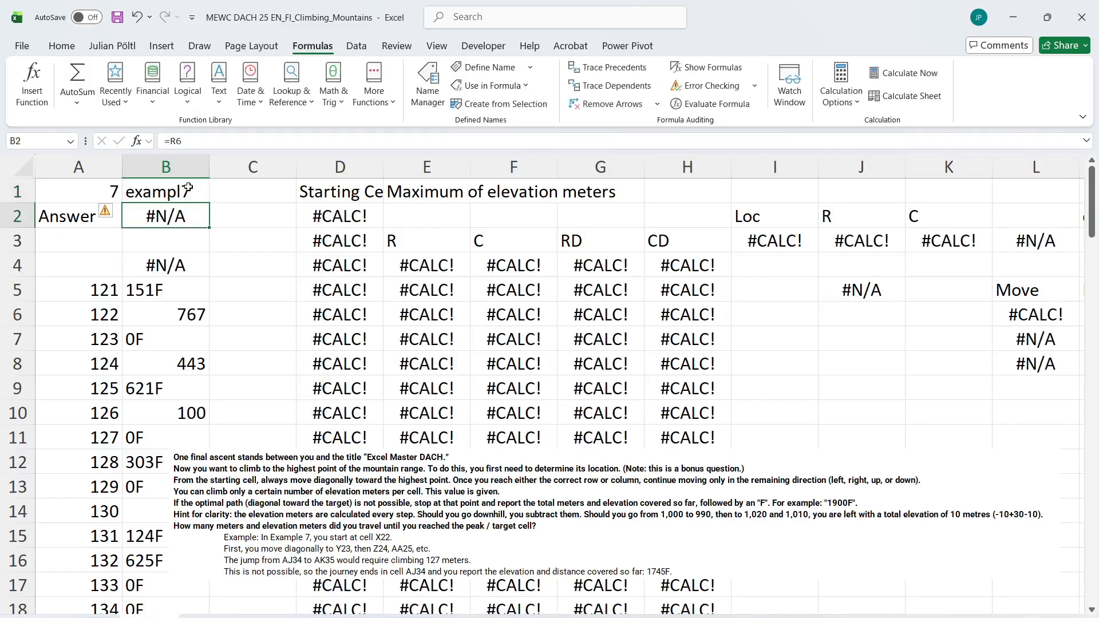
{"action": "left_click", "coordinate": [189, 188]}
{"action": "left_click", "coordinate": [196, 141]}
{"action": "type", "text": "e"}
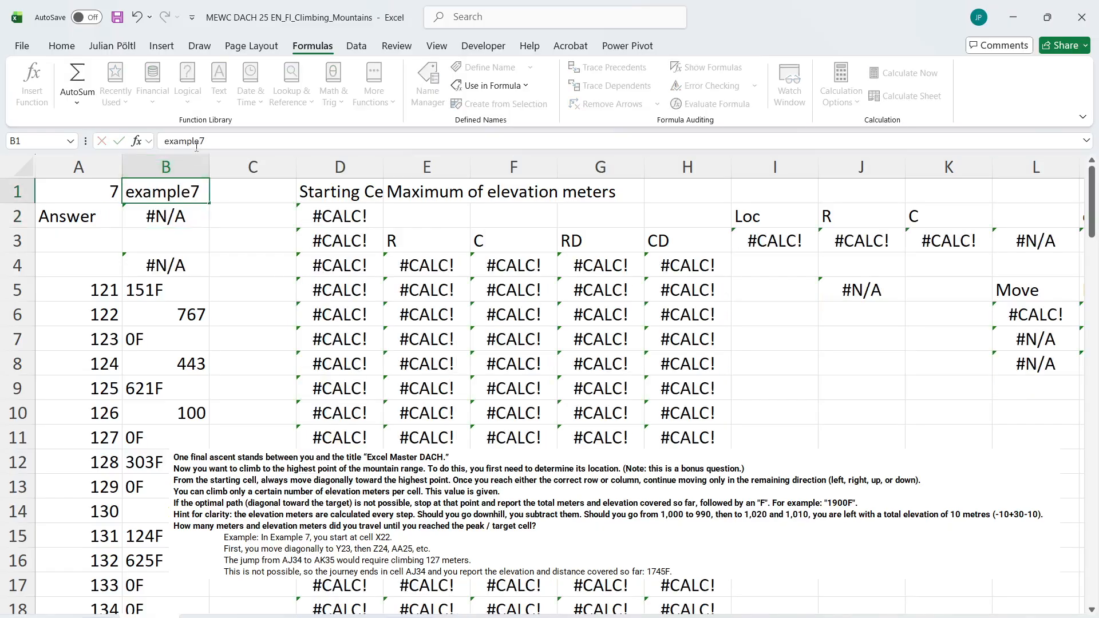
{"action": "key", "text": "Return"}
Inspect the path formula in J5 and the height difference formula in N7 for Example 7
{"action": "left_click", "coordinate": [689, 288]}
{"action": "left_click", "coordinate": [602, 248]}
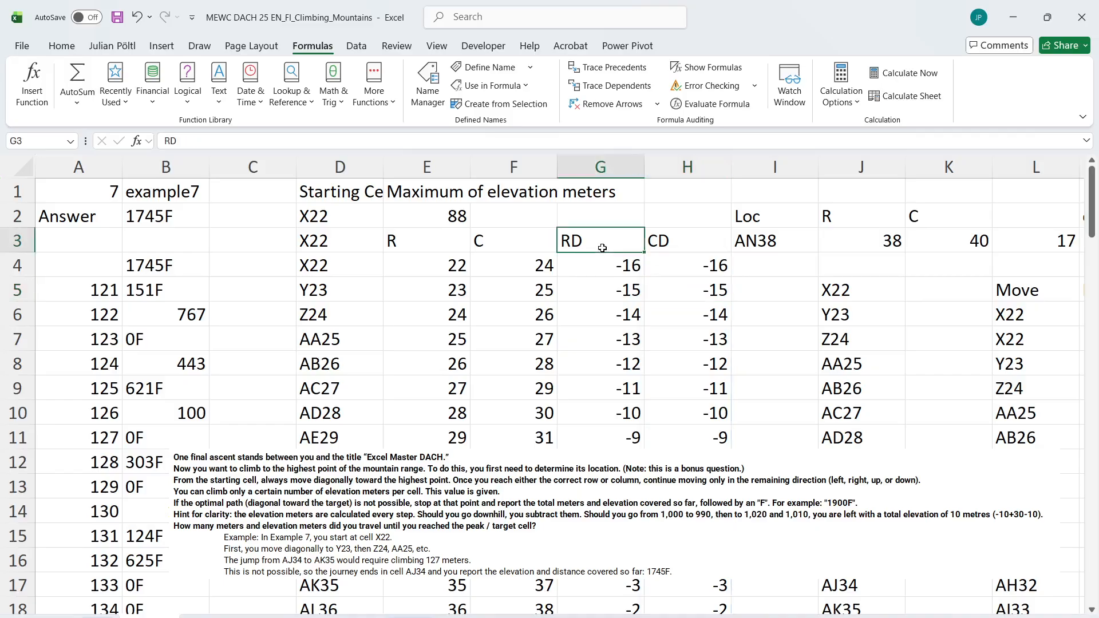
{"action": "left_click", "coordinate": [855, 297]}
{"action": "scroll", "coordinate": [856, 297], "scroll_direction": "right", "scroll_amount": 5}
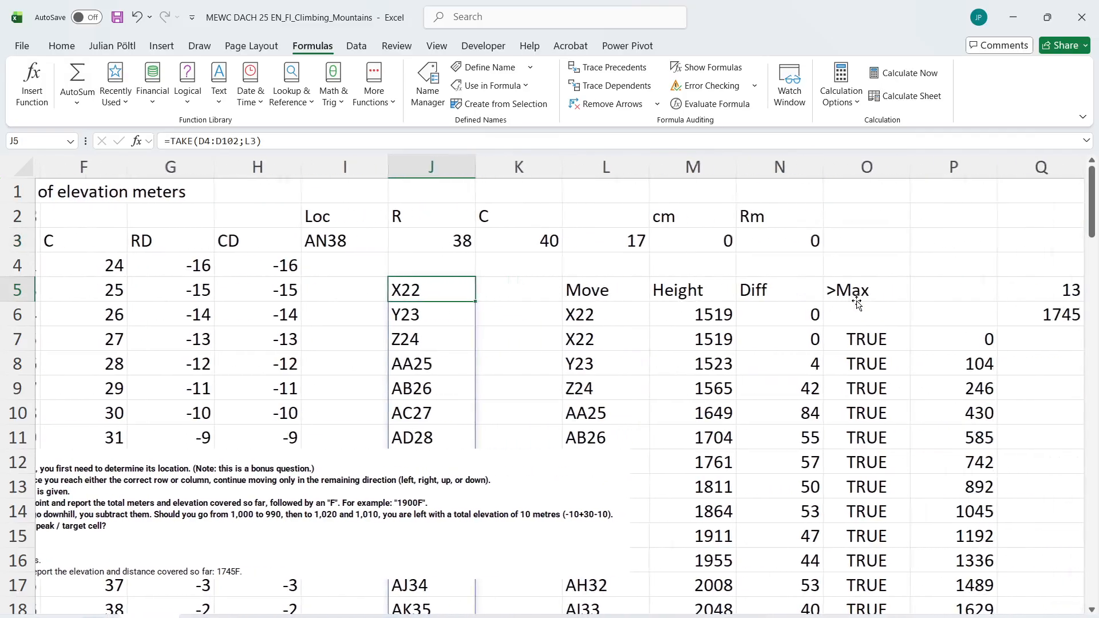
{"action": "left_click", "coordinate": [759, 310]}
{"action": "left_click", "coordinate": [773, 334]}
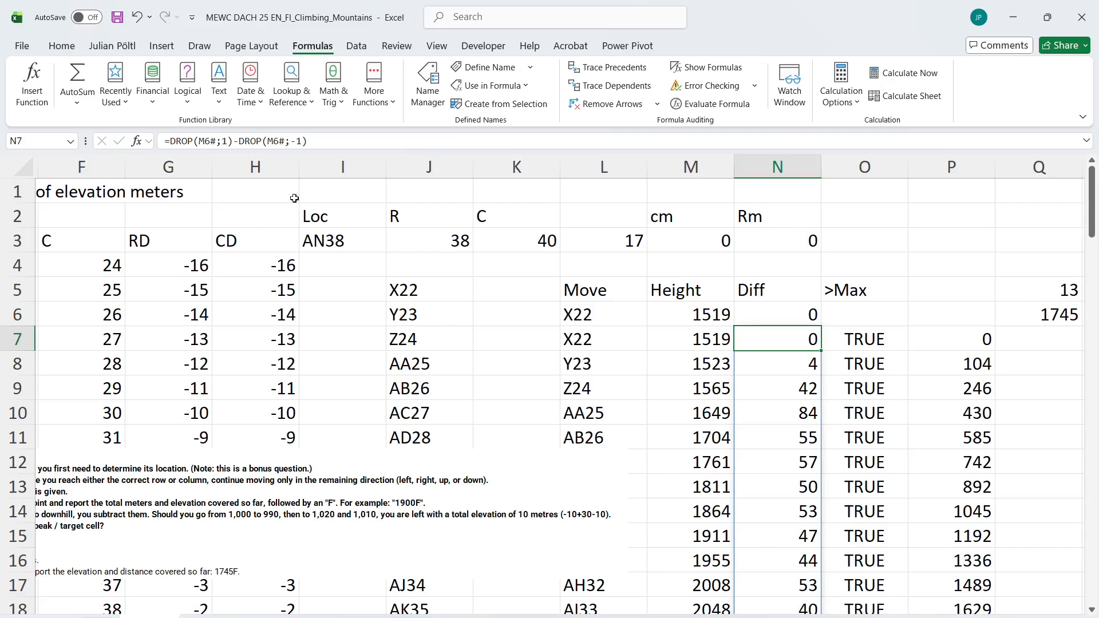
{"action": "left_click", "coordinate": [237, 140]}
{"action": "left_click_drag", "start_coordinate": [308, 141], "coordinate": [233, 143]}
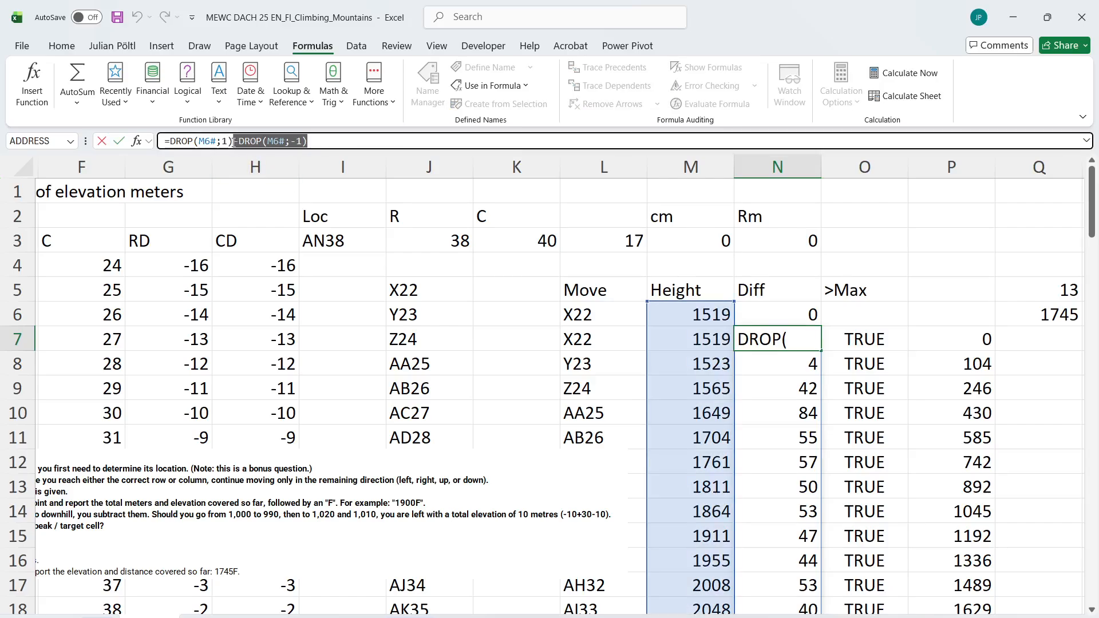
{"action": "key", "text": "BackSpace"}
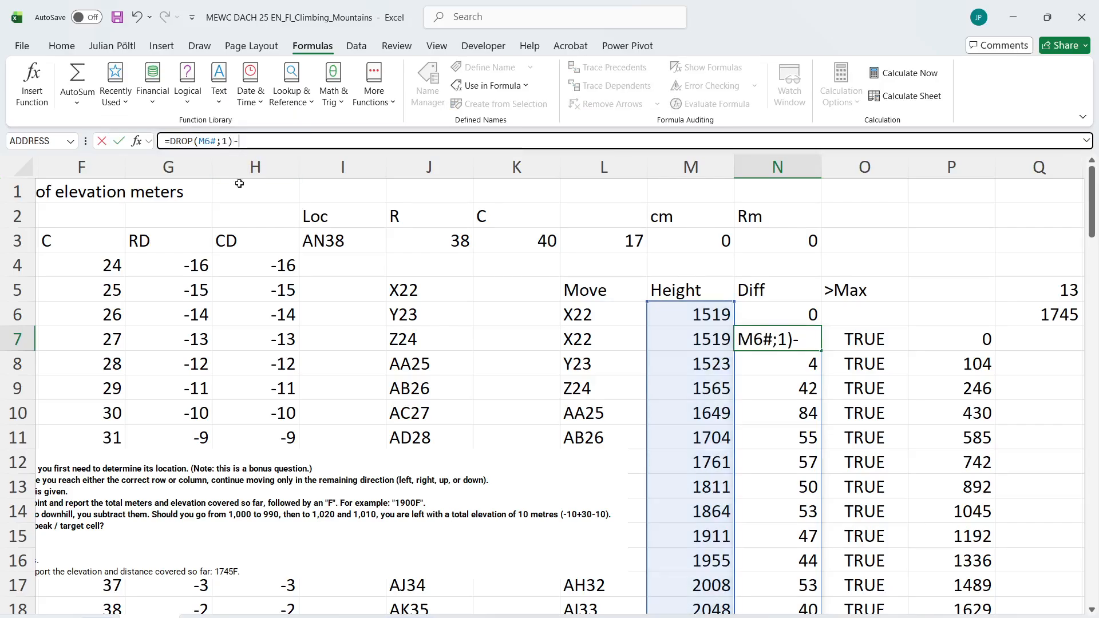
{"action": "scroll", "coordinate": [278, 332], "scroll_direction": "left", "scroll_amount": 2}
{"action": "scroll", "coordinate": [278, 332], "scroll_direction": "left", "scroll_amount": 1}
{"action": "scroll", "coordinate": [278, 332], "scroll_direction": "right", "scroll_amount": 2}
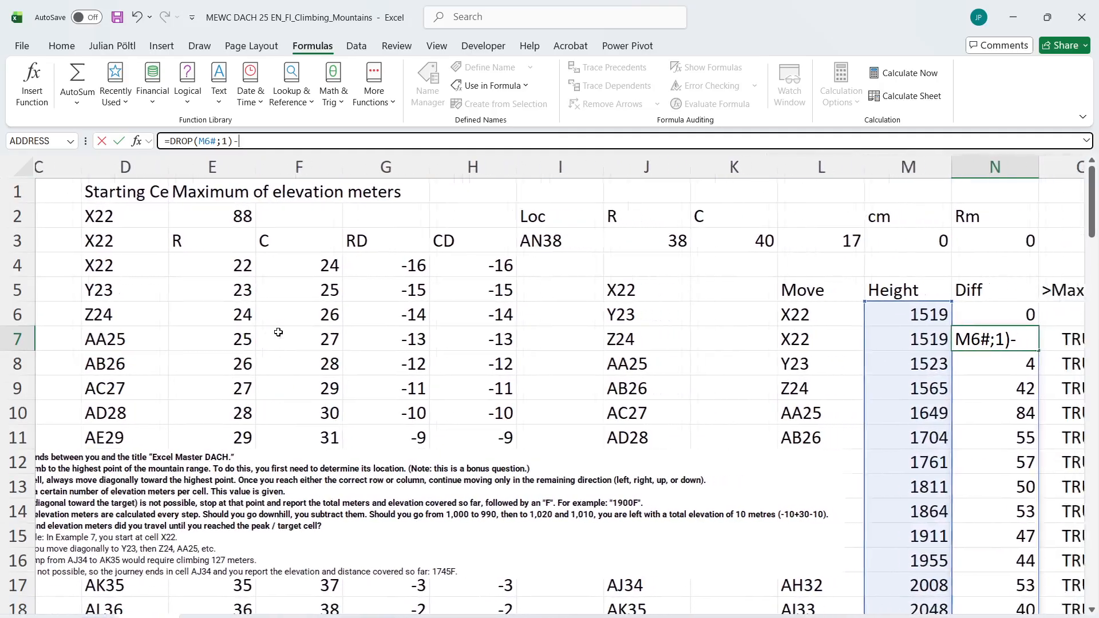
{"action": "key", "text": "Escape"}
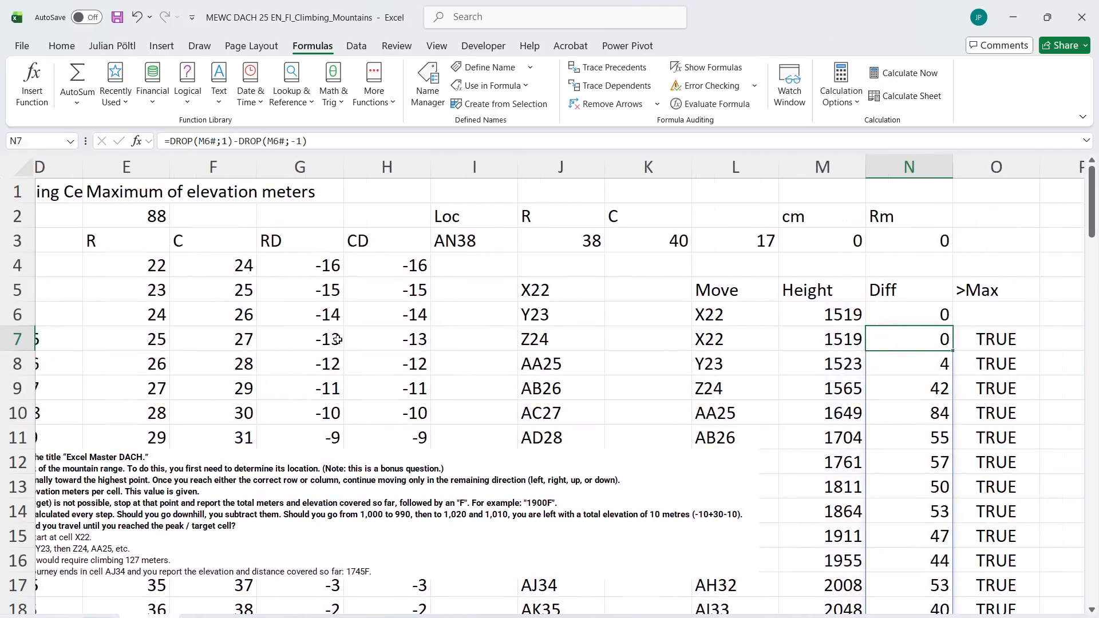
{"action": "scroll", "coordinate": [468, 355], "scroll_direction": "left", "scroll_amount": 1}
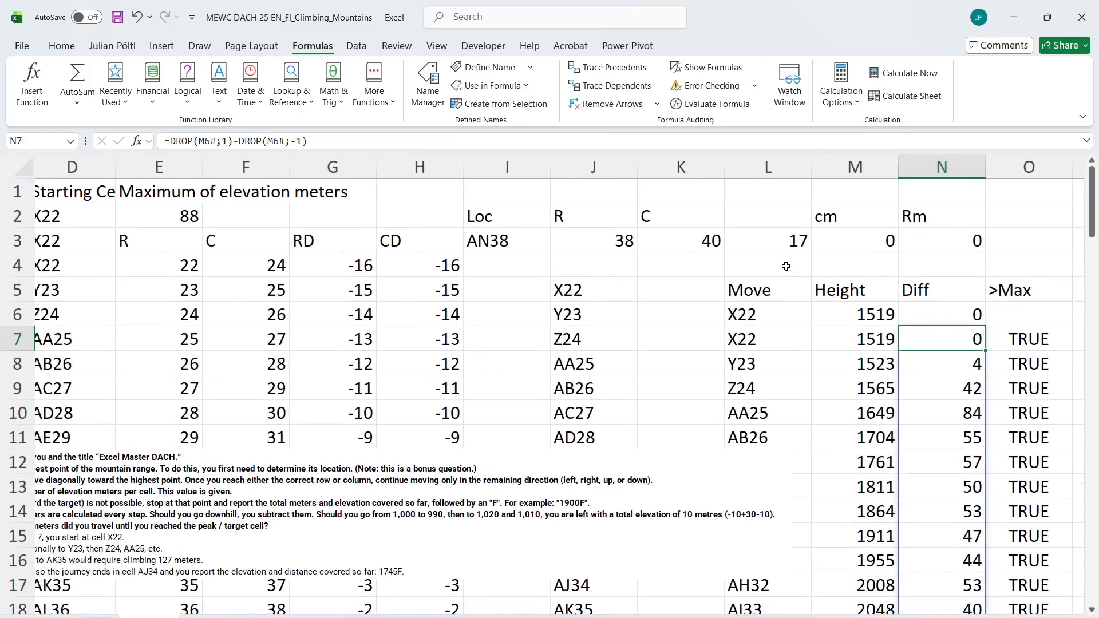
{"action": "left_click", "coordinate": [788, 266]}
{"action": "type", "text": "=ind"}
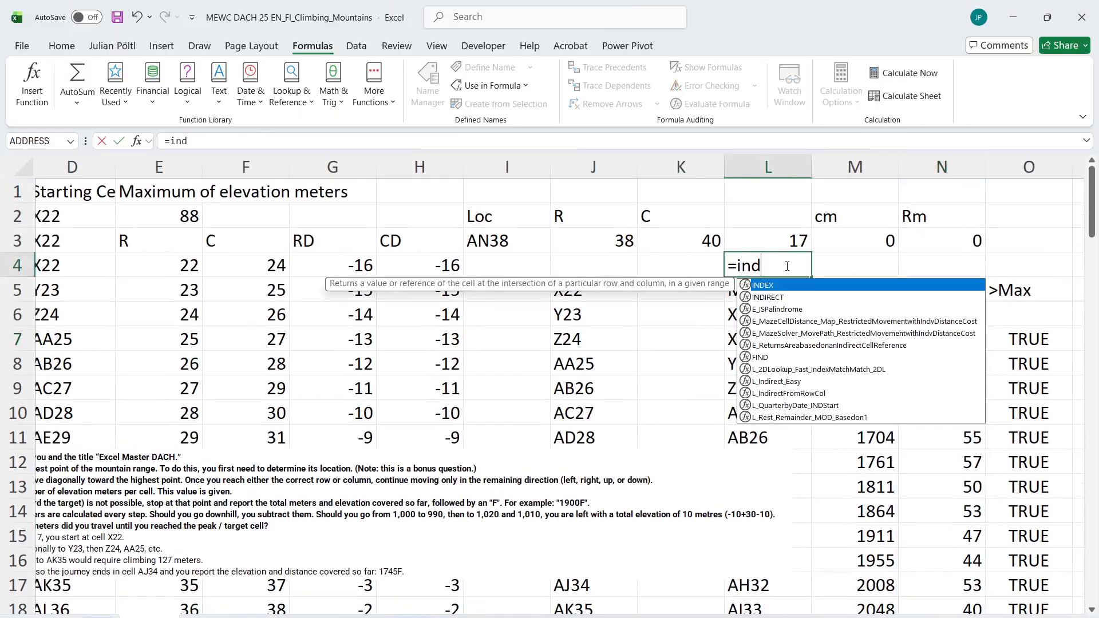
{"action": "key", "text": "Down"}
{"action": "key", "text": "Tab"}
{"action": "key", "text": "Down"}
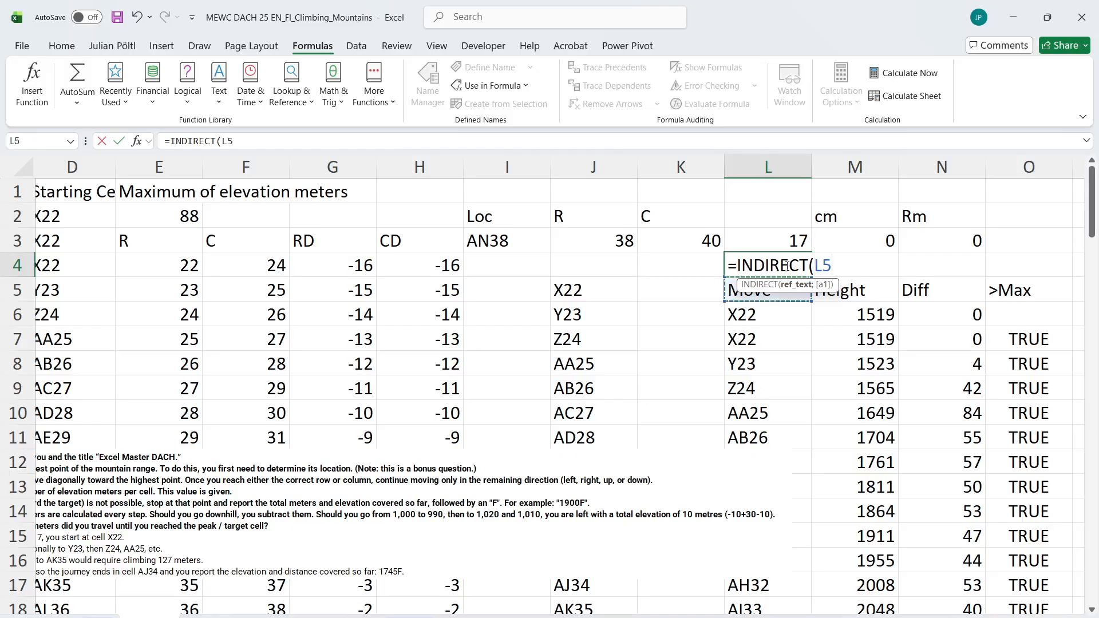
{"action": "key", "text": "Escape"}
Look up the starting cell's height in L4 with =L_Indirect_Easy(L6;"Mountain Map")
{"action": "type", "text": "=ea"}
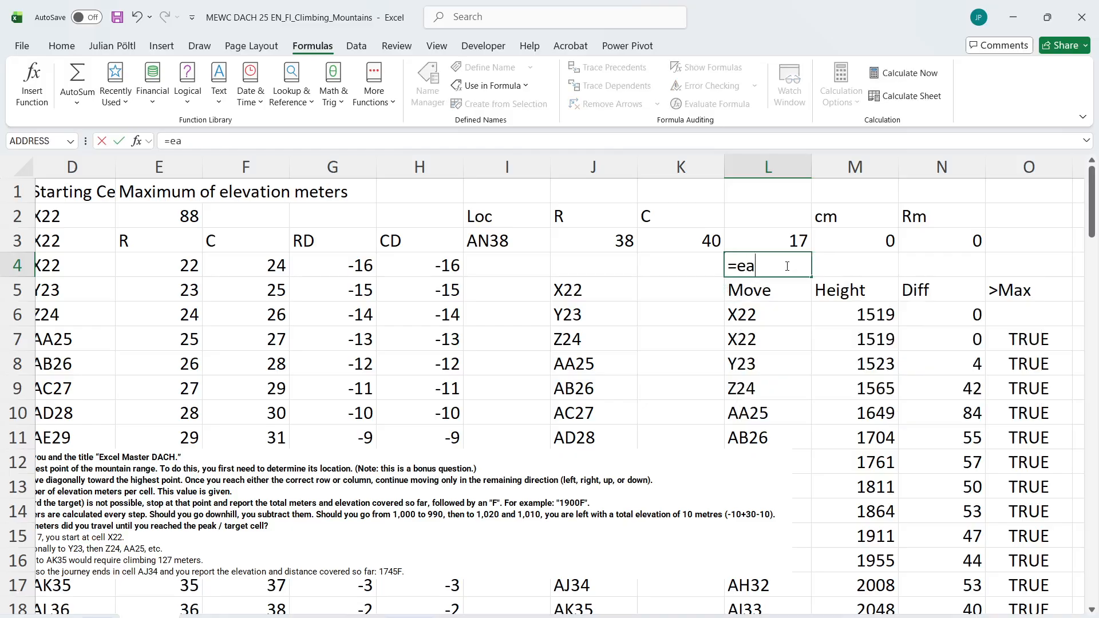
{"action": "type", "text": "s"}
{"action": "key", "text": "Down"}
{"action": "key", "text": "Down"}
{"action": "key", "text": "Down"}
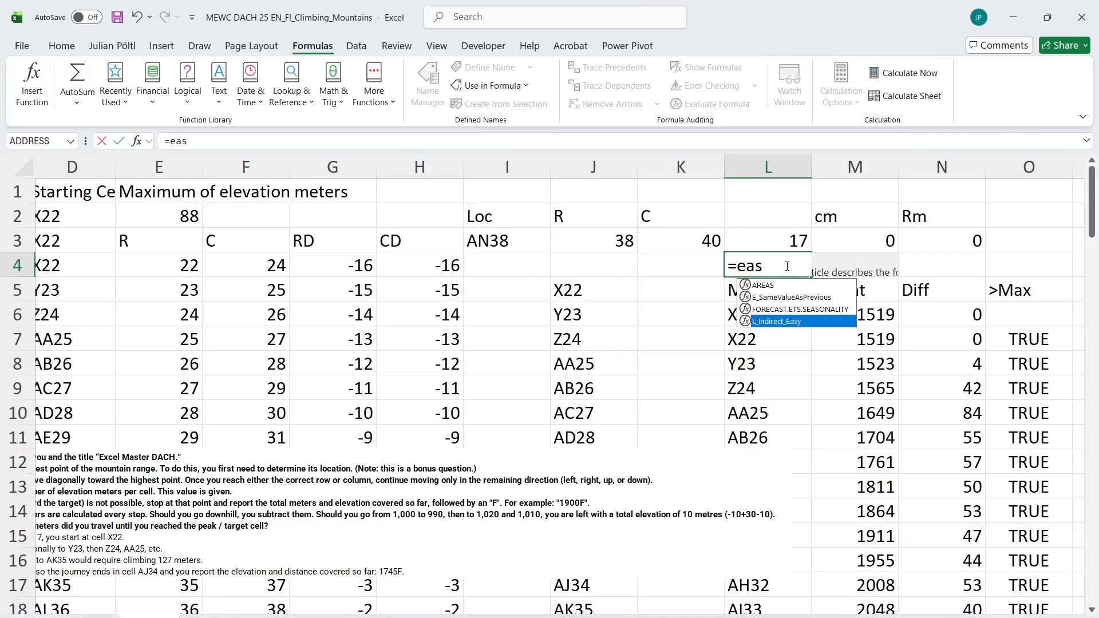
{"action": "key", "text": "Tab"}
{"action": "key", "text": "Down"}
{"action": "key", "text": "Down"}
{"action": "type", "text": ";"}
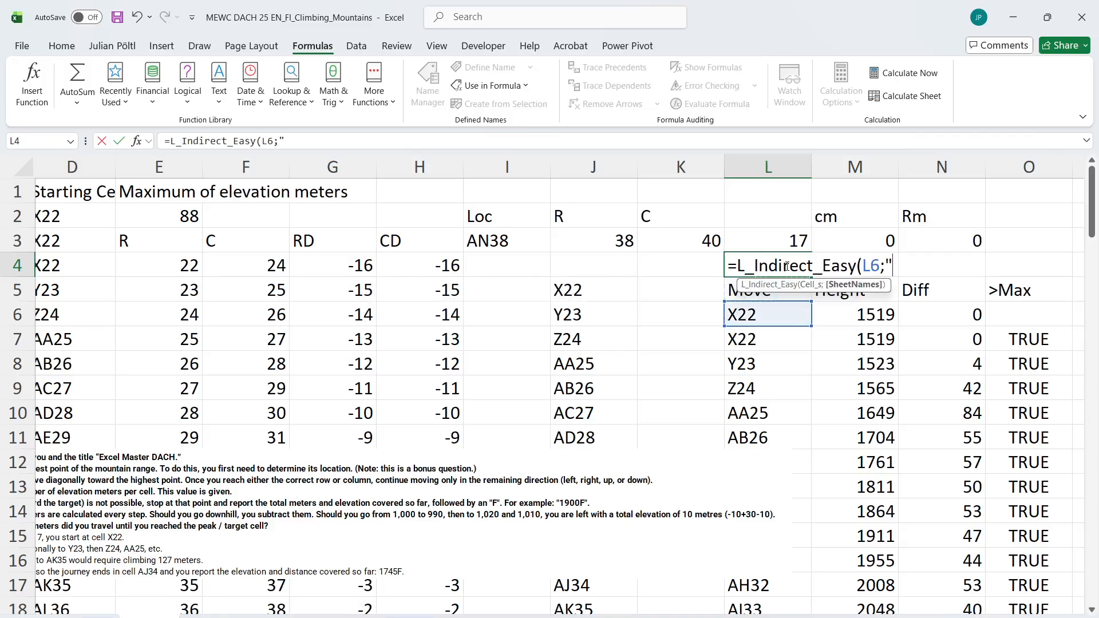
{"action": "type", "text": "\"Mountain"}
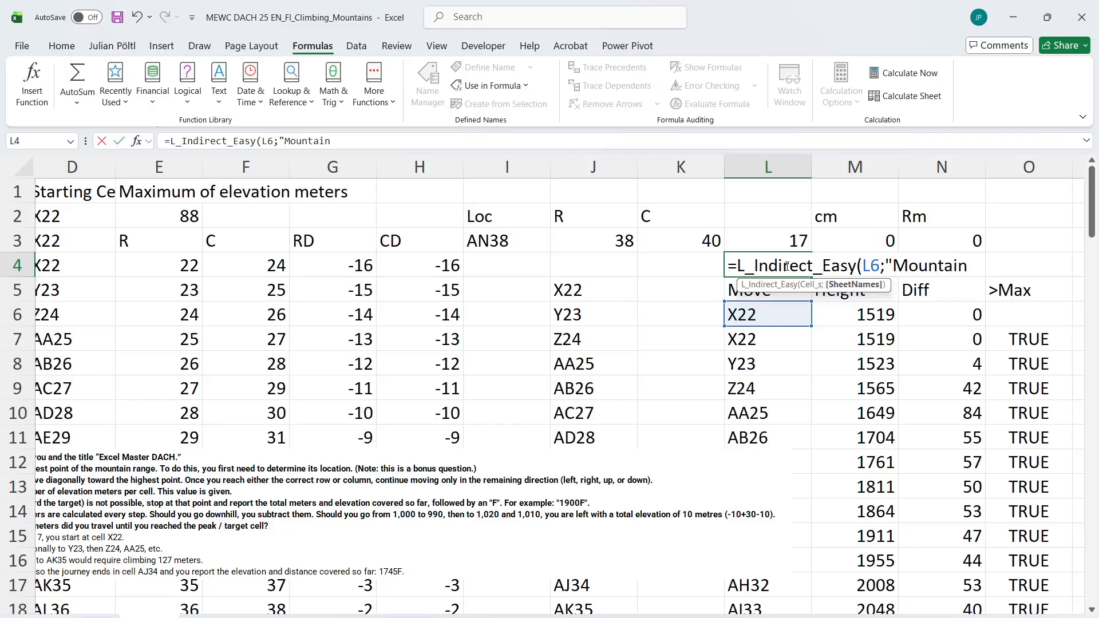
{"action": "type", "text": " Map\")"}
{"action": "key", "text": "ctrl+Return"}
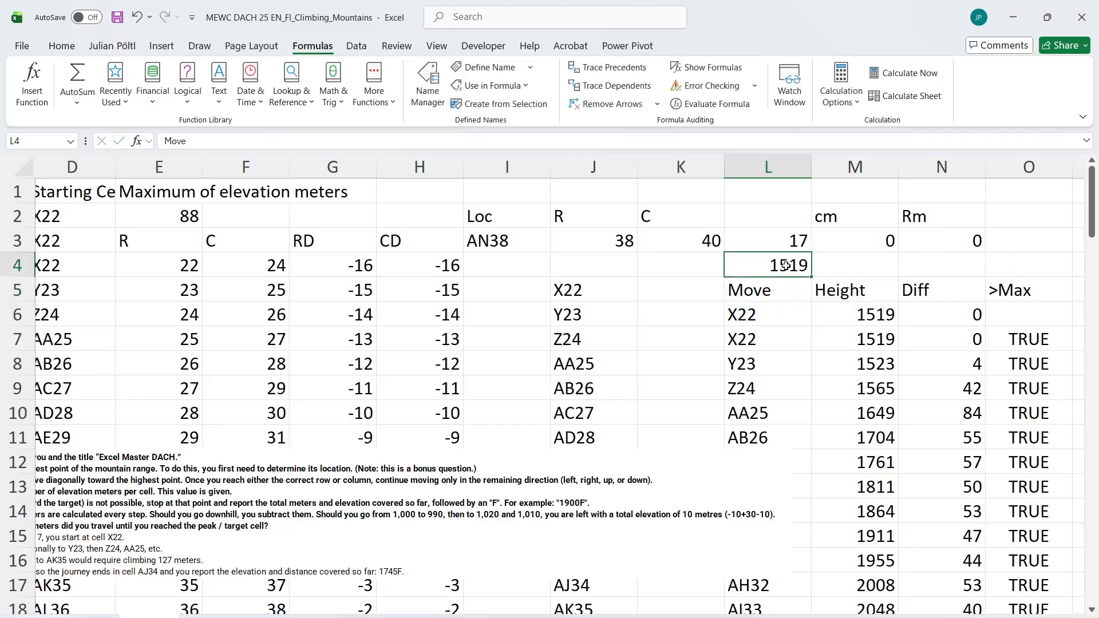
Try calculating the Diff column in N7 from the starting cell's height with =DROP(M6#;1)-L4
{"action": "left_click", "coordinate": [885, 366]}
{"action": "left_click", "coordinate": [943, 364]}
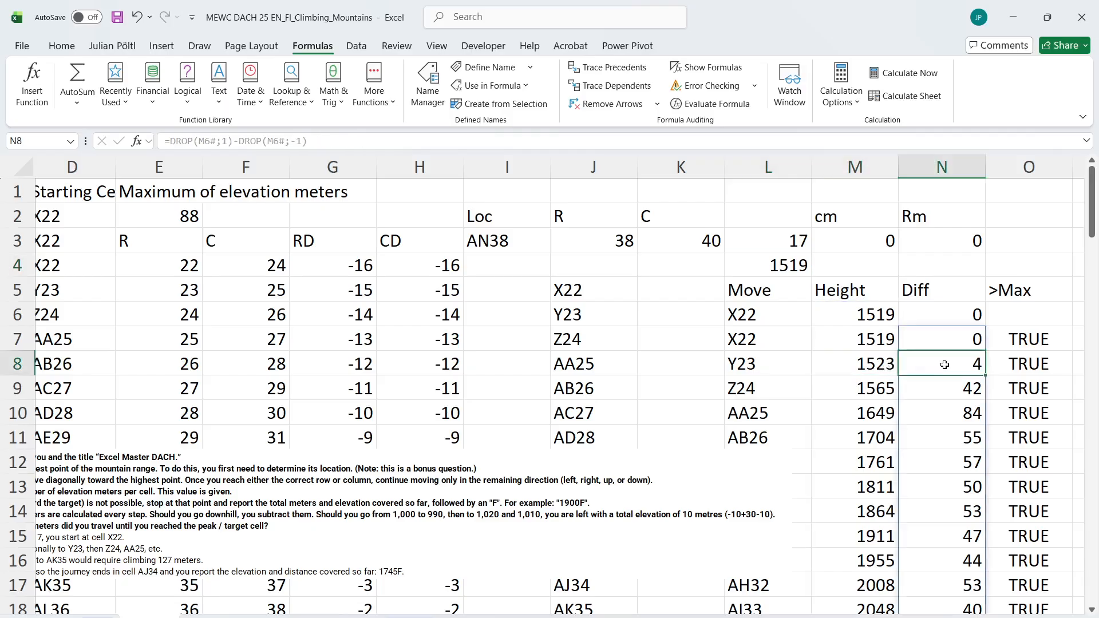
{"action": "left_click", "coordinate": [353, 137]}
{"action": "key", "text": "Escape"}
{"action": "key", "text": "Up"}
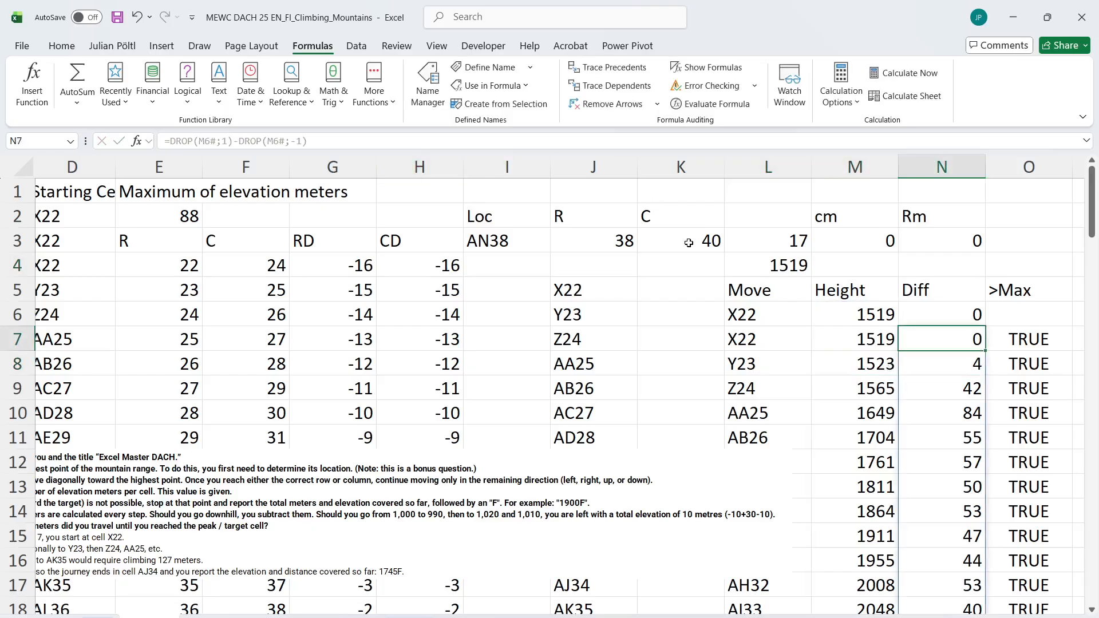
{"action": "left_click_drag", "start_coordinate": [363, 140], "coordinate": [240, 142]}
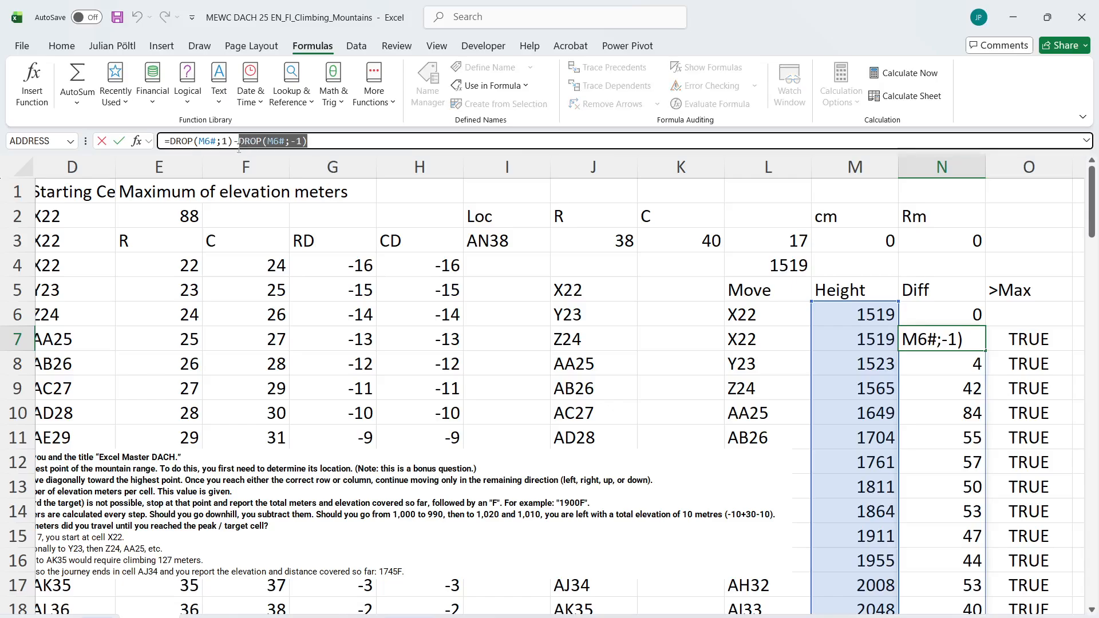
{"action": "key", "text": "BackSpace"}
{"action": "left_click", "coordinate": [774, 265]}
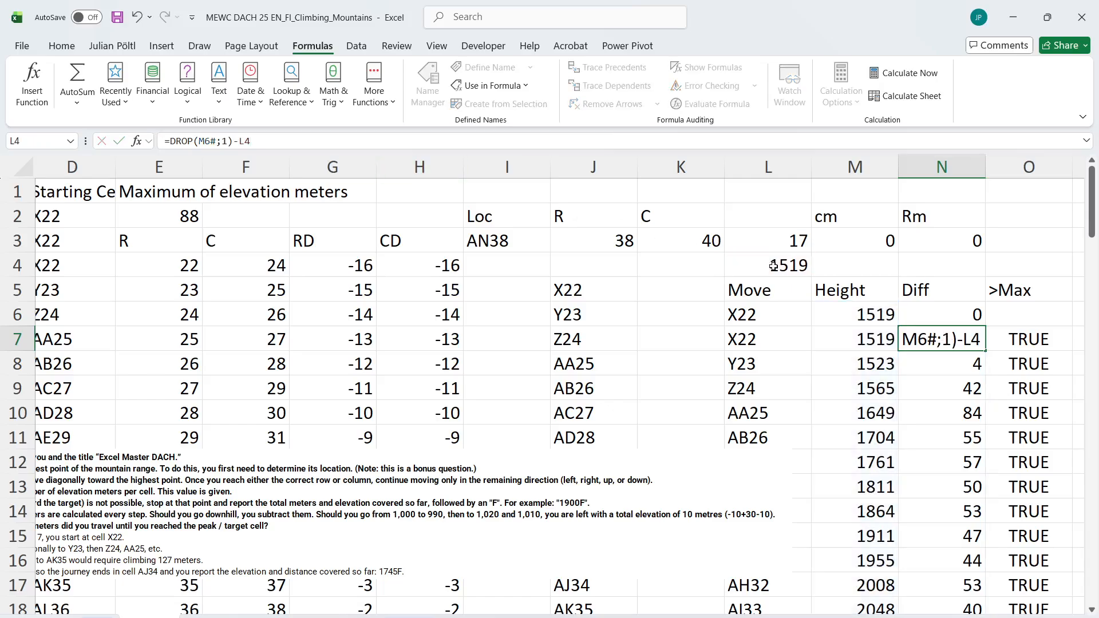
{"action": "key", "text": "Return"}
{"action": "key", "text": "Up"}
{"action": "scroll", "coordinate": [774, 265], "scroll_direction": "right", "scroll_amount": 4}
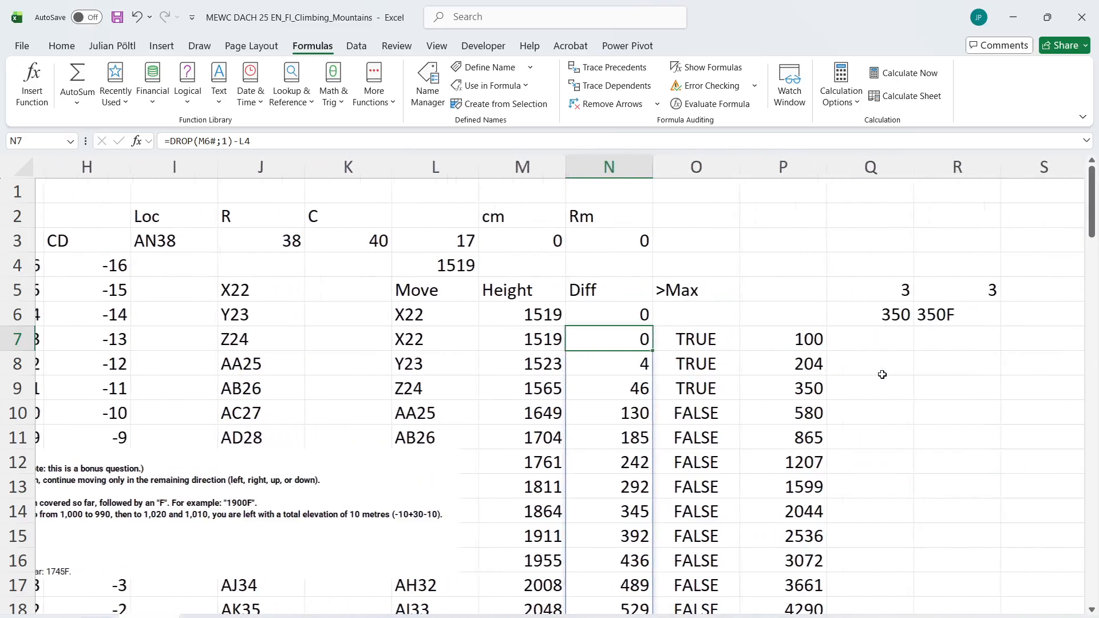
Compare the answer with the Example 7 text and undo the N7 formula change
{"action": "left_click", "coordinate": [790, 410]}
{"action": "scroll", "coordinate": [791, 410], "scroll_direction": "left", "scroll_amount": 6}
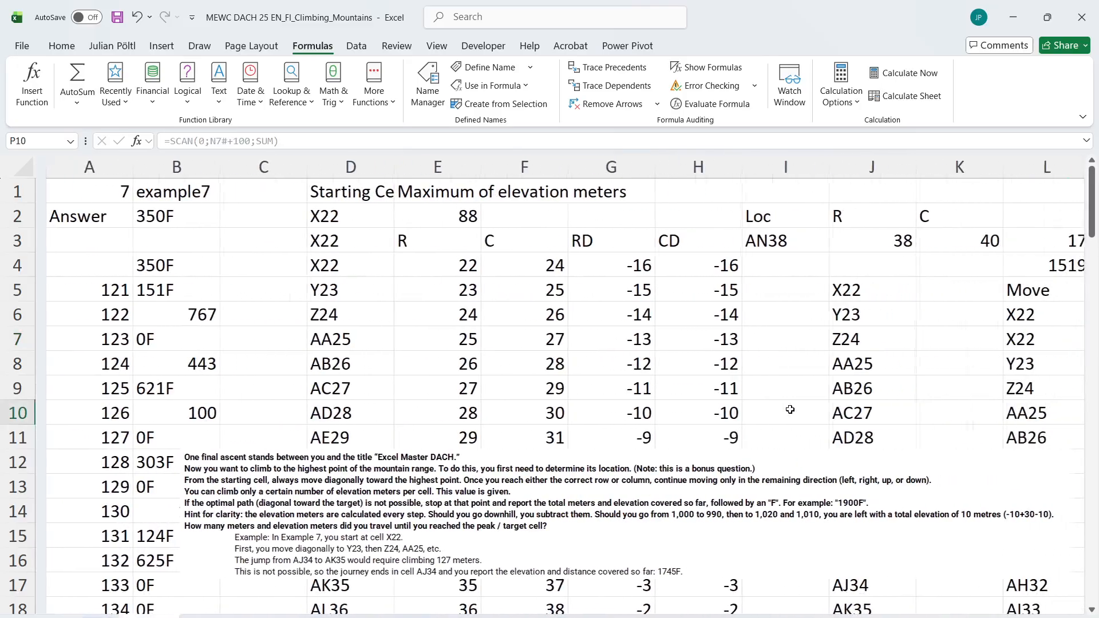
{"action": "scroll", "coordinate": [790, 410], "scroll_direction": "right", "scroll_amount": 7}
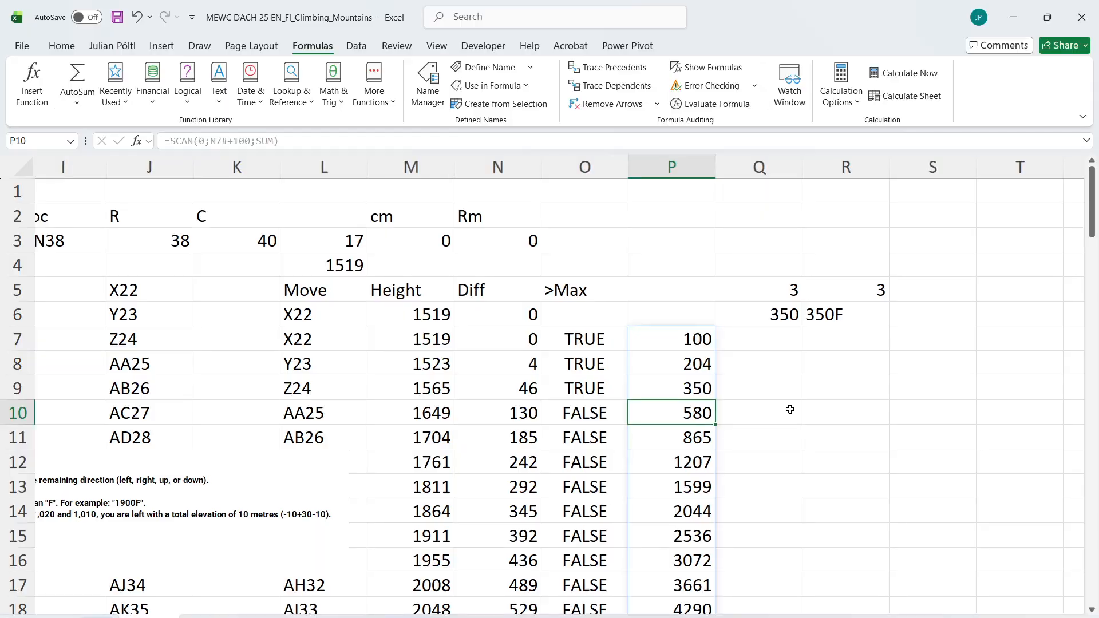
{"action": "key", "text": "ctrl+z"}
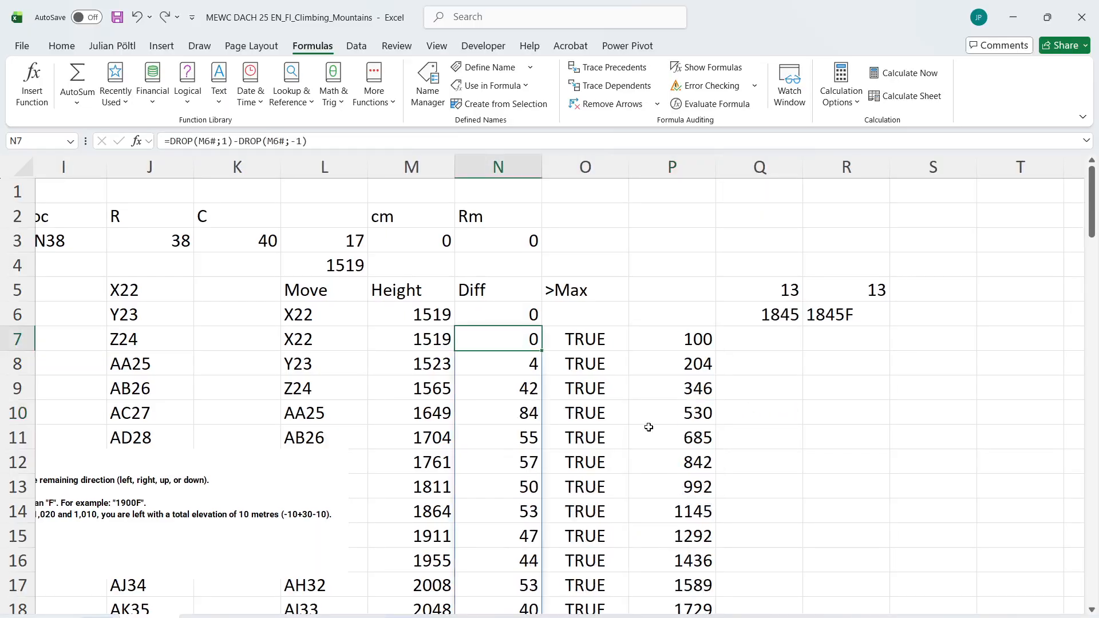
{"action": "scroll", "coordinate": [649, 427], "scroll_direction": "down", "scroll_amount": 1}
{"action": "scroll", "coordinate": [649, 427], "scroll_direction": "left", "scroll_amount": 5}
{"action": "scroll", "coordinate": [649, 427], "scroll_direction": "up", "scroll_amount": 1}
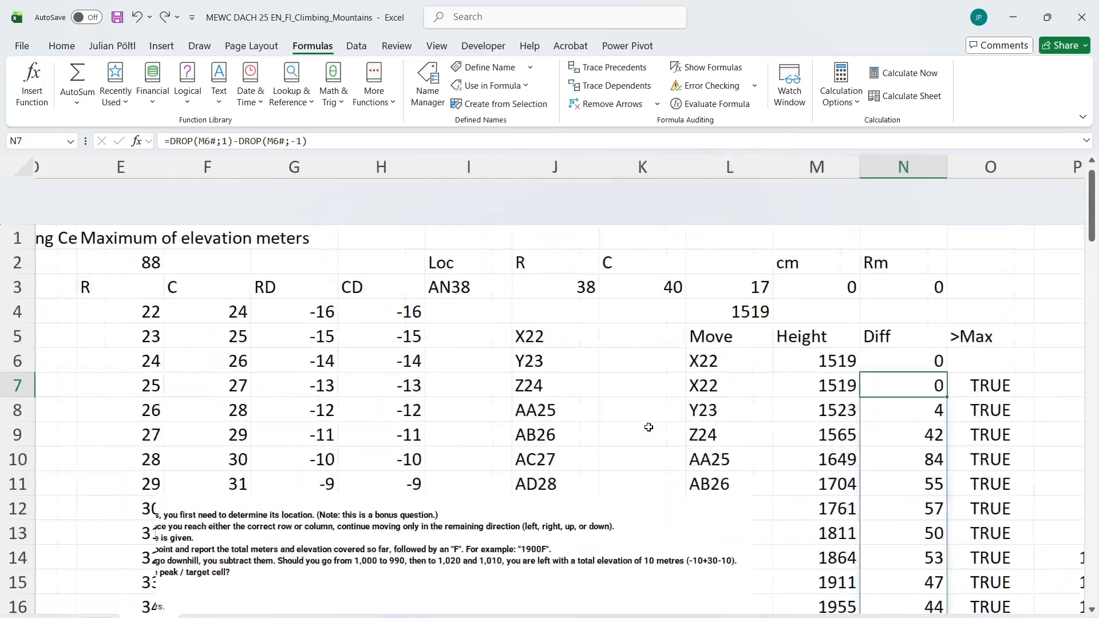
{"action": "scroll", "coordinate": [649, 427], "scroll_direction": "left", "scroll_amount": 3}
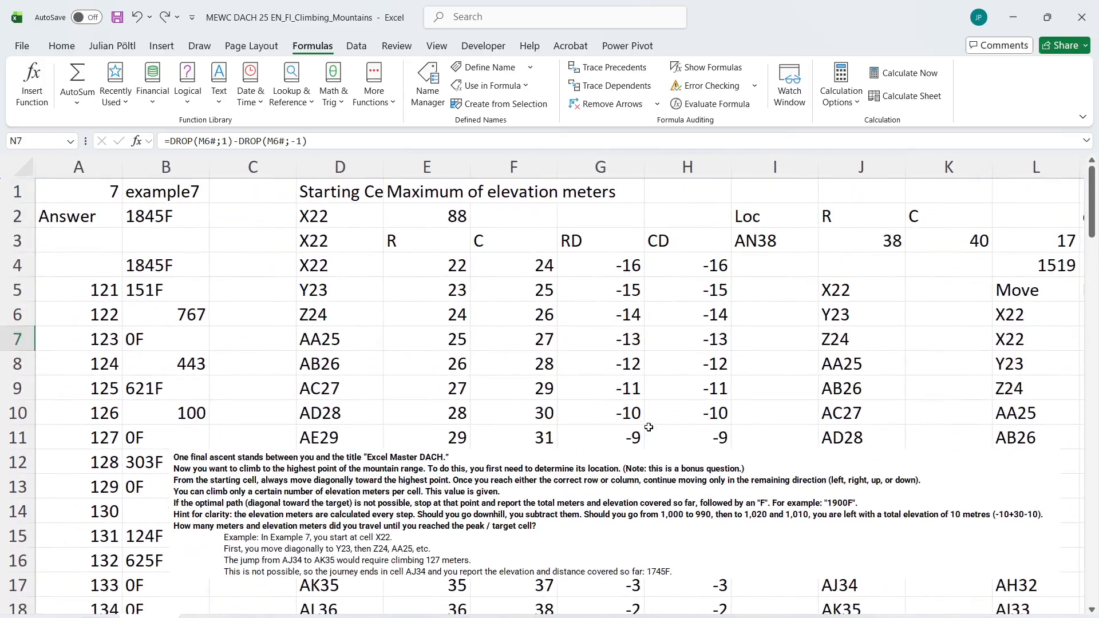
{"action": "scroll", "coordinate": [649, 427], "scroll_direction": "right", "scroll_amount": 3}
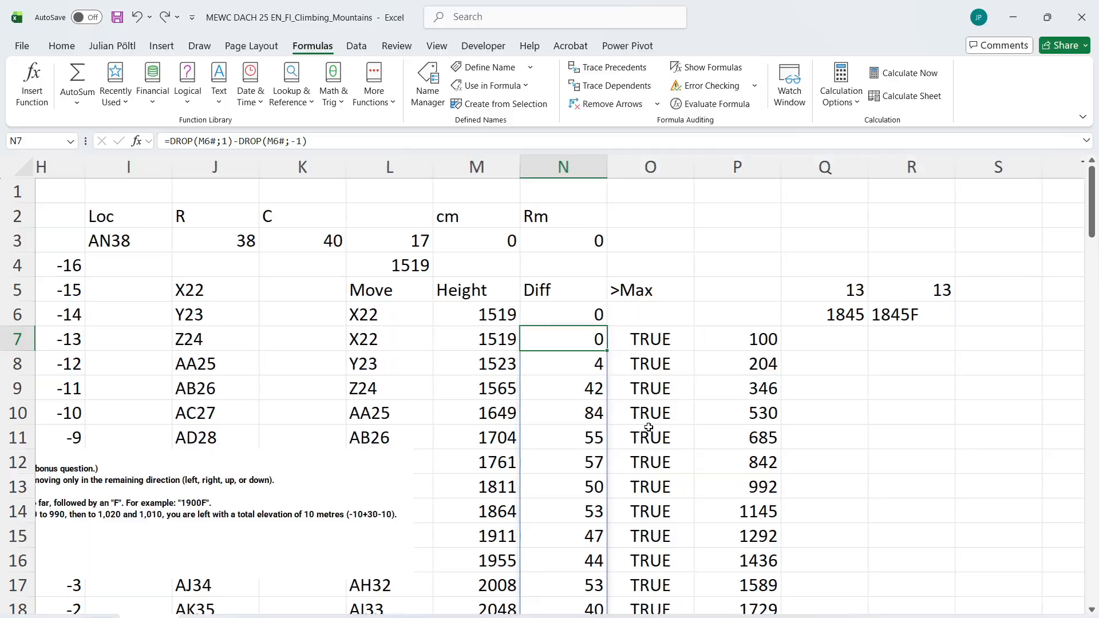
Change the running total's initial value in P7 to -100, giving =SCAN(-100;N7#+100;SUM), and compare the answer with Example 7
{"action": "left_click", "coordinate": [726, 335]}
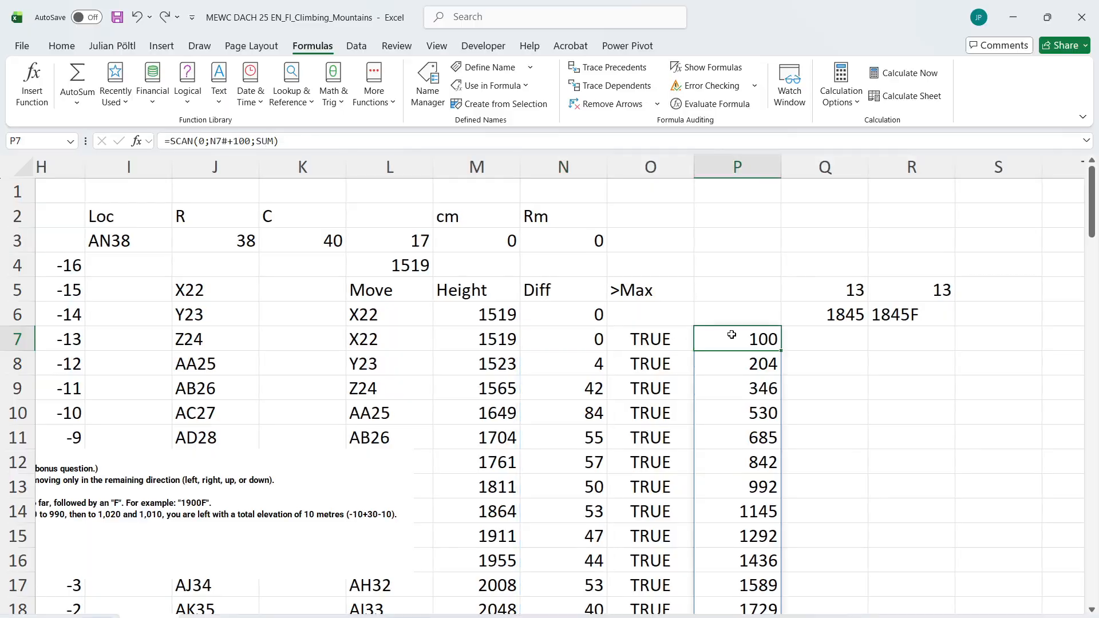
{"action": "left_click", "coordinate": [246, 142]}
{"action": "left_click", "coordinate": [201, 142]}
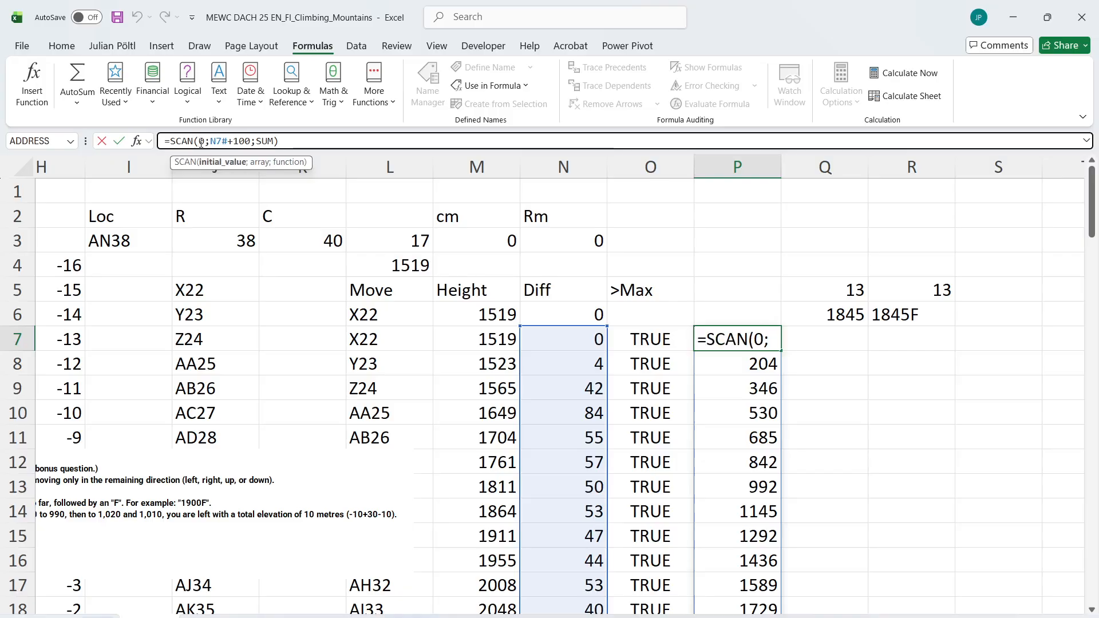
{"action": "type", "text": "100"}
{"action": "key", "text": "Delete"}
{"action": "key", "text": "Return"}
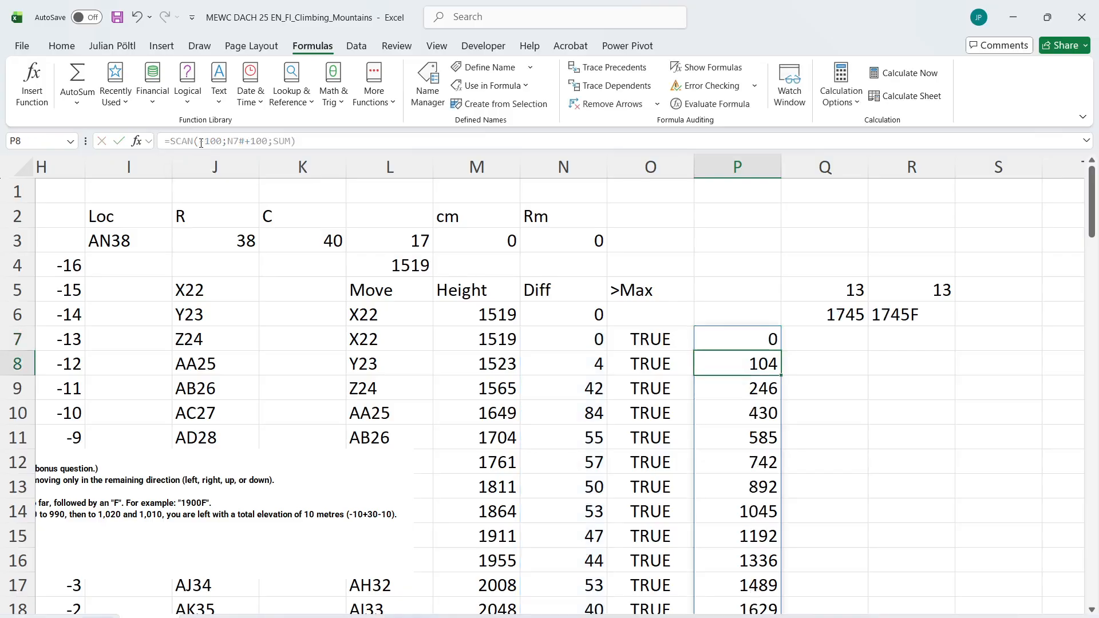
{"action": "key", "text": "Up"}
{"action": "key", "text": "Up"}
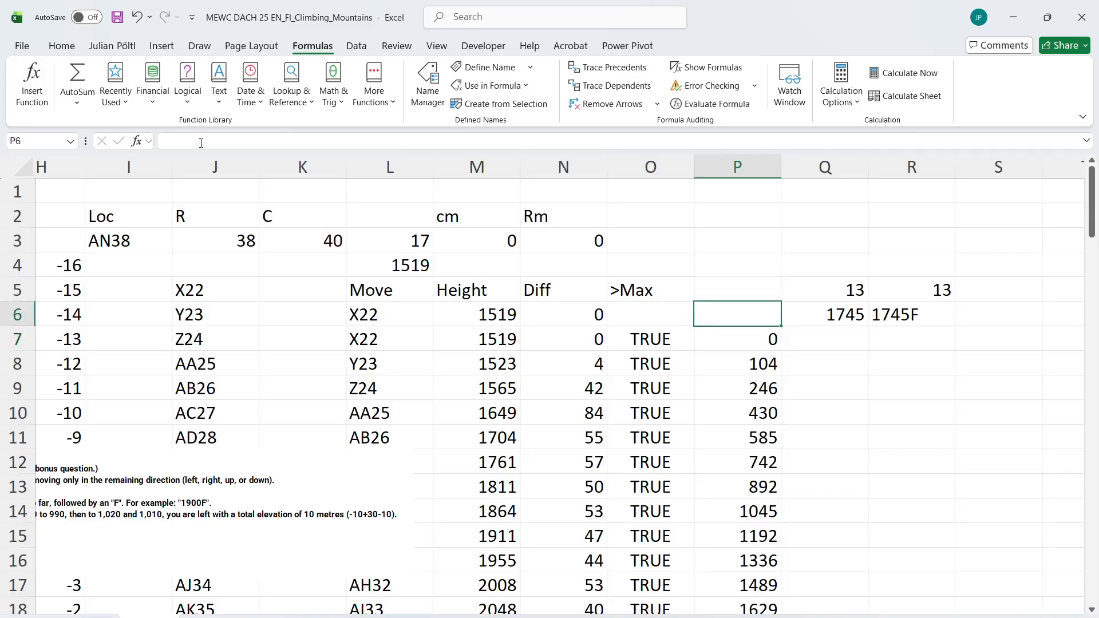
{"action": "scroll", "coordinate": [262, 341], "scroll_direction": "left", "scroll_amount": 5}
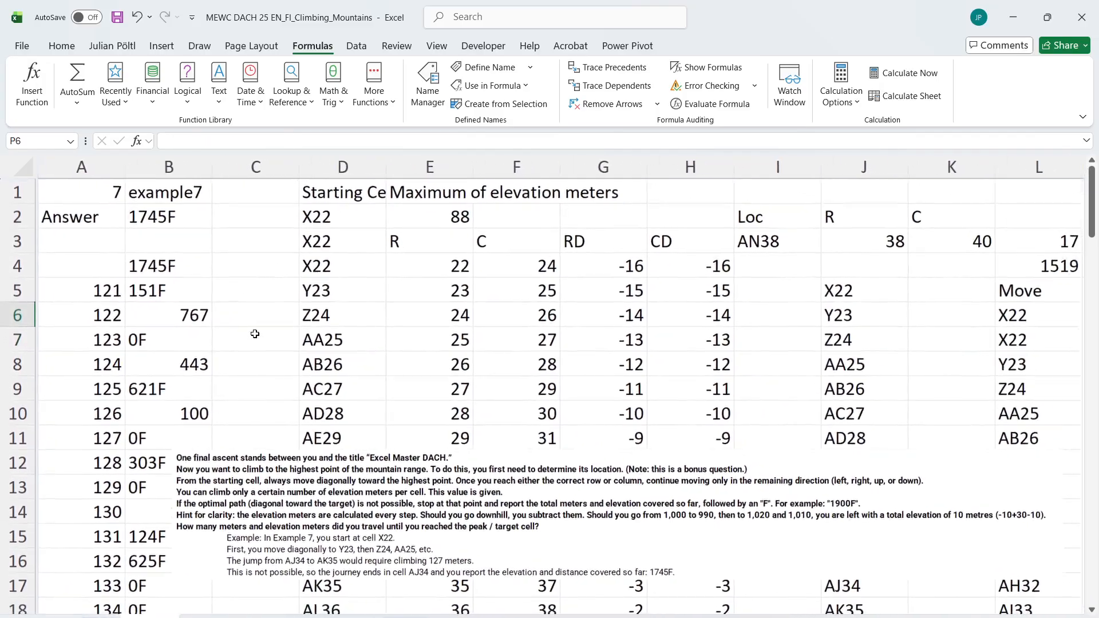
Rerun the game macro for games 121 to 140, entering b1 and b4 as its cell references
{"action": "left_click", "coordinate": [262, 341]}
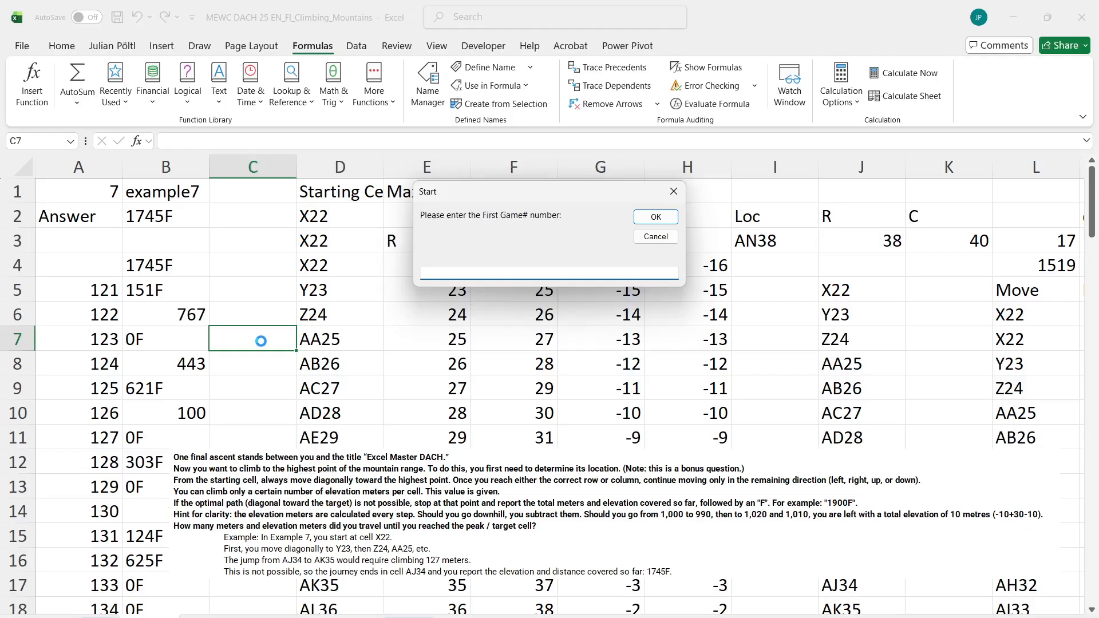
{"action": "type", "text": "121"}
{"action": "key", "text": "Return"}
{"action": "type", "text": "140"}
{"action": "key", "text": "Return"}
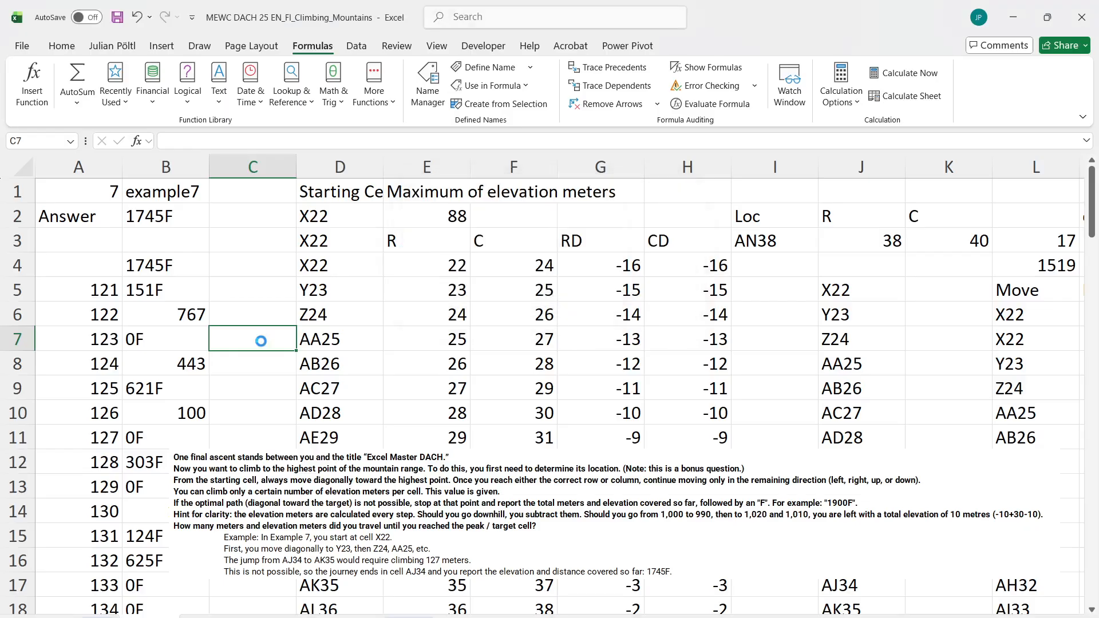
{"action": "type", "text": "b1"}
{"action": "key", "text": "Return"}
{"action": "type", "text": "b4"}
{"action": "key", "text": "Return"}
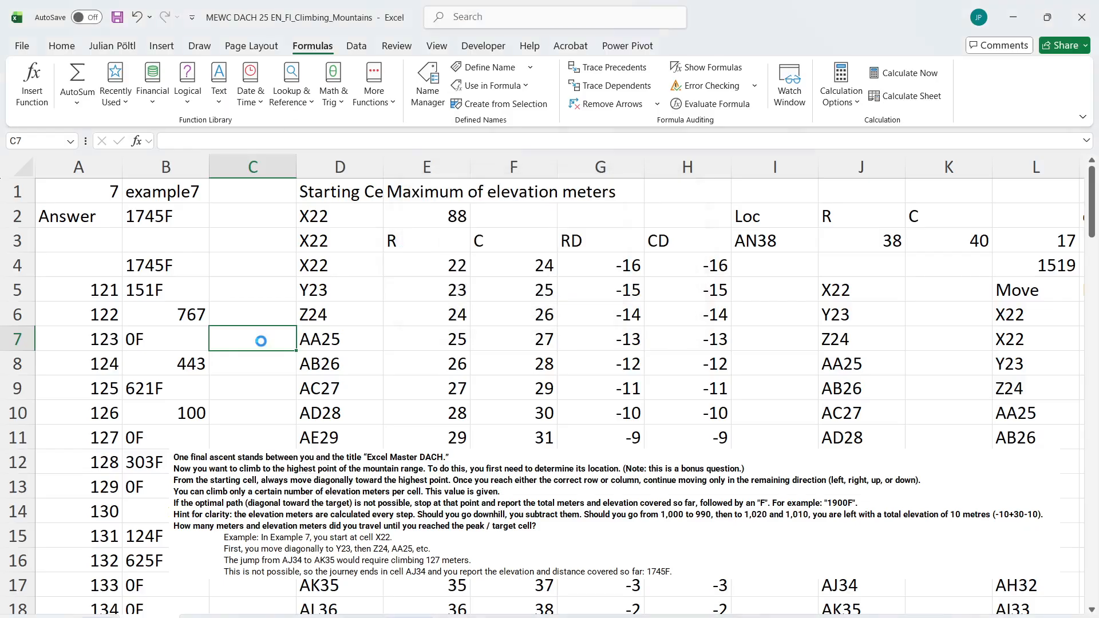
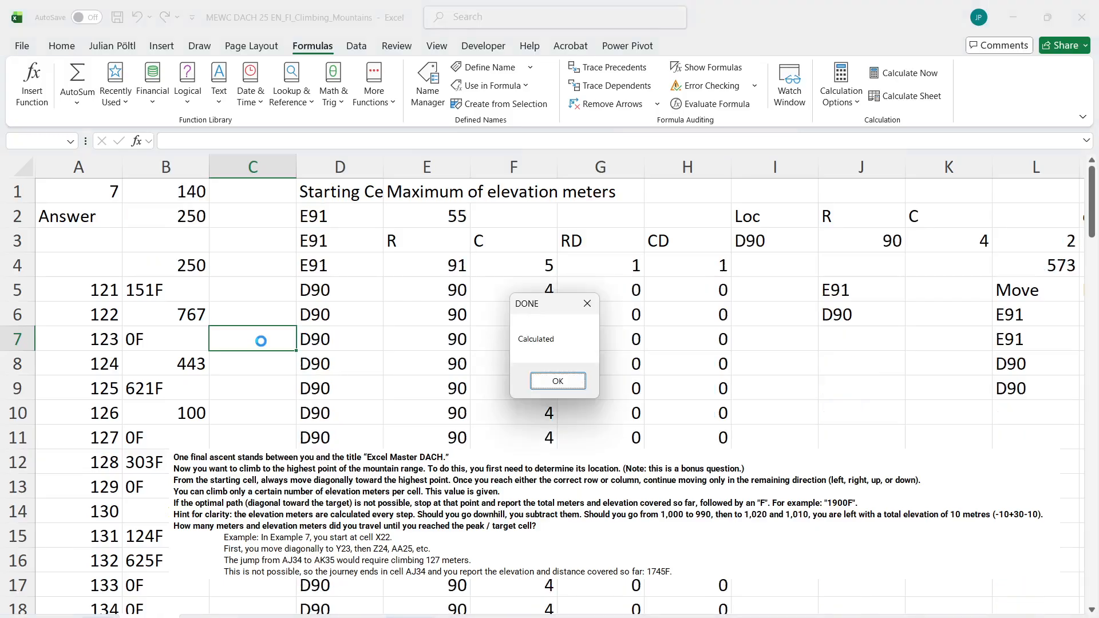
Dismiss the calculation message and copy the answers from B5:B24 into the Level 7 Answer column, starting at E266
{"action": "key", "text": "Return"}
{"action": "key", "text": "Up"}
{"action": "key", "text": "Left"}
{"action": "key", "text": "Up"}
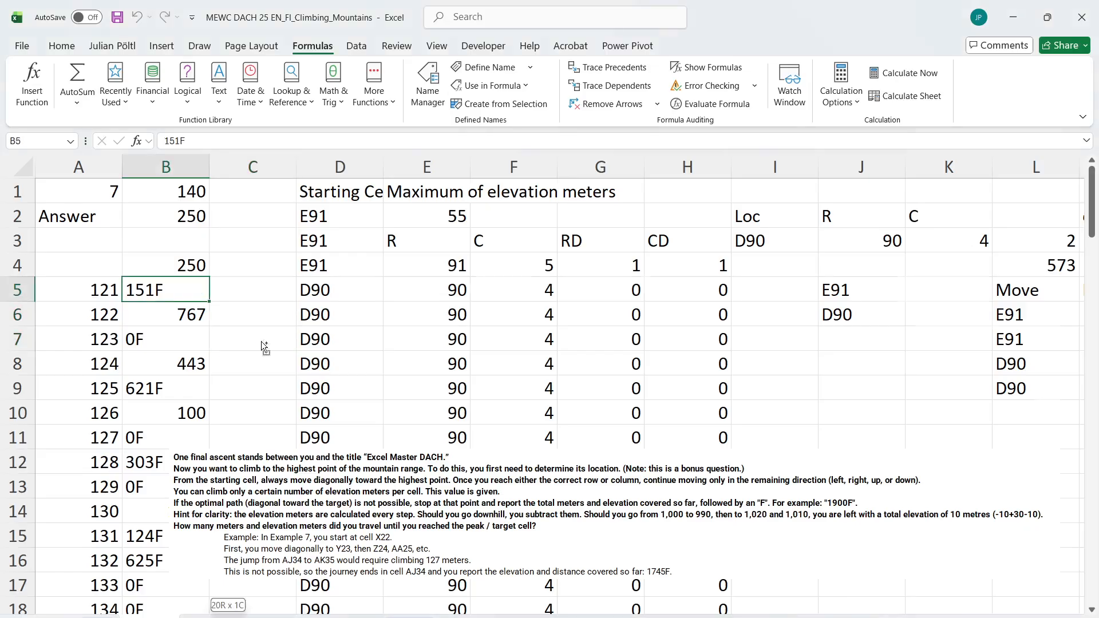
{"action": "key", "text": "ctrl+shift+Down"}
{"action": "key", "text": "ctrl+c"}
{"action": "left_click", "coordinate": [95, 617]}
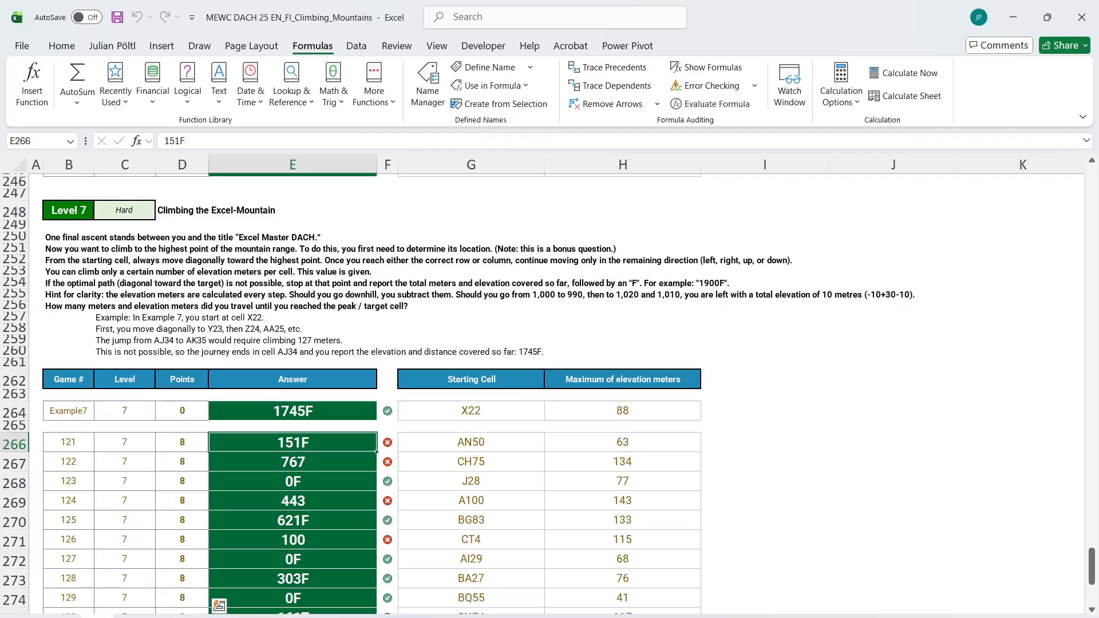
{"action": "key", "text": "ctrl+v"}
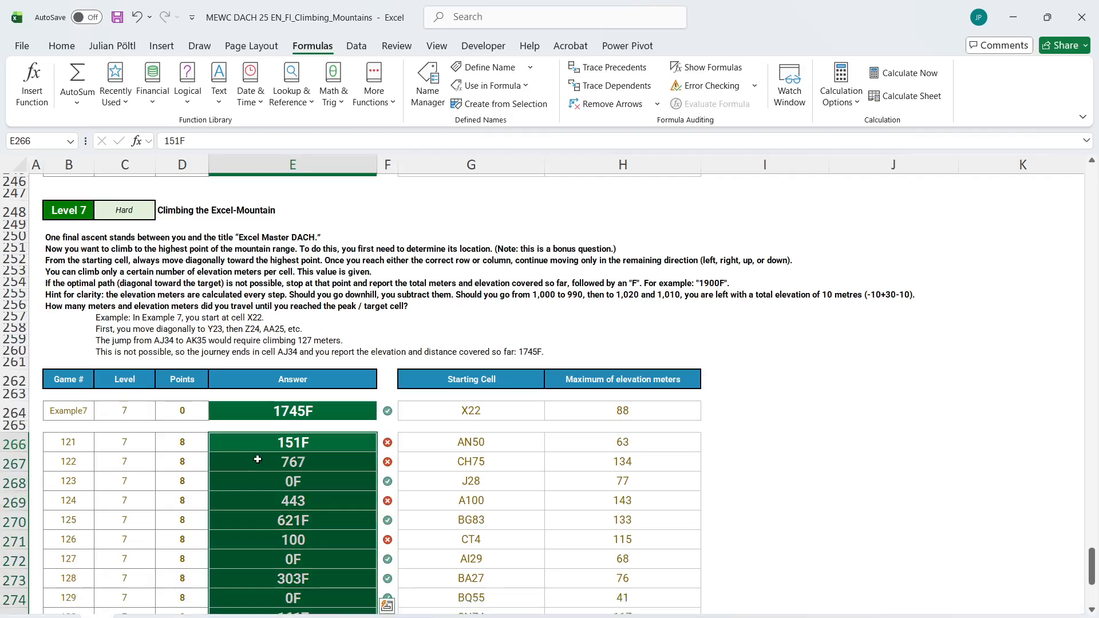
{"action": "scroll", "coordinate": [257, 459], "scroll_direction": "down", "scroll_amount": 7}
{"action": "scroll", "coordinate": [258, 459], "scroll_direction": "up", "scroll_amount": 7}
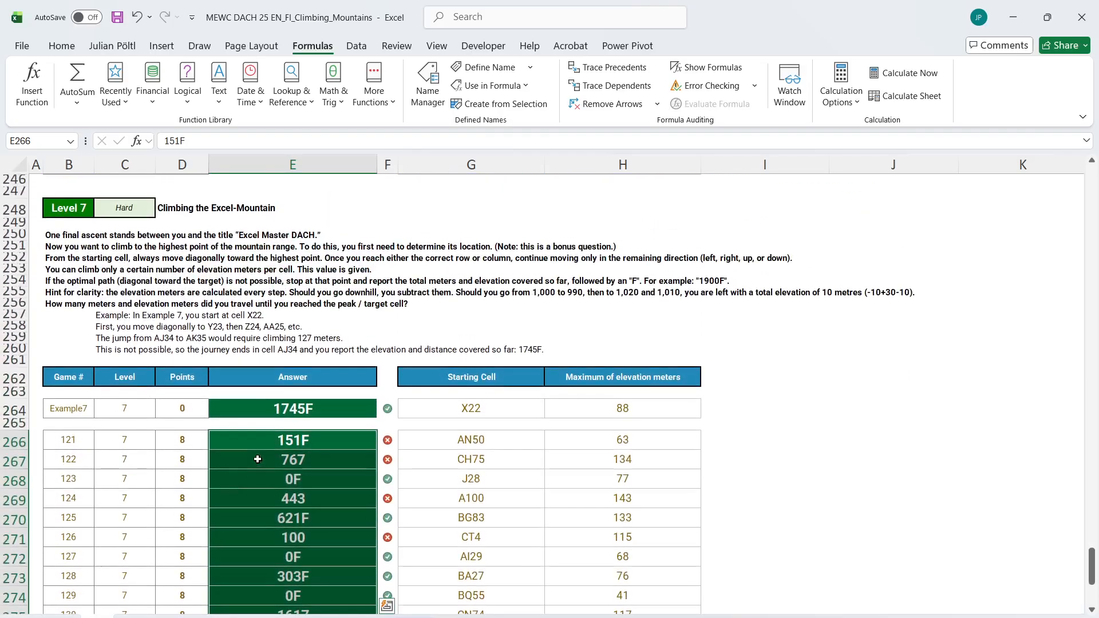
{"action": "left_click", "coordinate": [319, 449]}
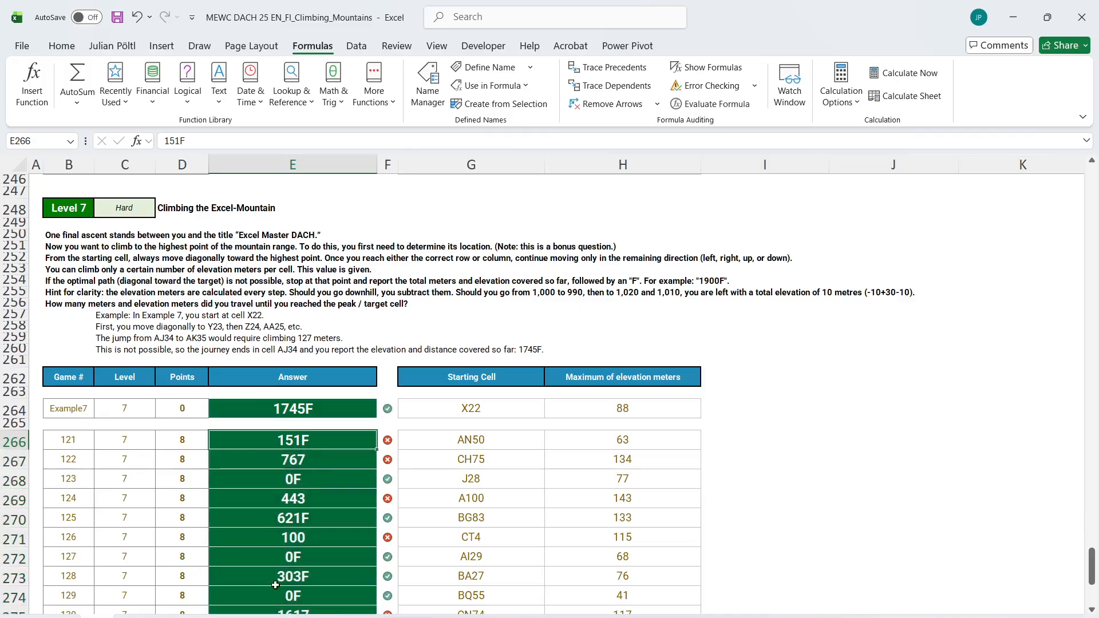
Set the game number in B1 of the calculation sheet to 121
{"action": "left_click", "coordinate": [148, 616]}
{"action": "scroll", "coordinate": [240, 346], "scroll_direction": "up", "scroll_amount": 3}
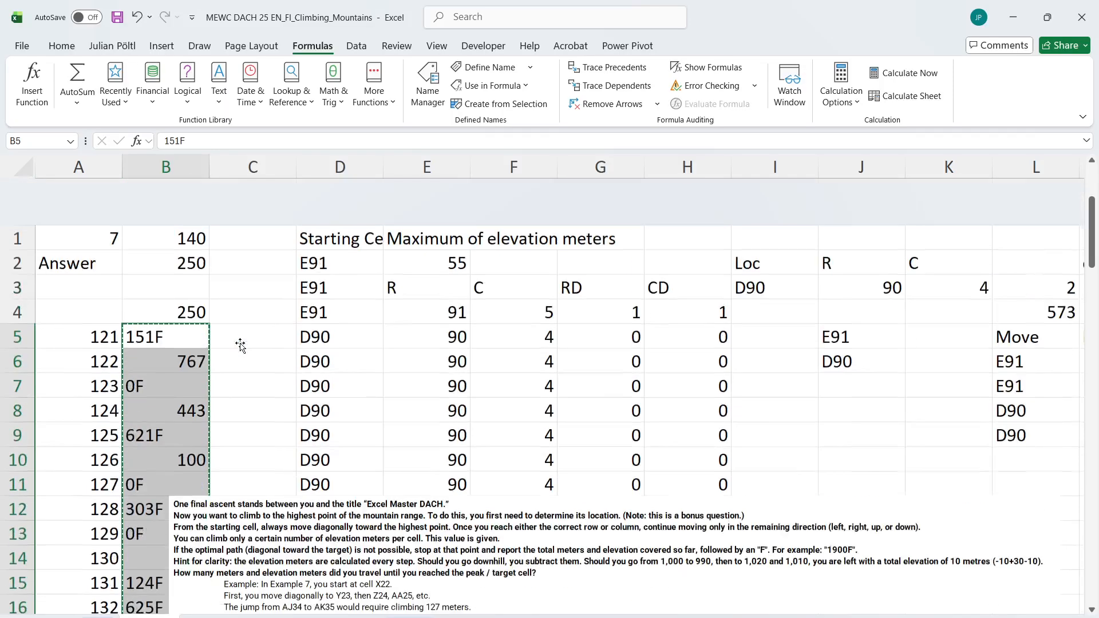
{"action": "left_click", "coordinate": [187, 191]}
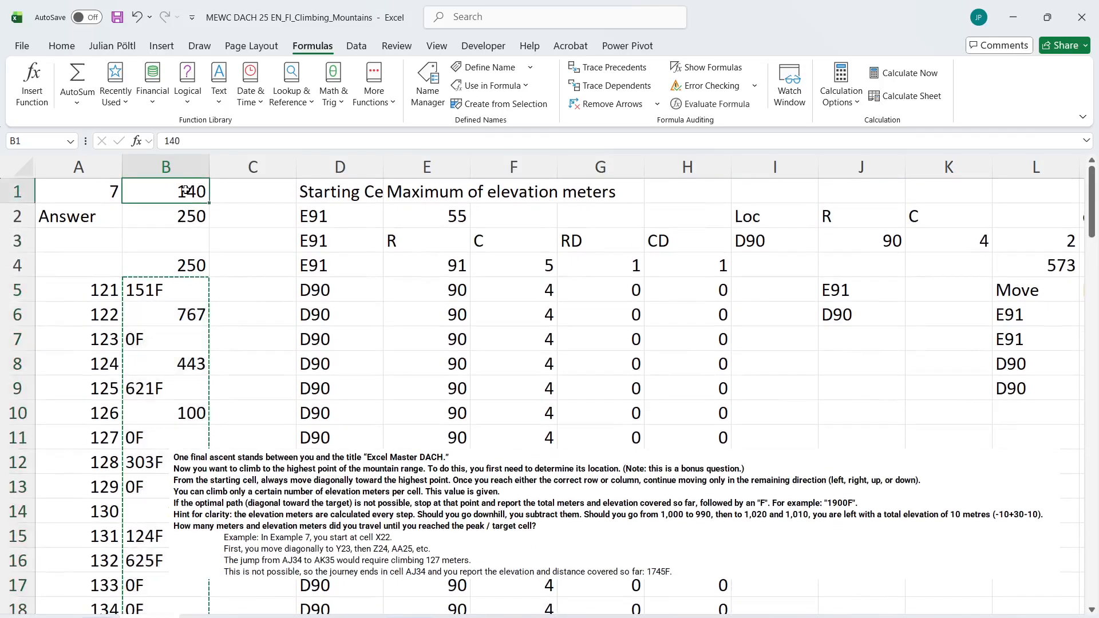
{"action": "key", "text": "Escape"}
{"action": "type", "text": "121"}
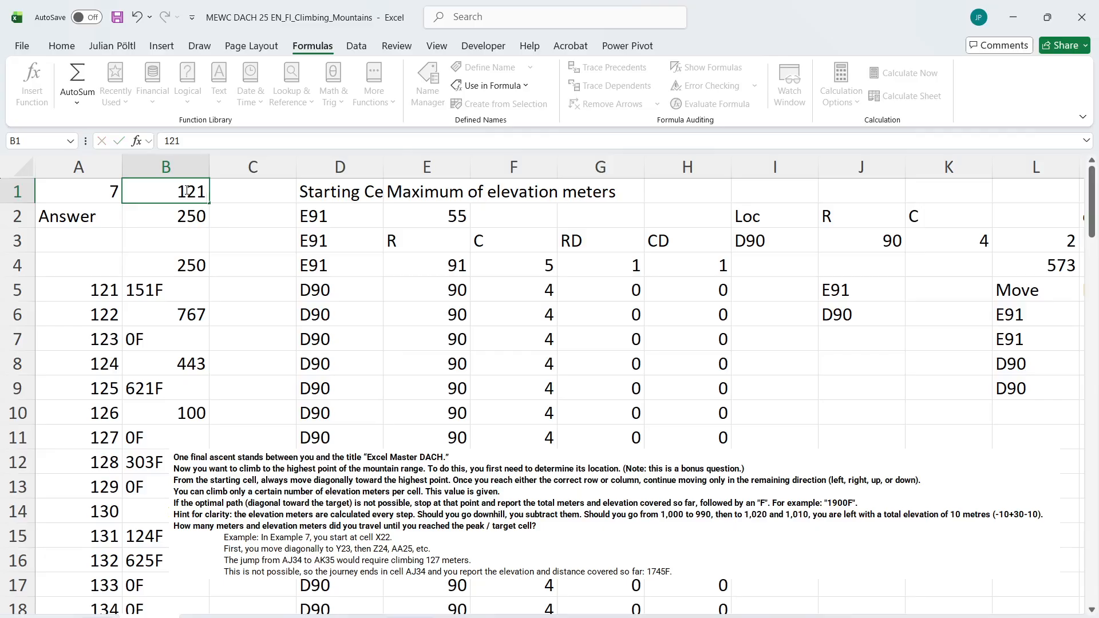
{"action": "key", "text": "Return"}
Examine the Diff and >Max columns for game 121 against its elevation limit and its entry in the Level 7 table
{"action": "scroll", "coordinate": [334, 275], "scroll_direction": "right", "scroll_amount": 5}
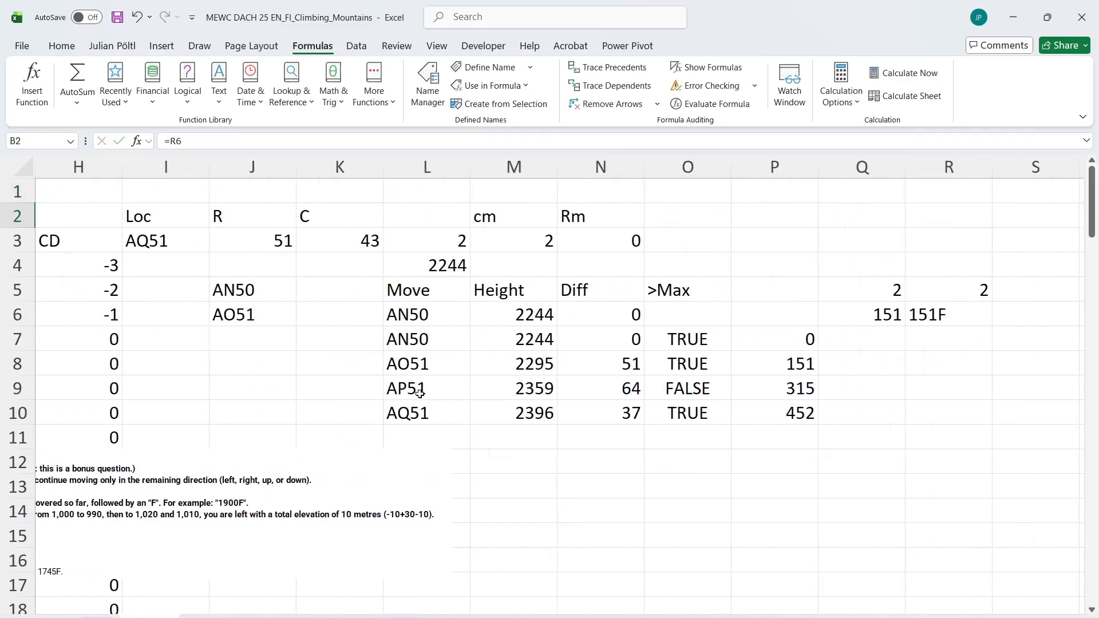
{"action": "left_click", "coordinate": [387, 434]}
{"action": "left_click", "coordinate": [667, 365]}
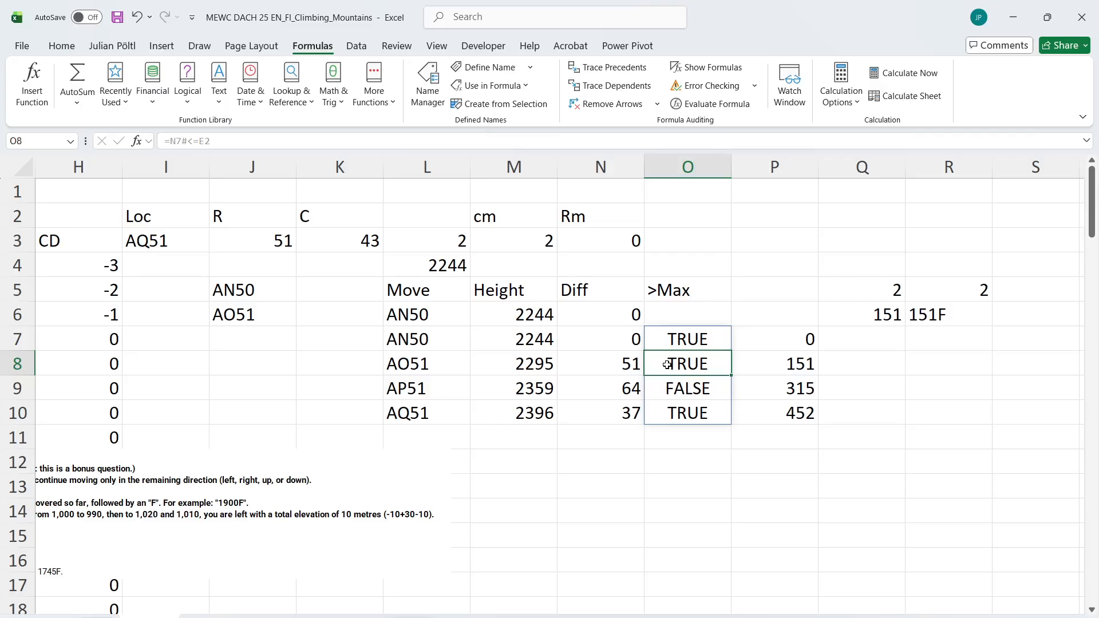
{"action": "left_click", "coordinate": [620, 389]}
{"action": "scroll", "coordinate": [620, 389], "scroll_direction": "left", "scroll_amount": 5}
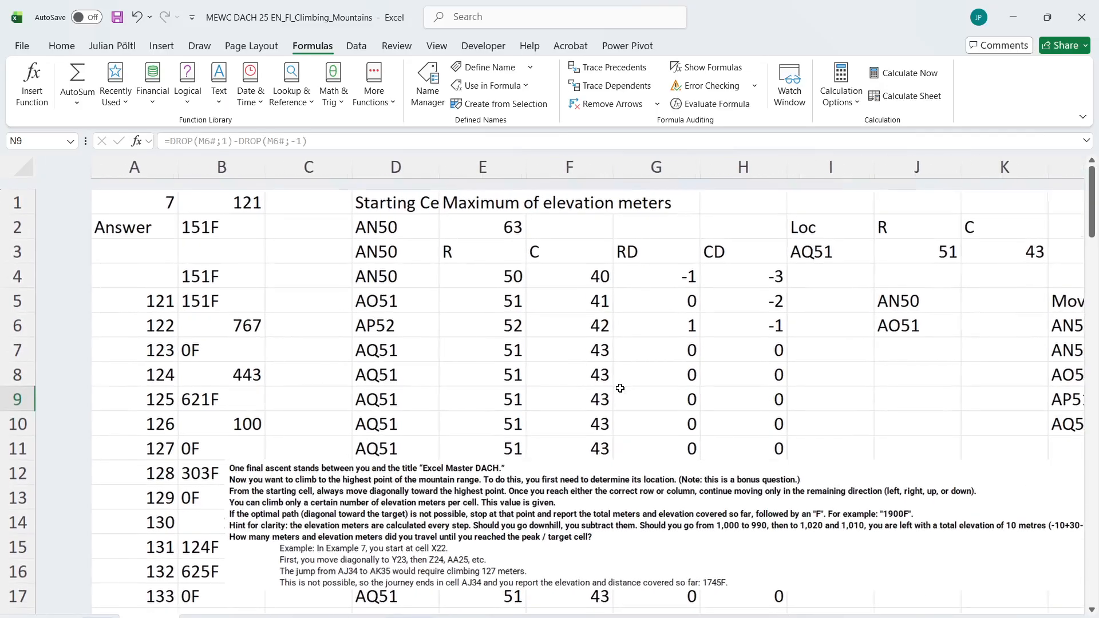
{"action": "scroll", "coordinate": [620, 388], "scroll_direction": "right", "scroll_amount": 2}
{"action": "scroll", "coordinate": [620, 388], "scroll_direction": "right", "scroll_amount": 1}
{"action": "scroll", "coordinate": [620, 388], "scroll_direction": "down", "scroll_amount": 1}
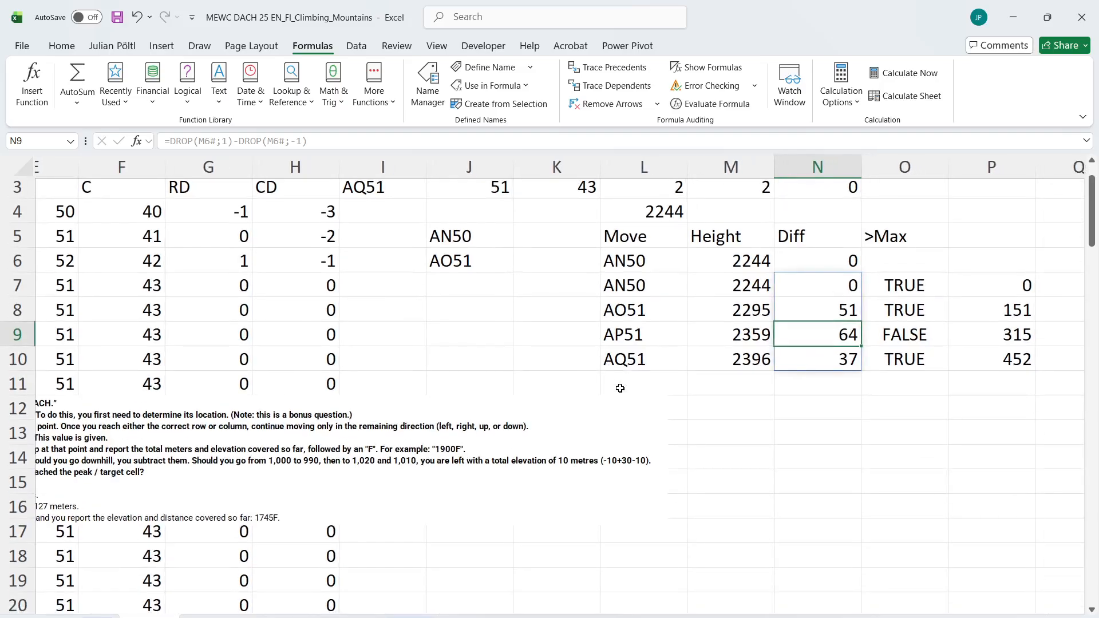
{"action": "scroll", "coordinate": [620, 388], "scroll_direction": "right", "scroll_amount": 3}
{"action": "left_click", "coordinate": [660, 339]}
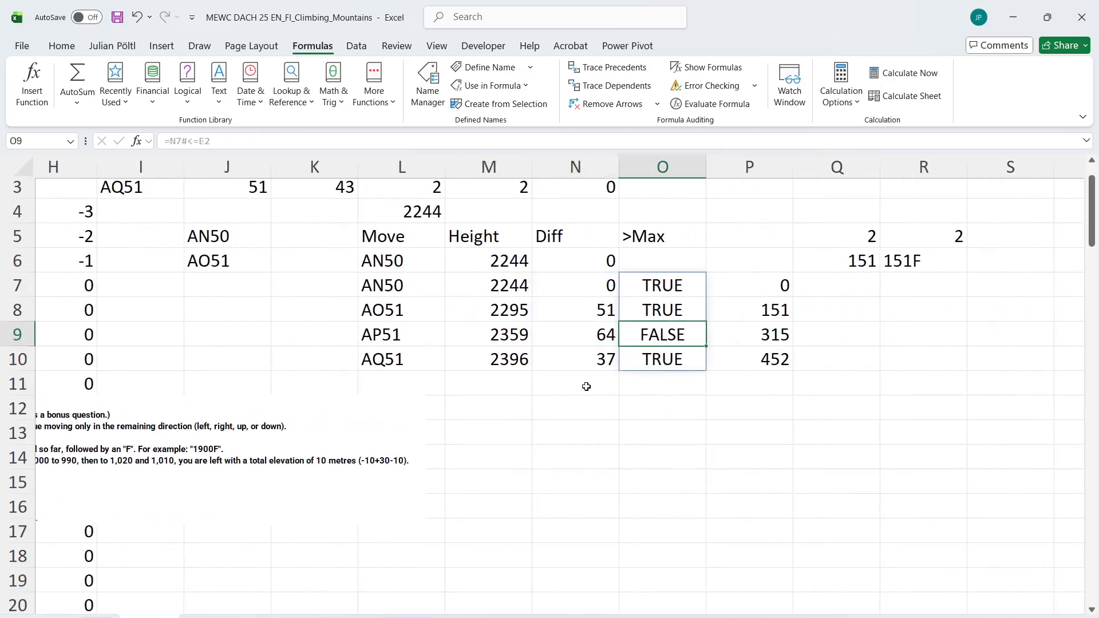
{"action": "scroll", "coordinate": [587, 387], "scroll_direction": "left", "scroll_amount": 1}
{"action": "scroll", "coordinate": [586, 387], "scroll_direction": "up", "scroll_amount": 1}
{"action": "key", "text": "ctrl+Page_Up"}
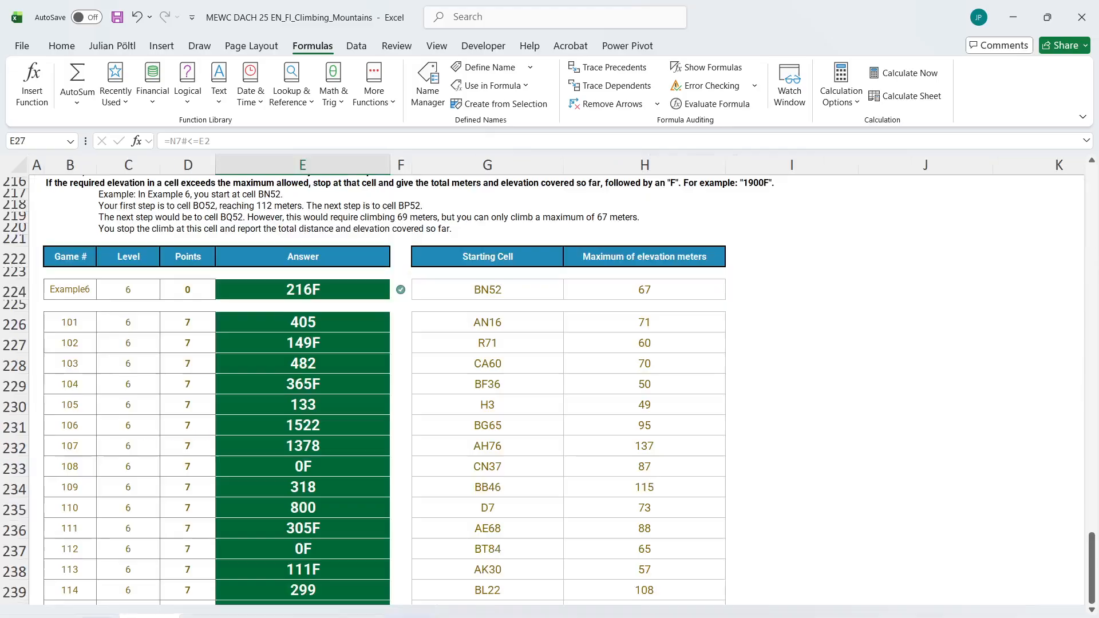
{"action": "key", "text": "ctrl+Page_Up"}
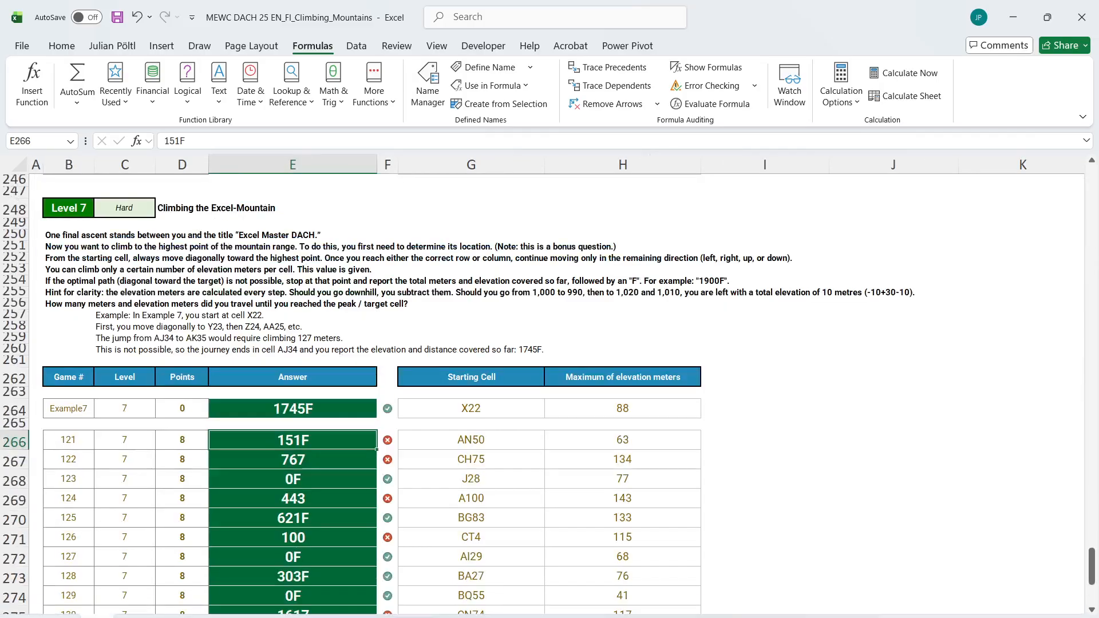
{"action": "key", "text": "ctrl+Page_Down"}
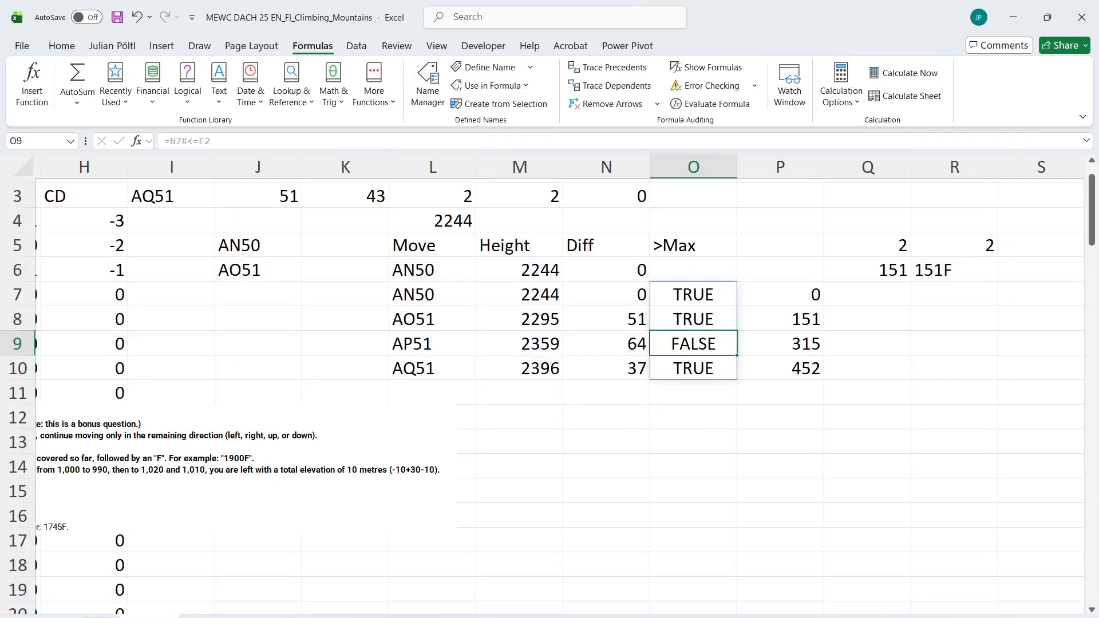
Examine game 121's Move path in L6:L10, the matching Height values and the running total in column P
{"action": "left_click", "coordinate": [768, 364]}
{"action": "left_click", "coordinate": [435, 314]}
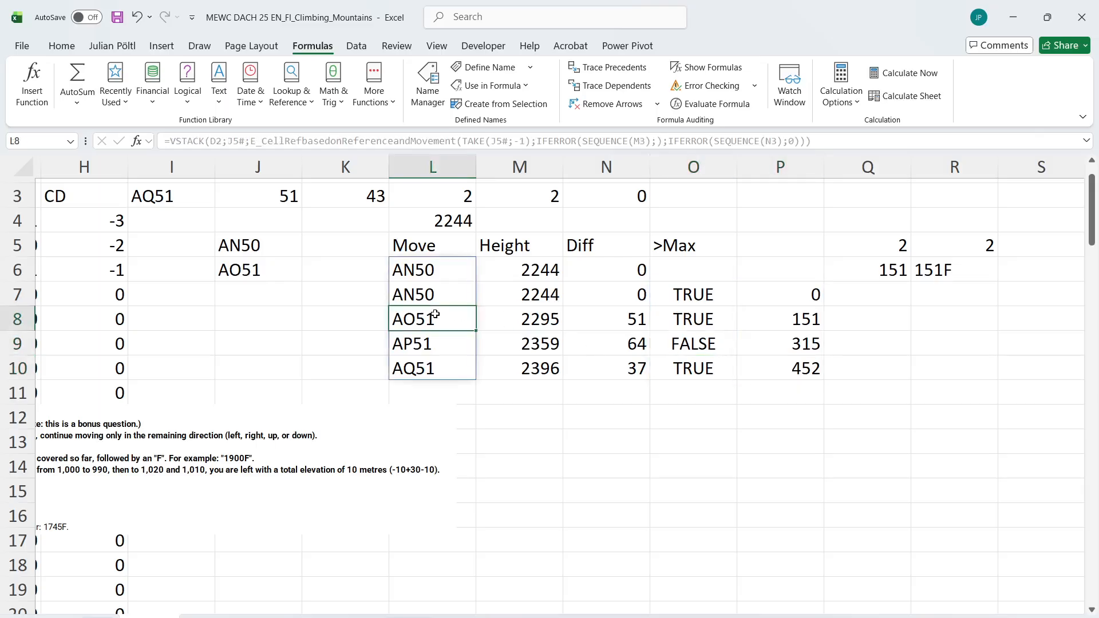
{"action": "scroll", "coordinate": [440, 358], "scroll_direction": "up", "scroll_amount": 1}
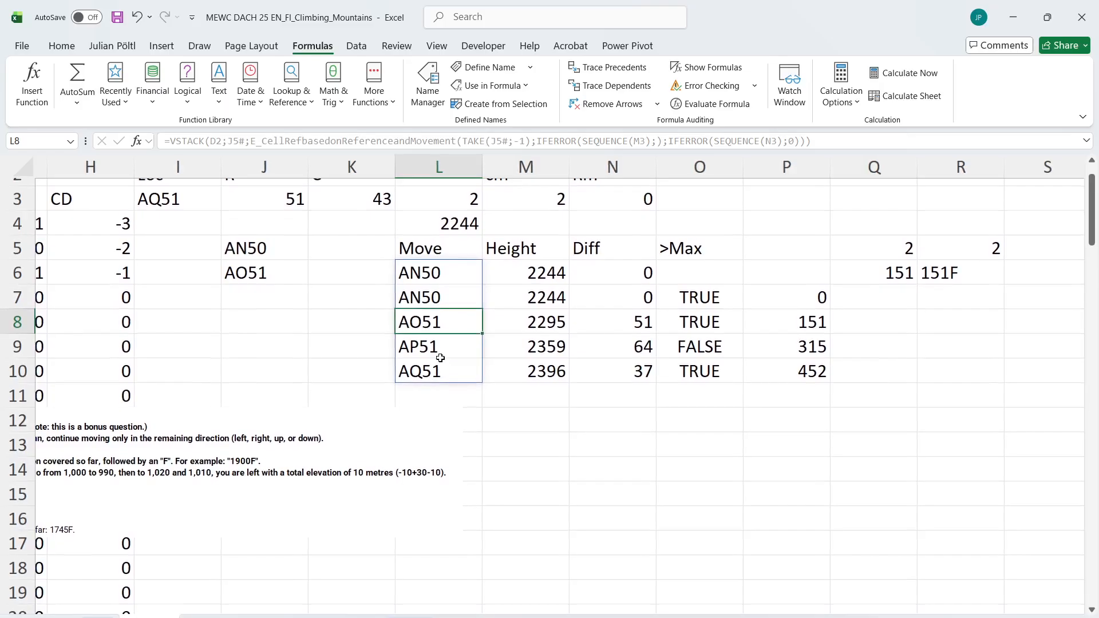
{"action": "left_click", "coordinate": [552, 326]}
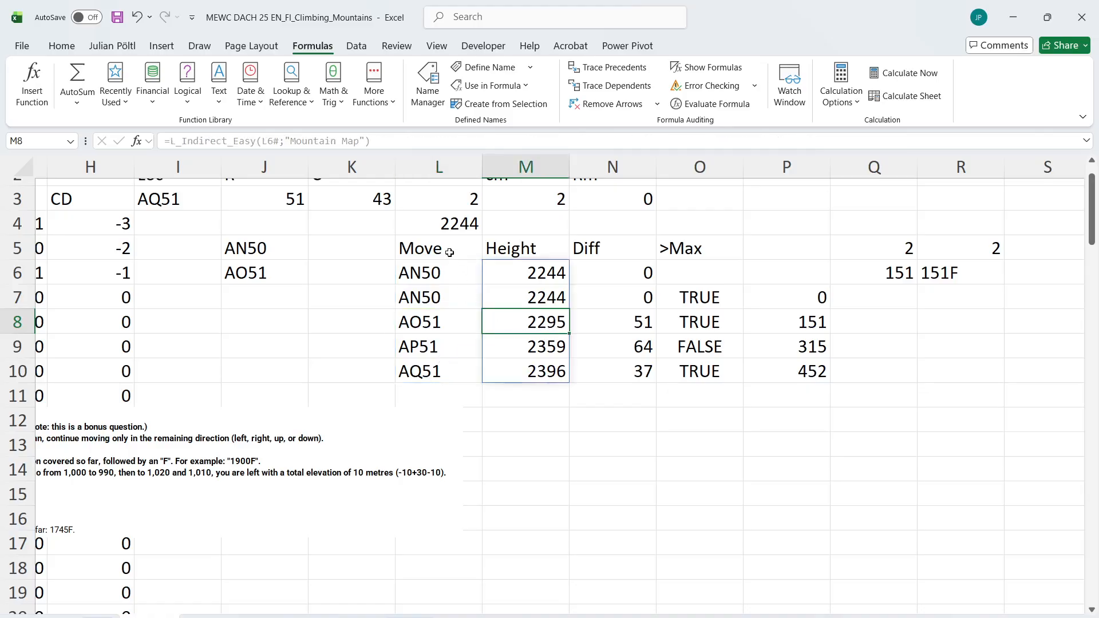
{"action": "left_click", "coordinate": [442, 270]}
{"action": "left_click_drag", "start_coordinate": [443, 275], "coordinate": [454, 343]}
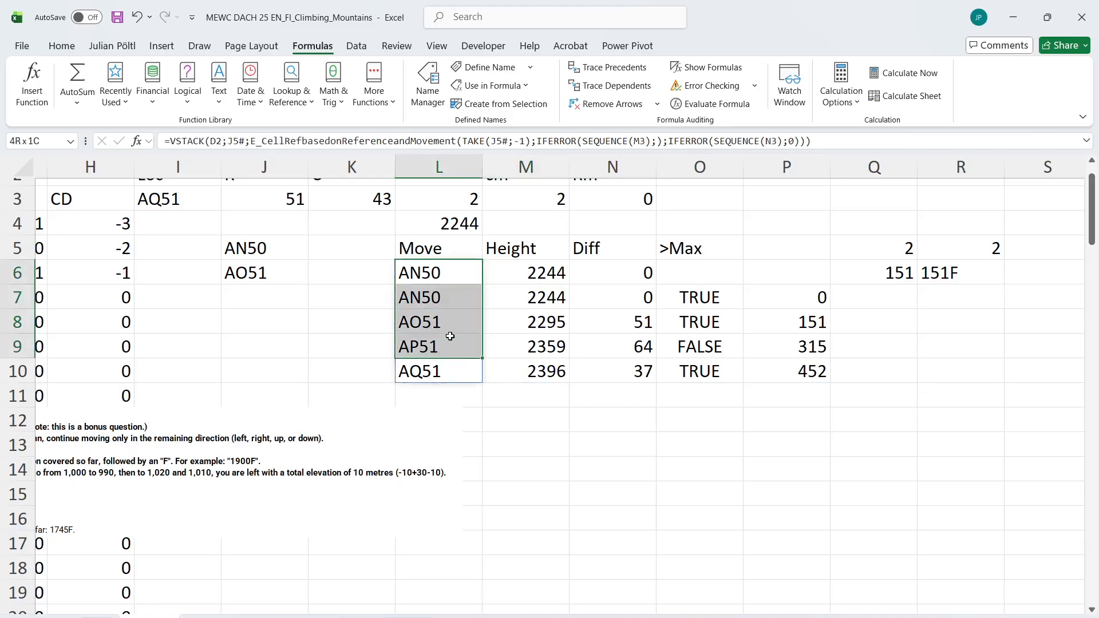
{"action": "left_click", "coordinate": [751, 373]}
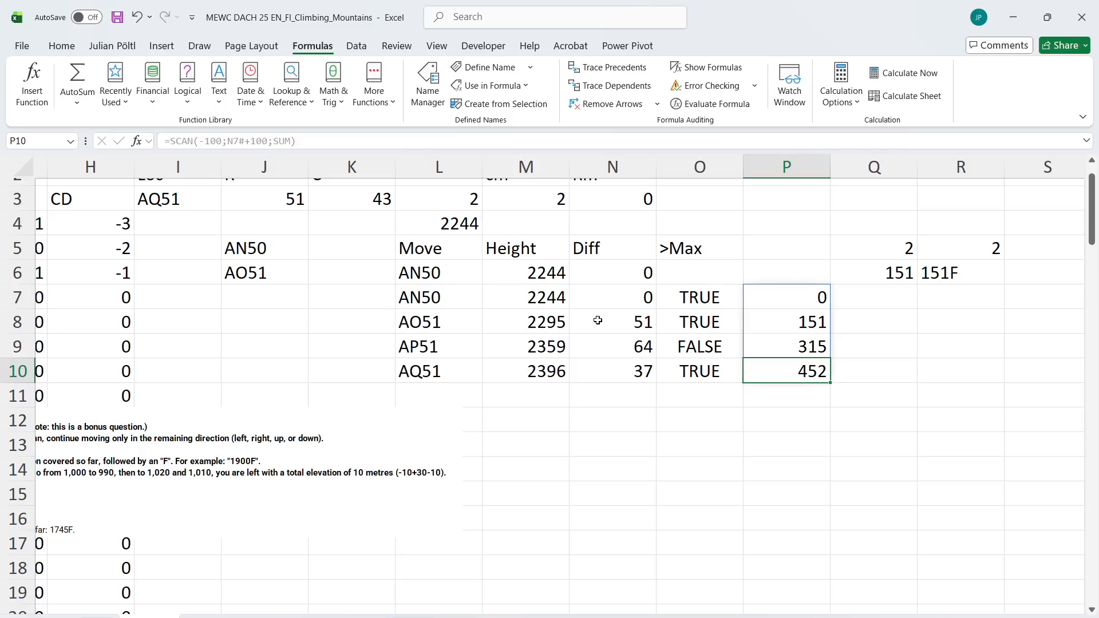
{"action": "left_click", "coordinate": [560, 295]}
{"action": "left_click", "coordinate": [558, 372]}
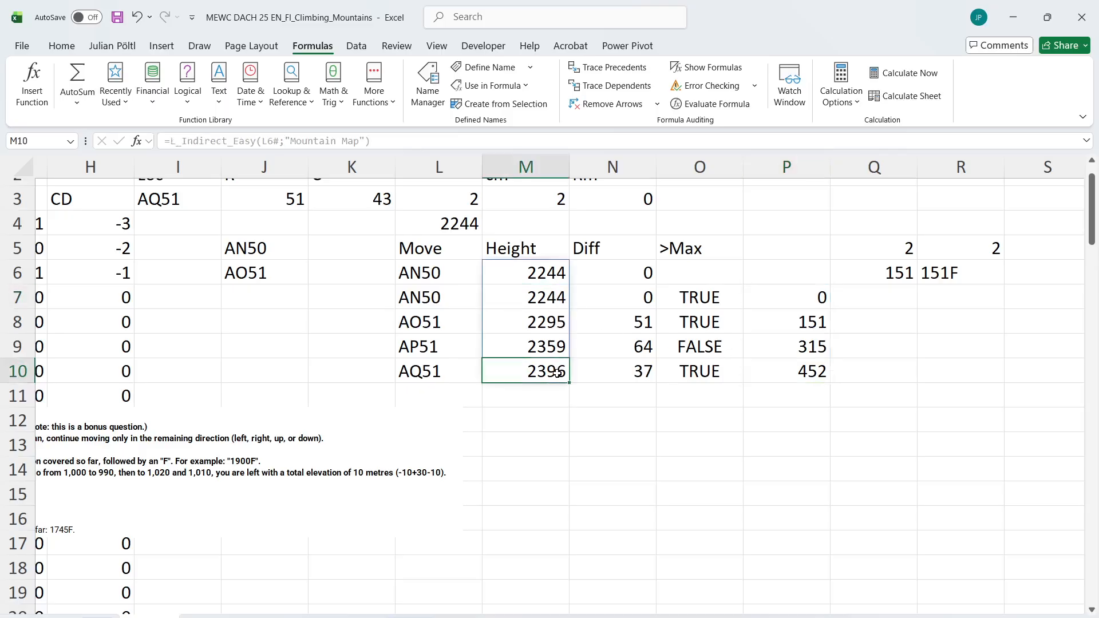
{"action": "left_click", "coordinate": [544, 303]}
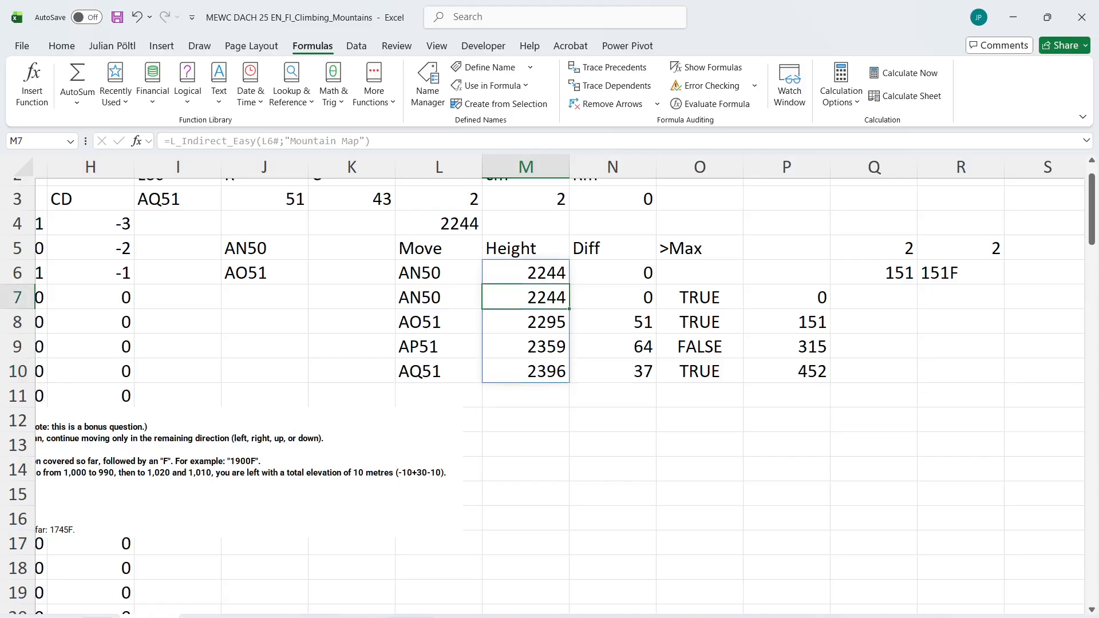
Look up the reference answer for game 121 in the solution sheet's Level 7 table and compare it with the calculated one
{"action": "left_click", "coordinate": [409, 617]}
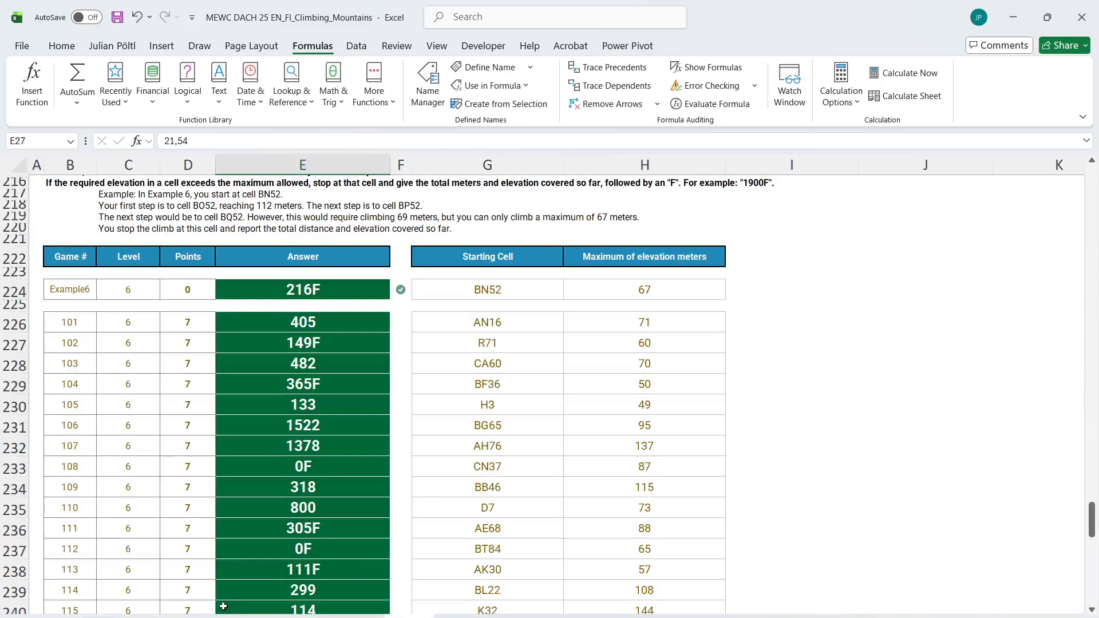
{"action": "left_click", "coordinate": [150, 617]}
{"action": "scroll", "coordinate": [245, 467], "scroll_direction": "left", "scroll_amount": 4}
{"action": "scroll", "coordinate": [245, 467], "scroll_direction": "up", "scroll_amount": 1}
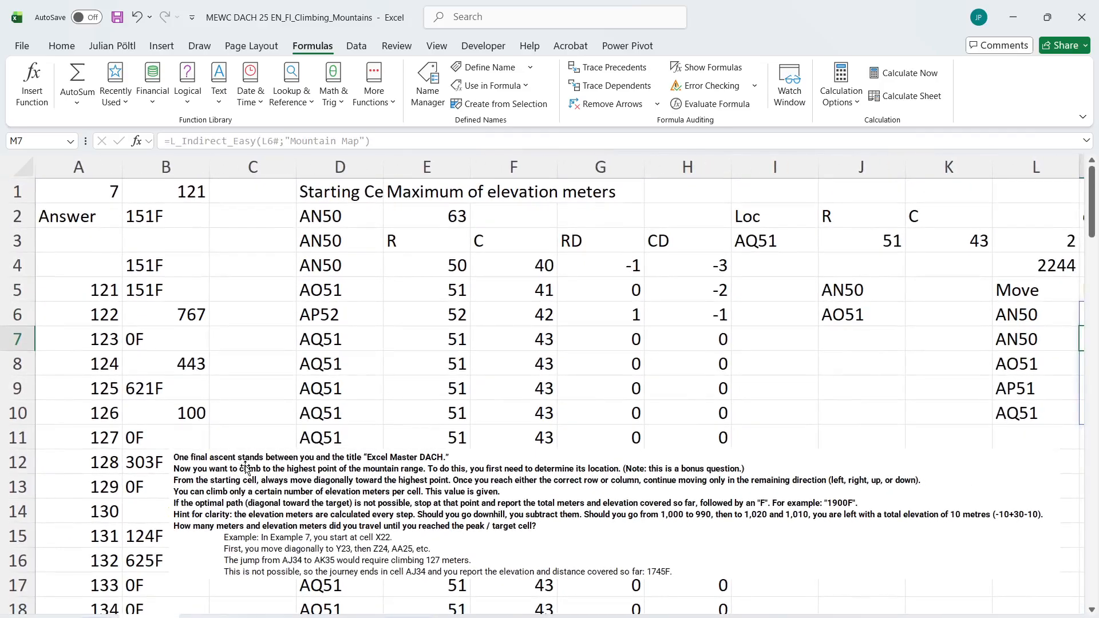
{"action": "scroll", "coordinate": [245, 467], "scroll_direction": "right", "scroll_amount": 1}
{"action": "key", "text": "ctrl+Page_Down"}
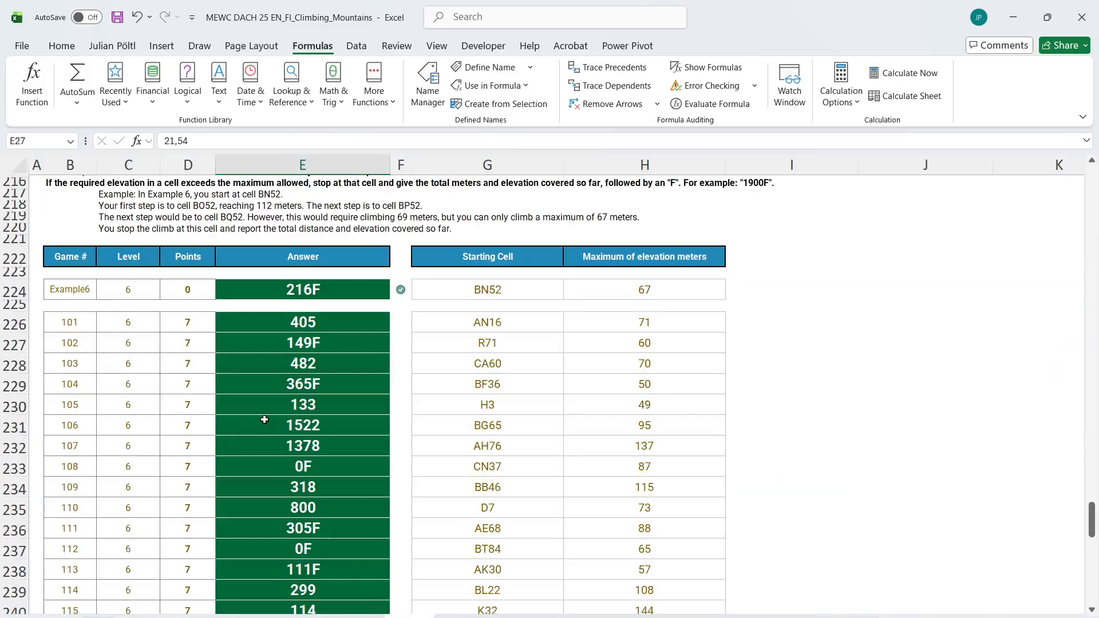
{"action": "scroll", "coordinate": [264, 419], "scroll_direction": "down", "scroll_amount": 13}
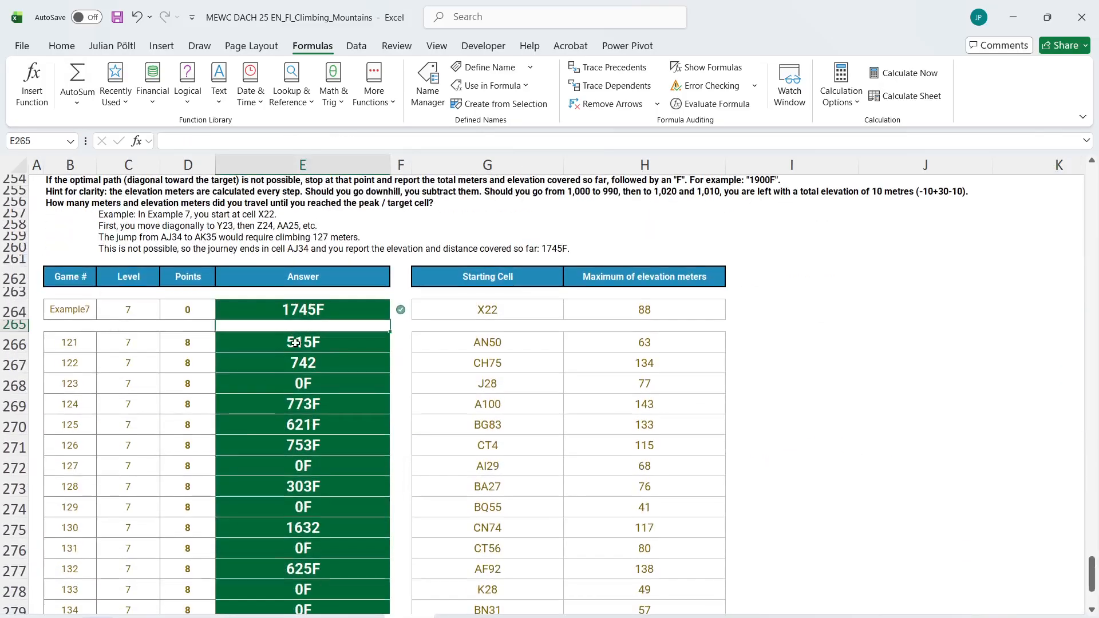
{"action": "left_click", "coordinate": [295, 342]}
{"action": "key", "text": "ctrl+Page_Up"}
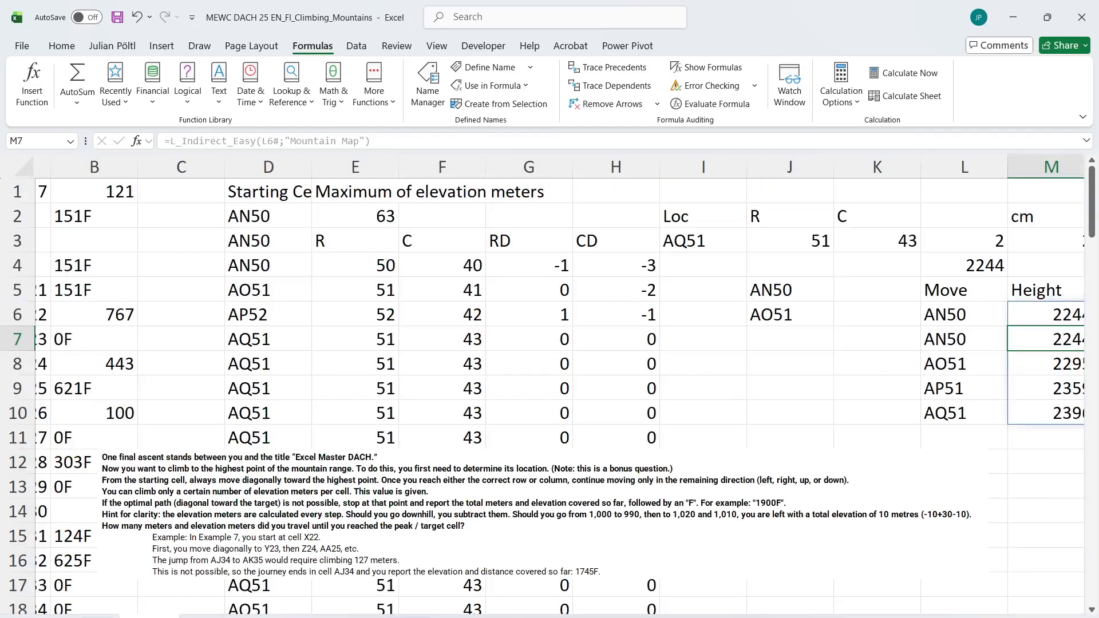
Inspect the >Max check in O9, the running-total SCAN formula in P7:P8 and the height differences in N8:N9
{"action": "scroll", "coordinate": [534, 424], "scroll_direction": "right", "scroll_amount": 4}
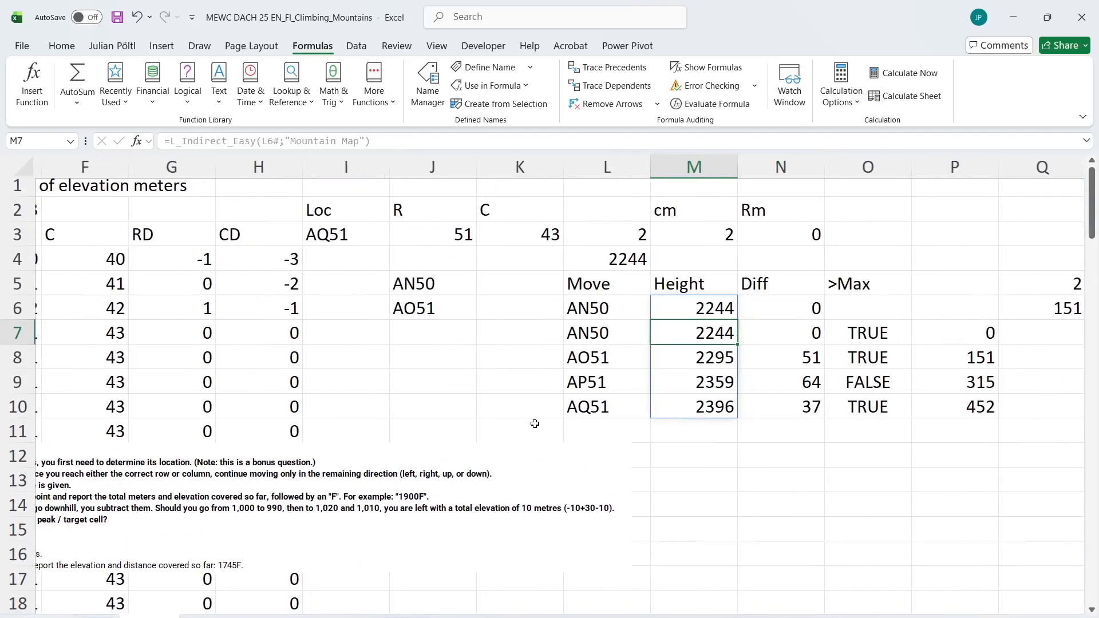
{"action": "scroll", "coordinate": [535, 423], "scroll_direction": "right", "scroll_amount": 2}
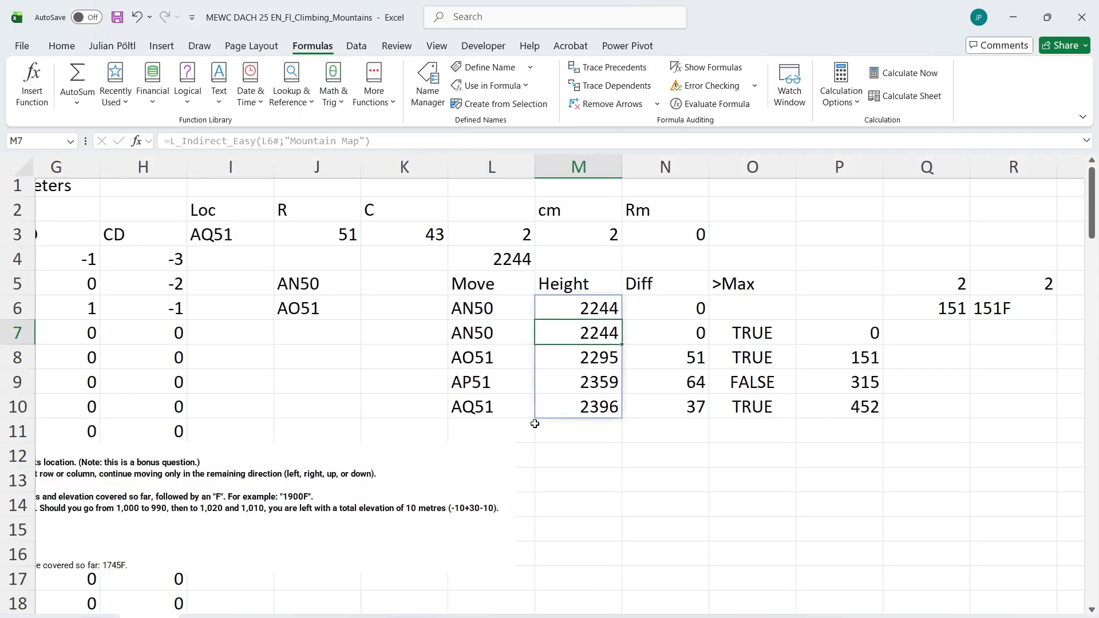
{"action": "scroll", "coordinate": [535, 424], "scroll_direction": "right", "scroll_amount": 1}
{"action": "left_click", "coordinate": [705, 384]}
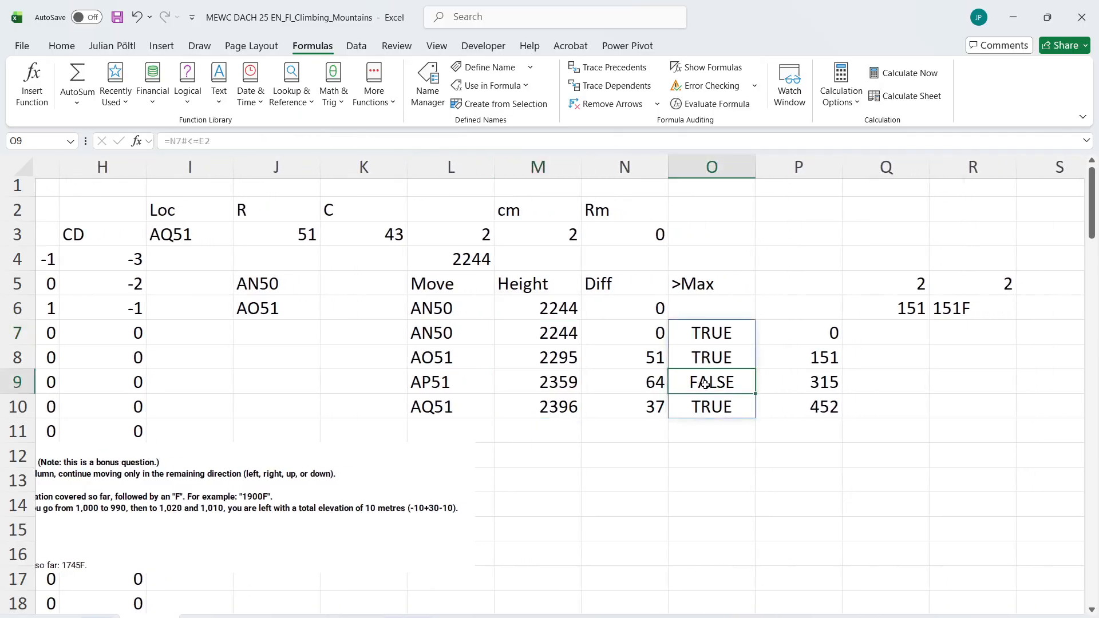
{"action": "left_click", "coordinate": [784, 333]}
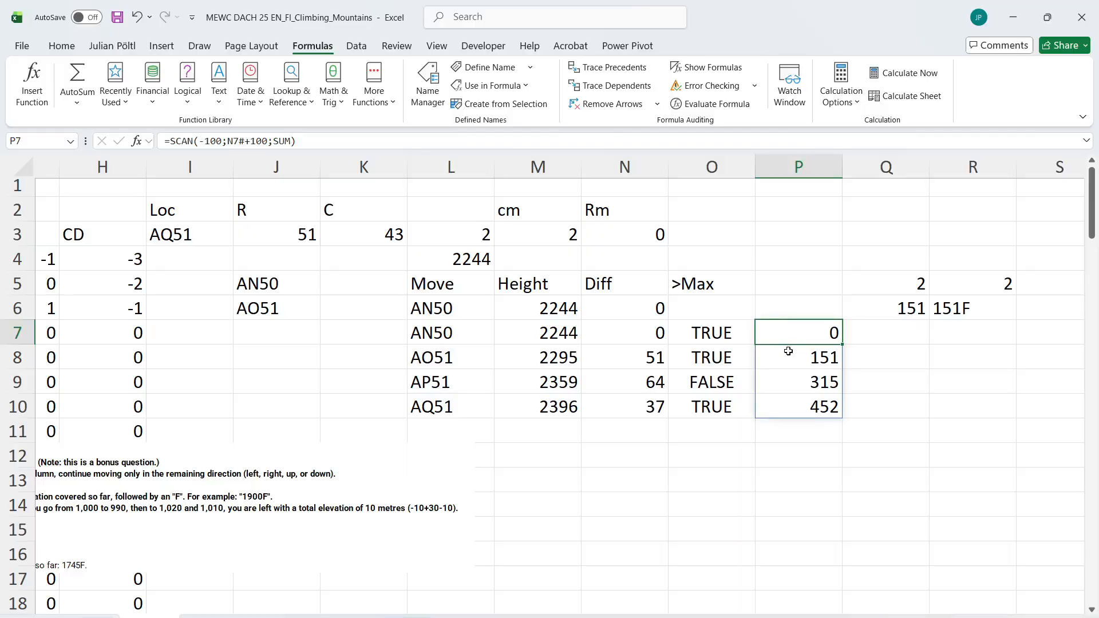
{"action": "left_click", "coordinate": [788, 355]}
{"action": "left_click", "coordinate": [798, 332]}
{"action": "left_click", "coordinate": [782, 350]}
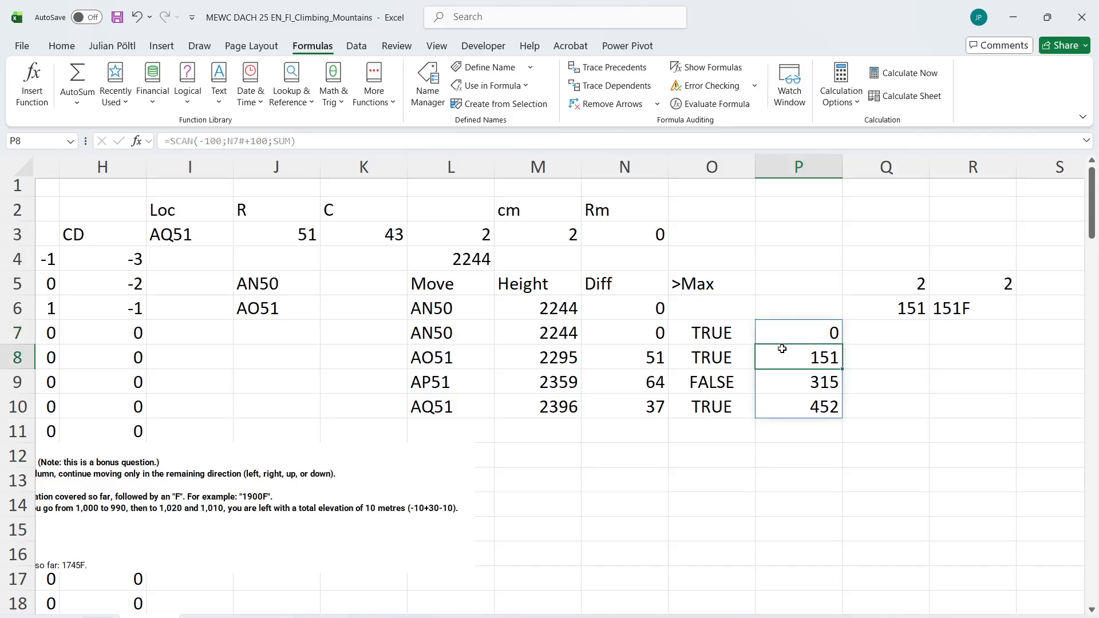
{"action": "left_click", "coordinate": [661, 359]}
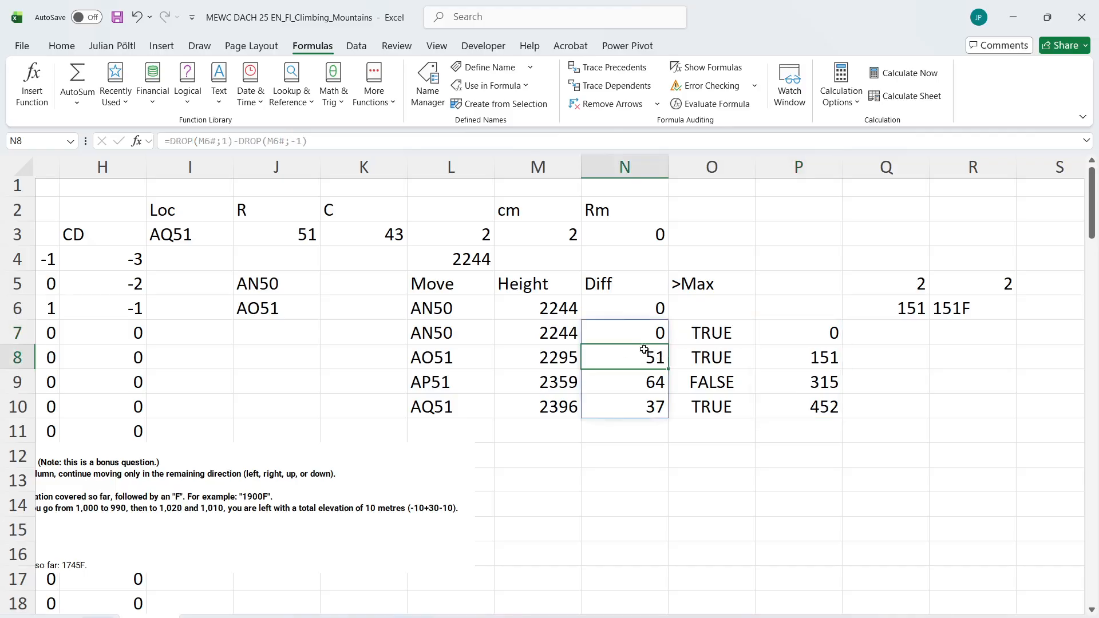
{"action": "left_click", "coordinate": [644, 378]}
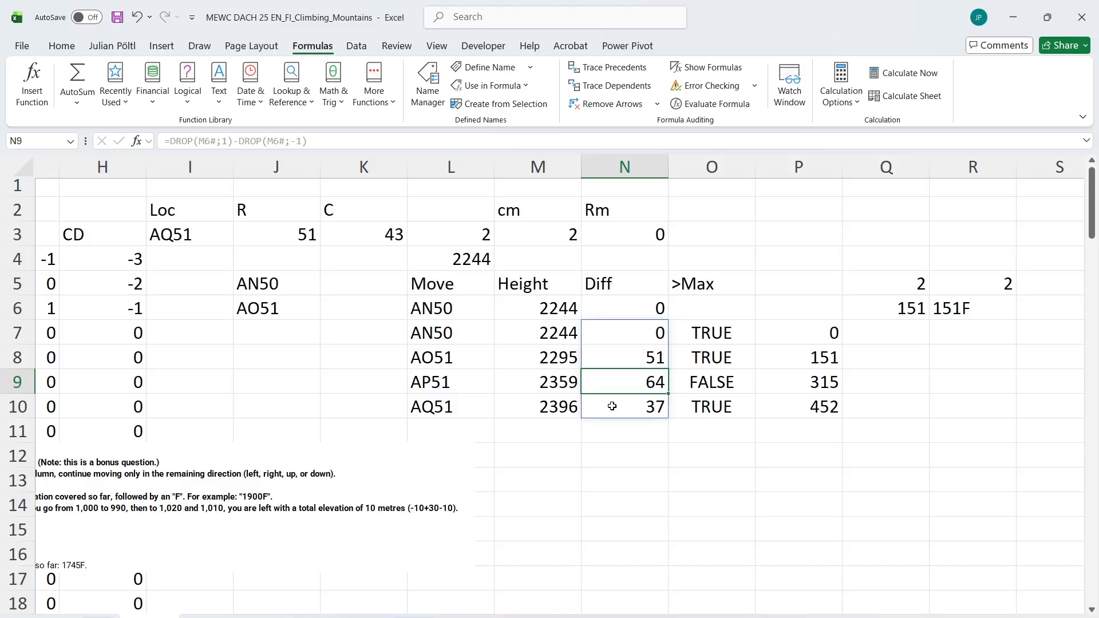
Set the game selector in B1 to example7 and examine its moves, height differences, >Max checks and running total
{"action": "left_click", "coordinate": [612, 407]}
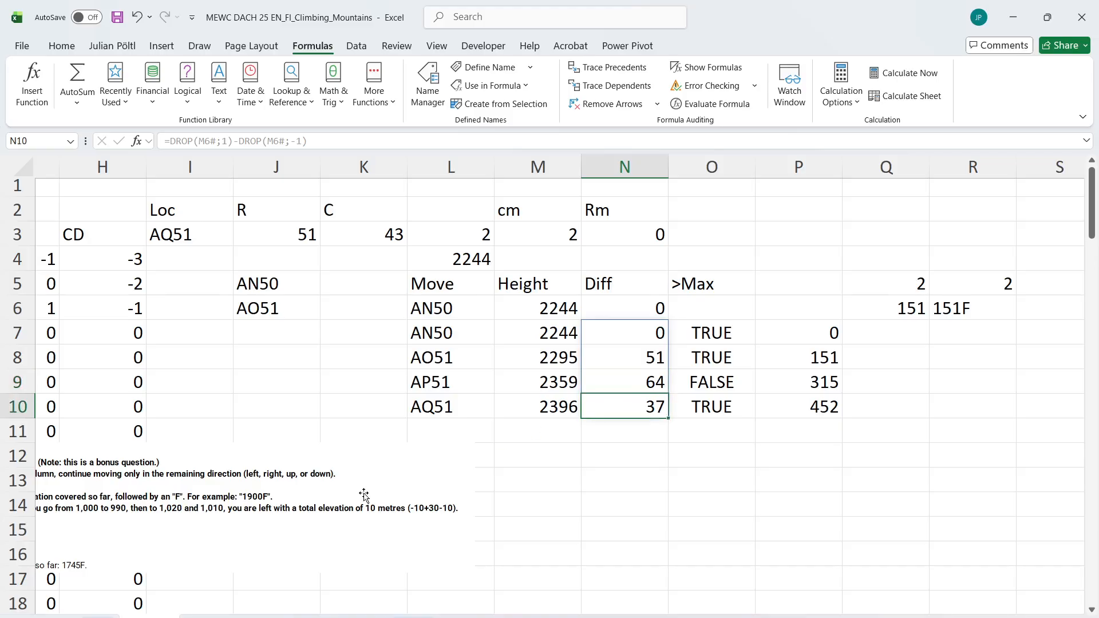
{"action": "scroll", "coordinate": [364, 496], "scroll_direction": "left", "scroll_amount": 5}
{"action": "left_click", "coordinate": [180, 192]}
{"action": "type", "text": "ex"}
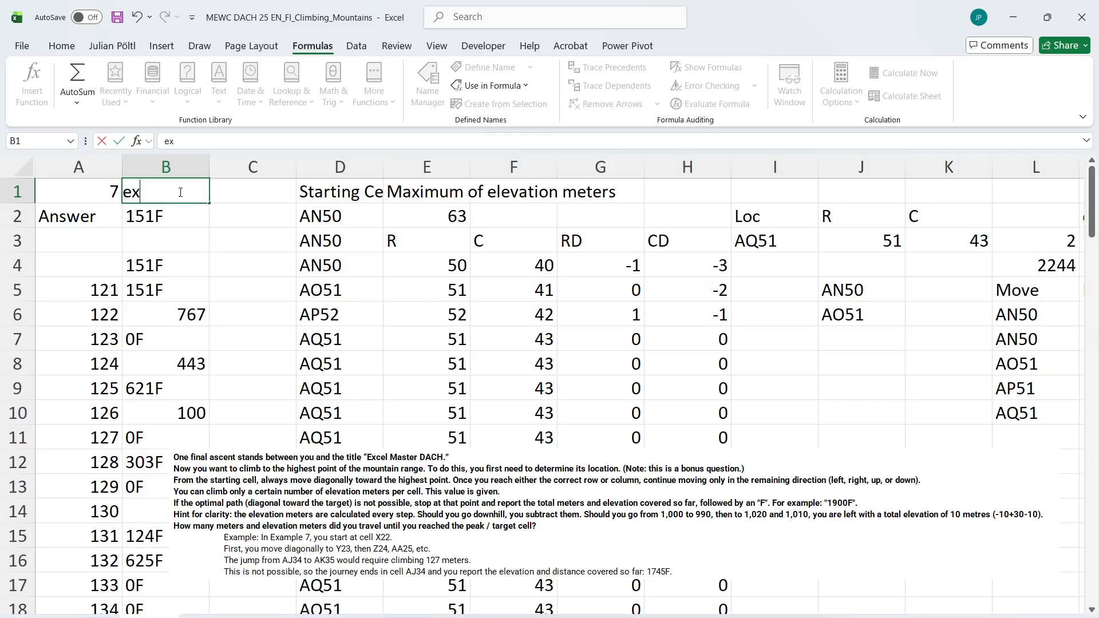
{"action": "type", "text": "ample7"}
{"action": "key", "text": "ctrl+Return"}
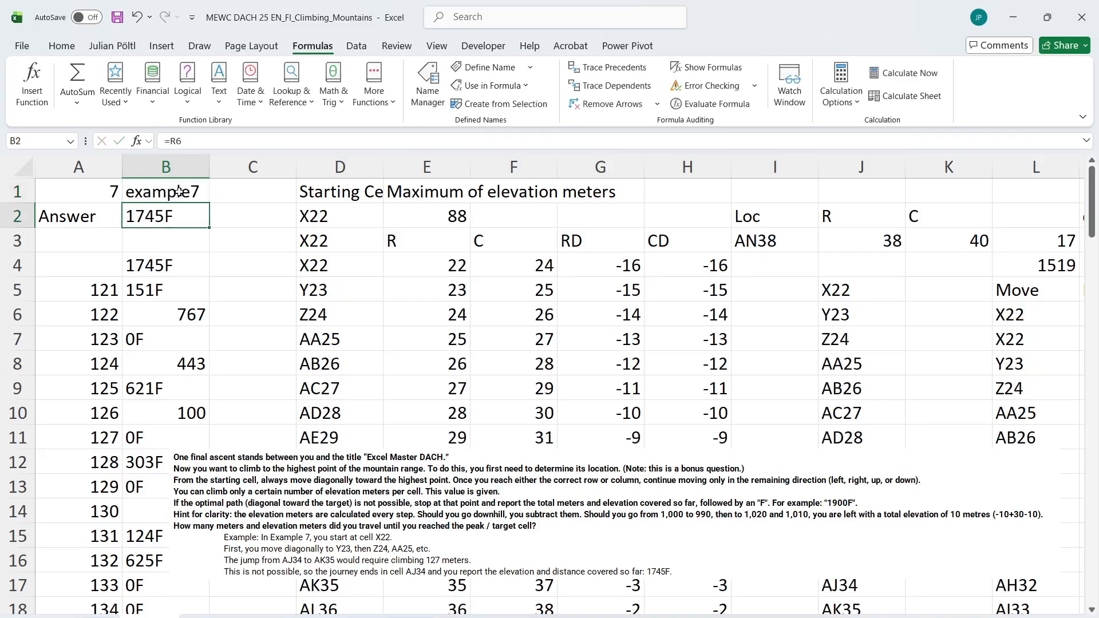
{"action": "scroll", "coordinate": [368, 364], "scroll_direction": "right", "scroll_amount": 7}
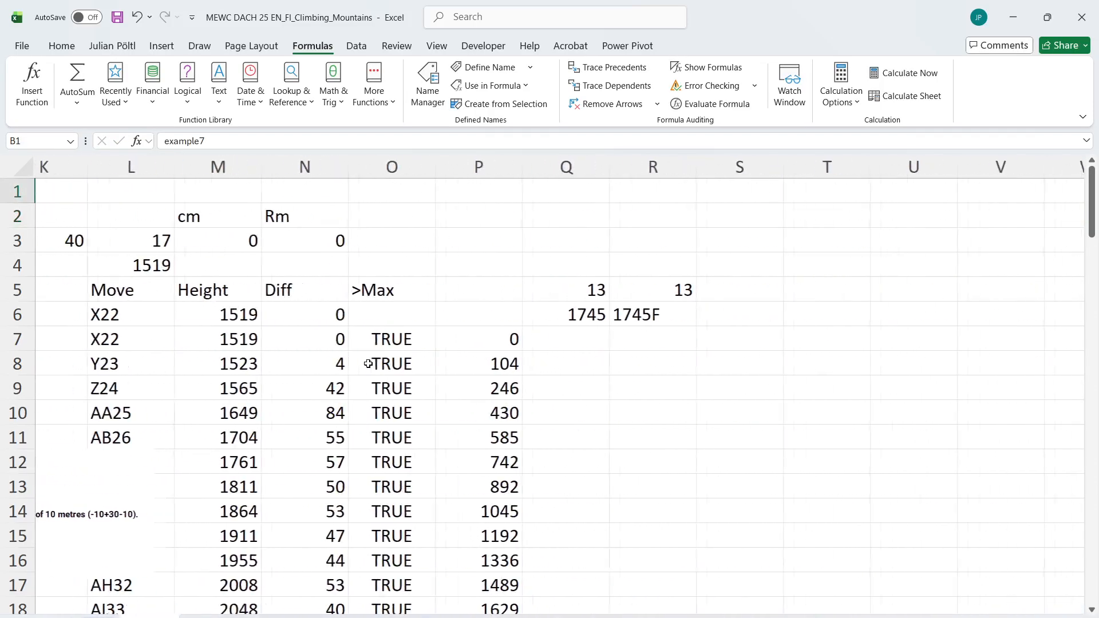
{"action": "scroll", "coordinate": [368, 363], "scroll_direction": "left", "scroll_amount": 6}
{"action": "scroll", "coordinate": [368, 363], "scroll_direction": "left", "scroll_amount": 2}
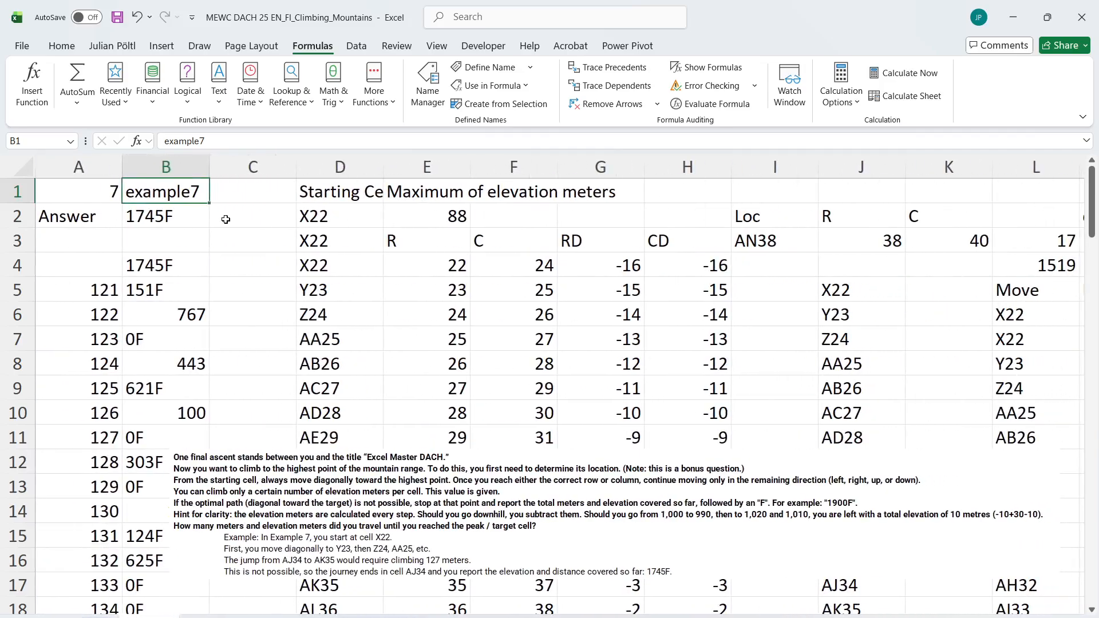
Set the game selector in B1 to 121 and review that game's moves, heights and running total
{"action": "type", "text": "121"}
{"action": "key", "text": "ctrl+Return"}
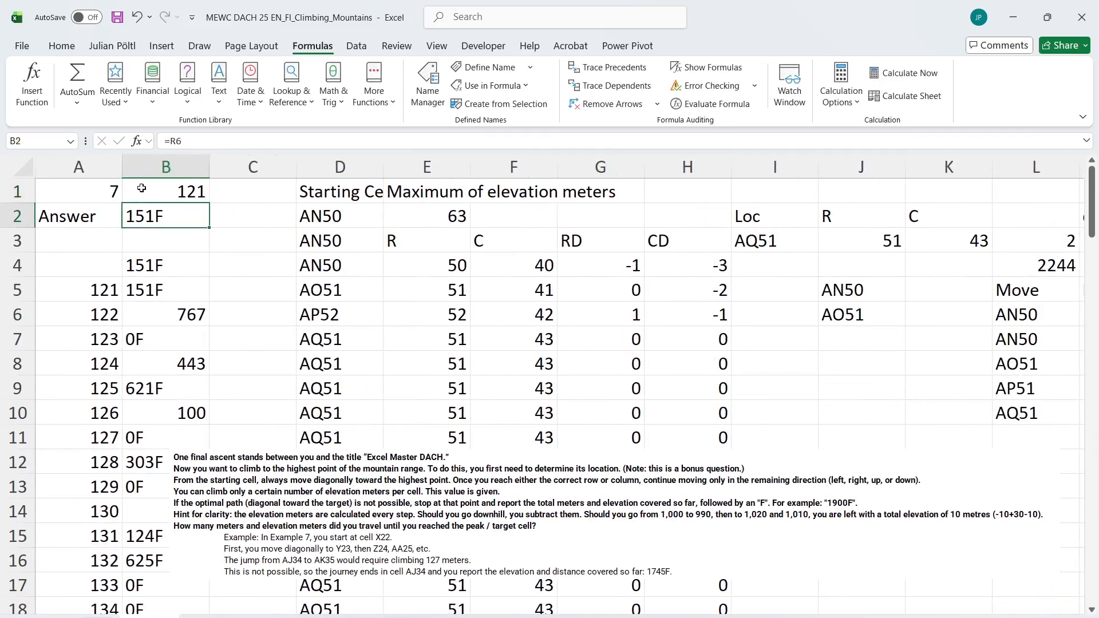
{"action": "scroll", "coordinate": [376, 316], "scroll_direction": "right", "scroll_amount": 6}
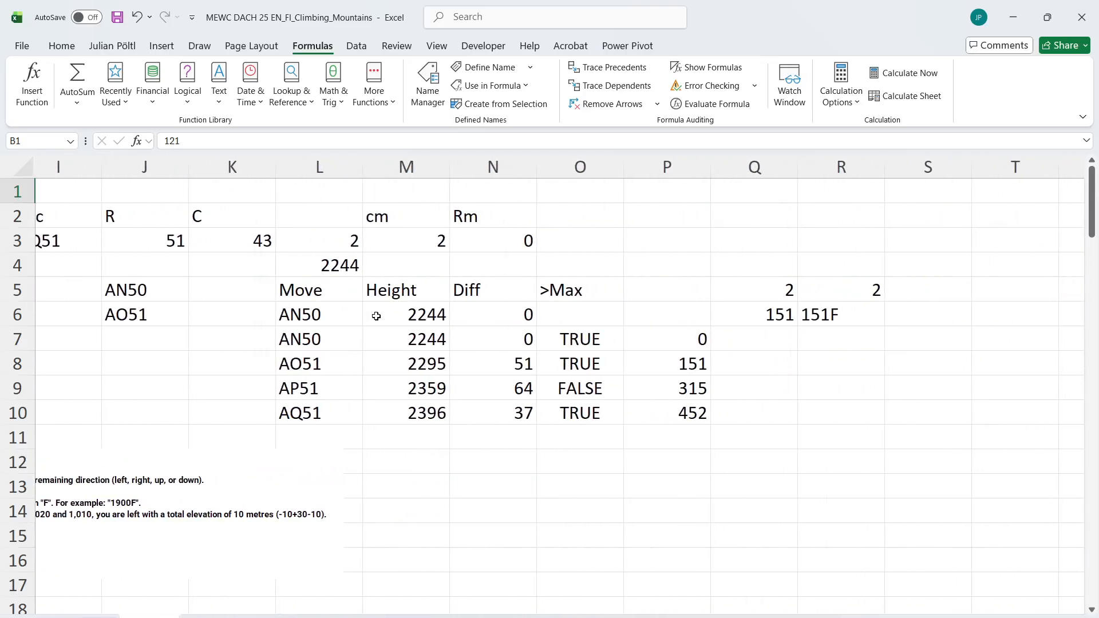
{"action": "scroll", "coordinate": [376, 316], "scroll_direction": "left", "scroll_amount": 6}
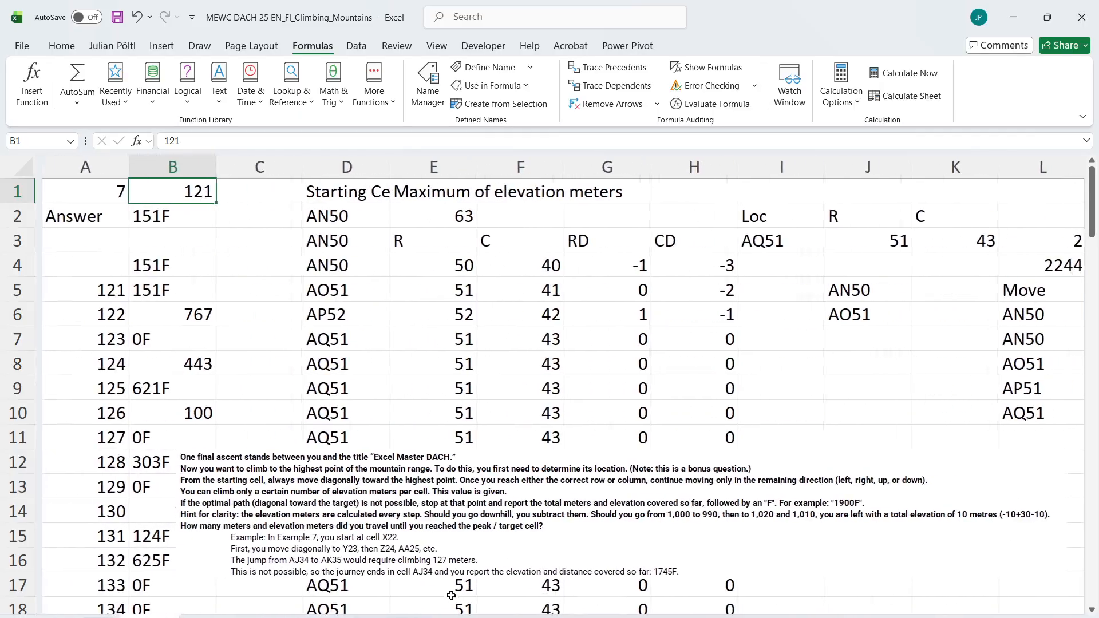
Look up game 121's reference answer in the solution sheet's Level 7 table and return to the calculation sheet
{"action": "left_click", "coordinate": [409, 617]}
{"action": "left_click", "coordinate": [325, 336]}
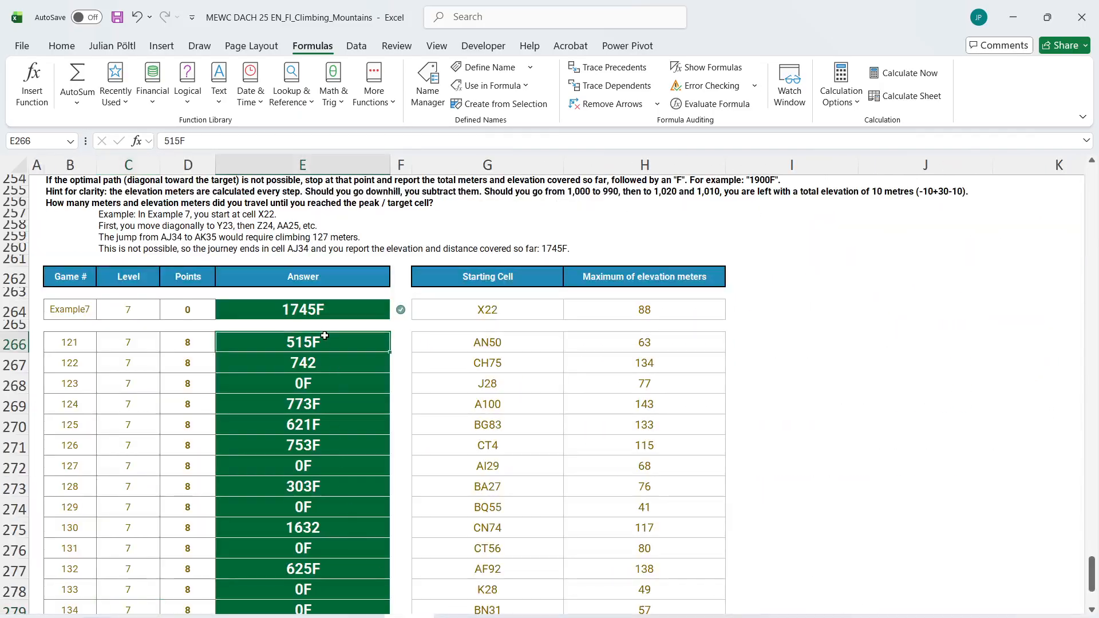
{"action": "left_click", "coordinate": [149, 617]}
{"action": "scroll", "coordinate": [533, 442], "scroll_direction": "right", "scroll_amount": 6}
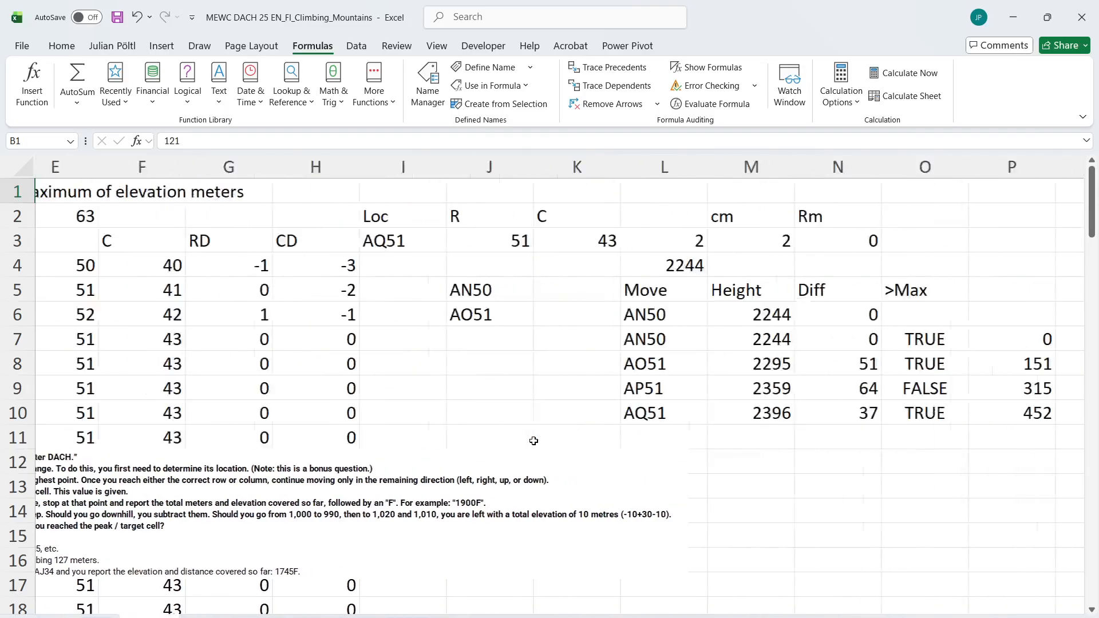
Check game 121's >Max results in column O against the height differences in N8:N9 and the elevation limit
{"action": "left_click_drag", "start_coordinate": [570, 342], "coordinate": [577, 393]}
{"action": "left_click", "coordinate": [560, 413]}
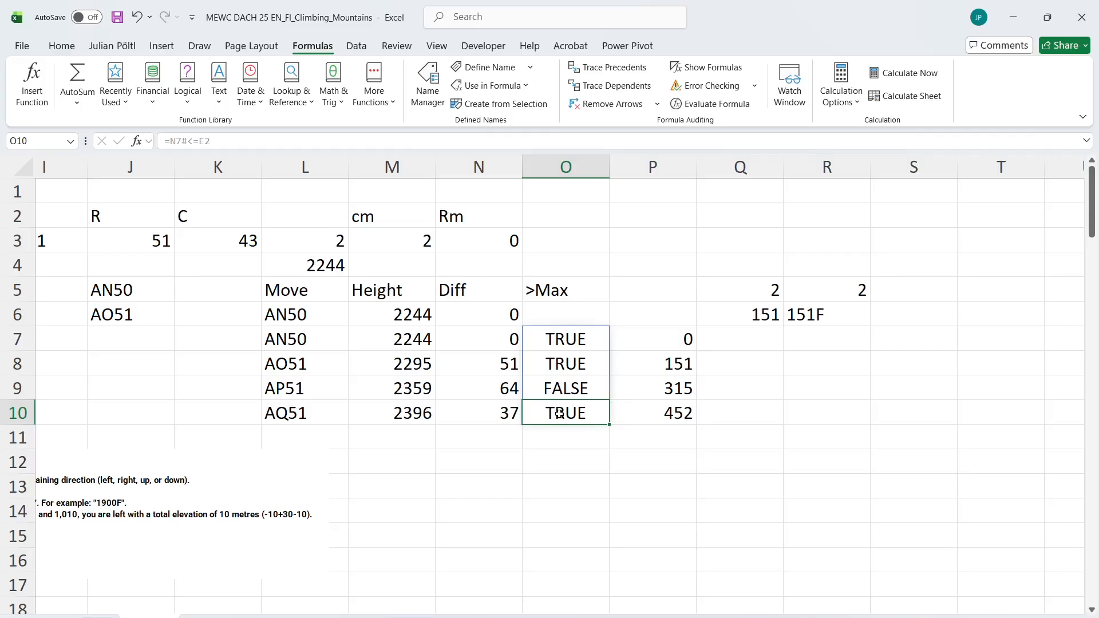
{"action": "left_click", "coordinate": [504, 389]}
{"action": "left_click", "coordinate": [553, 388]}
{"action": "left_click", "coordinate": [517, 389]}
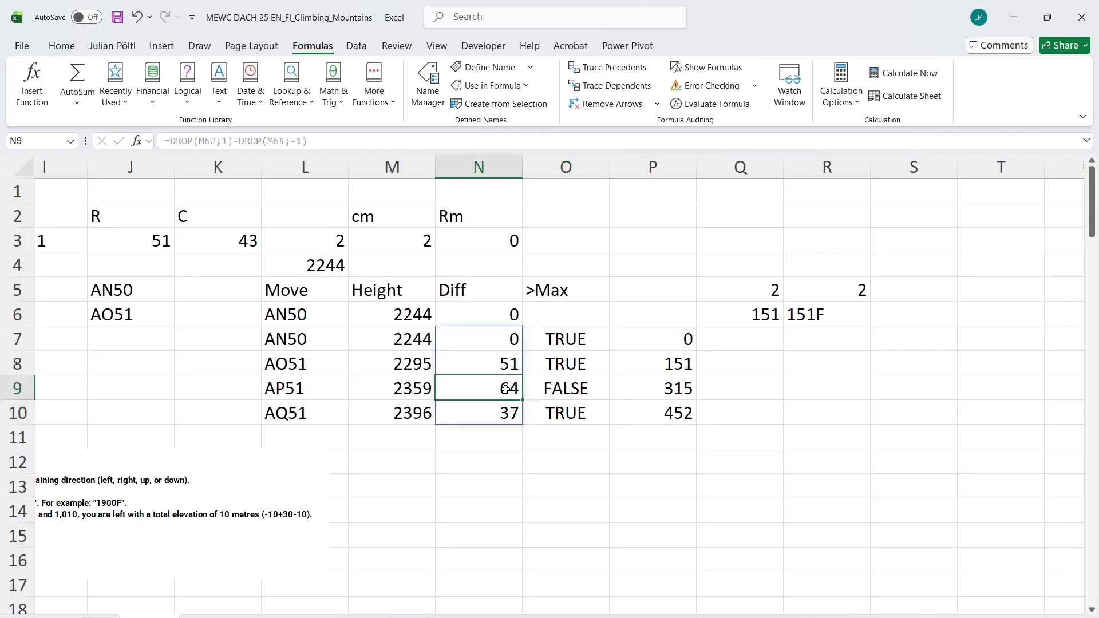
{"action": "left_click", "coordinate": [484, 359]}
{"action": "scroll", "coordinate": [484, 359], "scroll_direction": "left", "scroll_amount": 4}
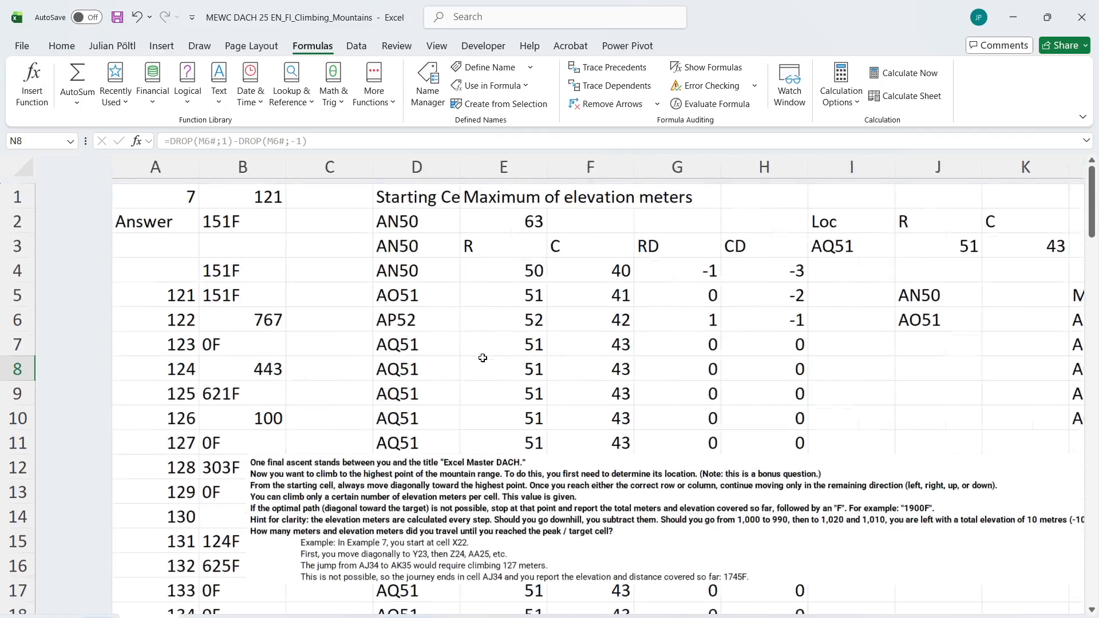
Review the Level 7 answers and their correctness marks on the case sheet
{"action": "left_click", "coordinate": [86, 616]}
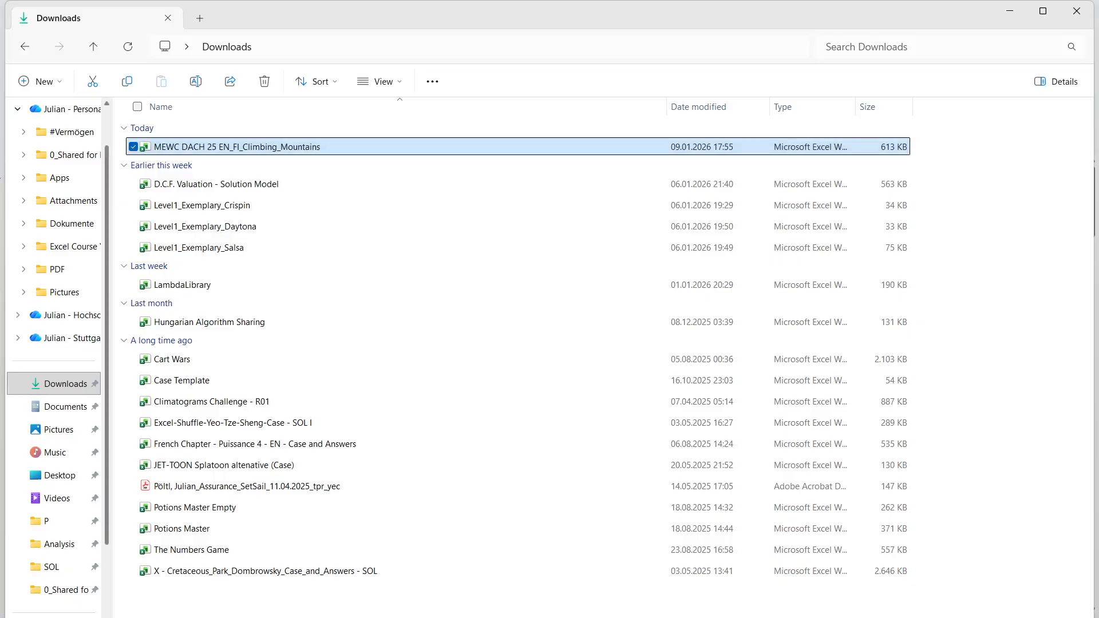
{"action": "left_click", "coordinate": [86, 616]}
{"action": "left_click", "coordinate": [98, 616]}
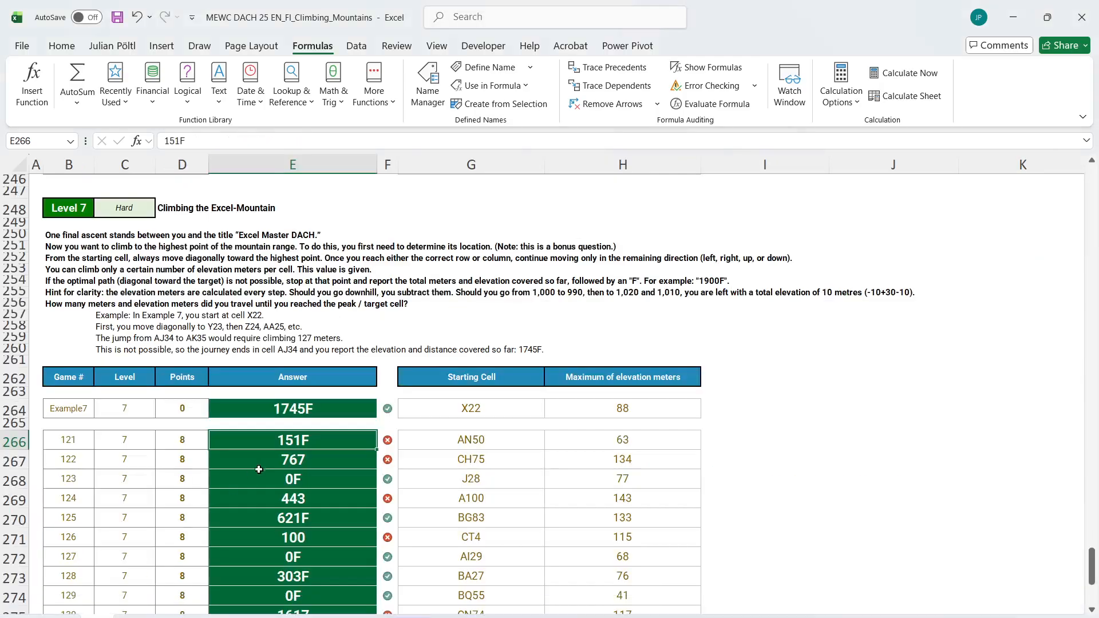
{"action": "scroll", "coordinate": [259, 468], "scroll_direction": "down", "scroll_amount": 5}
{"action": "scroll", "coordinate": [261, 468], "scroll_direction": "up", "scroll_amount": 2}
{"action": "scroll", "coordinate": [261, 469], "scroll_direction": "down", "scroll_amount": 2}
{"action": "scroll", "coordinate": [260, 469], "scroll_direction": "up", "scroll_amount": 20}
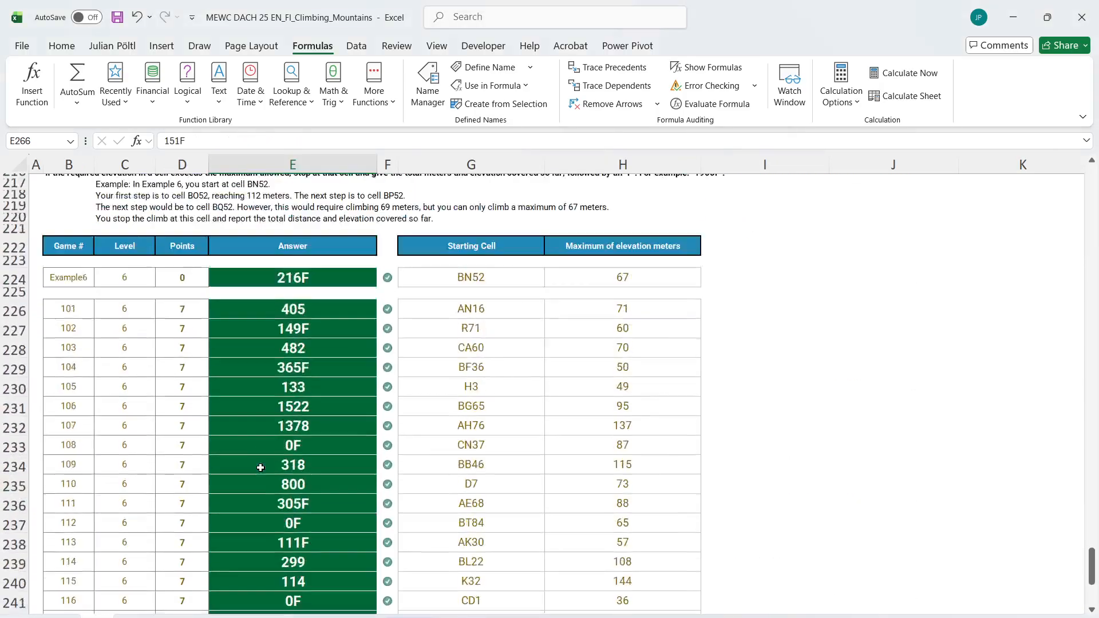
Read the Bonus 5 question about the height of the tallest cliff in G29
{"action": "scroll", "coordinate": [260, 469], "scroll_direction": "up", "scroll_amount": 3}
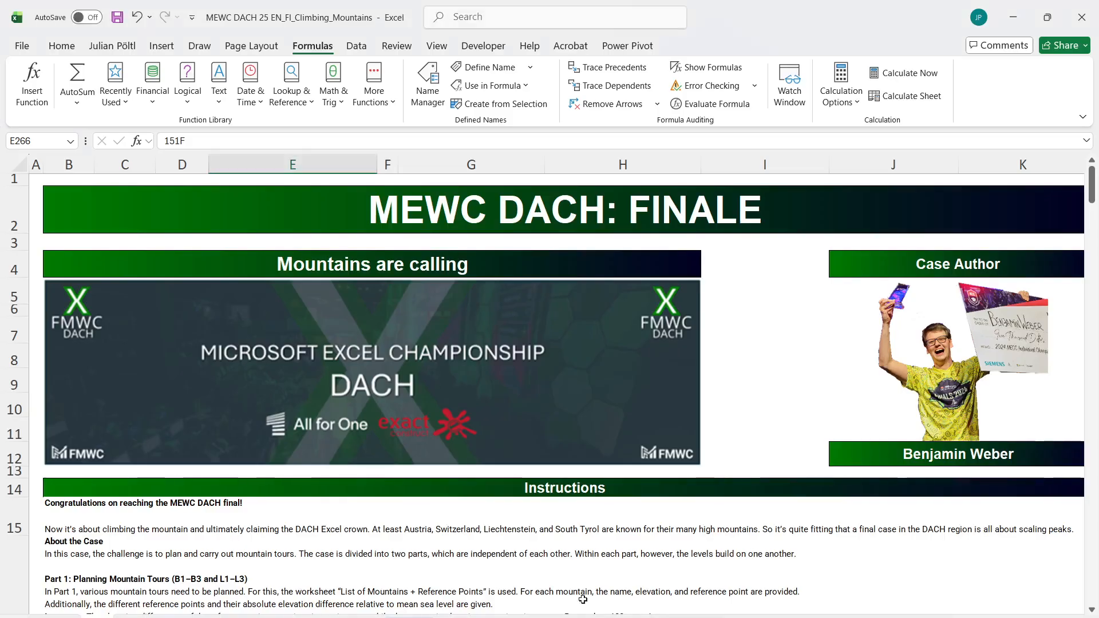
{"action": "scroll", "coordinate": [429, 467], "scroll_direction": "down", "scroll_amount": 5}
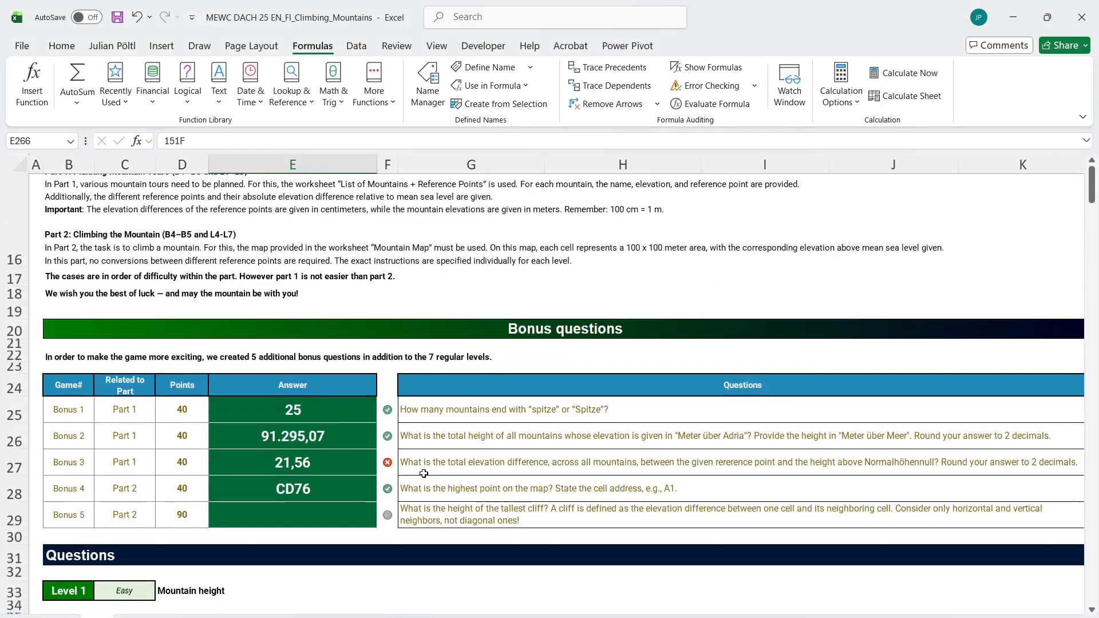
{"action": "left_click", "coordinate": [453, 514]}
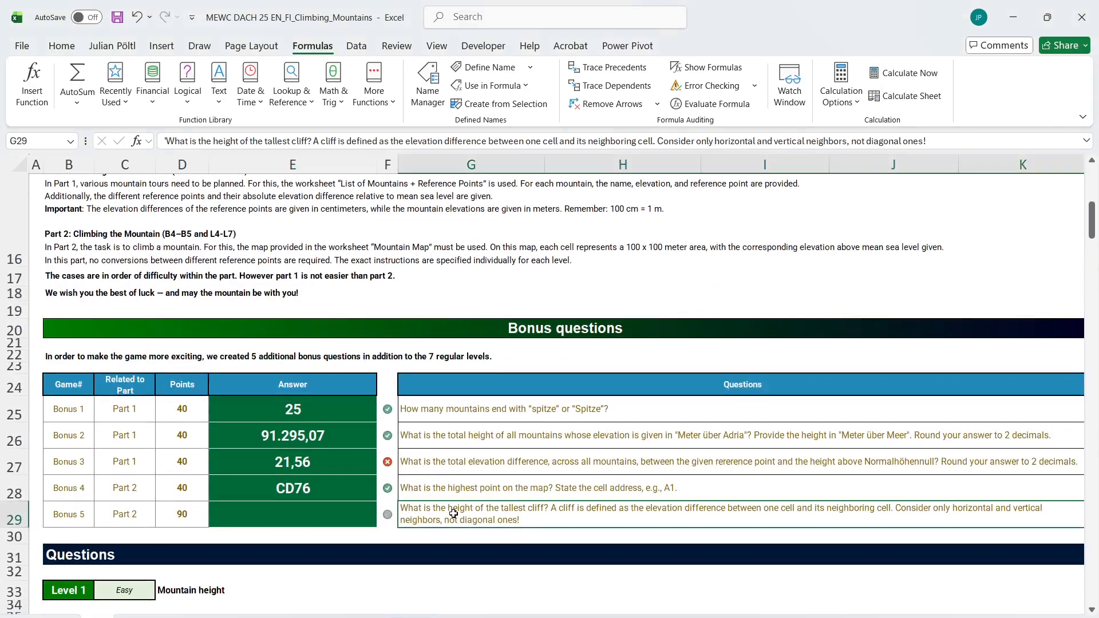
{"action": "scroll", "coordinate": [453, 514], "scroll_direction": "right", "scroll_amount": 2}
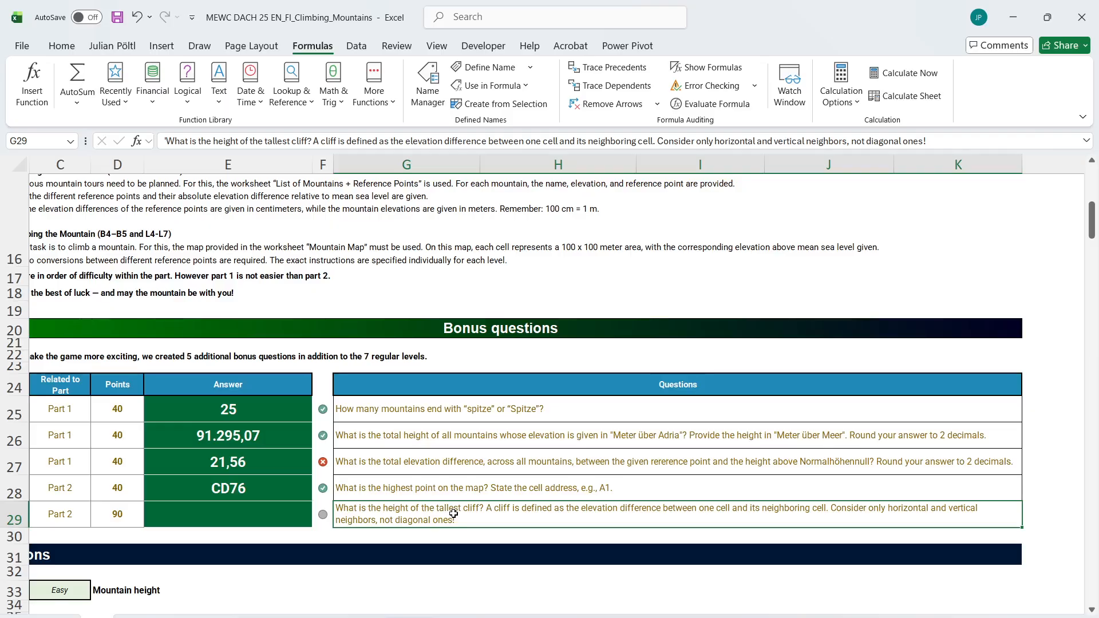
Switch to the mountain map worksheet and locate the empty area beneath the elevation grid
{"action": "key", "text": "ctrl+Page_Down"}
{"action": "key", "text": "ctrl+Page_Down"}
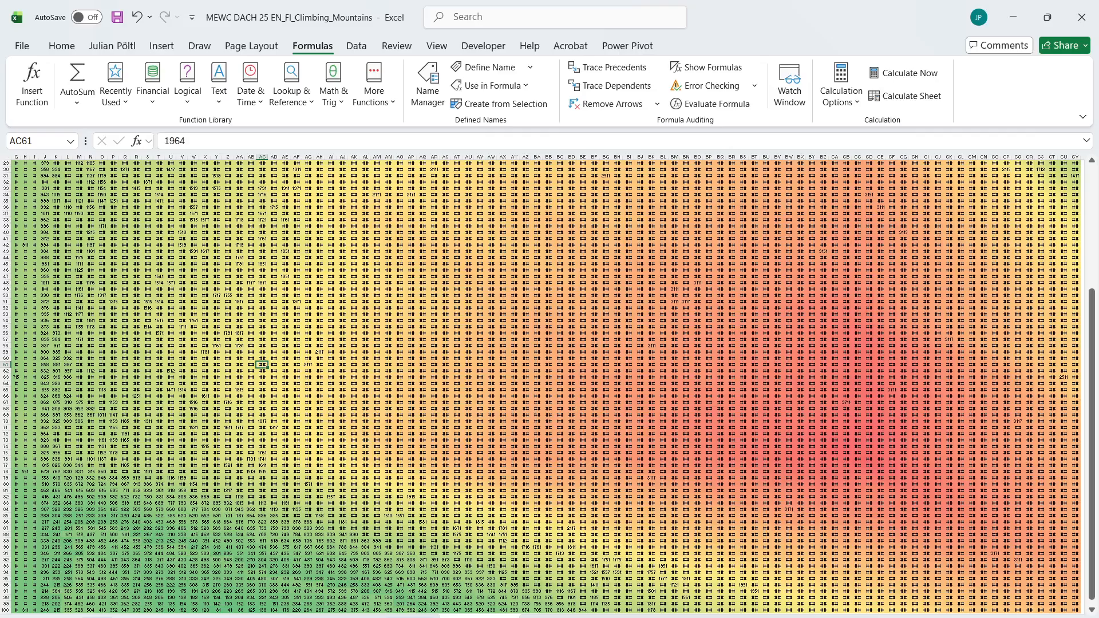
{"action": "left_click", "coordinate": [381, 494]}
{"action": "scroll", "coordinate": [331, 503], "scroll_direction": "down", "scroll_amount": 20}
{"action": "scroll", "coordinate": [331, 503], "scroll_direction": "up", "scroll_amount": 11}
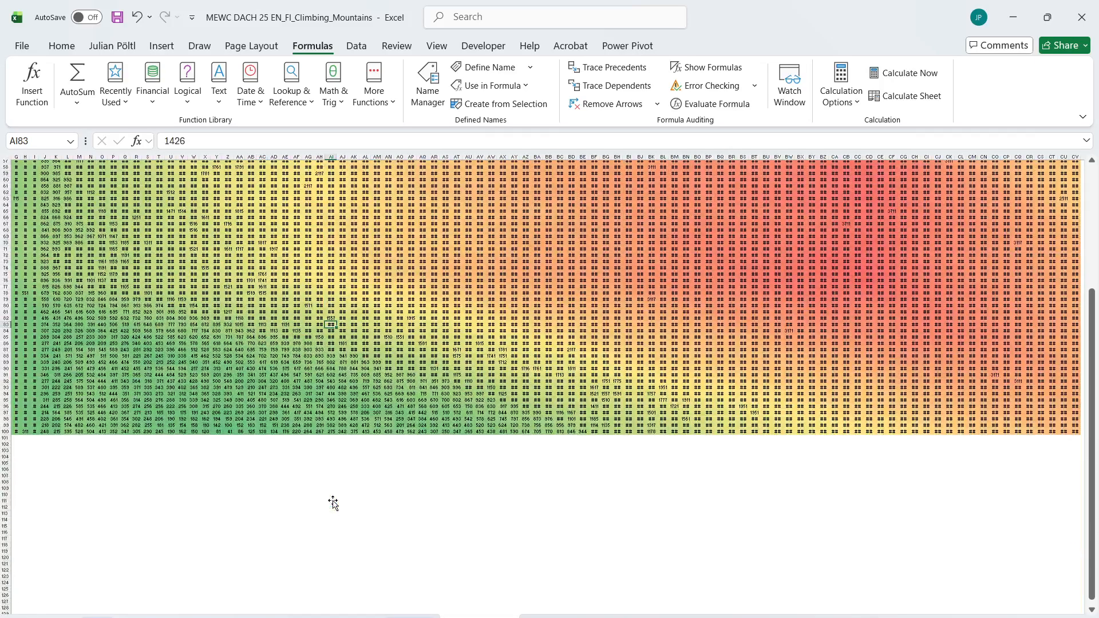
{"action": "left_click", "coordinate": [217, 497]}
{"action": "scroll", "coordinate": [217, 496], "scroll_direction": "left", "scroll_amount": 3}
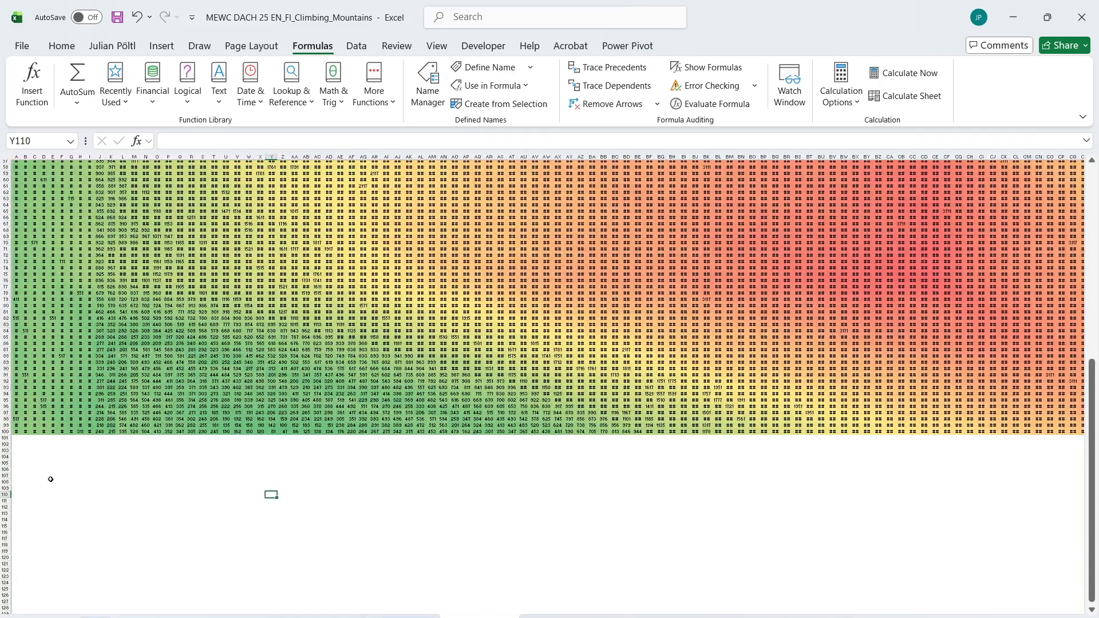
Flatten the whole map into a list starting in A105 with =E_FlattenMap(A1:CV100)
{"action": "left_click", "coordinate": [17, 463]}
{"action": "type", "text": "=fla"}
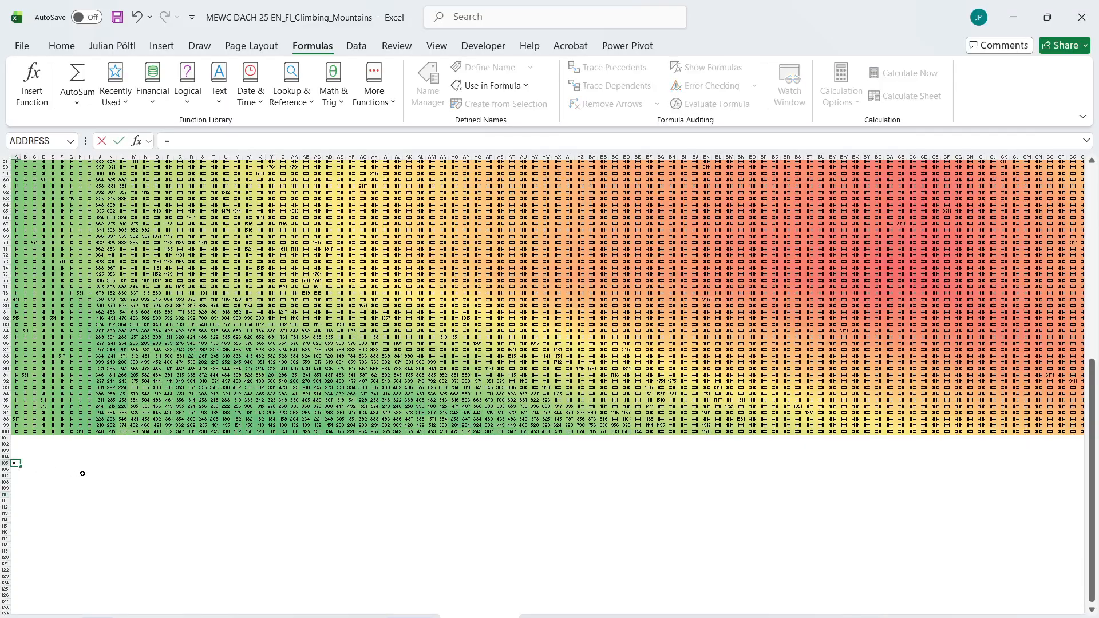
{"action": "key", "text": "Down"}
{"action": "key", "text": "Down"}
{"action": "key", "text": "Down"}
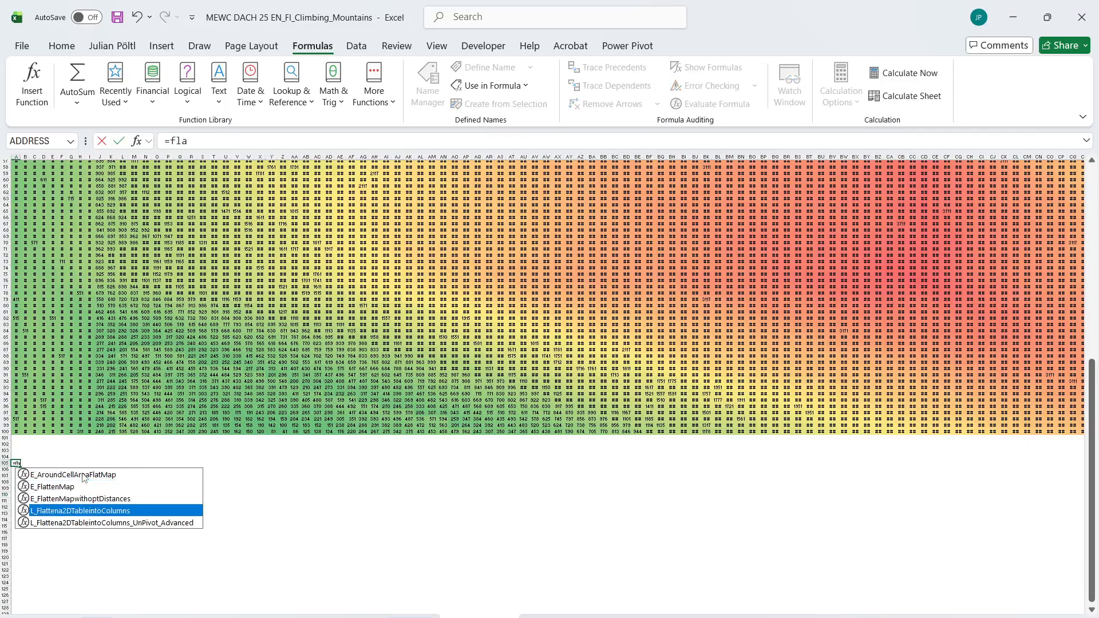
{"action": "key", "text": "Up"}
{"action": "key", "text": "Up"}
{"action": "key", "text": "Tab"}
{"action": "key", "text": "Up"}
{"action": "key", "text": "Up"}
{"action": "key", "text": "Up"}
{"action": "key", "text": "Up"}
{"action": "key", "text": "Up"}
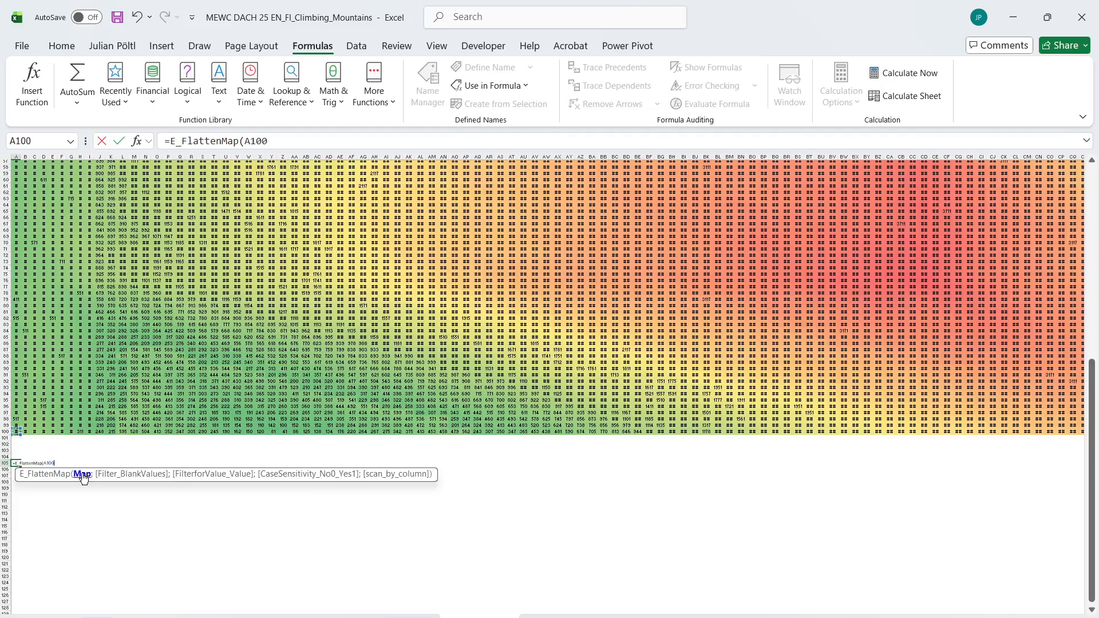
{"action": "key", "text": "ctrl+shift+Up"}
{"action": "key", "text": "ctrl+shift+Right"}
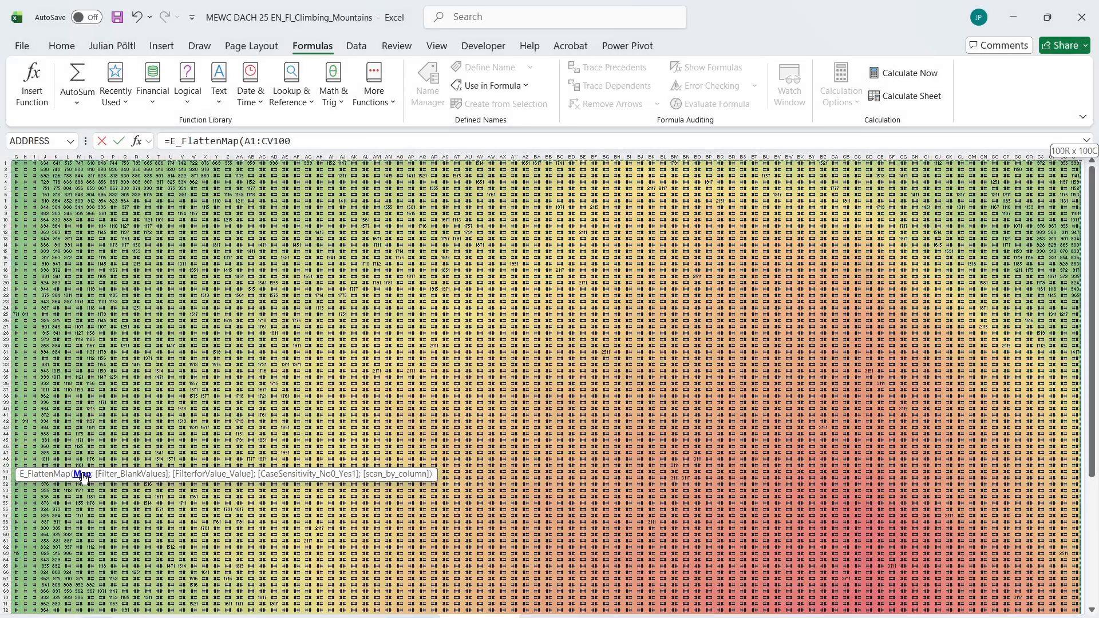
{"action": "key", "text": "Return"}
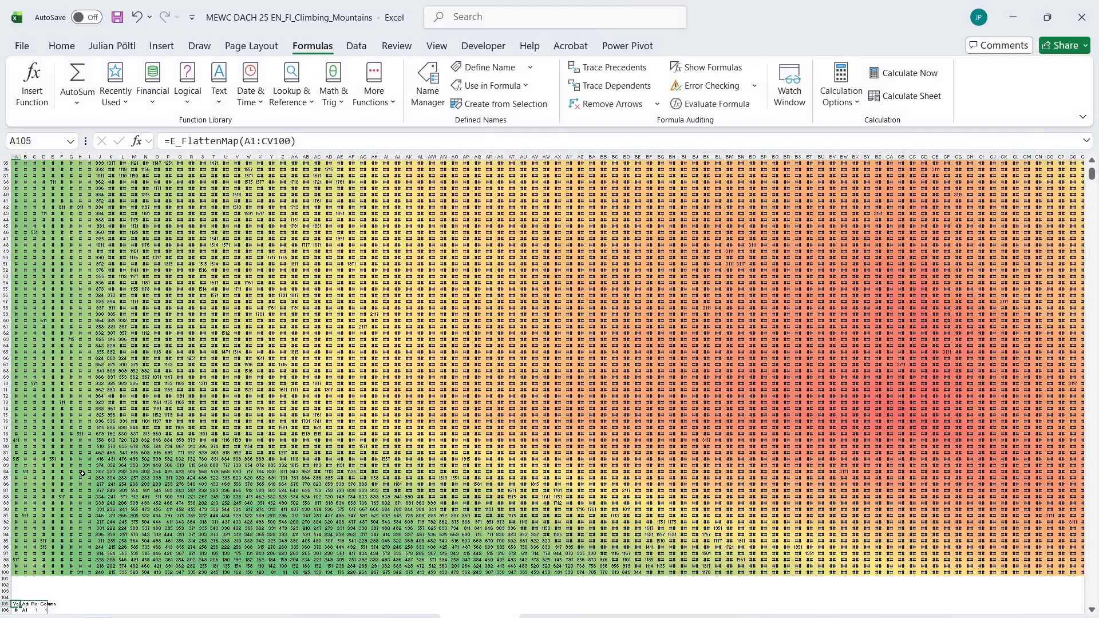
Add the headers North, East, South and West in E105:H105 beside the flattened map list
{"action": "scroll", "coordinate": [82, 473], "scroll_direction": "down", "scroll_amount": 20}
{"action": "scroll", "coordinate": [82, 473], "scroll_direction": "up", "scroll_amount": 6}
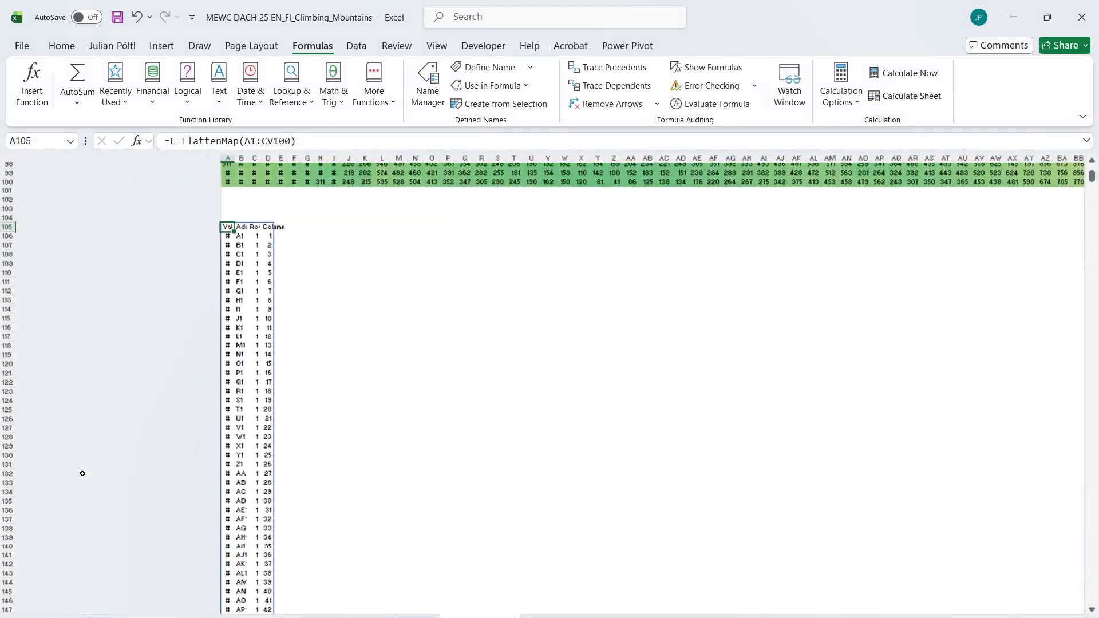
{"action": "scroll", "coordinate": [82, 380], "scroll_direction": "up", "scroll_amount": 5}
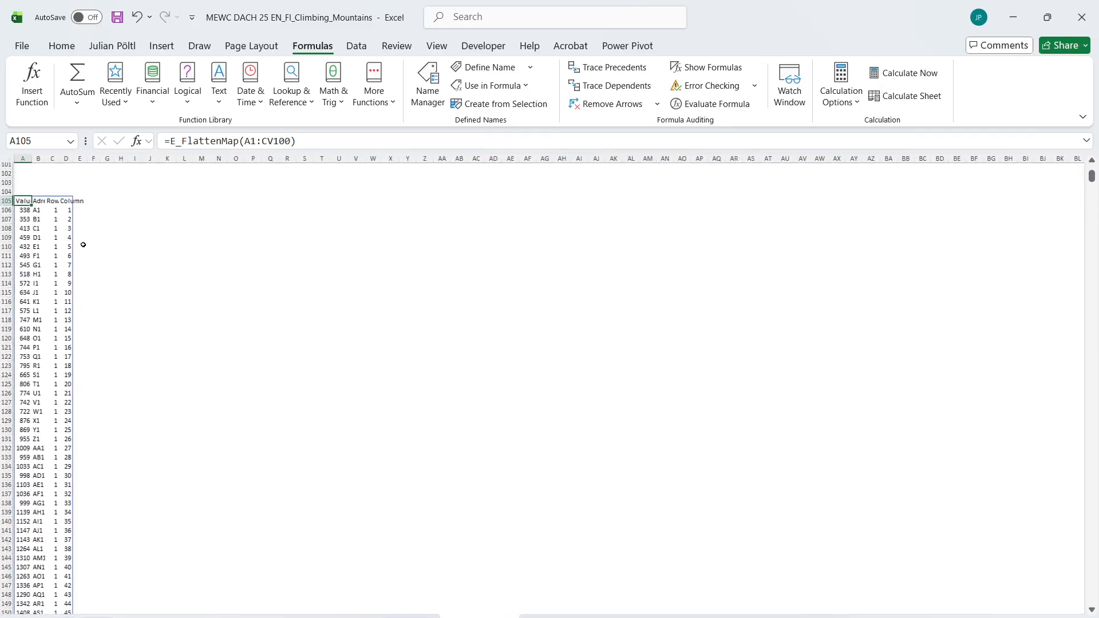
{"action": "scroll", "coordinate": [83, 244], "scroll_direction": "up", "scroll_amount": 1}
{"action": "left_click", "coordinate": [77, 311]}
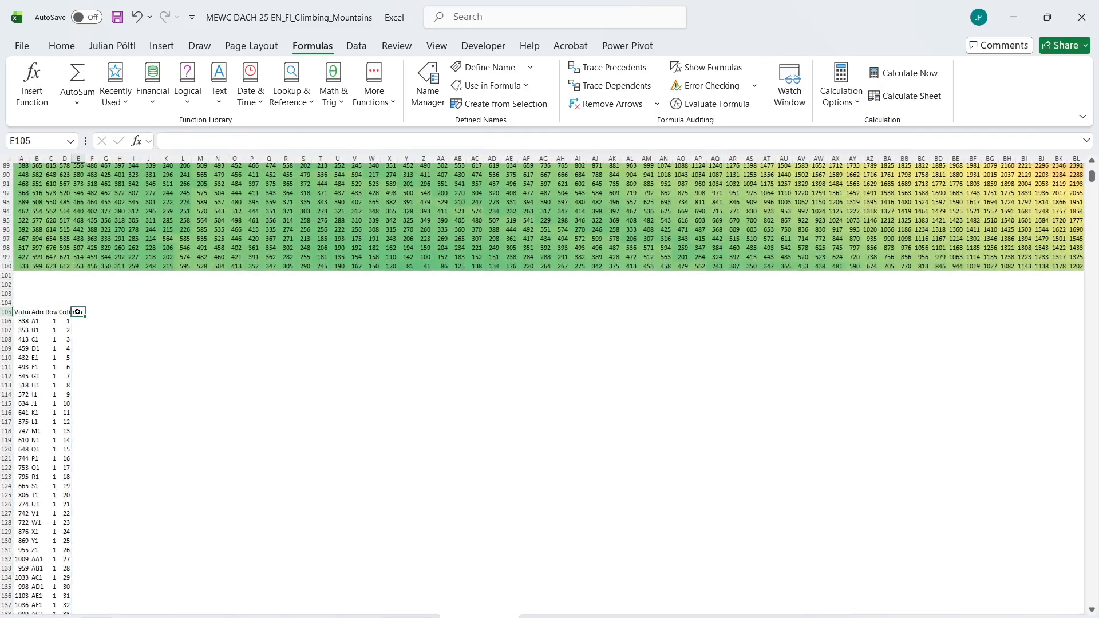
{"action": "type", "text": "Ea"}
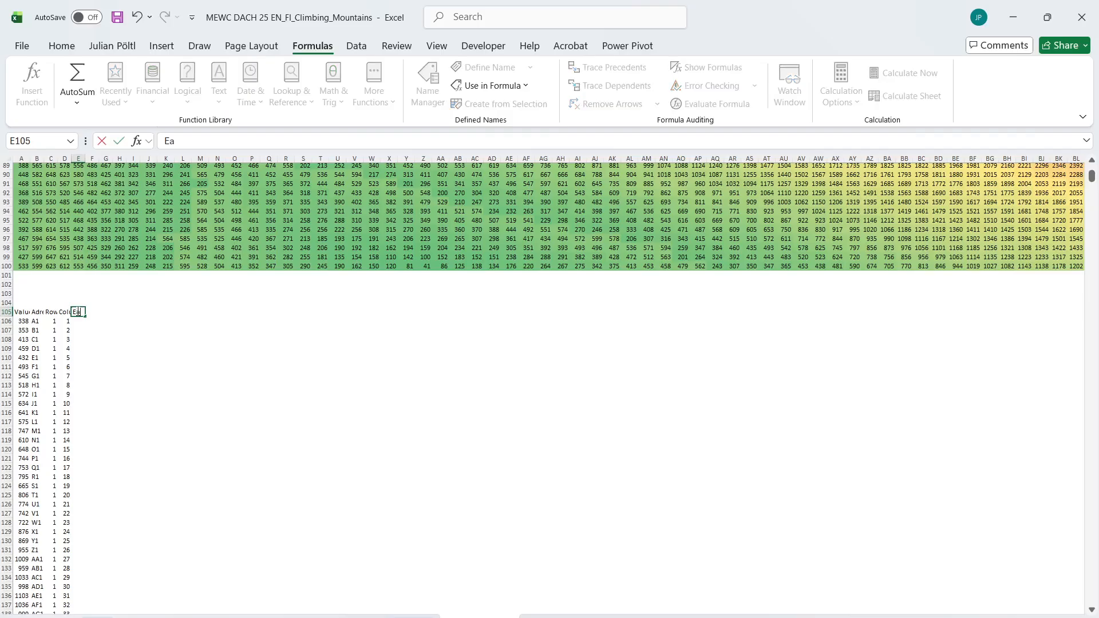
{"action": "type", "text": "st"}
{"action": "key", "text": "Escape"}
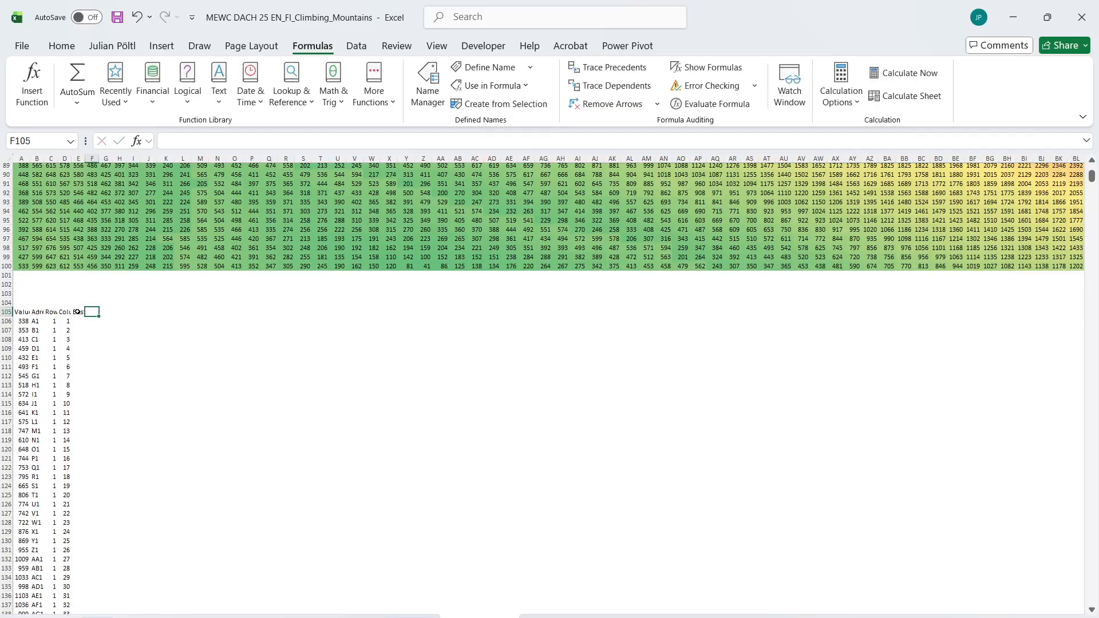
{"action": "type", "text": "North"}
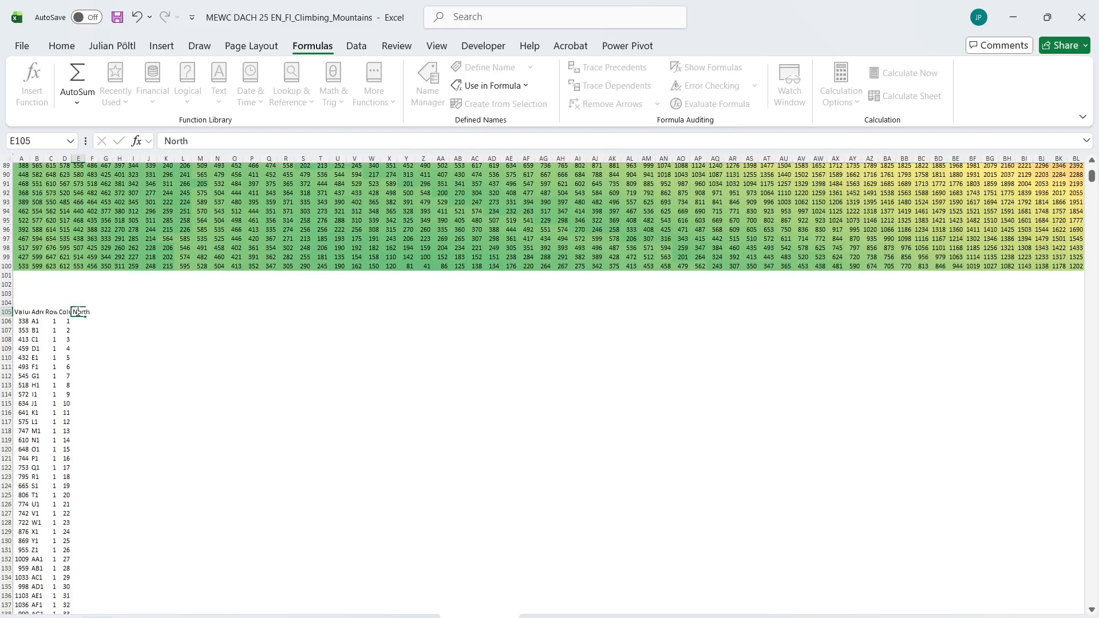
{"action": "key", "text": "Tab"}
{"action": "type", "text": "ES"}
{"action": "key", "text": "Tab"}
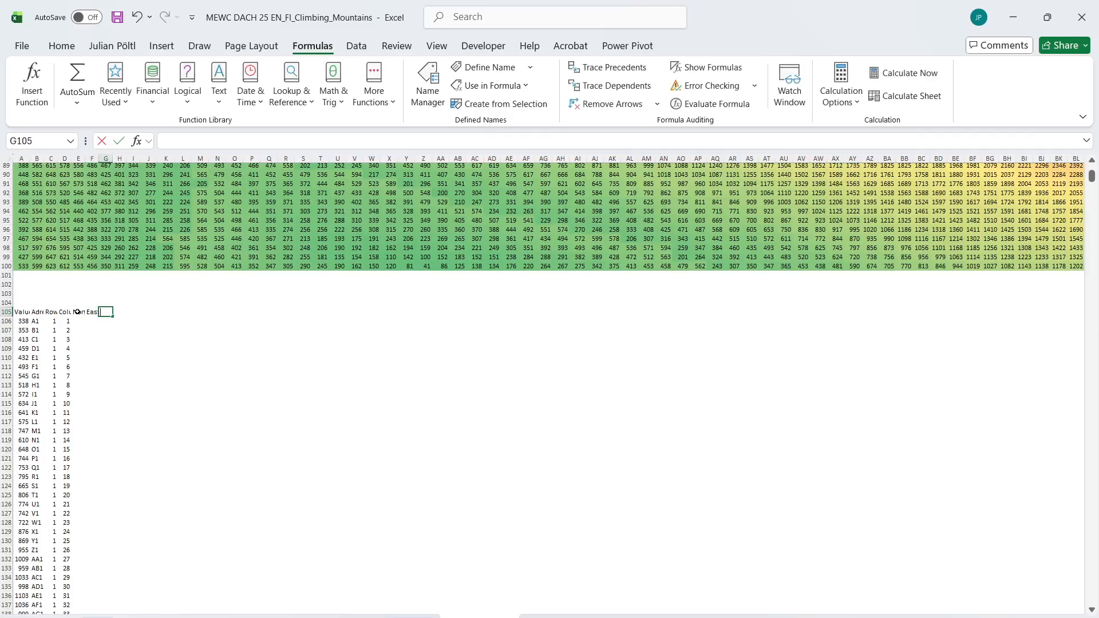
{"action": "type", "text": "South"}
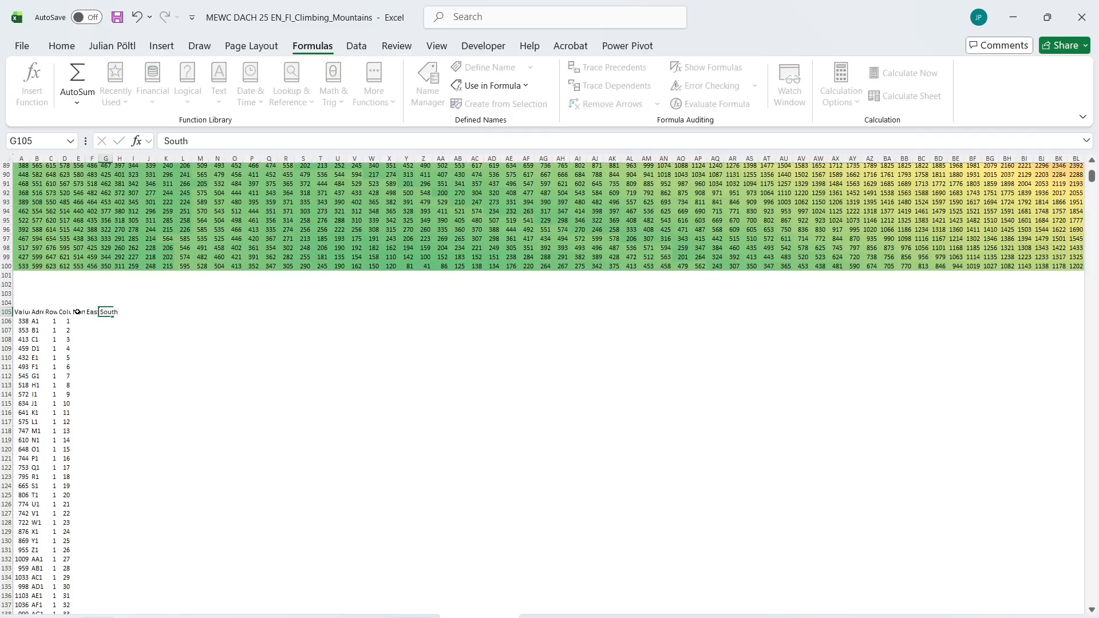
{"action": "key", "text": "Tab"}
{"action": "type", "text": "We"}
{"action": "key", "text": "Return"}
Enter =E_CellRefbasedonReferenceandMovement_Borders(B106;0;1) in E106 under the North header
{"action": "type", "text": "="}
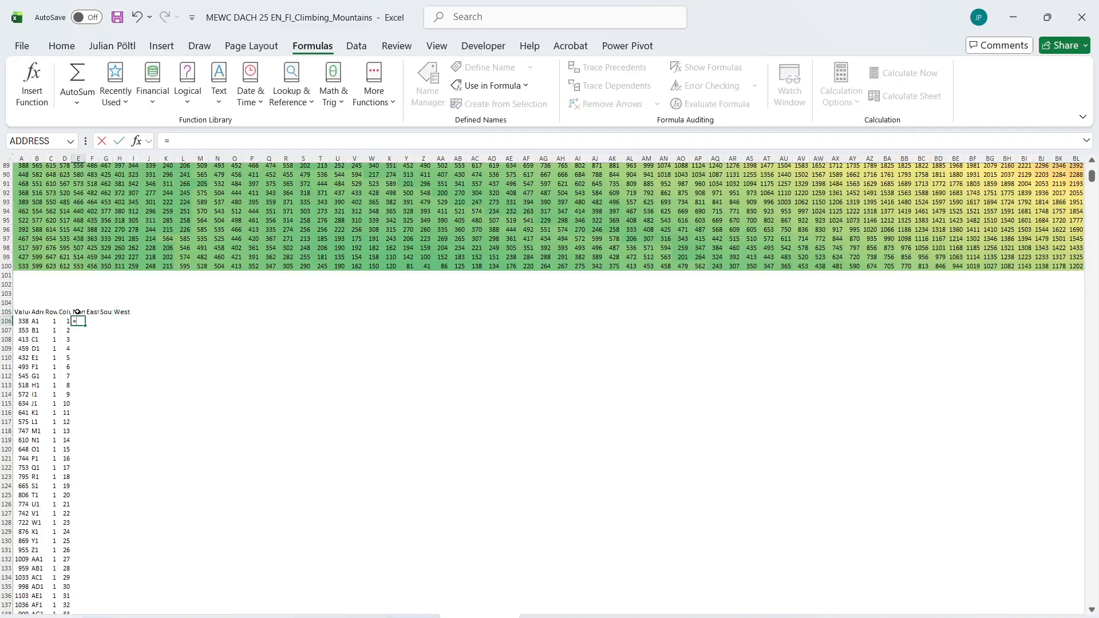
{"action": "type", "text": "borde"}
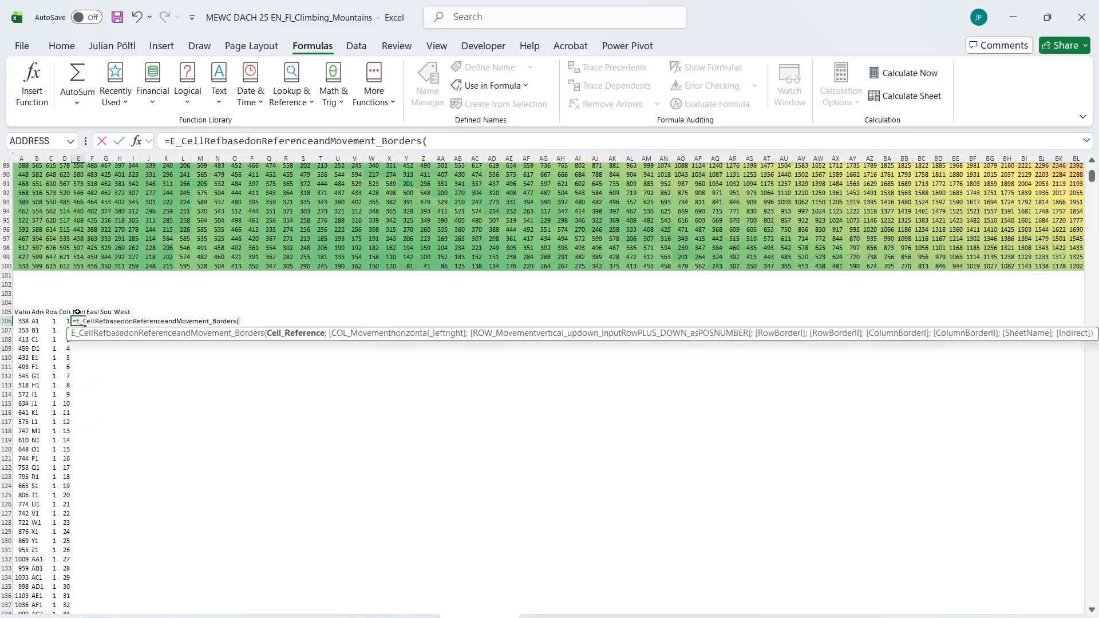
{"action": "key", "text": "Left"}
{"action": "key", "text": "Left"}
{"action": "key", "text": "Left"}
{"action": "type", "text": ";"}
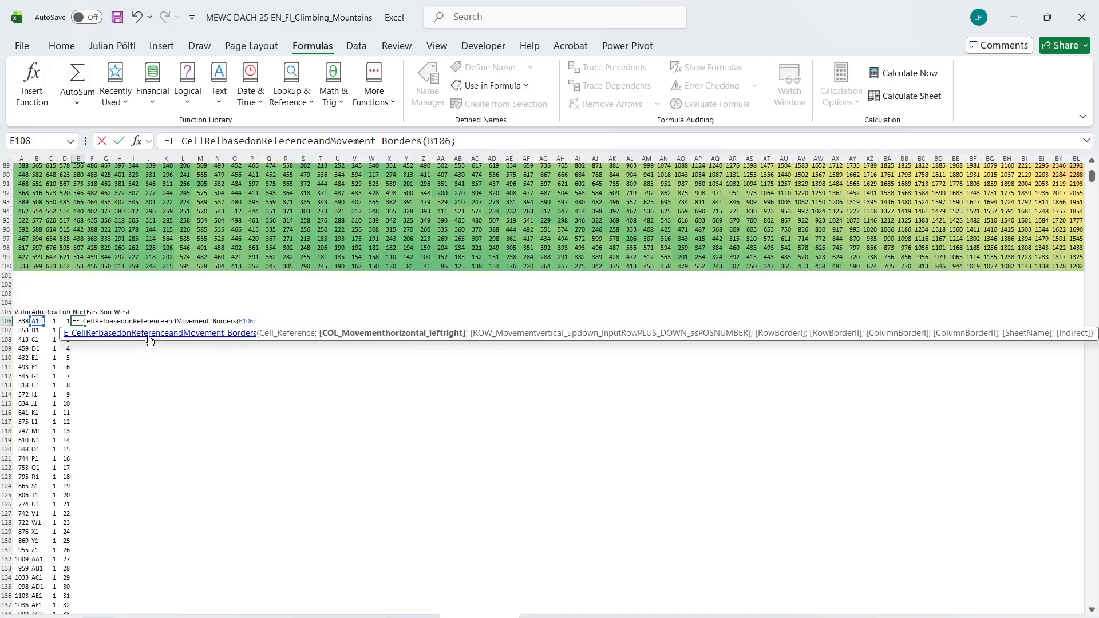
{"action": "type", "text": "0;1"}
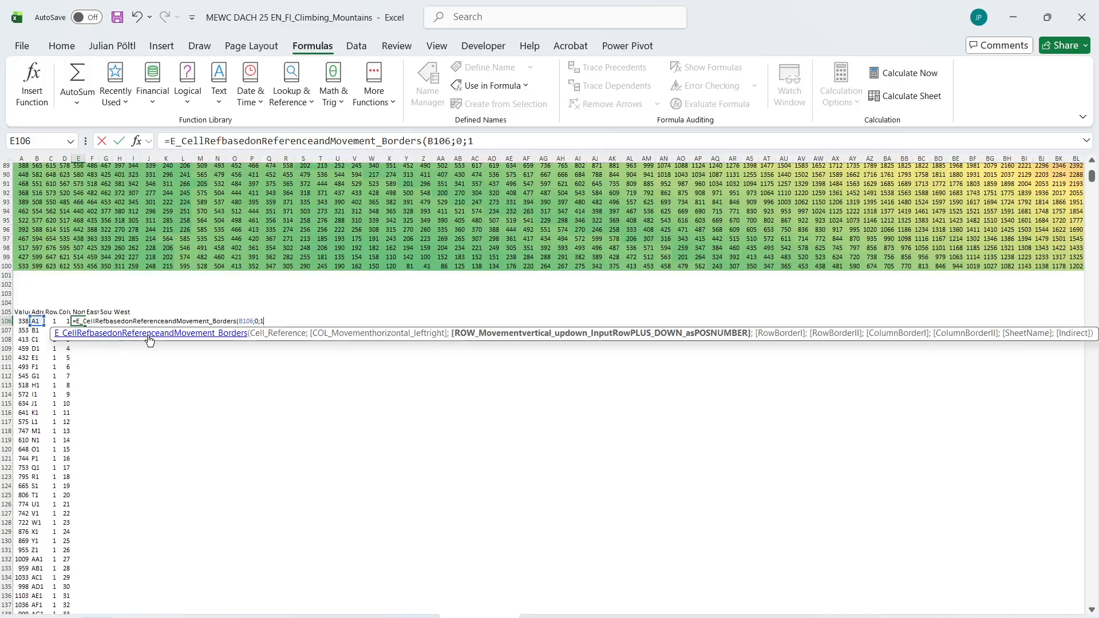
{"action": "type", "text": ")"}
{"action": "key", "text": "ctrl+Return"}
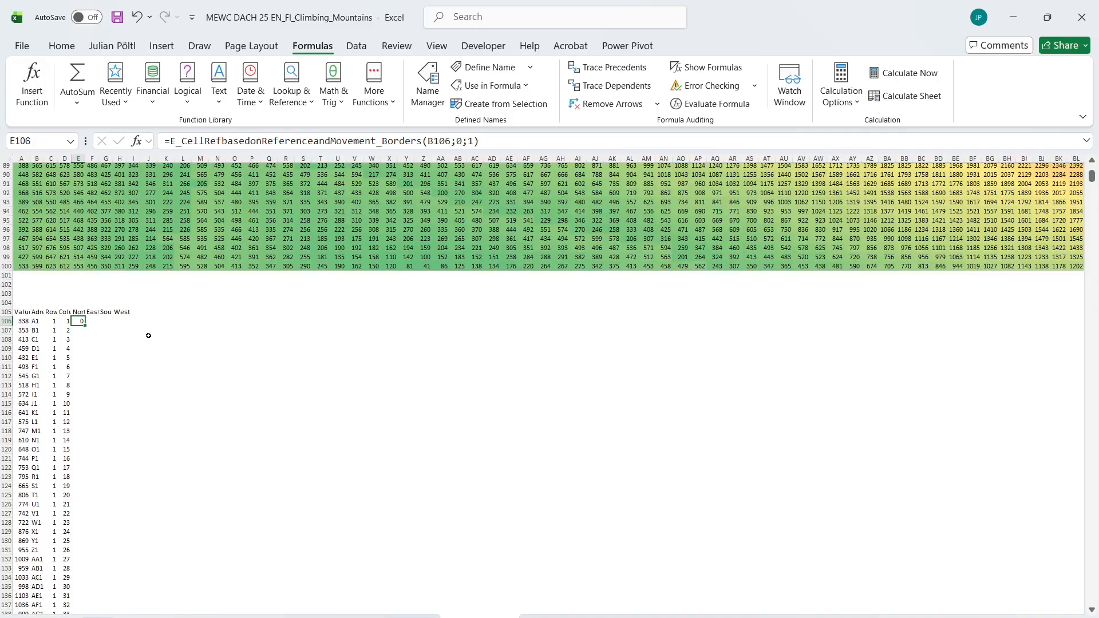
Extend the E106 formula with border arguments so its argument list reads (B106;0;1;1;;1)
{"action": "left_click", "coordinate": [536, 138]}
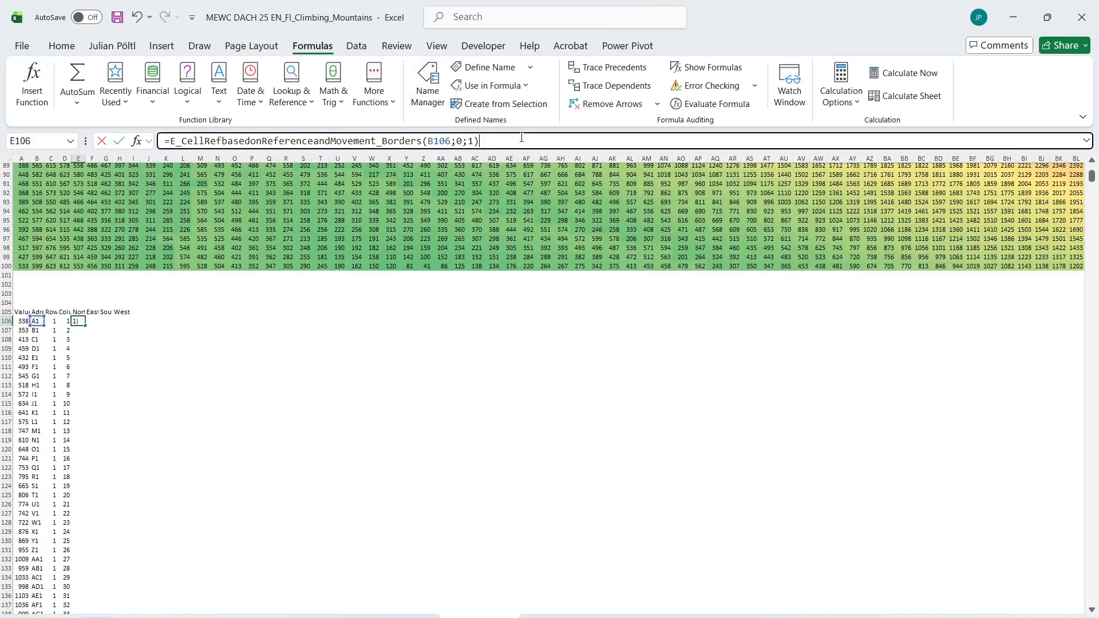
{"action": "key", "text": "BackSpace"}
{"action": "type", "text": ";"}
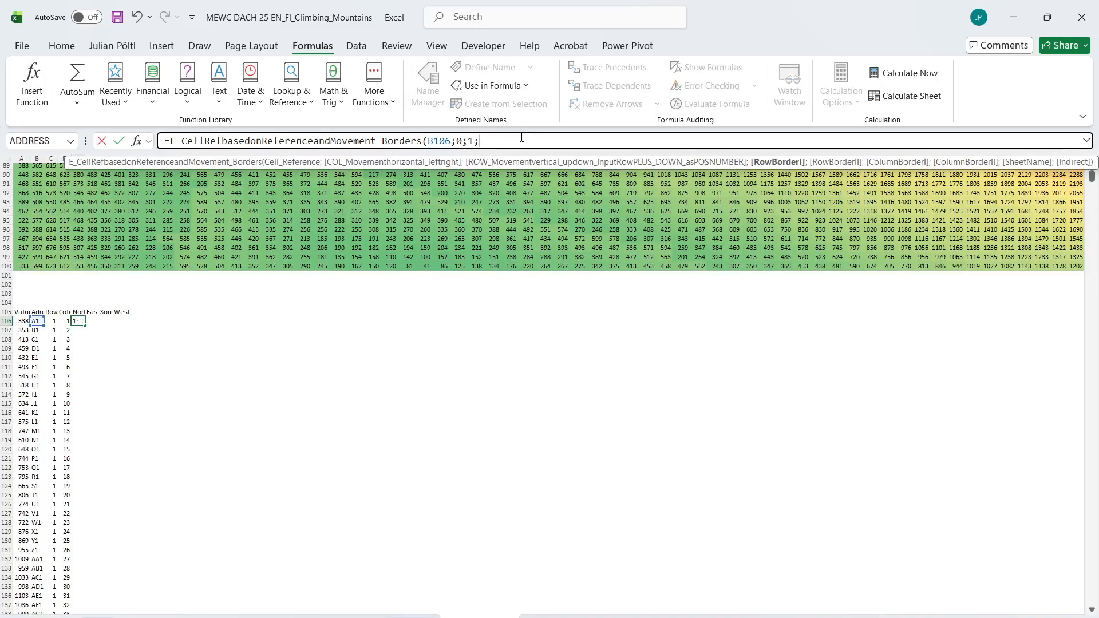
{"action": "type", "text": "1;1"}
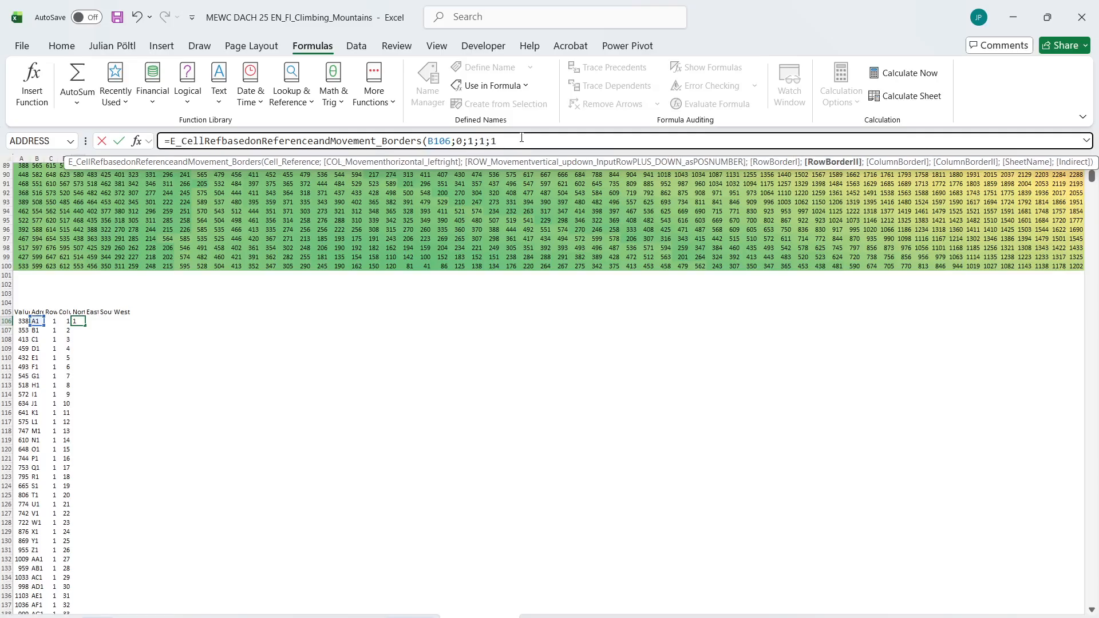
{"action": "key", "text": "BackSpace"}
{"action": "type", "text": ";1)"}
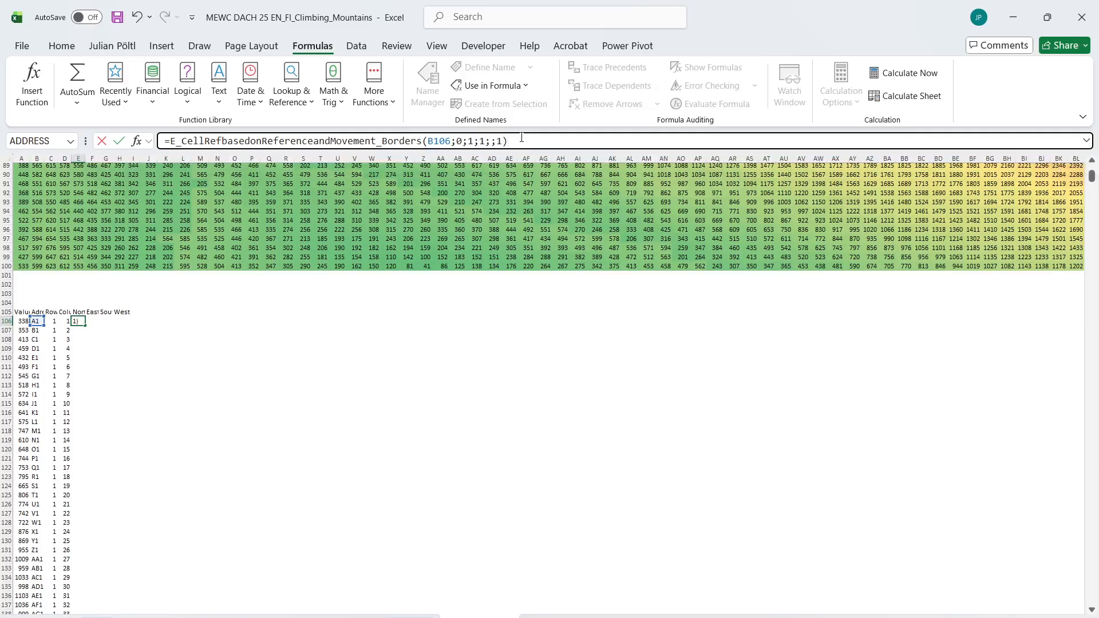
{"action": "key", "text": "Return"}
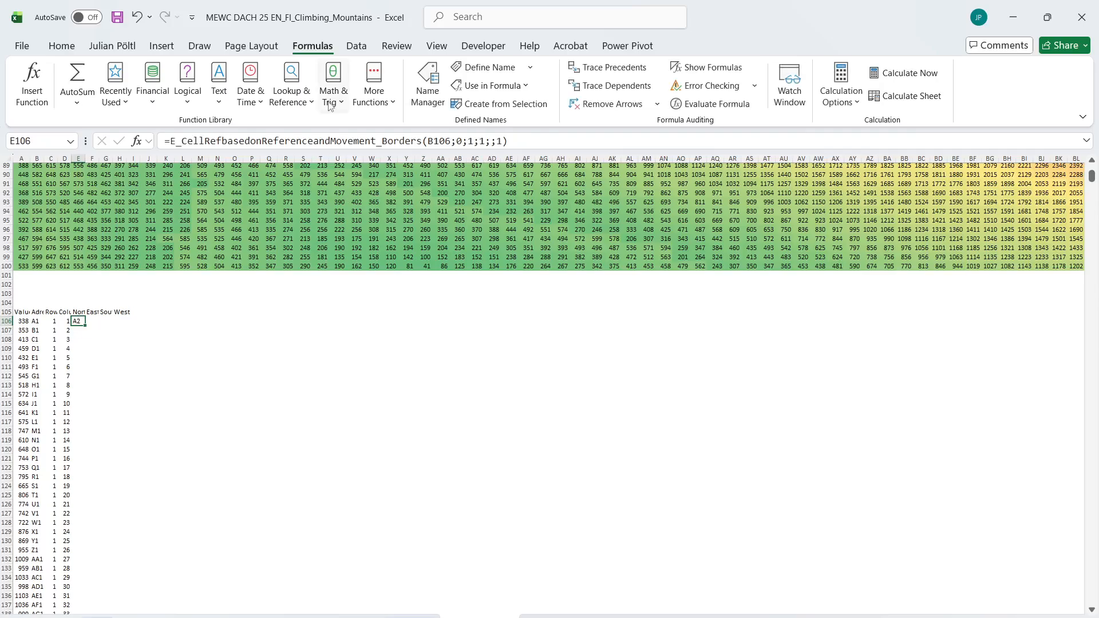
Change the vertical row movement in the E106 formula to -1 so it points north
{"action": "left_click", "coordinate": [494, 143]}
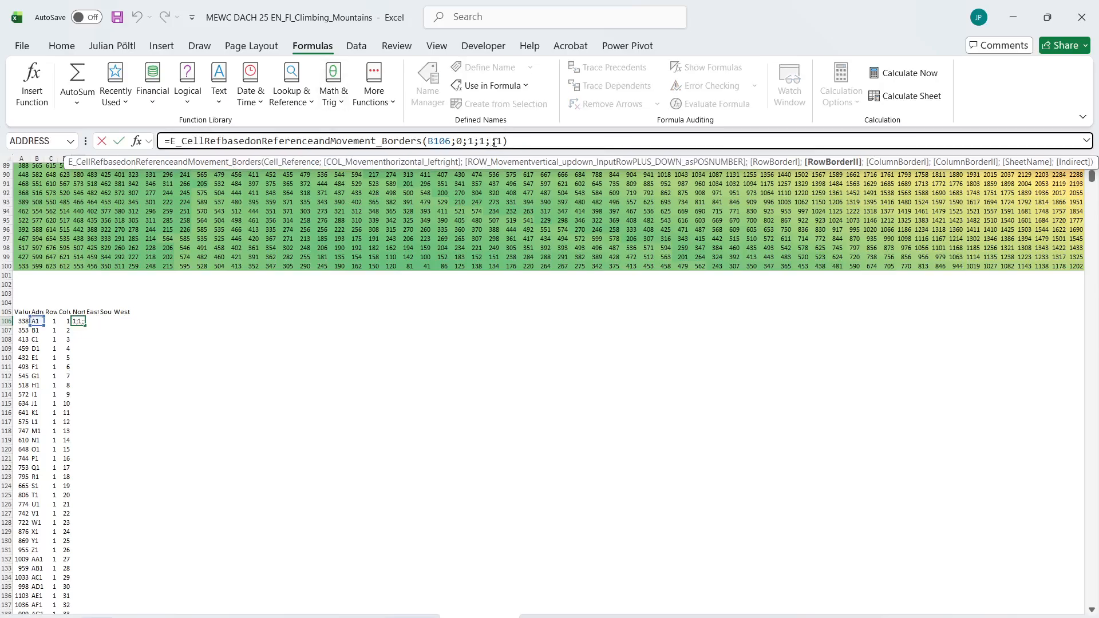
{"action": "type", "text": ";"}
{"action": "left_click", "coordinate": [450, 140]}
{"action": "left_click", "coordinate": [460, 141]}
{"action": "left_click", "coordinate": [470, 142]}
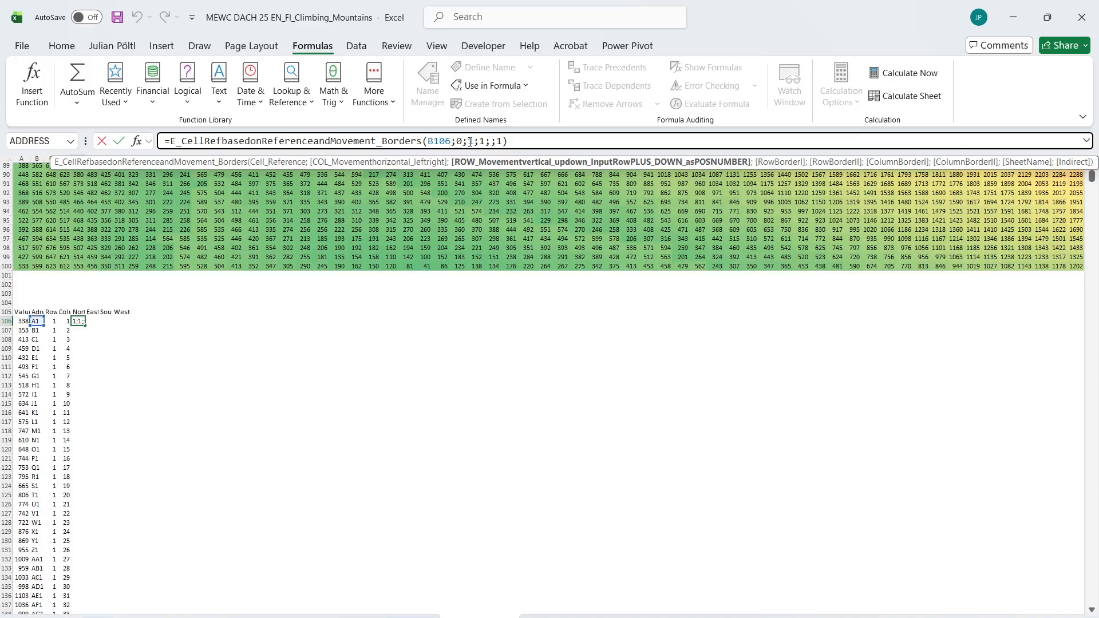
{"action": "type", "text": "-"}
{"action": "key", "text": "ctrl+Return"}
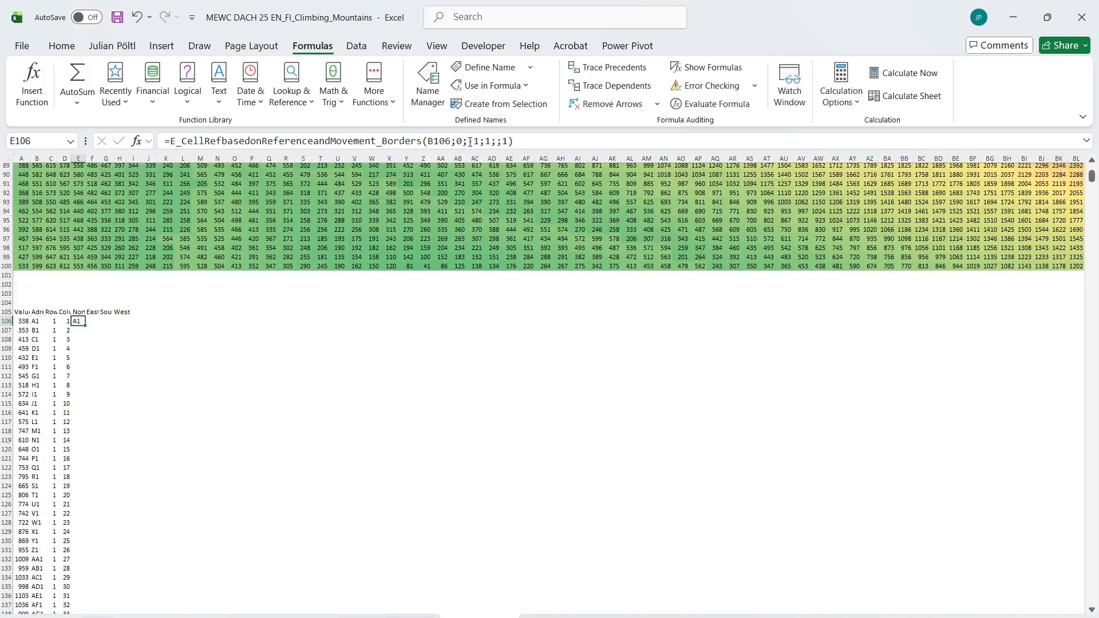
Reuse the North formula text in F106 for East, changing its arguments to (B106;1;;1;;1)
{"action": "left_click", "coordinate": [470, 141]}
{"action": "key", "text": "ctrl+a"}
{"action": "key", "text": "ctrl+c"}
{"action": "key", "text": "Escape"}
{"action": "key", "text": "Right"}
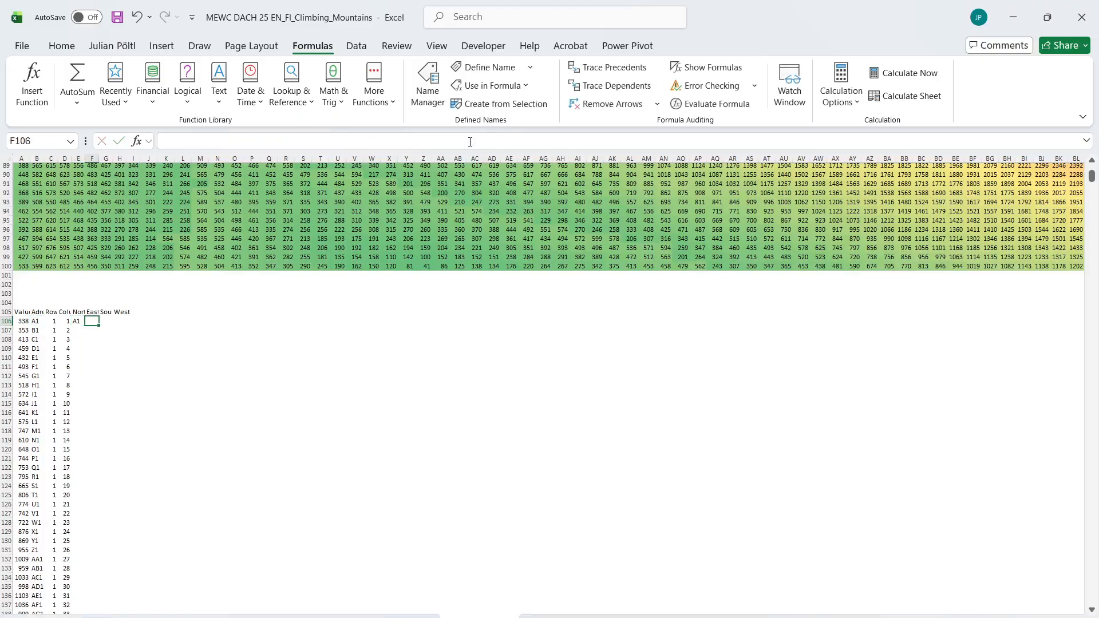
{"action": "left_click", "coordinate": [470, 142]}
{"action": "key", "text": "ctrl+v"}
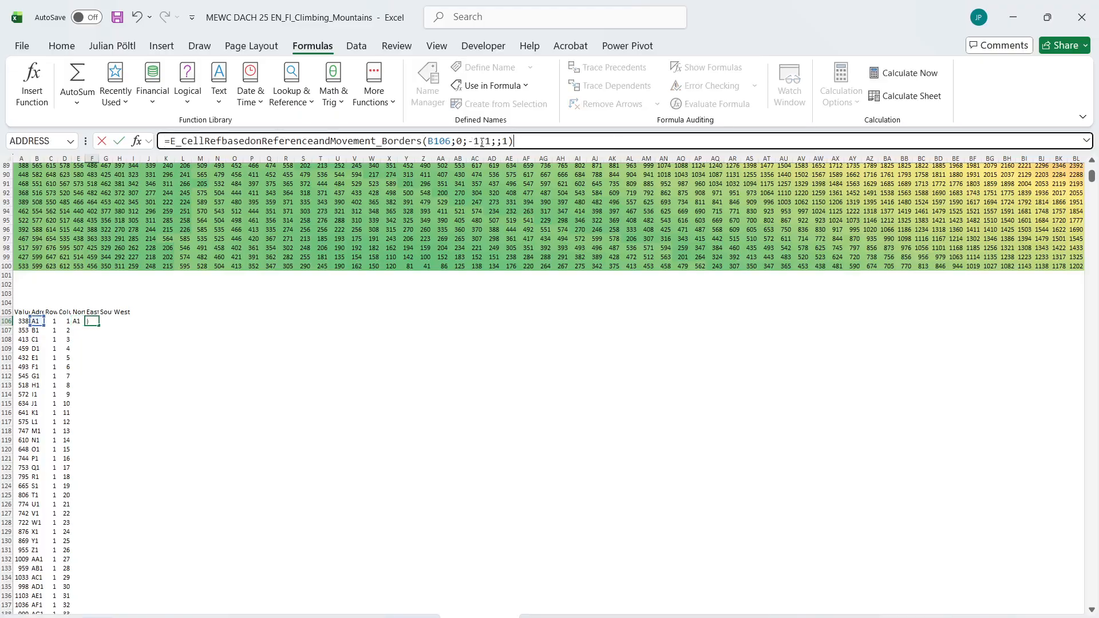
{"action": "left_click", "coordinate": [480, 142]}
{"action": "key", "text": "BackSpace"}
{"action": "key", "text": "BackSpace"}
{"action": "left_click", "coordinate": [463, 141]}
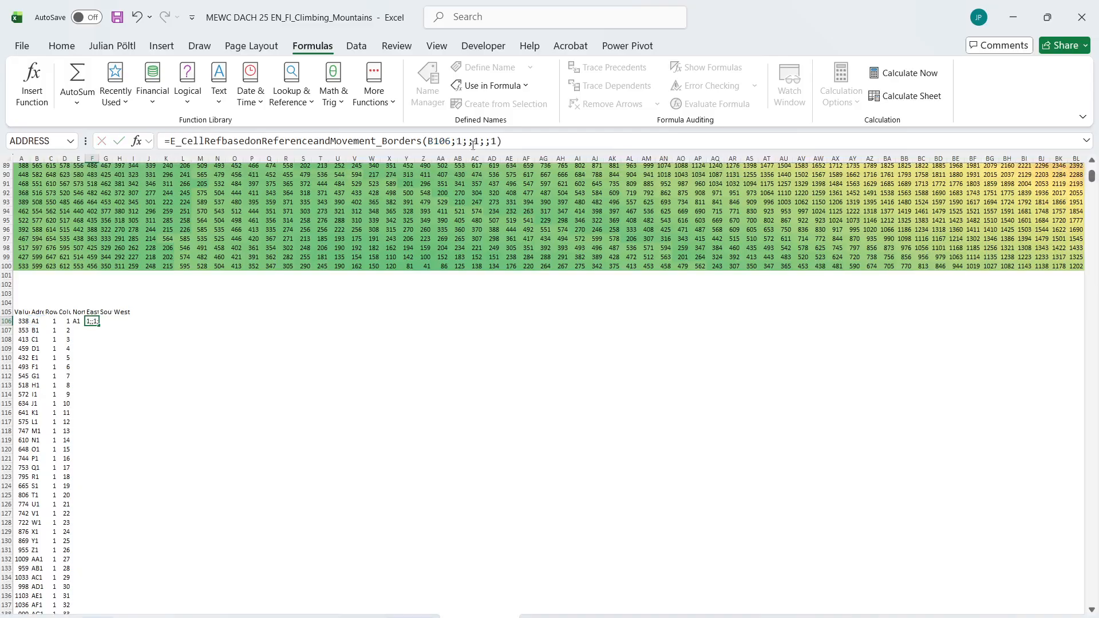
{"action": "key", "text": "Return"}
Reuse the North formula text in G106 for South, changing its arguments to (B106;0;1;1;;1)
{"action": "left_click", "coordinate": [106, 321]}
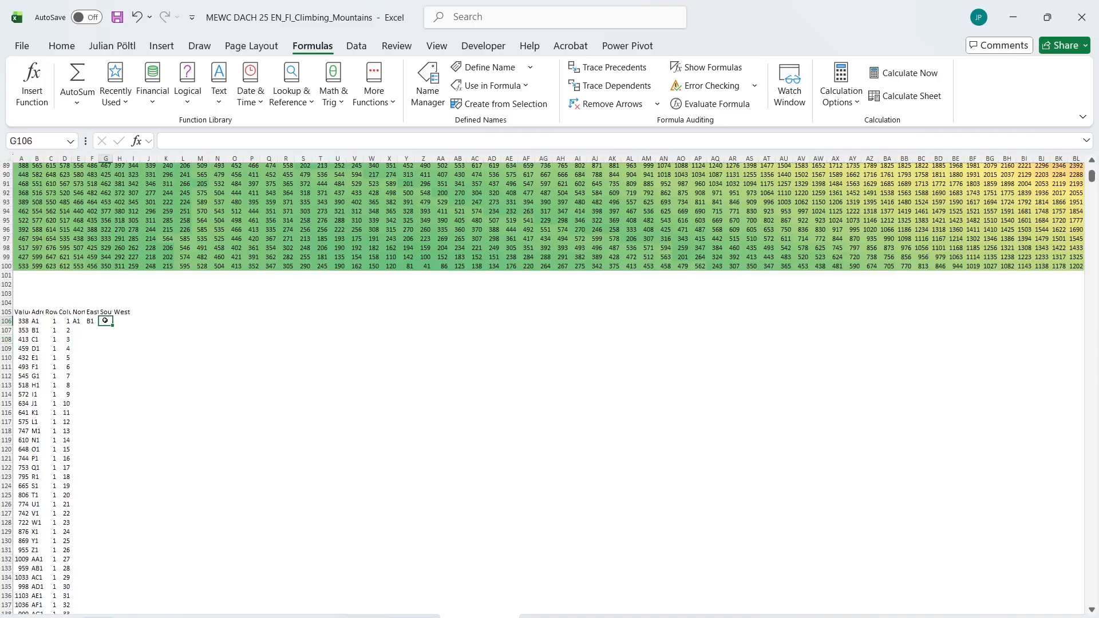
{"action": "left_click", "coordinate": [190, 142]}
{"action": "key", "text": "ctrl+v"}
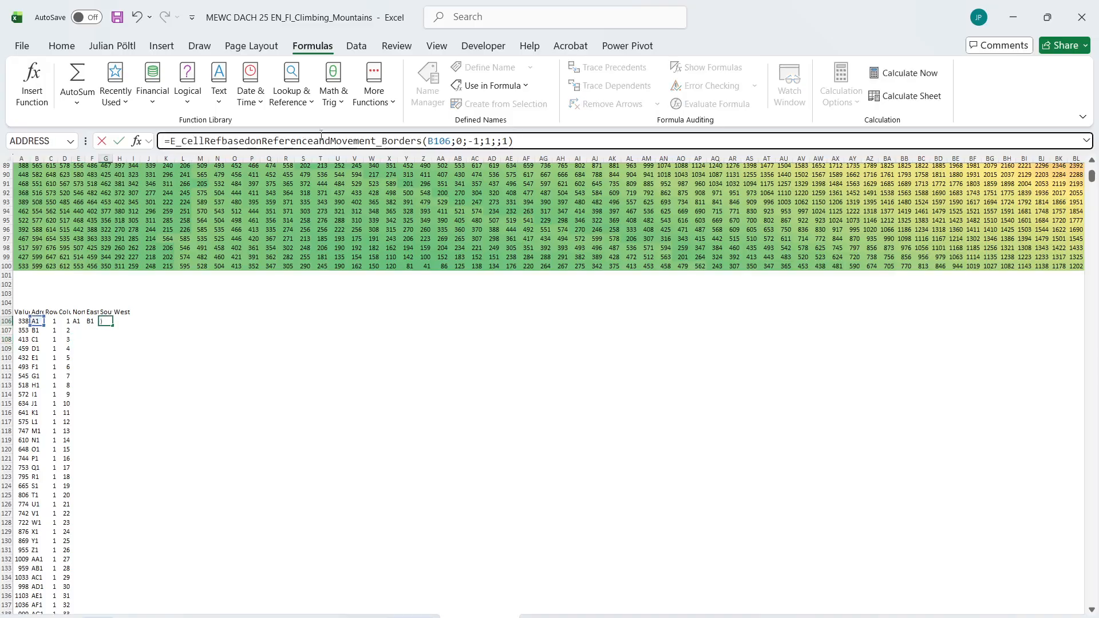
{"action": "left_click", "coordinate": [476, 141]}
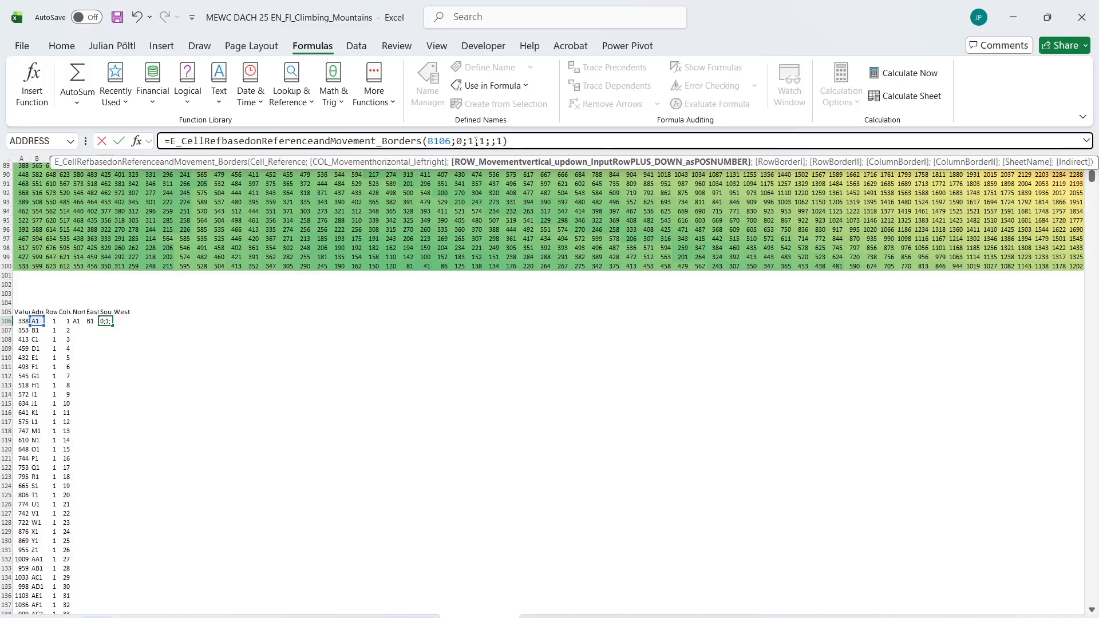
{"action": "key", "text": "BackSpace"}
{"action": "key", "text": "Return"}
{"action": "key", "text": "Up"}
{"action": "key", "text": "Up"}
{"action": "key", "text": "Up"}
{"action": "key", "text": "Down"}
{"action": "key", "text": "Down"}
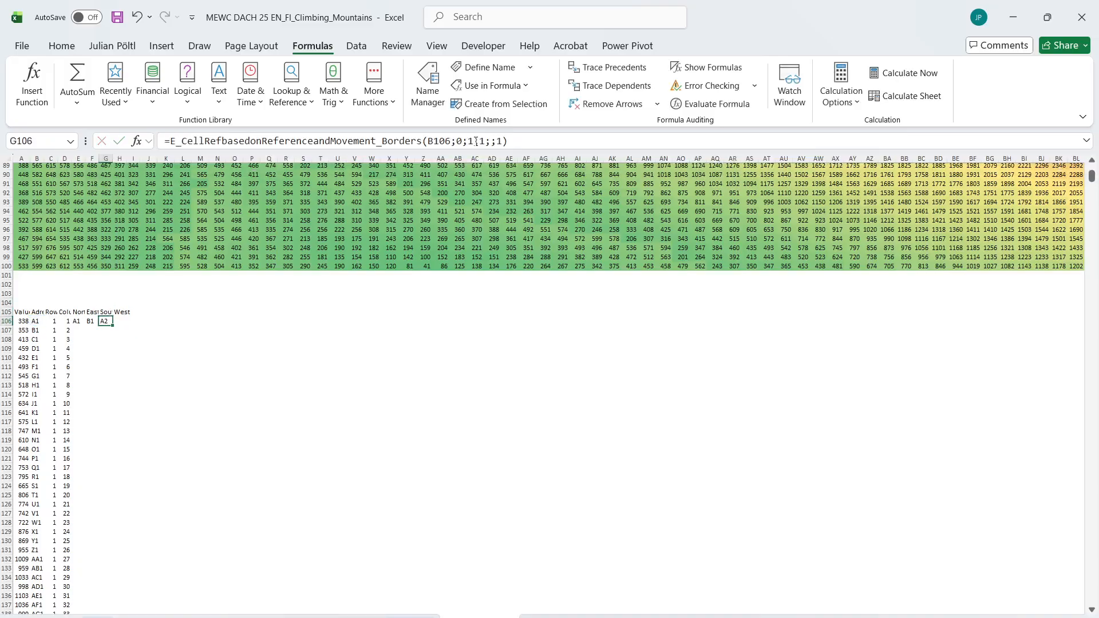
Copy the South formula text into H106 for West and change its arguments to (B106;-1;0;1;;1)
{"action": "left_click", "coordinate": [476, 141]}
{"action": "key", "text": "ctrl+a"}
{"action": "key", "text": "Tab"}
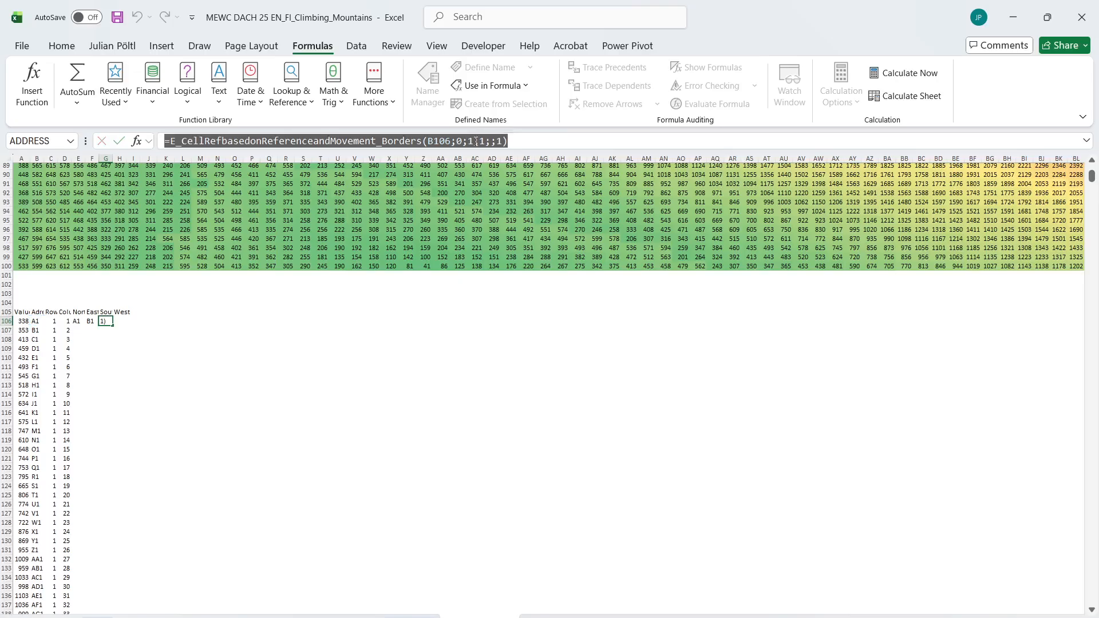
{"action": "left_click", "coordinate": [476, 141]}
{"action": "key", "text": "ctrl+v"}
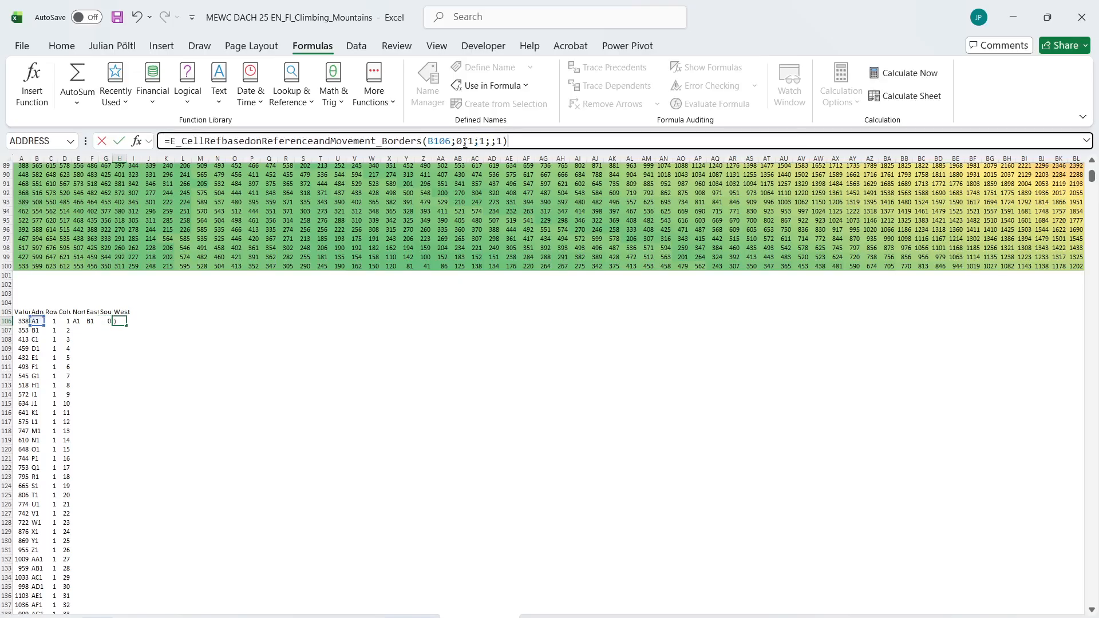
{"action": "left_click", "coordinate": [464, 141]}
{"action": "key", "text": "BackSpace"}
{"action": "type", "text": "-1"}
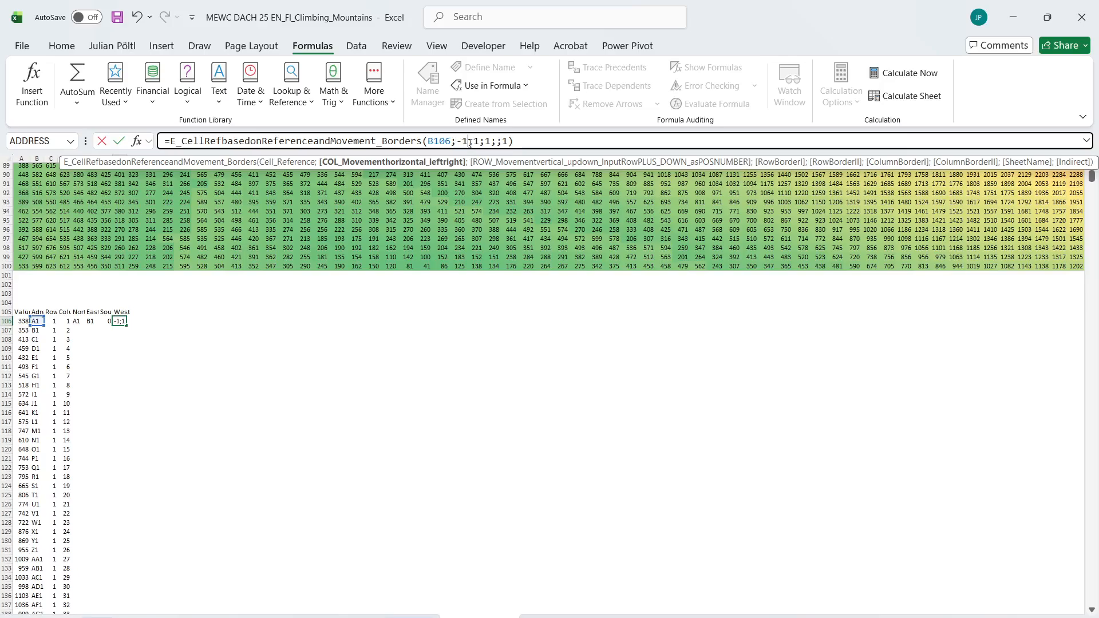
{"action": "left_click", "coordinate": [479, 142]}
{"action": "key", "text": "BackSpace"}
{"action": "type", "text": "0"}
{"action": "key", "text": "shift+Tab"}
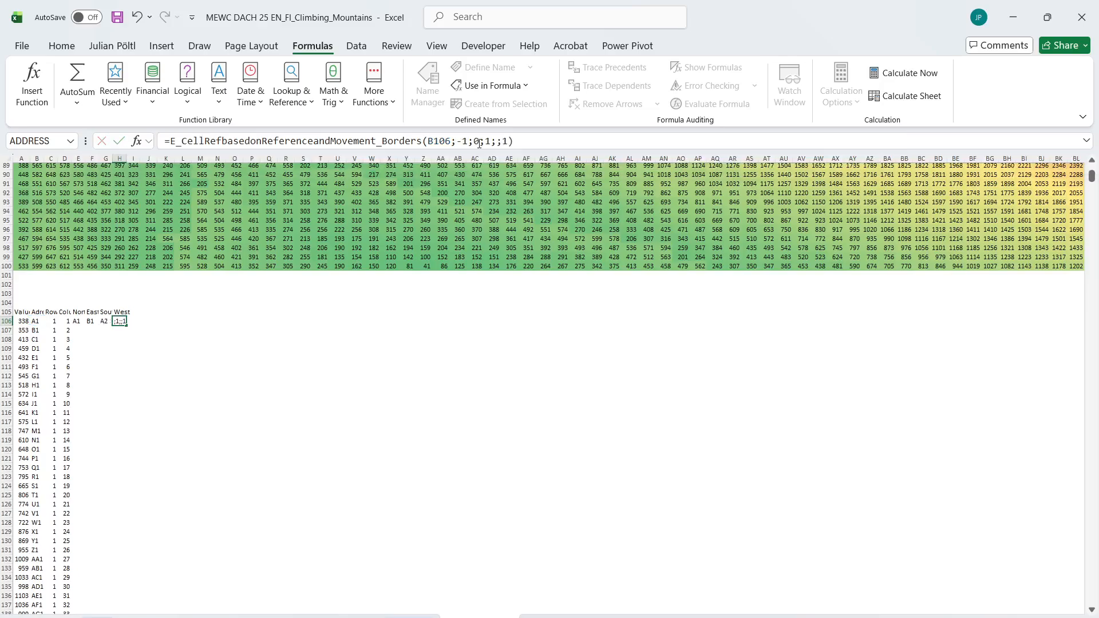
Fill the four direction formulas in E106:H106 down alongside the whole flattened list
{"action": "key", "text": "shift+Tab"}
{"action": "key", "text": "shift+Tab"}
{"action": "key", "text": "shift+Right"}
{"action": "key", "text": "shift+Right"}
{"action": "key", "text": "shift+Right"}
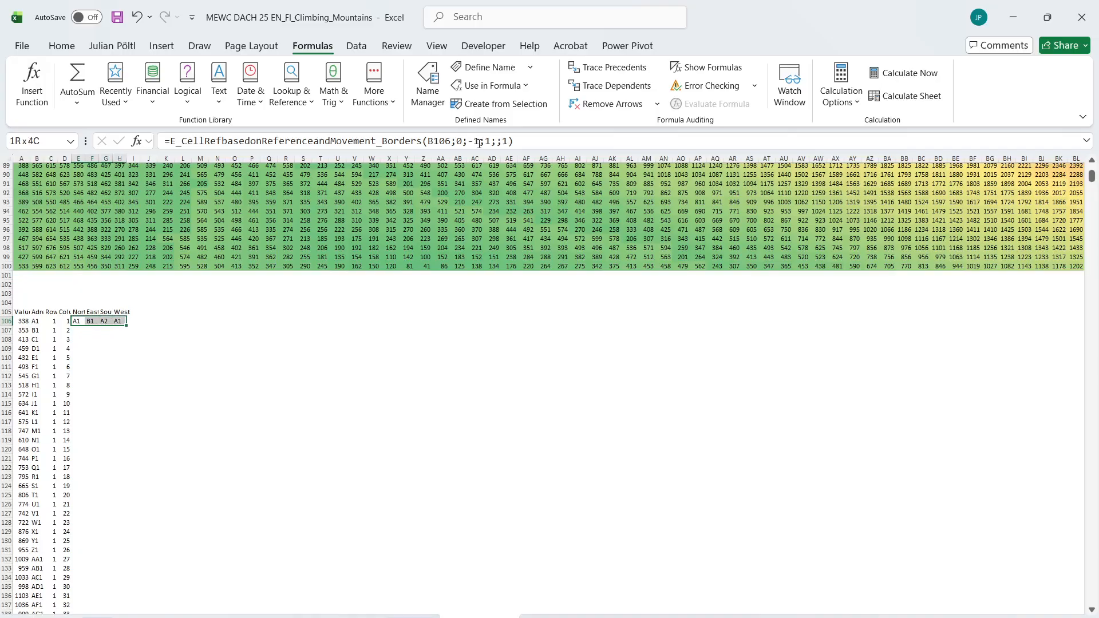
{"action": "double_click", "coordinate": [126, 325]}
Start an XLOOKUP formula in J106 with the neighbour addresses E106:H10105 as lookup values
{"action": "left_click", "coordinate": [144, 322]}
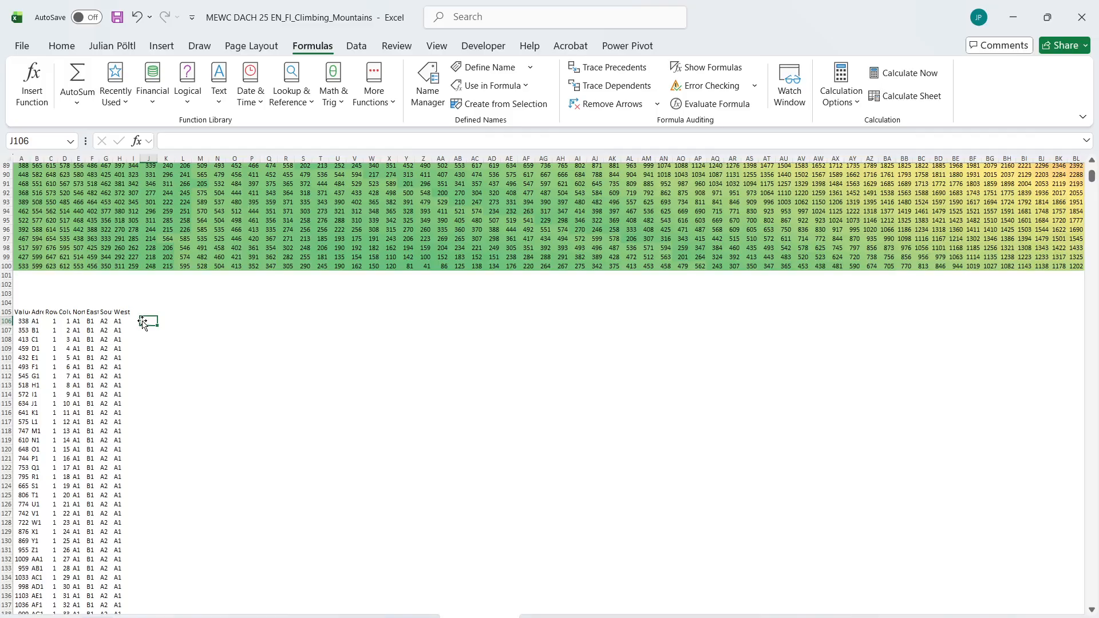
{"action": "type", "text": "=xl"}
{"action": "key", "text": "Tab"}
{"action": "key", "text": "Left"}
{"action": "key", "text": "Left"}
{"action": "key", "text": "Left"}
{"action": "key", "text": "Left"}
{"action": "key", "text": "Left"}
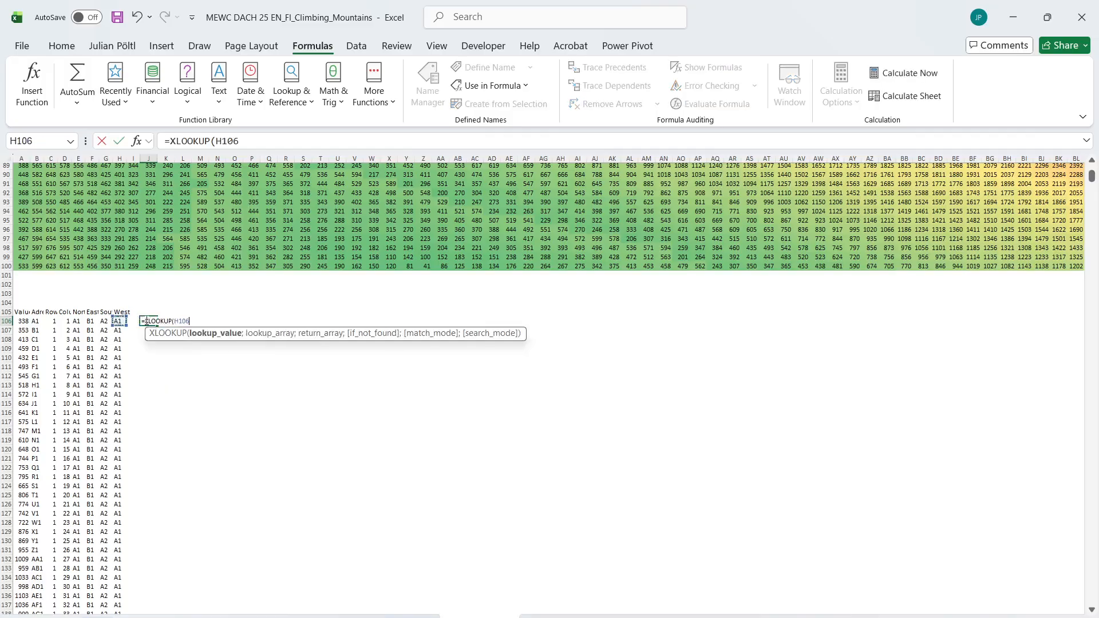
{"action": "key", "text": "shift+Right"}
{"action": "key", "text": "shift+Right"}
{"action": "key", "text": "shift+Right"}
{"action": "key", "text": "ctrl+shift+Down"}
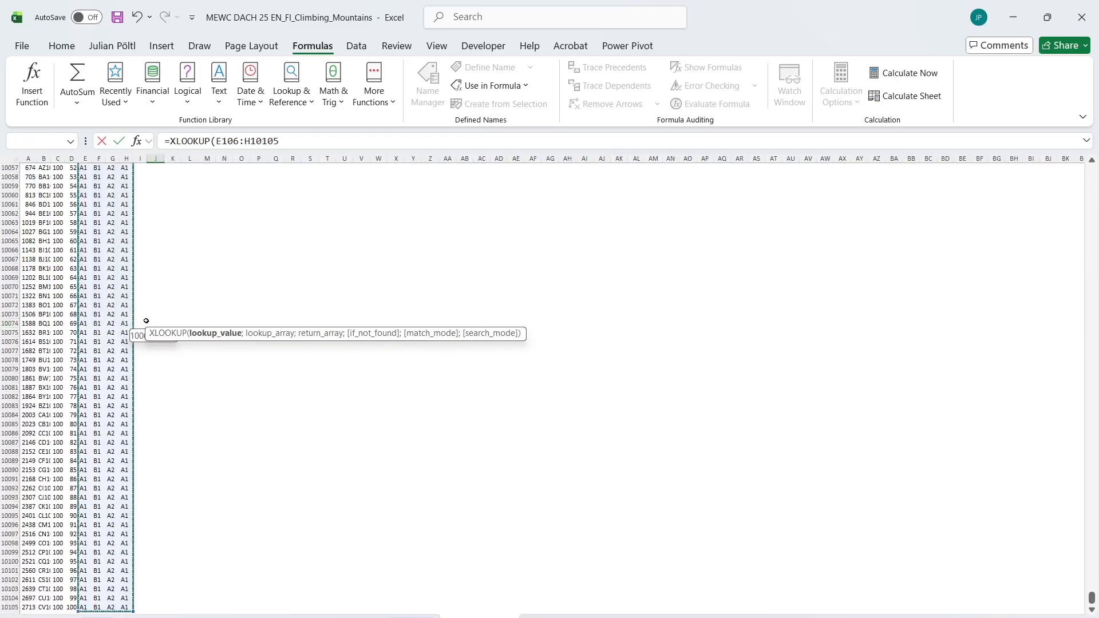
Set the XLOOKUP's lookup array to the cell addresses B106:B10105
{"action": "type", "text": ";"}
{"action": "key", "text": "Left"}
{"action": "key", "text": "Left"}
{"action": "key", "text": "Left"}
{"action": "key", "text": "Left"}
{"action": "key", "text": "Left"}
Set the XLOOKUP's return array to the elevations A106:A10105 and enter the formula
{"action": "key", "text": "Left"}
{"action": "key", "text": "Left"}
{"action": "key", "text": "Left"}
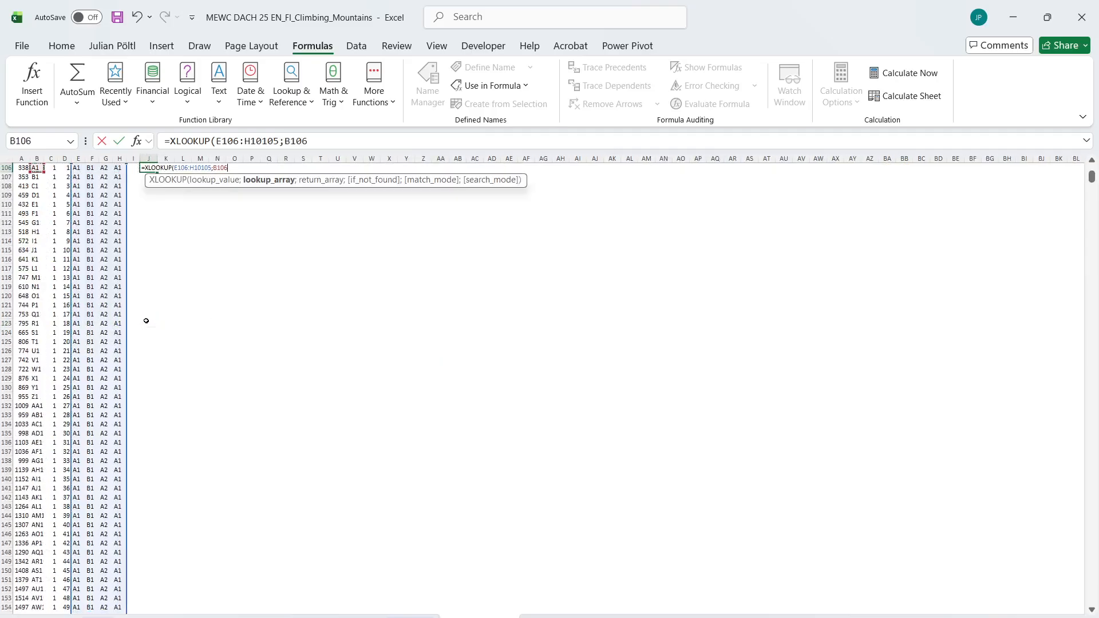
{"action": "key", "text": "ctrl+shift+Down"}
{"action": "type", "text": ";"}
{"action": "key", "text": "Left"}
{"action": "key", "text": "Left"}
{"action": "key", "text": "Left"}
{"action": "key", "text": "Left"}
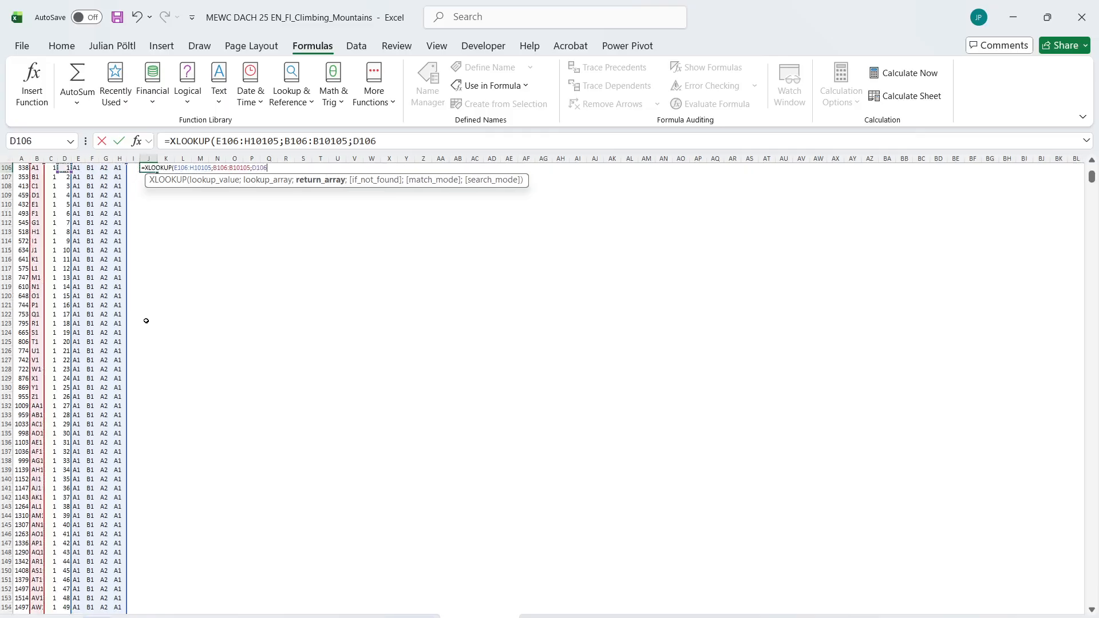
{"action": "key", "text": "ctrl+shift+Down"}
{"action": "key", "text": "Return"}
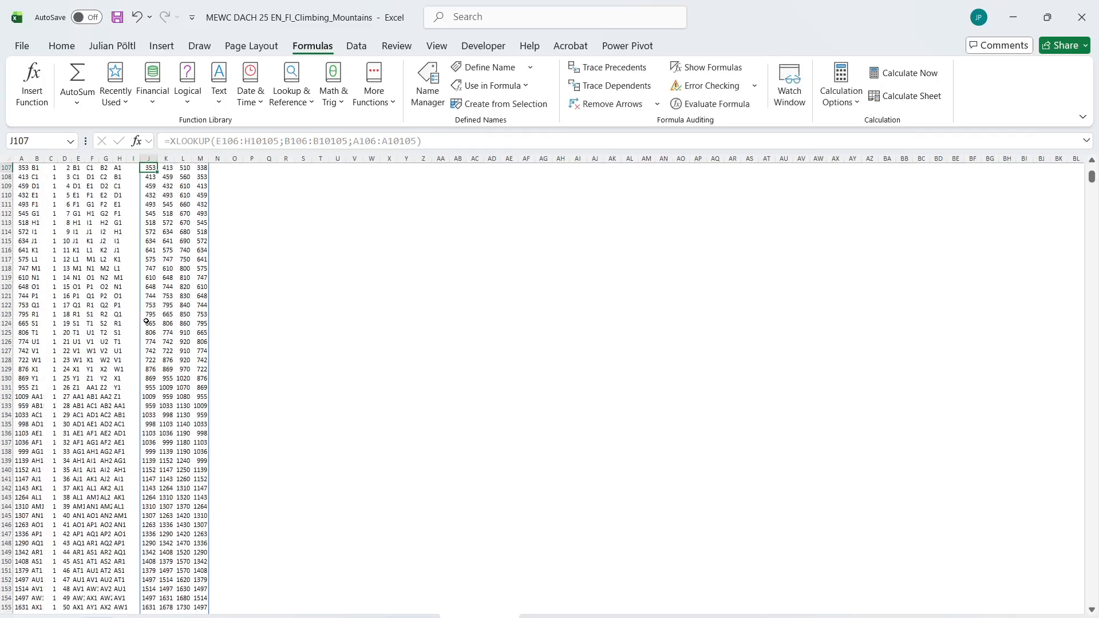
{"action": "key", "text": "Up"}
{"action": "key", "text": "Up"}
Check the Bonus 5 question about the tallest cliff, then return to the flattened list below the map
{"action": "left_click", "coordinate": [105, 617]}
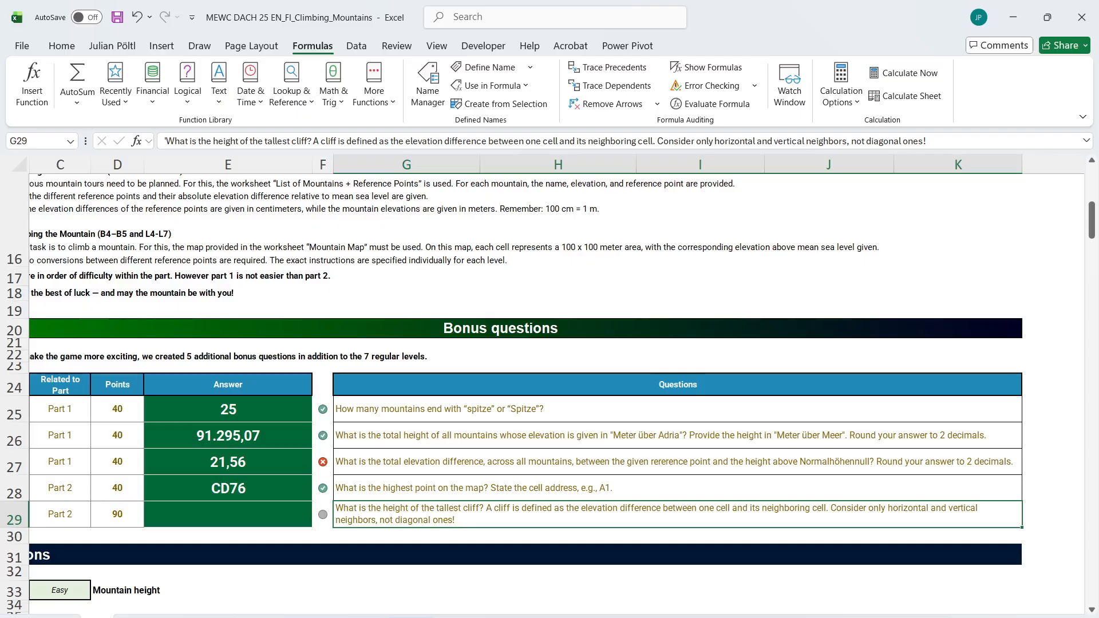
{"action": "left_click", "coordinate": [150, 617]}
{"action": "left_click", "coordinate": [216, 617]}
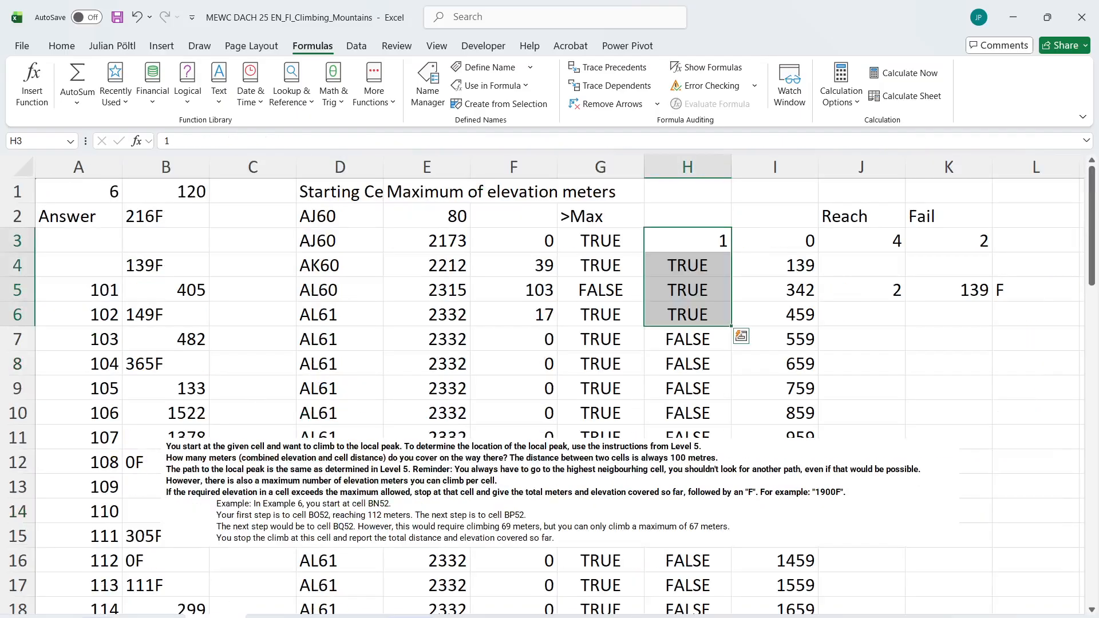
{"action": "left_click", "coordinate": [110, 617]}
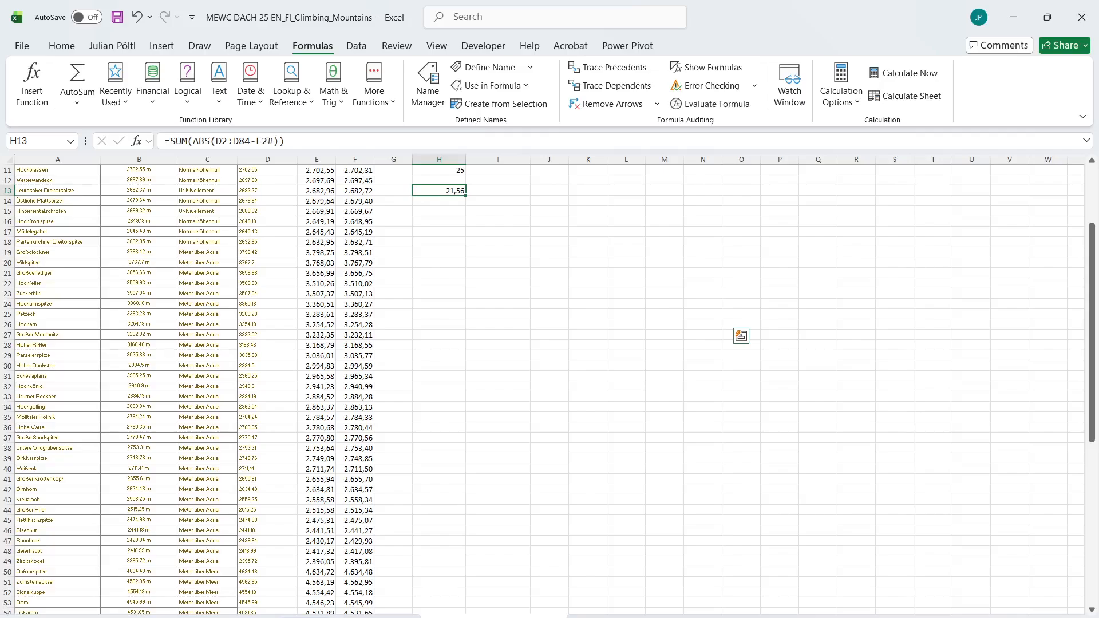
{"action": "left_click", "coordinate": [375, 617]}
{"action": "scroll", "coordinate": [347, 344], "scroll_direction": "up", "scroll_amount": 4}
{"action": "scroll", "coordinate": [347, 343], "scroll_direction": "up", "scroll_amount": 2}
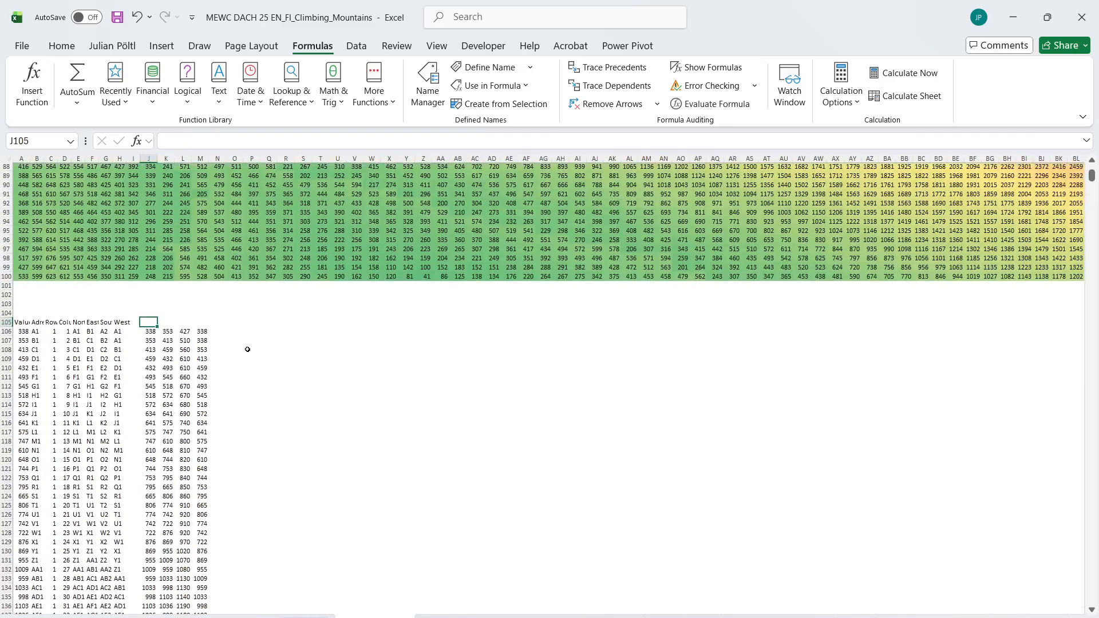
Start a difference formula in O106 with the spilled neighbour elevations J106# as the minuend
{"action": "left_click", "coordinate": [231, 333]}
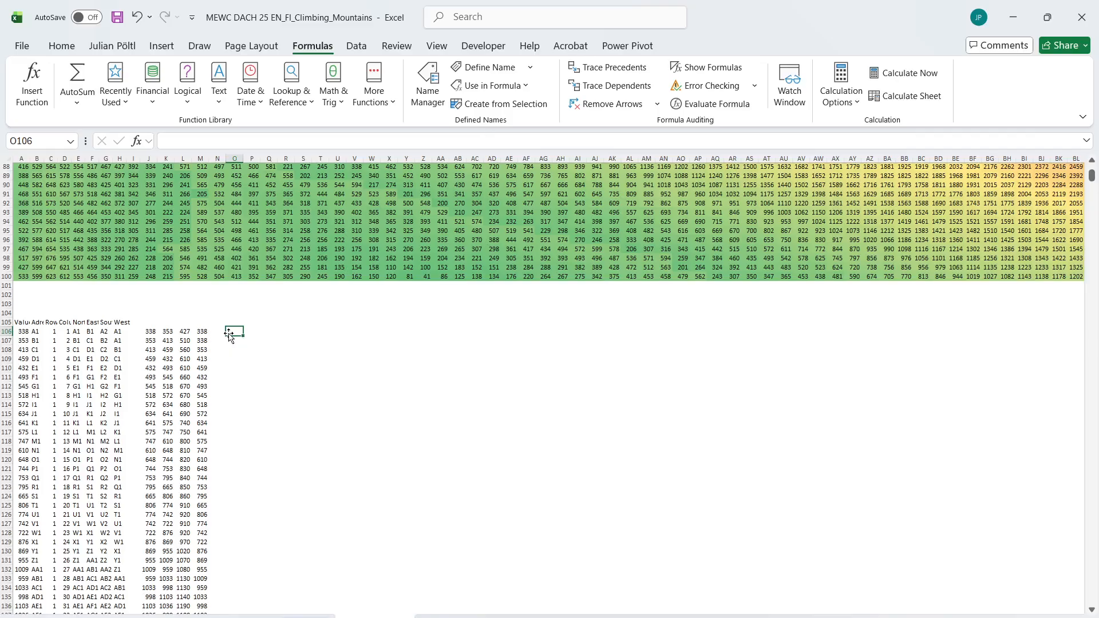
{"action": "type", "text": "="}
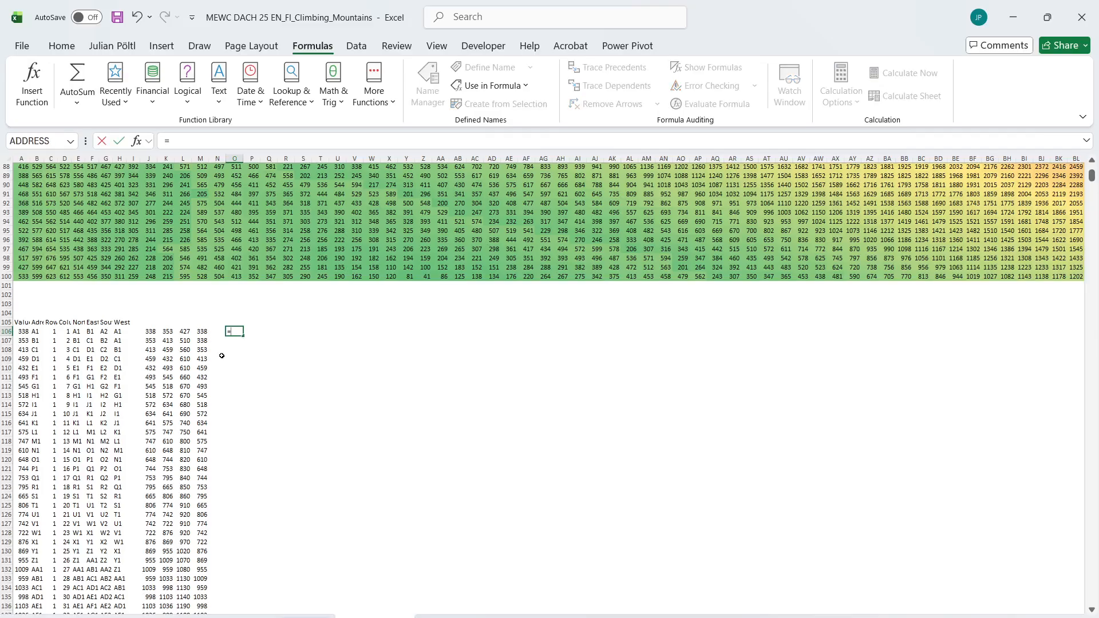
{"action": "key", "text": "Left"}
{"action": "key", "text": "Left"}
{"action": "key", "text": "Left"}
{"action": "key", "text": "Left"}
{"action": "key", "text": "Left"}
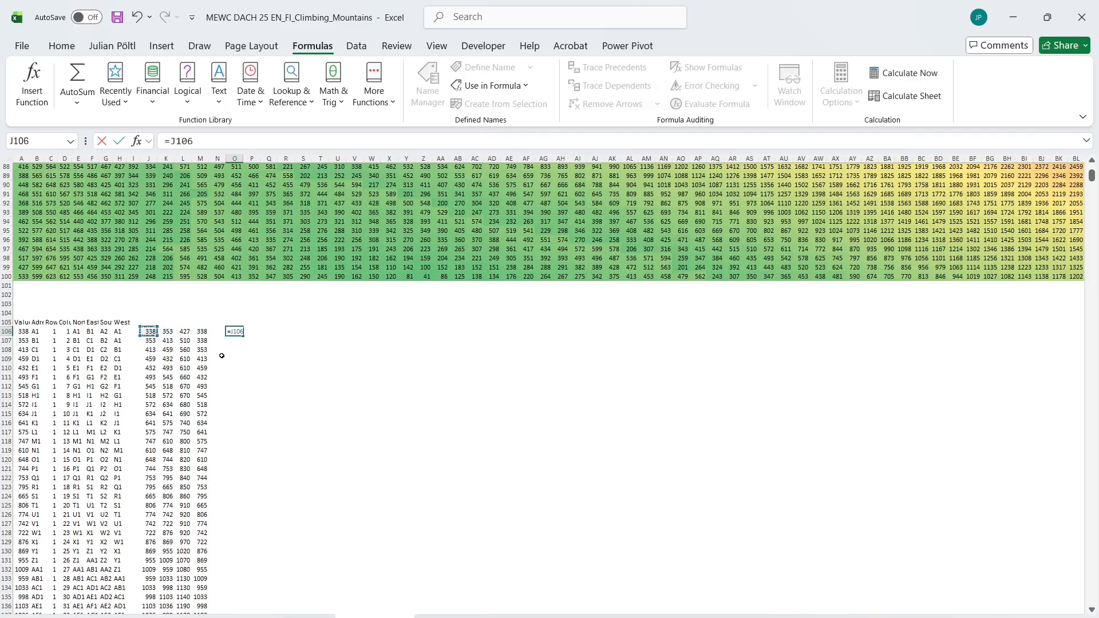
{"action": "key", "text": "shift+Right"}
{"action": "key", "text": "shift+Right"}
{"action": "key", "text": "shift+Right"}
{"action": "key", "text": "ctrl+shift+Down"}
{"action": "type", "text": "-"}
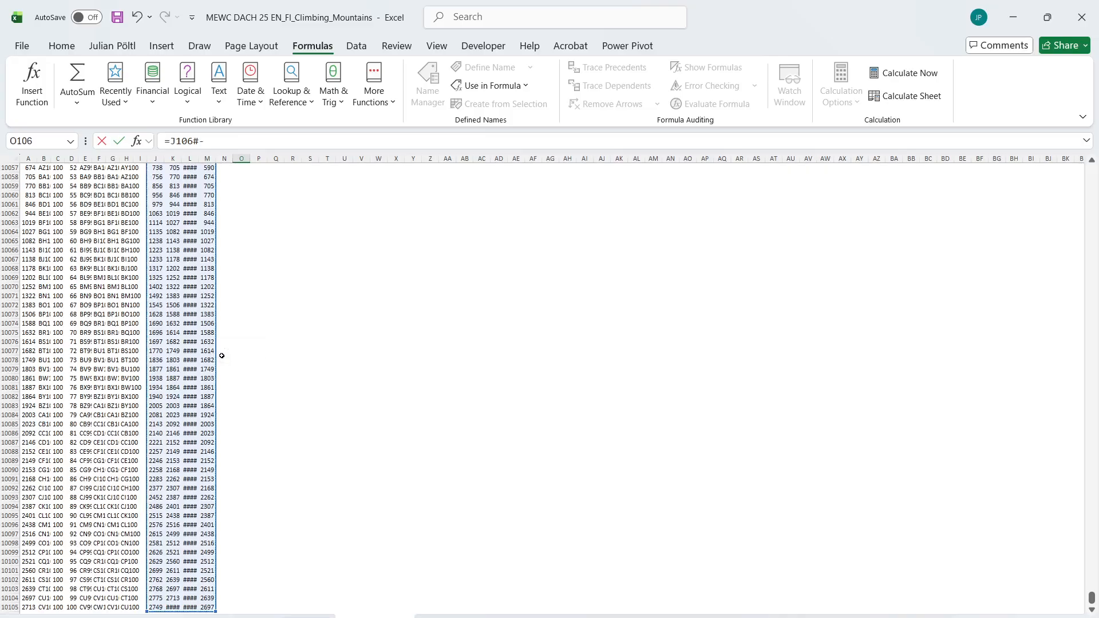
Subtract the own elevations to complete =J106#-A106:A10105 in O106, and re-enter the formula so it recalculates
{"action": "key", "text": "Left"}
{"action": "key", "text": "Left"}
{"action": "key", "text": "Left"}
{"action": "key", "text": "Left"}
{"action": "key", "text": "Left"}
{"action": "key", "text": "Left"}
{"action": "key", "text": "Left"}
{"action": "key", "text": "Left"}
{"action": "key", "text": "Left"}
{"action": "key", "text": "Left"}
{"action": "key", "text": "Left"}
{"action": "key", "text": "Left"}
{"action": "key", "text": "Left"}
{"action": "key", "text": "Left"}
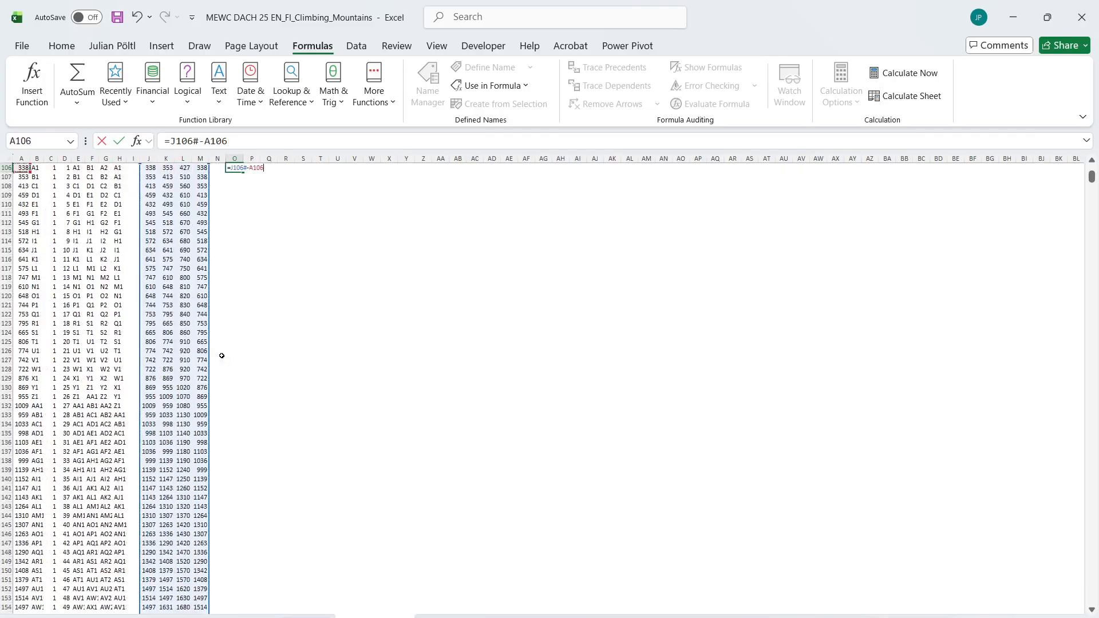
{"action": "key", "text": "ctrl+shift+Down"}
{"action": "key", "text": "ctrl+Return"}
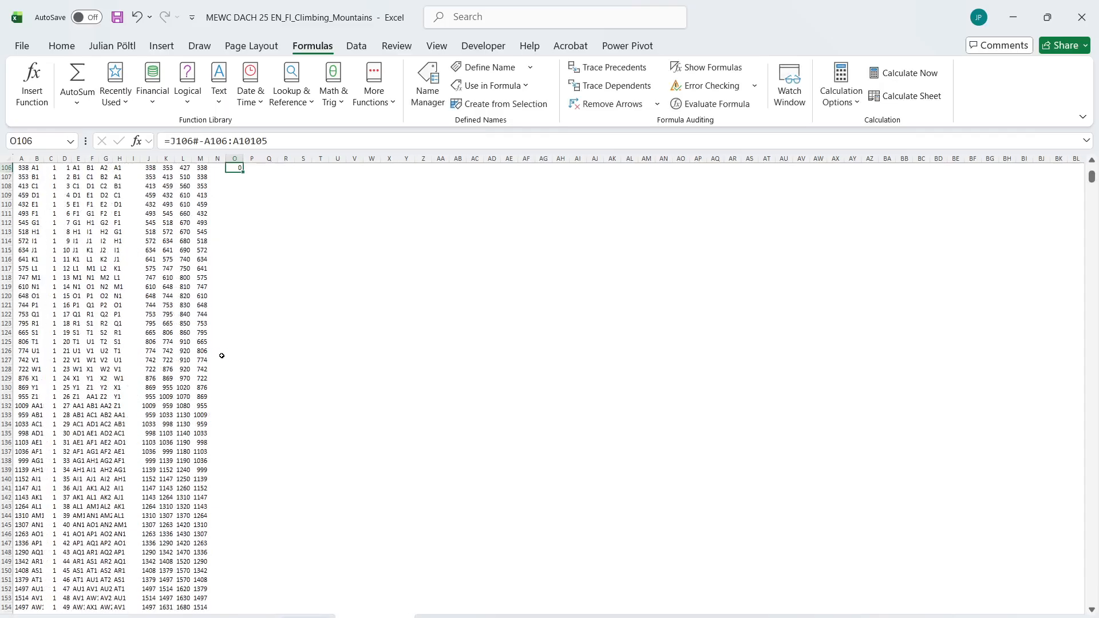
{"action": "left_click", "coordinate": [284, 141]}
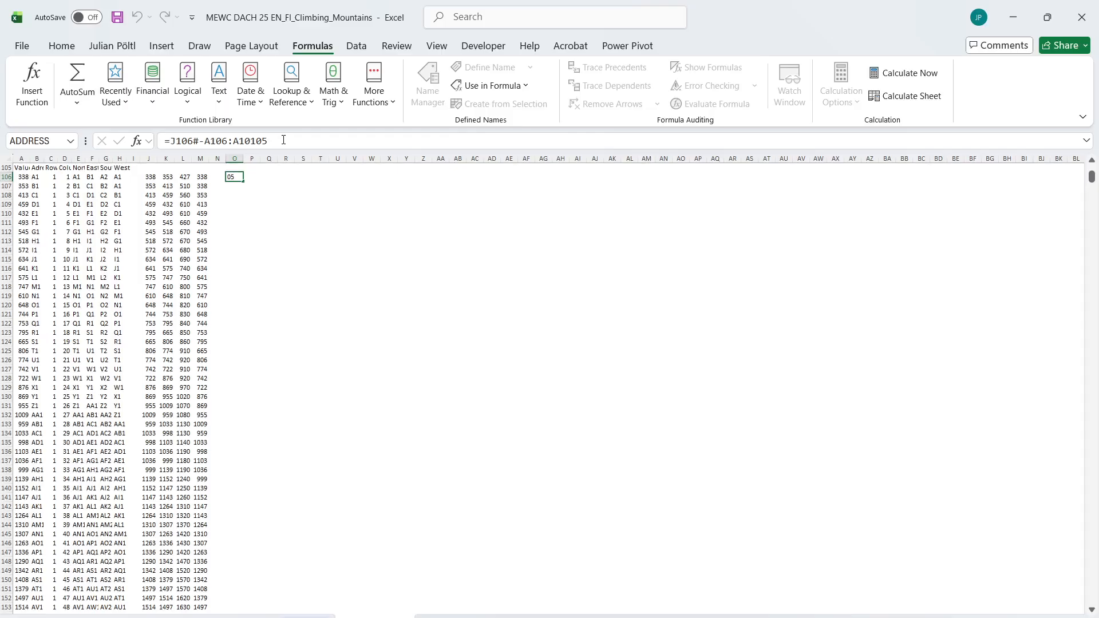
{"action": "key", "text": "Return"}
{"action": "key", "text": "Up"}
Start an L_MAXLookup formula in T106 with the spilled differences O106# as its lookup array
{"action": "key", "text": "Right"}
{"action": "key", "text": "Right"}
{"action": "key", "text": "Right"}
{"action": "key", "text": "Right"}
{"action": "key", "text": "Right"}
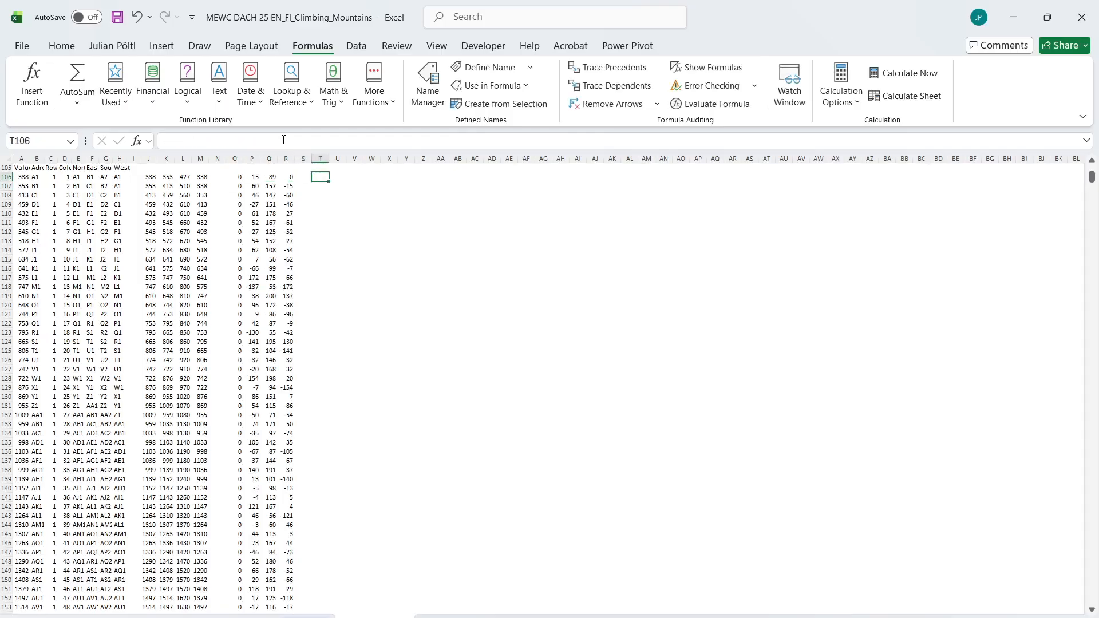
{"action": "type", "text": "=MAXL"}
{"action": "key", "text": "Tab"}
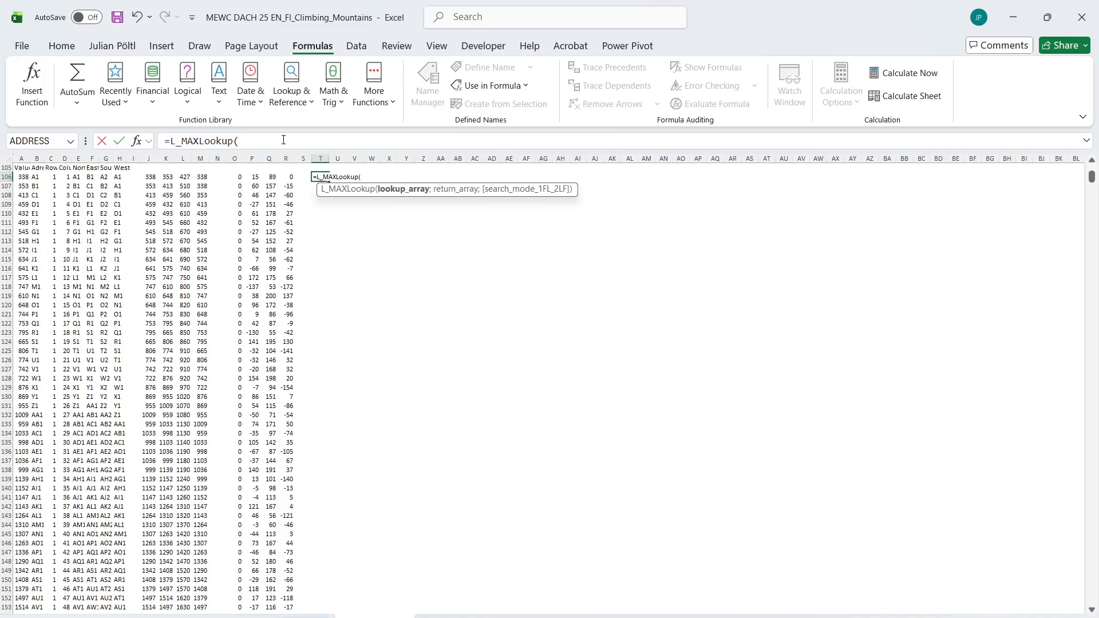
{"action": "key", "text": "Left"}
{"action": "key", "text": "Left"}
{"action": "key", "text": "Left"}
{"action": "key", "text": "Left"}
{"action": "key", "text": "Left"}
{"action": "key", "text": "shift+Right"}
{"action": "key", "text": "shift+Right"}
{"action": "key", "text": "shift+Right"}
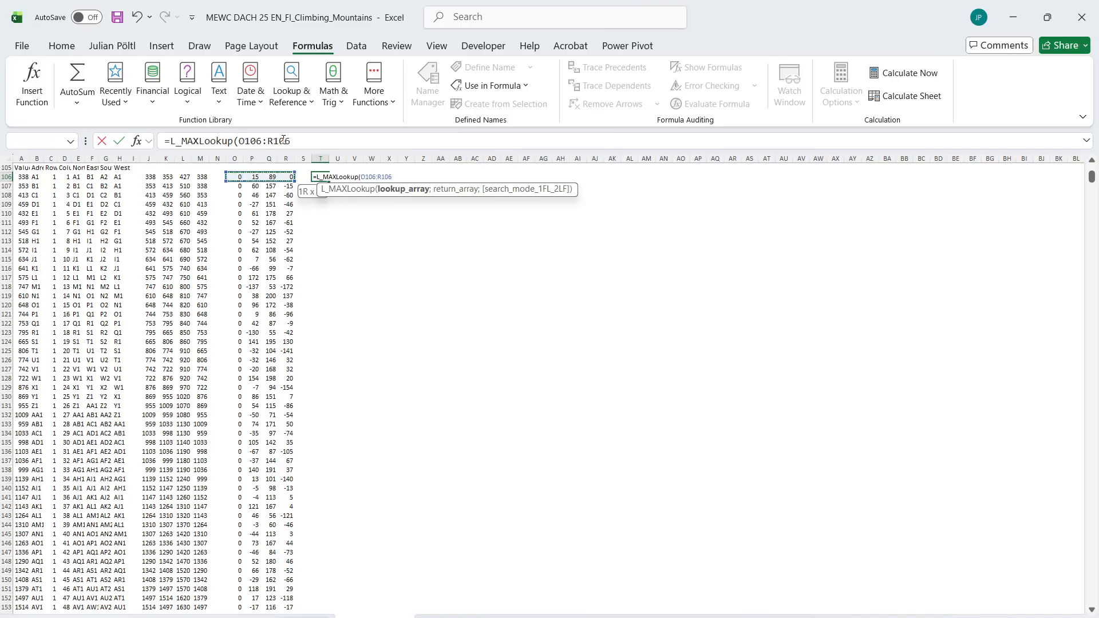
{"action": "key", "text": "ctrl+shift+Down"}
{"action": "type", "text": ";"}
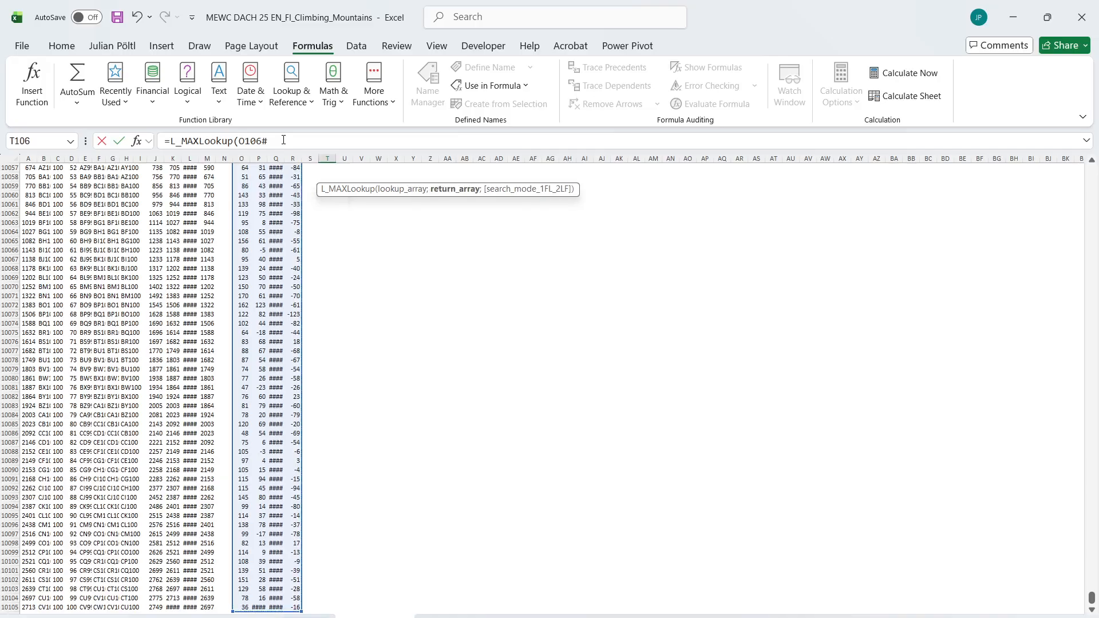
Give L_MAXLookup the return array J106# and enter =L_MAXLookup(O106#;J106#) in T106
{"action": "key", "text": "Left"}
{"action": "key", "text": "Left"}
{"action": "key", "text": "Left"}
{"action": "key", "text": "Left"}
{"action": "key", "text": "Left"}
{"action": "key", "text": "Left"}
{"action": "key", "text": "Left"}
{"action": "key", "text": "Left"}
{"action": "key", "text": "Left"}
{"action": "key", "text": "Left"}
{"action": "key", "text": "Left"}
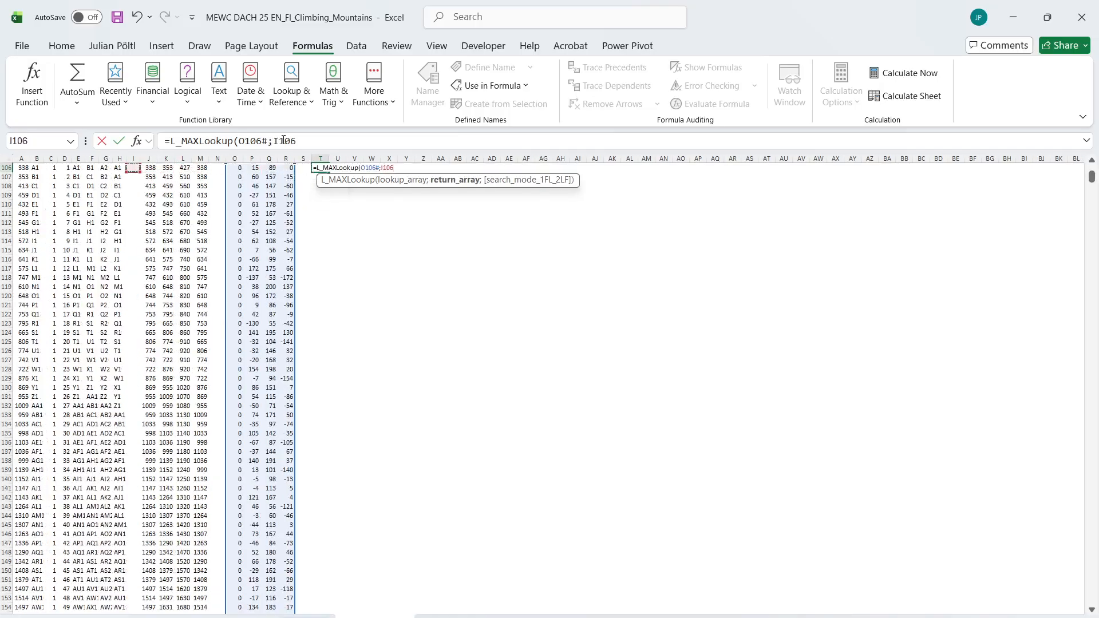
{"action": "key", "text": "Right"}
{"action": "key", "text": "ctrl+shift+Right"}
{"action": "key", "text": "ctrl+shift+Down"}
{"action": "key", "text": "Return"}
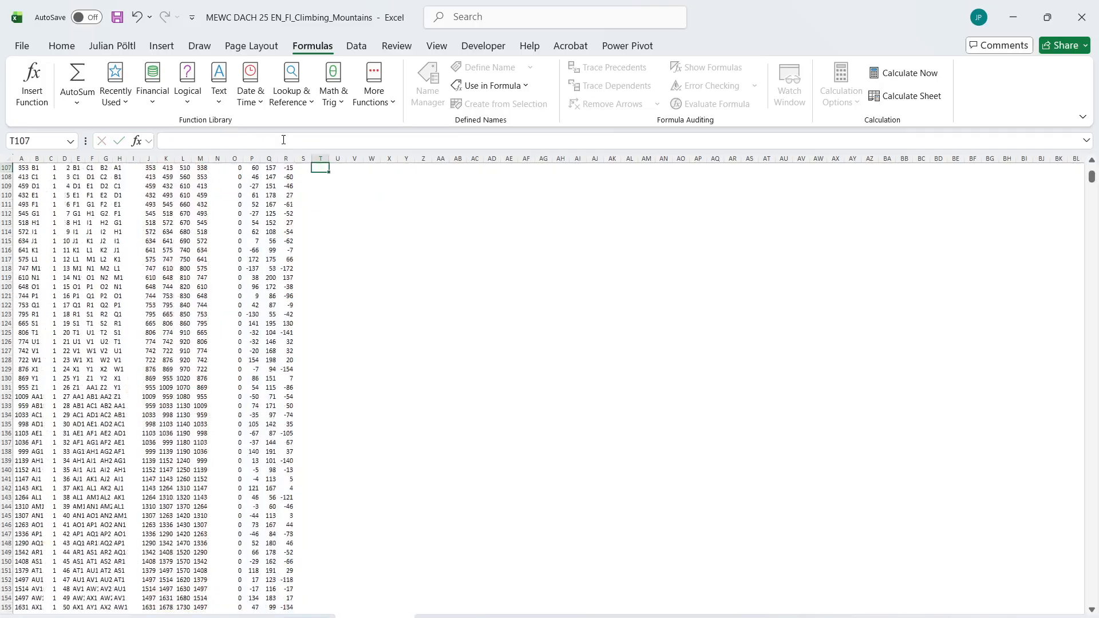
{"action": "key", "text": "Up"}
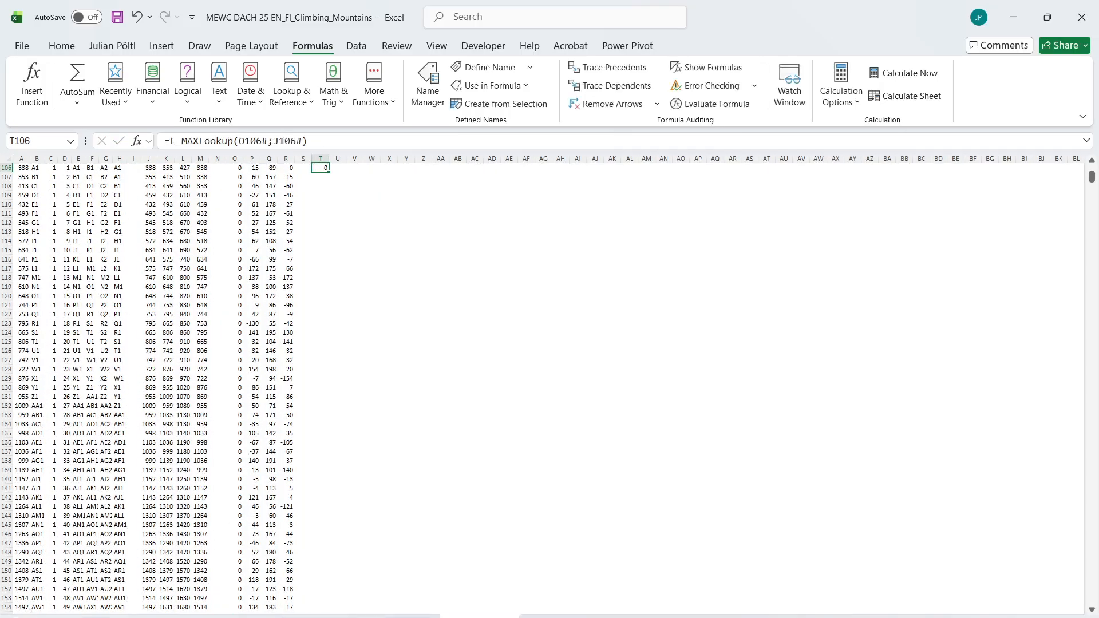
Reread the tallest-cliff question's definition and go back to the flattened map list
{"action": "left_click", "coordinate": [97, 616]}
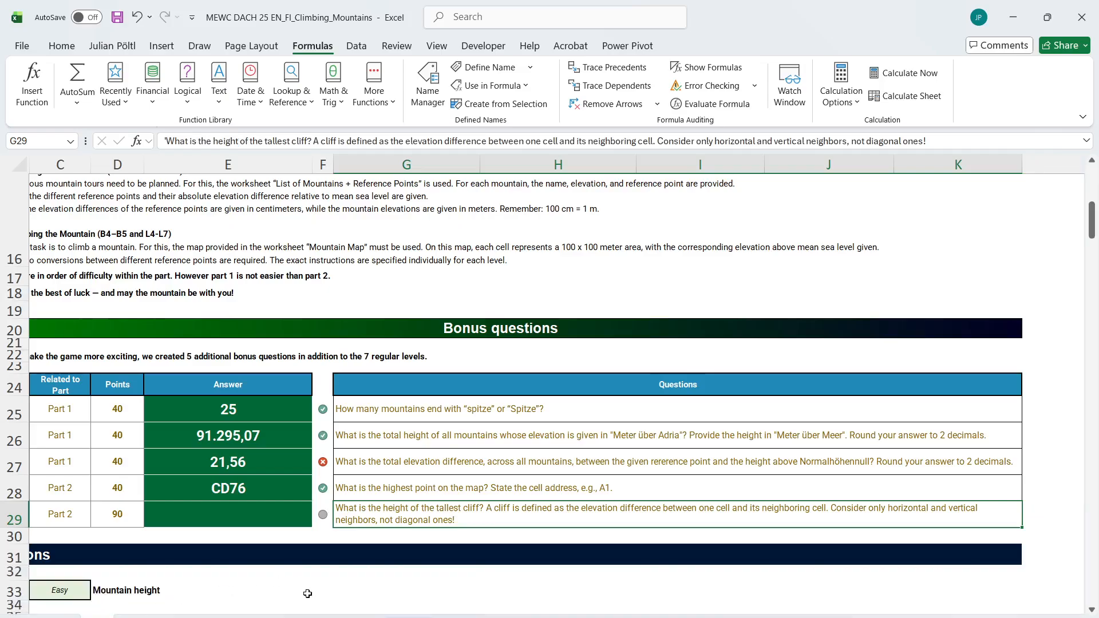
{"action": "left_click", "coordinate": [150, 616]}
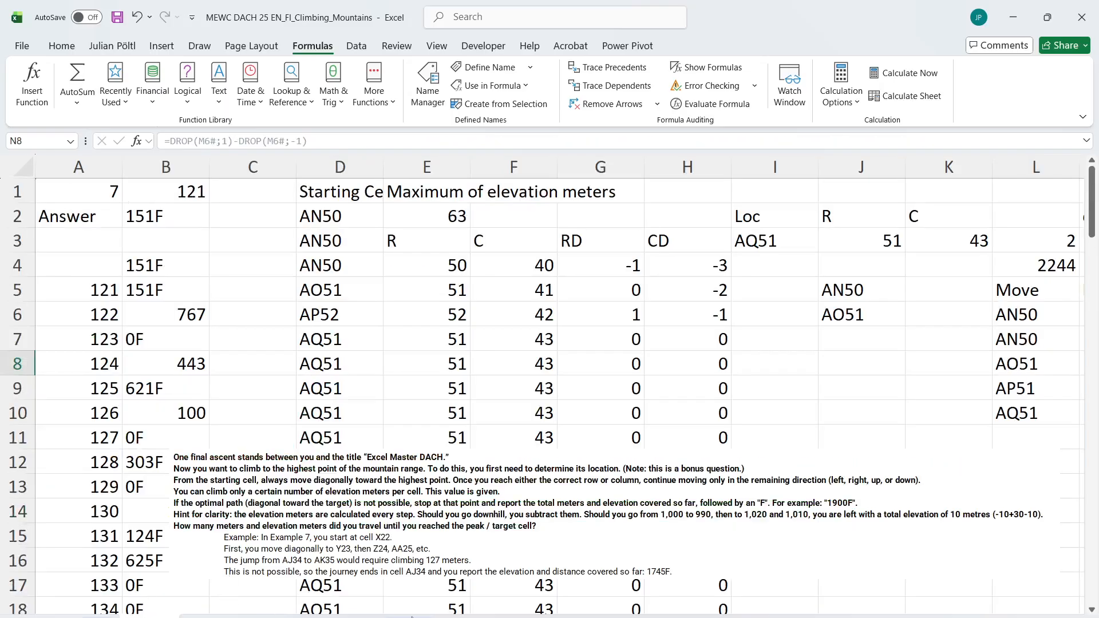
{"action": "right_click", "coordinate": [412, 617]}
{"action": "left_click", "coordinate": [479, 616]}
{"action": "left_click", "coordinate": [479, 617]}
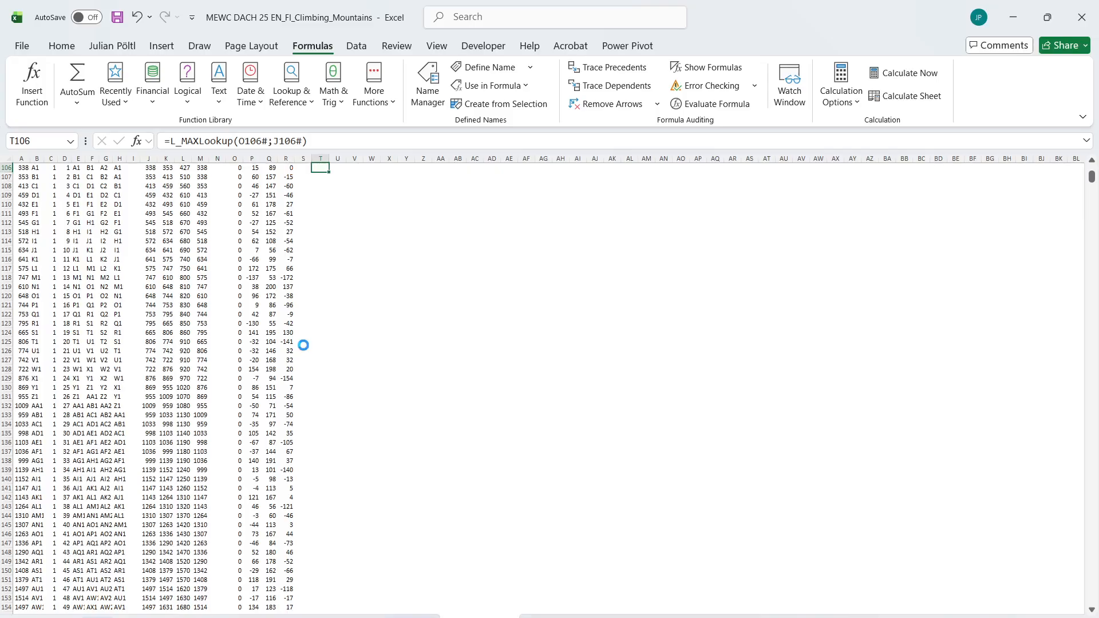
Replace the formula in T106 with =MAX(O106#) to find the largest elevation difference
{"action": "key", "text": "Left"}
{"action": "key", "text": "Left"}
{"action": "key", "text": "Left"}
{"action": "key", "text": "Left"}
{"action": "key", "text": "Right"}
{"action": "key", "text": "Right"}
{"action": "key", "text": "Right"}
{"action": "key", "text": "Right"}
{"action": "key", "text": "Right"}
{"action": "key", "text": "Left"}
{"action": "key", "text": "F2"}
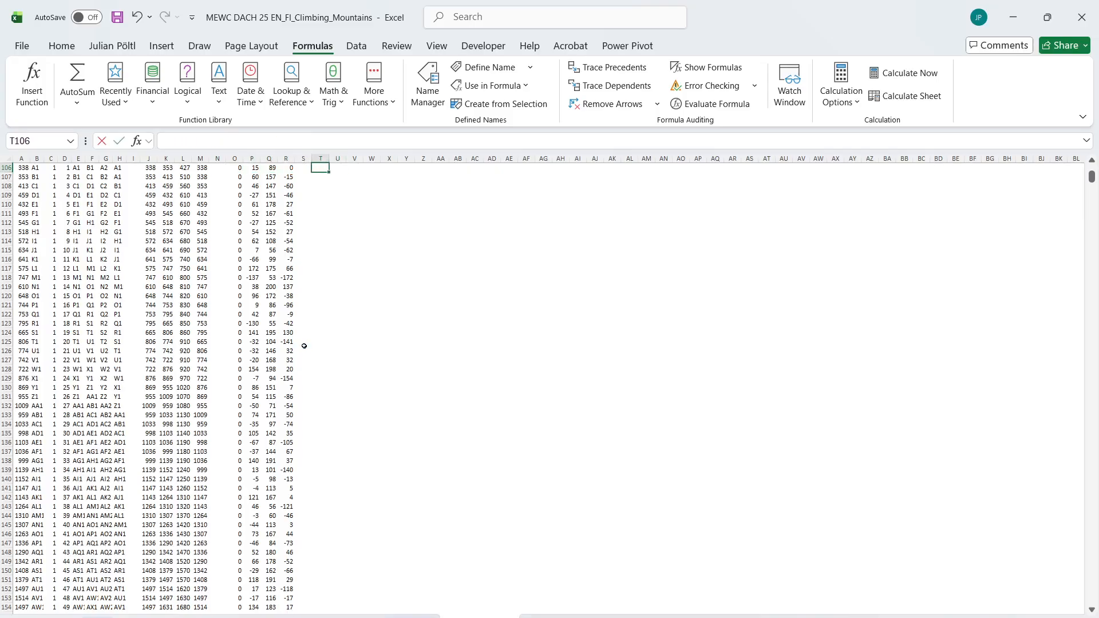
{"action": "type", "text": "=MAX("}
{"action": "key", "text": "Left"}
{"action": "key", "text": "Left"}
{"action": "key", "text": "Left"}
{"action": "key", "text": "Left"}
{"action": "key", "text": "Left"}
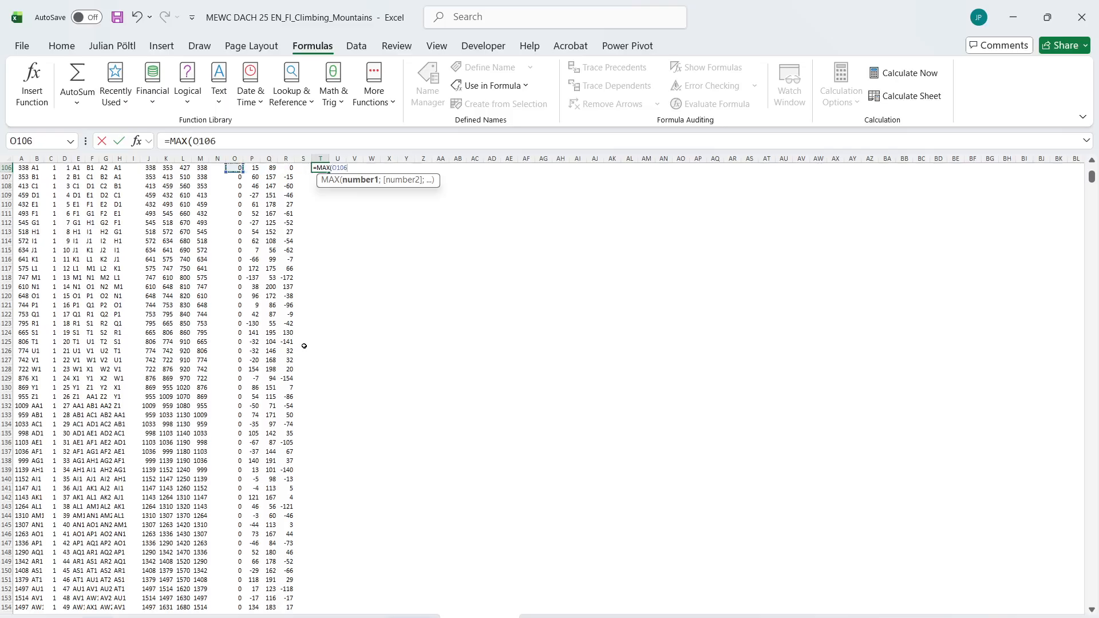
{"action": "key", "text": "ctrl+shift+Down"}
{"action": "key", "text": "ctrl+Return"}
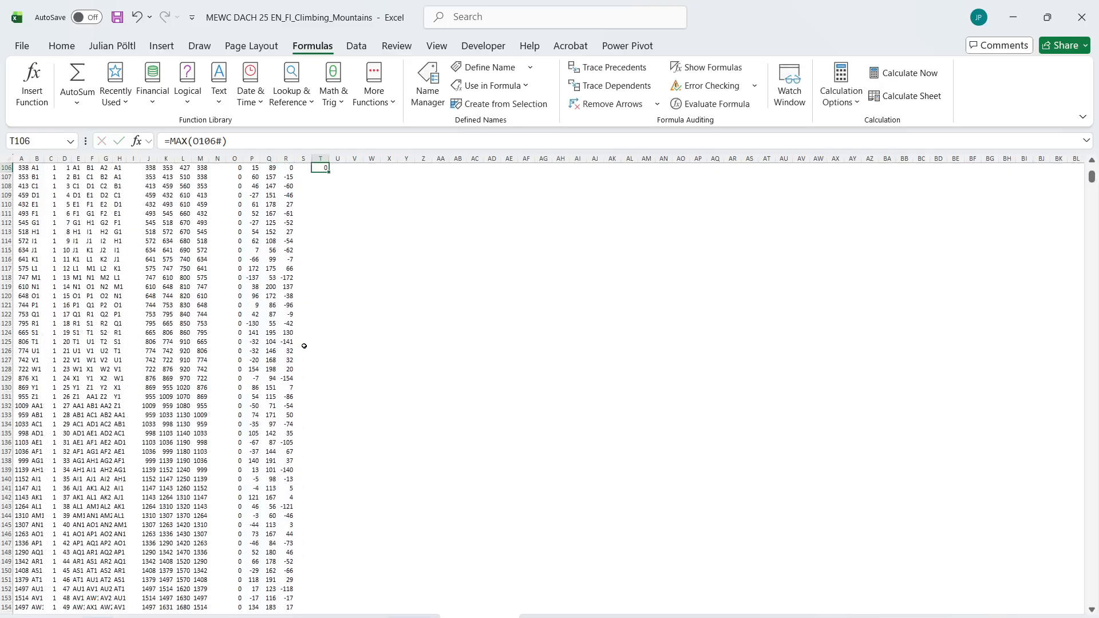
Re-enter the MAX formula in T106 to force its recalculation
{"action": "left_click", "coordinate": [270, 136]}
{"action": "key", "text": "Return"}
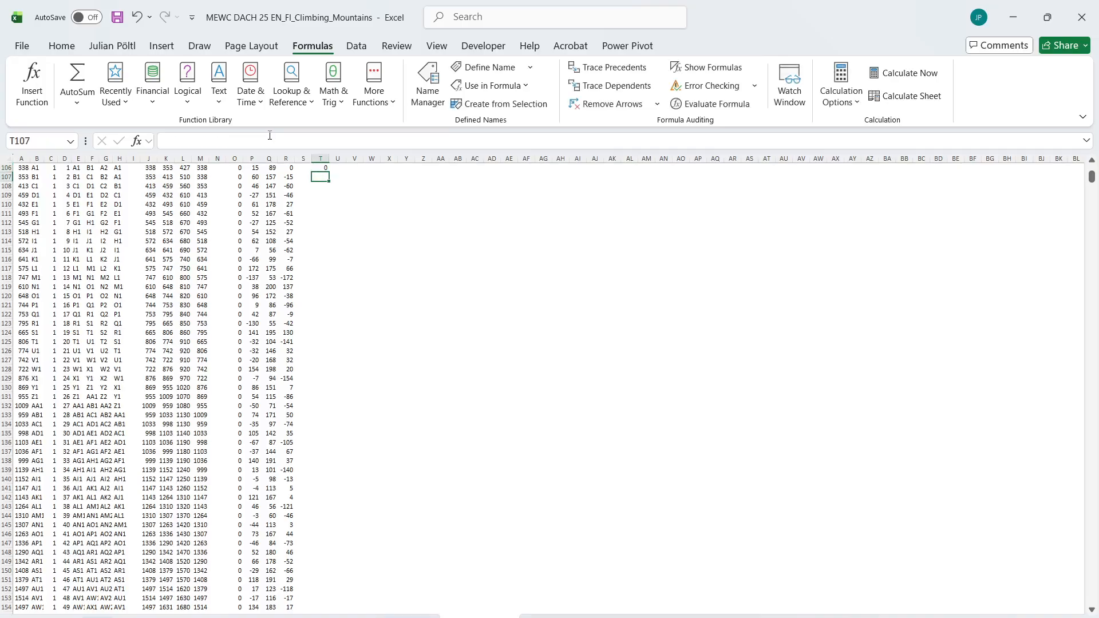
{"action": "key", "text": "Up"}
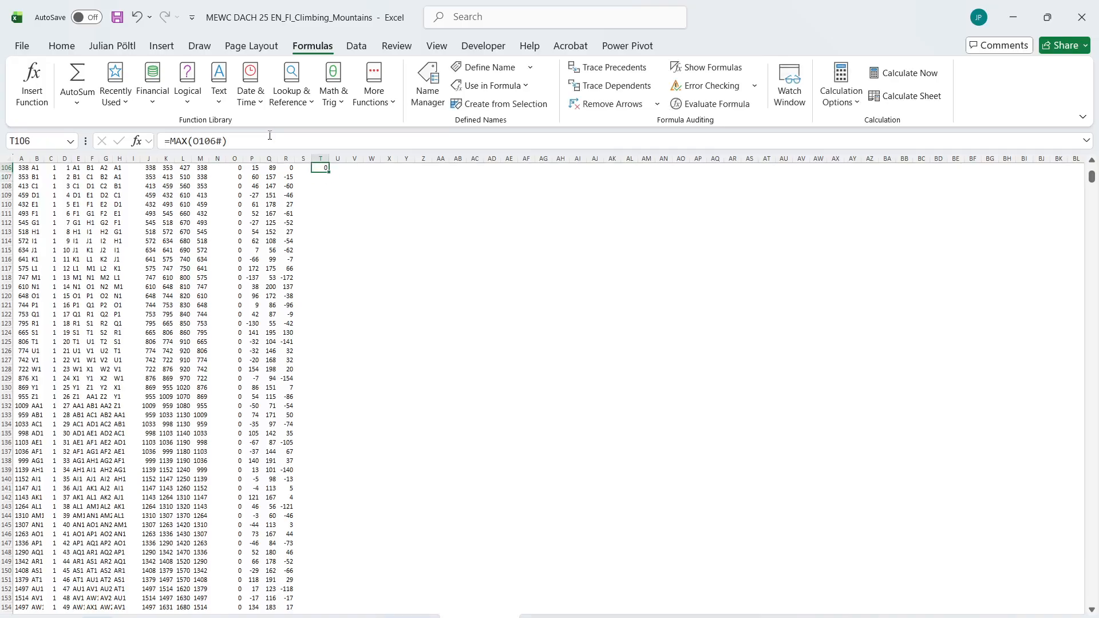
{"action": "left_click", "coordinate": [269, 136]}
{"action": "key", "text": "Return"}
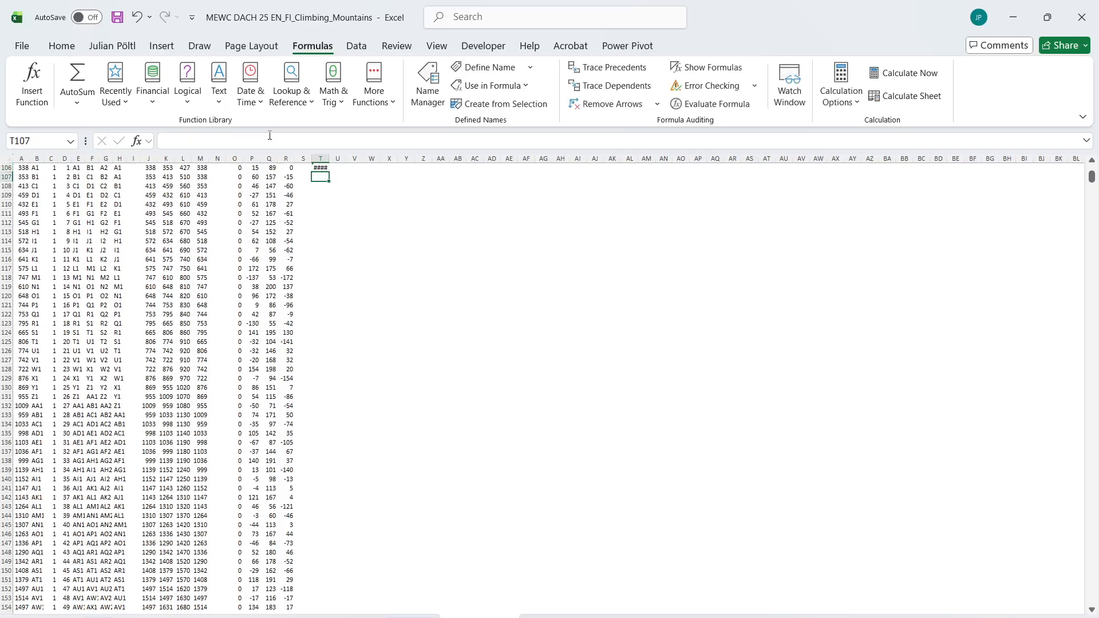
{"action": "key", "text": "Up"}
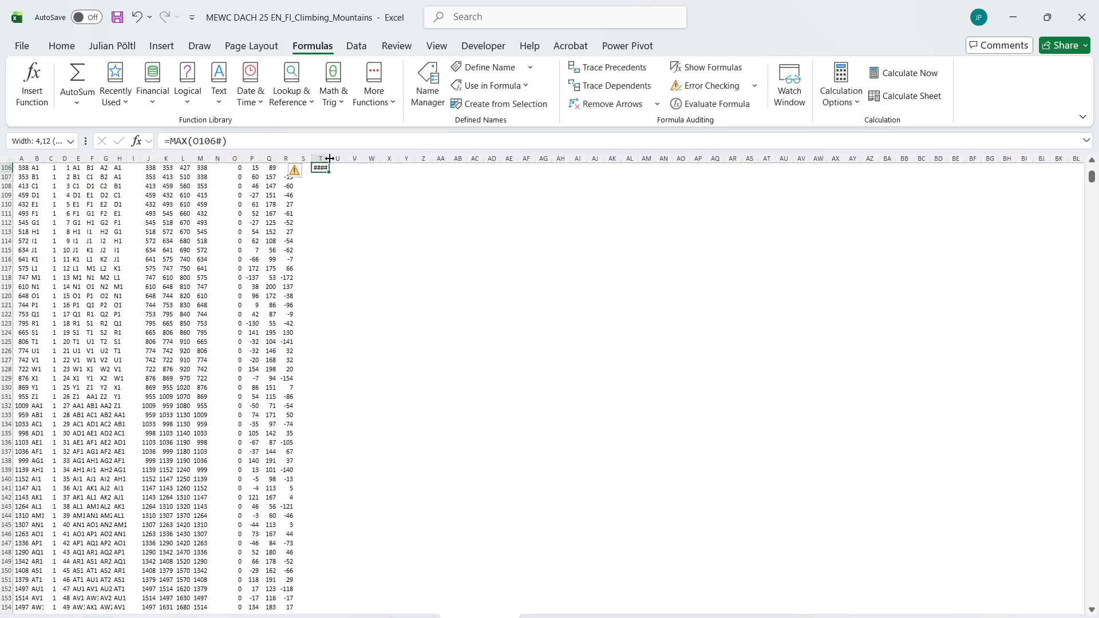
Widen column T and inspect the error cells in the elevation differences and neighbour lookups at row 405
{"action": "left_click_drag", "start_coordinate": [328, 158], "coordinate": [355, 158]}
{"action": "scroll", "coordinate": [281, 265], "scroll_direction": "down", "scroll_amount": 20}
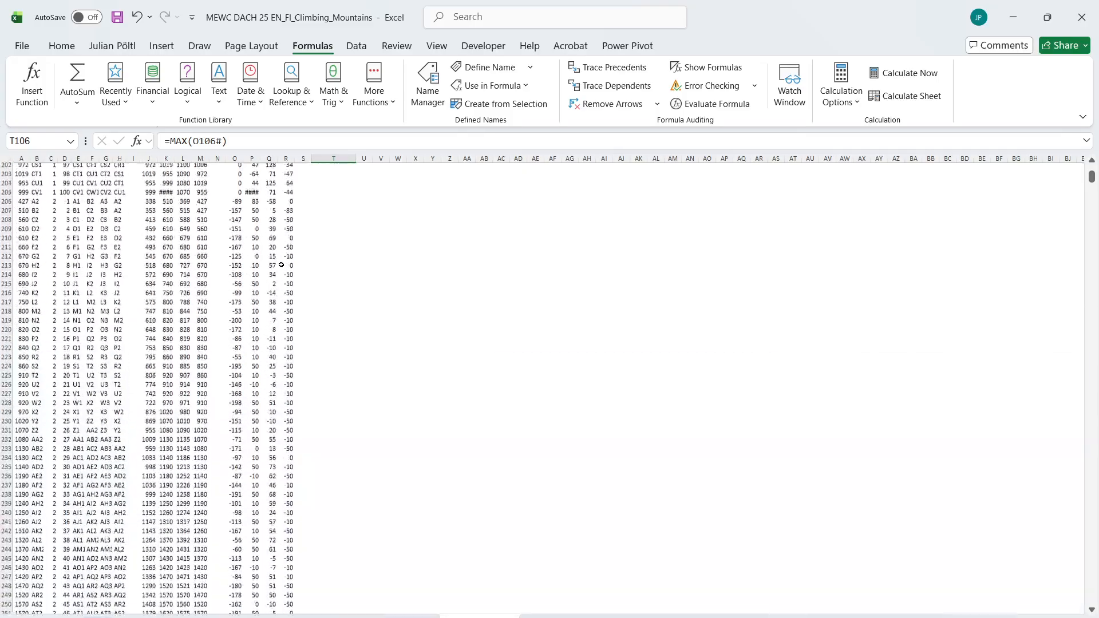
{"action": "scroll", "coordinate": [281, 265], "scroll_direction": "down", "scroll_amount": 16}
{"action": "scroll", "coordinate": [281, 265], "scroll_direction": "down", "scroll_amount": 5}
{"action": "left_click", "coordinate": [250, 241]}
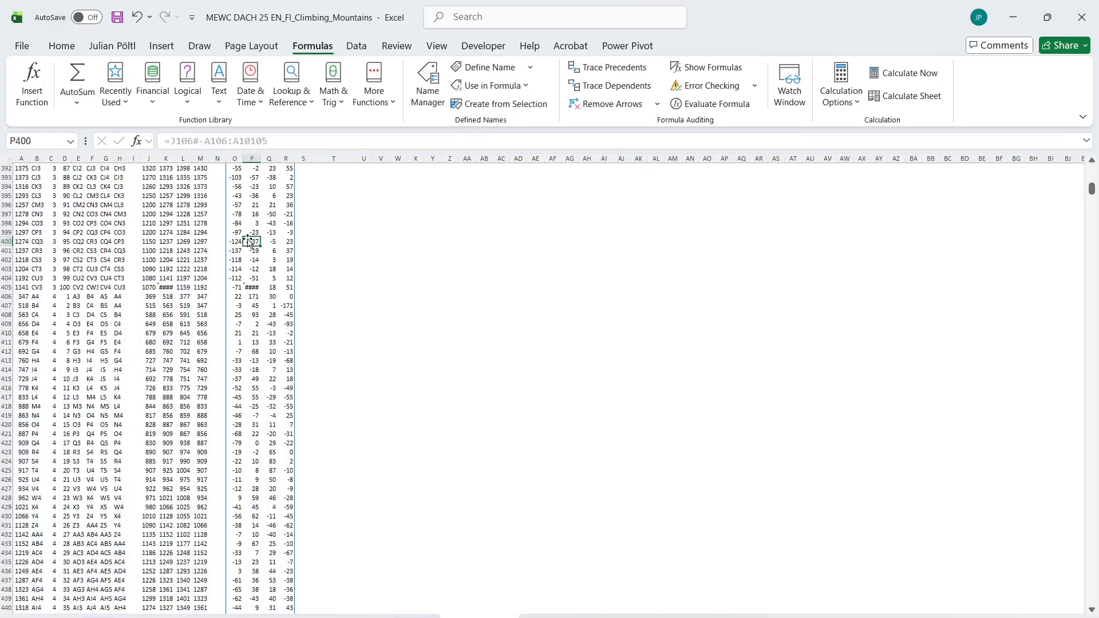
{"action": "key", "text": "Down"}
{"action": "key", "text": "Down"}
{"action": "key", "text": "Down"}
{"action": "key", "text": "Down"}
{"action": "key", "text": "Down"}
{"action": "key", "text": "Left"}
{"action": "key", "text": "Left"}
{"action": "key", "text": "Left"}
{"action": "key", "text": "Left"}
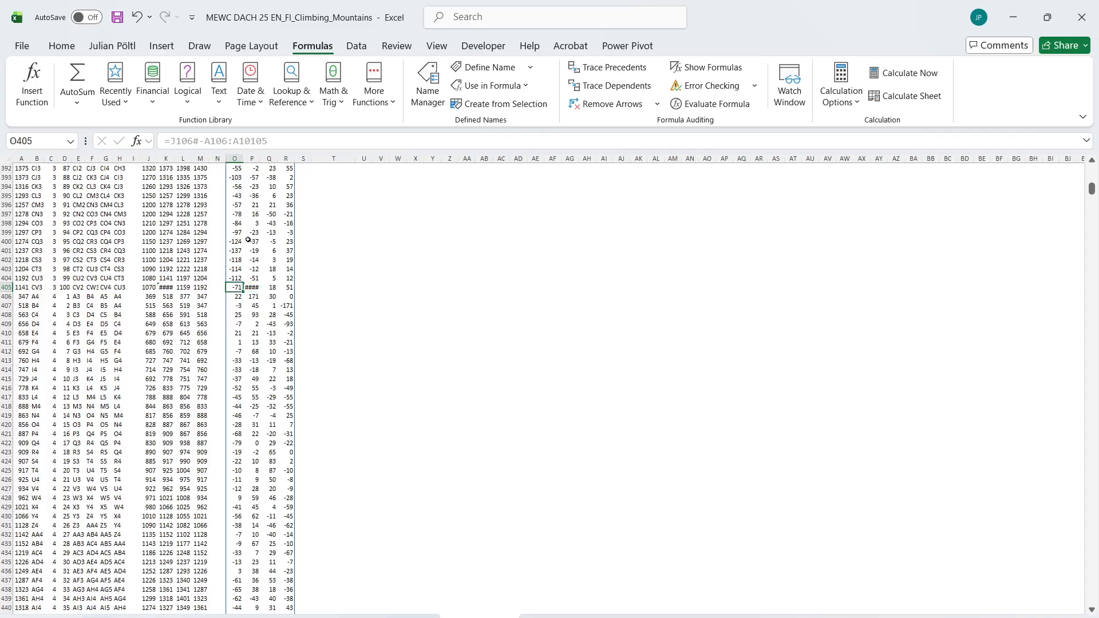
{"action": "key", "text": "Left"}
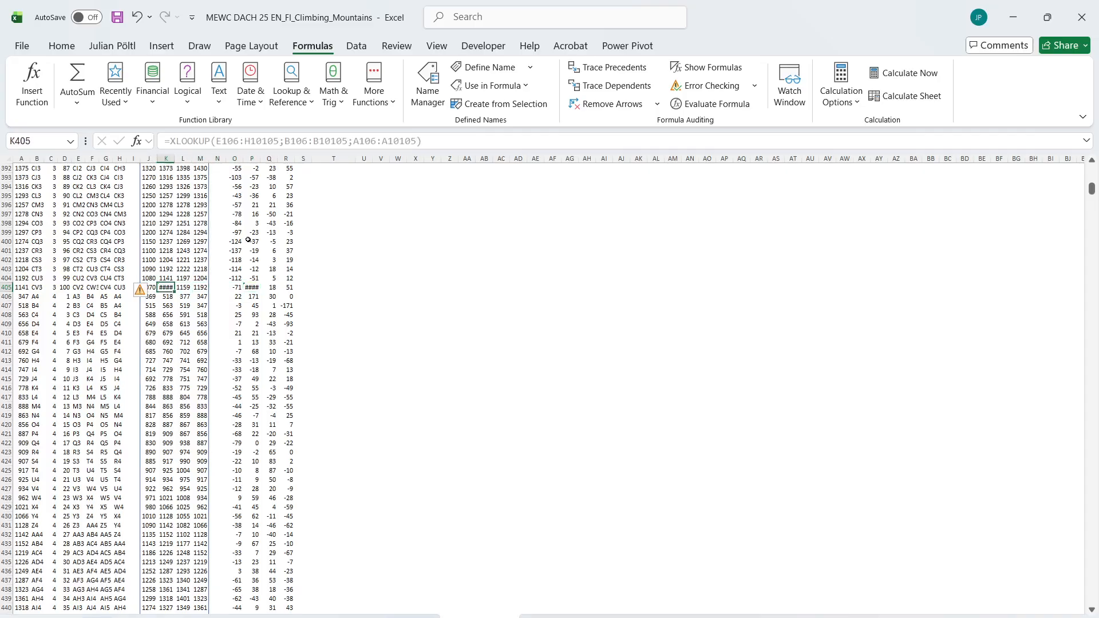
Wrap the elevation-difference formula in O106 so it reads =IFERROR(J106#-A106:A10105;0)
{"action": "key", "text": "Right"}
{"action": "key", "text": "Right"}
{"action": "key", "text": "Right"}
{"action": "key", "text": "Right"}
{"action": "key", "text": "ctrl+Up"}
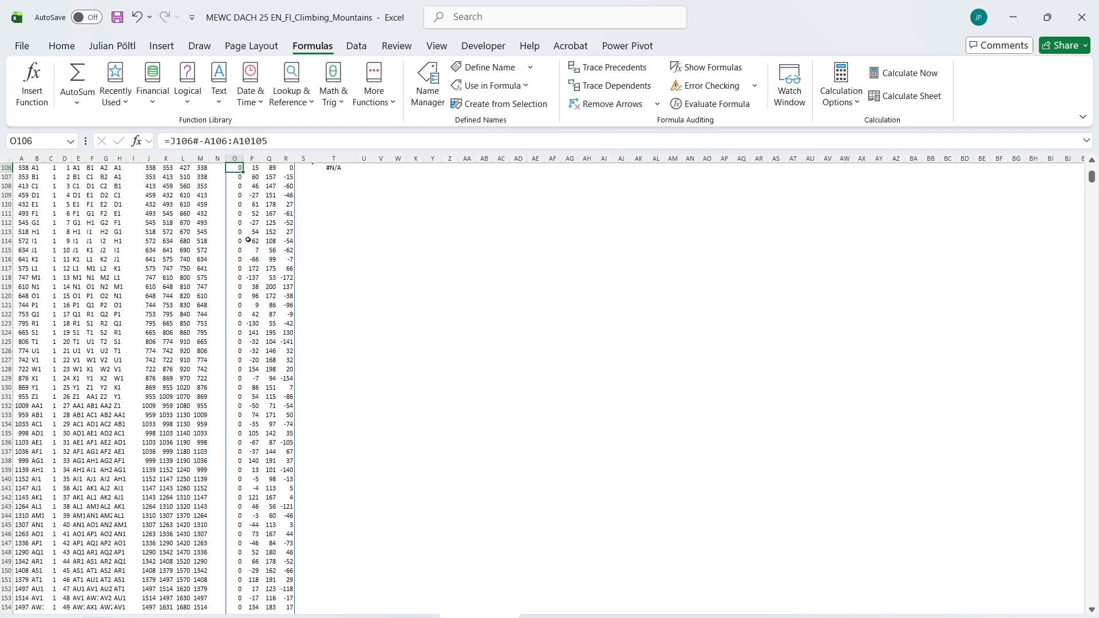
{"action": "left_click", "coordinate": [169, 140]}
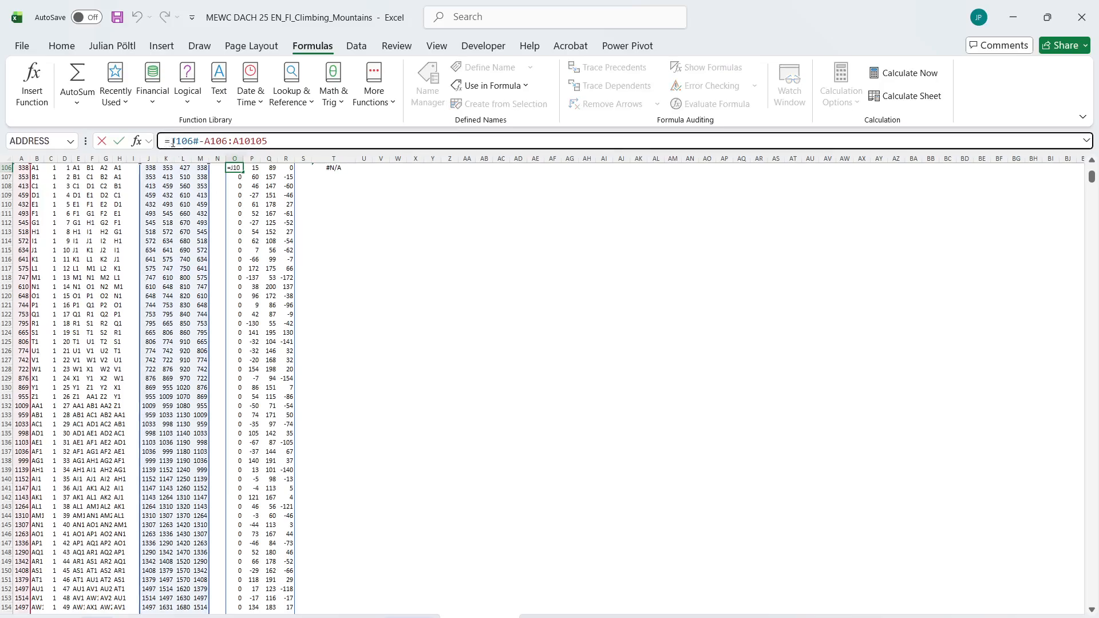
{"action": "type", "text": "if"}
{"action": "key", "text": "Down"}
{"action": "key", "text": "Tab"}
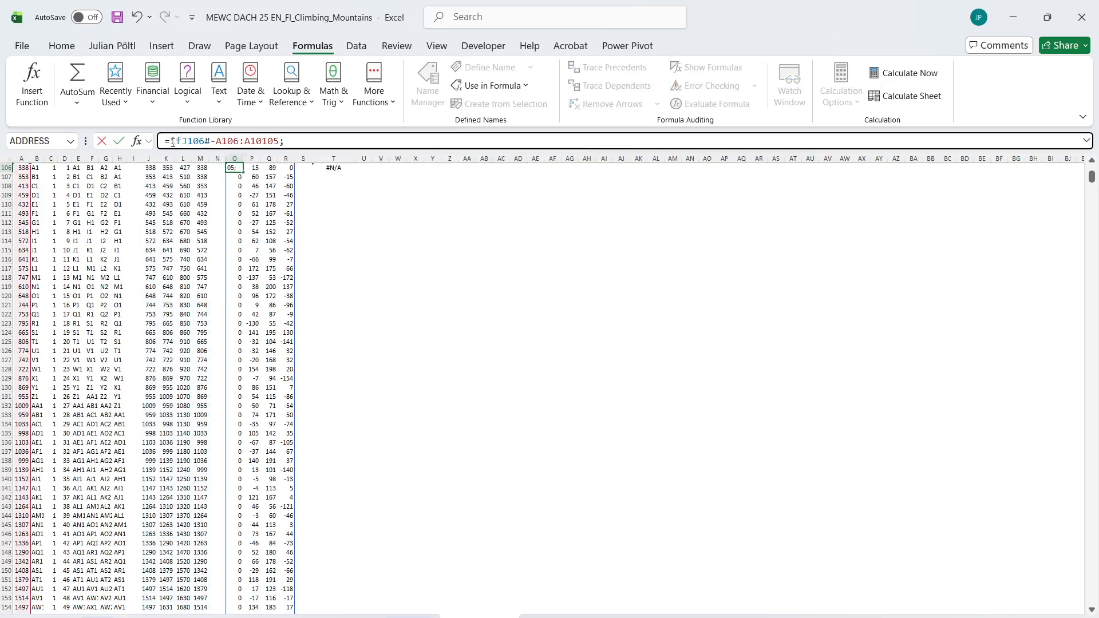
{"action": "left_click", "coordinate": [182, 142]}
{"action": "type", "text": "ERROR("}
{"action": "key", "text": "End"}
{"action": "type", "text": ";"}
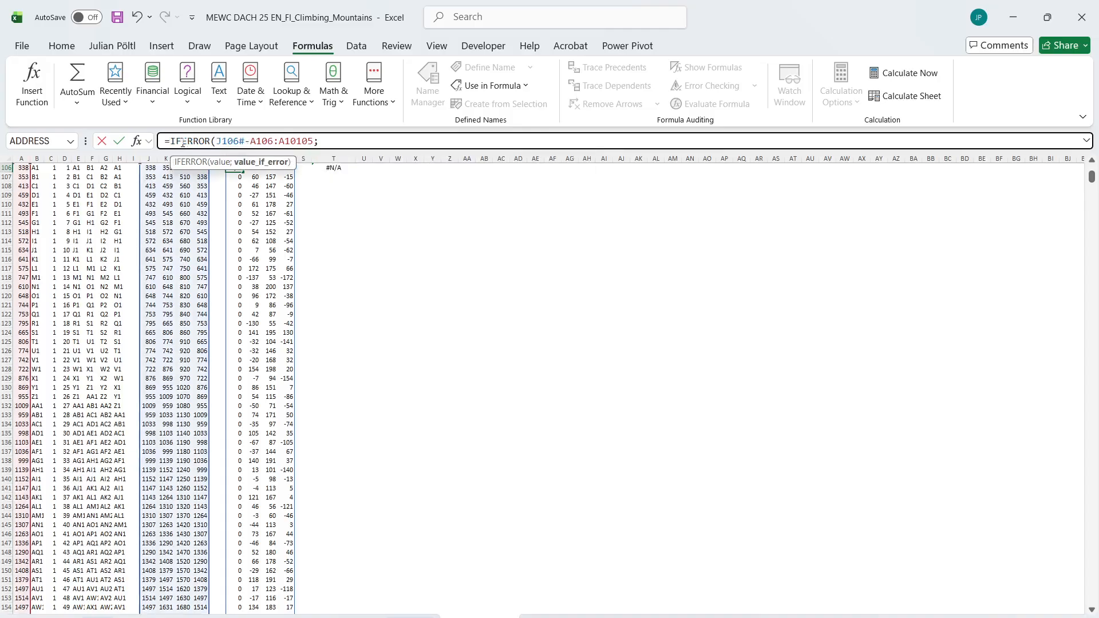
{"action": "type", "text": ";"}
{"action": "type", "text": ")"}
{"action": "key", "text": "ctrl+Return"}
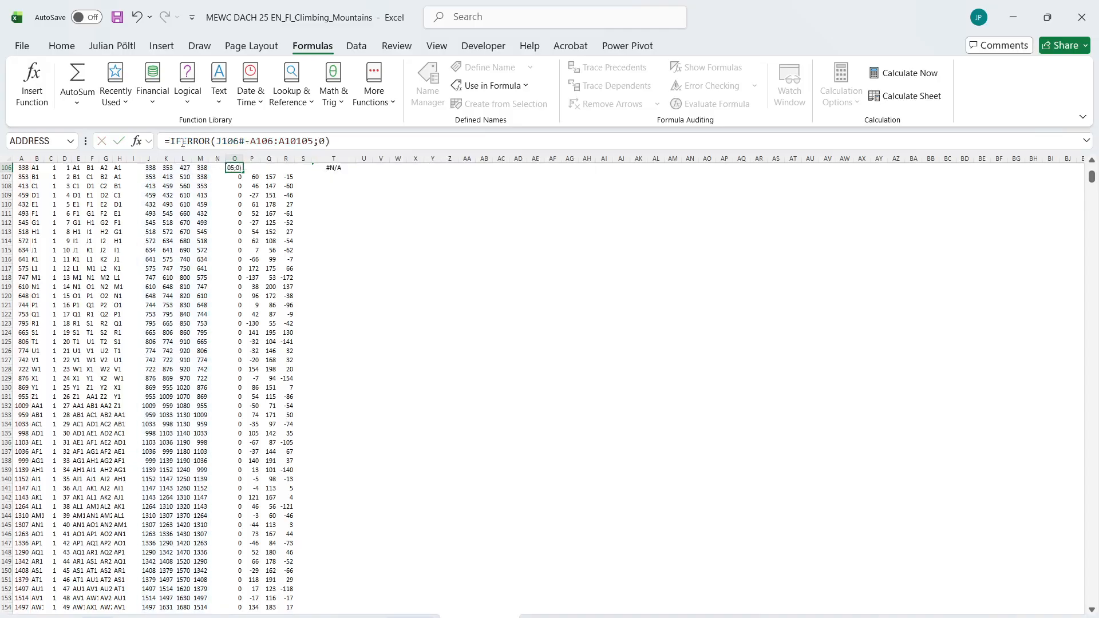
{"action": "left_click", "coordinate": [182, 142]}
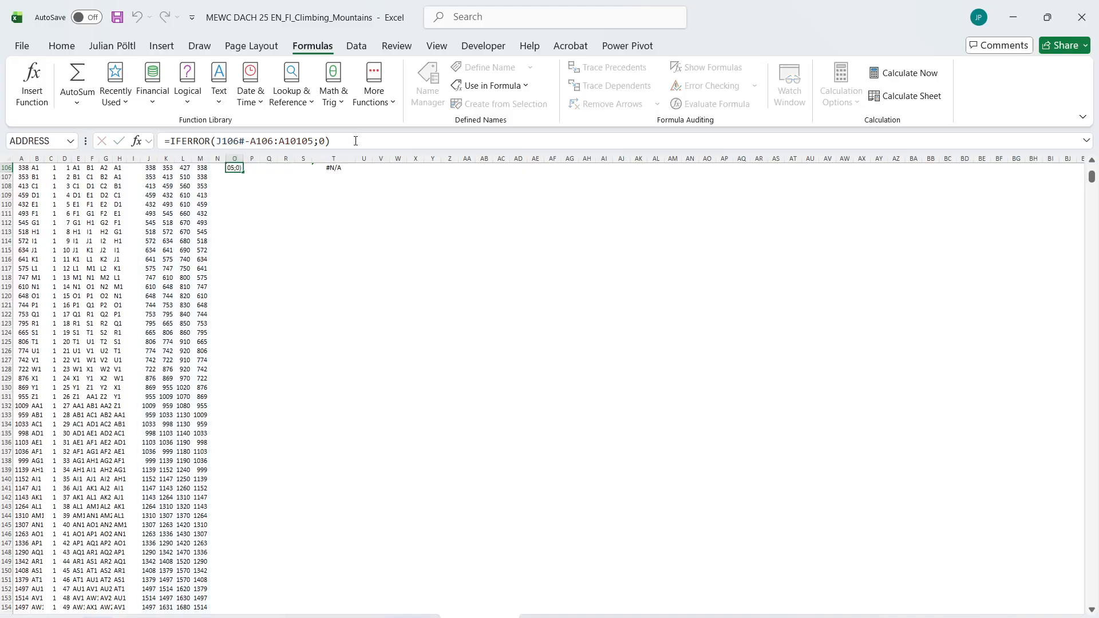
{"action": "key", "text": "Return"}
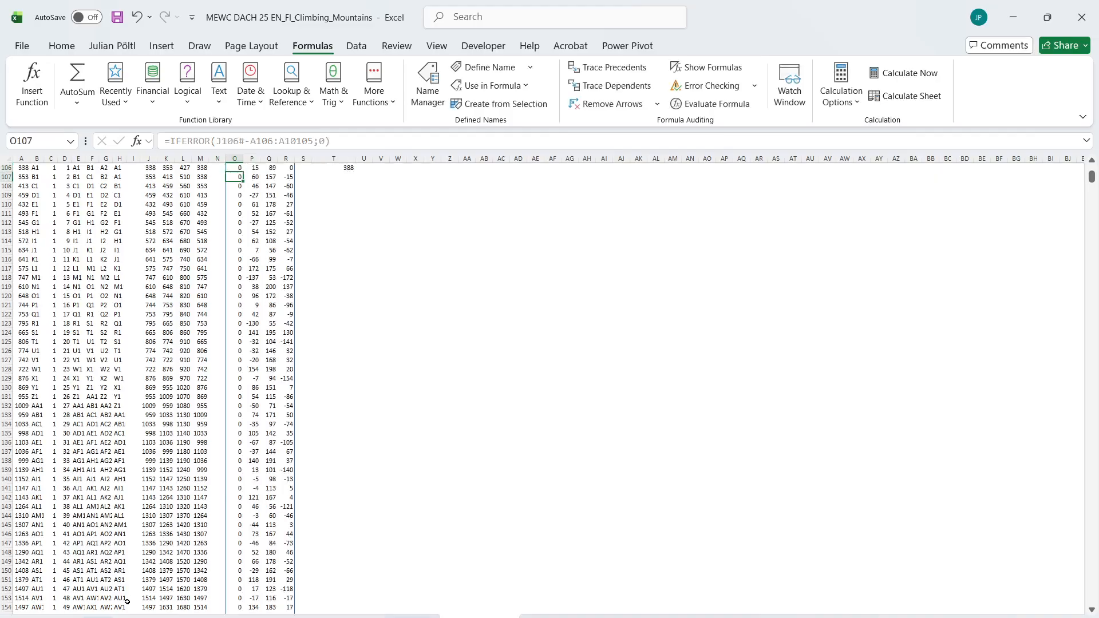
Enter 388 in E29 as the answer to the tallest-cliff bonus question
{"action": "key", "text": "ctrl+Page_Up"}
{"action": "left_click", "coordinate": [245, 517]}
{"action": "type", "text": "378"}
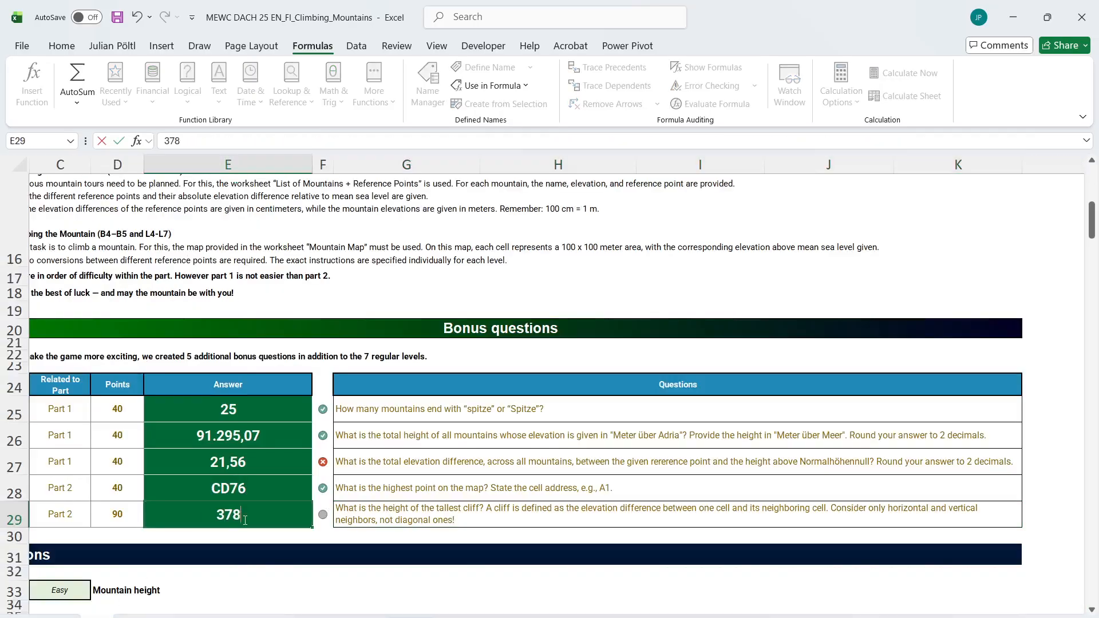
{"action": "type", "text": "6"}
{"action": "key", "text": "BackSpace"}
{"action": "key", "text": "BackSpace"}
{"action": "key", "text": "BackSpace"}
{"action": "type", "text": "88"}
{"action": "key", "text": "ctrl+Return"}
Review which bonus and Level 7 answers are marked correct or incorrect on the questions sheet
{"action": "scroll", "coordinate": [244, 521], "scroll_direction": "down", "scroll_amount": 1}
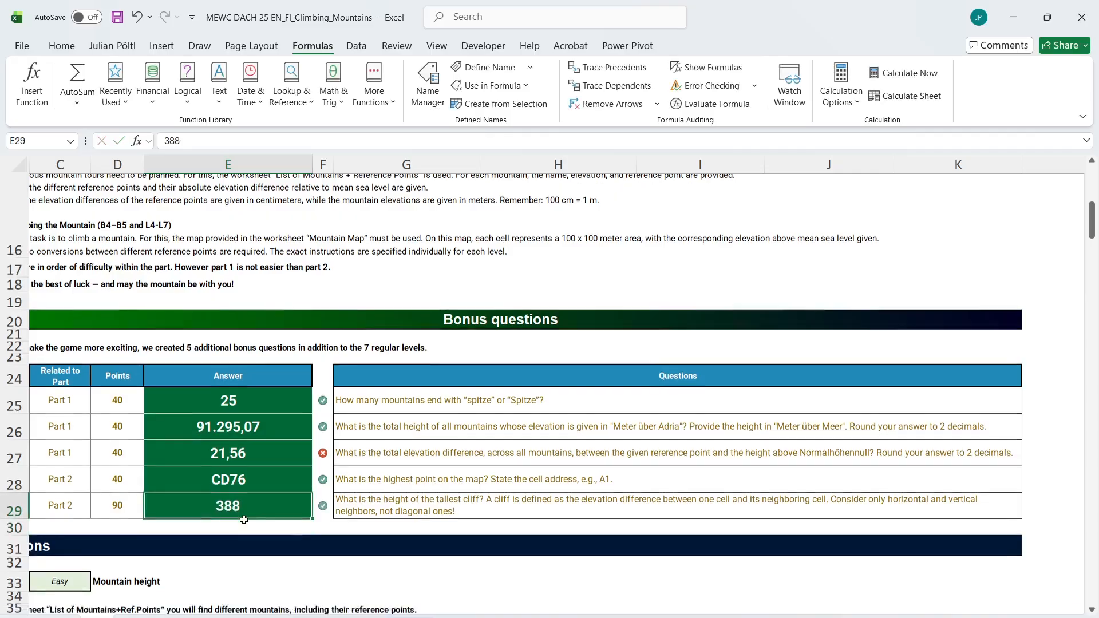
{"action": "left_click", "coordinate": [81, 442]}
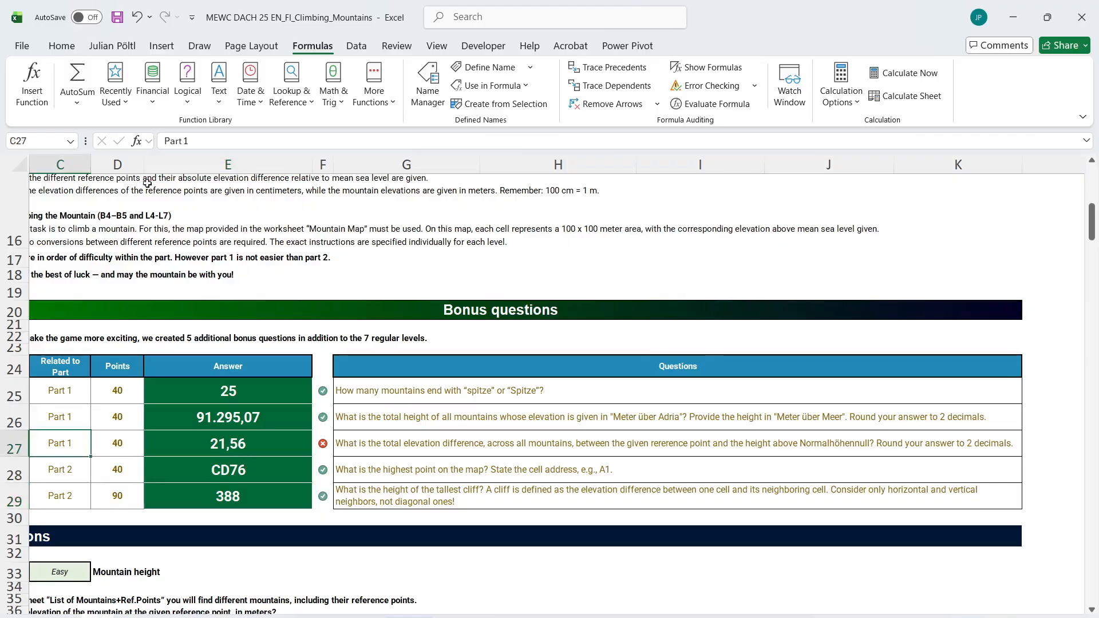
{"action": "scroll", "coordinate": [189, 427], "scroll_direction": "down", "scroll_amount": 8}
{"action": "scroll", "coordinate": [189, 427], "scroll_direction": "up", "scroll_amount": 6}
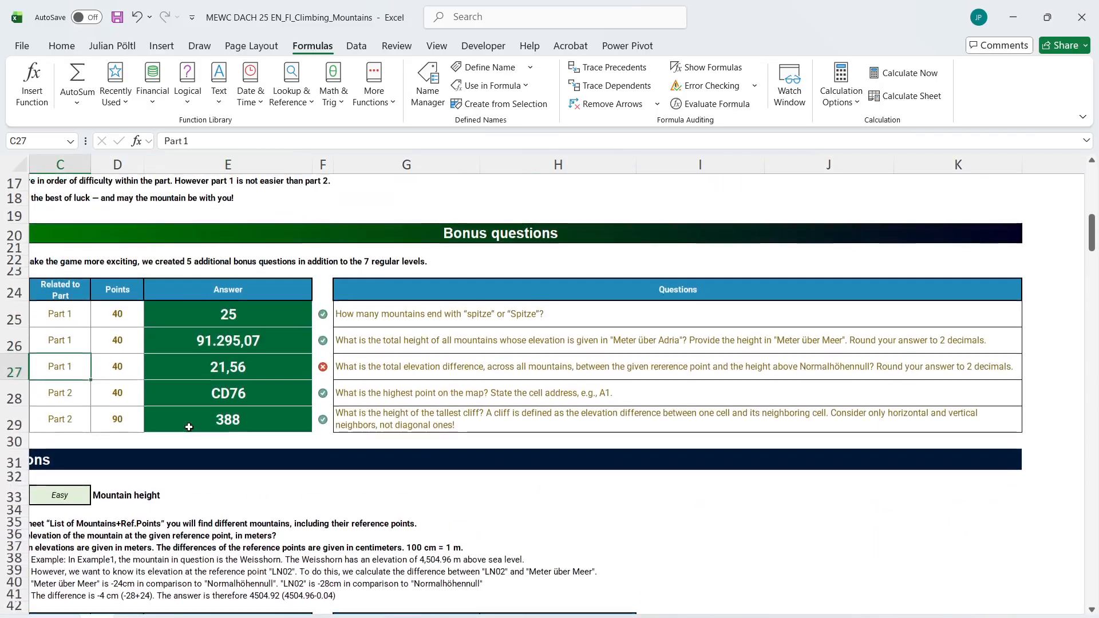
{"action": "scroll", "coordinate": [189, 427], "scroll_direction": "down", "scroll_amount": 20}
{"action": "scroll", "coordinate": [189, 427], "scroll_direction": "down", "scroll_amount": 20}
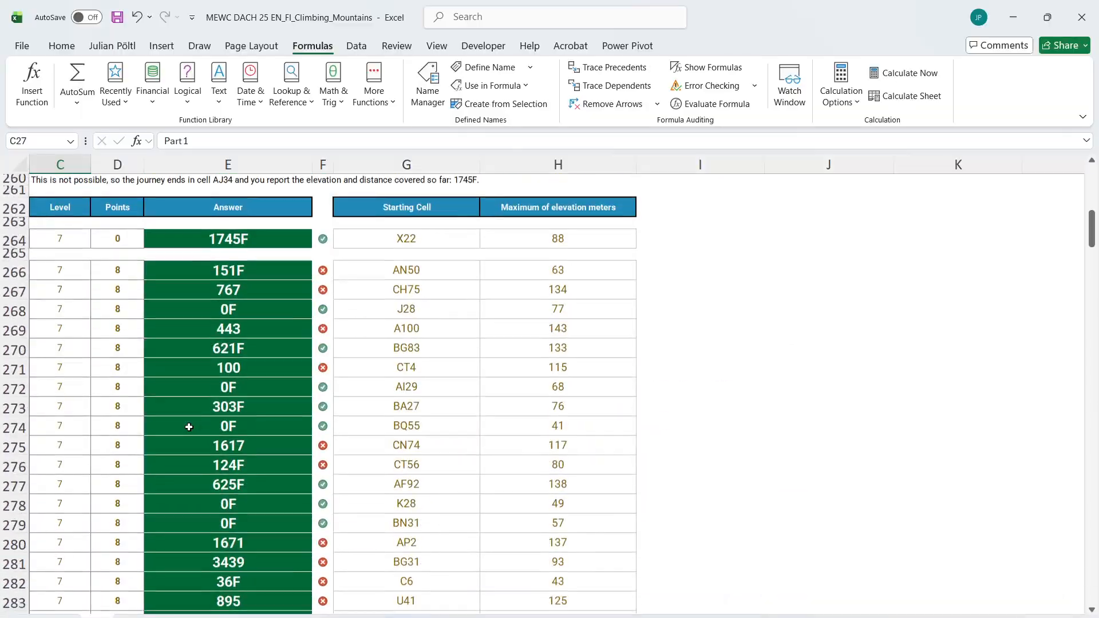
{"action": "scroll", "coordinate": [189, 427], "scroll_direction": "up", "scroll_amount": 2}
{"action": "scroll", "coordinate": [189, 427], "scroll_direction": "down", "scroll_amount": 4, "text": "ctrl"}
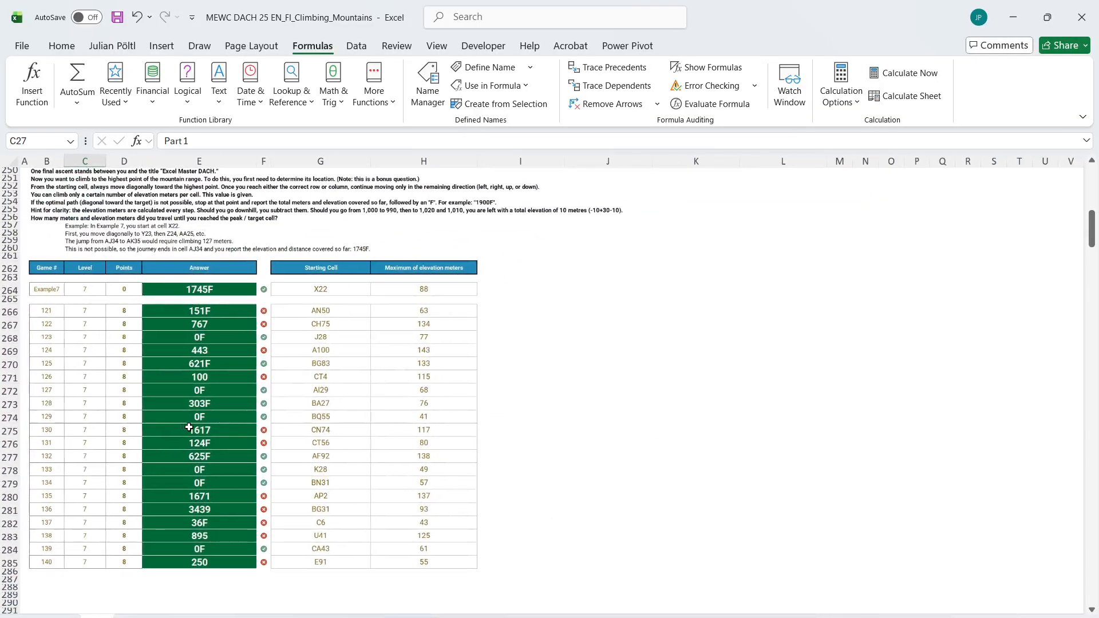
{"action": "scroll", "coordinate": [212, 434], "scroll_direction": "up", "scroll_amount": 1}
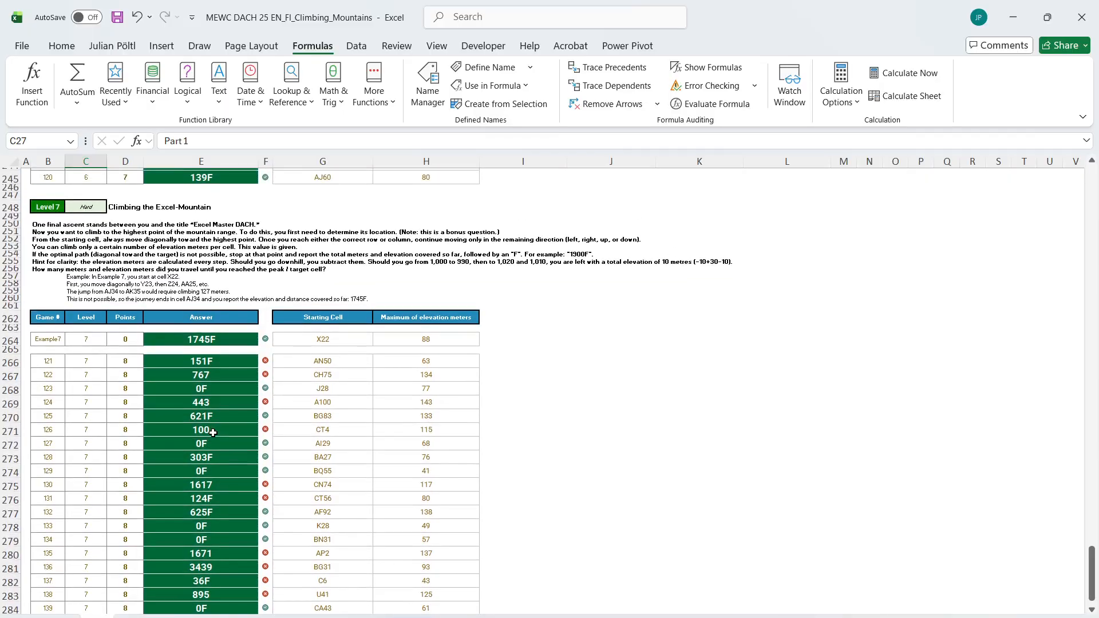
Open the Level 7 working sheet and examine its path calculation alongside the pasted task description
{"action": "left_click", "coordinate": [150, 617]}
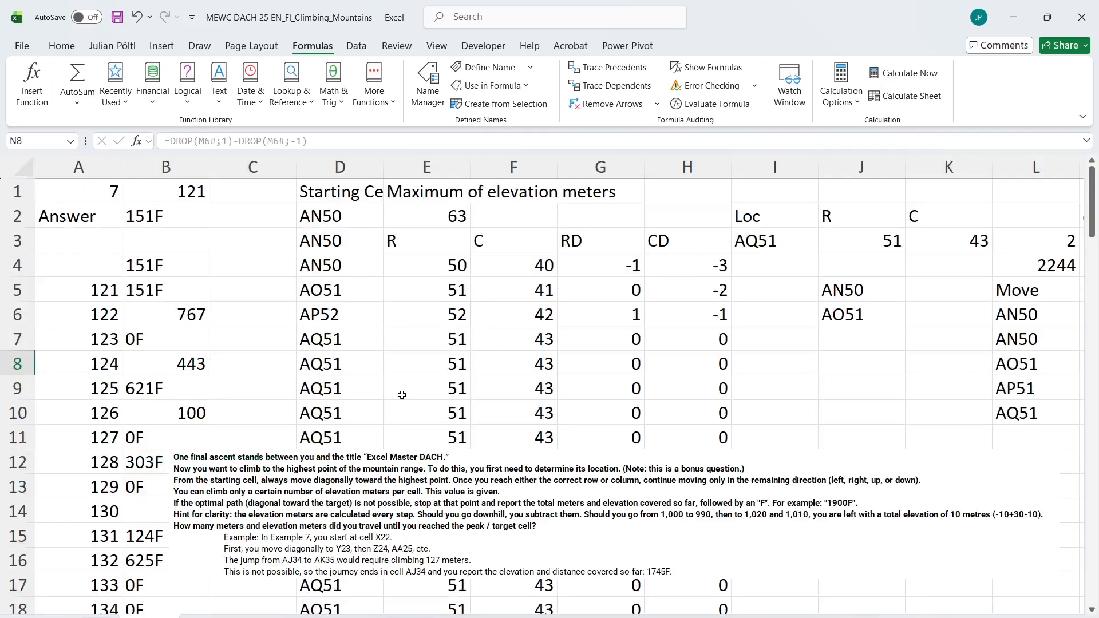
{"action": "scroll", "coordinate": [403, 395], "scroll_direction": "down", "scroll_amount": 4, "text": "ctrl"}
{"action": "scroll", "coordinate": [452, 421], "scroll_direction": "right", "scroll_amount": 3}
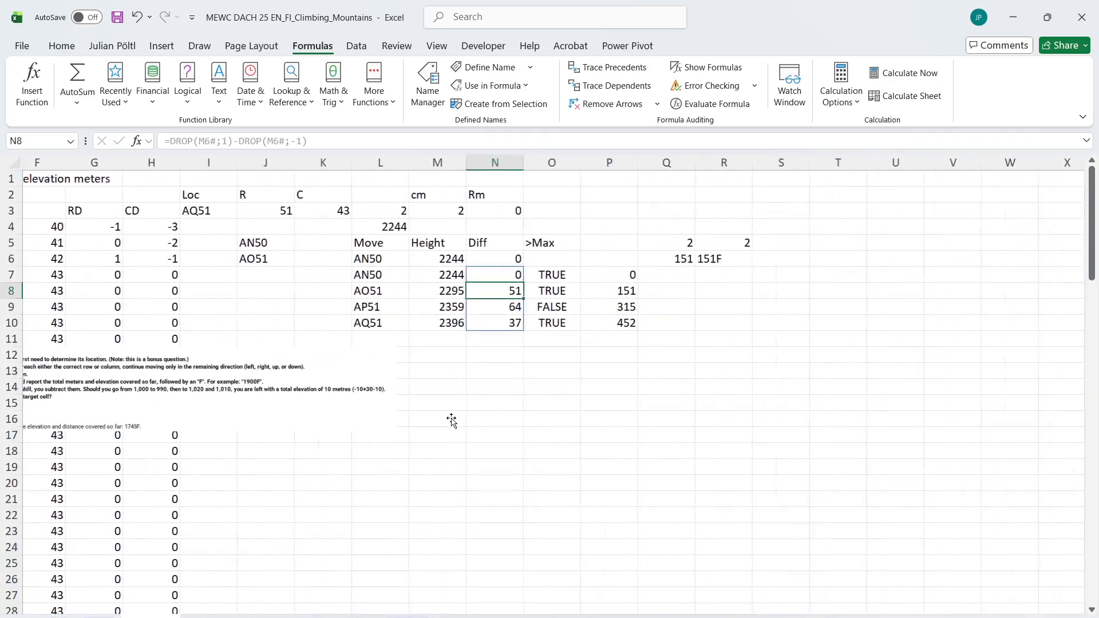
{"action": "scroll", "coordinate": [452, 421], "scroll_direction": "left", "scroll_amount": 3}
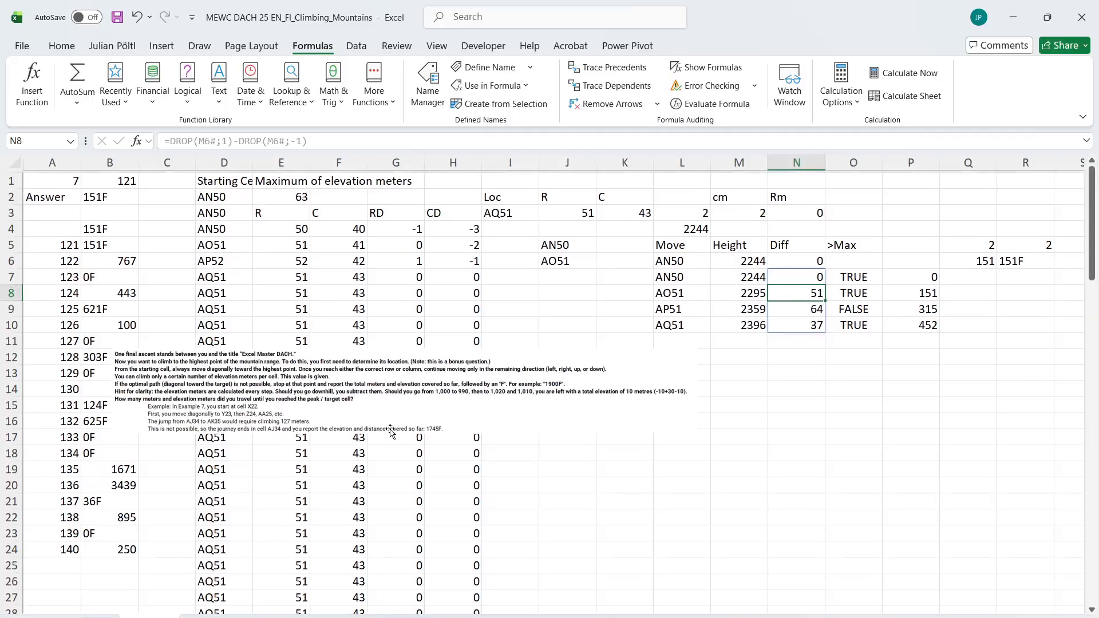
{"action": "left_click", "coordinate": [390, 431]}
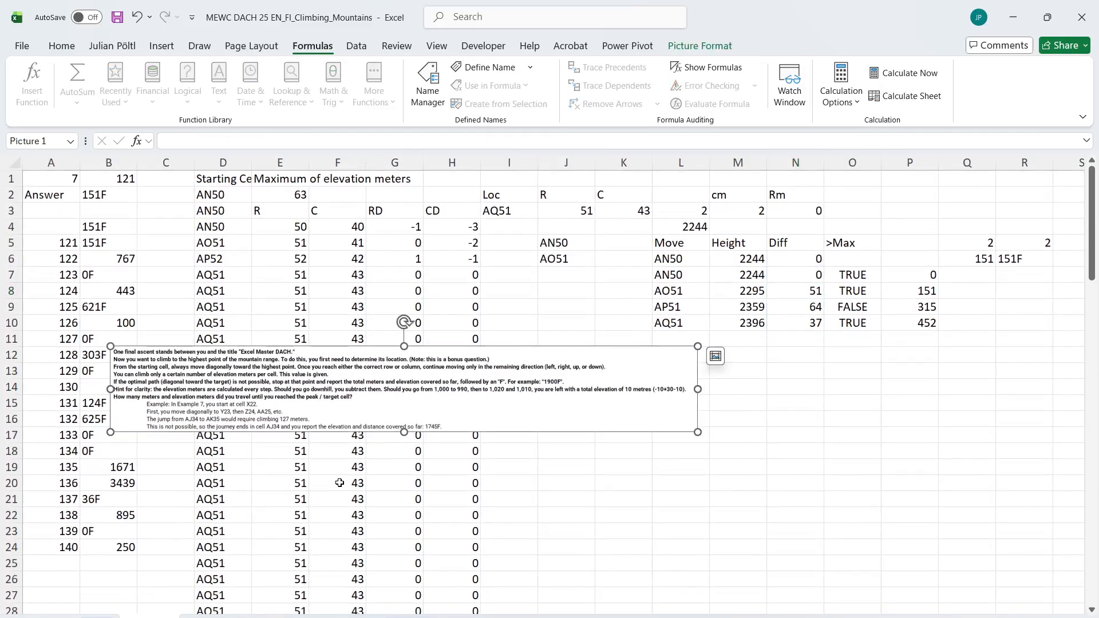
{"action": "mouse_move", "coordinate": [692, 613]}
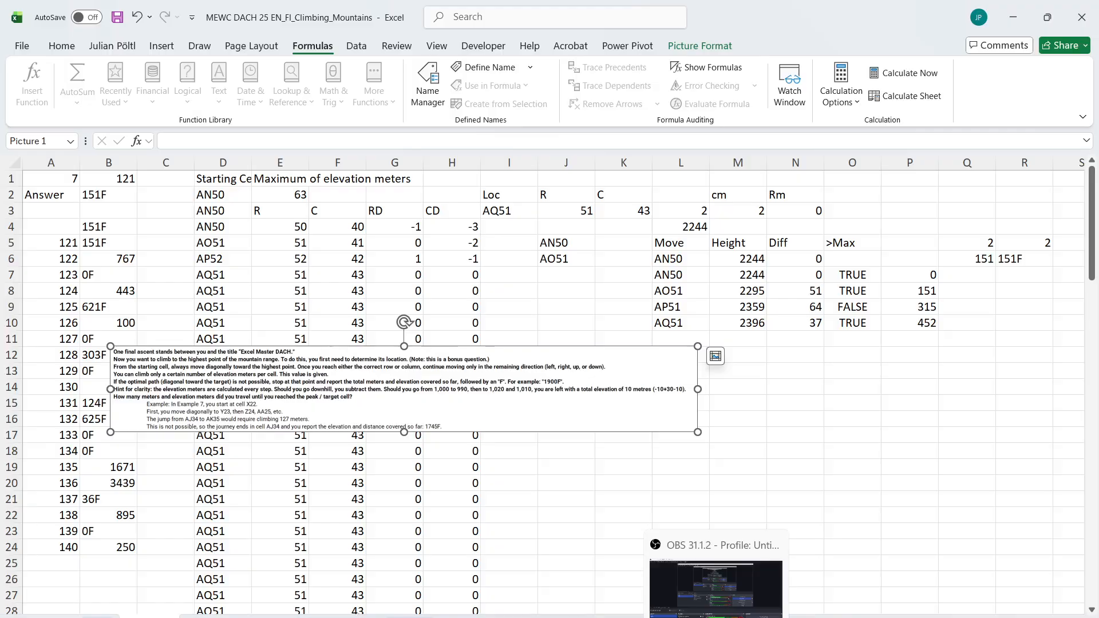
{"action": "left_click", "coordinate": [621, 512]}
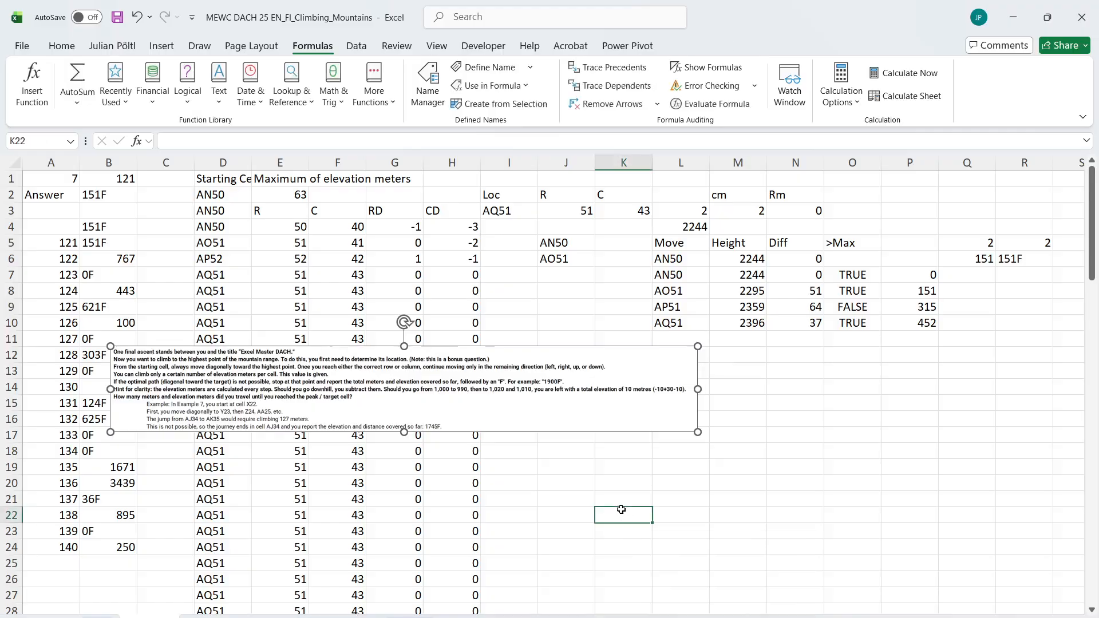